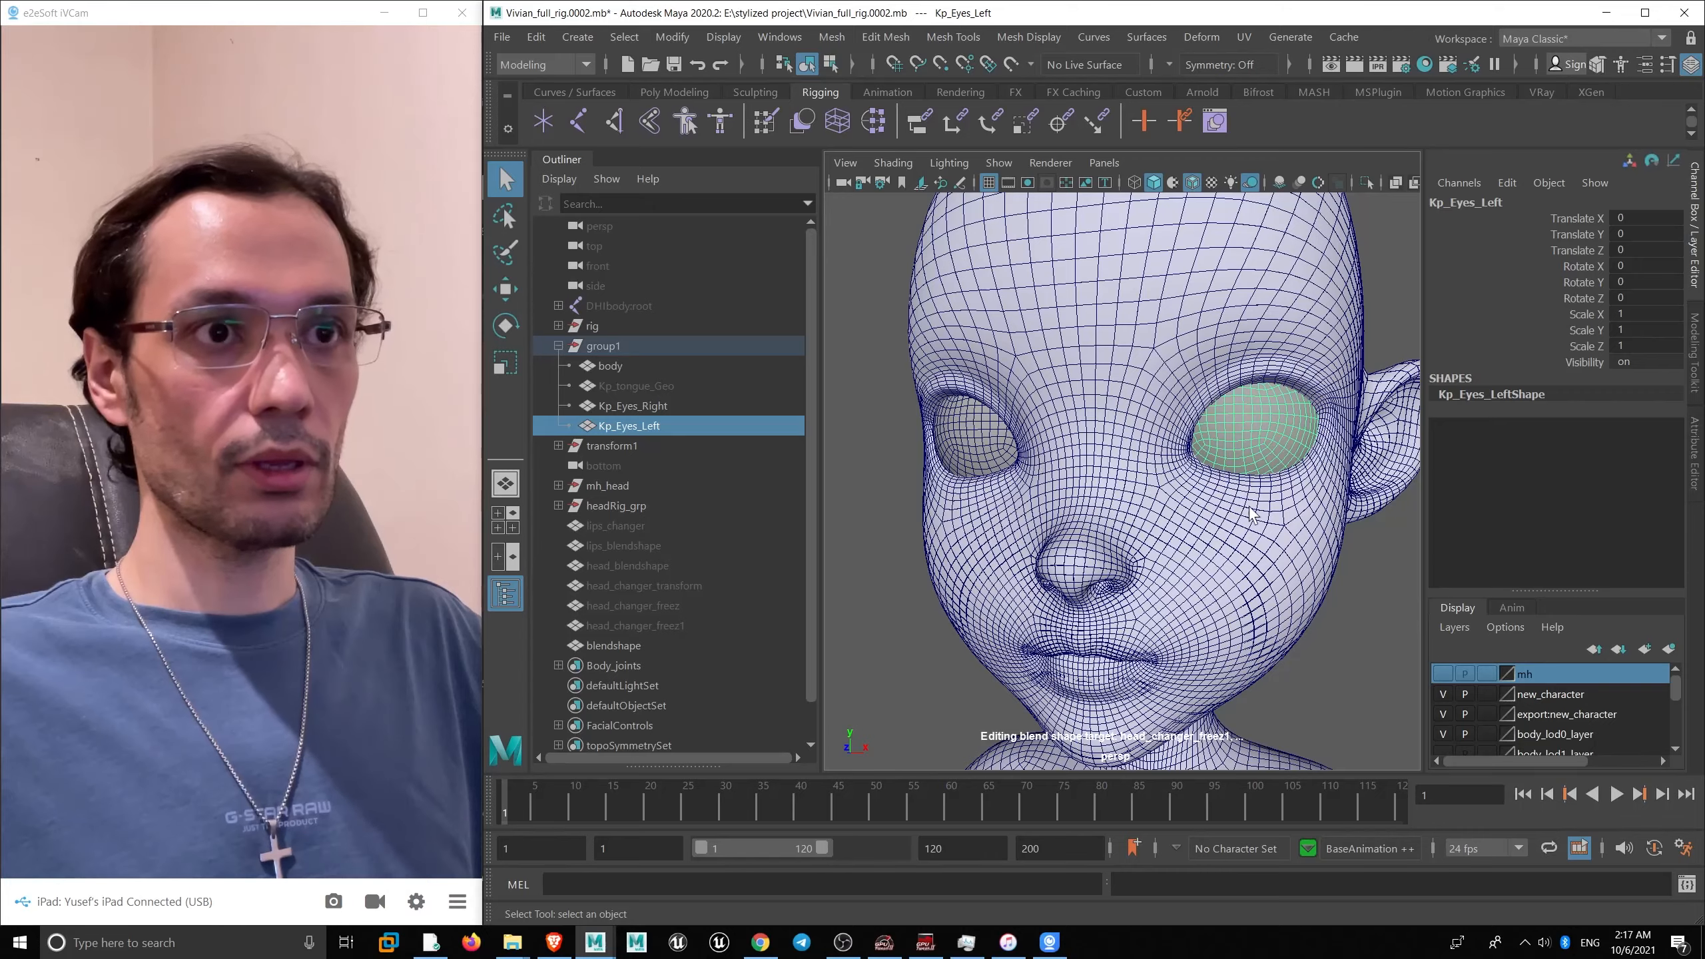
- Turn on the display of joints in the perspective viewport around the character's head
left_click_drag(1250, 507, 1302, 537, "alt")
right_click_drag(1301, 538, 1038, 251, "alt")
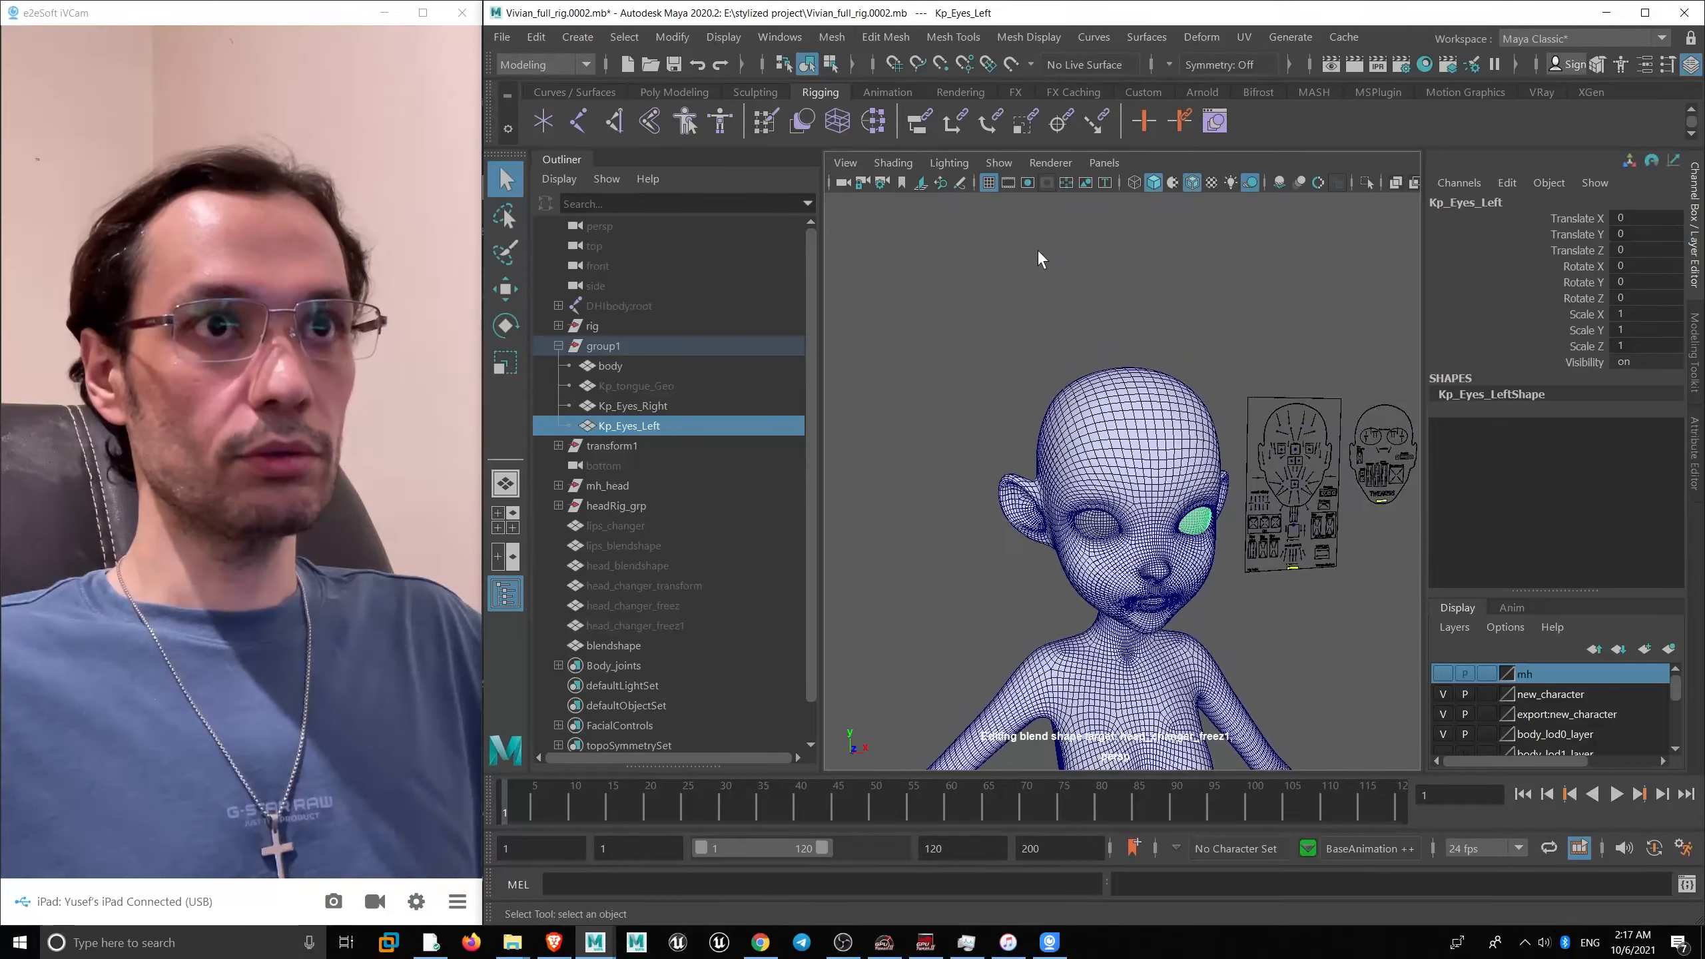
scroll(1128, 329, "up", 4)
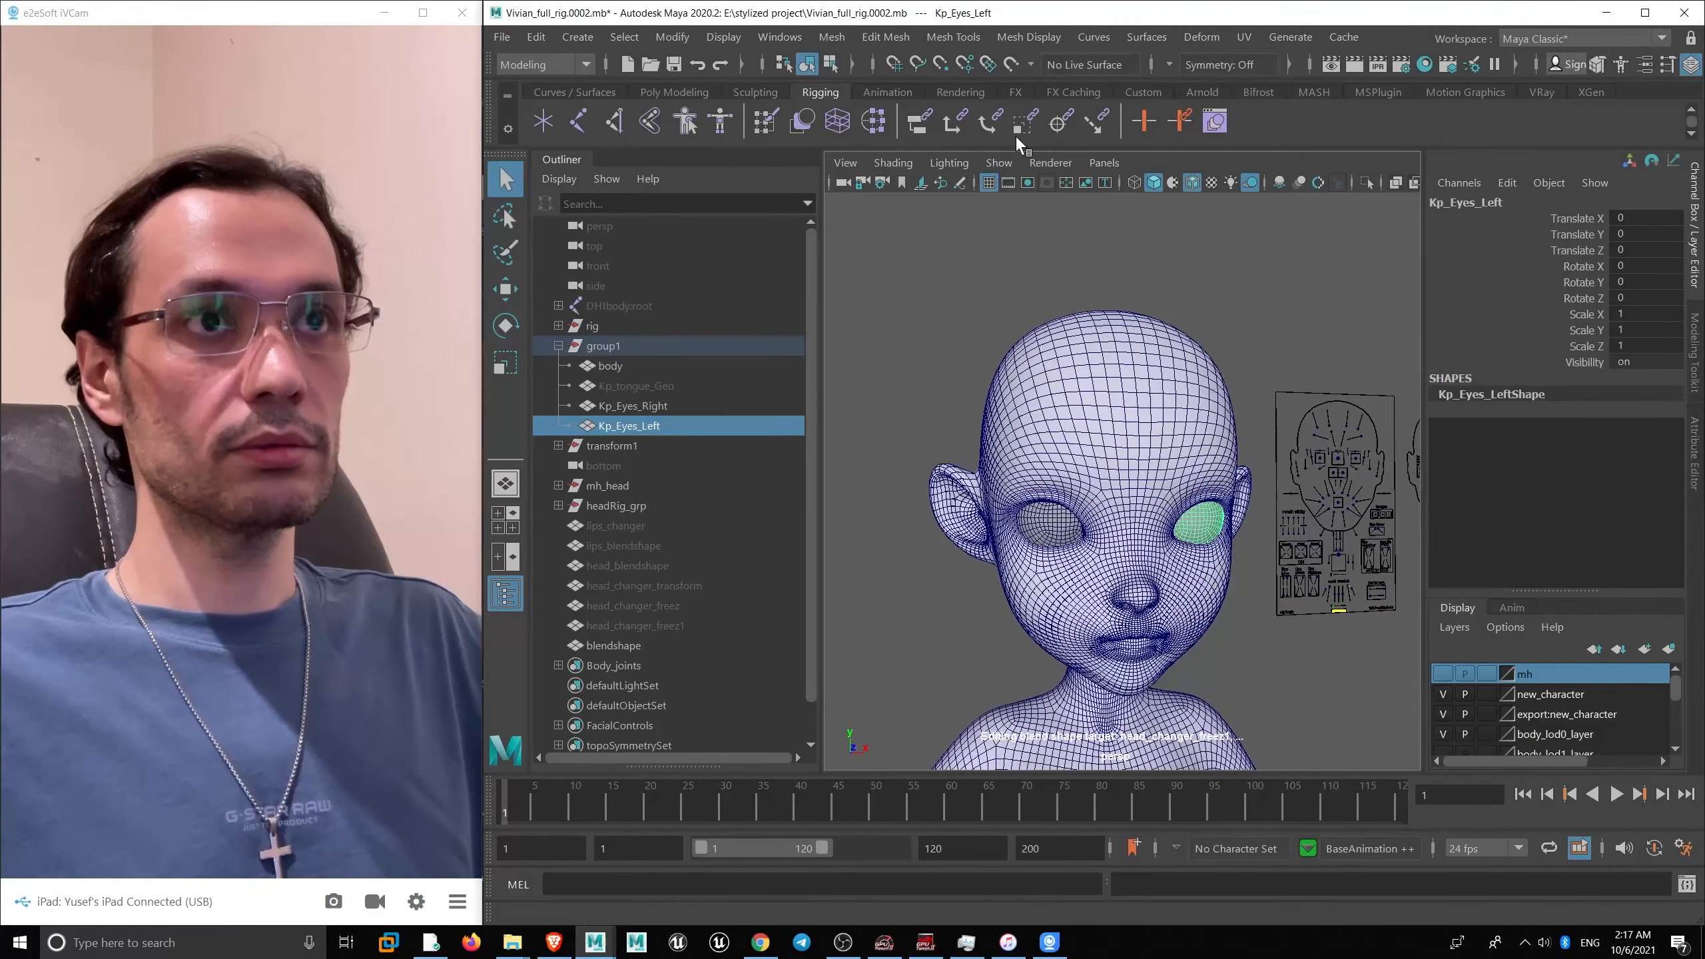
left_click(999, 162)
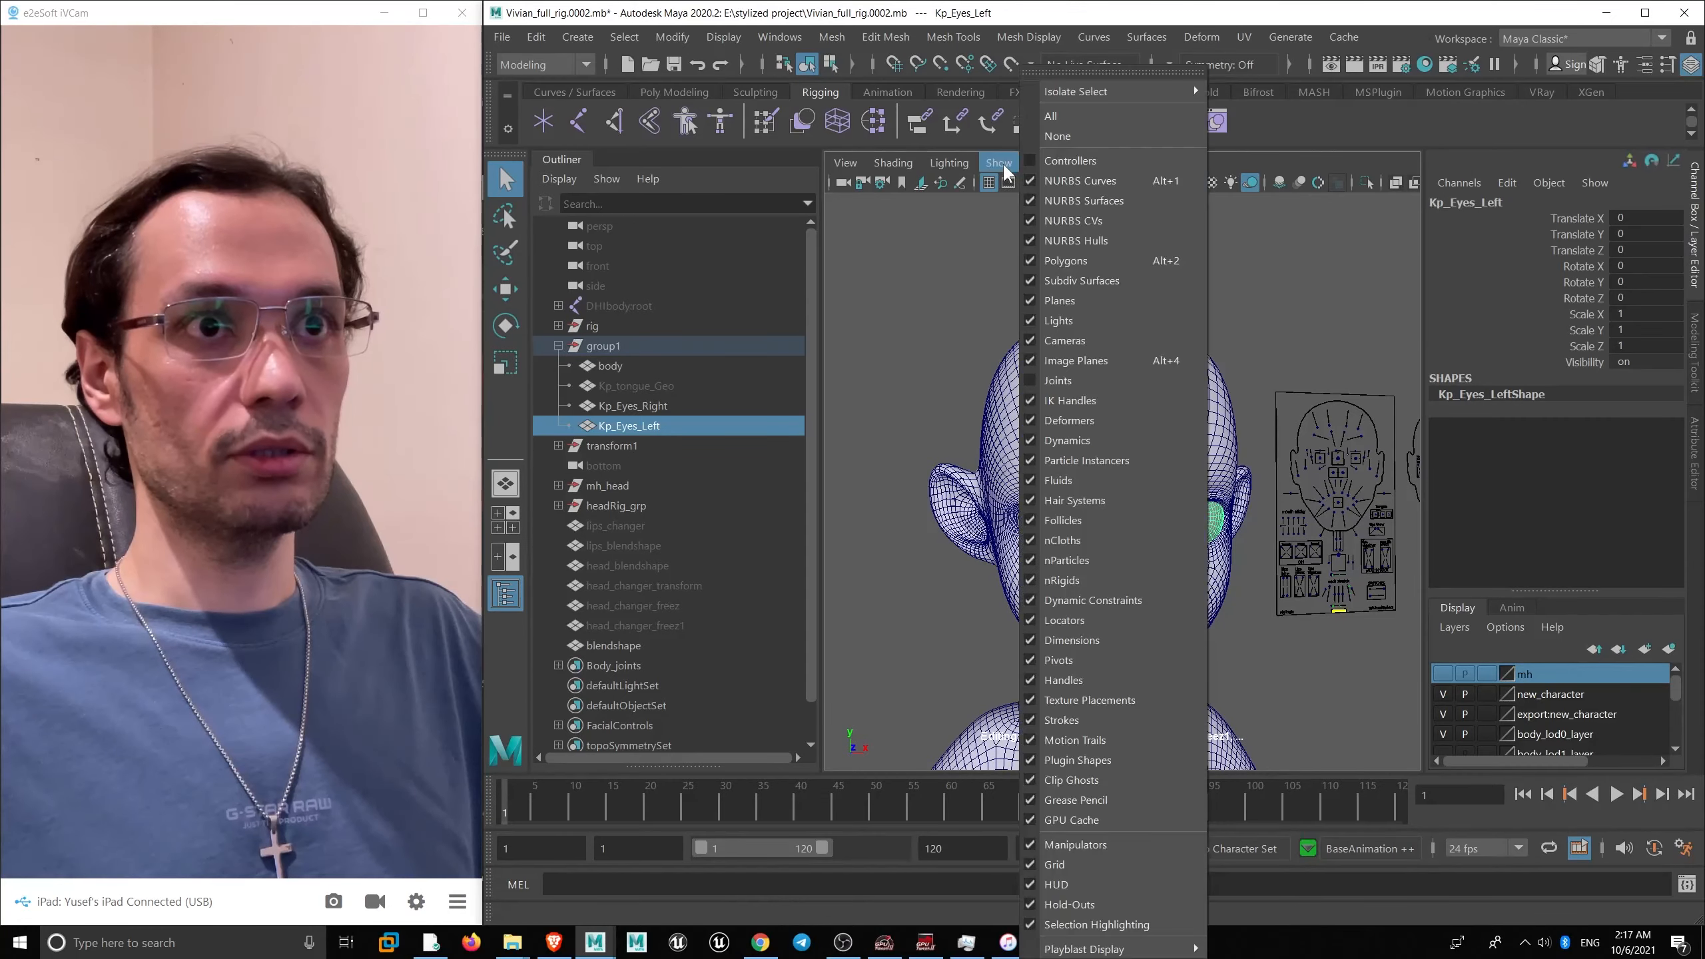
left_click(1050, 381)
- Select the head joint hierarchy from DHIhead:neck_01 down and set the joint radius to 0.1
scroll(1044, 334, "up", 2)
scroll(1045, 334, "up", 6)
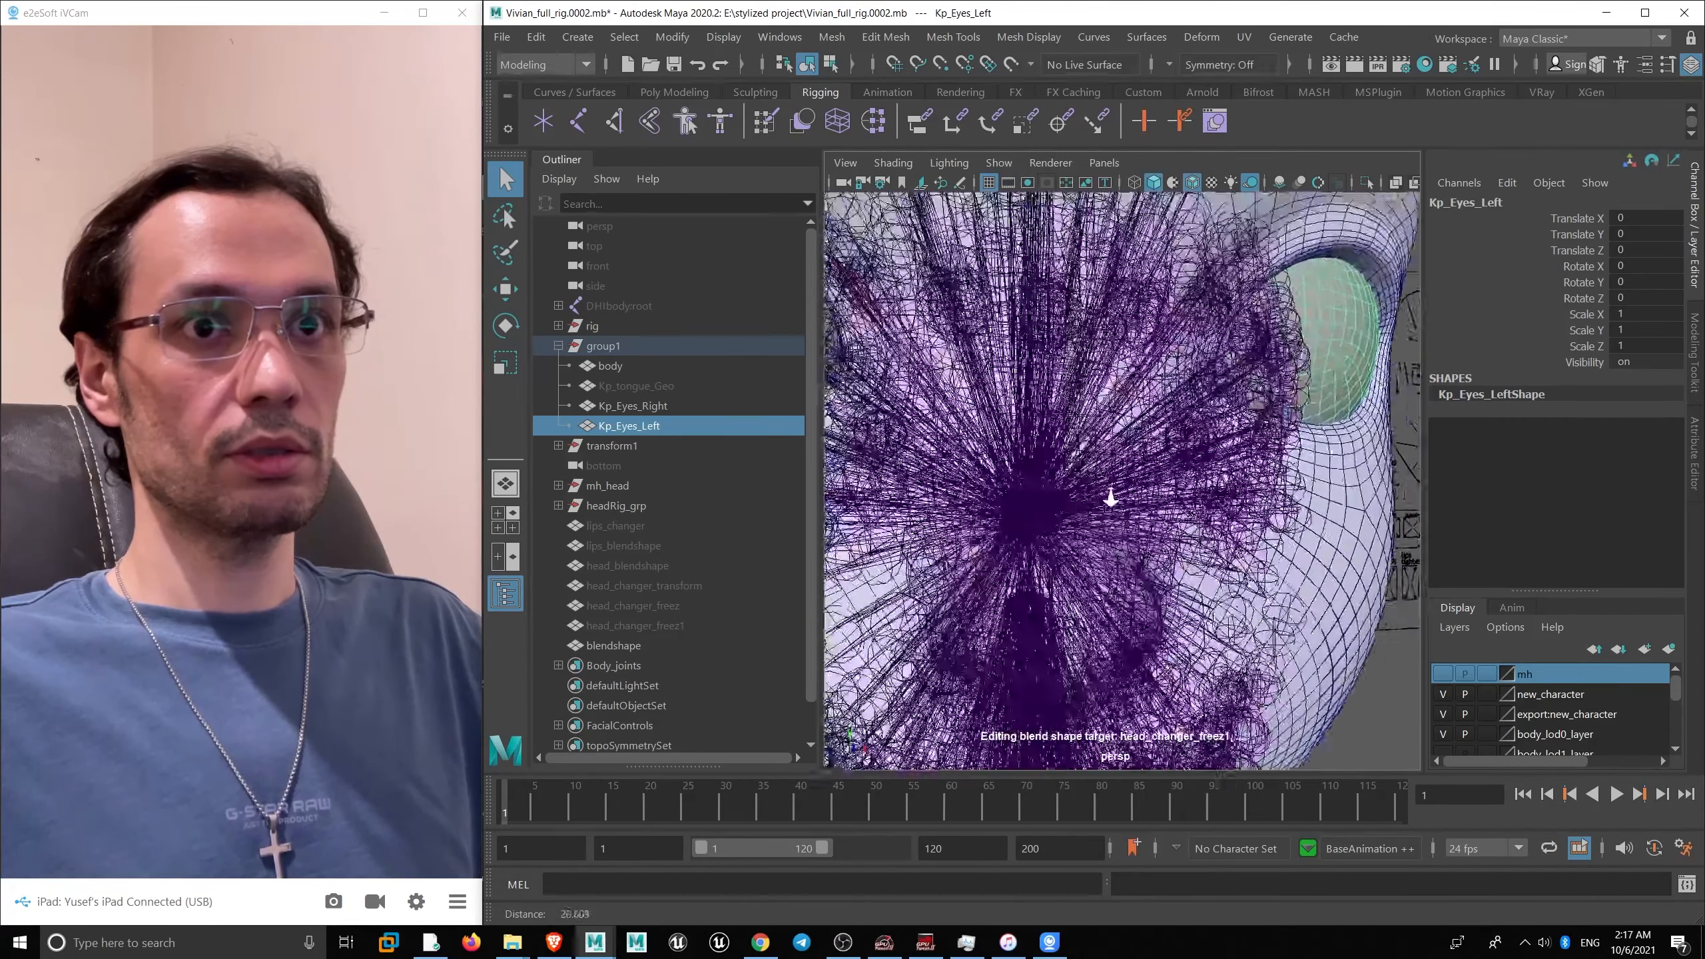
scroll(1074, 413, "up", 5)
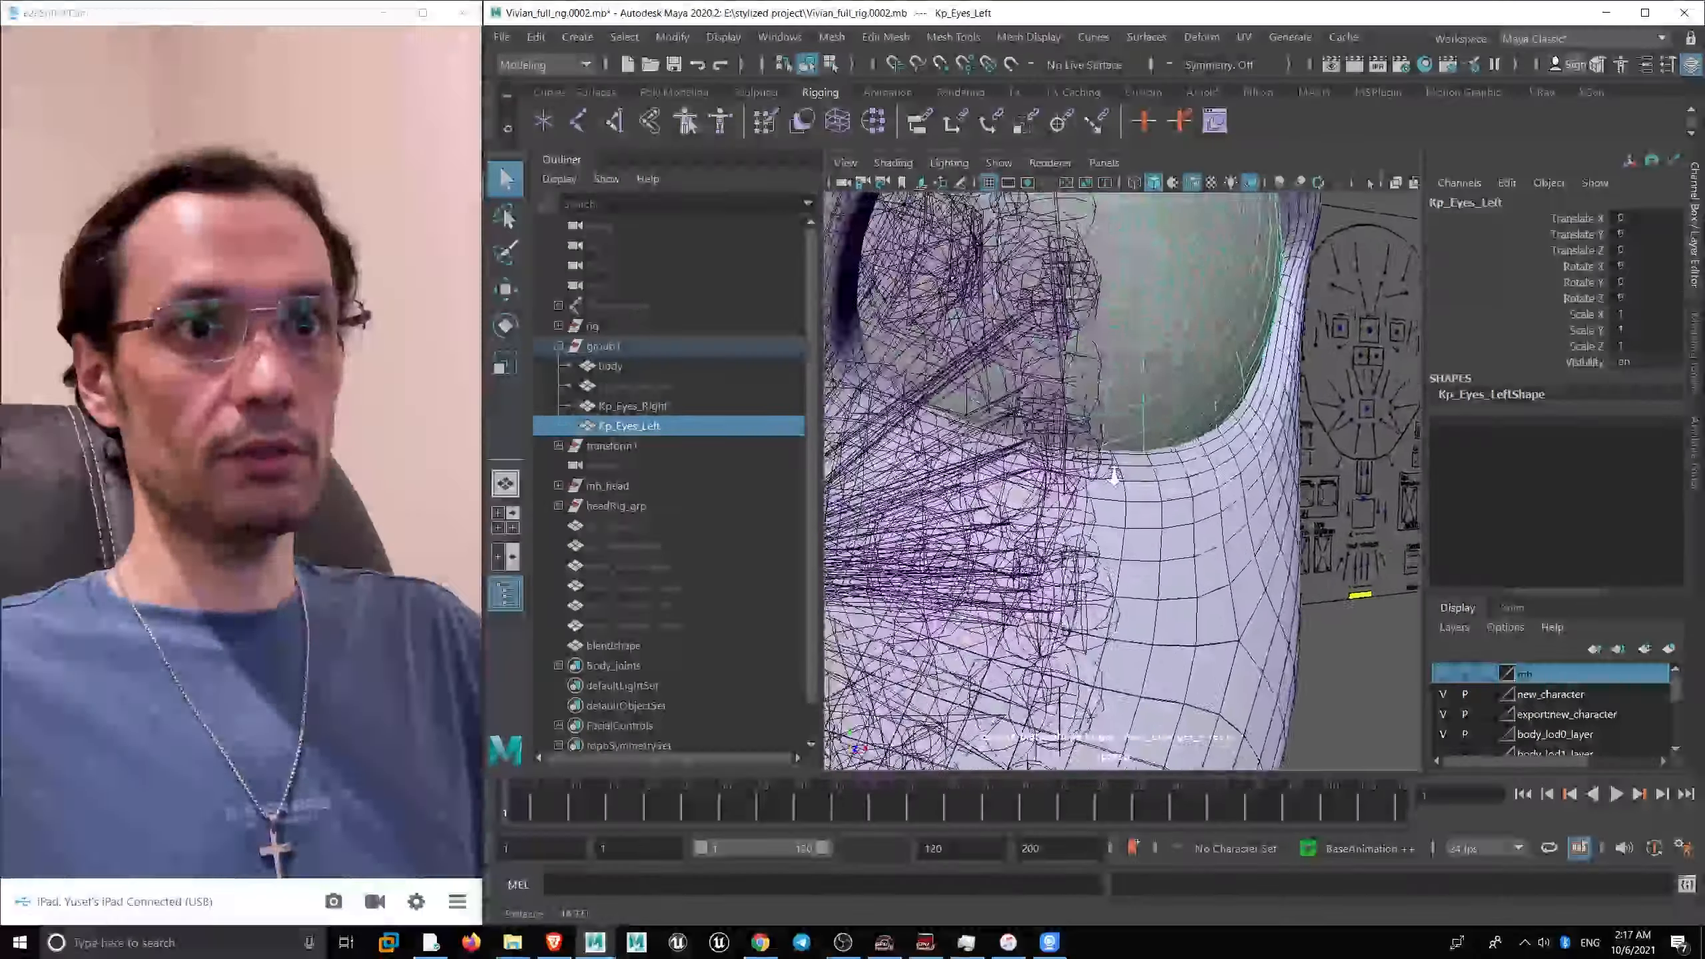
scroll(956, 437, "down", 6)
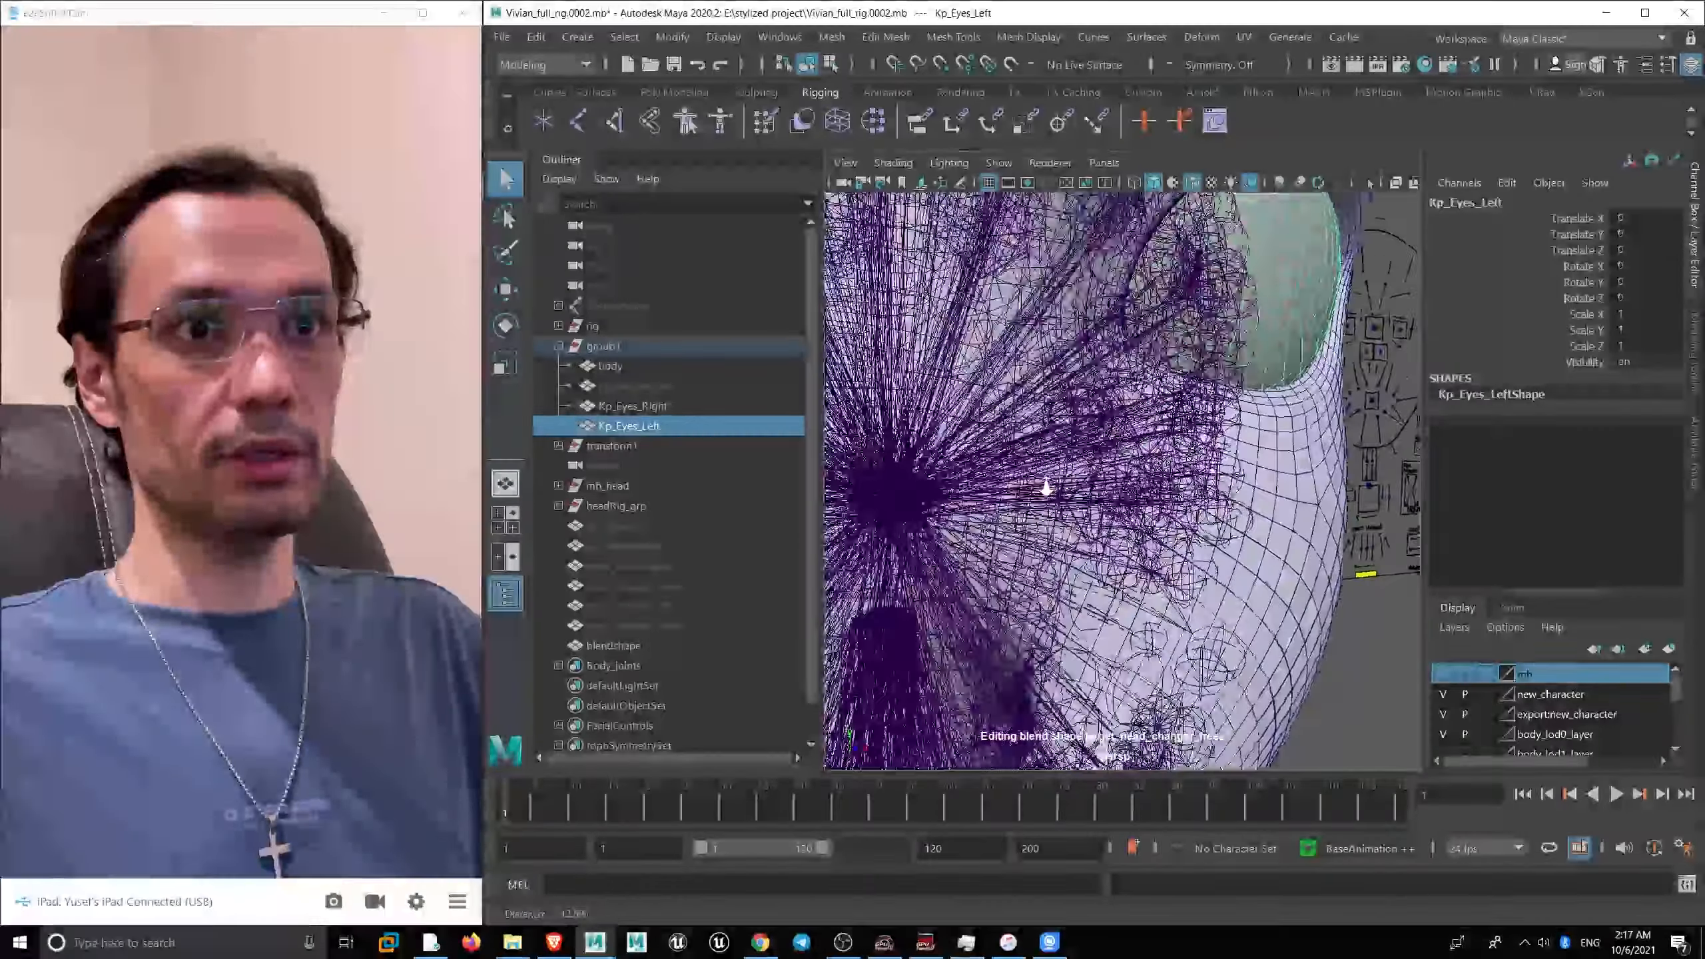
scroll(977, 403, "up", 2)
scroll(978, 403, "down", 8)
left_click_drag(977, 403, 1068, 363, "alt")
scroll(1067, 403, "up", 5)
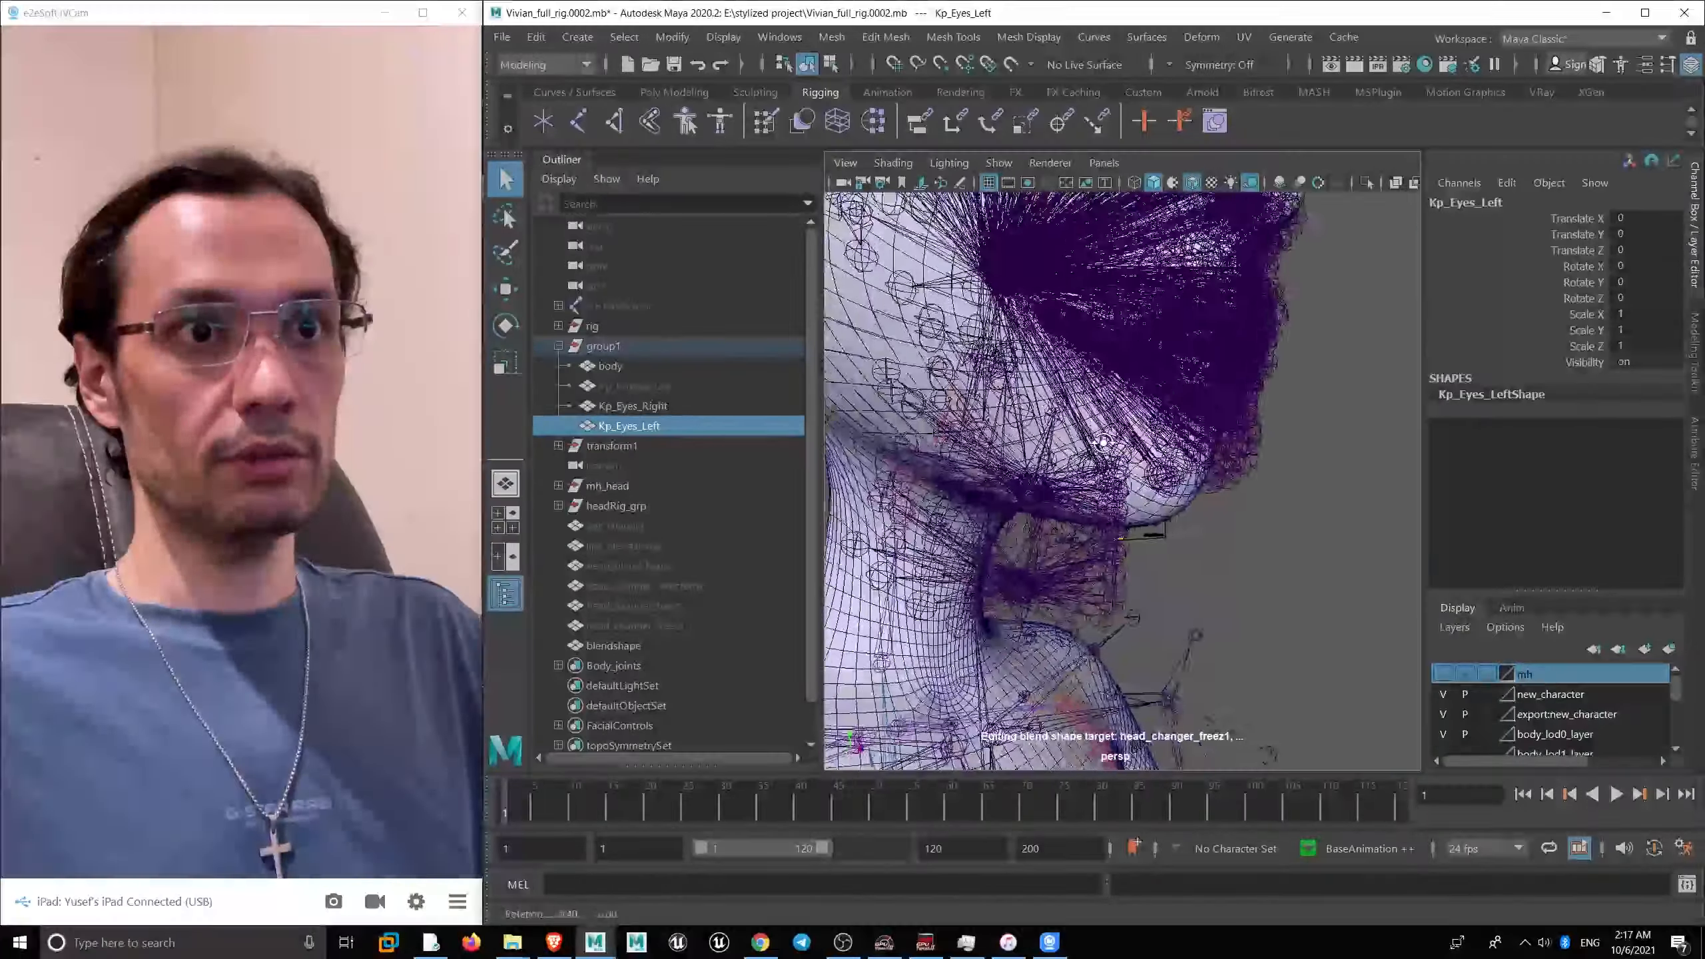
middle_click_drag(1033, 483, 1101, 530, "alt")
left_click(1112, 616)
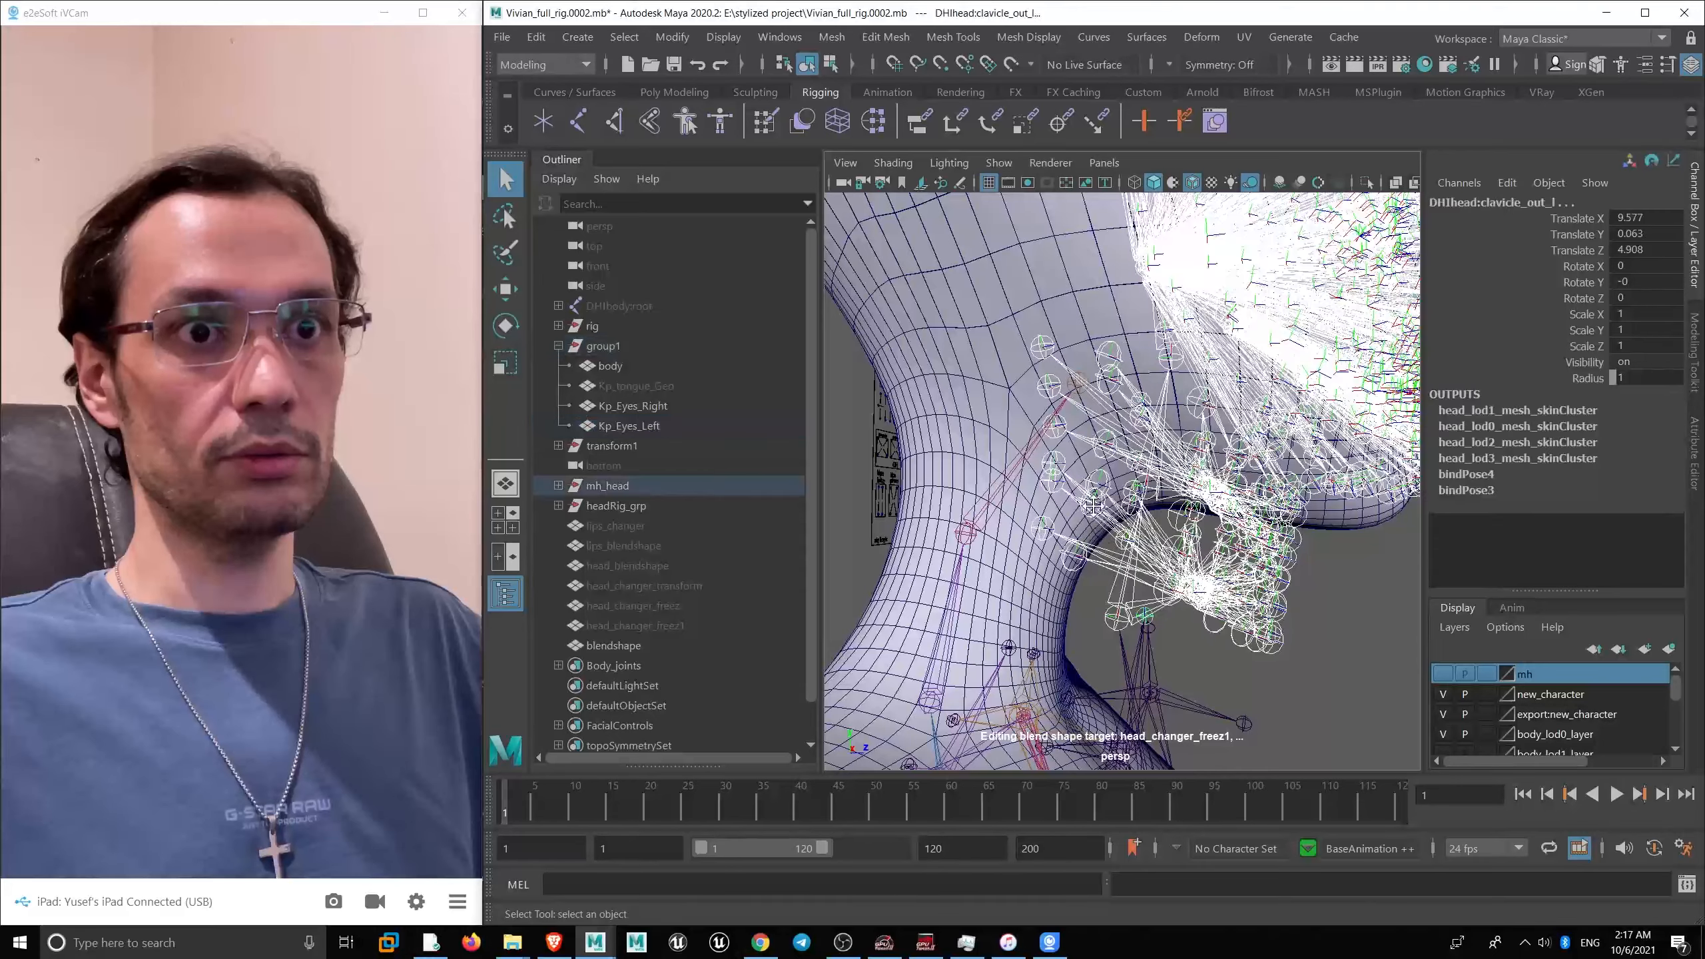
middle_click_drag(1112, 616, 1090, 459, "alt")
left_click(1087, 462)
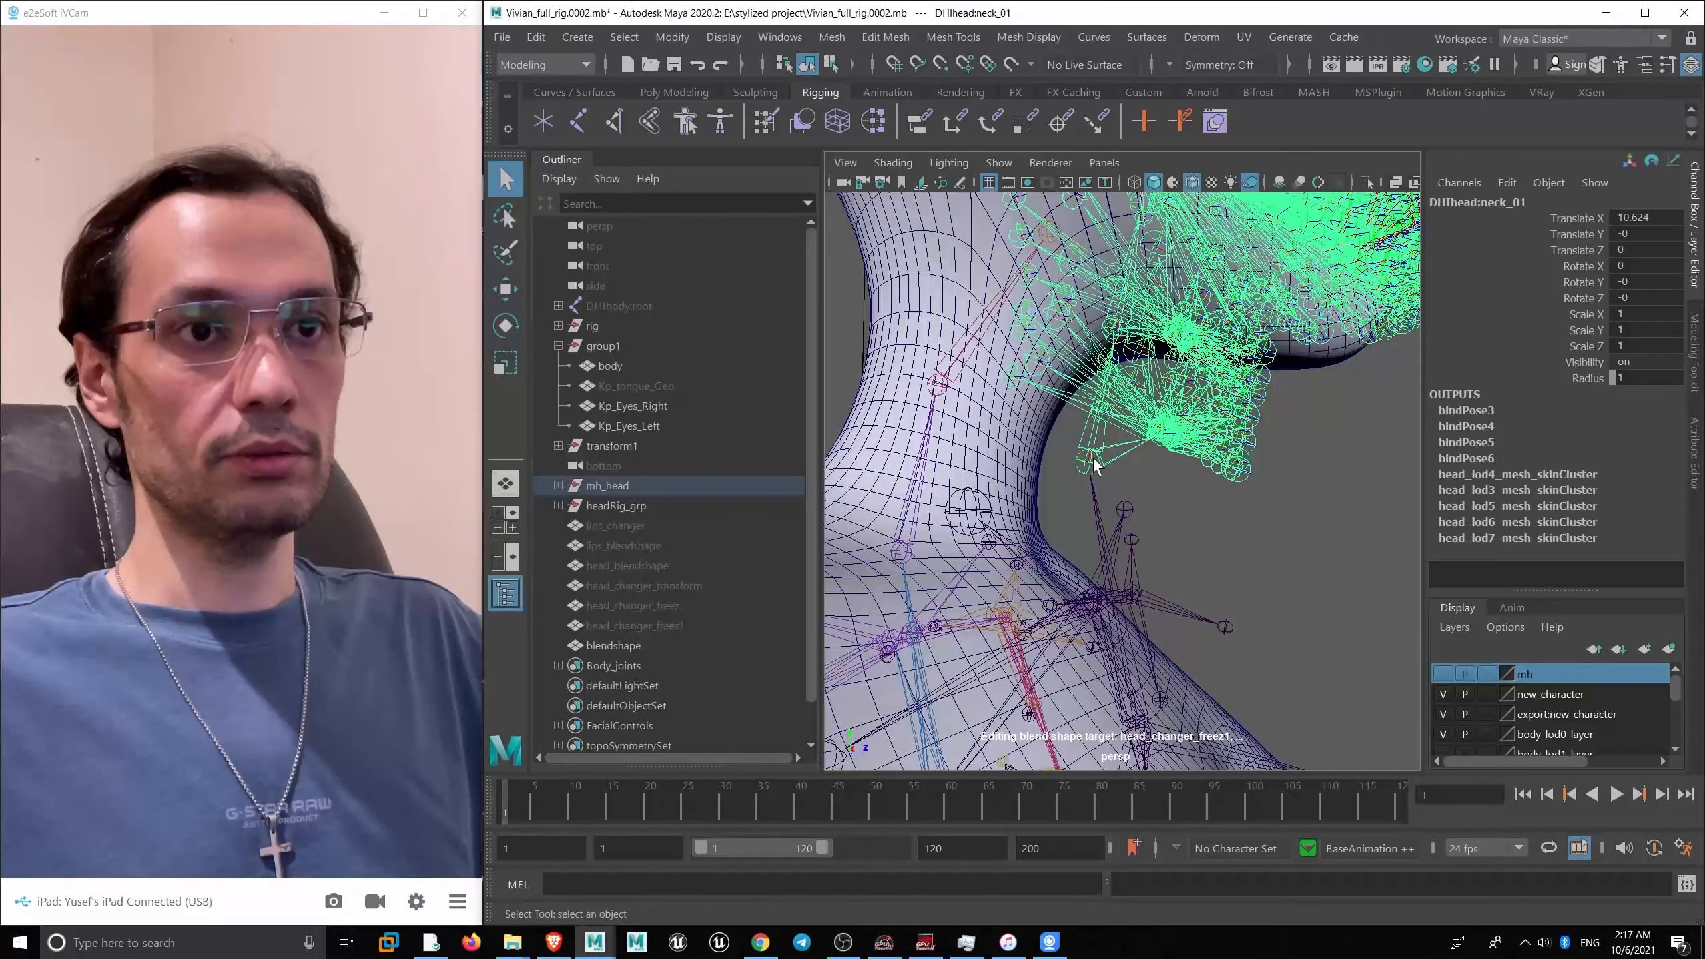
right_click_drag(1092, 456, 1086, 639)
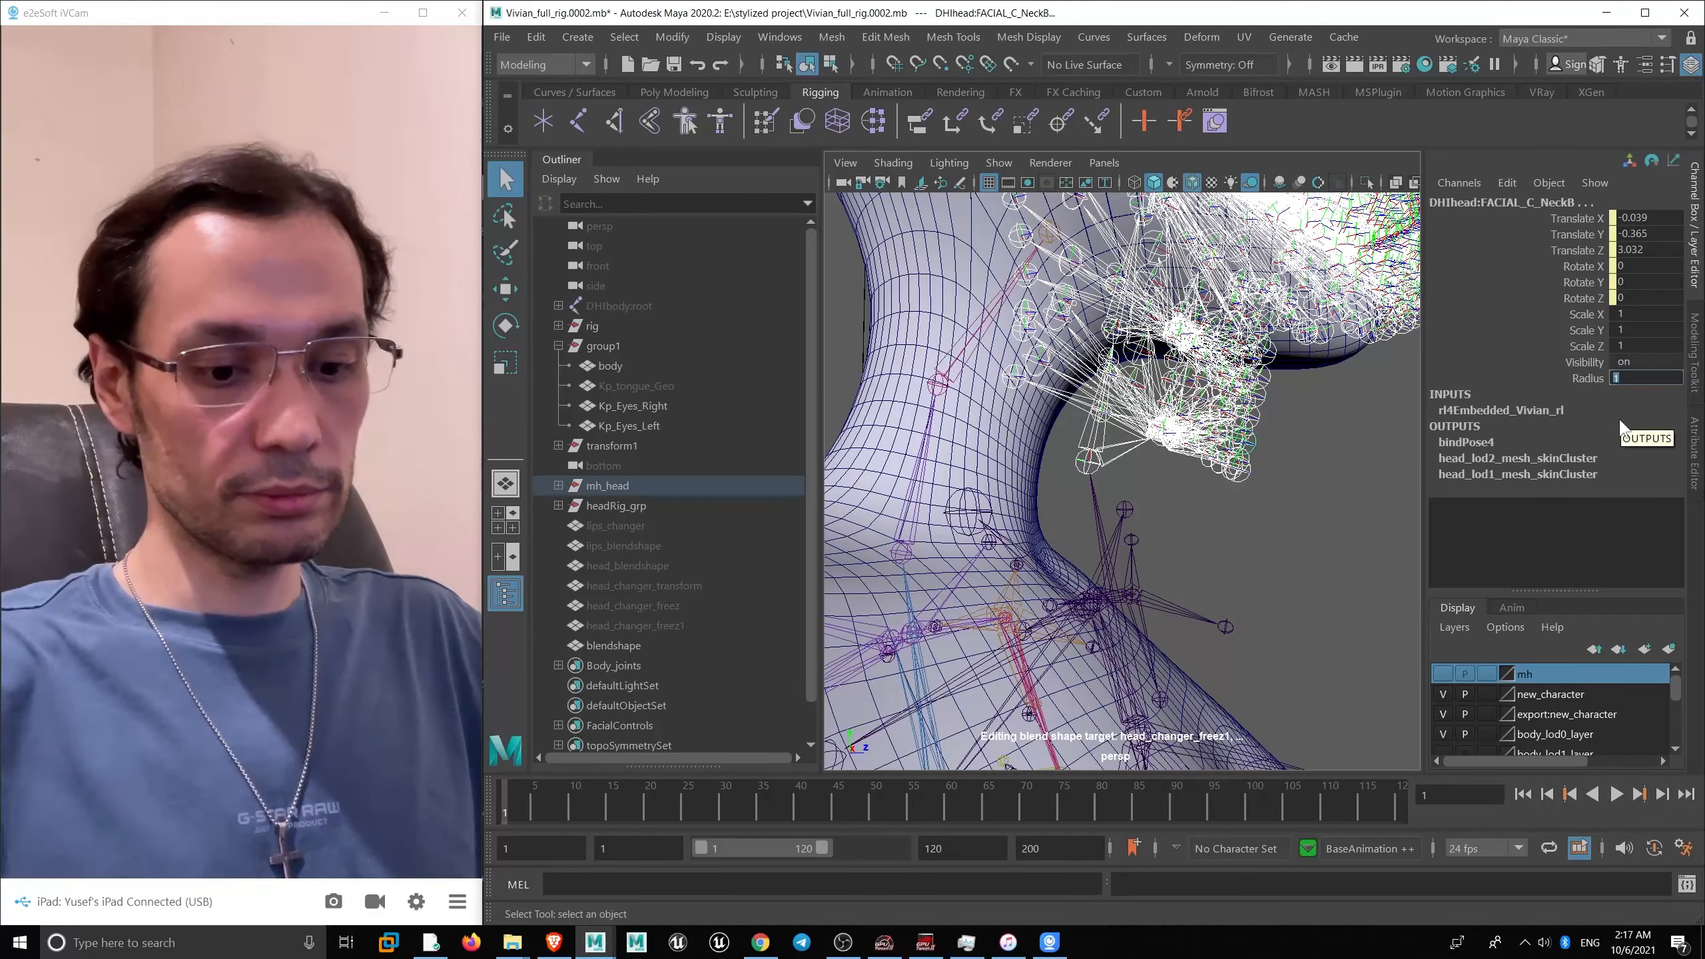
type("0.")
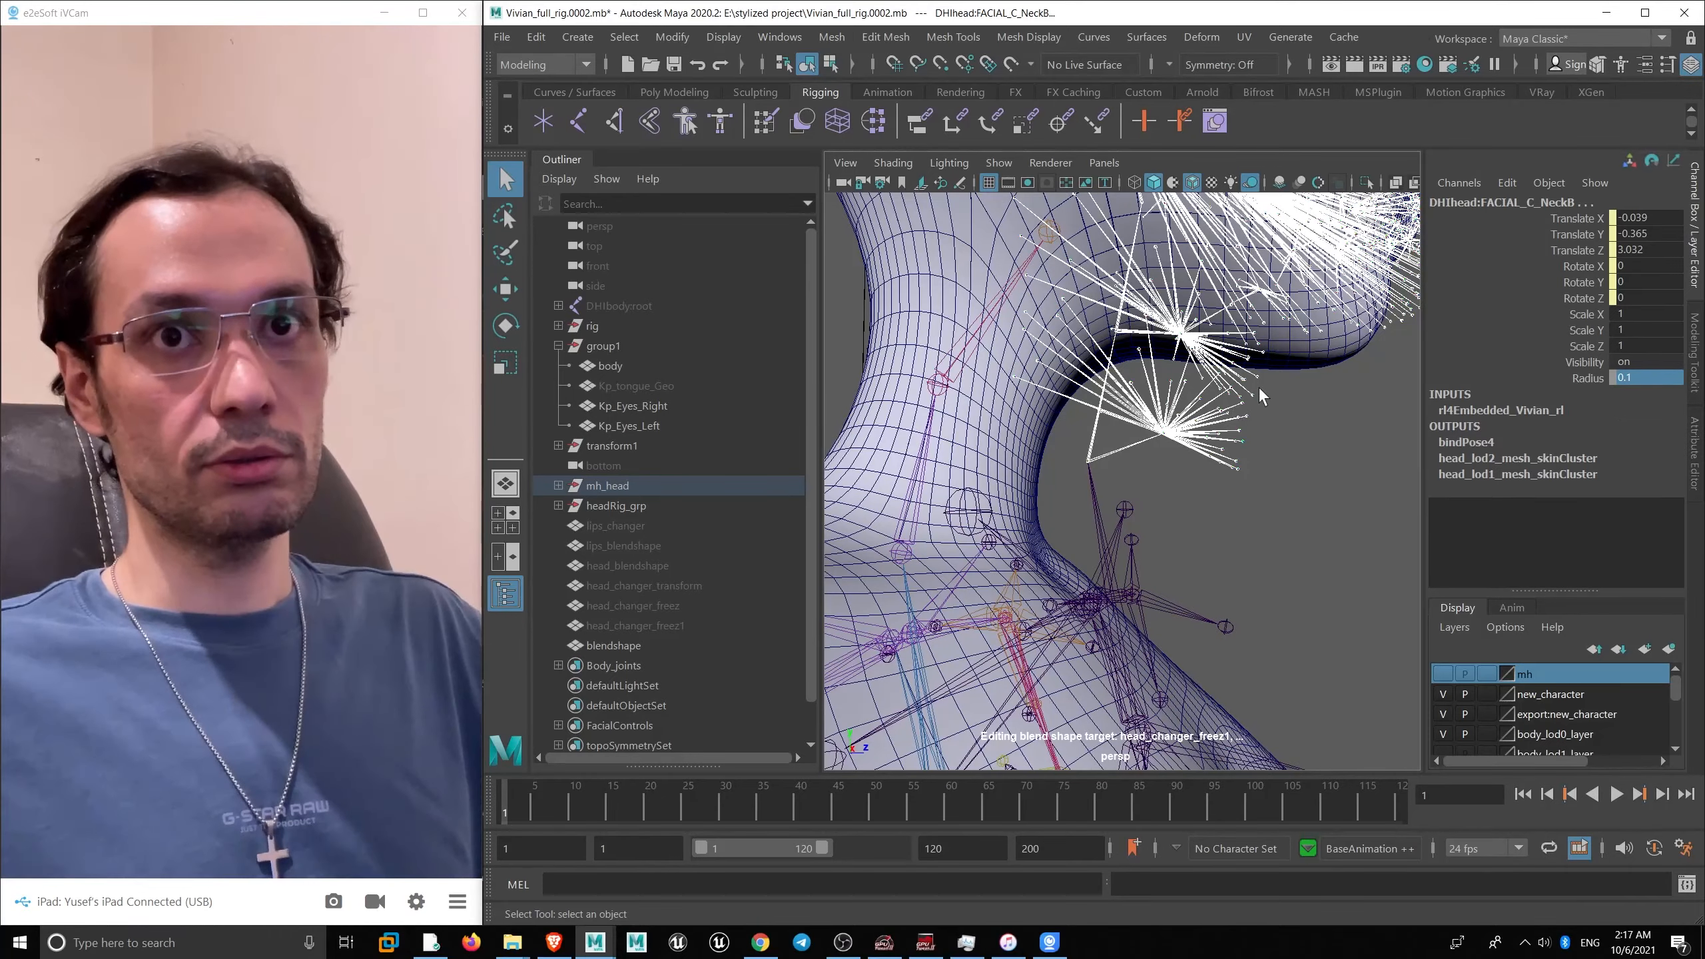
- Examine the facial joints against the head and eyes from several angles, selecting the mh_head group to highlight them
left_click_drag(1047, 322, 1094, 419, "alt")
right_click_drag(1094, 420, 1158, 463, "alt")
middle_click_drag(1158, 464, 1170, 529, "alt")
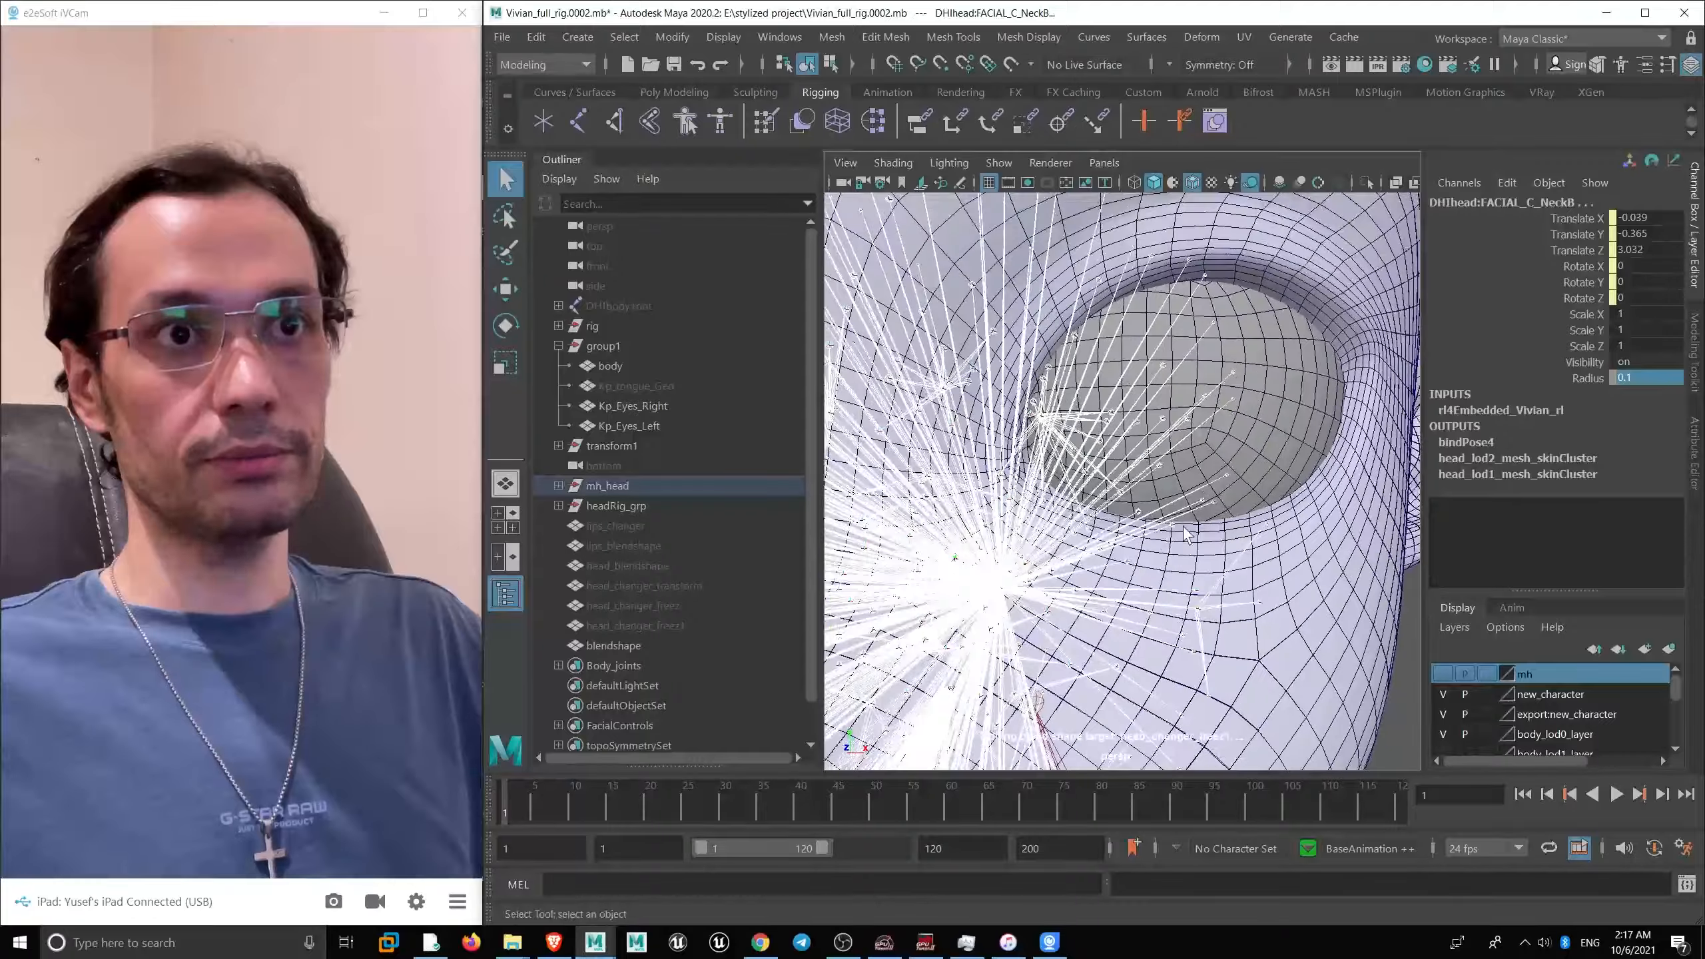
left_click_drag(1170, 529, 1221, 531, "alt")
right_click_drag(1221, 531, 1056, 363, "alt")
left_click_drag(1055, 356, 1208, 368, "alt")
right_click_drag(1208, 368, 1162, 366, "alt")
left_click_drag(1161, 366, 1058, 356, "alt")
right_click_drag(1058, 363, 1033, 468, "alt")
left_click_drag(959, 492, 1025, 423, "alt")
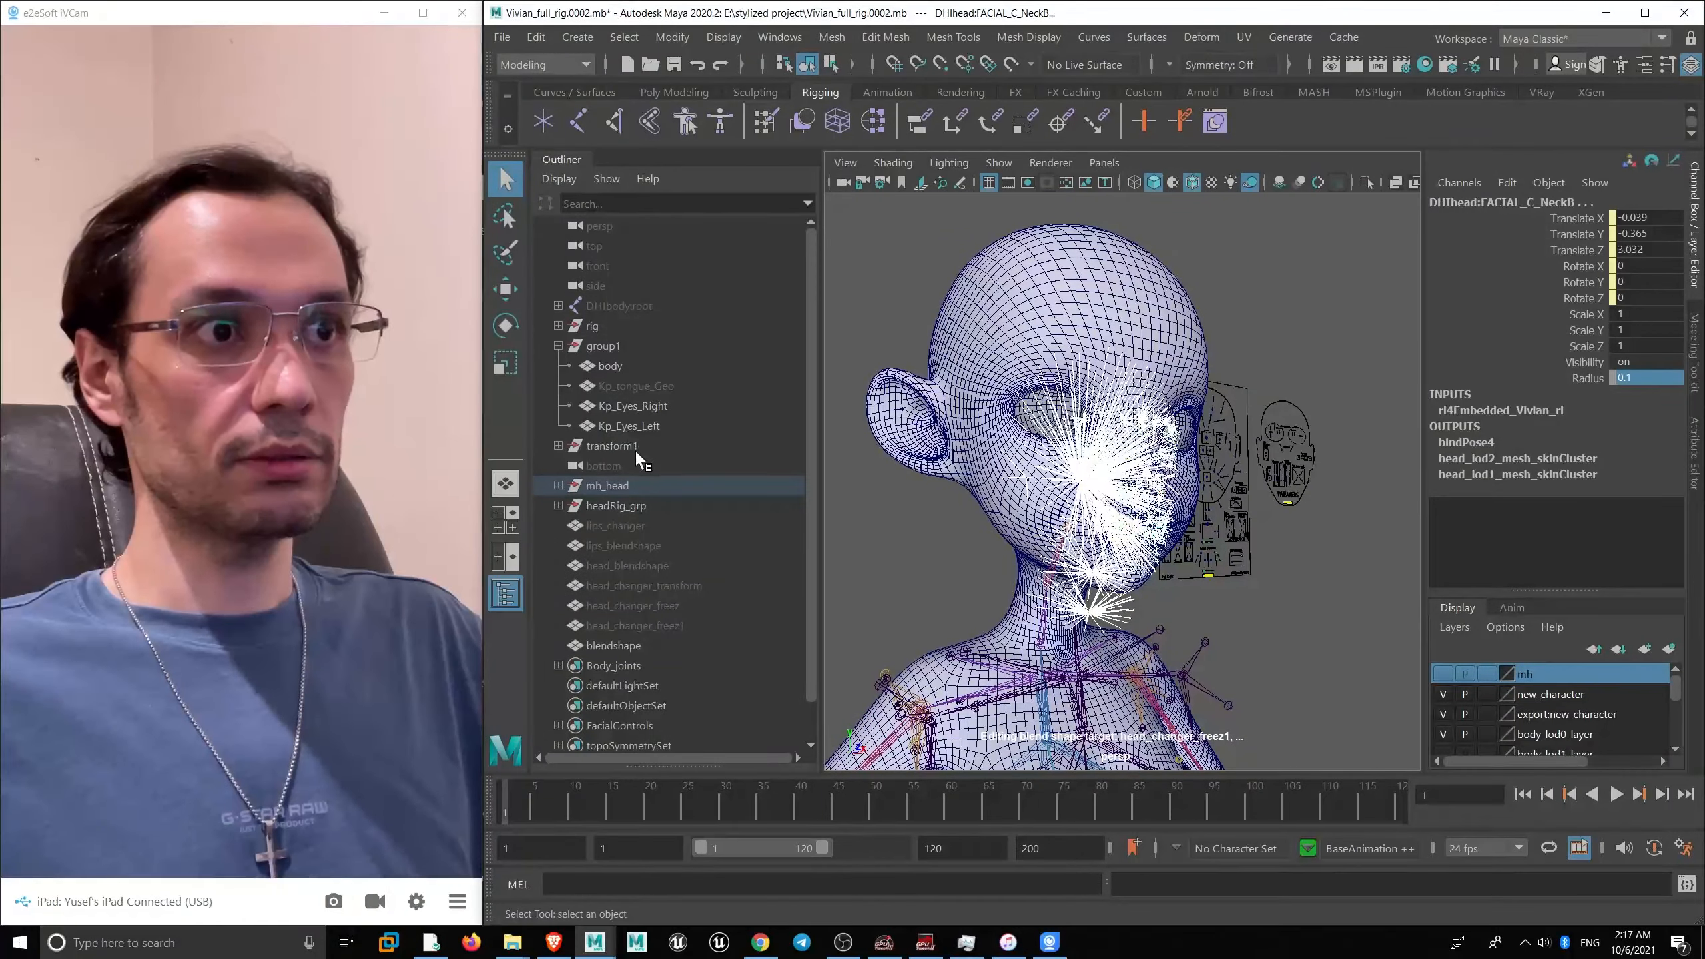
left_click(608, 486)
left_click_drag(1024, 428, 950, 404, "alt")
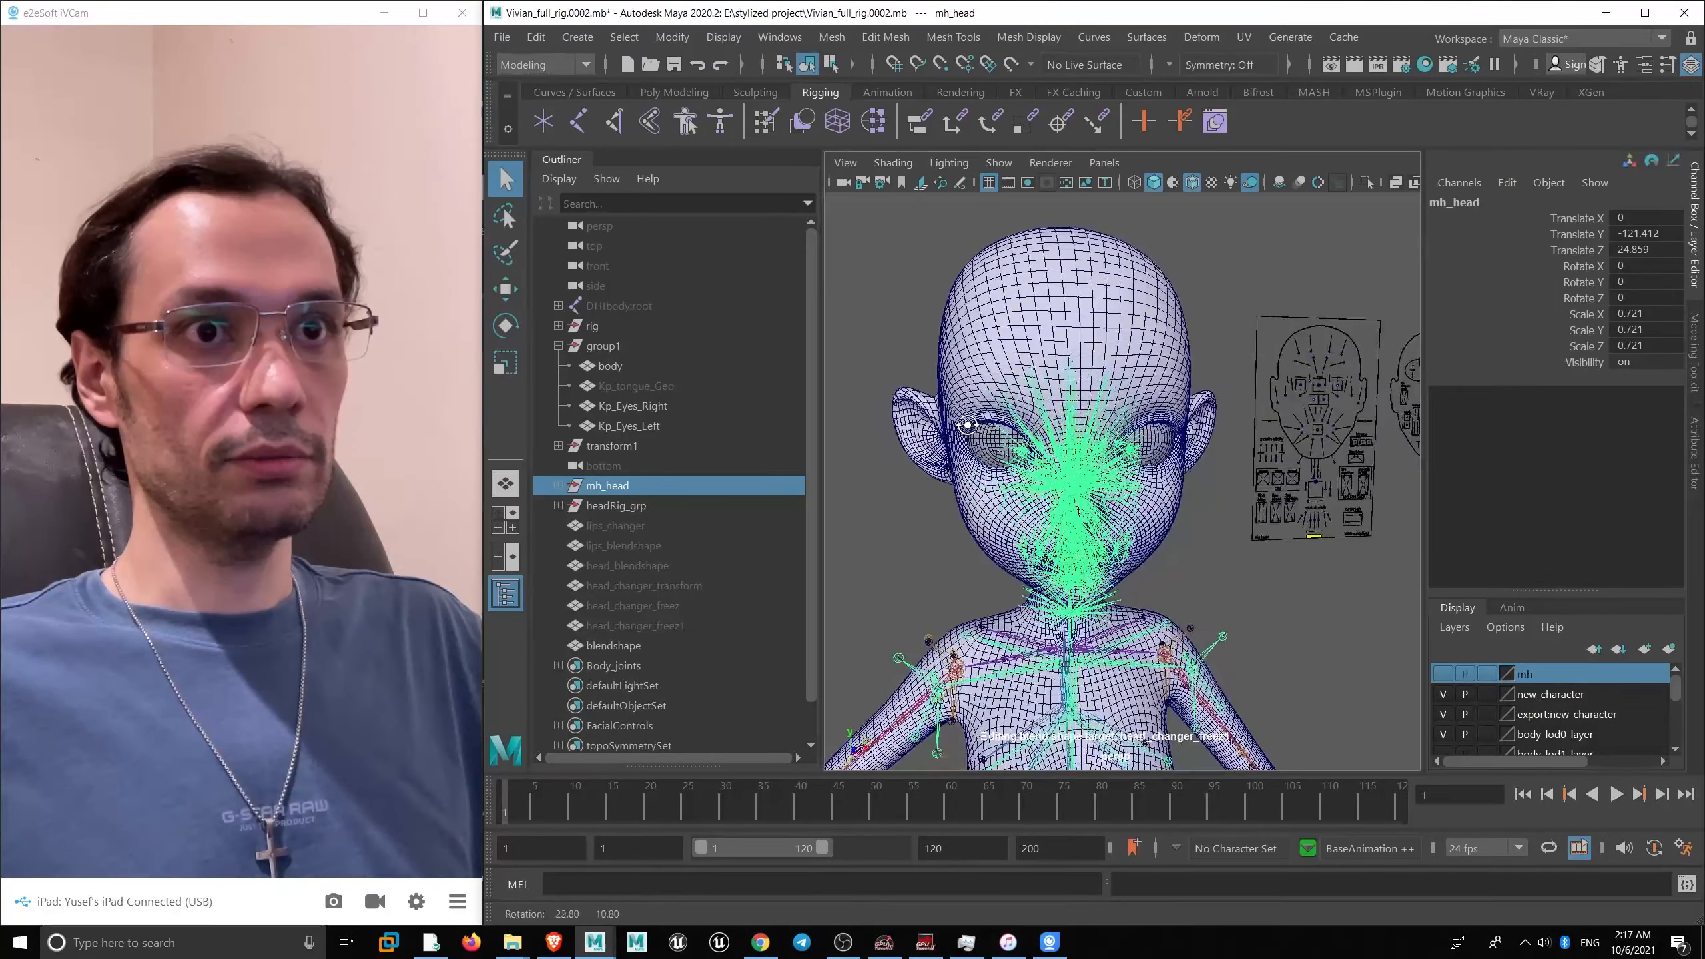
right_click_drag(950, 404, 1006, 491, "alt")
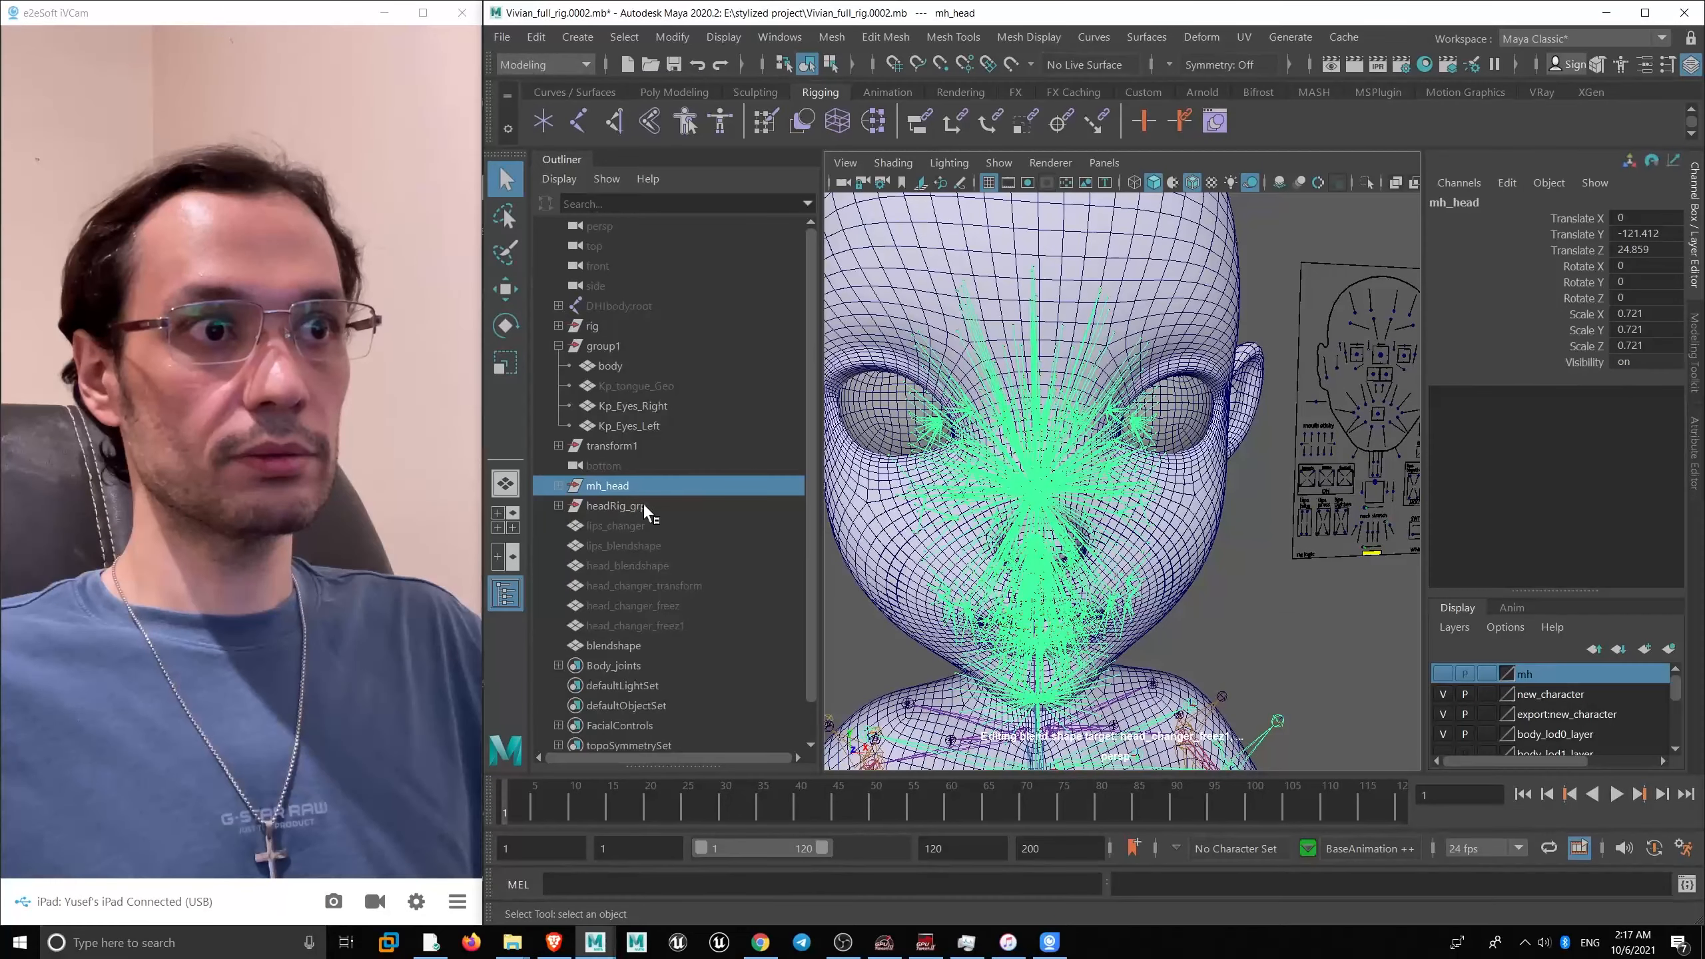
- Hide group1 and the blendshape mesh so only the joints remain in view
left_click(599, 346)
key("h")
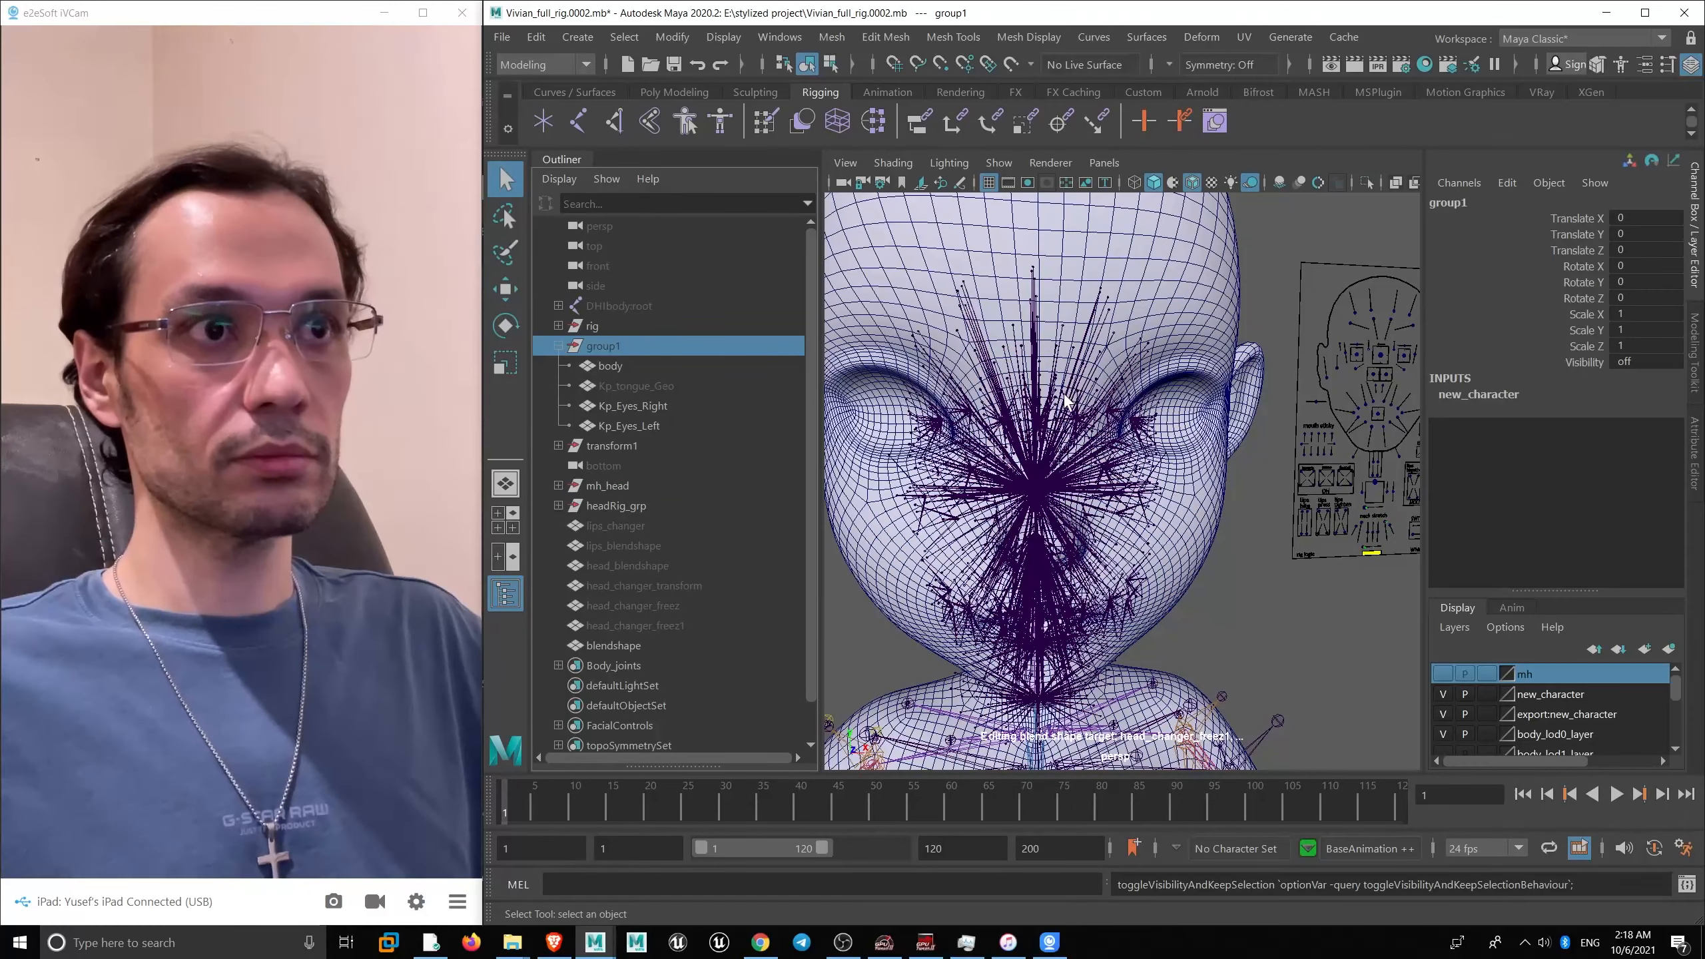
left_click(1183, 320)
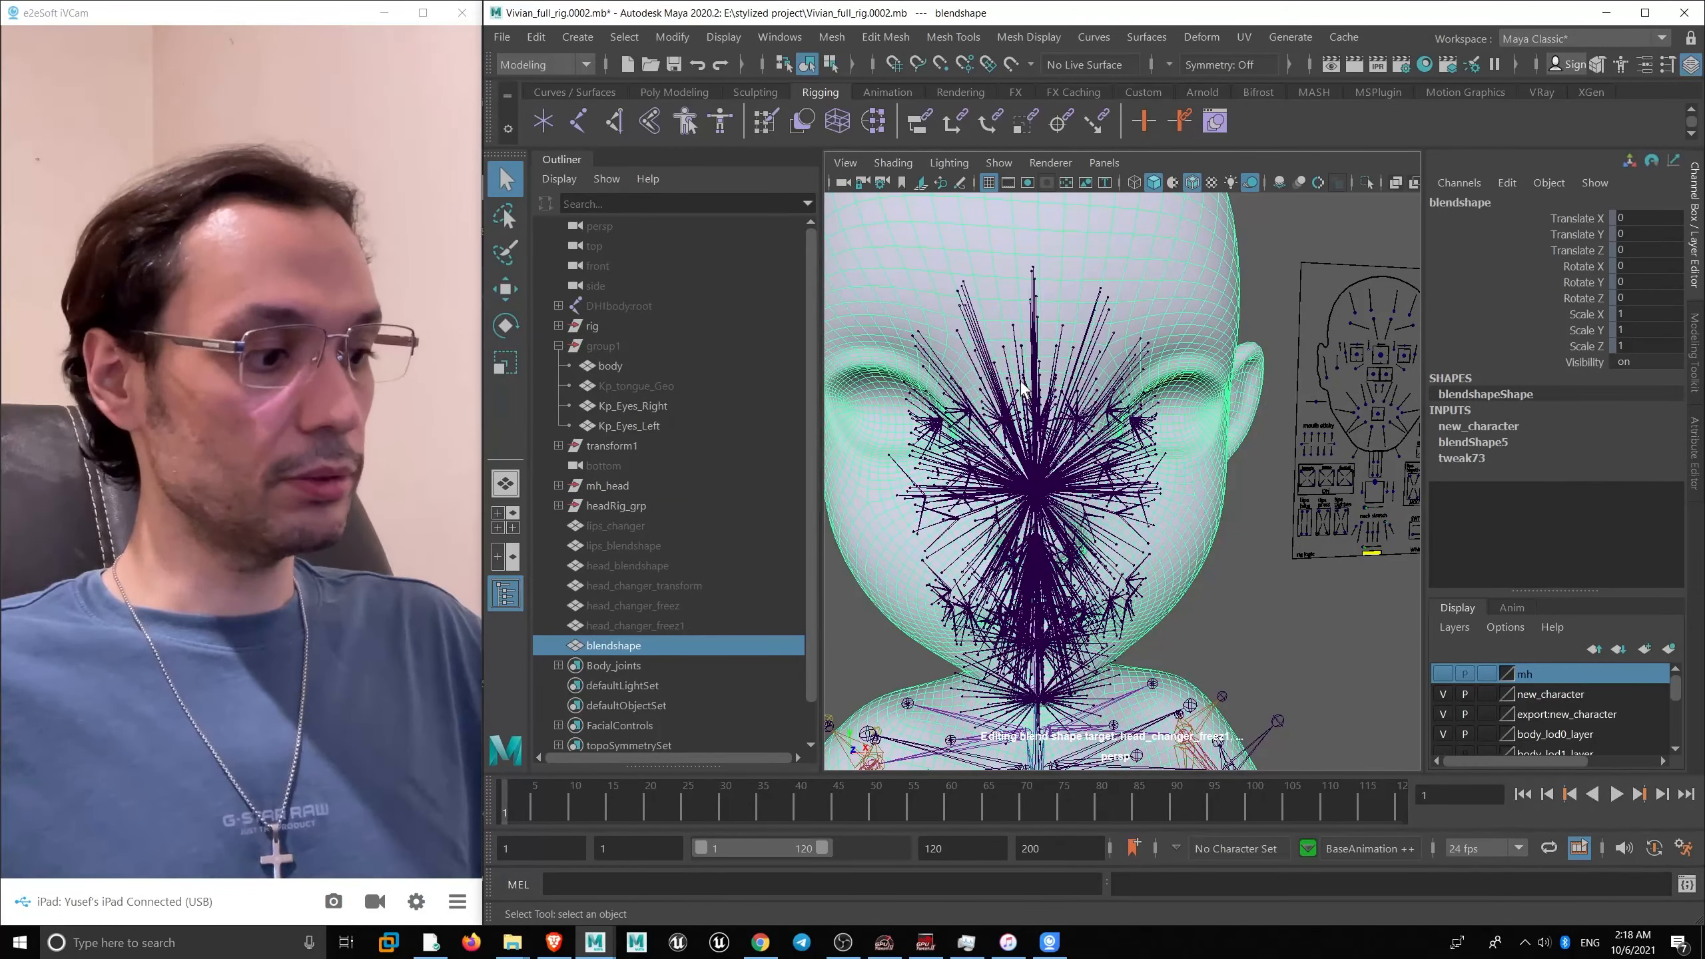
key("h")
- Locate the left eye's pupil joint and select its parent, DHIhead:FACIAL_L_EyeParallel, with the Move tool active
right_click_drag(1092, 457, 1137, 550, "alt")
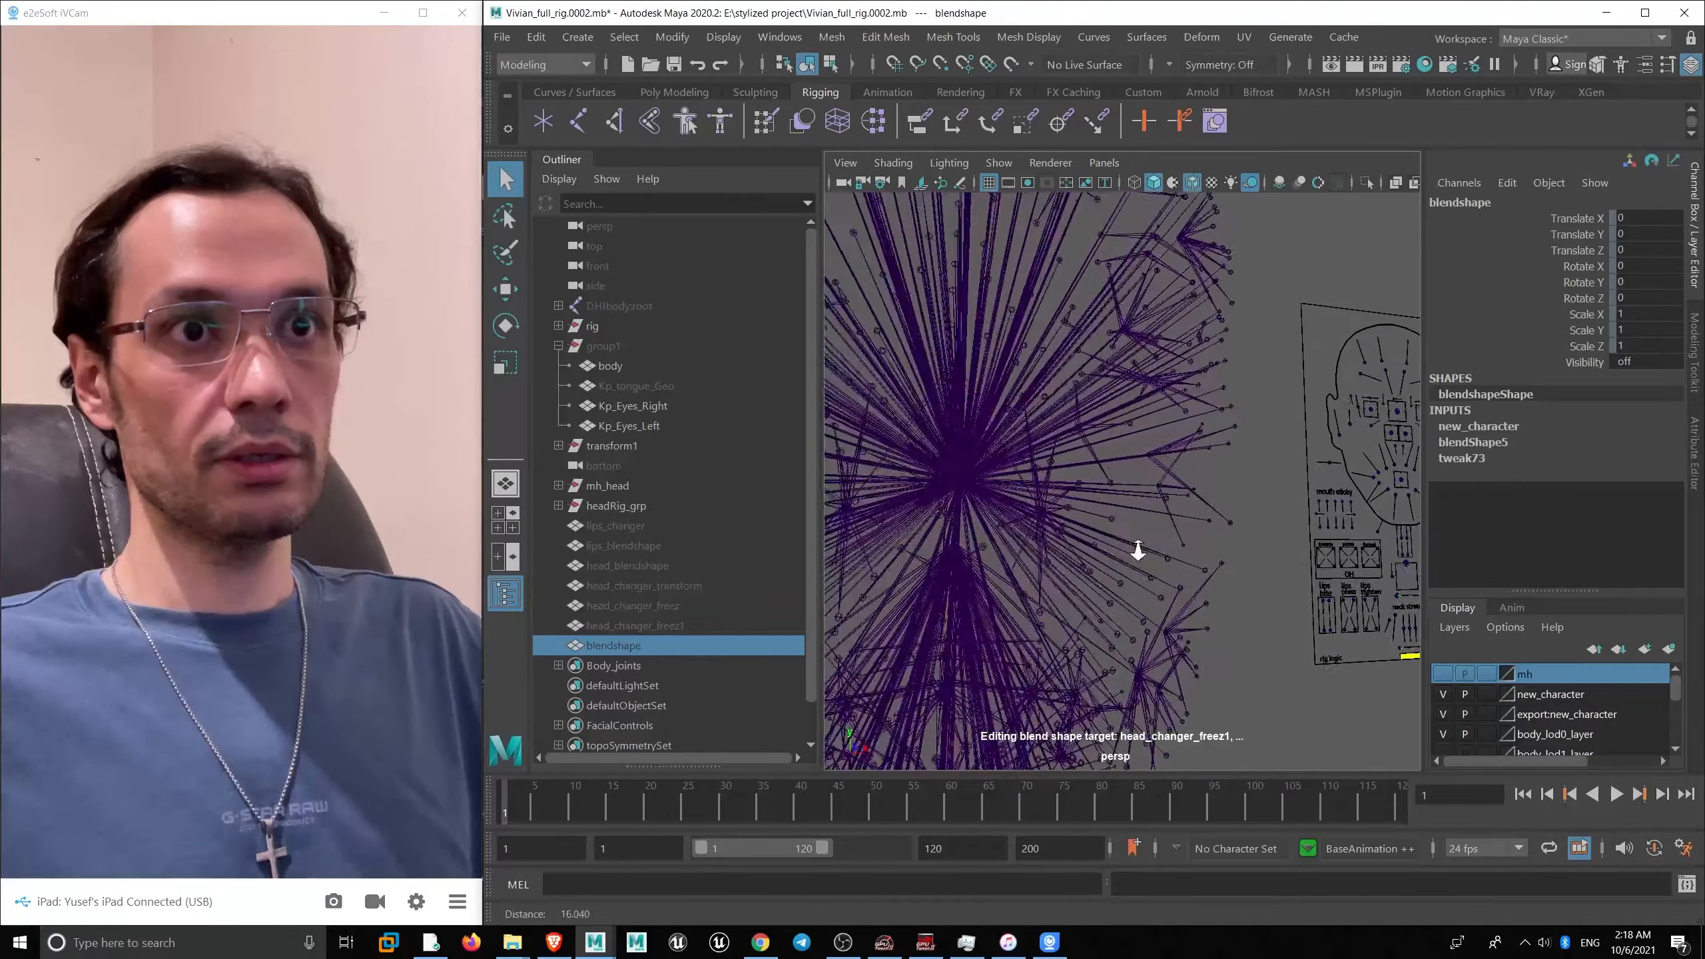
left_click_drag(1137, 550, 1169, 484, "alt")
middle_click_drag(1169, 485, 1061, 454, "alt")
left_click_drag(1061, 454, 1139, 441, "alt")
right_click_drag(1139, 441, 1161, 475, "alt")
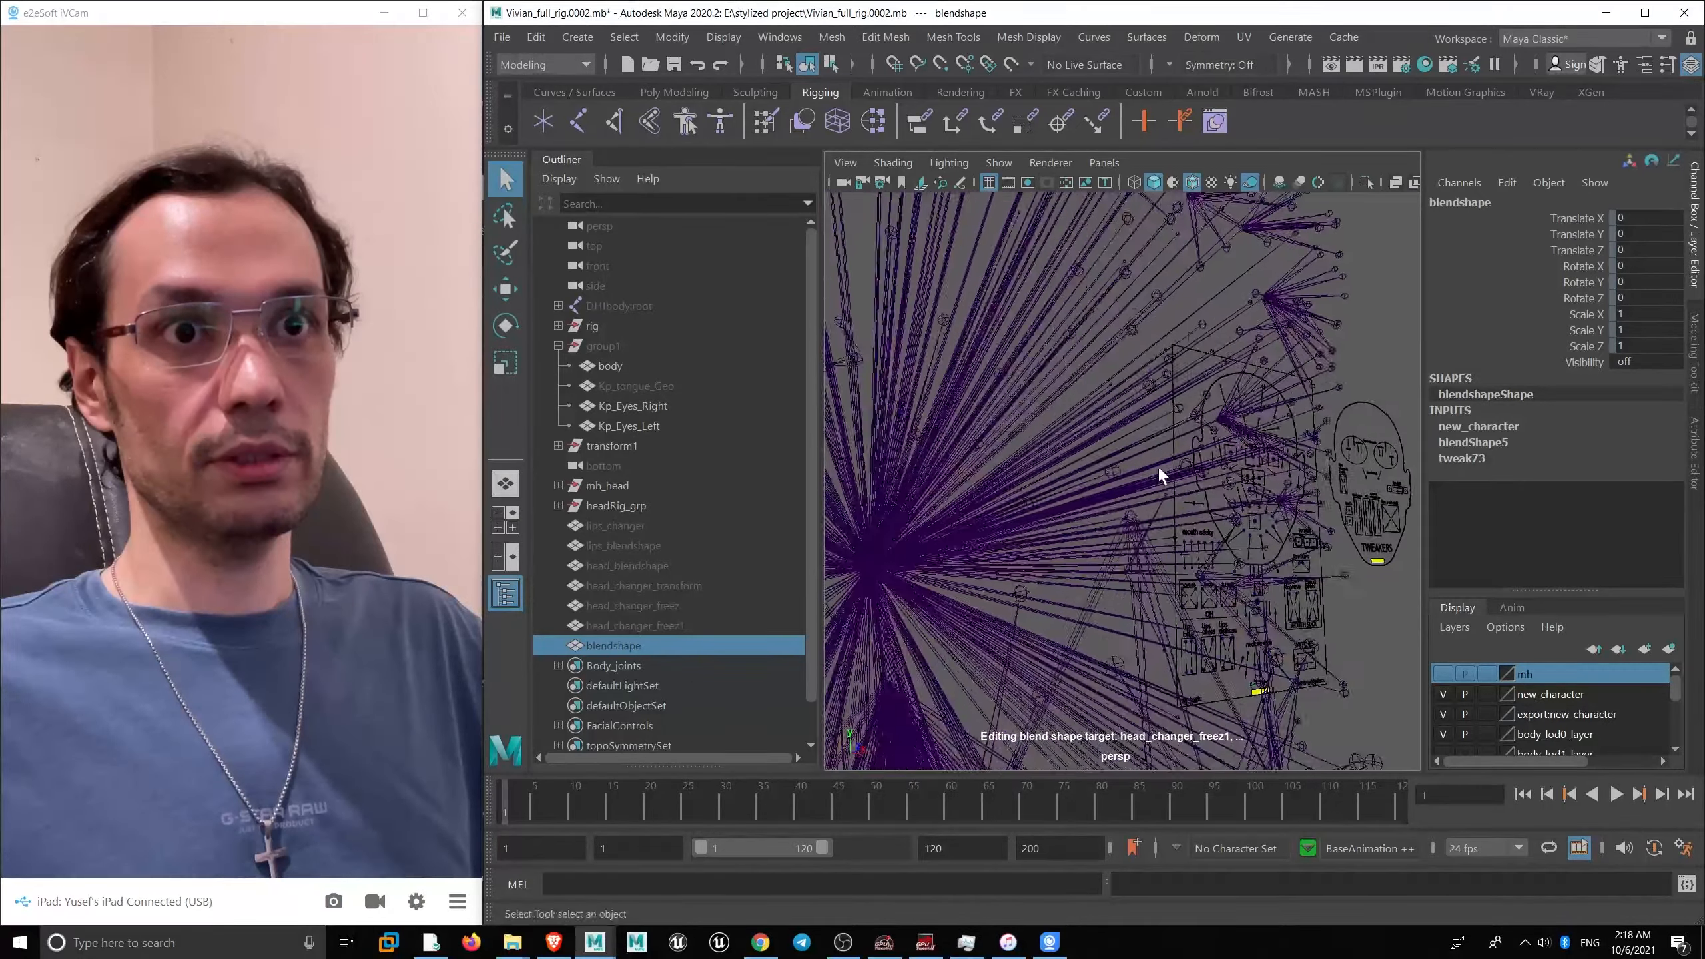
left_click_drag(1162, 474, 1084, 405, "alt")
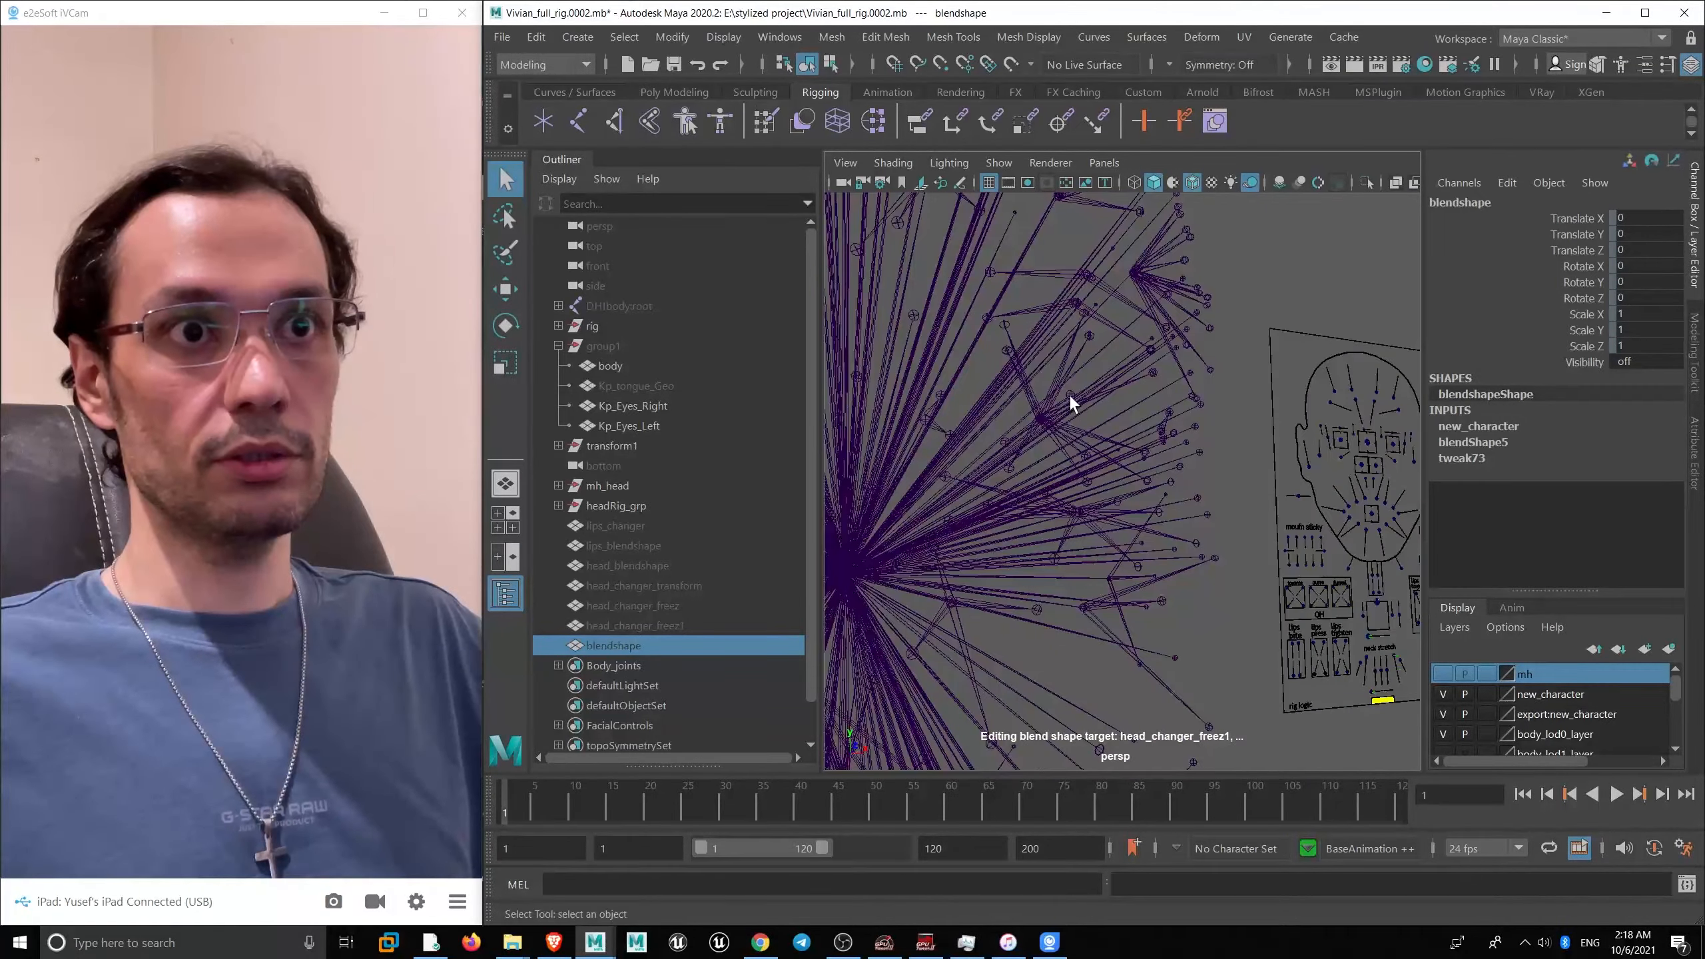
left_click(1071, 396)
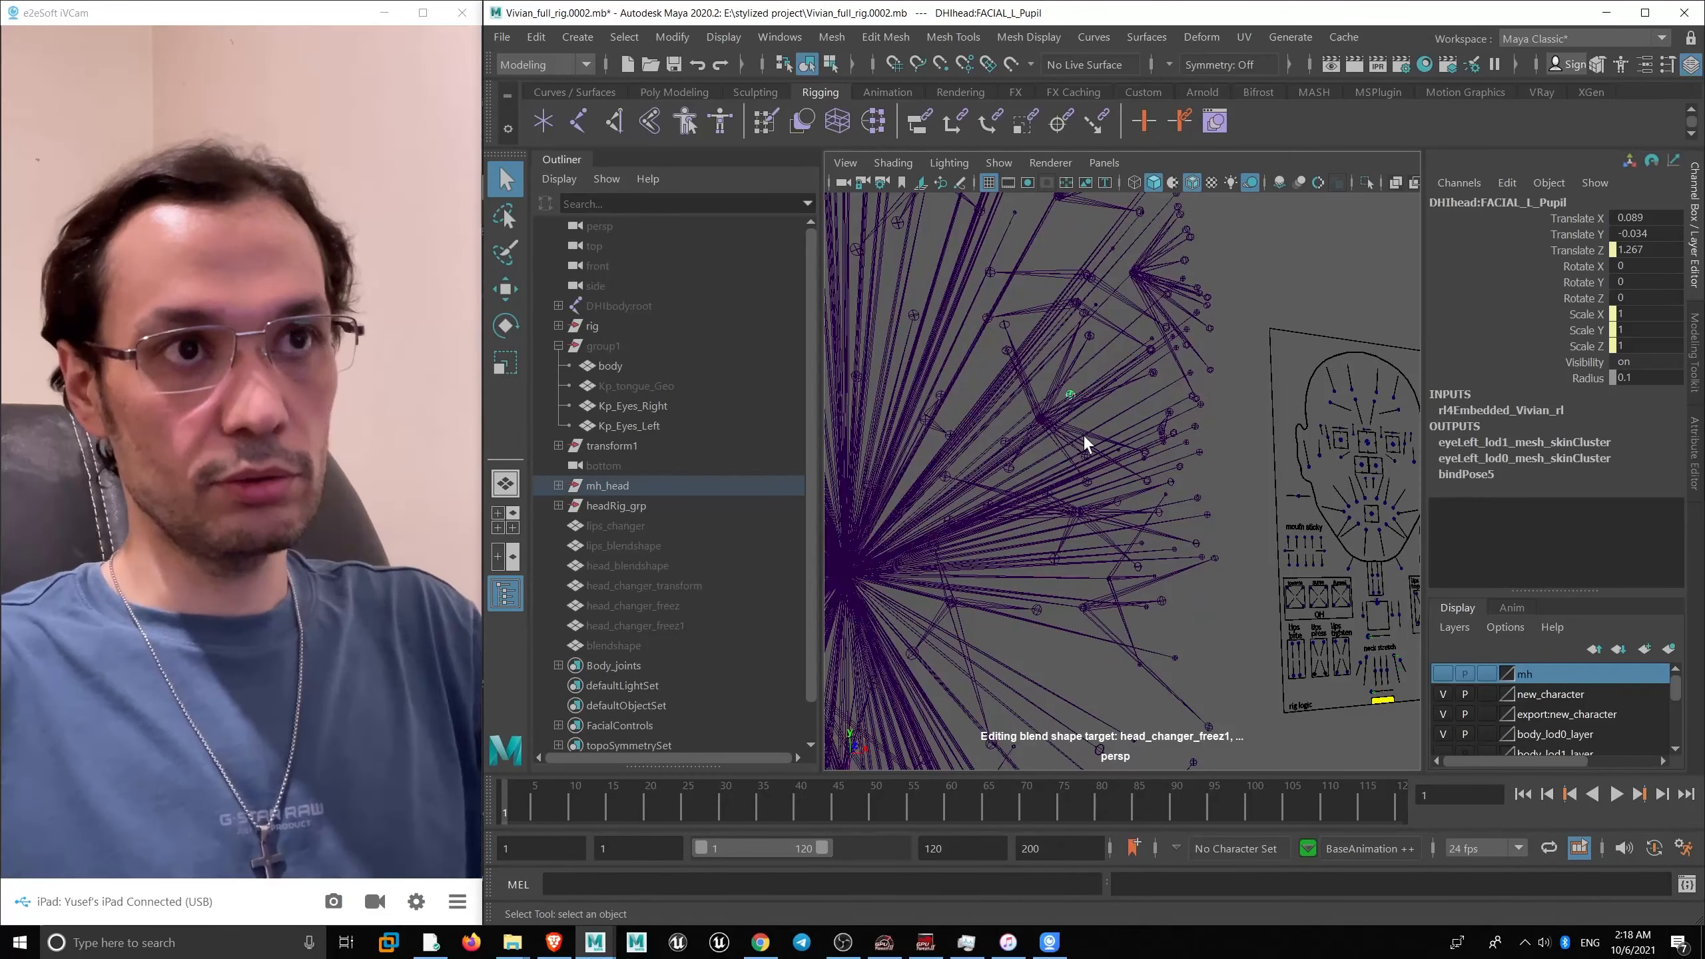
key("f")
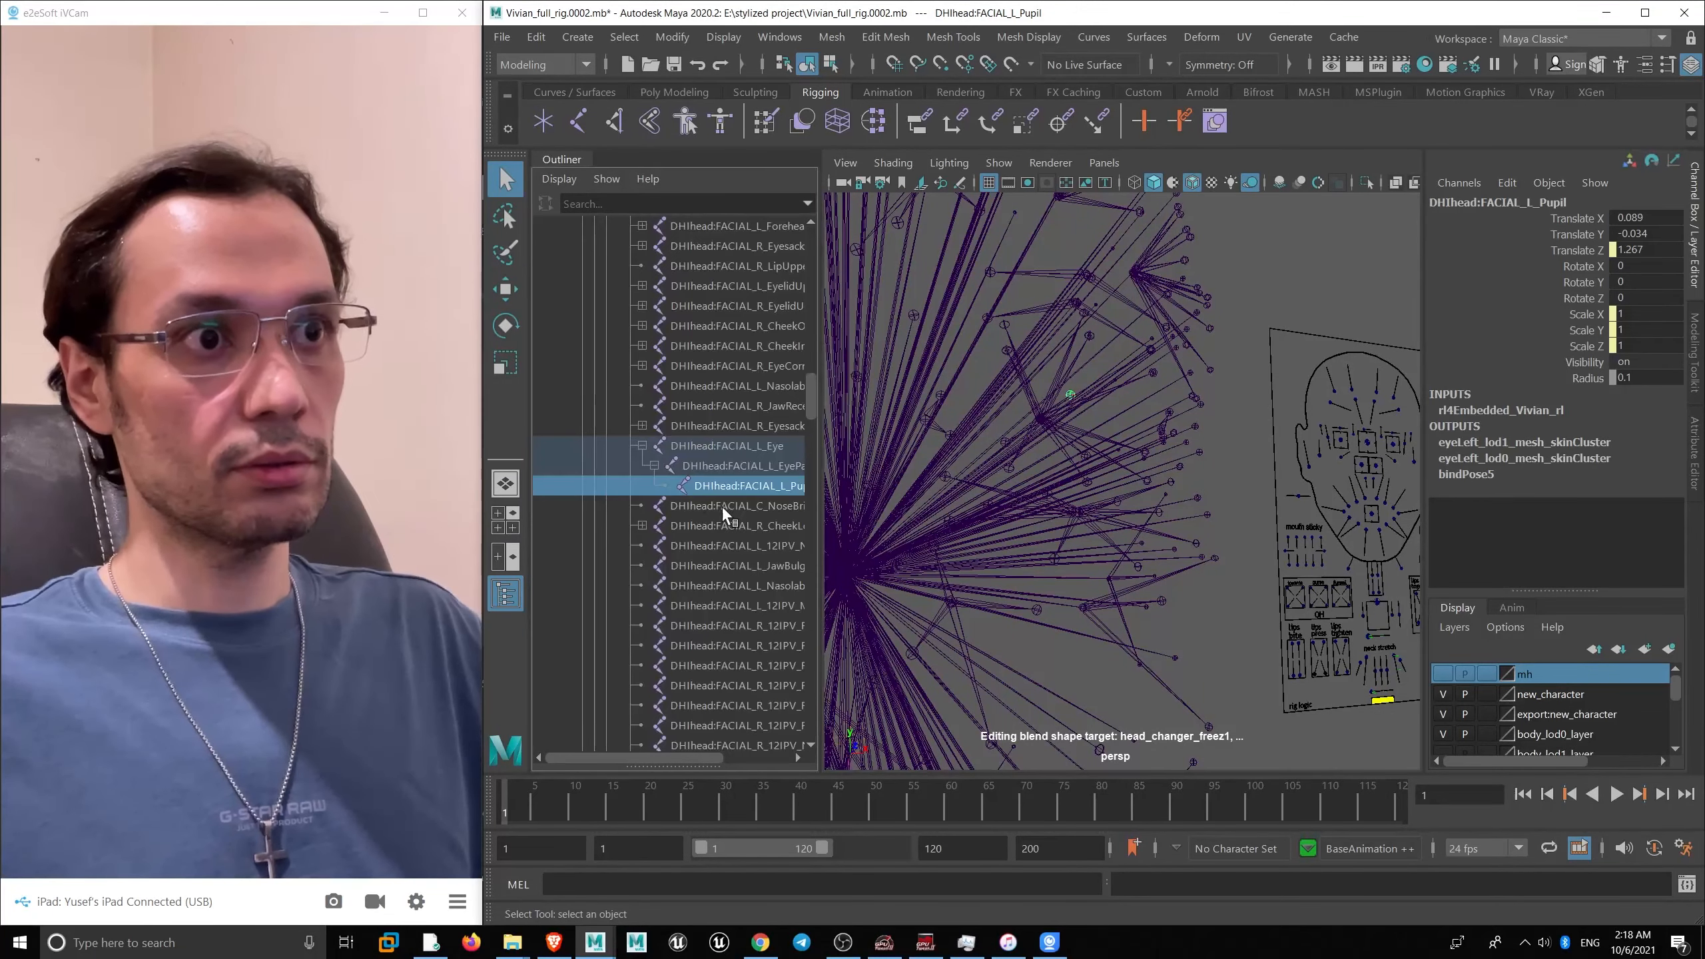
left_click(739, 466)
key("f")
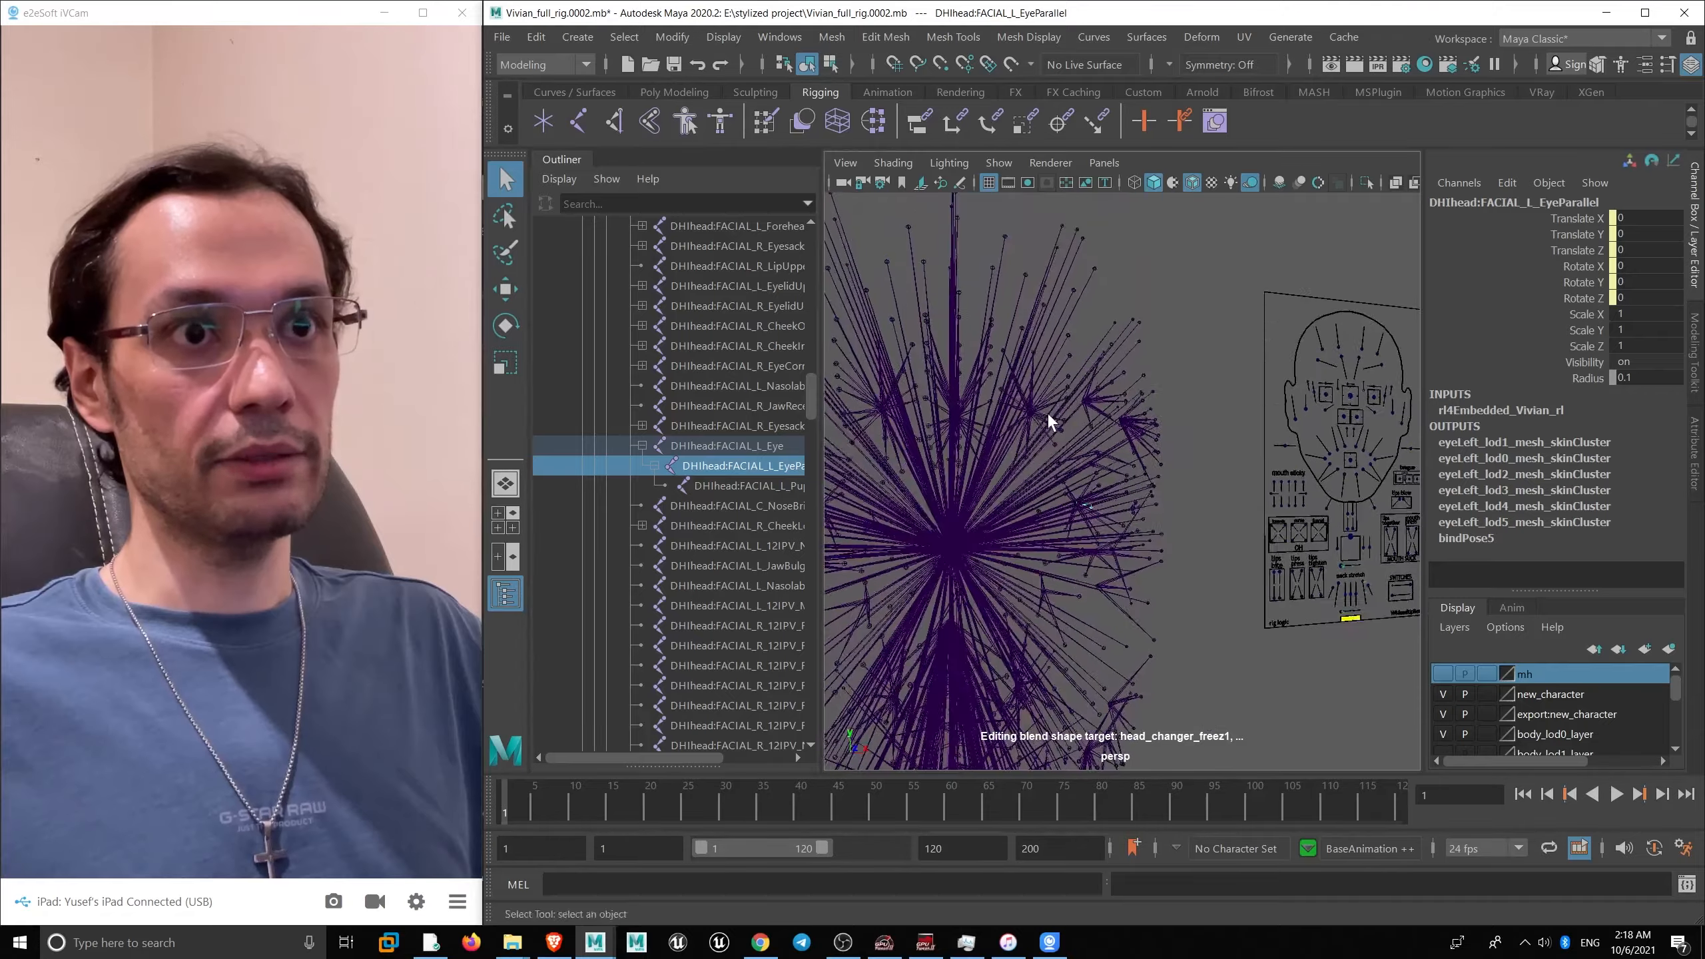
key("w")
right_click_drag(1175, 531, 877, 368, "alt")
- Split the Outliner to show the left eye joints in one half and group1 with its eye meshes in the other
mouse_move(810, 400)
left_mouse_down()
mouse_move(832, 400)
mouse_move(820, 414)
left_mouse_up()
left_click_drag(713, 768, 721, 473)
left_click_drag(812, 510, 808, 517)
left_click(559, 565)
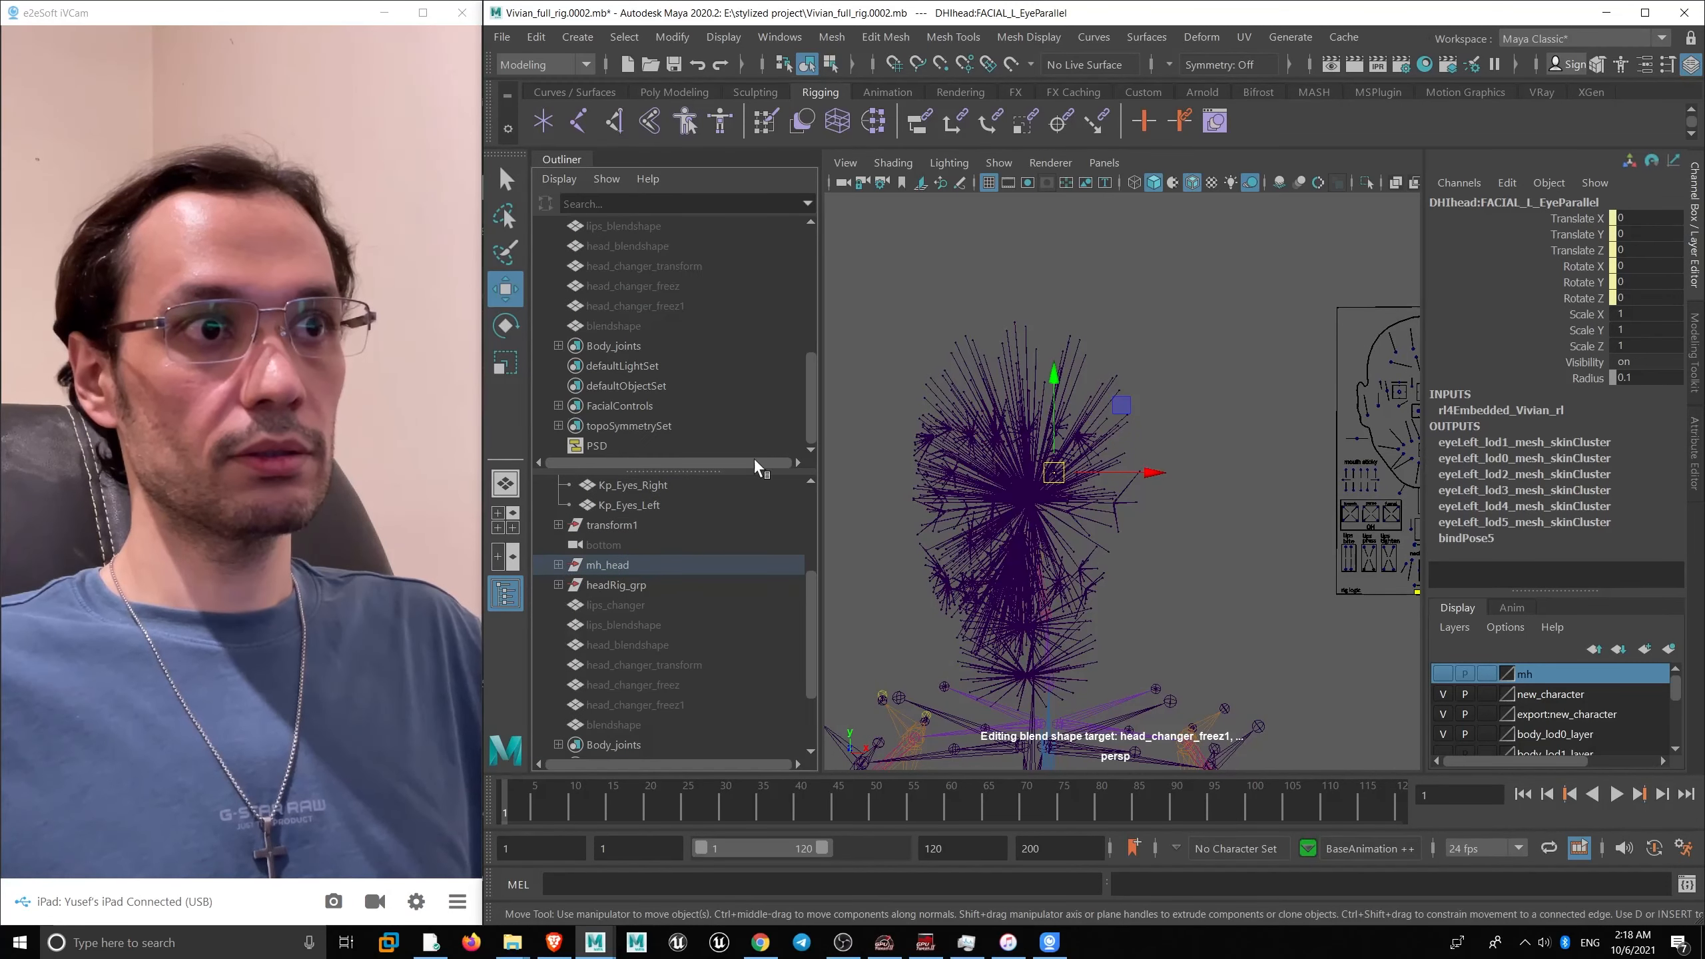
scroll(808, 374, "up", 3)
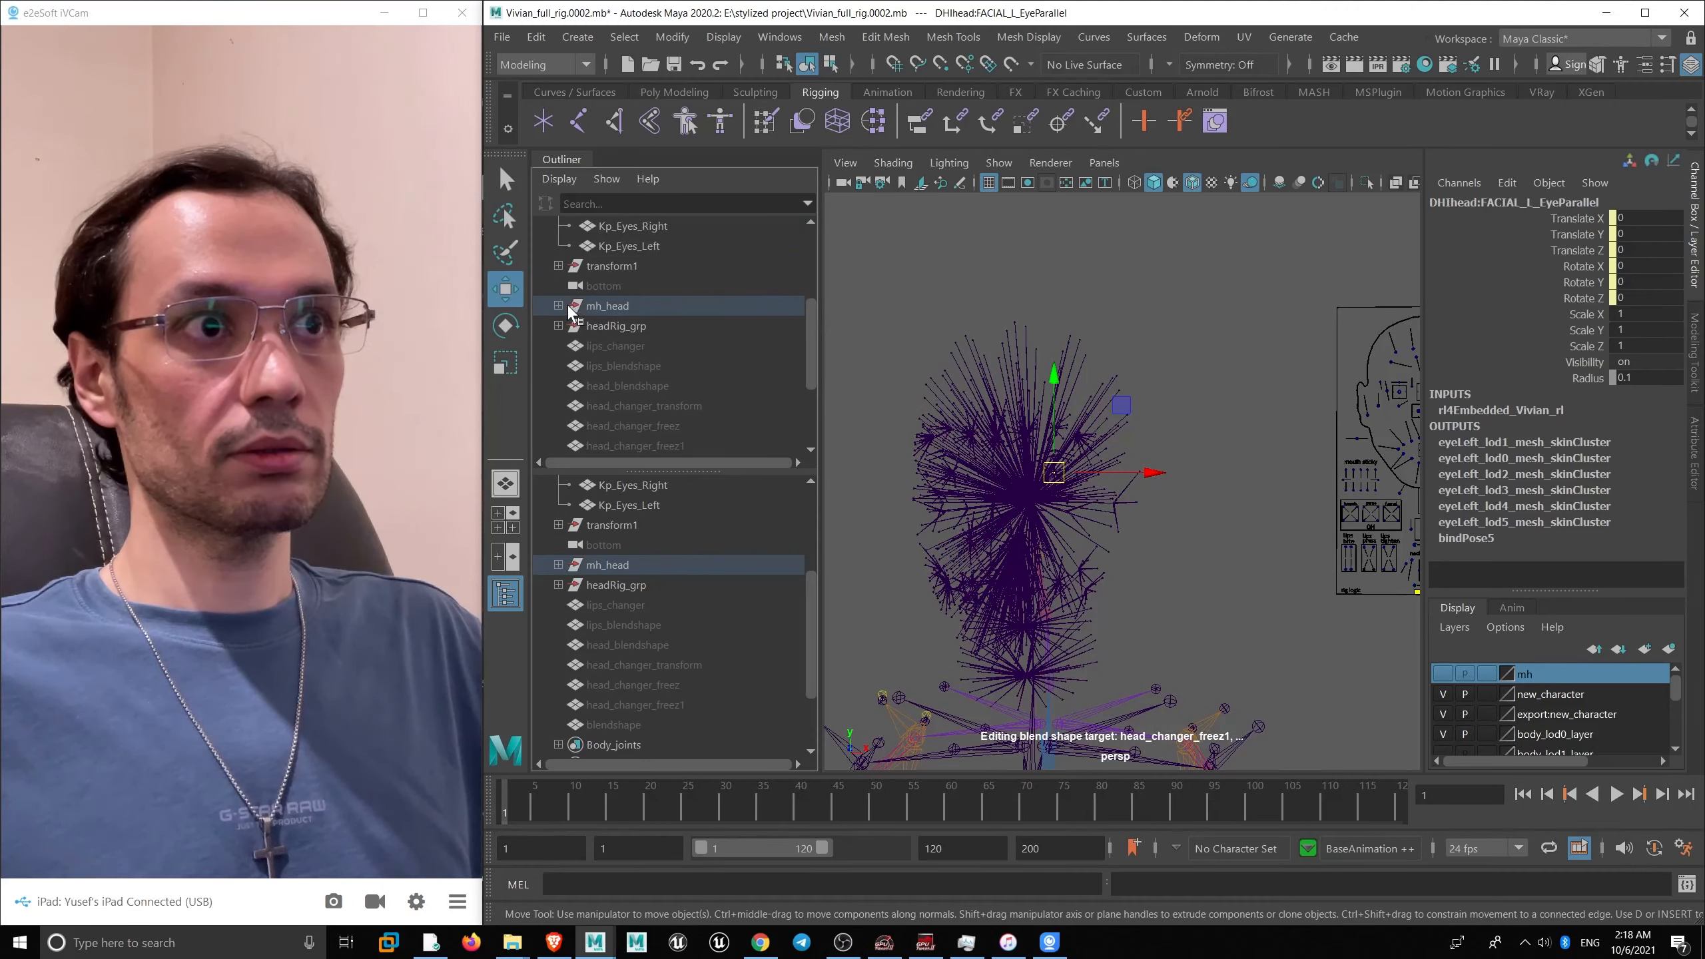
left_click(559, 306)
scroll(748, 396, "down", 3)
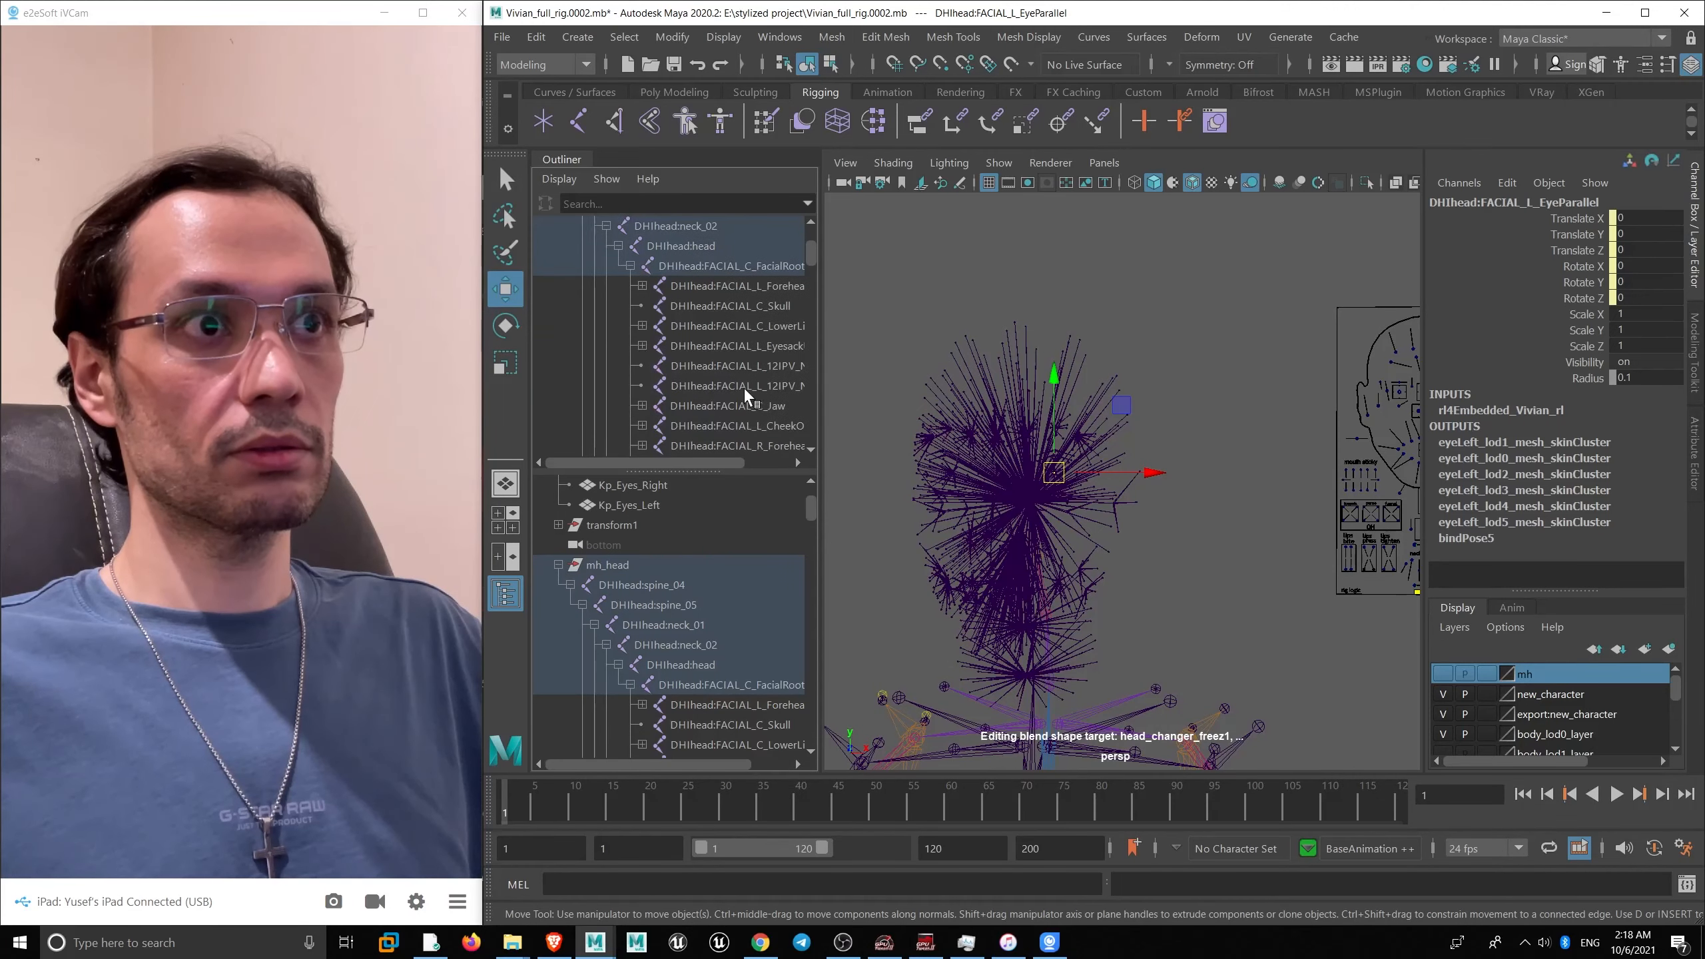
scroll(712, 366, "down", 5)
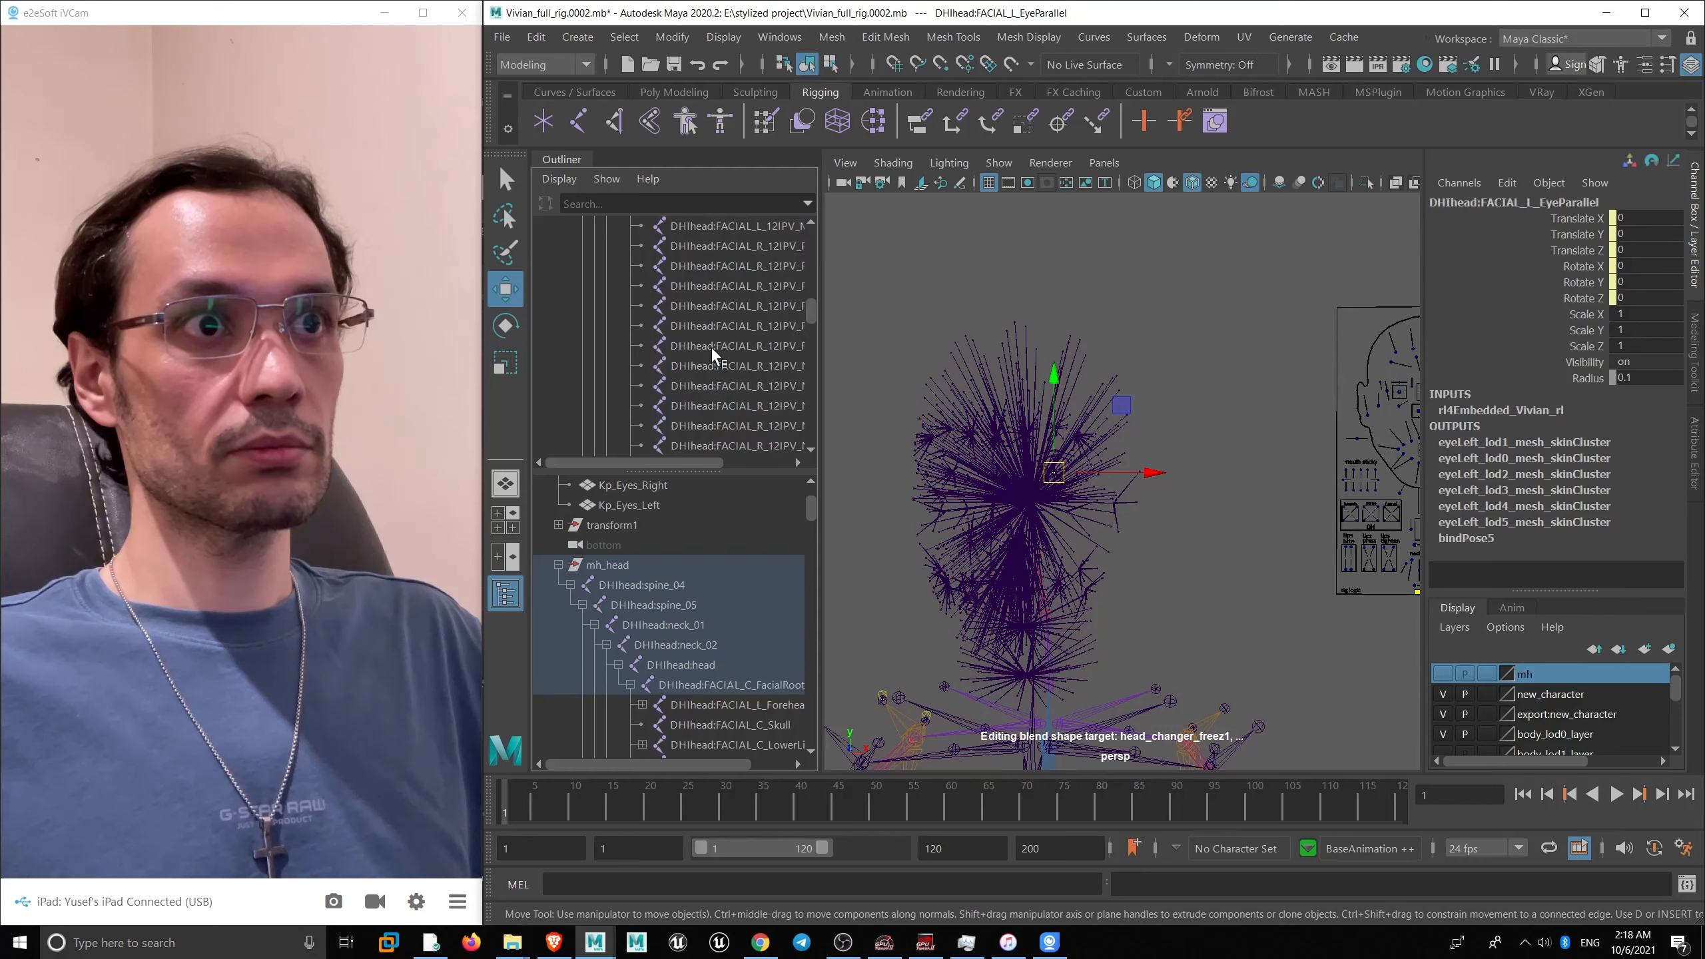
scroll(712, 366, "up", 3)
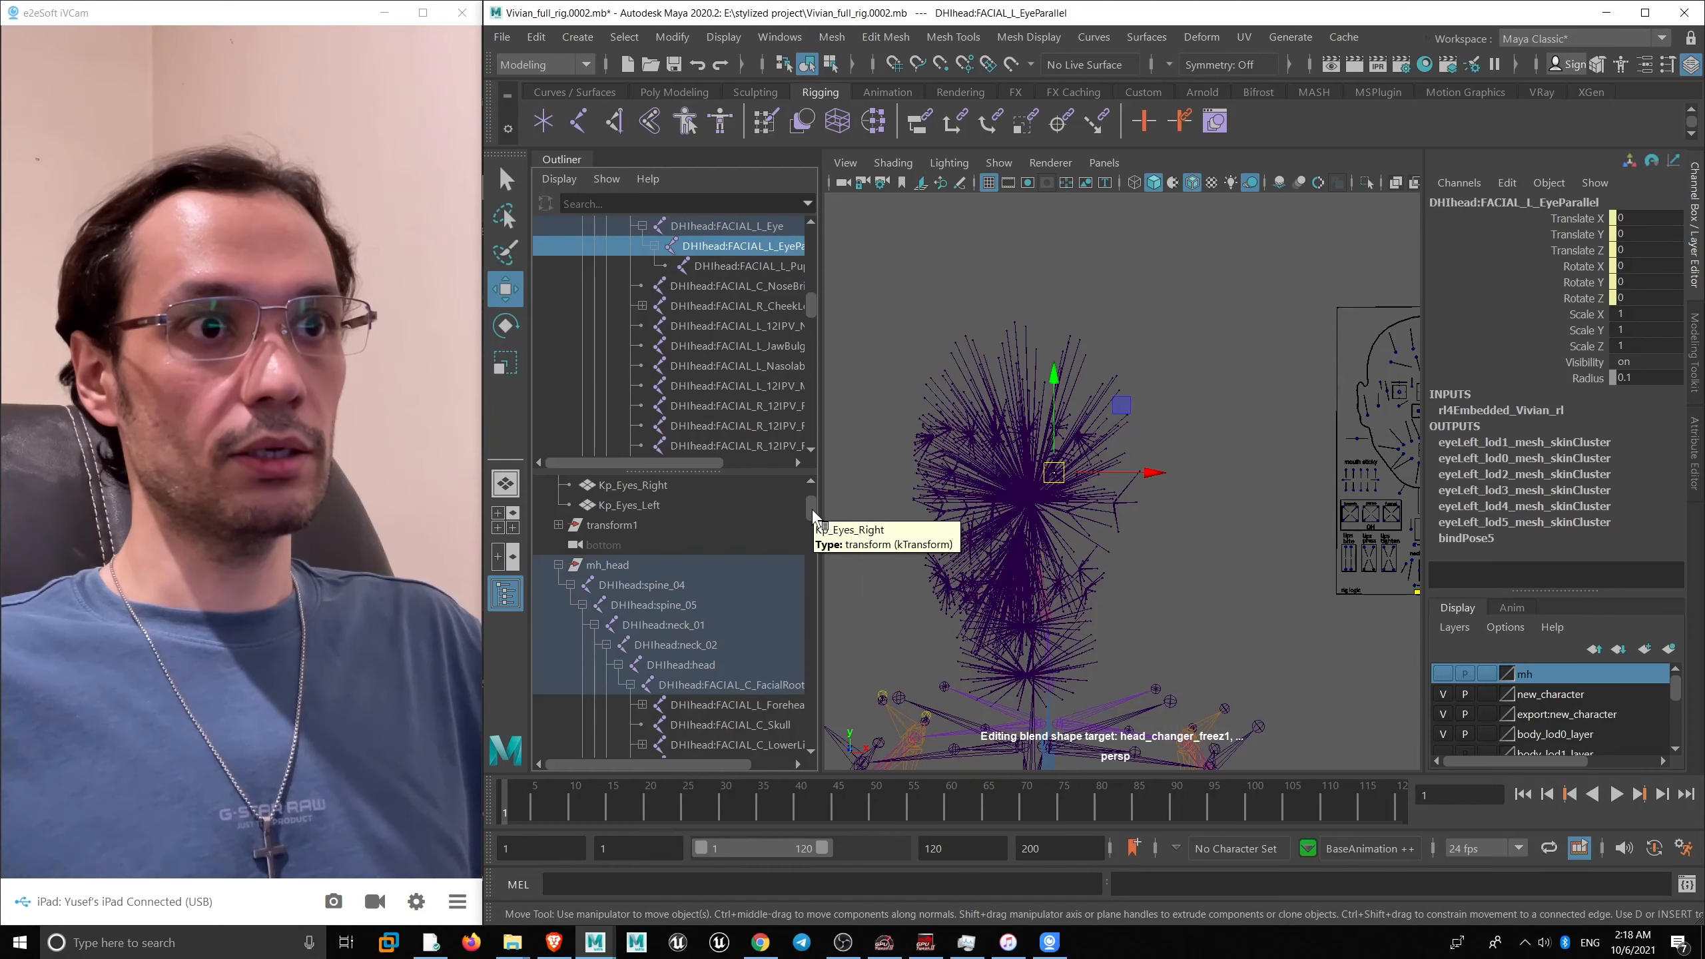
mouse_move(811, 510)
left_mouse_down()
mouse_move(814, 588)
mouse_move(804, 480)
left_mouse_up()
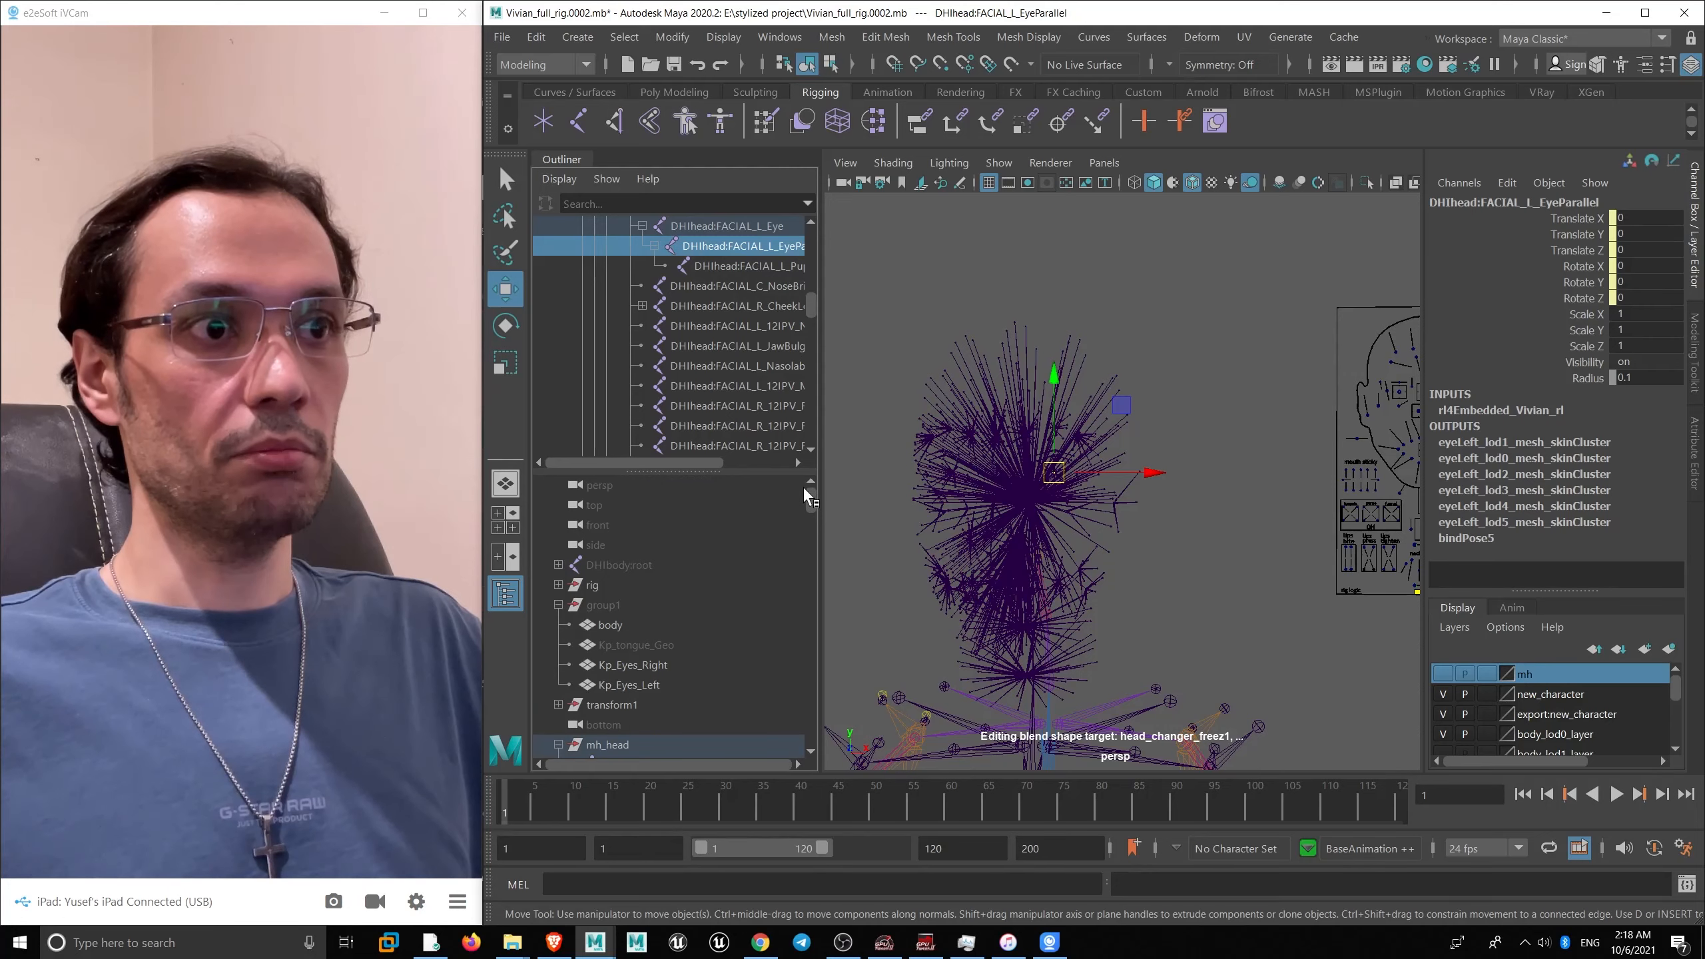
- Unhide group1, and select the FACIAL_L_EyeParallel joint together with the Kp_Eyes_Left mesh
left_click(595, 606)
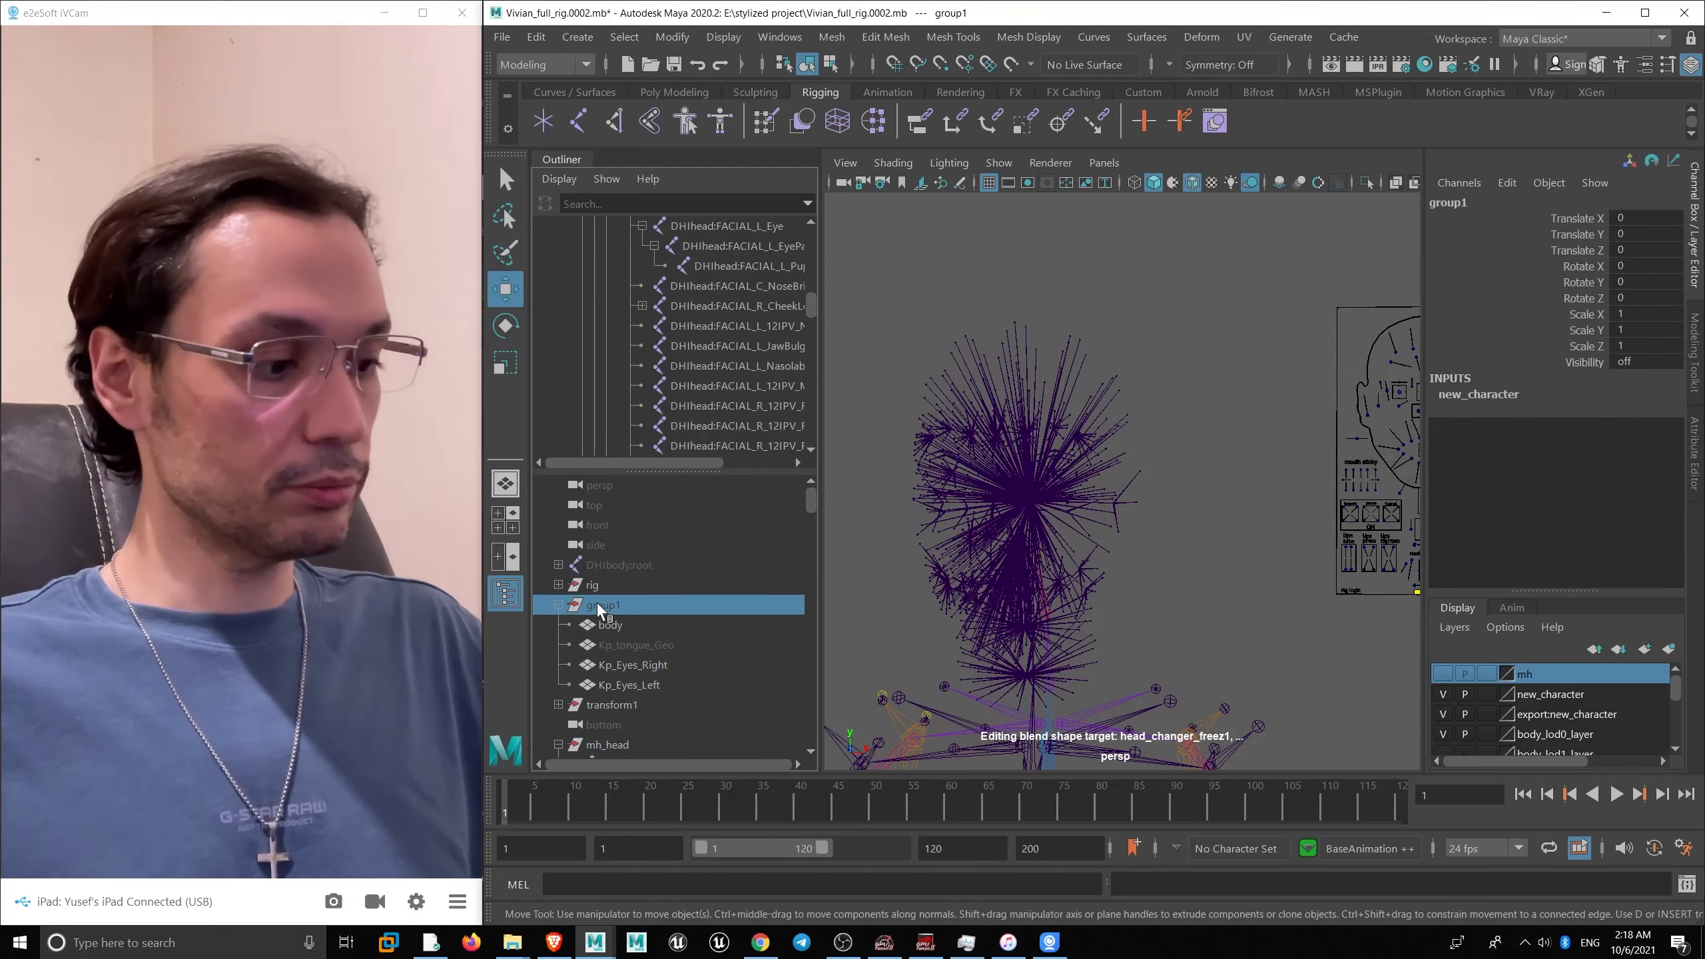
key("h")
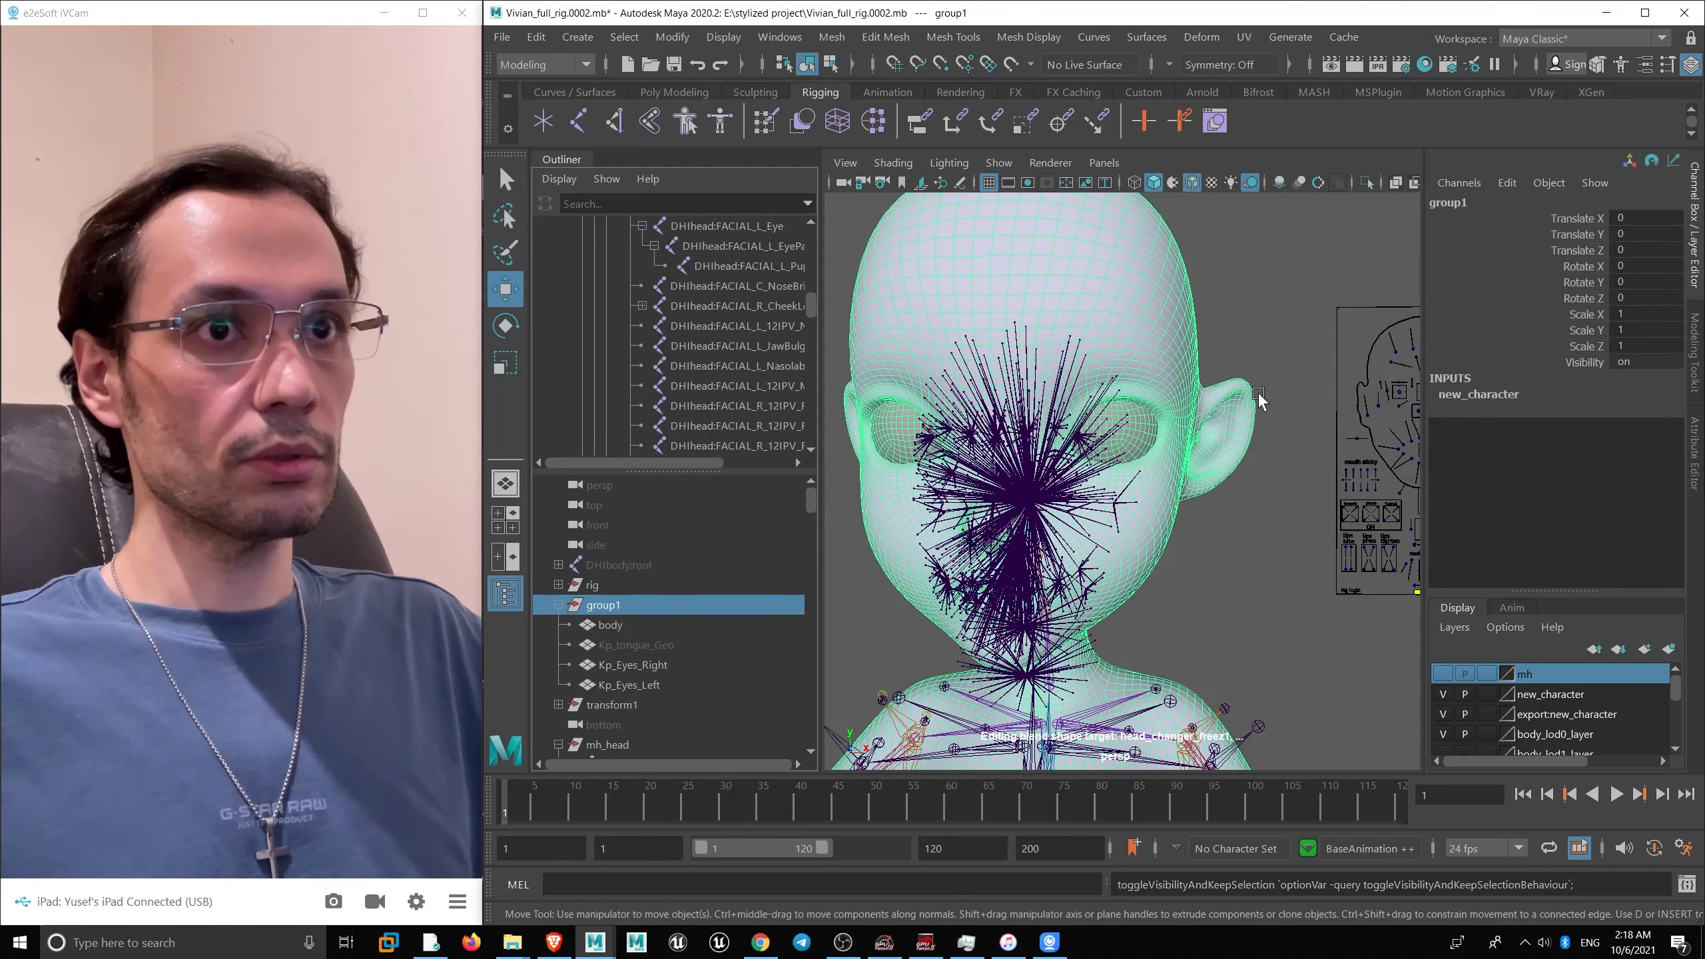
left_click(734, 247)
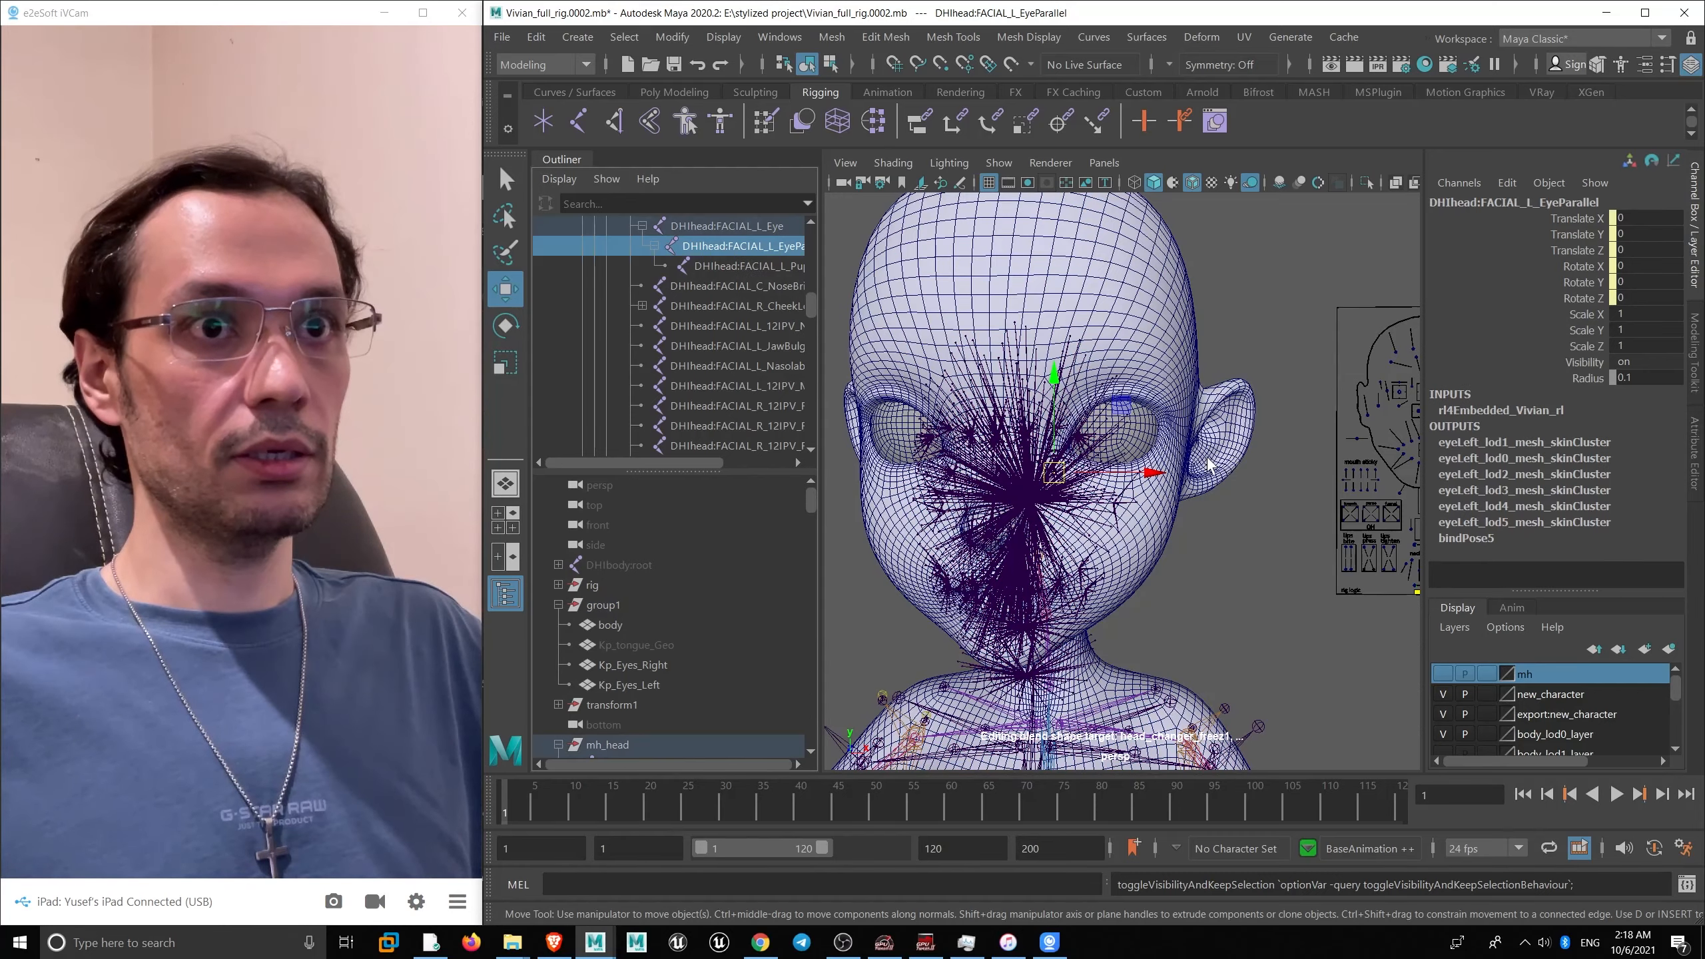
left_click(1136, 435, "shift")
- Examine how the left eye joint lines up with the Kp_Eyes_Left mesh from the side and front
right_click_drag(1292, 480, 1100, 429, "alt")
left_click_drag(1100, 376, 960, 415, "alt")
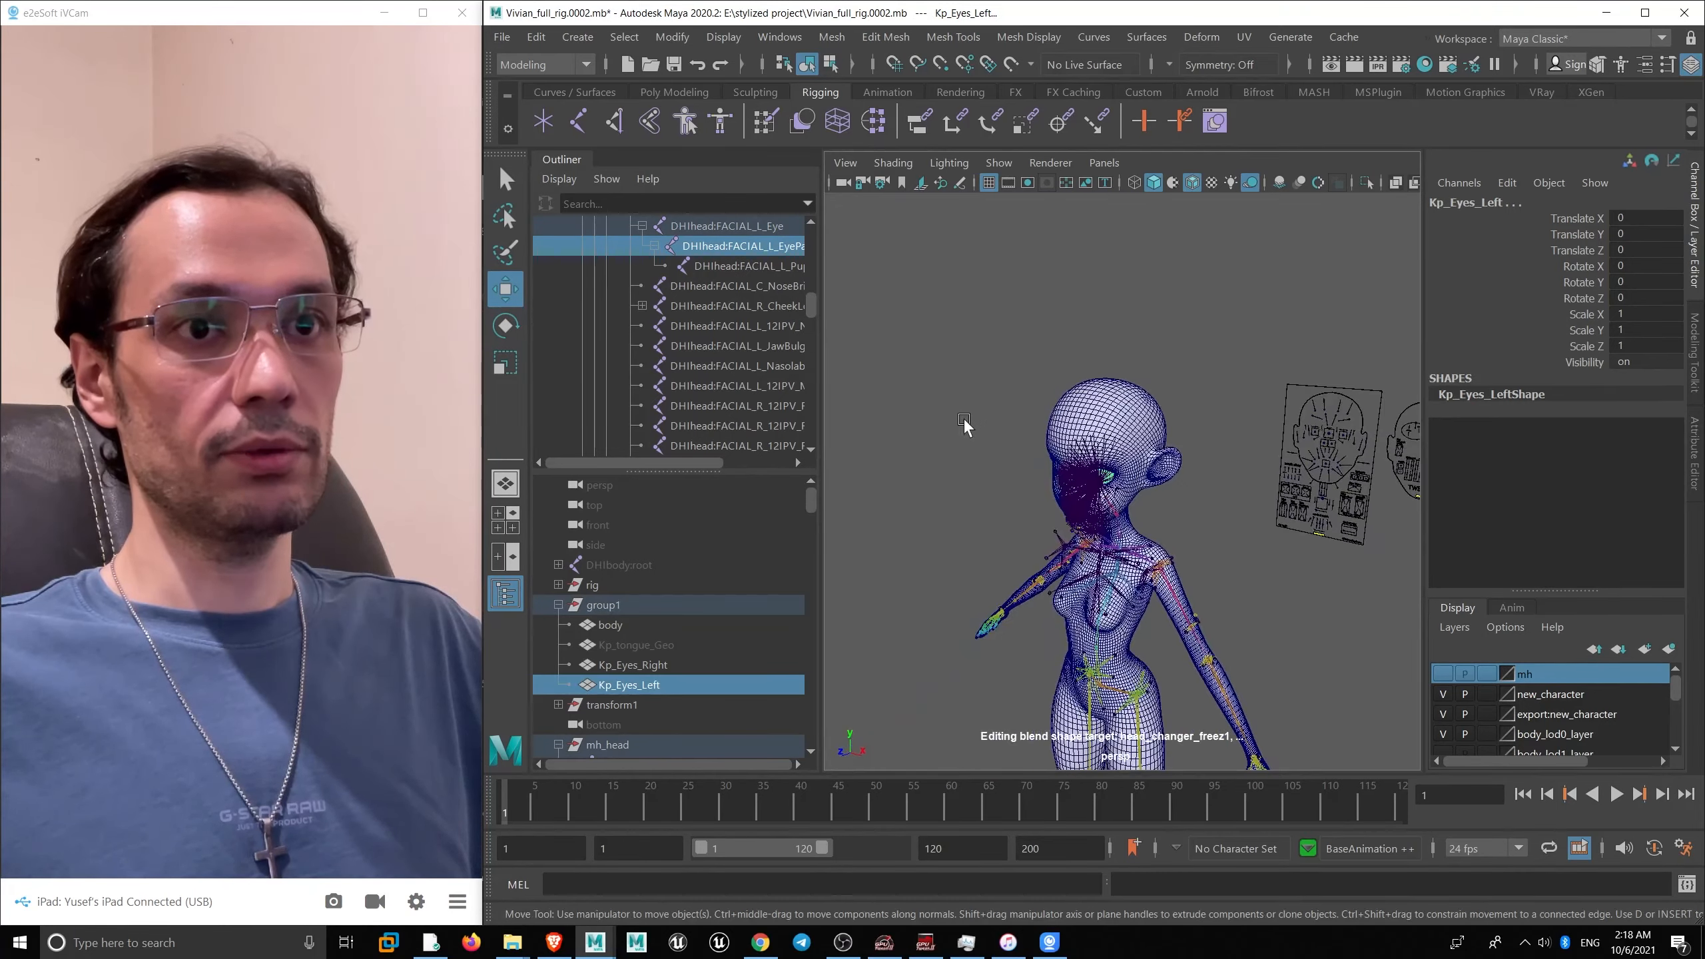
right_click_drag(979, 367, 1152, 531, "alt")
left_click_drag(1153, 582, 1202, 554, "alt")
right_click_drag(1074, 497, 1147, 537, "alt")
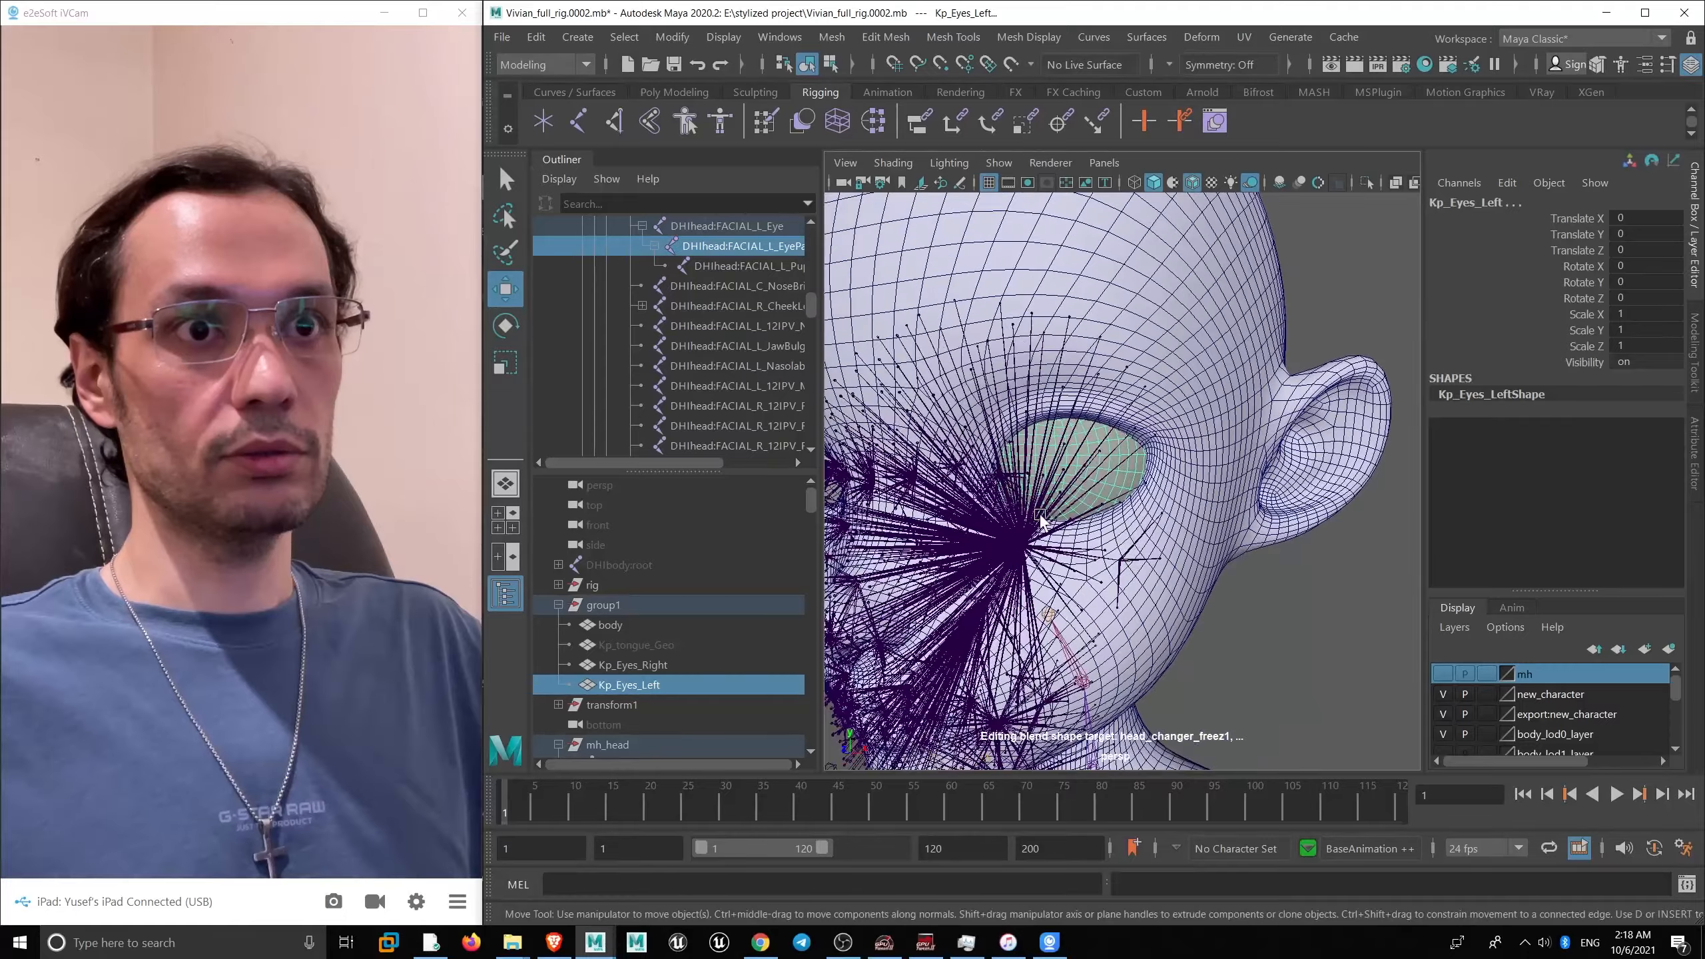
left_click_drag(1101, 531, 1208, 493, "alt")
middle_click_drag(1208, 493, 1133, 487, "alt")
left_click_drag(1133, 484, 994, 480, "alt")
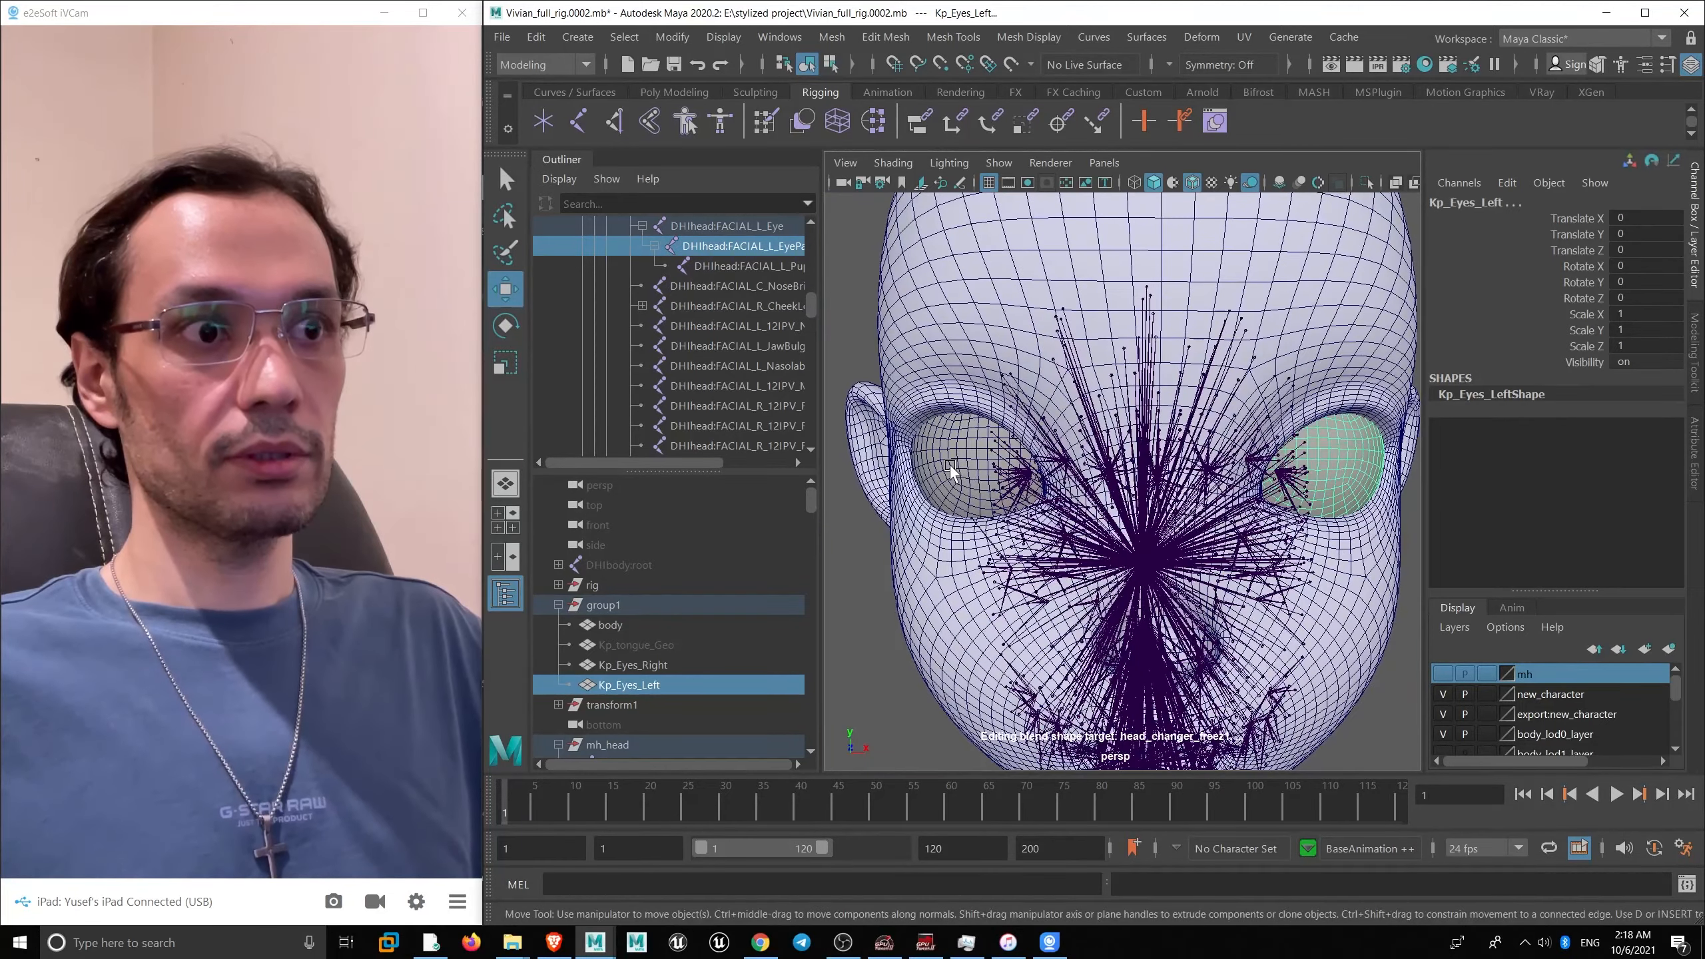
- Center the pivots of the Kp_Eyes_Right and Kp_Eyes_Left meshes together
left_click(760, 663)
left_click(1344, 468, "shift")
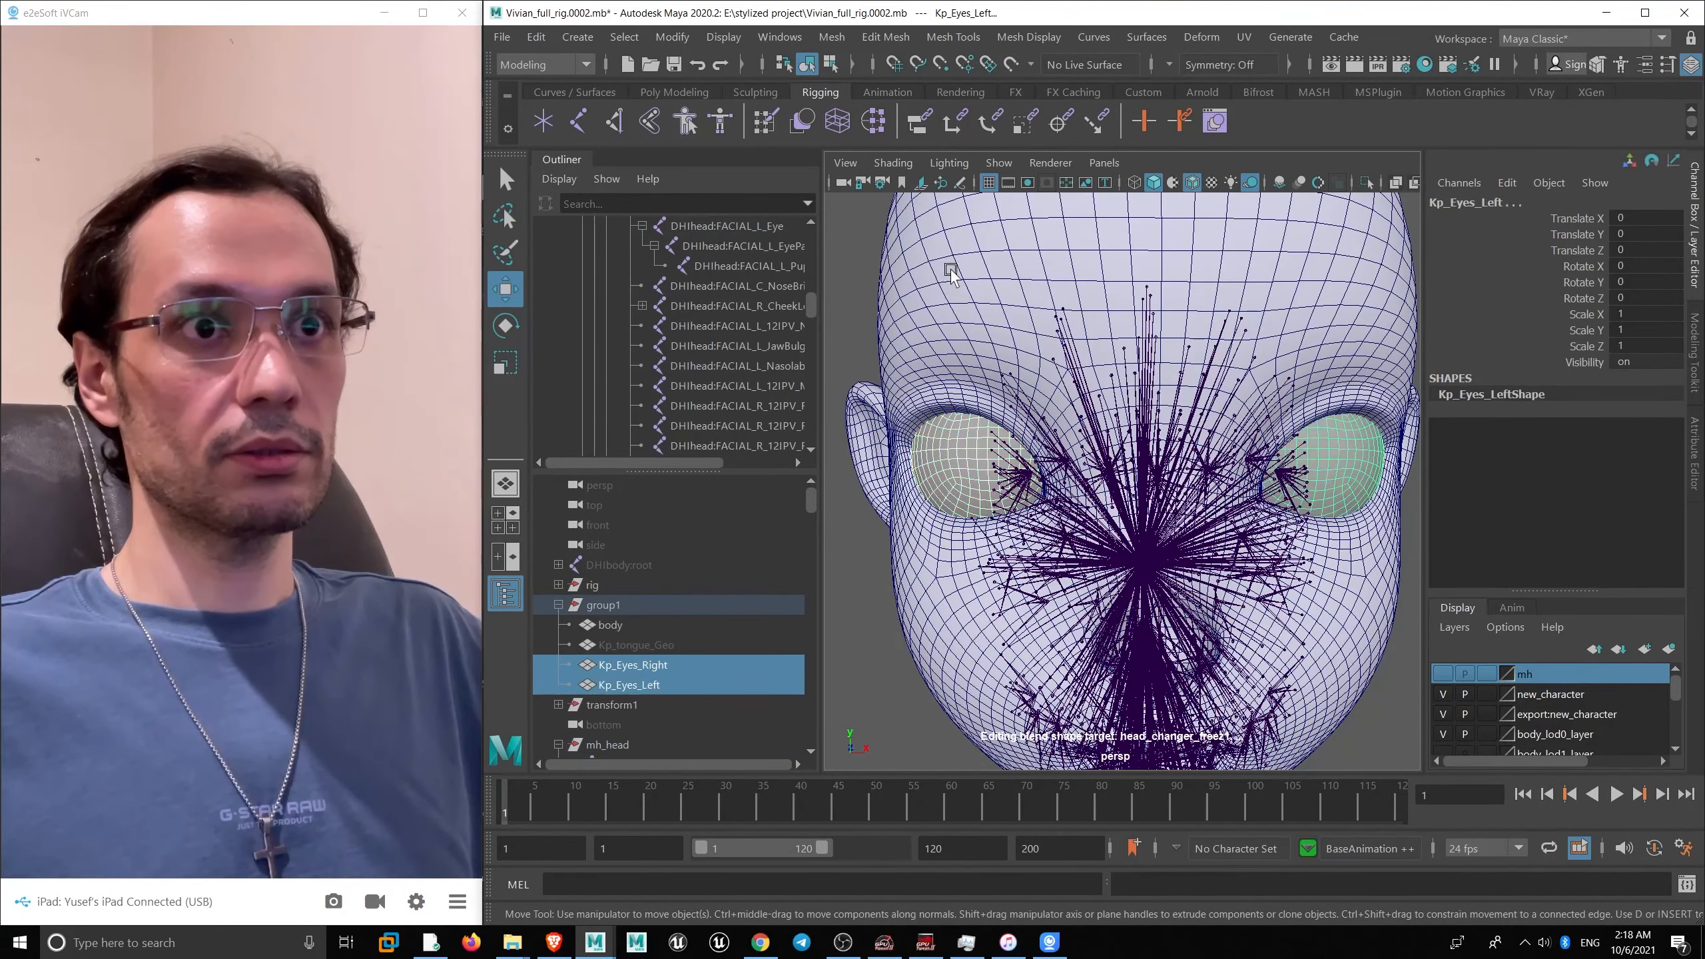
left_click(669, 38)
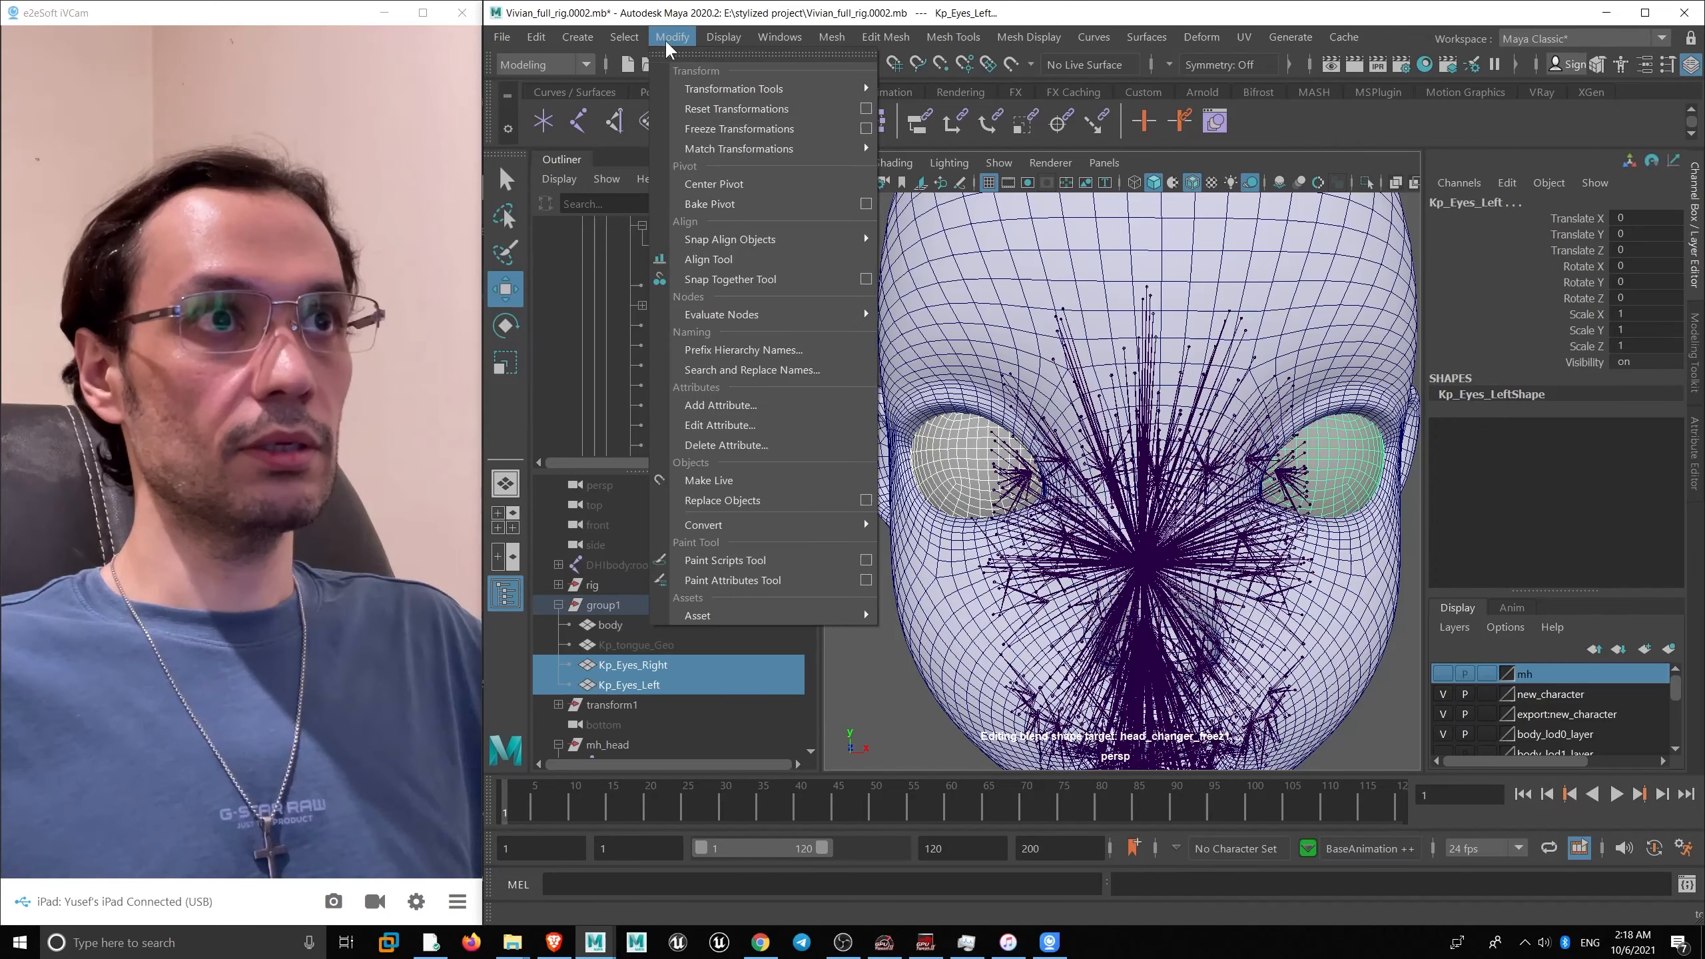
left_click(719, 183)
scroll(1127, 366, "down", 4)
left_click_drag(1128, 363, 1058, 373, "alt")
scroll(1221, 494, "up", 2)
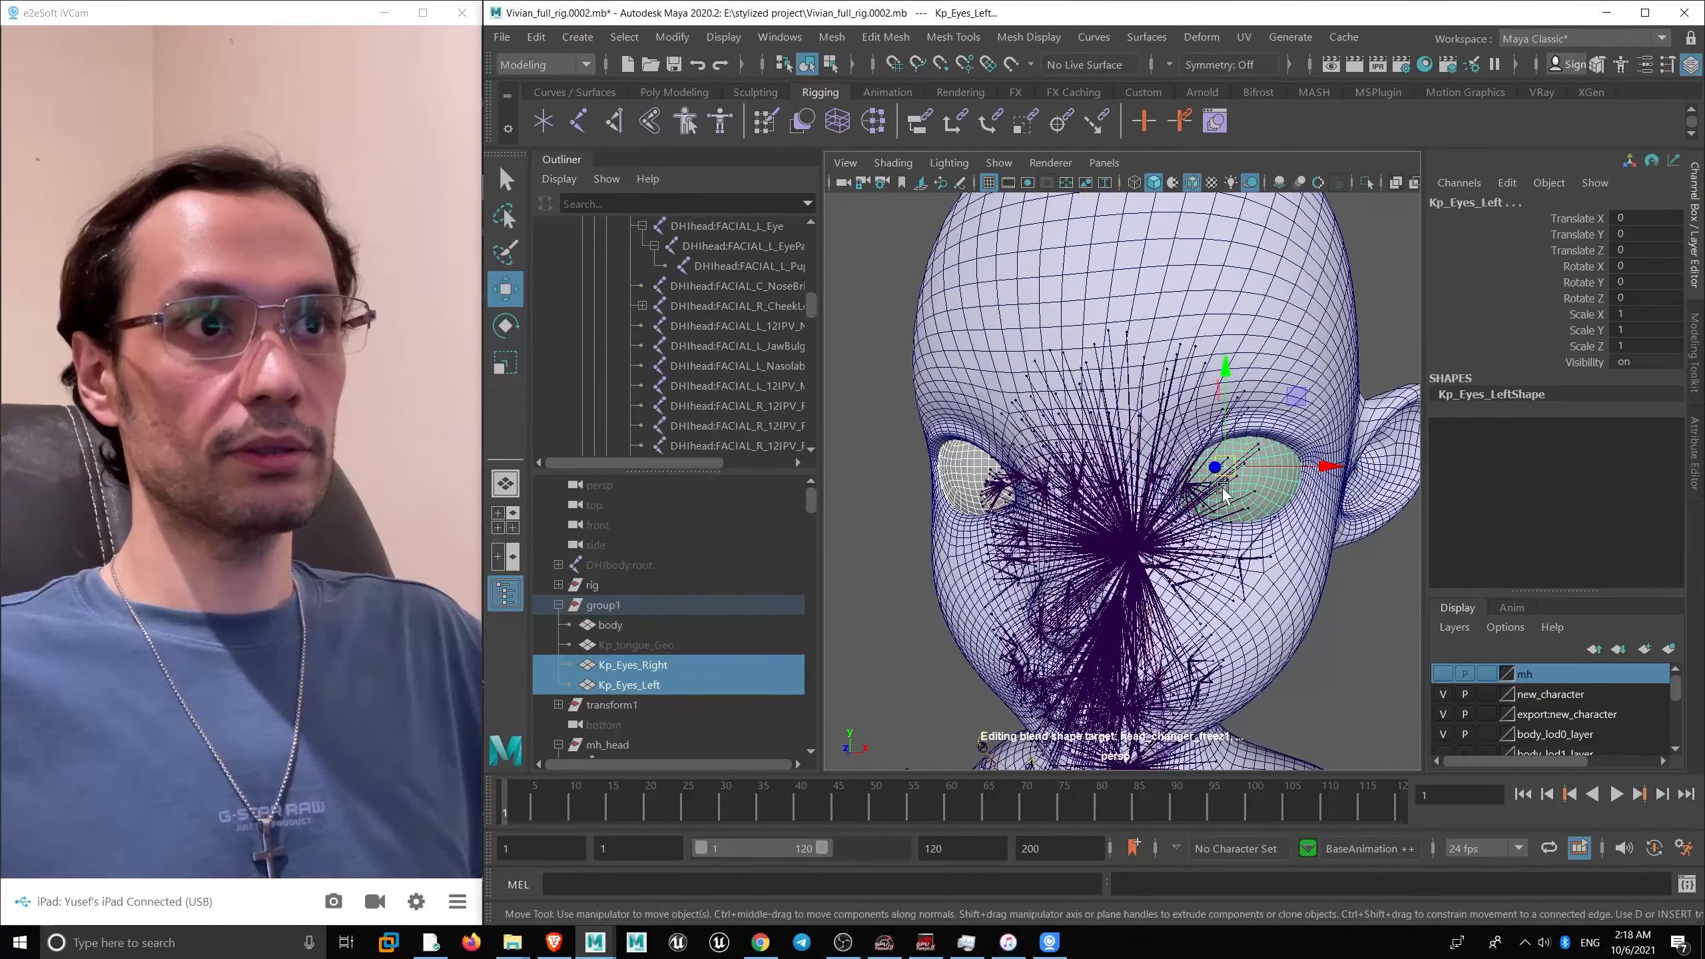
- Orient-constrain the Kp_Eyes_Left mesh to the DHIhead:FACIAL_L_EyeParallel joint, using the Rigging menu set
left_click(735, 246)
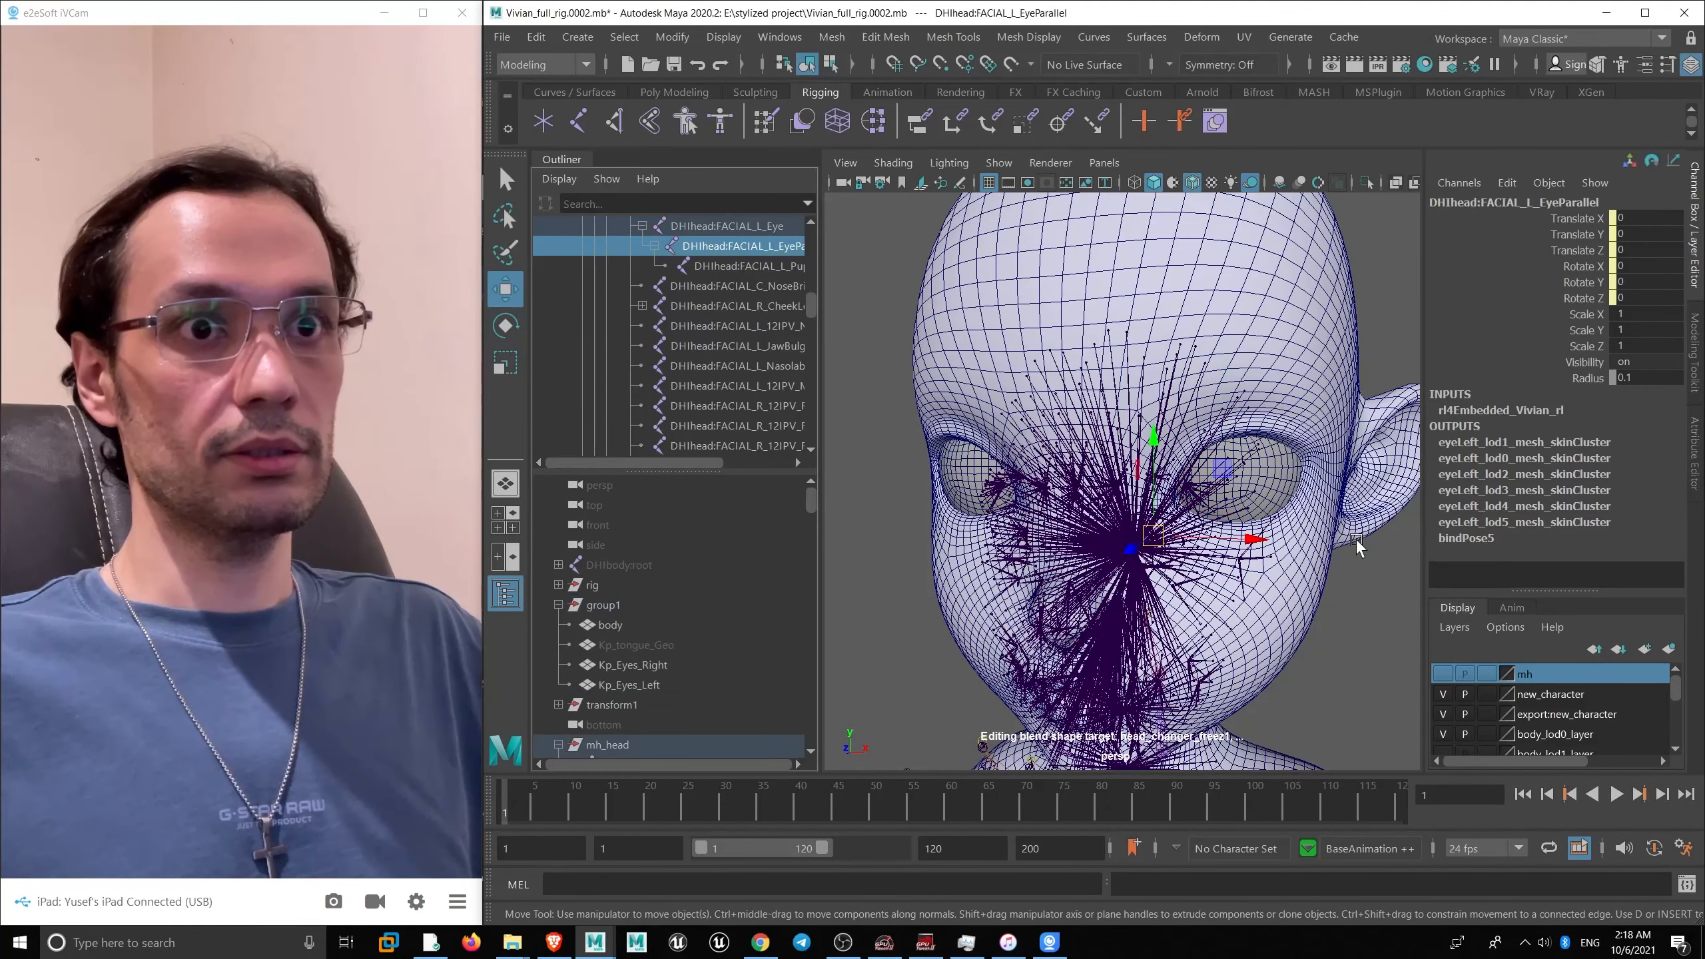
left_click(1162, 500)
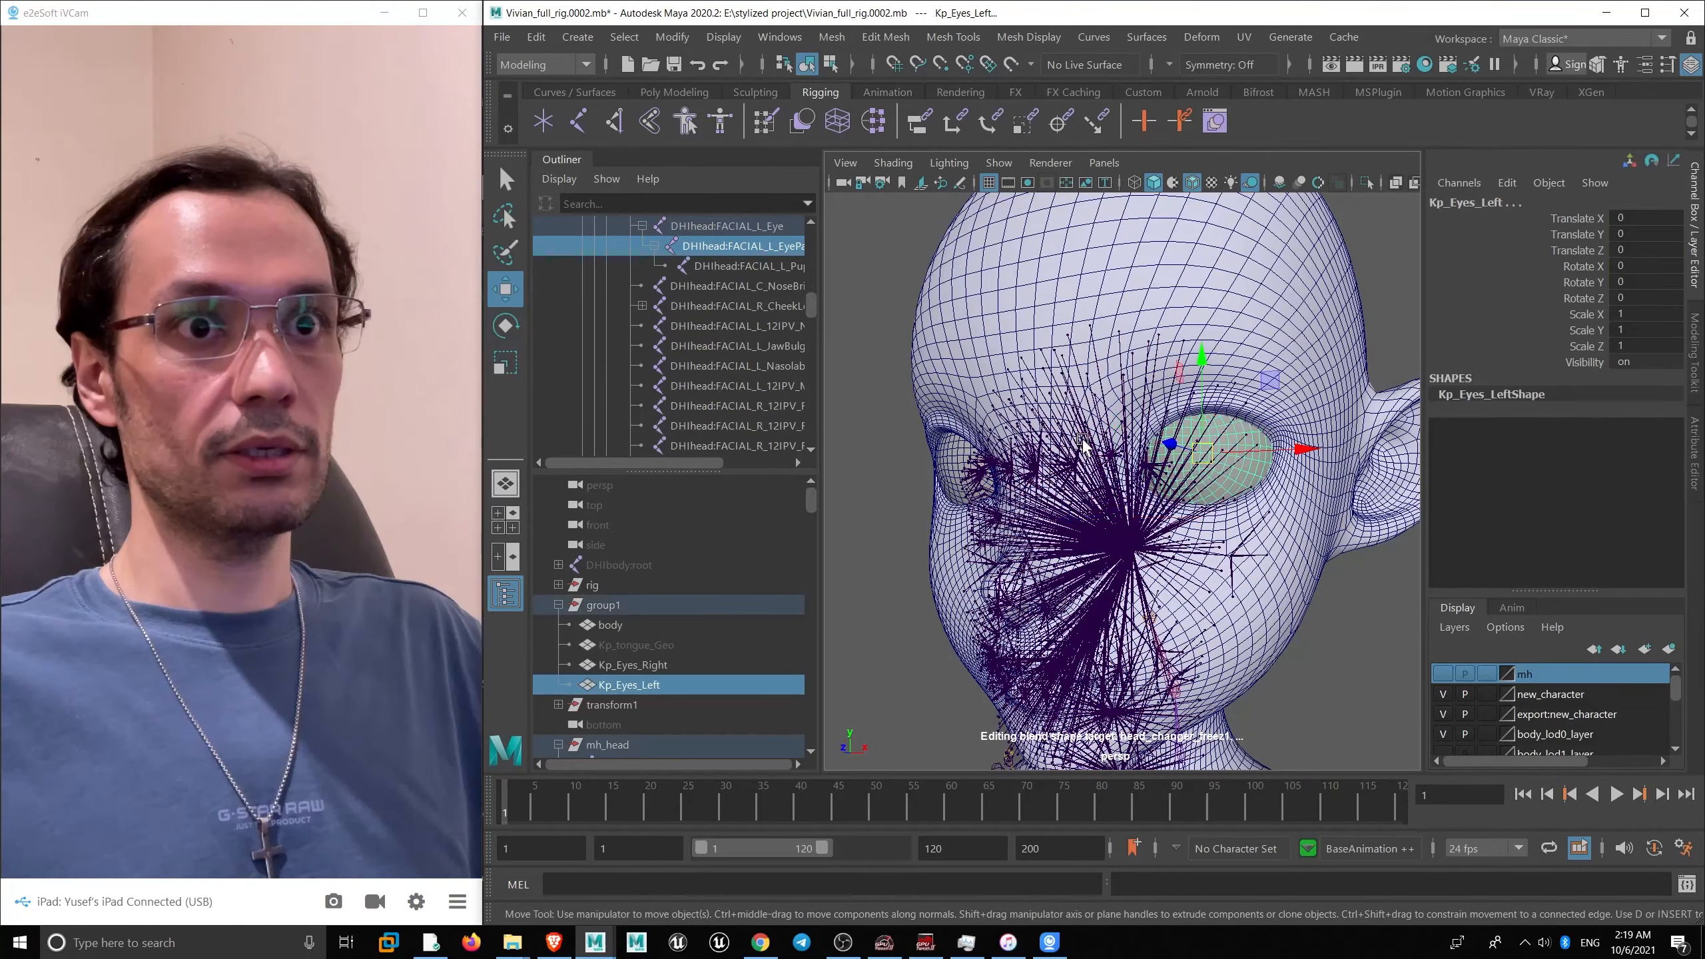
left_click_drag(1162, 500, 1025, 457, "alt")
scroll(1014, 215, "up", 3)
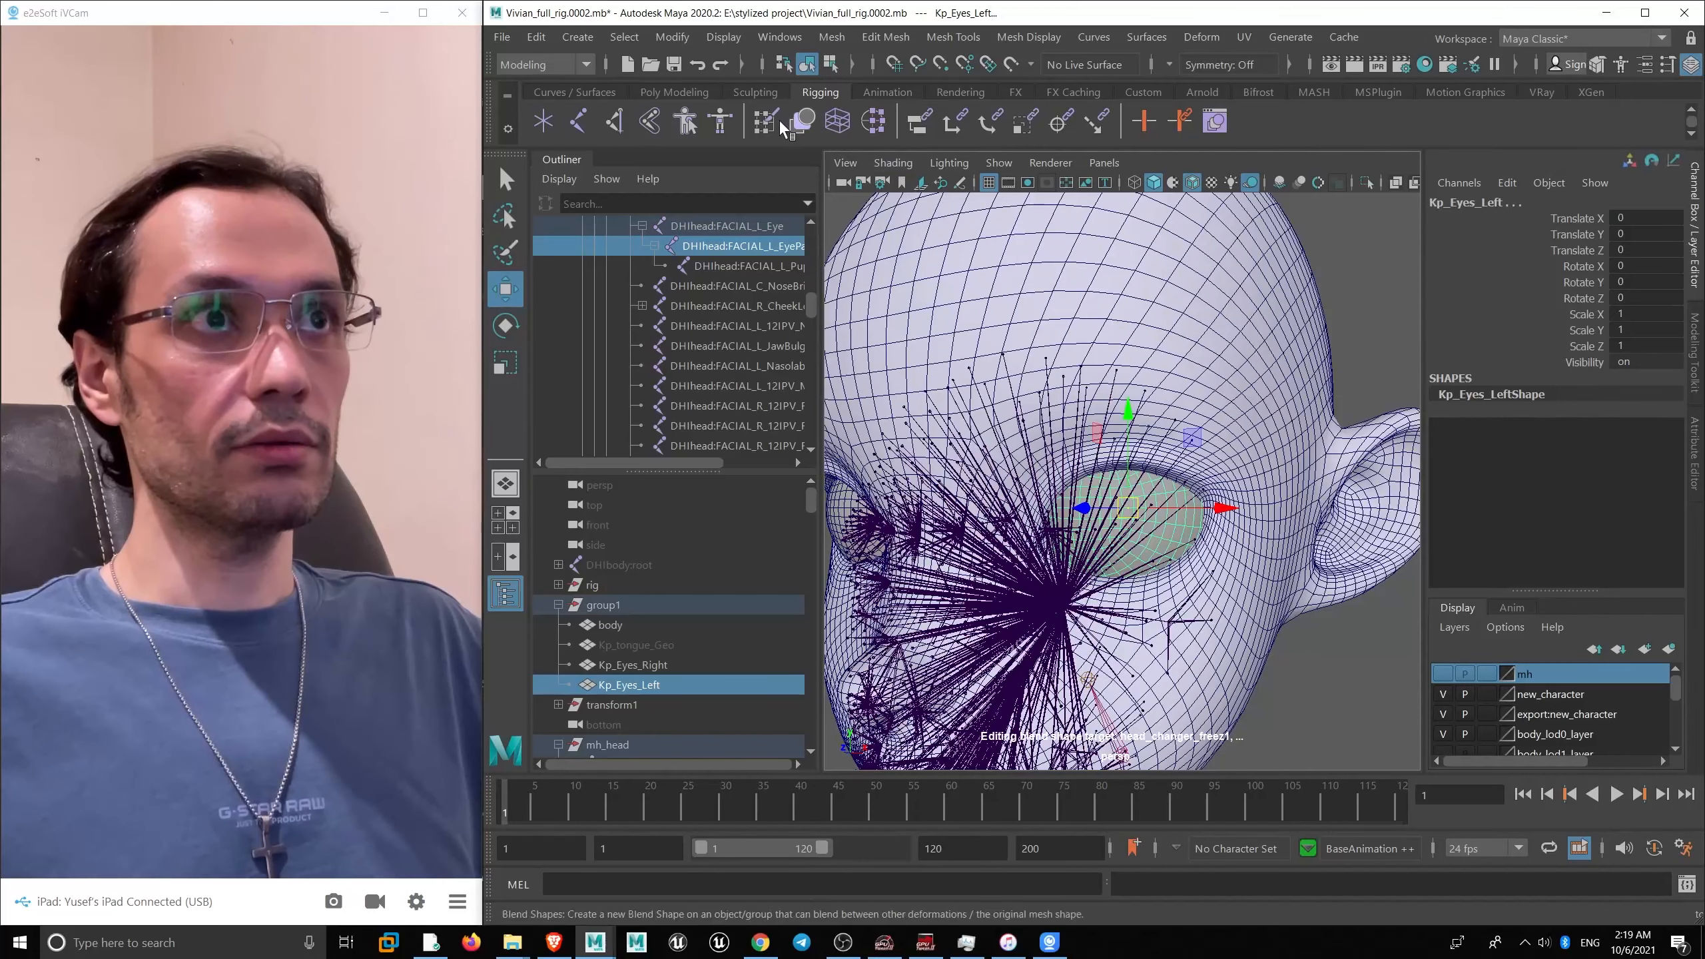
left_click(550, 65)
left_click(544, 108)
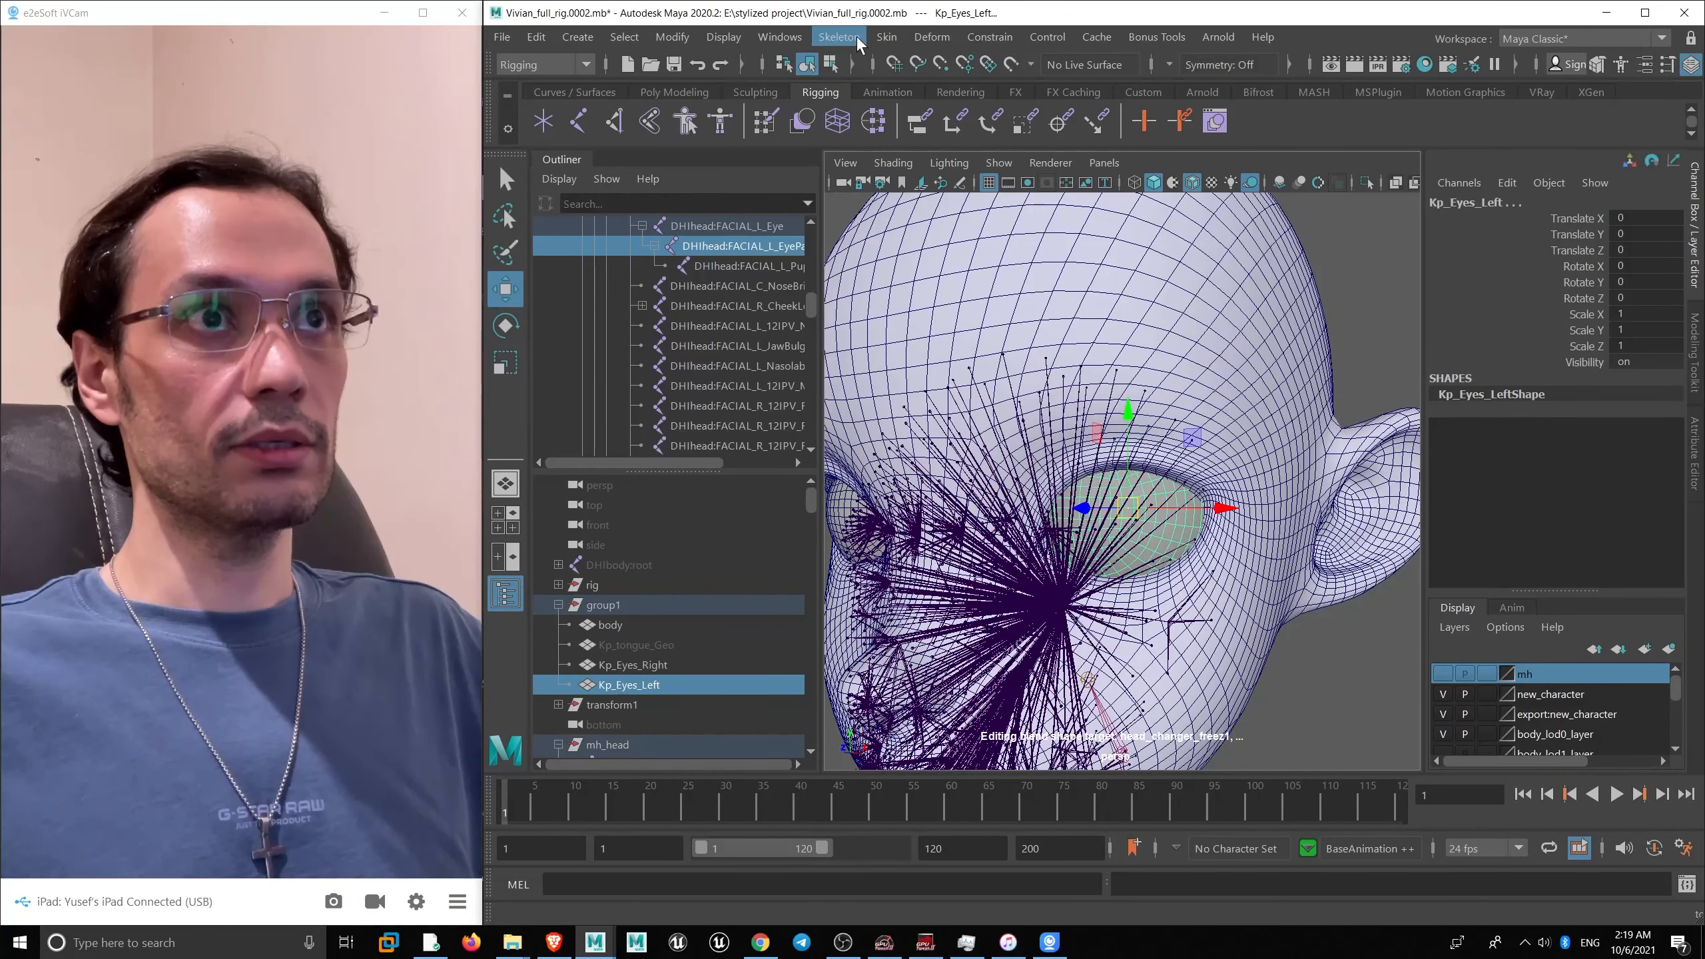
left_click(990, 37)
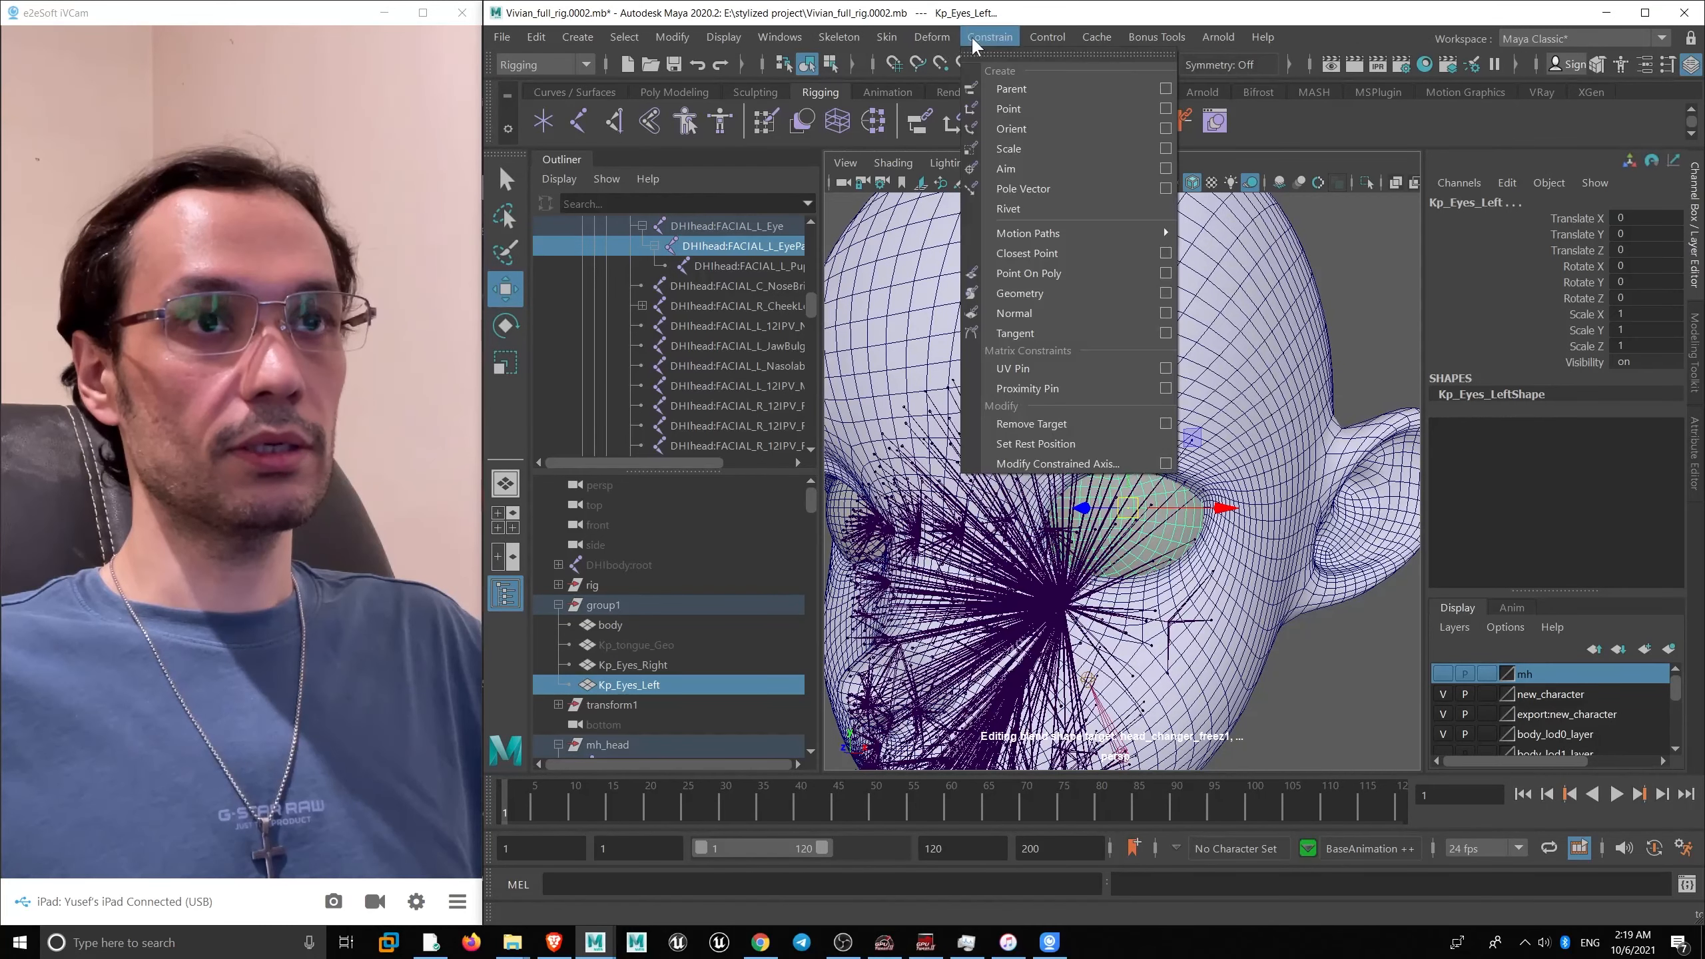
left_click(1060, 134)
left_click_drag(1234, 490, 1164, 394, "alt")
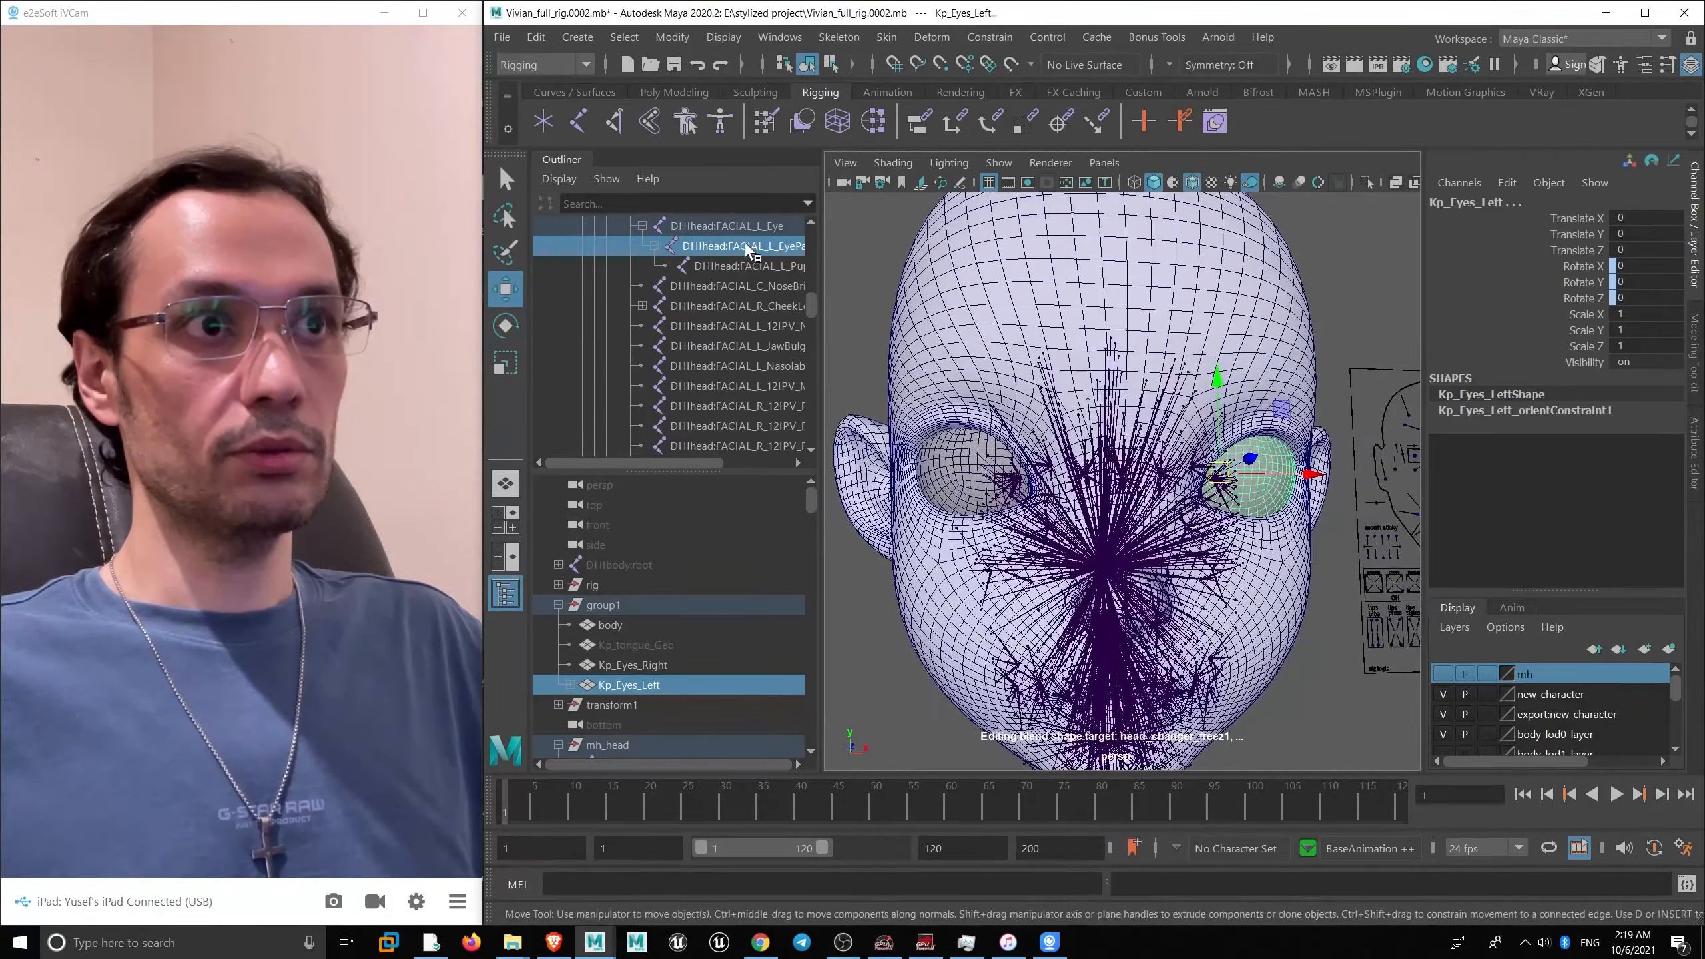
left_click_drag(1004, 471, 933, 409, "alt")
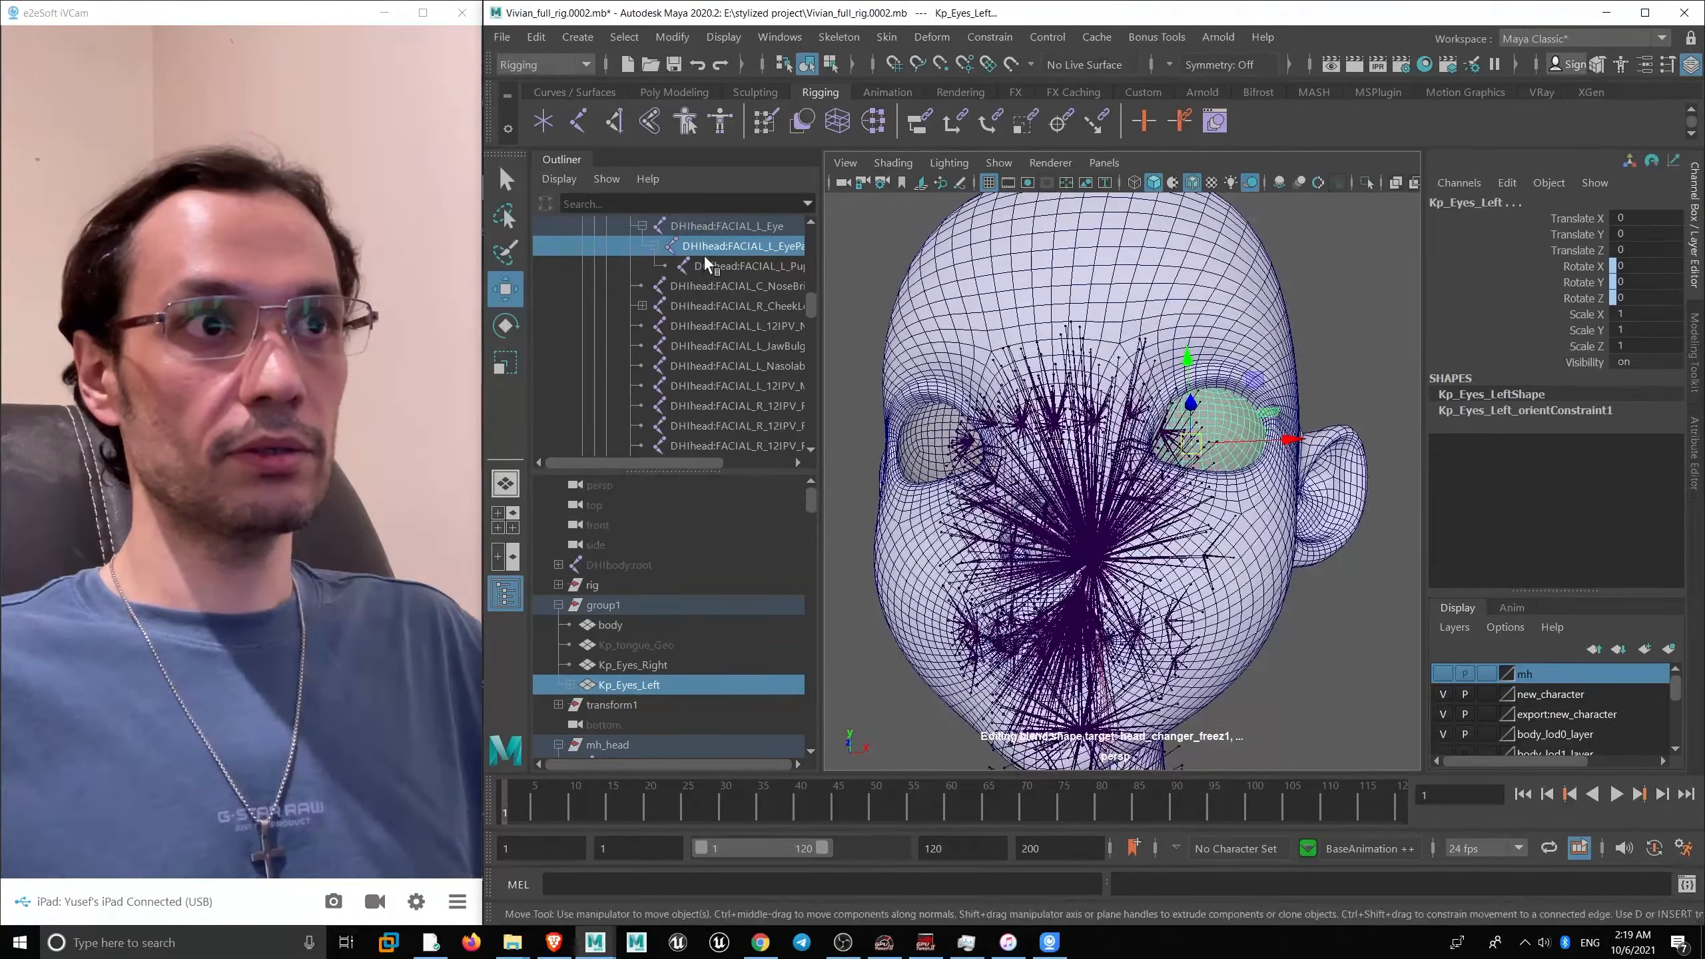
- Find the right eye's DHIhead:FACIAL_R_EyeParallel joint and orient-constrain the Kp_Eyes_Right mesh to it
left_click(711, 247)
key("f")
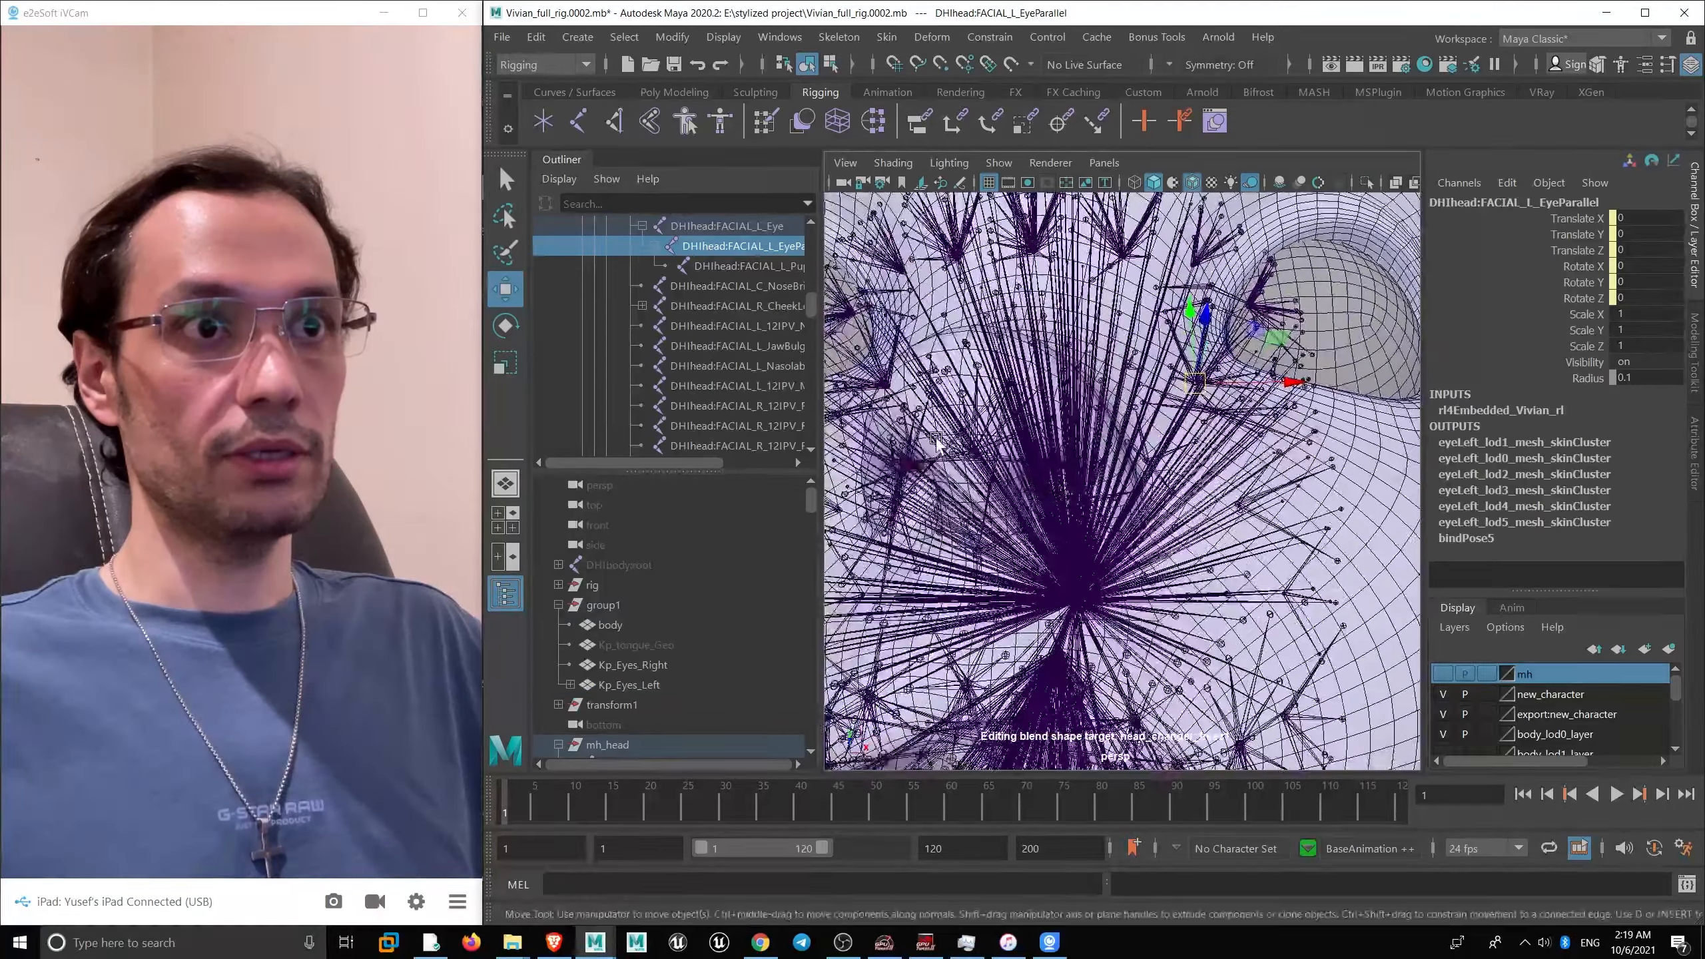
scroll(936, 444, "down", 5)
scroll(933, 442, "up", 8)
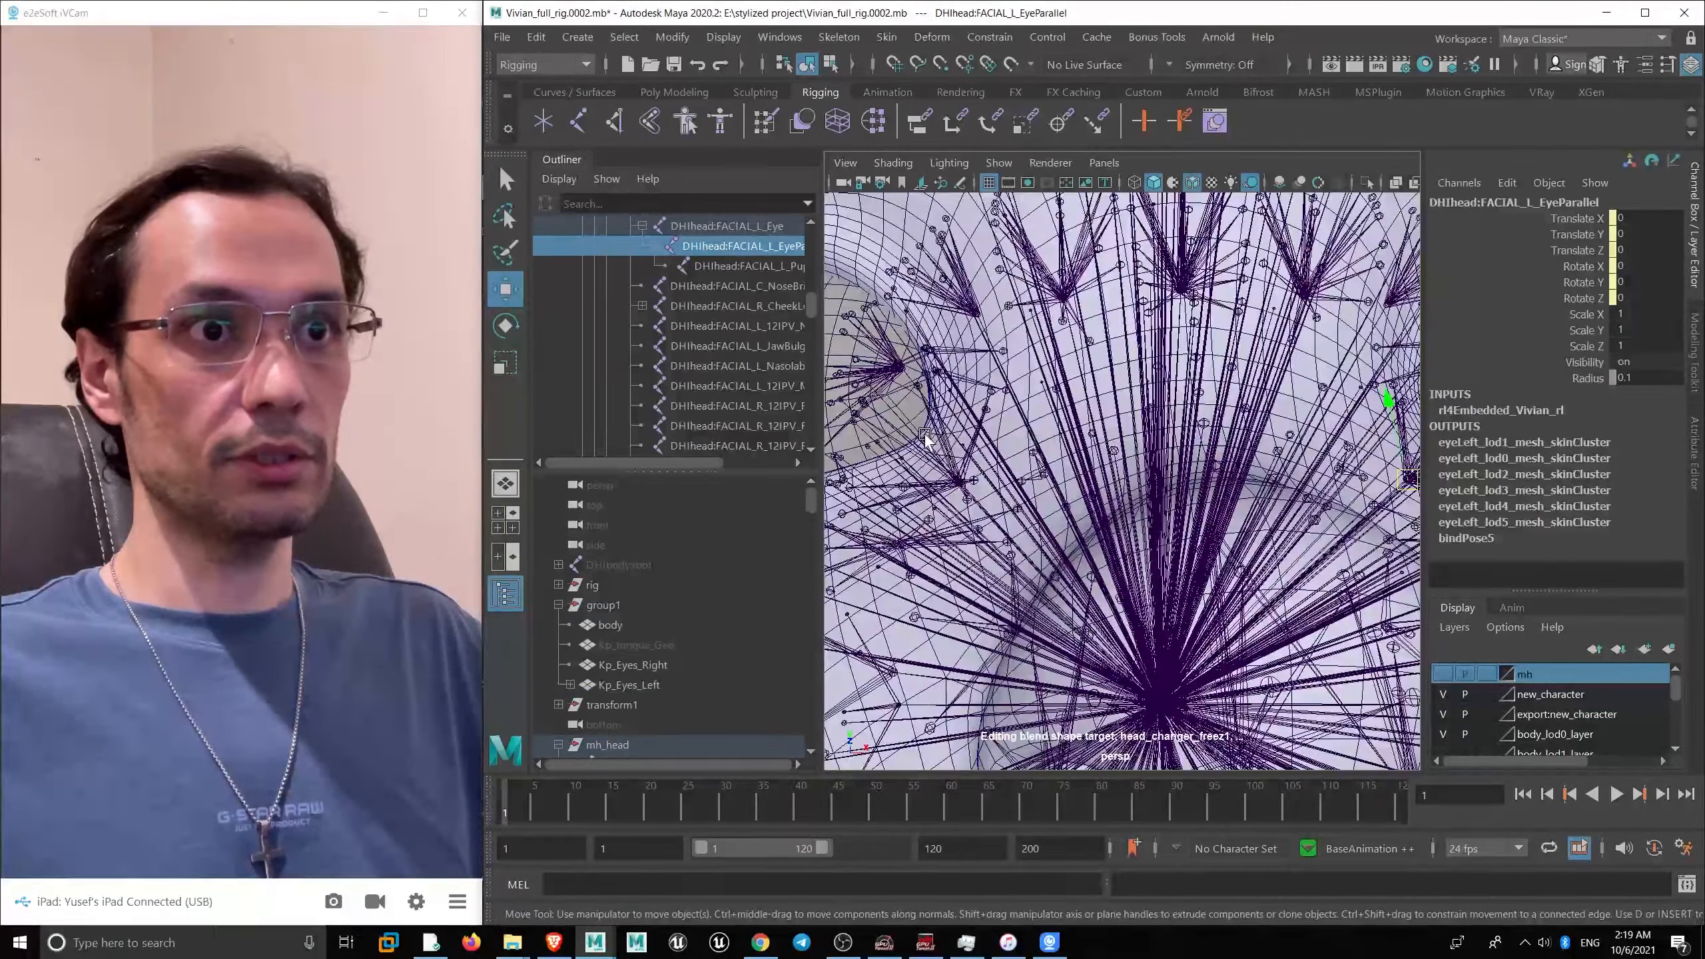
left_click(925, 438)
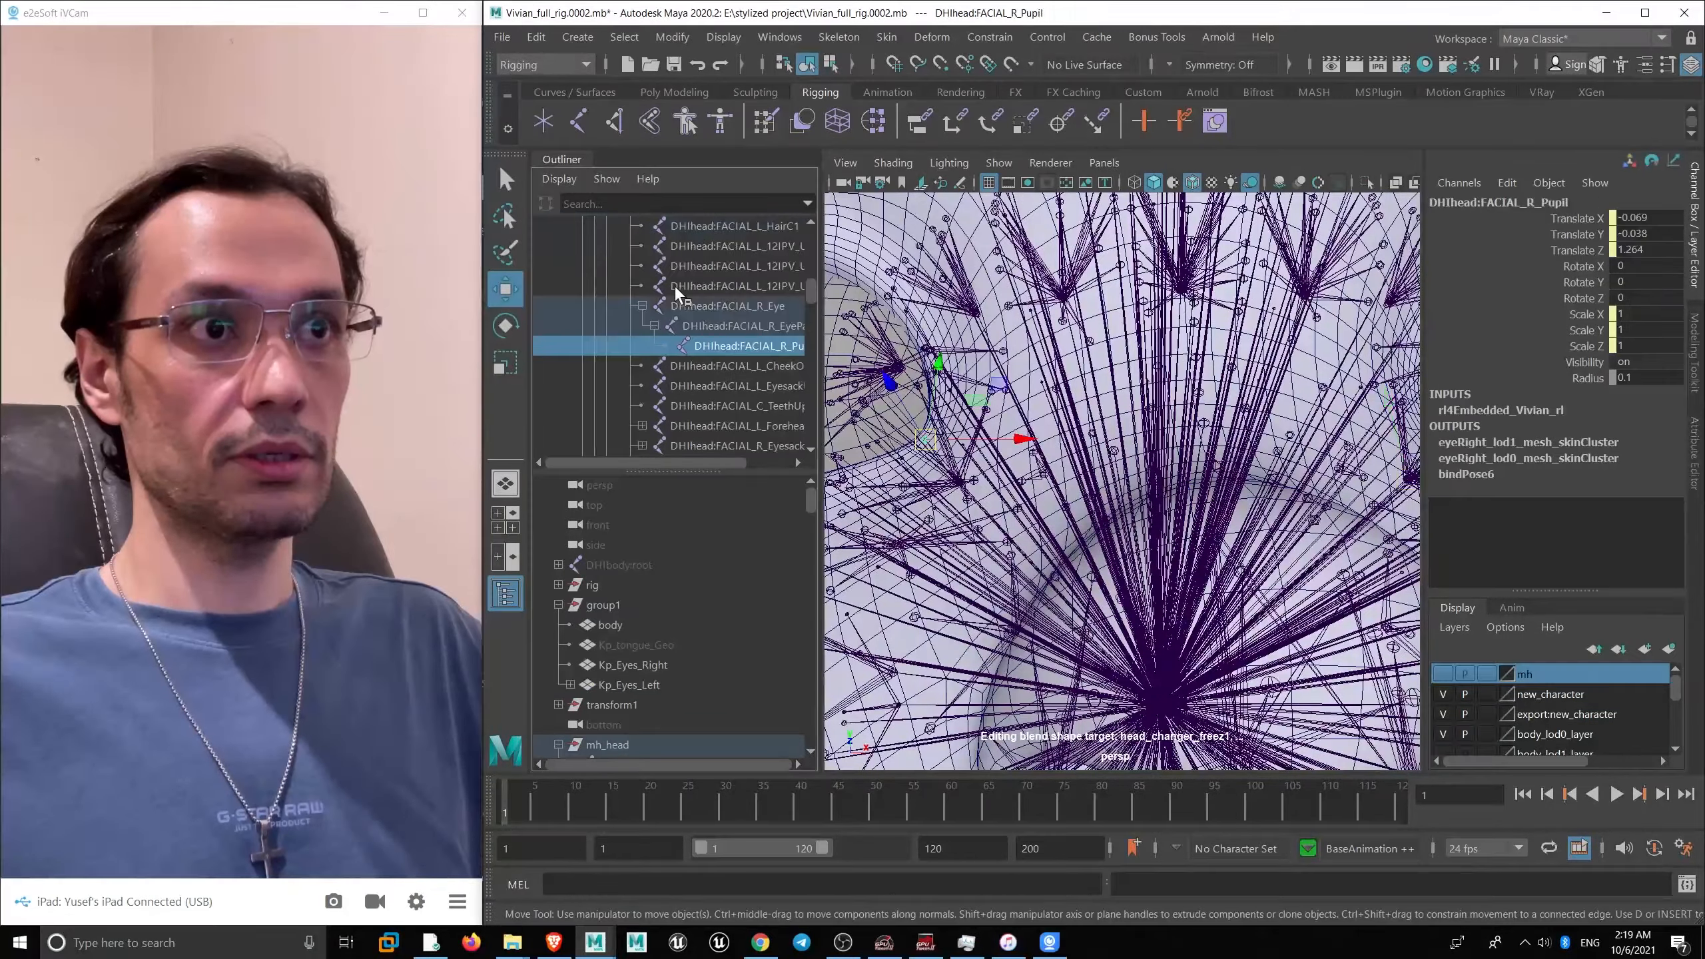
left_click(716, 329)
scroll(945, 386, "down", 5)
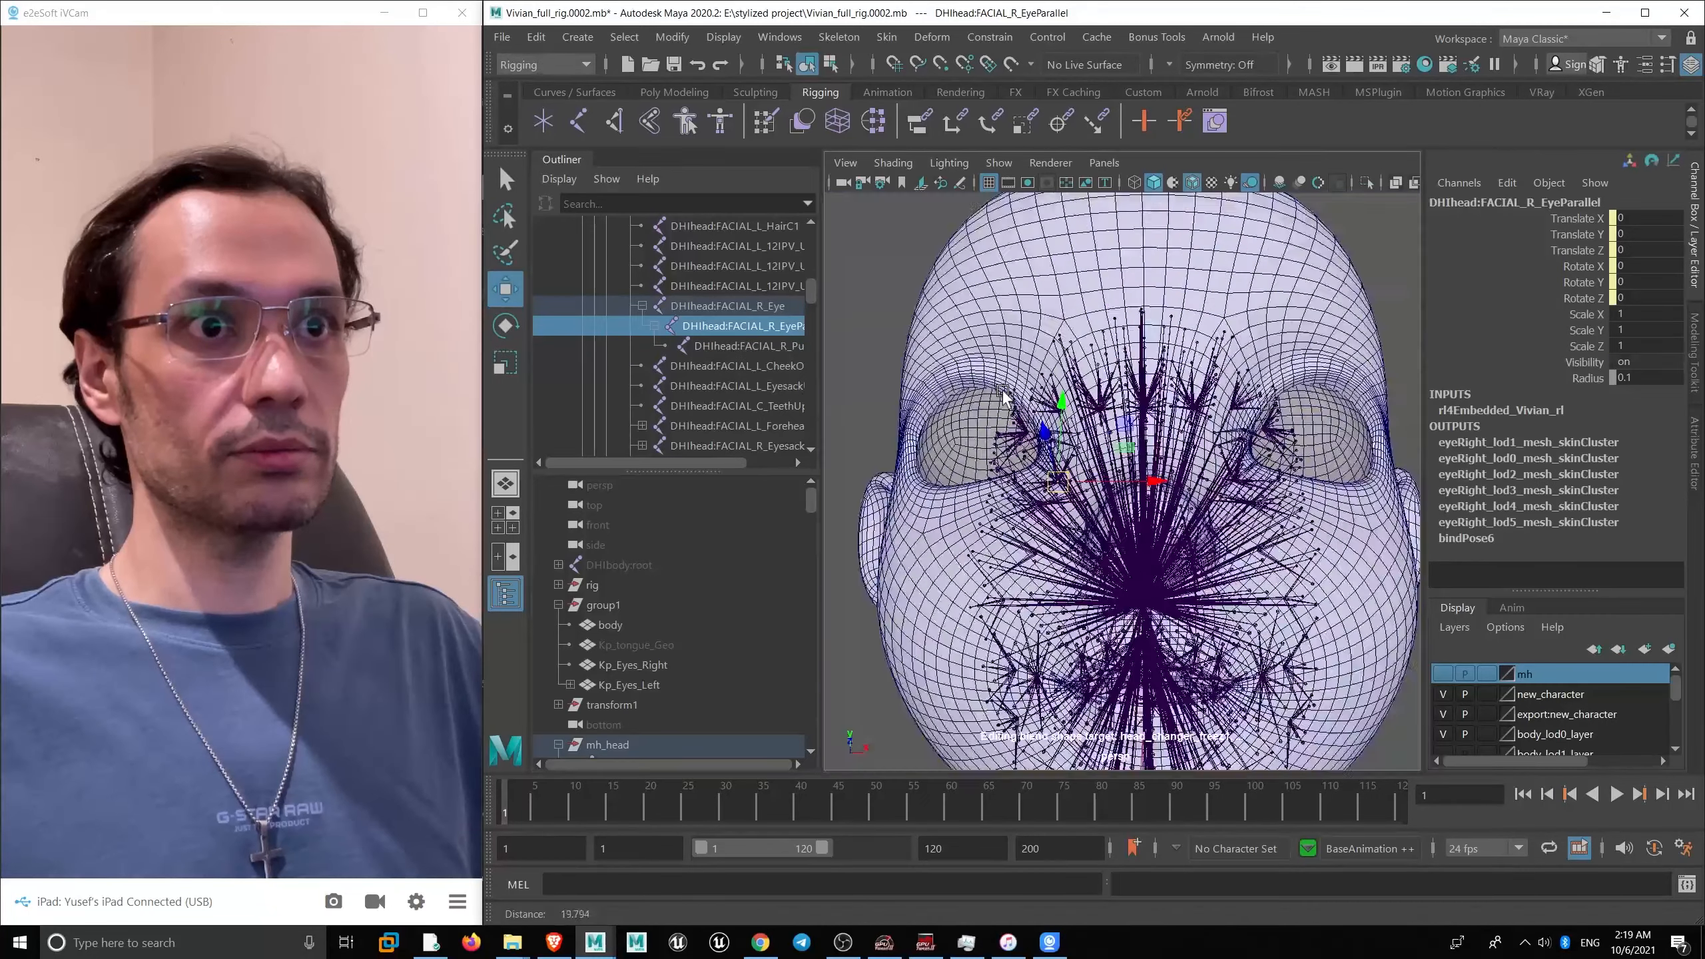
scroll(945, 387, "up", 6)
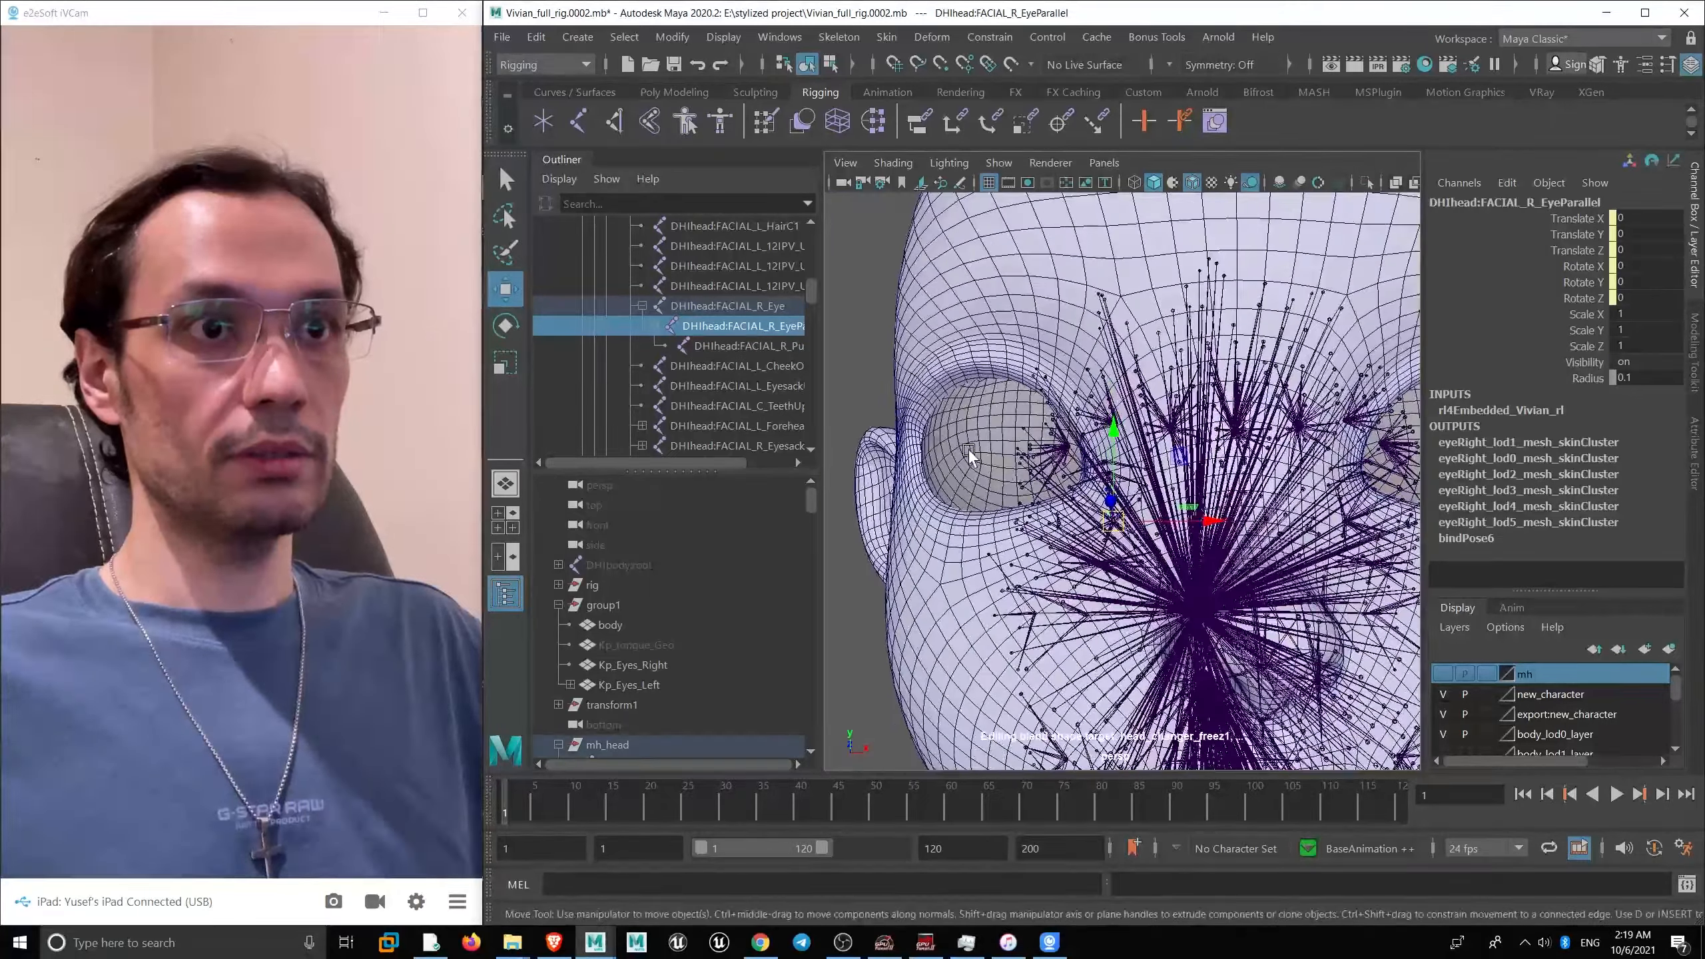
left_click(967, 440)
scroll(973, 429, "down", 1)
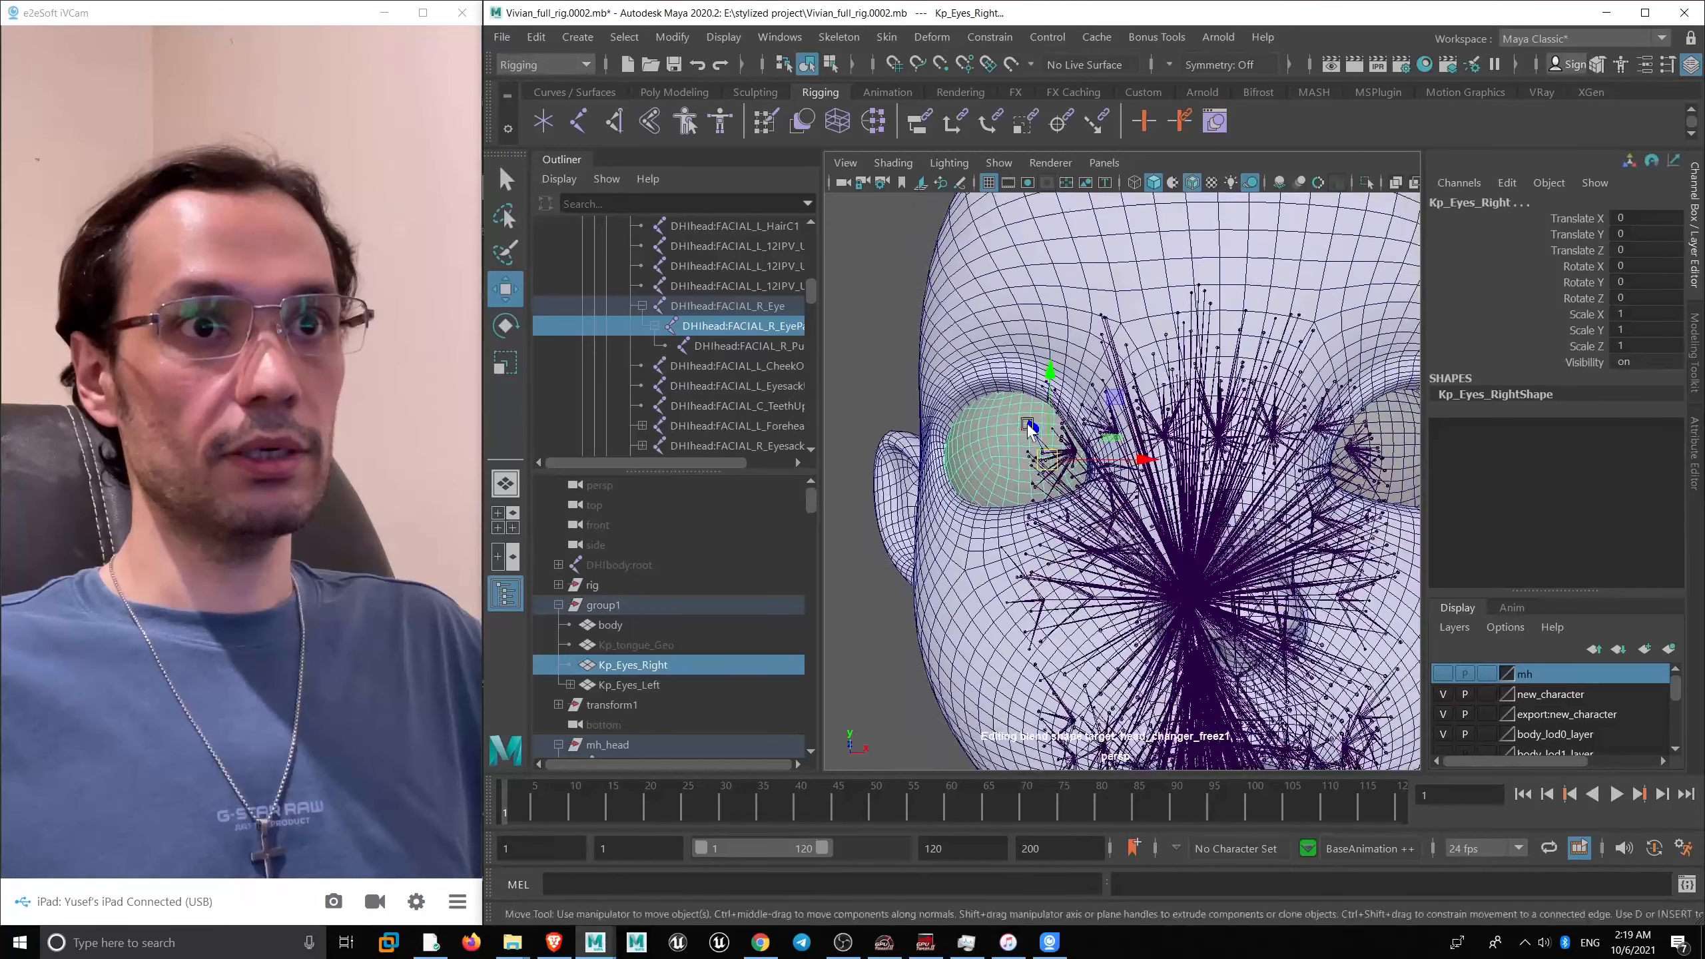
left_click(989, 36)
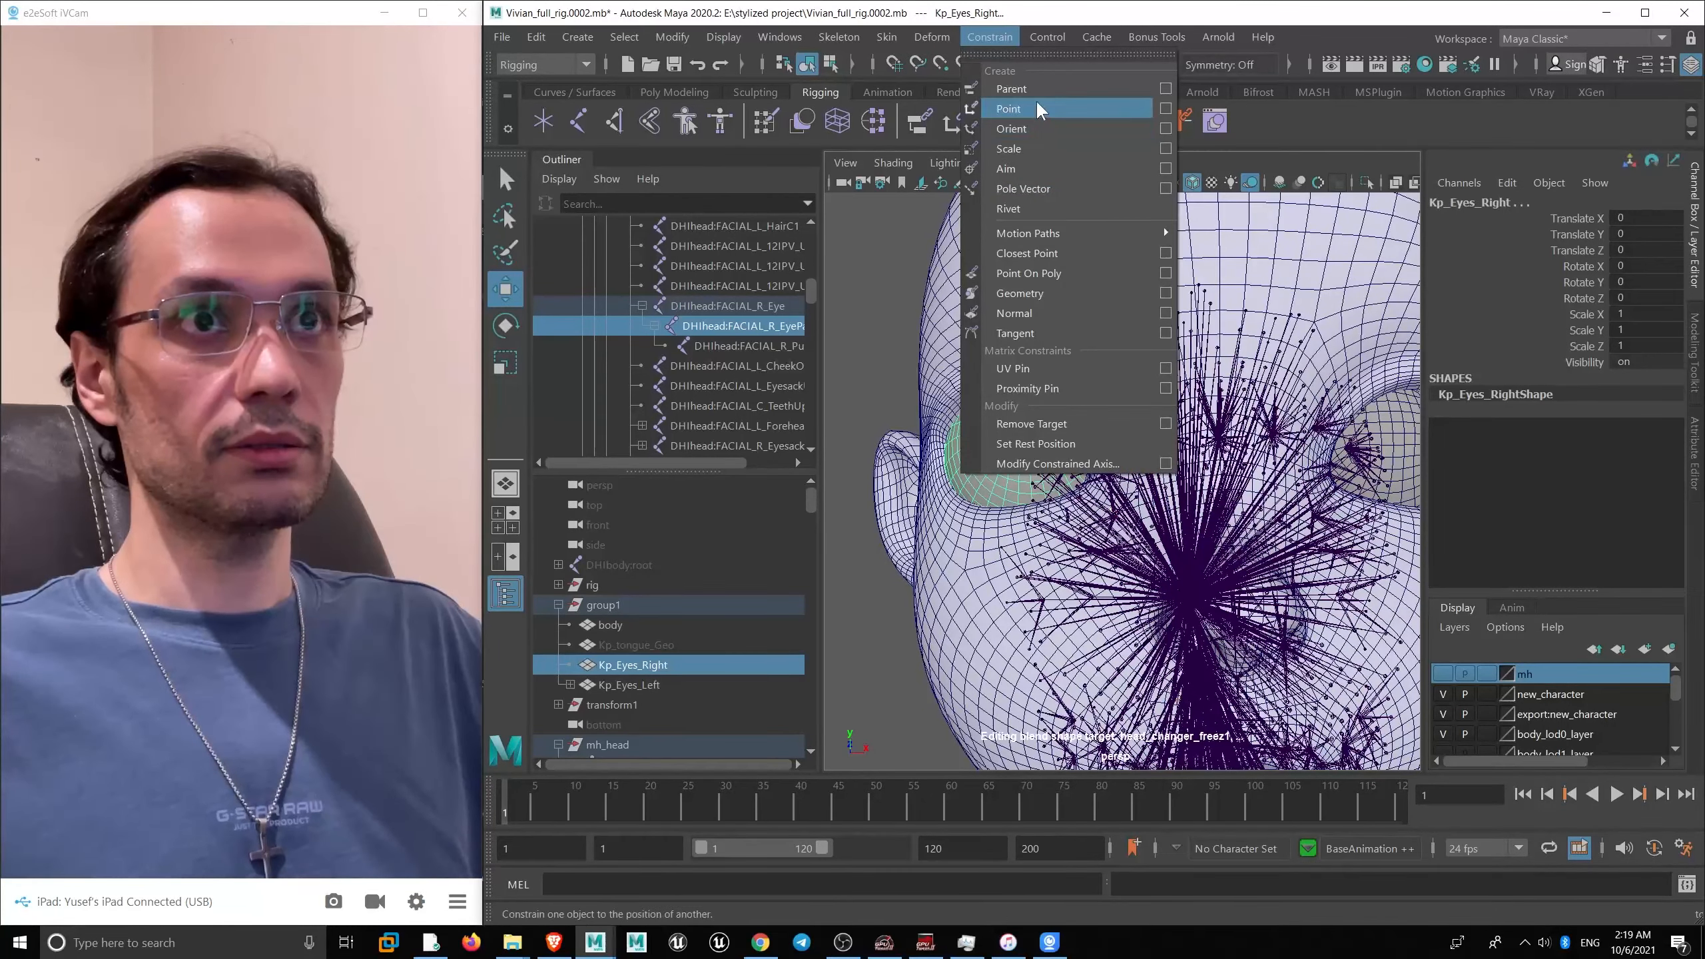
left_click(1011, 128)
- Test the eye constraints by moving the CTRL_C_eye control on the facial control board, and undo the movement
scroll(1013, 393, "down", 5)
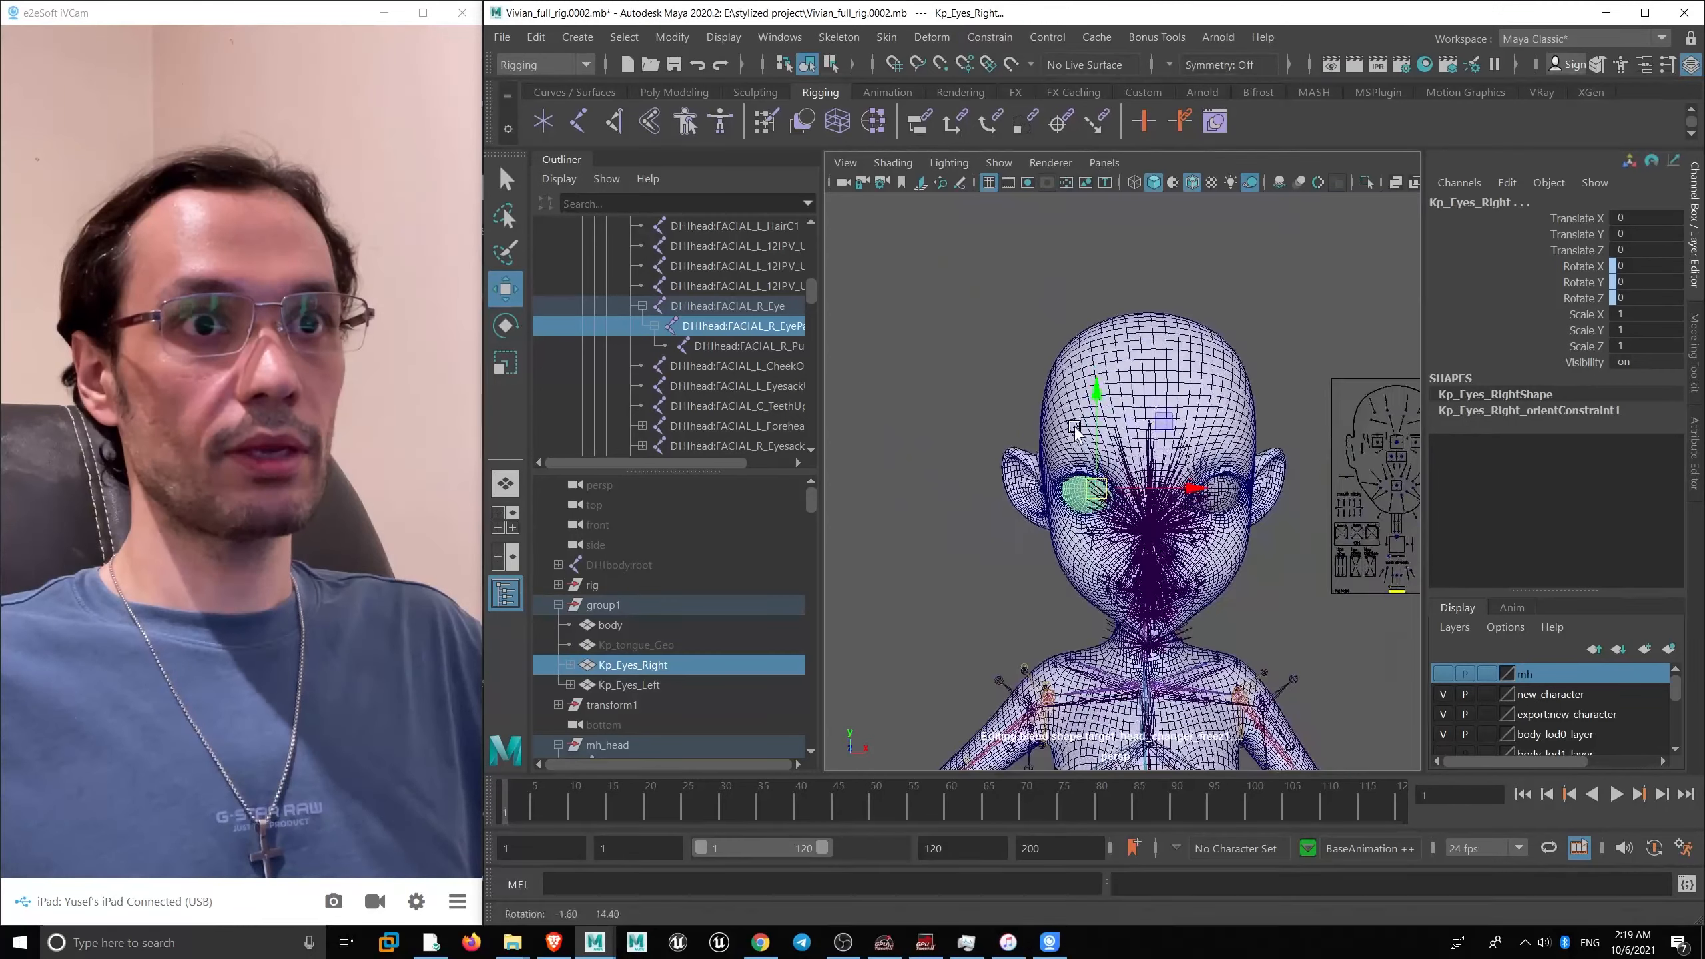
scroll(1013, 393, "down", 4)
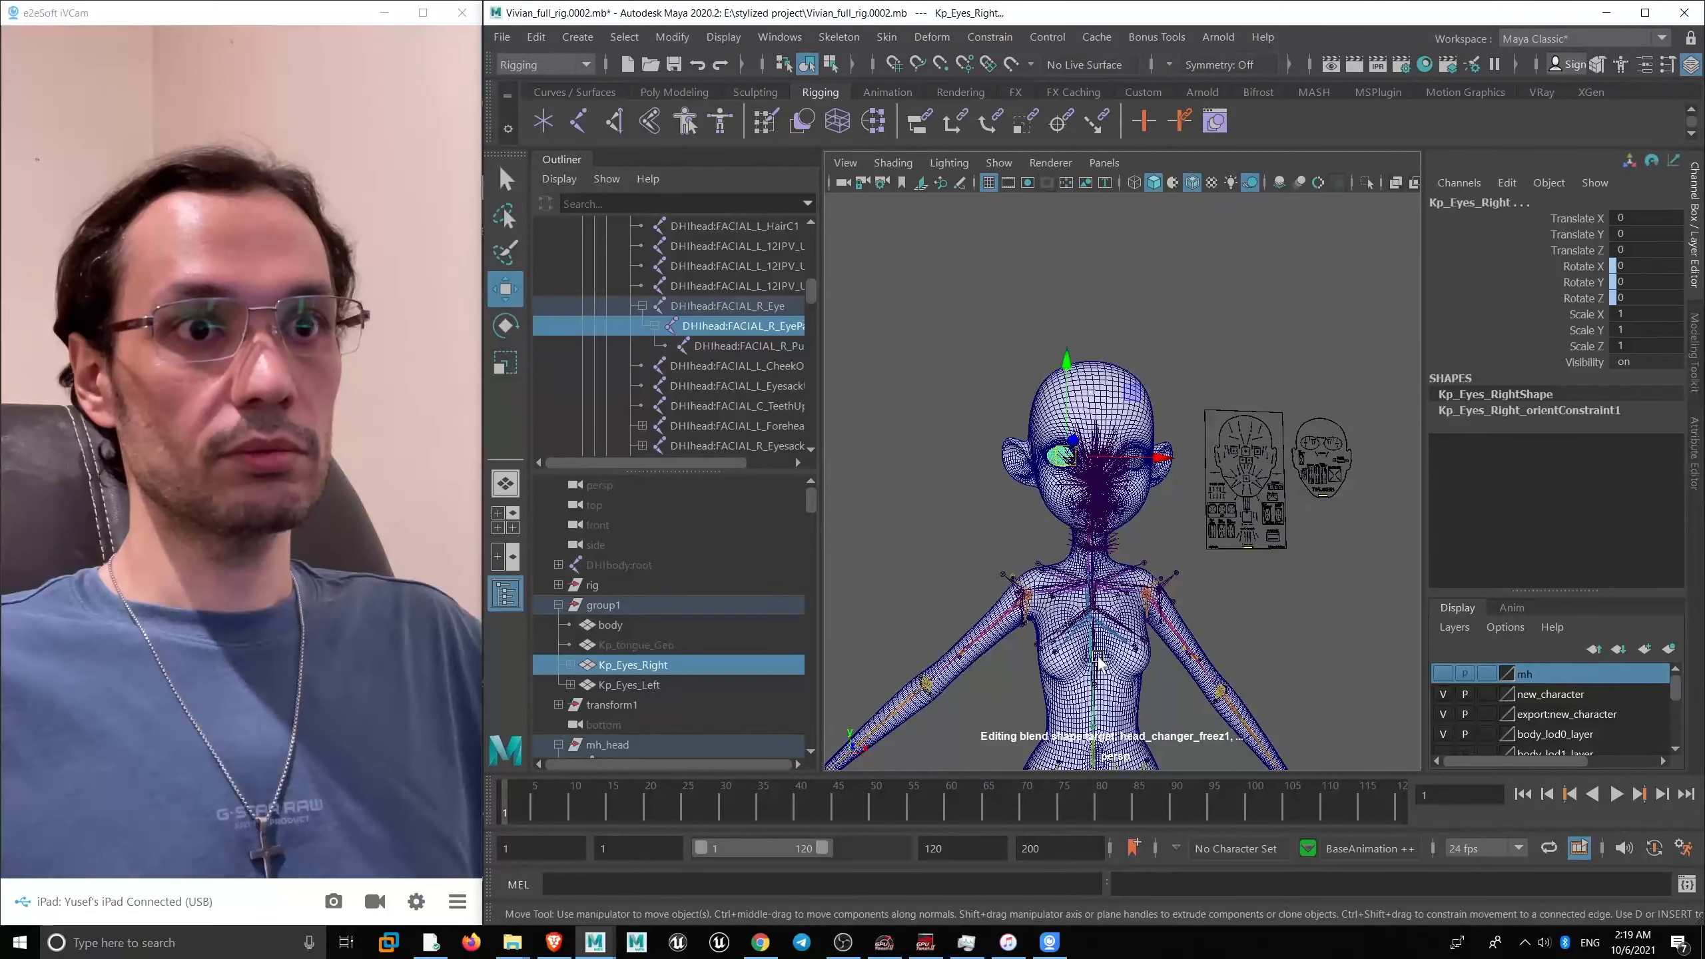
scroll(1101, 664, "up", 10)
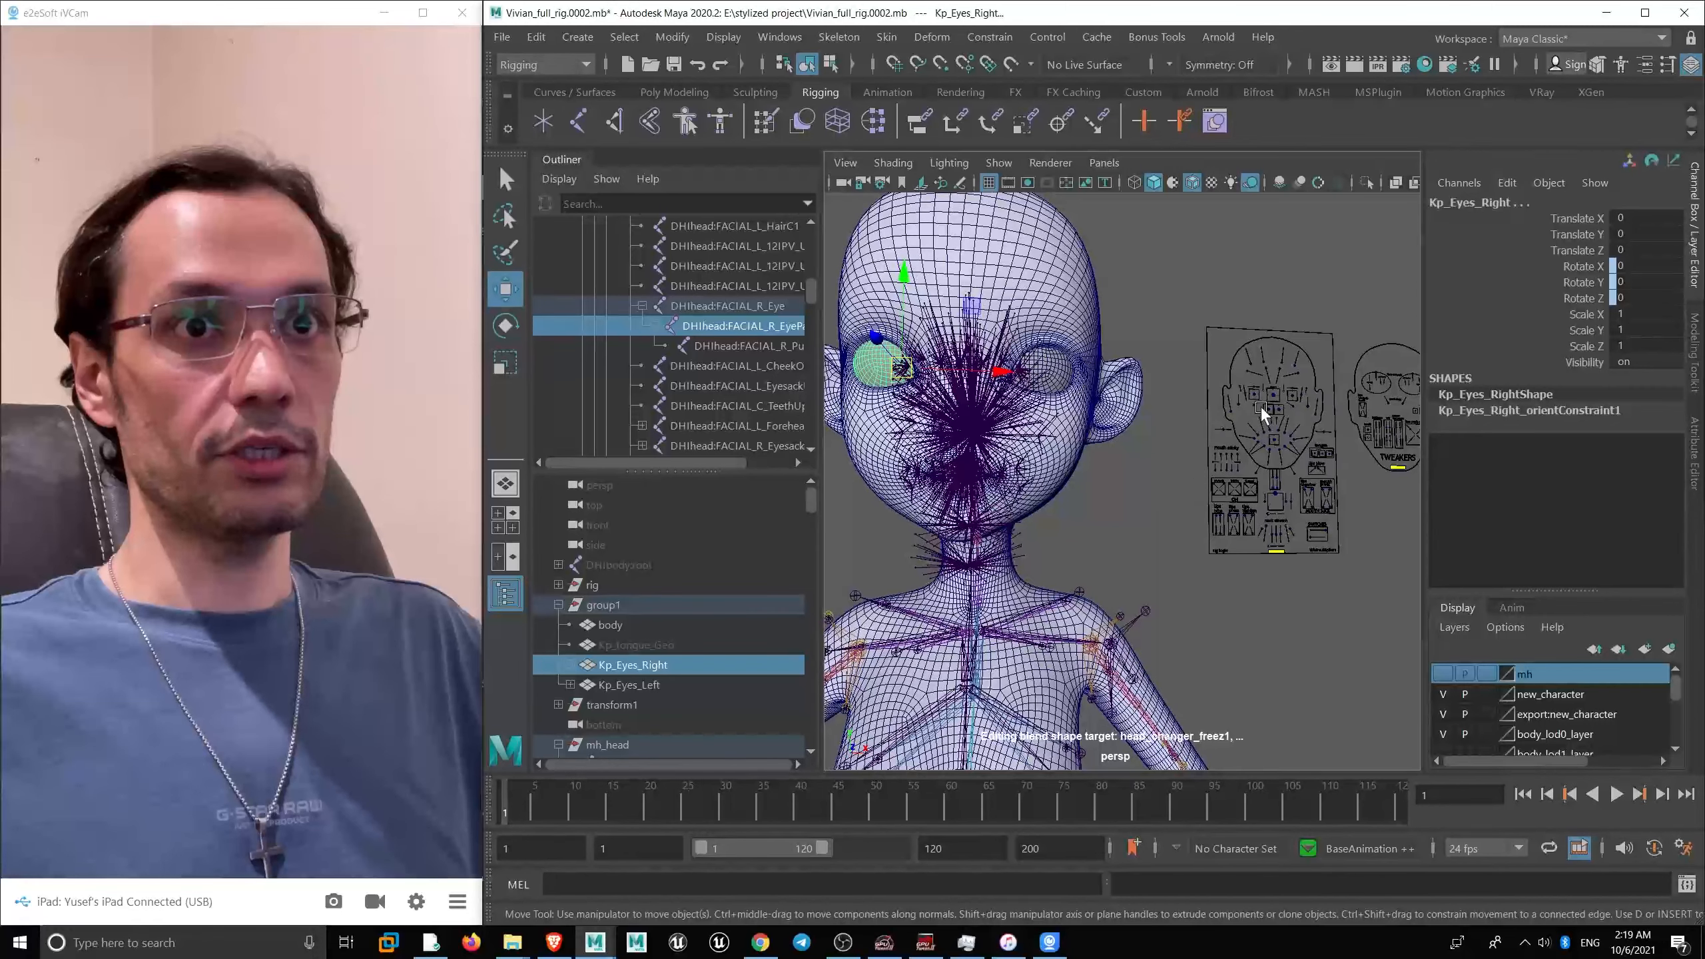
left_click(1268, 399)
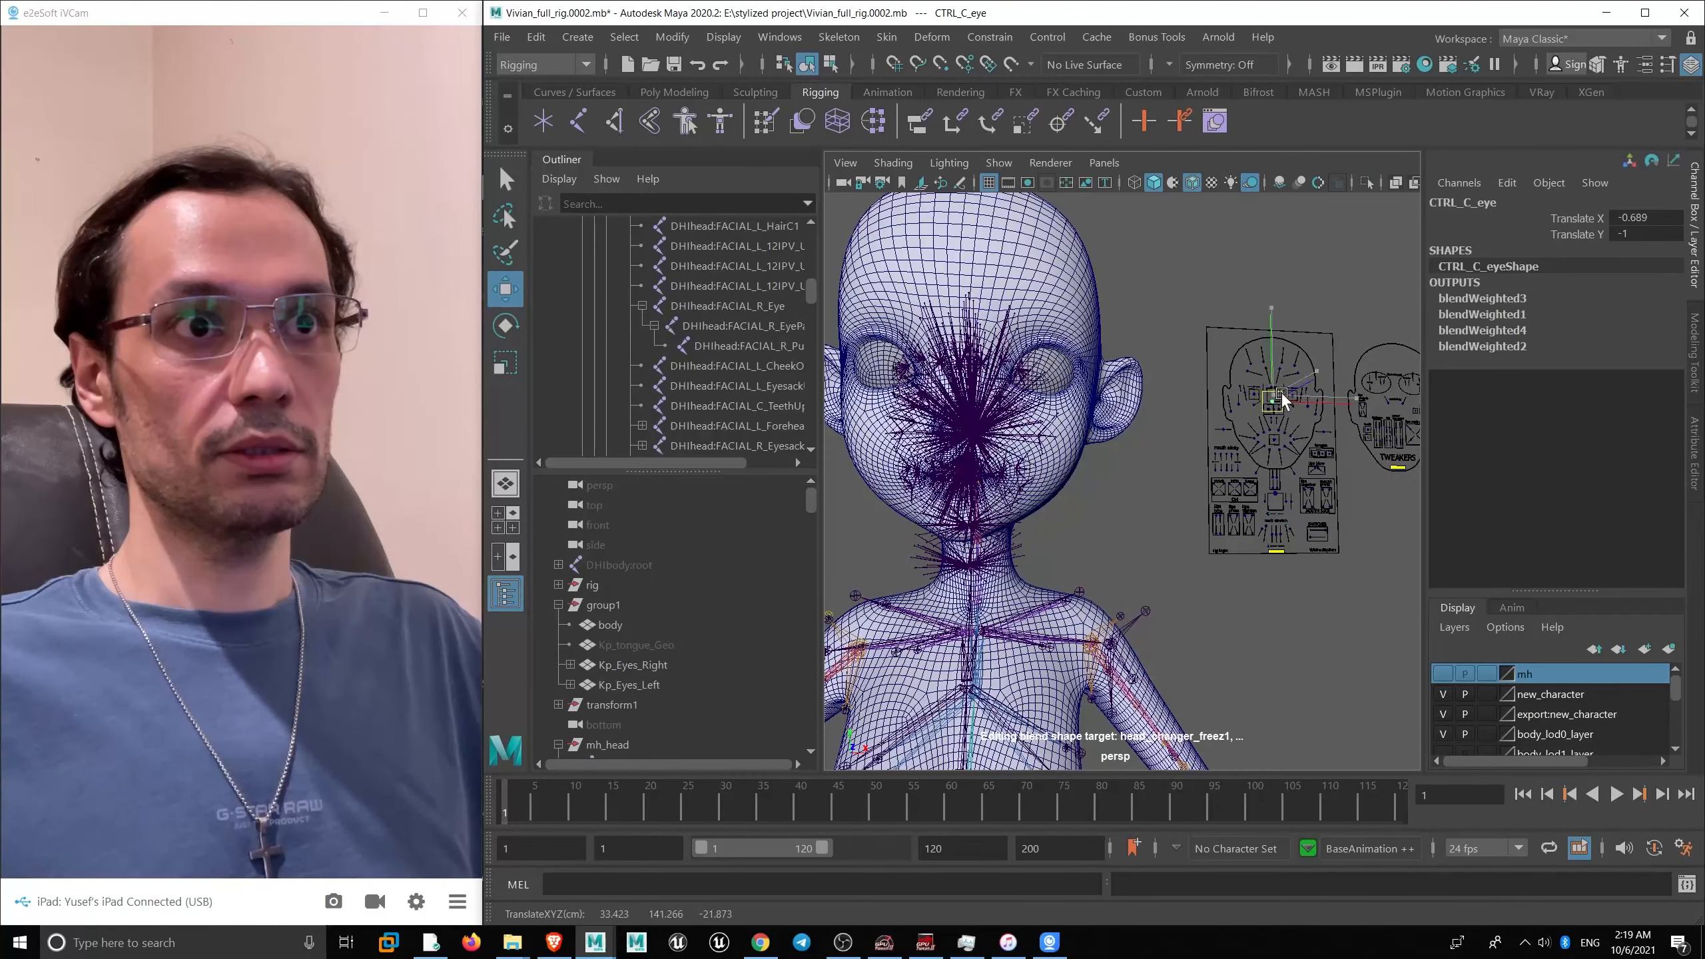
left_click_drag(1264, 393, 1273, 396)
key("ctrl+z")
key("ctrl+z")
key("ctrl+z")
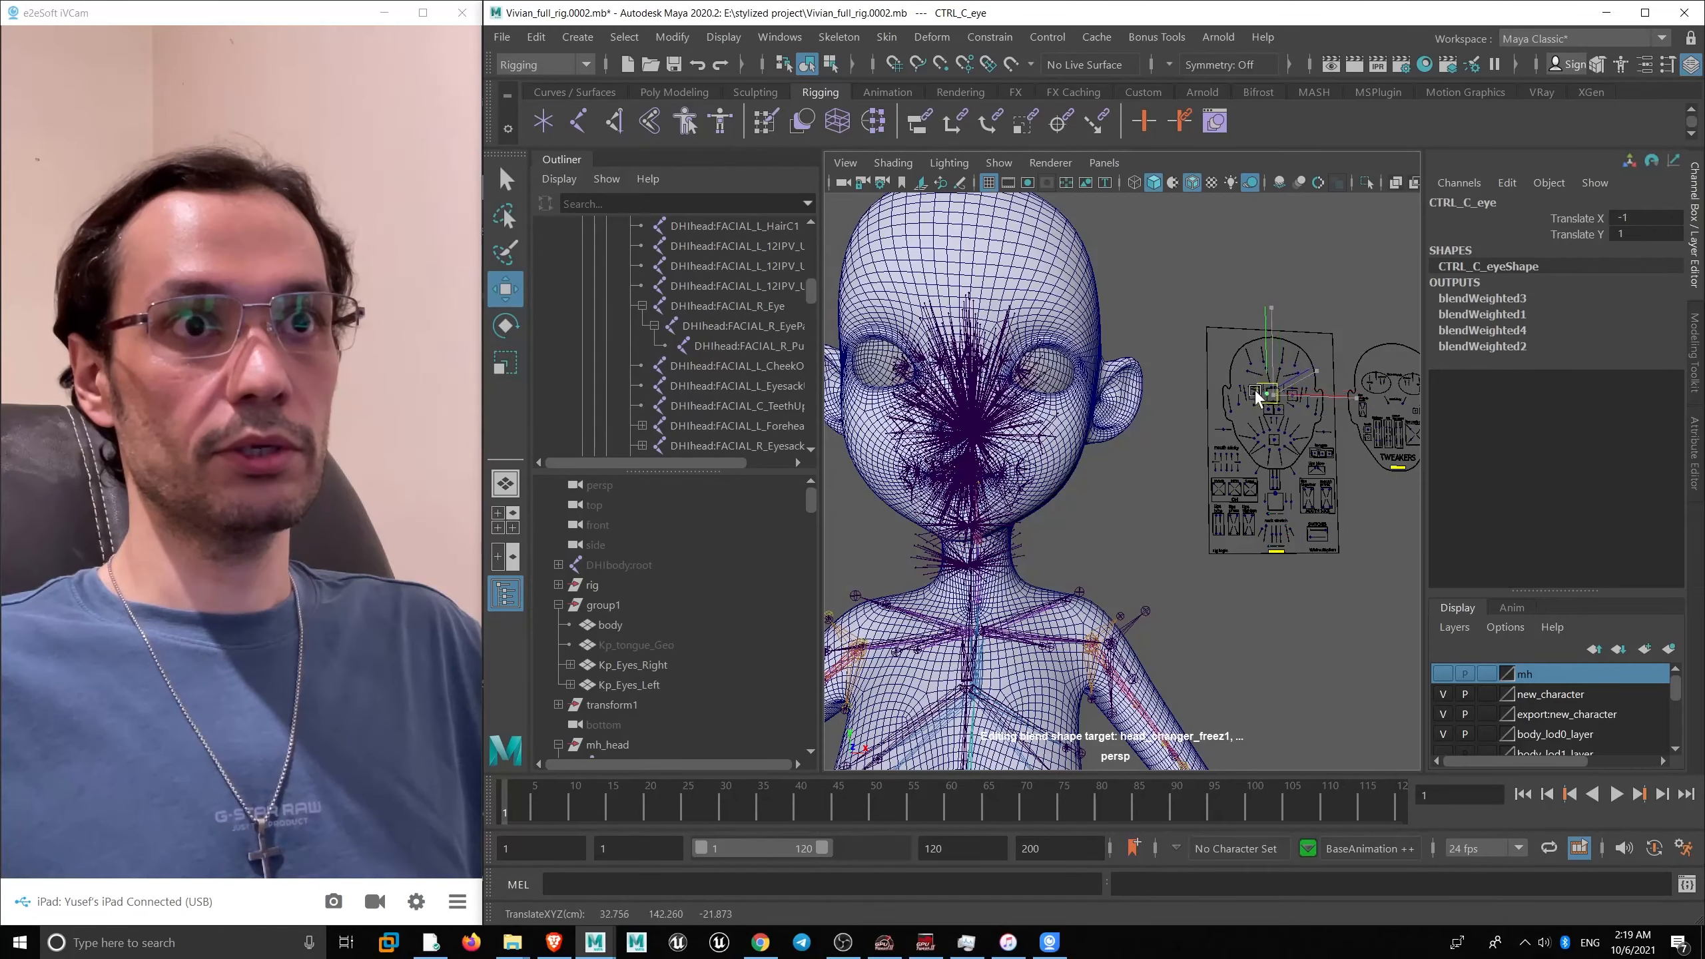
- Examine the facial joints around the jaw, mouth and neck from the side and front
right_click_drag(1240, 398, 1128, 395, "alt")
left_click_drag(1128, 395, 1022, 376, "alt")
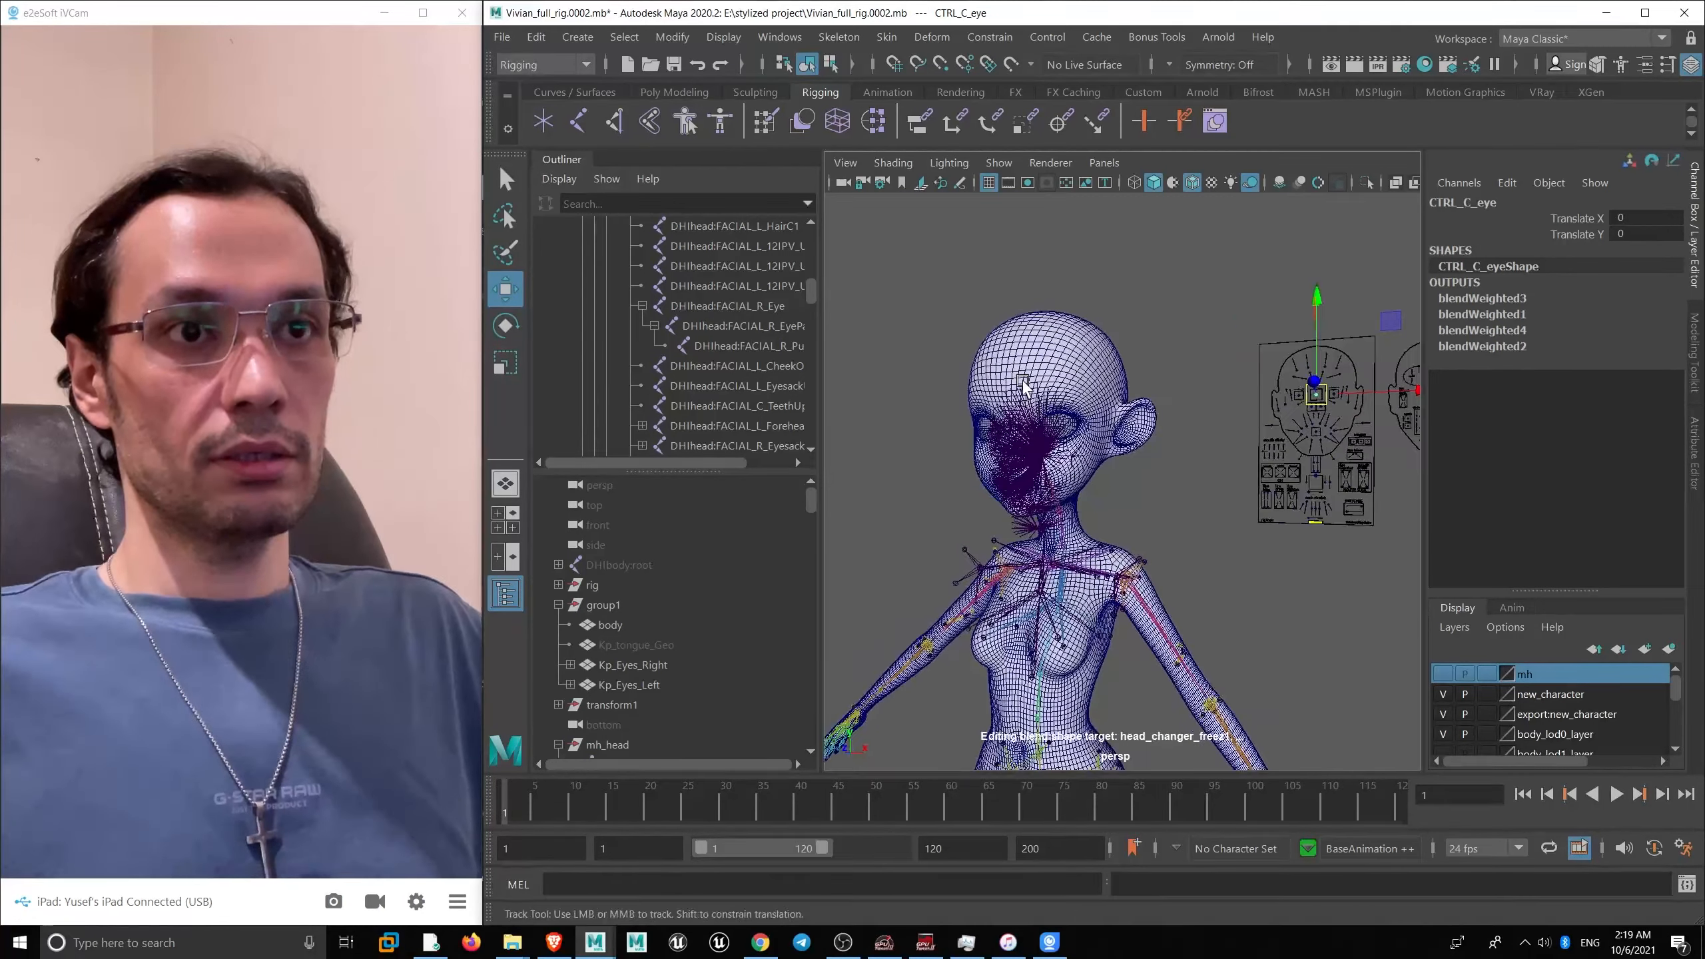
middle_click_drag(1021, 376, 1045, 385, "alt")
right_click_drag(1045, 384, 1056, 531, "alt")
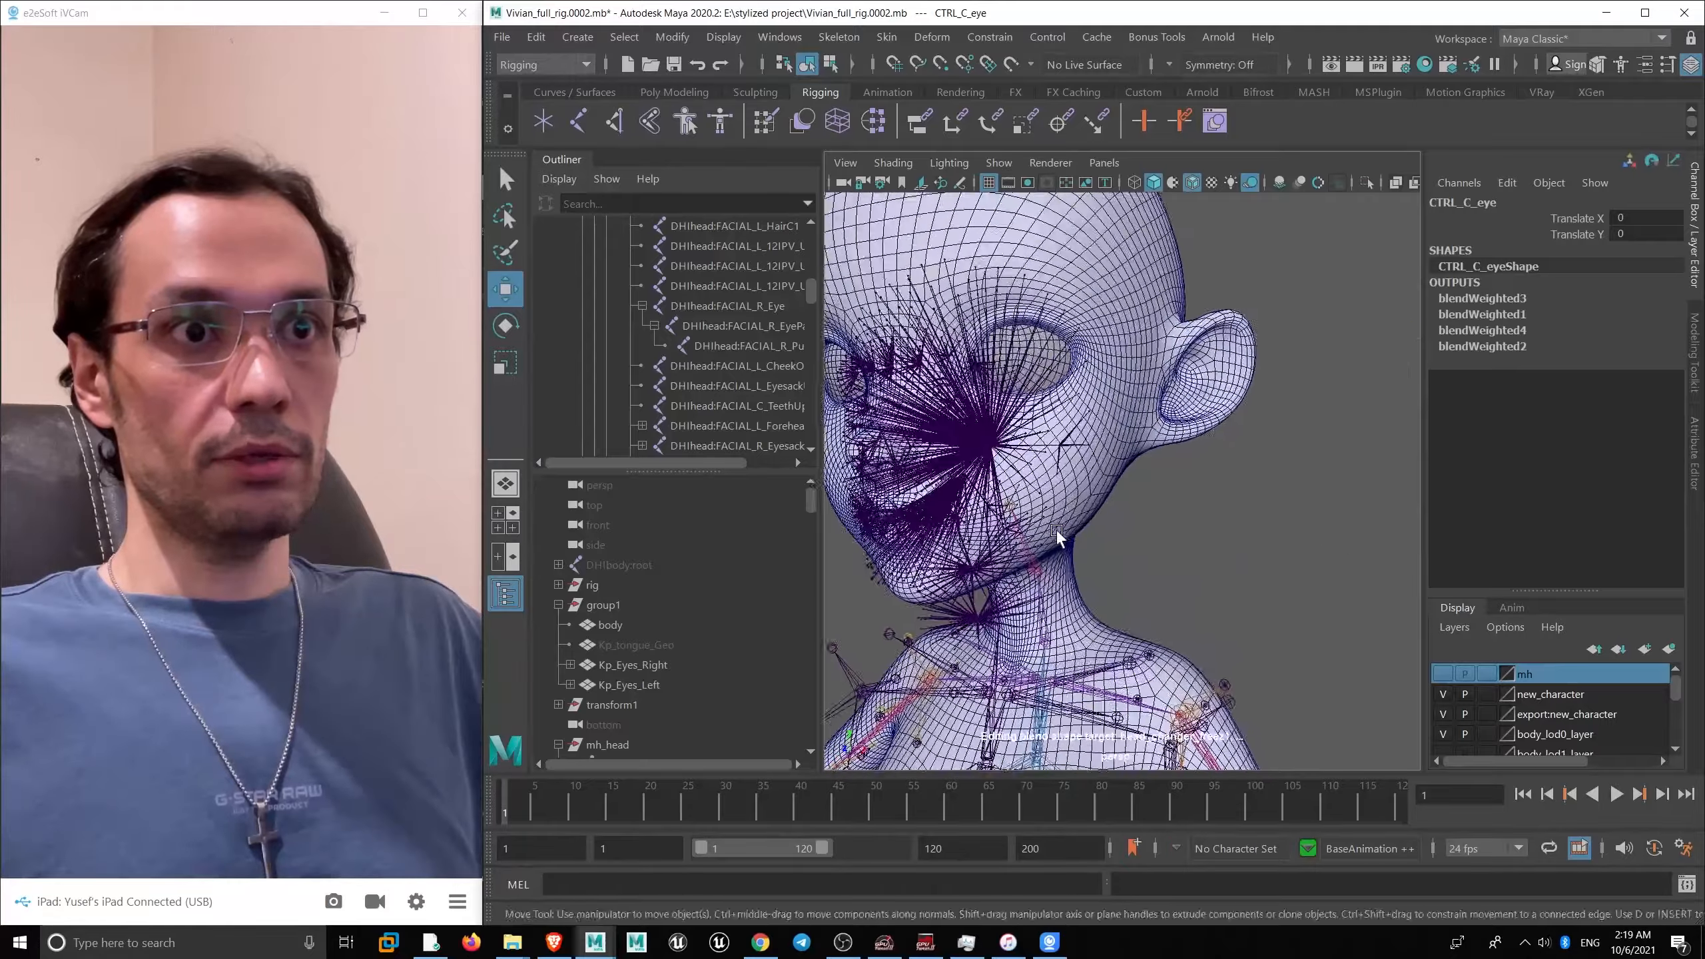
left_click_drag(1056, 535, 1074, 531, "alt")
right_click_drag(1074, 531, 1069, 513, "alt")
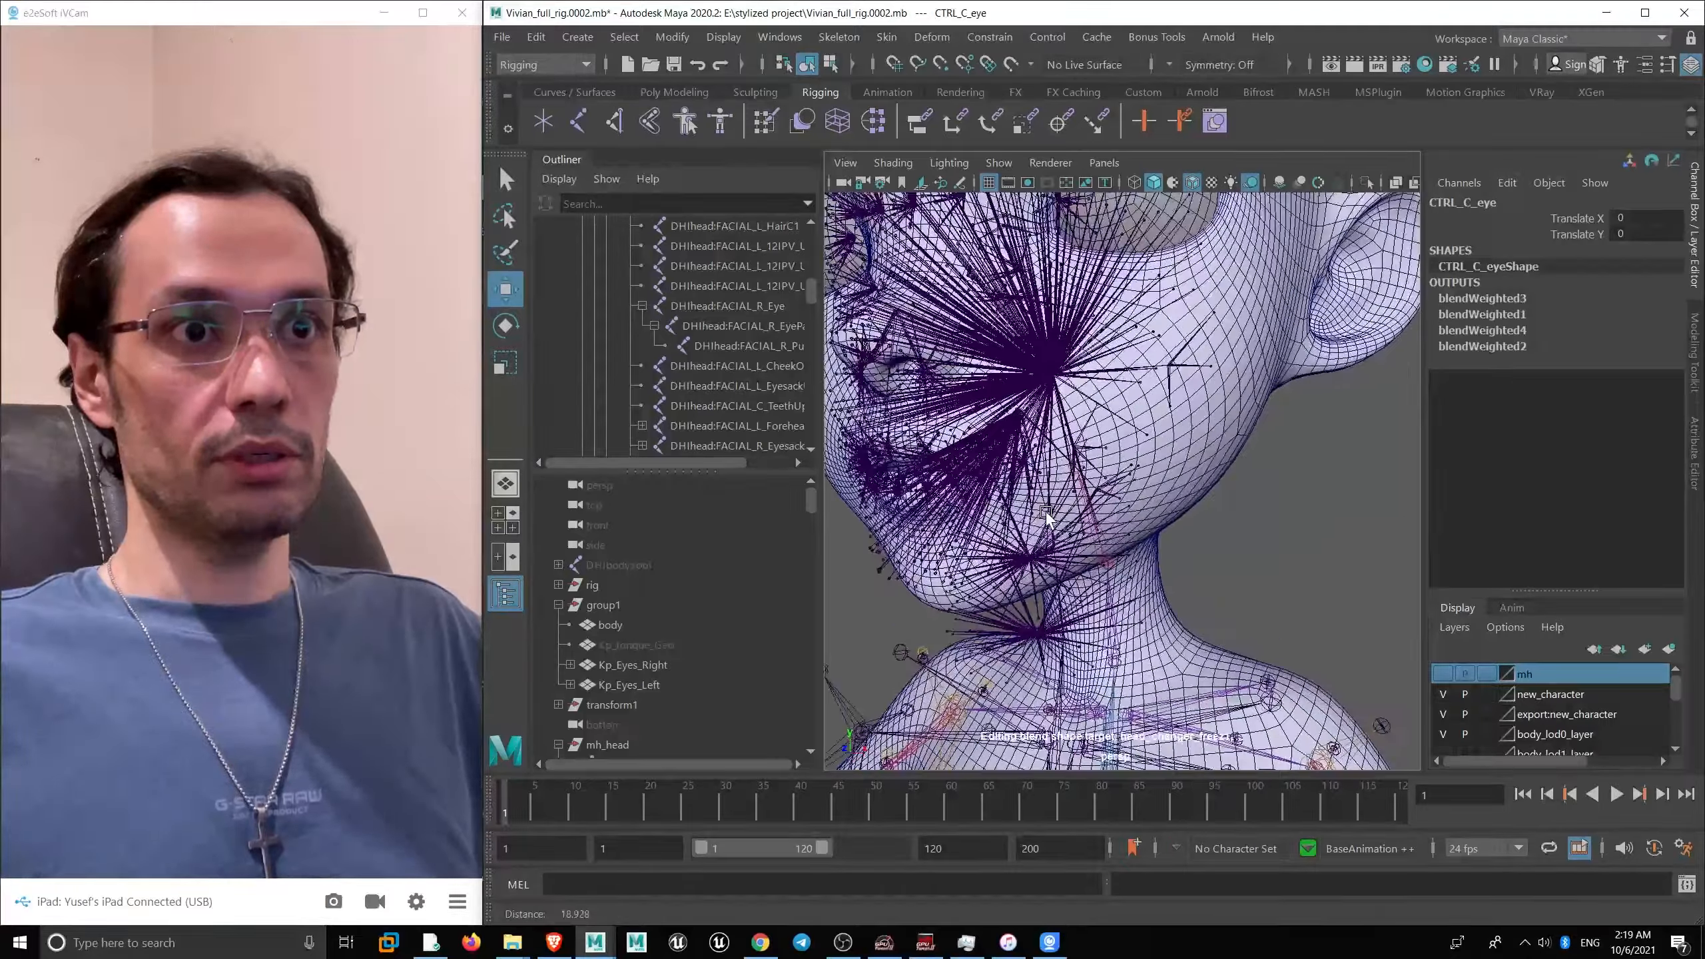
left_click_drag(1069, 513, 1062, 500, "alt")
right_click_drag(1062, 500, 1057, 488, "alt")
left_click_drag(1057, 488, 1048, 485, "alt")
right_click_drag(1048, 484, 1040, 521, "alt")
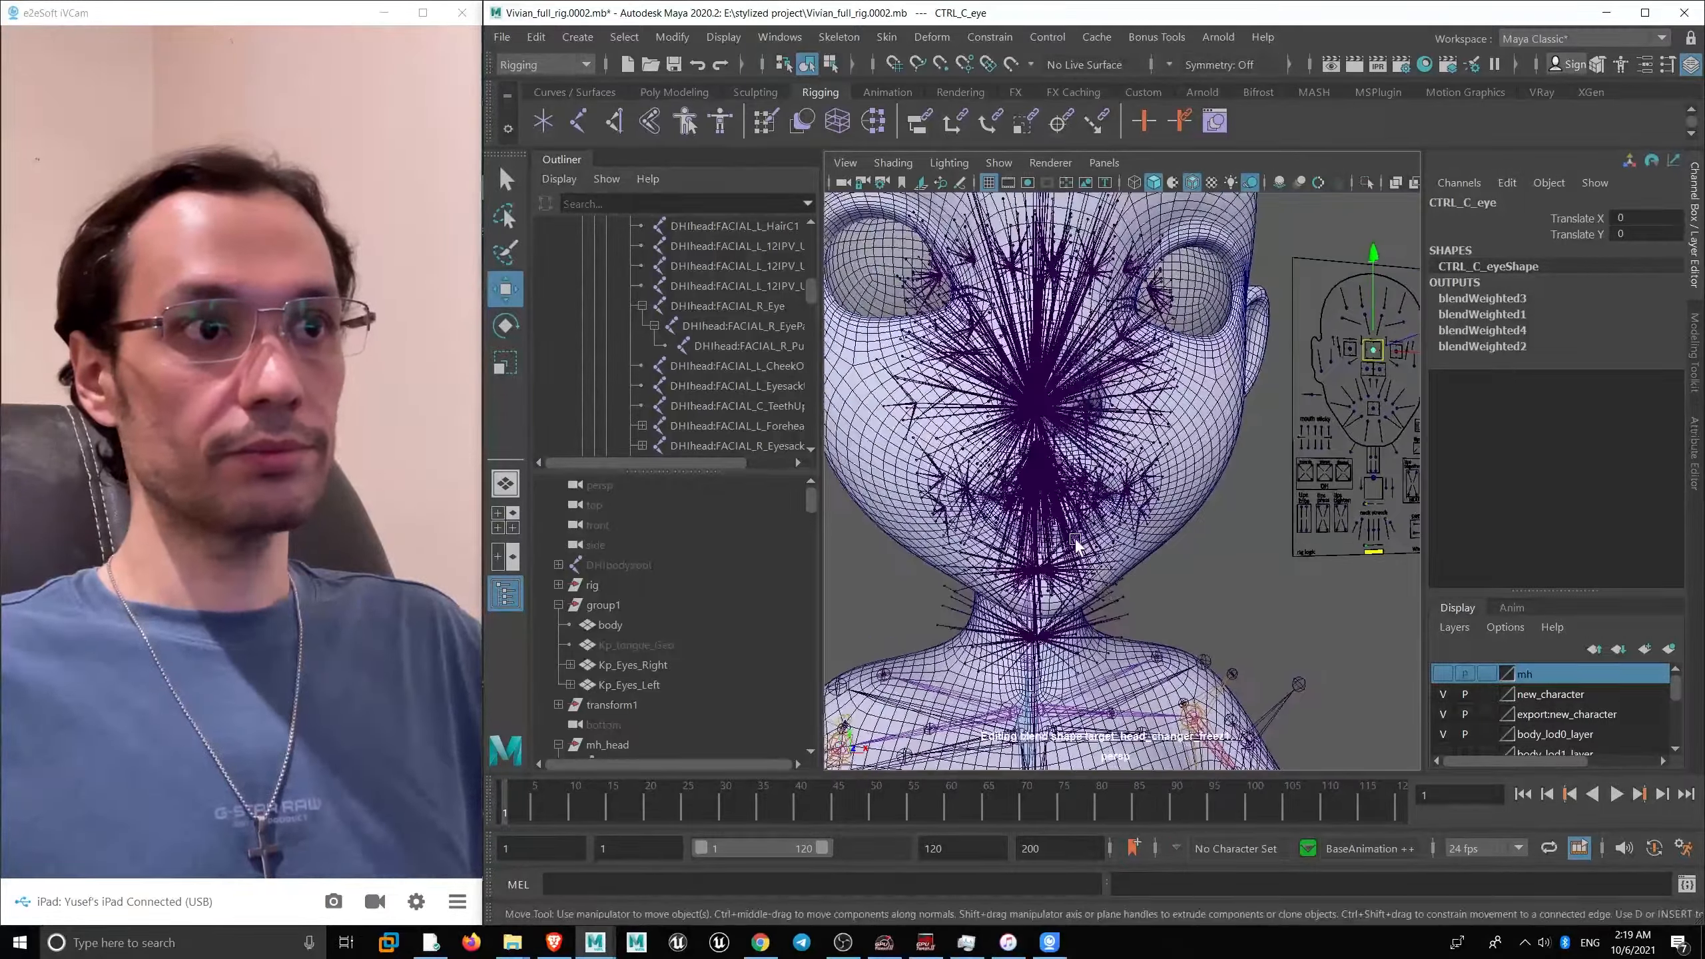
left_click_drag(1040, 521, 1021, 491, "alt")
- Remove the Outliner split and collapse the mh_head hierarchy
left_click_drag(683, 472, 729, 795)
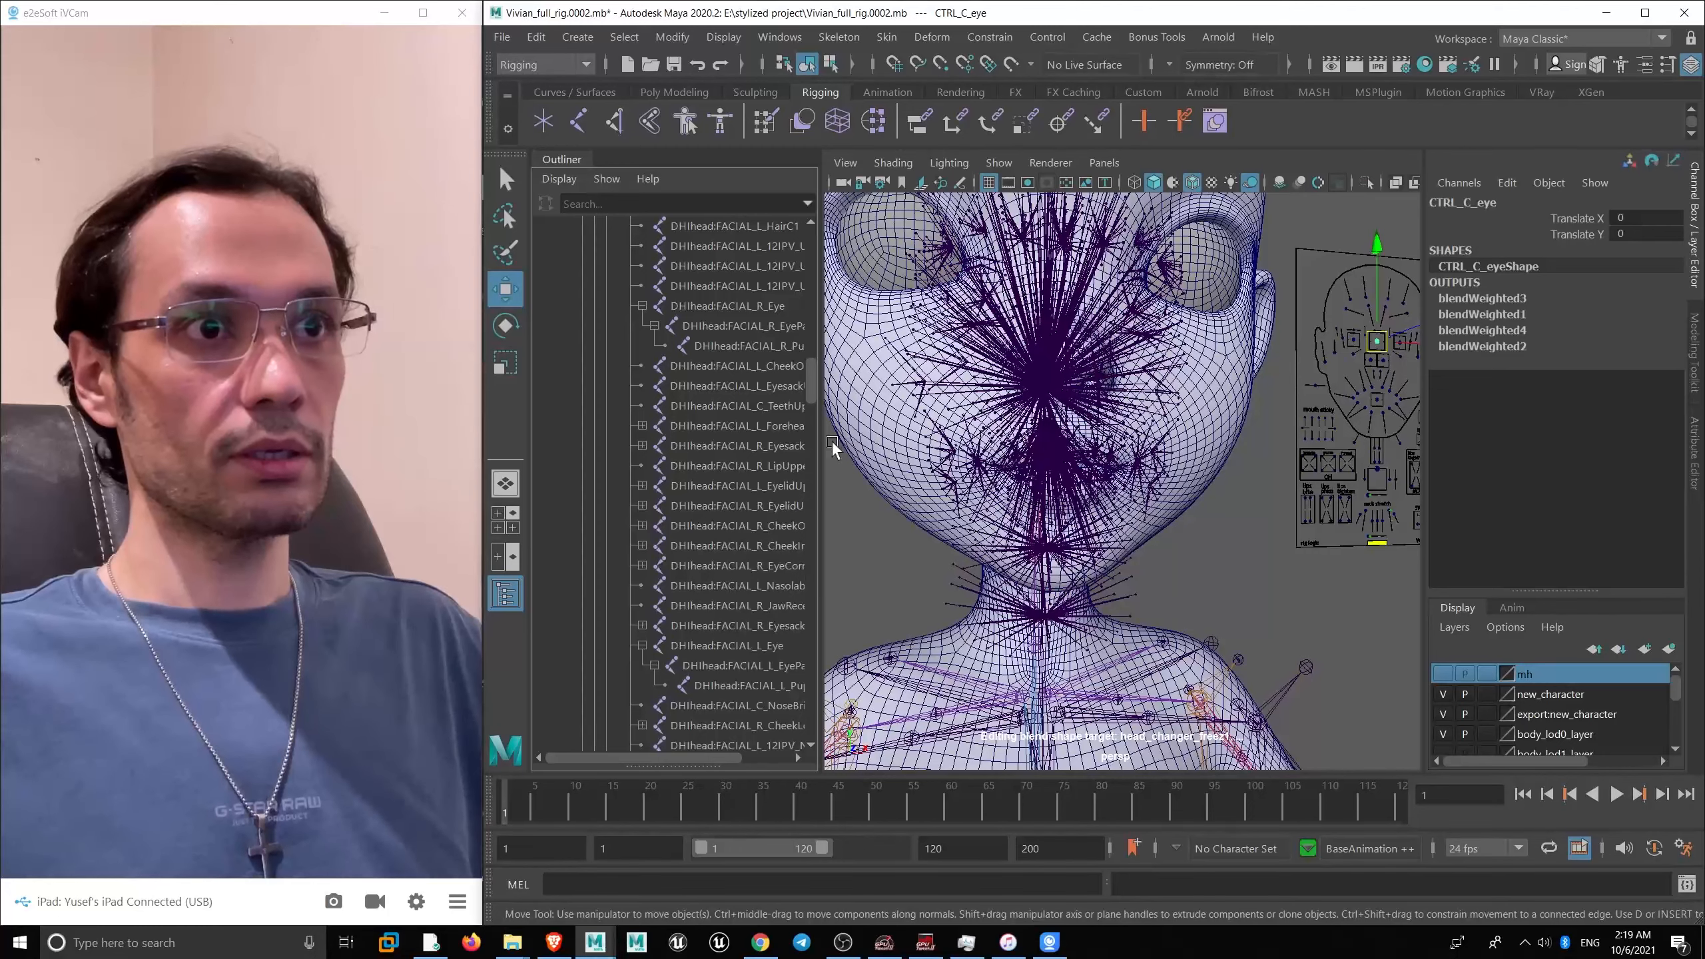
left_click_drag(808, 389, 793, 263)
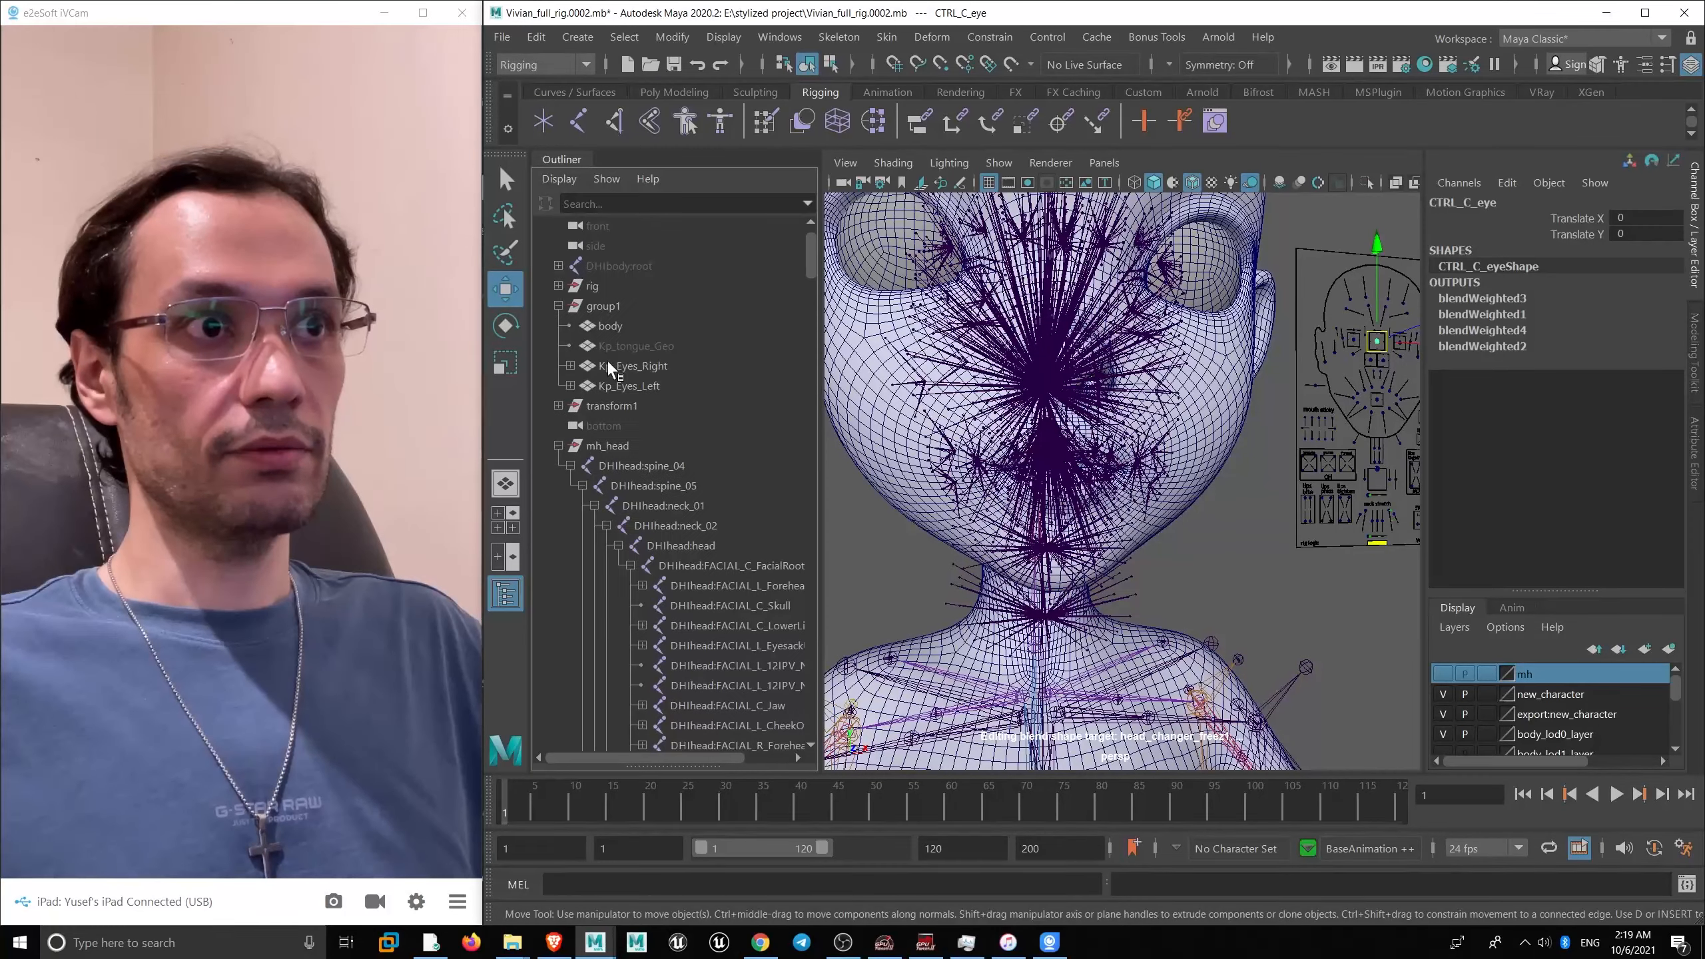
left_click(558, 446)
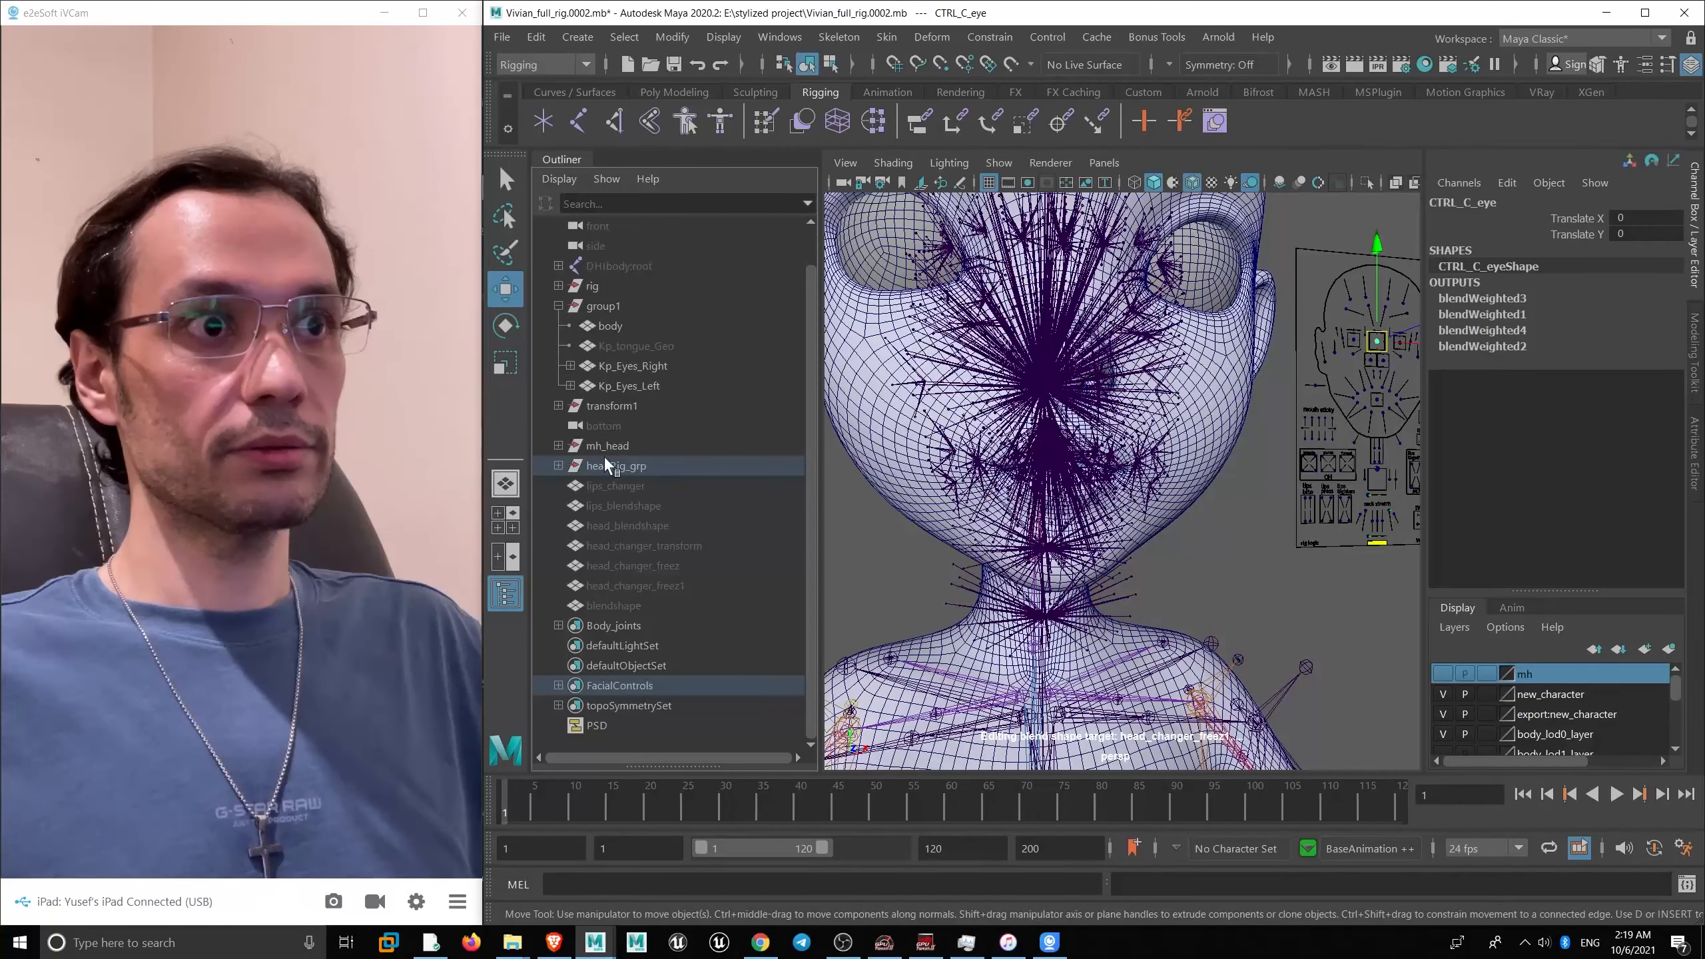
- Unhide the Kp_tongue_Geo mesh in group1 and isolate it in the viewport
left_click(631, 347)
key("h")
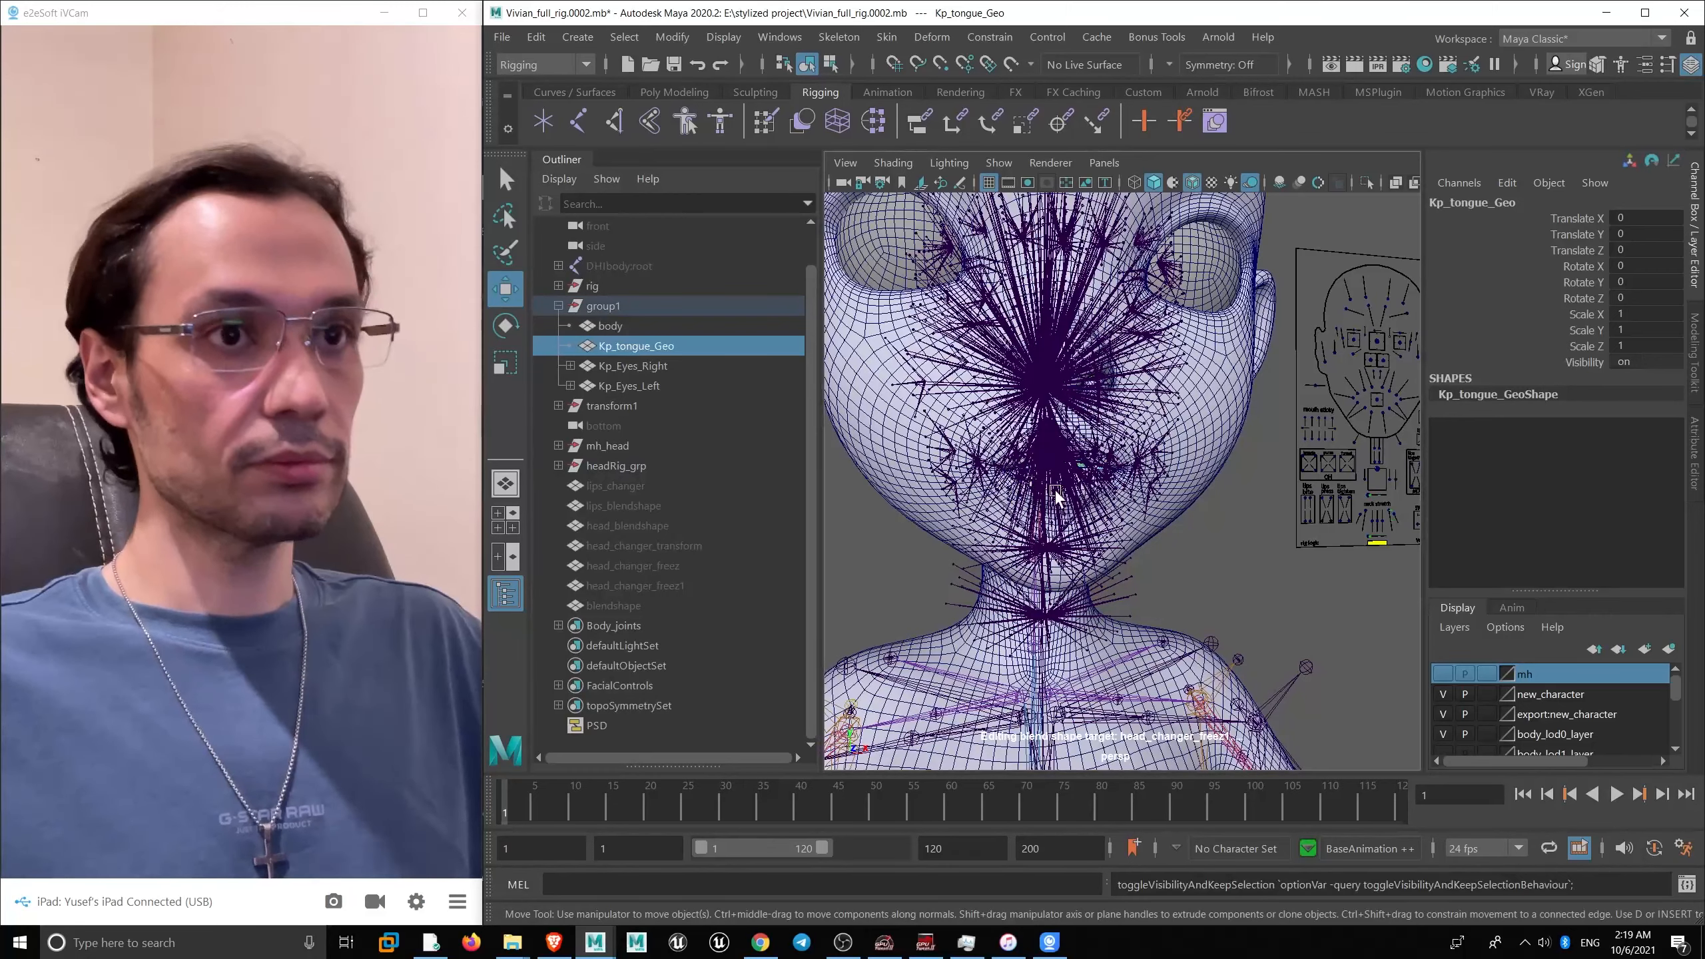
left_click(1360, 182)
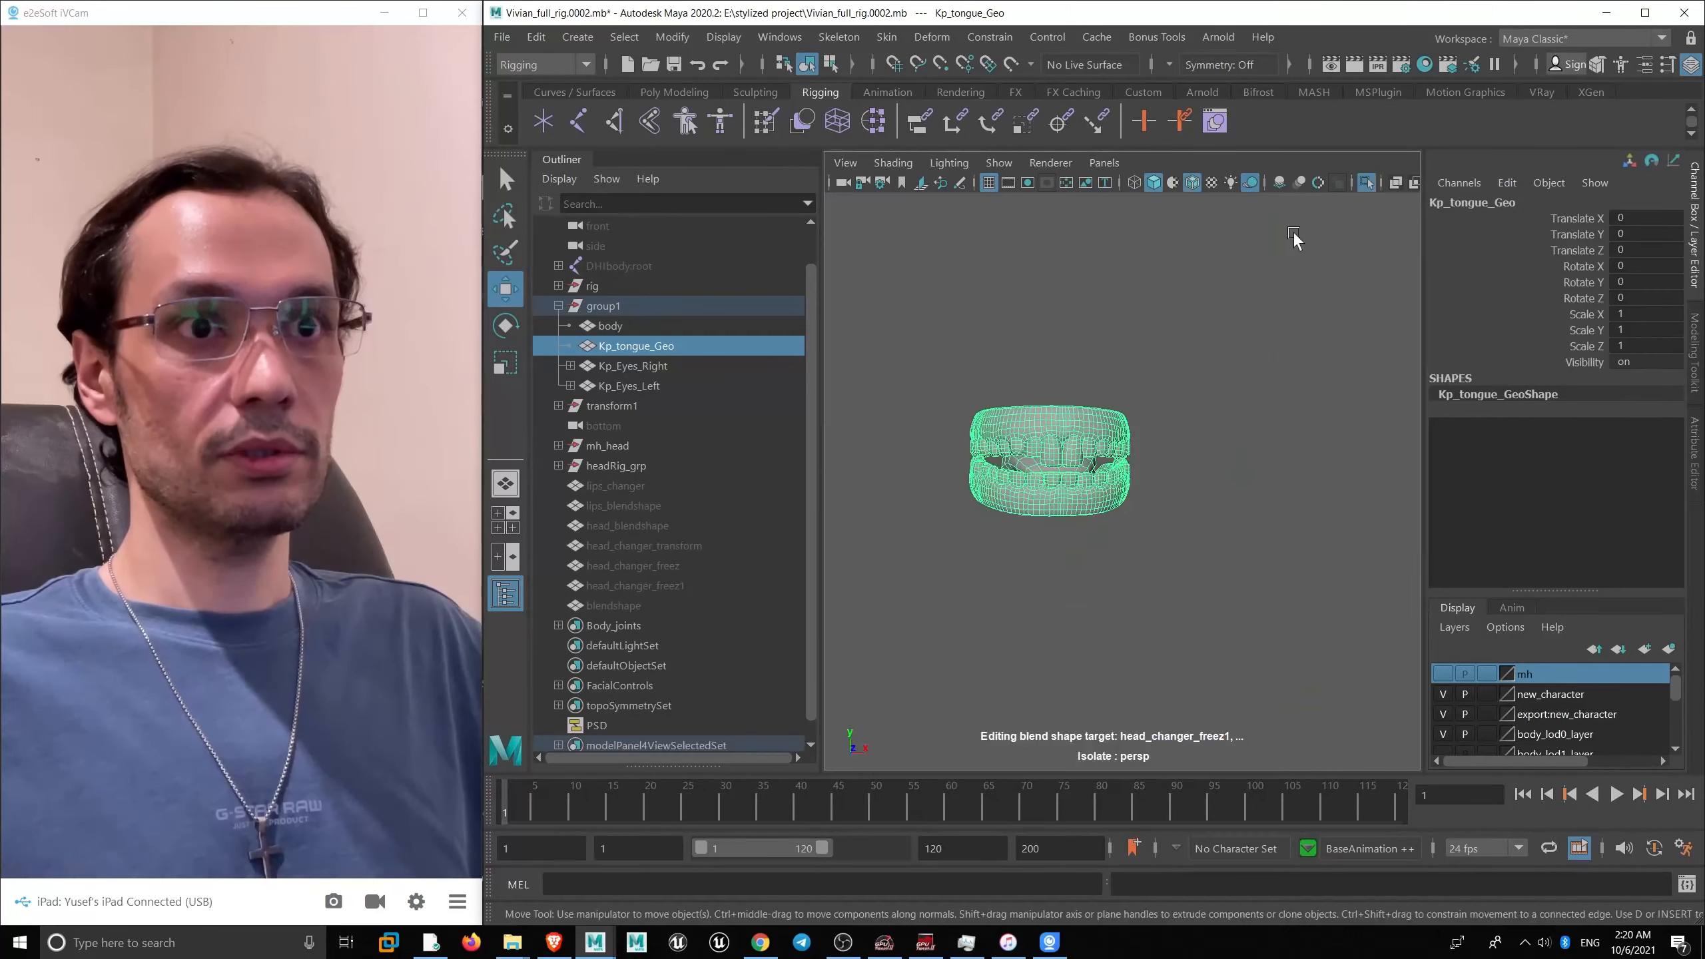
- Examine the isolated Kp_tongue_Geo mesh from several sides, checking its upper teeth, lower teeth and tongue
left_click_drag(973, 386, 1107, 383, "alt")
middle_click_drag(1035, 377, 996, 357, "alt")
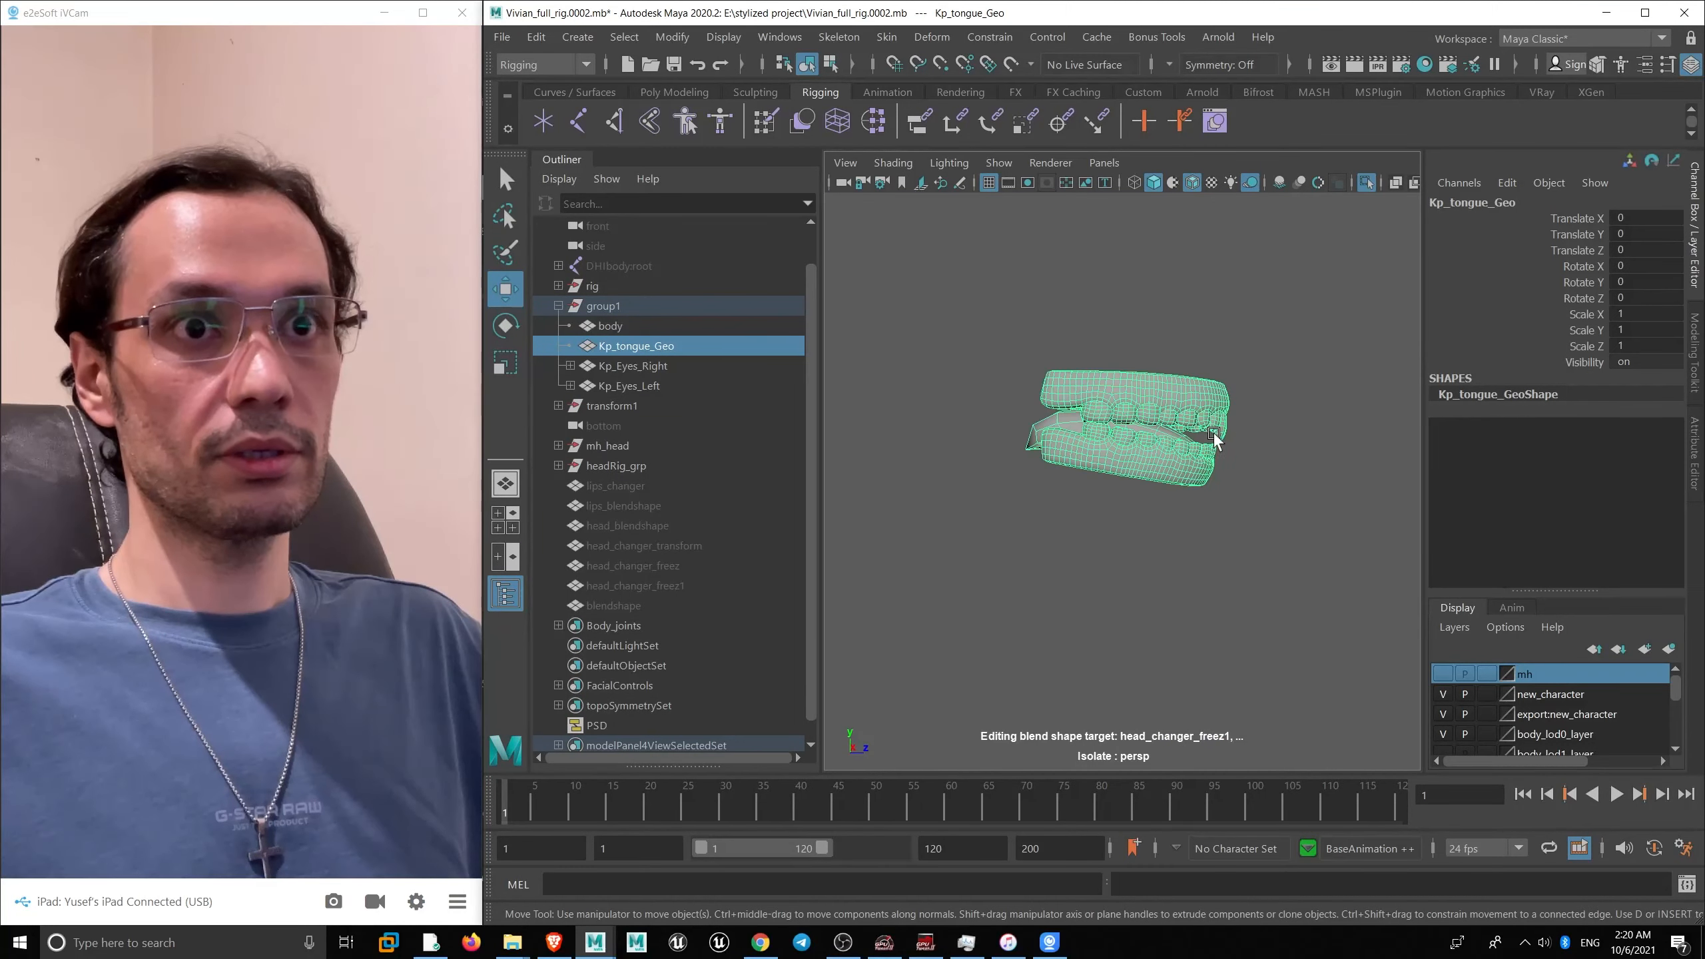
scroll(1217, 525, "up", 5)
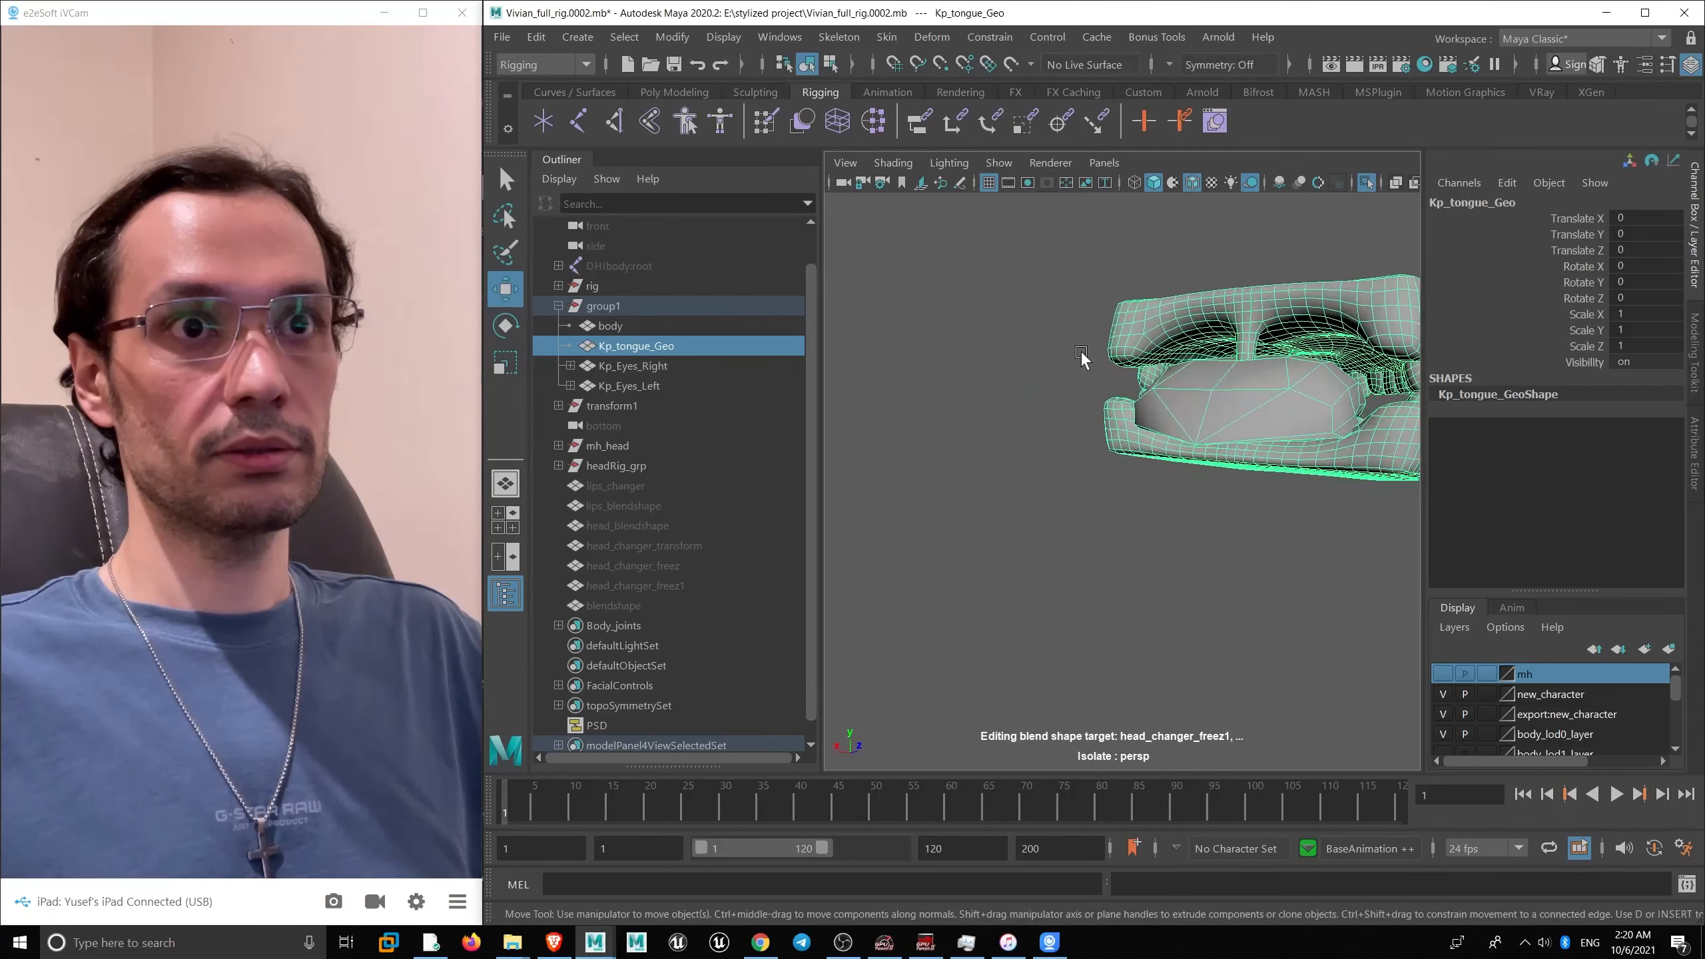
middle_click_drag(1082, 355, 956, 430, "alt")
left_click_drag(1020, 385, 567, 387, "alt")
scroll(1070, 487, "up", 5)
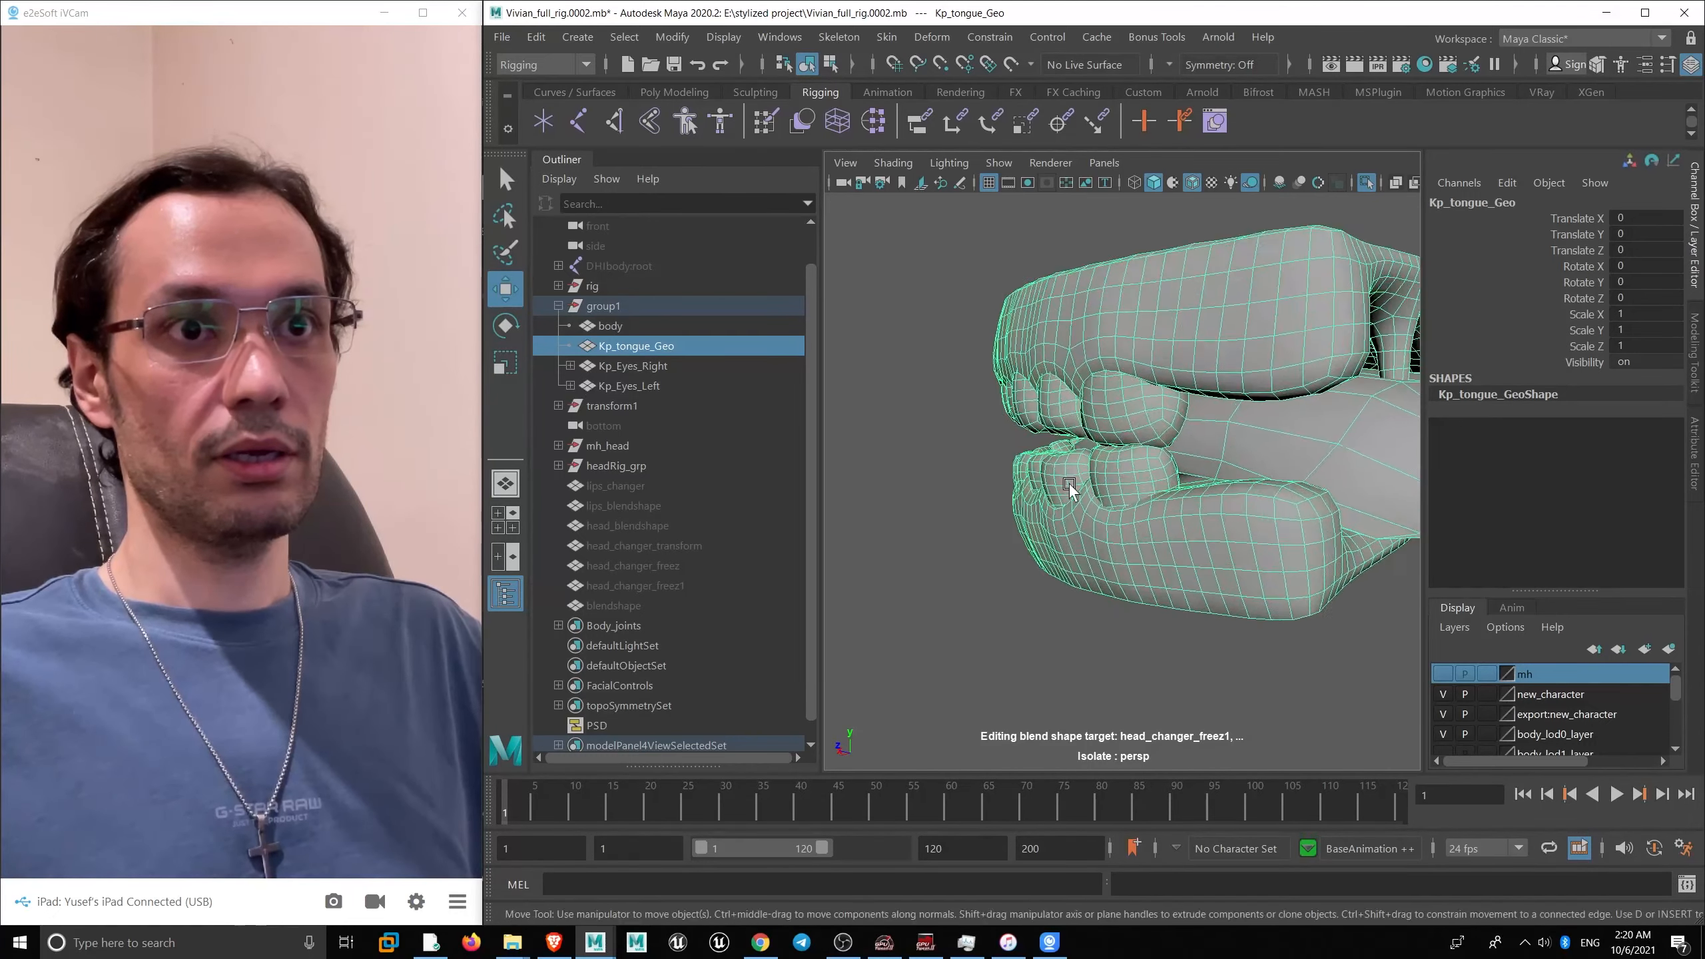
left_click_drag(1070, 487, 1103, 411, "alt")
middle_click_drag(1220, 368, 1145, 445, "alt")
scroll(948, 377, "down", 7)
scroll(1117, 516, "up", 5)
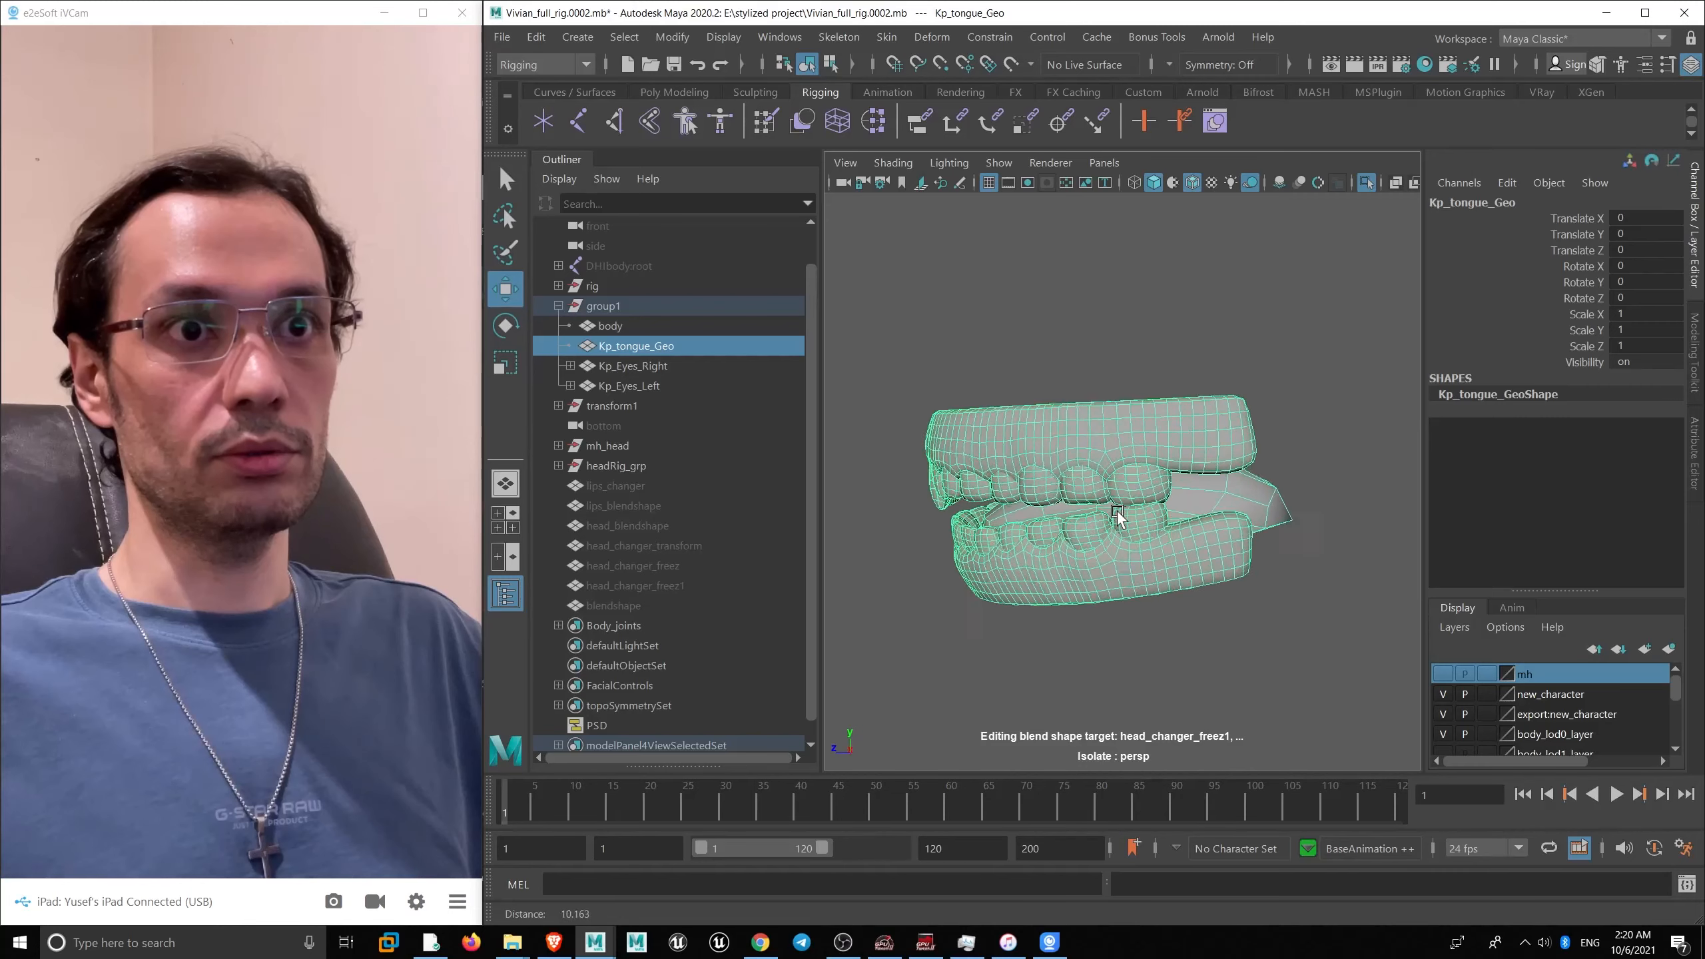
- Separate the Kp_tongue_Geo mesh into its individual pieces and delete their construction history
scroll(1117, 512, "up", 2)
left_click_drag(1118, 511, 1126, 430, "alt")
middle_click_drag(1103, 466, 1092, 421, "alt")
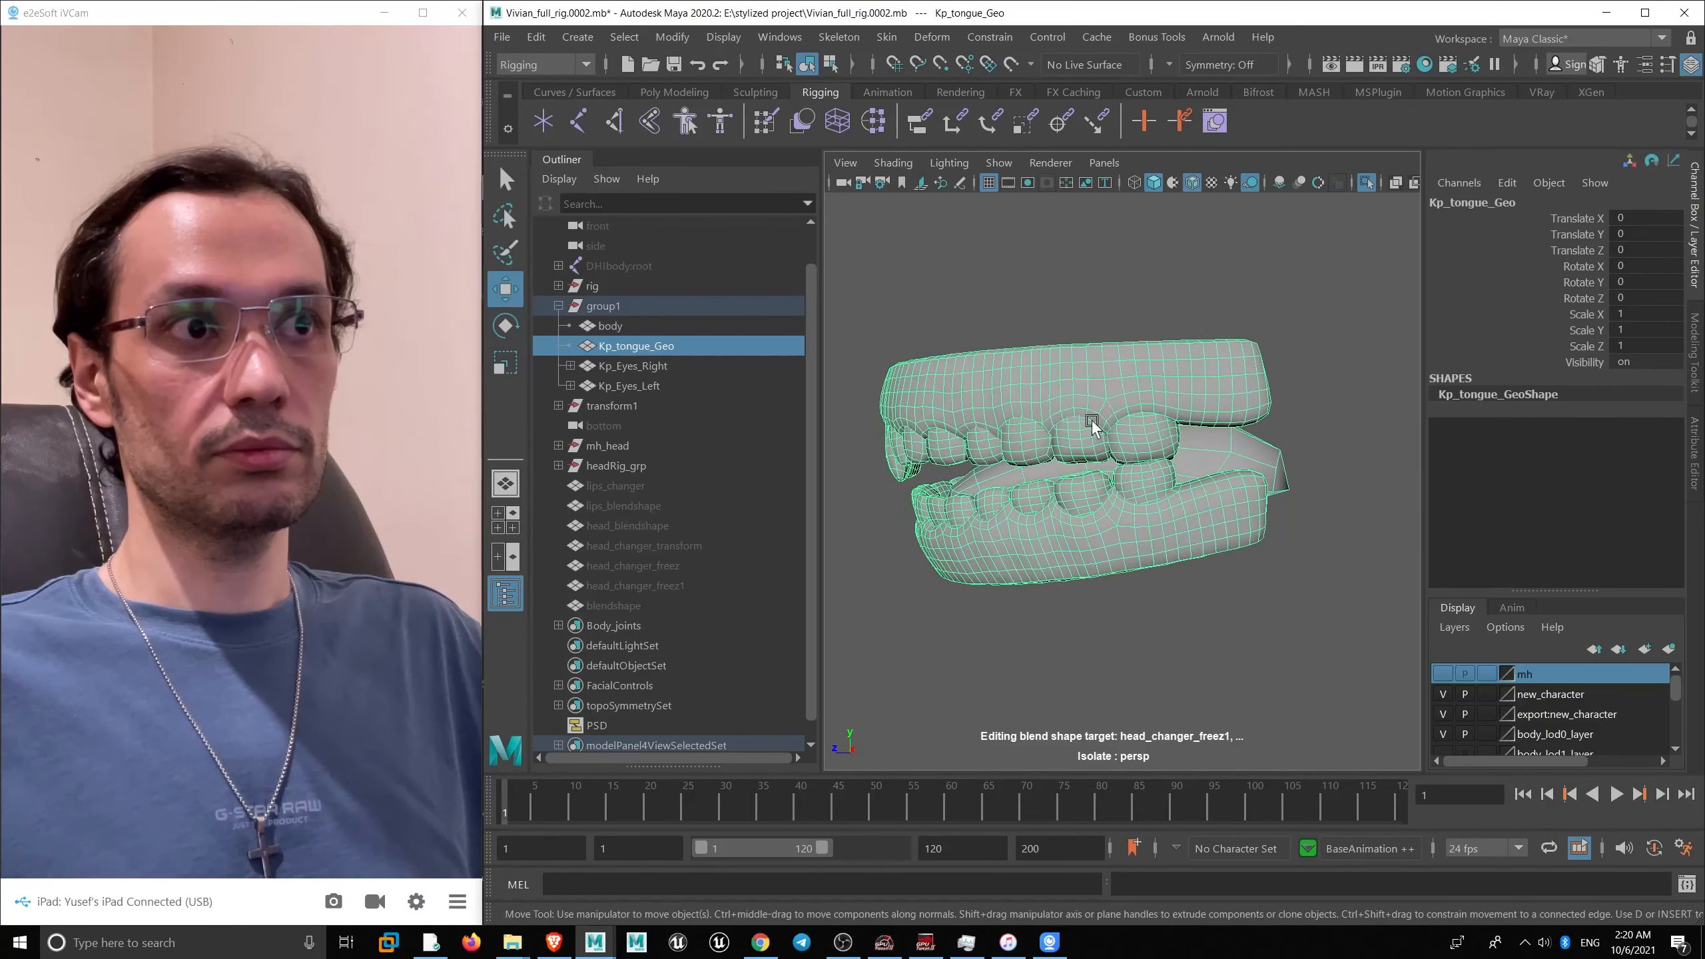
right_click_drag(1132, 397, 1112, 790, "shift")
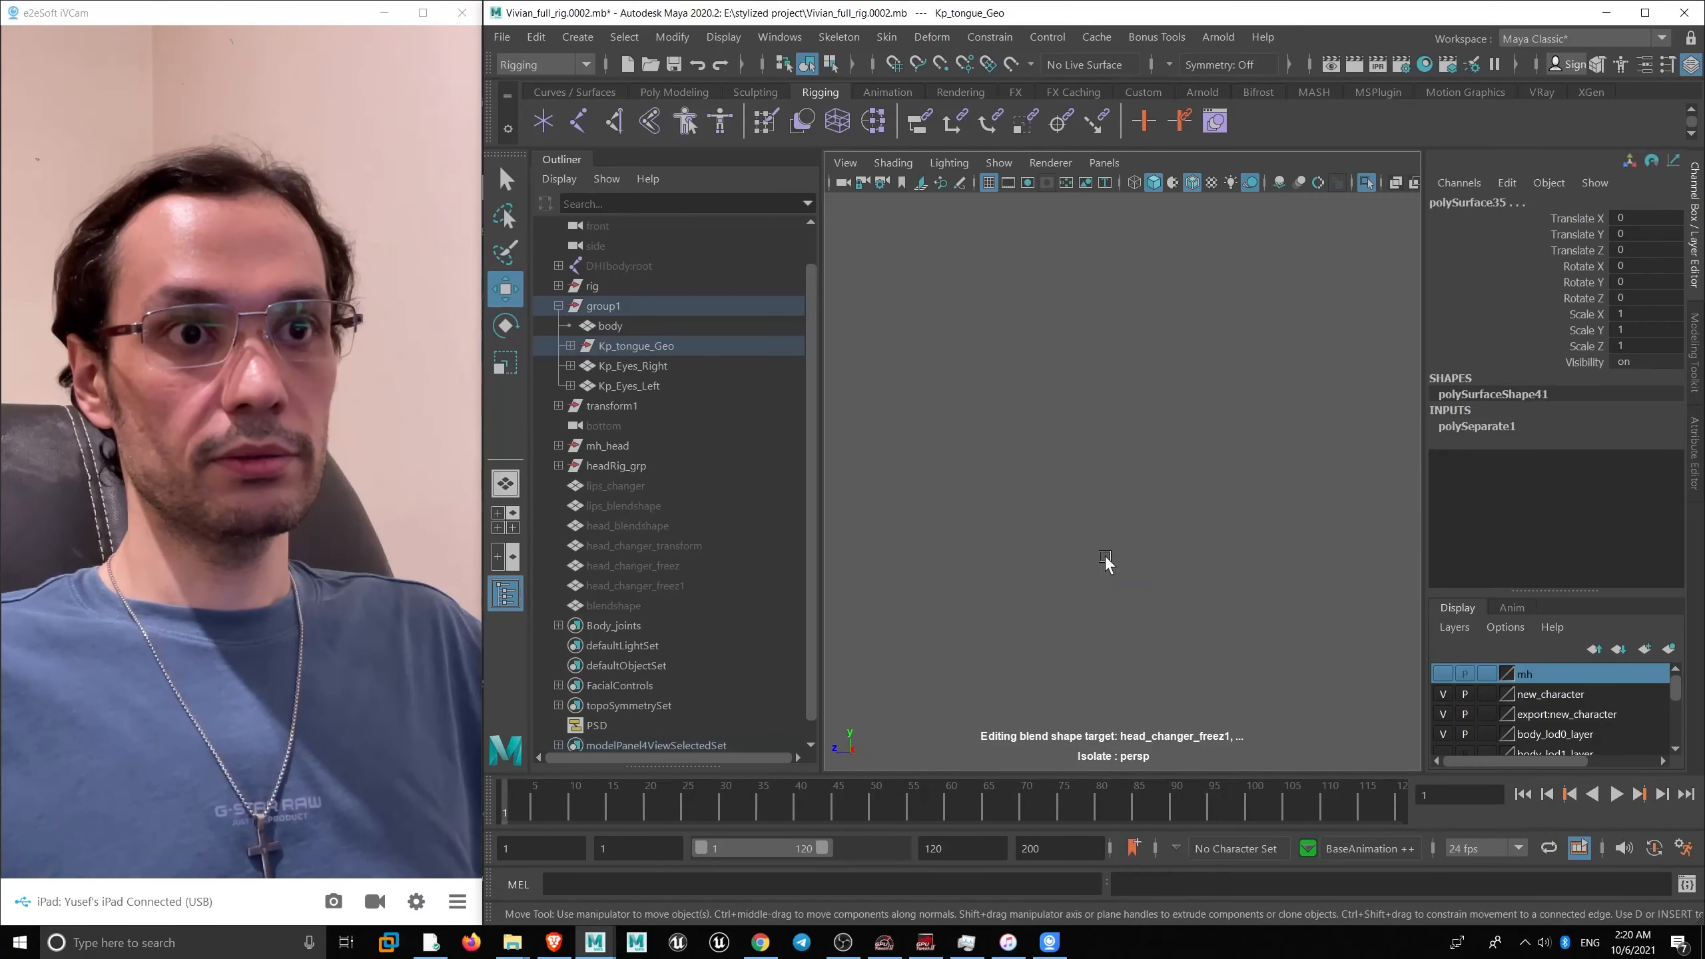
right_click_drag(1107, 563, 1006, 449, "alt")
key("alt+shift+d")
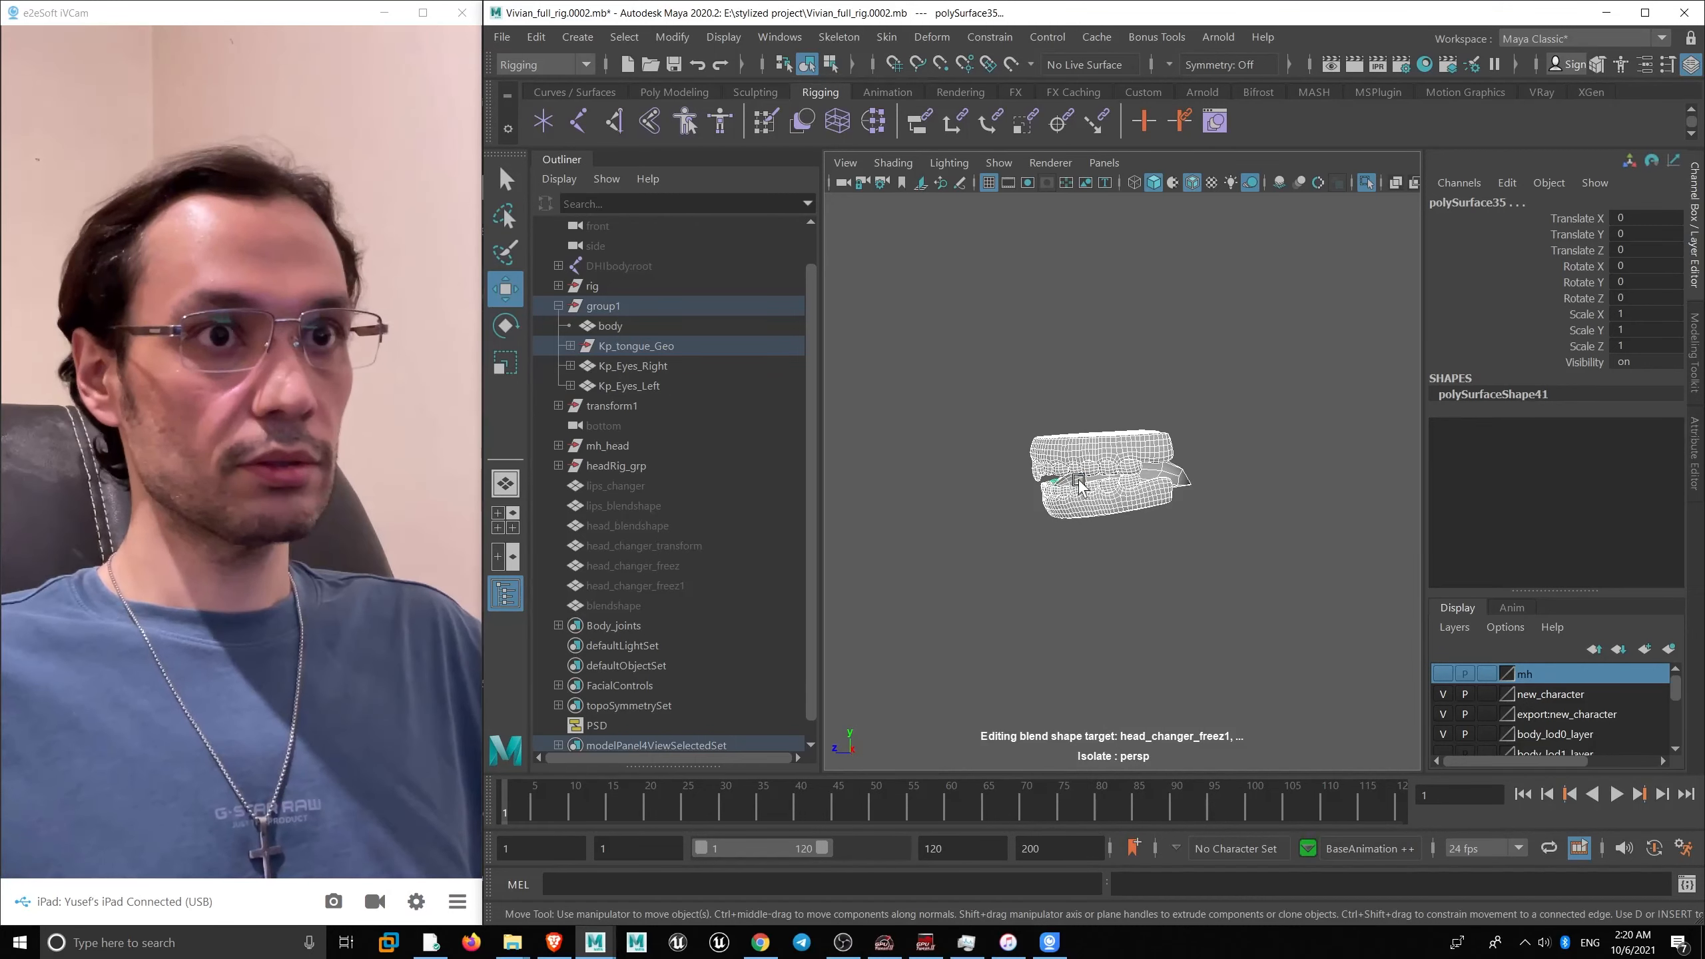
- Combine all lower teeth and lower gum pieces into one mesh and delete its construction history
left_click_drag(1055, 437, 1054, 423, "alt")
right_click_drag(1054, 428, 1141, 579, "alt")
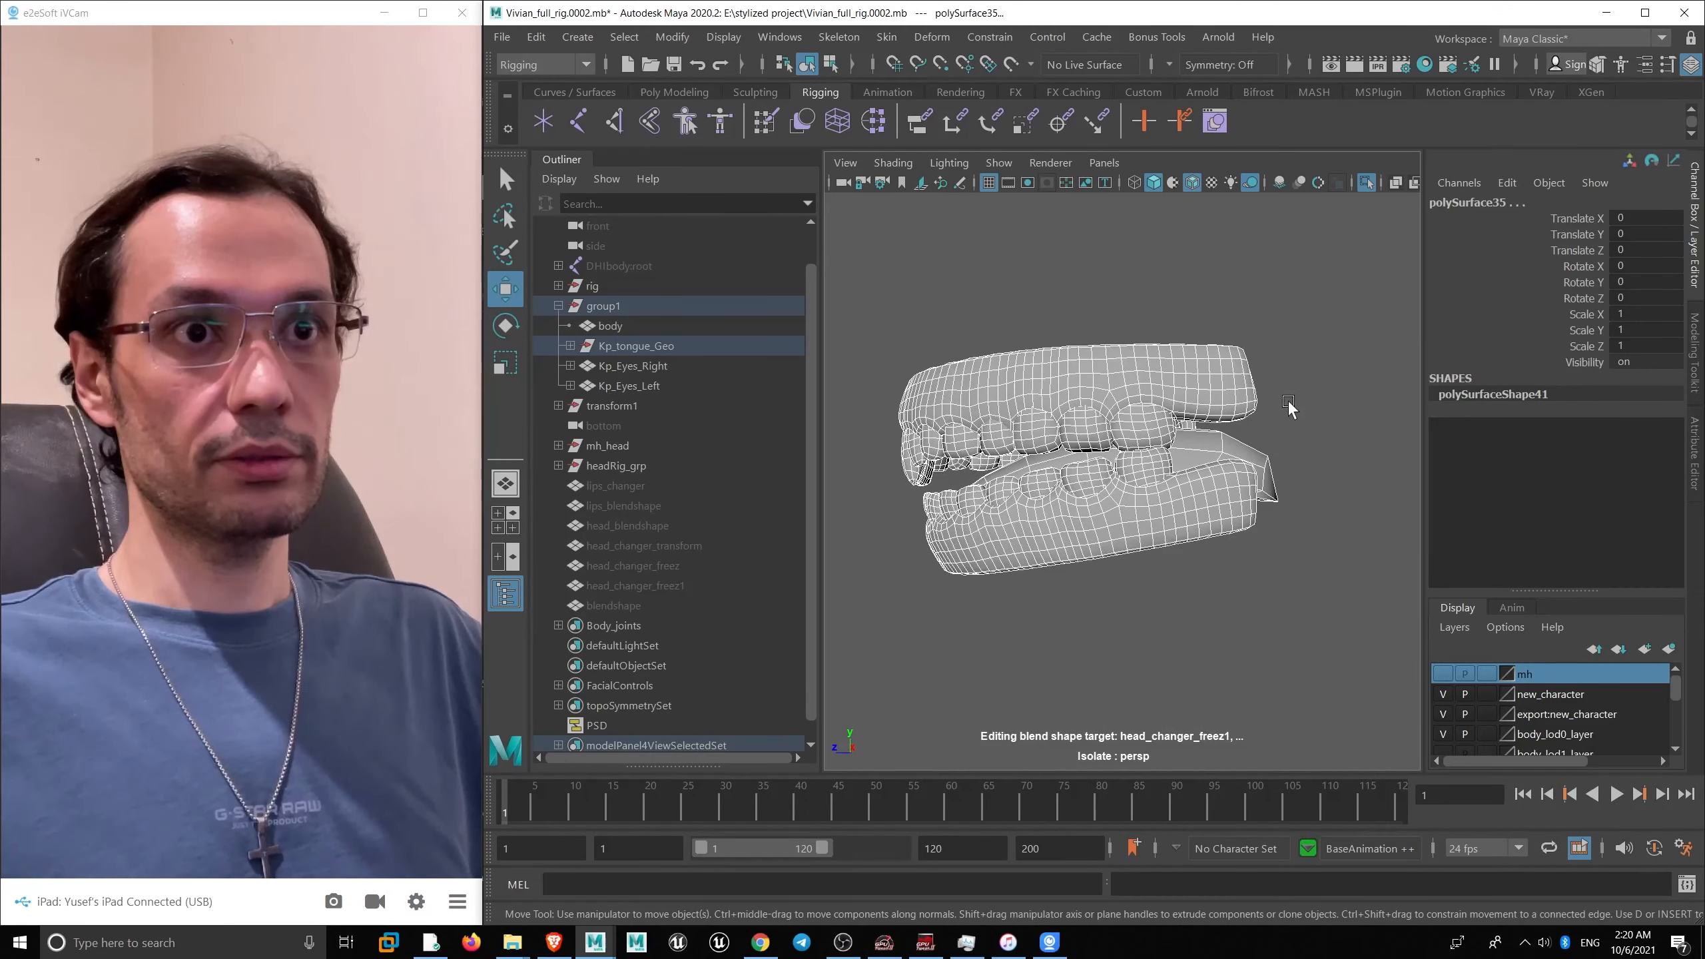
right_click_drag(1289, 406, 1242, 362, "alt")
left_click_drag(1273, 334, 1266, 328, "alt")
left_click_drag(928, 443, 1203, 470, "alt")
right_click_drag(1105, 498, 1031, 552, "alt")
mouse_move(1031, 552)
left_mouse_down("alt")
mouse_move(1085, 563)
mouse_move(1055, 556)
left_mouse_up("alt")
right_click_drag(1095, 523, 1133, 547, "alt")
right_click(1117, 519, "shift")
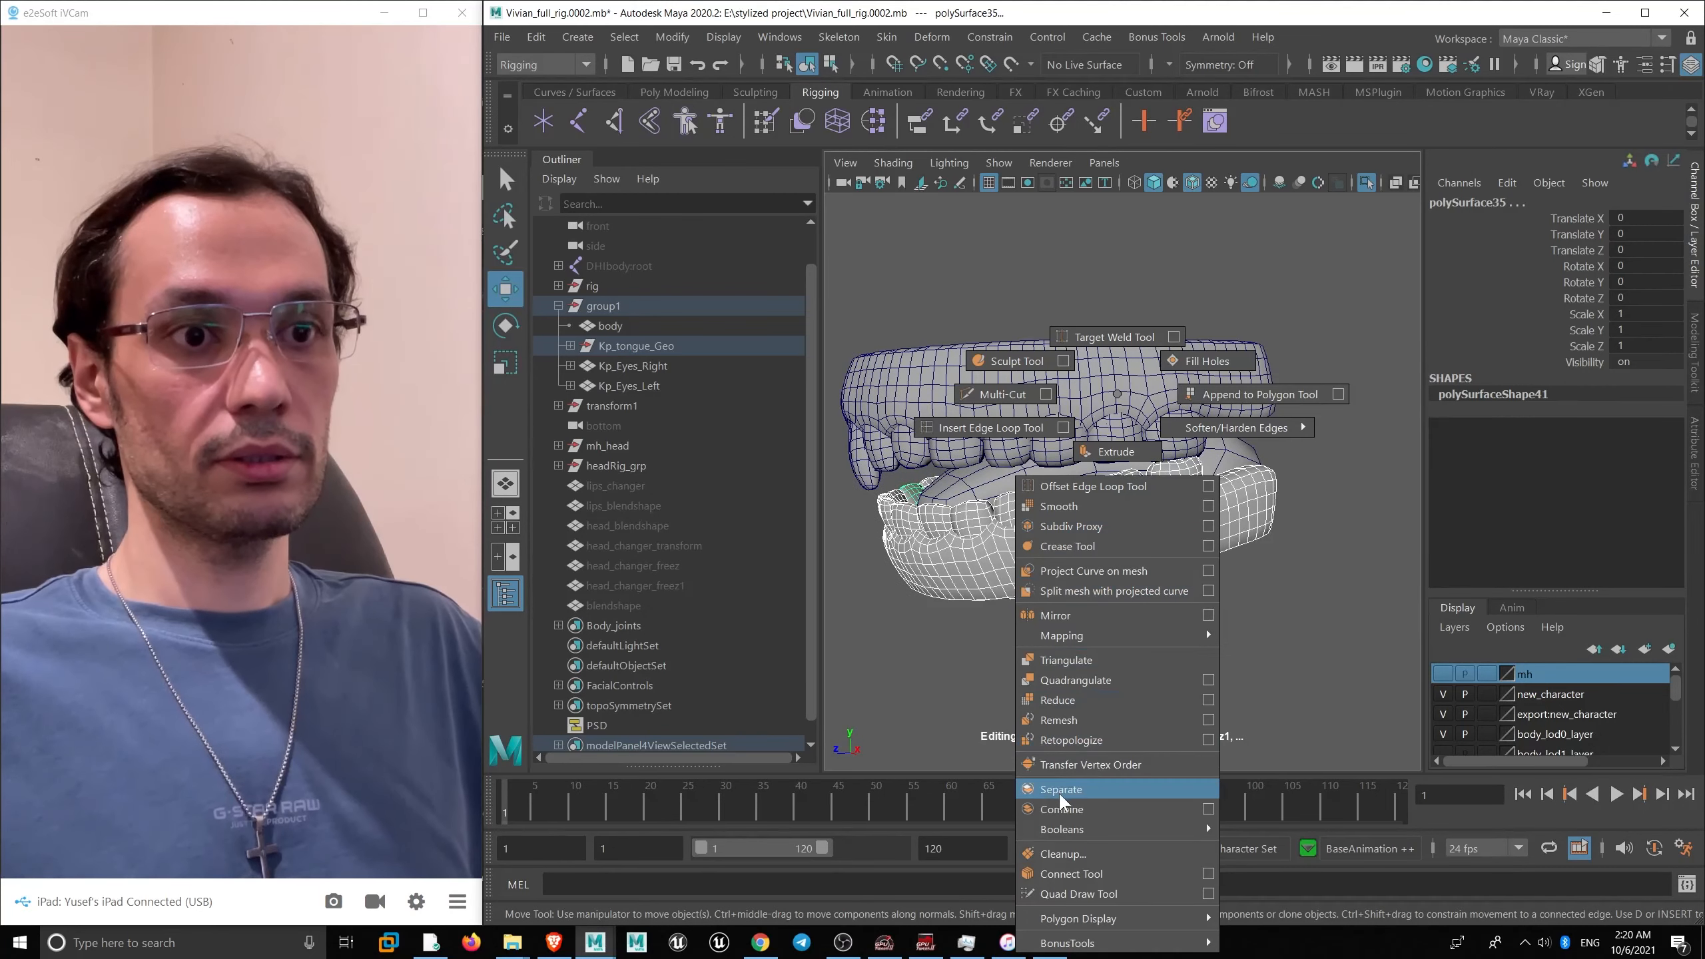
left_click(1067, 815)
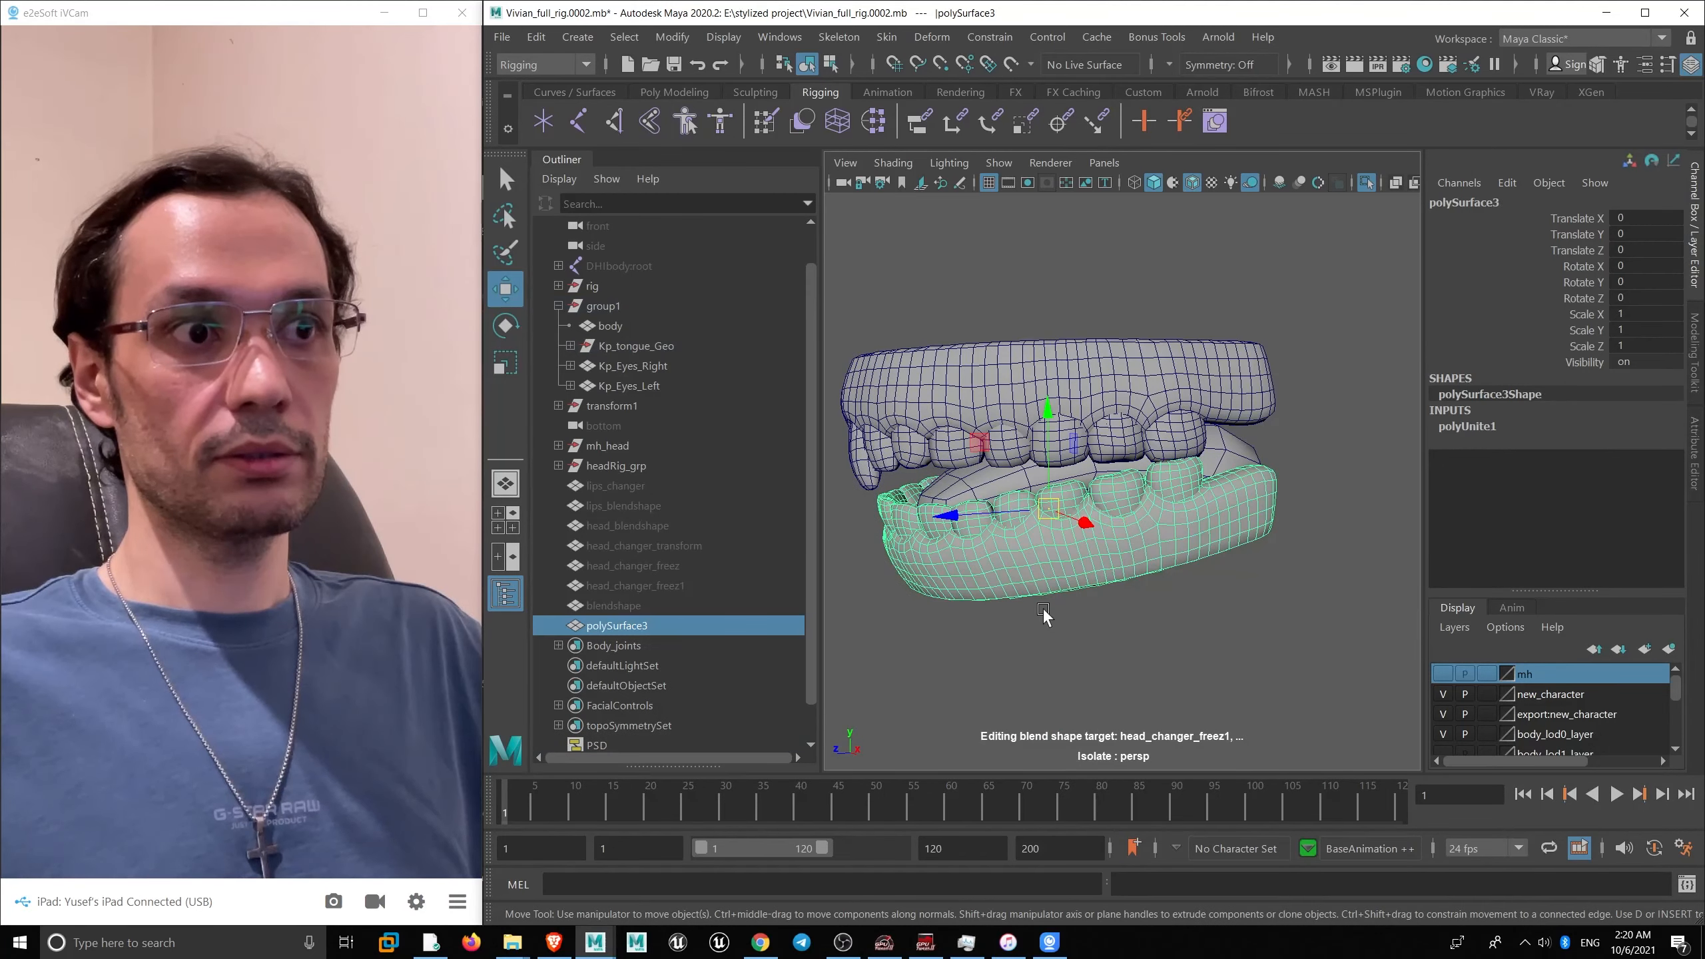
key("alt+shift+d")
- Combine all upper teeth and upper gum pieces into one mesh and delete its construction history
left_click_drag(1142, 386, 1241, 326, "alt")
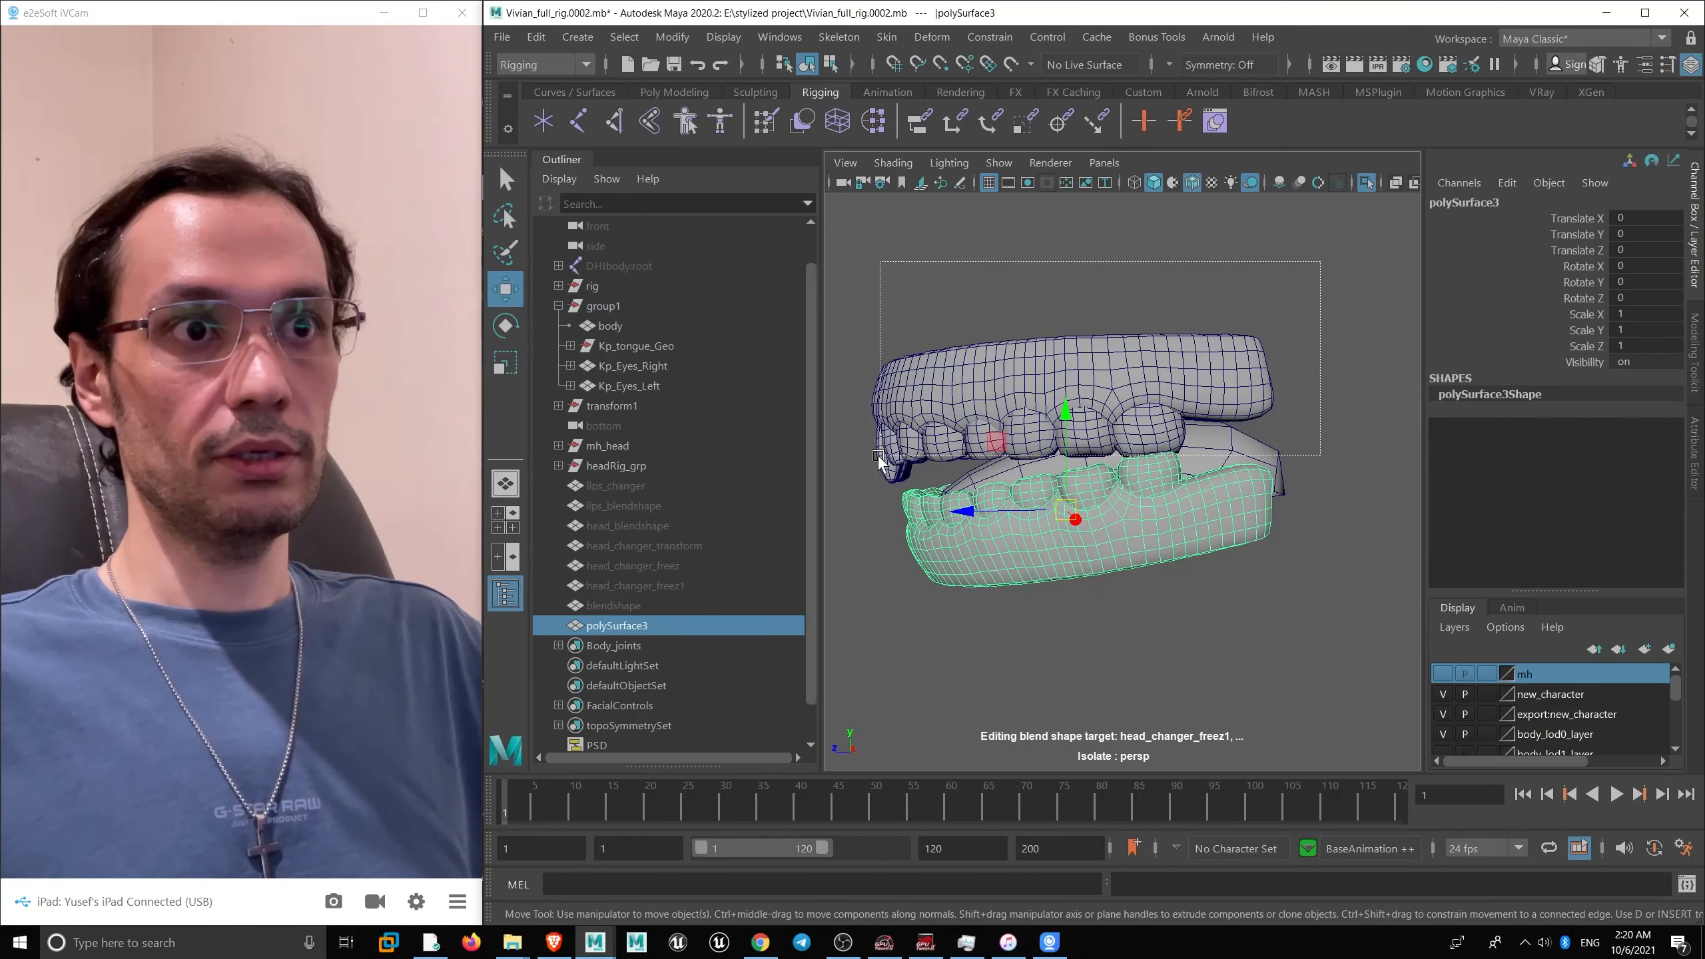
left_click_drag(878, 455, 879, 456)
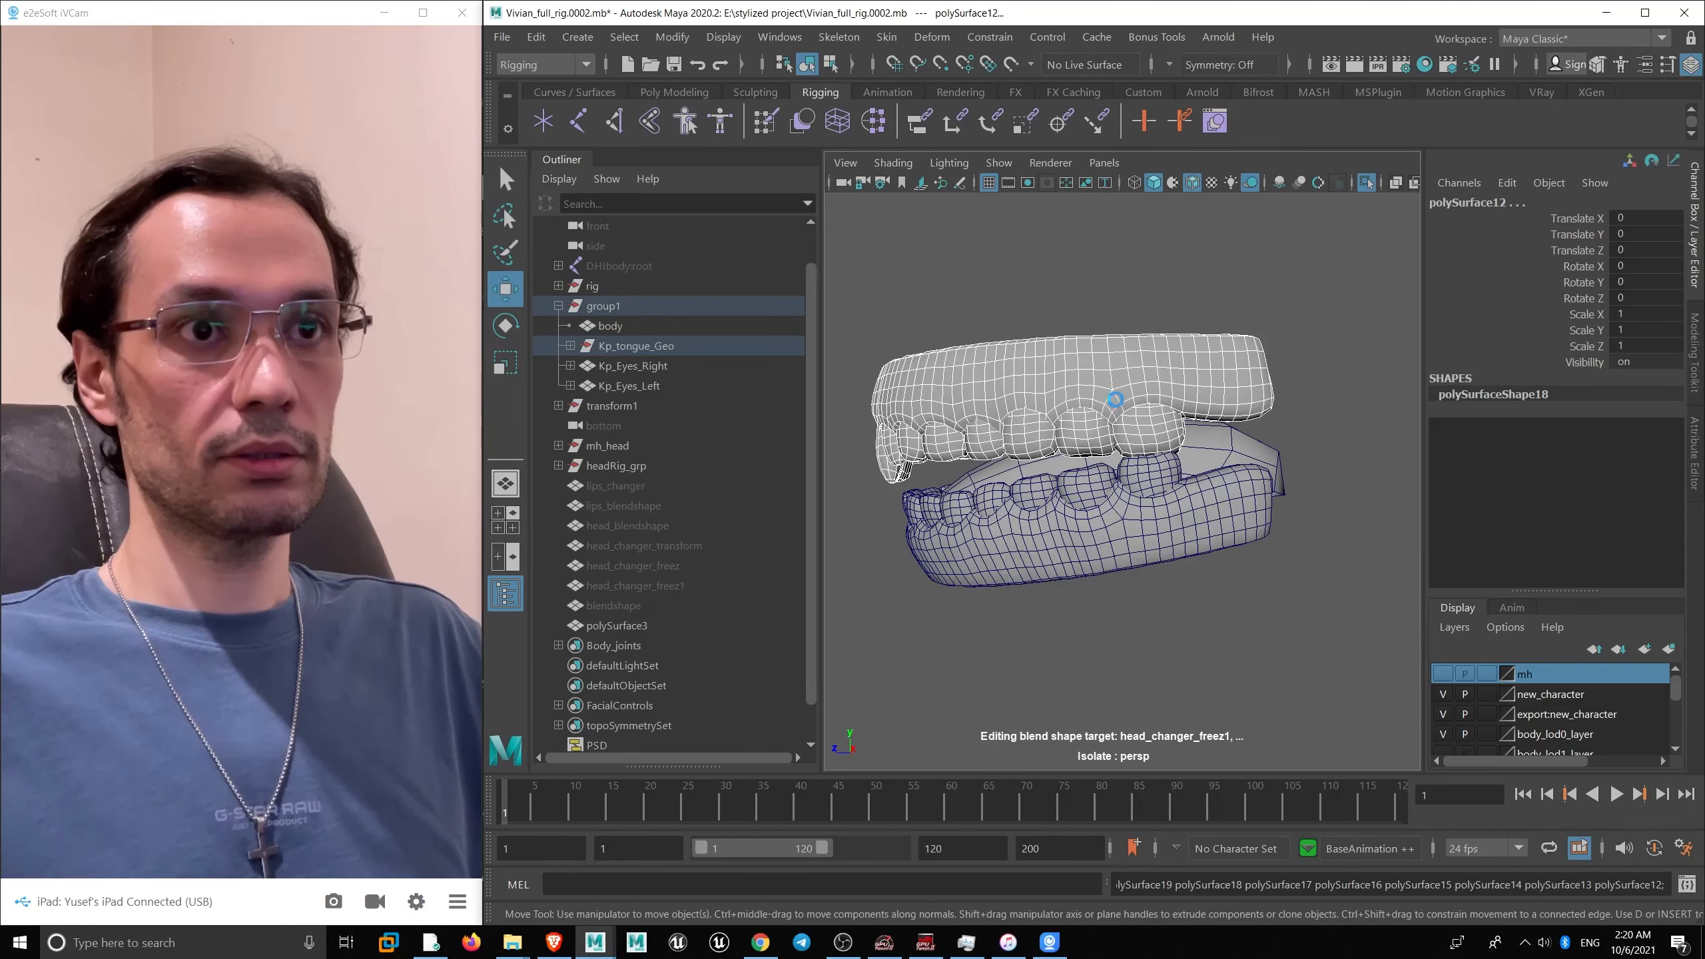
left_click(1112, 408)
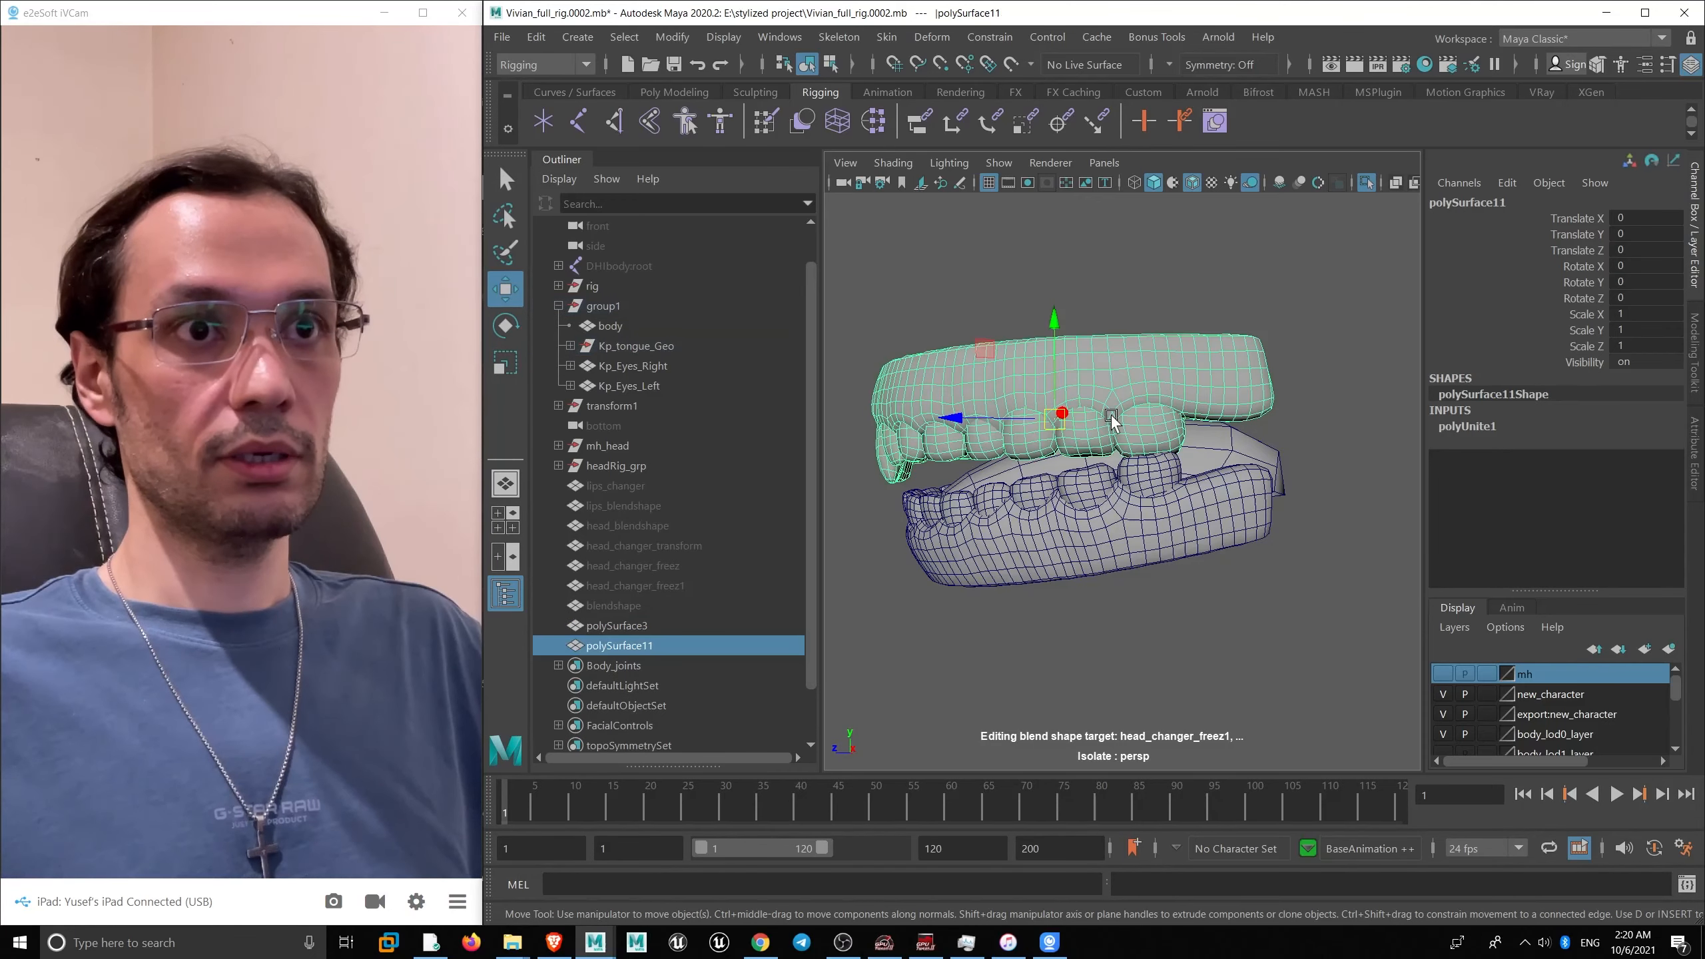
- Rename the combined upper teeth mesh as upper_teeth
double_click(678, 647)
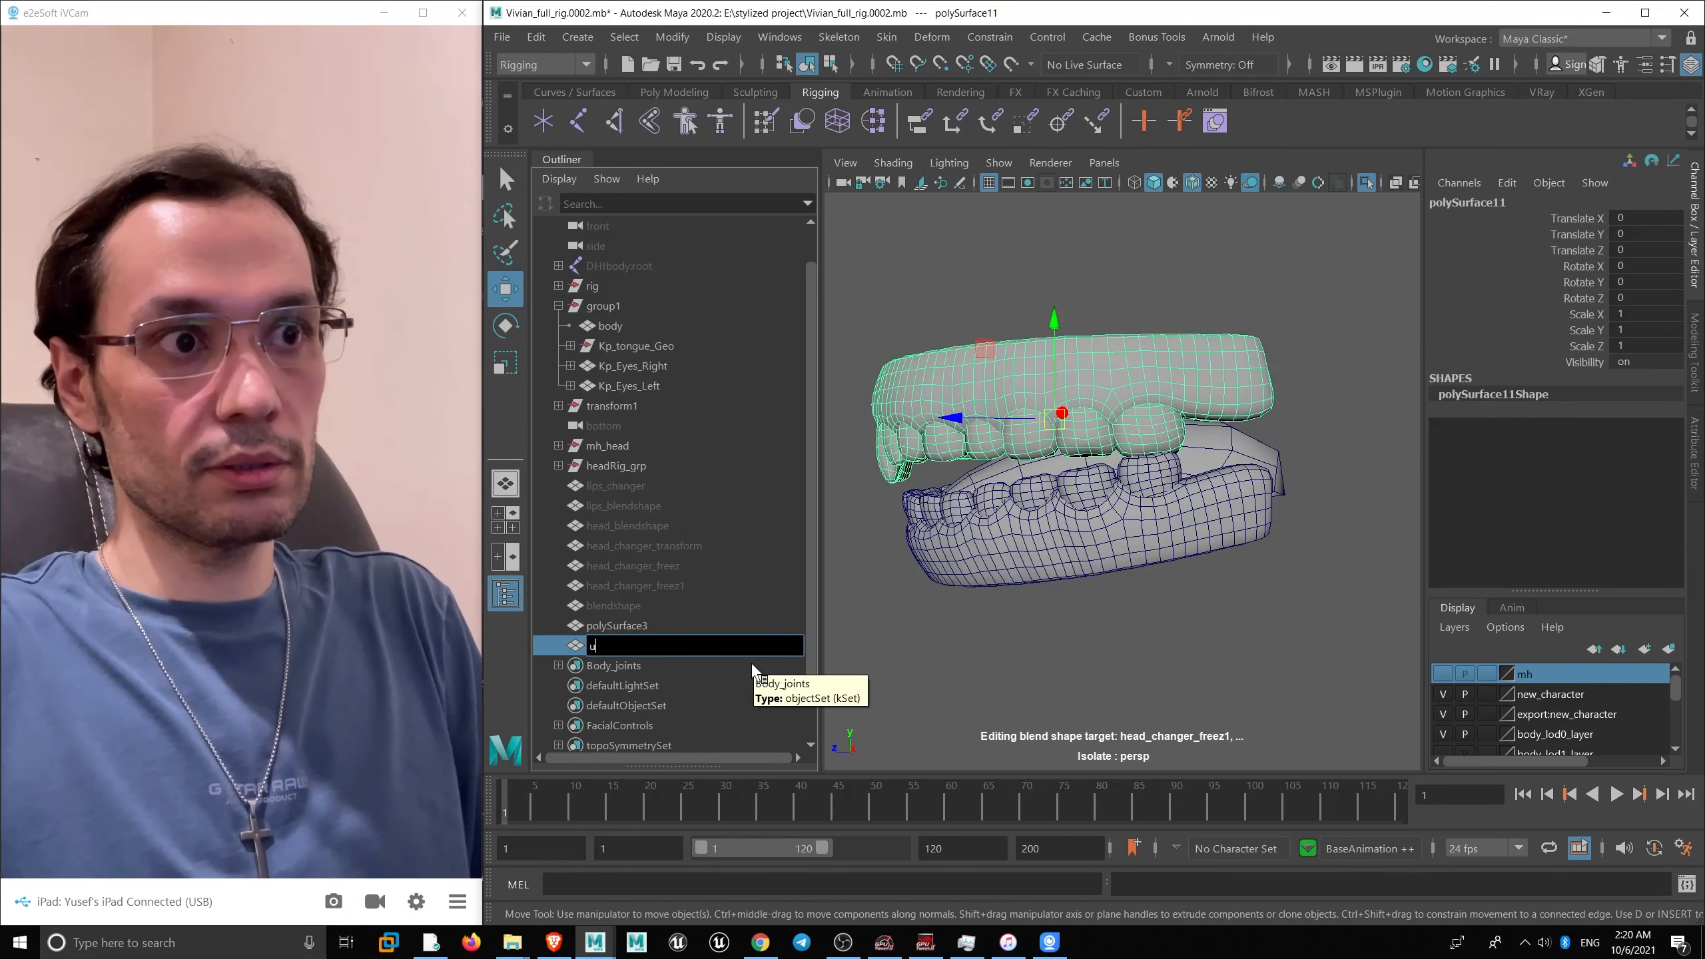
type("upper")
key("Return")
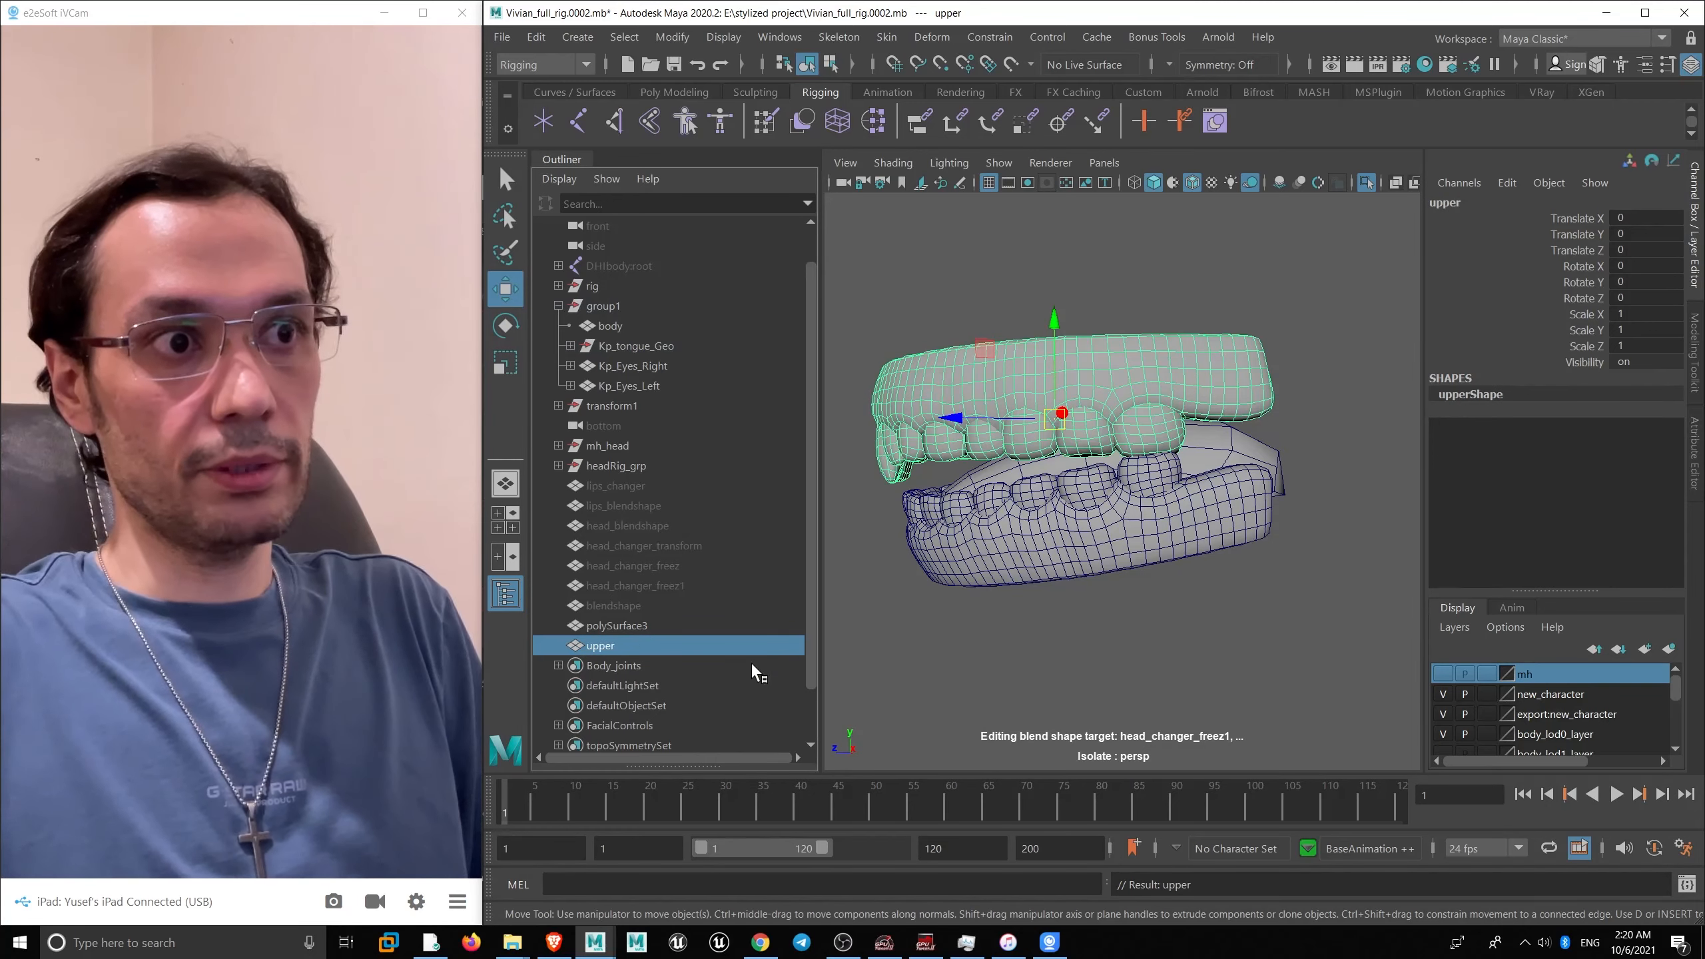
double_click(618, 648)
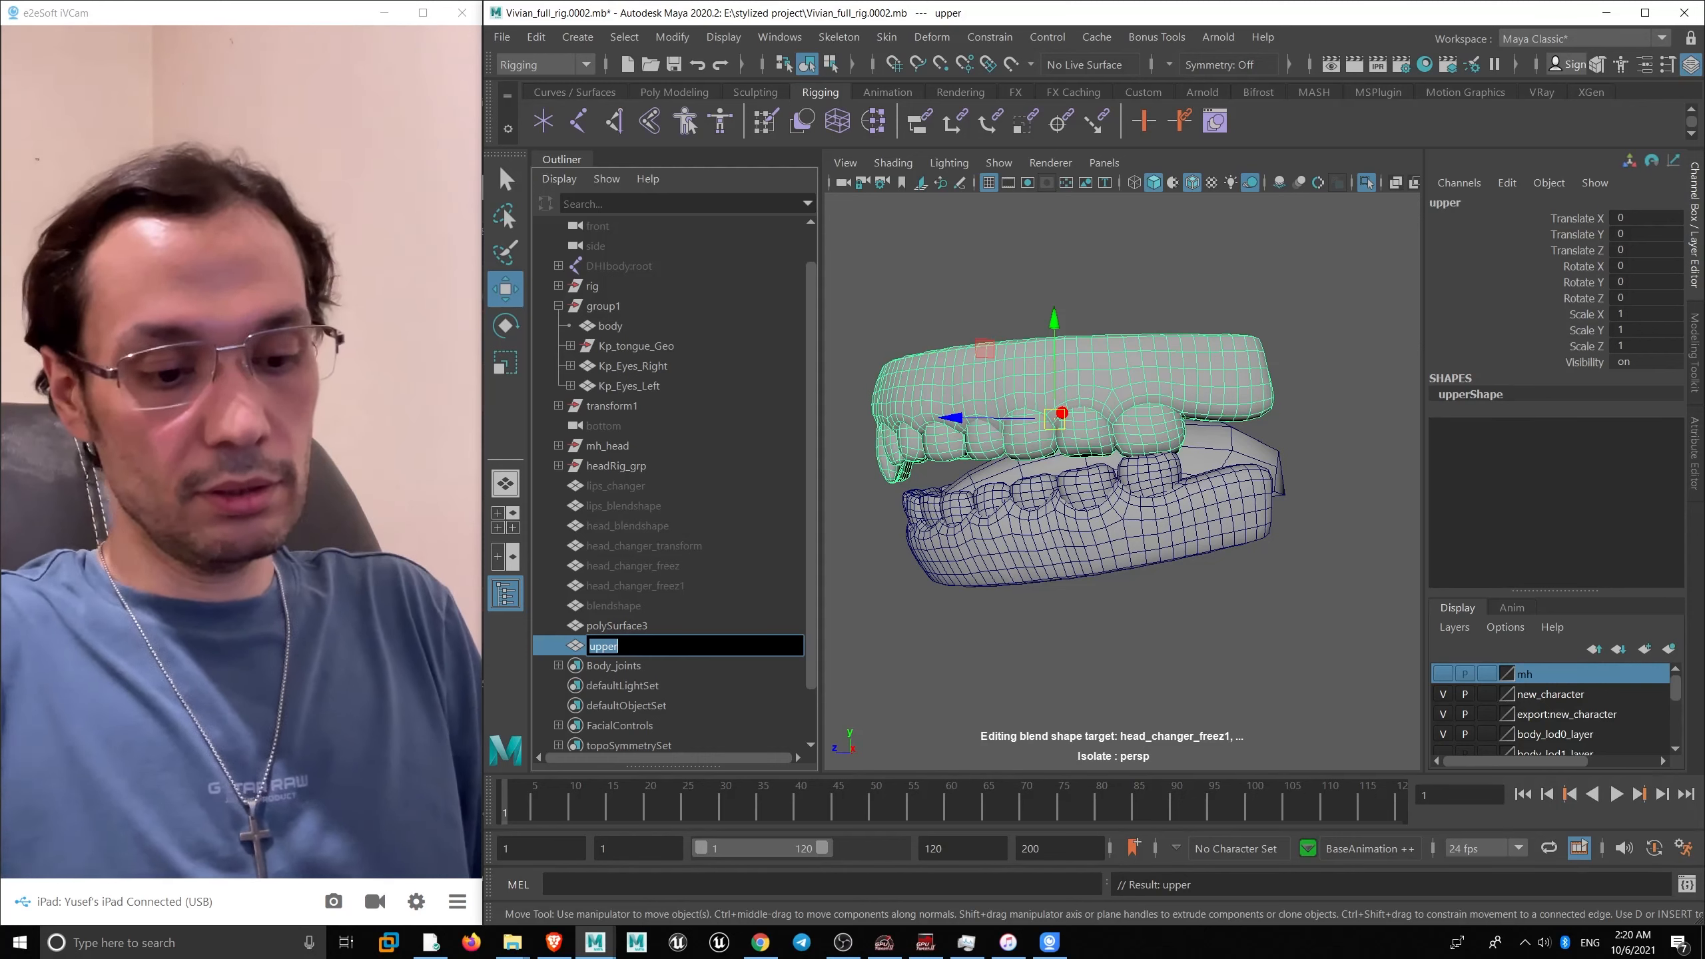
type("upper_te")
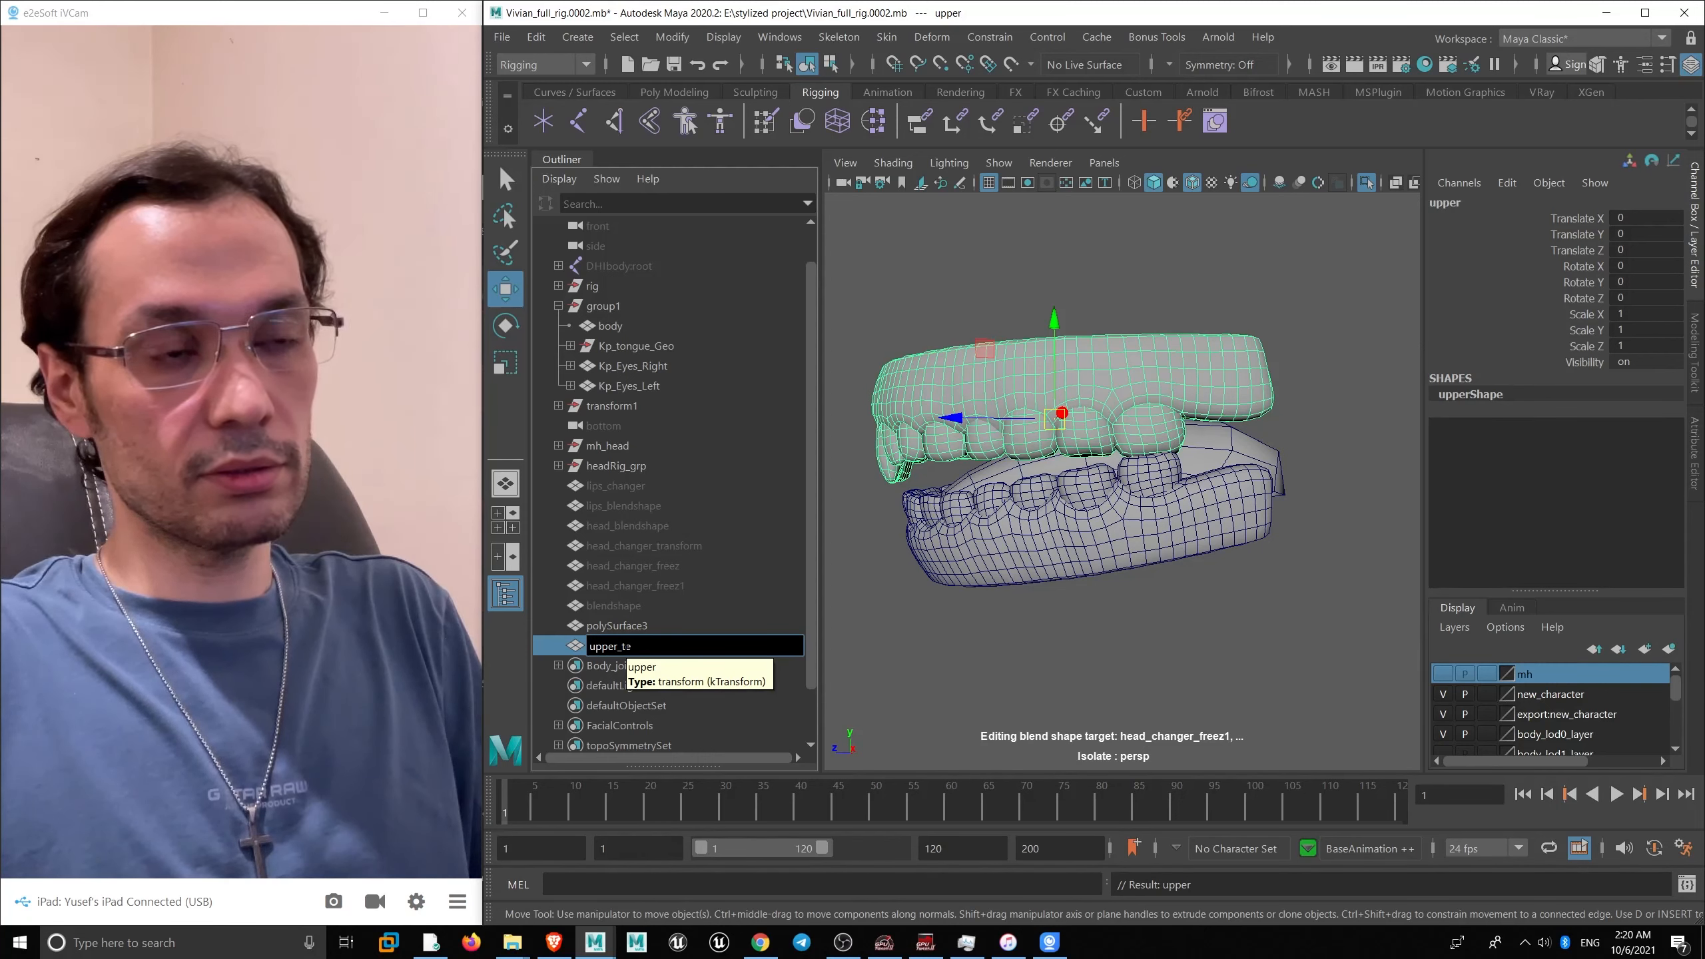
type("eth")
key("Return")
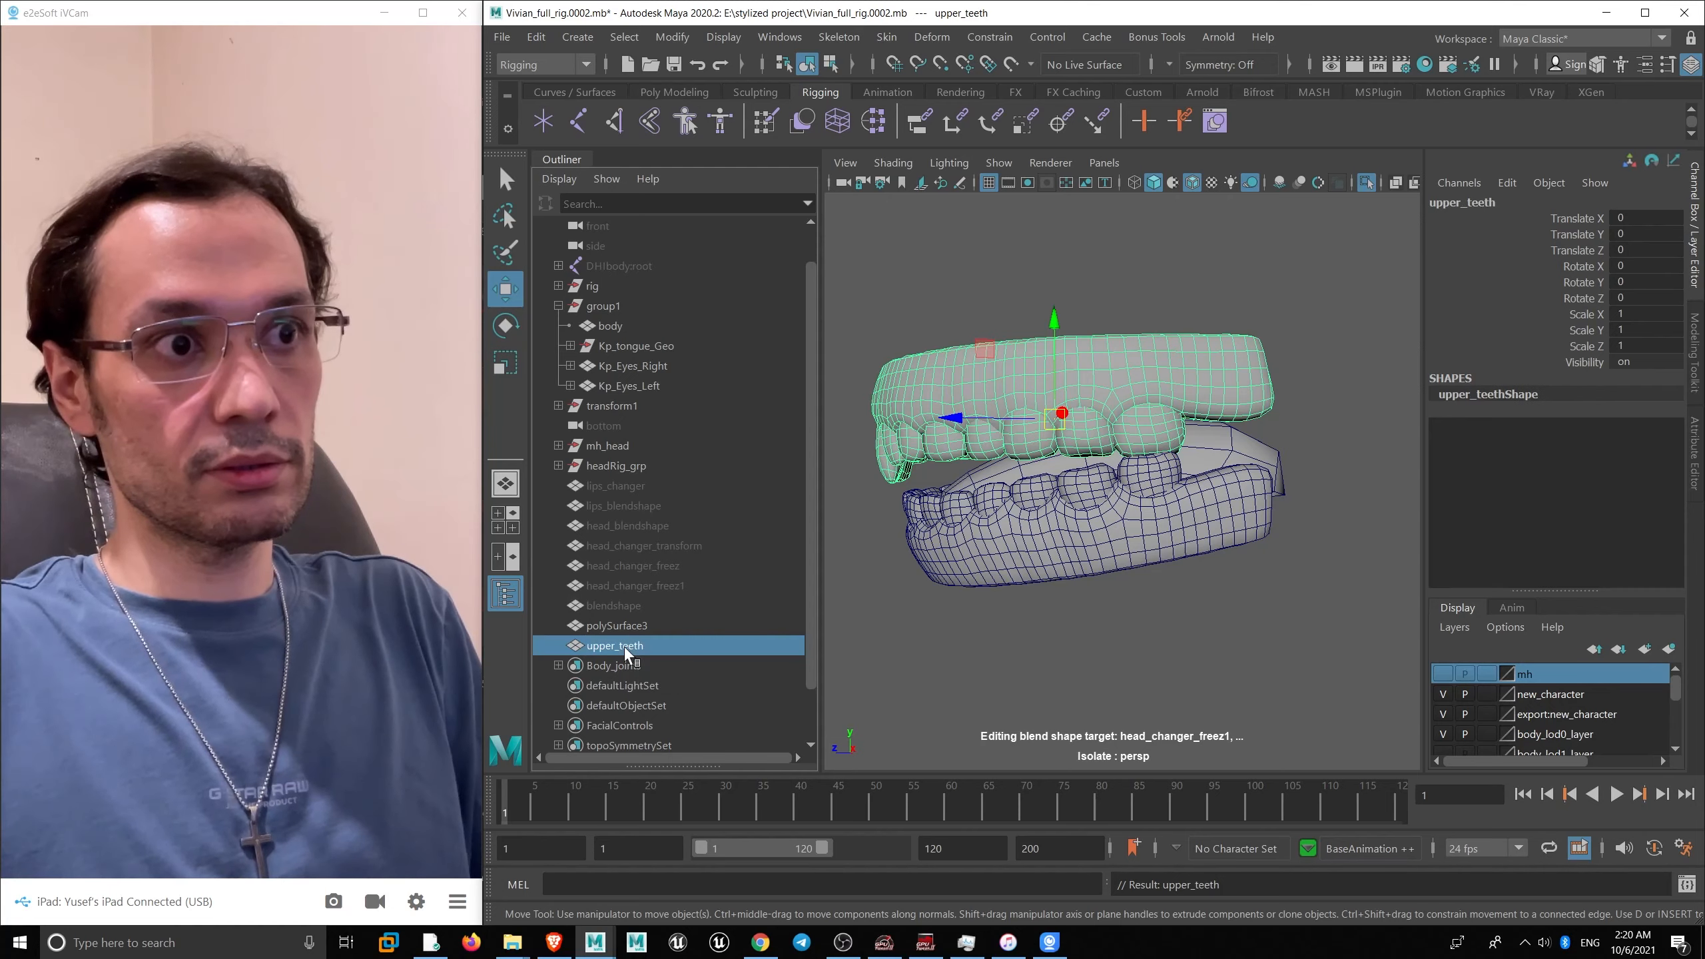
- Rename the combined lower teeth mesh polySurface3 as lower_teeth
left_click(621, 625)
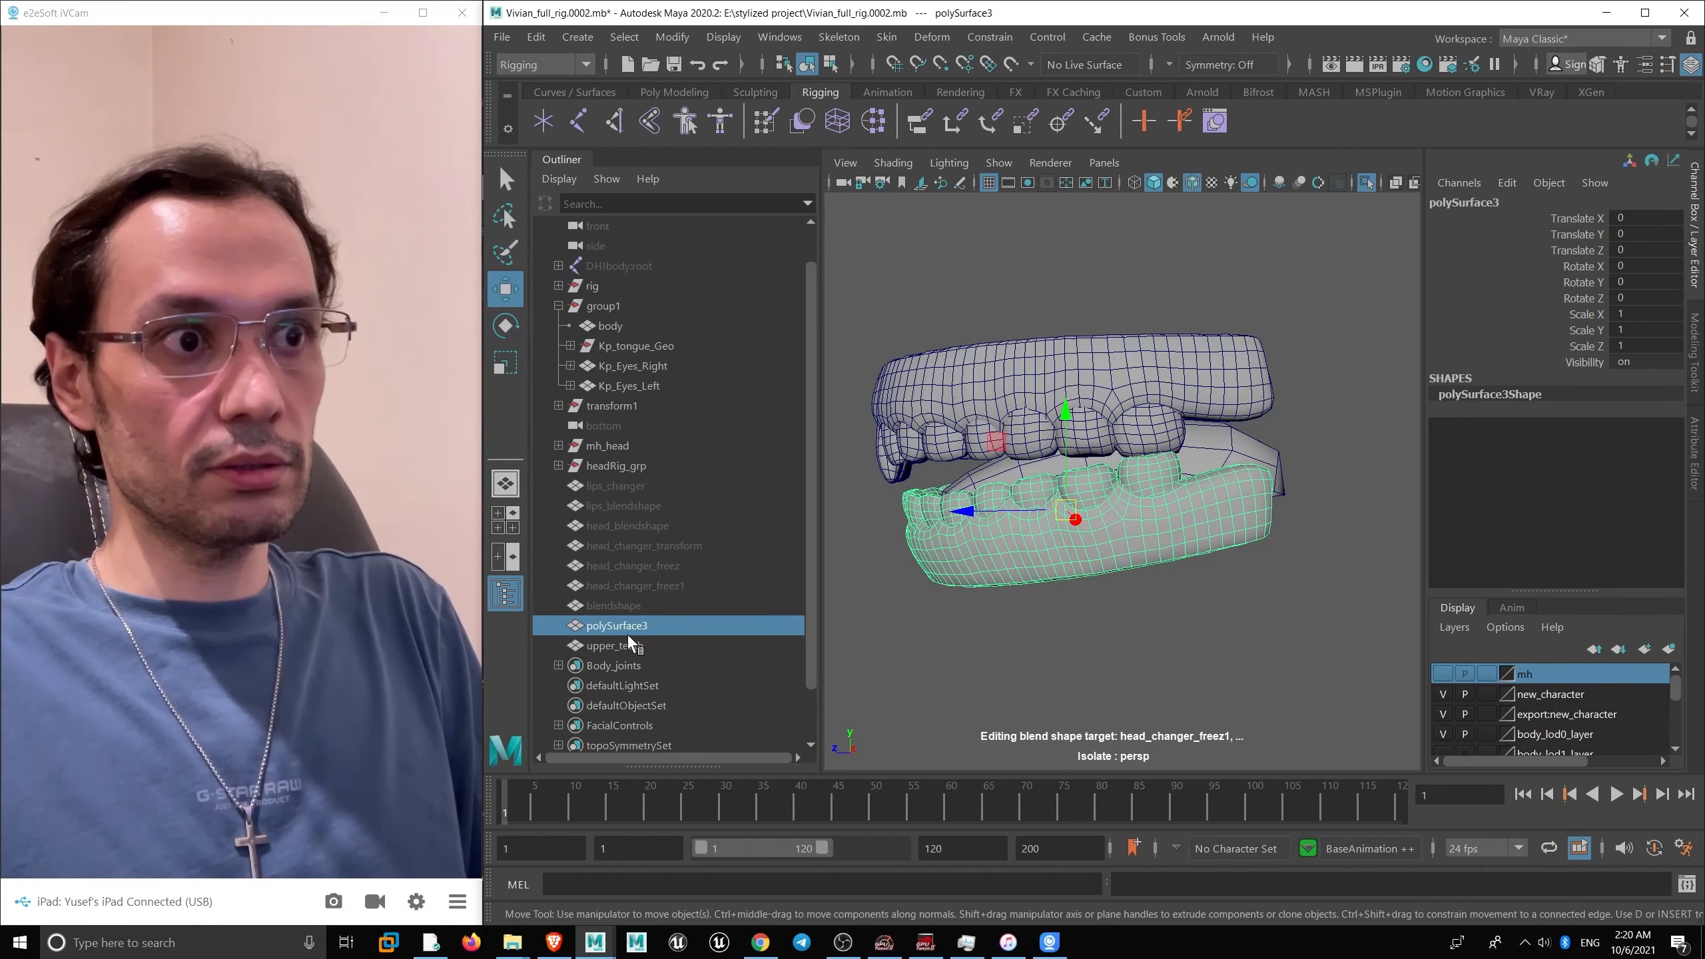
double_click(628, 645)
double_click(632, 626)
key("BackSpace")
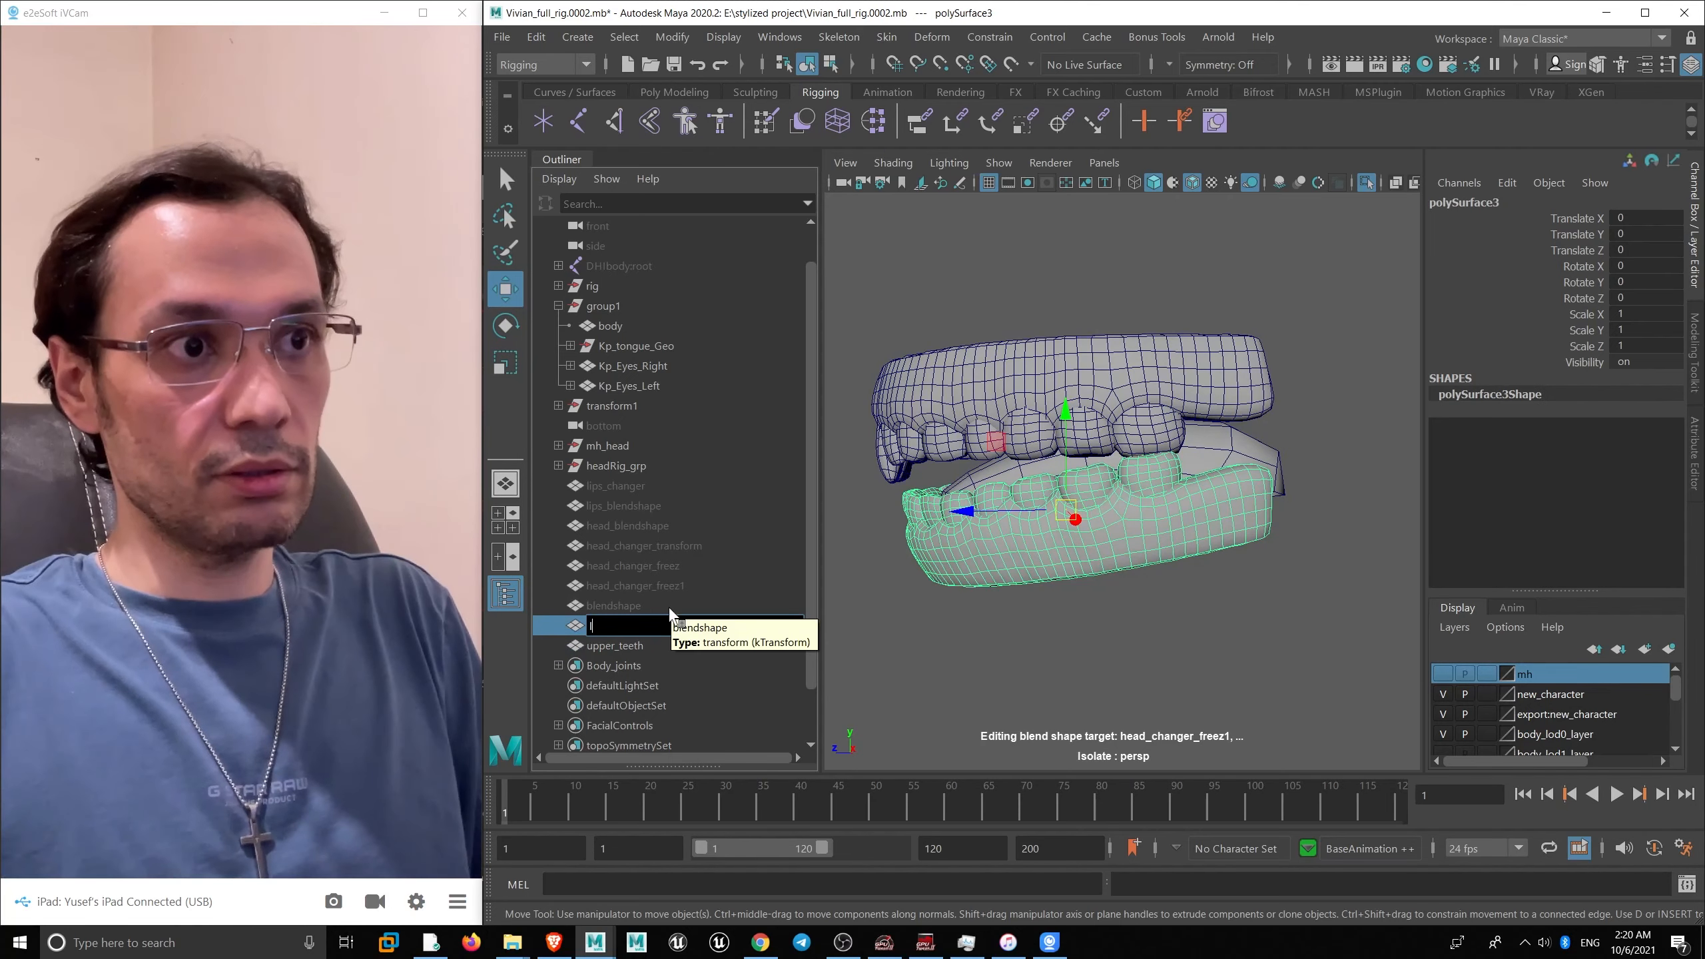
type("lower_teeth")
key("Return")
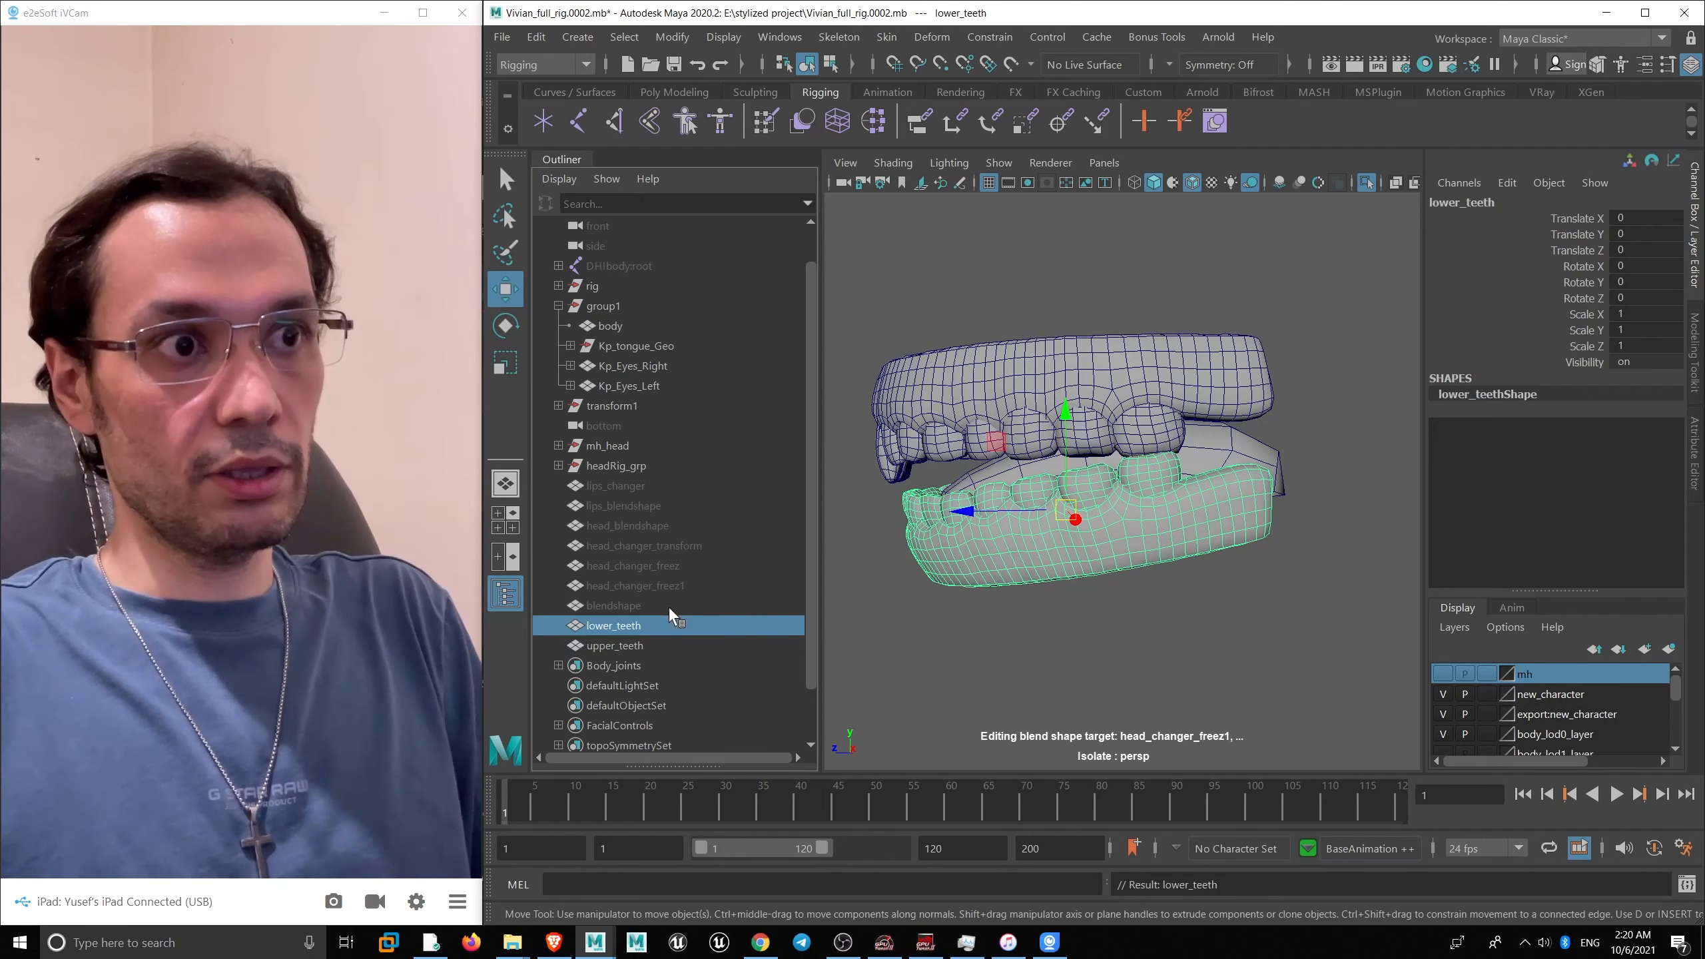
- Rename the remaining tongue piece inside Kp_tongue_Geo as tongue
left_click(1236, 454)
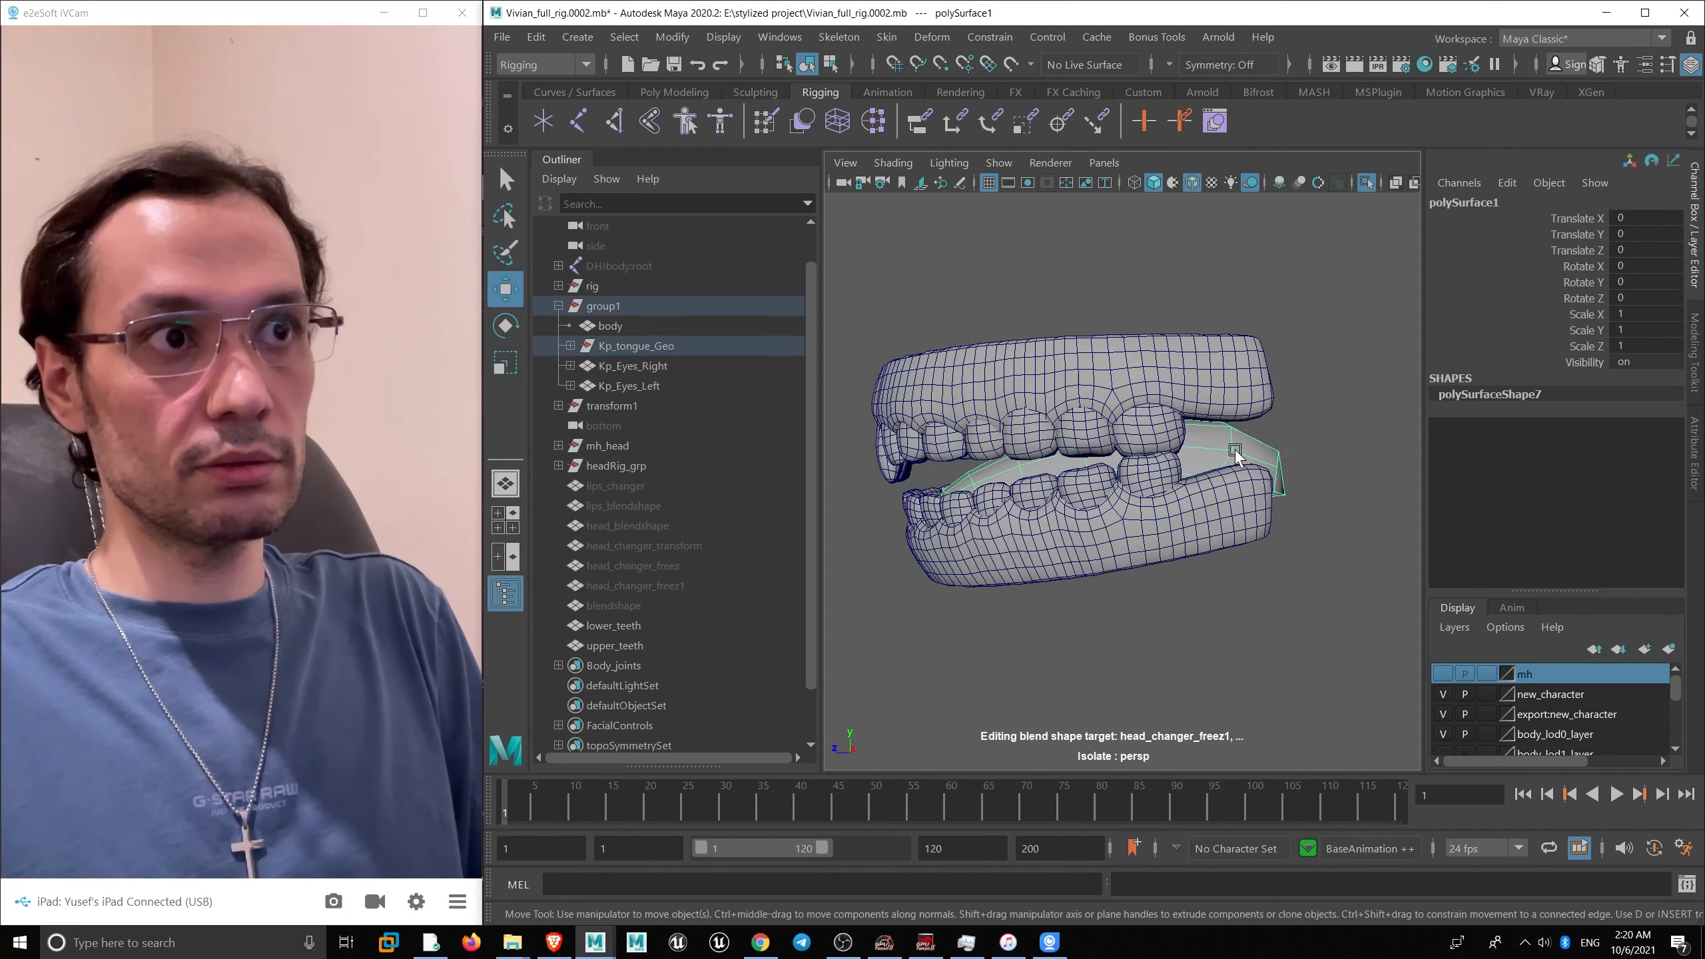
double_click(643, 366)
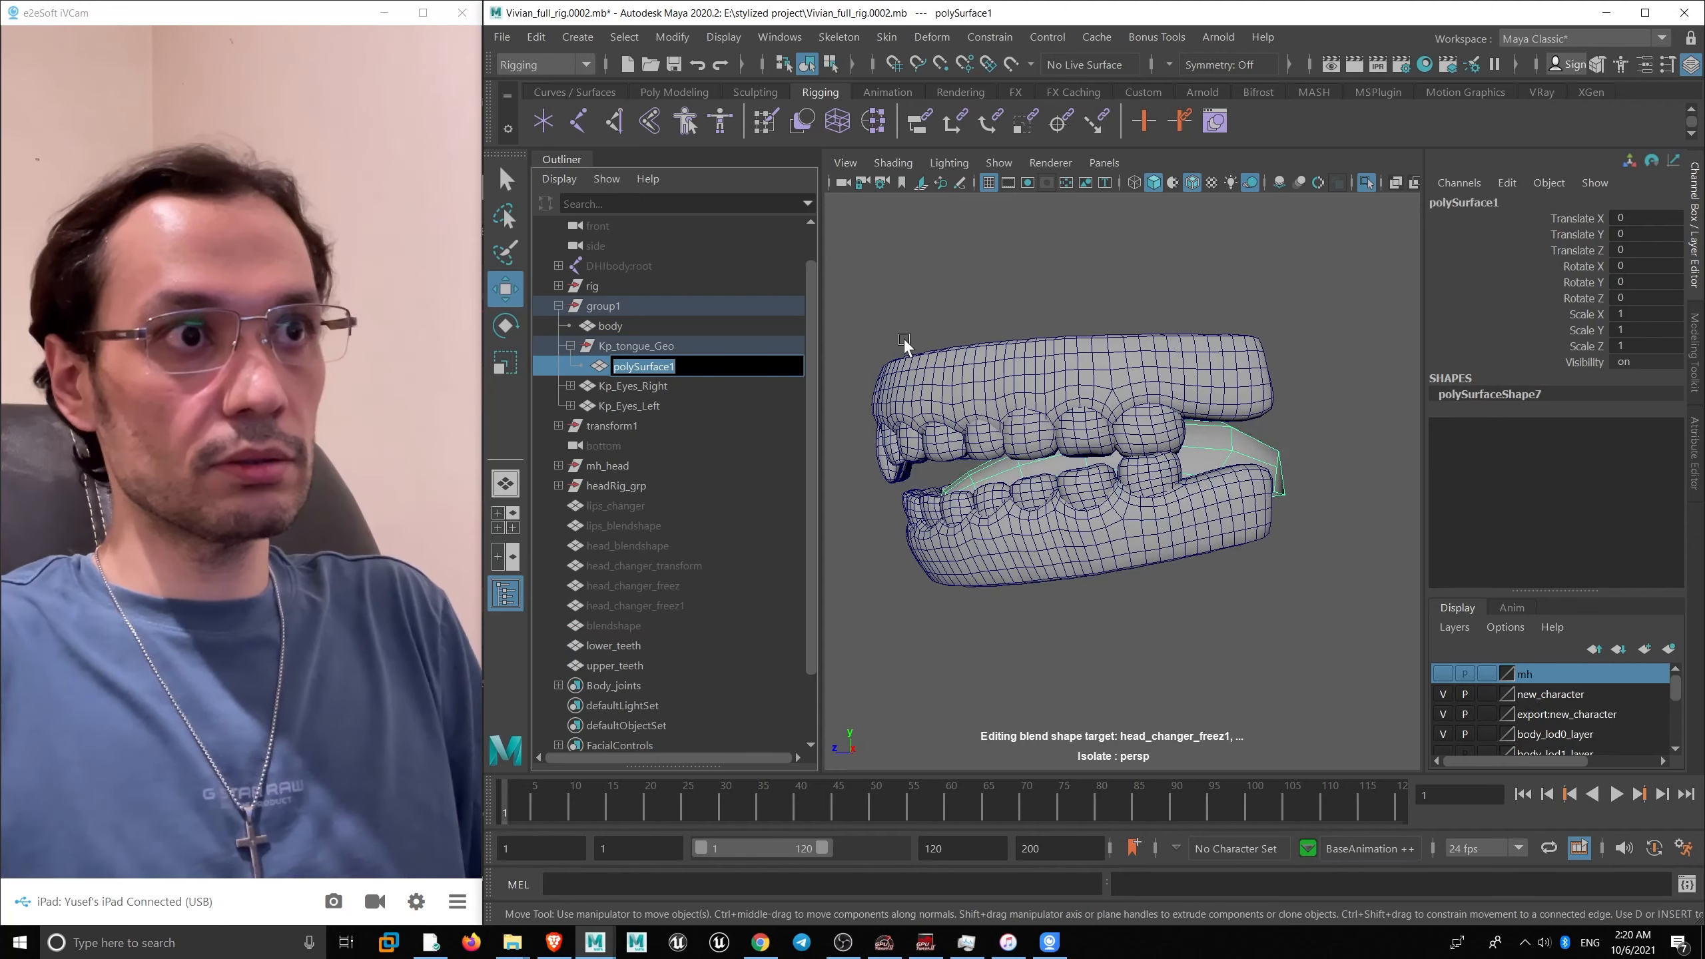
type("tong")
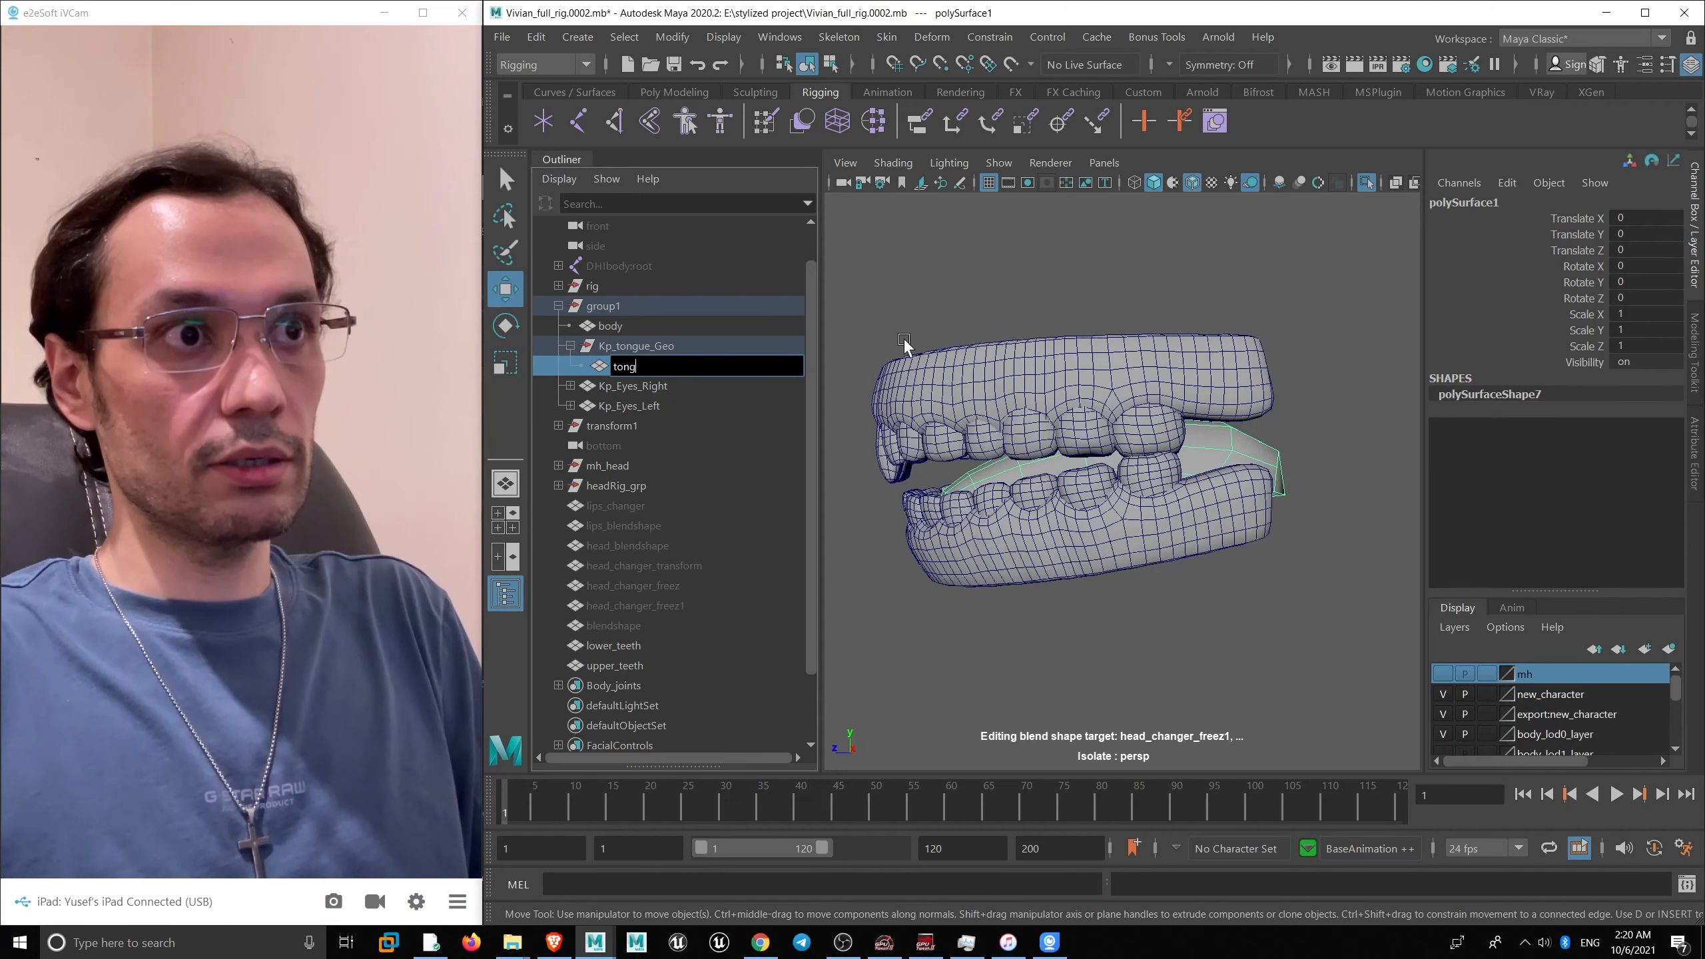
type("eue")
key("Return")
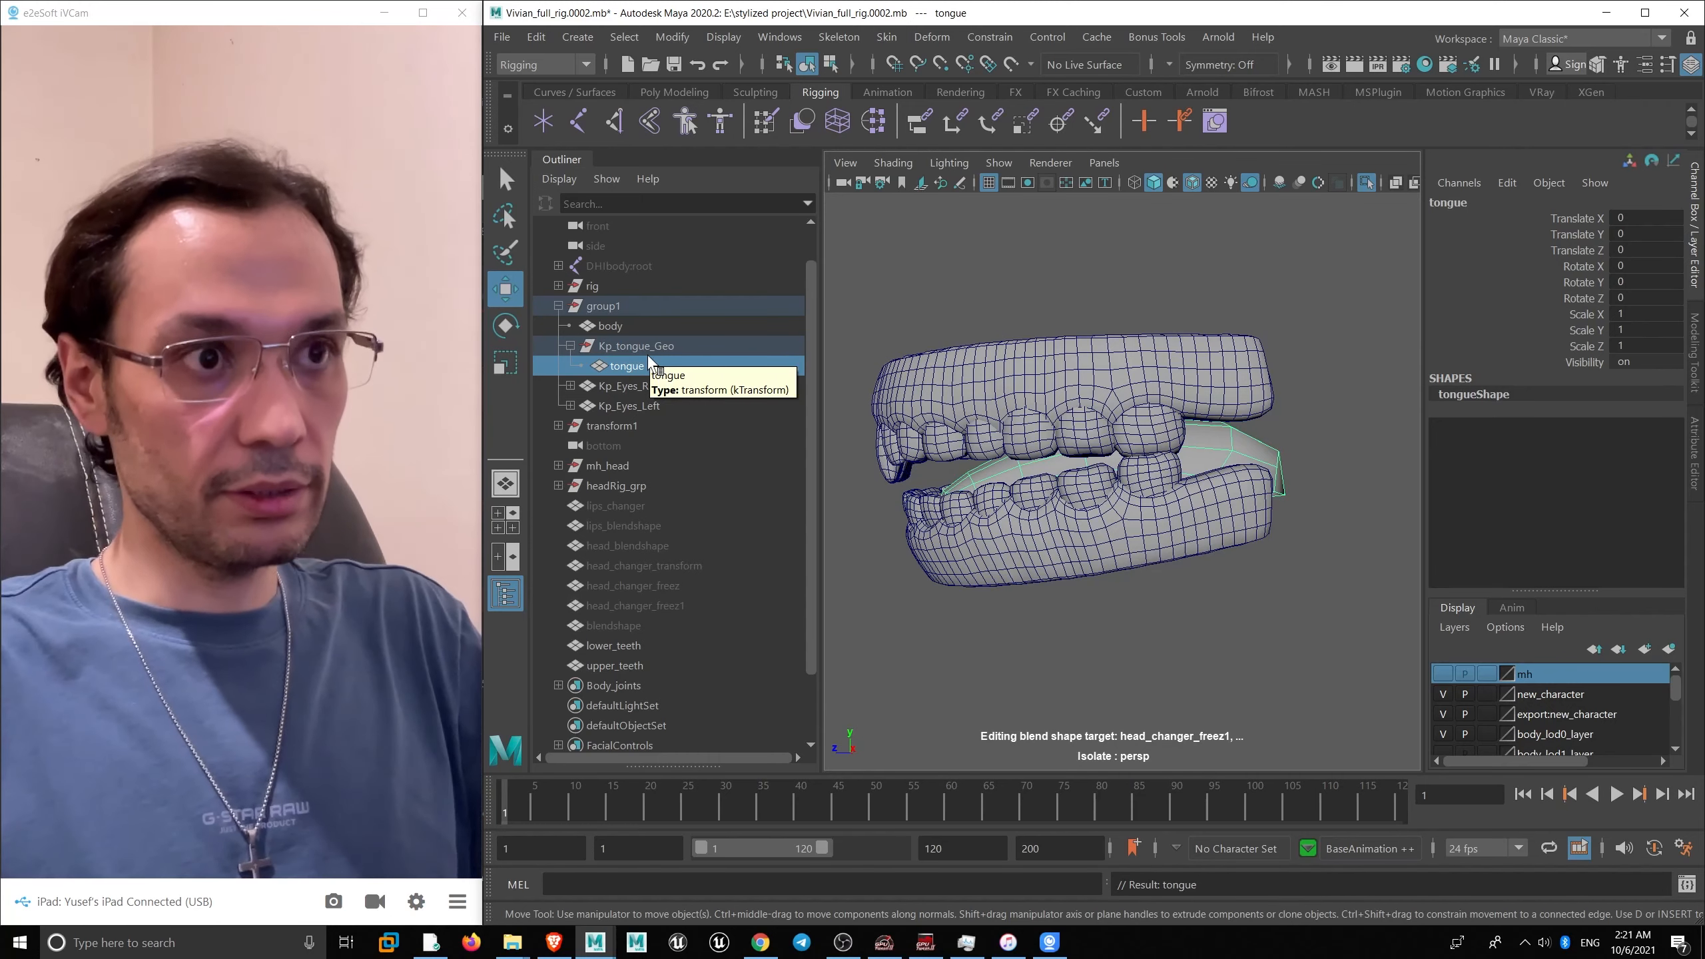
- Unparent the tongue mesh and group it with lower_teeth and upper_teeth in a group named teeth
key("shift+p")
left_click(623, 645, "shift")
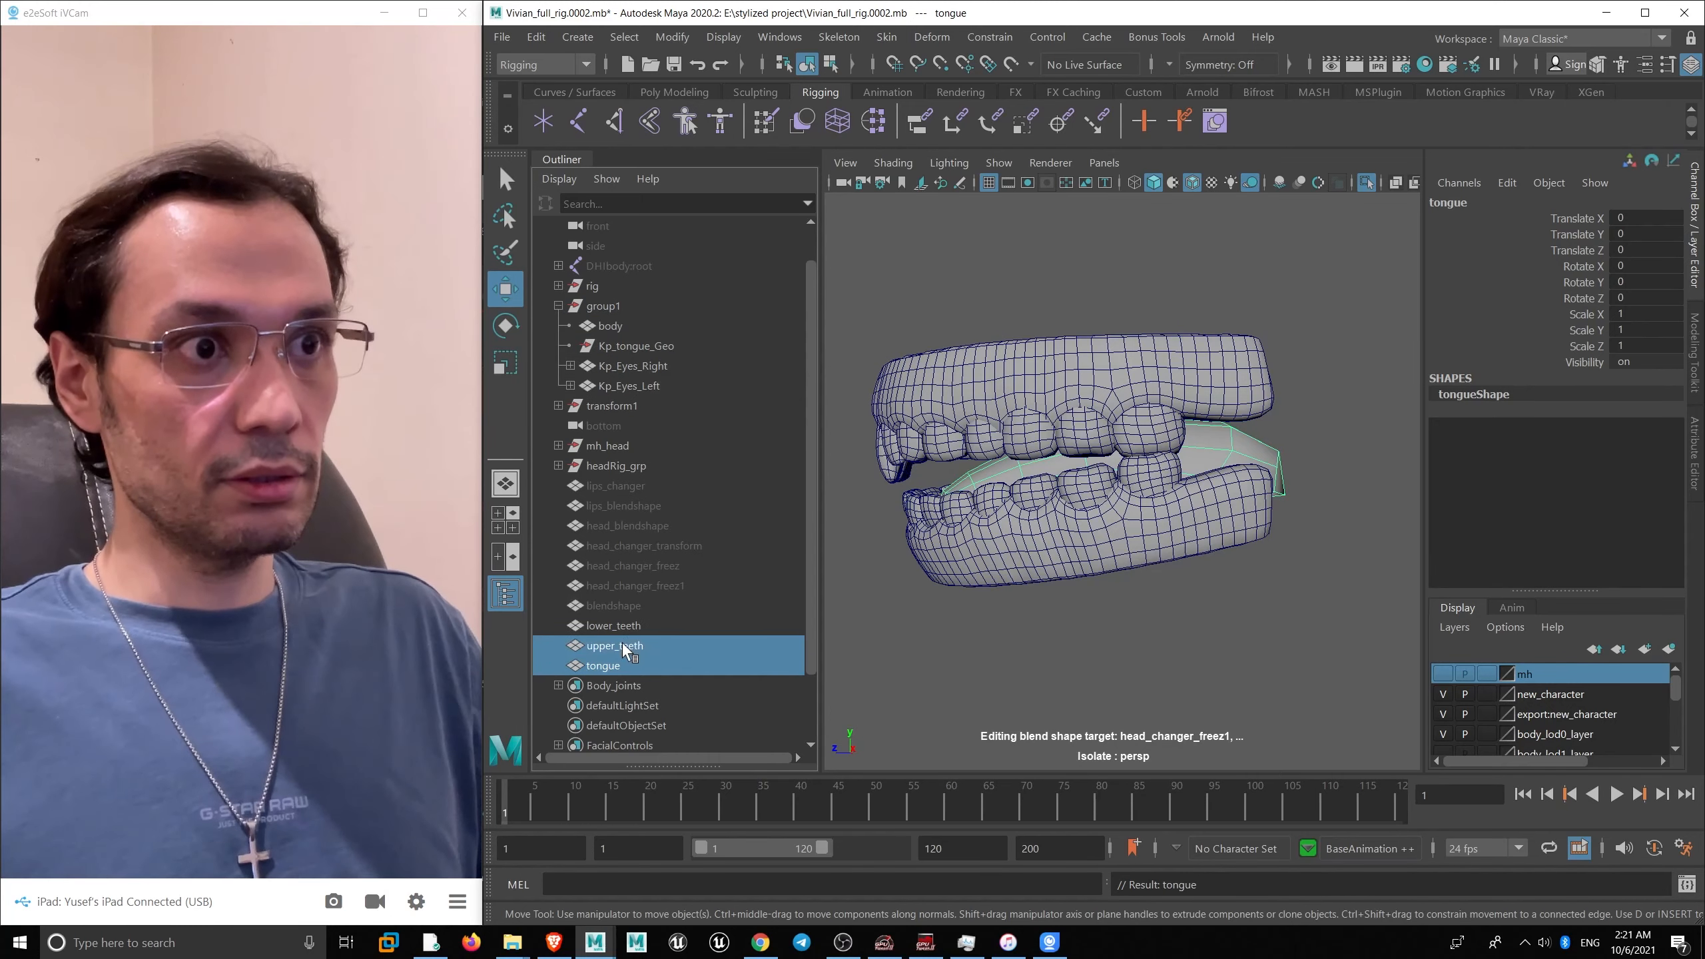
left_click(626, 630, "shift")
key("ctrl+g")
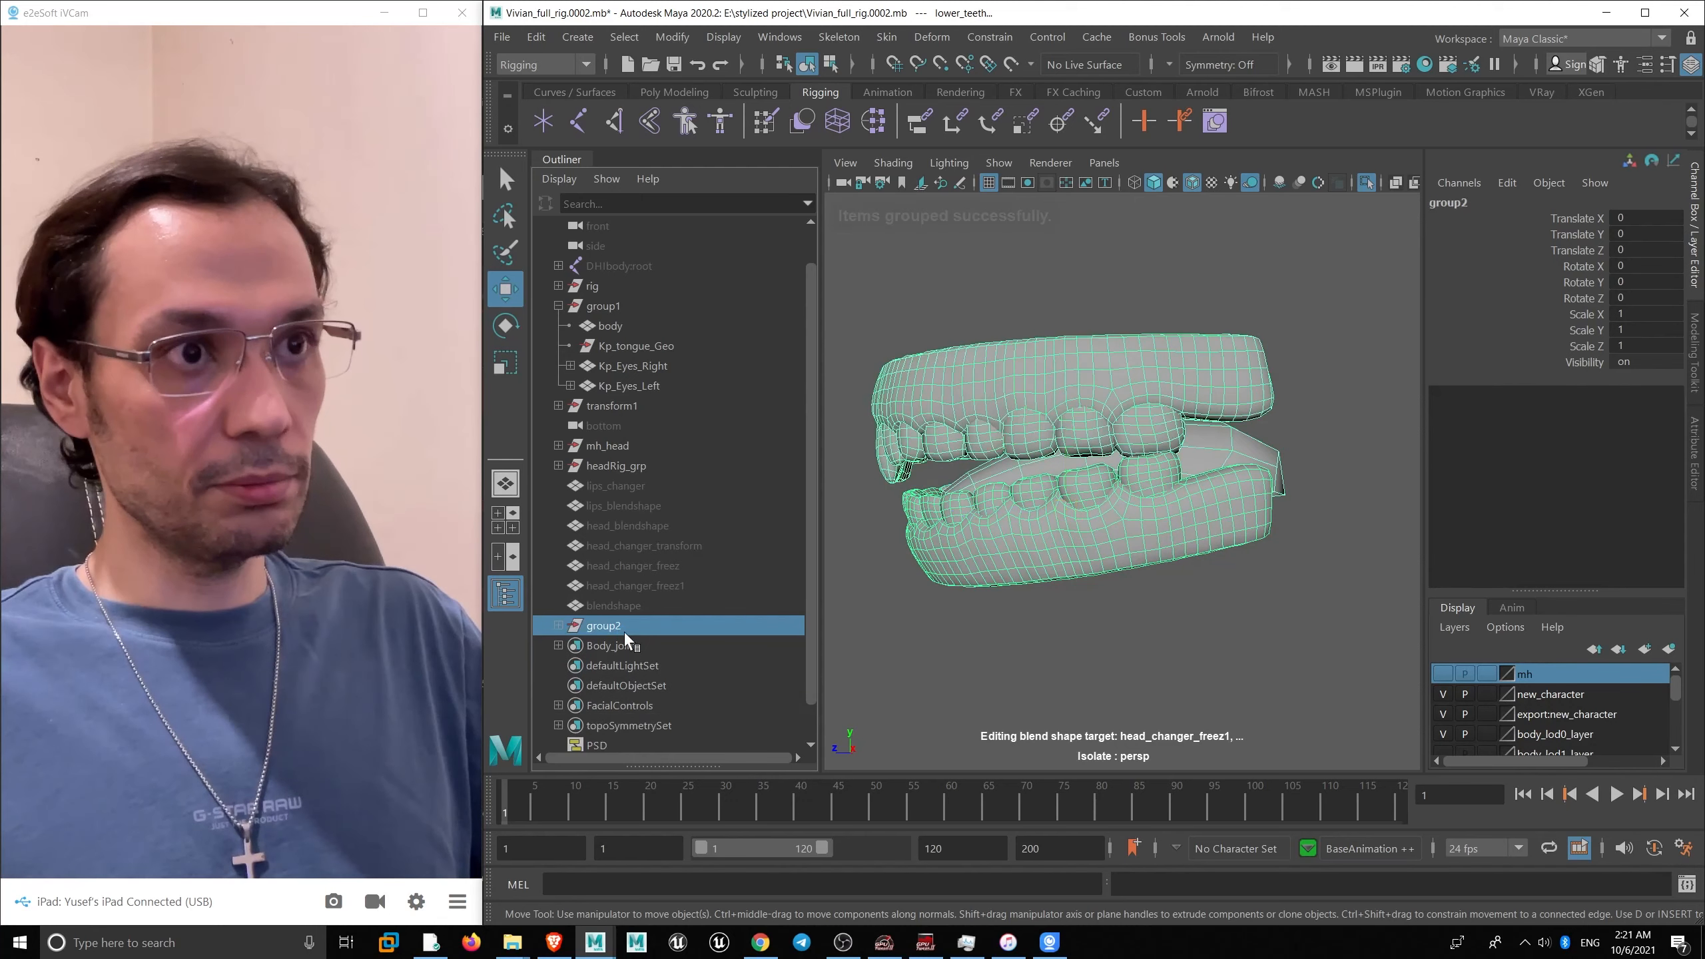
double_click(623, 626)
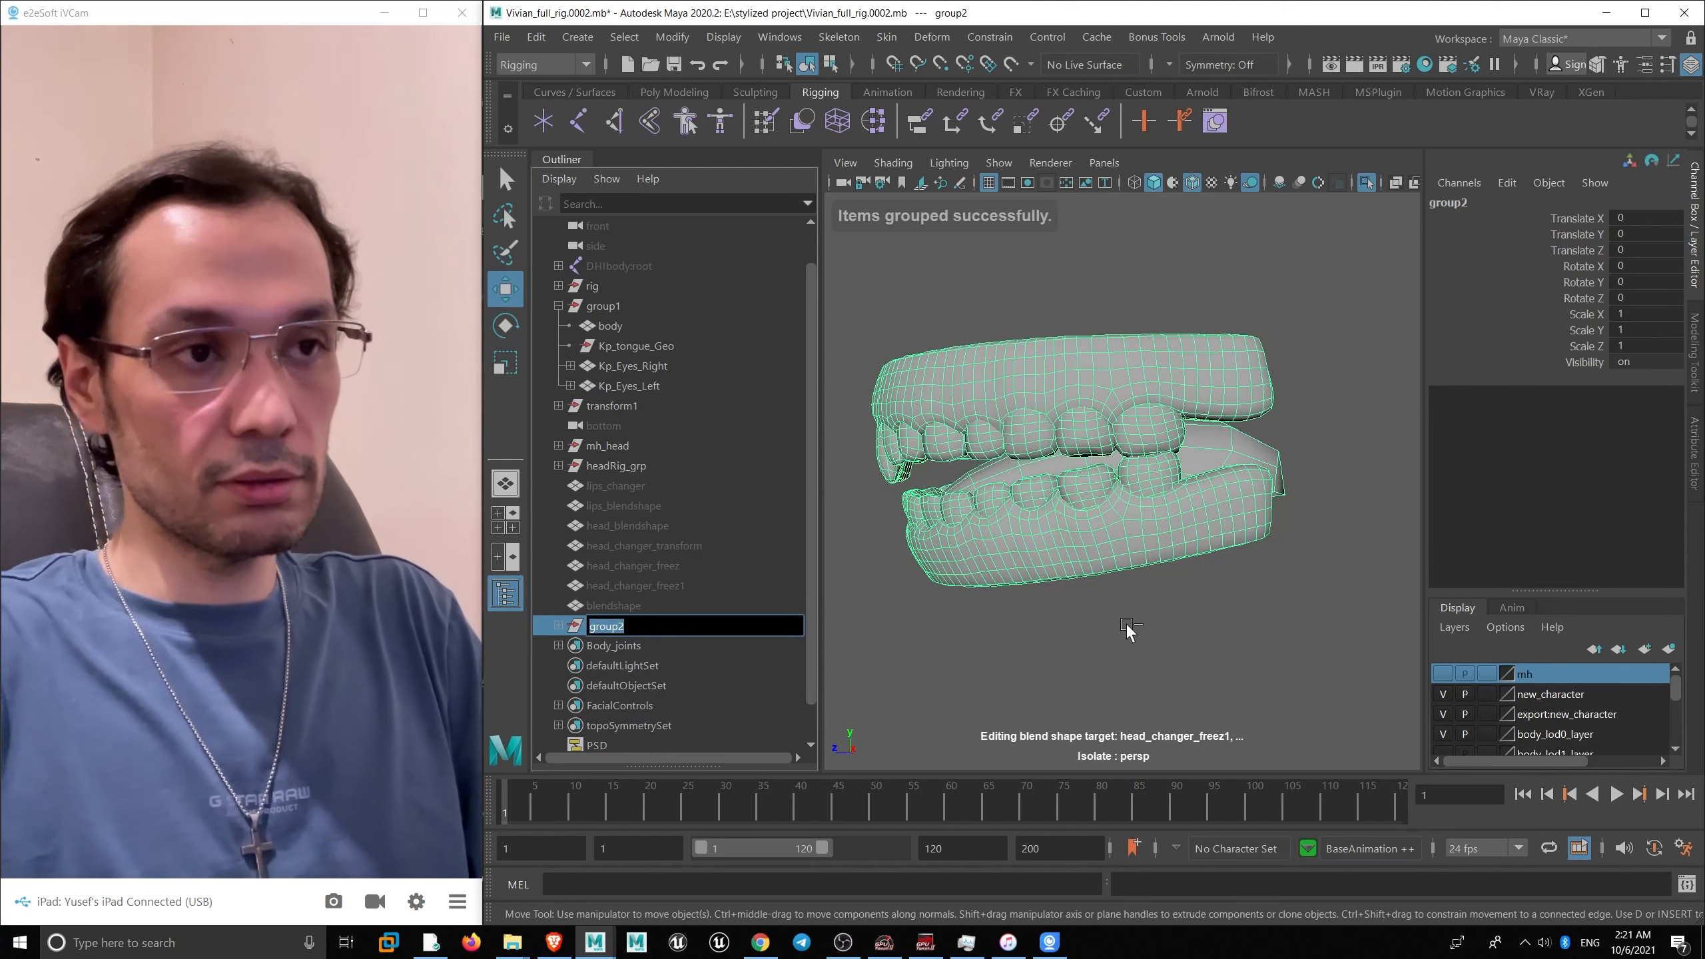
key("Return")
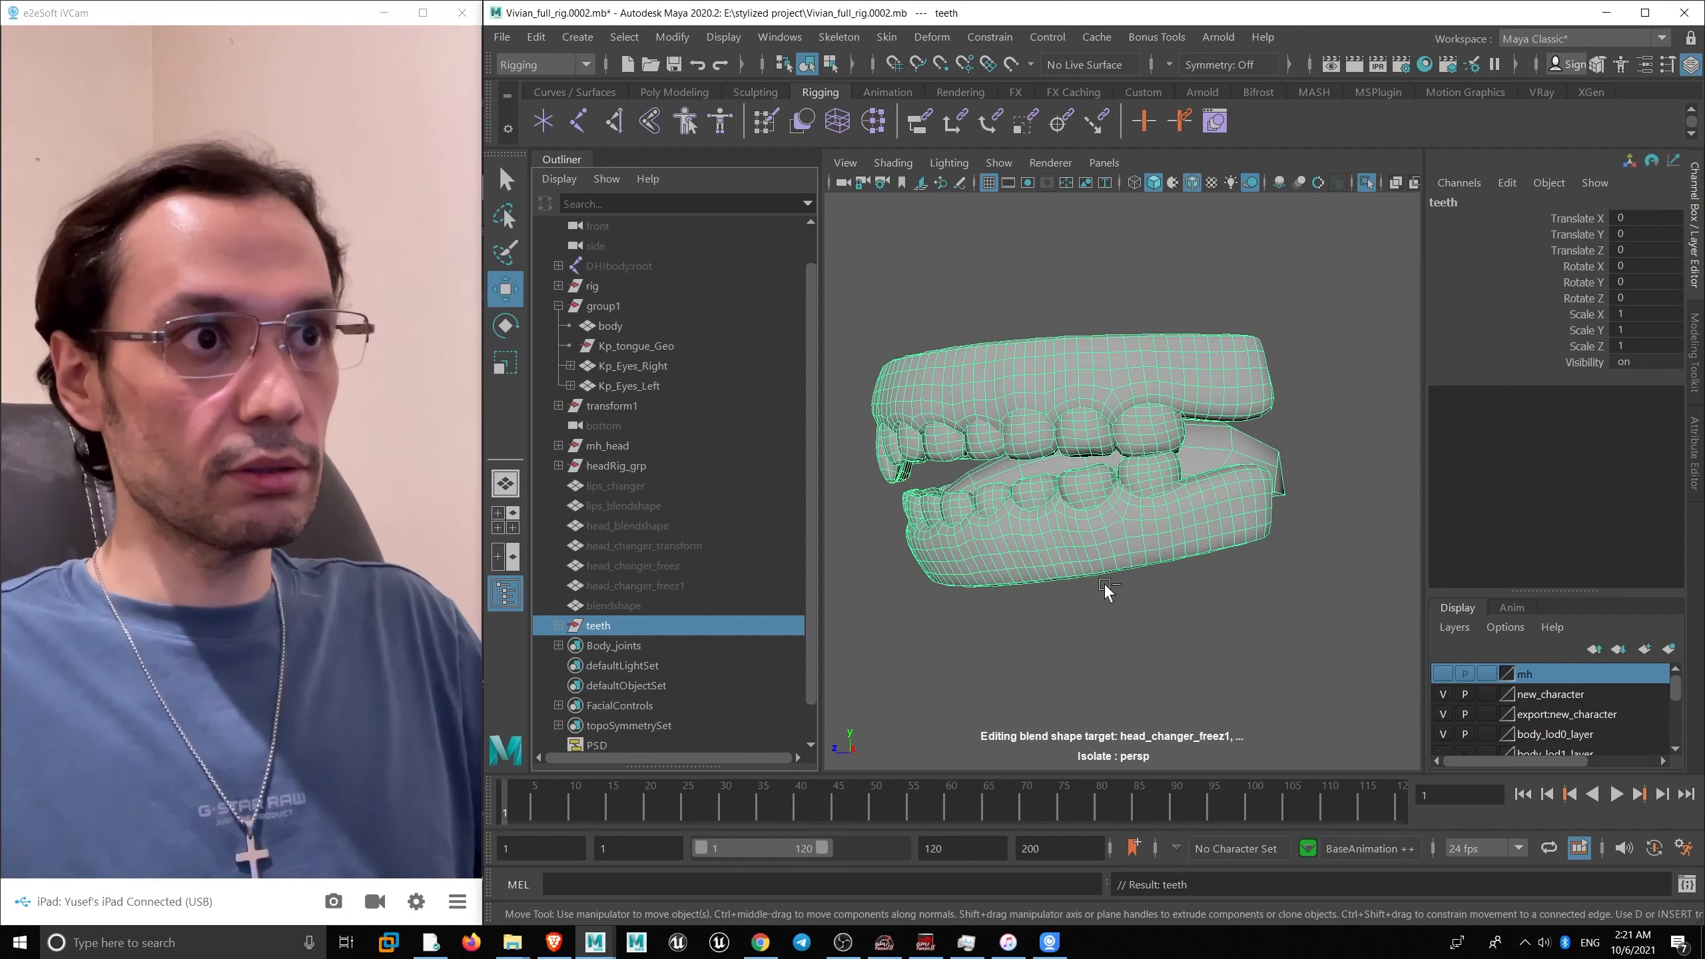
- Move the teeth group into group1 and delete the empty Kp_tongue_Geo group
left_click_drag(602, 634, 602, 344)
left_click(640, 370)
key("Delete")
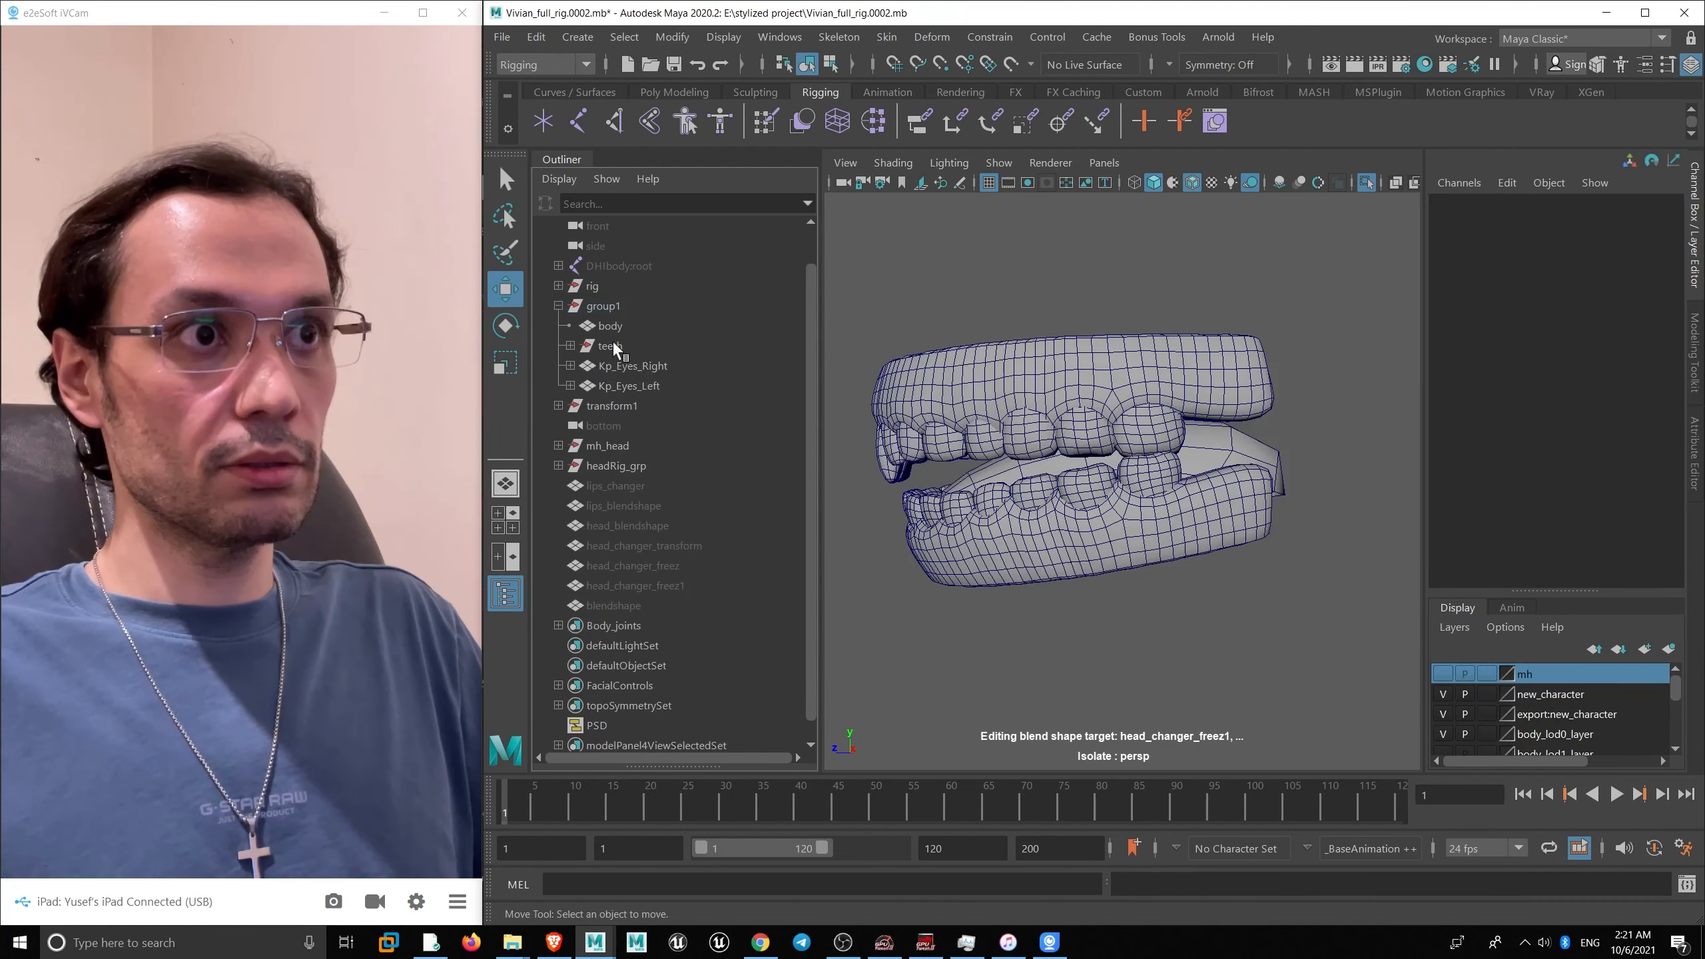
- Select upper_teeth, frame it in the orthographic side view, and turn off viewport isolation to show the whole head
left_click(971, 415)
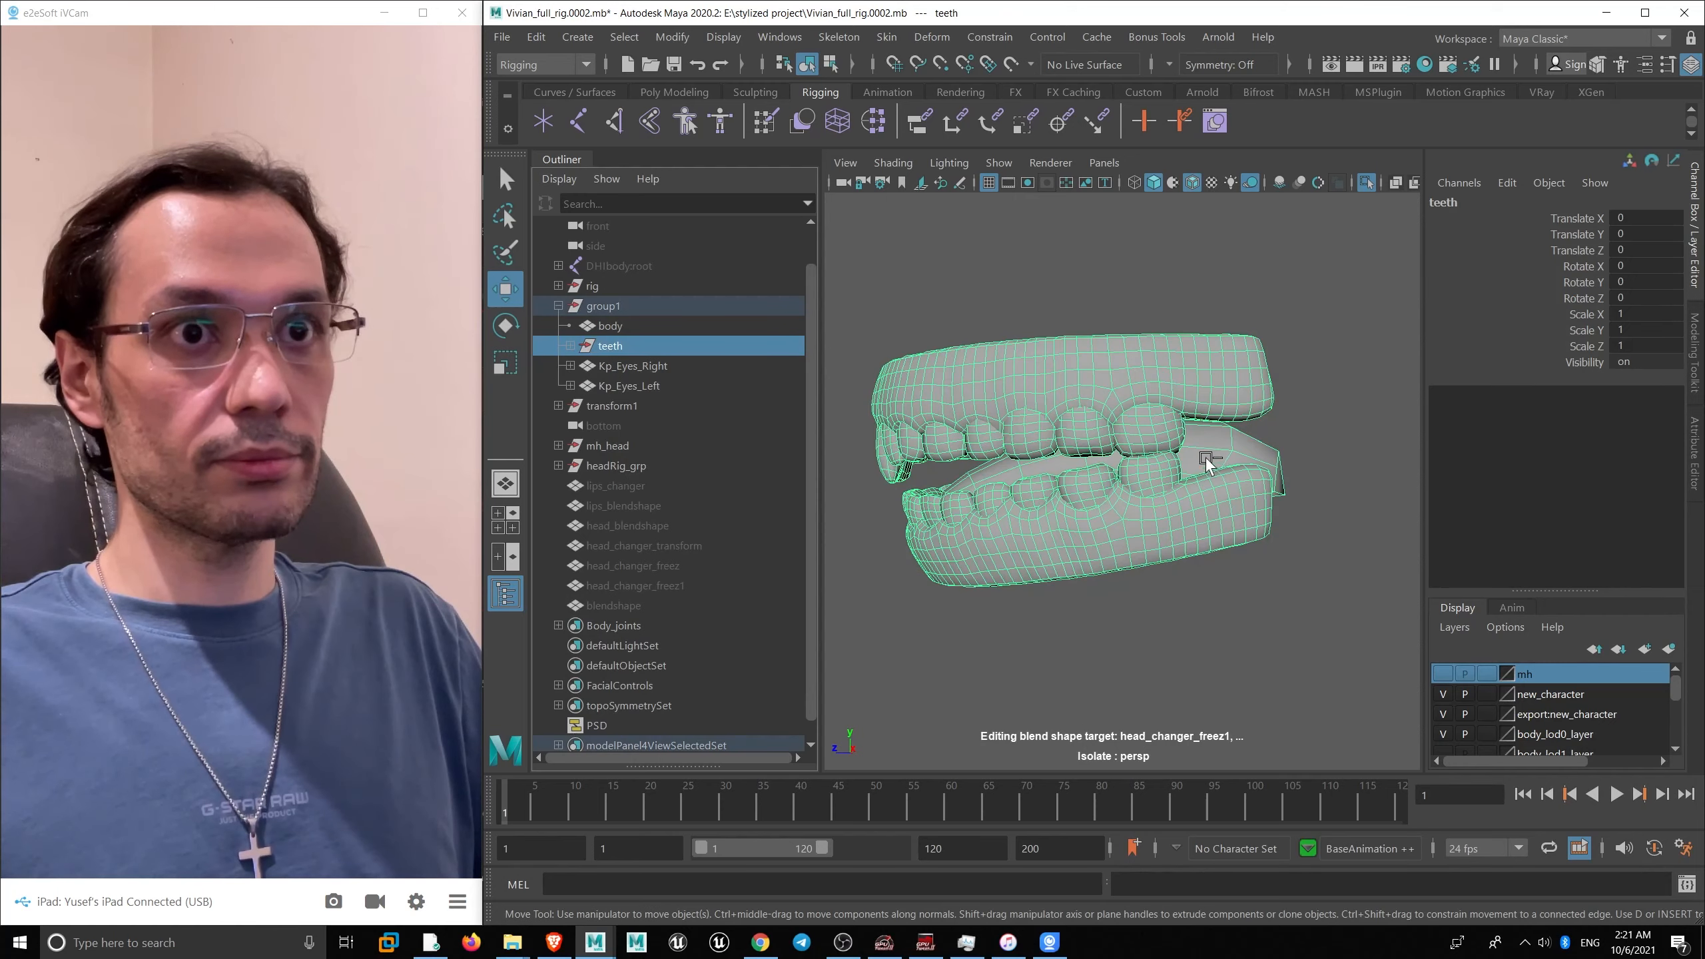
scroll(1205, 461, "down", 2)
left_click(1151, 407)
left_click_drag(1052, 478, 1088, 454, "alt")
scroll(1185, 449, "down", 3)
mouse_move(1195, 393)
left_mouse_down("alt")
mouse_move(1115, 375)
mouse_move(1173, 373)
left_mouse_up("alt")
key("space")
key("f")
mouse_move(1155, 416)
right_mouse_down("alt")
mouse_move(1028, 418)
mouse_move(1080, 478)
mouse_move(1124, 428)
right_mouse_up("alt")
middle_click_drag(1125, 429, 1090, 340, "alt")
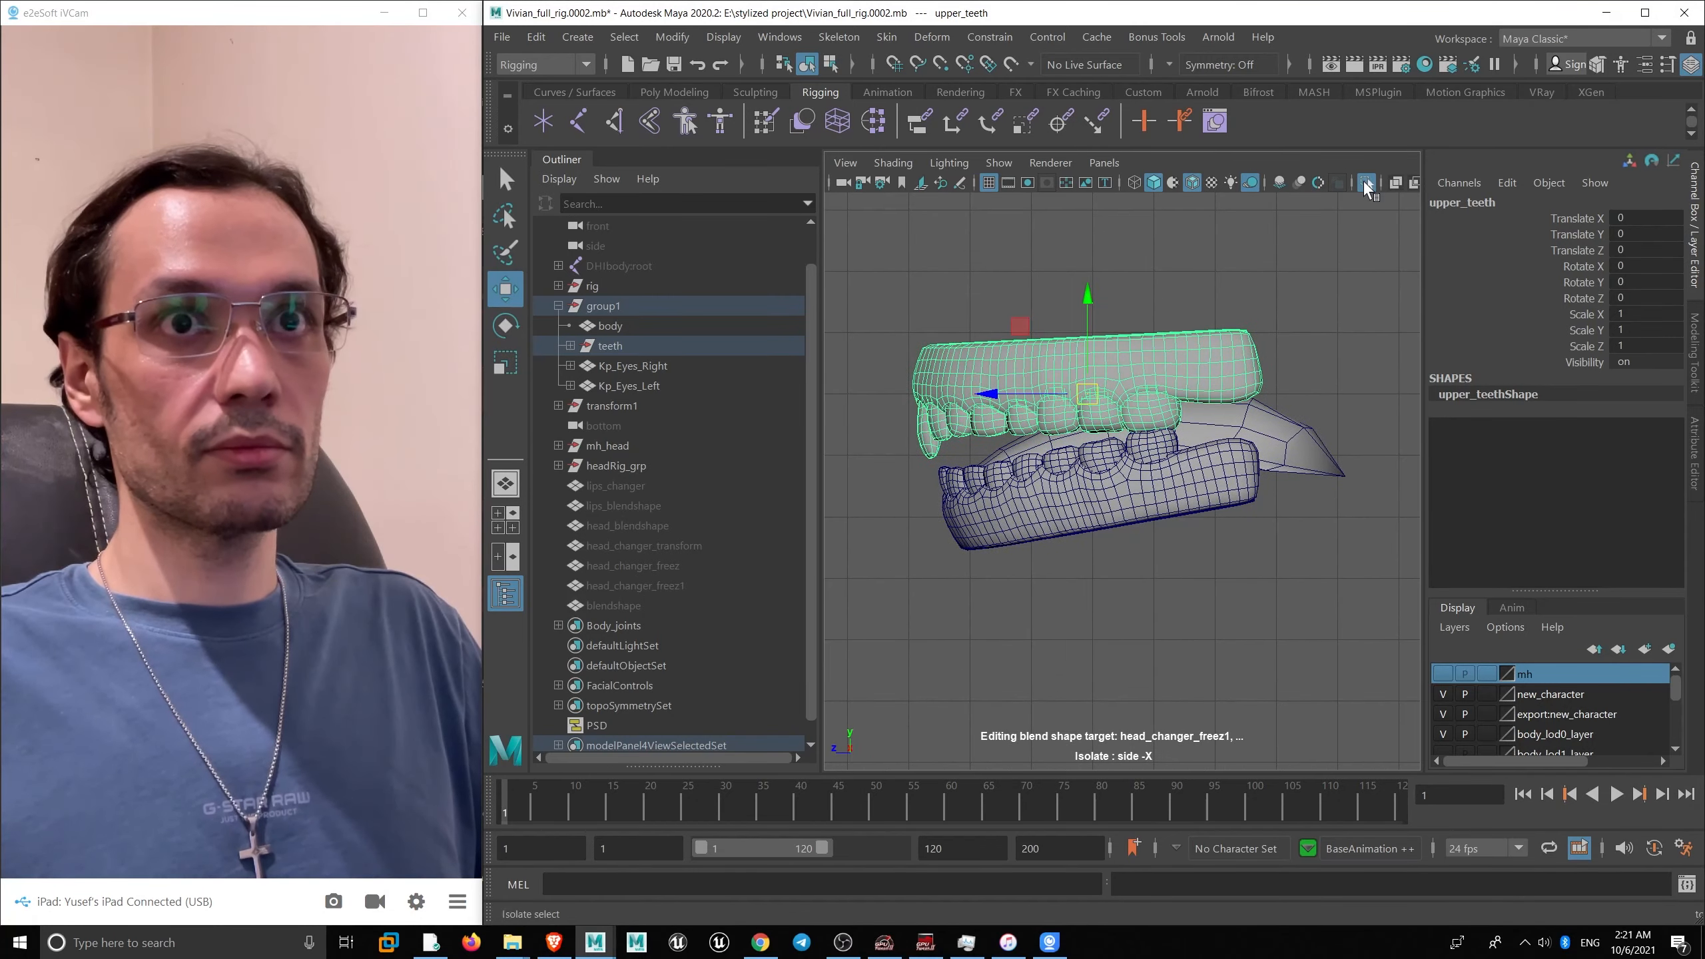
left_click(1366, 184)
- Place a single joint at the jaw hinge below the ear in the side view, at about Y 129.9 and Z 1.2
right_click_drag(1221, 383, 1099, 435, "alt")
middle_click_drag(1099, 435, 1109, 420, "alt")
right_click_drag(1109, 421, 976, 335, "alt")
middle_click_drag(976, 334, 966, 362, "alt")
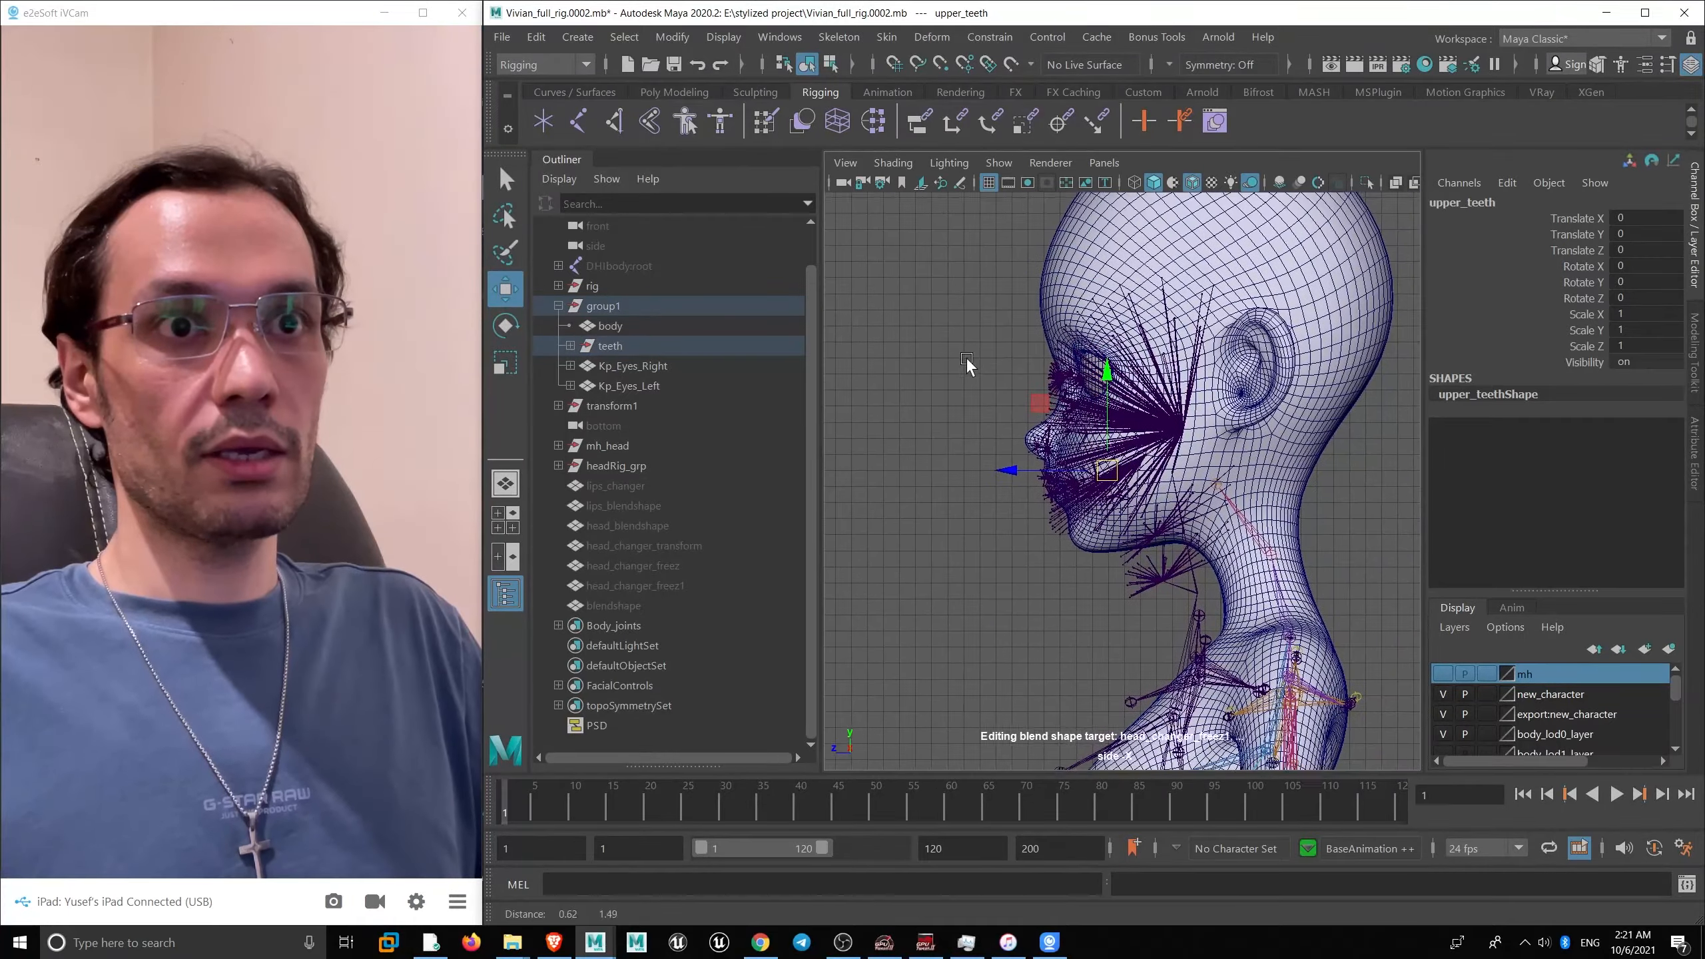
right_click_drag(966, 363, 1130, 499, "alt")
middle_click_drag(1089, 458, 1039, 470, "alt")
right_click_drag(1038, 471, 1052, 492, "alt")
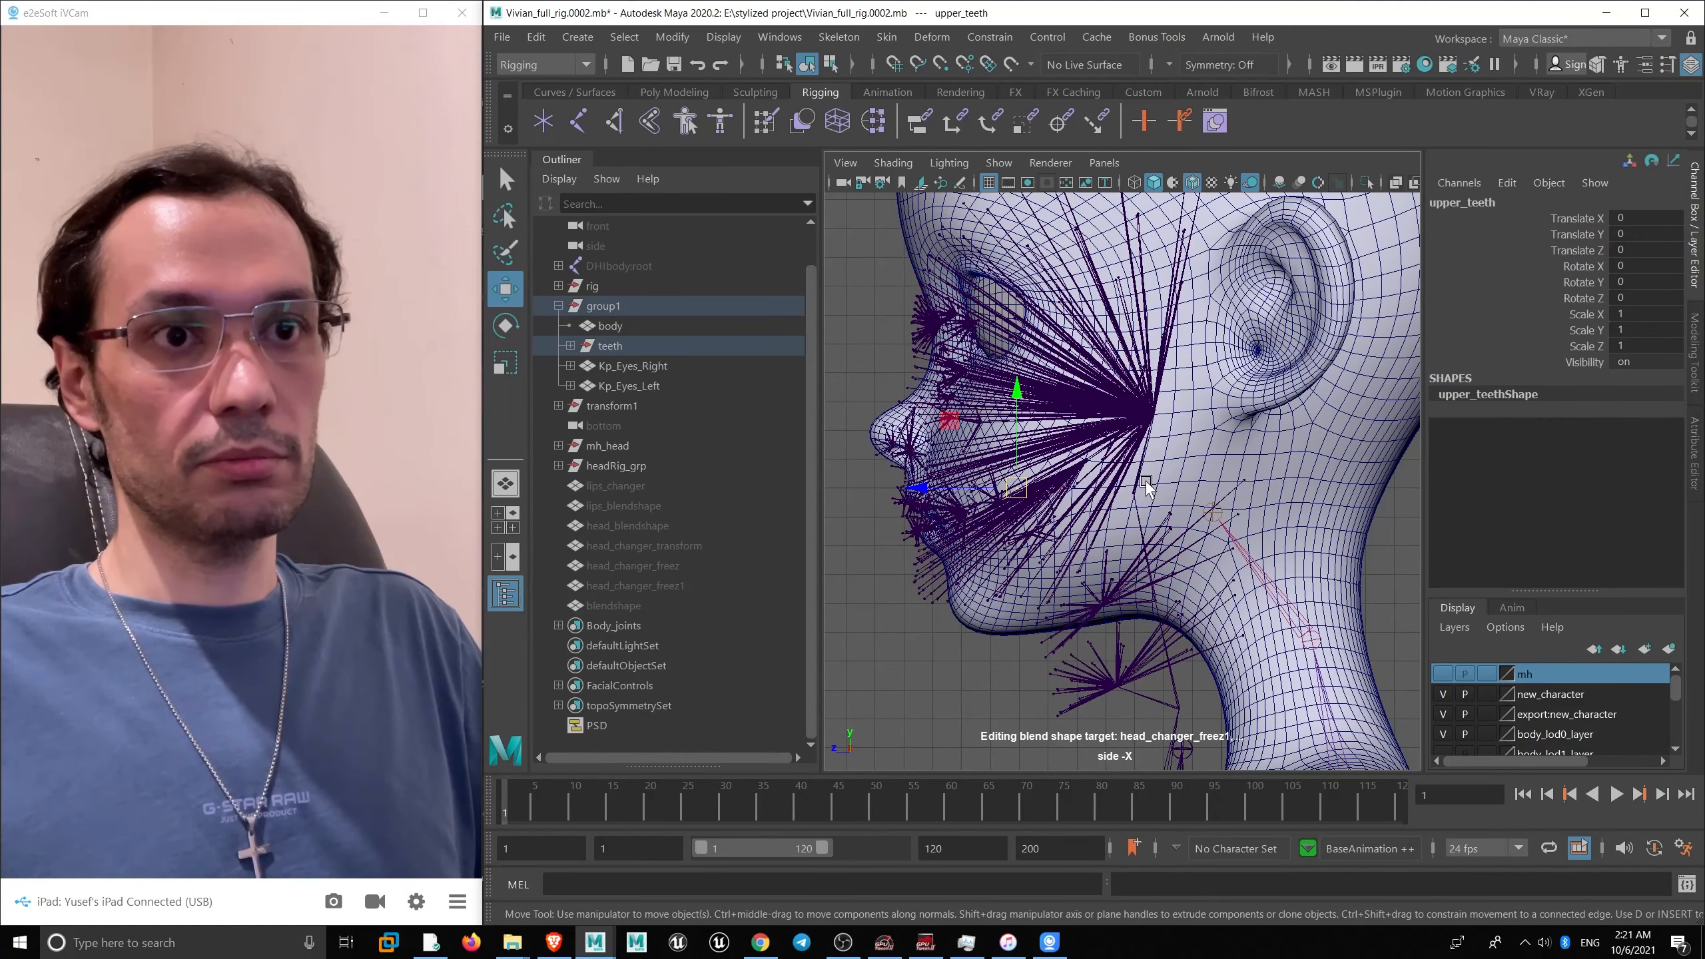
middle_click_drag(1146, 486, 1160, 467, "alt")
right_click_drag(1160, 467, 1165, 498, "alt")
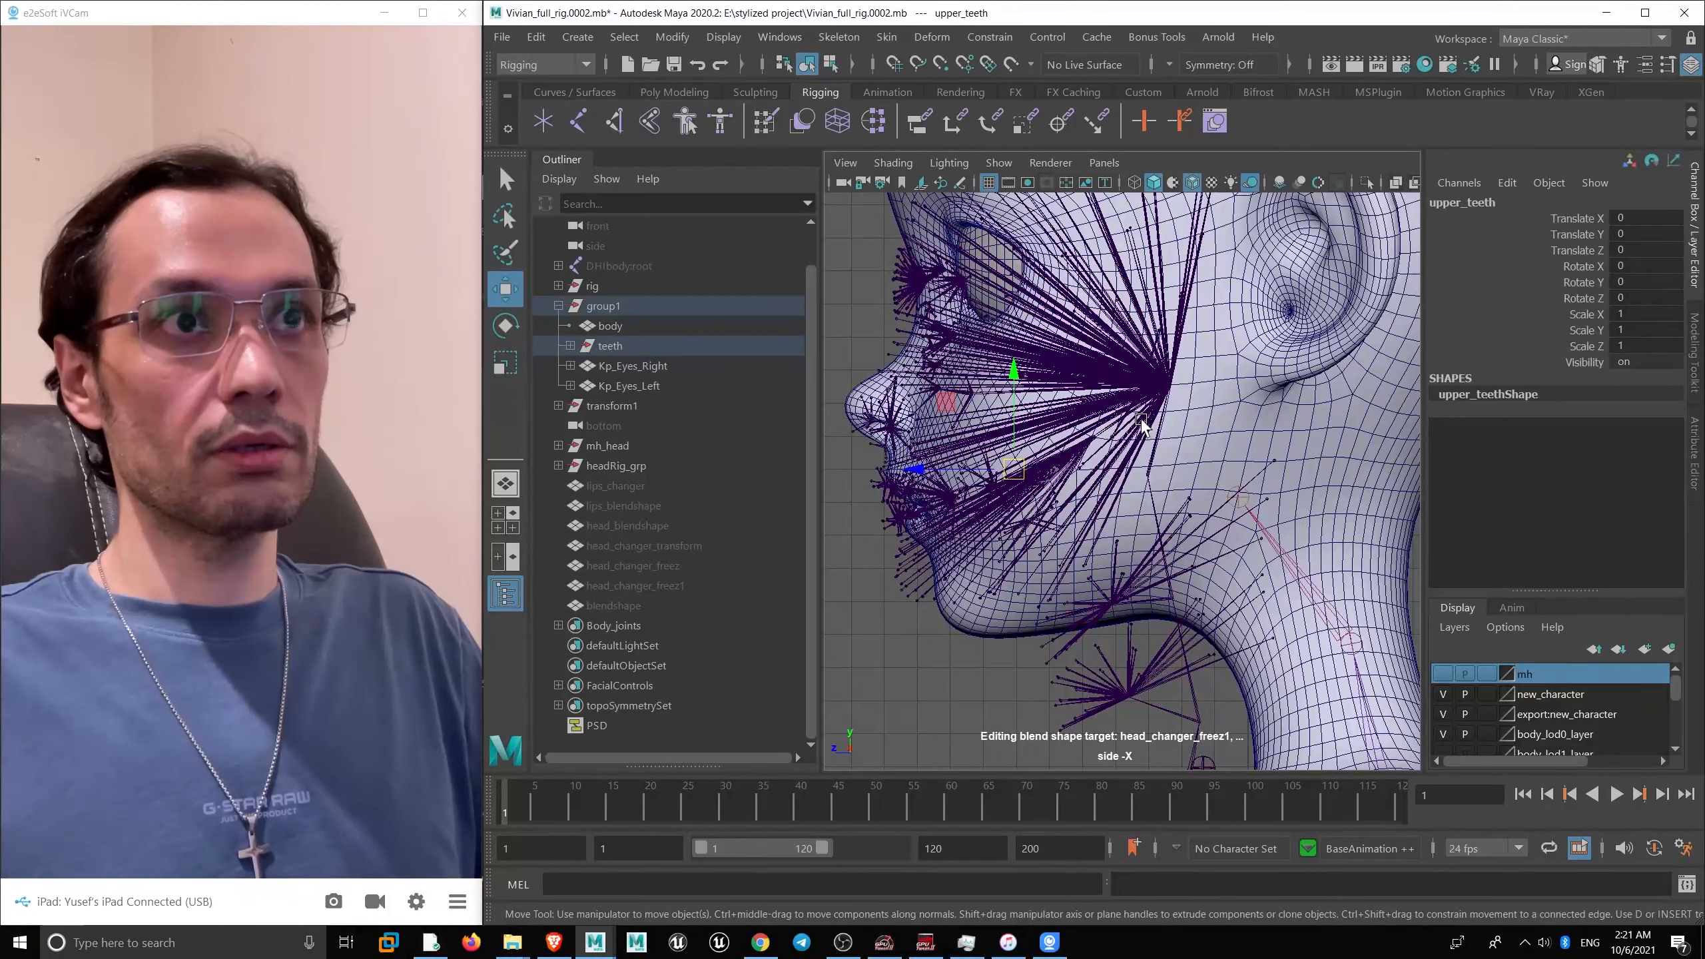
left_click(578, 115)
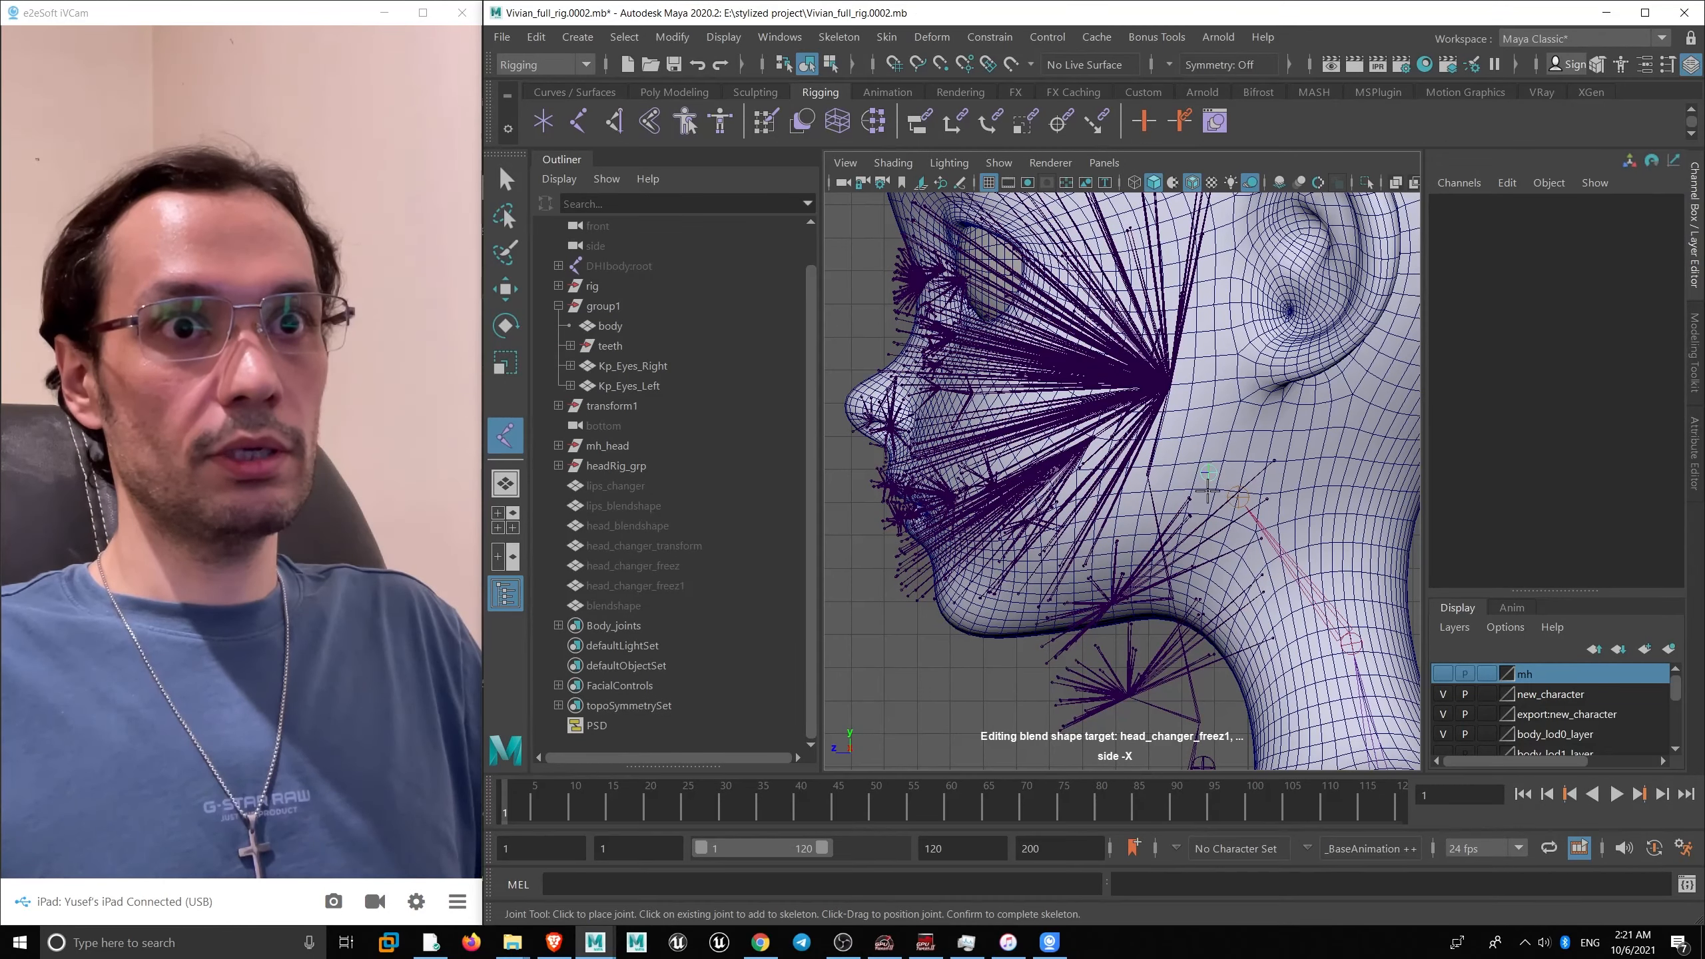
left_click(1206, 492)
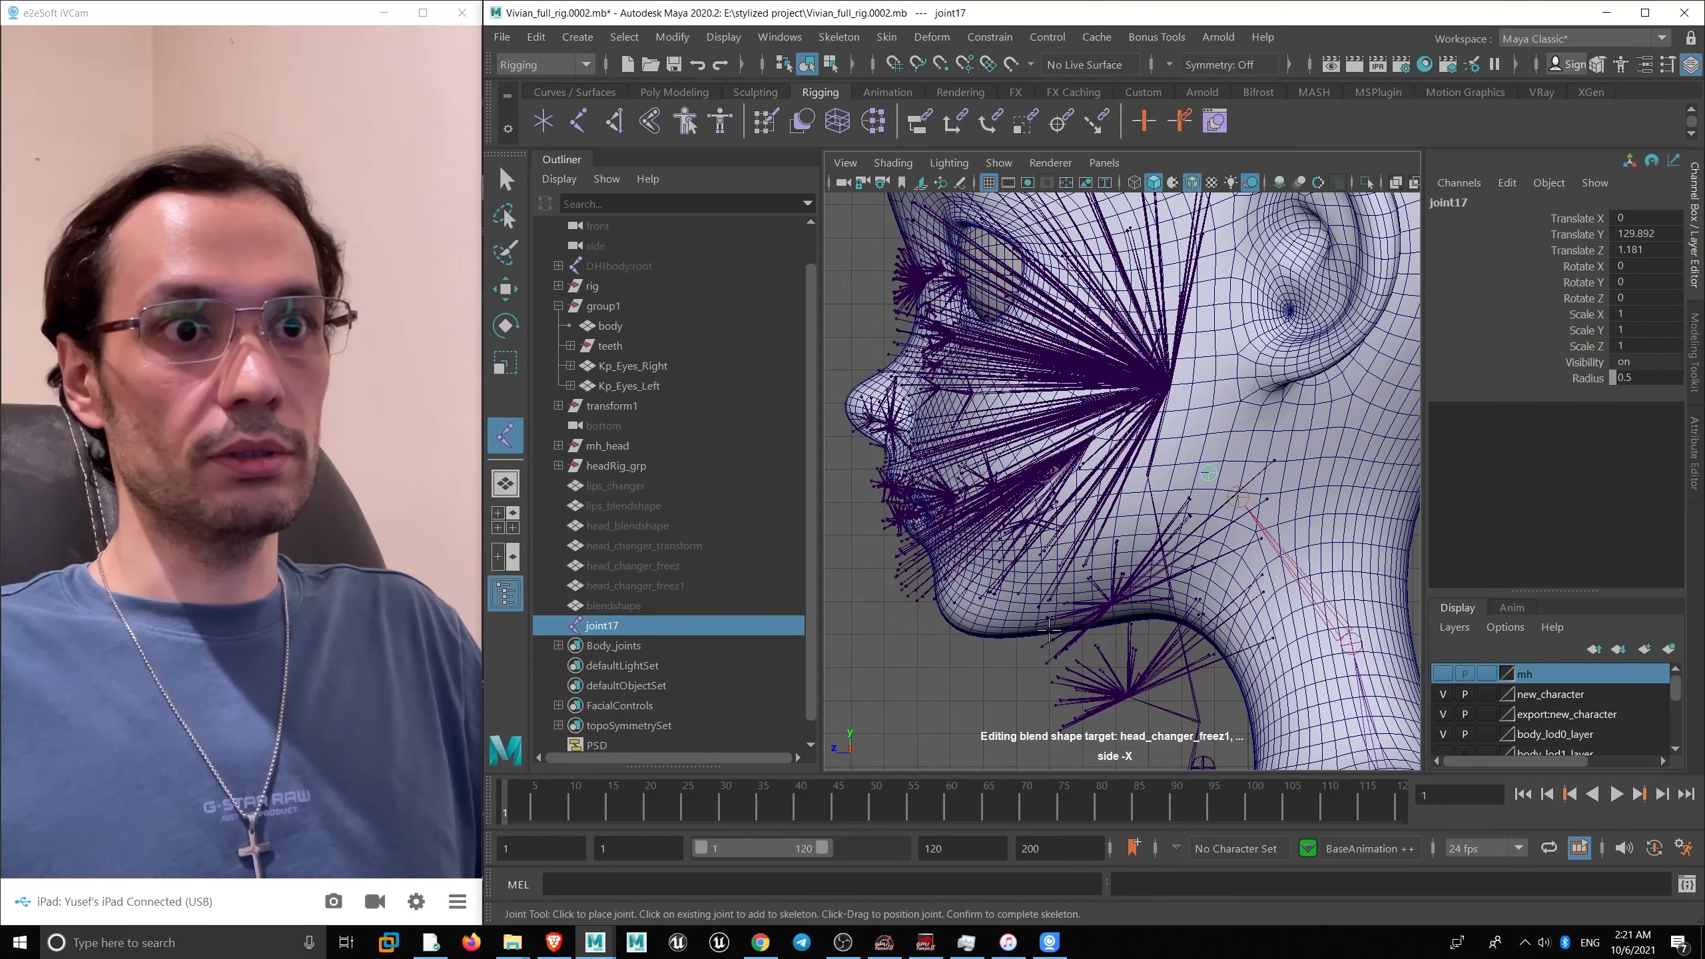
key("q")
- Hide the mh_head group and the body mesh so the eyes, teeth and tongue stay exposed in the side view
left_click(976, 641)
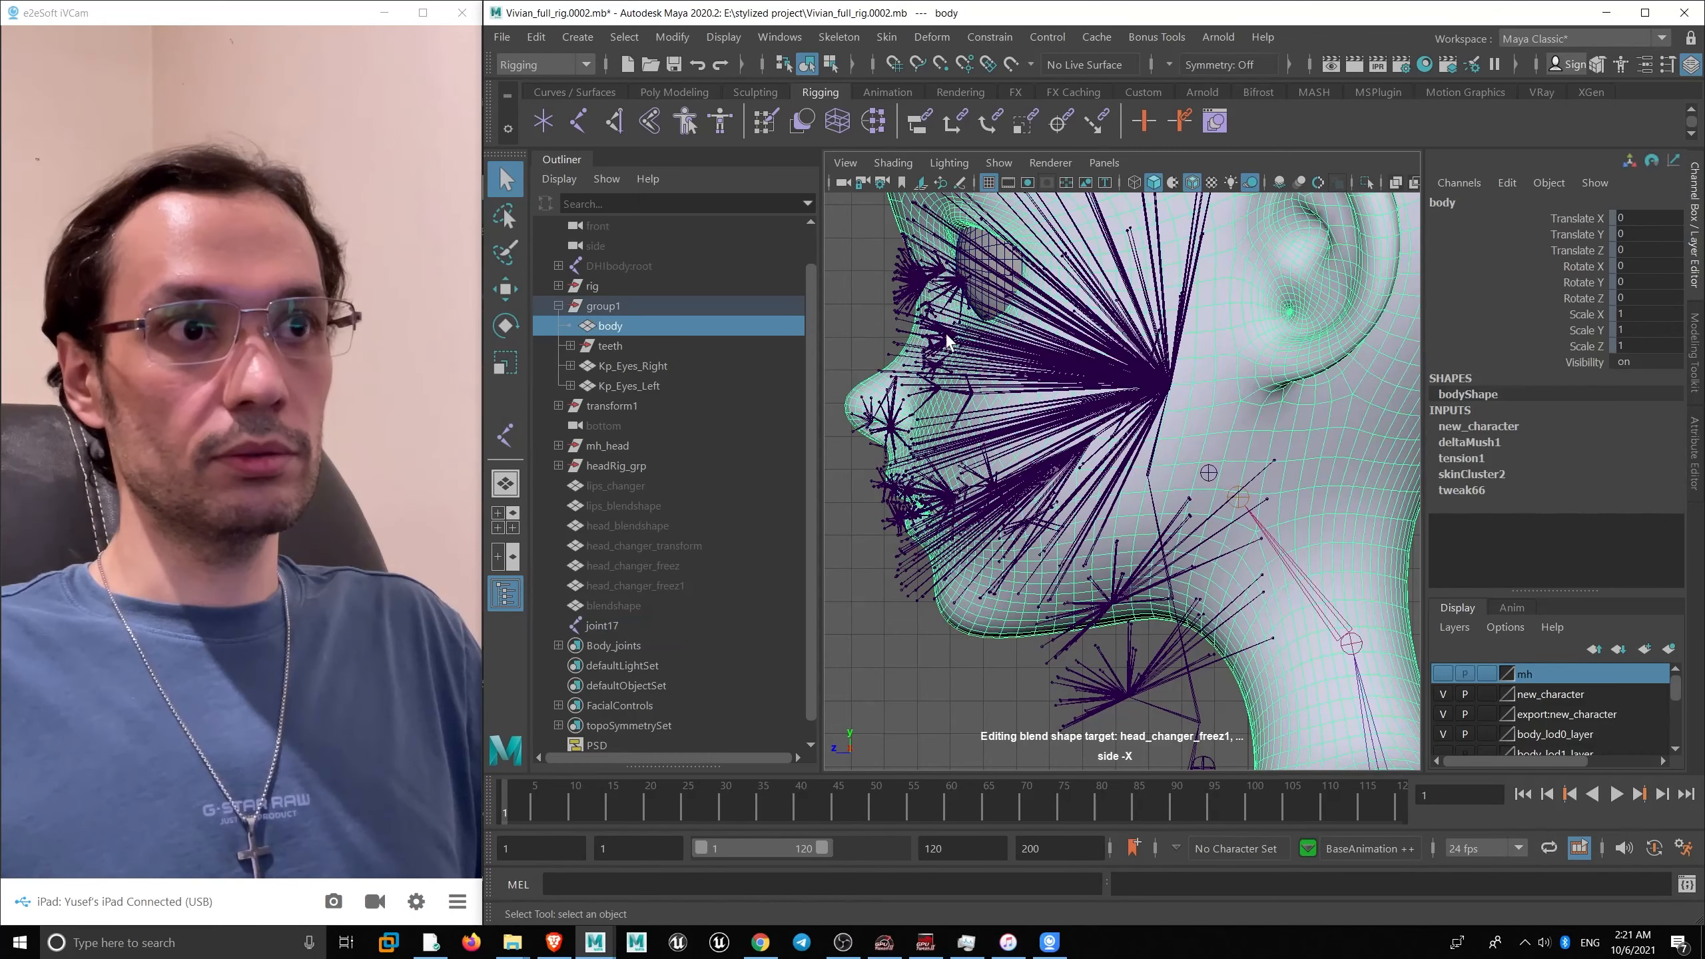
left_click(1089, 371)
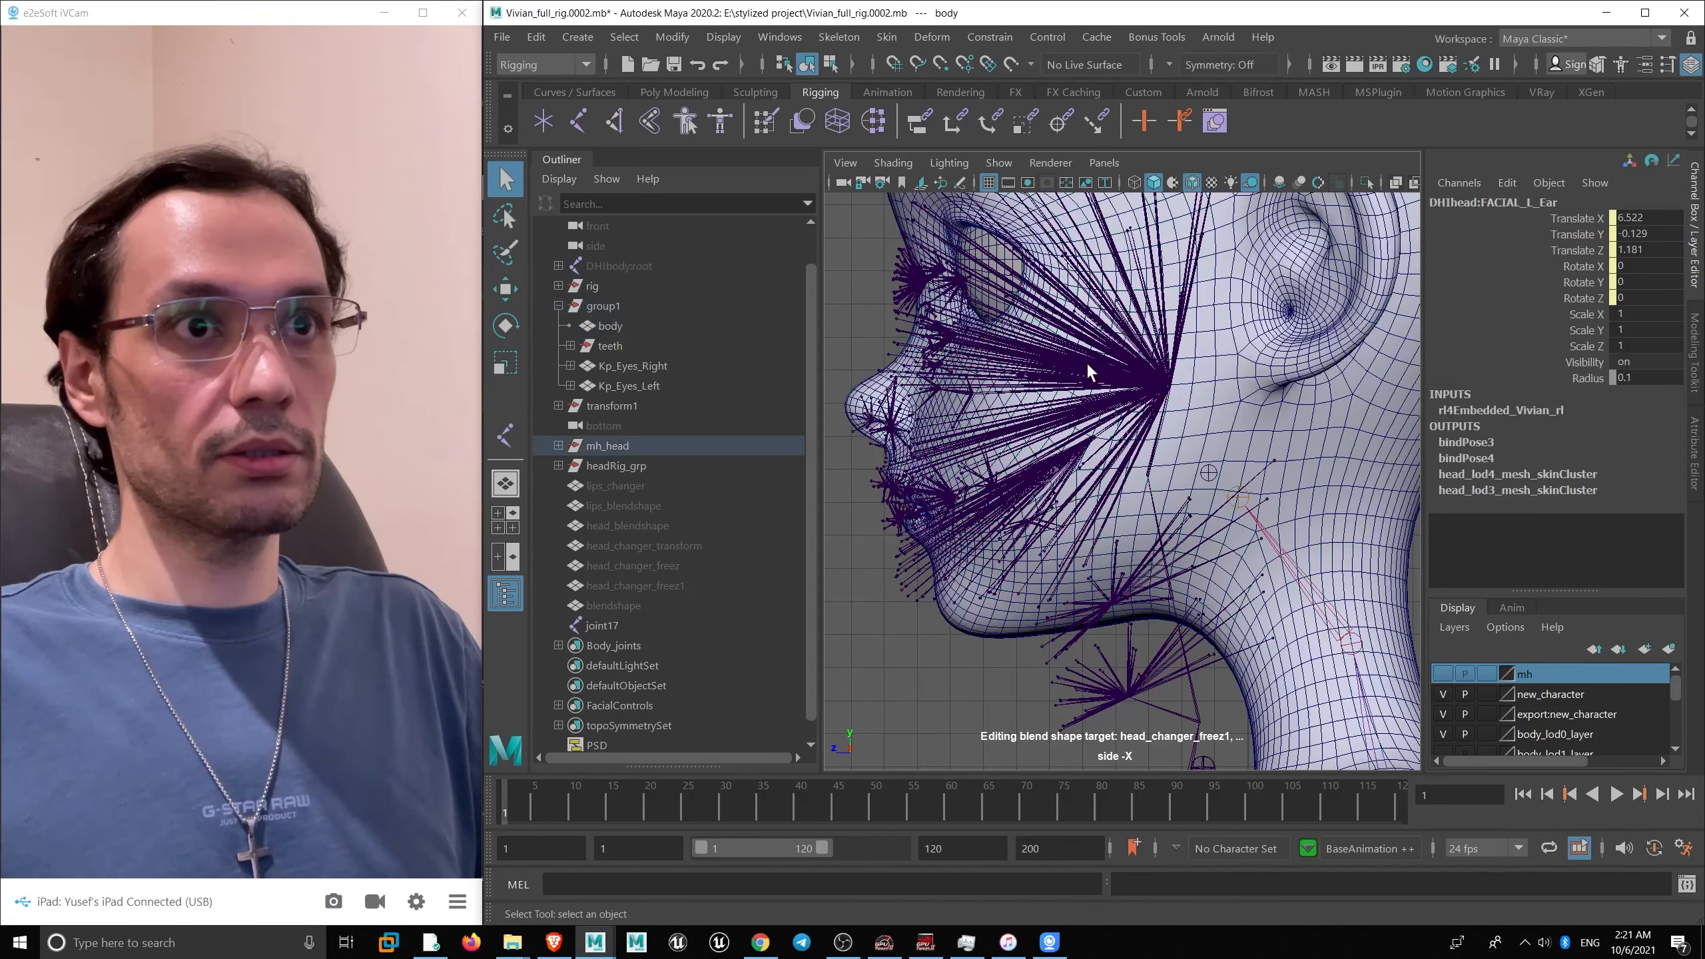
left_click(1128, 401)
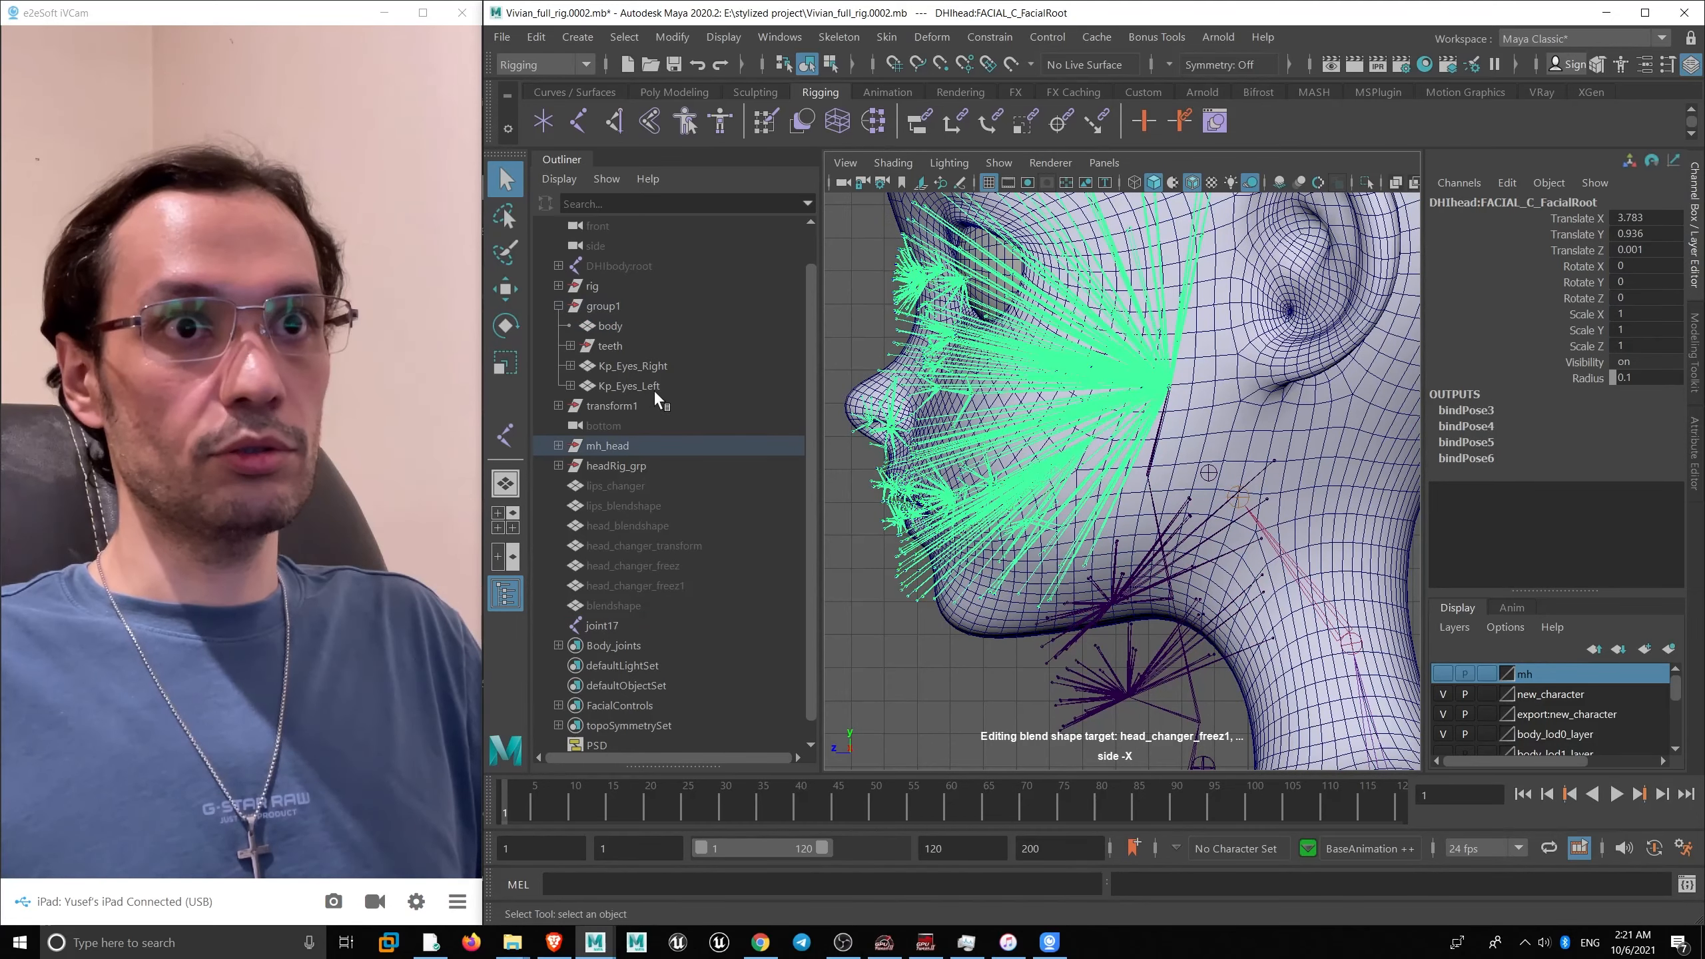
left_click(601, 445)
key("h")
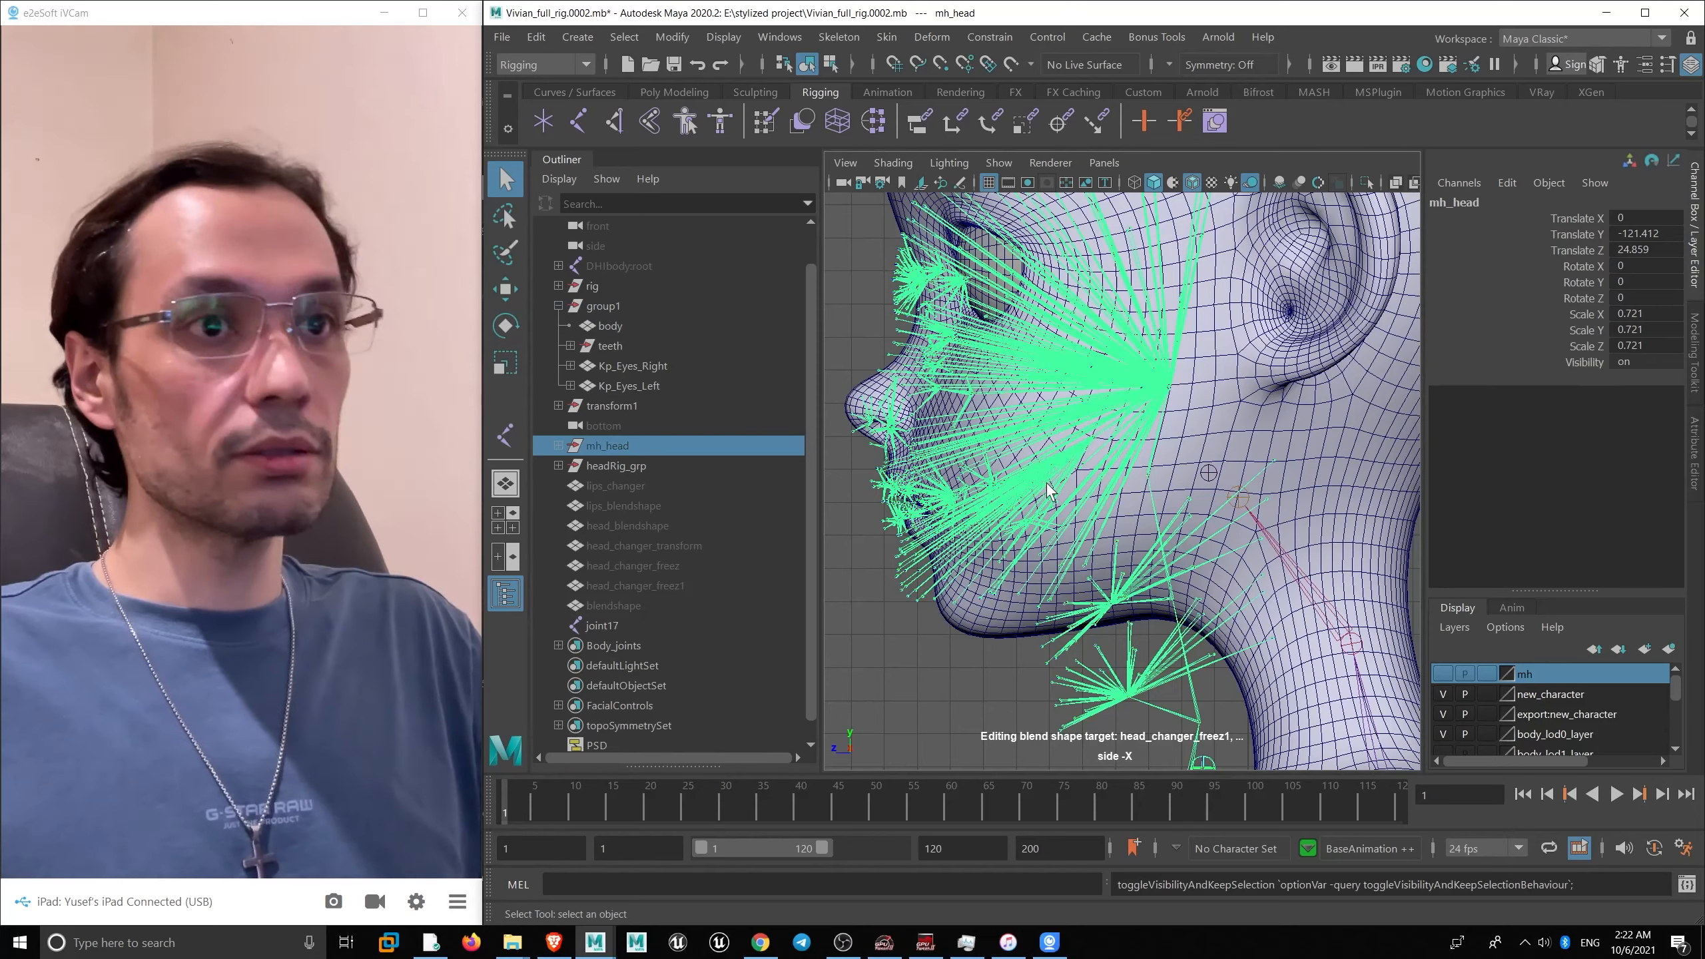
left_click(1114, 510)
key("h")
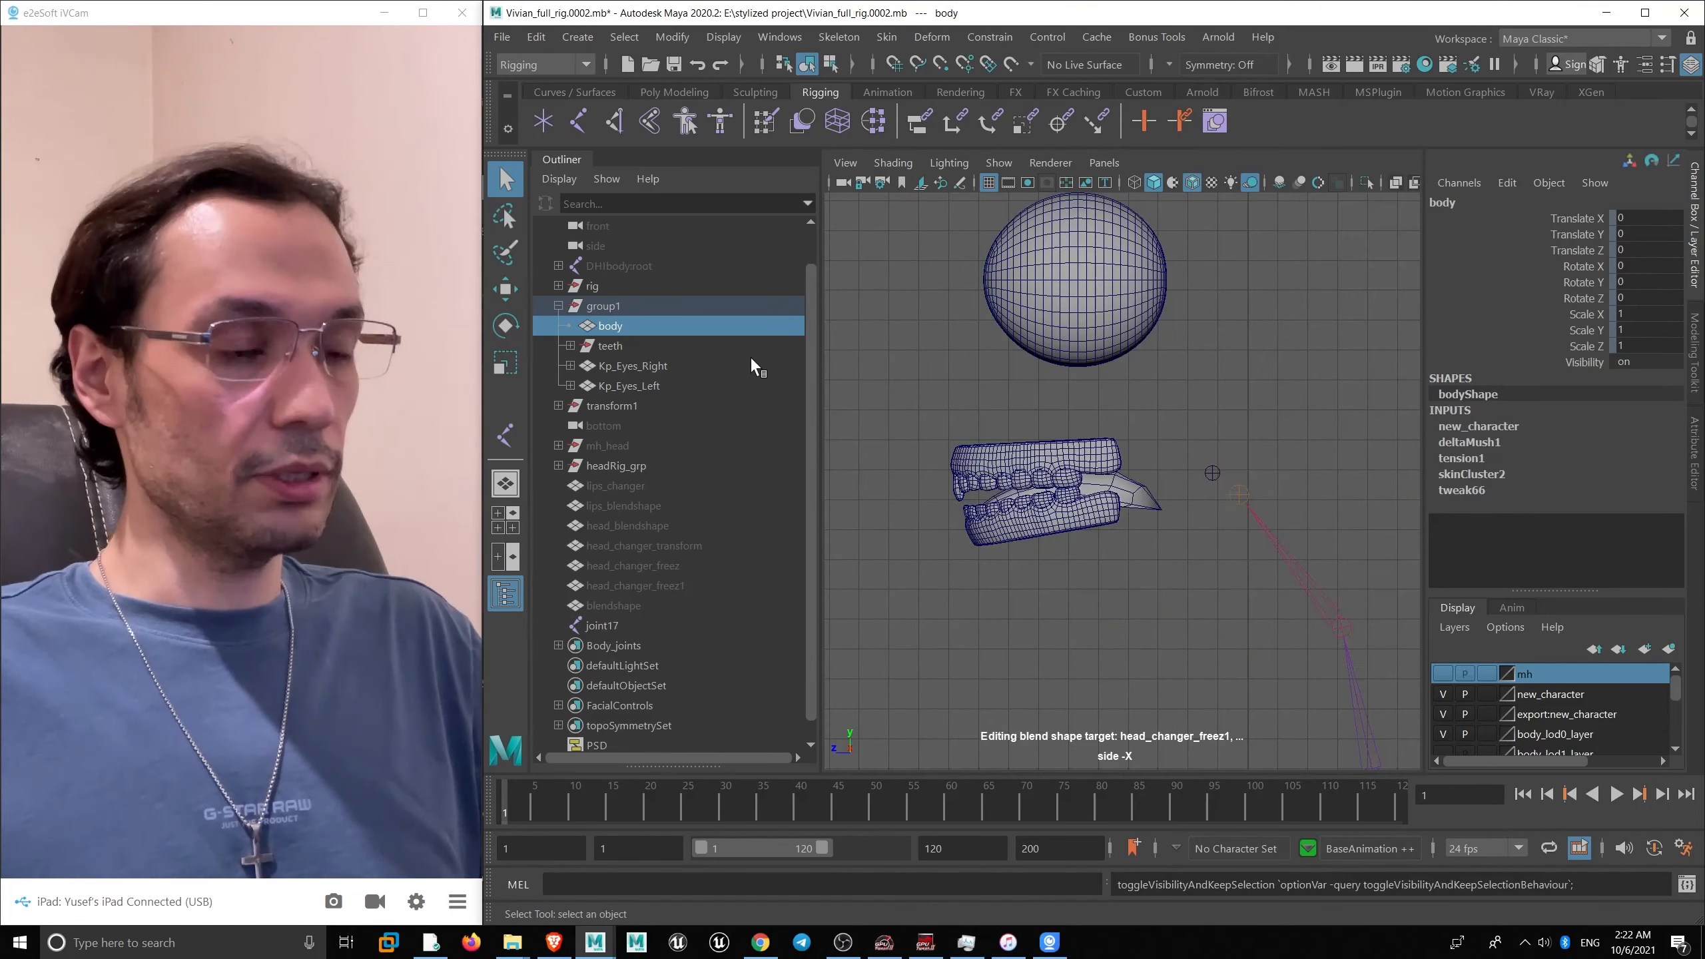
- Parent the tongue mesh to the jaw-hinge joint, joint17
scroll(1215, 443, "up", 2)
left_click(1222, 469)
scroll(1192, 527, "up", 2)
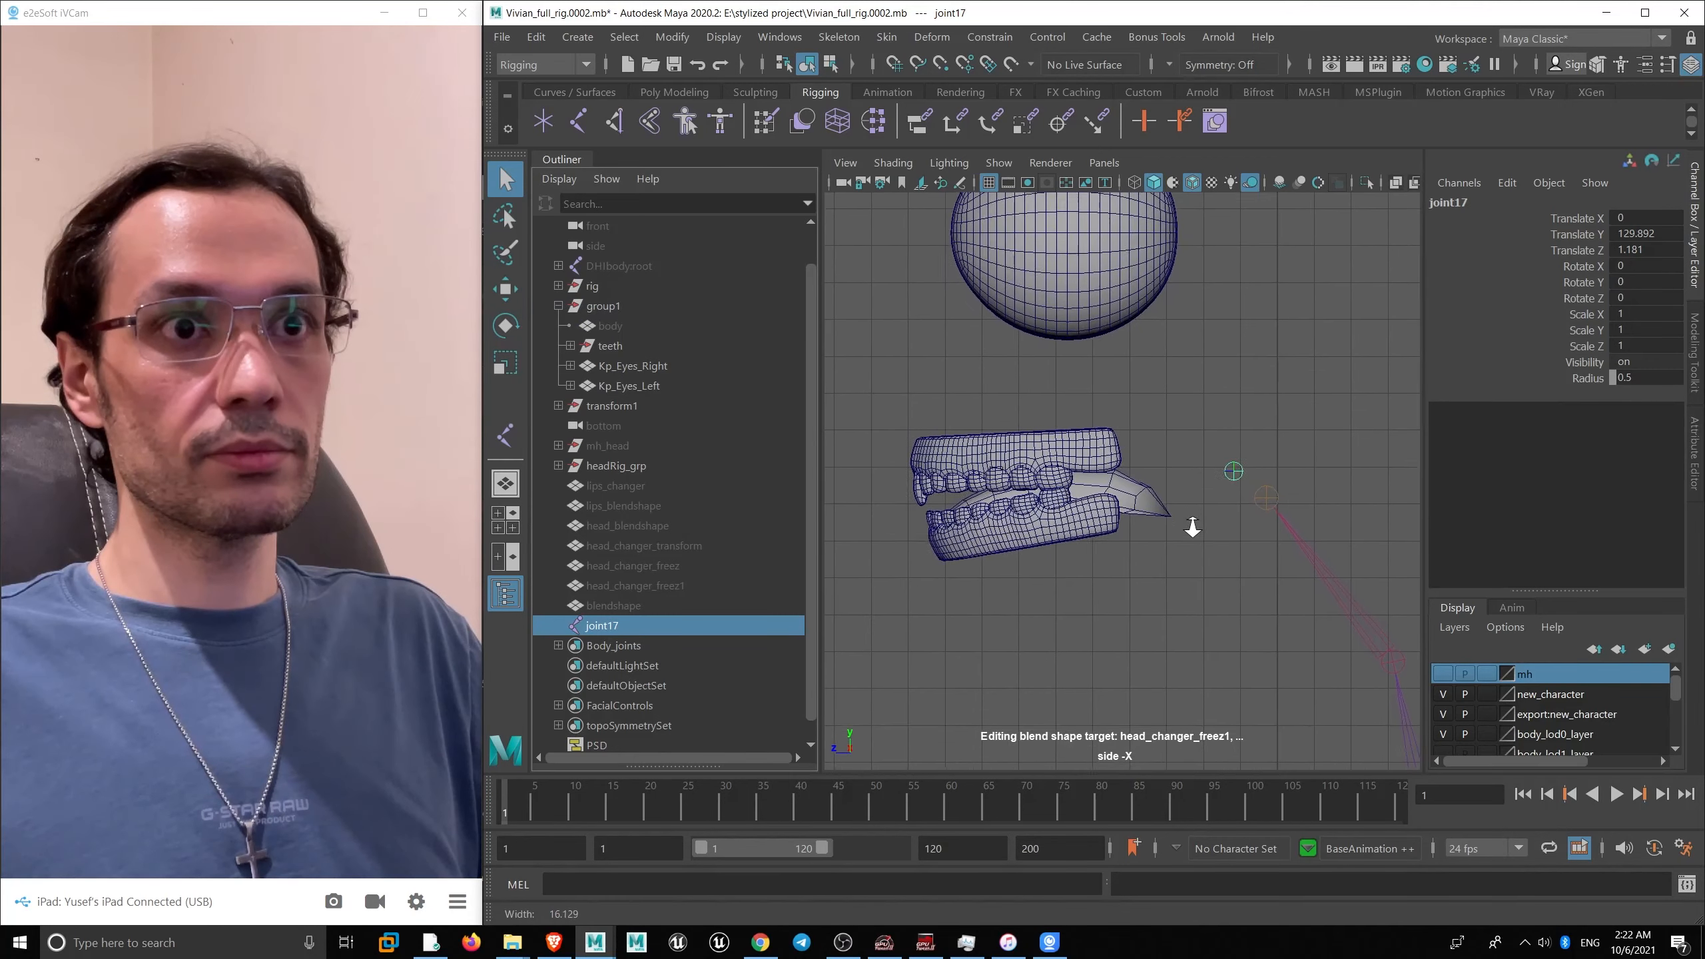
scroll(1191, 527, "up", 2)
key("w")
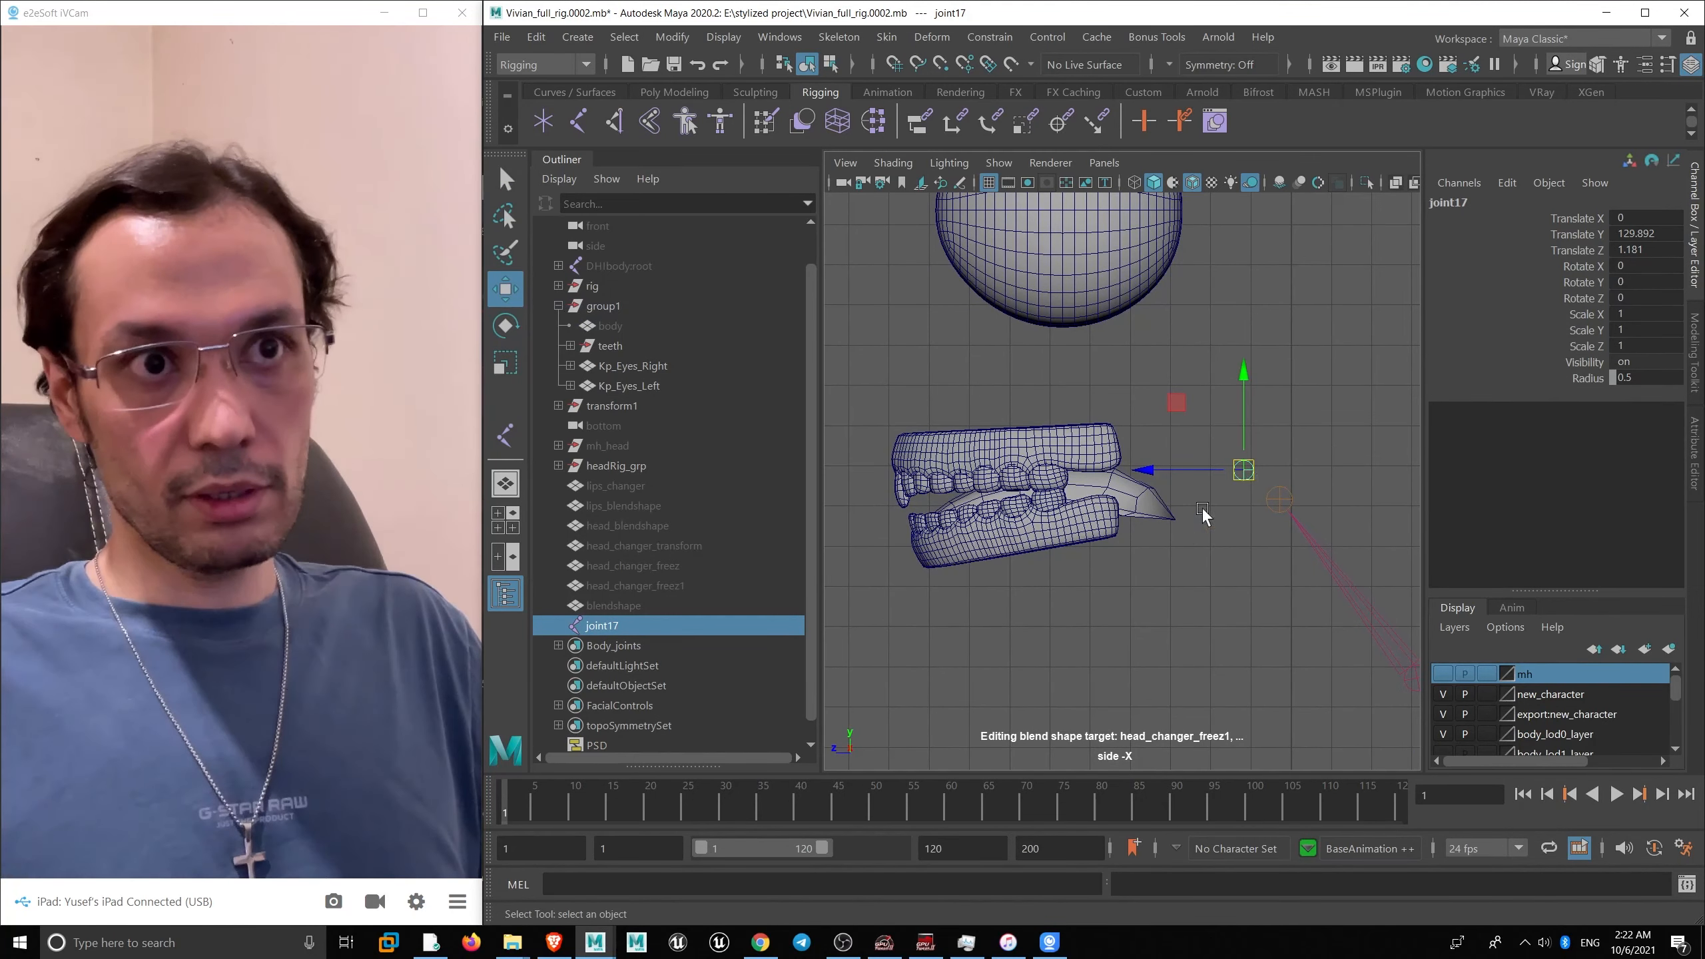
scroll(1205, 514, "up", 2)
left_click(1188, 527)
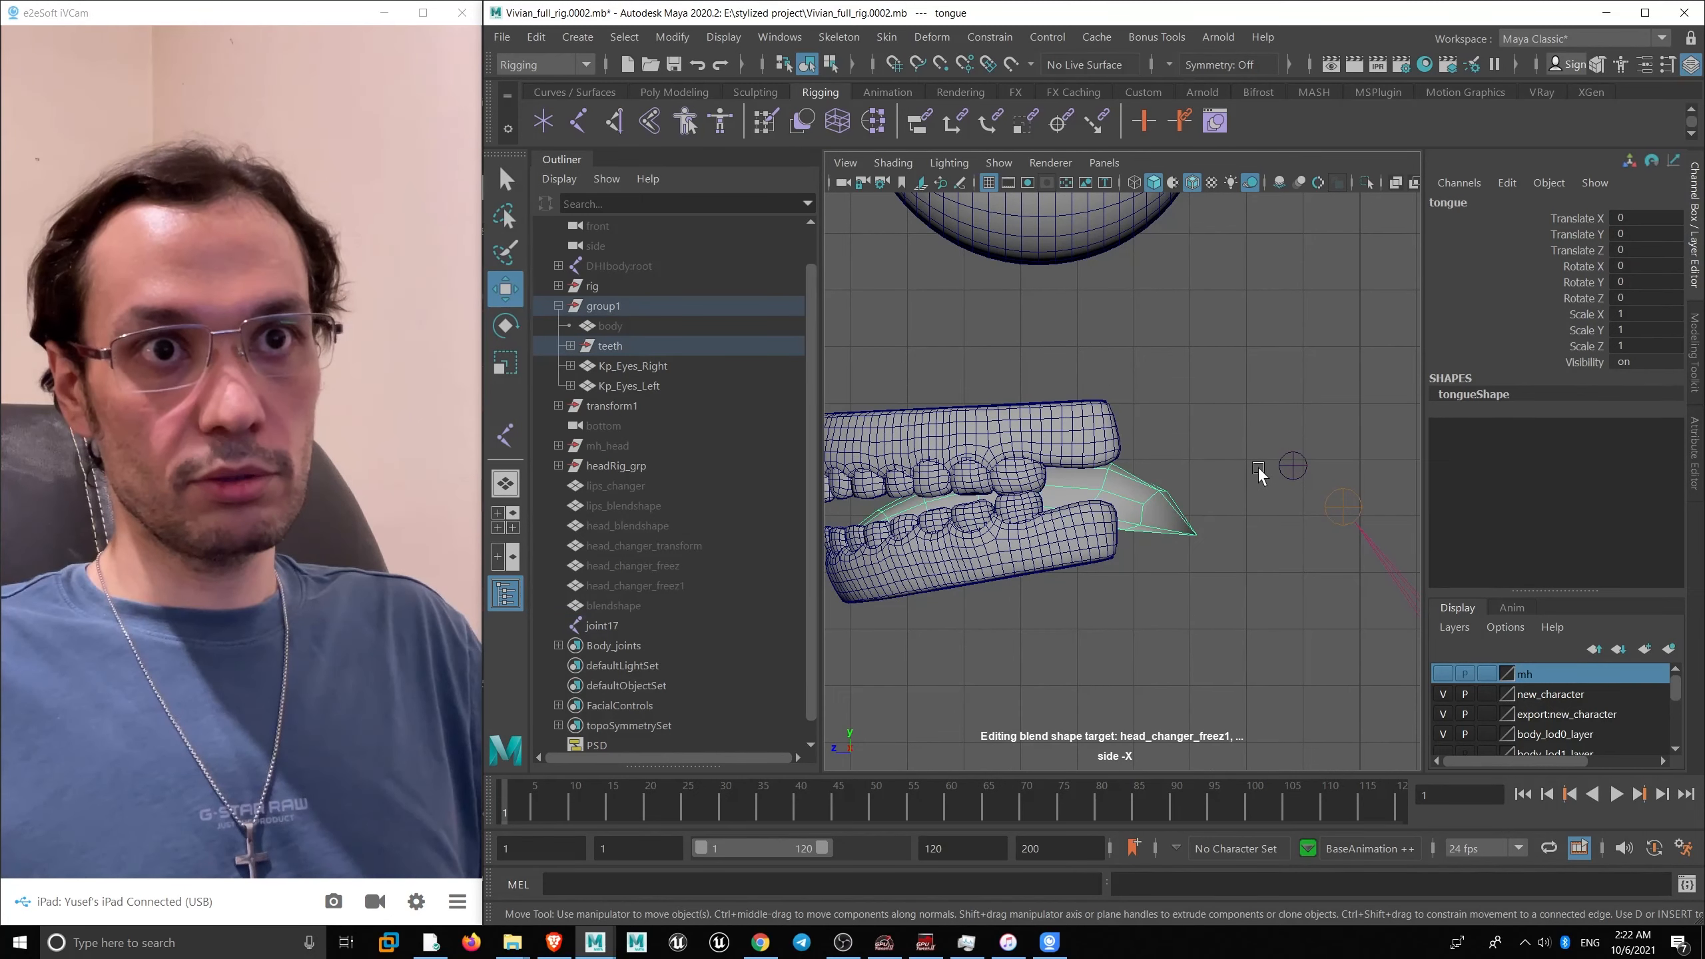
left_click_drag(1259, 474, 1305, 490)
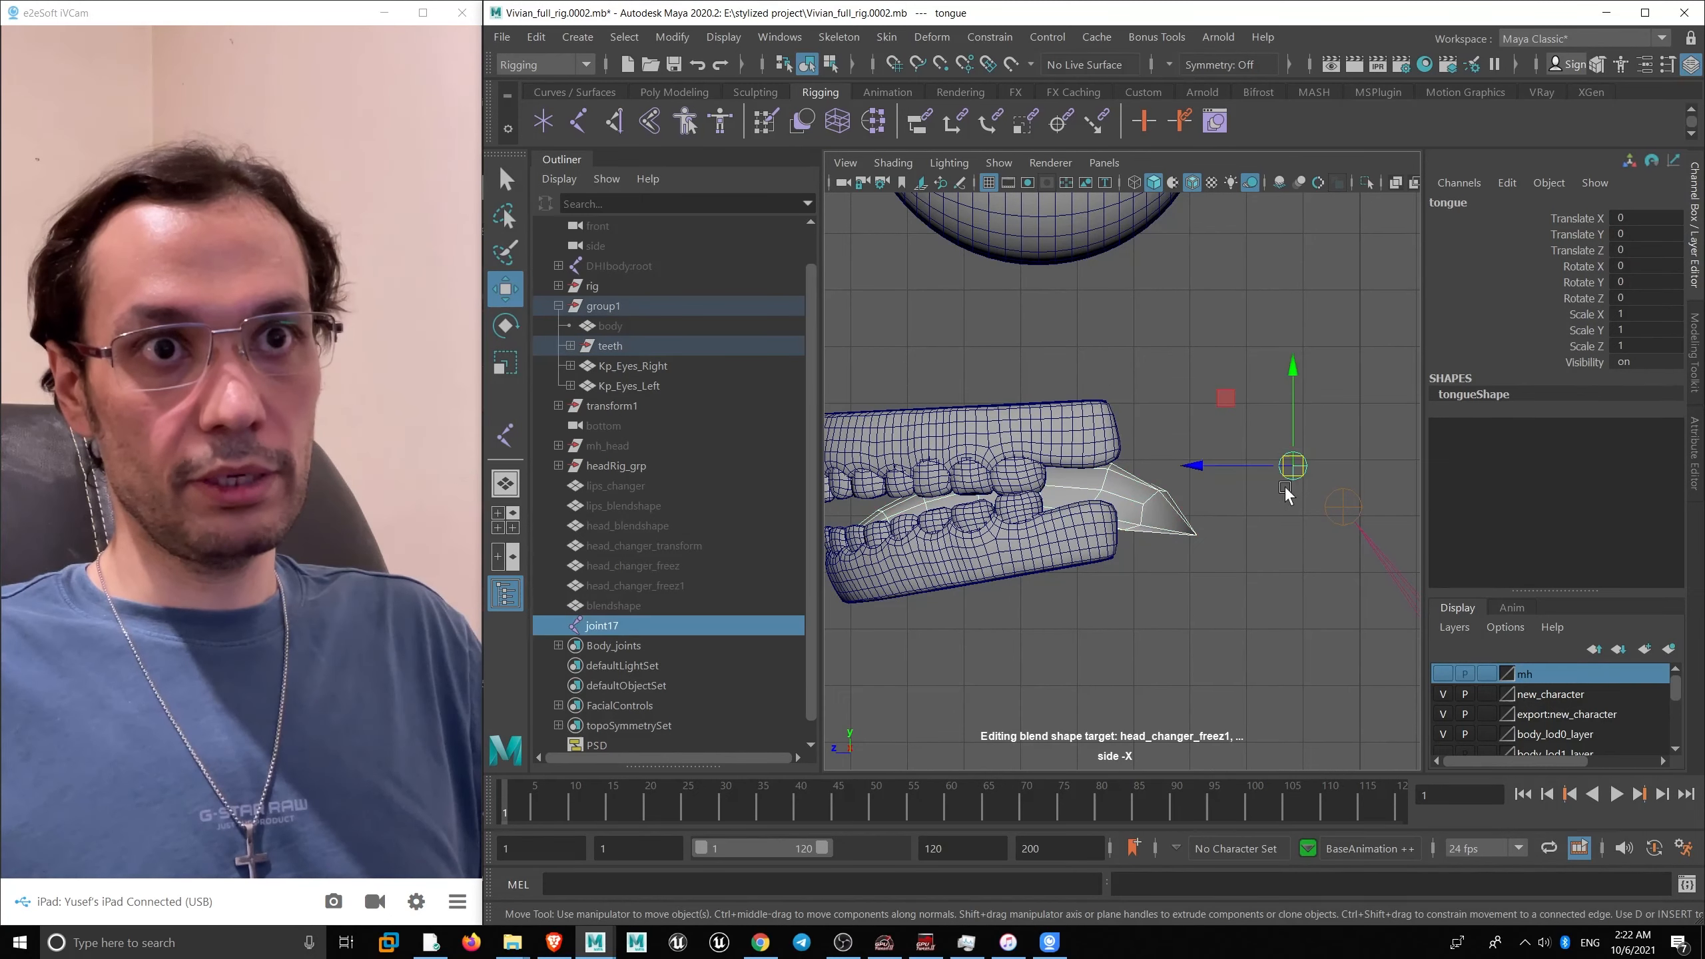
- Parent the lower_teeth mesh to joint17
left_click(1081, 556)
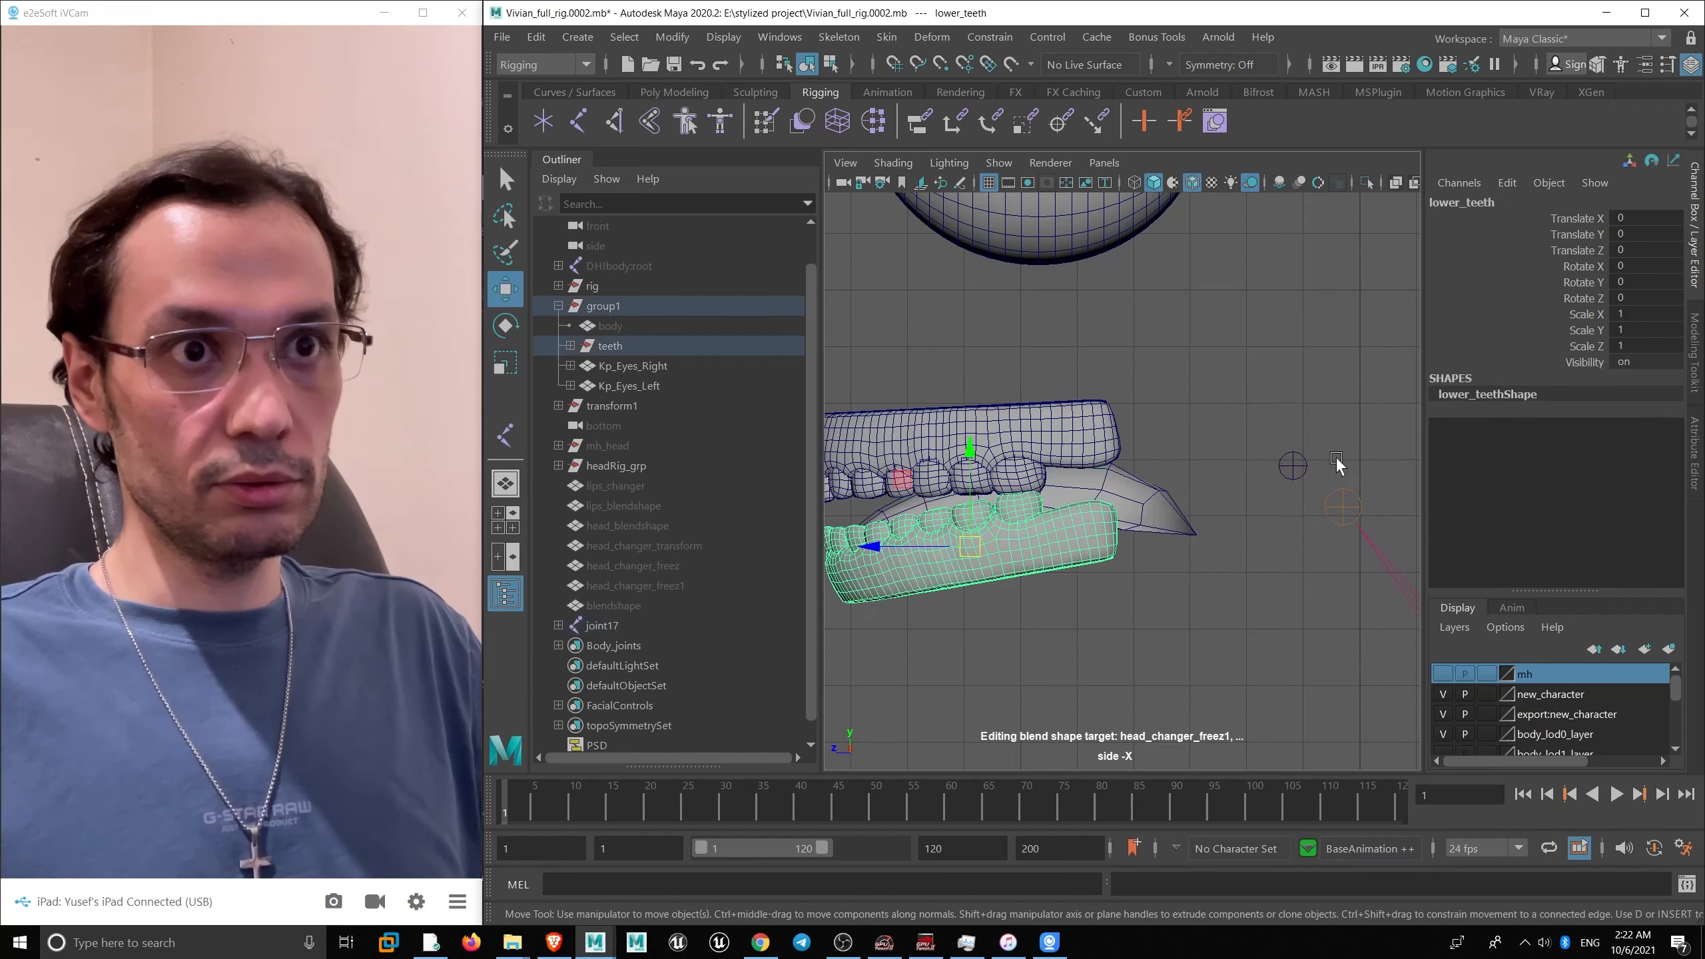
left_click(1277, 471, "shift")
key("p")
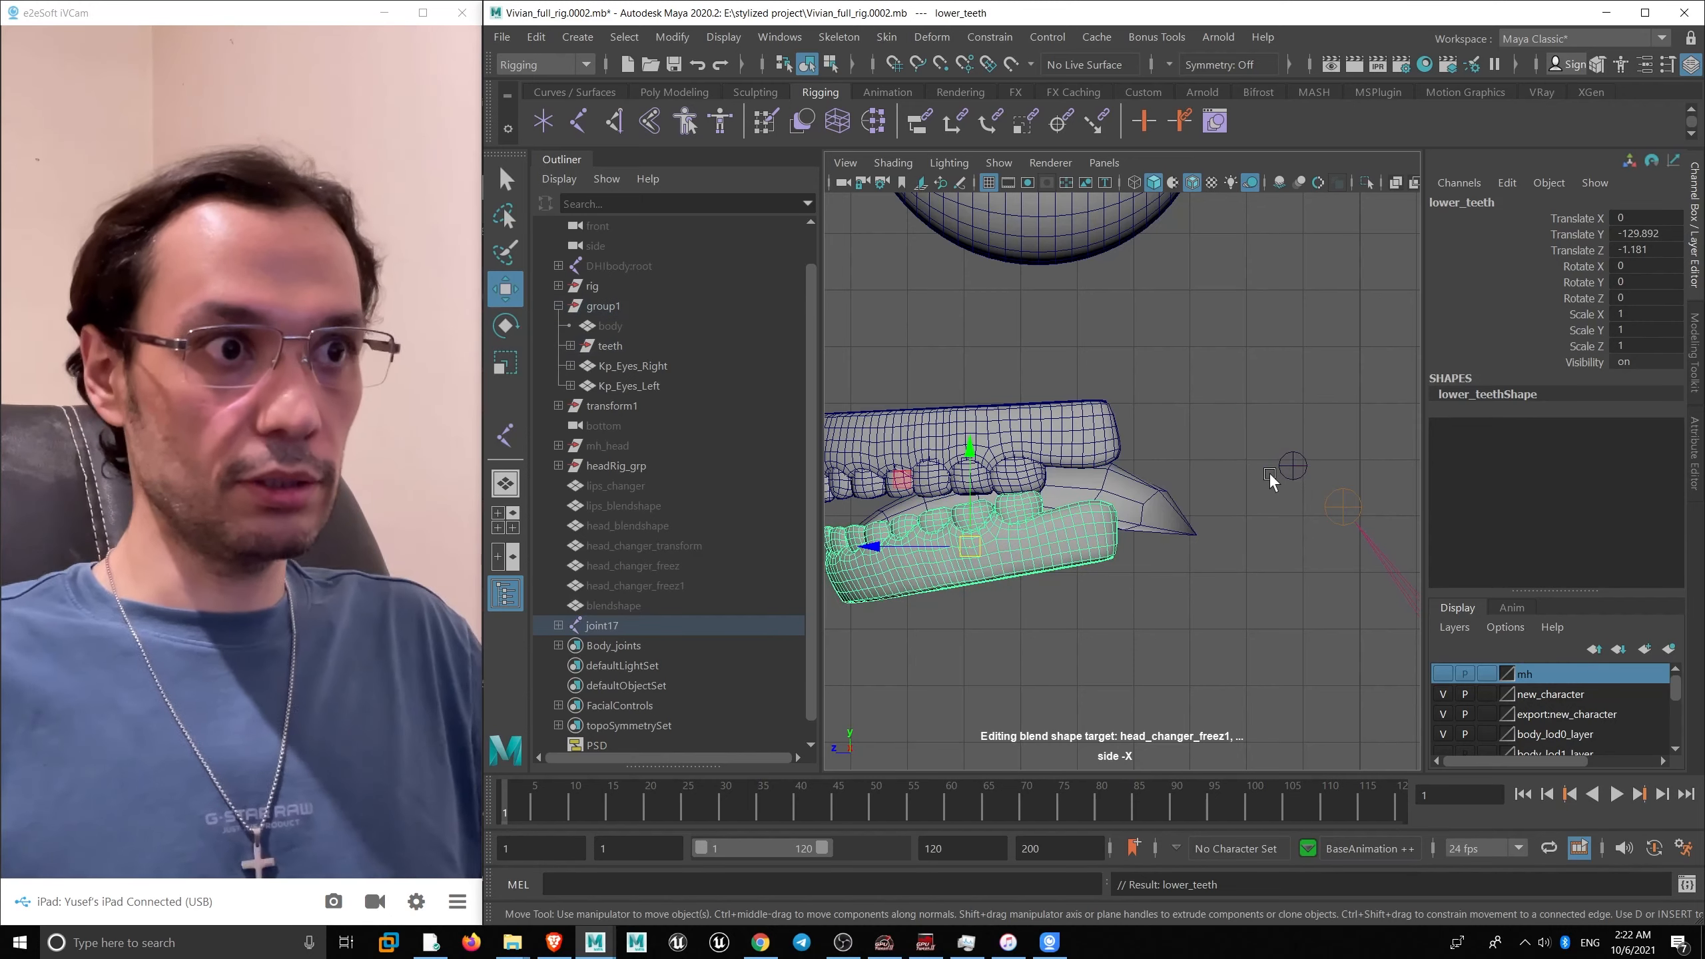
- Rename joint17 as teeth
double_click(602, 626)
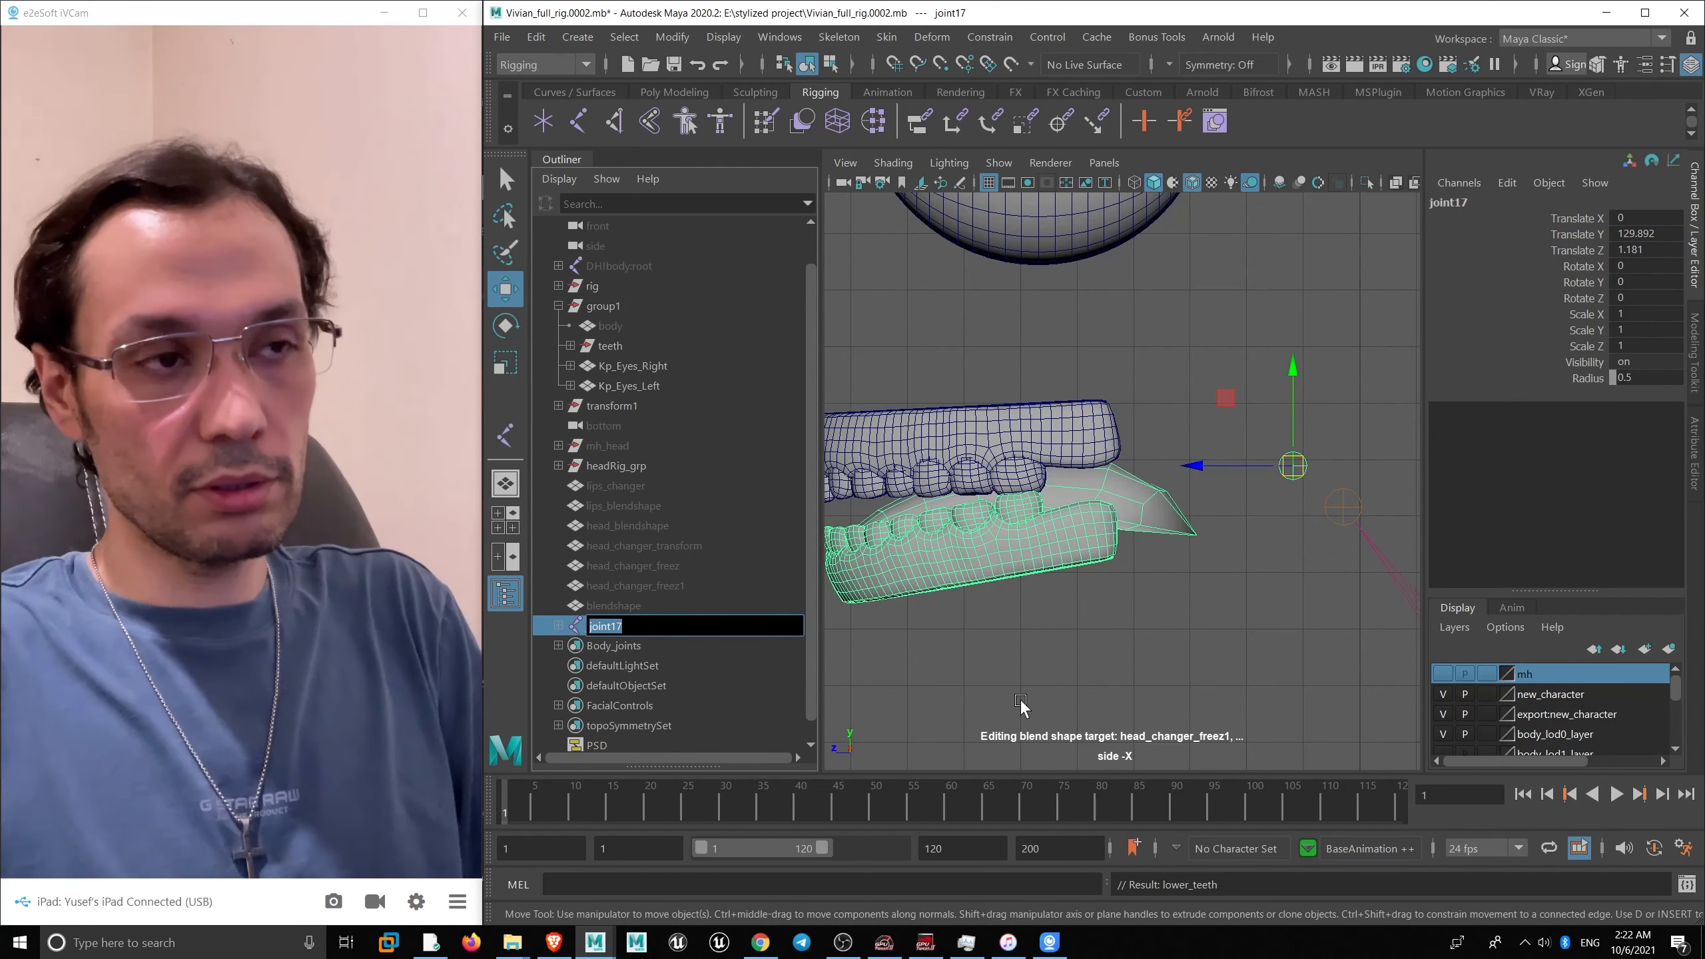
type("teeth")
key("Return")
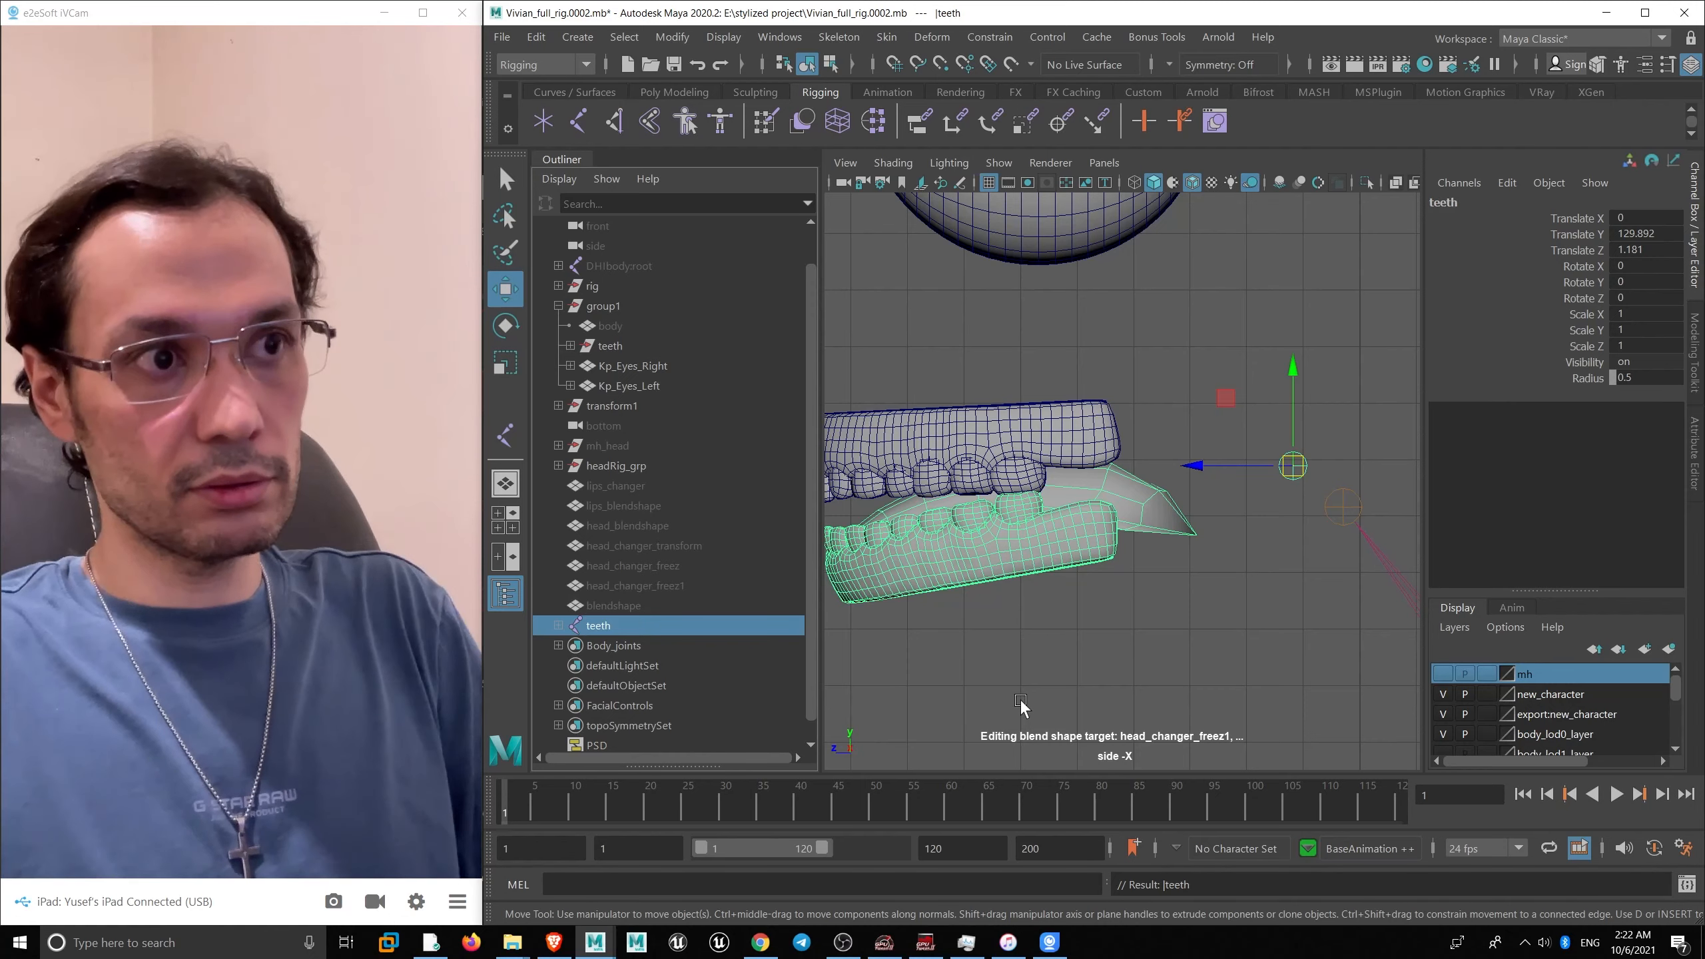
- Rotate the jaw joint about X to about -3.9 degrees, bringing the lower teeth up toward the upper teeth
key("e")
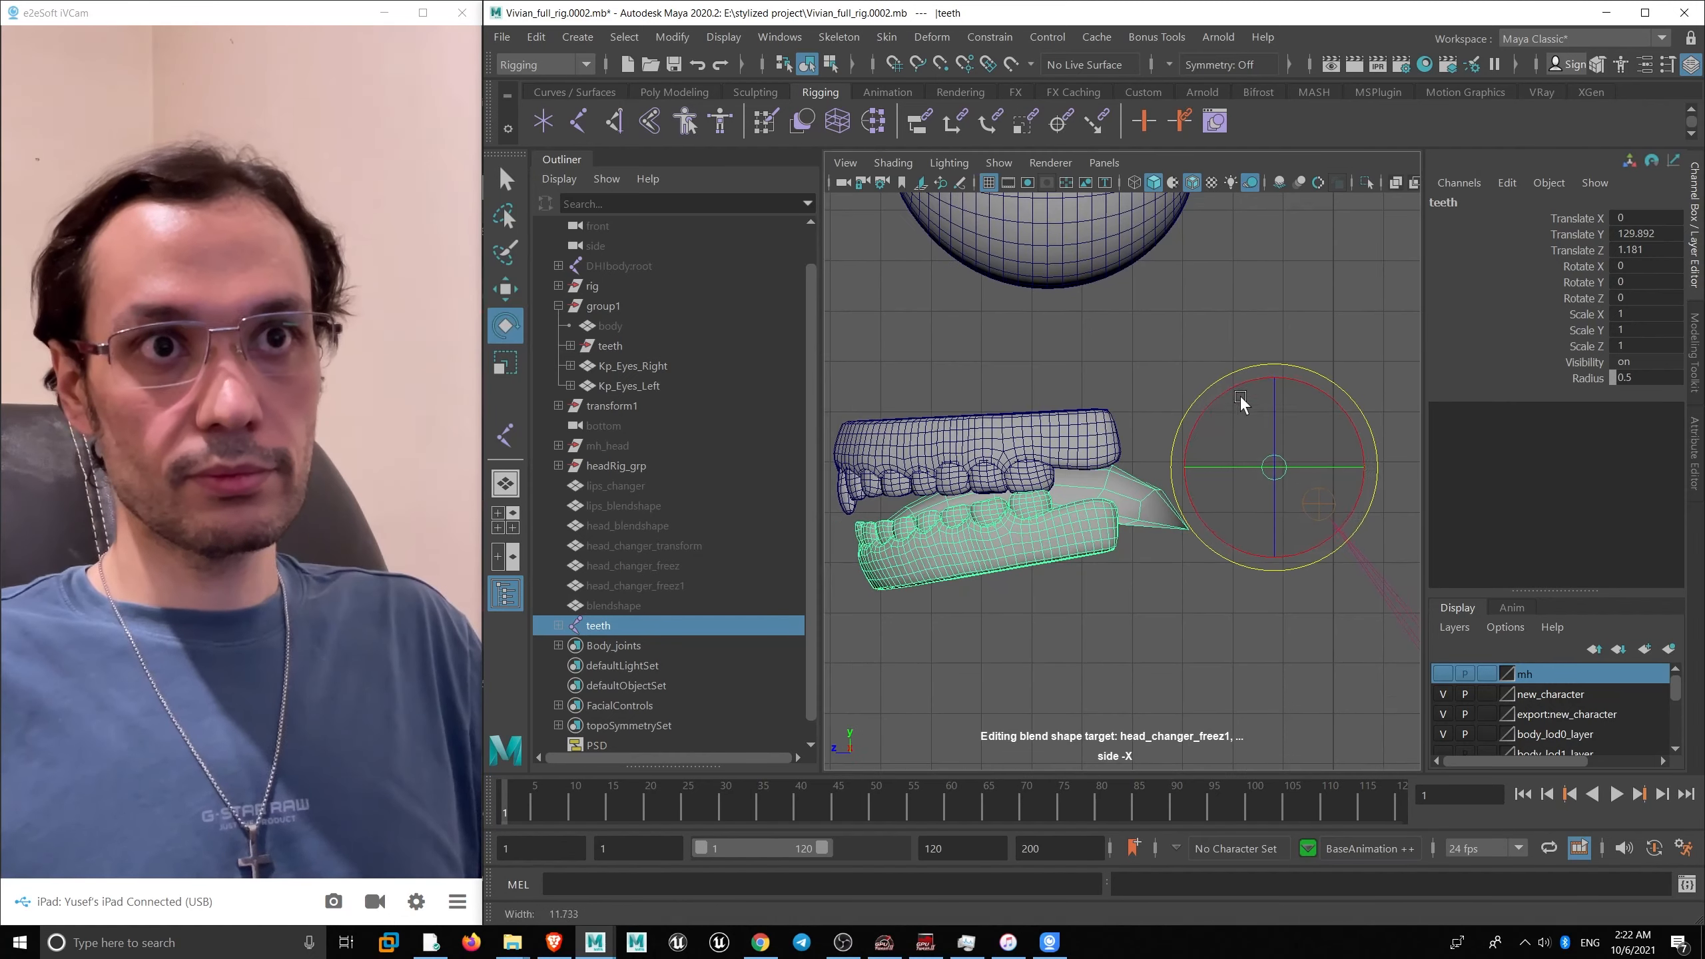
left_click_drag(1240, 392, 1243, 391)
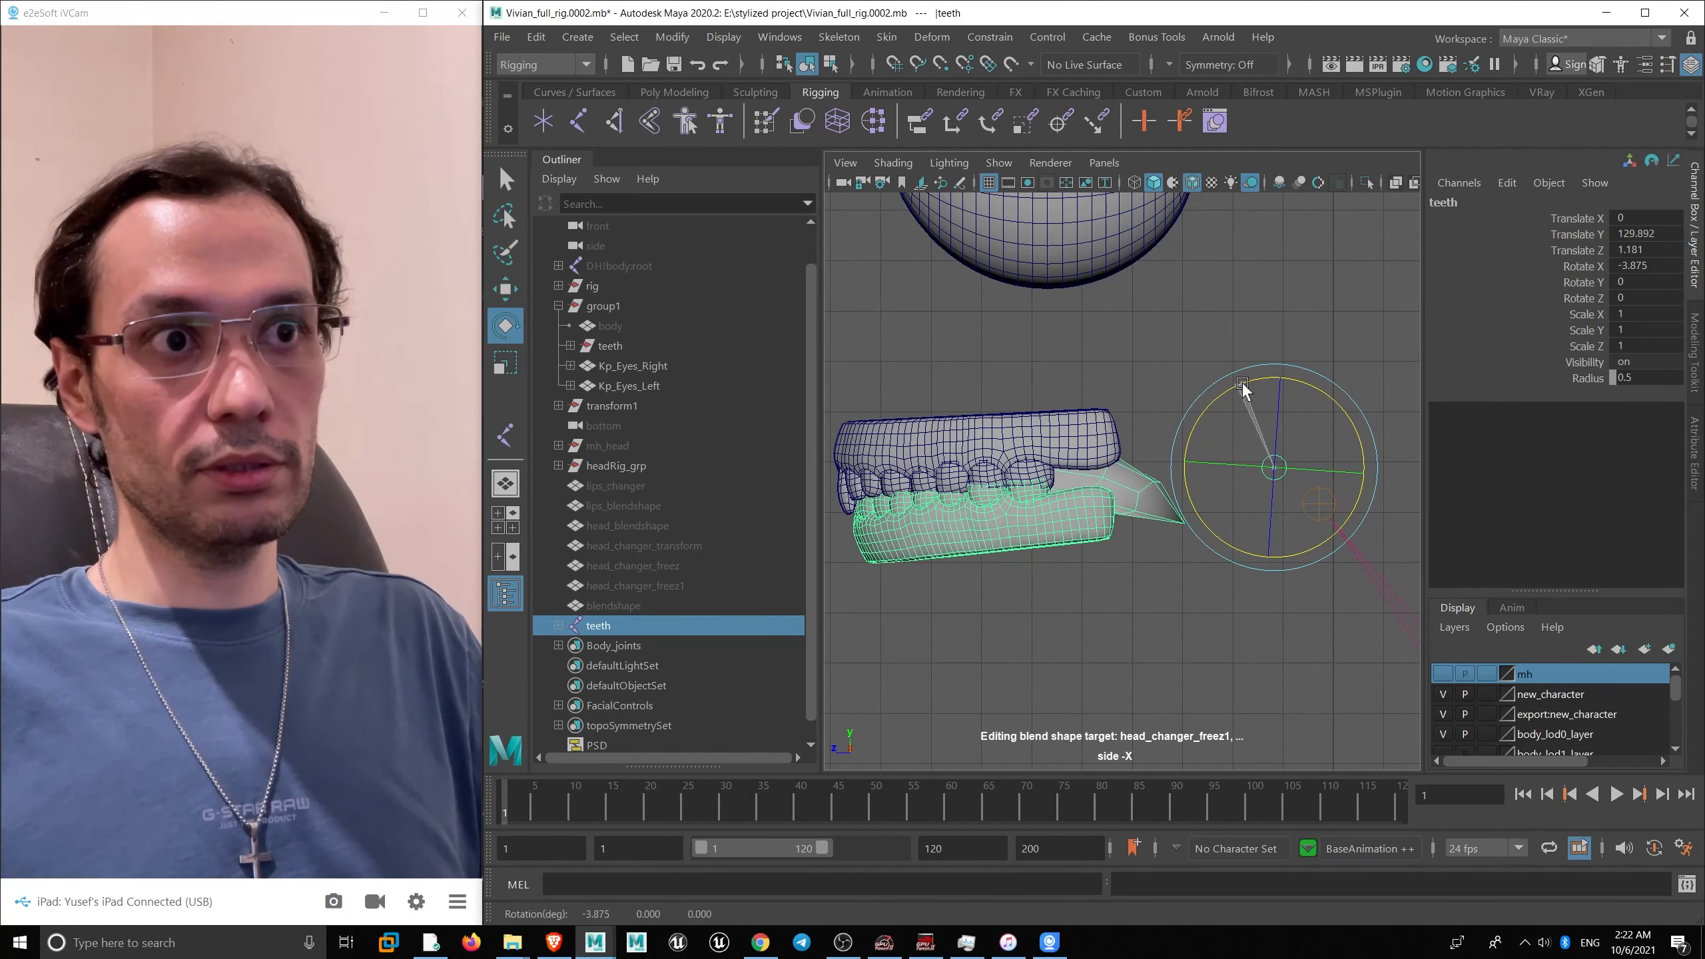
scroll(1120, 478, "down", 5)
scroll(1103, 474, "up", 4)
key("w")
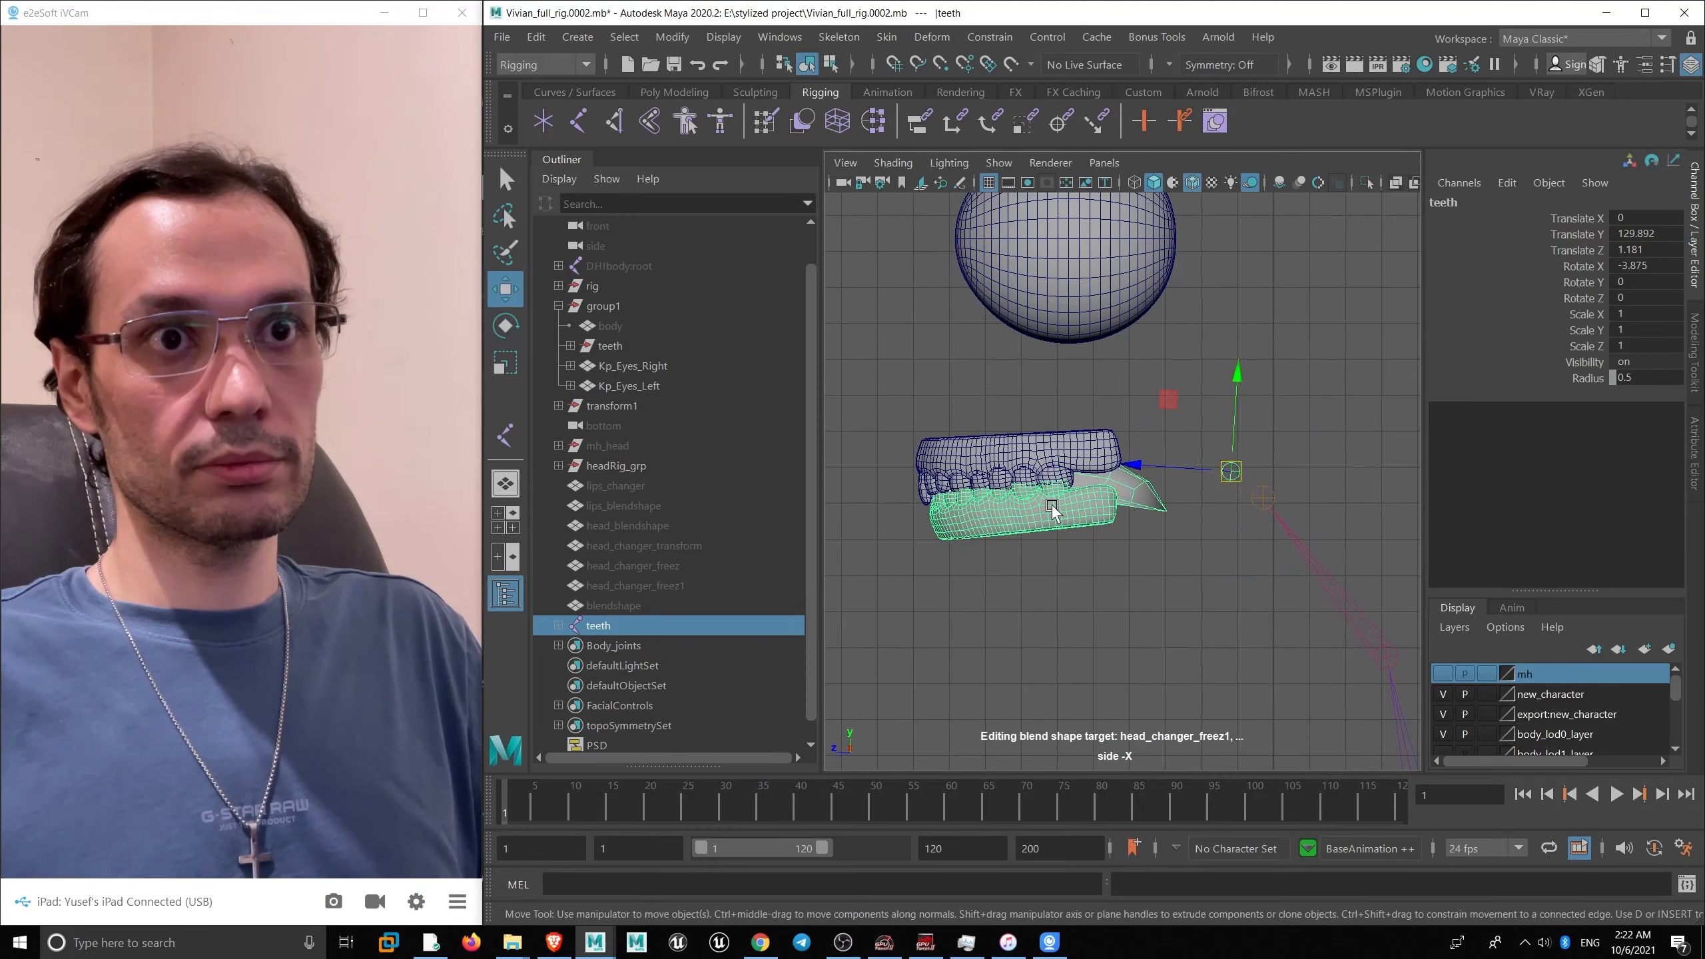
scroll(1167, 534, "down", 6)
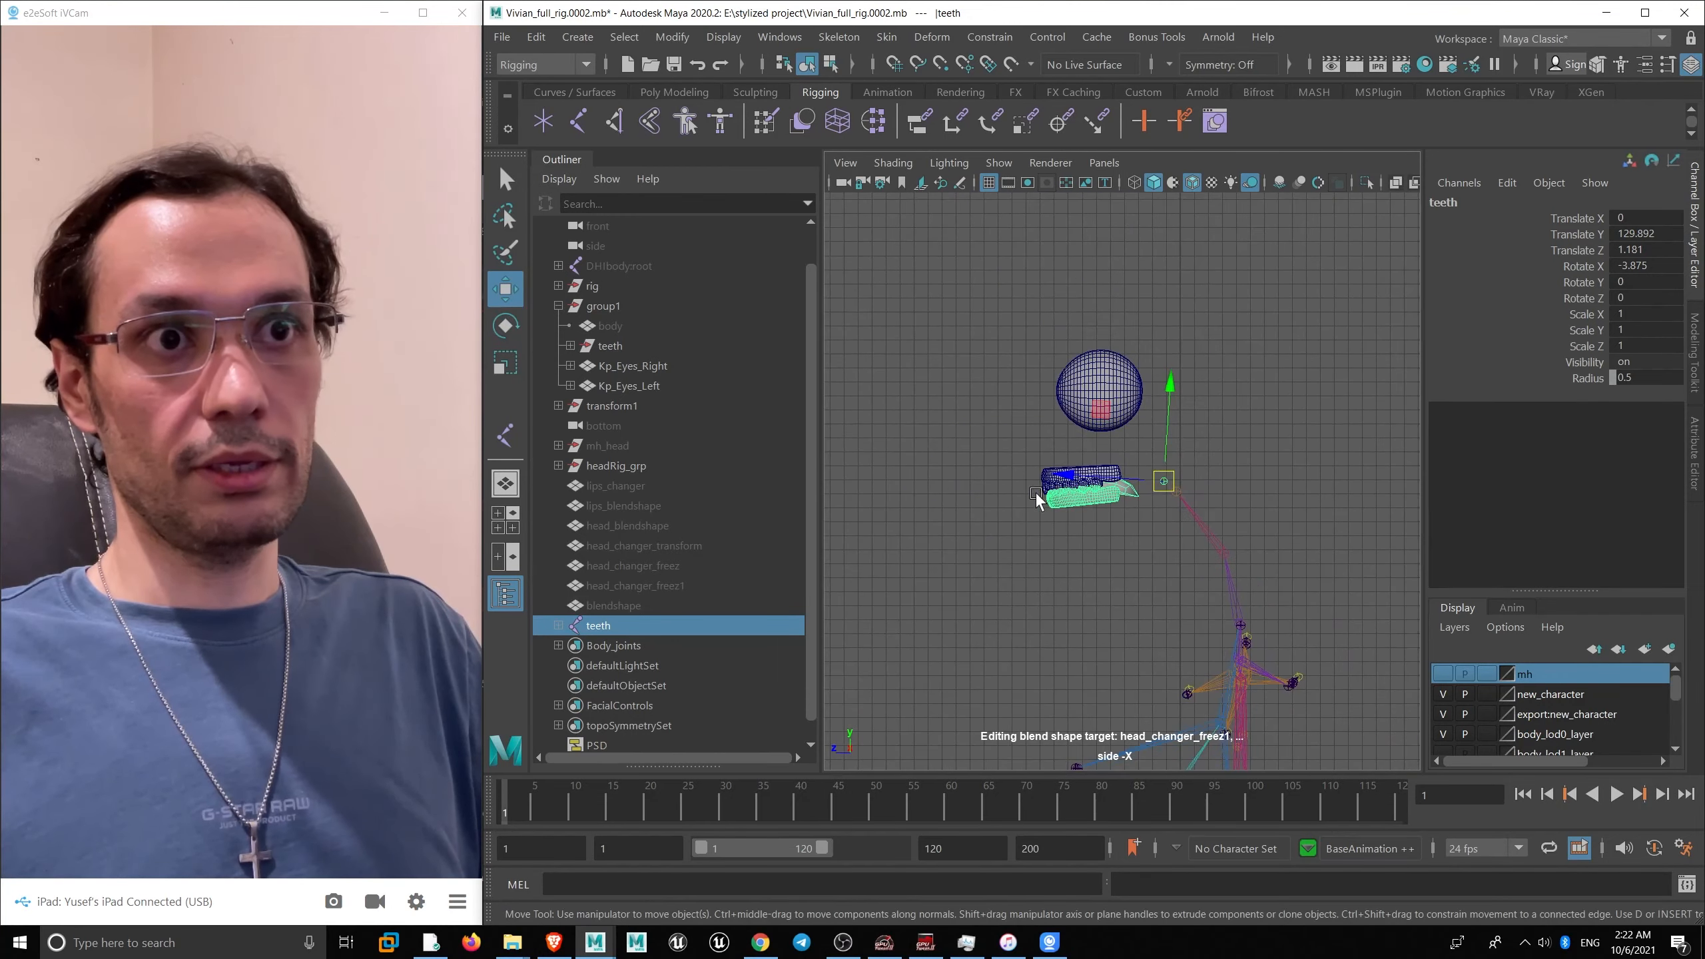
- Try rotating the jaw joint further about X to about -4.5 degrees, and undo that extra rotation
scroll(1134, 586, "up", 3)
scroll(1134, 586, "up", 4)
key("e")
left_click_drag(1210, 407, 1208, 406)
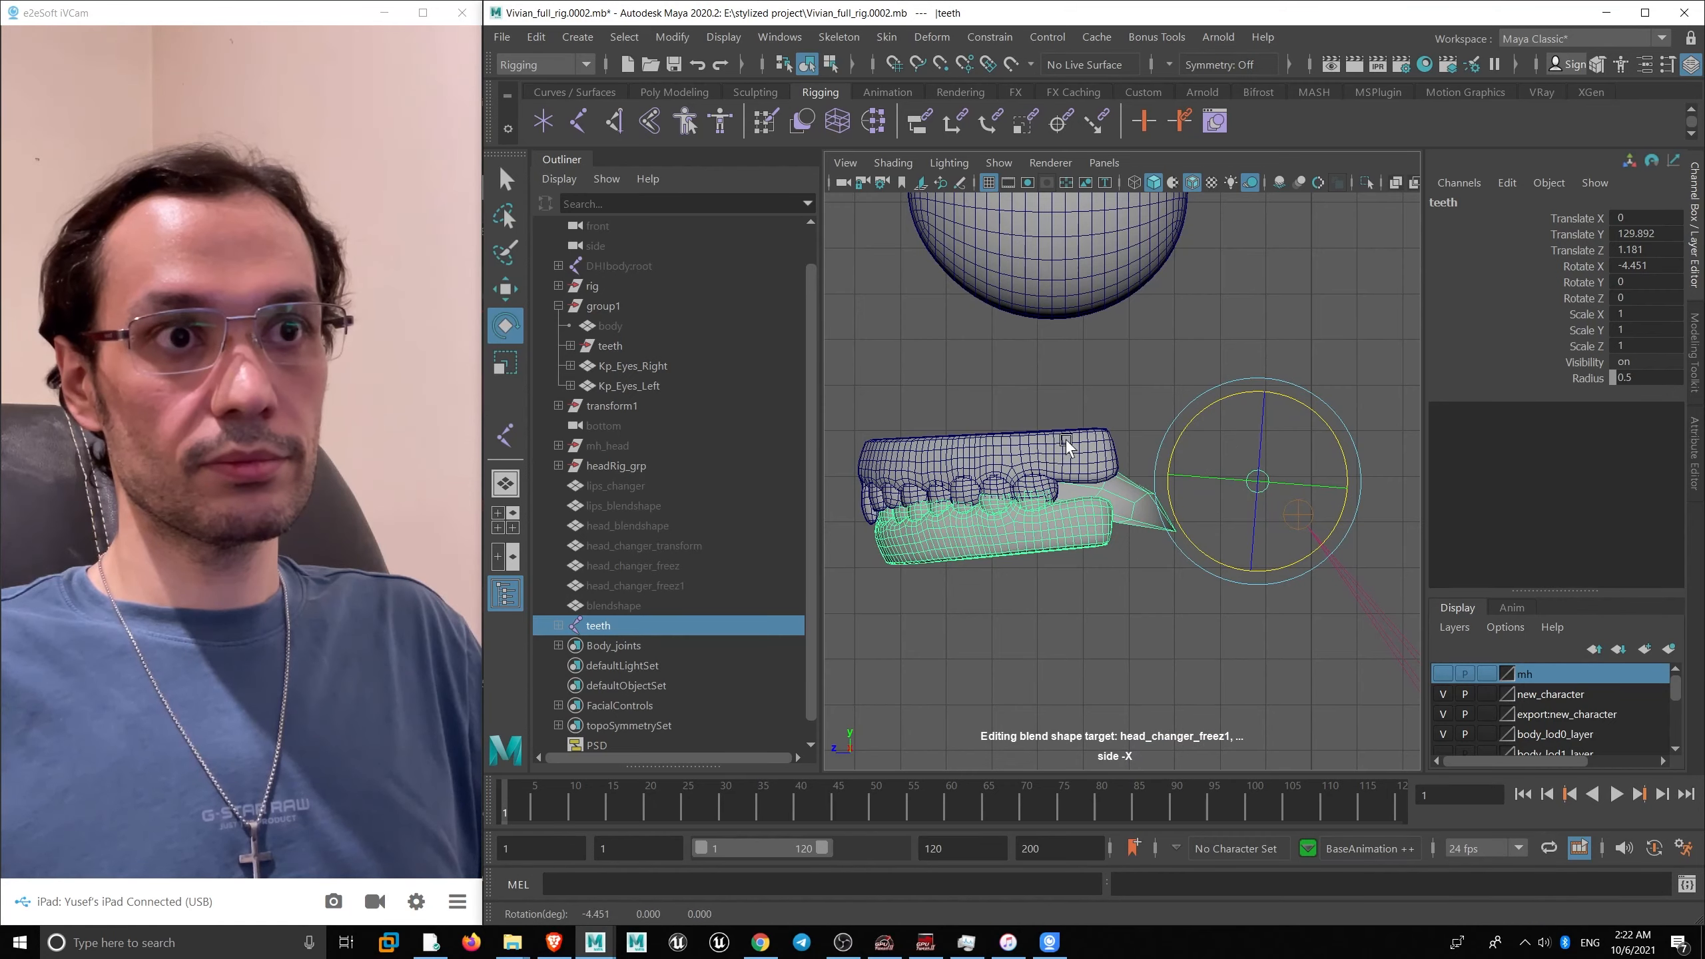
scroll(1067, 447, "down", 4)
scroll(883, 369, "up", 4)
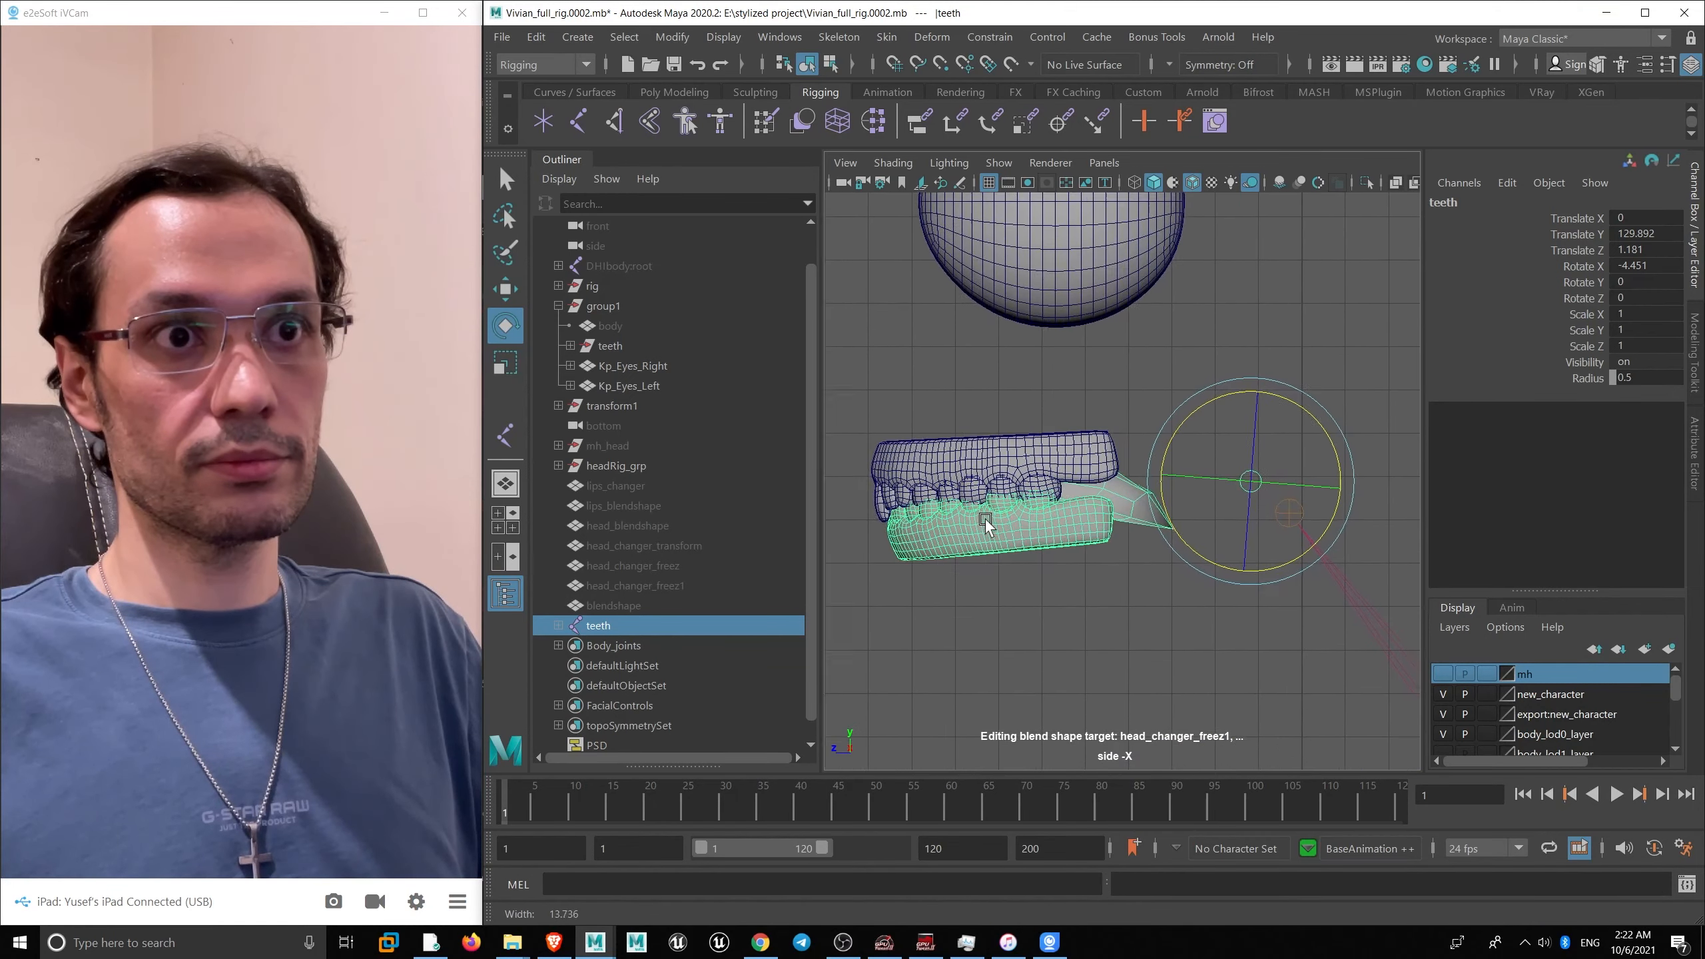
scroll(1120, 483, "down", 2)
key("ctrl+z")
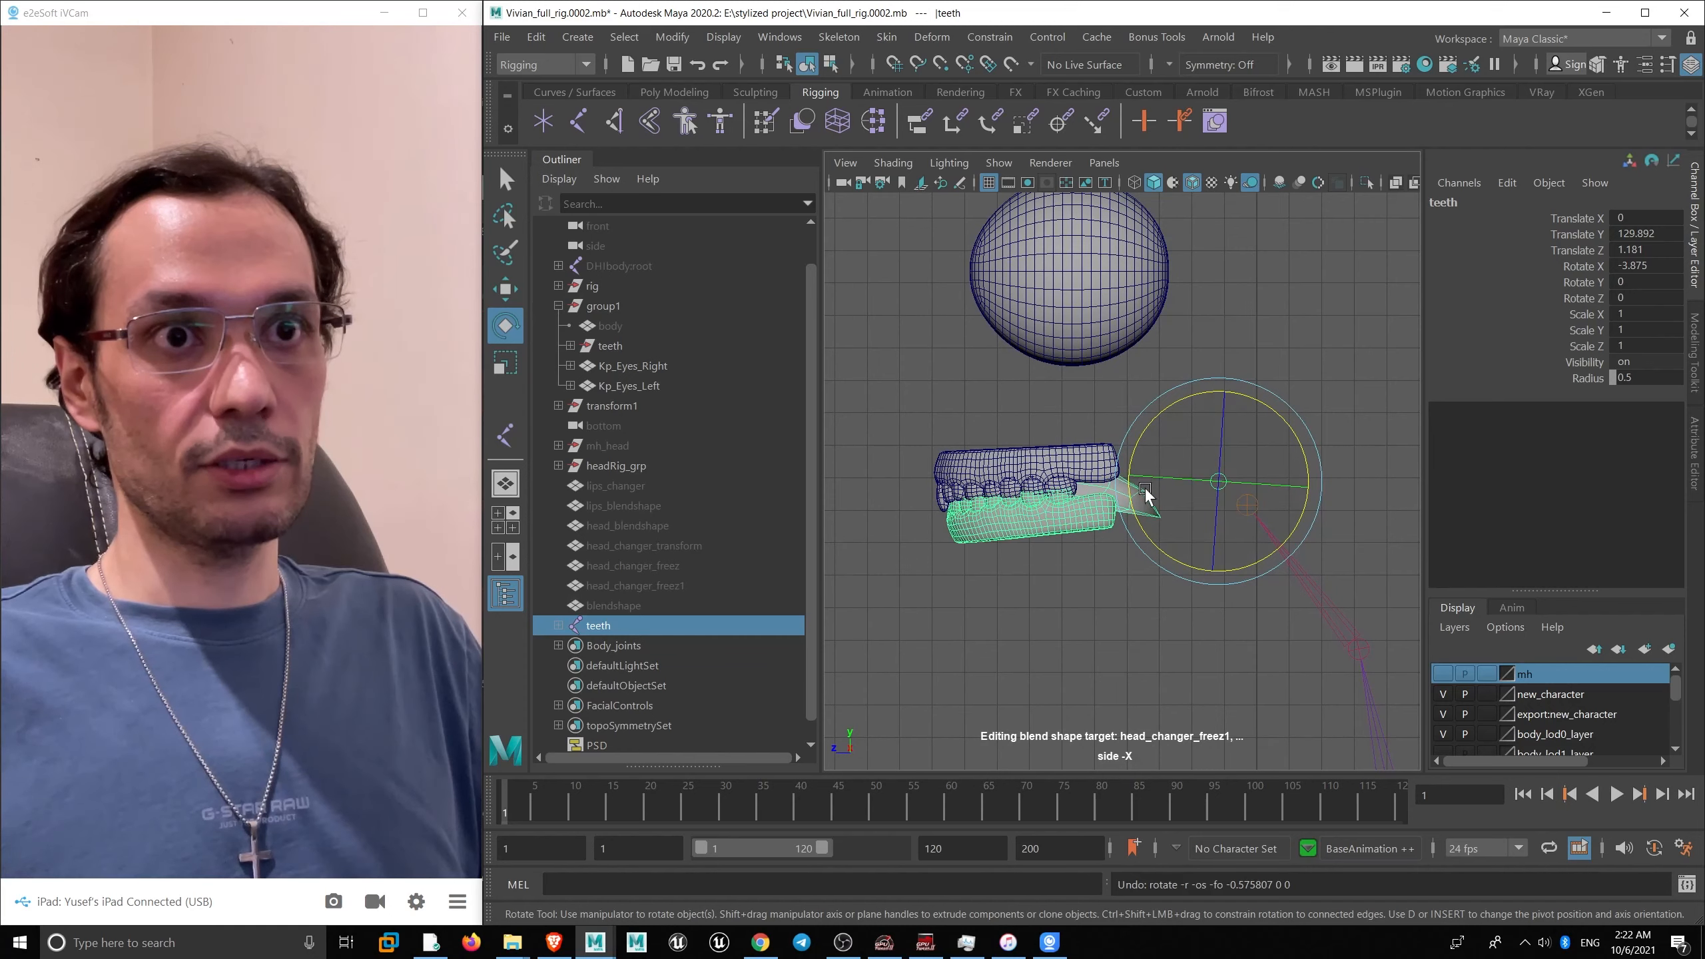
- Undo the first jaw joint rotation and the joint's rename to teeth
key("ctrl+z")
key("ctrl+z")
key("ctrl+z")
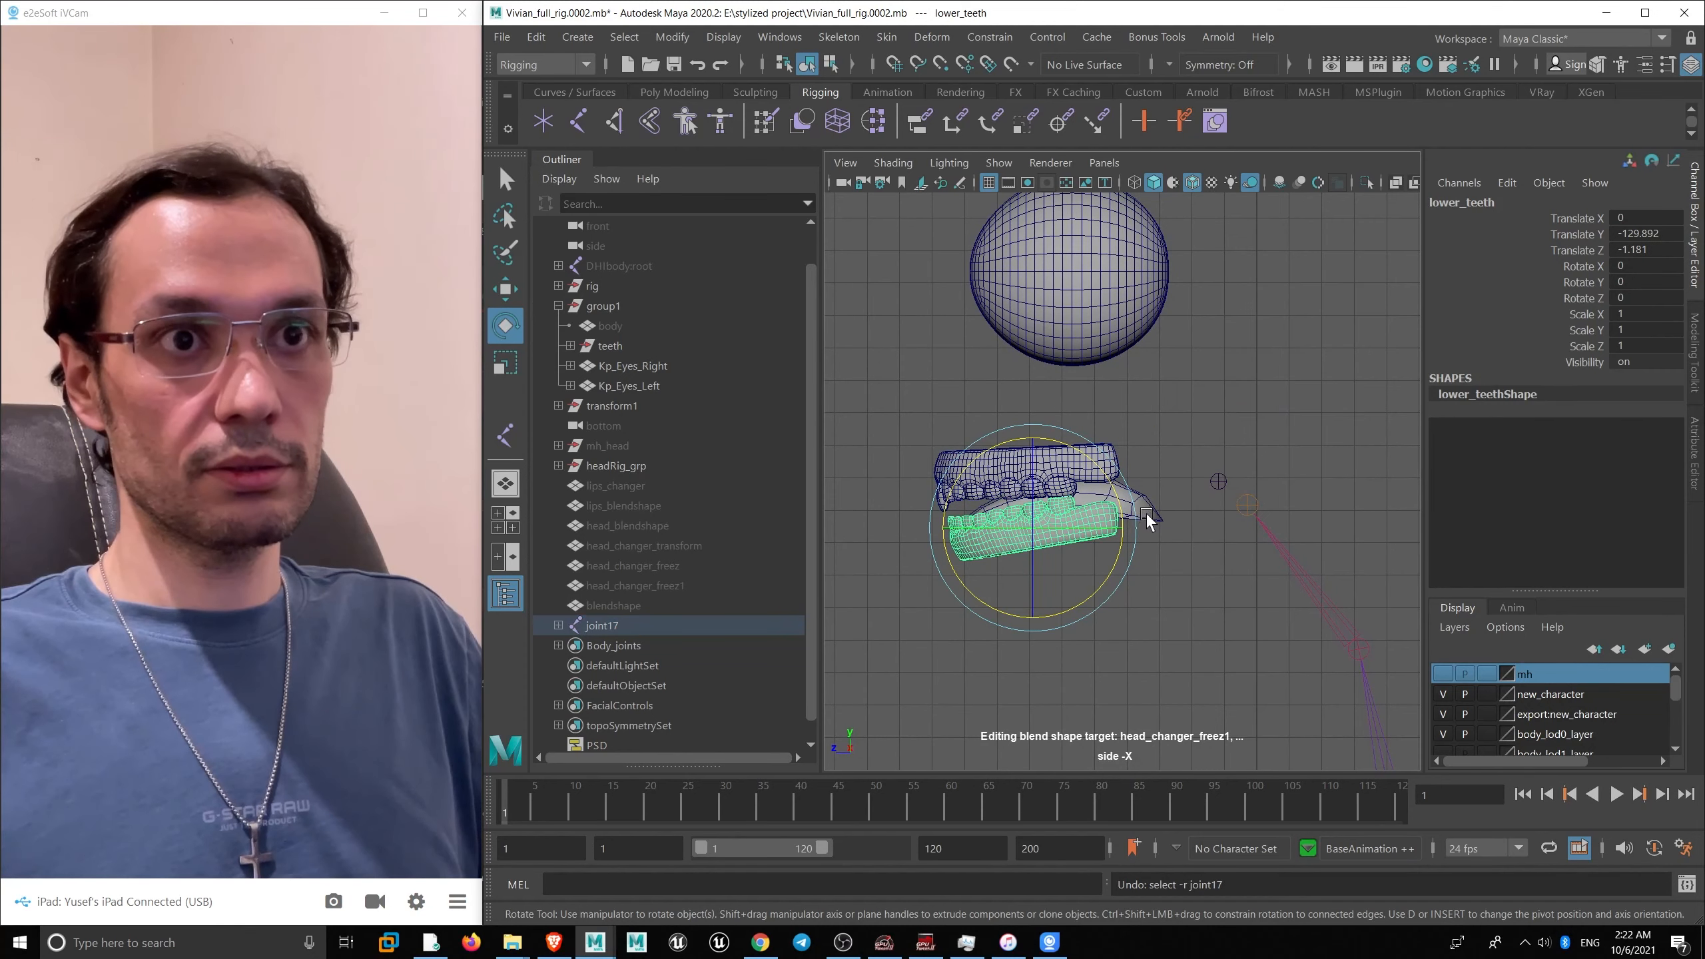
- Rotate joint17 about X to about -3.9 degrees to close the lower teeth against the upper teeth
left_click(1217, 481)
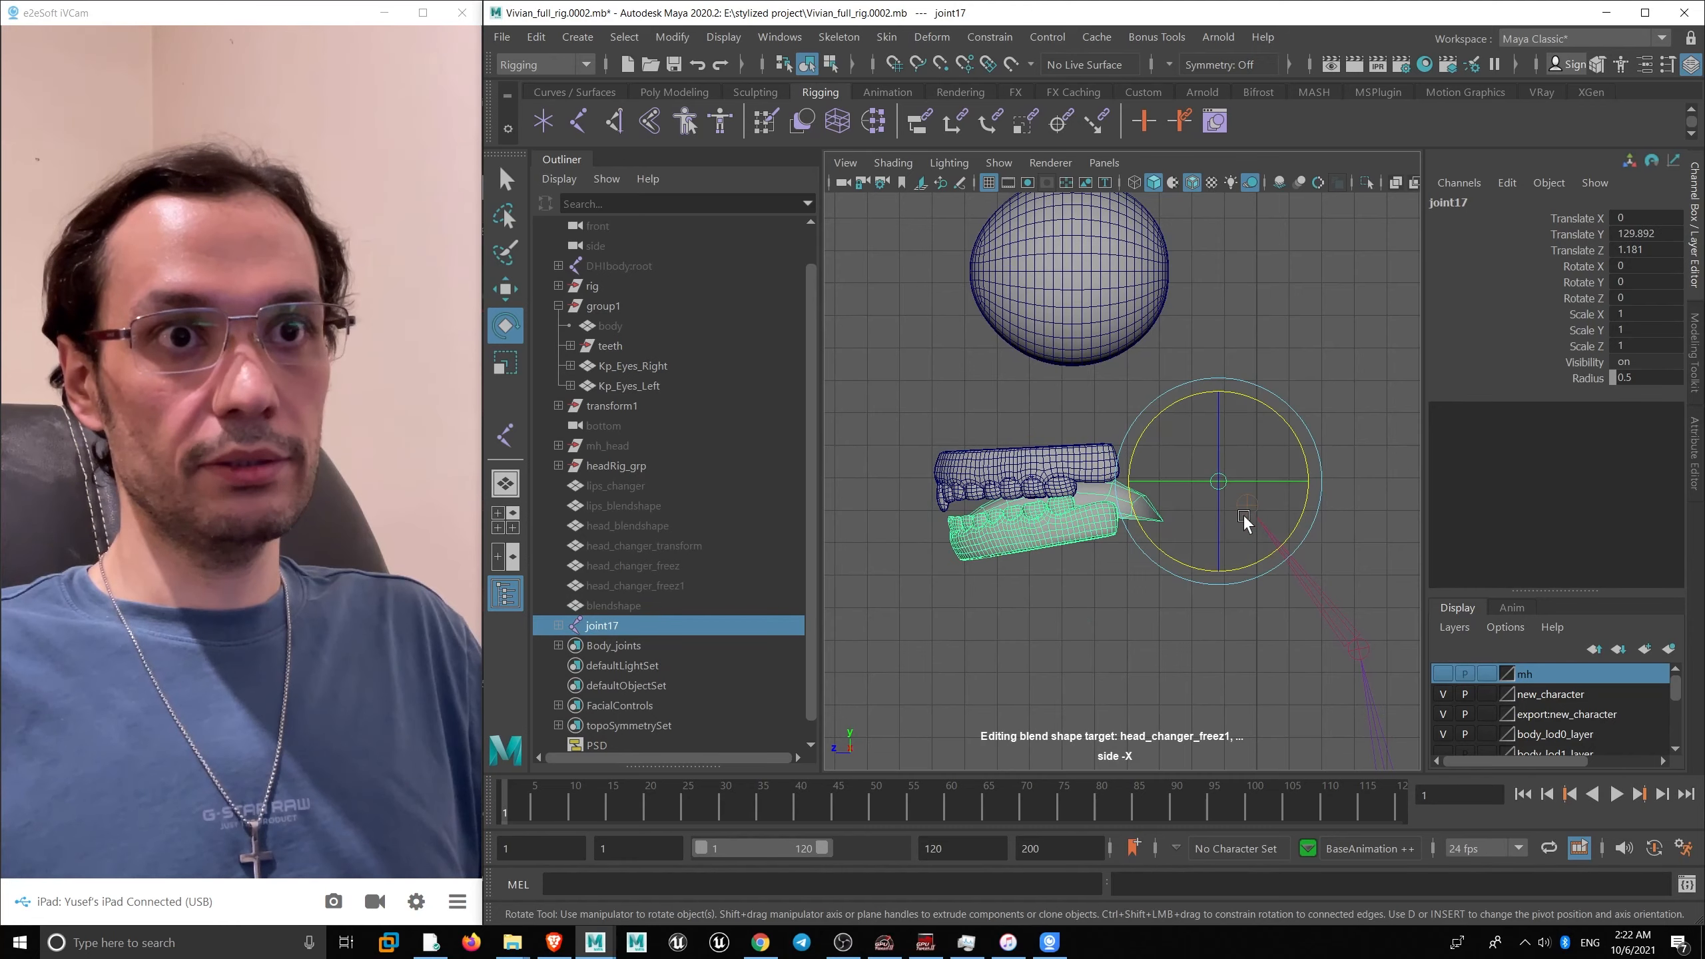
scroll(1149, 564, "up", 3)
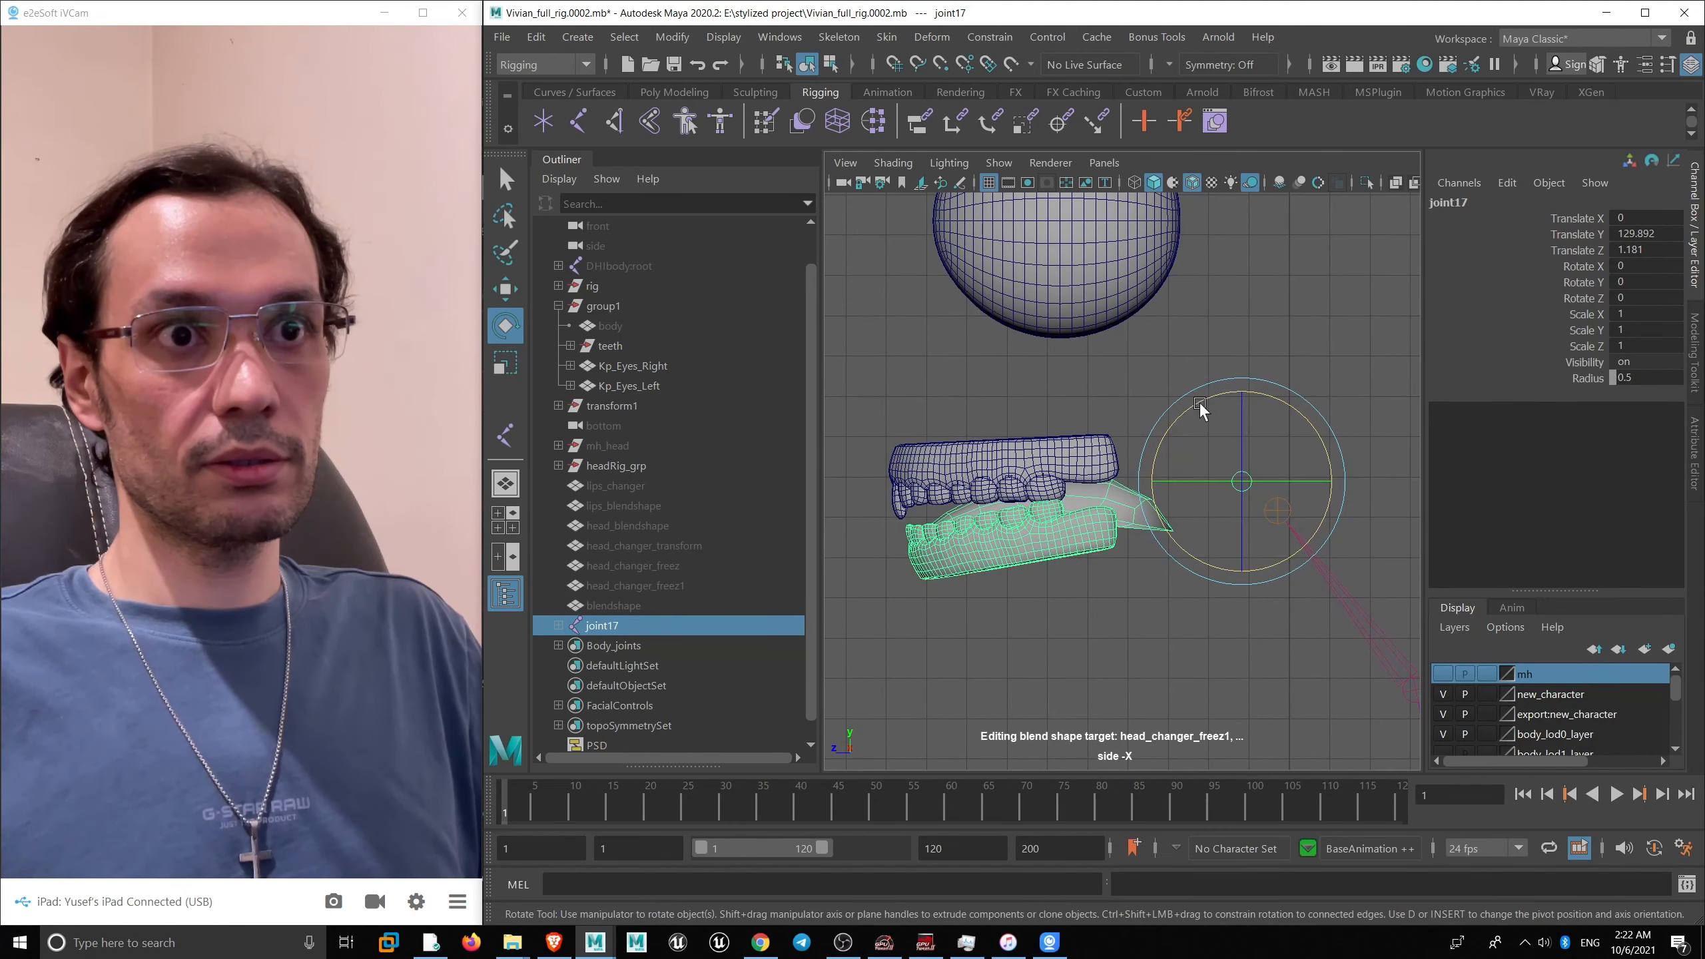
left_click_drag(1200, 405, 1205, 407)
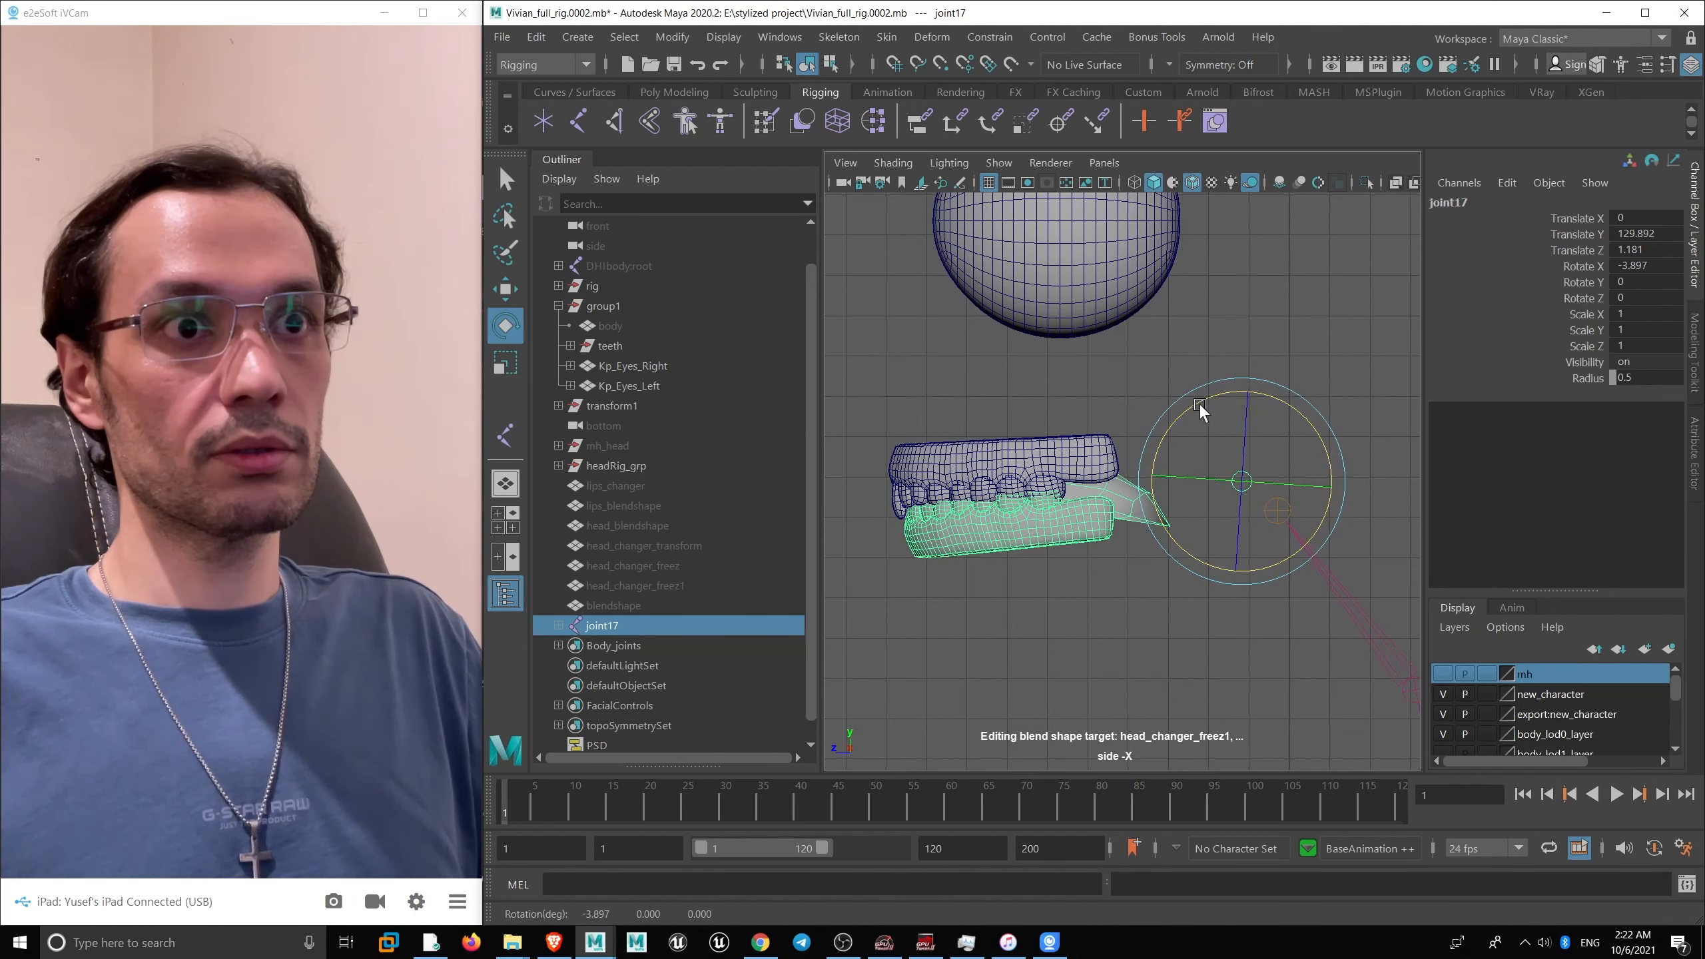
middle_click_drag(1020, 435, 1096, 419, "alt")
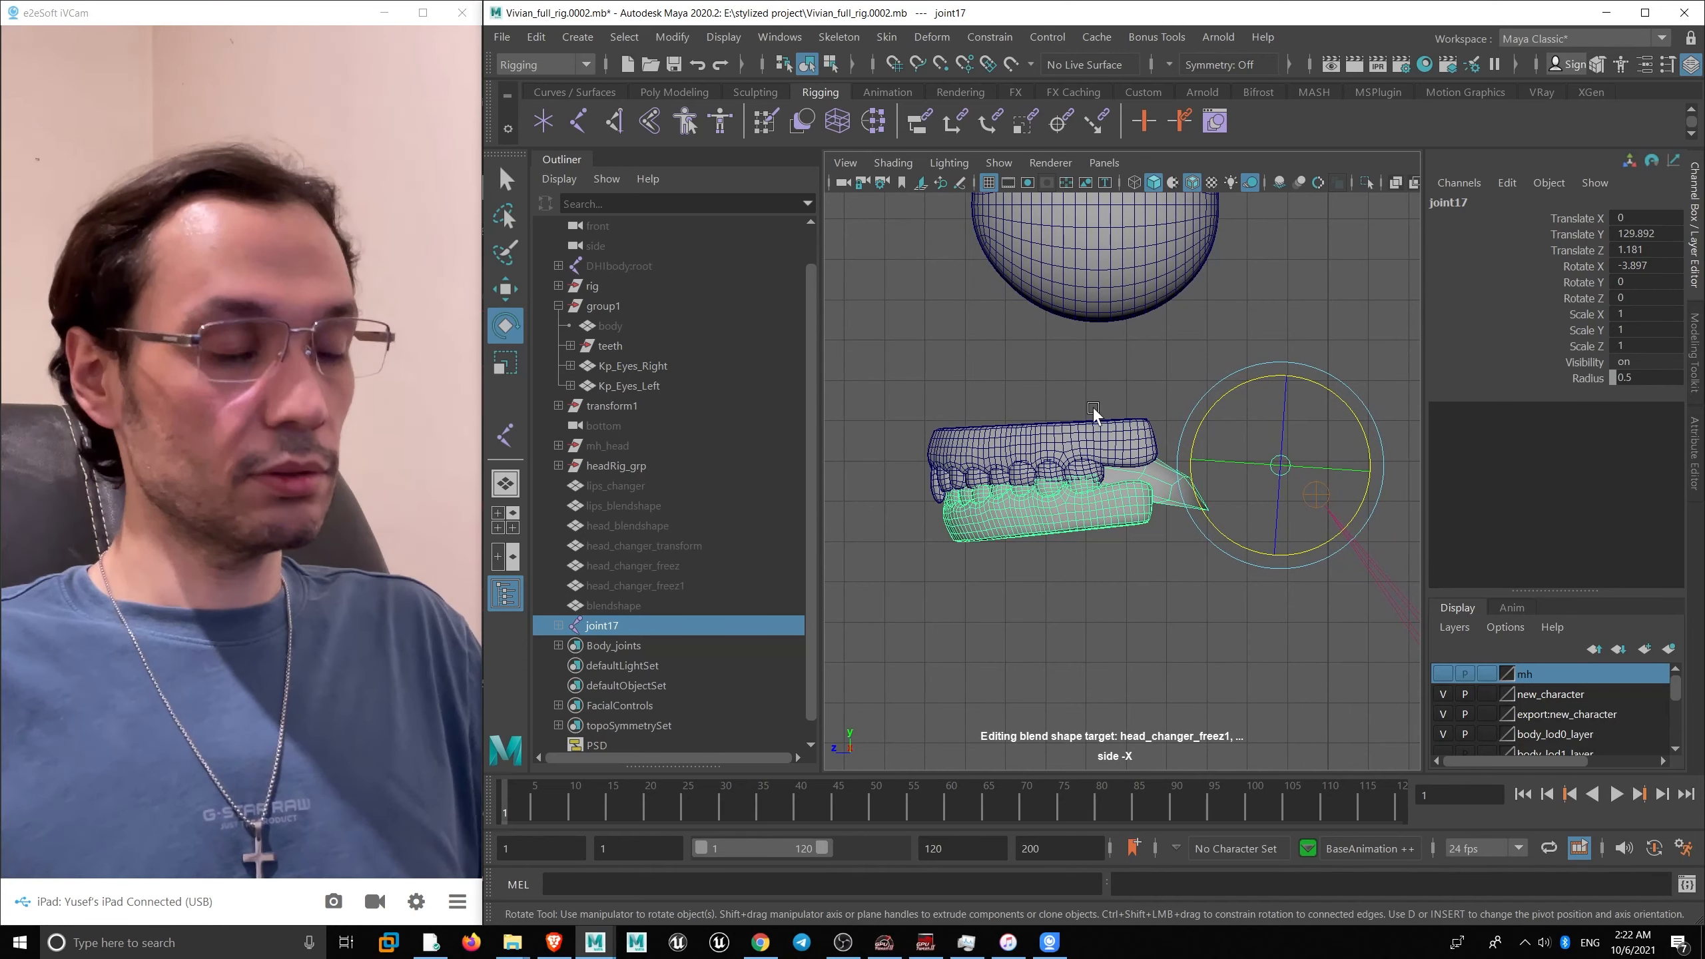
- Refine joint17's X rotation to about -3.5 degrees and freeze its transformations in the perspective view
key("space")
mouse_move(1156, 396)
left_mouse_down()
mouse_move(1143, 462)
mouse_move(1140, 397)
left_mouse_up()
key("f")
key("space")
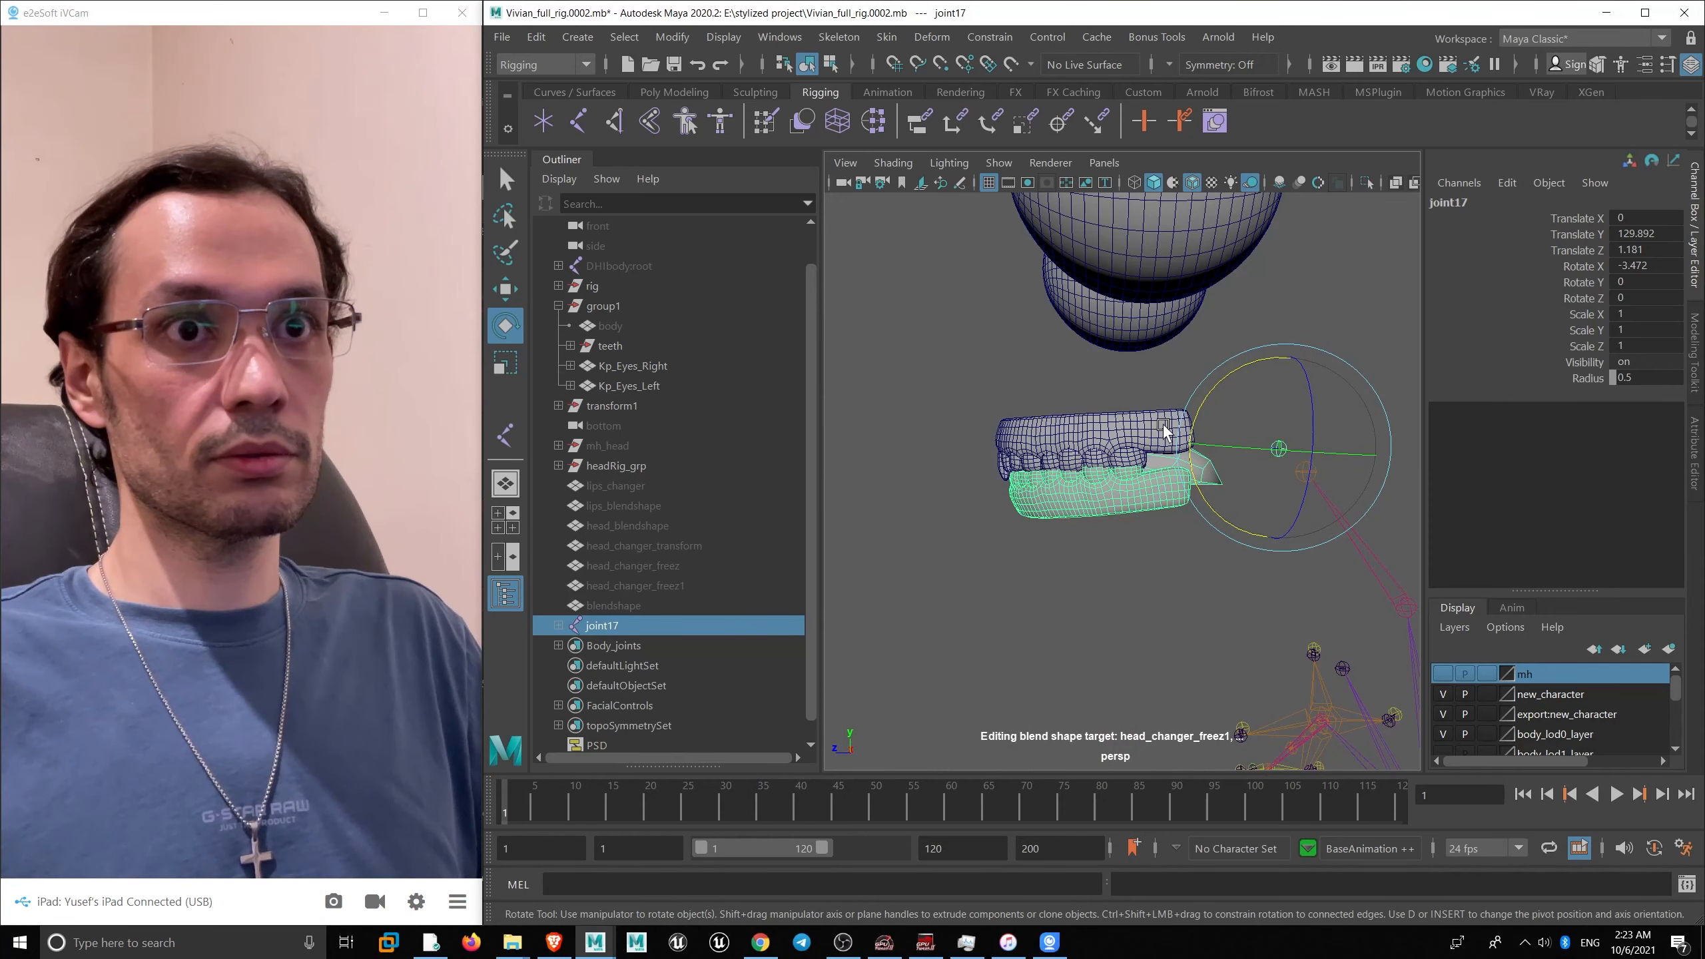
left_click(671, 37)
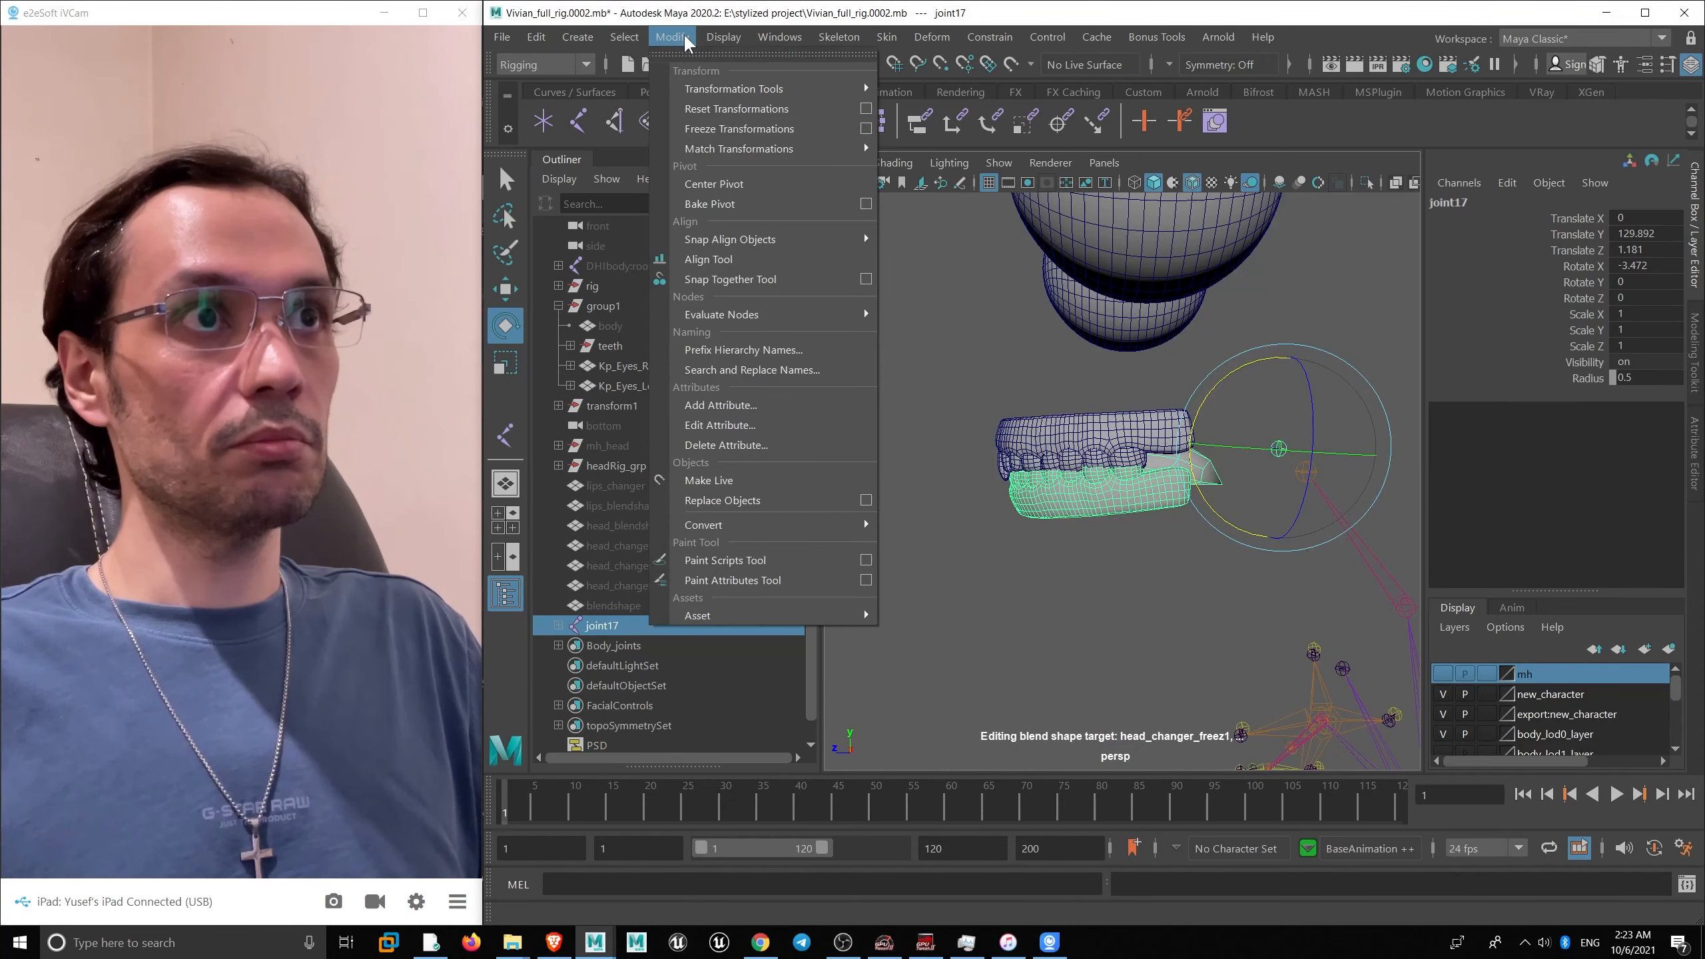
left_click(712, 129)
- Test the jaw movement by rotating joint17 in different directions, undoing each test rotation
left_click_drag(1208, 463, 1161, 393, "alt")
key("ctrl+z")
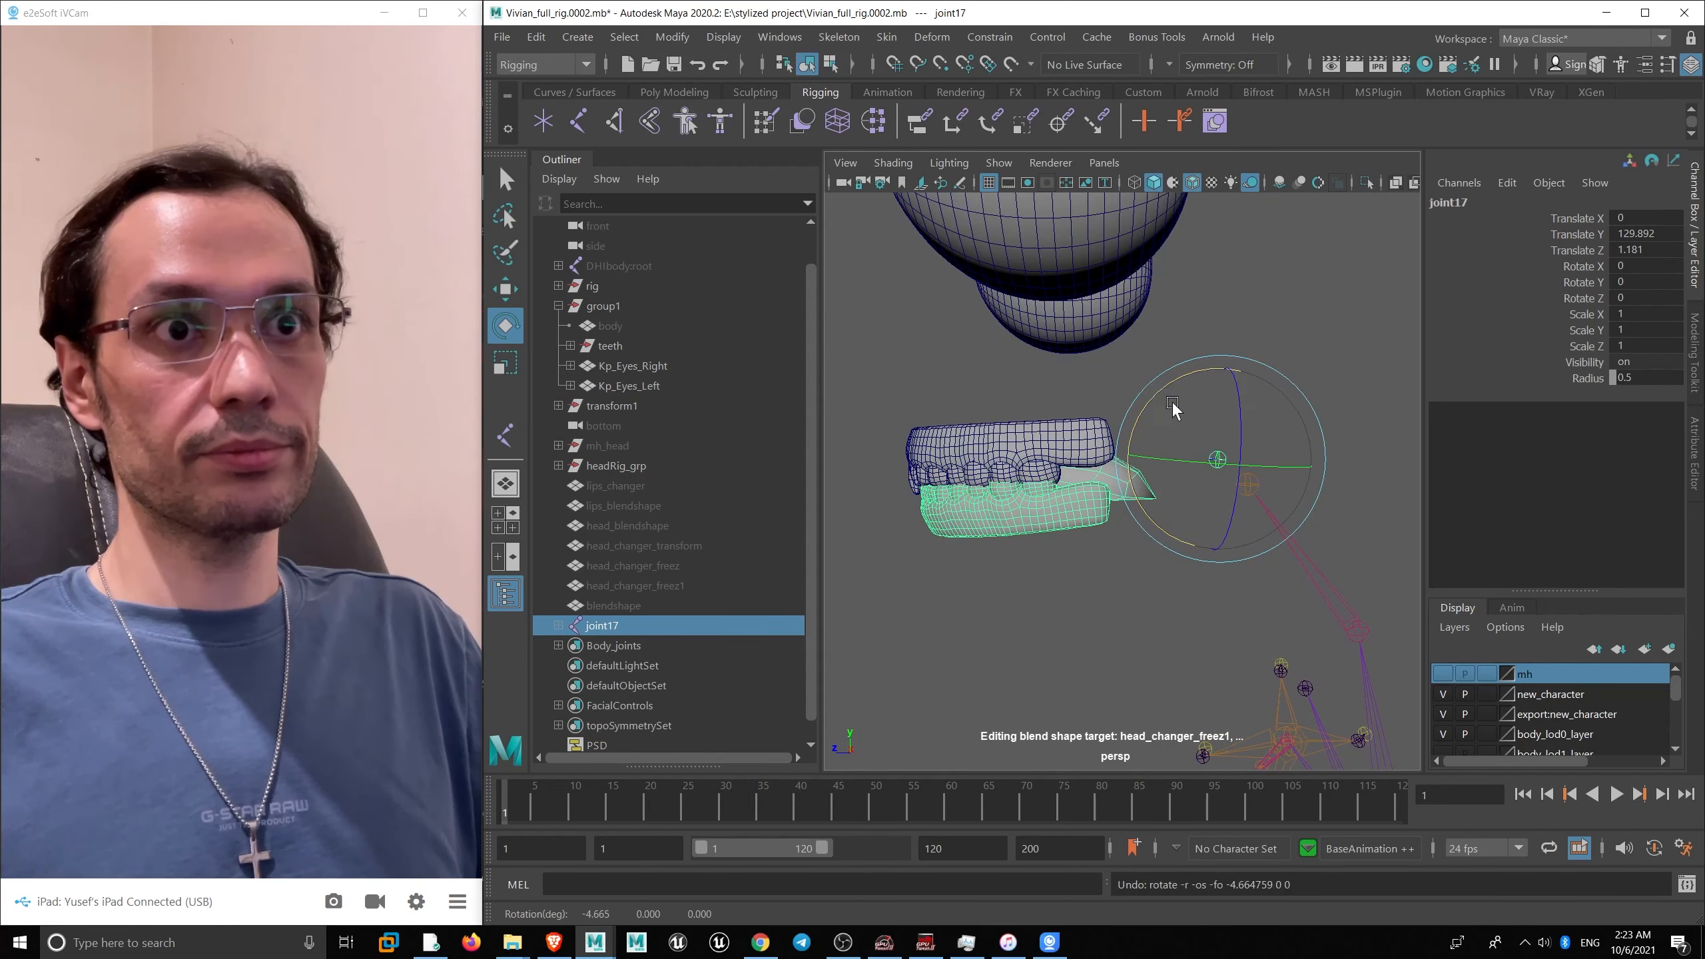
scroll(1172, 407, "down", 6)
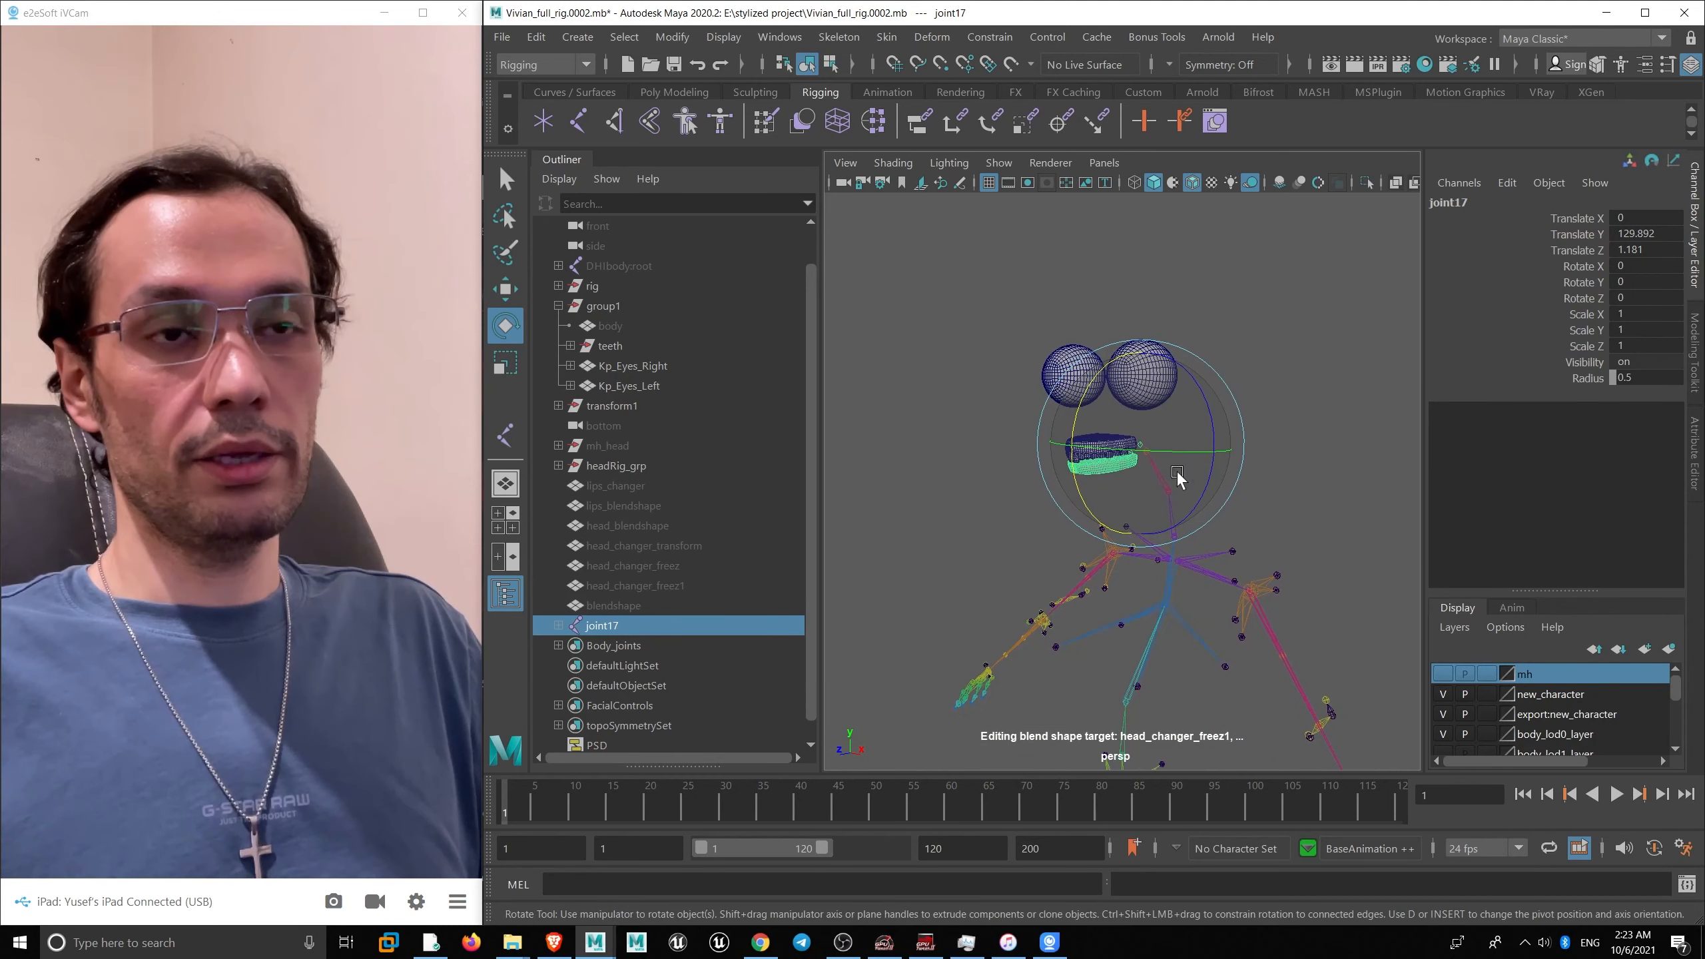
mouse_move(1178, 474)
right_mouse_down("alt")
mouse_move(974, 415)
mouse_move(1144, 548)
mouse_move(1206, 461)
right_mouse_up("alt")
left_click_drag(1205, 461, 1193, 427, "alt")
left_click_drag(1189, 427, 1141, 431)
key("ctrl+z")
left_click(1140, 433)
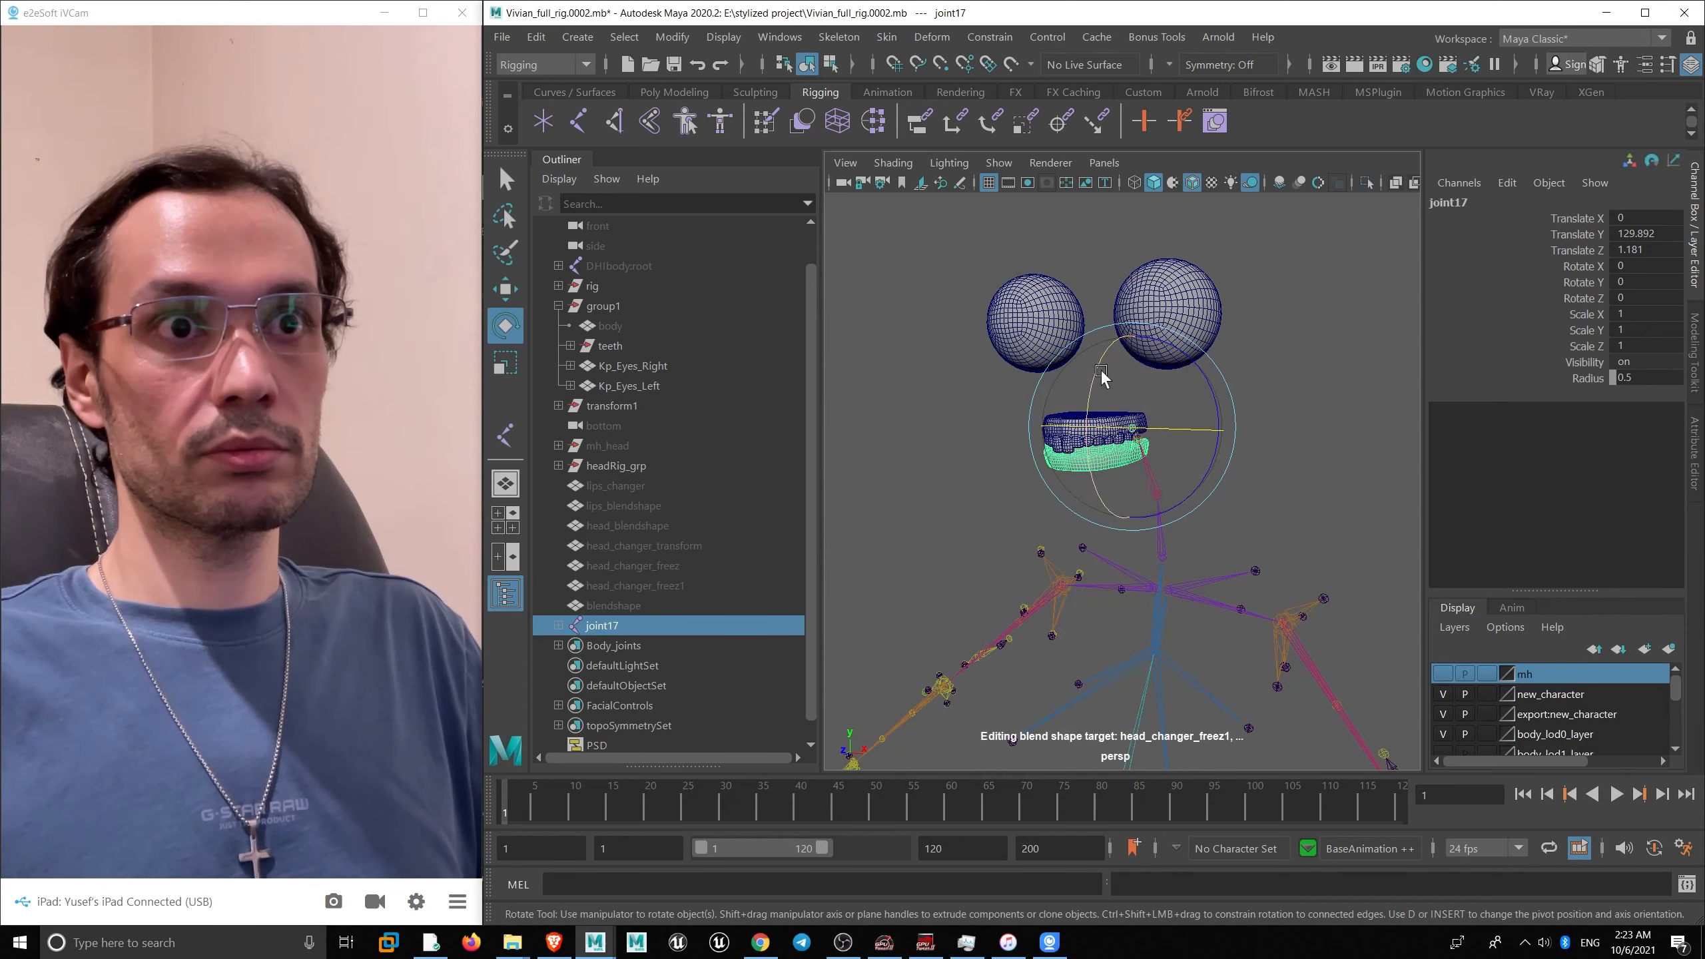
left_click_drag(1100, 375, 1092, 407)
left_click_drag(1189, 444, 1085, 385)
key("ctrl+z")
key("ctrl+z")
scroll(1081, 449, "down", 5)
scroll(1084, 385, "up", 5)
- Parent joint17 to the head_drv joint at the top of the neck chain
key("w")
left_click_drag(1170, 504, 1100, 491, "alt")
right_click_drag(1100, 491, 1124, 530, "alt")
left_click_drag(1124, 531, 1098, 498, "alt")
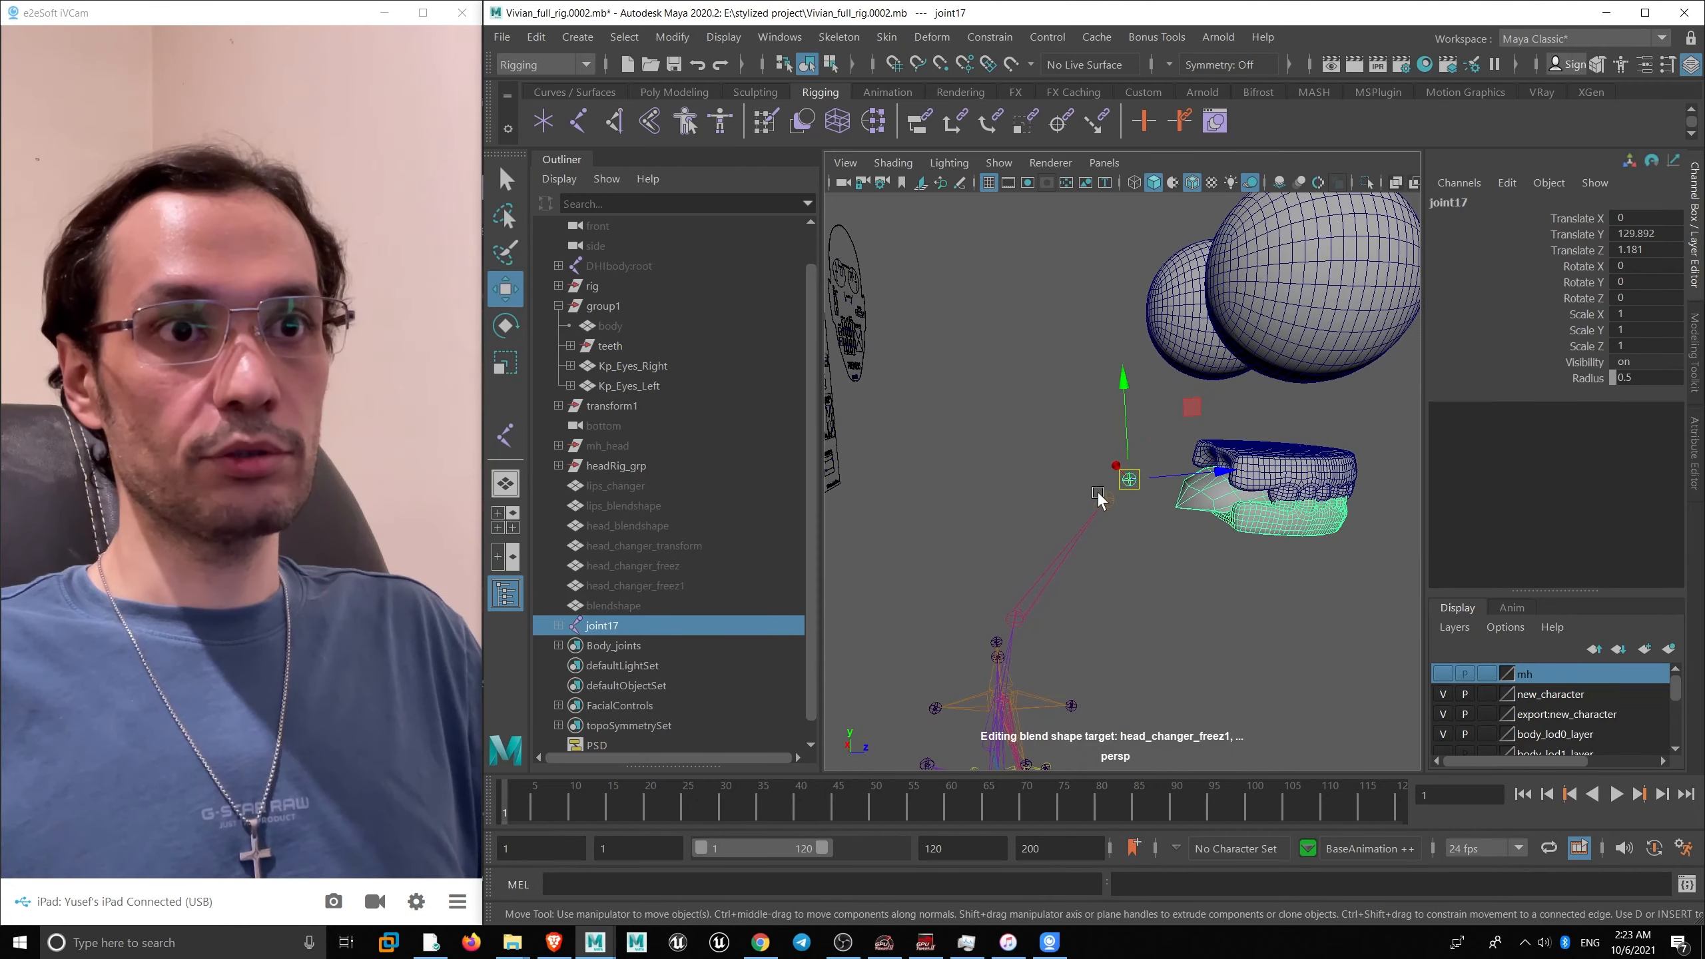
key("q")
left_click(1103, 498)
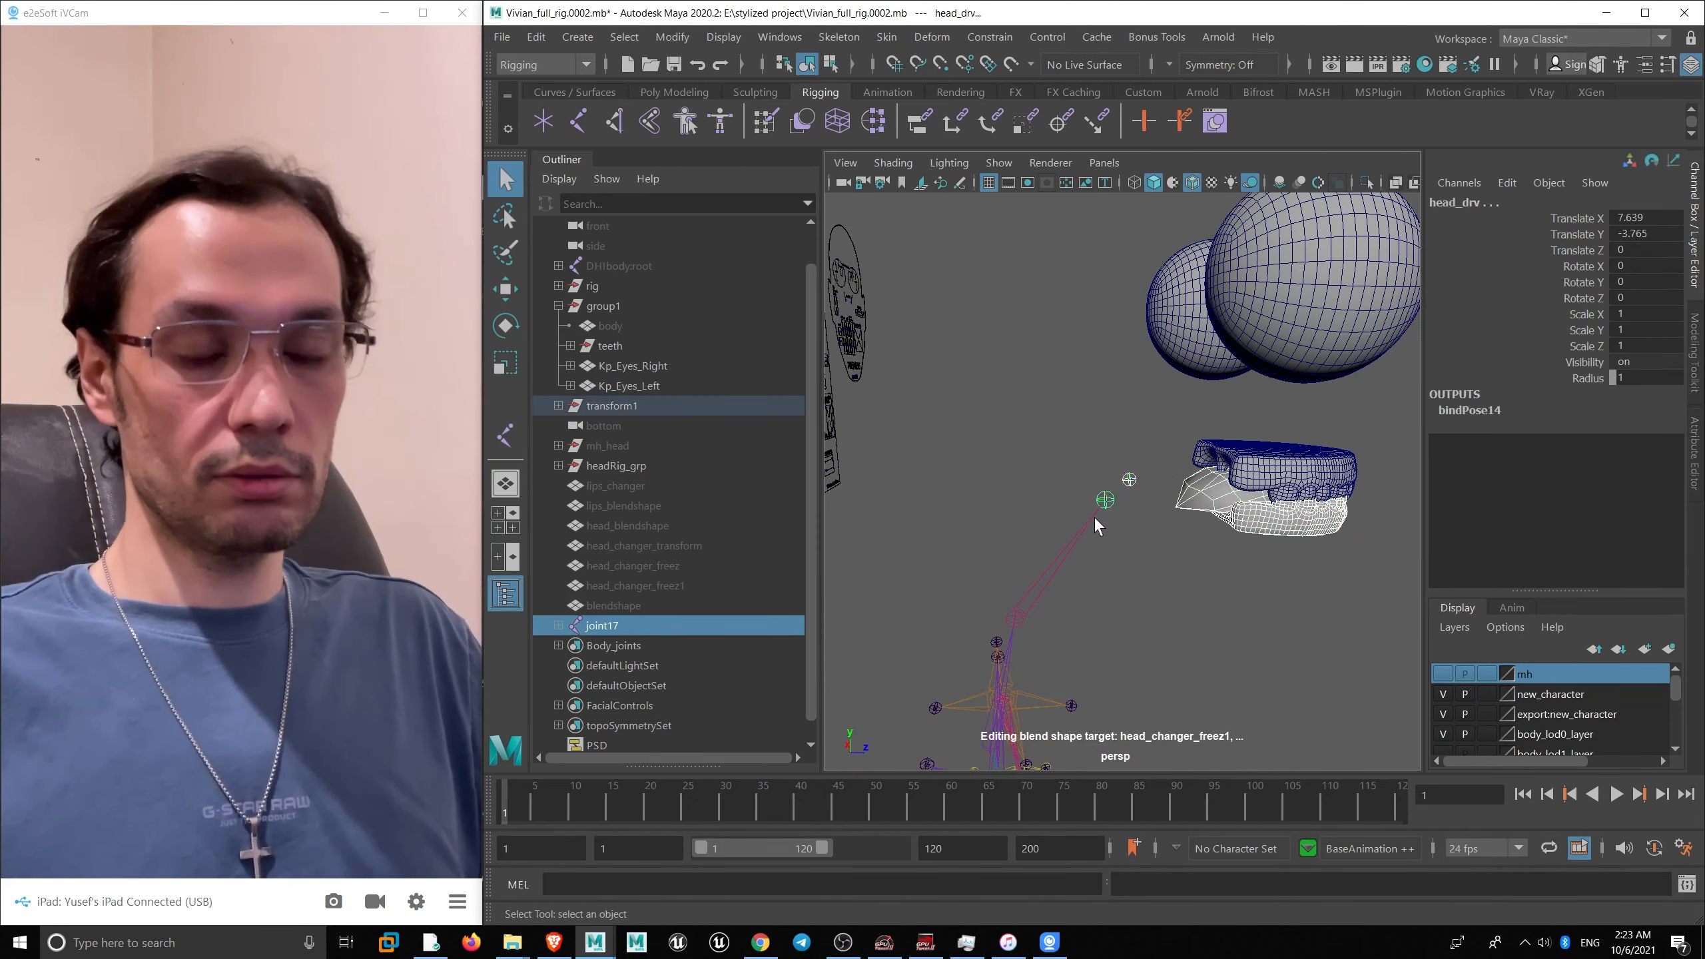
key("p")
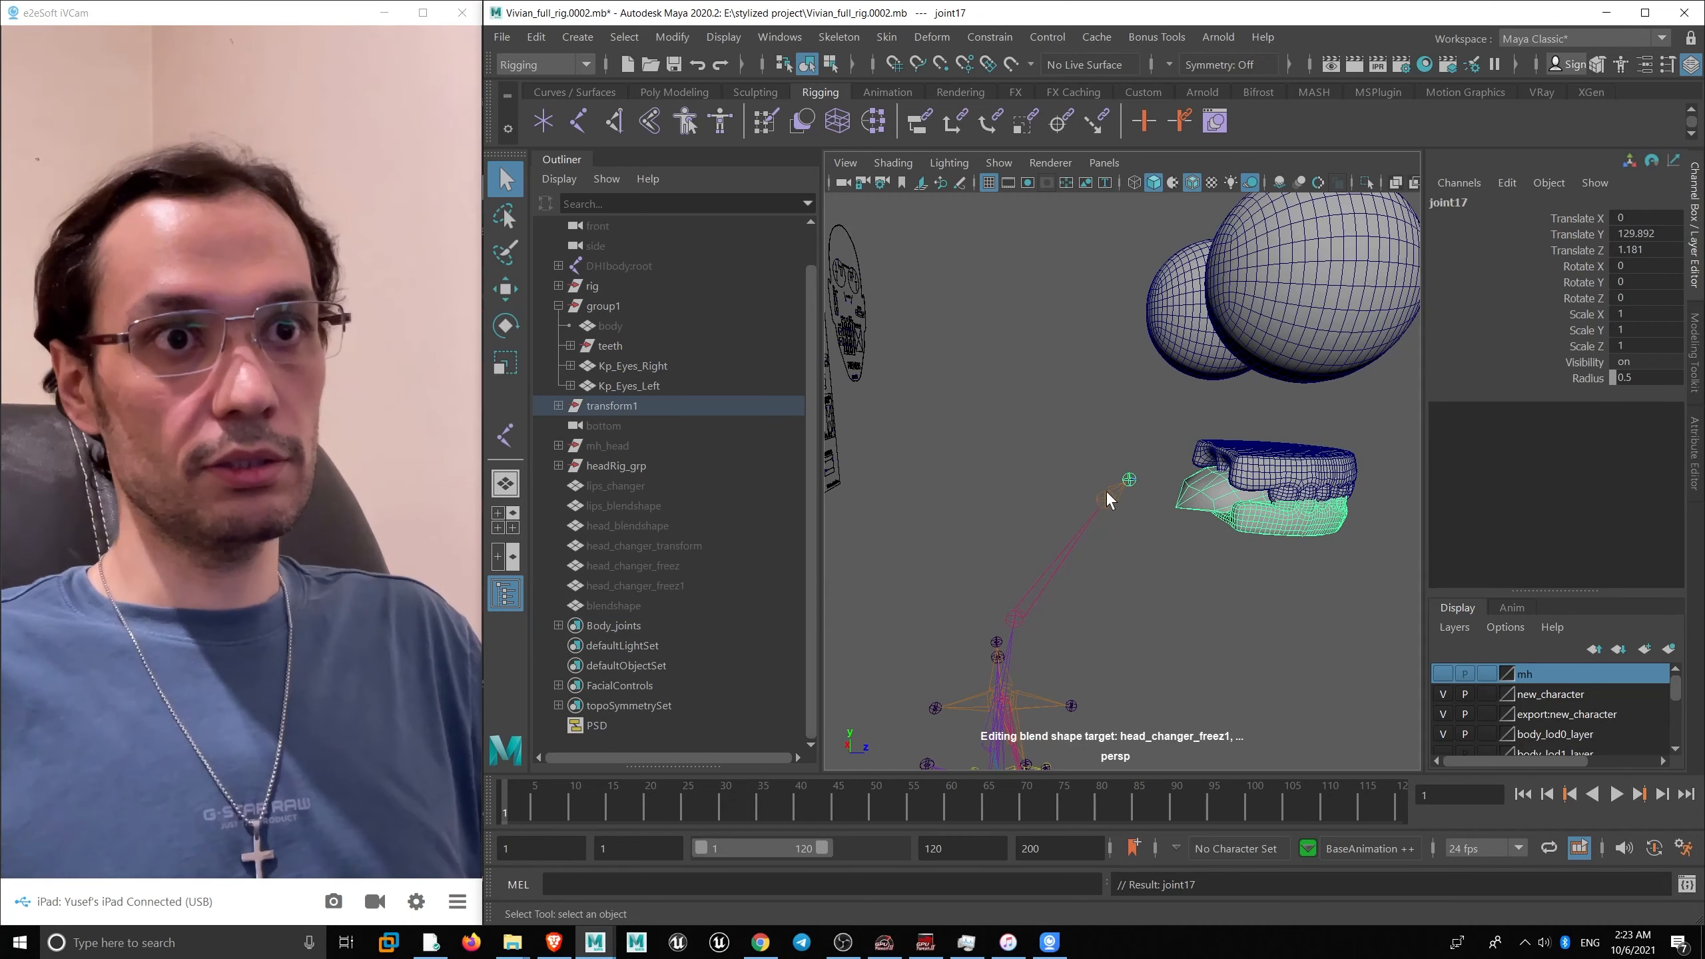
- Try to parent the upper teeth to joint17, and undo the parenting
left_click(1129, 481)
left_click_drag(1129, 489, 1014, 500, "alt")
right_click_drag(1157, 494, 852, 365, "alt")
middle_click_drag(852, 366, 875, 321, "alt")
right_click_drag(874, 321, 1081, 515, "alt")
middle_click_drag(1023, 384, 1018, 470, "alt")
left_click_drag(1019, 470, 1032, 500, "alt")
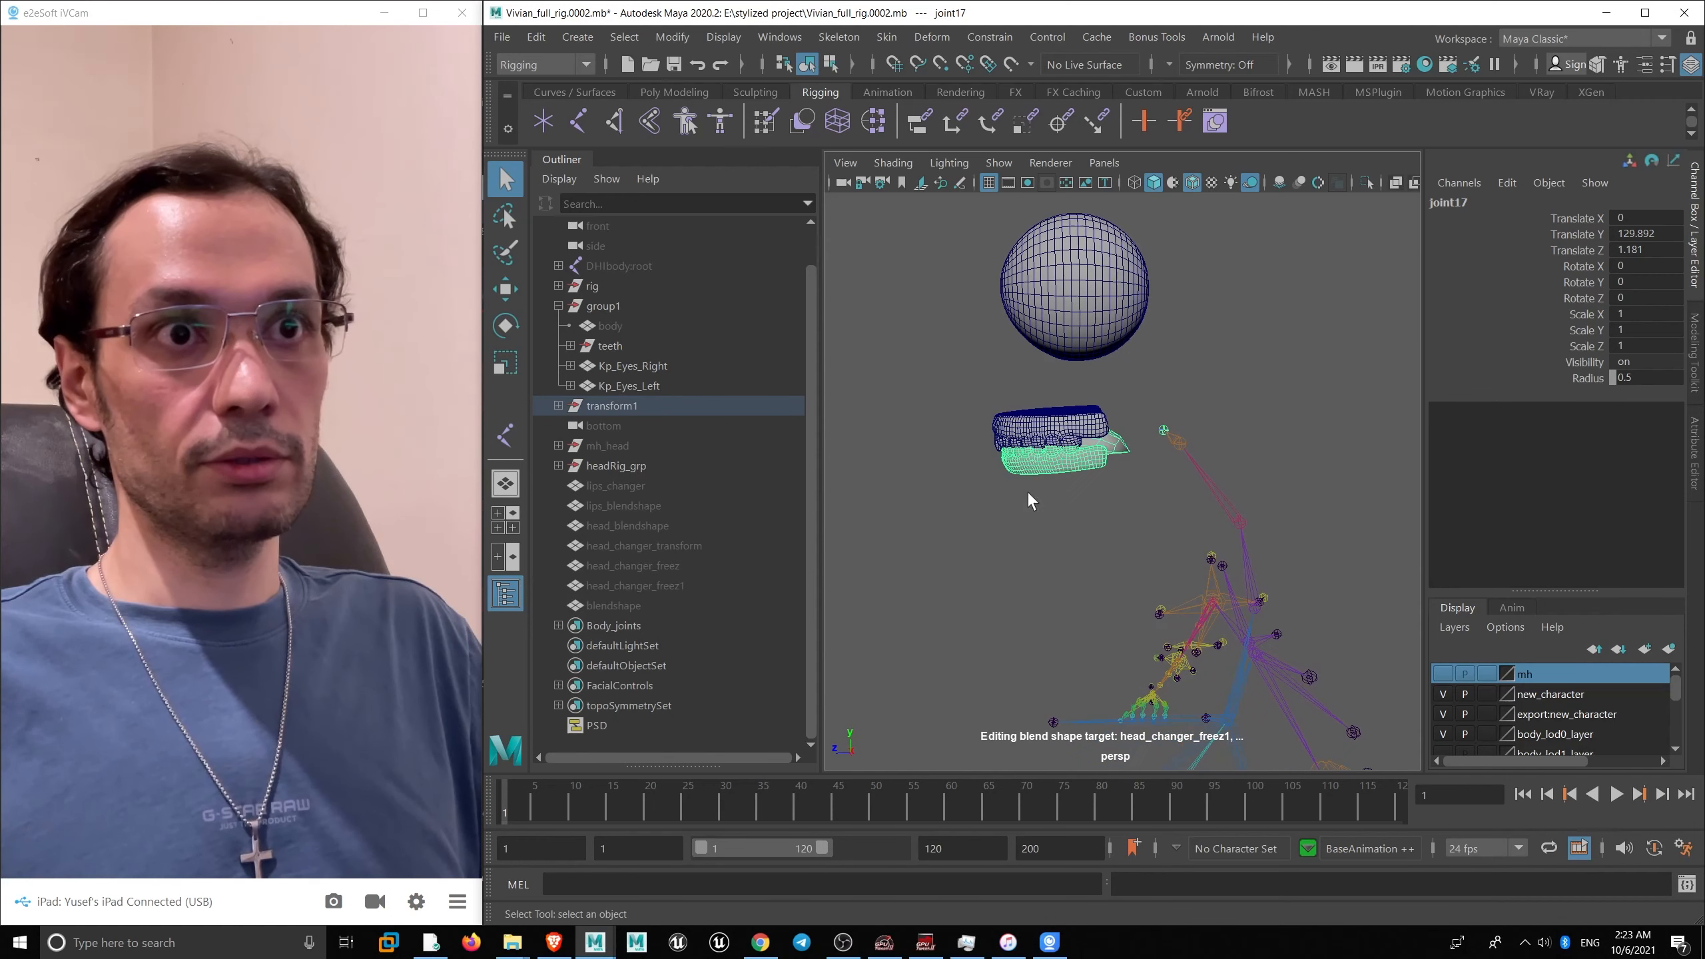
left_click(1063, 444)
left_click_drag(1064, 444, 1204, 424, "alt")
left_click(1176, 406, "shift")
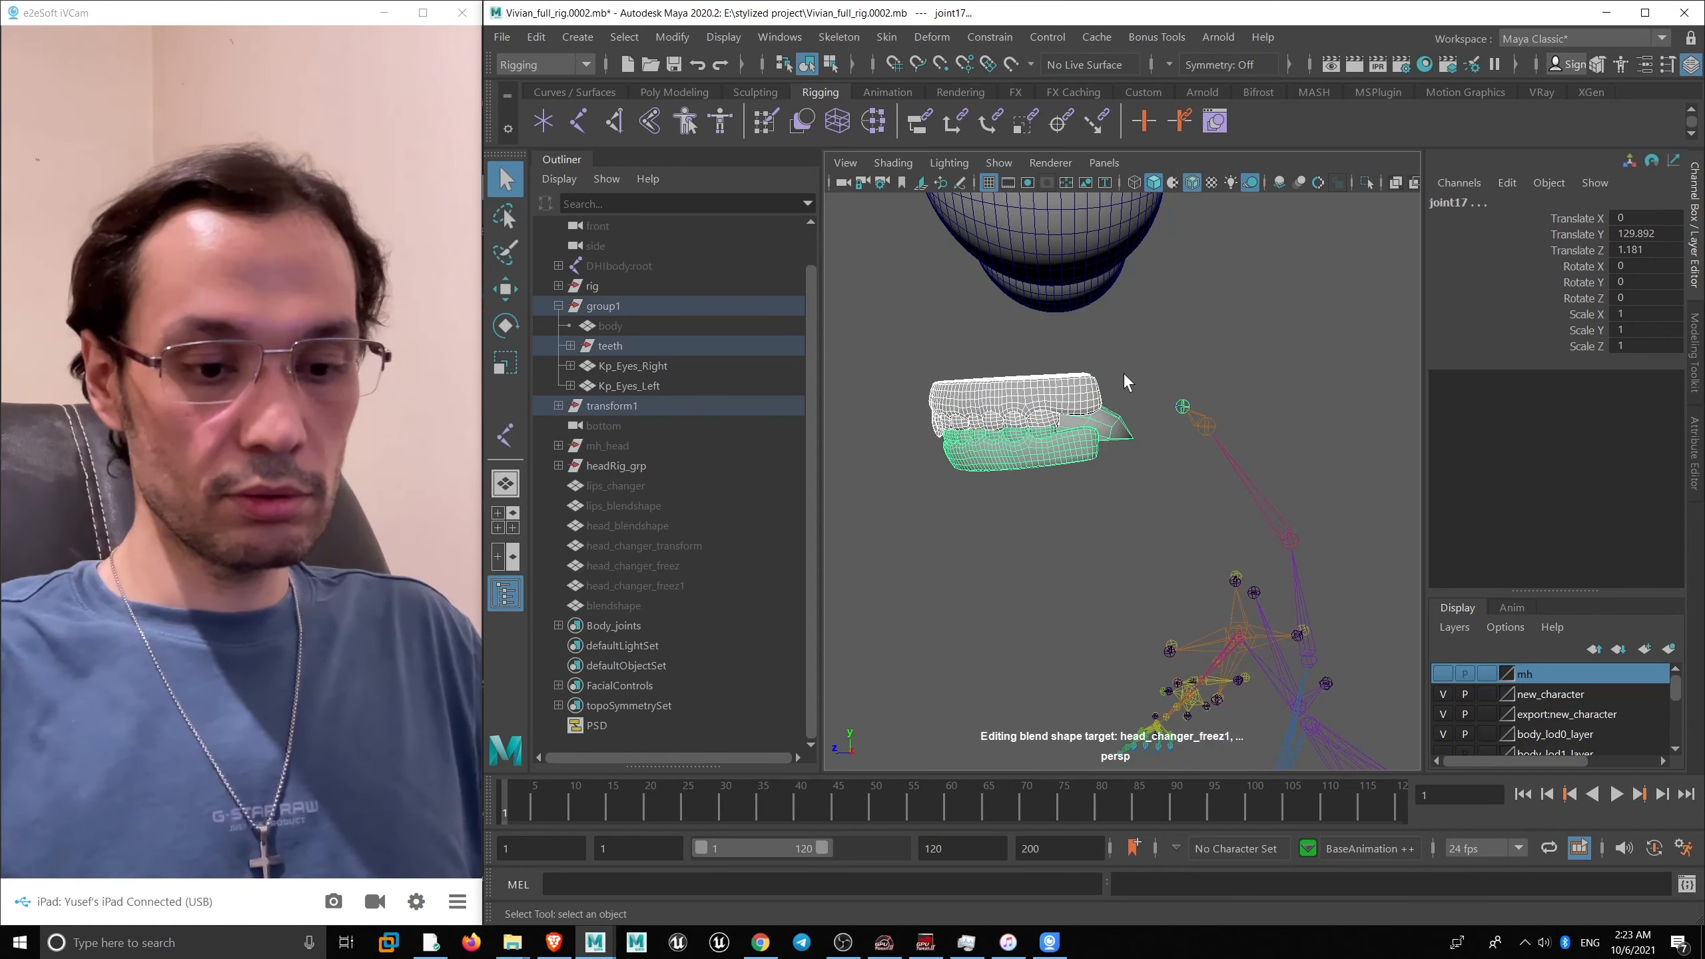
key("p")
key("ctrl+z")
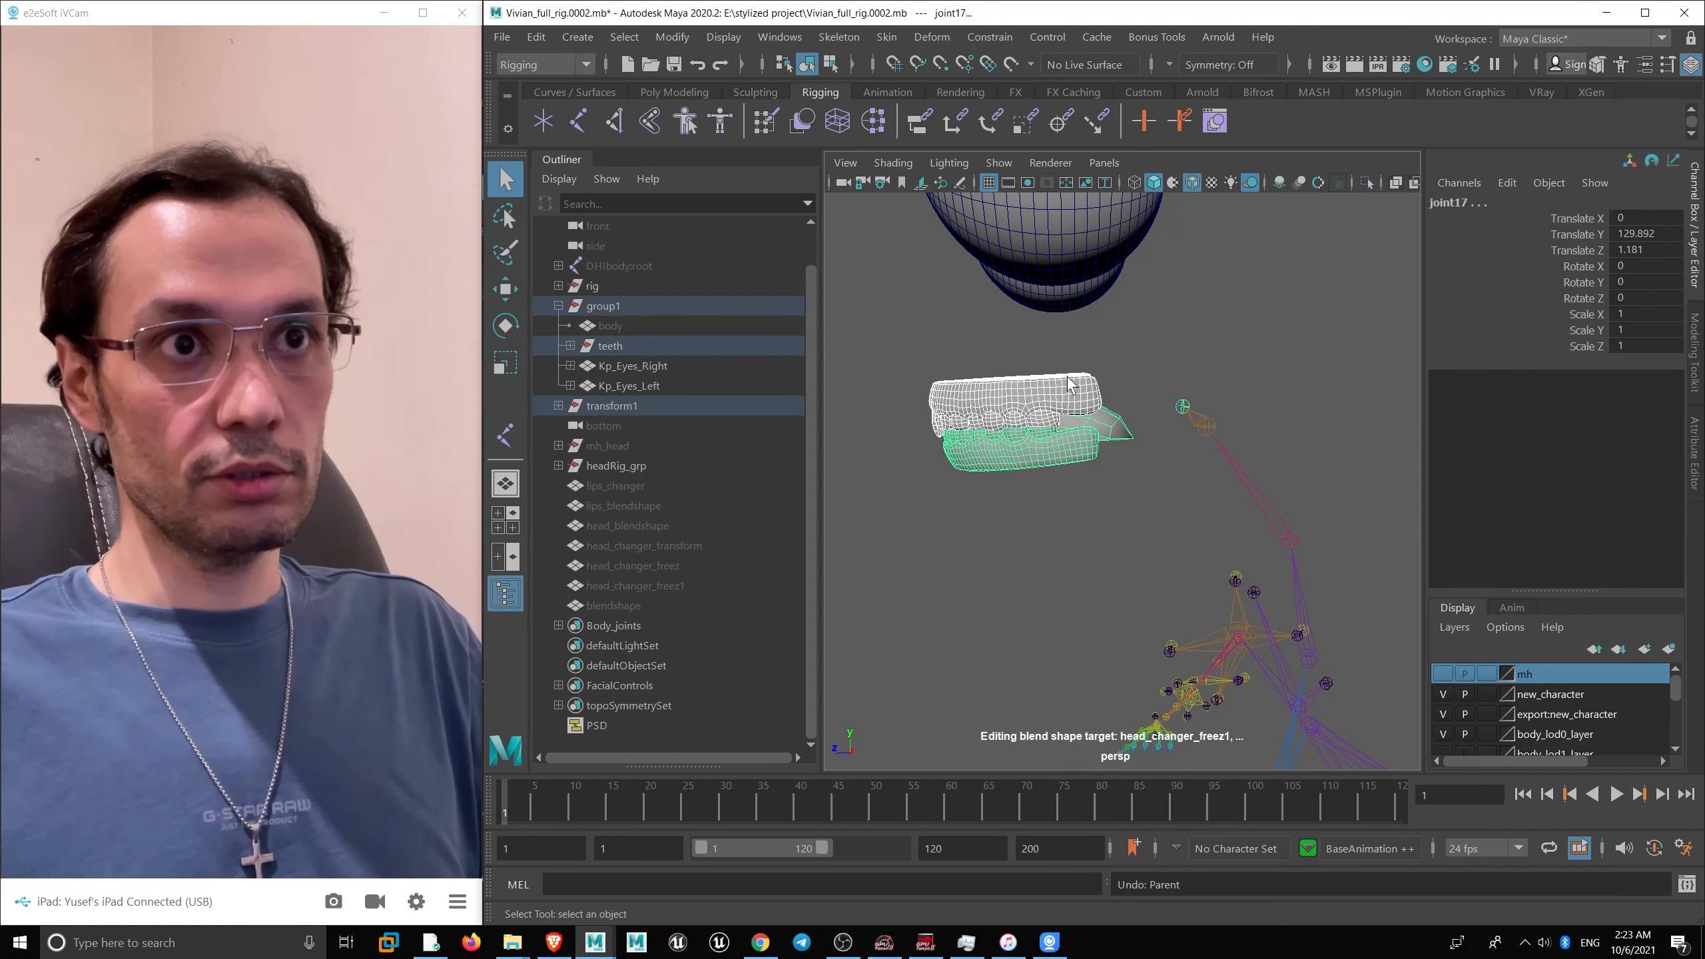
- Try parenting the upper_teeth mesh to the joint behind the teeth and check which joint it follows
left_click_drag(1068, 378, 1070, 401, "alt")
right_click_drag(1070, 401, 1027, 465, "alt")
left_click(1067, 424)
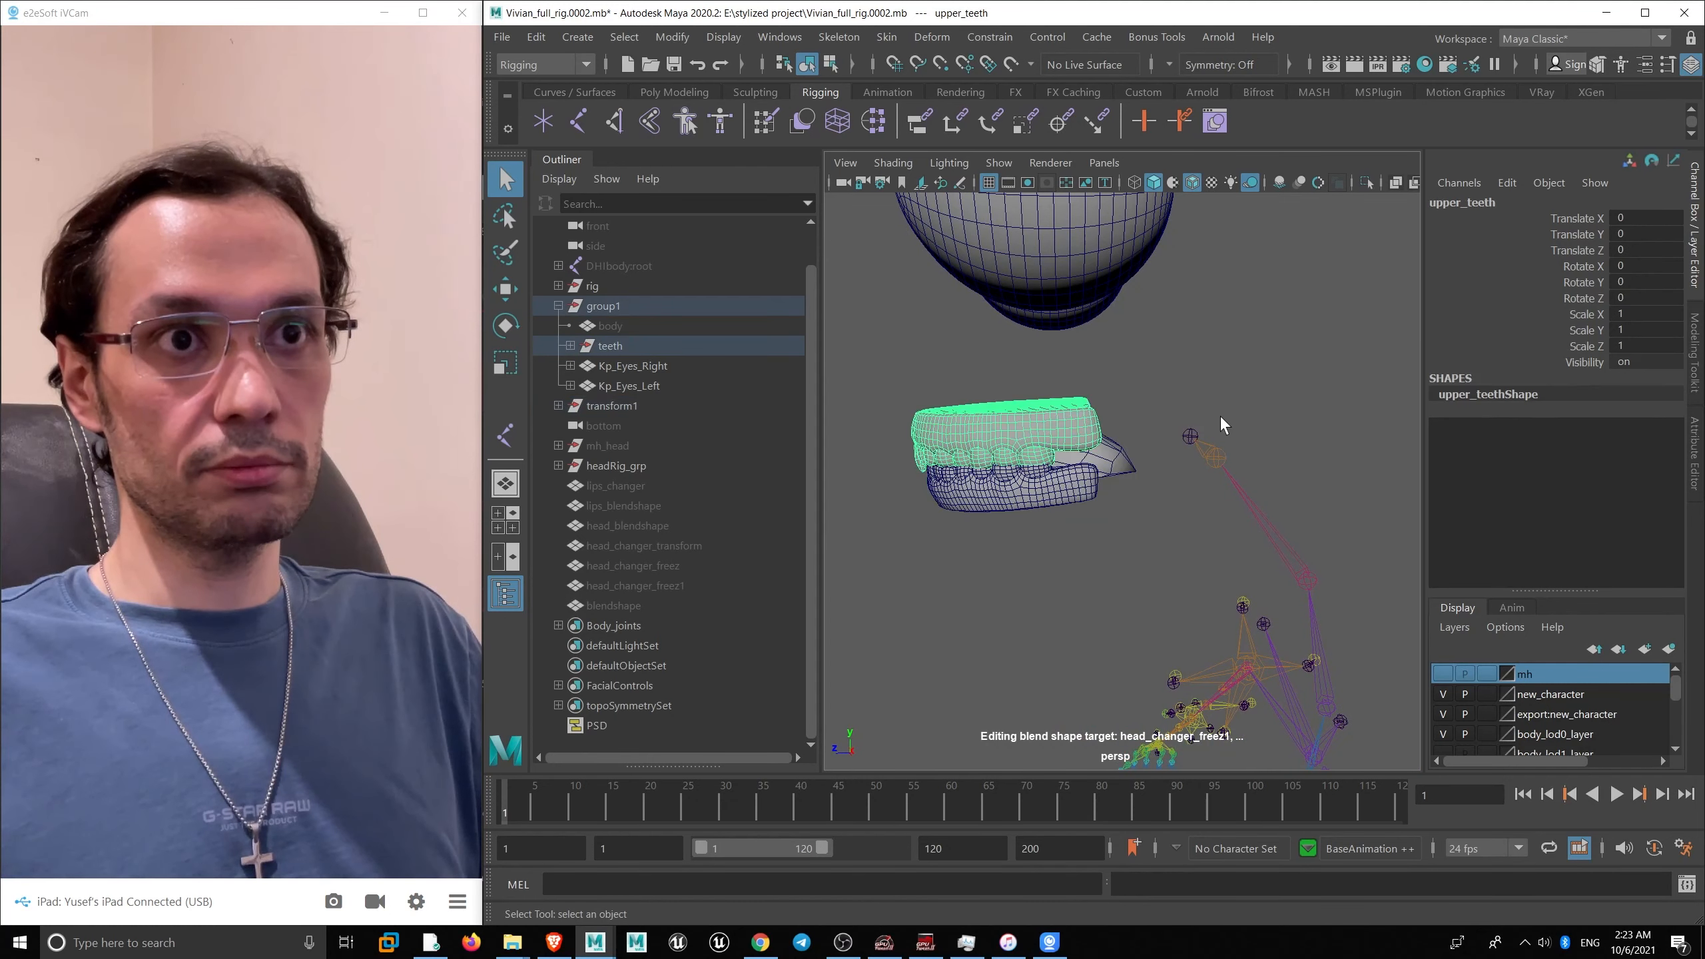
left_click(1189, 431, "shift")
key("p")
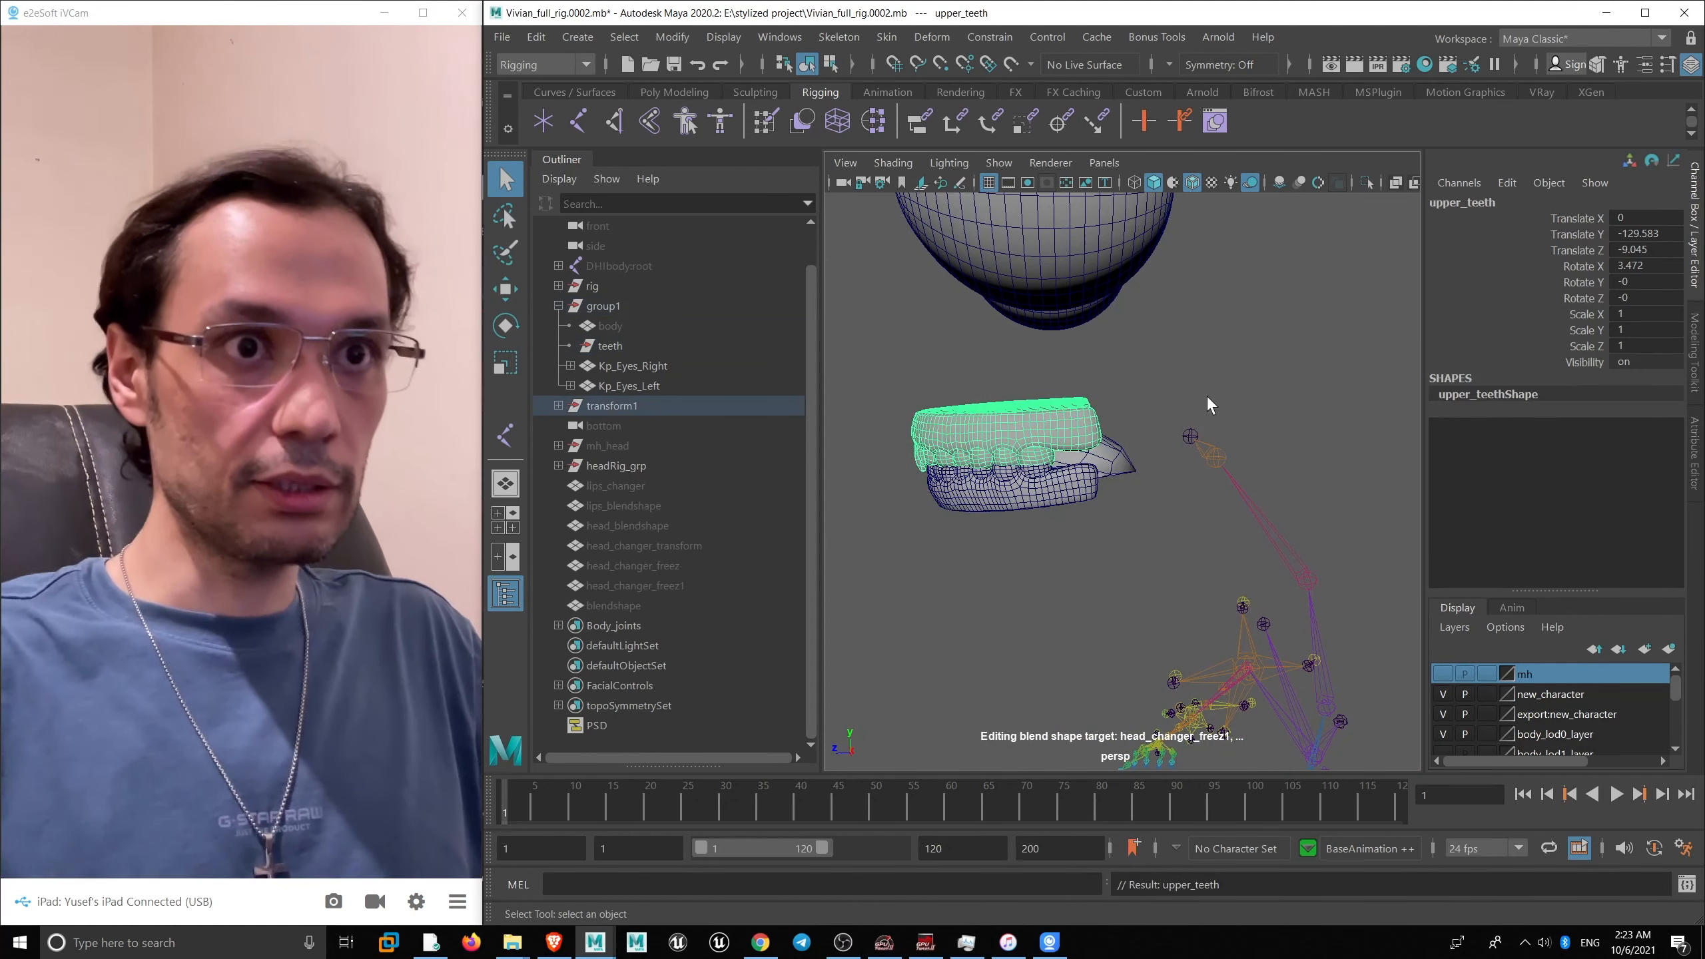
left_click_drag(1013, 448, 1148, 406, "alt")
key("Up")
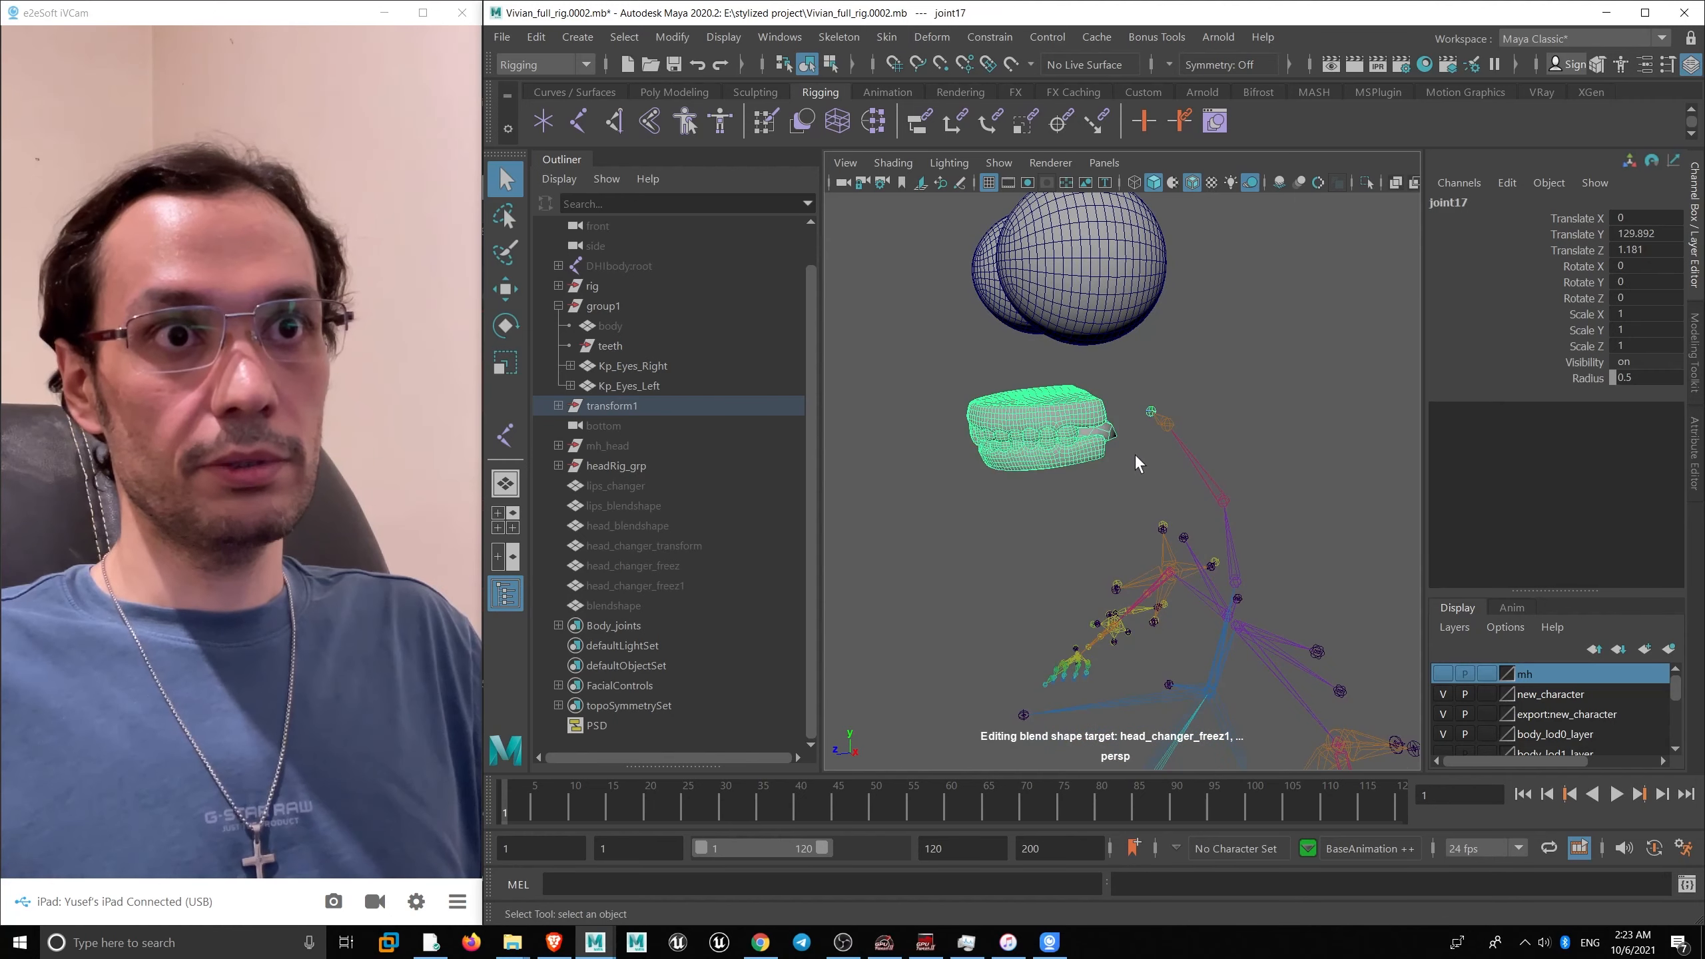
key("e")
left_click_drag(1134, 465, 1089, 461, "alt")
- Parent the upper_teeth mesh to the head_drv joint
left_click(1089, 461)
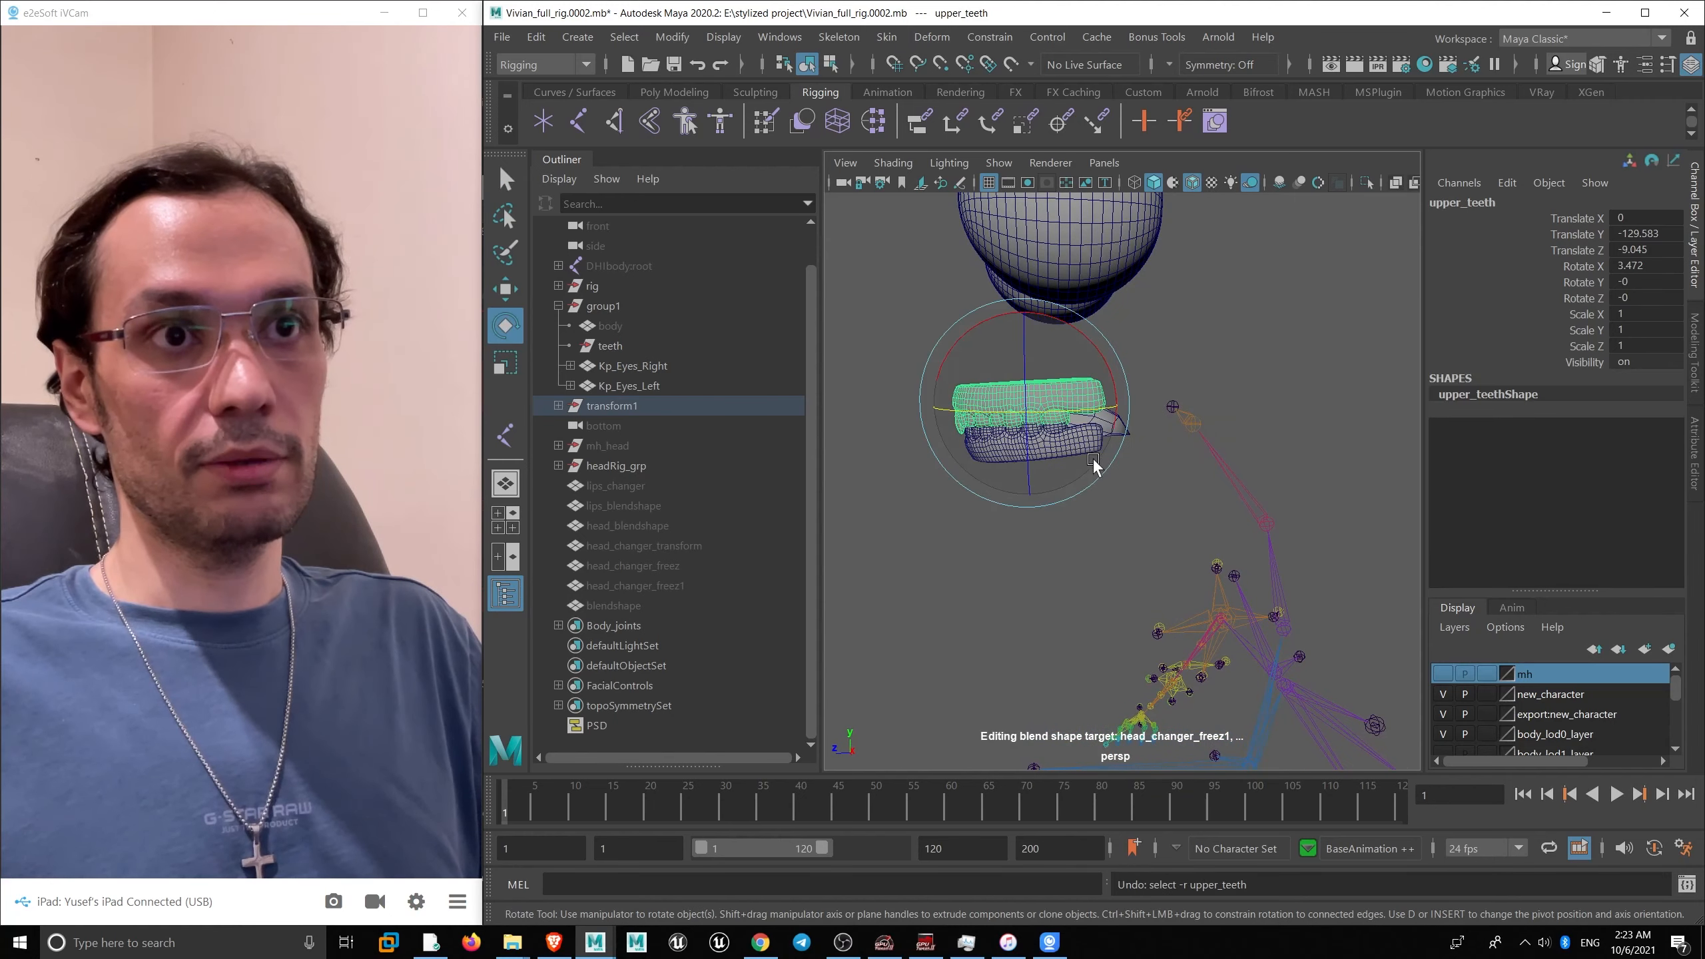
left_click(1185, 420, "shift")
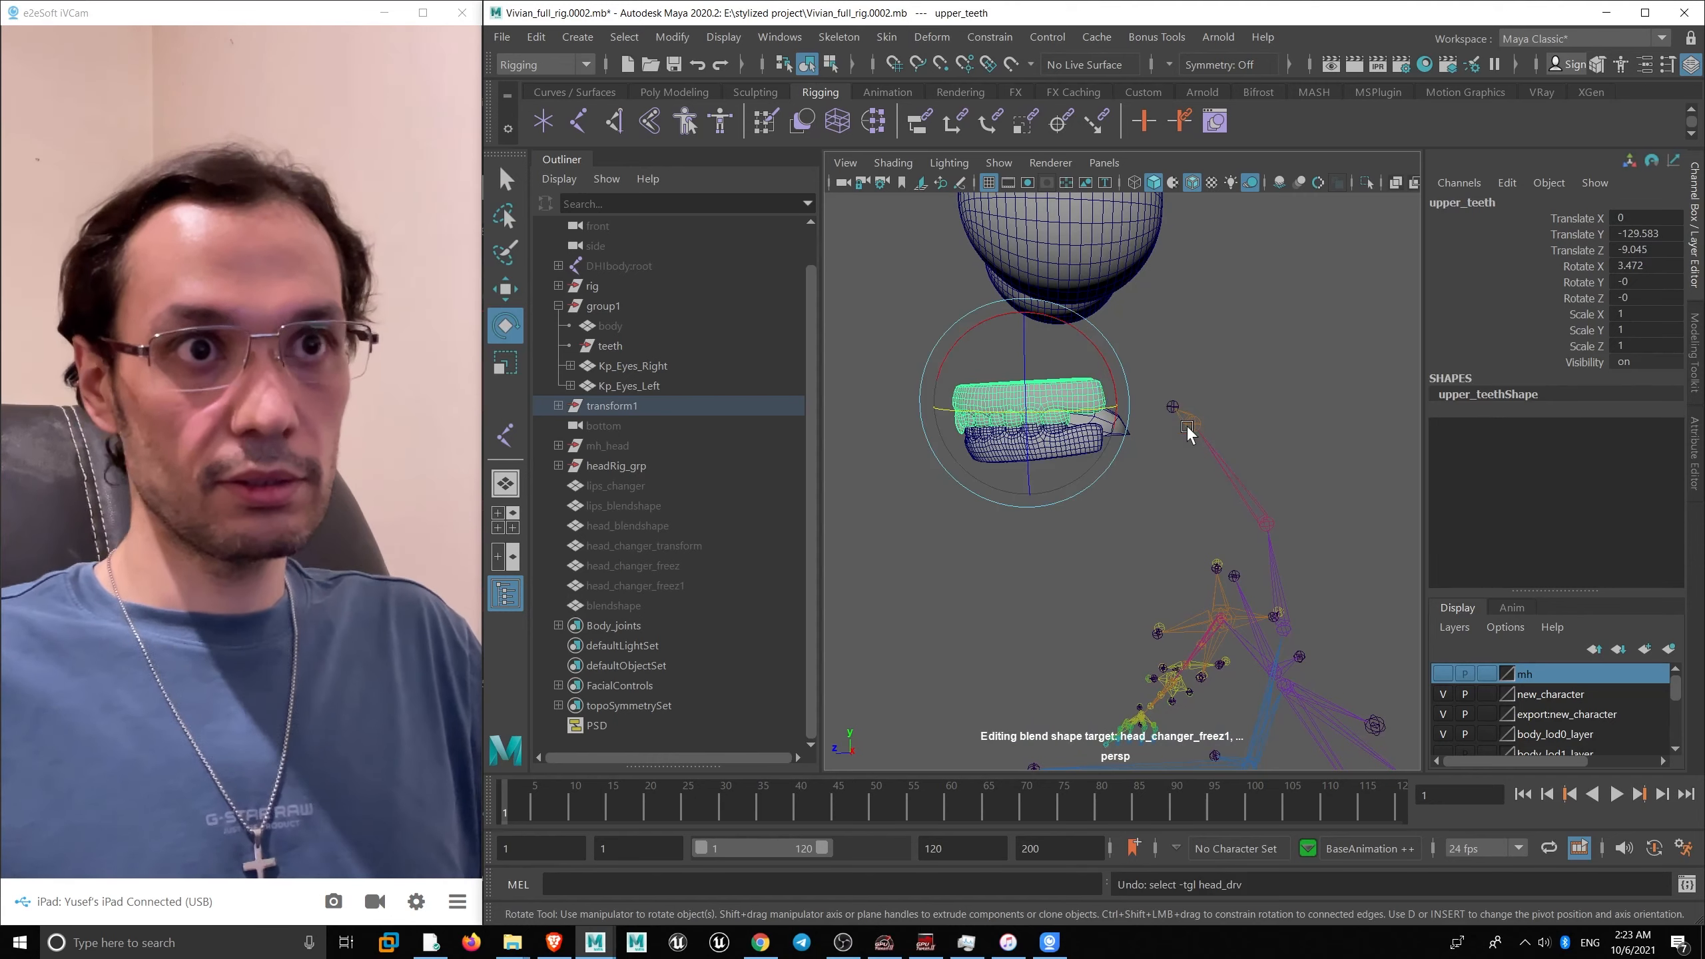
left_click(1073, 369)
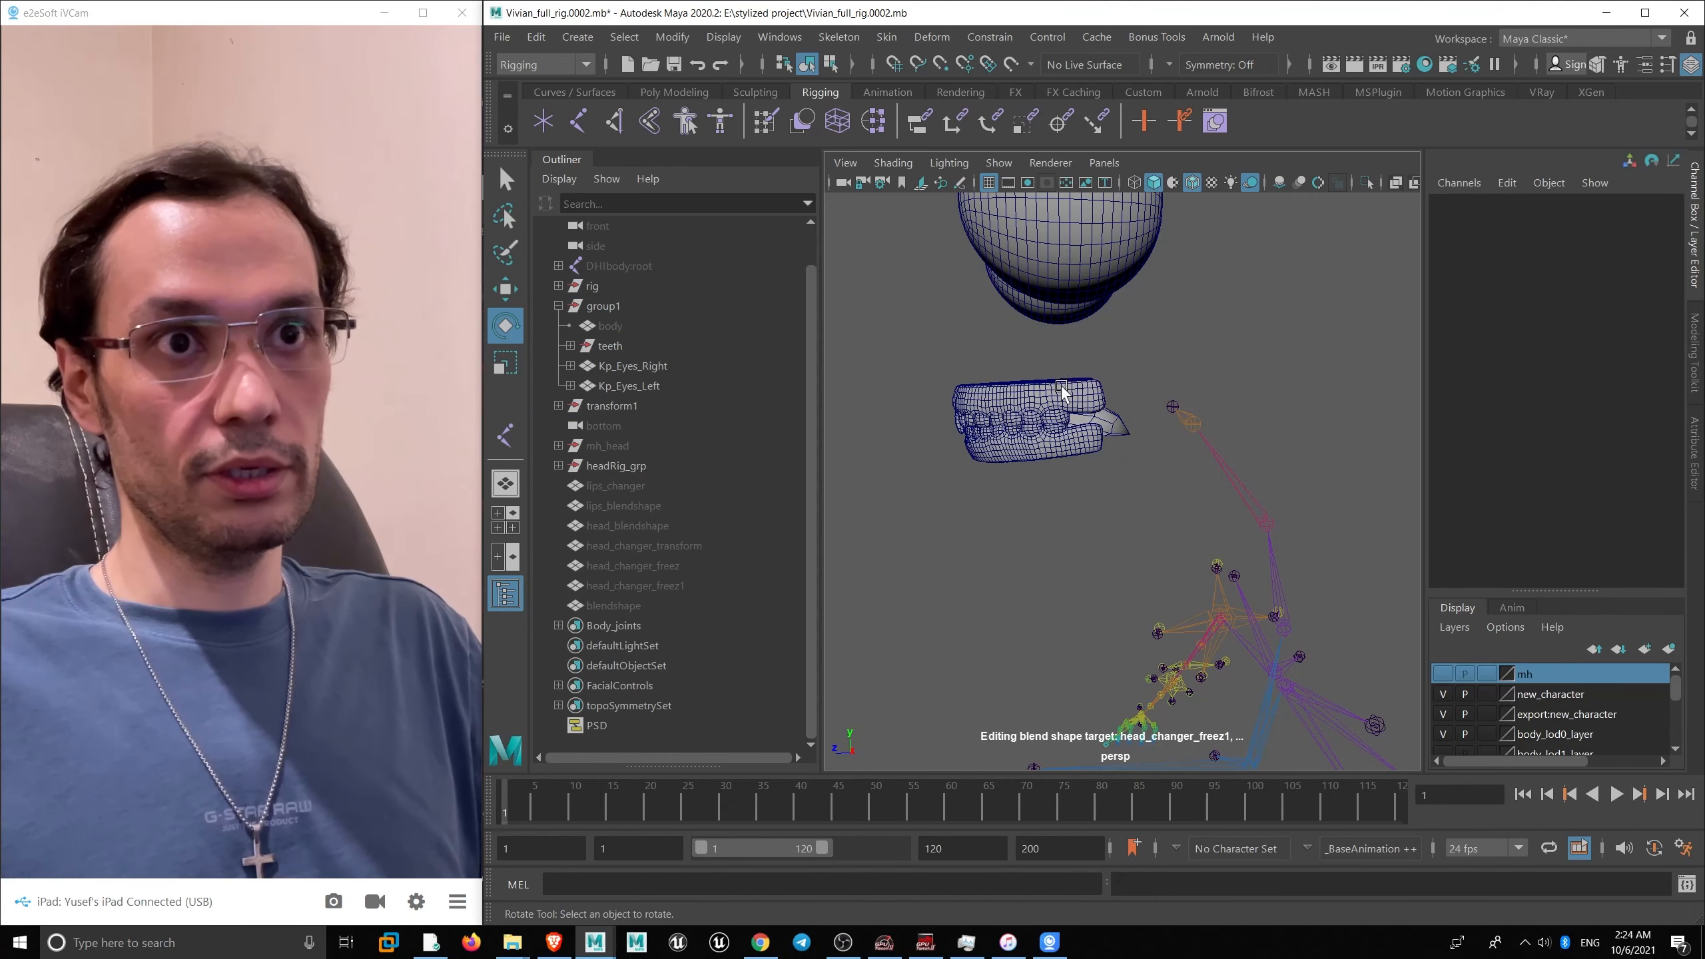
left_click(1074, 396)
left_click(1189, 426, "shift")
key("p")
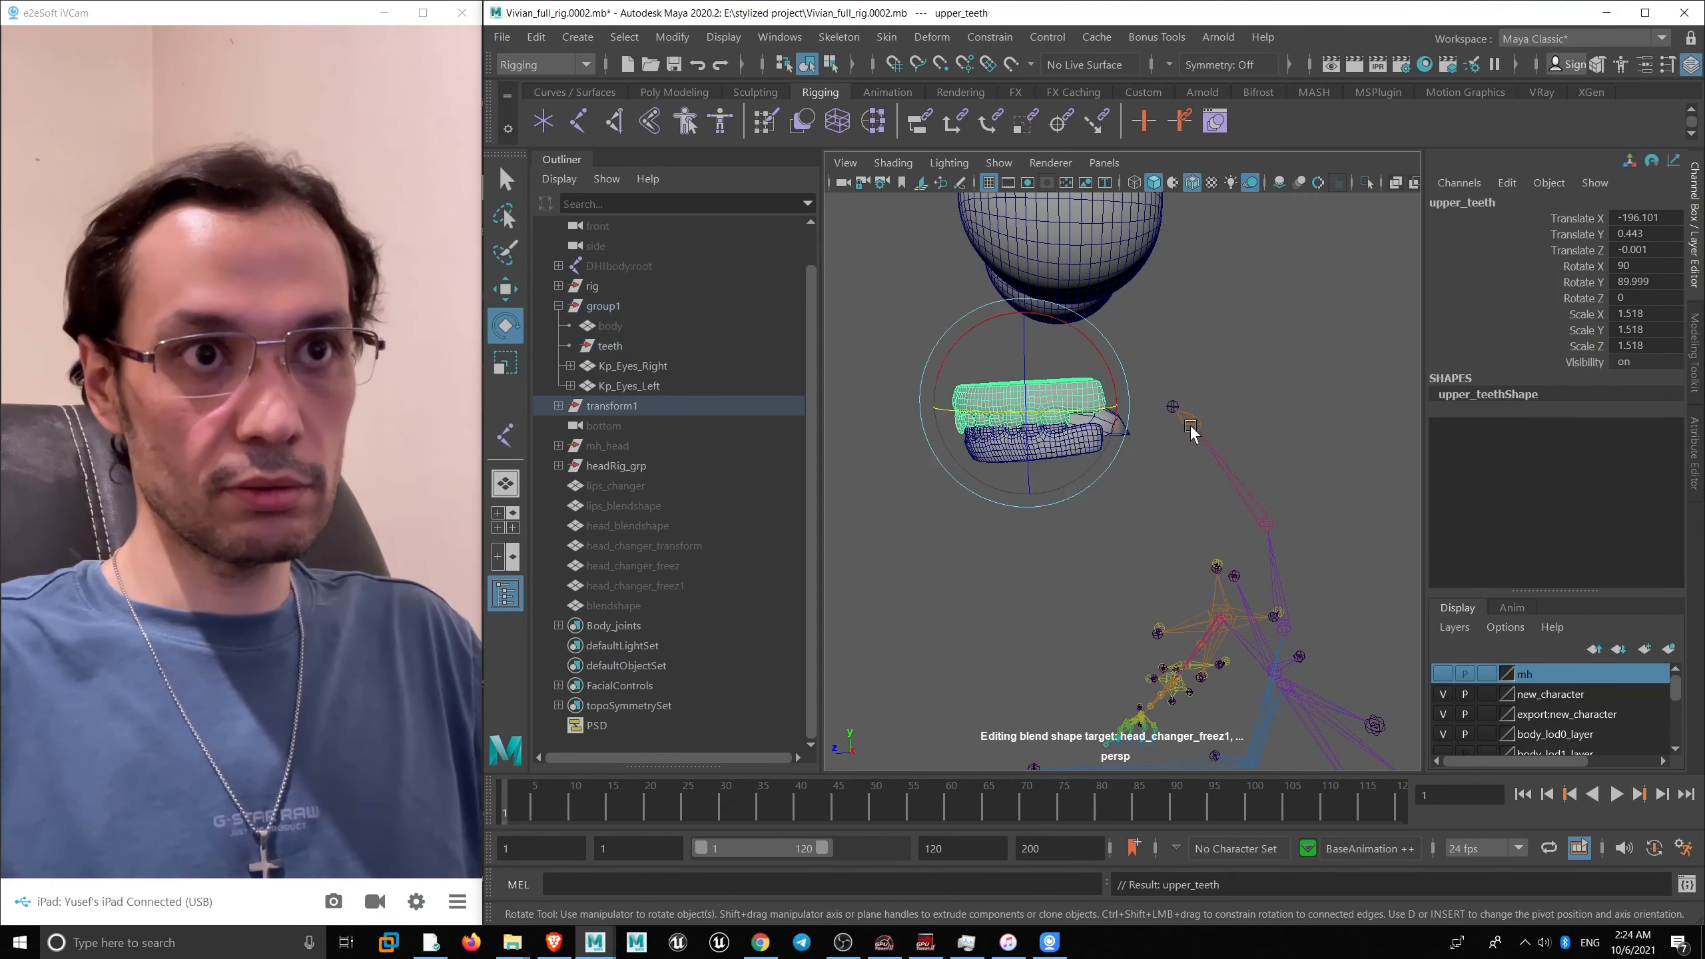
- Select joint17 and head_drv in turn to check which teeth each joint controls
left_click(1166, 410)
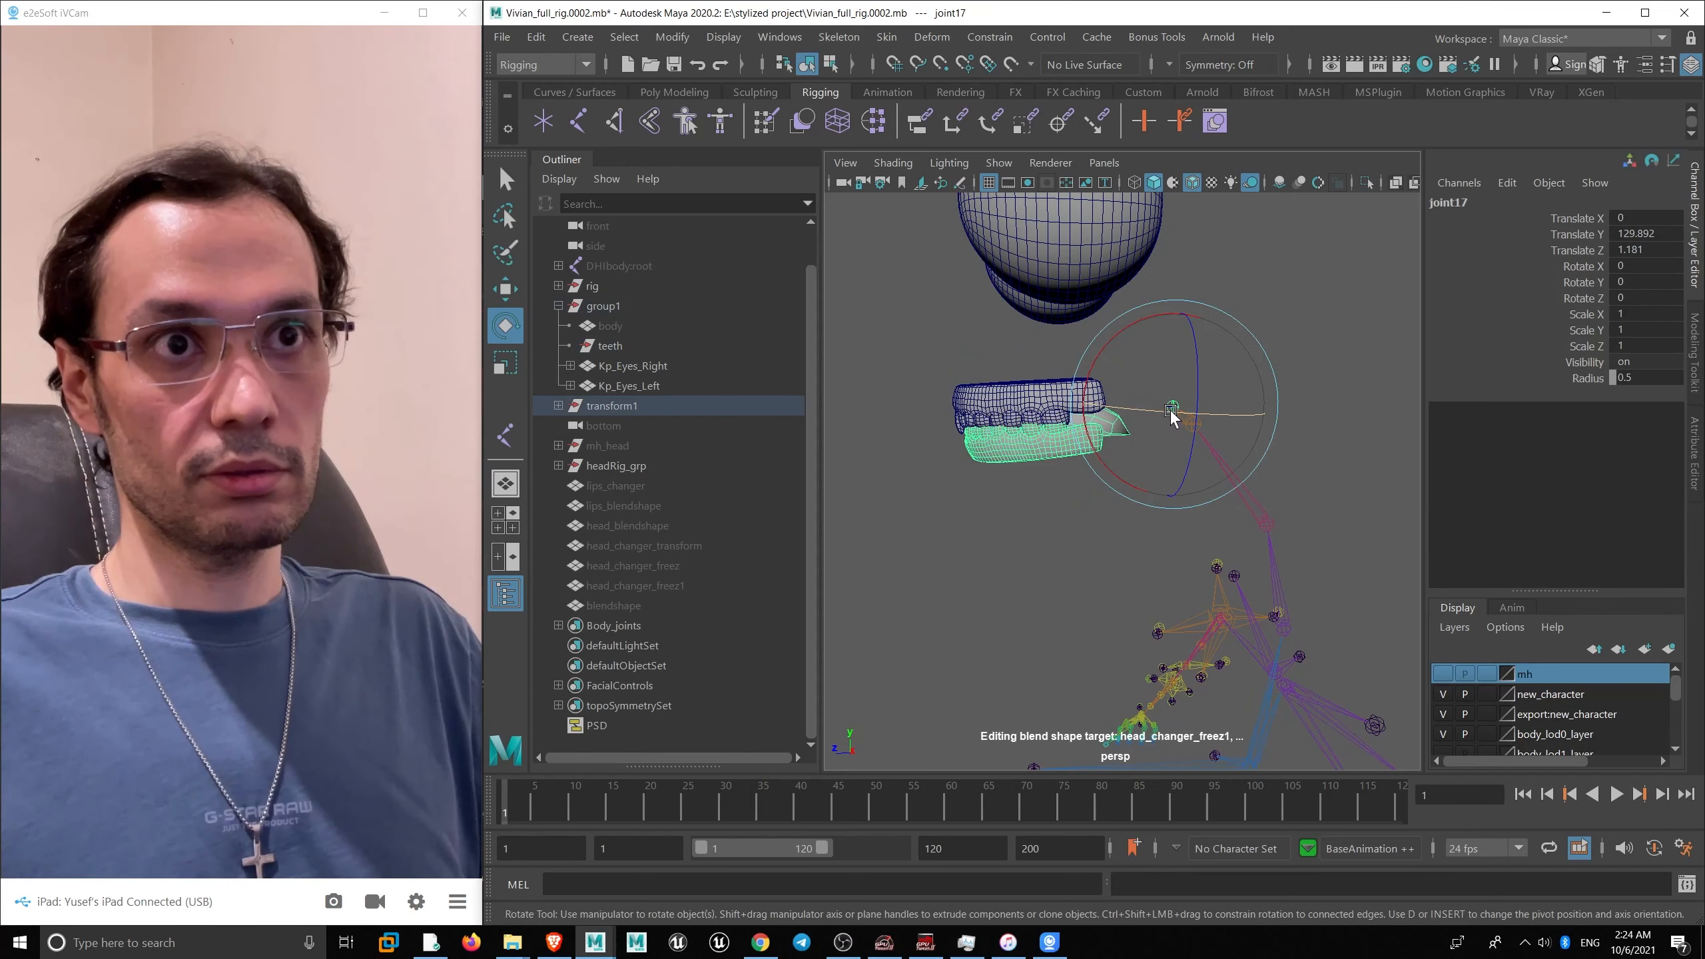
left_click_drag(1066, 476, 1339, 457, "alt")
left_click(1267, 518)
left_click_drag(1267, 518, 1173, 437, "alt")
key("w")
left_click(1182, 435)
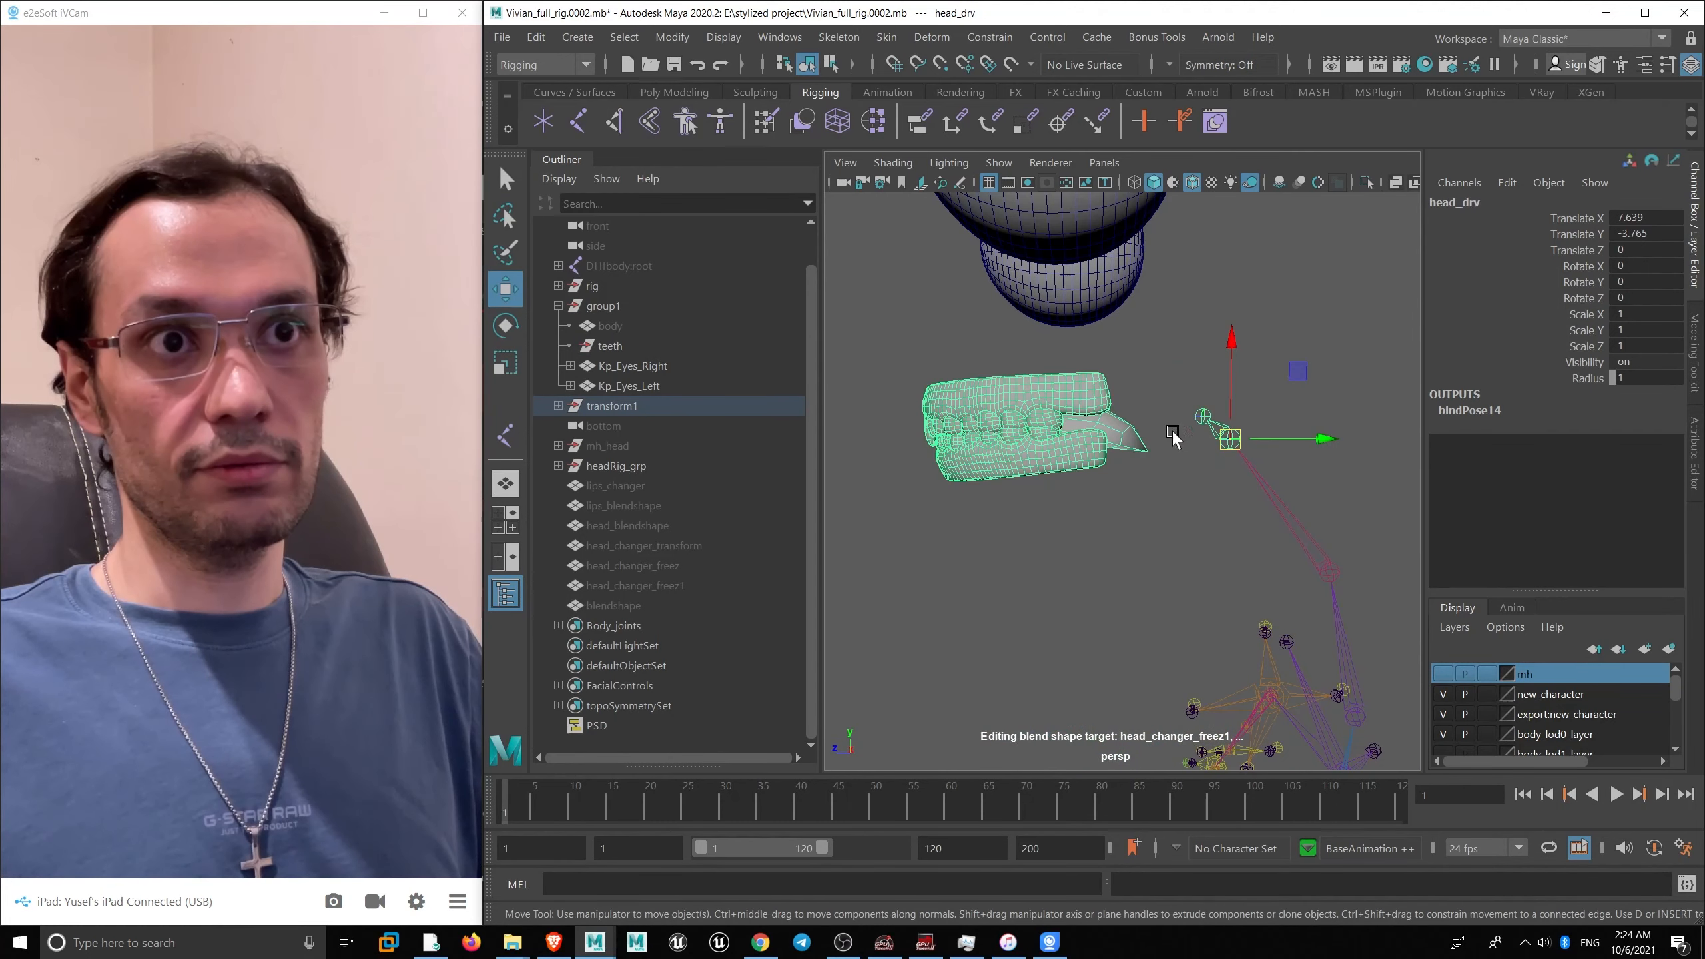
- Test the jaw movement by rotating joint17 once more, and undo the rotation
left_click(1202, 415)
key("e")
left_click_drag(1152, 342, 1141, 389)
key("ctrl+z")
- Unhide the blendshape mesh so the character's body shows around the teeth and joints
right_click_drag(1141, 389, 936, 401, "alt")
left_click_drag(936, 401, 1008, 381, "alt")
key("w")
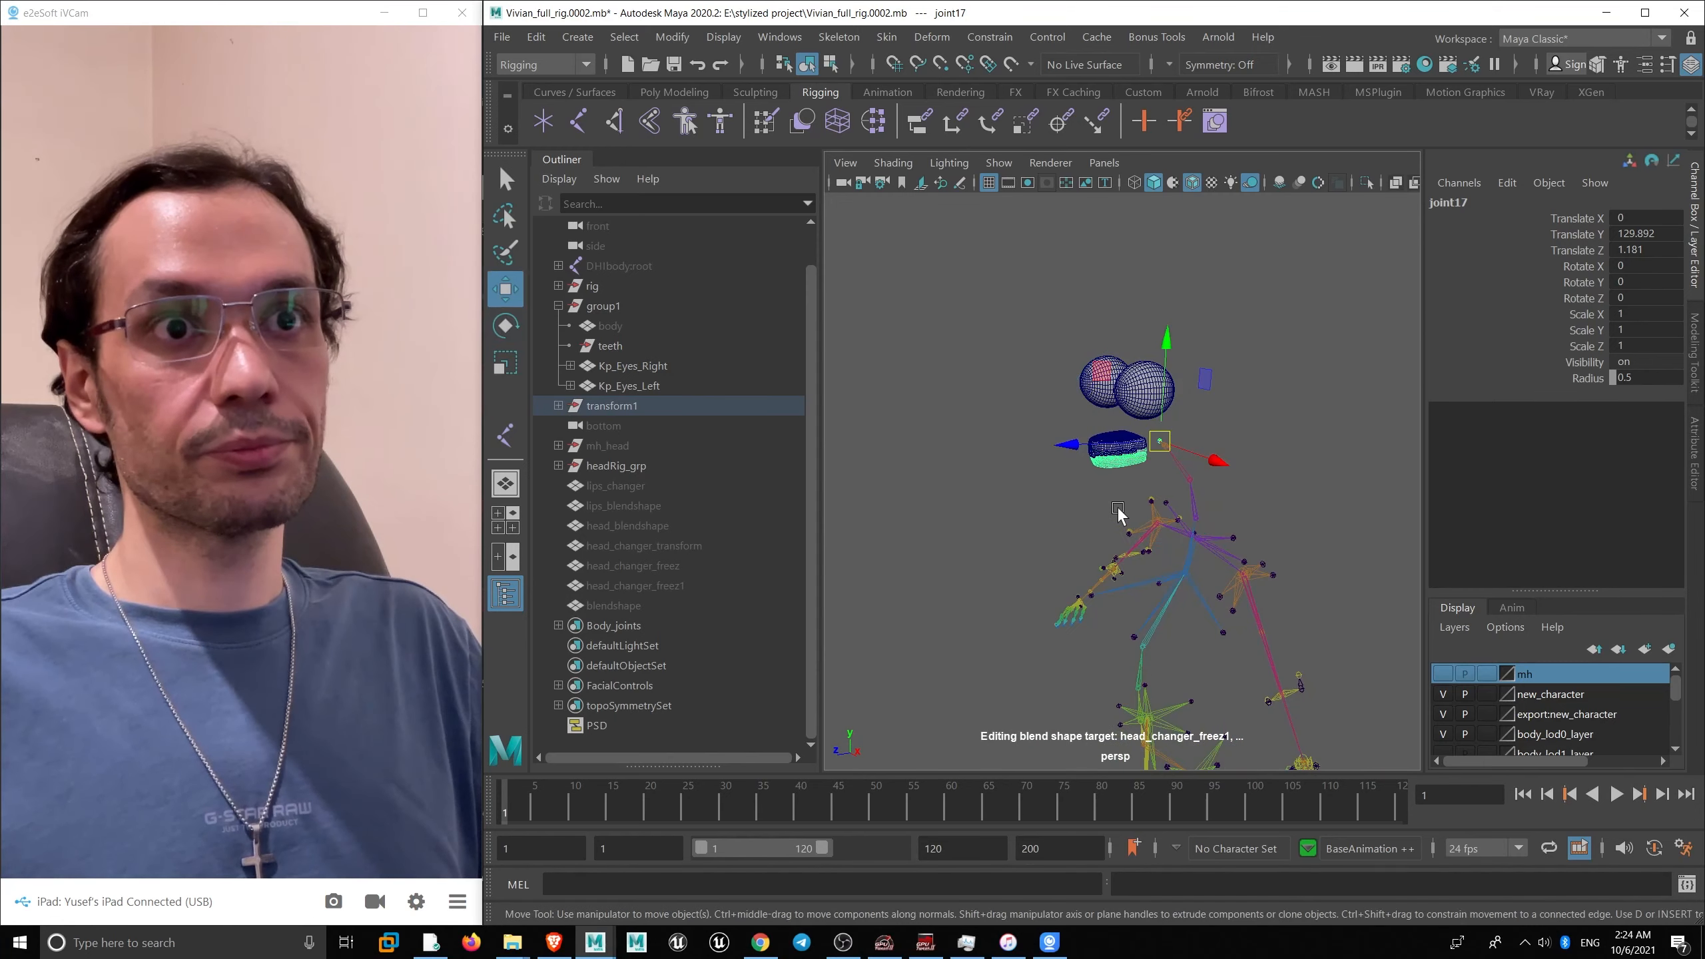
left_click_drag(1117, 513, 1126, 362, "alt")
right_click_drag(1228, 362, 1027, 372, "alt")
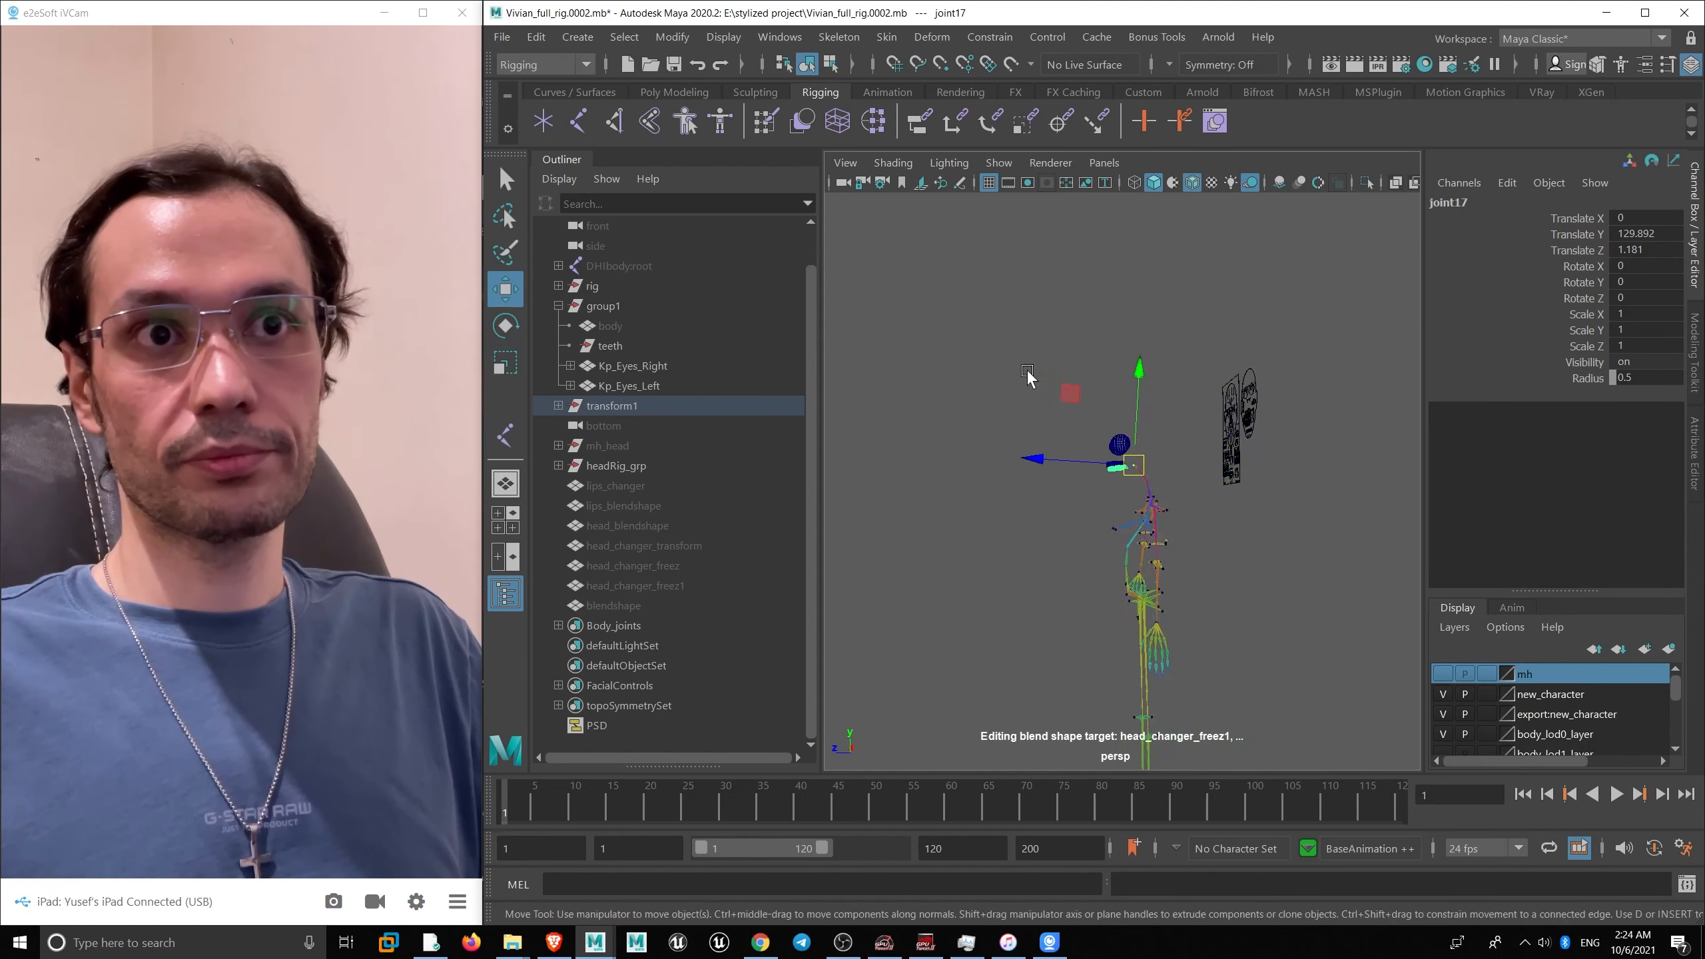
left_click_drag(1028, 371, 1068, 382, "alt")
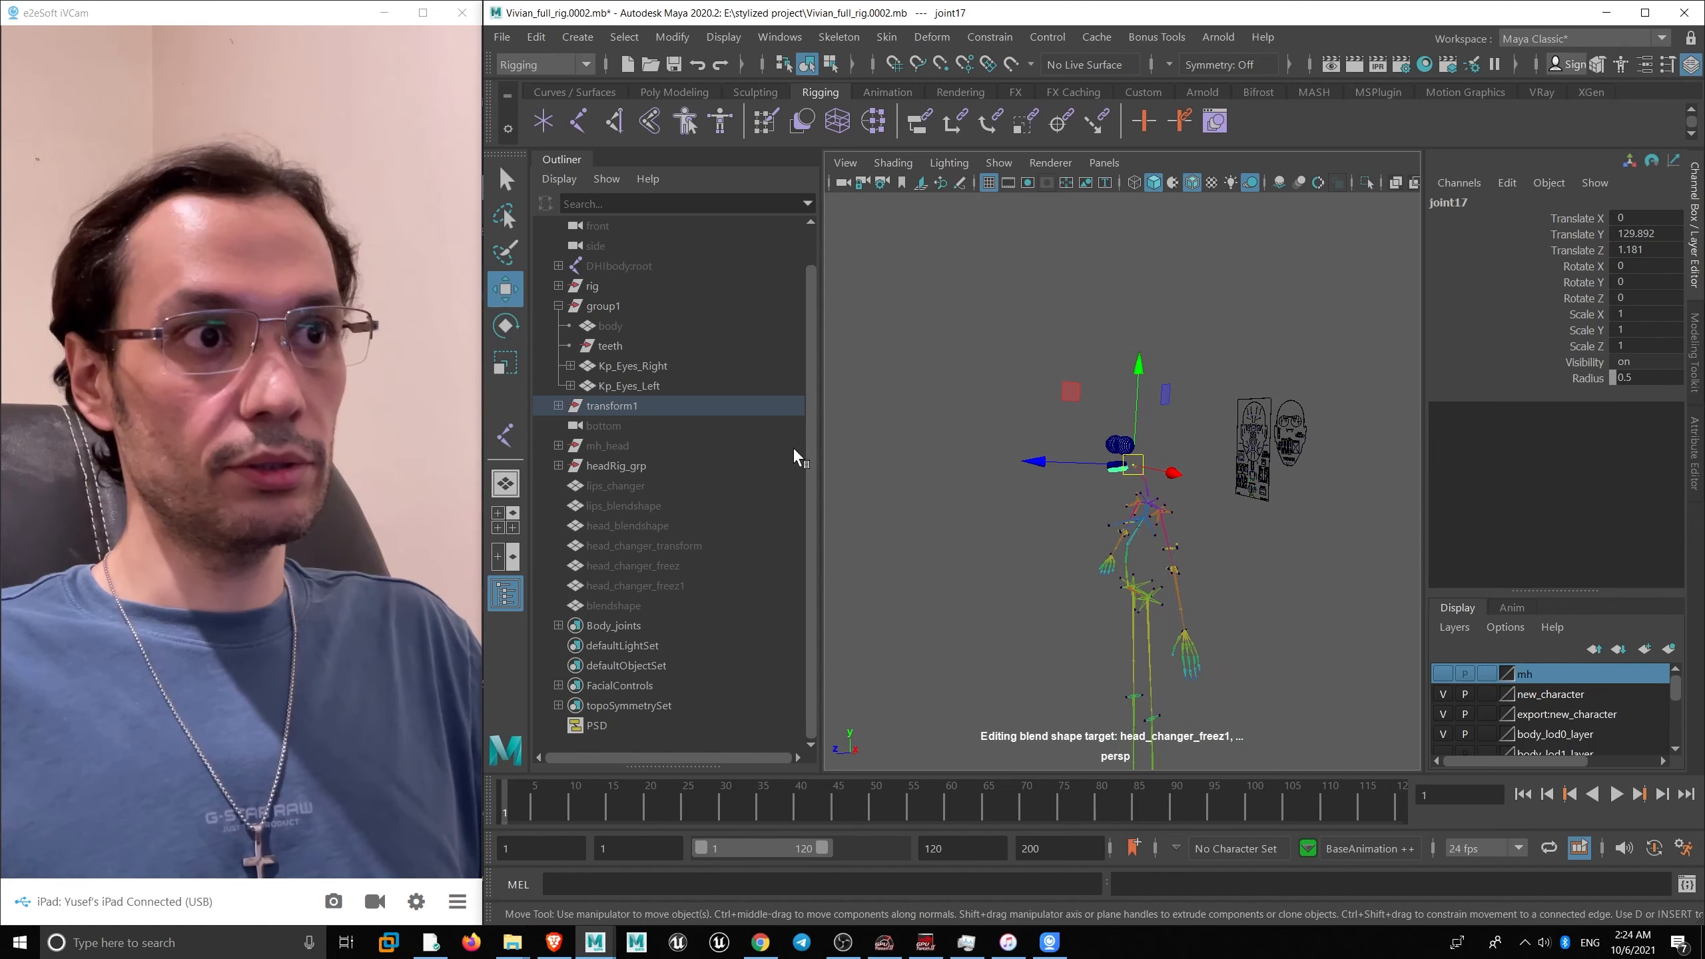
left_click(660, 526)
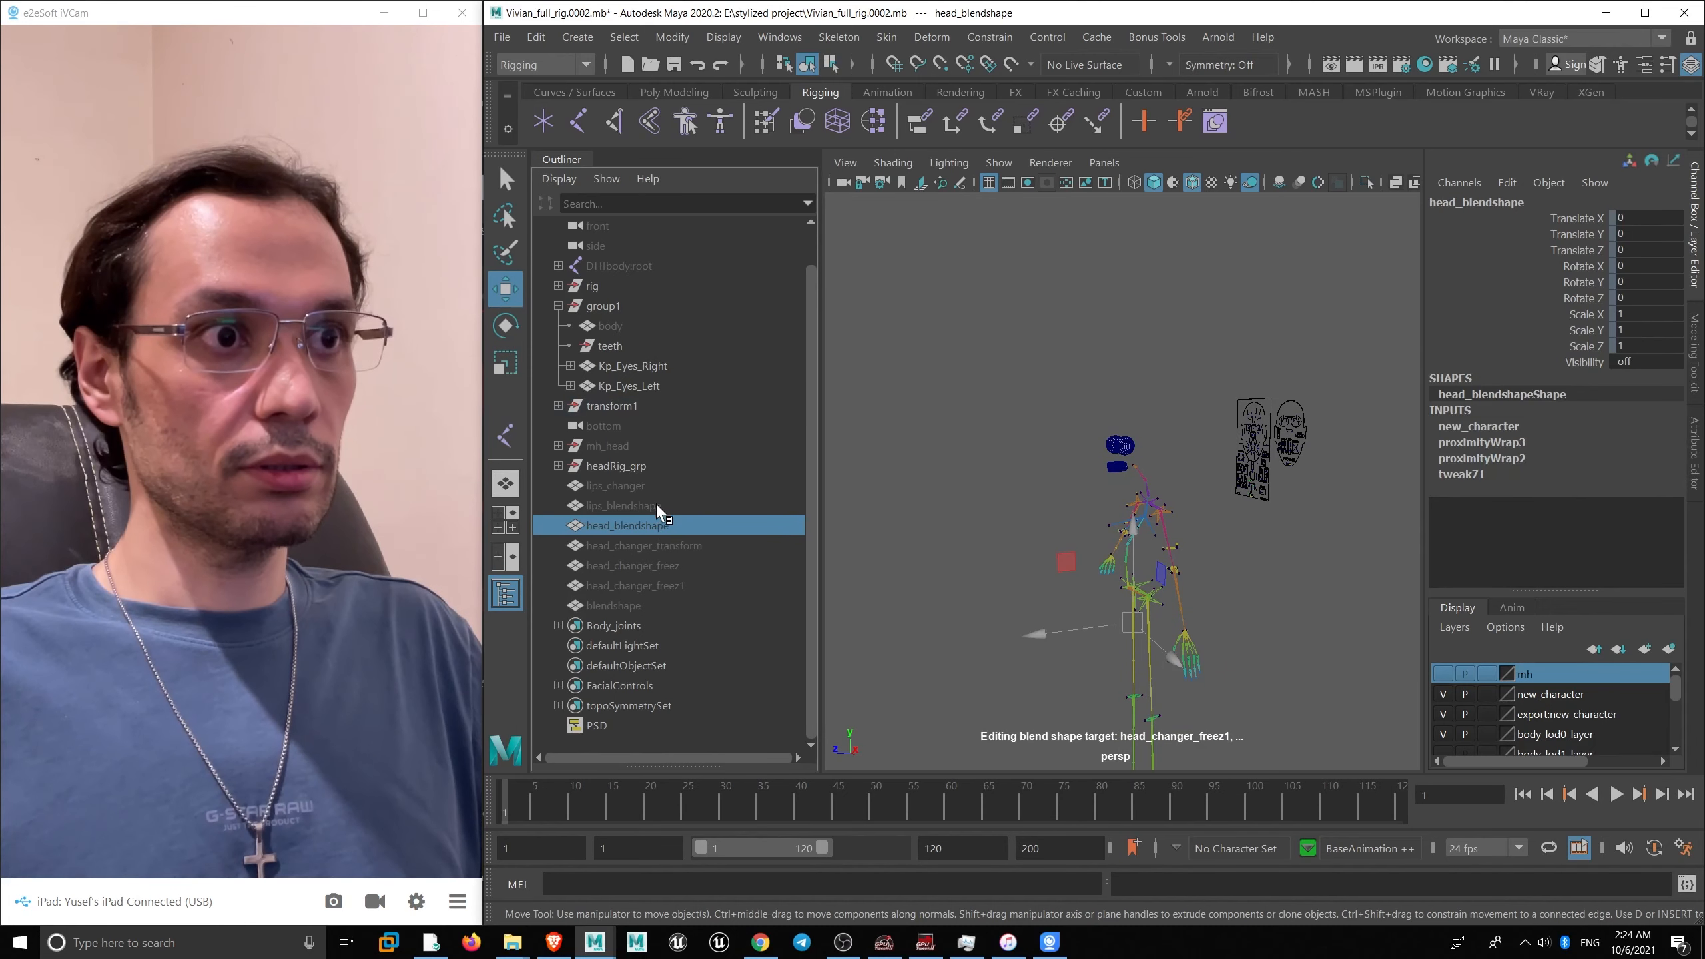
left_click(613, 606)
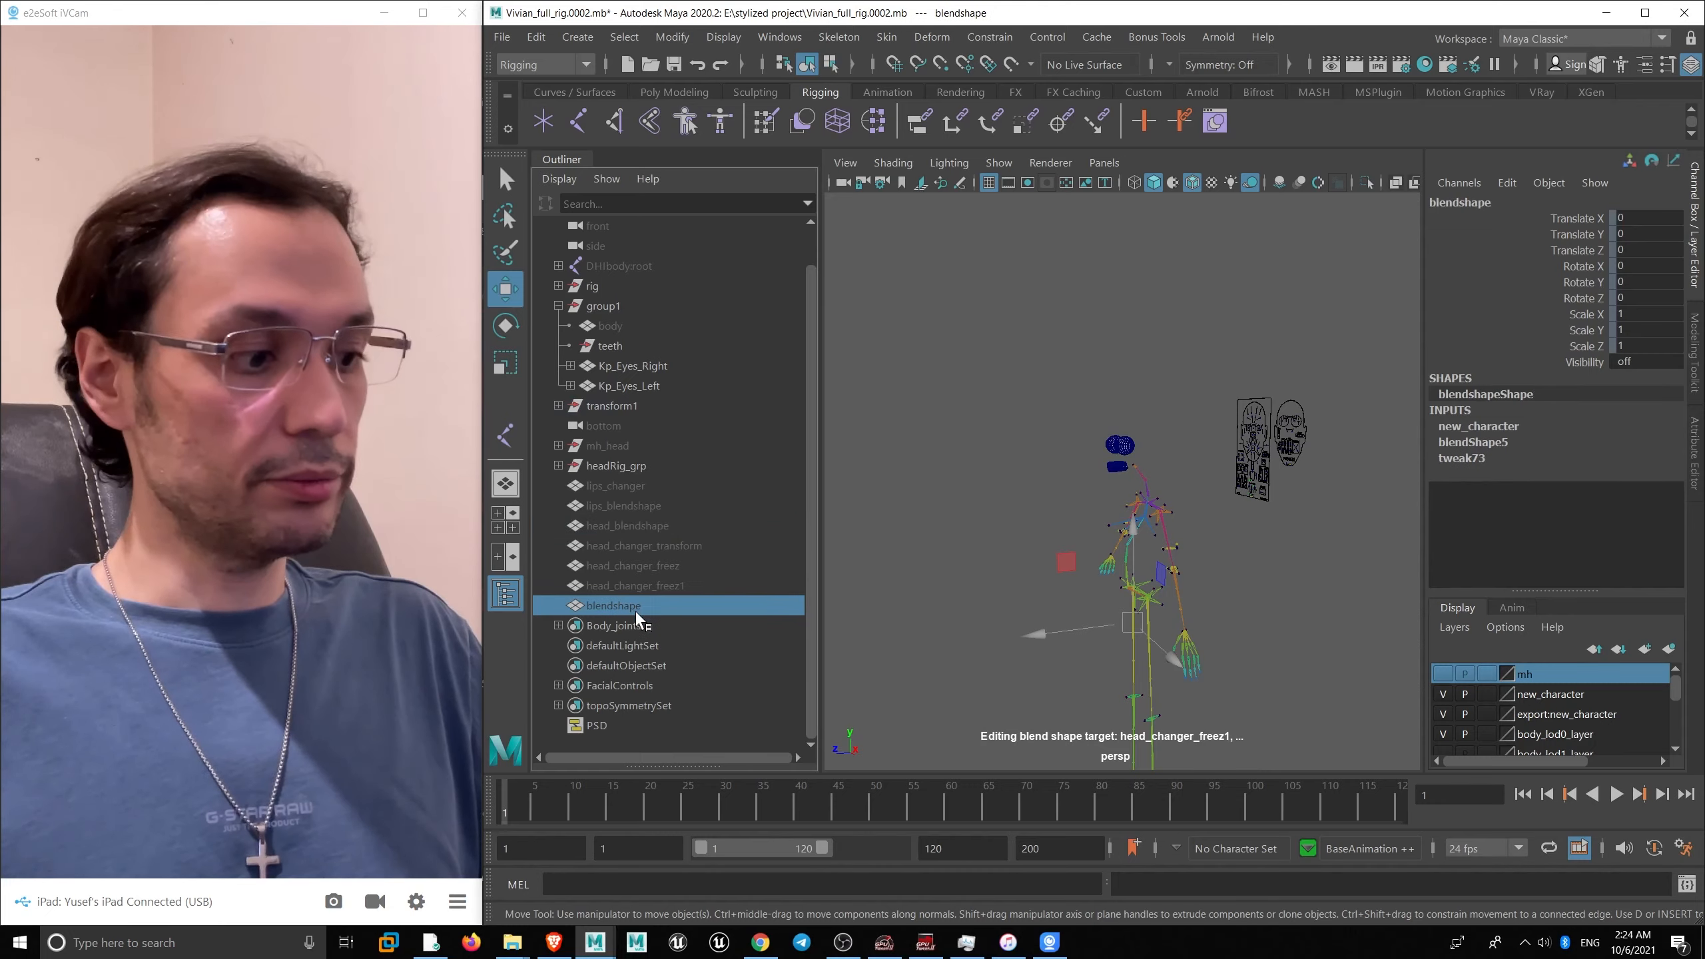
key("shift+h")
- Move the CTRL_C_jaw control on the facial control board down to open the character's mouth
scroll(1226, 582, "up", 5)
left_click_drag(1225, 582, 1096, 386, "alt")
right_click_drag(1097, 381, 1380, 402, "alt")
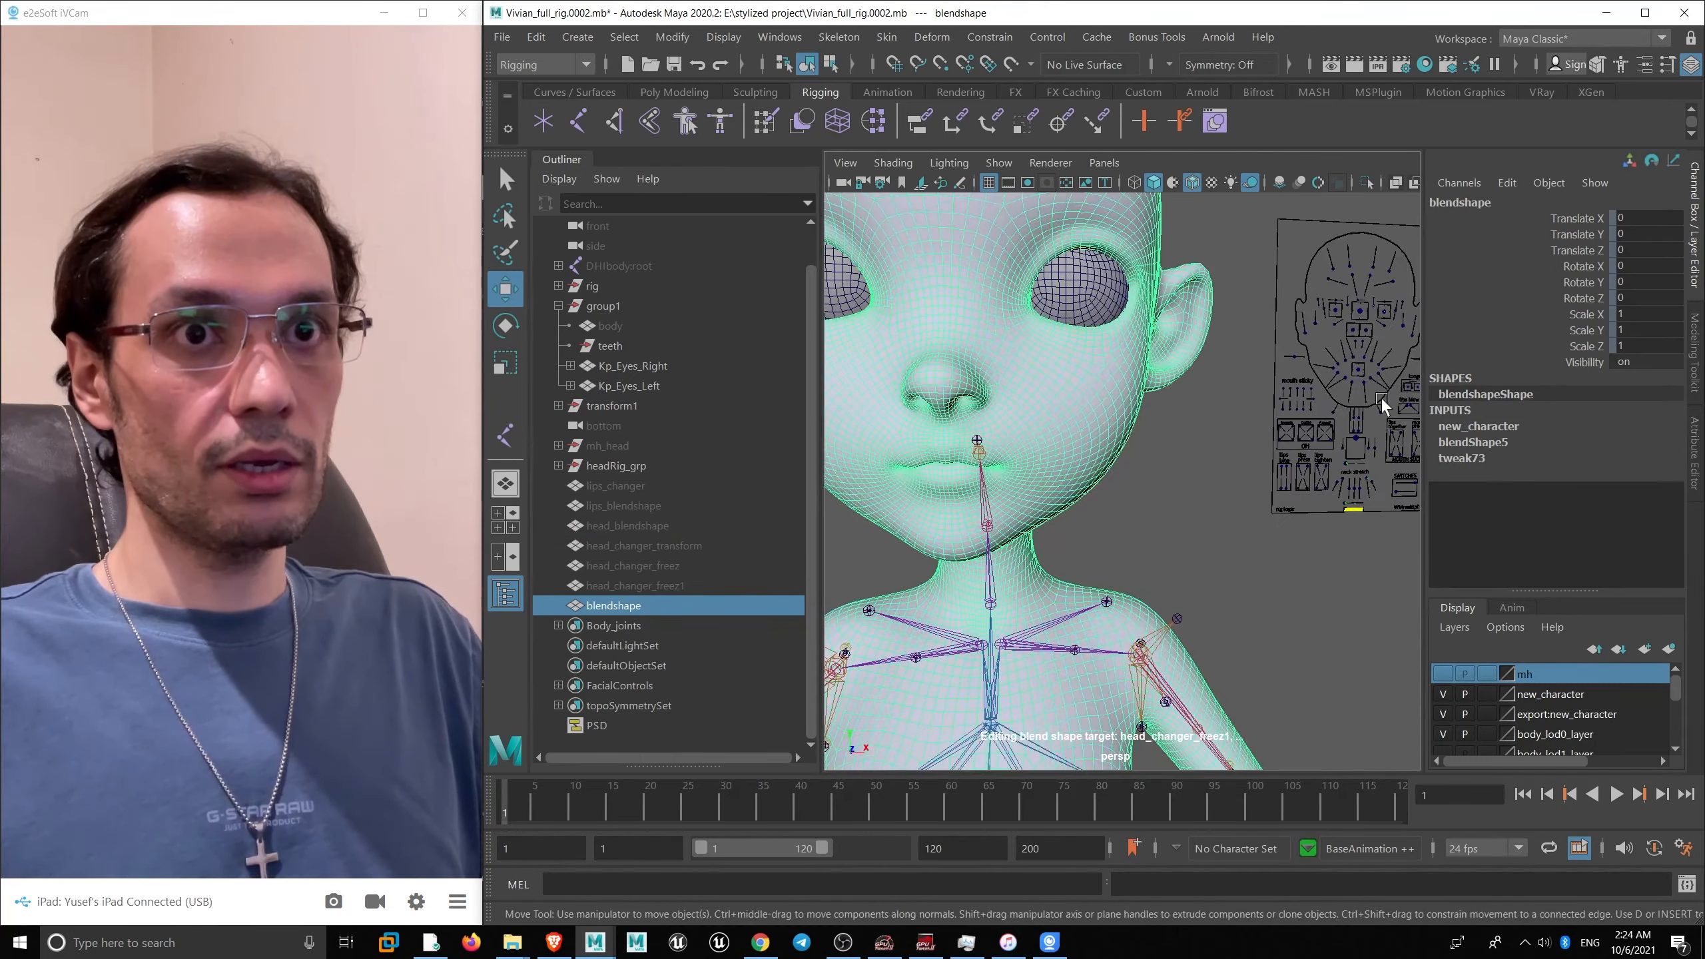
left_click_drag(1380, 401, 1365, 384, "alt")
left_click(1352, 454)
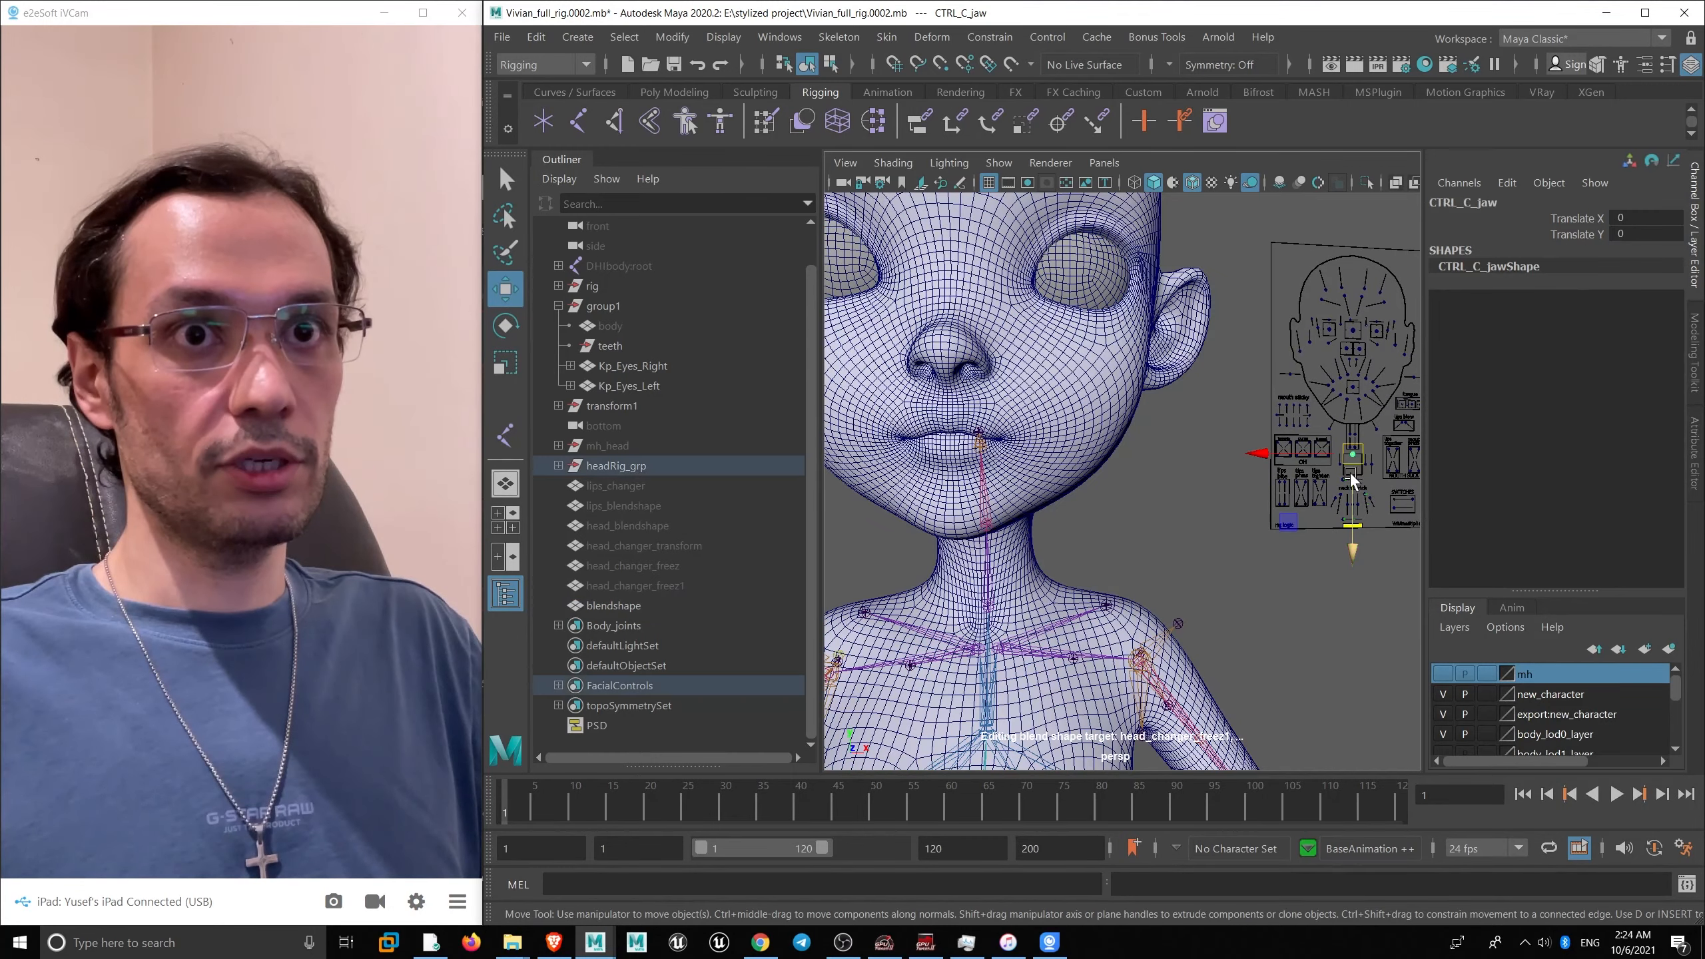
left_click_drag(1350, 474, 1351, 543)
- Rotate joint17 about X to about 13.5 degrees so the lower teeth follow the opened mouth
left_click_drag(1000, 431, 927, 444, "alt")
left_click(978, 431)
right_click_drag(927, 443, 1001, 423, "alt")
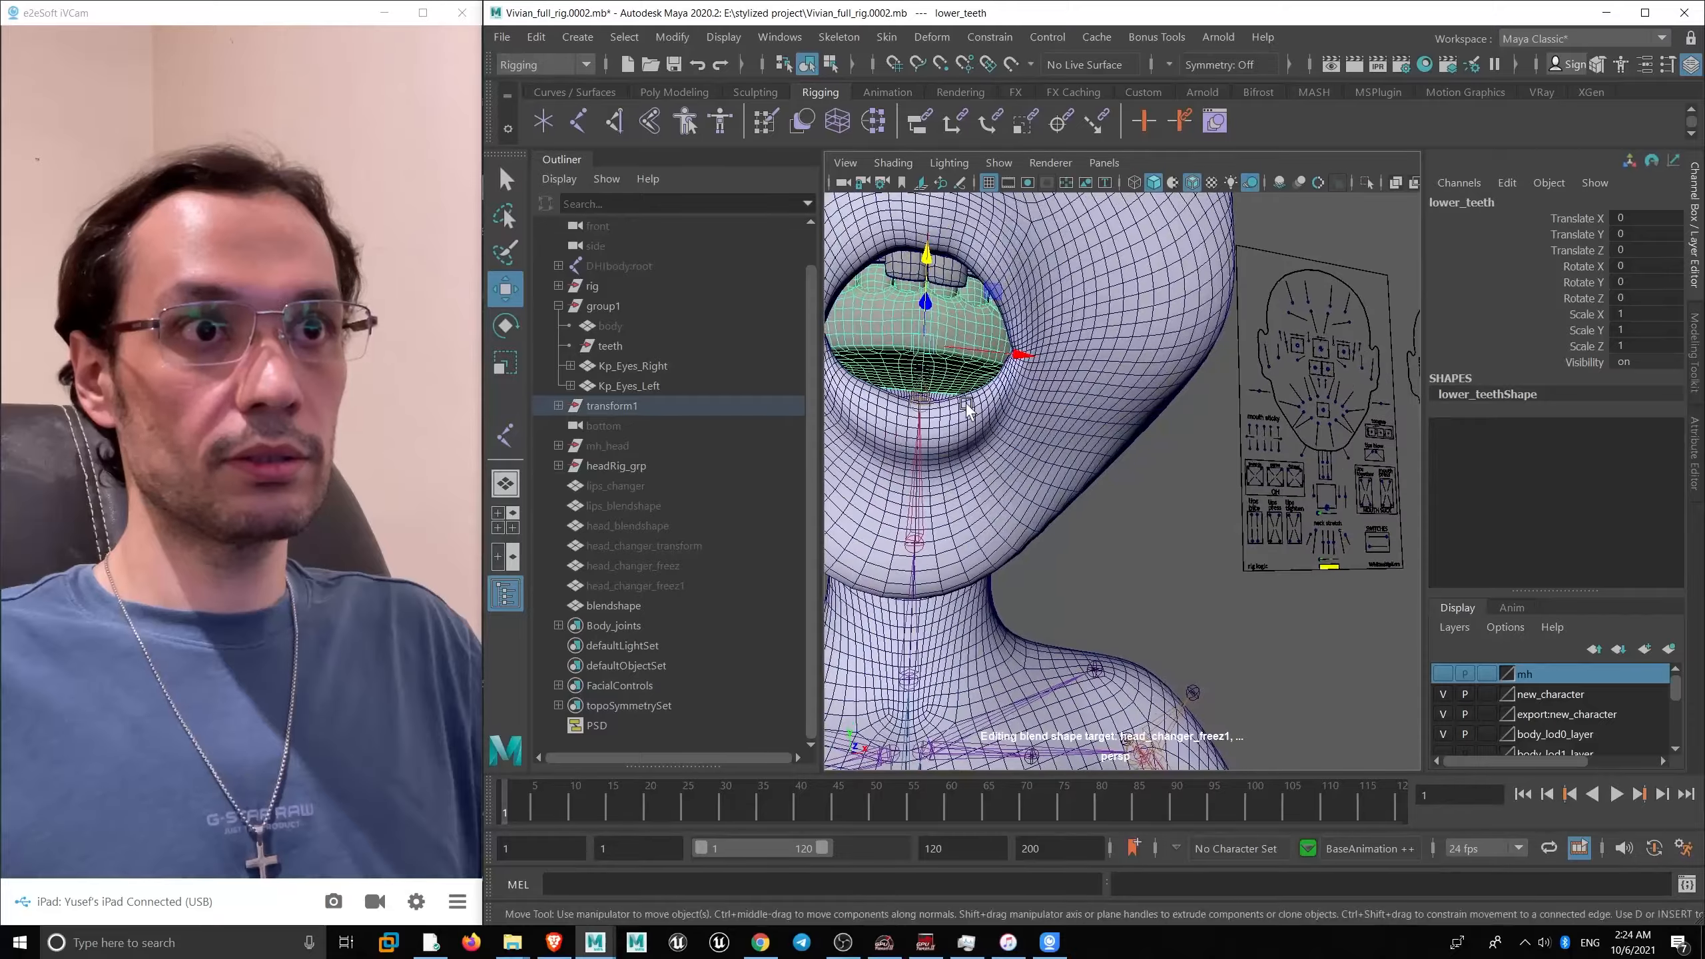
key("q")
left_click(924, 366)
key("e")
left_click_drag(943, 390, 1130, 342)
right_click_drag(1126, 340, 996, 267, "alt")
left_click_drag(995, 267, 1008, 312, "alt")
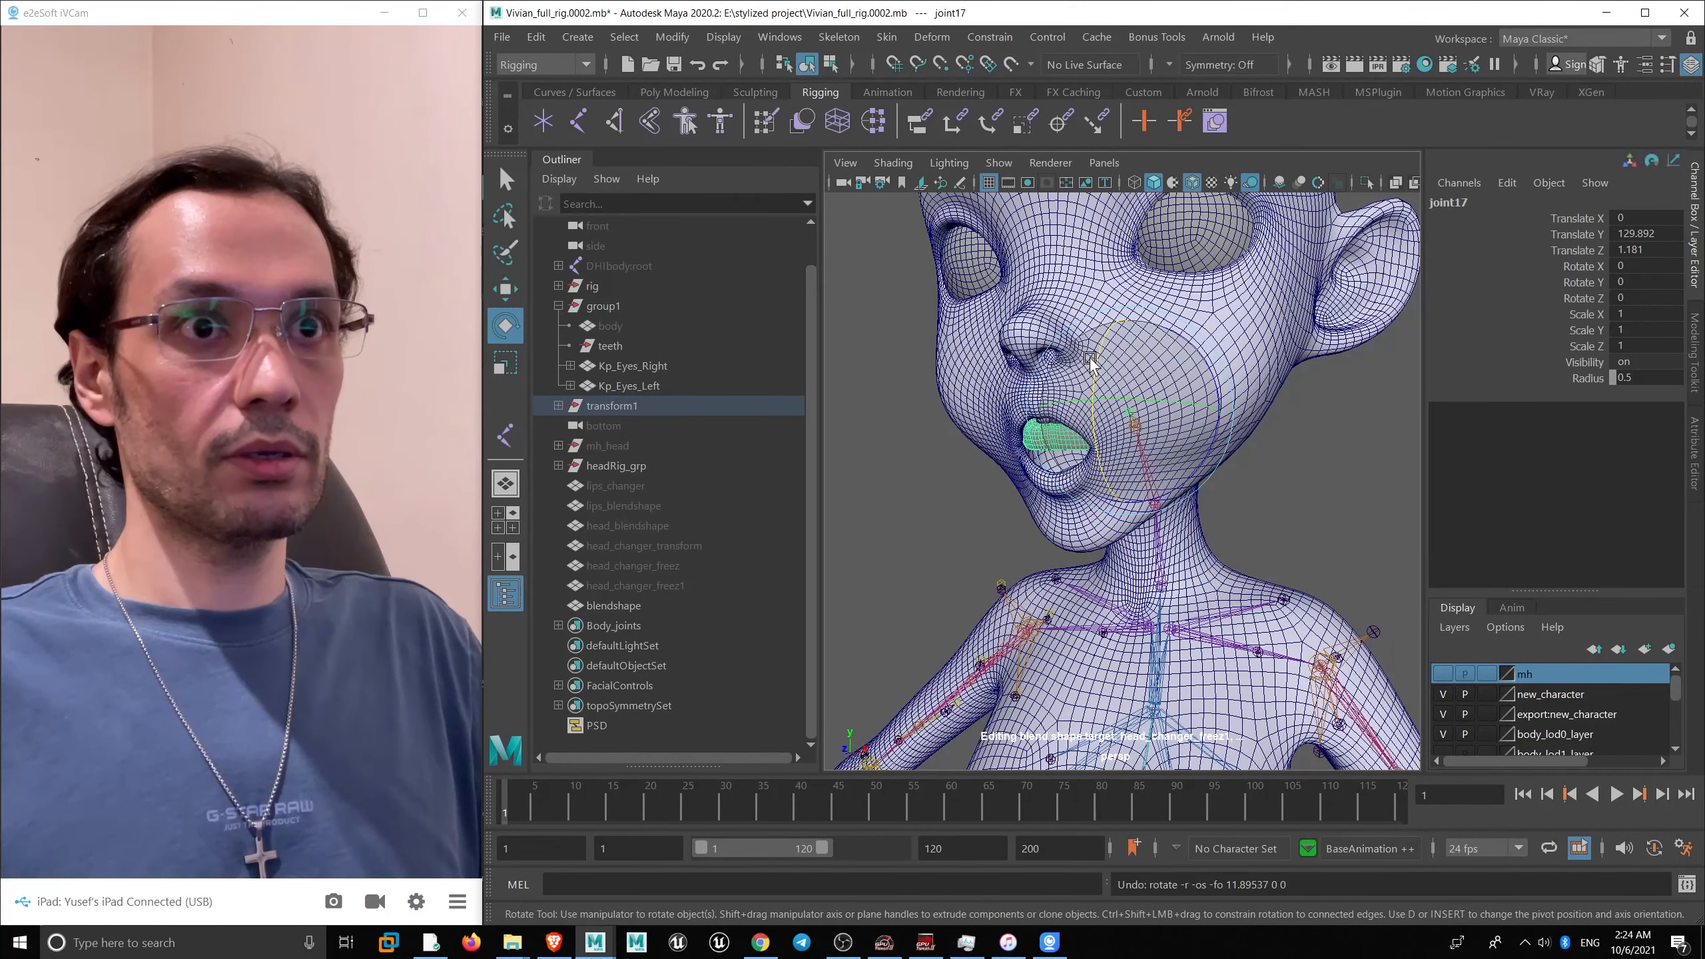
left_click_drag(1091, 363, 1110, 430)
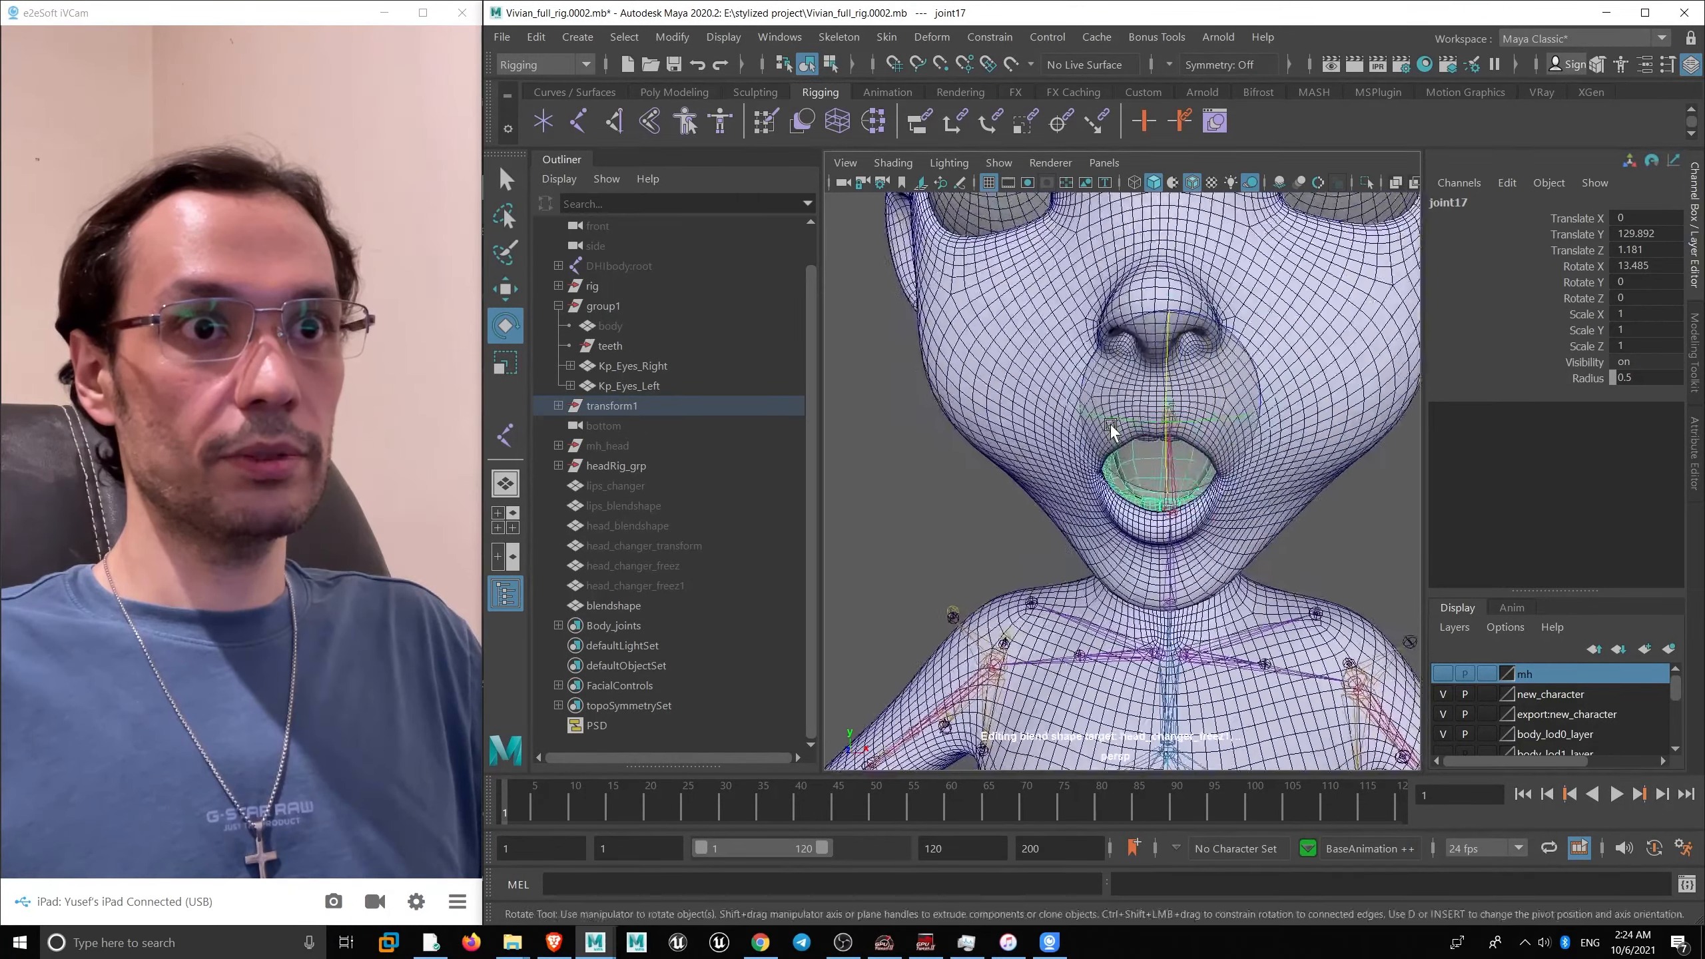
- Refine joint17's X rotation to about 13.8 degrees, checking the lower teeth's fit inside the mouth
right_click_drag(1111, 429, 1084, 498, "alt")
left_click_drag(1085, 499, 982, 275, "alt")
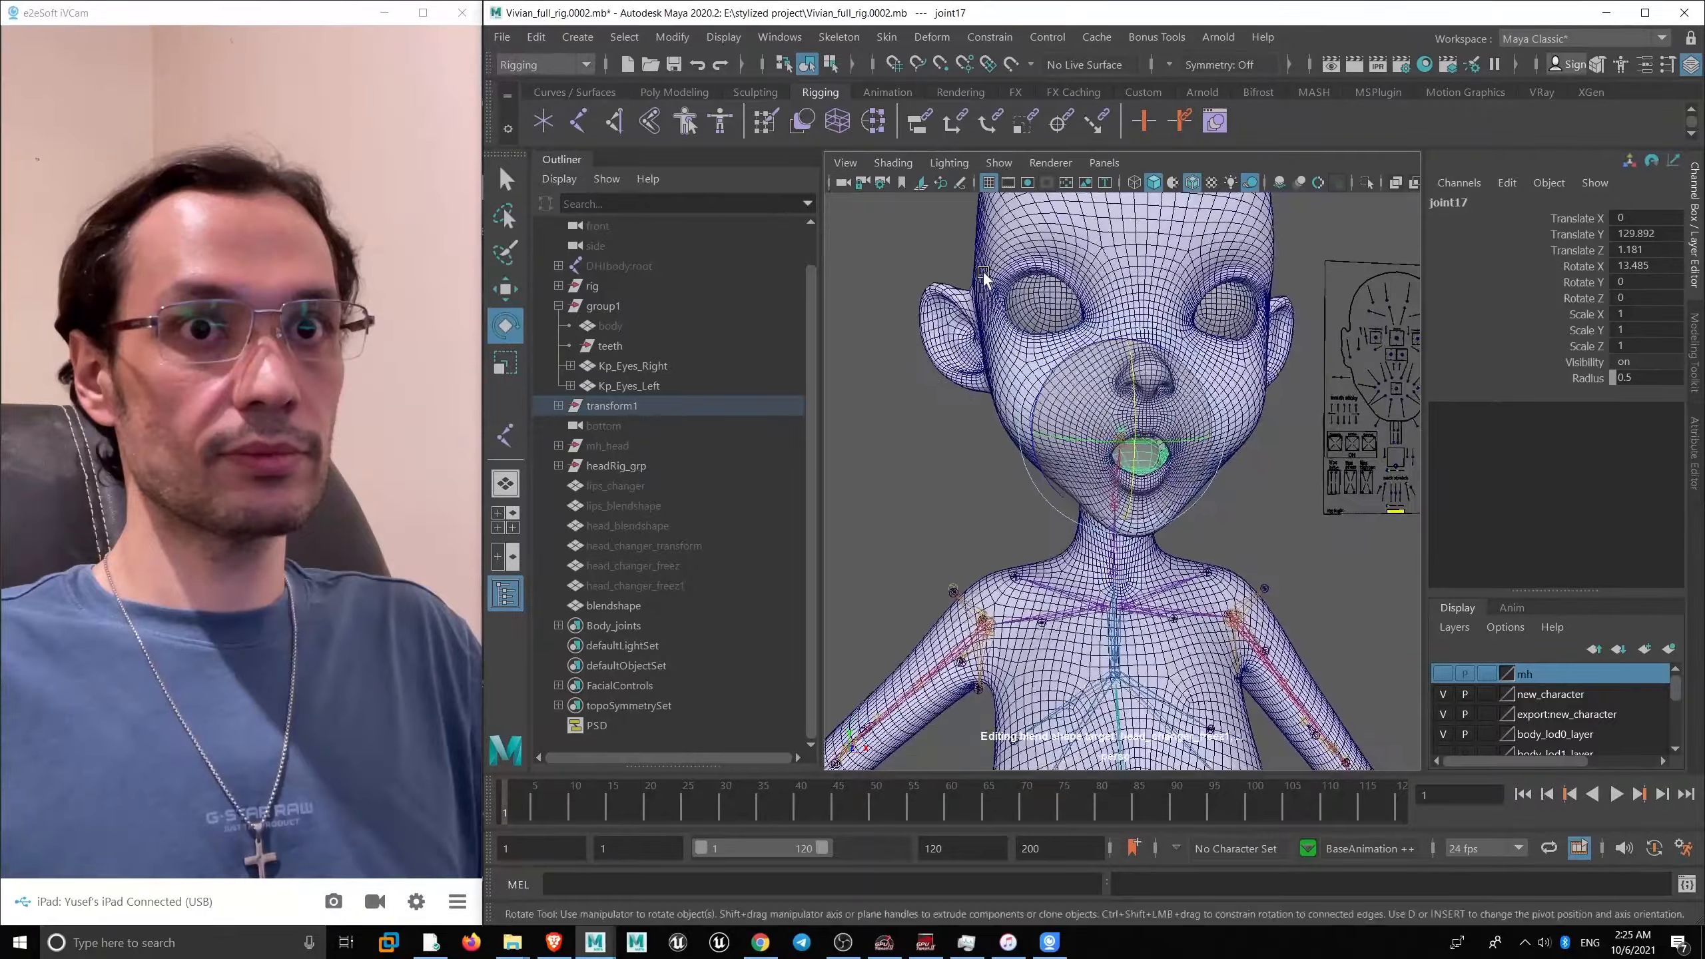
right_click_drag(982, 275, 1077, 444, "alt")
left_click_drag(1077, 444, 1096, 354, "alt")
right_click_drag(1096, 354, 1024, 277, "alt")
left_click_drag(1023, 277, 1089, 355, "alt")
- Switch to the Animation toolset and open Set Driven Key with joint17 loaded as the driven object
left_click(832, 38)
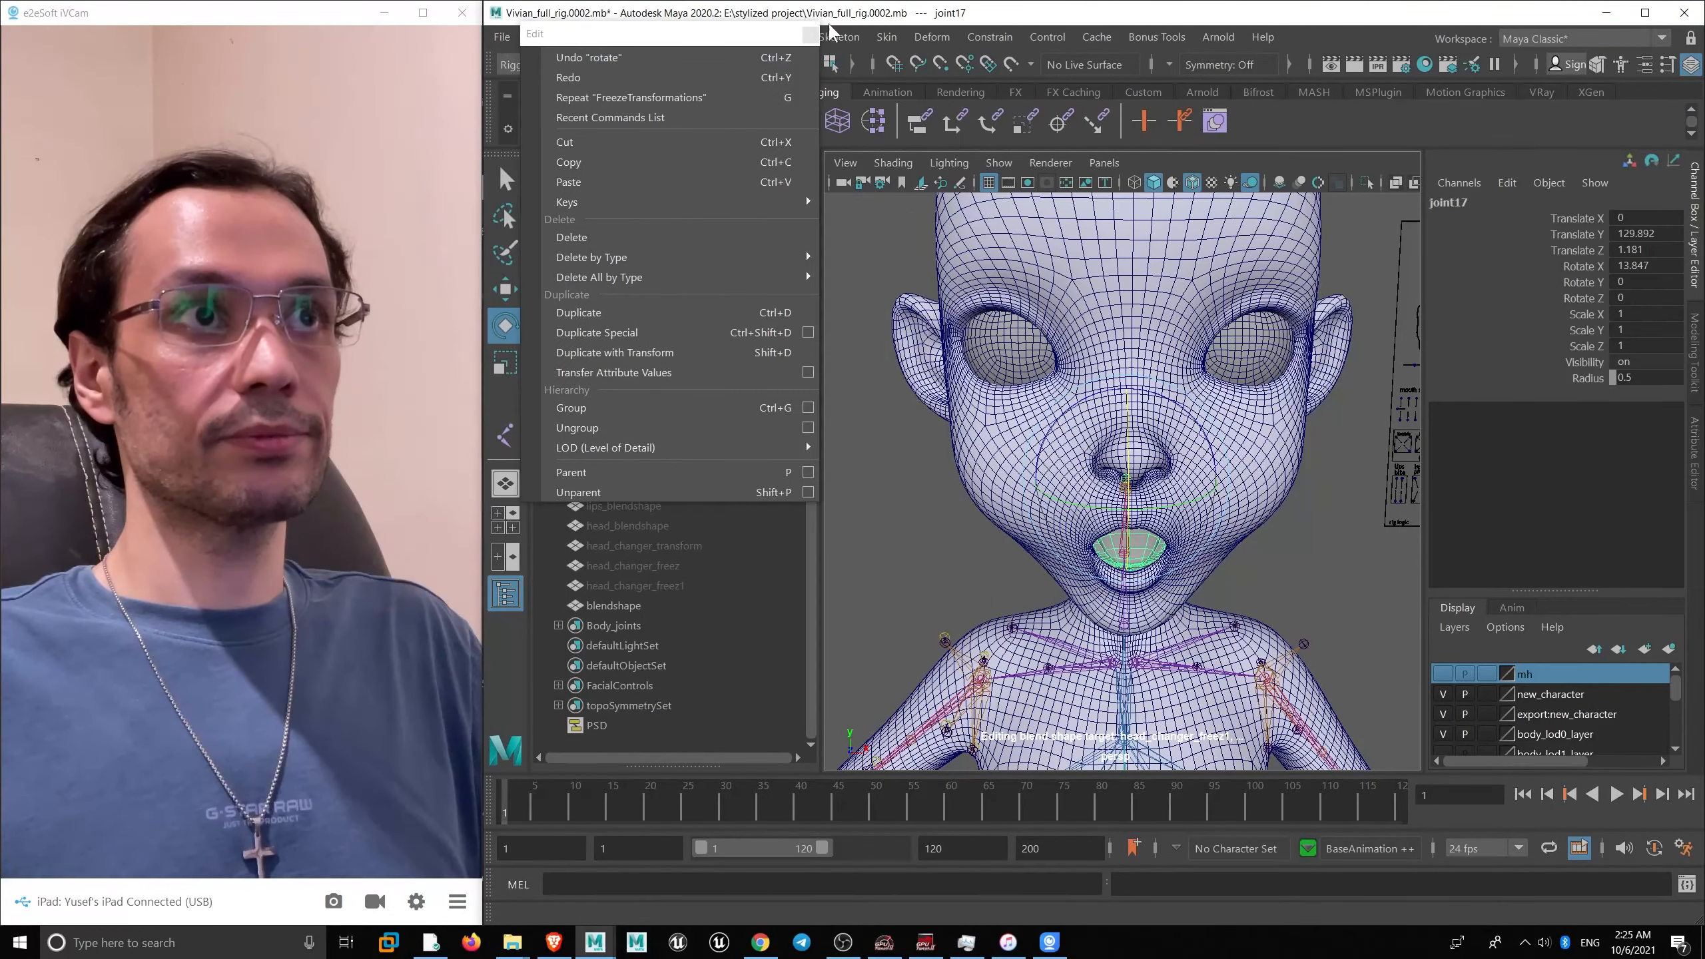
left_click(813, 32)
left_click(537, 65)
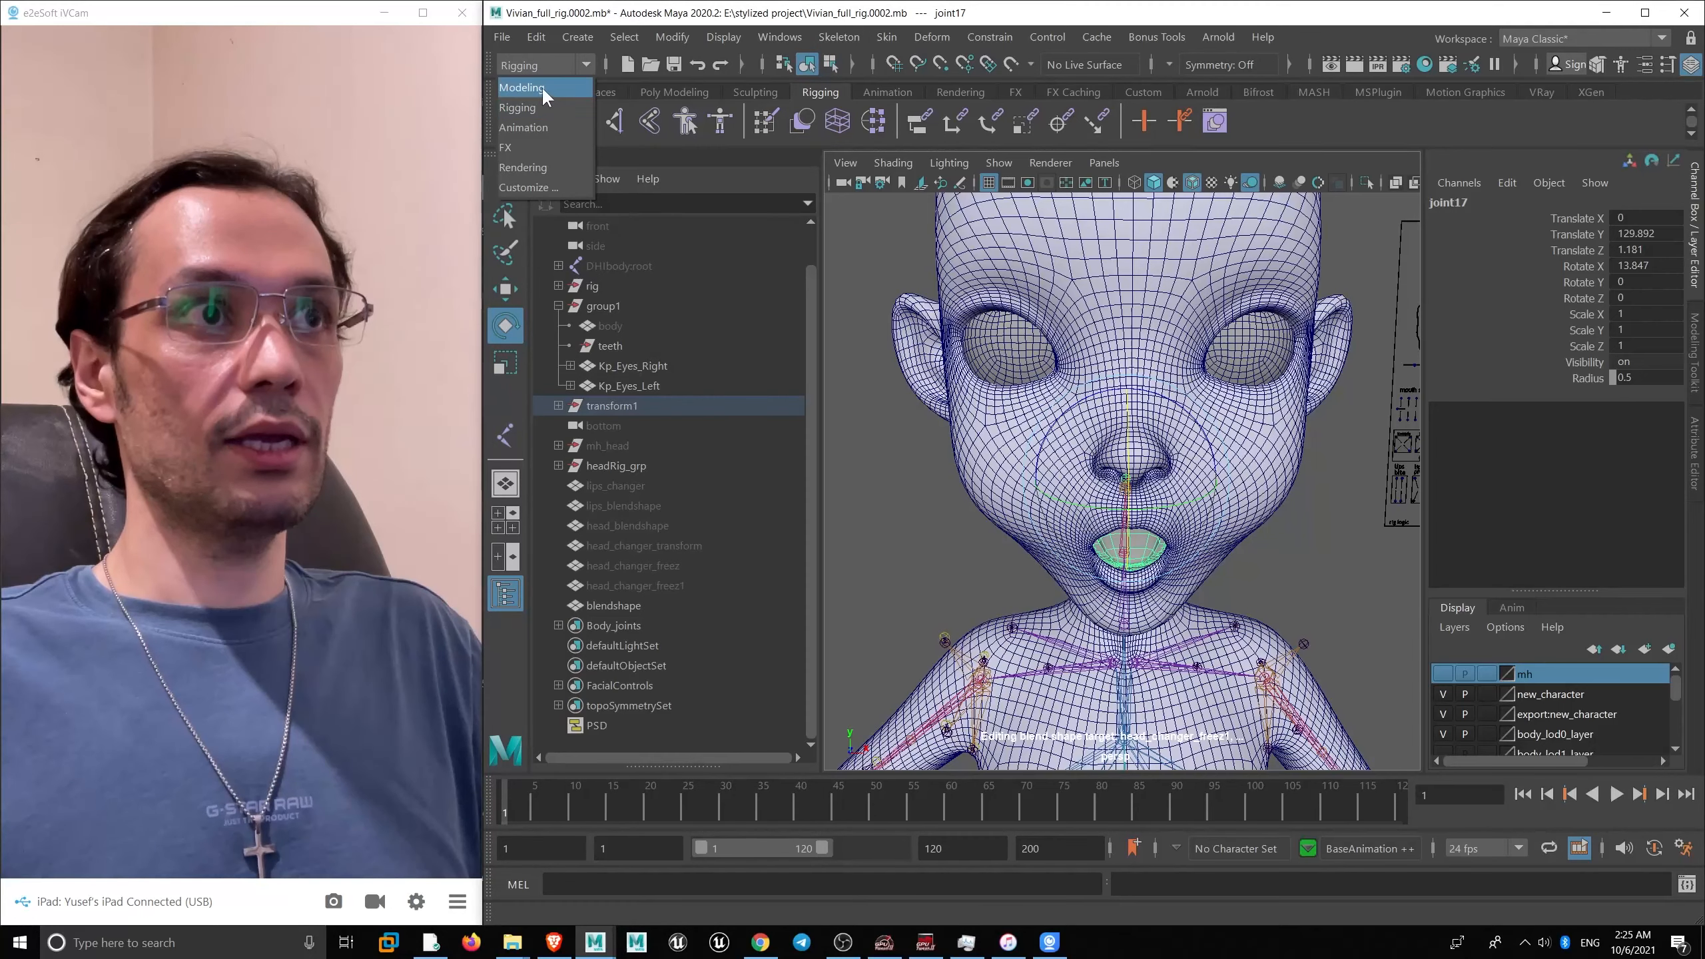
left_click(538, 127)
left_click(826, 38)
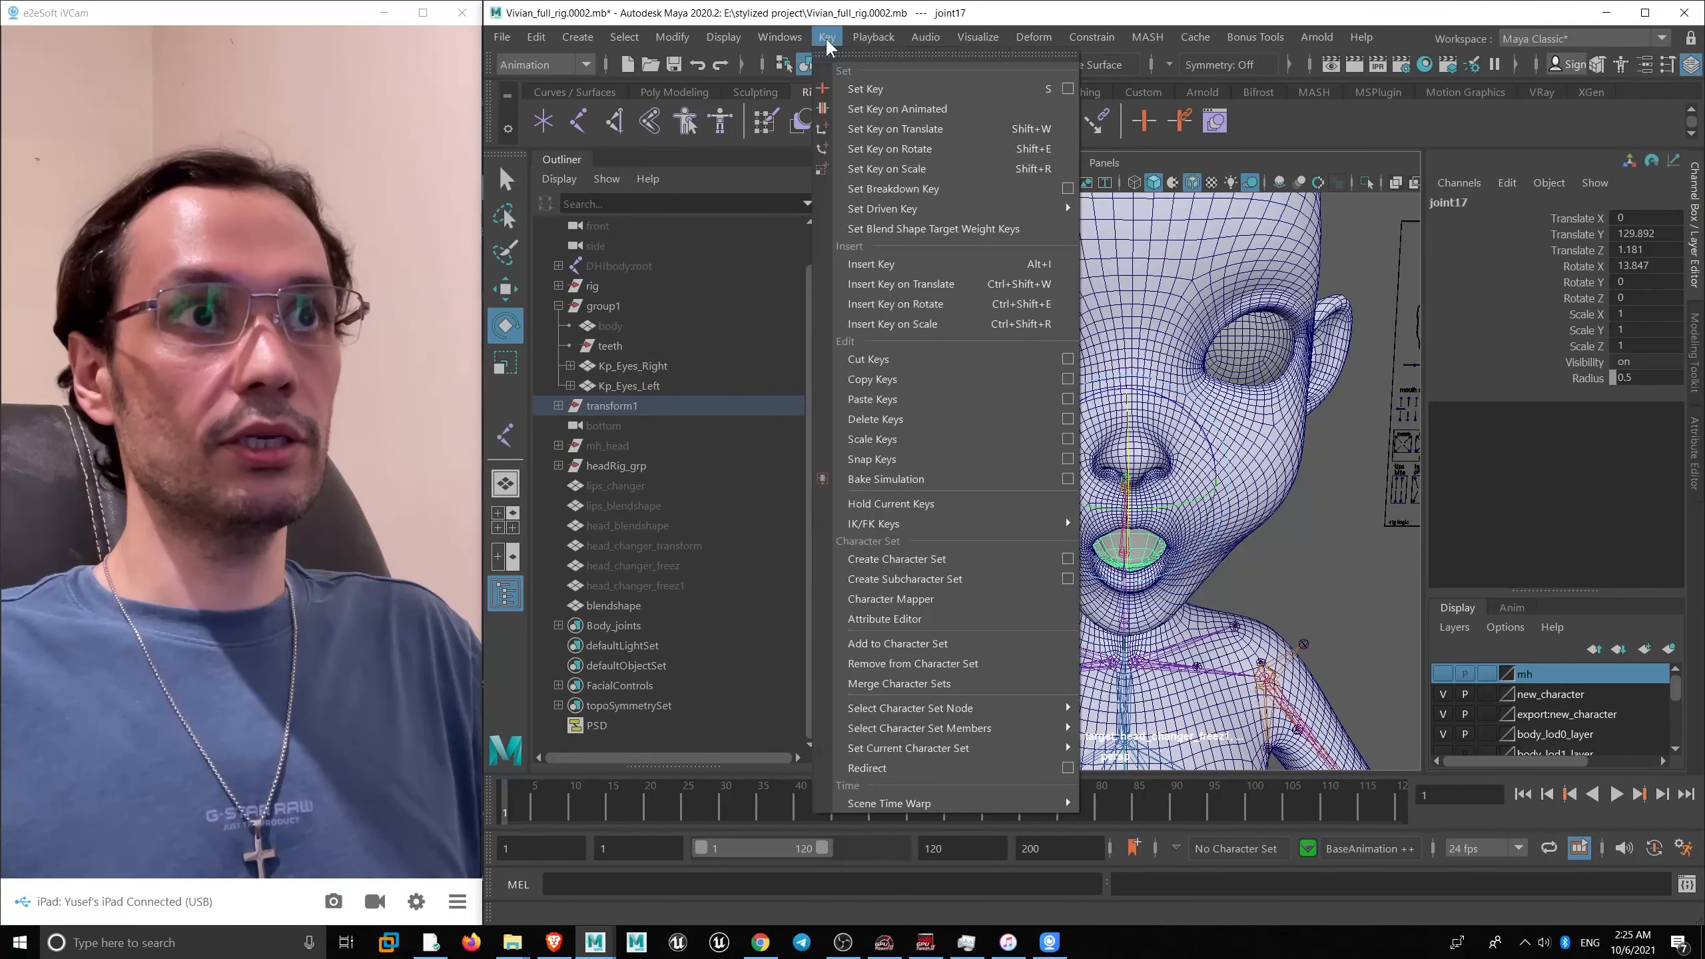
mouse_move(1000, 210)
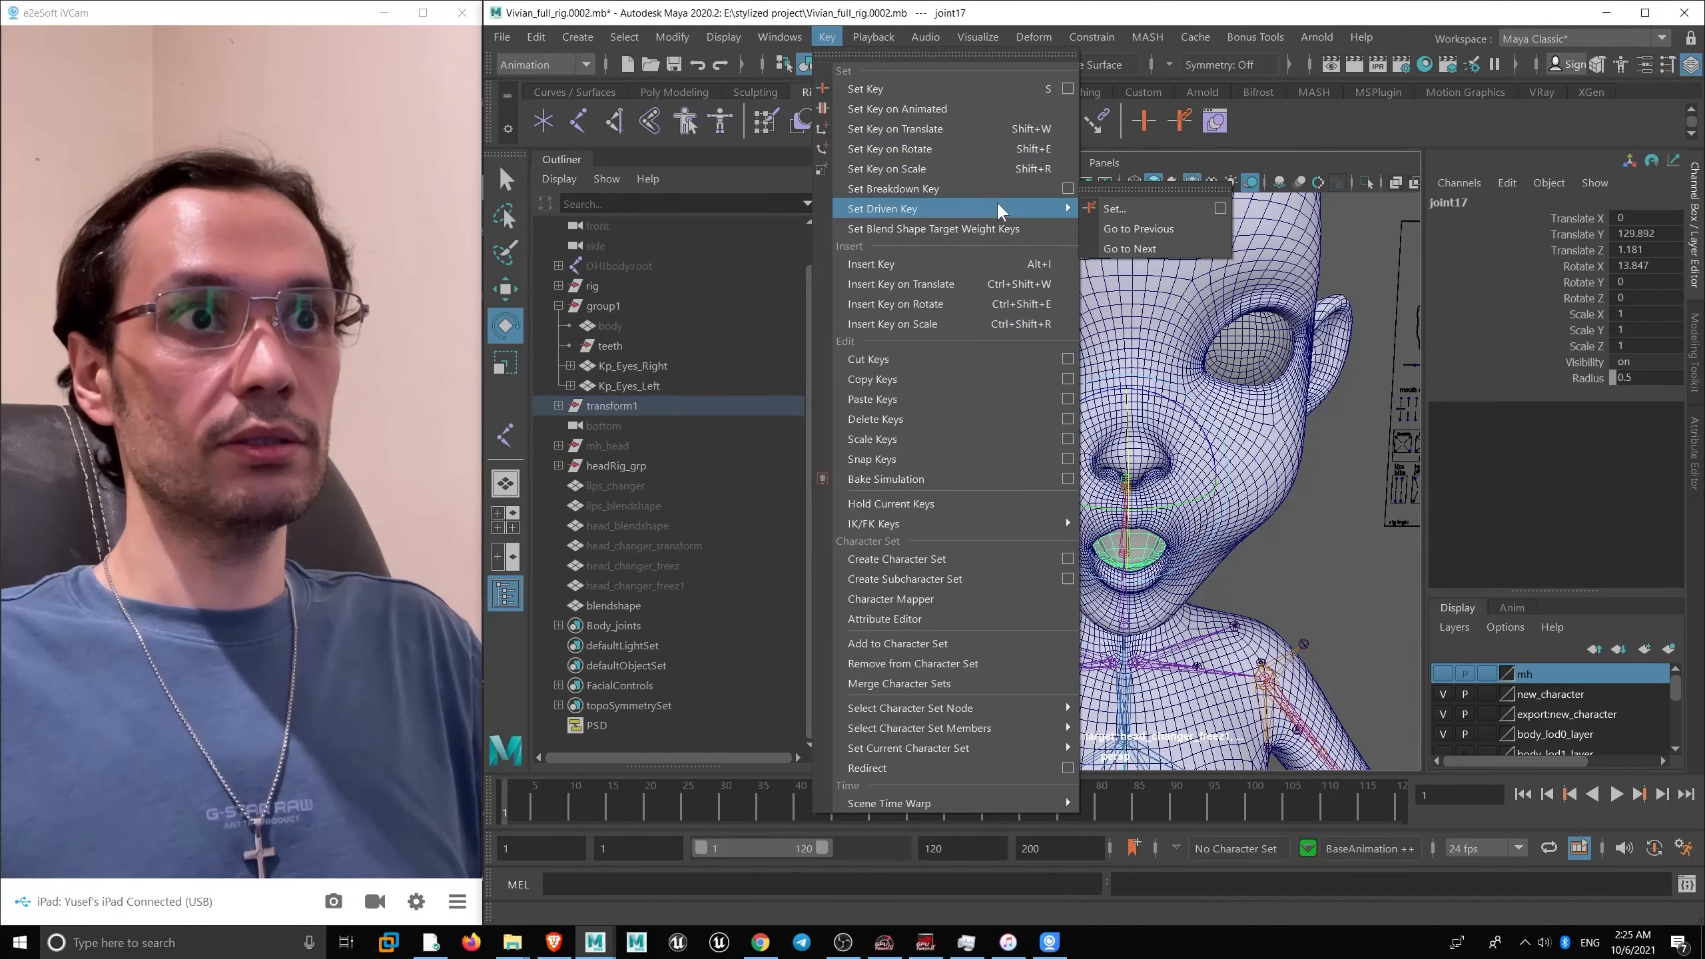
left_click(1134, 209)
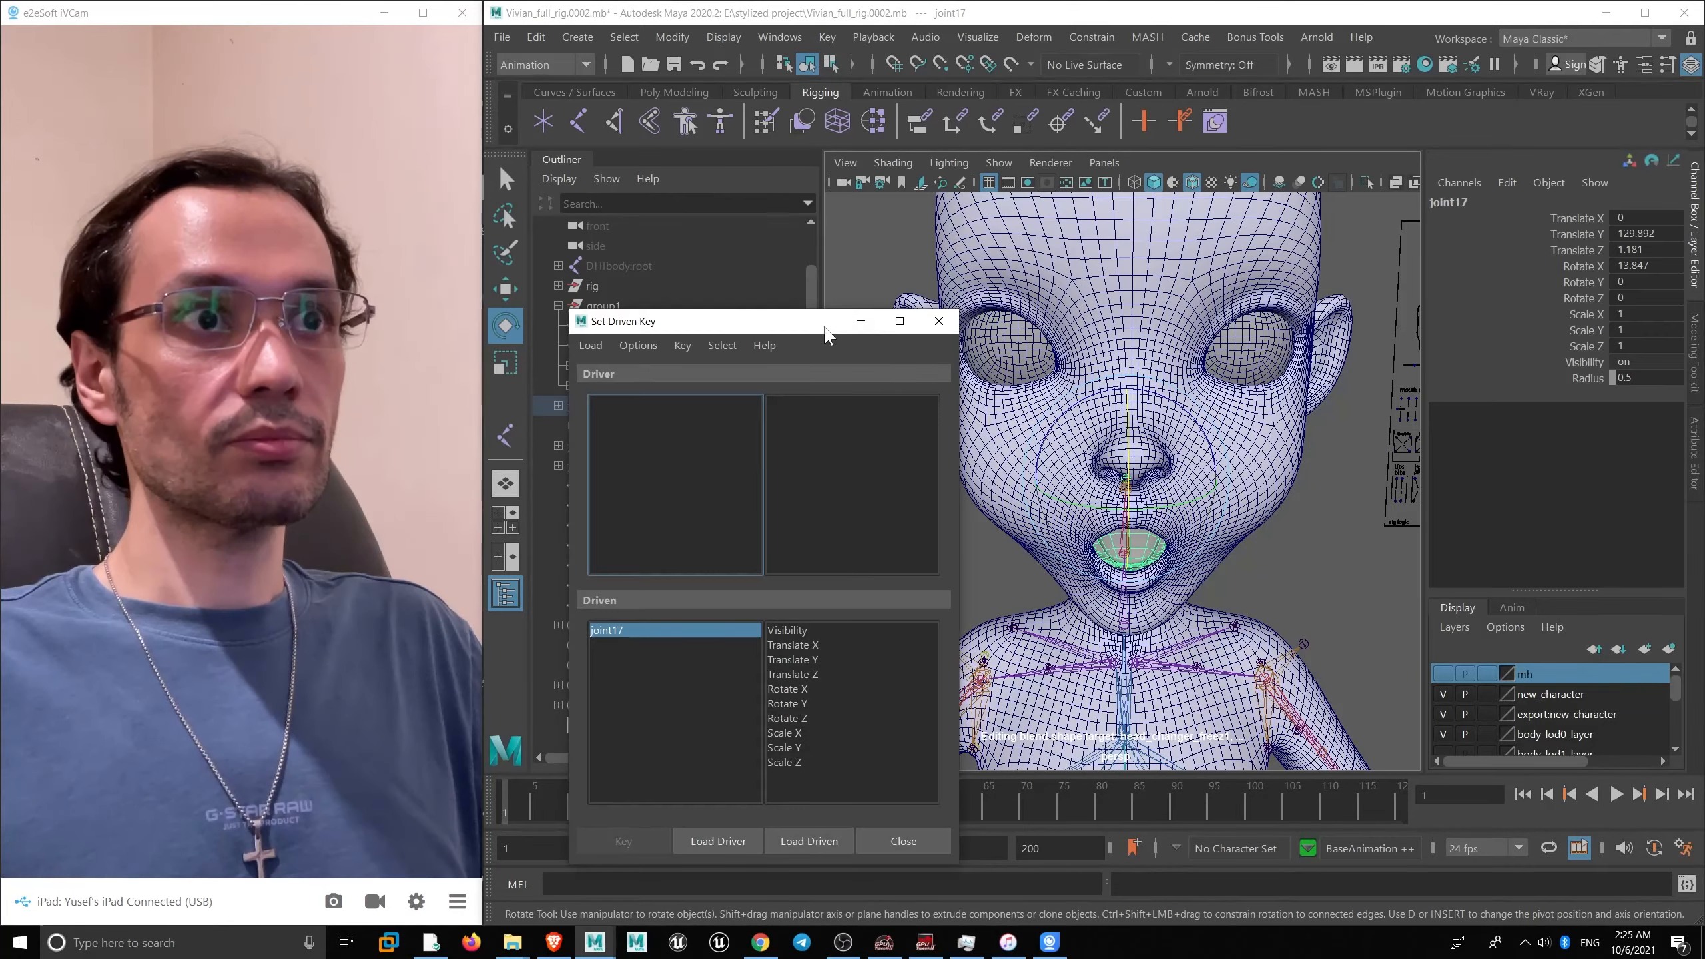
left_click_drag(826, 326, 777, 281)
- Try a larger X rotation on joint17 to compare the lower teeth with the open mouth, and undo it
scroll(1088, 510, "down", 5)
left_click_drag(1088, 508, 1107, 431, "alt")
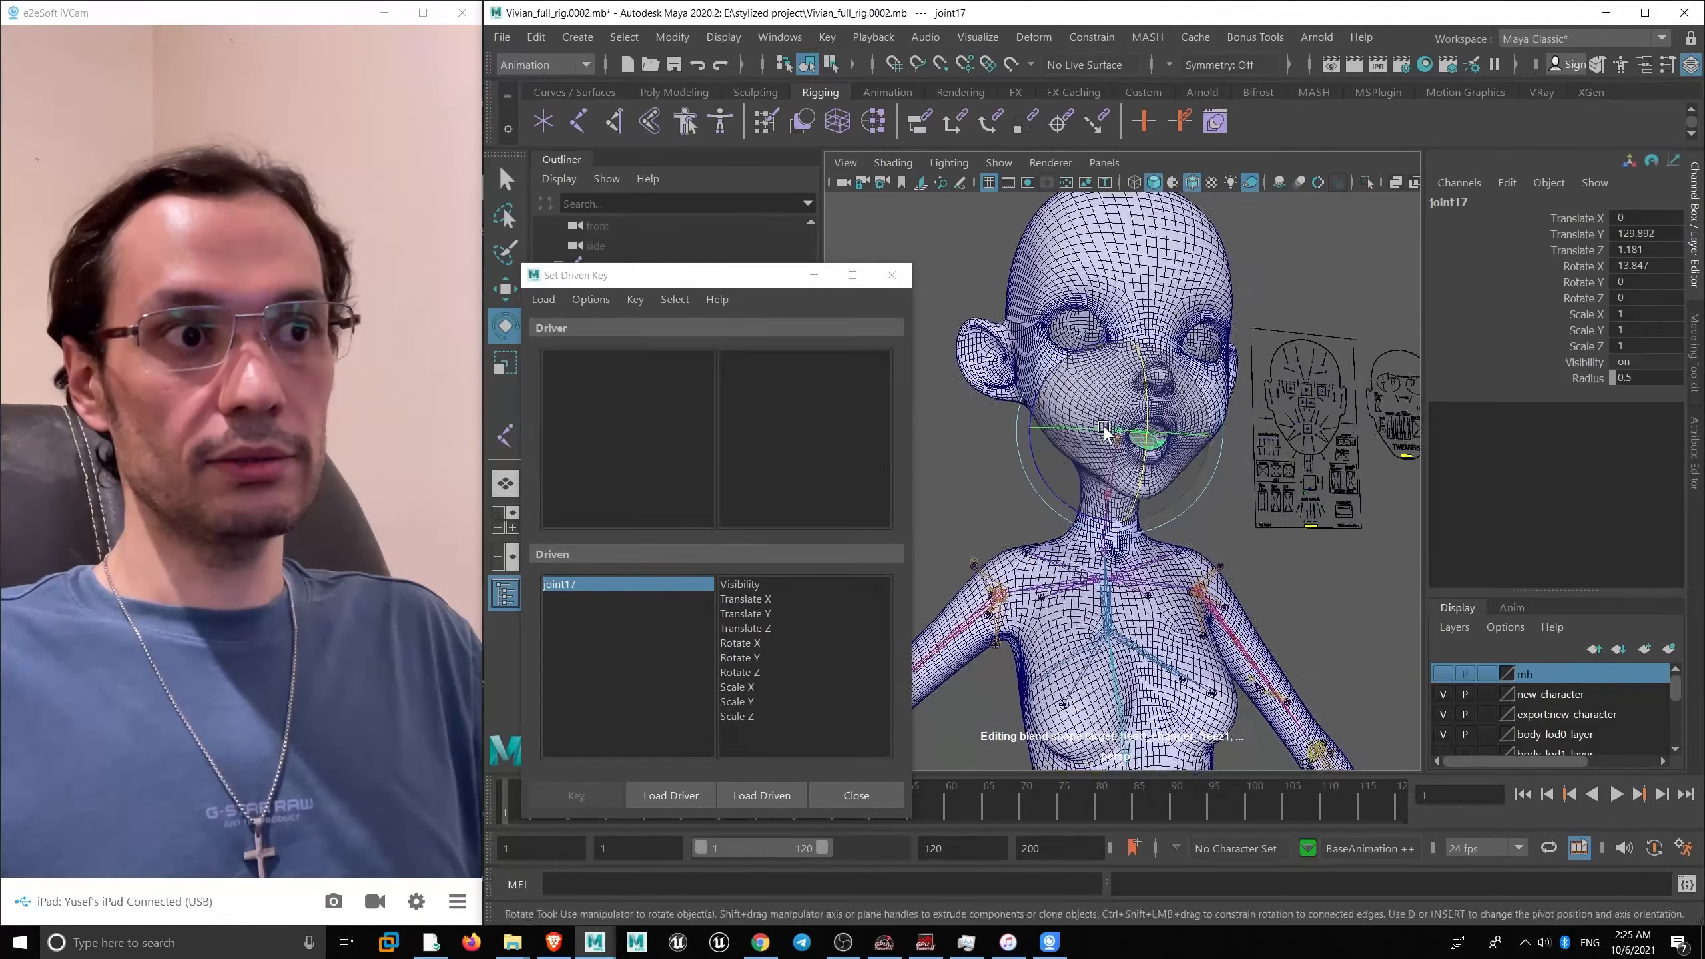
right_click_drag(1107, 430, 1225, 594, "alt")
left_click_drag(1225, 594, 1189, 492, "alt")
left_click_drag(1096, 463, 1140, 524, "alt")
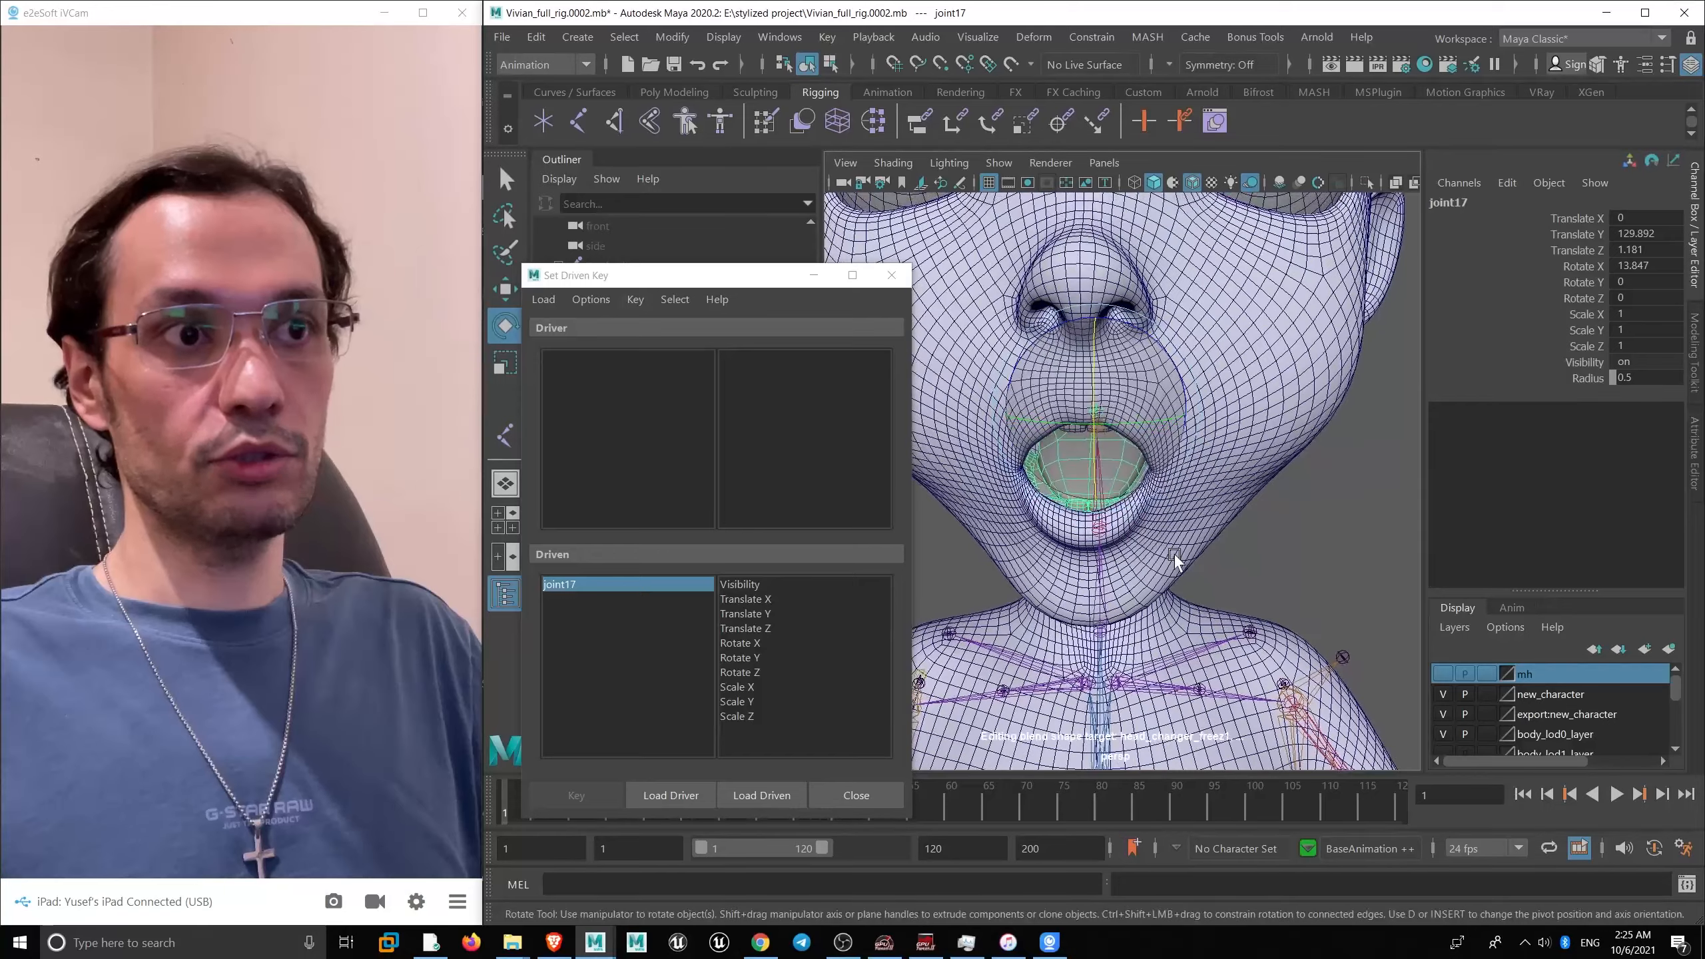
key("w")
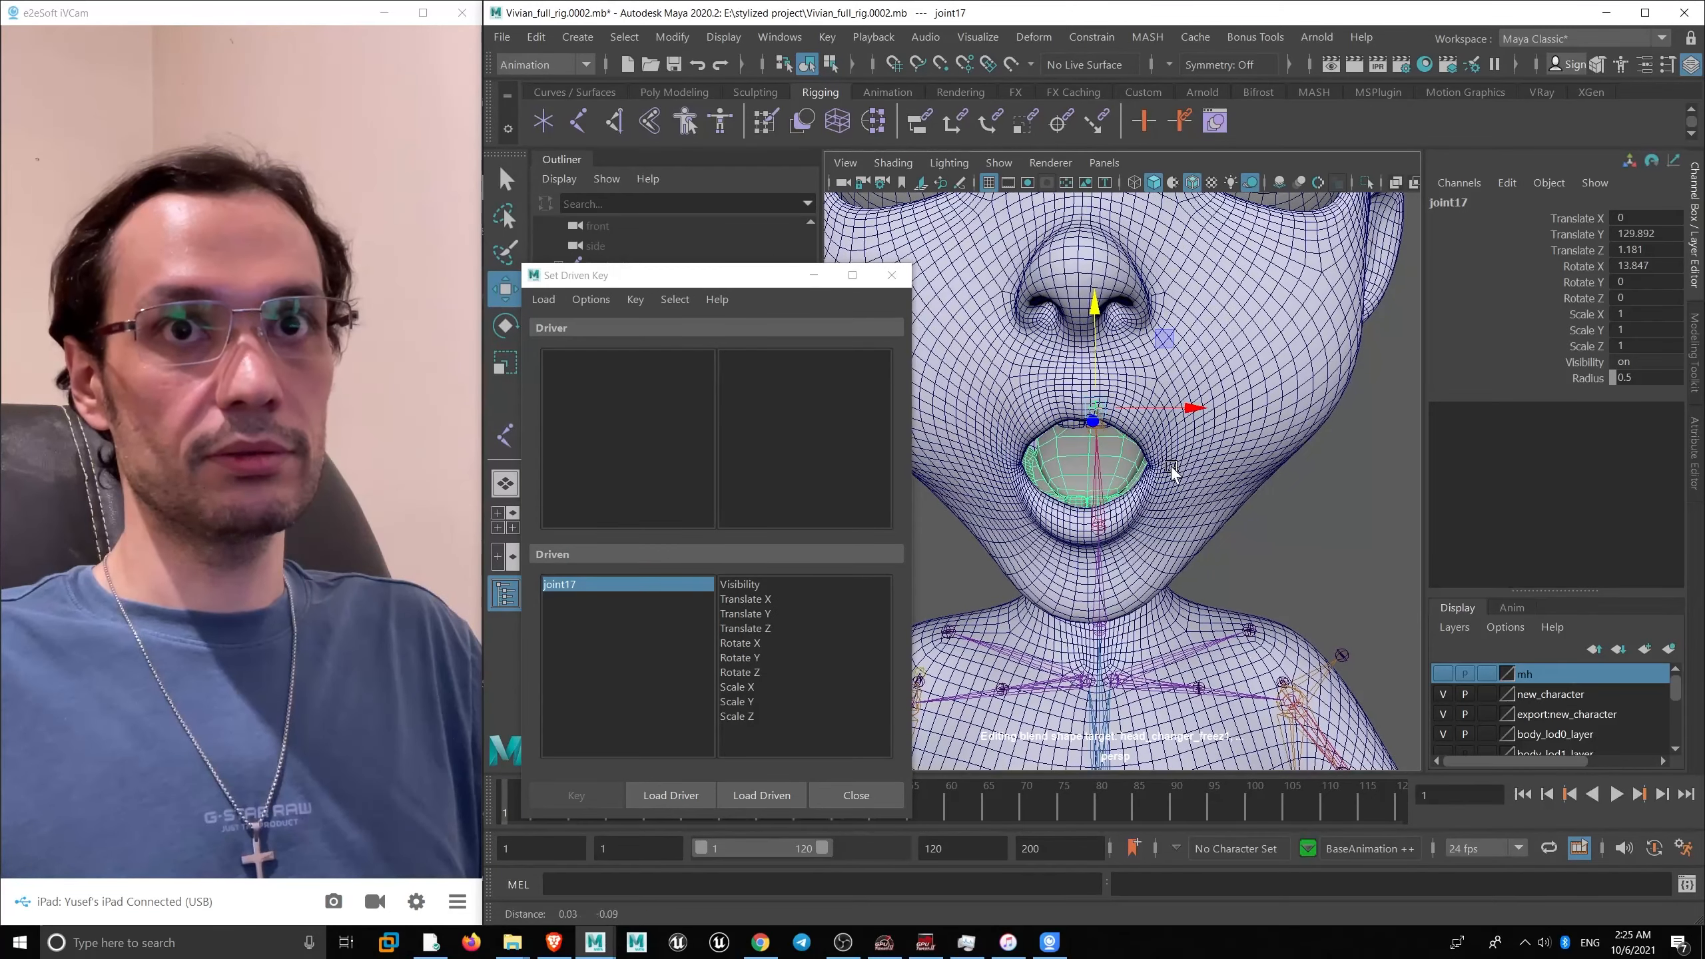
key("e")
left_click_drag(1096, 400, 1094, 379)
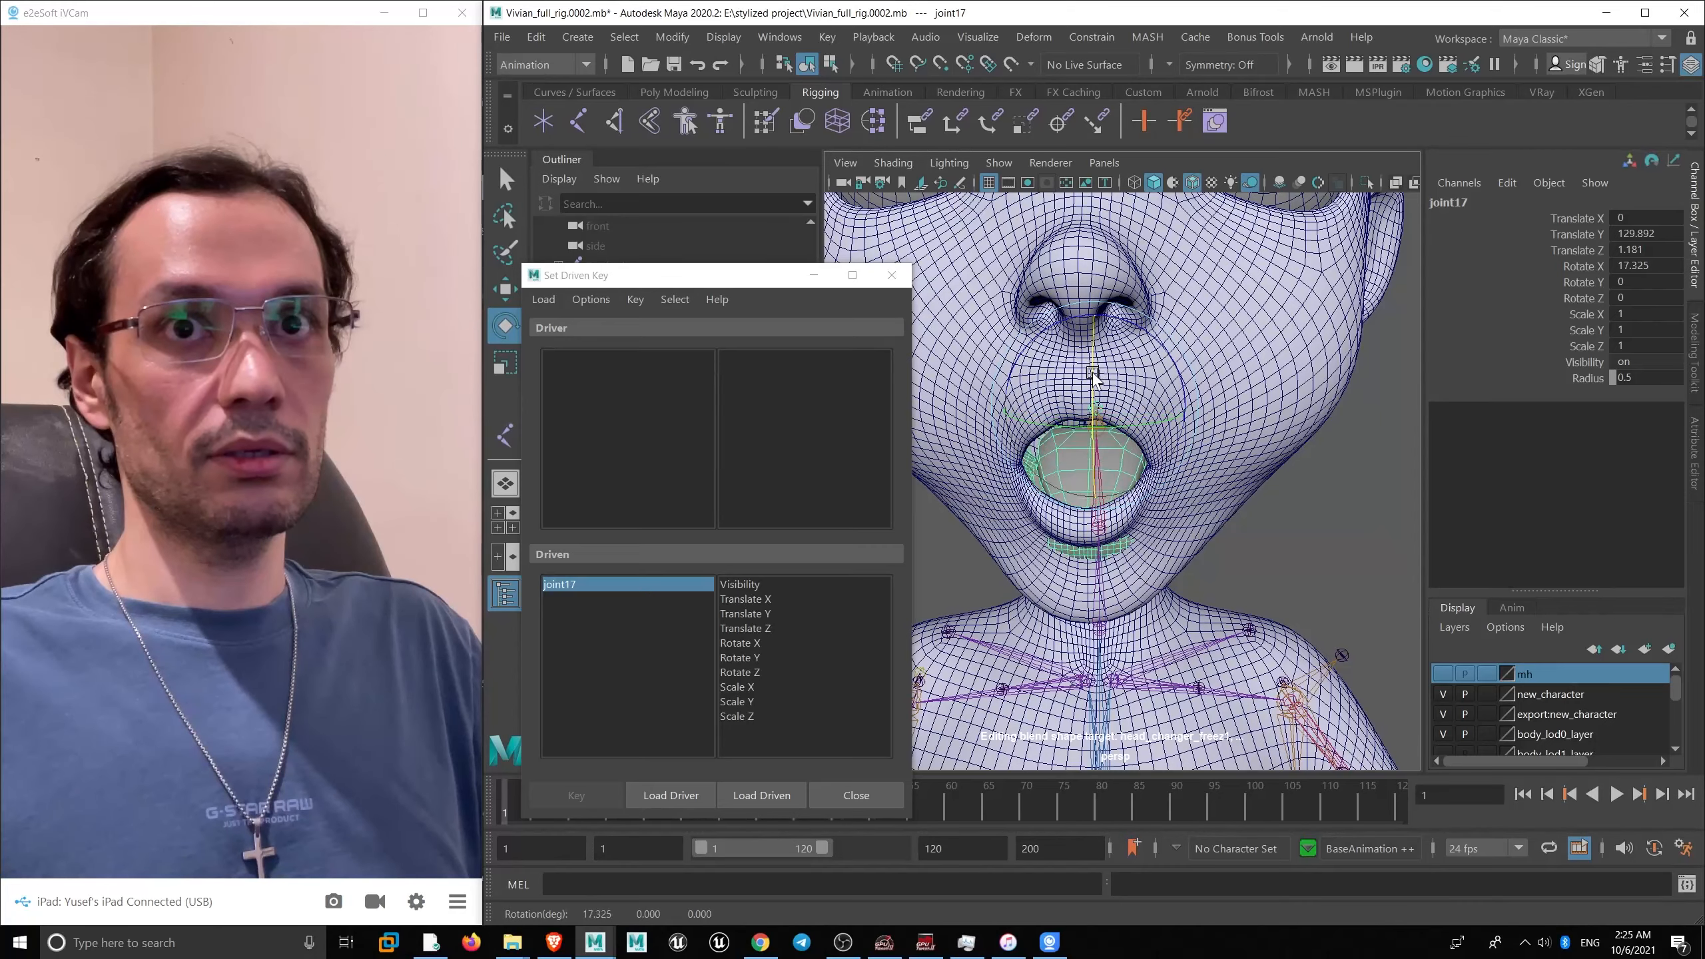
key("ctrl+z")
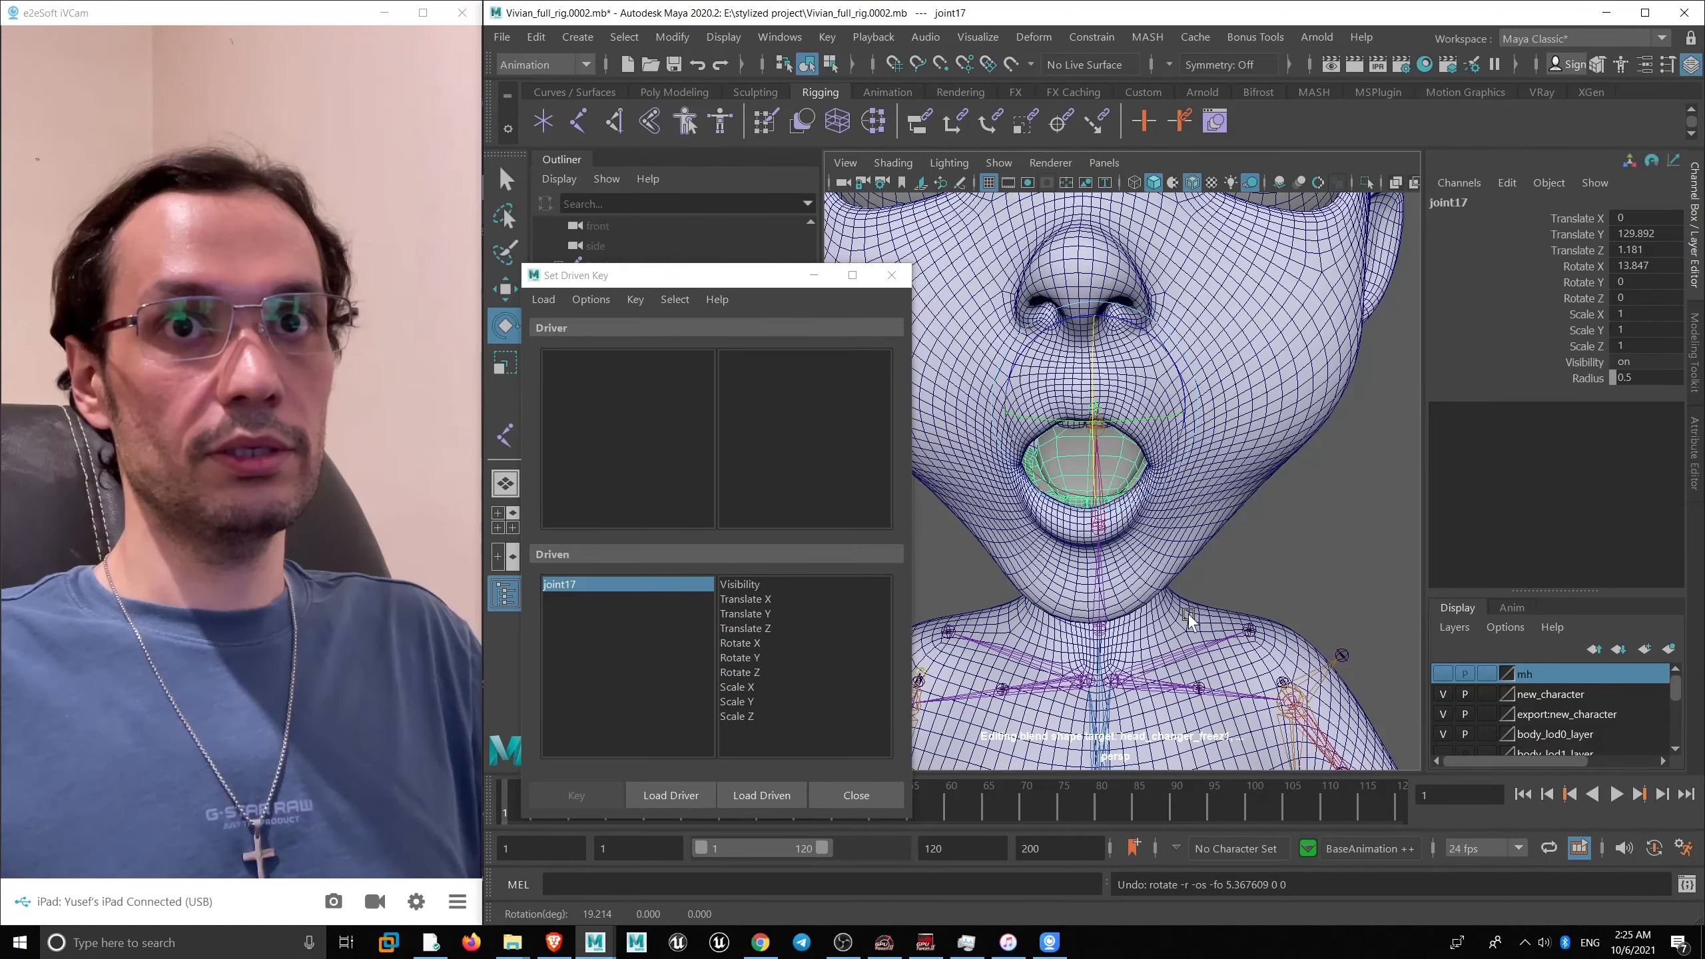
- Load the facial jaw control CTRL_C_jaw as driver and pair its Translate Y with joint17's Rotate X in Set Driven Key
left_click_drag(1193, 613, 1159, 556, "alt")
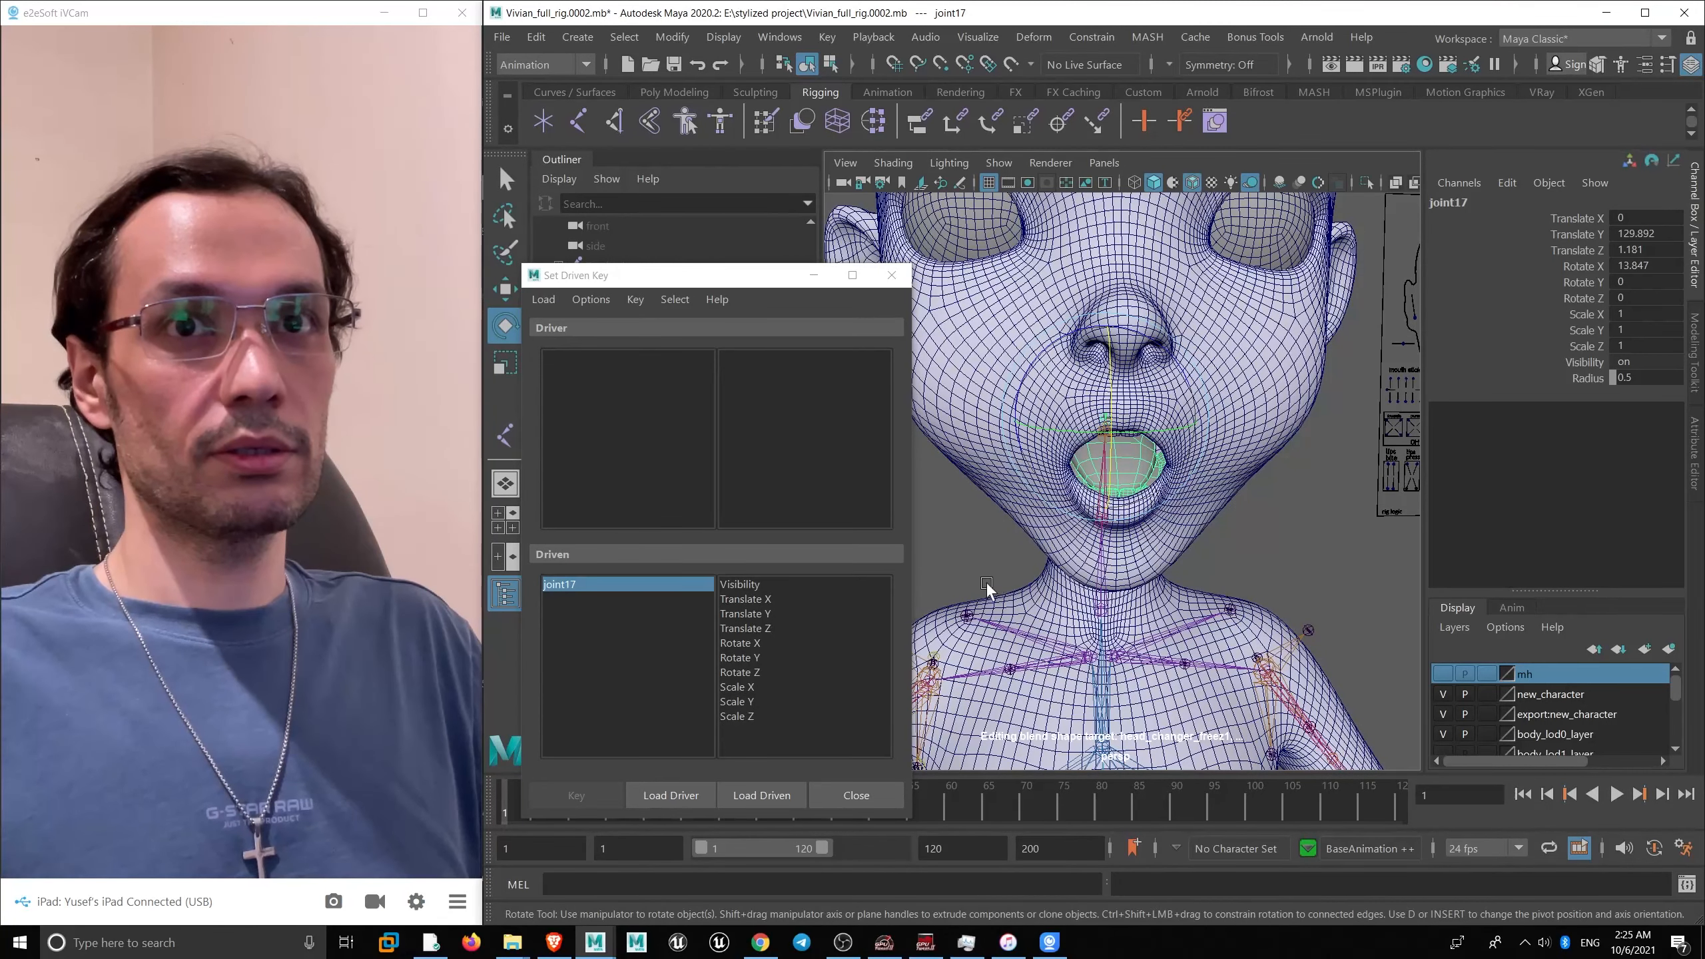
left_click(745, 643)
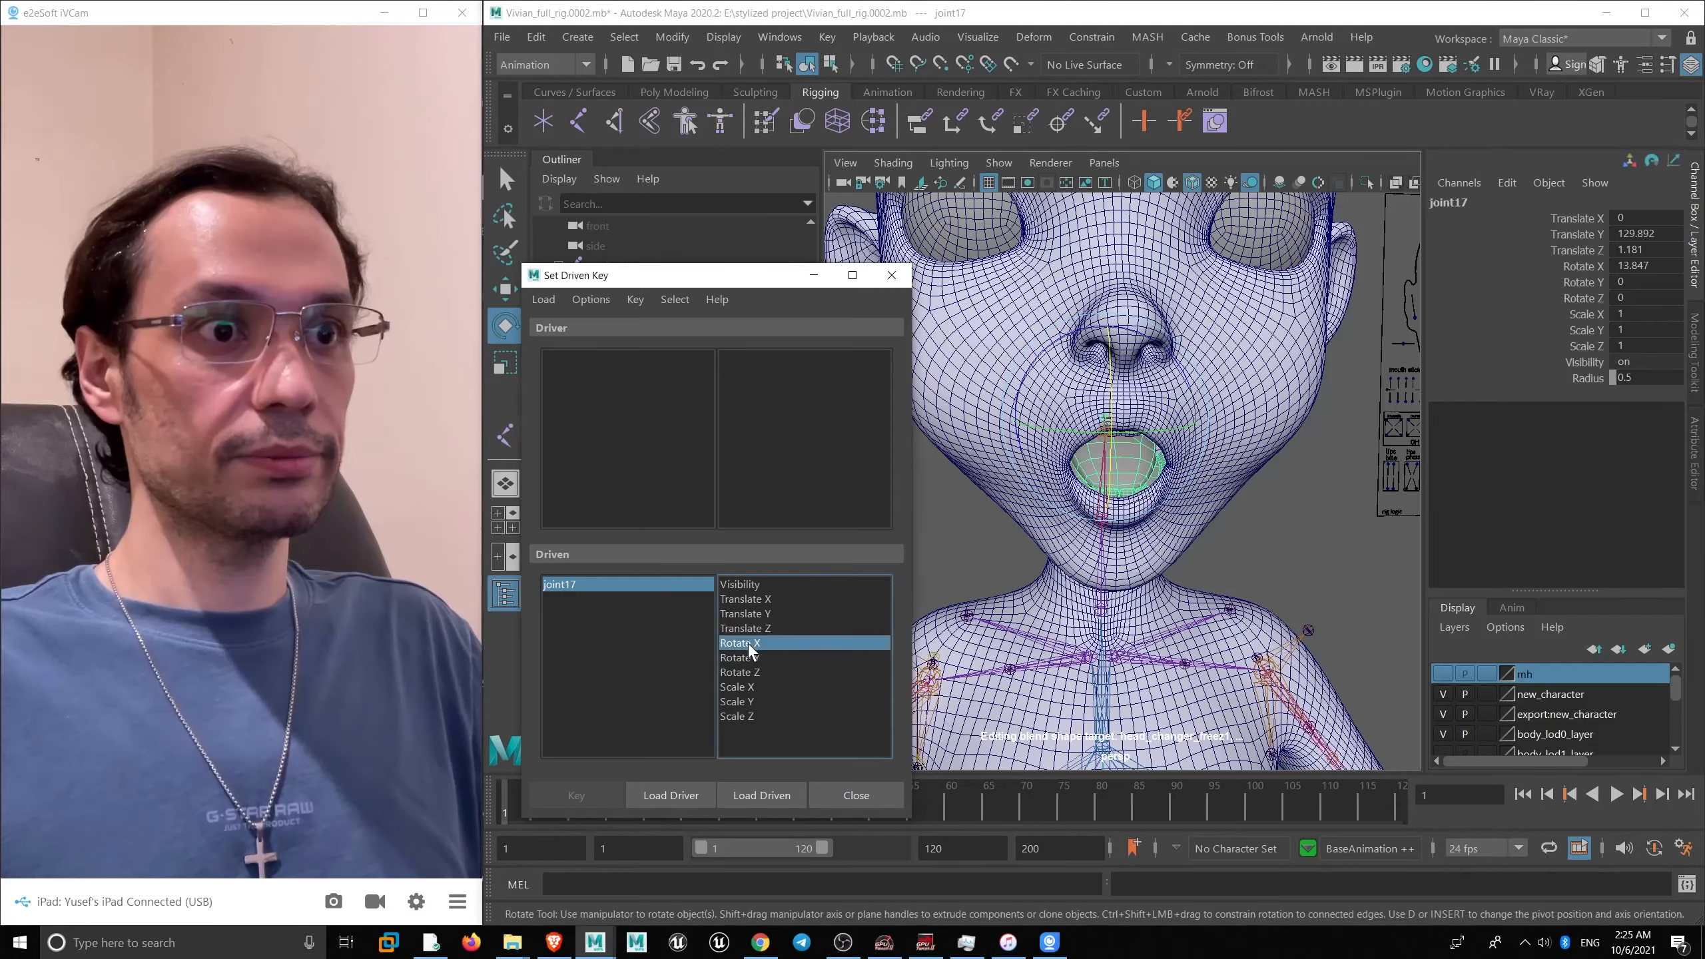
scroll(1188, 482, "down", 5)
left_click_drag(1188, 482, 1094, 396, "alt")
right_click_drag(1094, 396, 1356, 430, "alt")
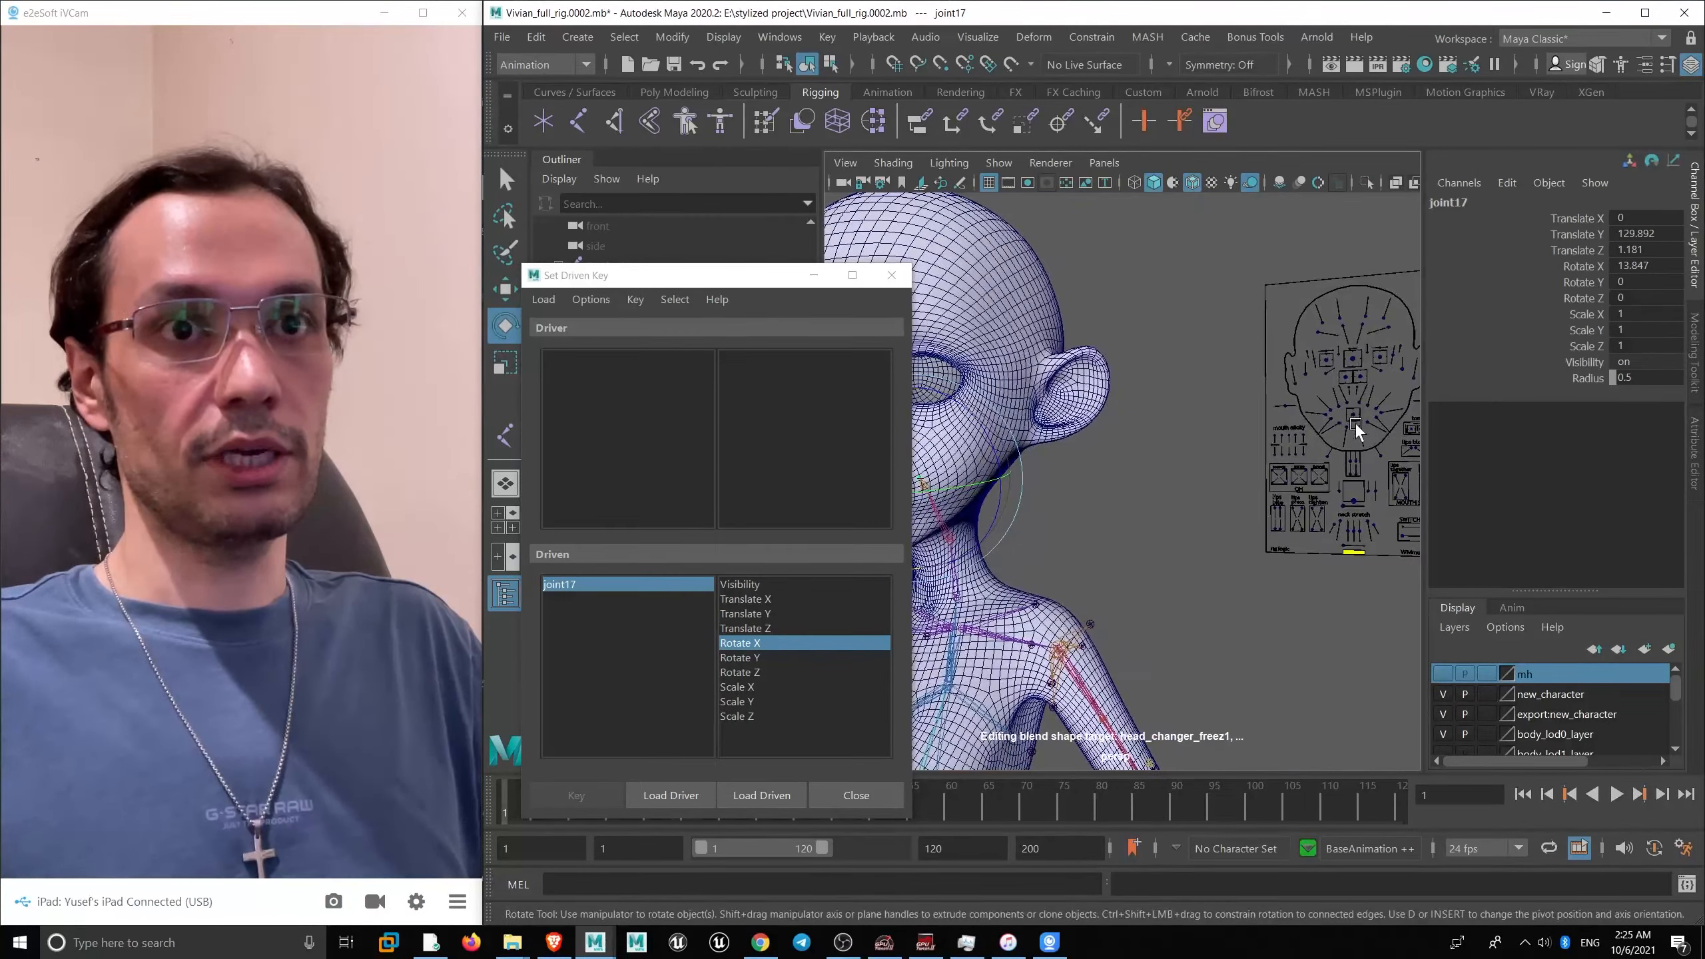
left_click(1342, 530)
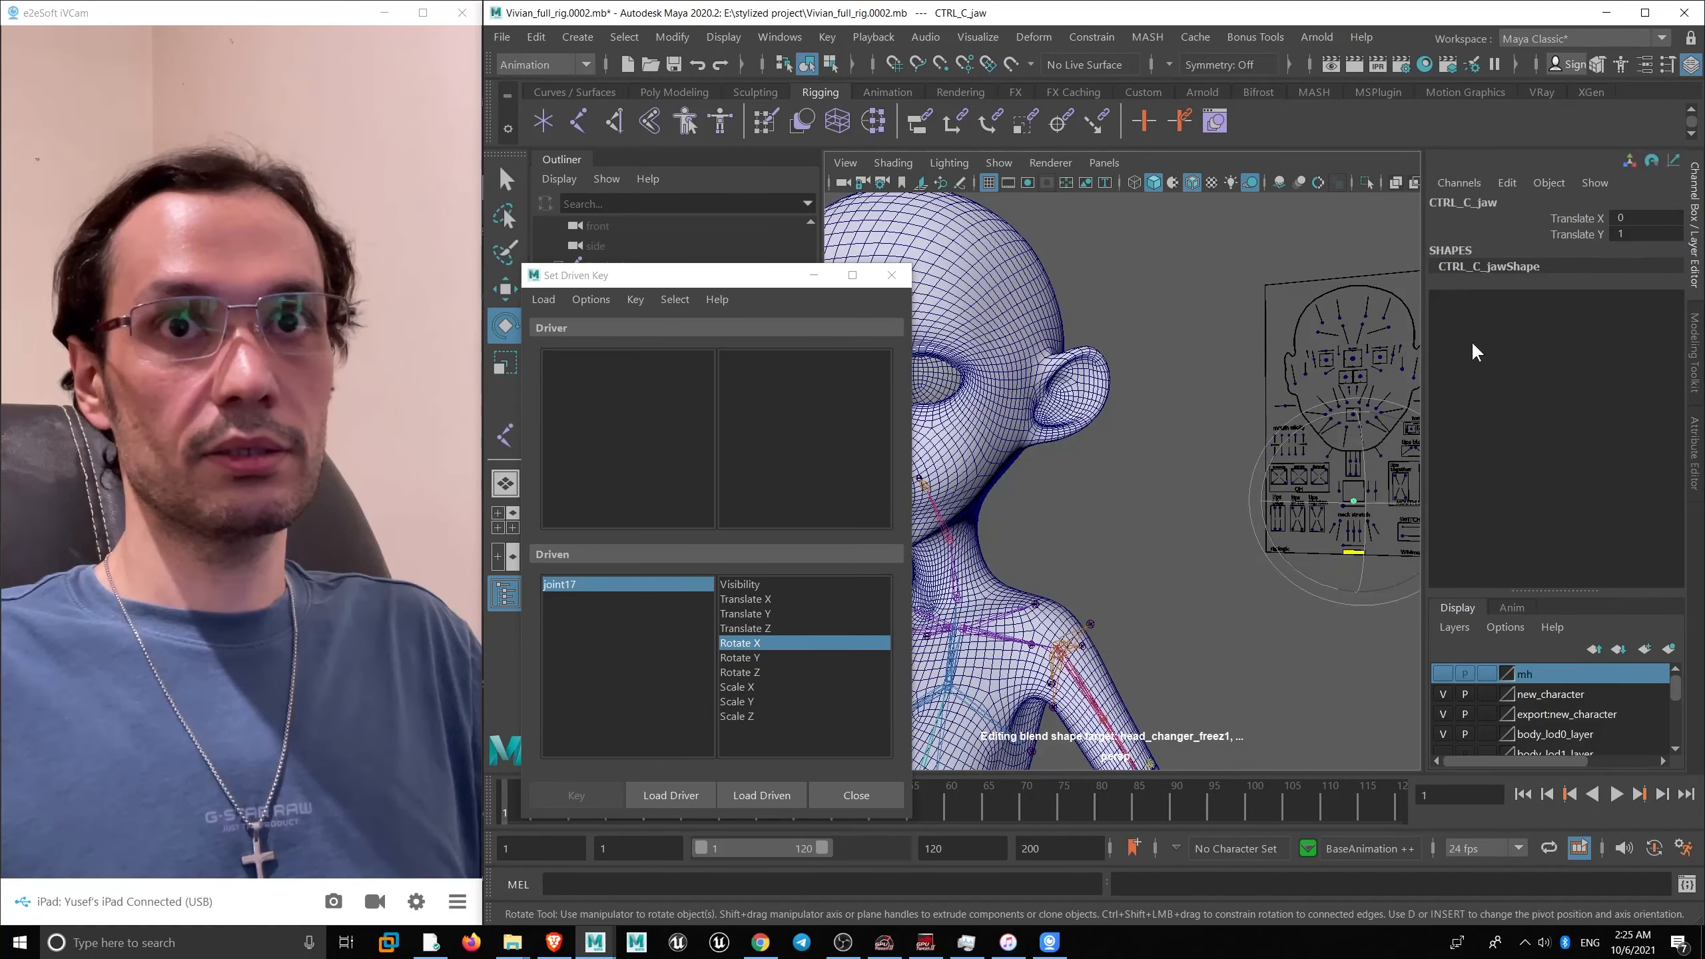
left_click_drag(1261, 386, 1060, 393, "alt")
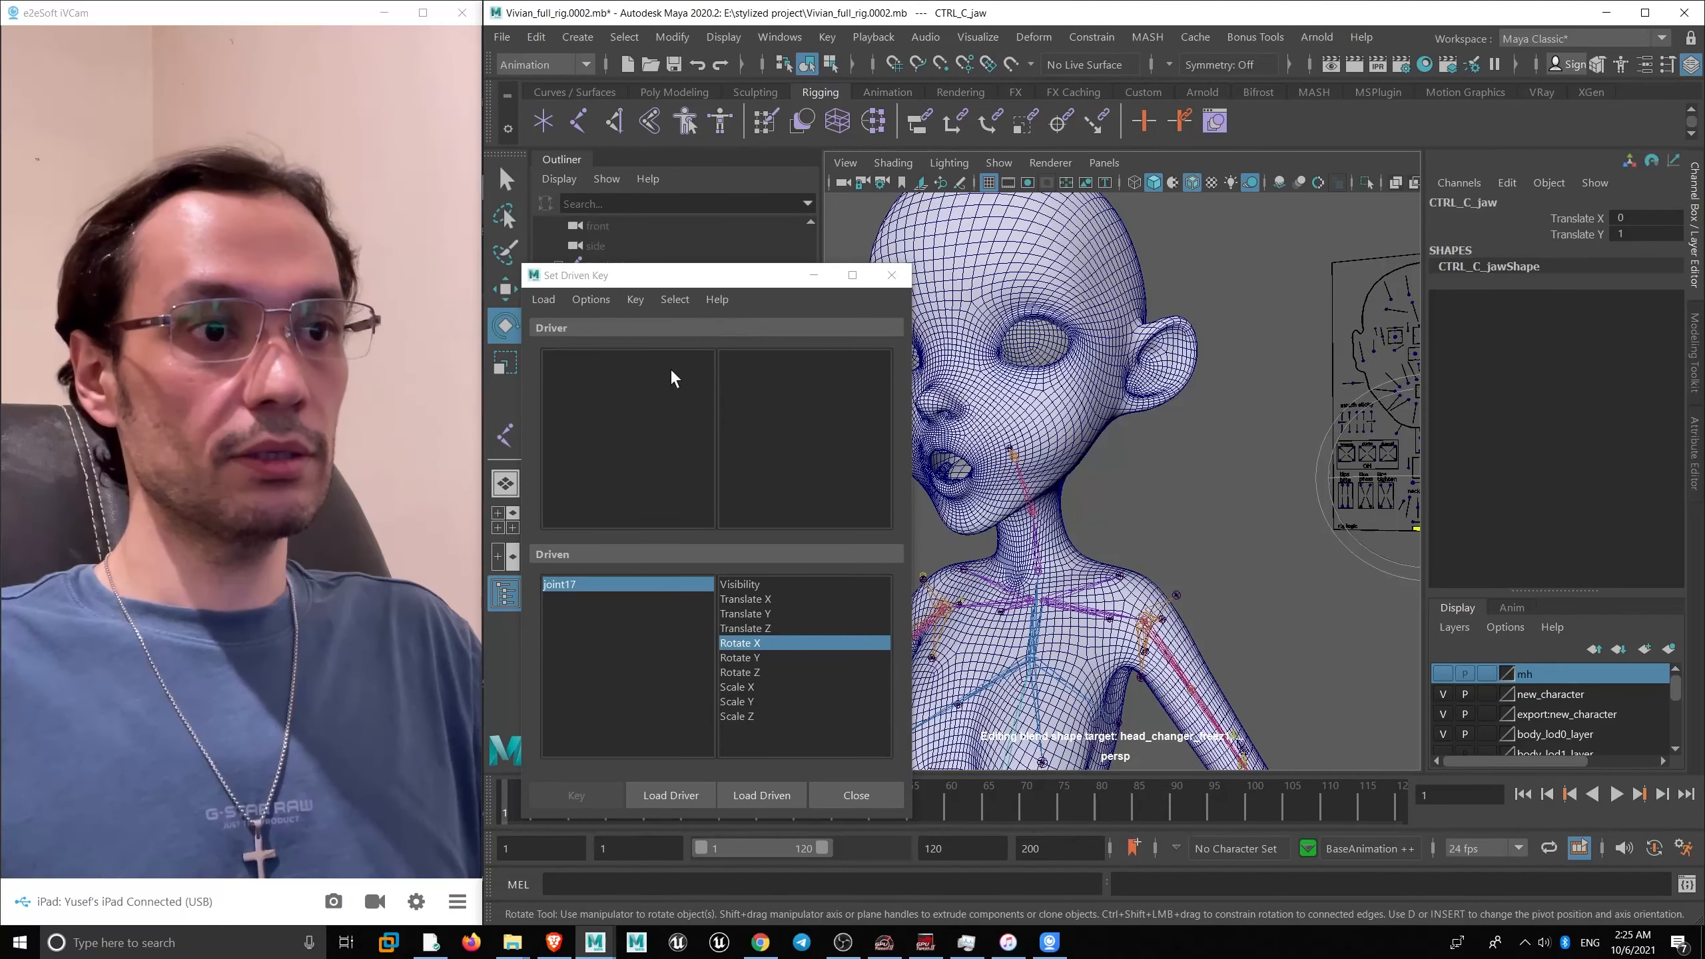
left_click(668, 796)
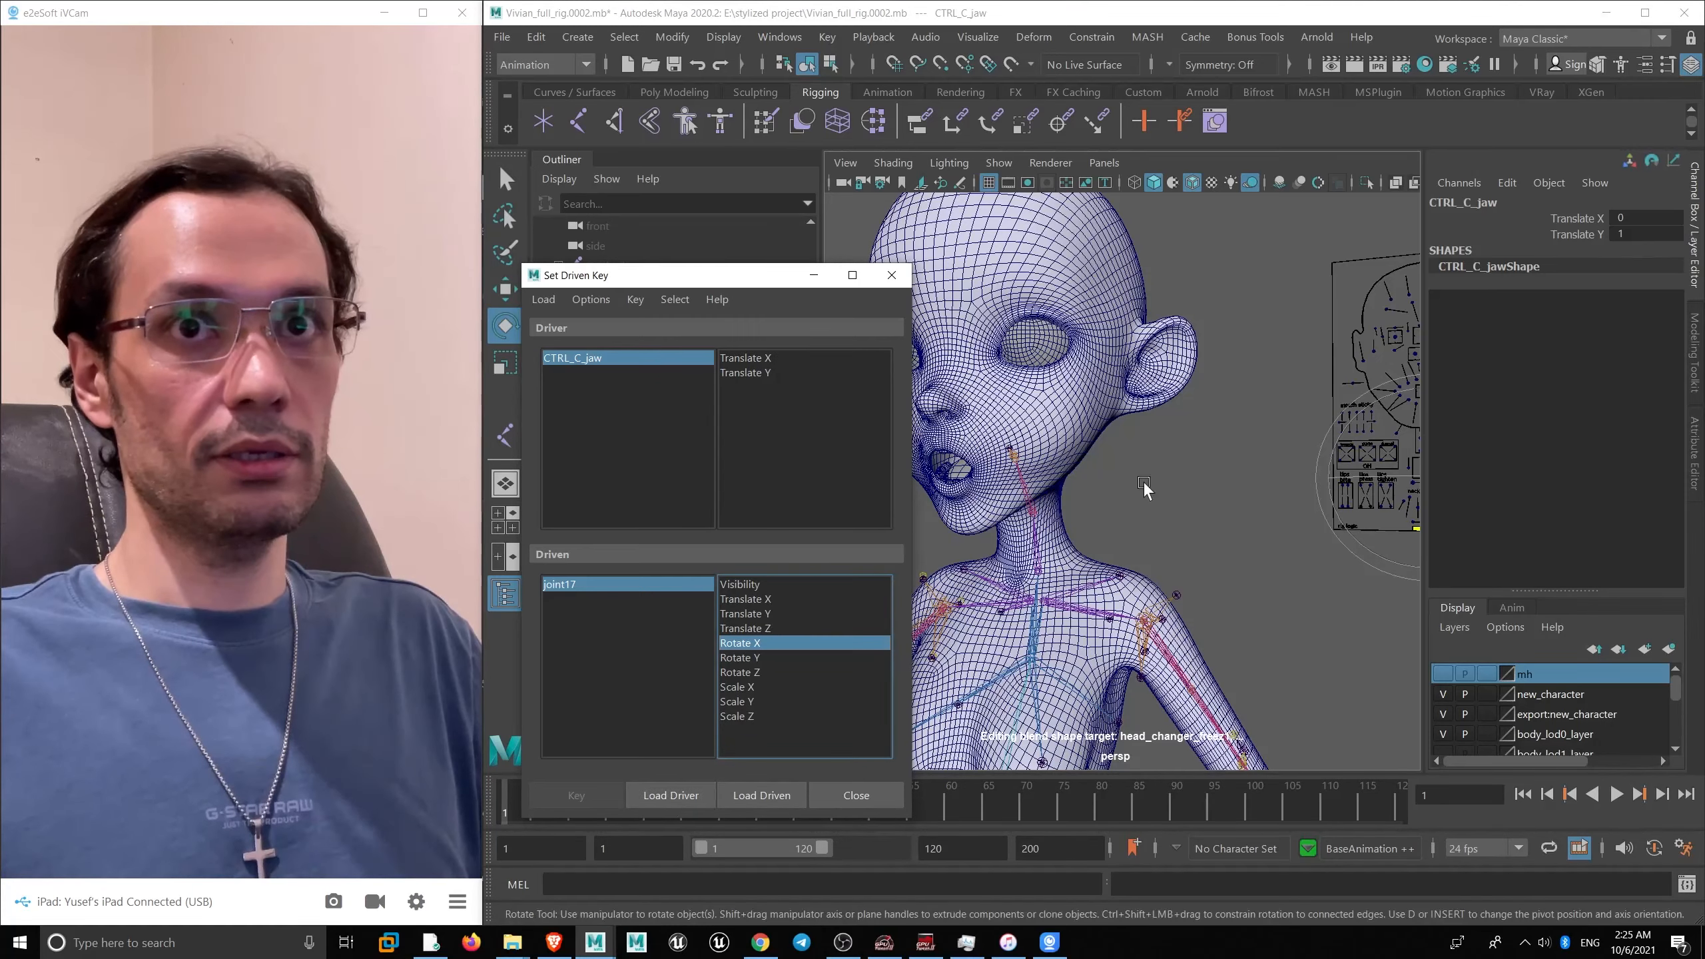
left_click(758, 374)
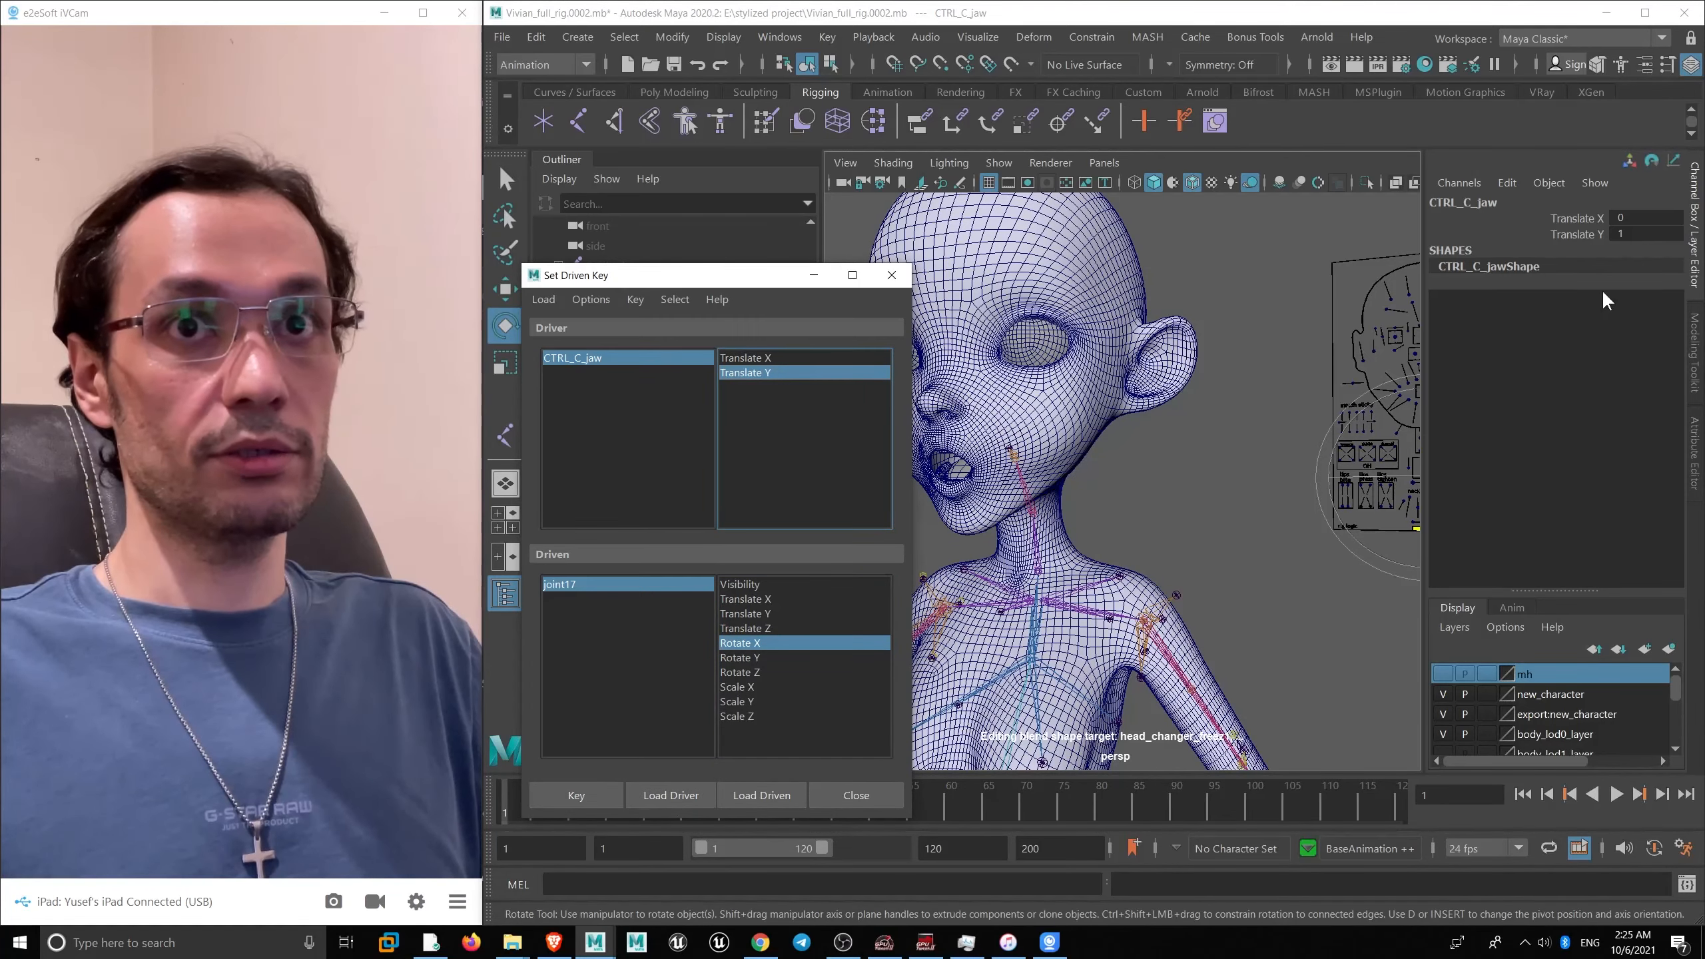
- Set a driven key for the open-mouth pose, checking the lower teeth from the front
left_click_drag(1171, 377, 1262, 403, "alt")
scroll(1127, 463, "up", 3)
middle_click_drag(1124, 464, 1110, 502, "alt")
left_click(577, 796)
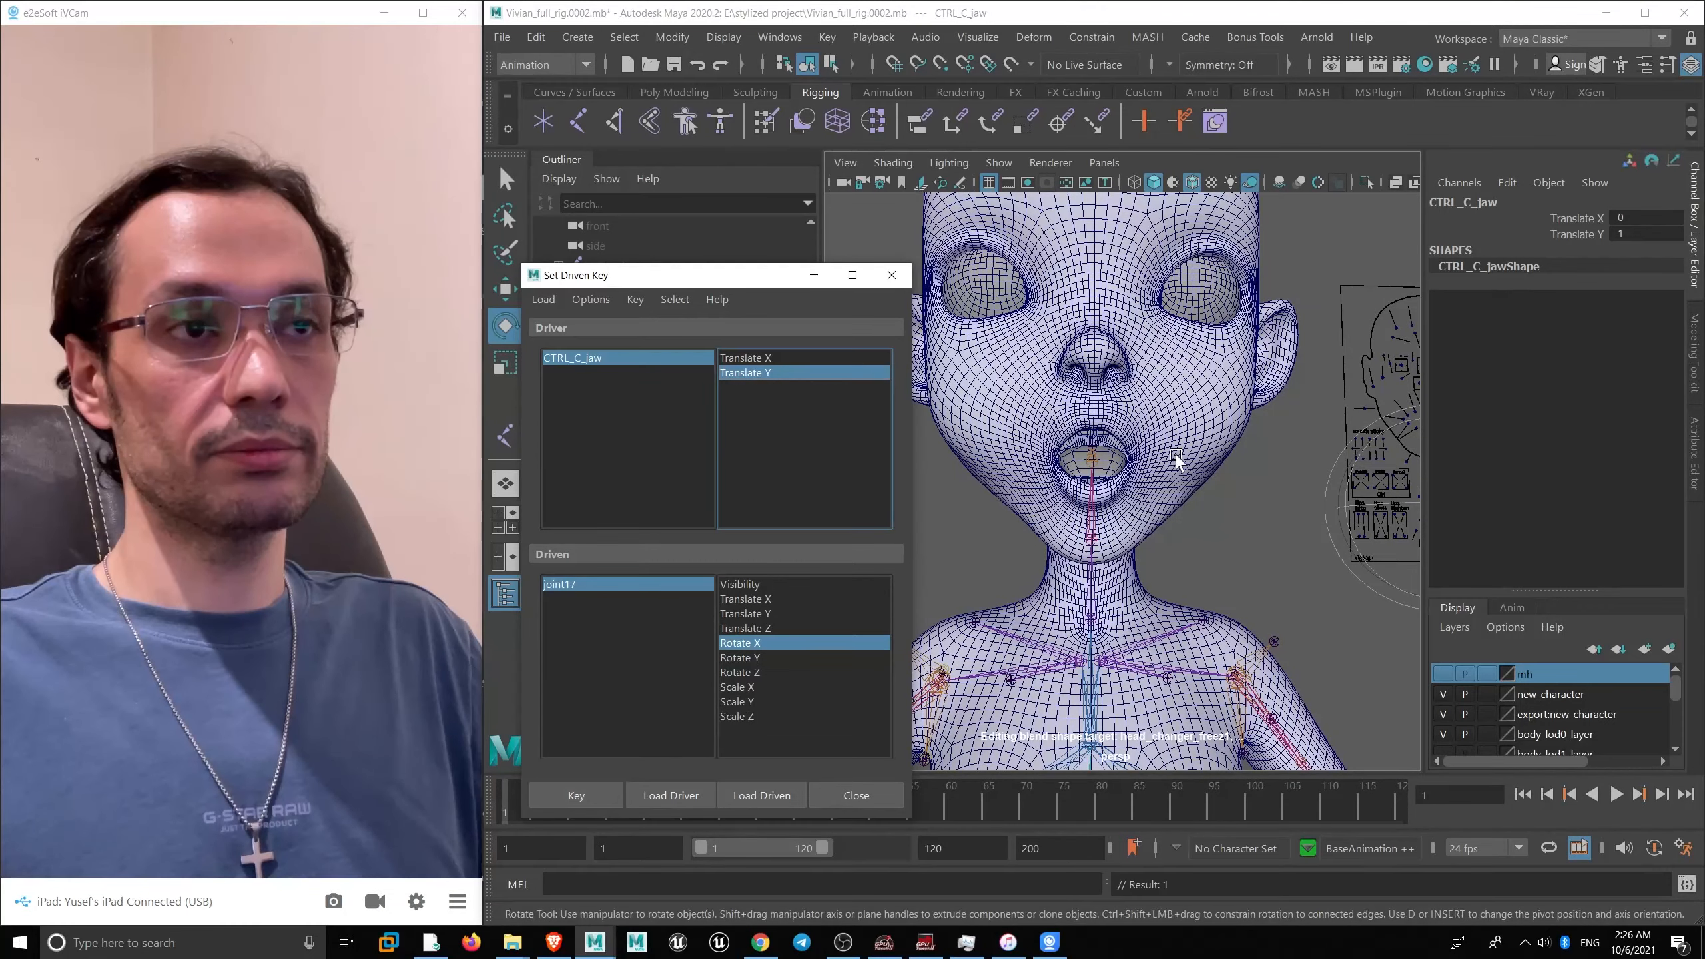
- Close the mouth by setting CTRL_C_jaw's Translate Y to 0
scroll(1168, 453, "down", 4)
left_click_drag(1150, 426, 1123, 433, "alt")
key("w")
left_click_drag(1317, 497, 1388, 556, "alt")
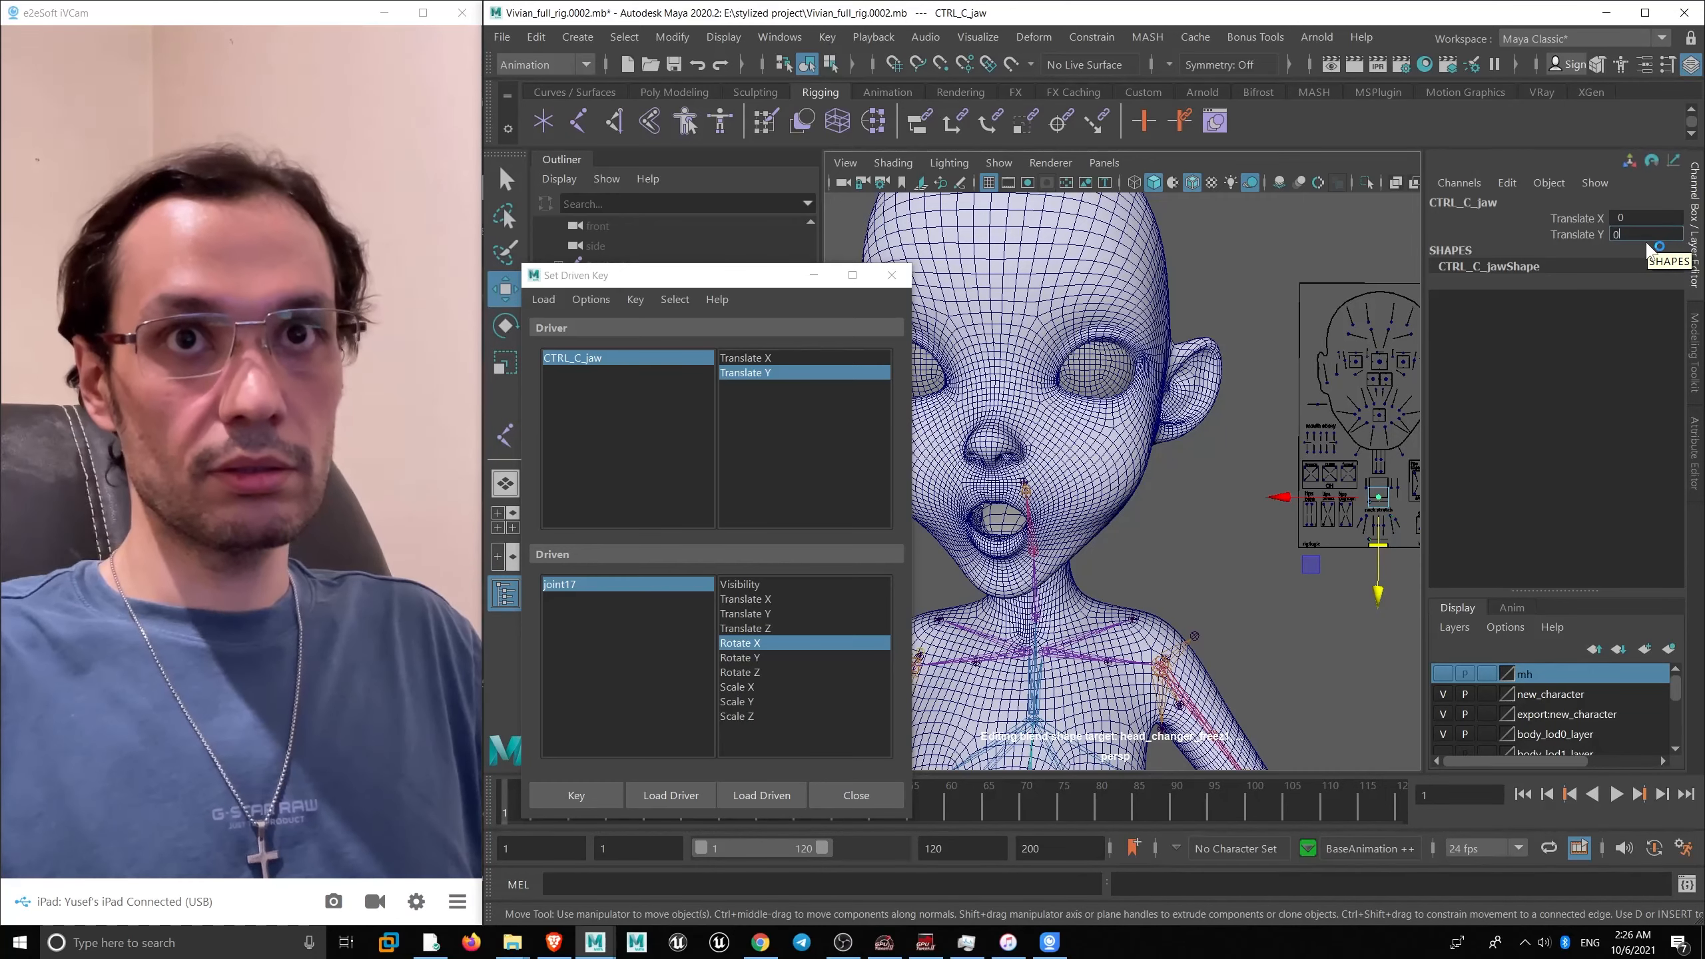
key("Return")
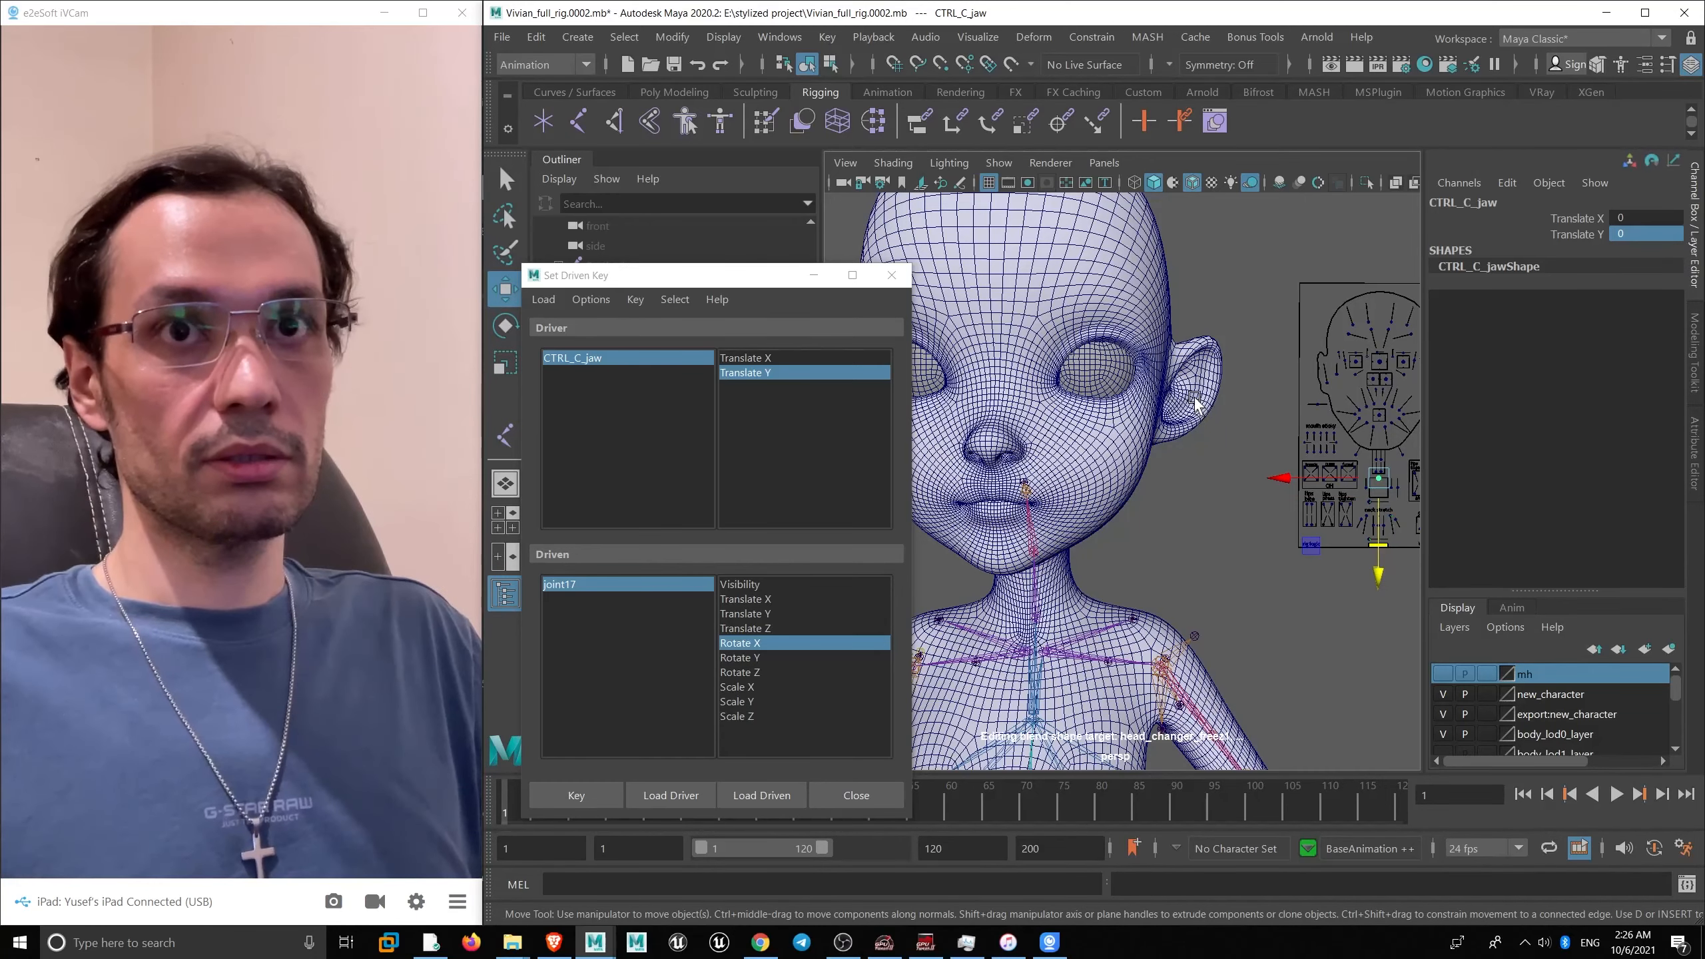
- Set joint17's Rotate X to 0 and record a driven key for the closed-mouth pose
left_click_drag(1195, 402, 1168, 471, "alt")
scroll(1157, 470, "up", 5)
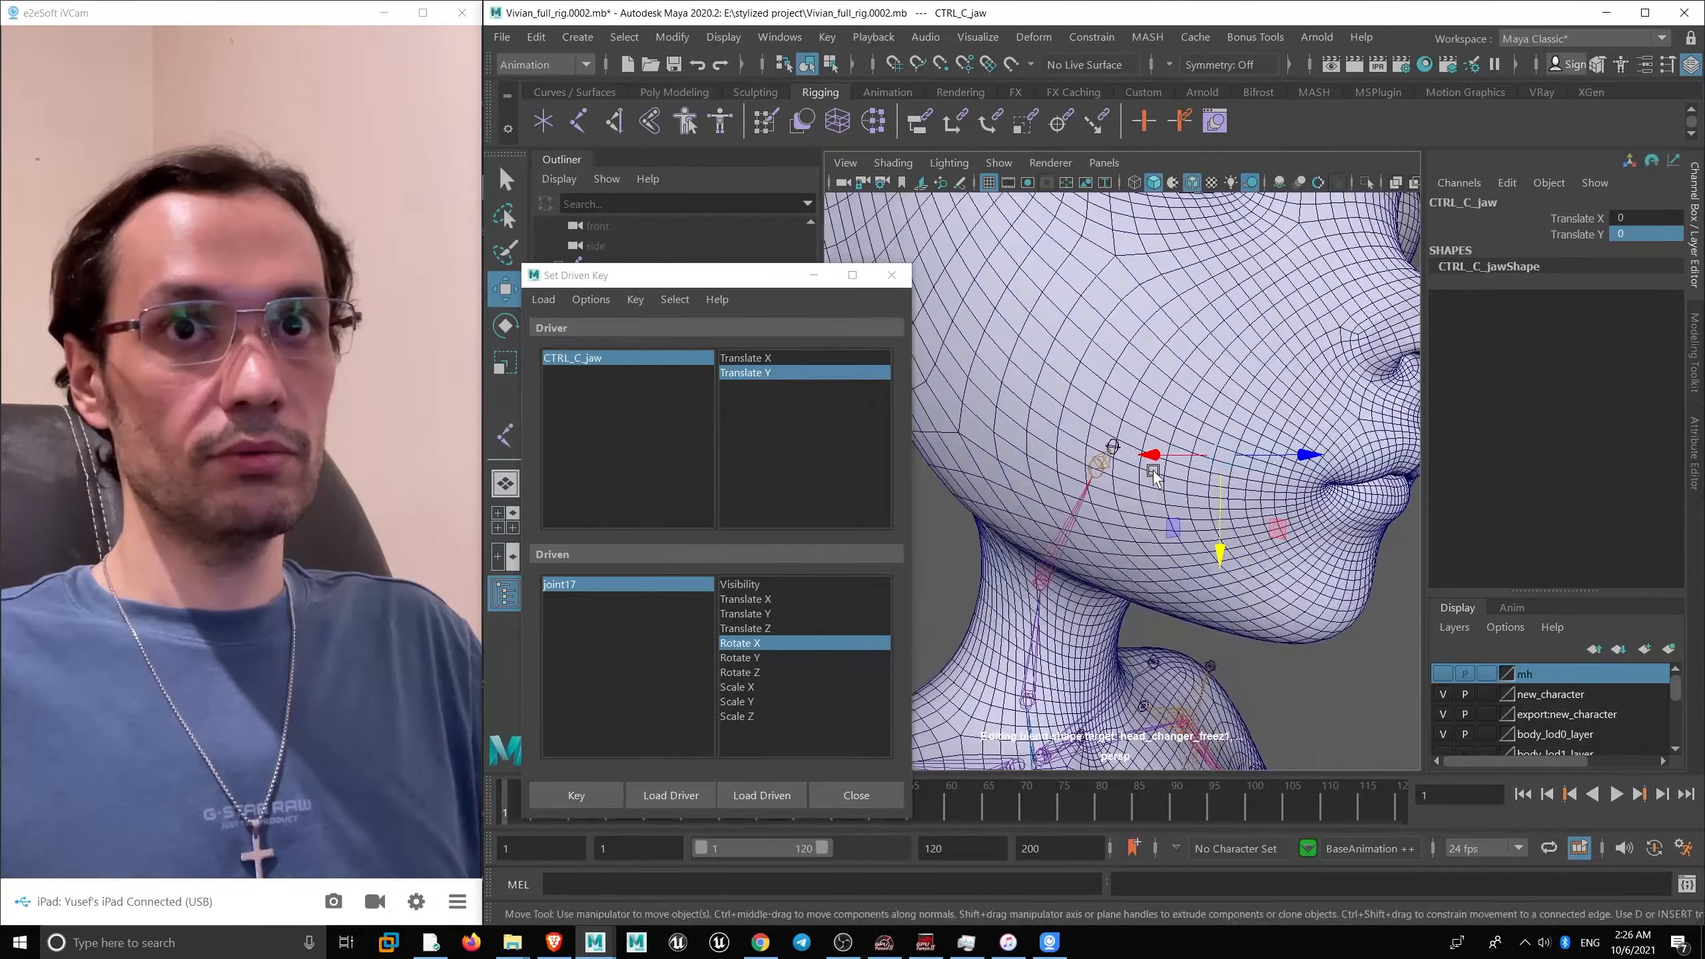
left_click(1114, 448)
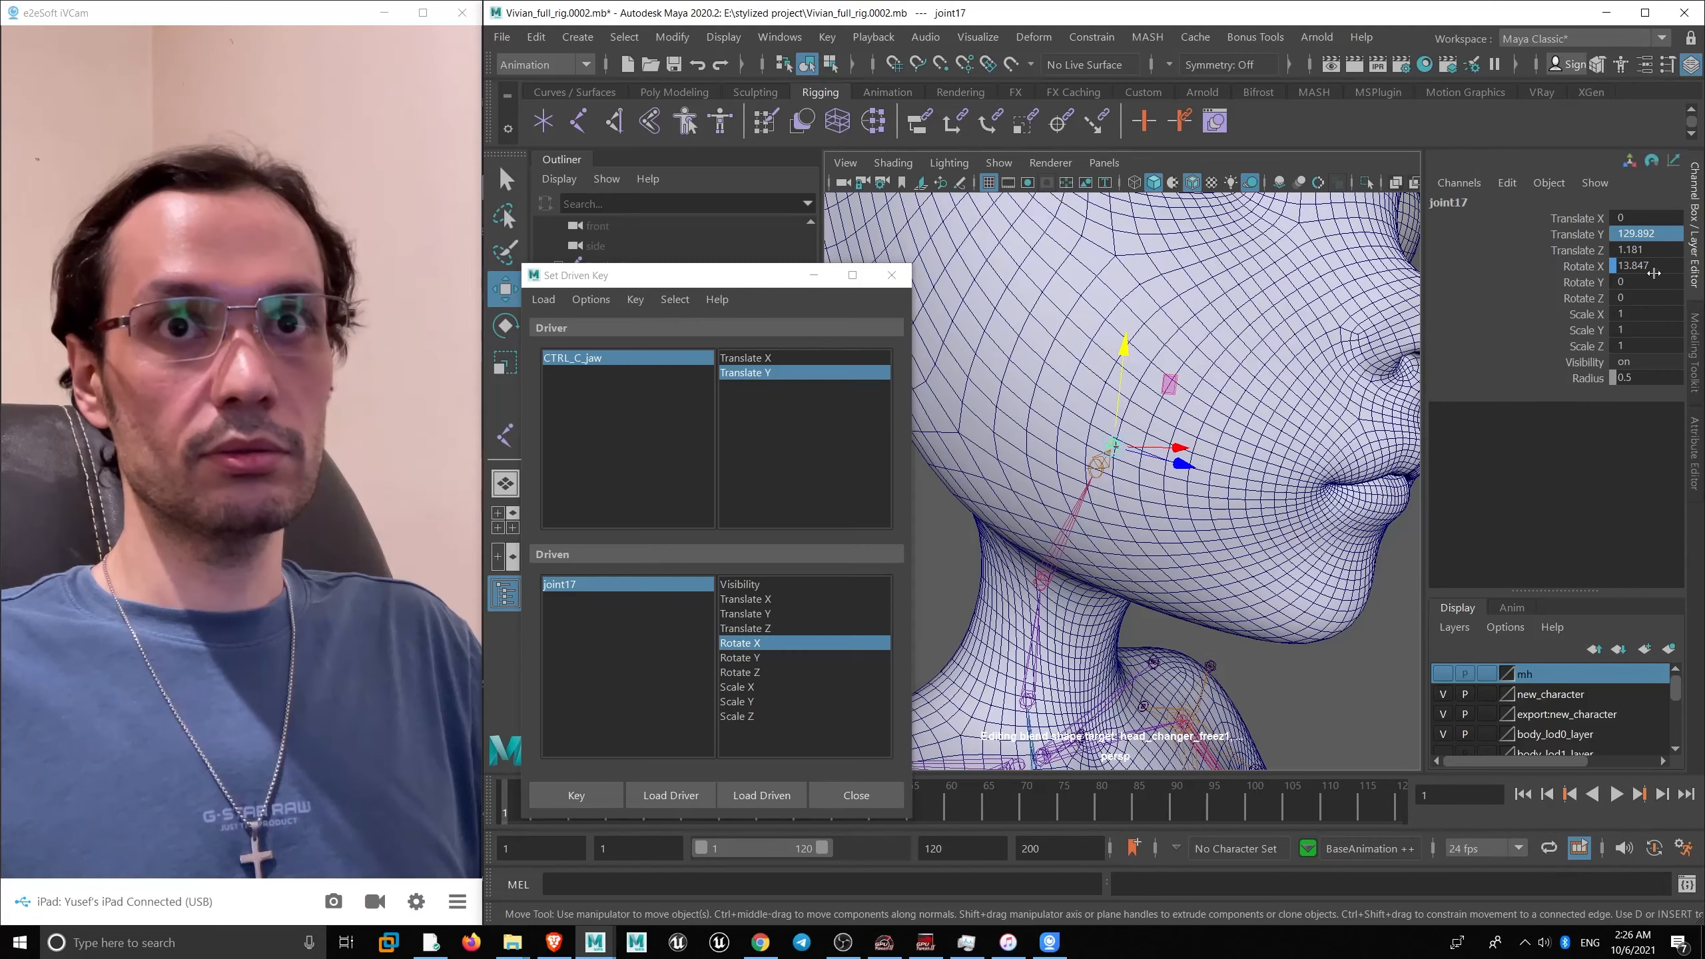
type("0")
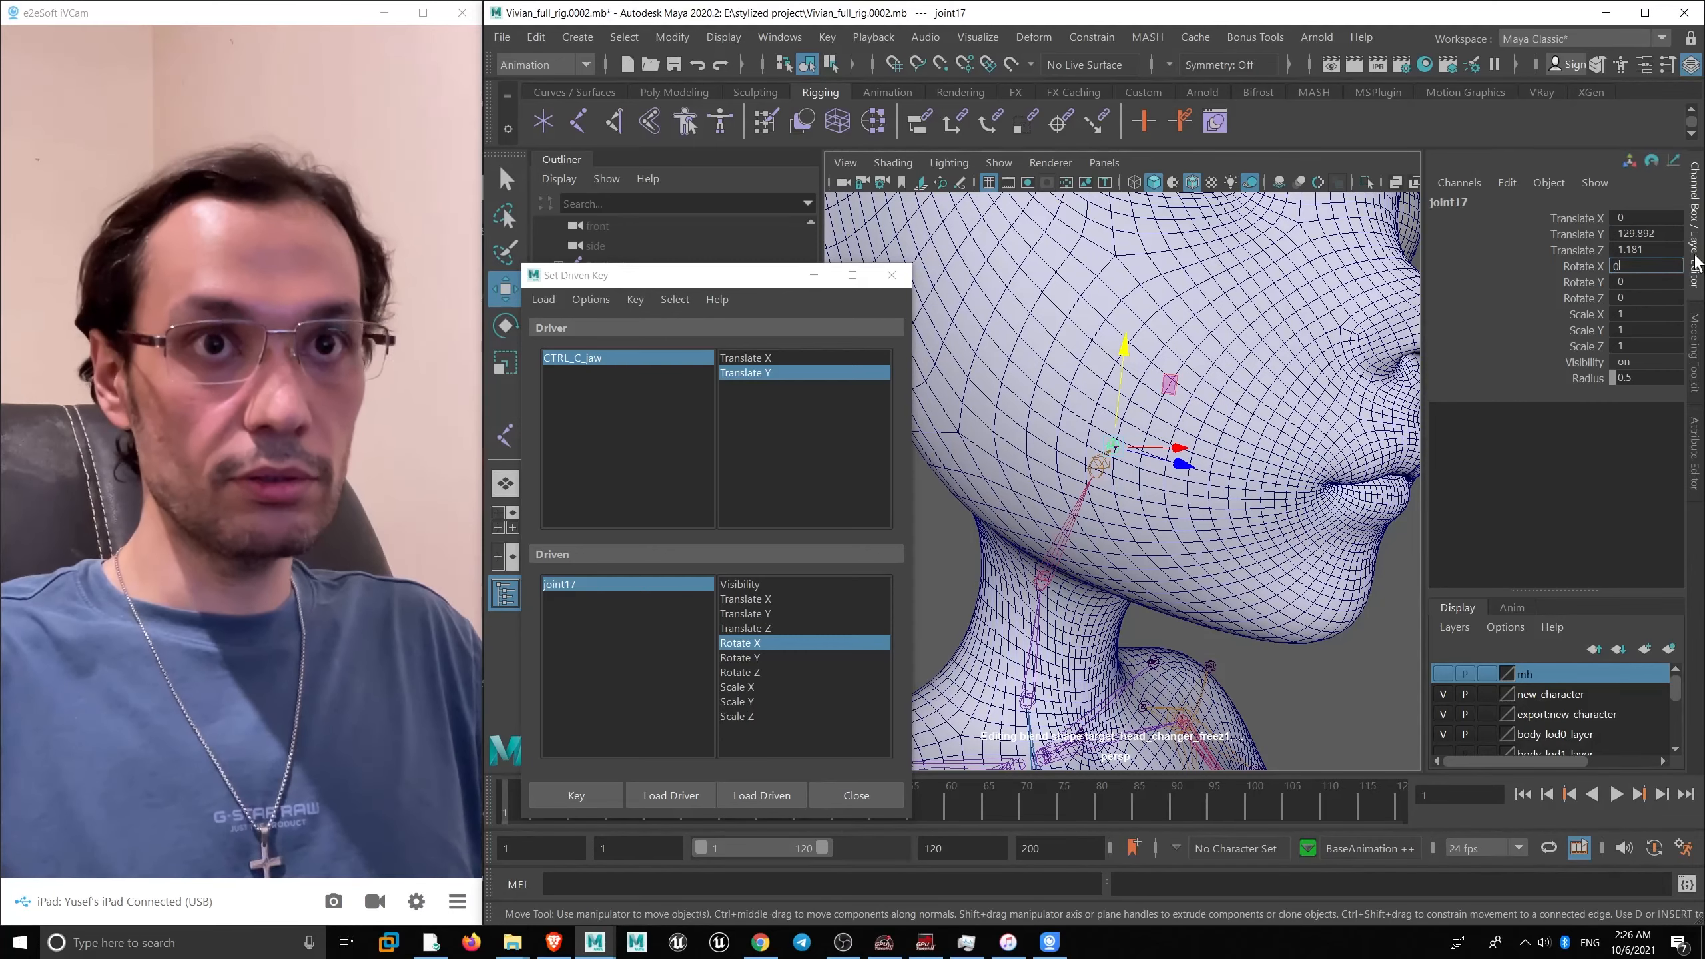
key("Return")
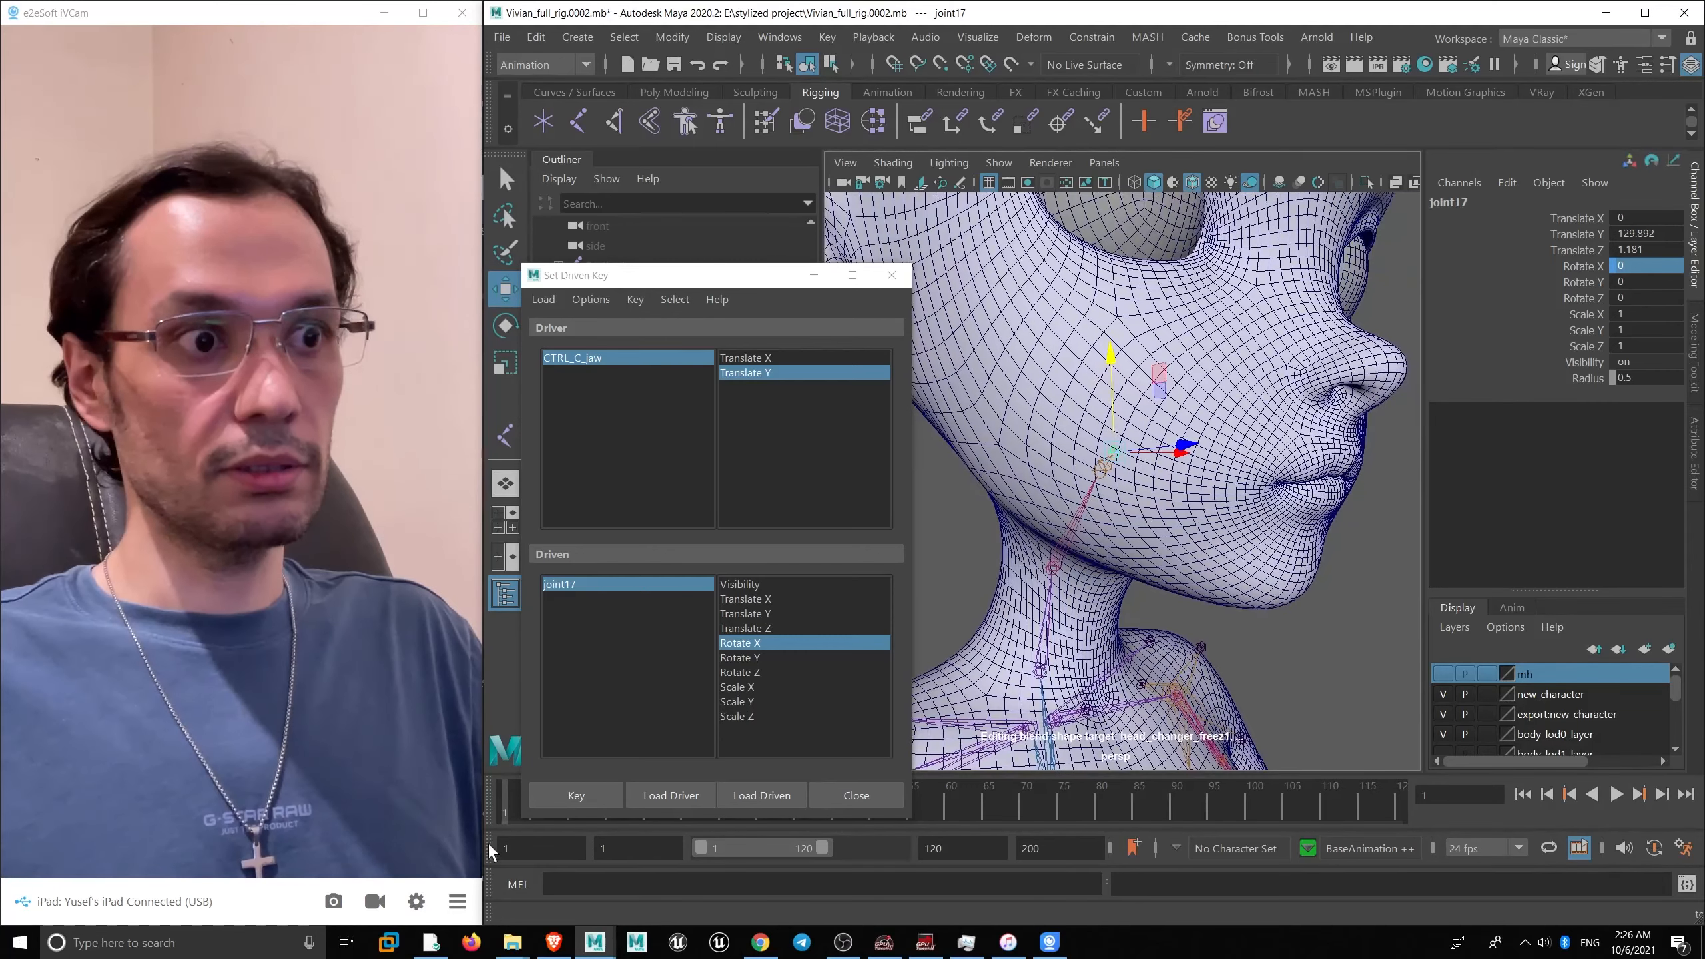
left_click(576, 795)
- Select CTRL_C_jaw and try moving it vertically to test how the jaw joint follows
left_click_drag(1206, 495, 1114, 434, "alt")
left_click(1366, 521)
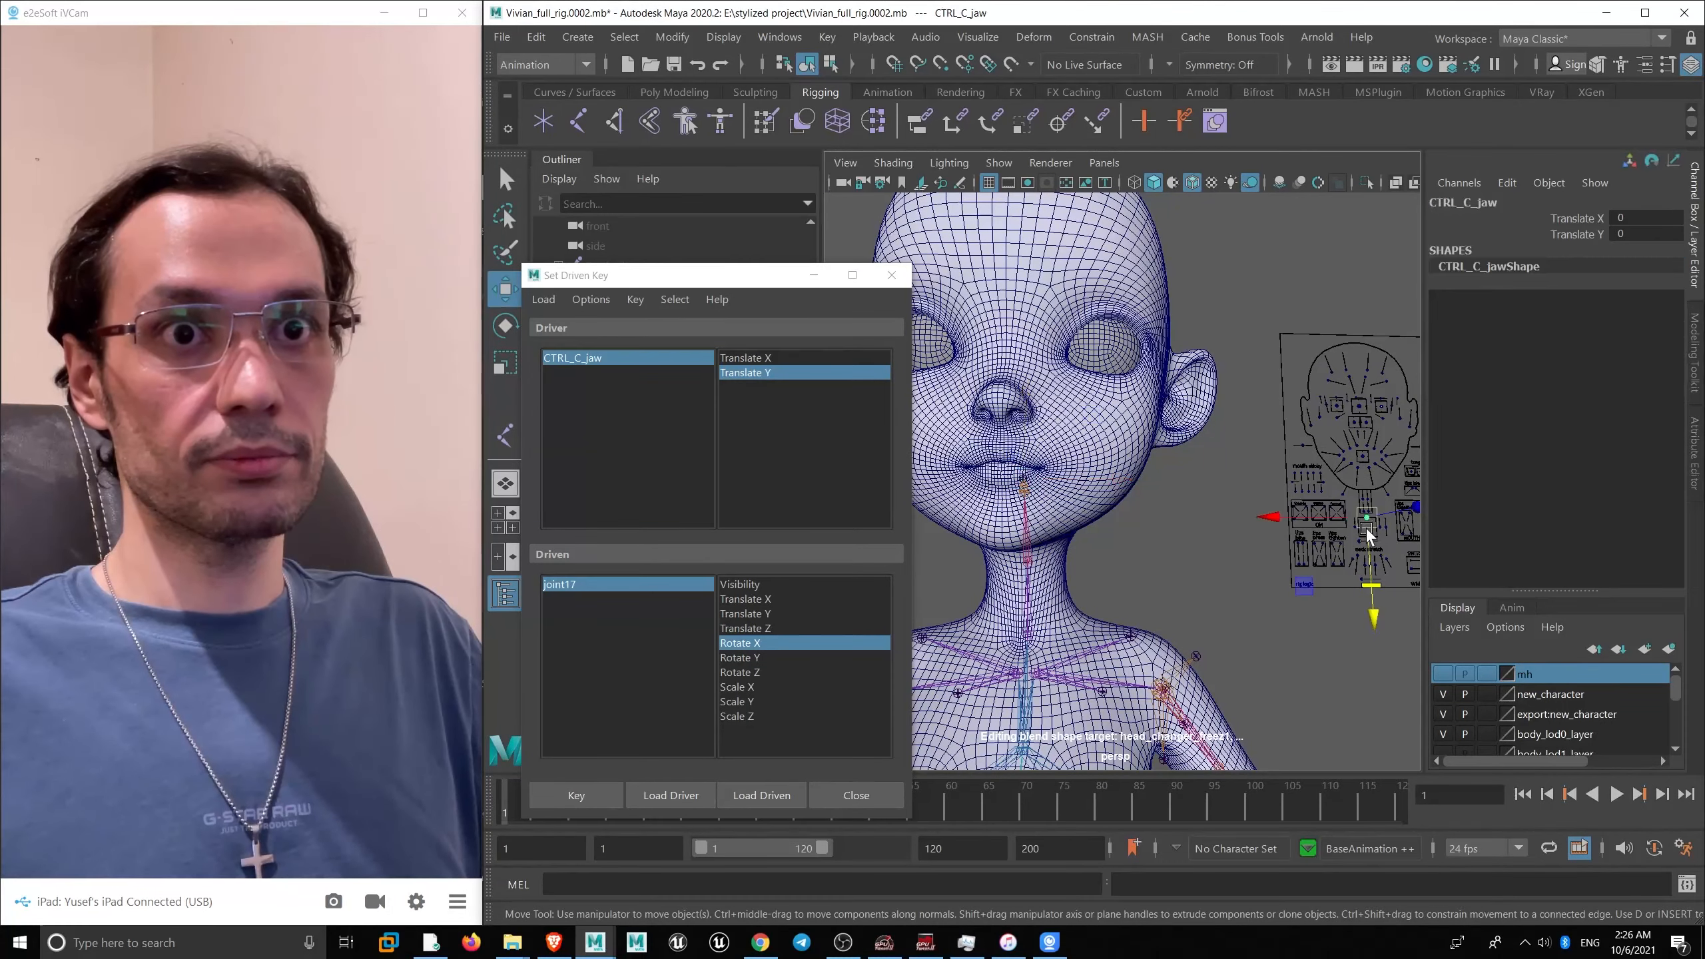
mouse_move(1366, 523)
left_mouse_down()
mouse_move(1367, 549)
mouse_move(1365, 520)
left_mouse_up()
middle_click_drag(1072, 426, 1179, 430, "alt")
scroll(1179, 435, "up", 5)
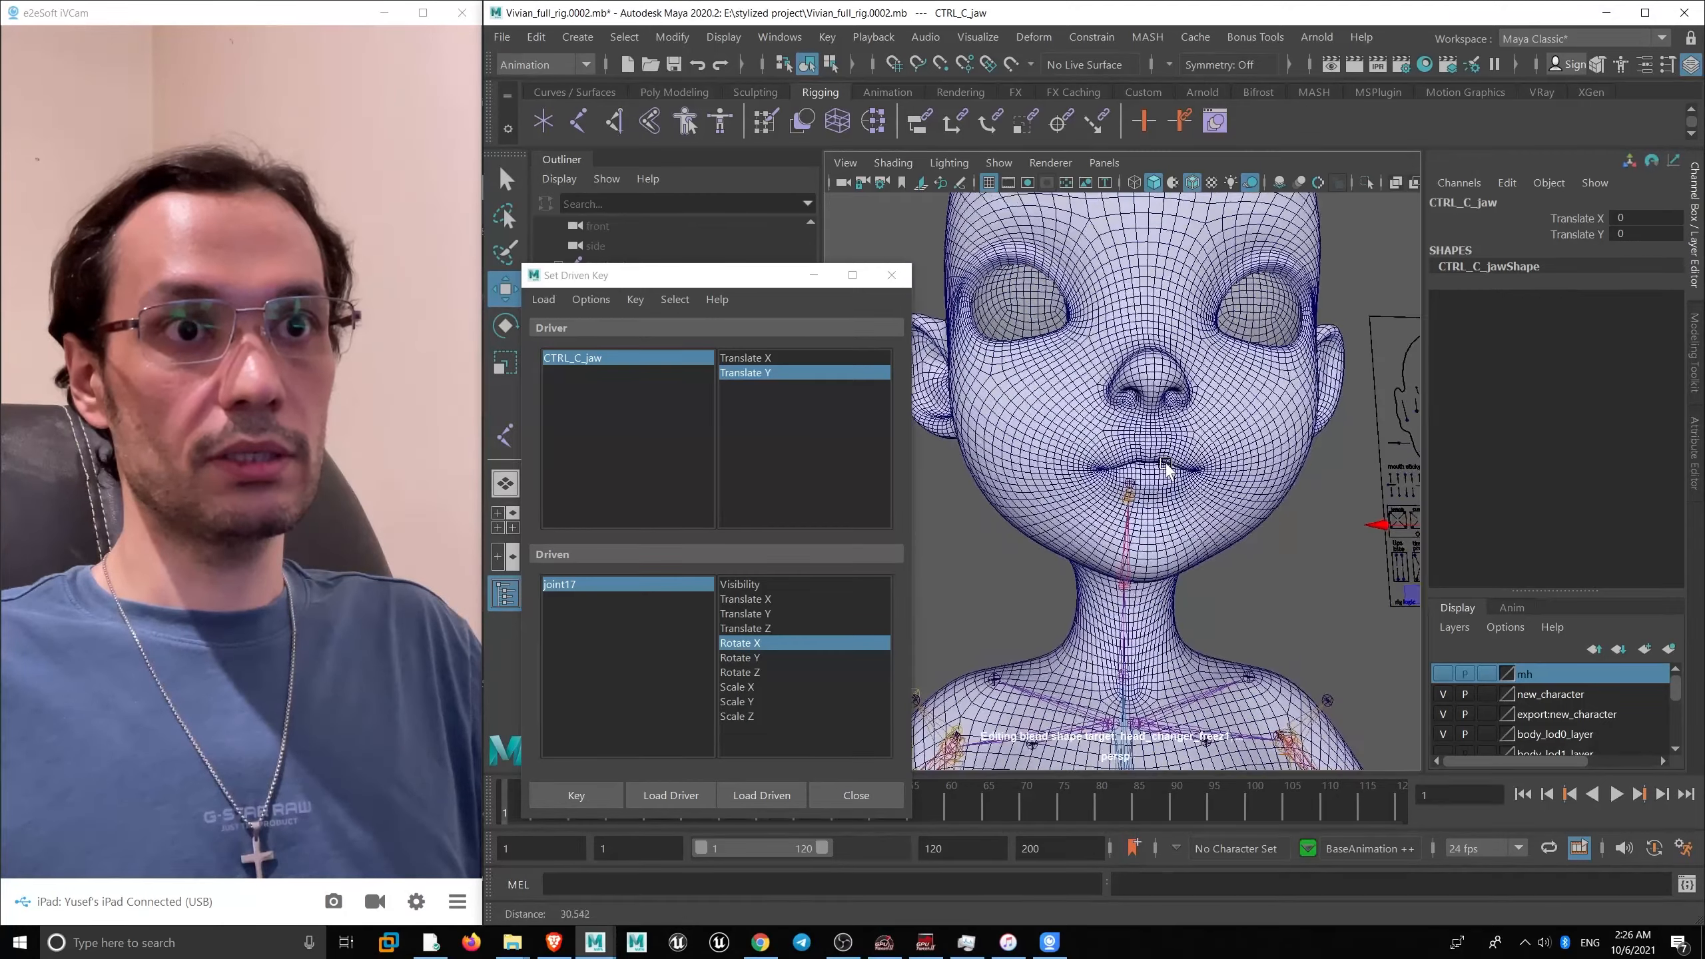
- Open the Graph Editor and show joint17's Rotate X driven curve, moving the Set Driven Key window aside
left_click(717, 299)
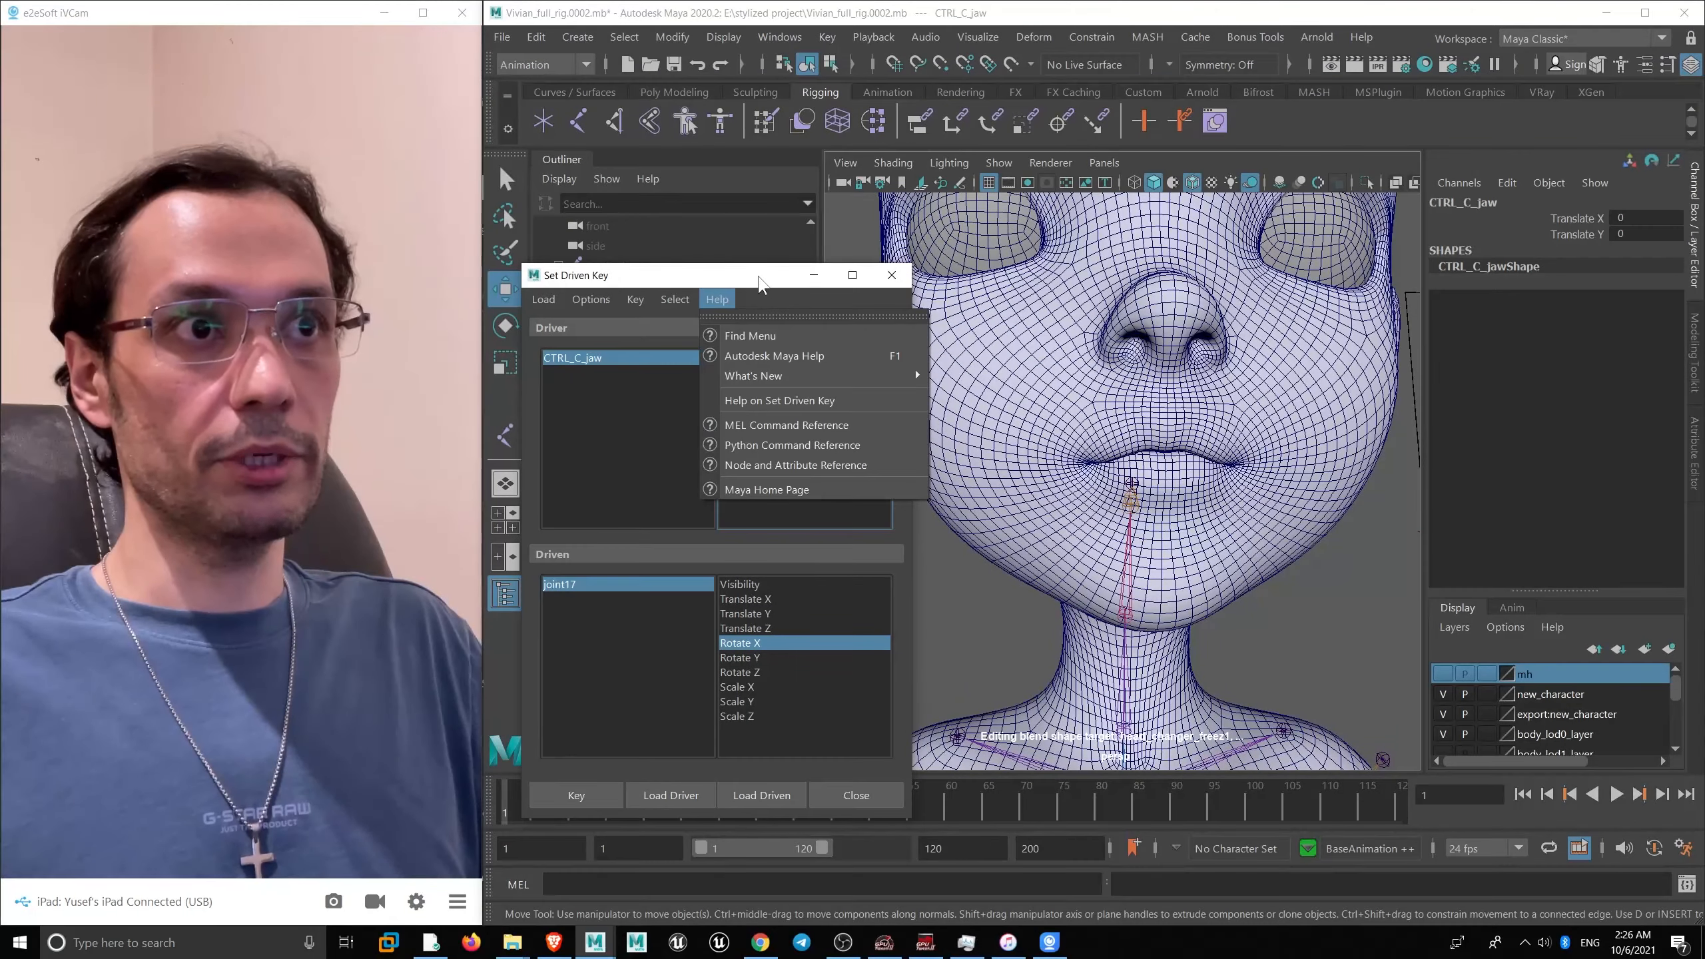
left_click_drag(758, 275, 928, 221)
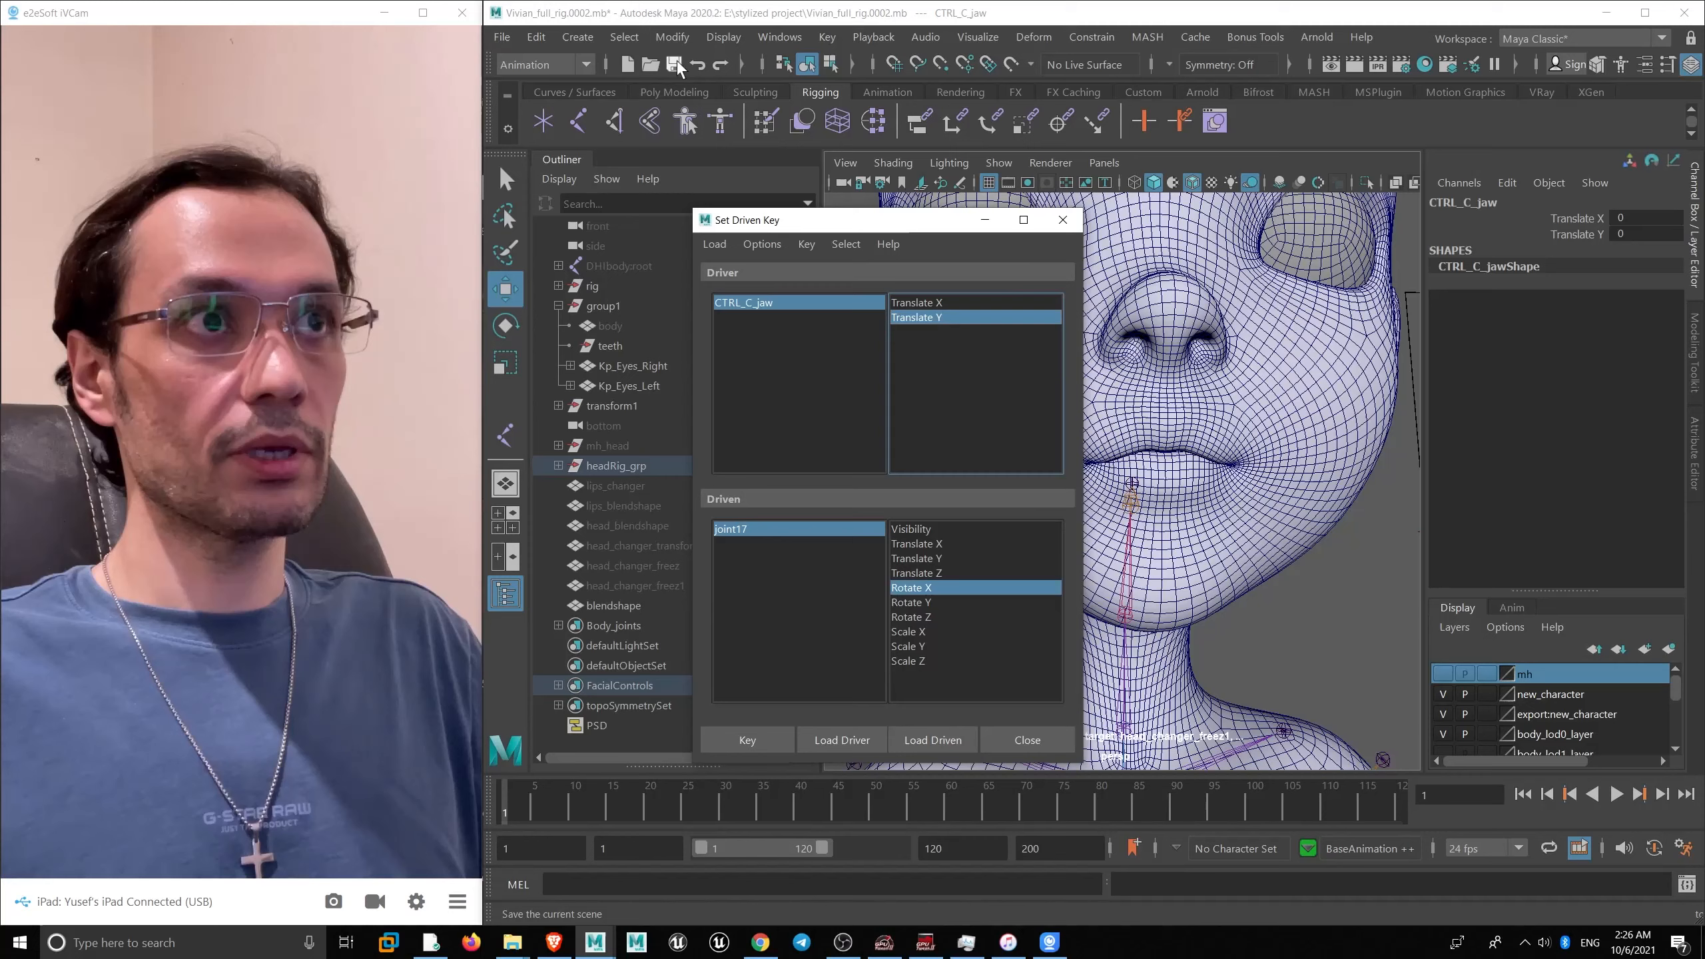
left_click(778, 37)
mouse_move(871, 151)
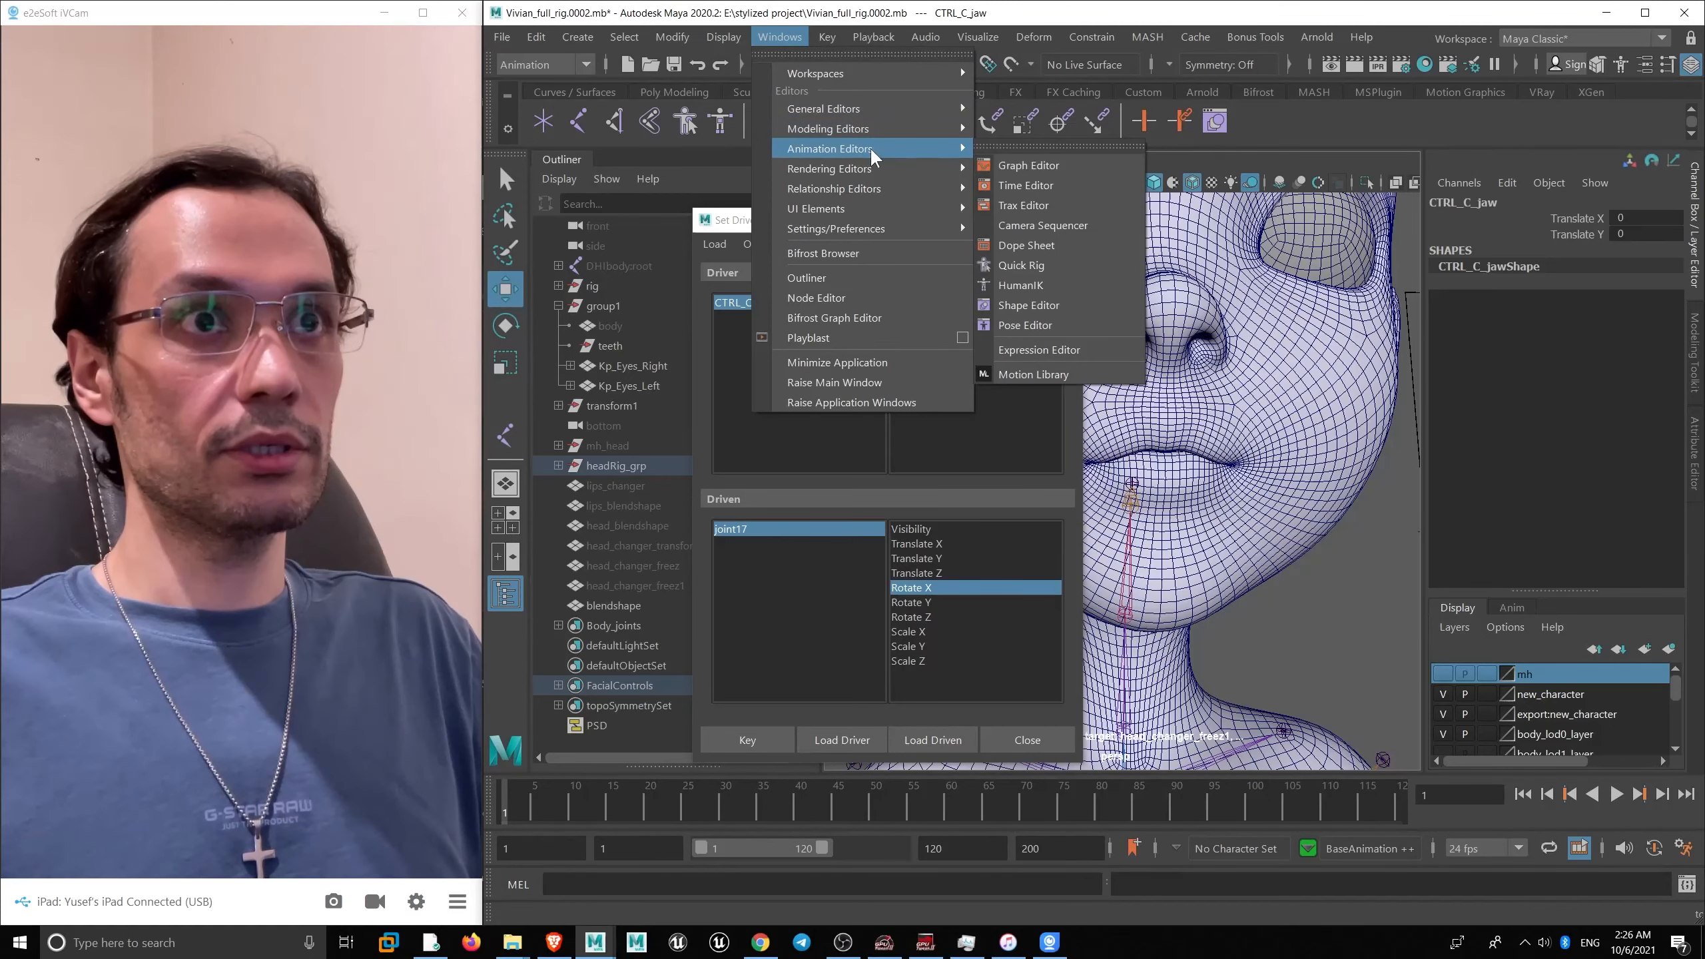
left_click(1018, 169)
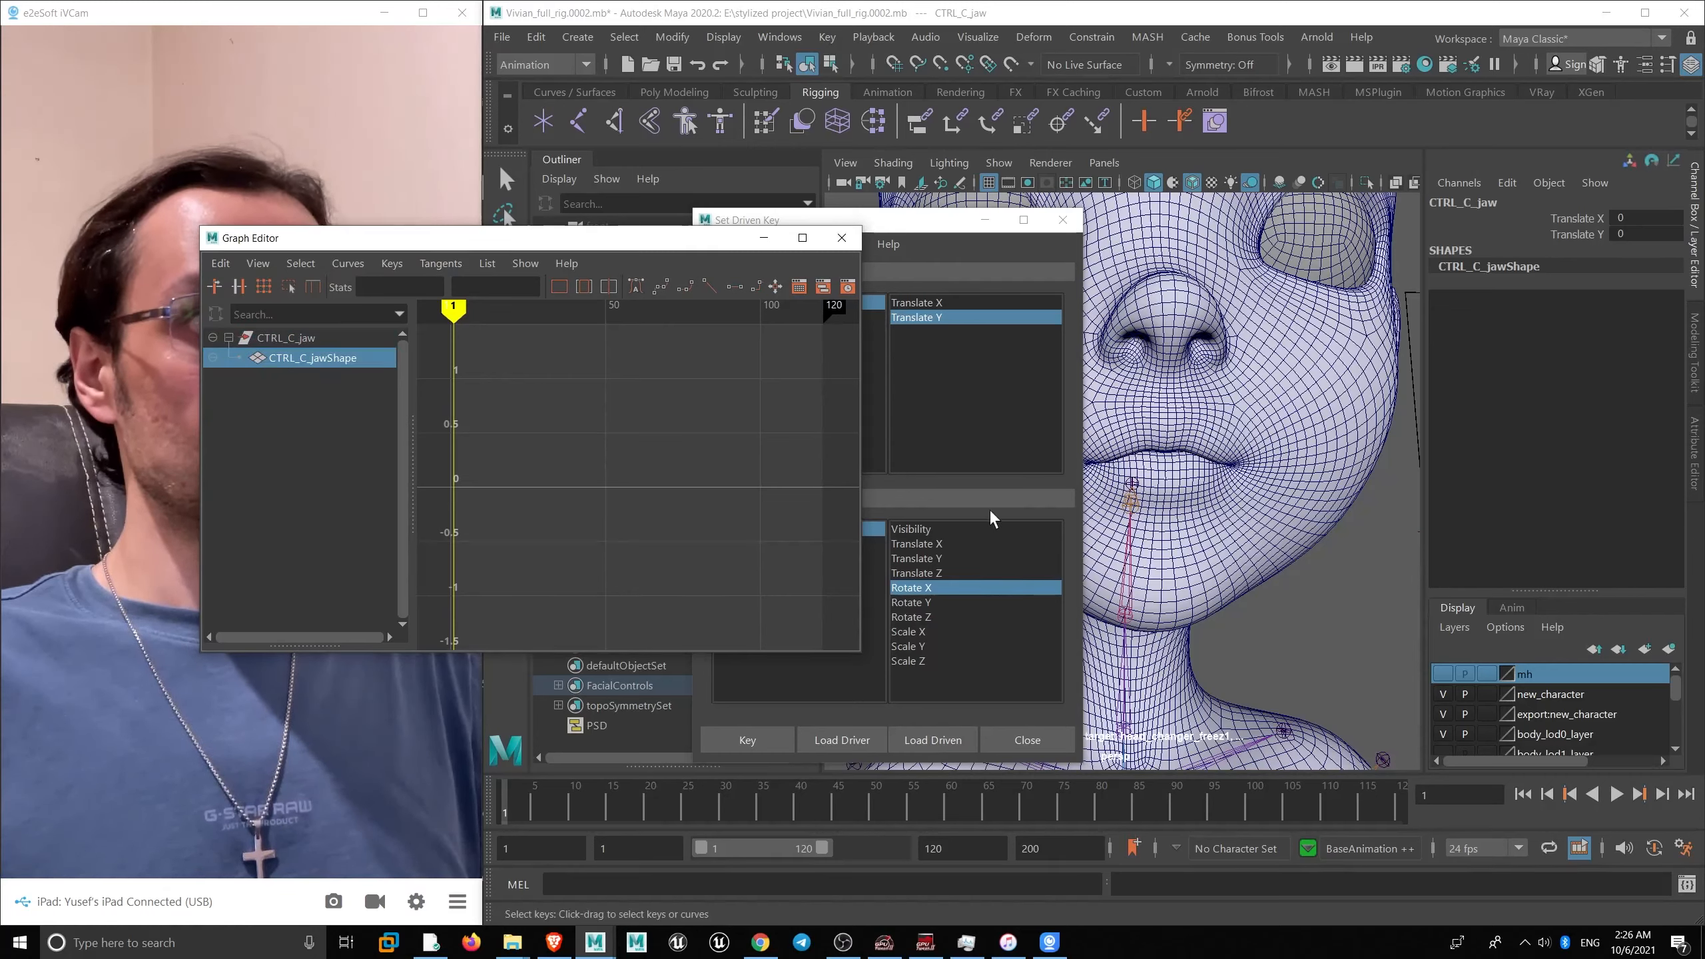
left_click(1132, 482)
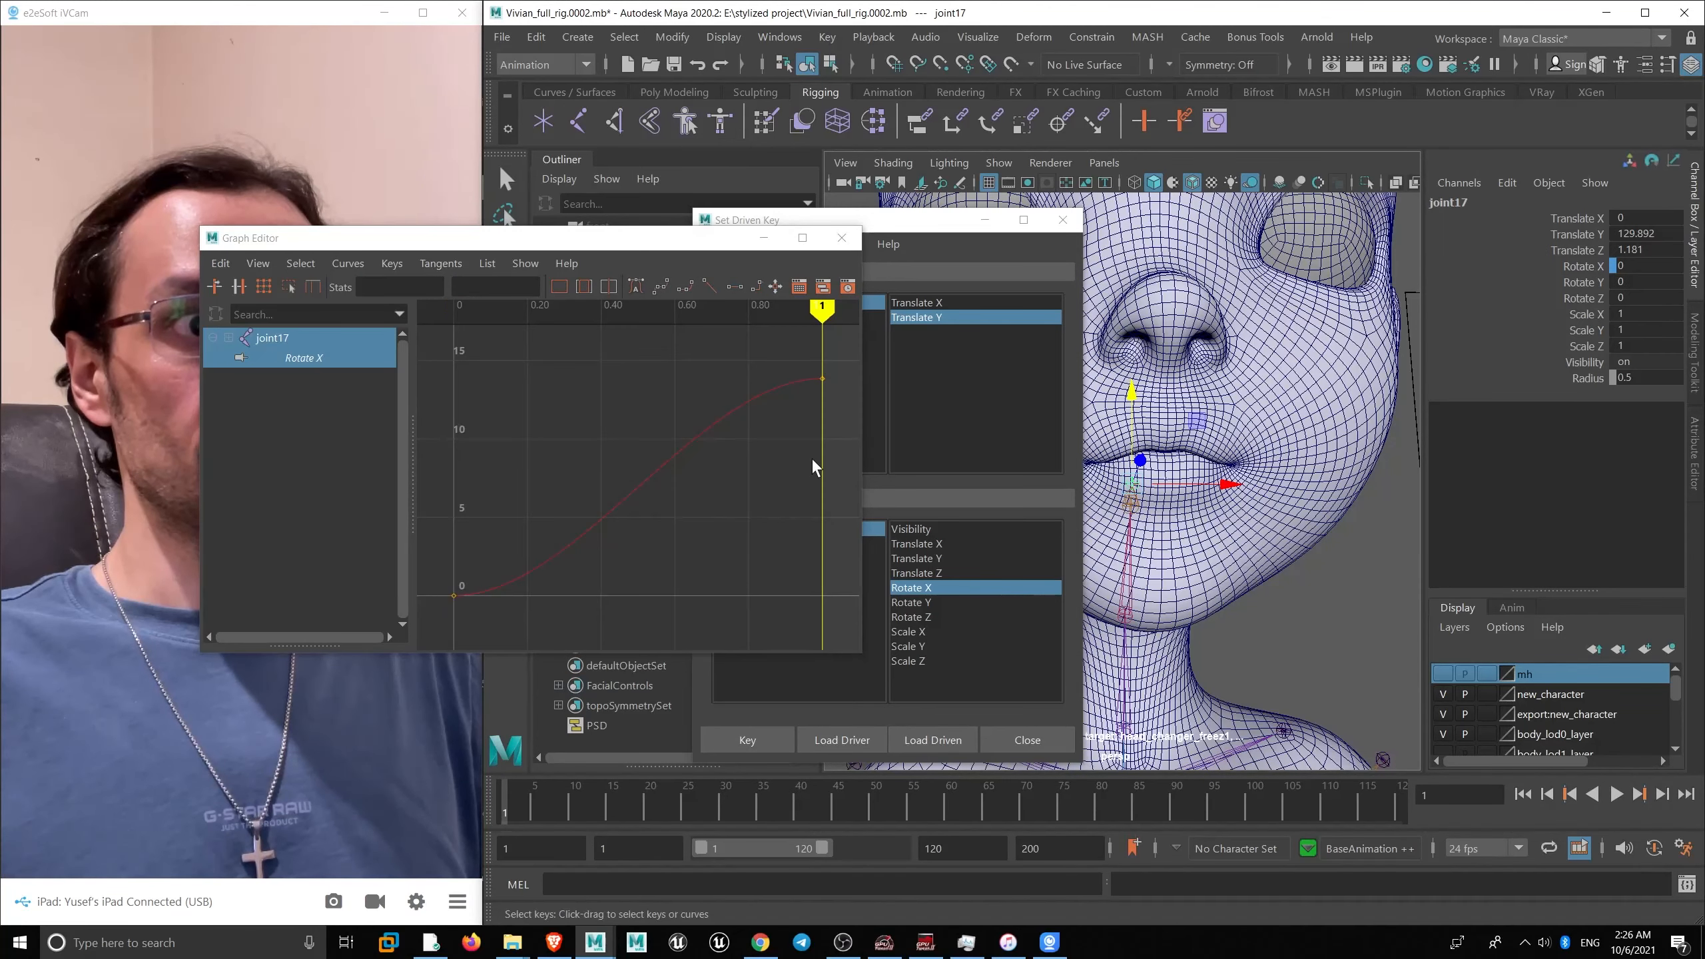
- Give both keys of joint17's Rotate X curve linear tangents, and close the Graph Editor and Set Driven Key windows
scroll(812, 461, "down", 9)
left_click_drag(768, 419, 459, 588)
scroll(623, 473, "up", 3)
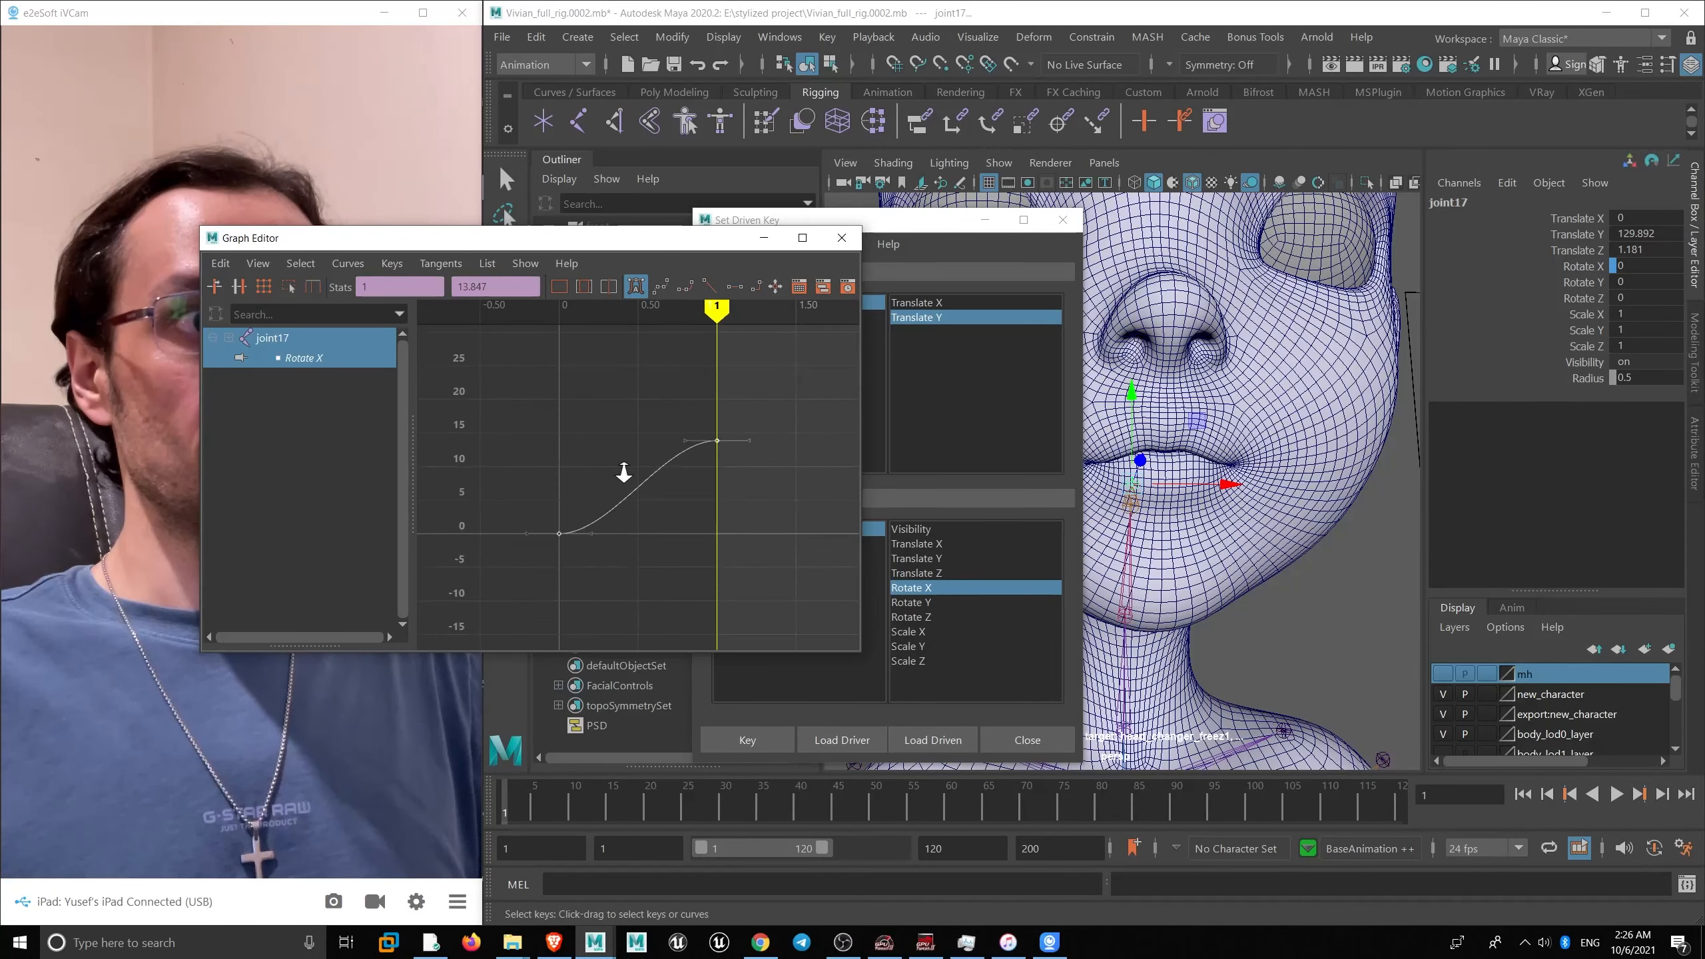
key("f")
left_click(708, 287)
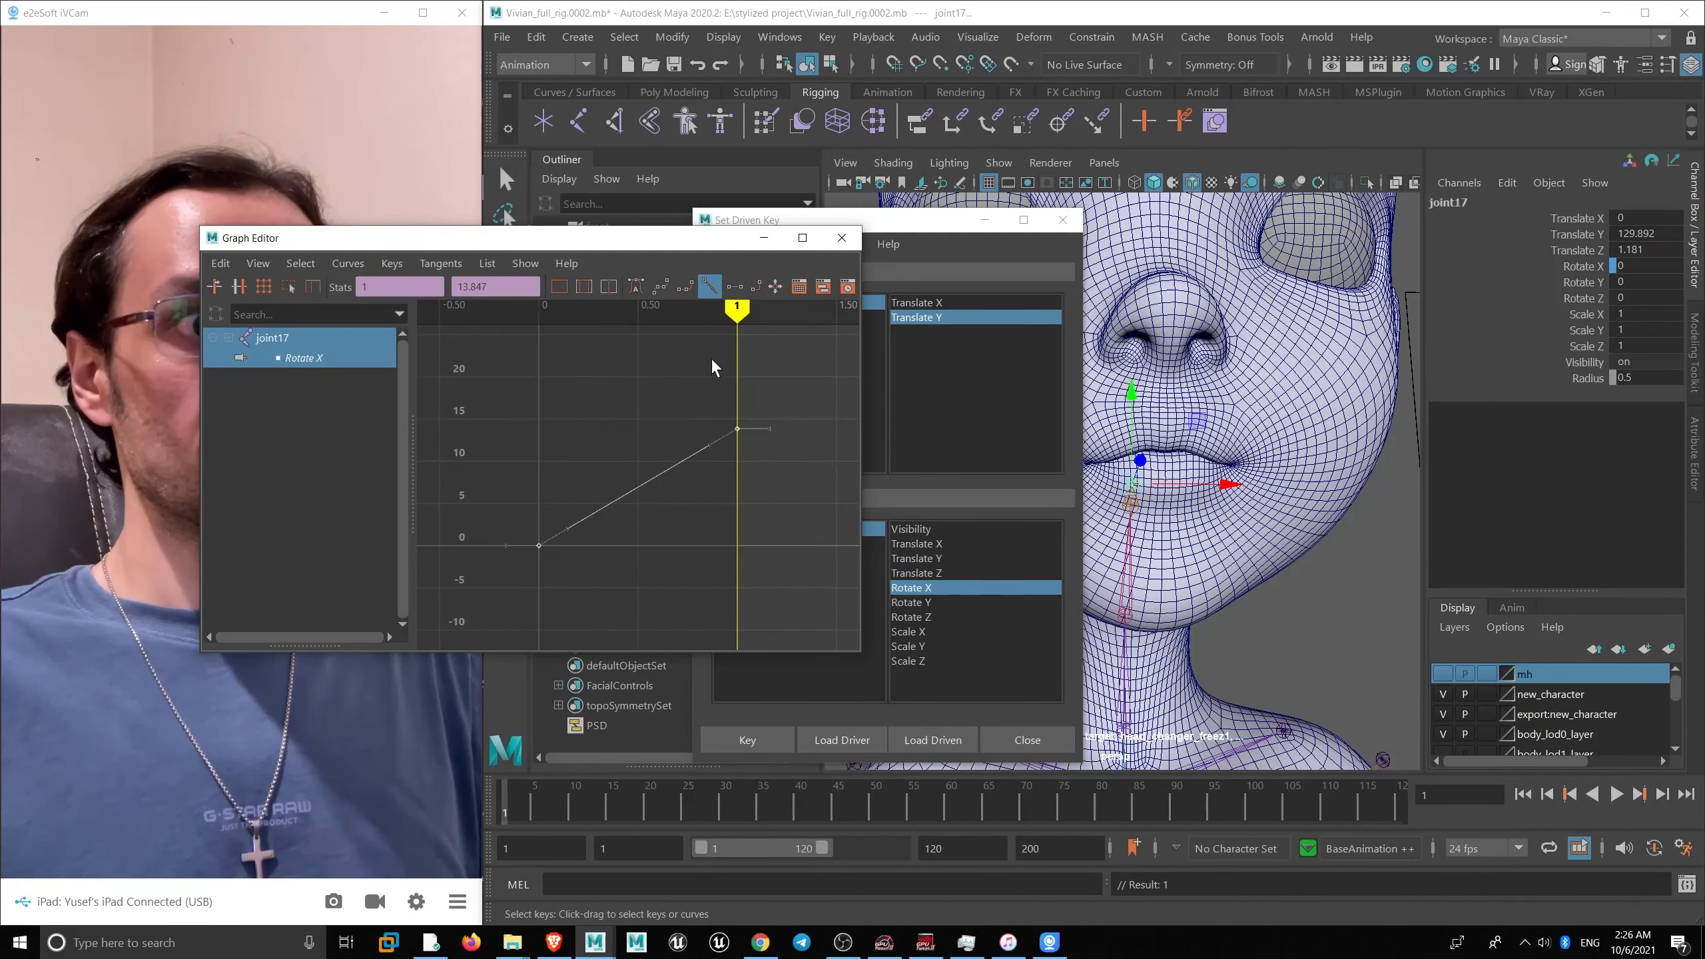
left_click(843, 238)
left_click(1064, 220)
- Try lowering CTRL_C_jaw to test the linear jaw motion, and undo the movement
scroll(1140, 416, "down", 5)
left_click_drag(1154, 429, 1117, 457, "alt")
middle_click_drag(1115, 467, 1031, 451, "alt")
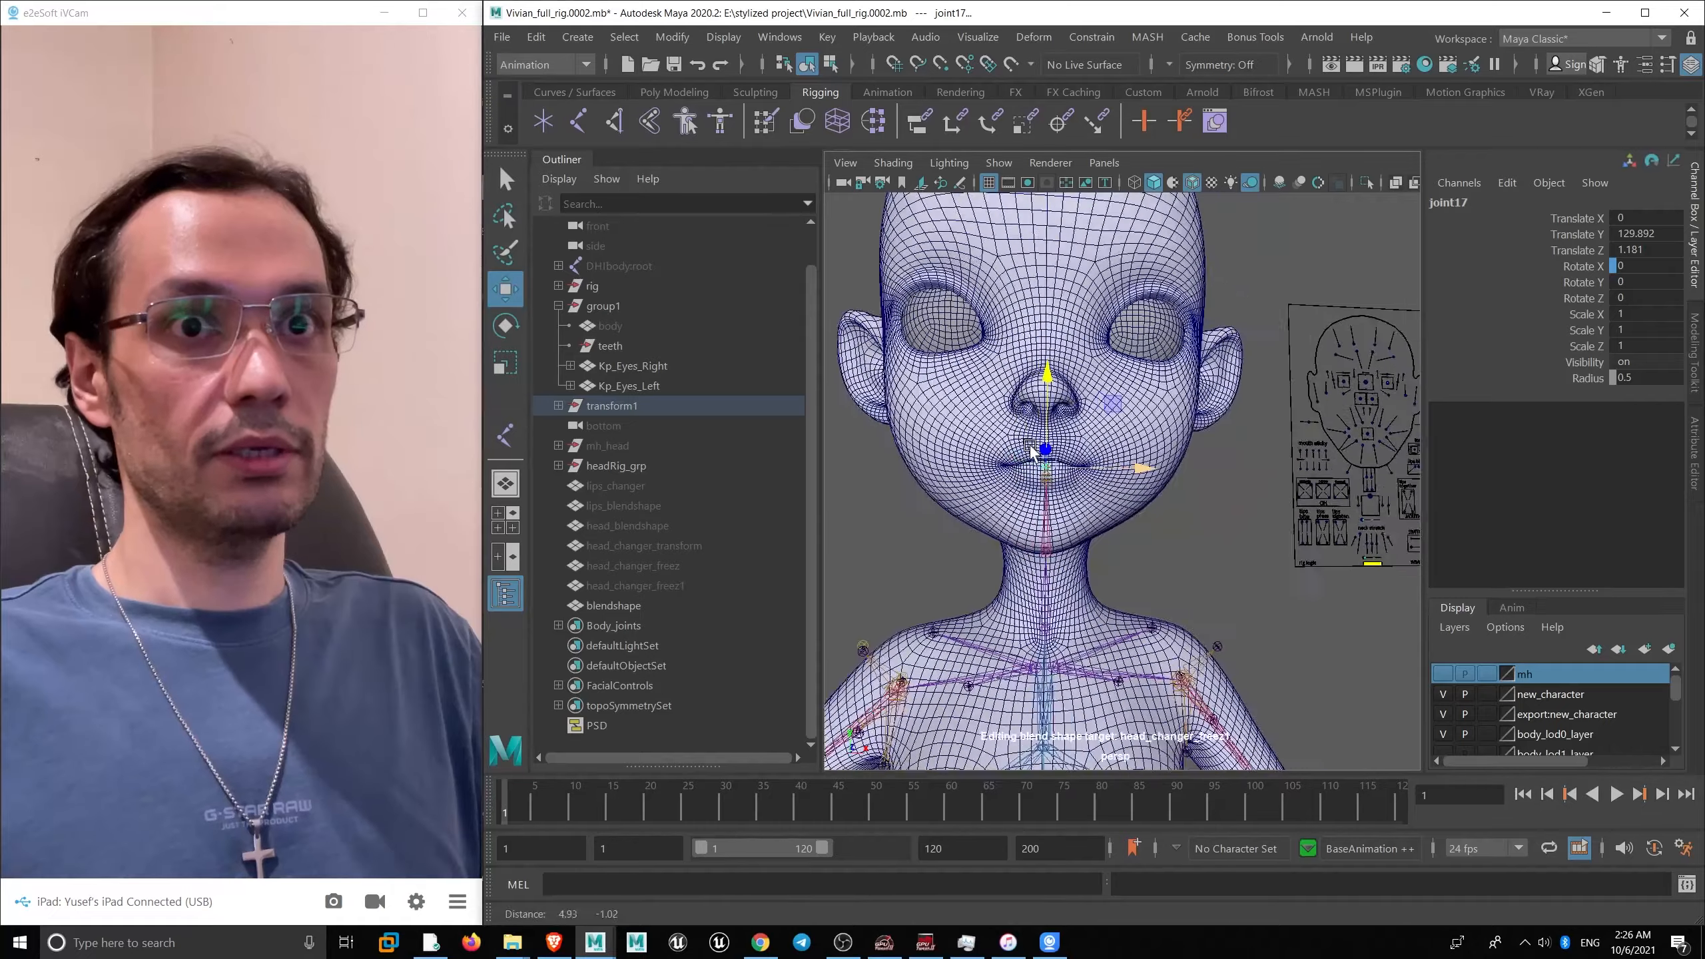
scroll(1033, 454, "up", 3)
left_click(1395, 350)
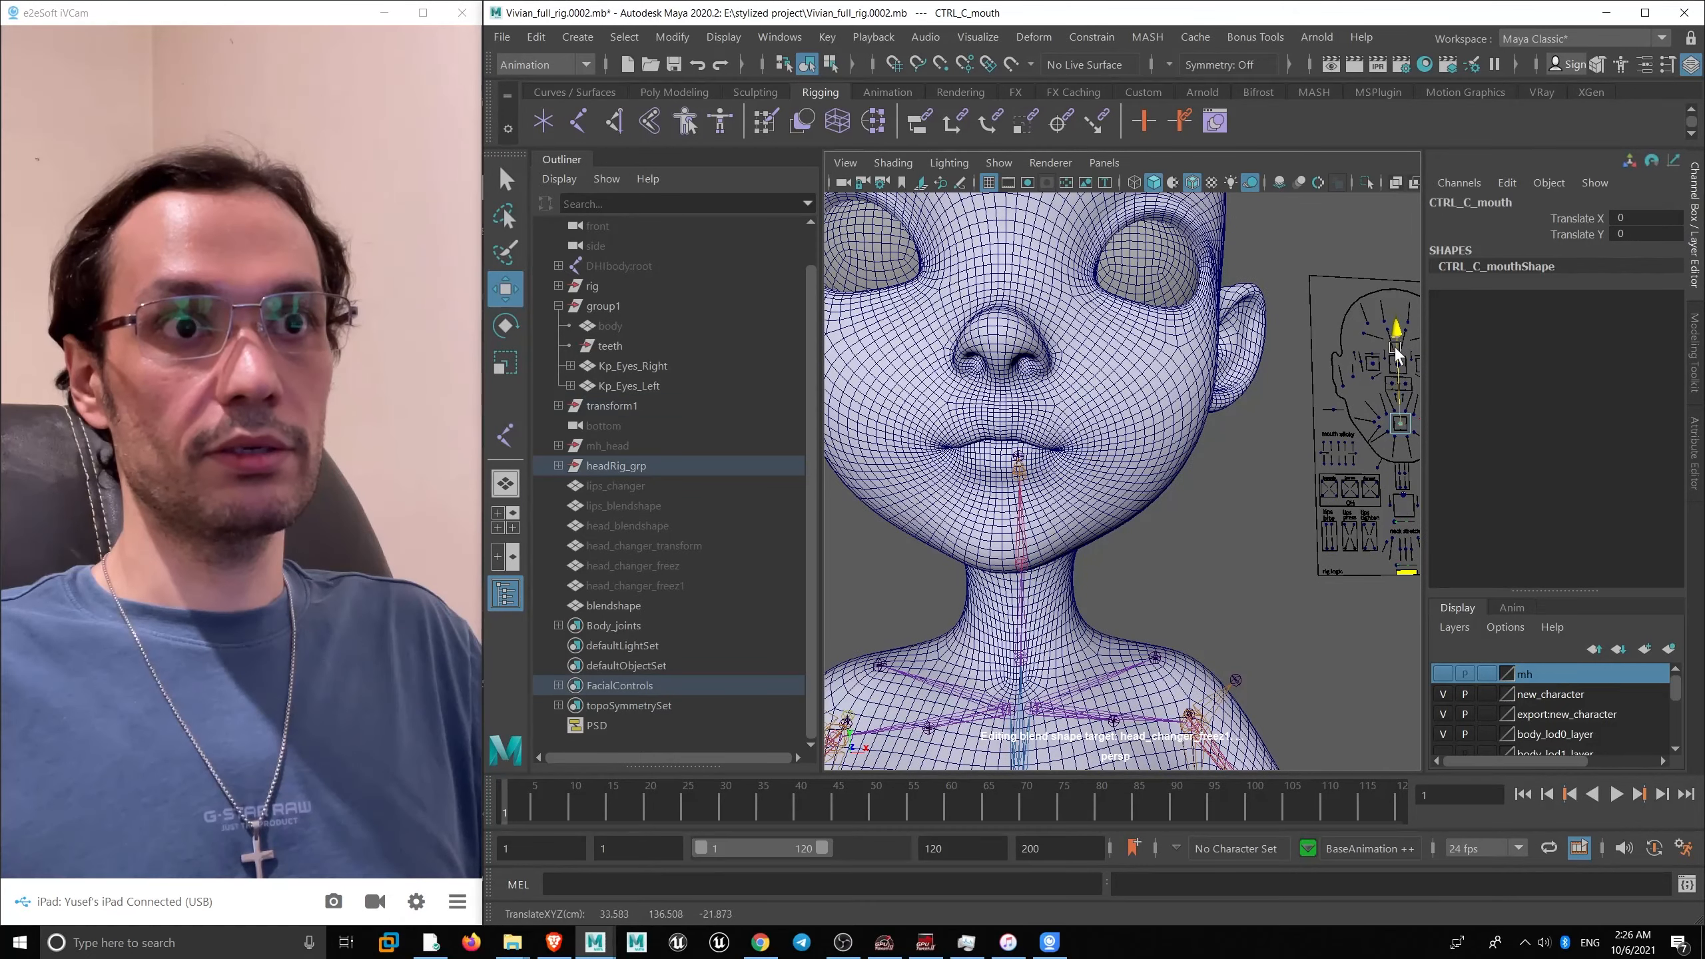
left_click(1401, 505)
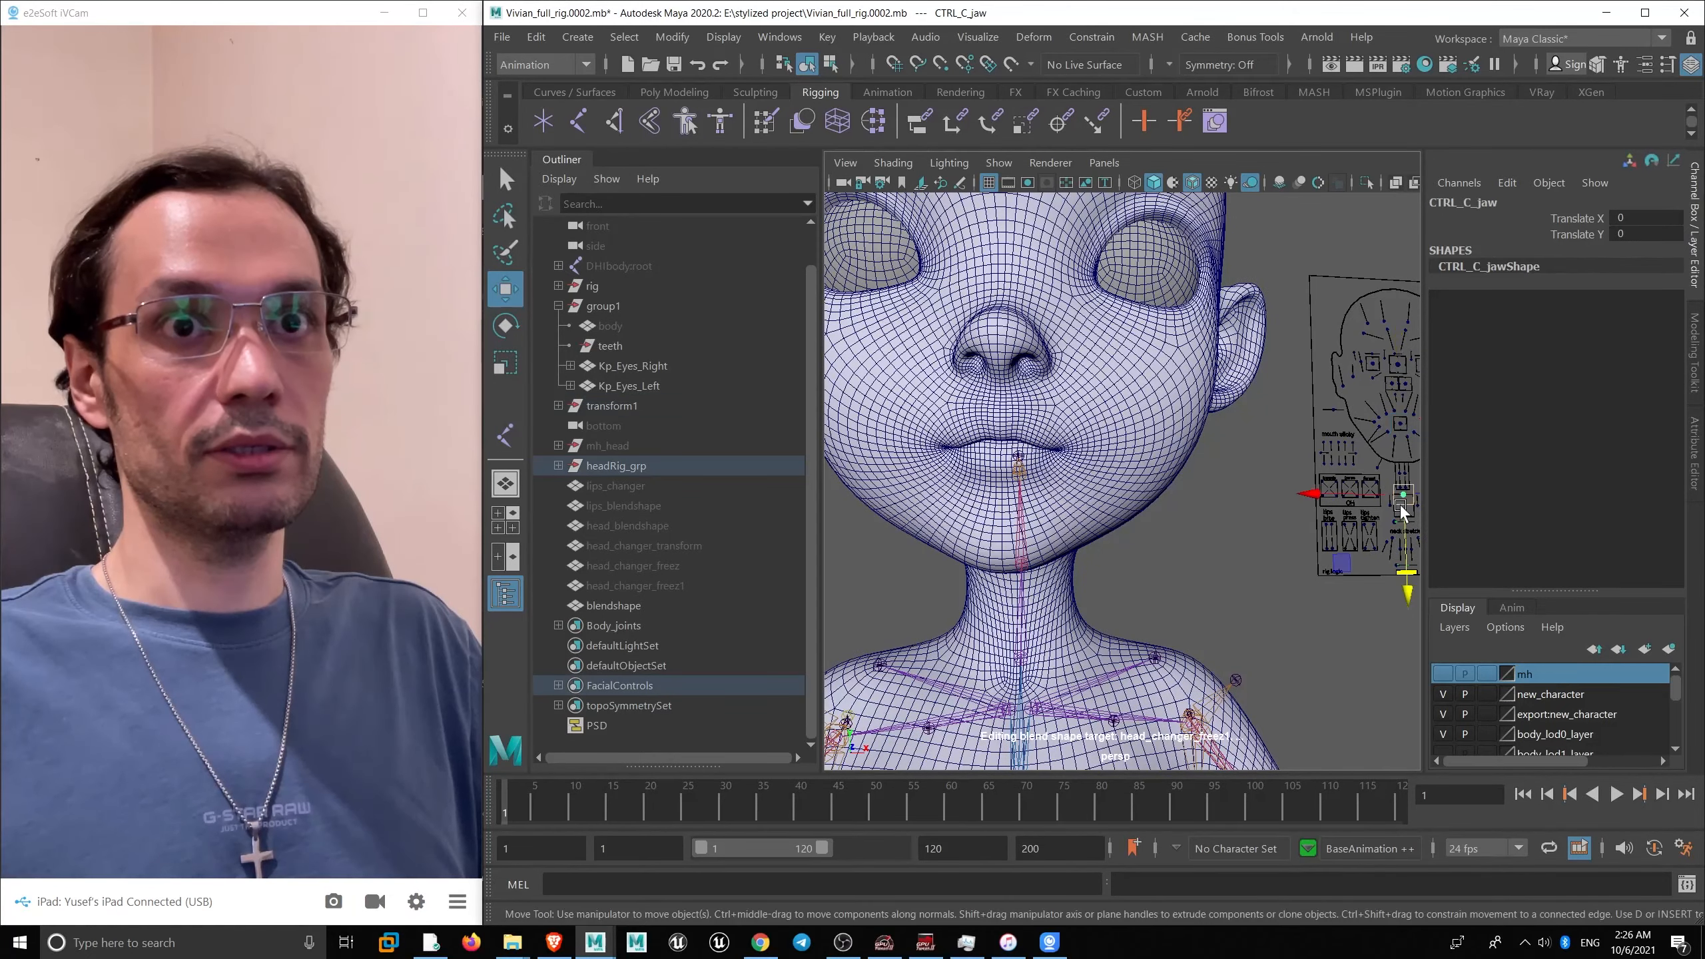
left_click_drag(1407, 528, 1409, 555)
key("ctrl+z")
key("ctrl+z")
key("ctrl+z")
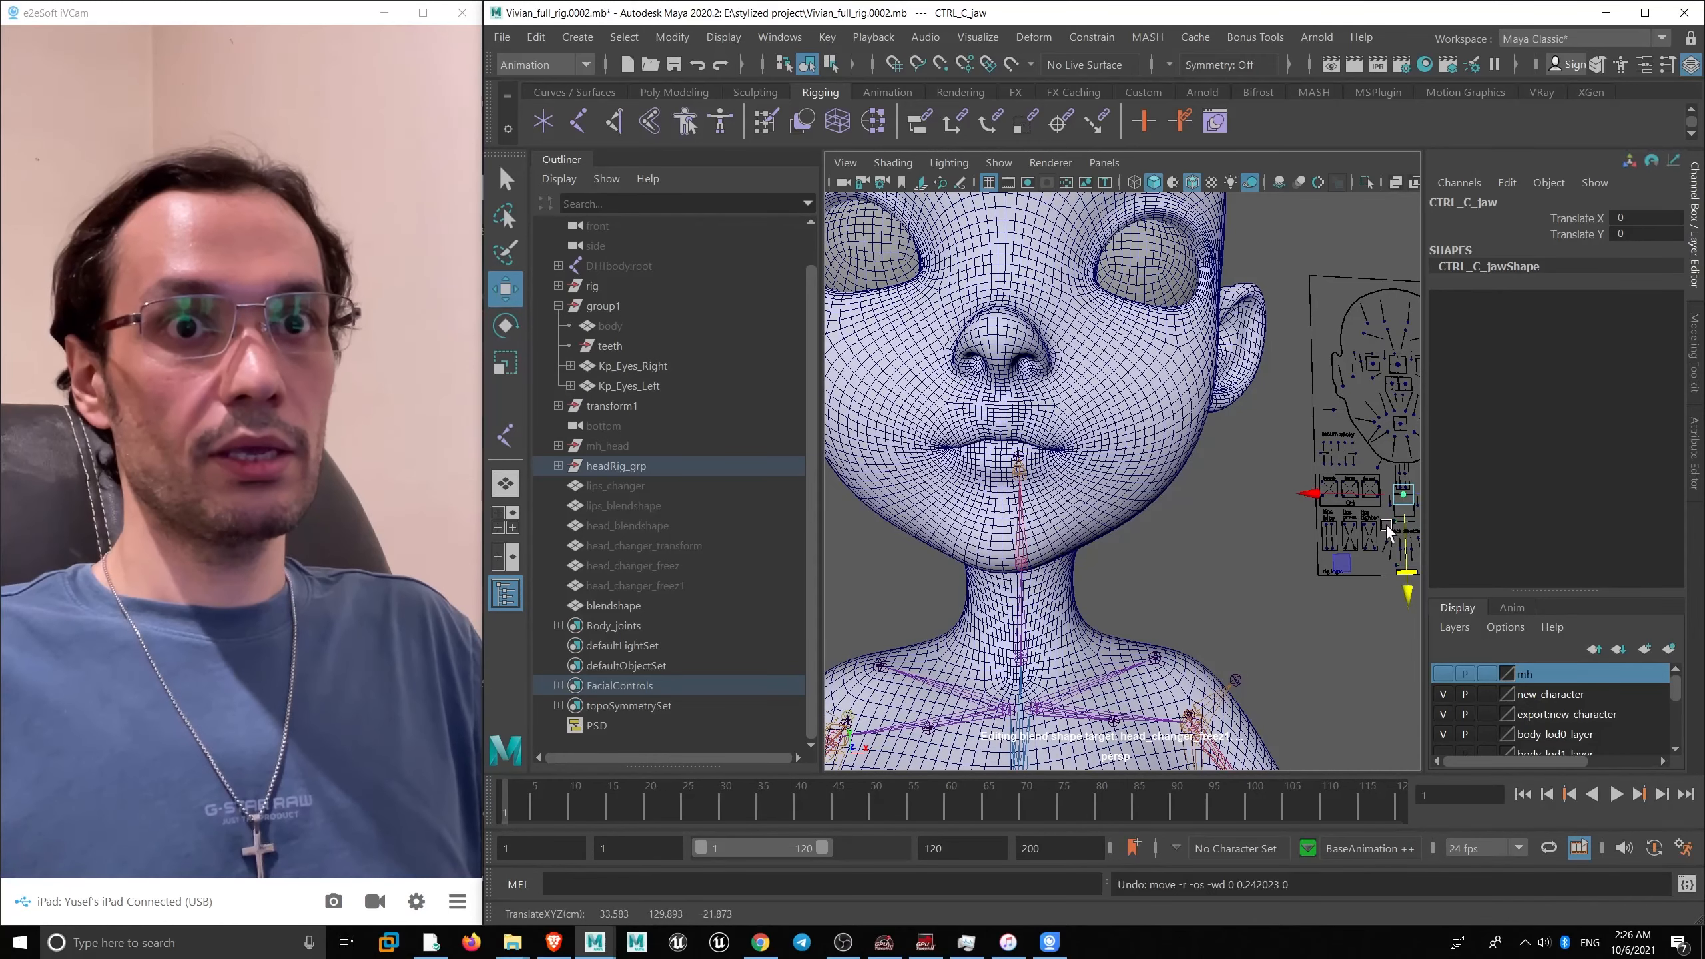
- Open the mouth with CTRL_C_jaw at Translate Y 1 and examine the teeth inside it
left_click_drag(1408, 534, 1154, 502)
key("ctrl+z")
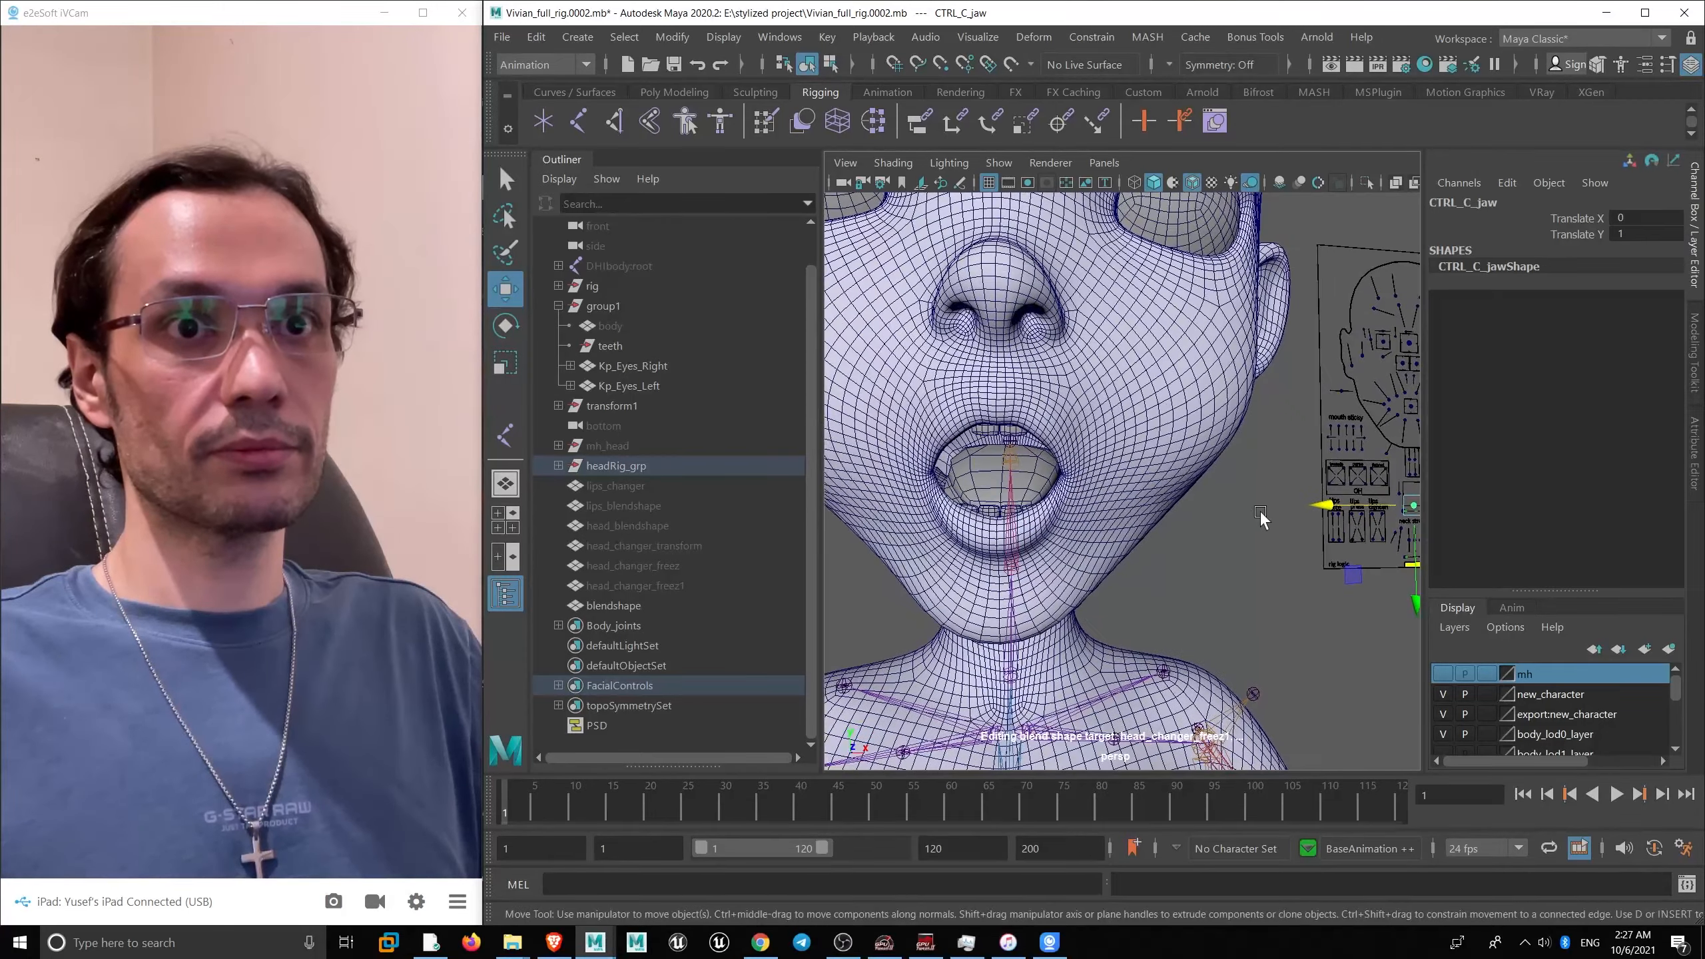
left_click_drag(1264, 517, 1369, 551, "alt")
left_click(1395, 571)
scroll(1056, 513, "up", 4)
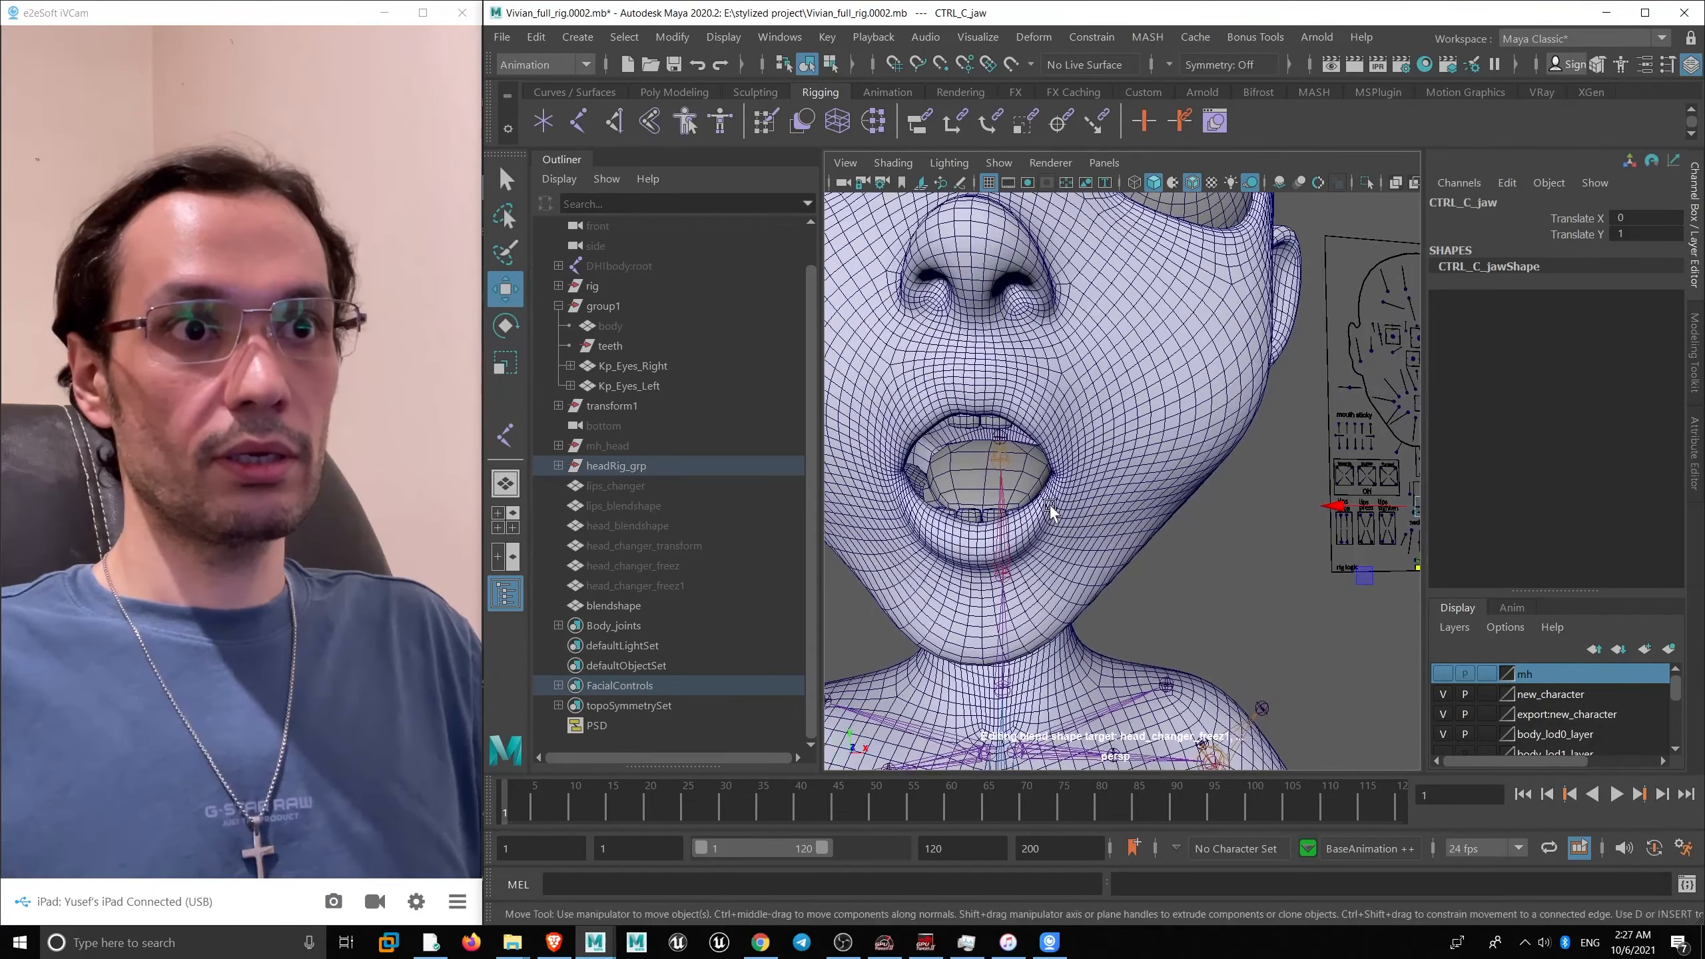
left_click_drag(1051, 510, 1055, 486, "alt")
- Open the Set Driven Key window and load CTRL_C_jaw as the driver, moving the window clear of the face
left_click(778, 37)
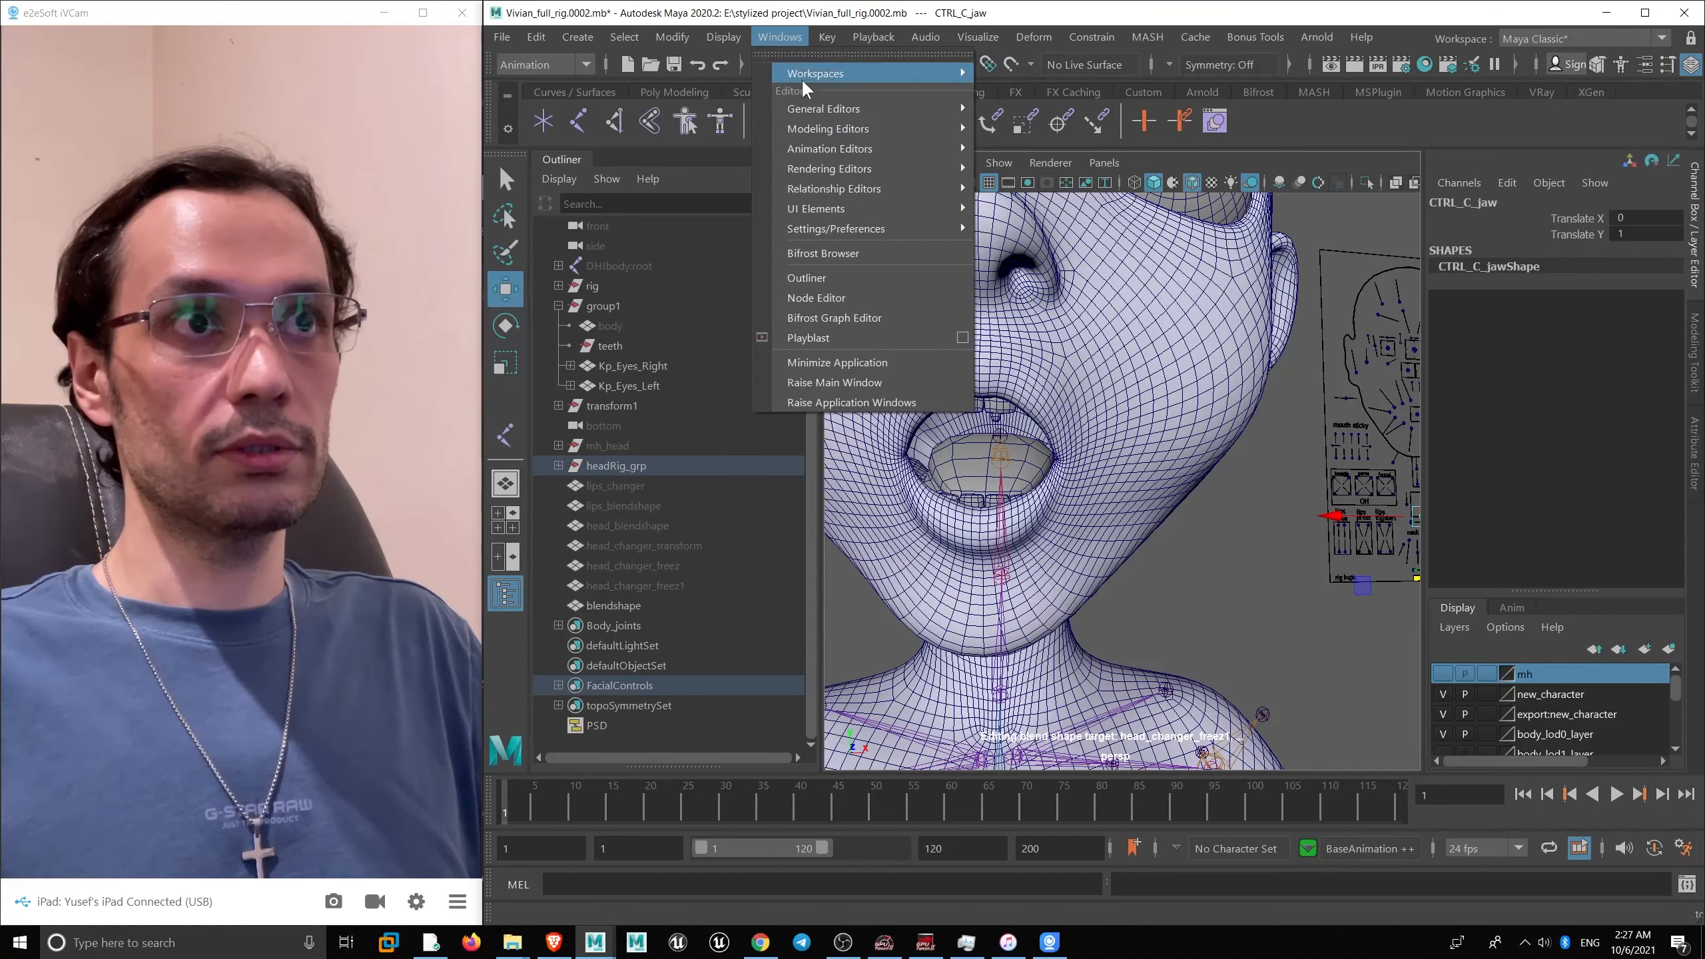
mouse_move(838, 160)
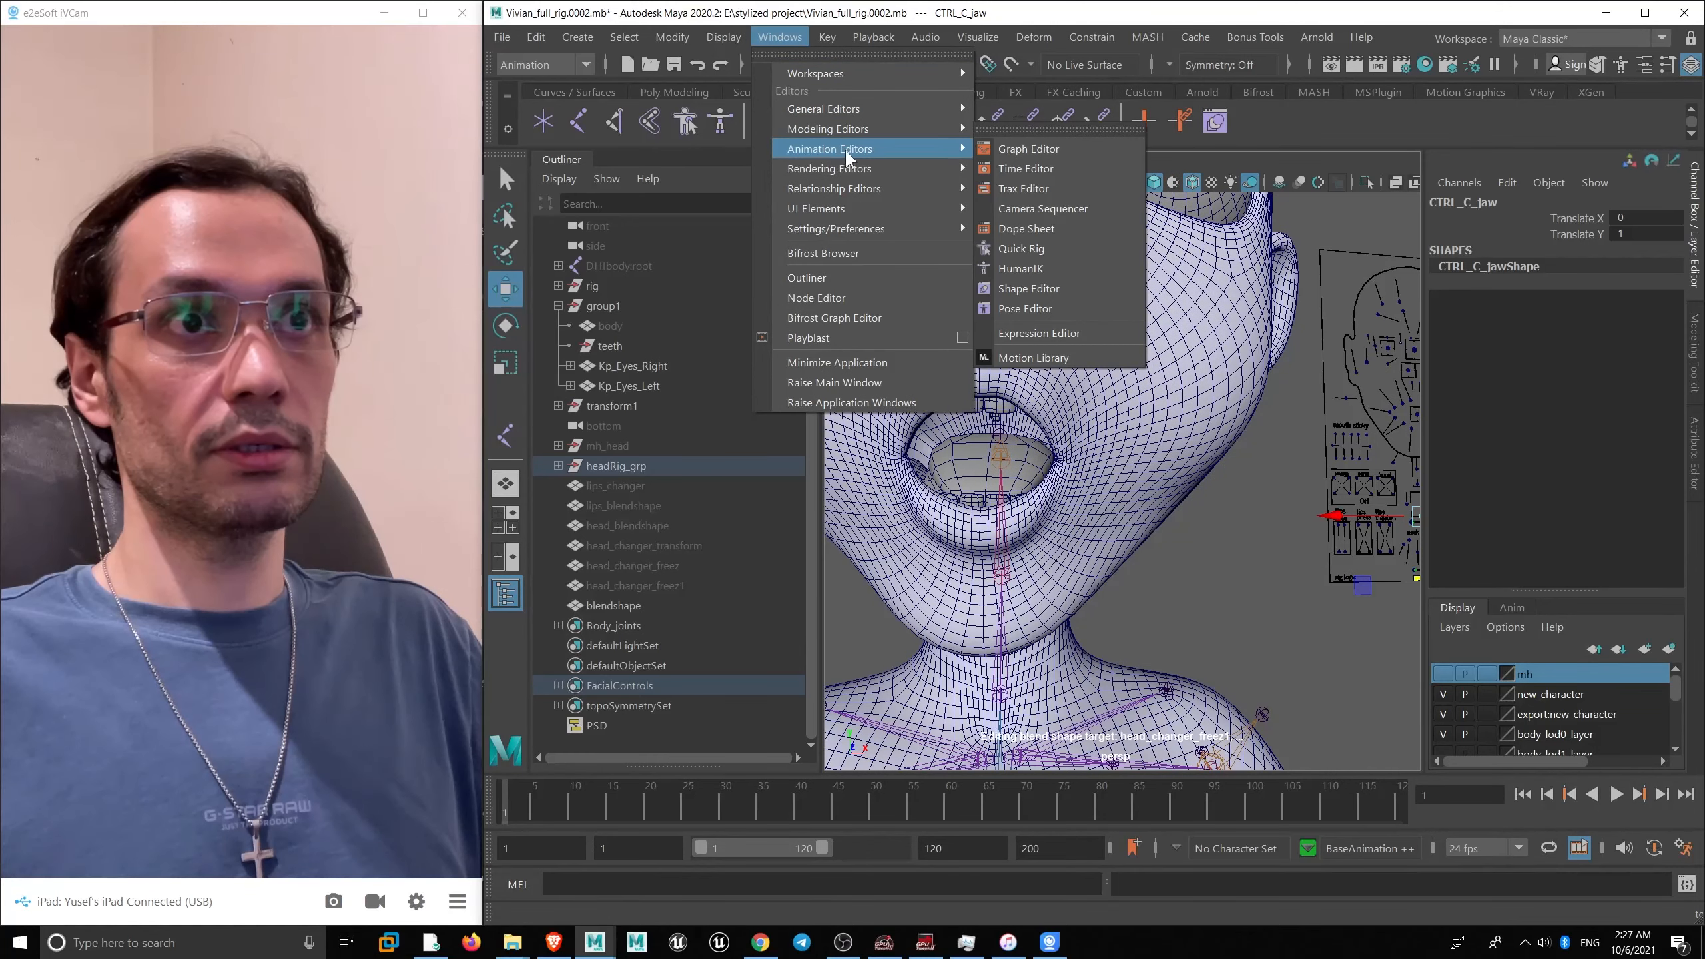
left_click(672, 36)
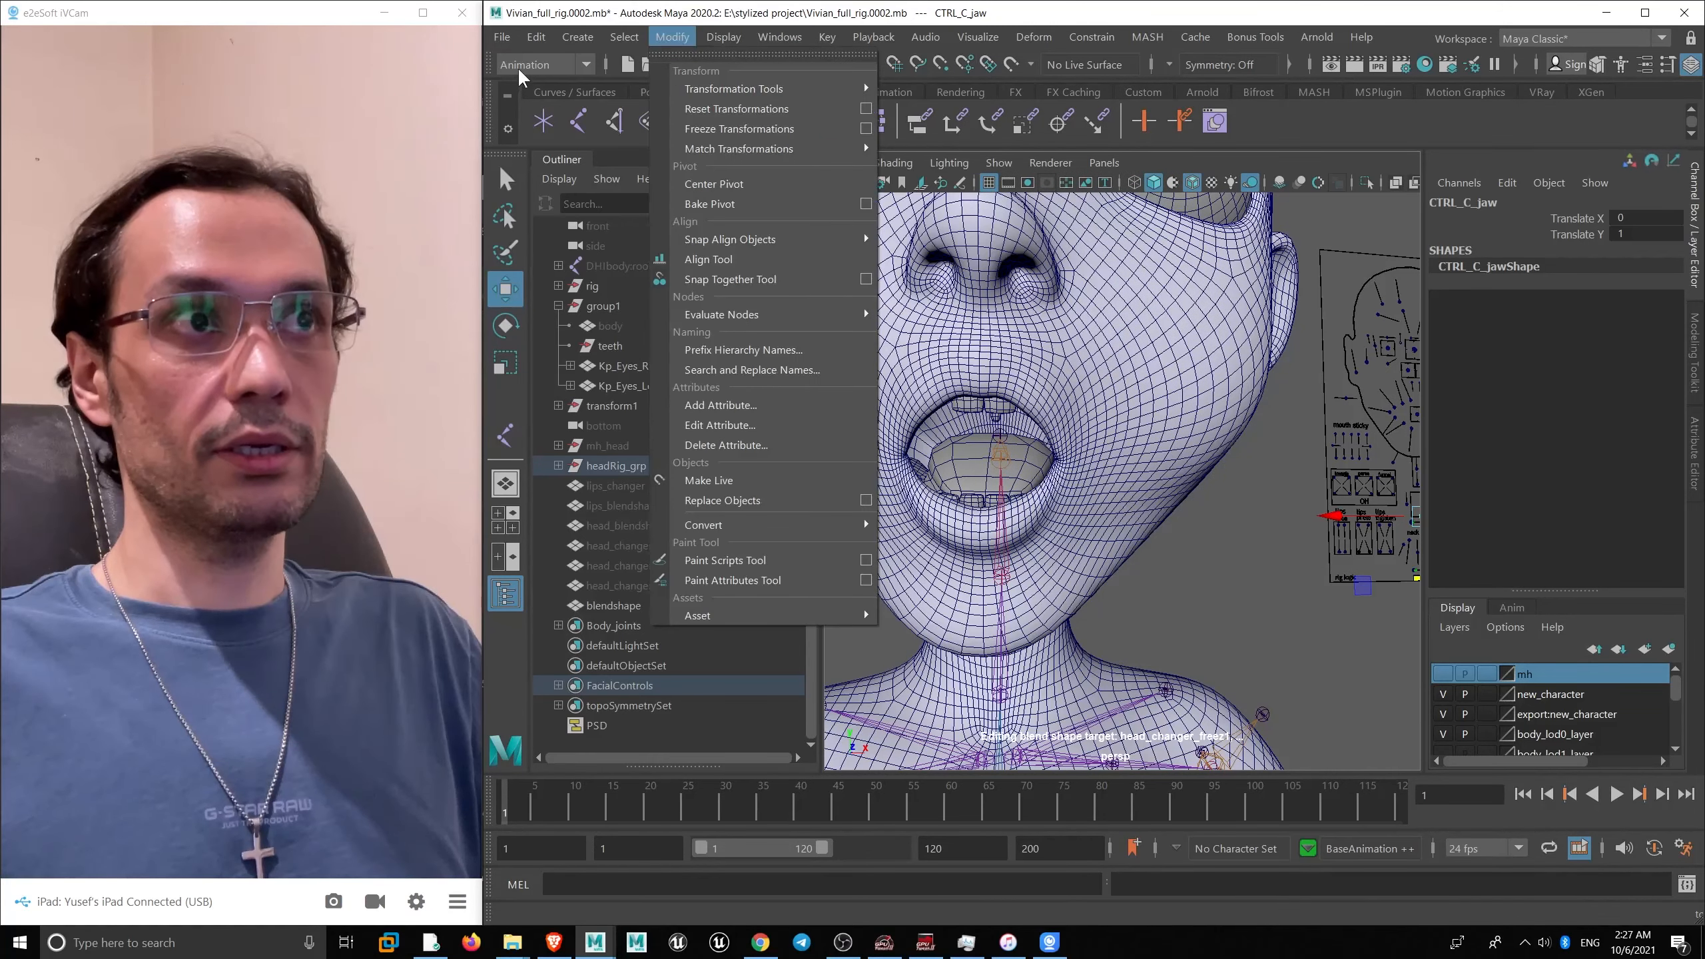
left_click(762, 37)
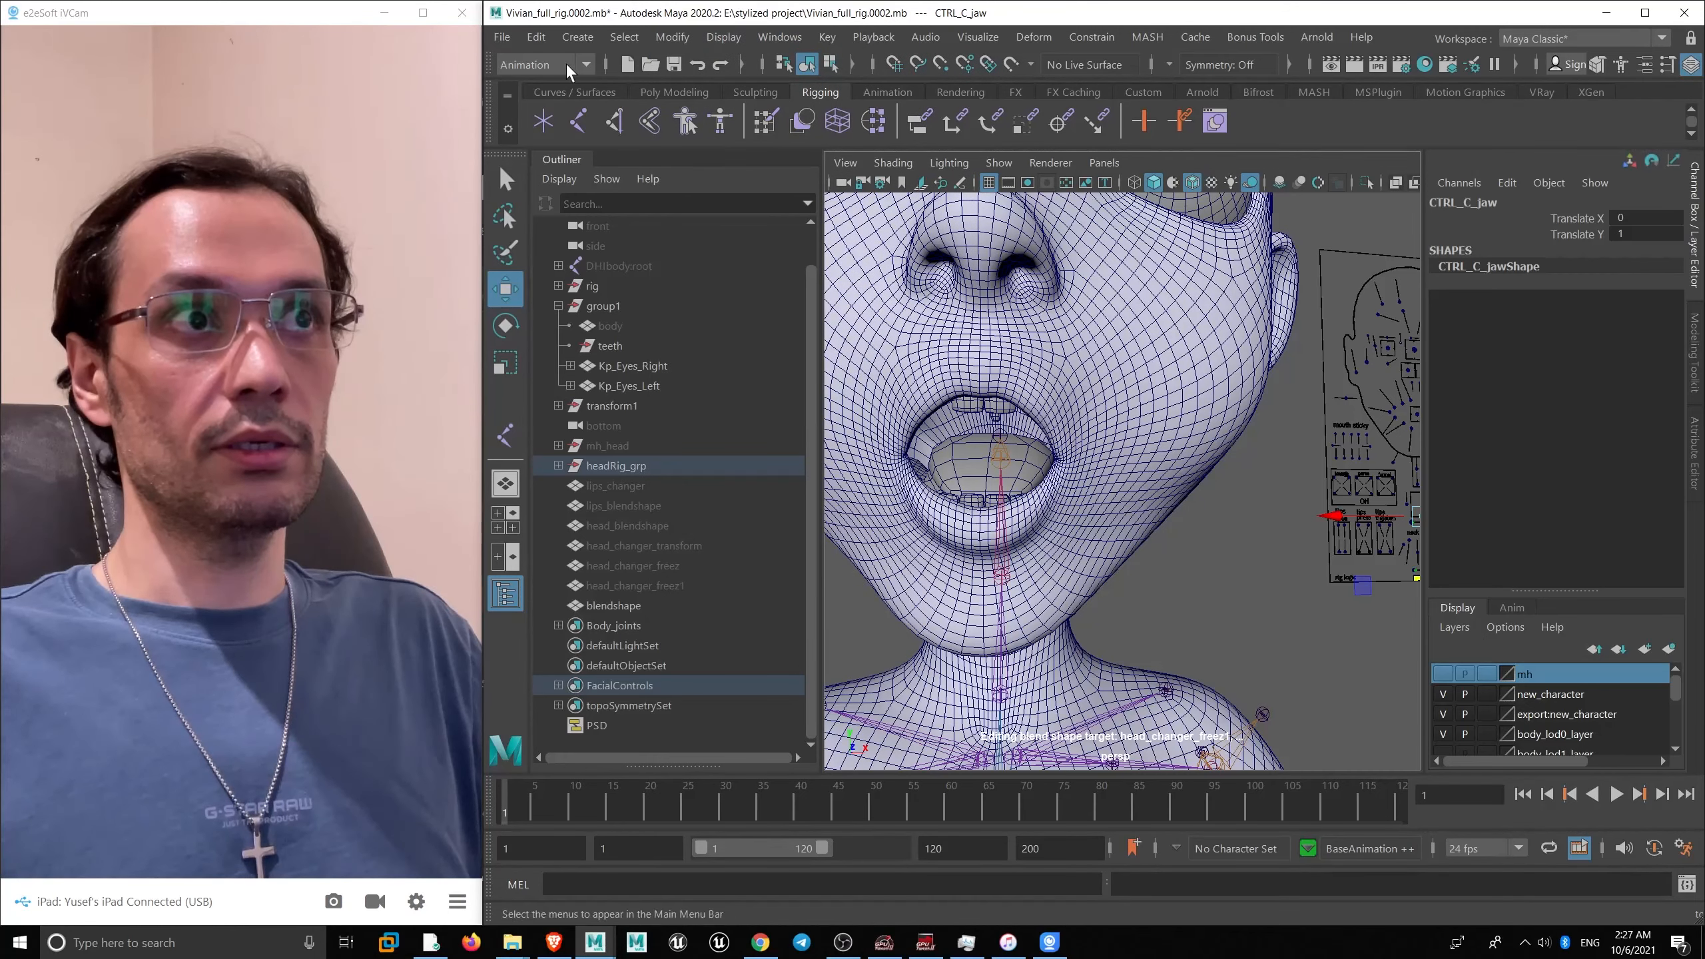
left_click(827, 36)
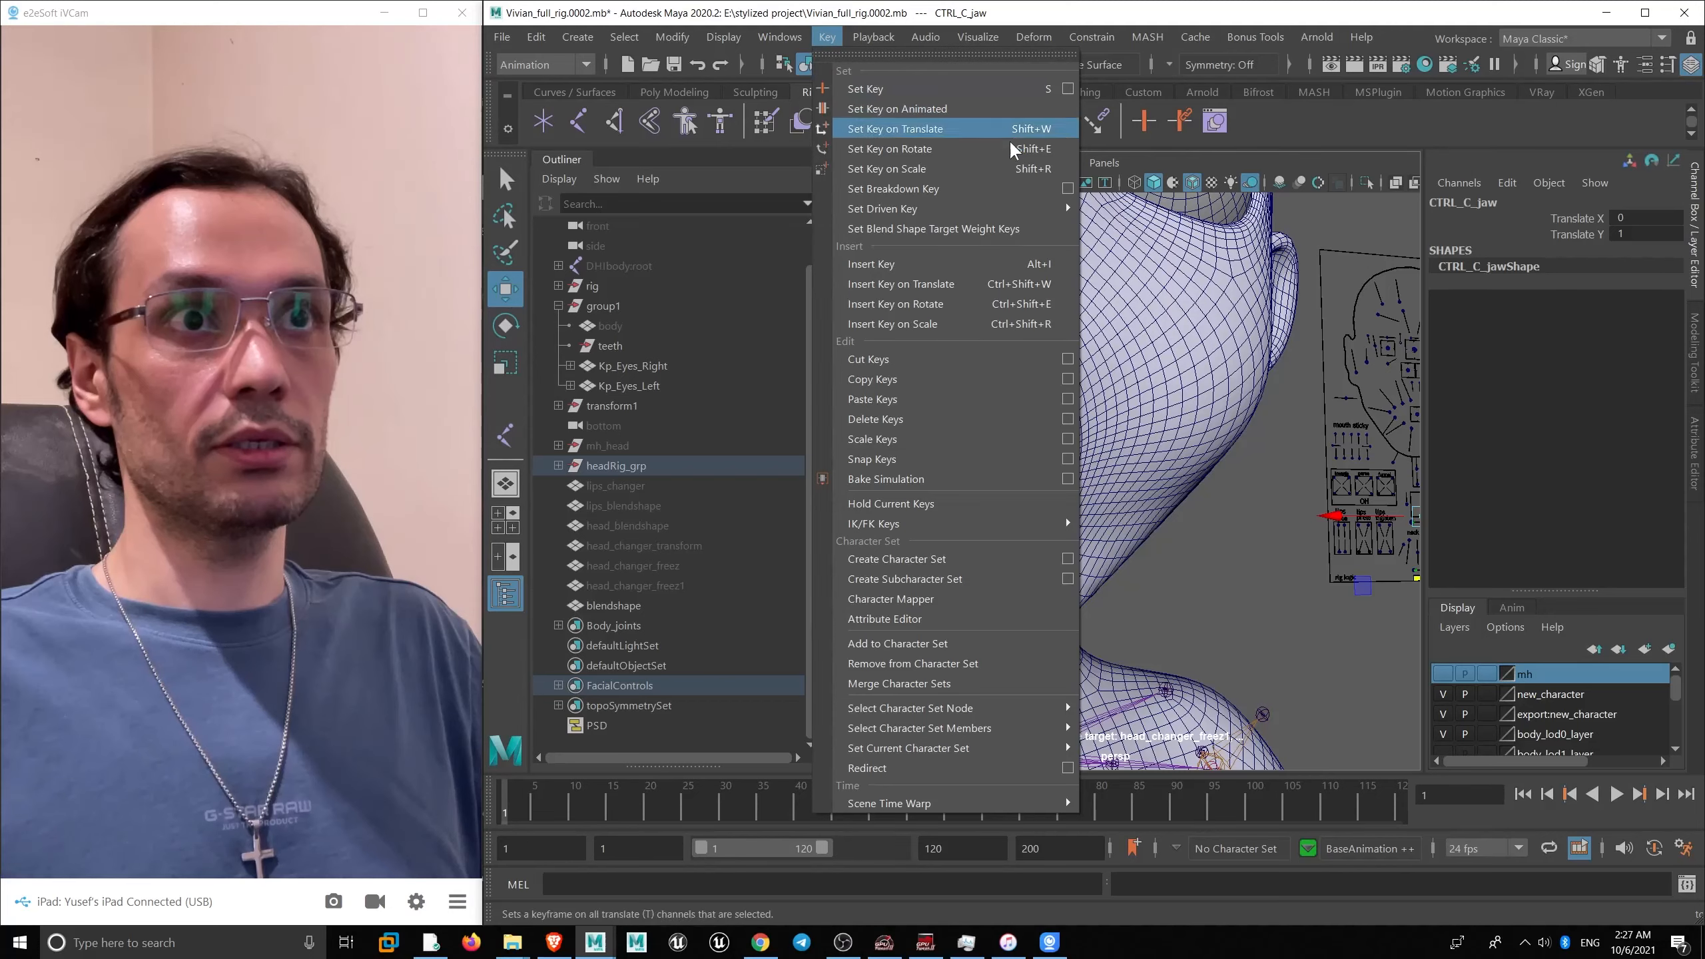
mouse_move(1022, 215)
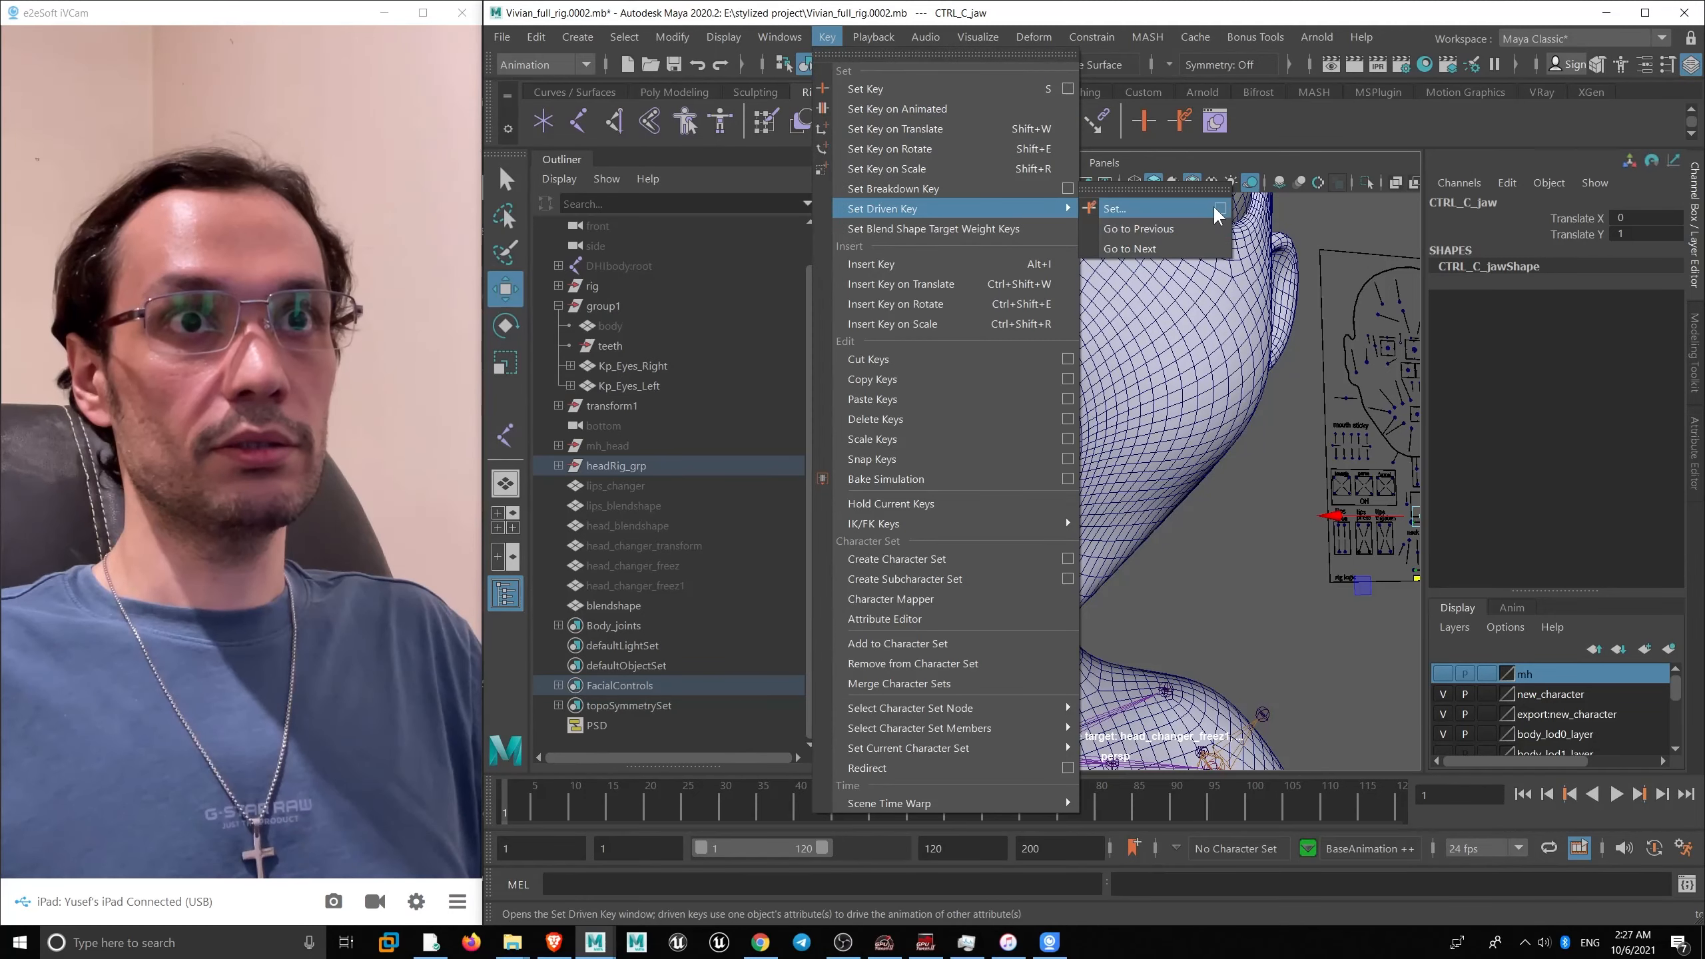
left_click(1232, 213)
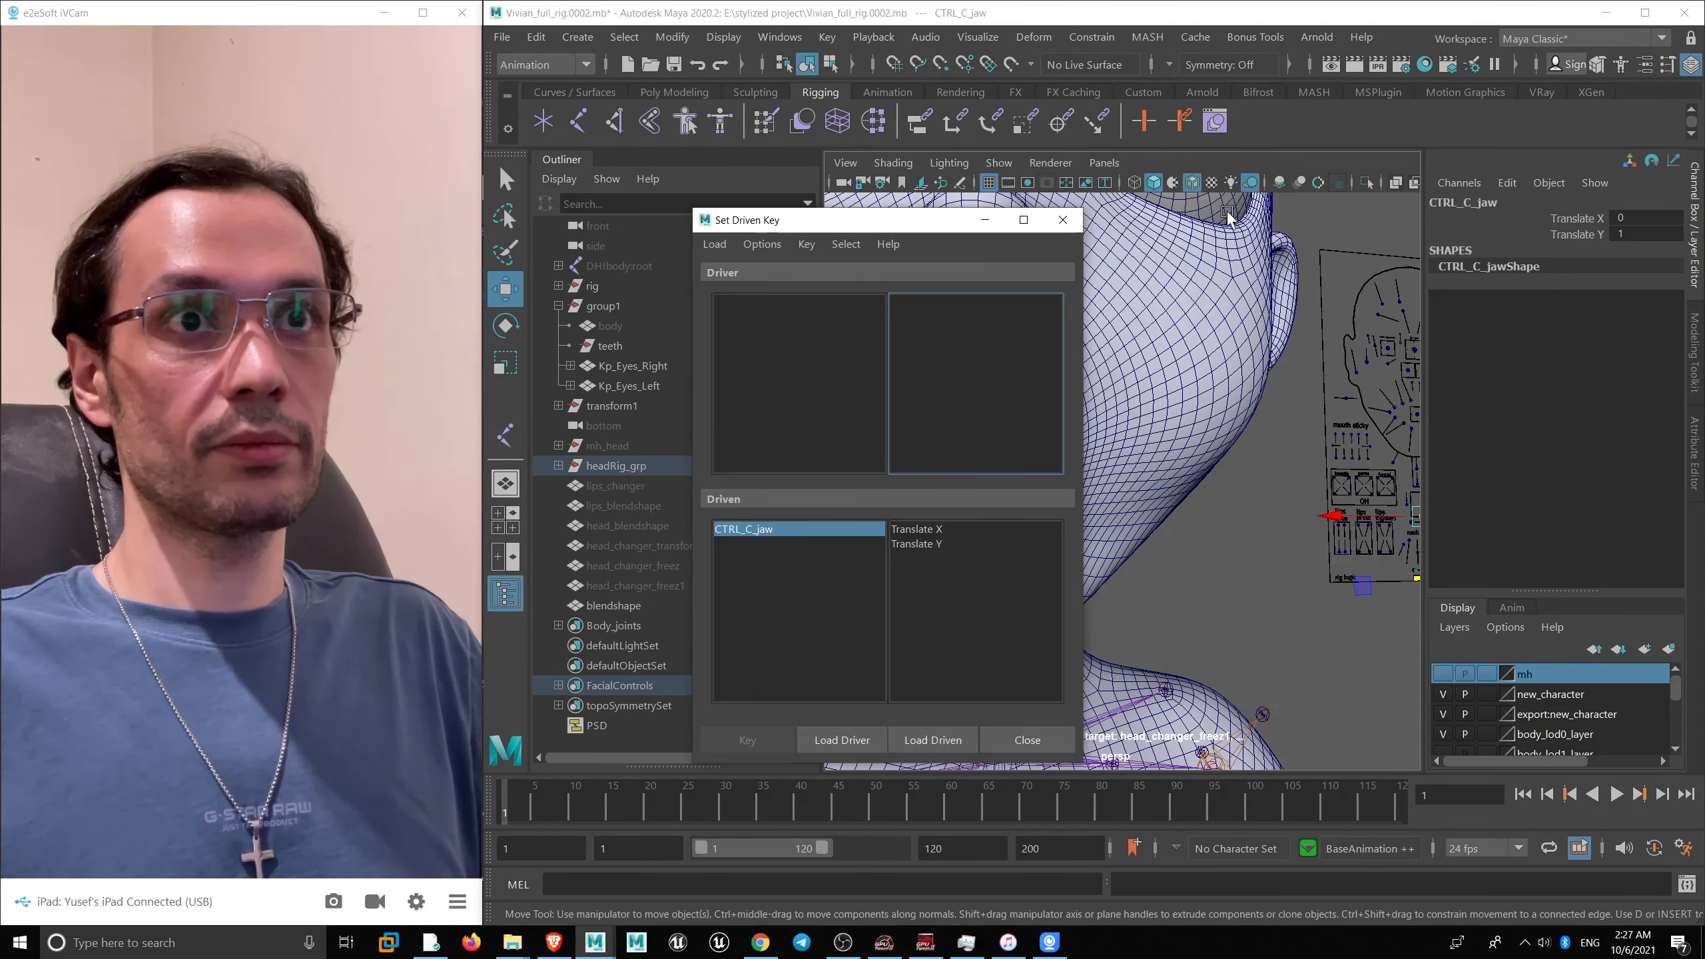
left_click_drag(967, 232, 780, 250)
right_click_drag(1115, 445, 1074, 370, "alt")
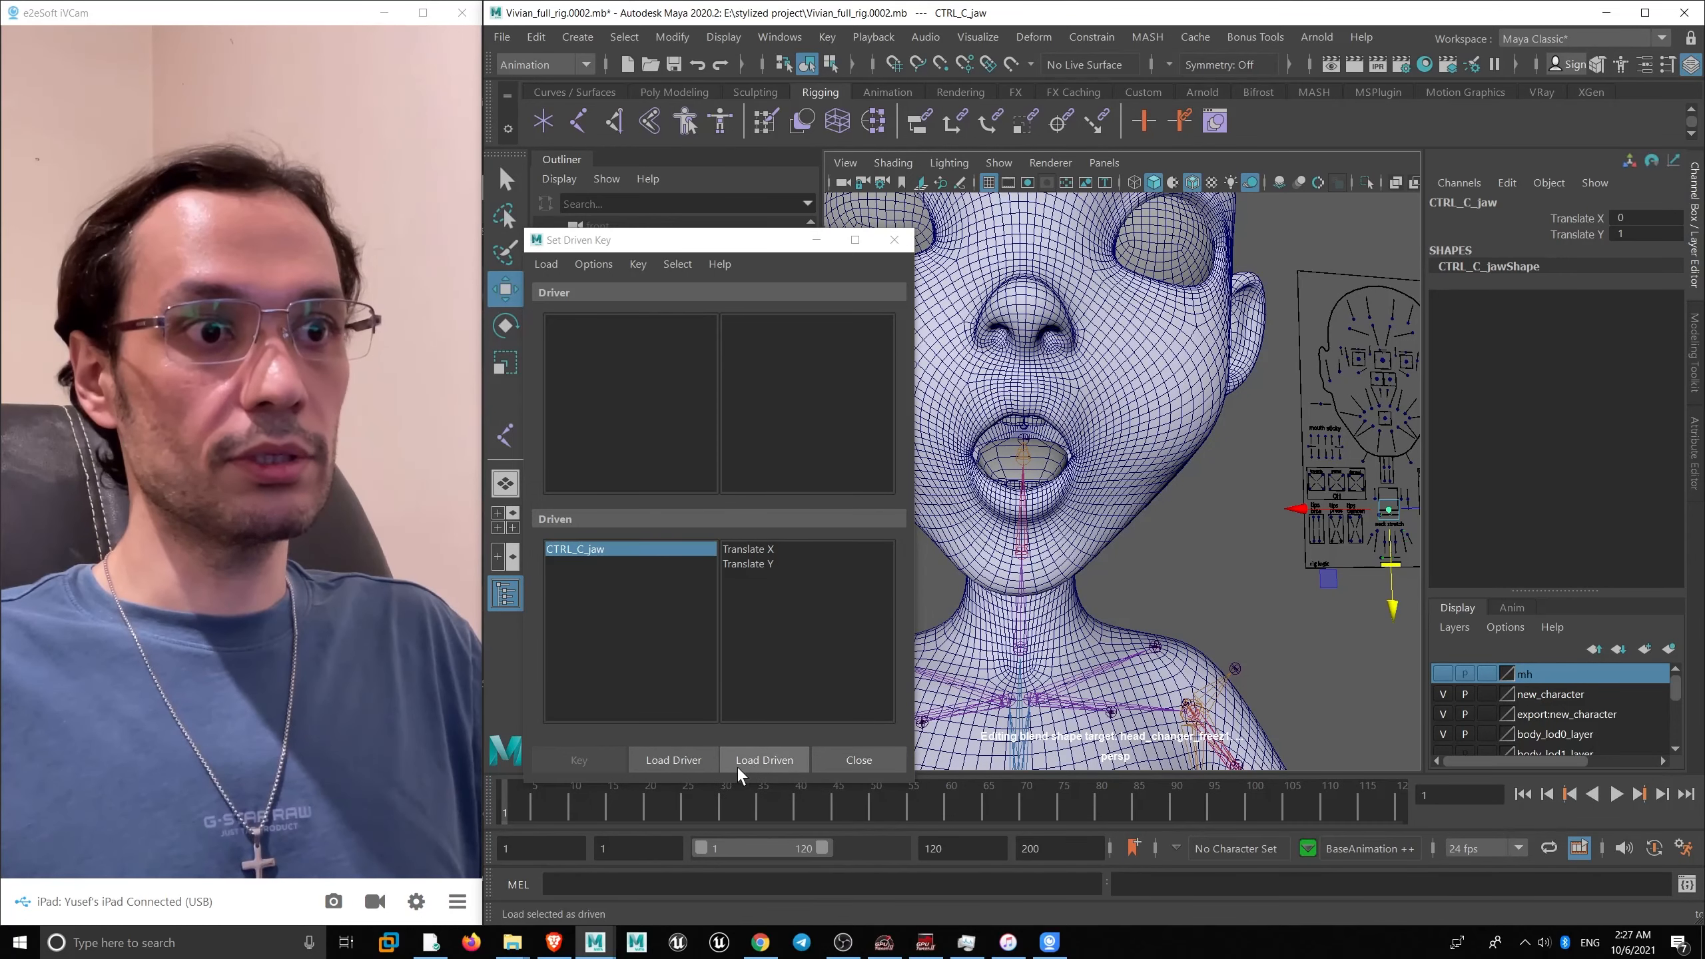
left_click(678, 768)
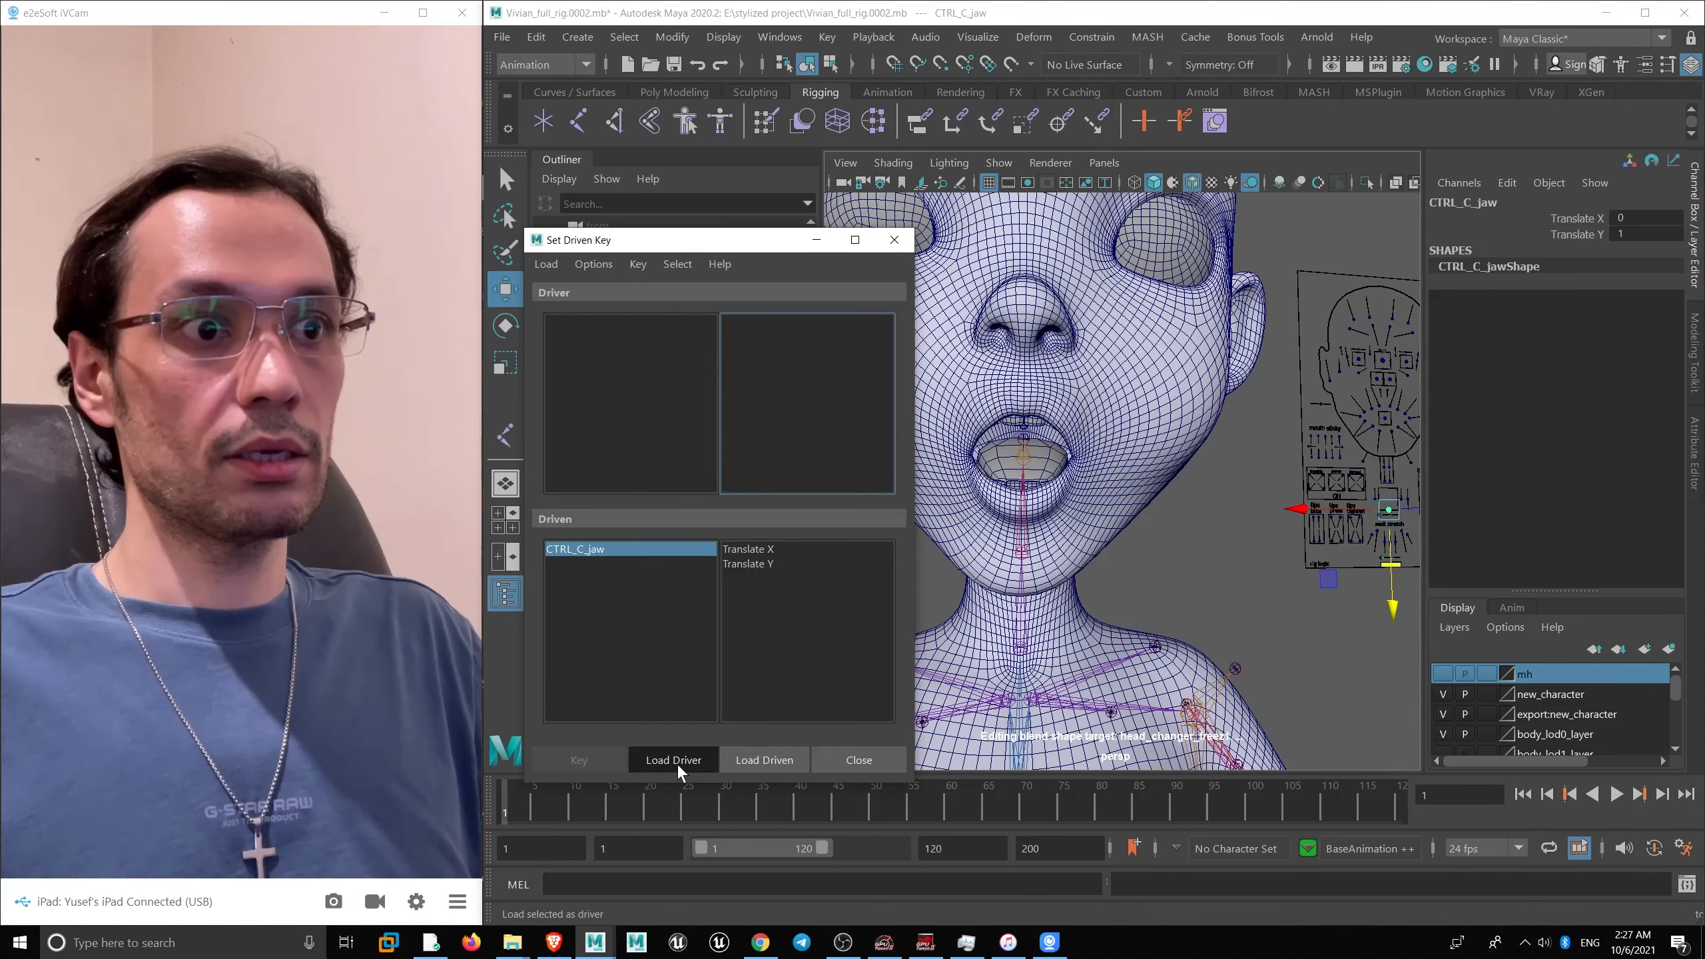
left_click(843, 942)
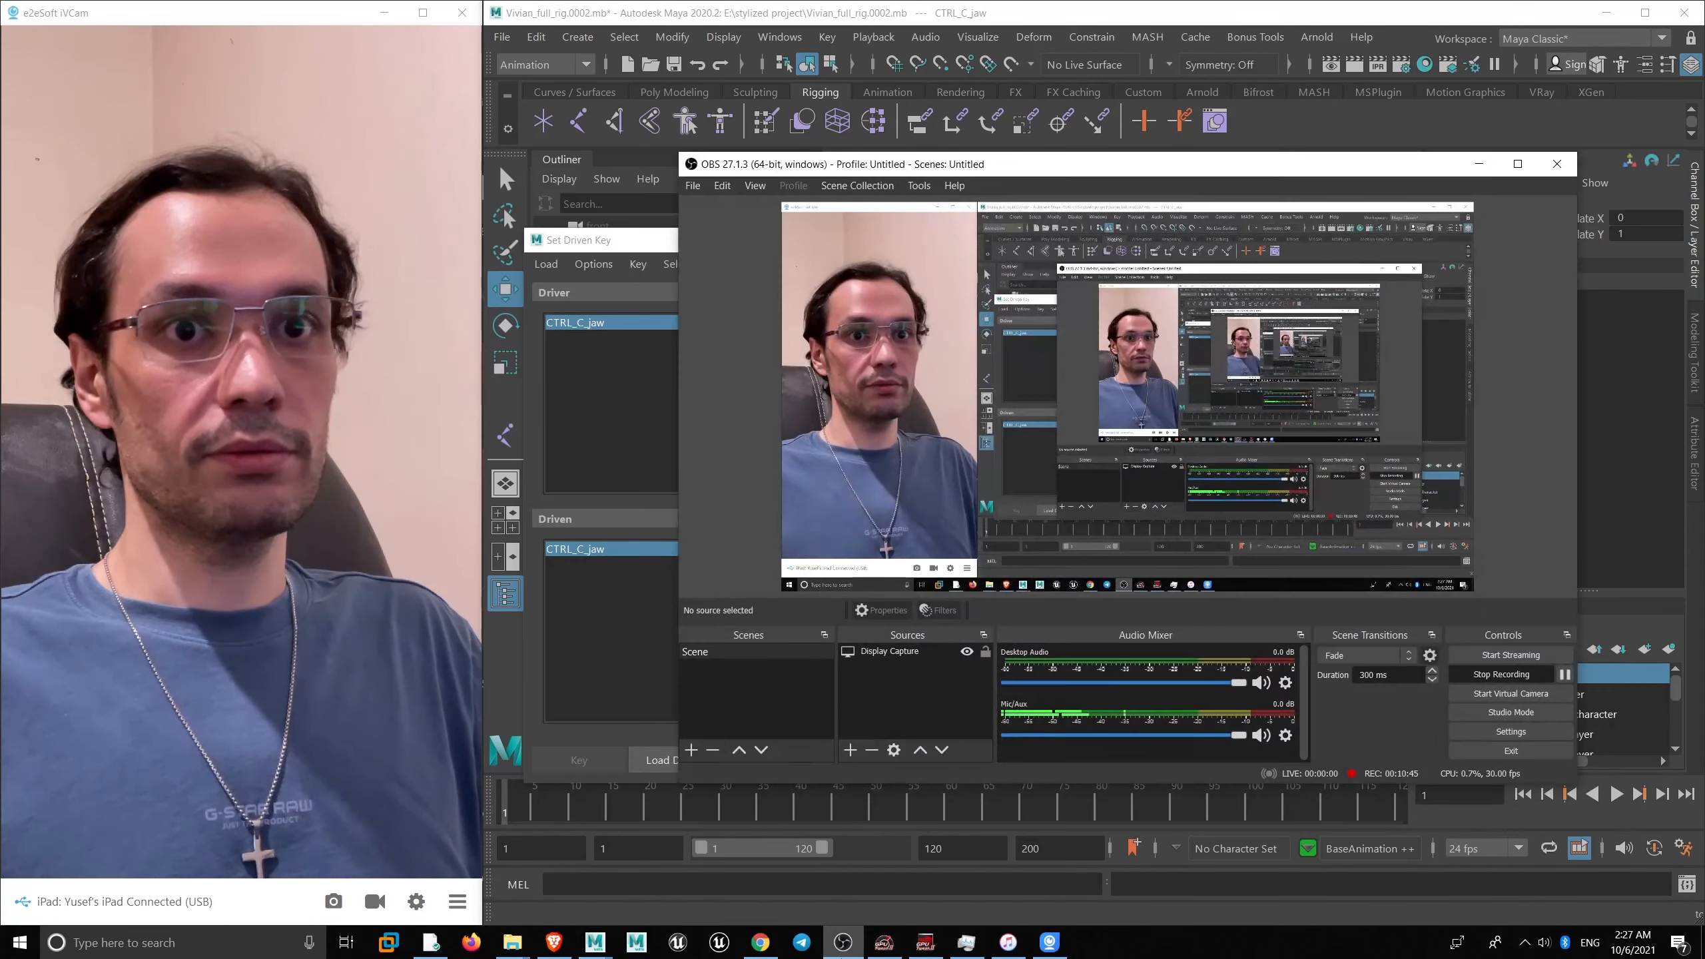
left_click(843, 943)
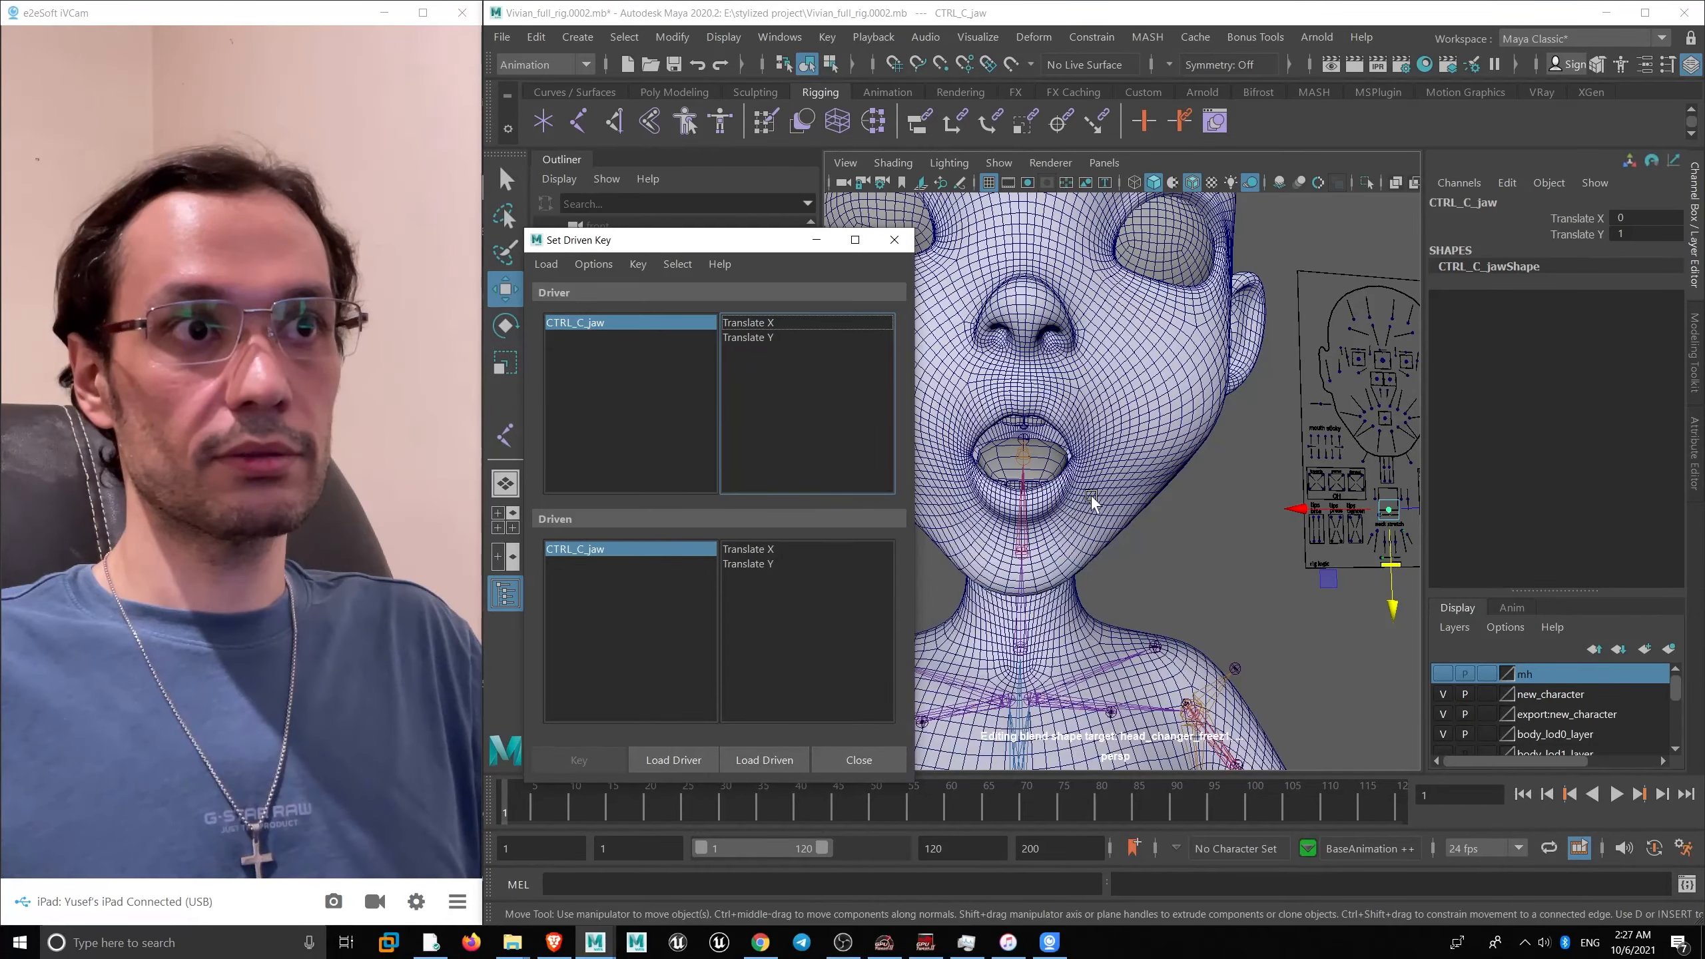
scroll(1089, 496, "down", 3)
scroll(1084, 482, "up", 3)
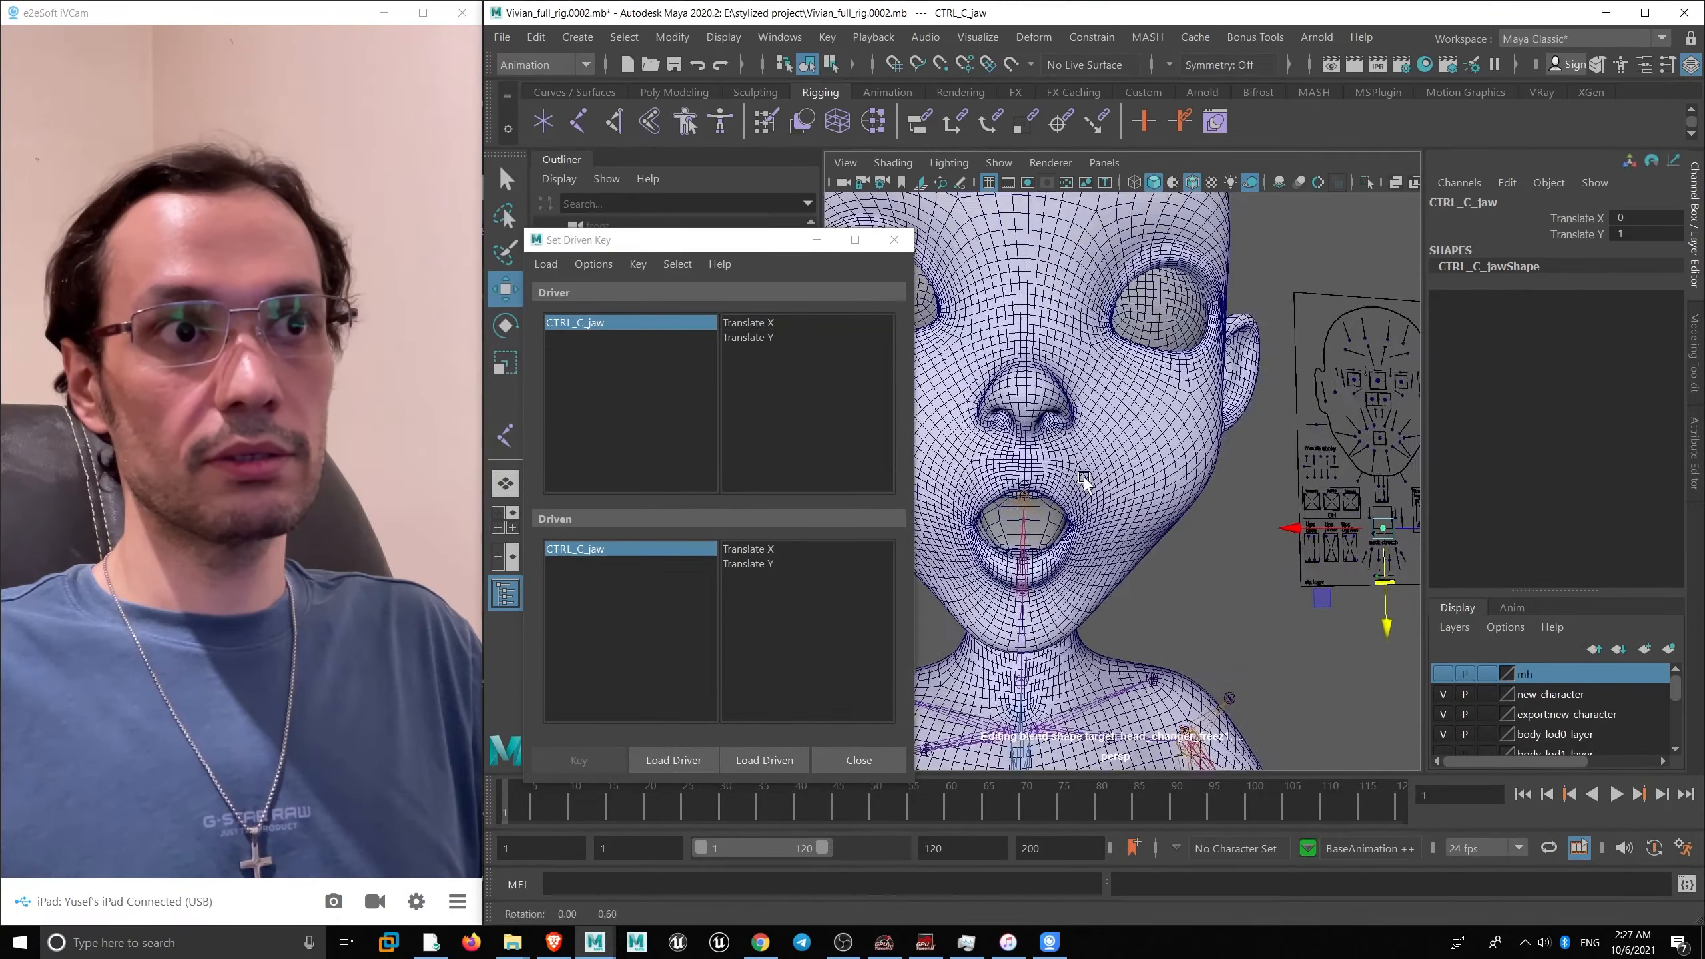
left_click_drag(1084, 477, 1197, 521, "alt")
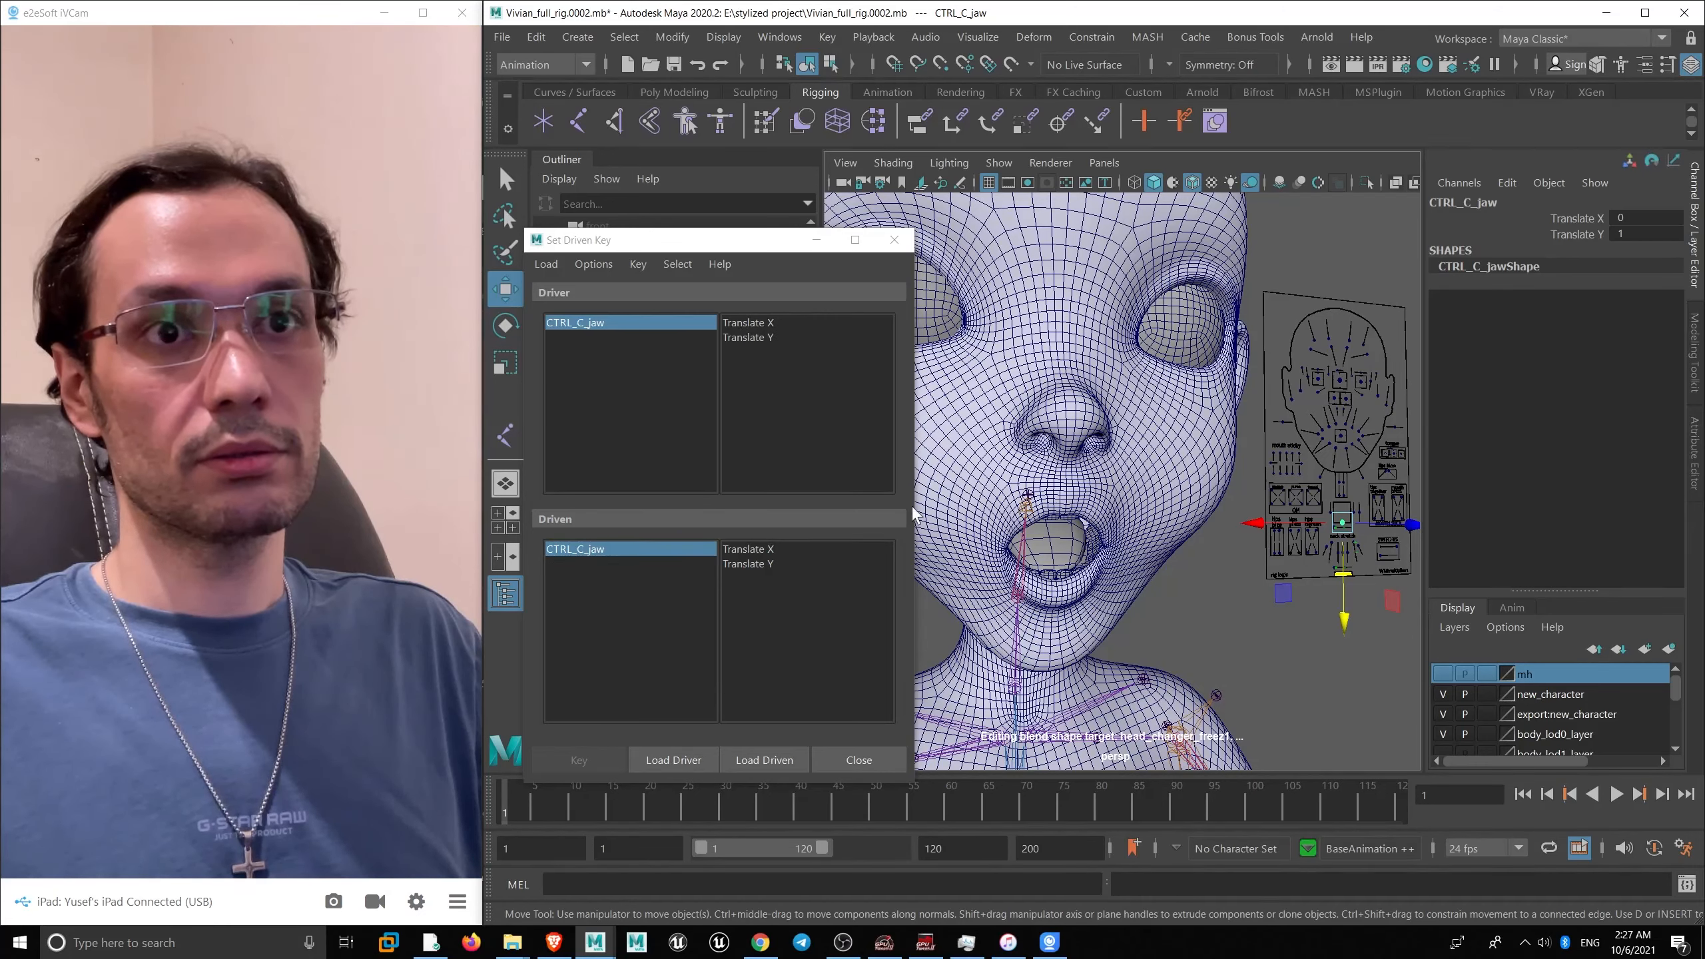
- Choose CTRL_C_jaw's Translate X as the driver attribute and load joint17 as driven with its Translate X
left_click(746, 323)
left_click_drag(1094, 524, 1038, 498, "alt")
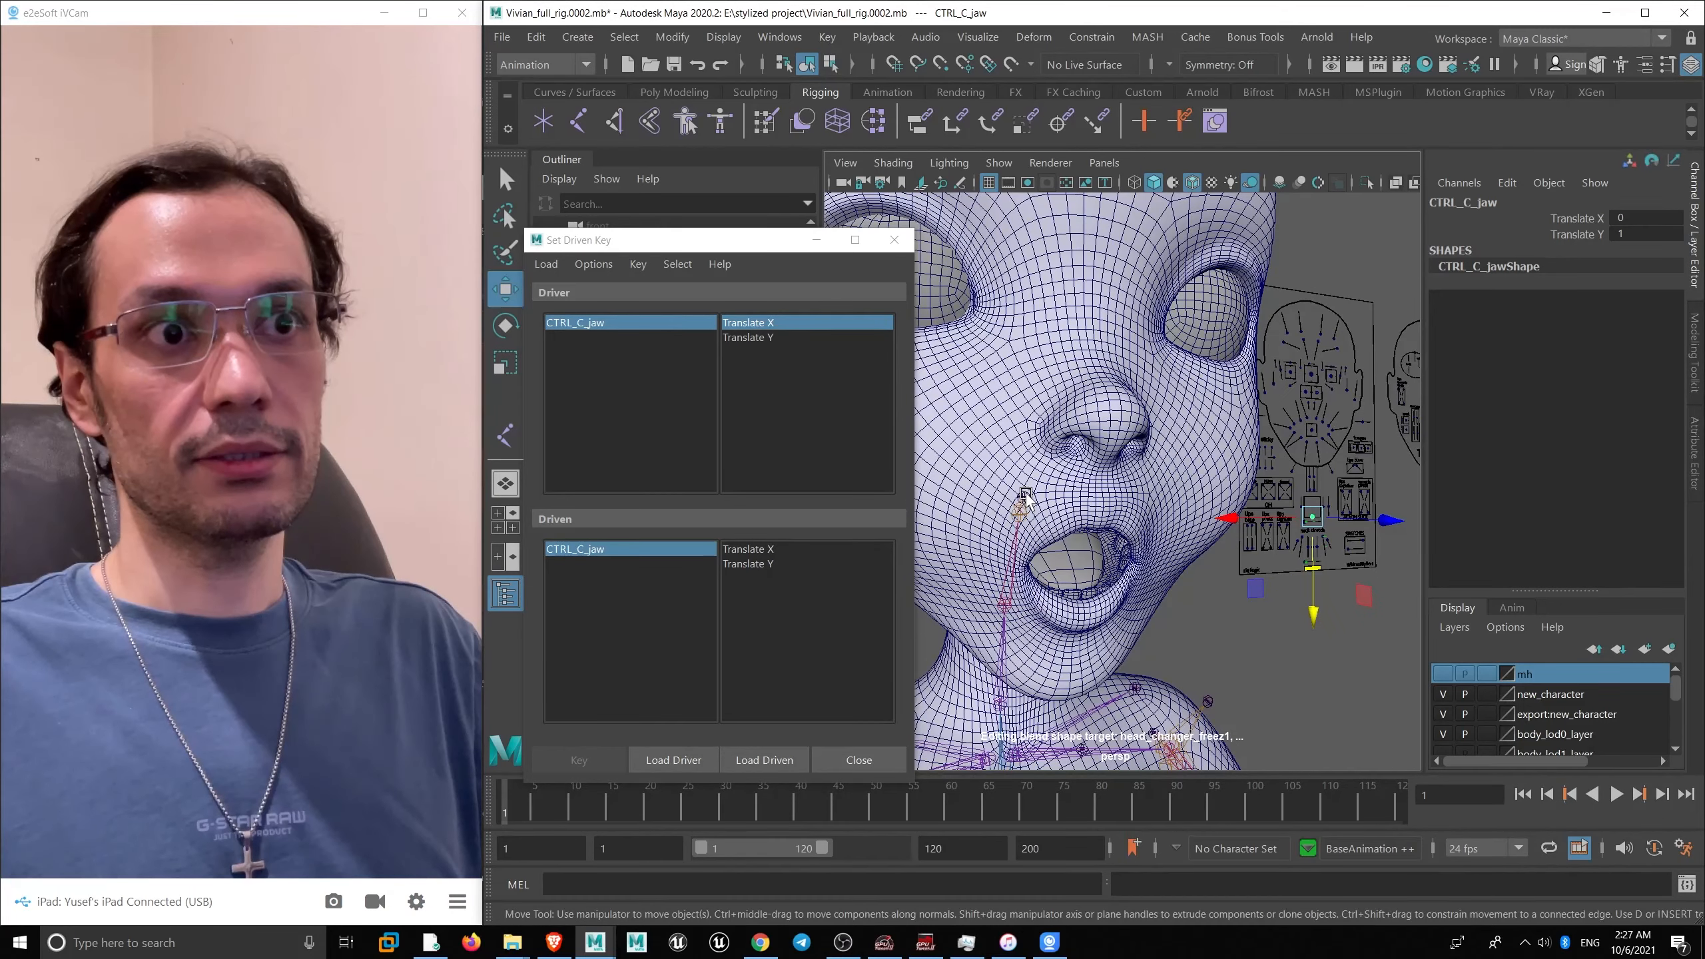
left_click(1023, 499)
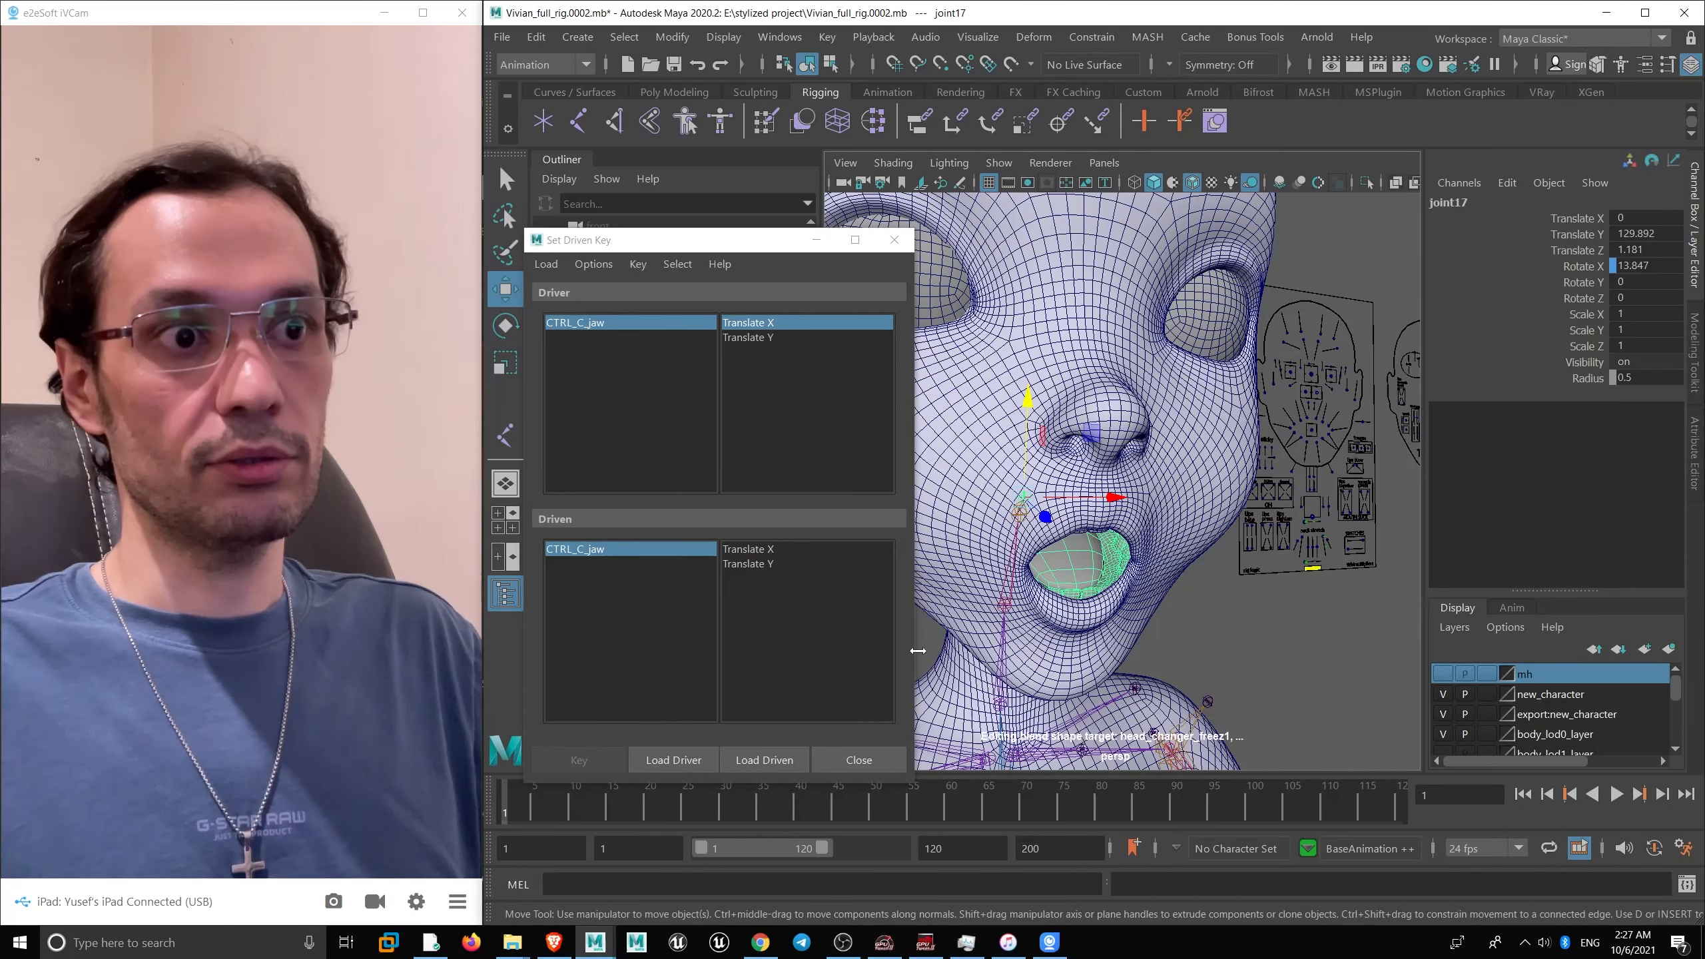
left_click(772, 761)
left_click(755, 566)
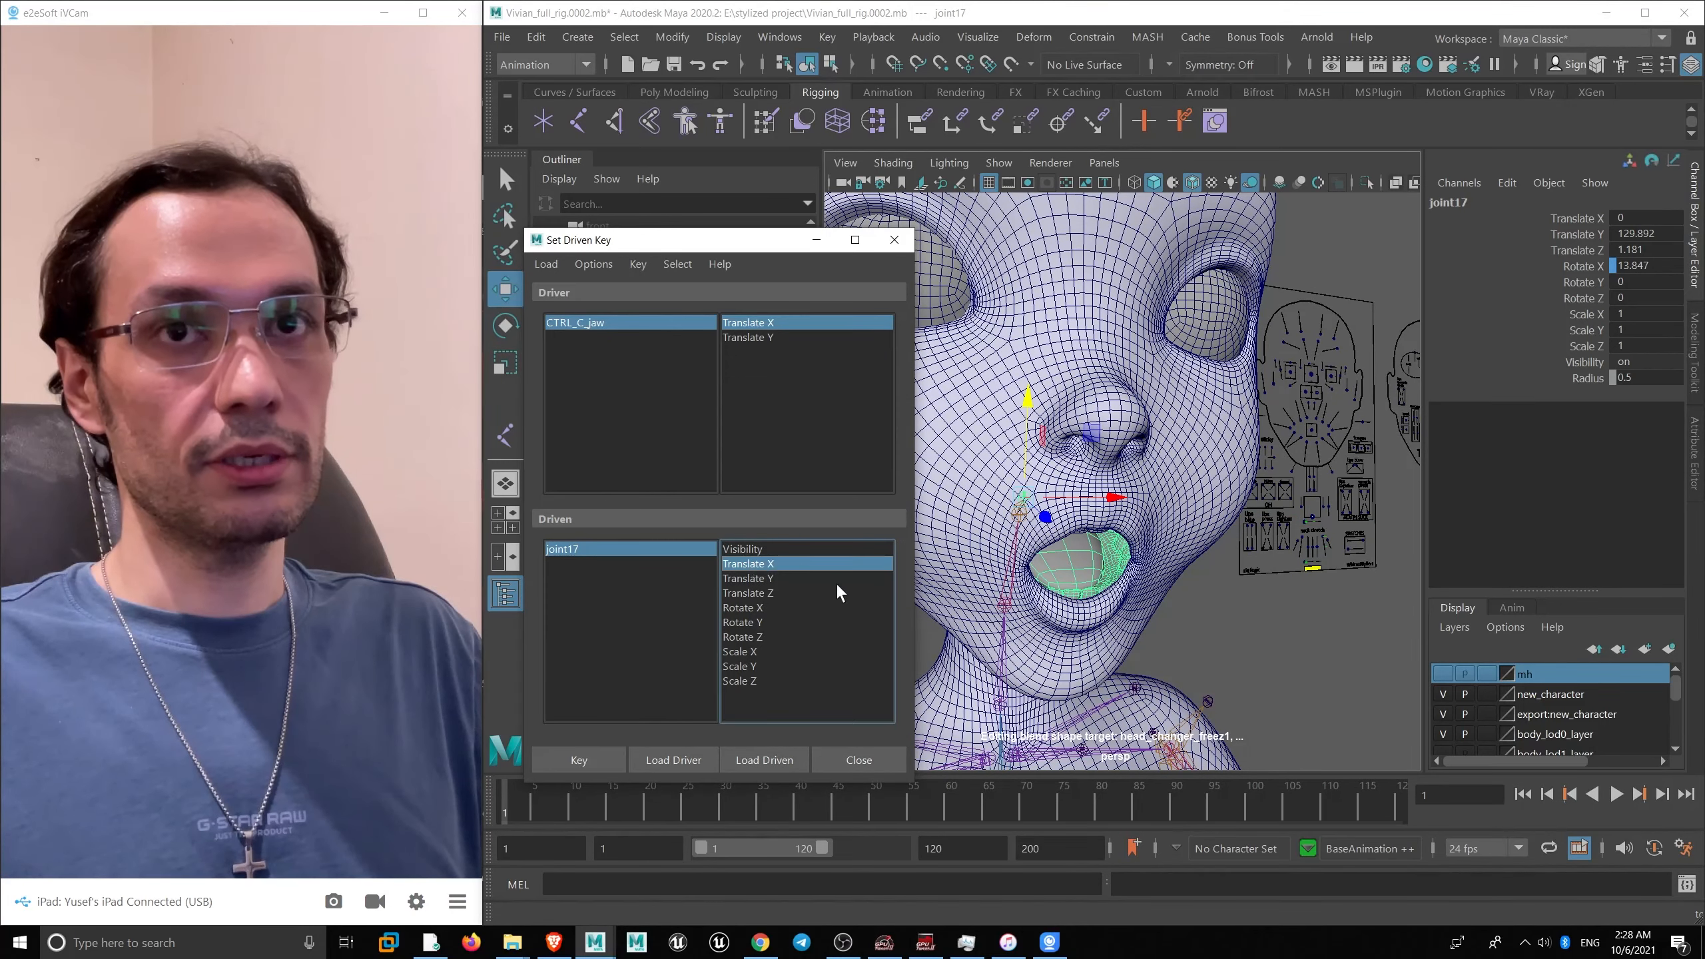
- Key joint17's Translate X at 0 against CTRL_C_jaw's centred Translate X as the neutral driven key
right_click_drag(1162, 600, 1109, 579, "alt")
left_click_drag(1109, 578, 1056, 559, "alt")
middle_click_drag(1056, 560, 1076, 564, "alt")
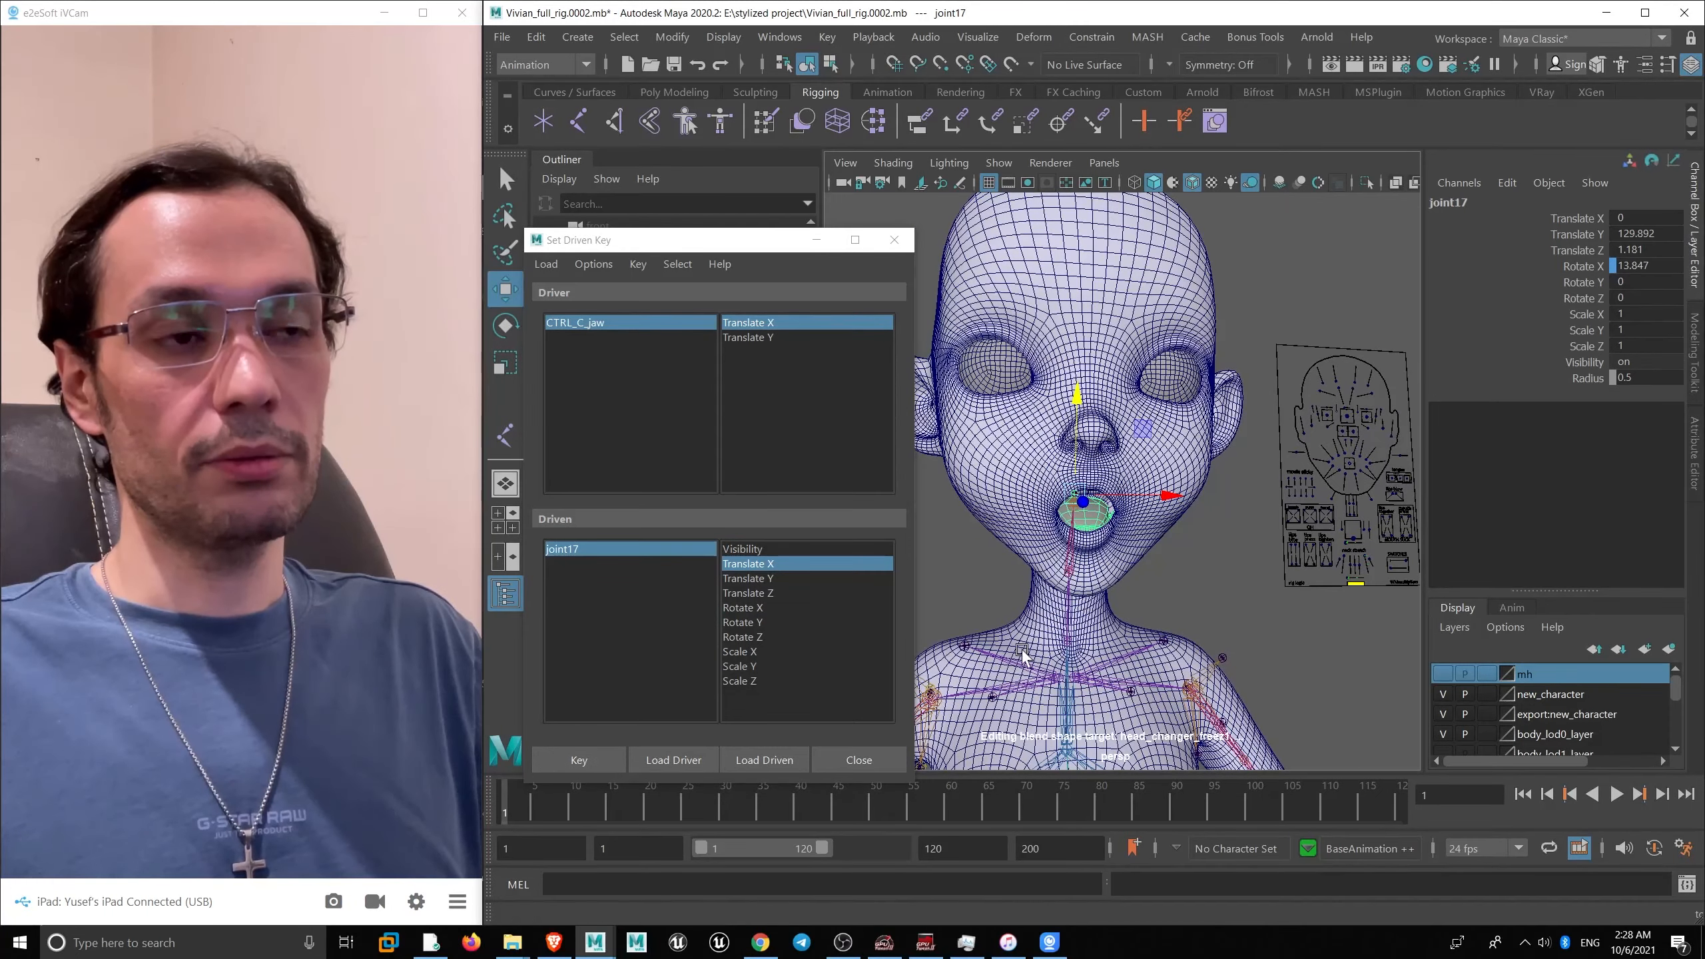
scroll(1023, 654, "up", 1)
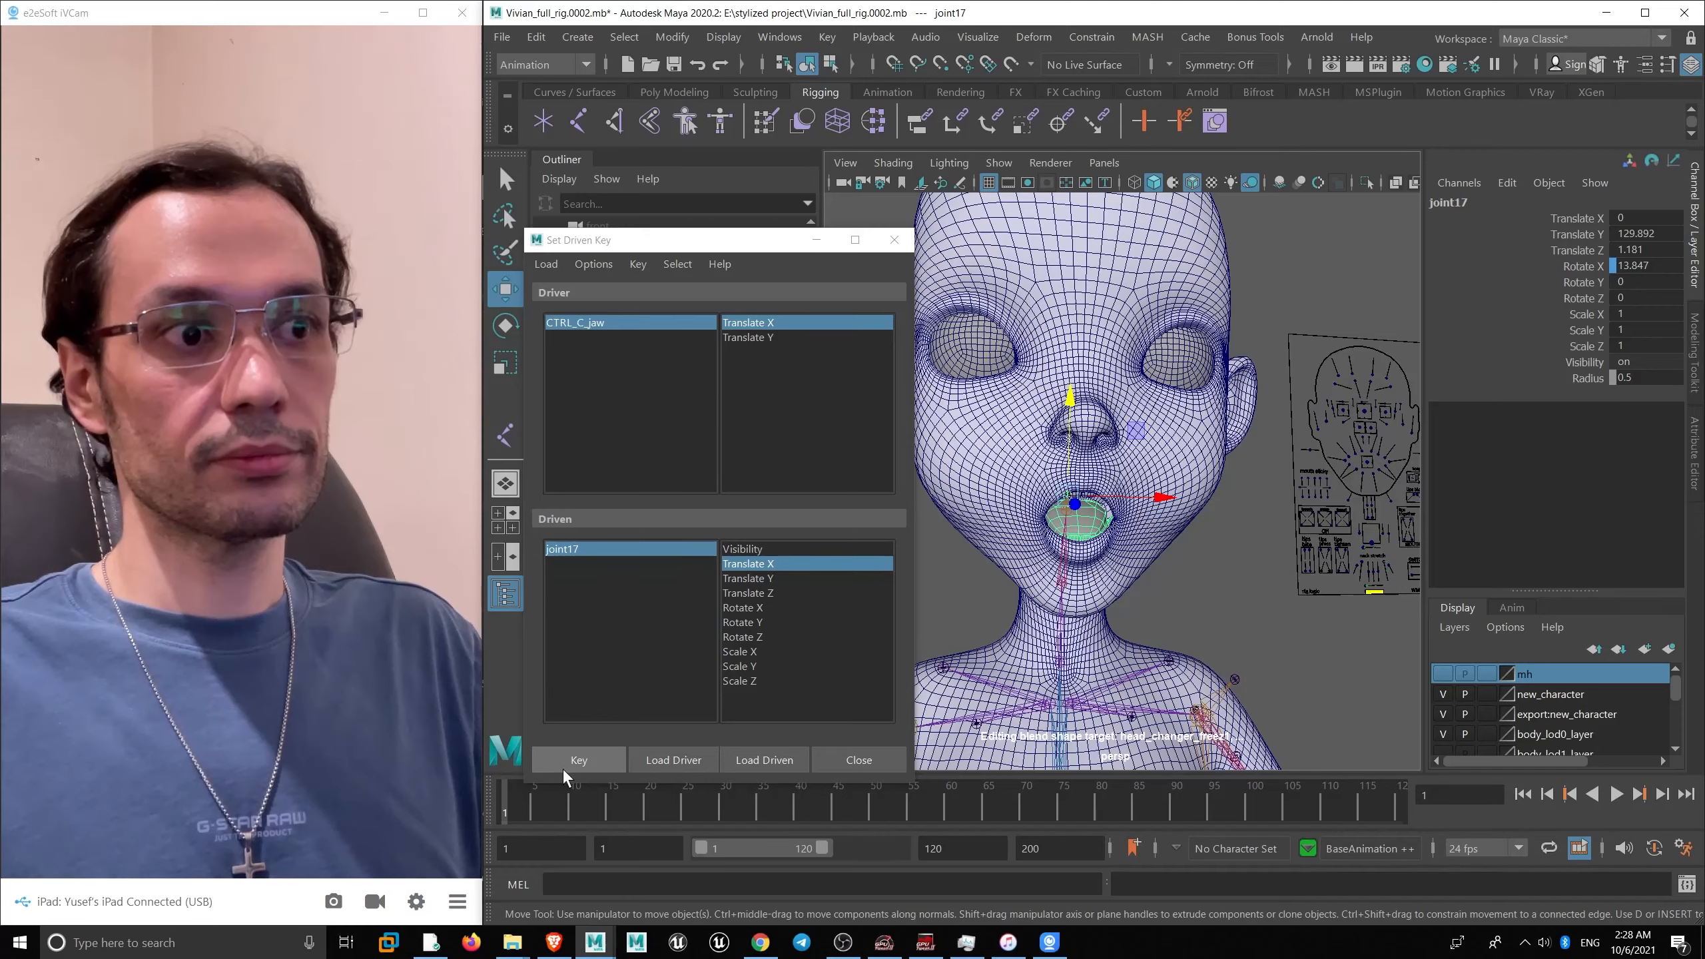
left_click(578, 760)
- Select CTRL_C_jaw on the facial control board and move it sideways to Translate X 1
right_click_drag(1267, 629, 1269, 568, "alt")
right_click_drag(1333, 491, 1342, 513, "alt")
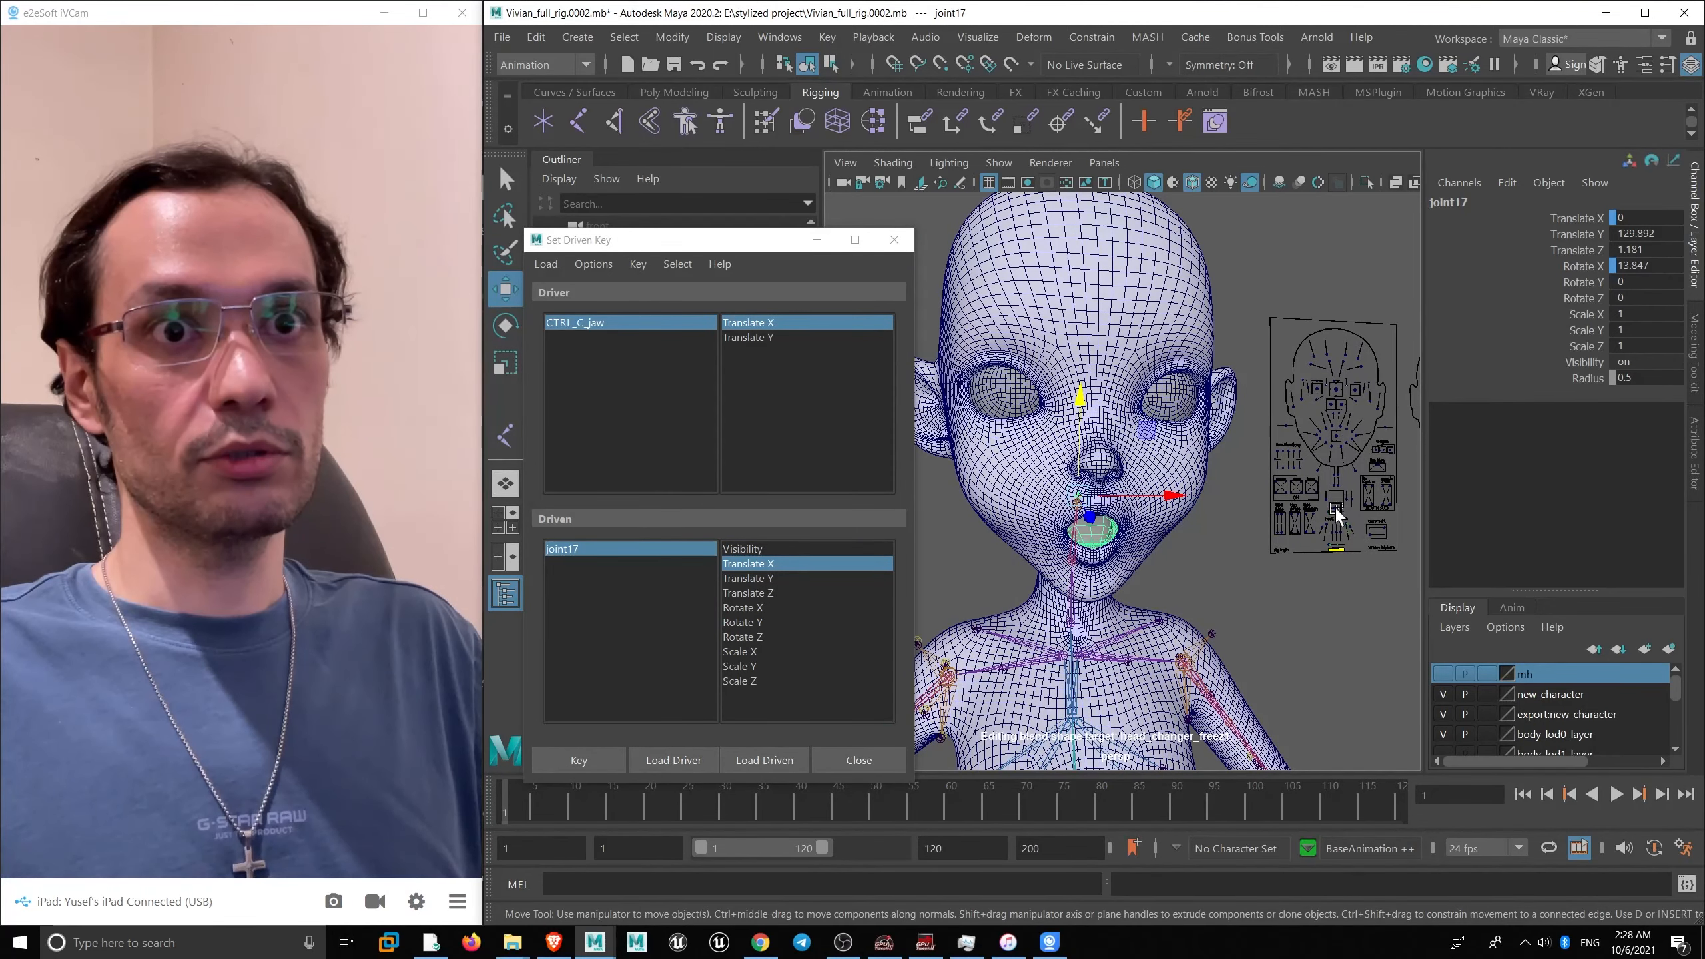
left_click(1335, 508)
left_click_drag(1287, 509, 1174, 518)
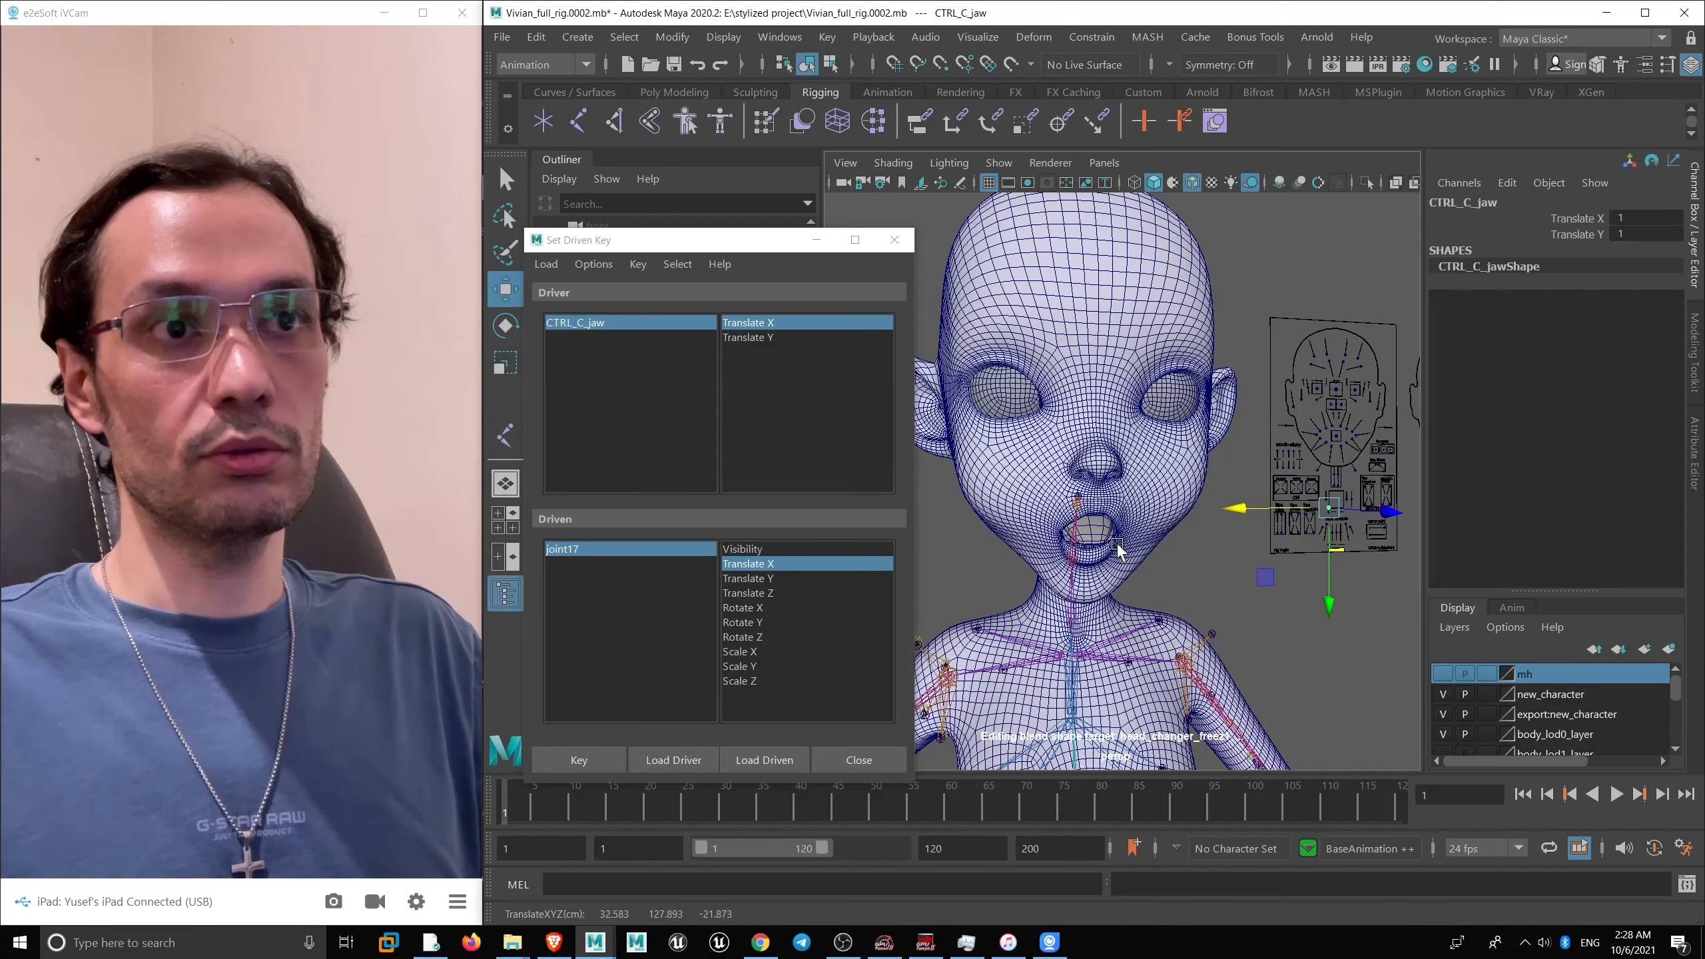
- Select joint17 and slide it sideways in the front view to Translate X about -0.27, matching the teeth to the shifted mouth
right_click_drag(967, 468, 1049, 597, "alt")
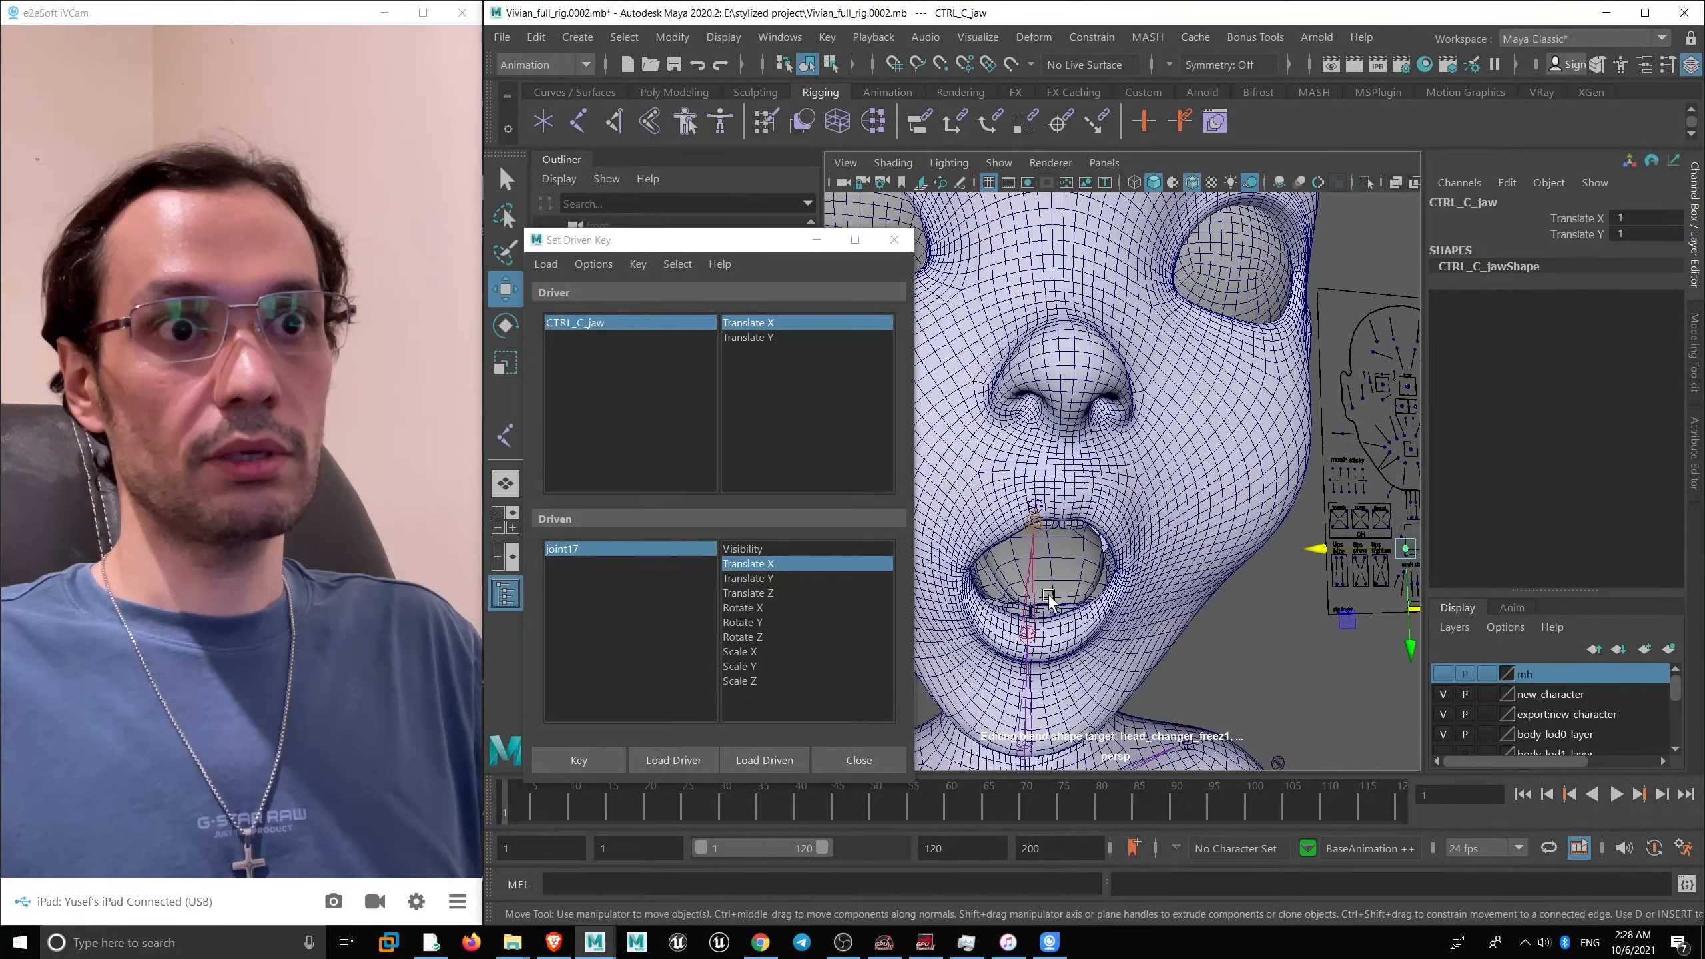
left_click_drag(1038, 519, 1099, 532, "alt")
left_click(1061, 540)
middle_click_drag(1099, 532, 1152, 516, "alt")
right_click_drag(1152, 515, 1154, 563, "alt")
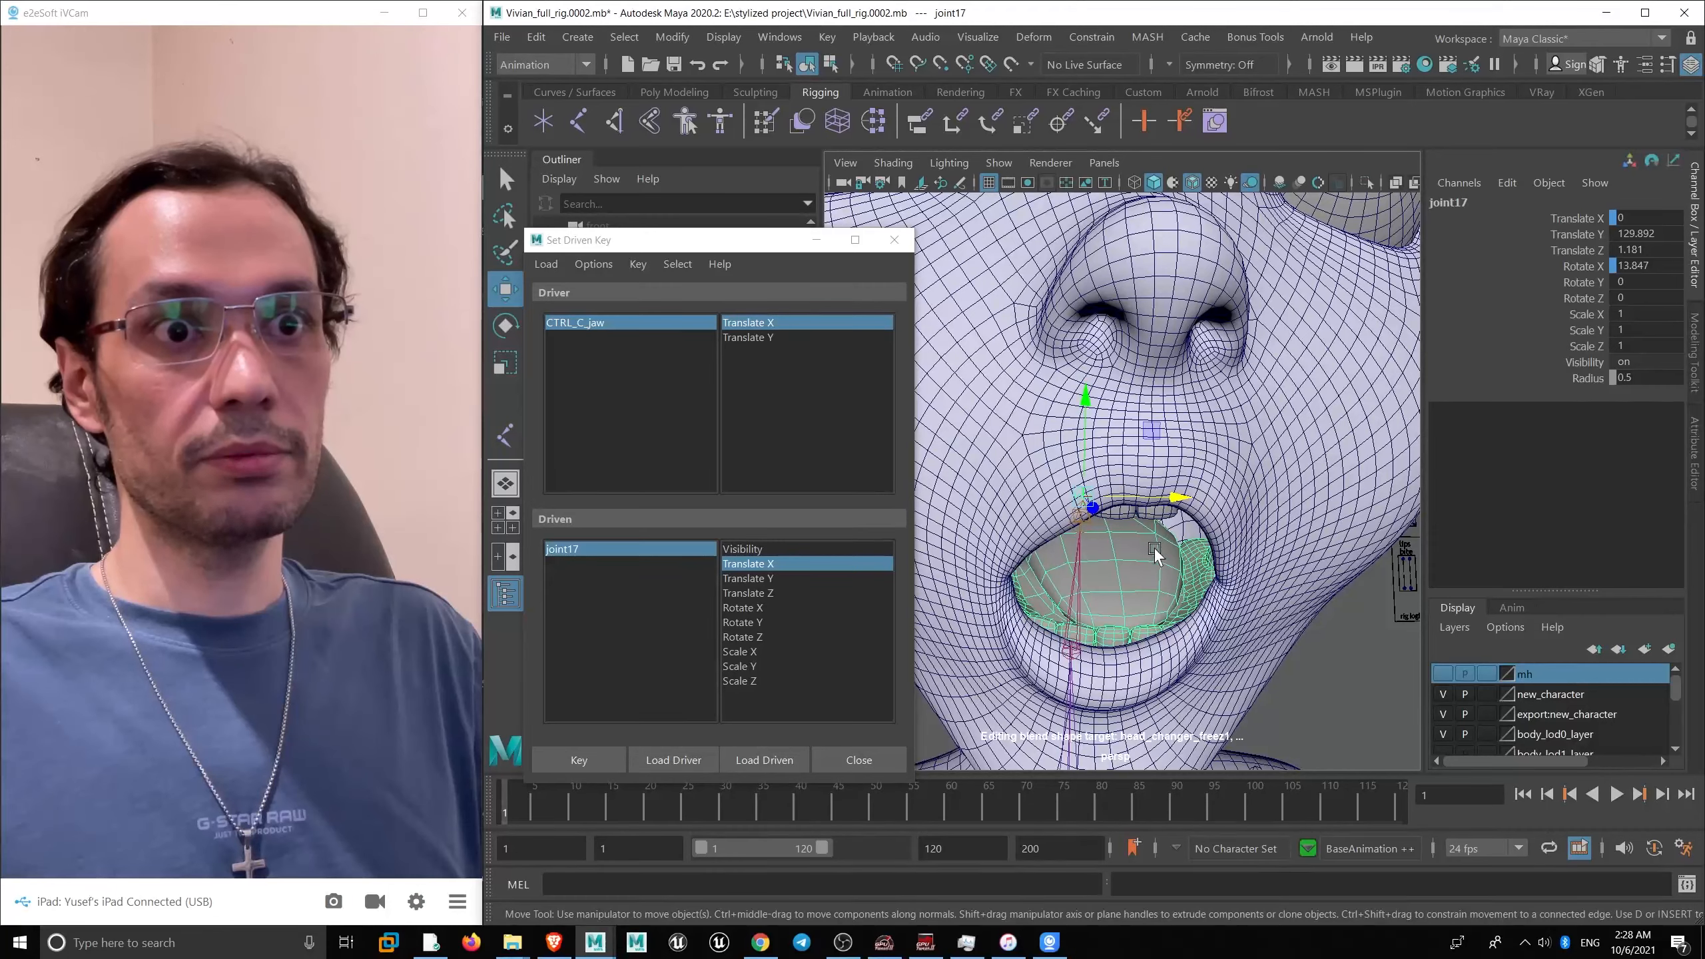
left_click_drag(1140, 528, 1152, 517, "alt")
key("space")
middle_click_drag(1157, 569, 1220, 455, "alt")
right_click_drag(1209, 485, 1212, 502, "alt")
left_click_drag(1283, 296, 1247, 286)
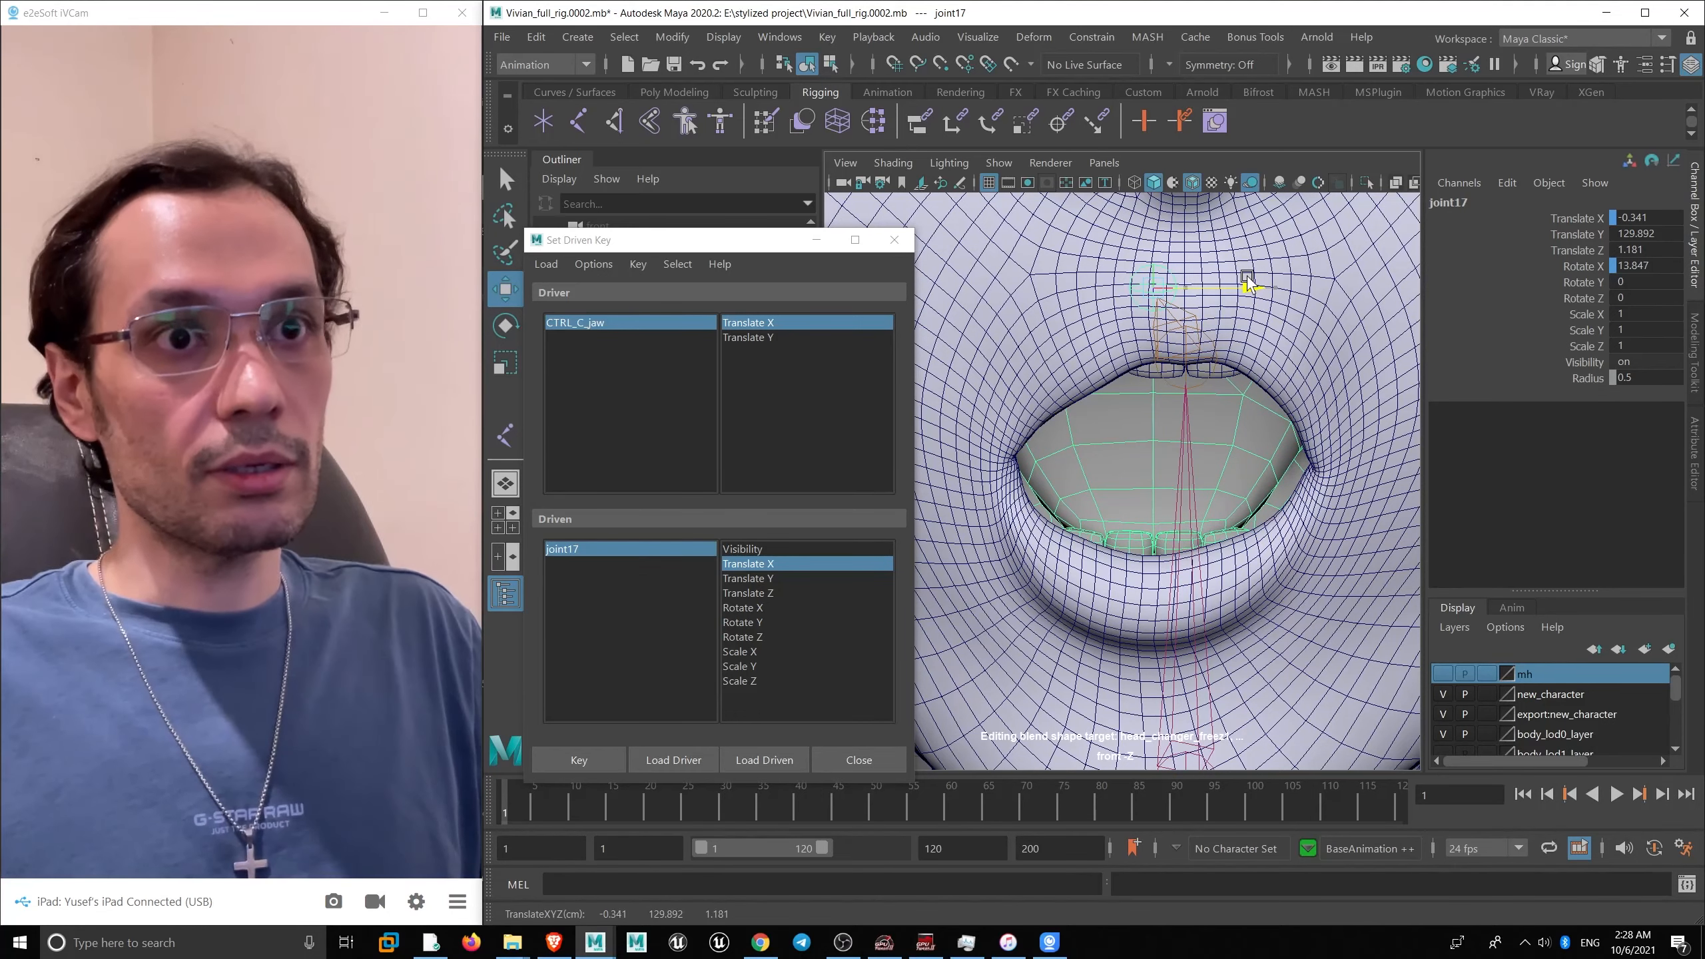
left_click_drag(1247, 285, 1254, 287)
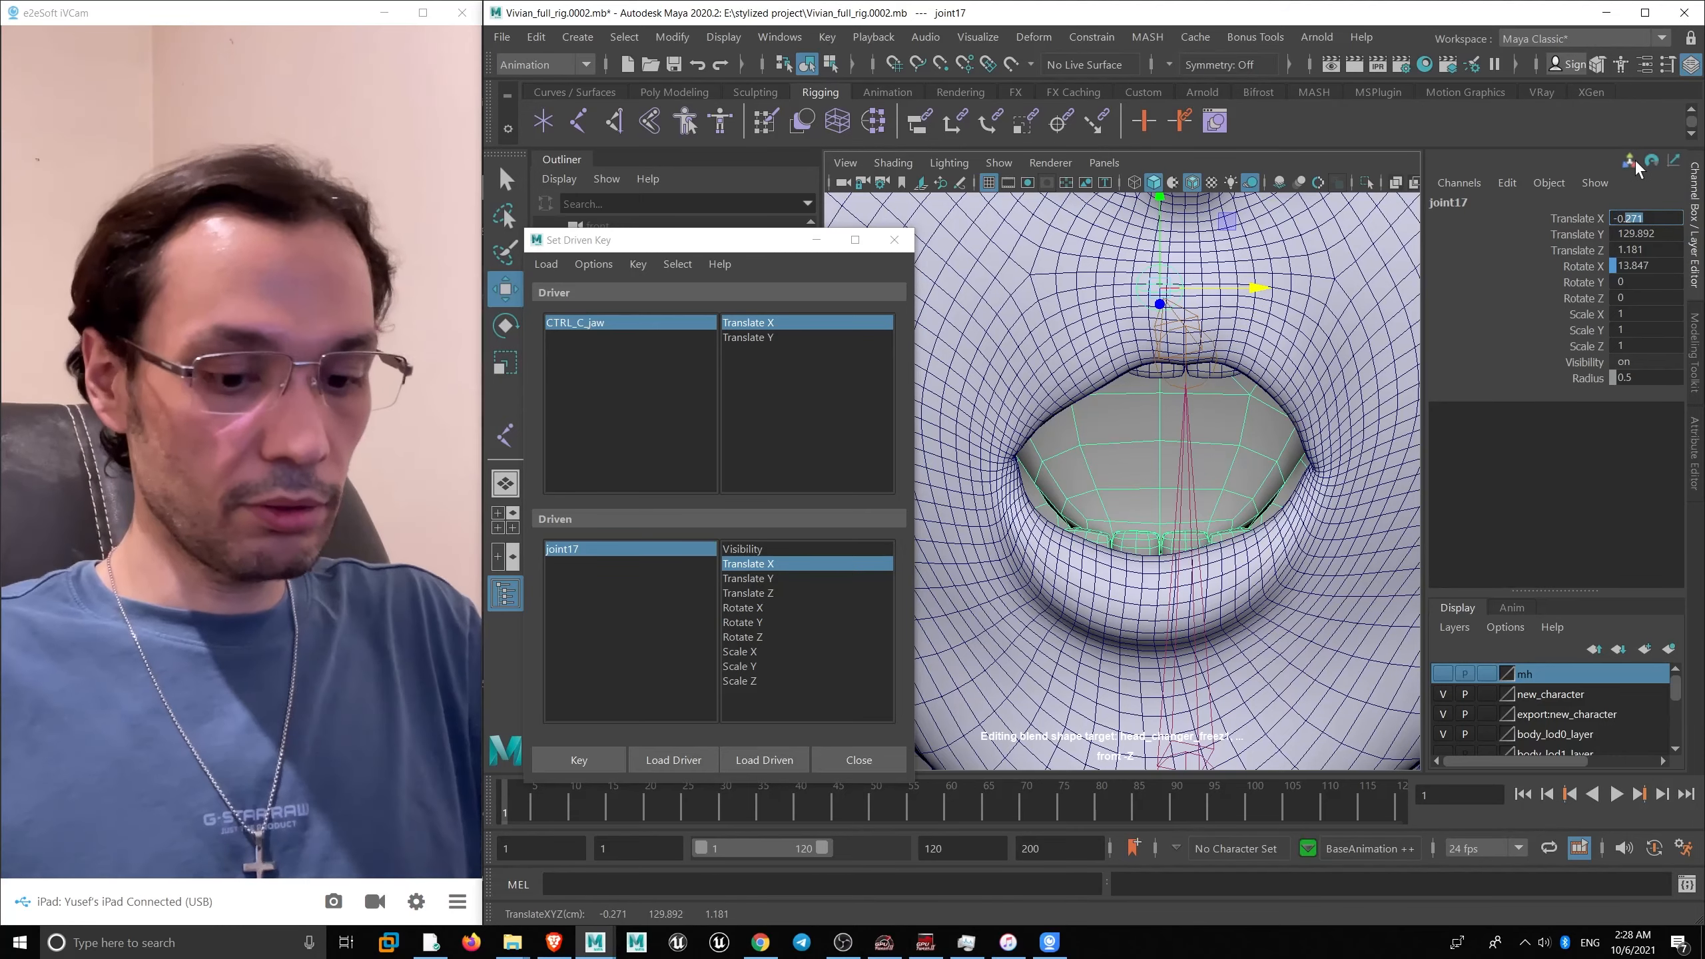
- Set joint17's Translate X to -0.3 and record it as a driven key for this jaw position
type("-0.3")
key("Return")
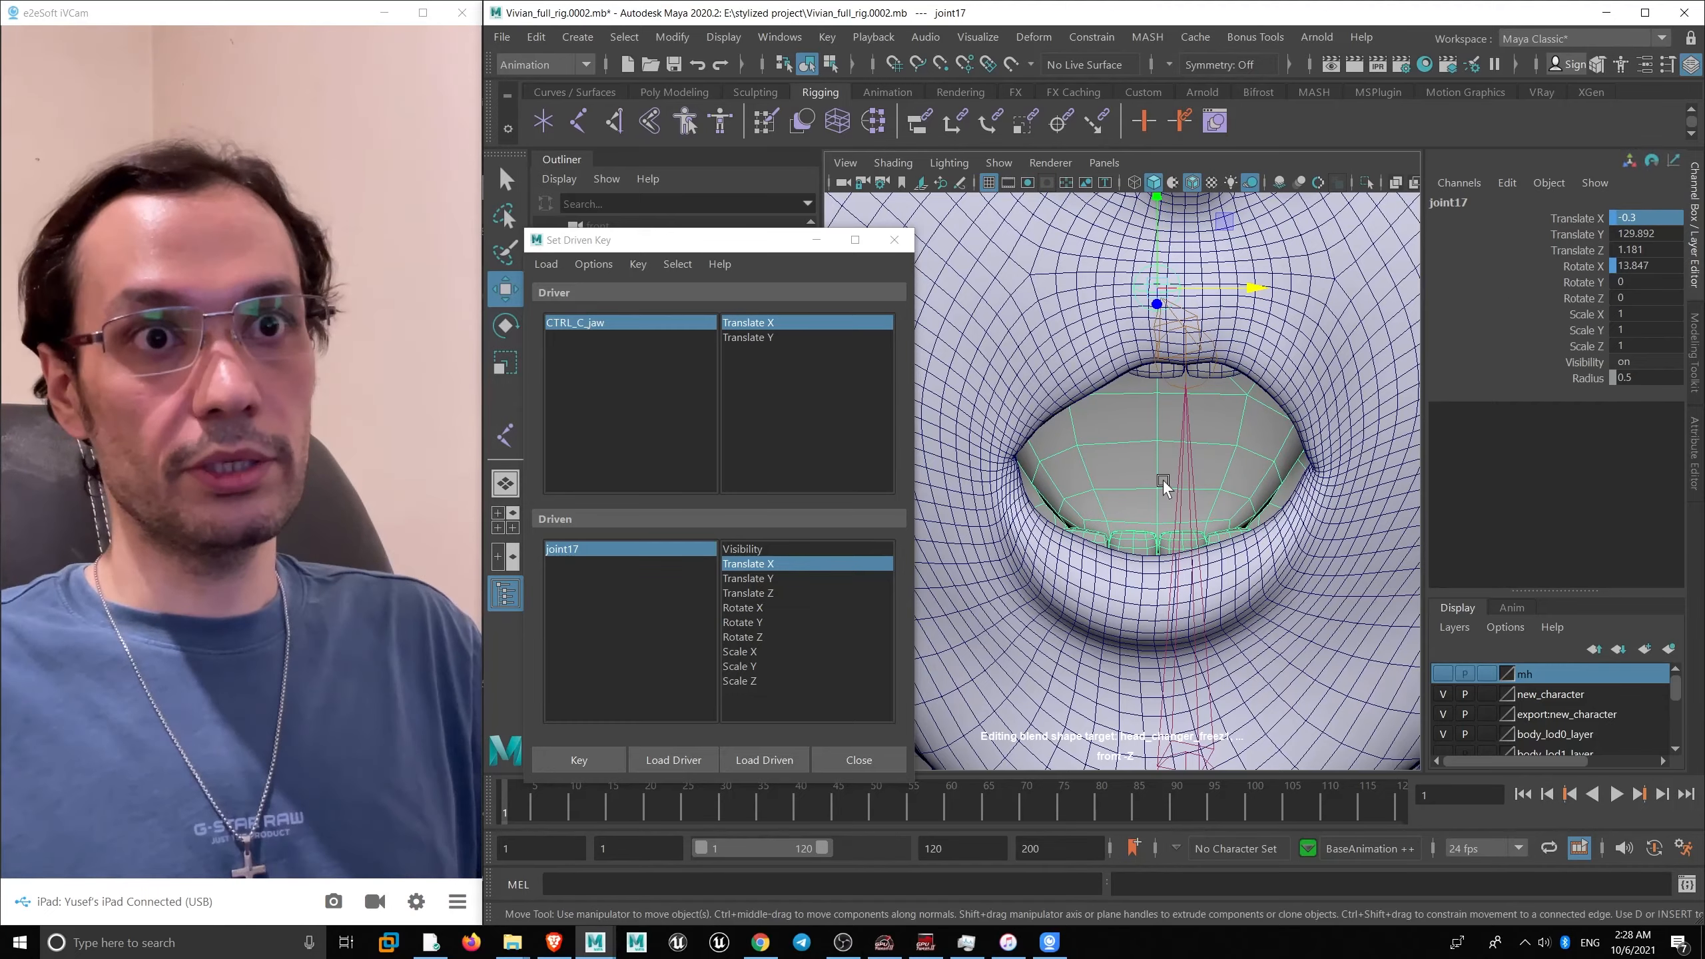
left_click(616, 760)
- Select CTRL_C_jaw again and move it to the opposite side at Translate X -1
scroll(1030, 538, "down", 5)
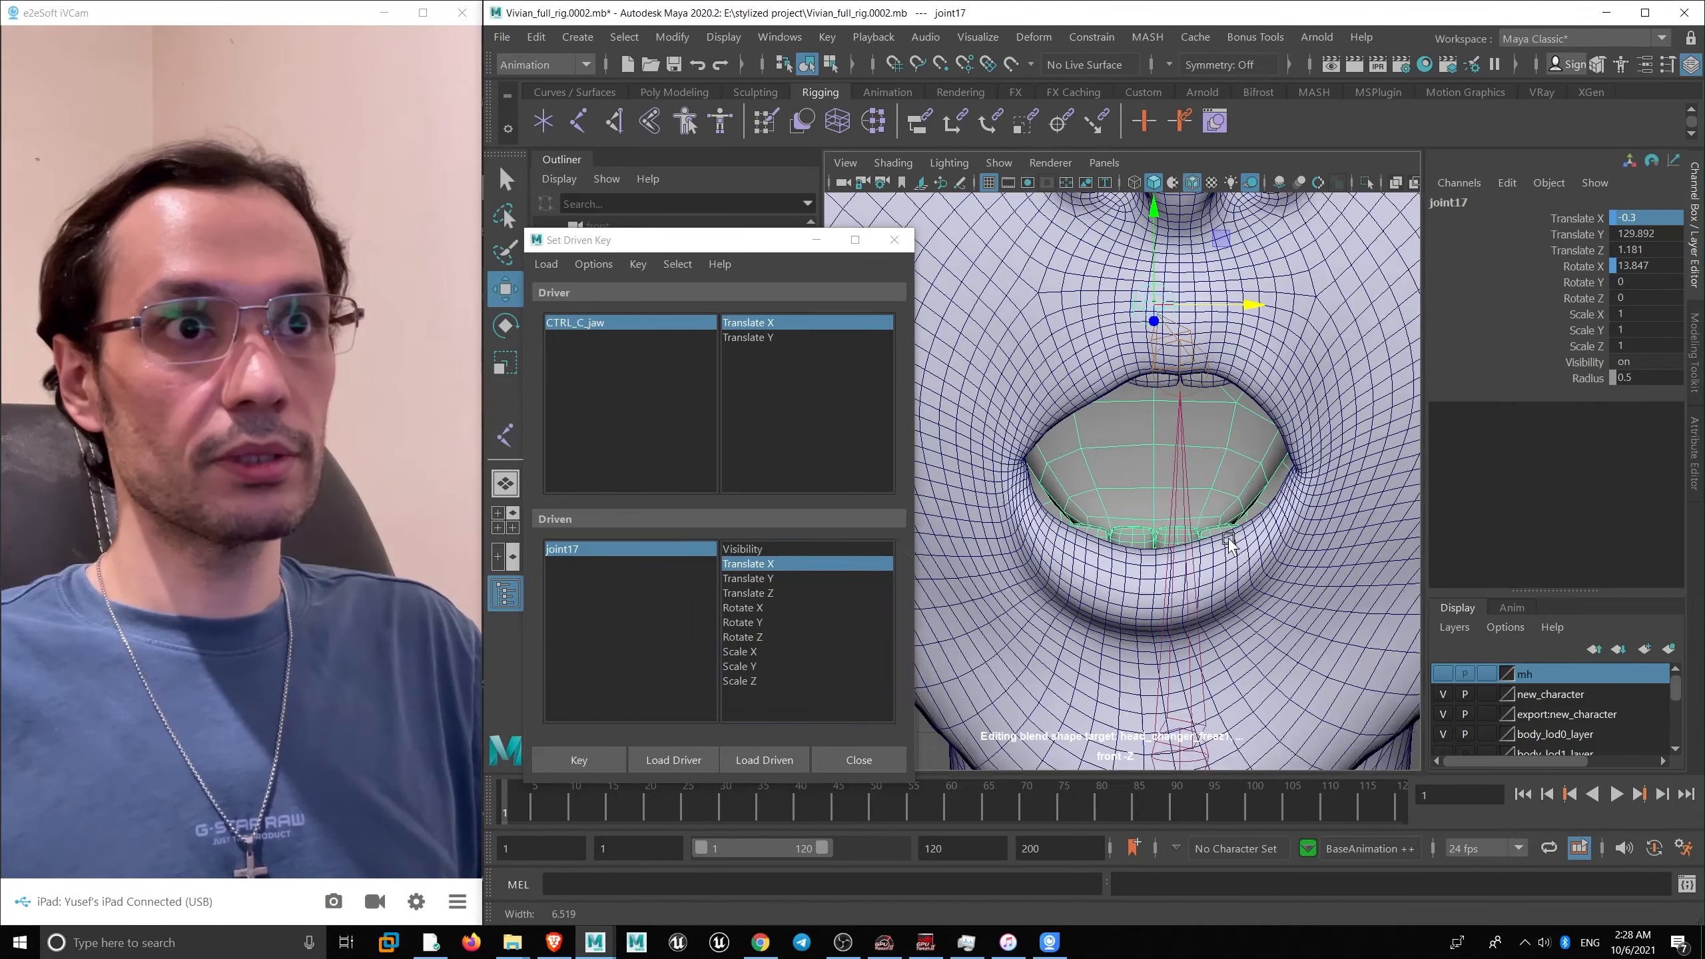
scroll(1030, 536, "down", 5)
middle_click_drag(1208, 455, 1024, 494, "alt")
left_click(1289, 538)
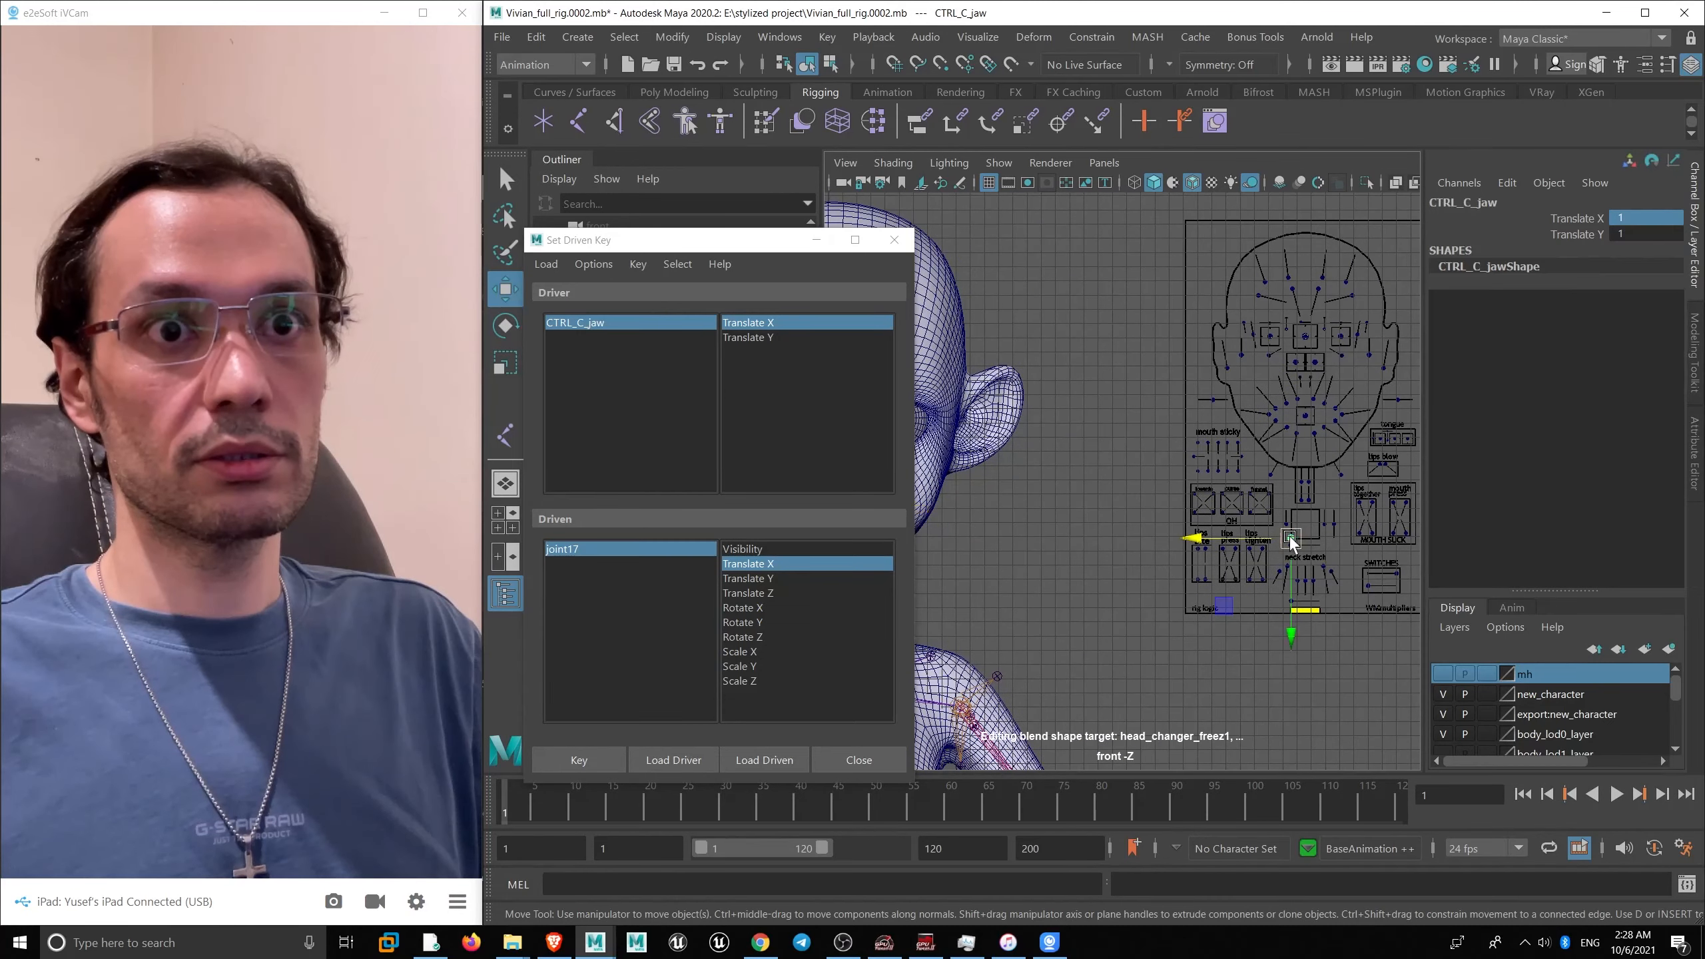
middle_click_drag(1381, 538, 1328, 522)
- Set joint17's Translate X to 0.3 after trying -0.3, and key it for the opposite jaw position
right_click_drag(1051, 437, 1204, 698, "alt")
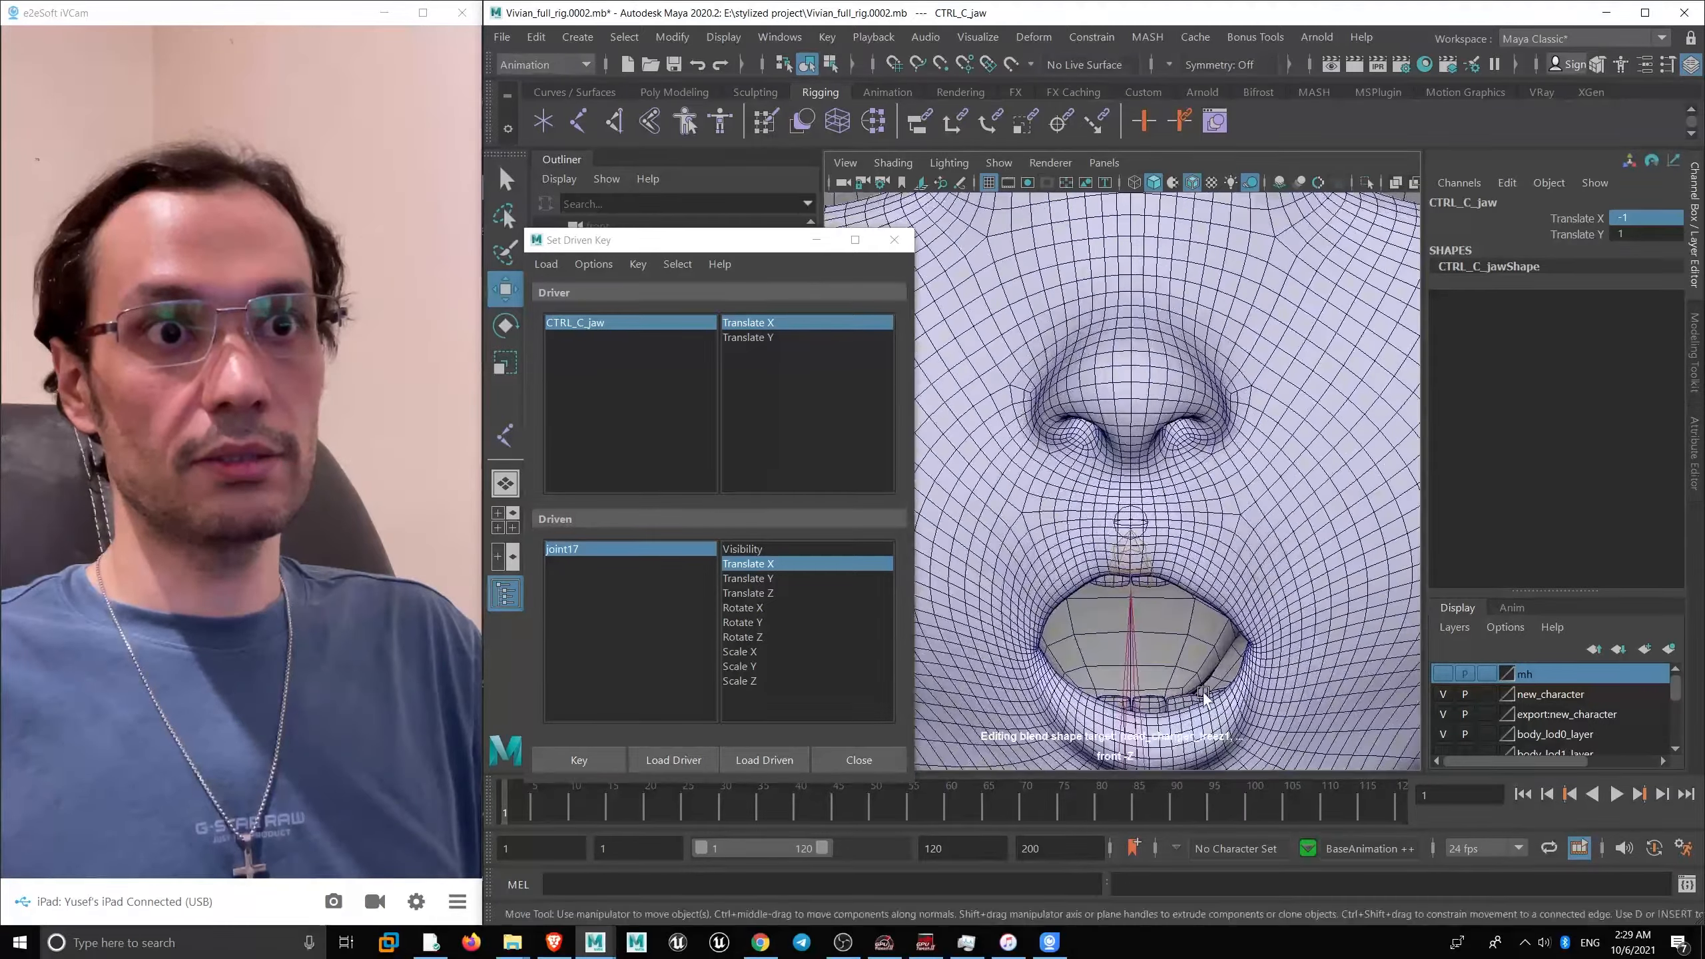
middle_click_drag(1147, 635, 1156, 493, "alt")
left_click(1149, 449)
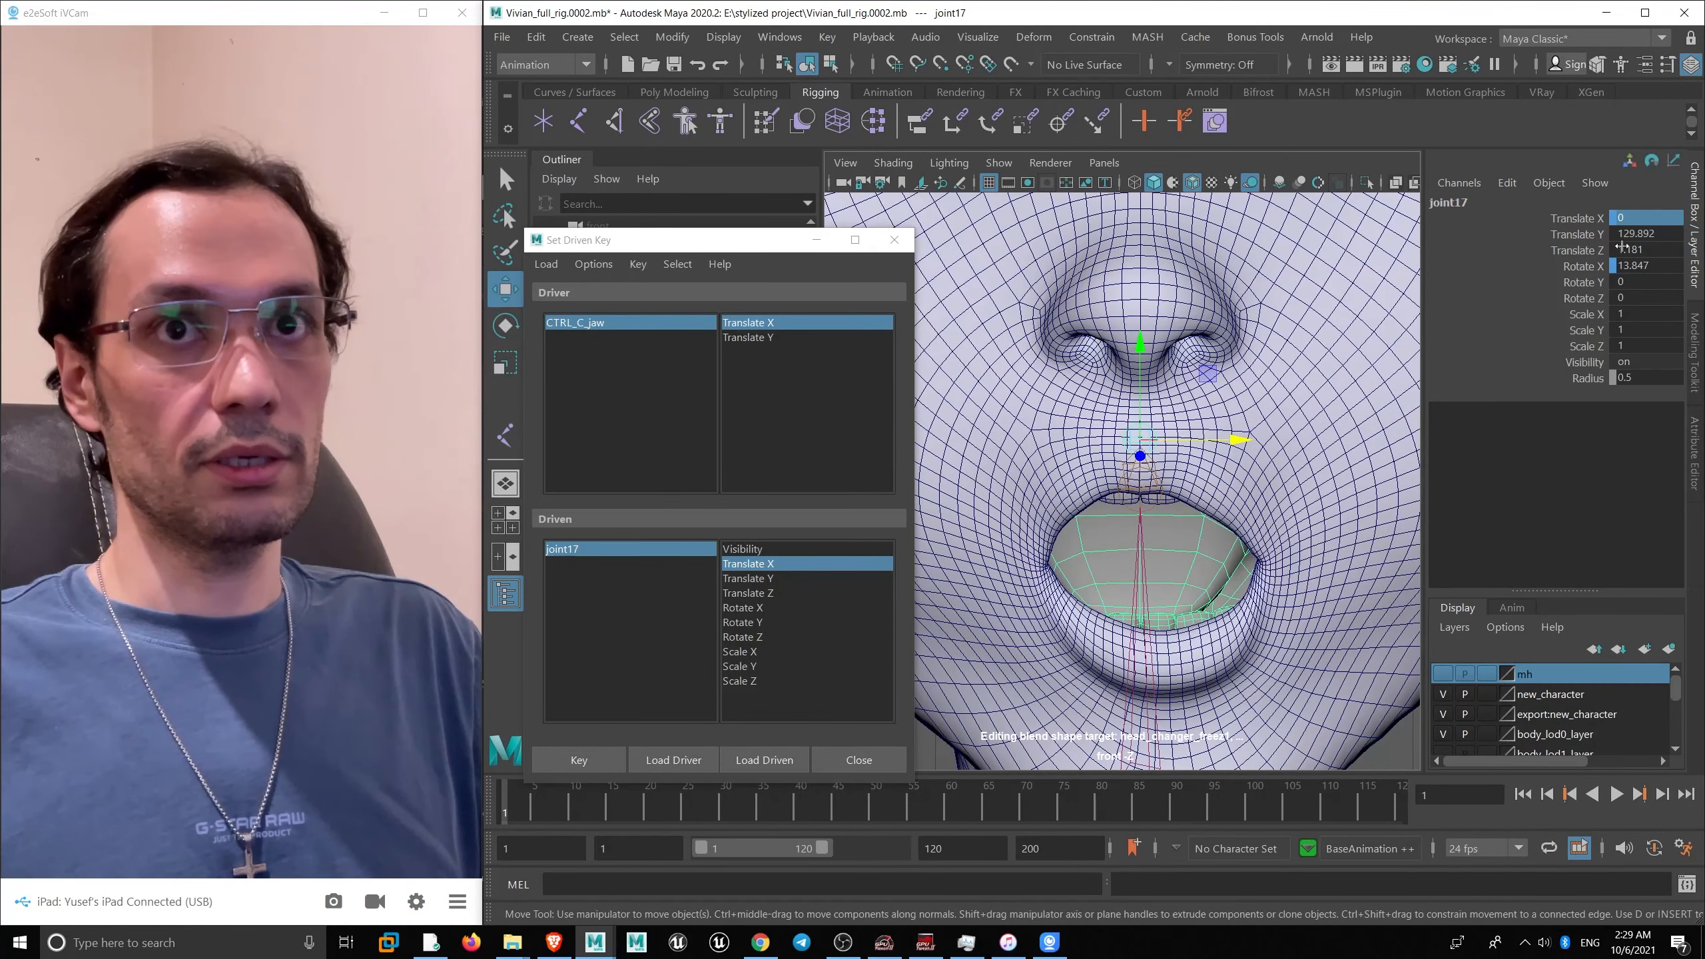
type("-")
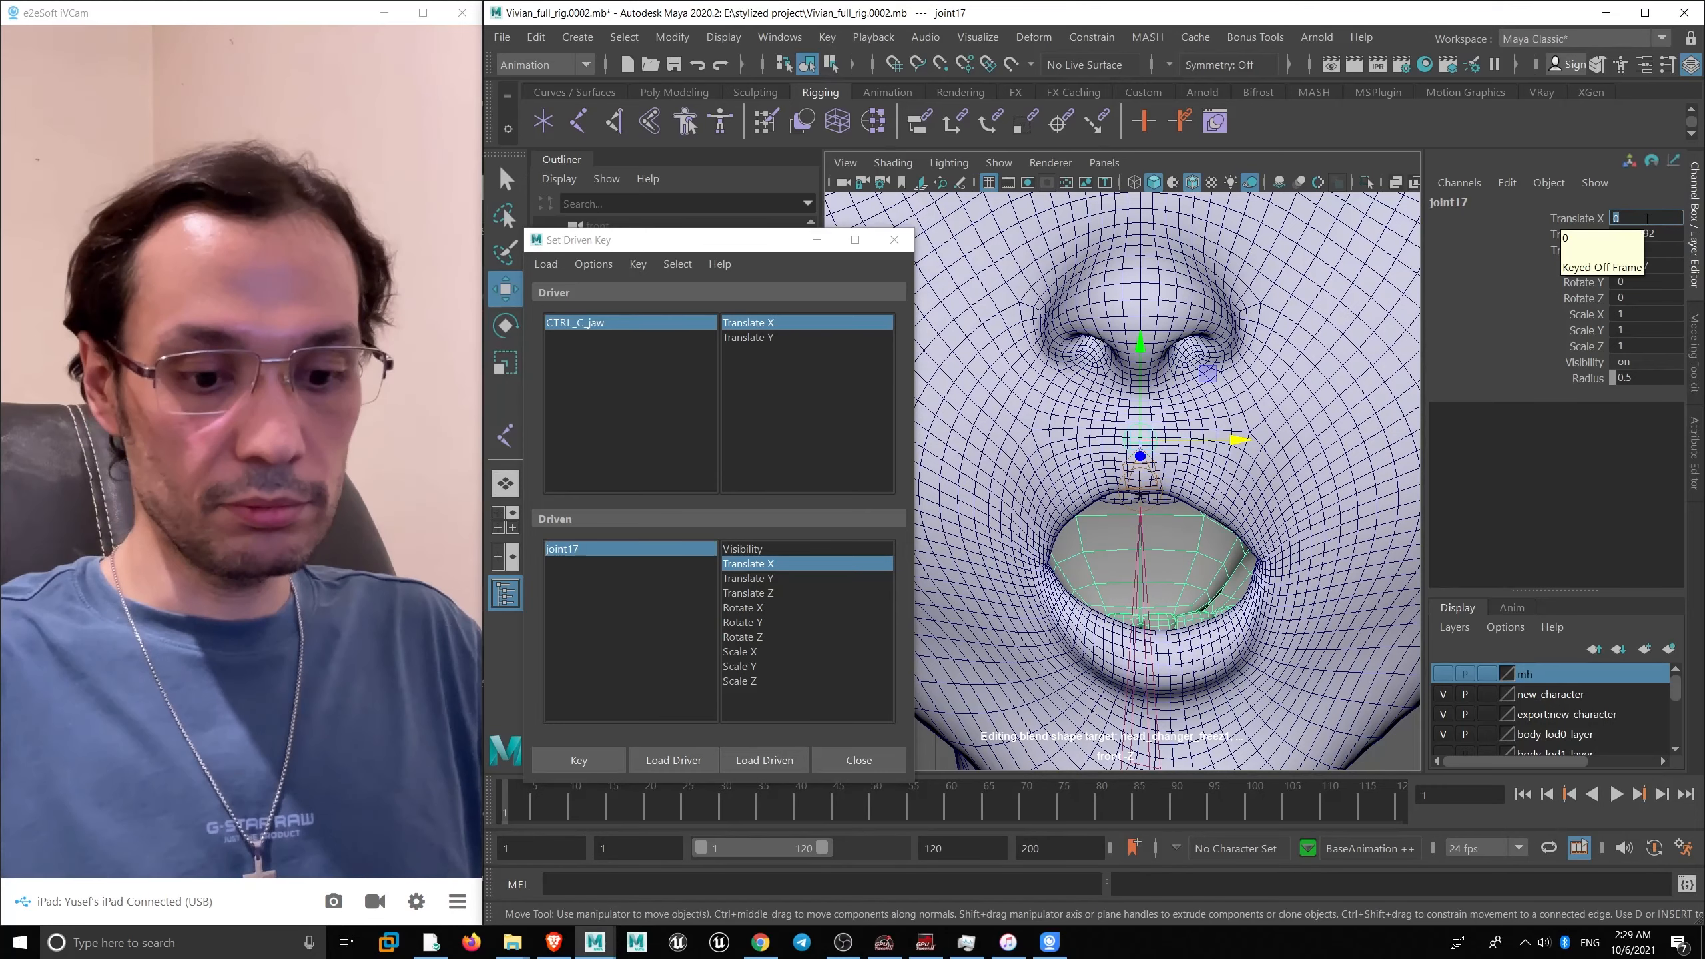
type("0.")
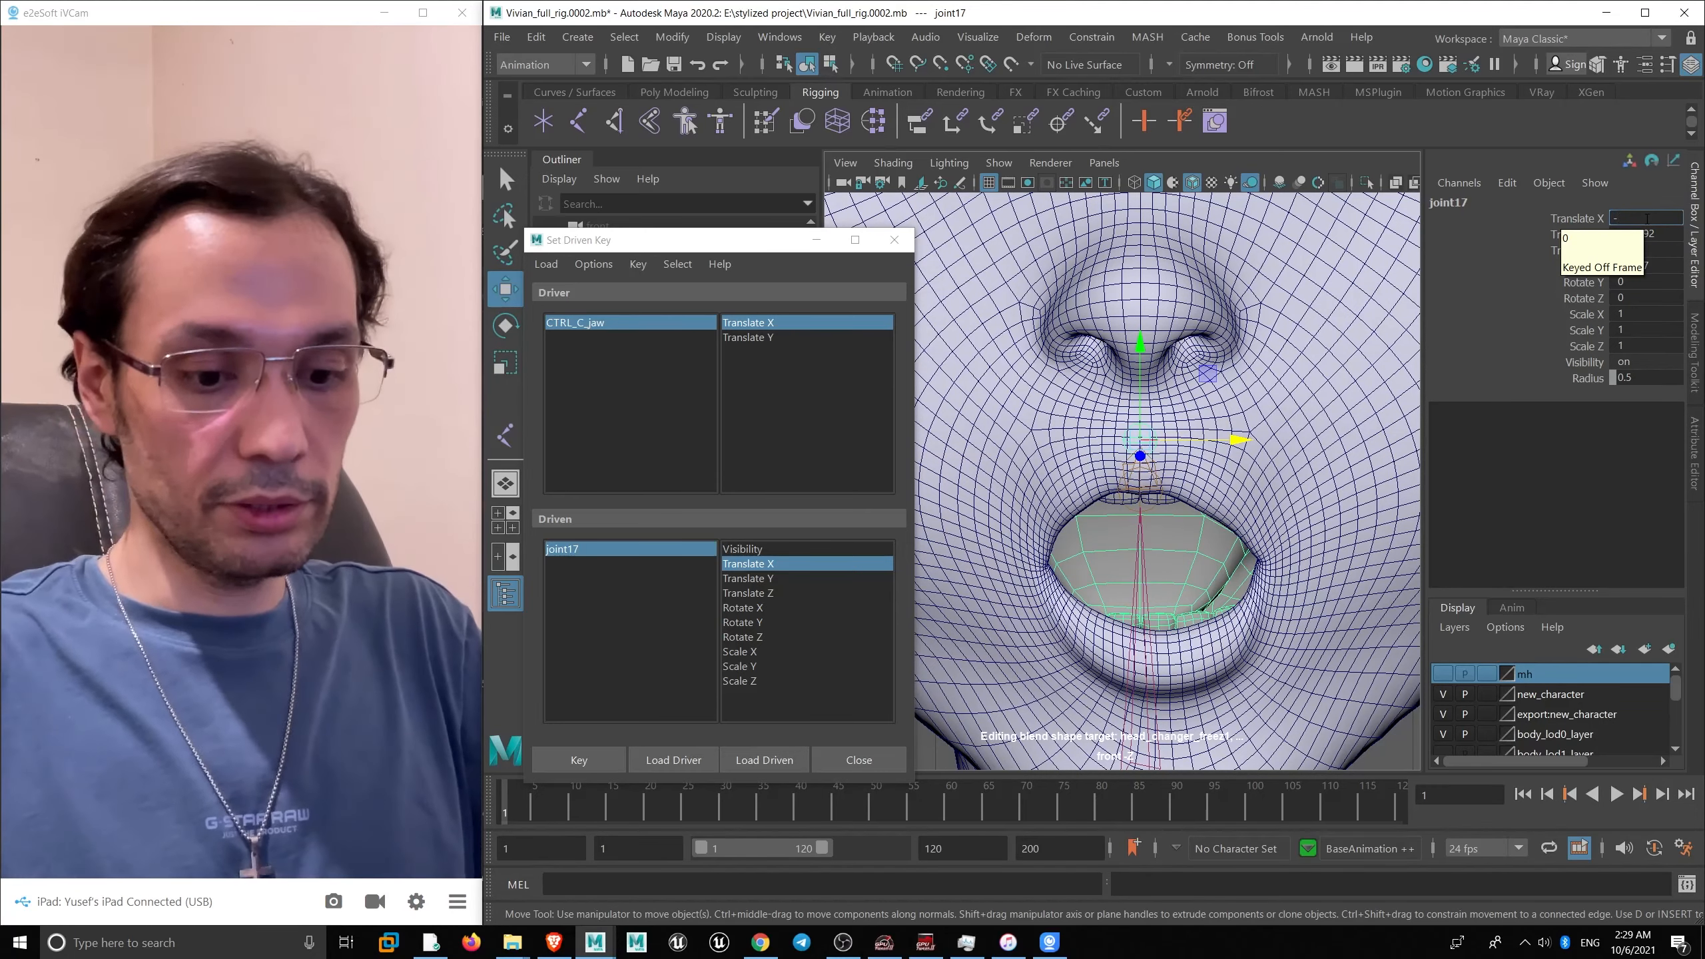
type("3")
key("Return")
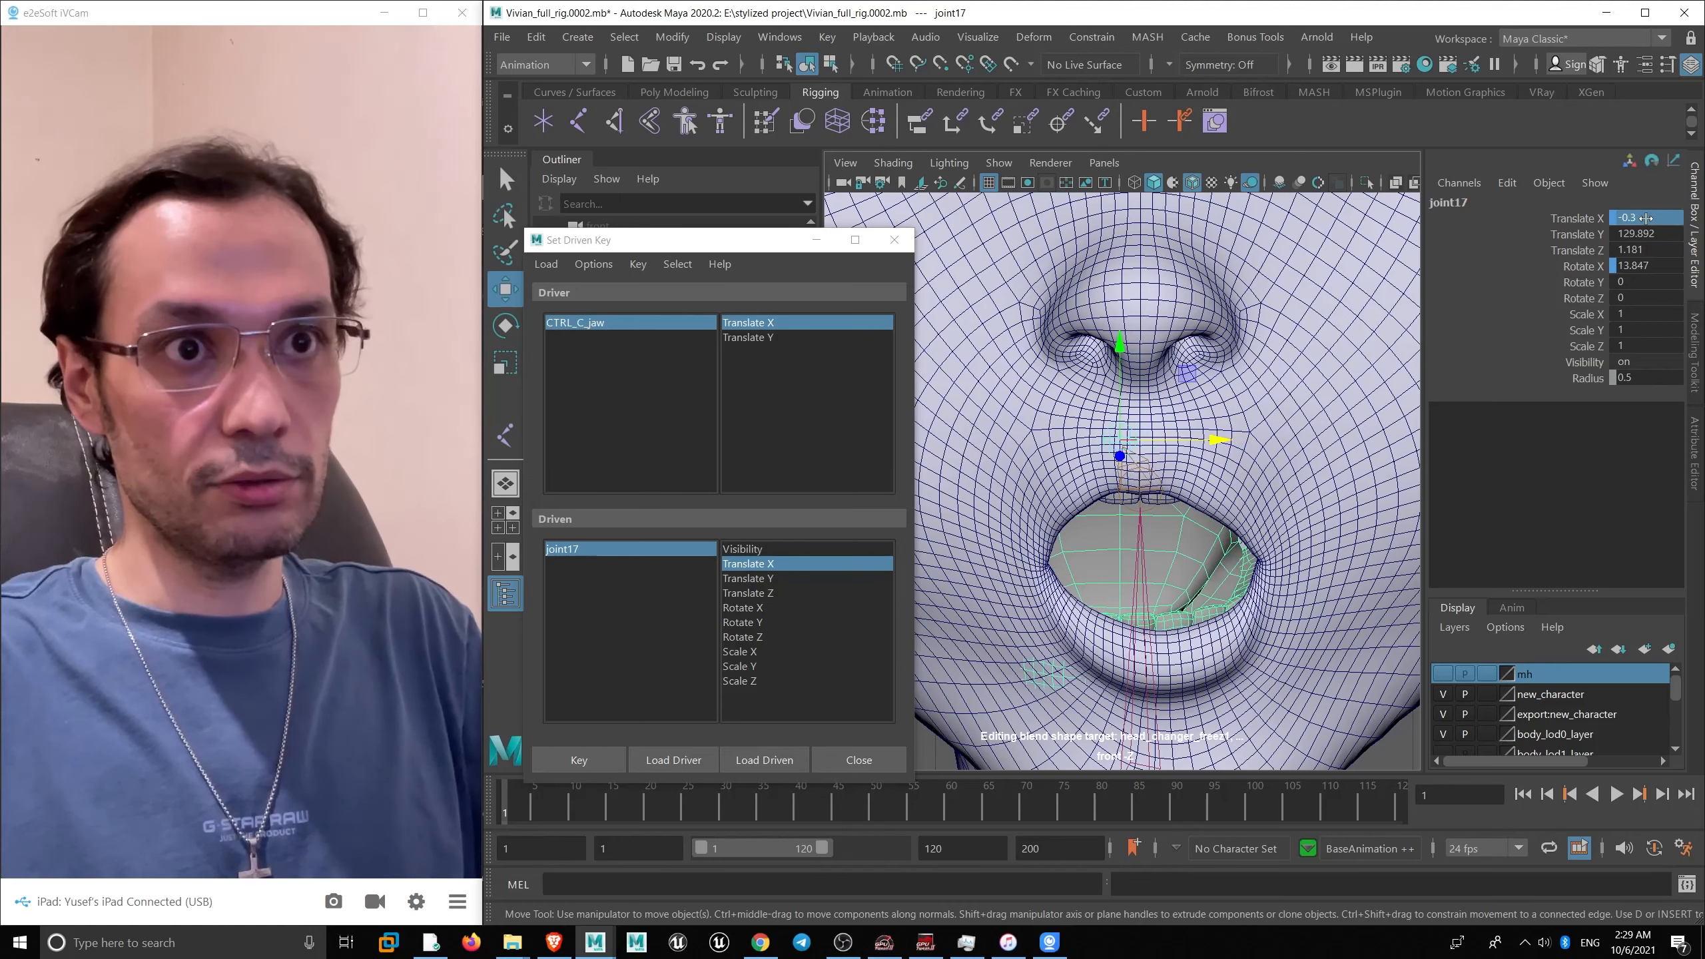
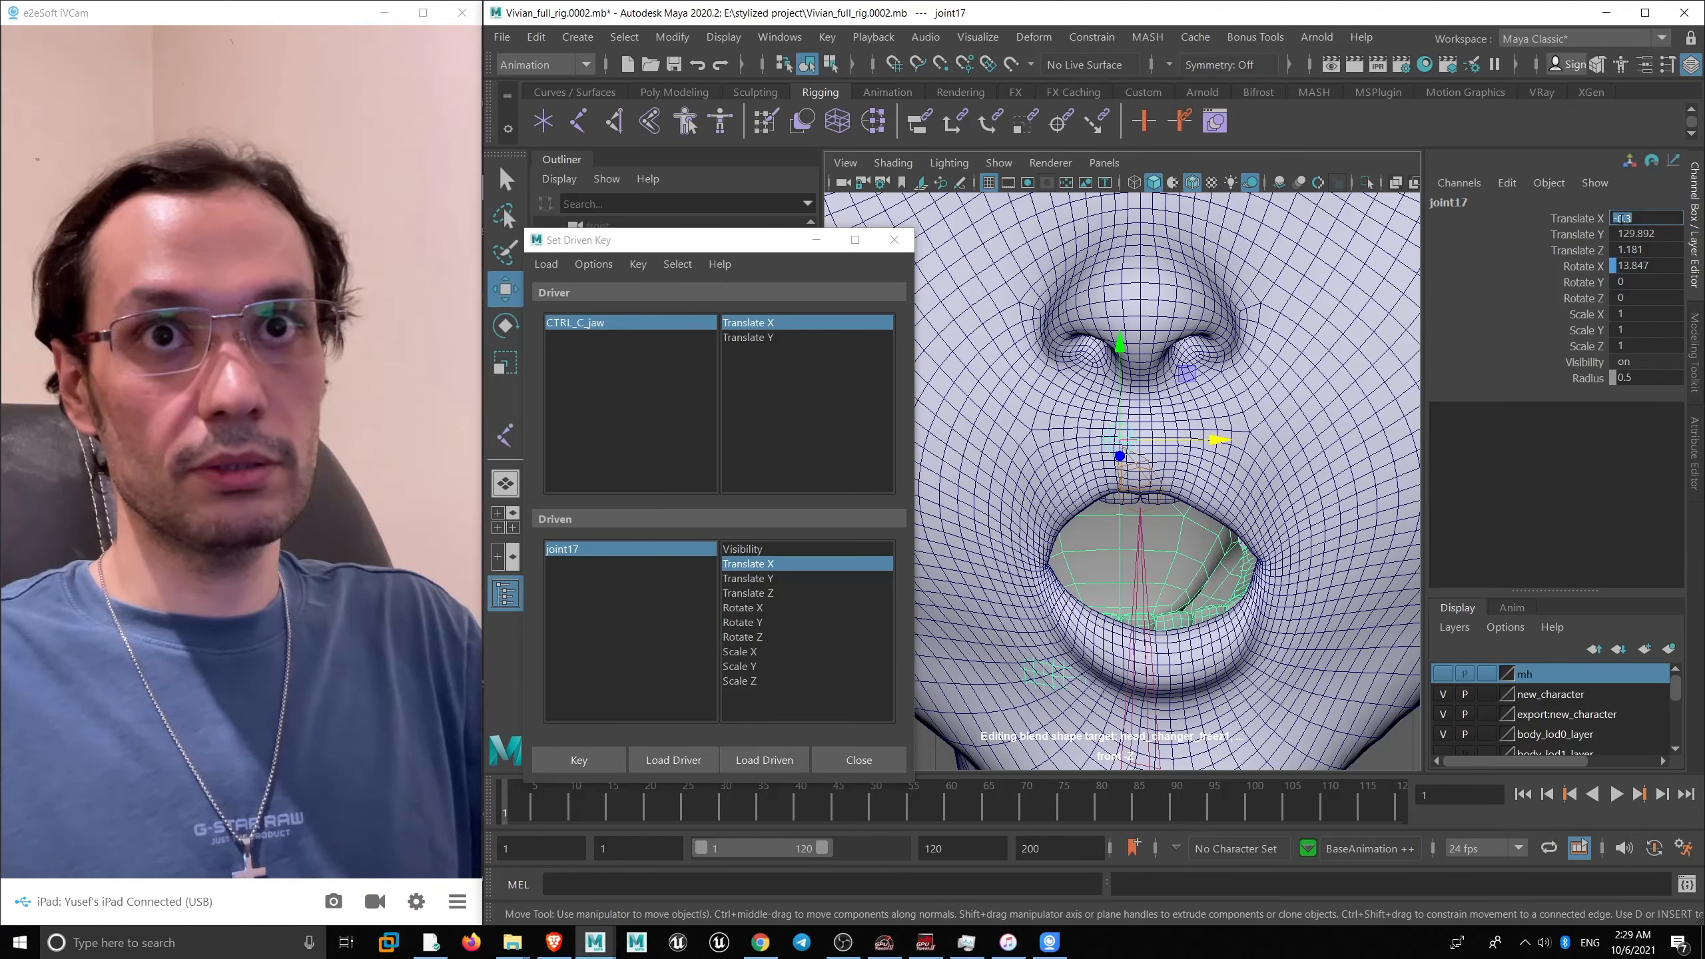
key("Return")
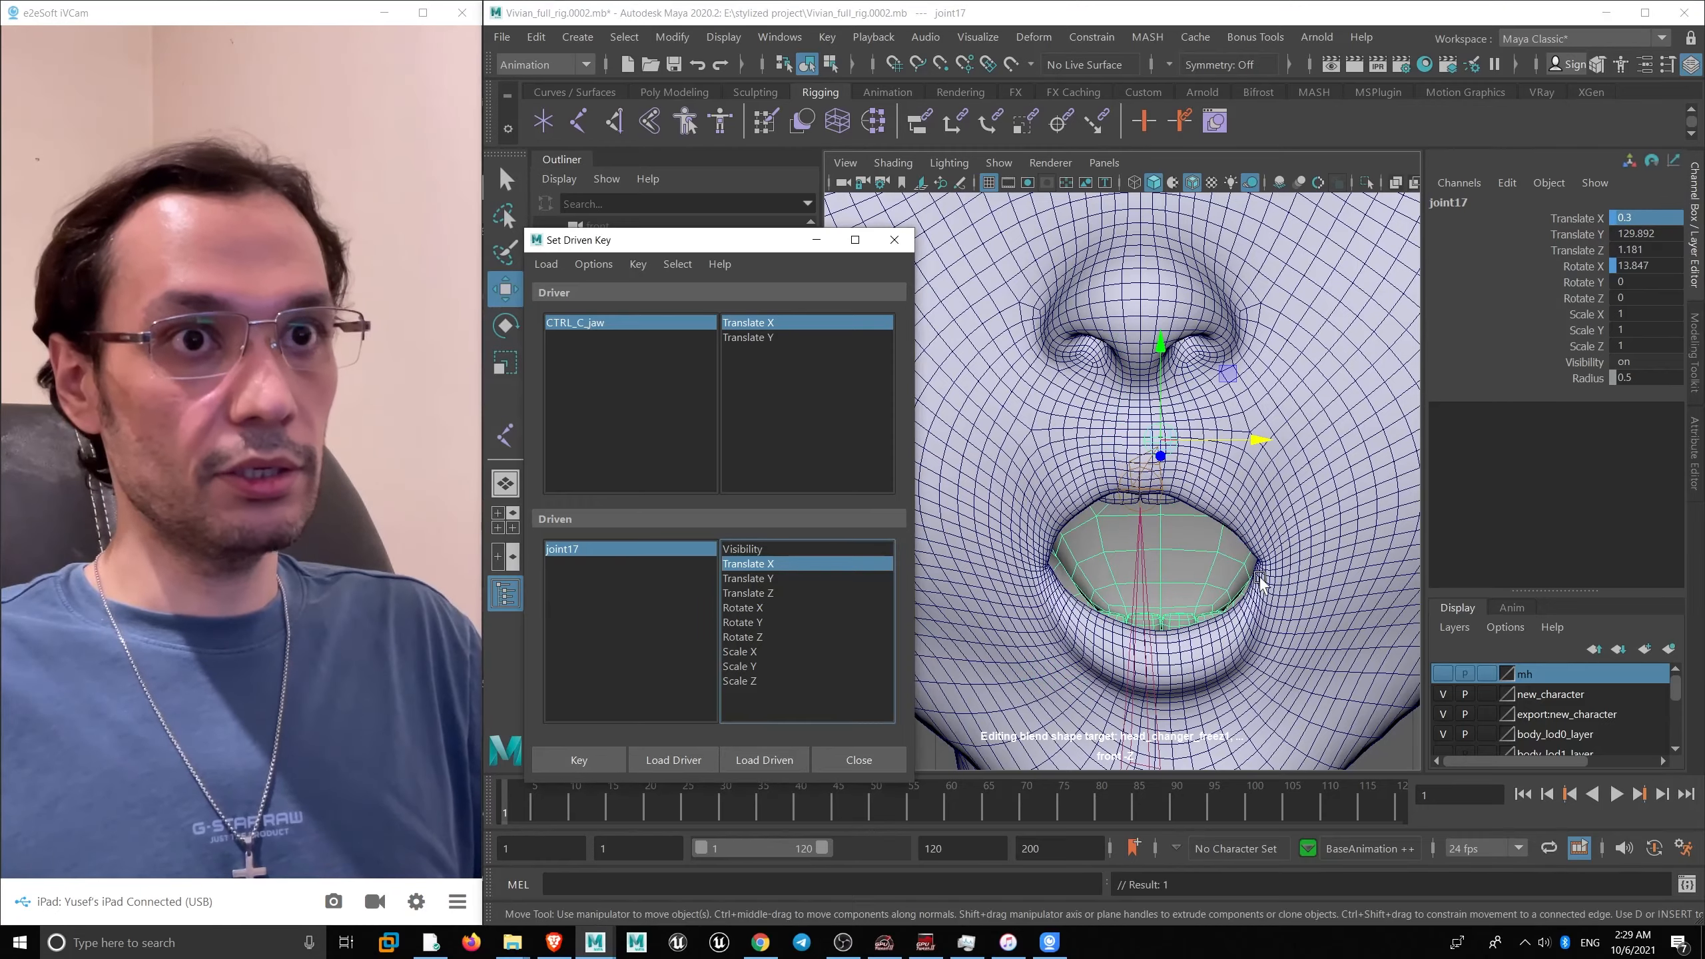
- Move the CTRL_C_jaw control sideways on the facial control board to about 0.77 in Translate X, testing the jaw's sideways motion
scroll(1059, 515, "down", 6)
middle_click_drag(1059, 515, 940, 531, "alt")
scroll(1246, 498, "down", 2)
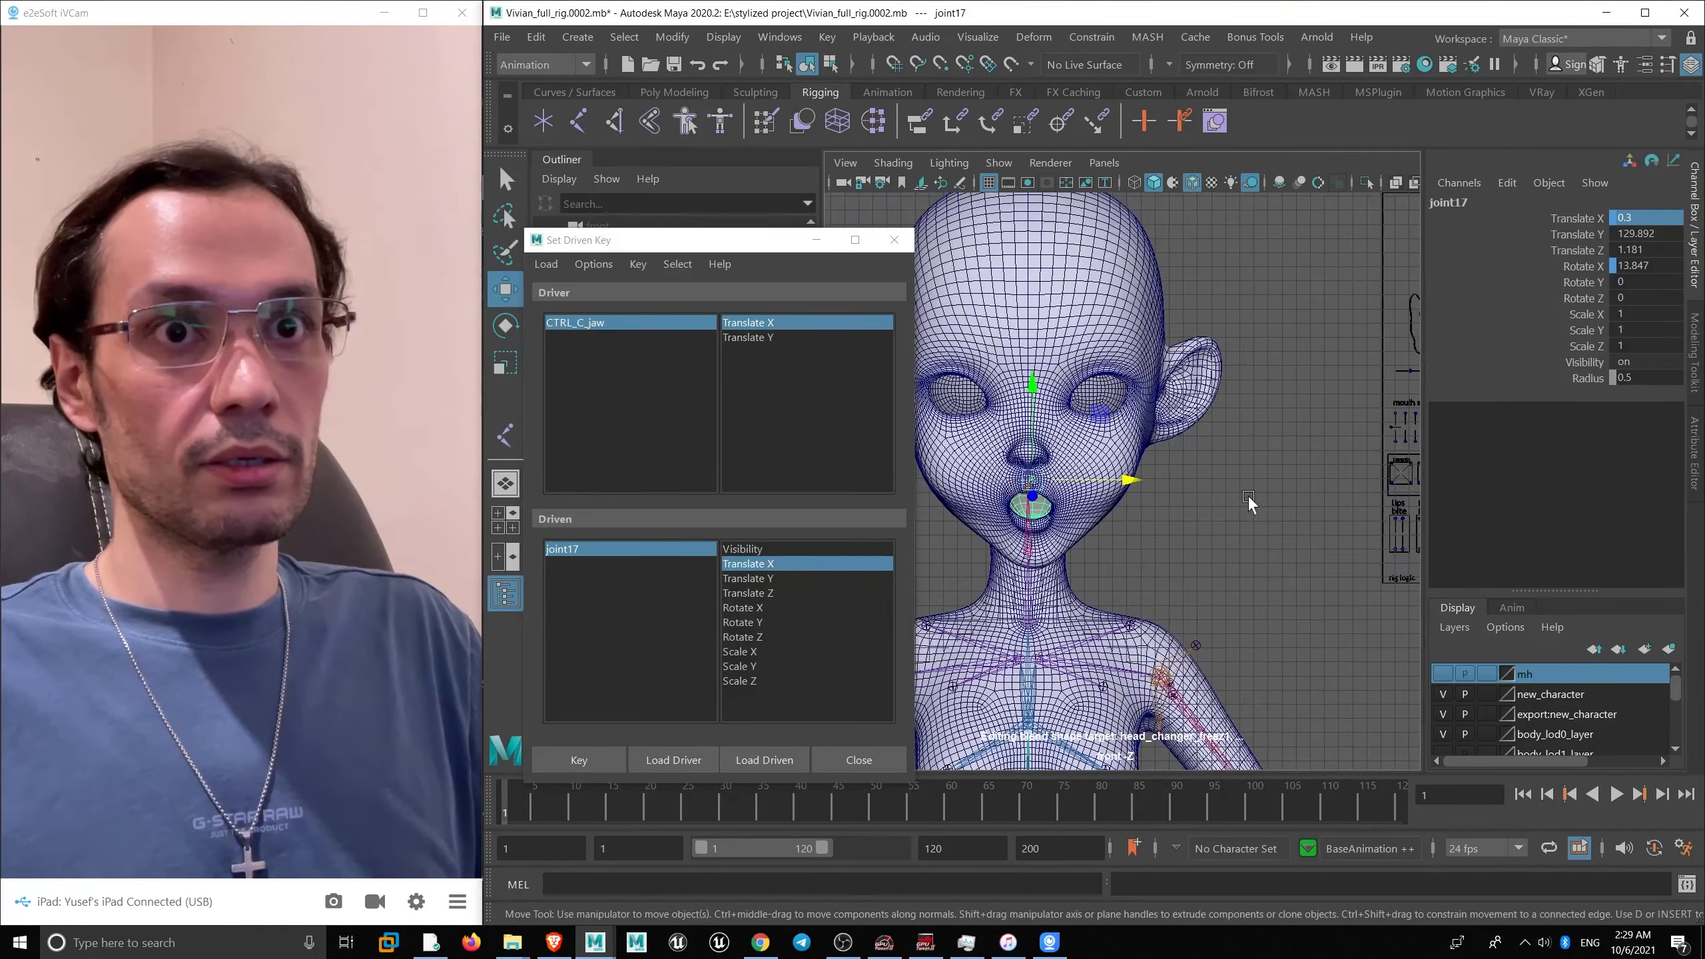
middle_click_drag(1247, 497, 1142, 505, "alt")
scroll(1142, 505, "down", 2)
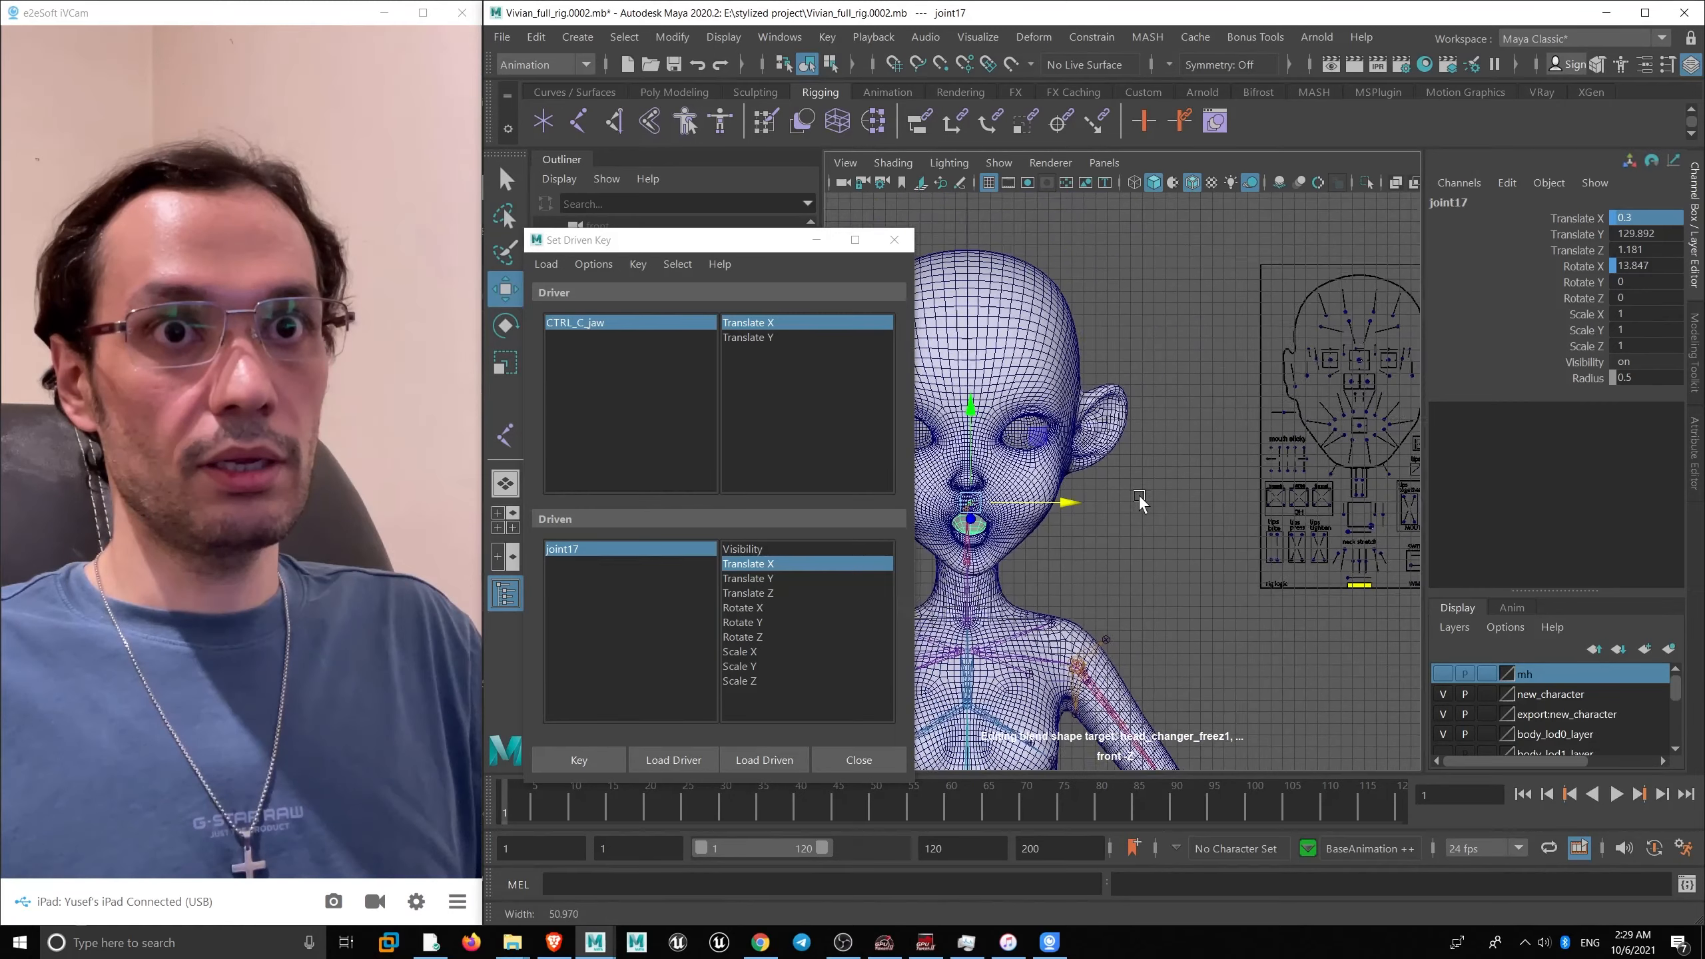
left_click(1371, 522)
left_click_drag(1370, 523, 1360, 557)
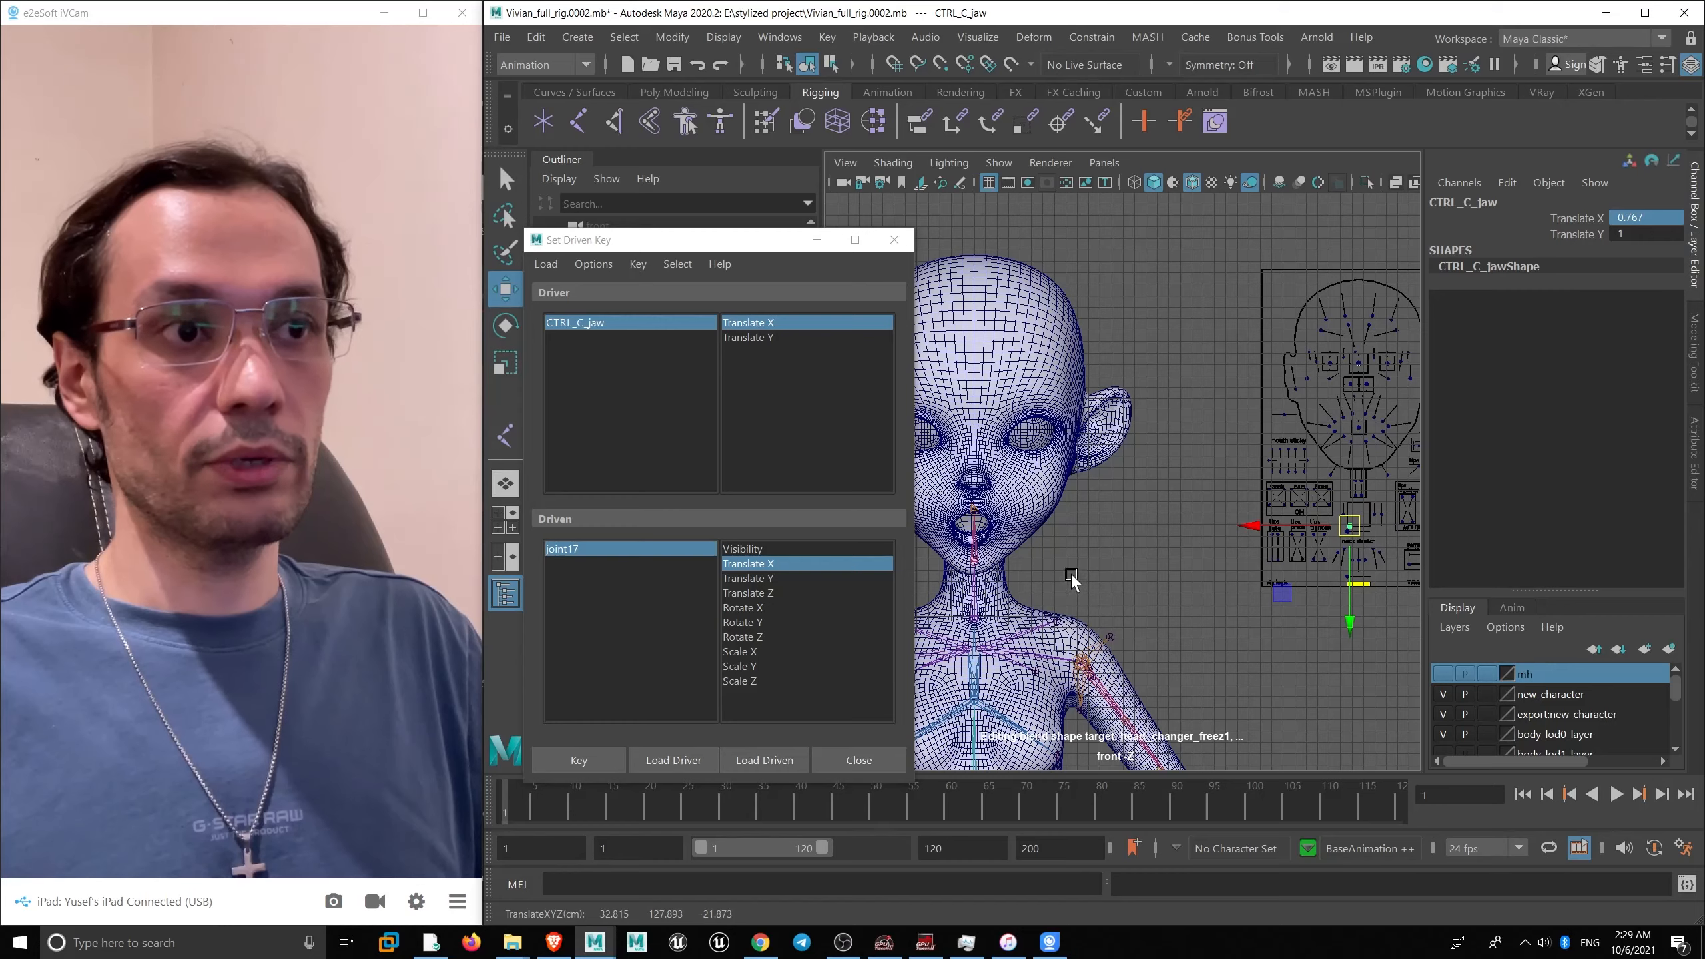
- Select joint17 inside the mouth and open its driven animation curves in the Graph Editor
left_click_drag(591, 240, 973, 551)
scroll(1051, 551, "up", 3)
left_click(953, 495)
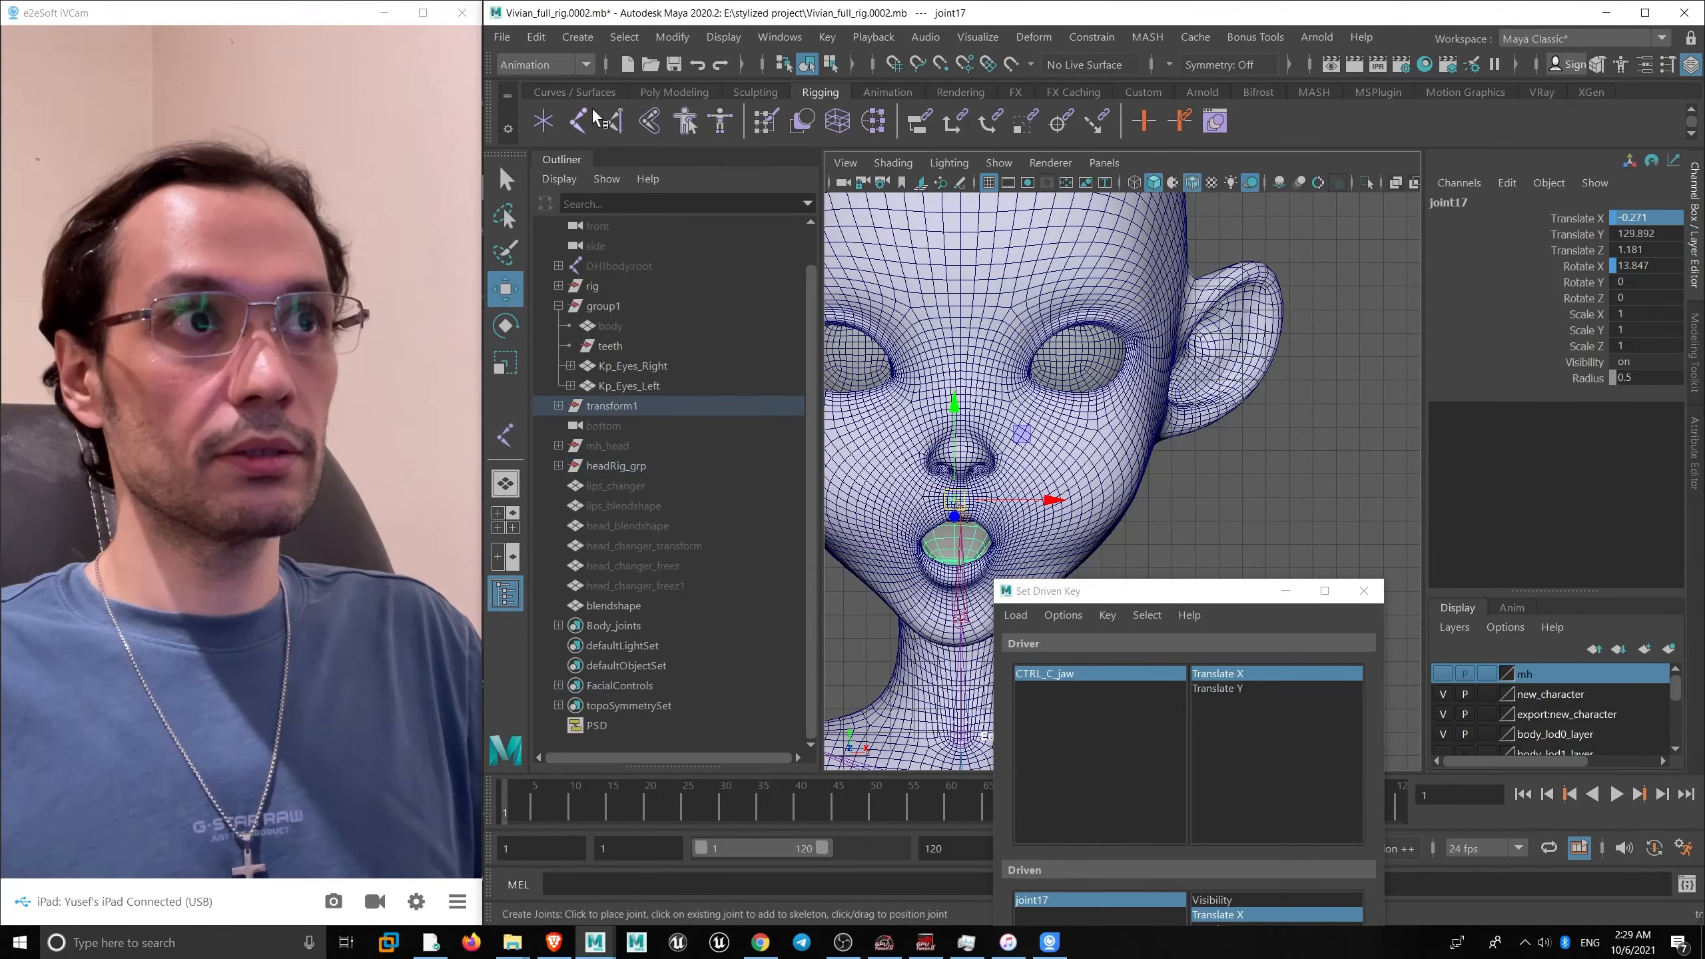
left_click(778, 36)
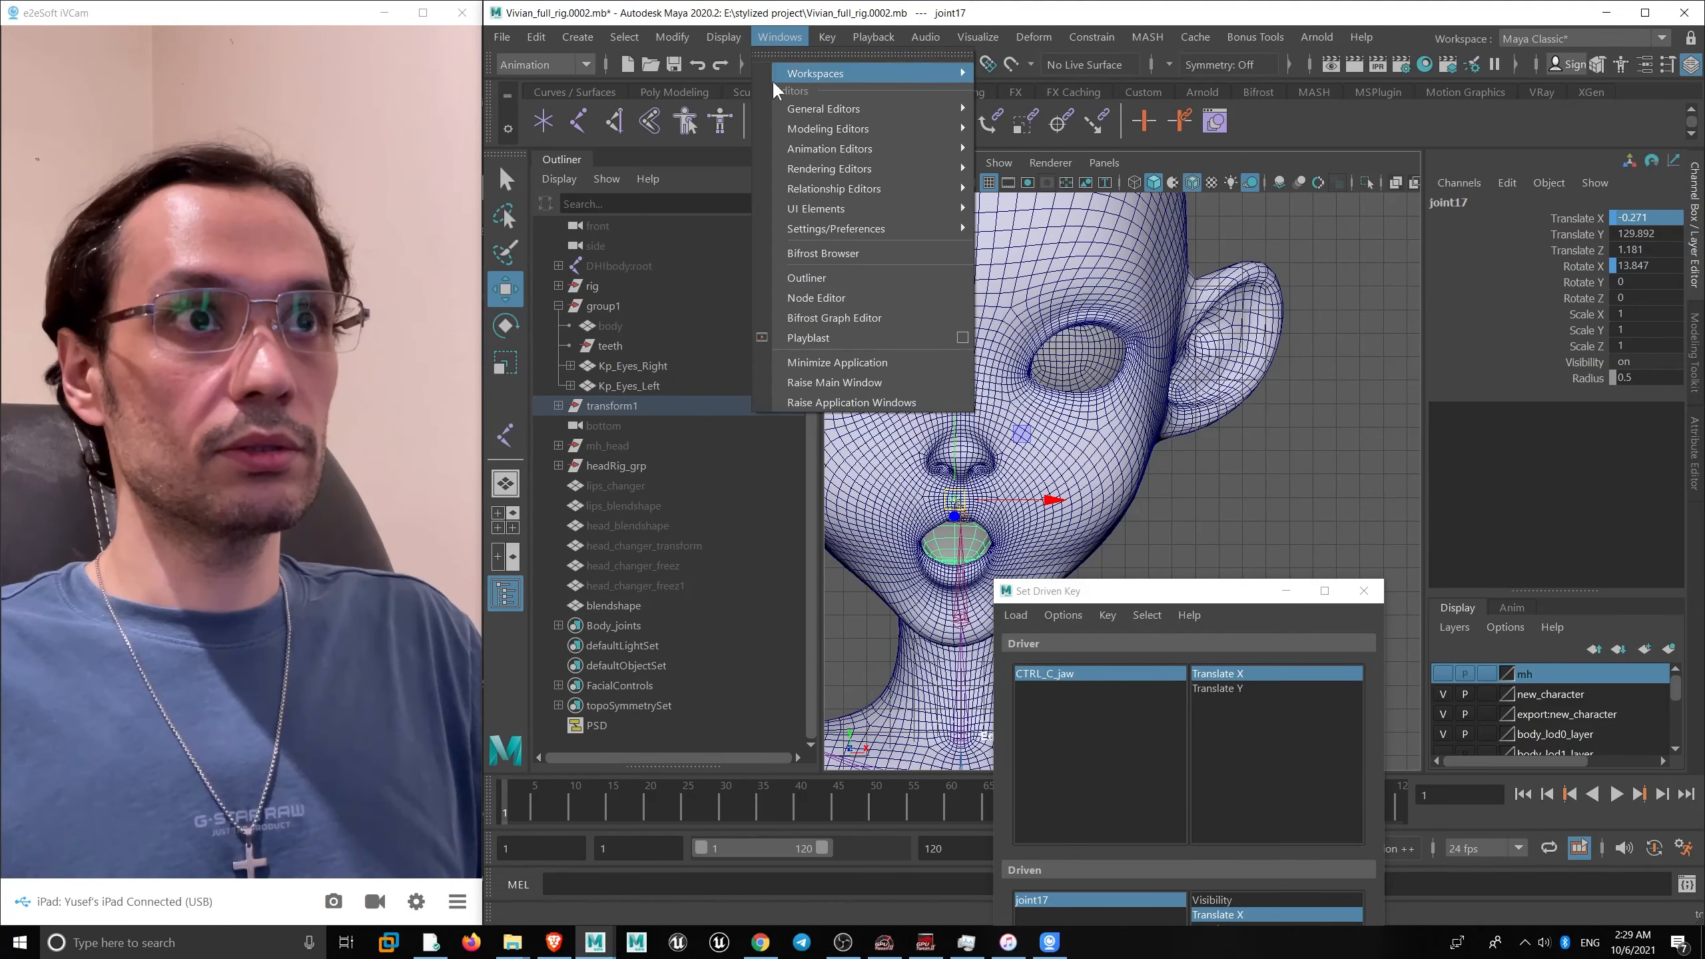
mouse_move(876, 151)
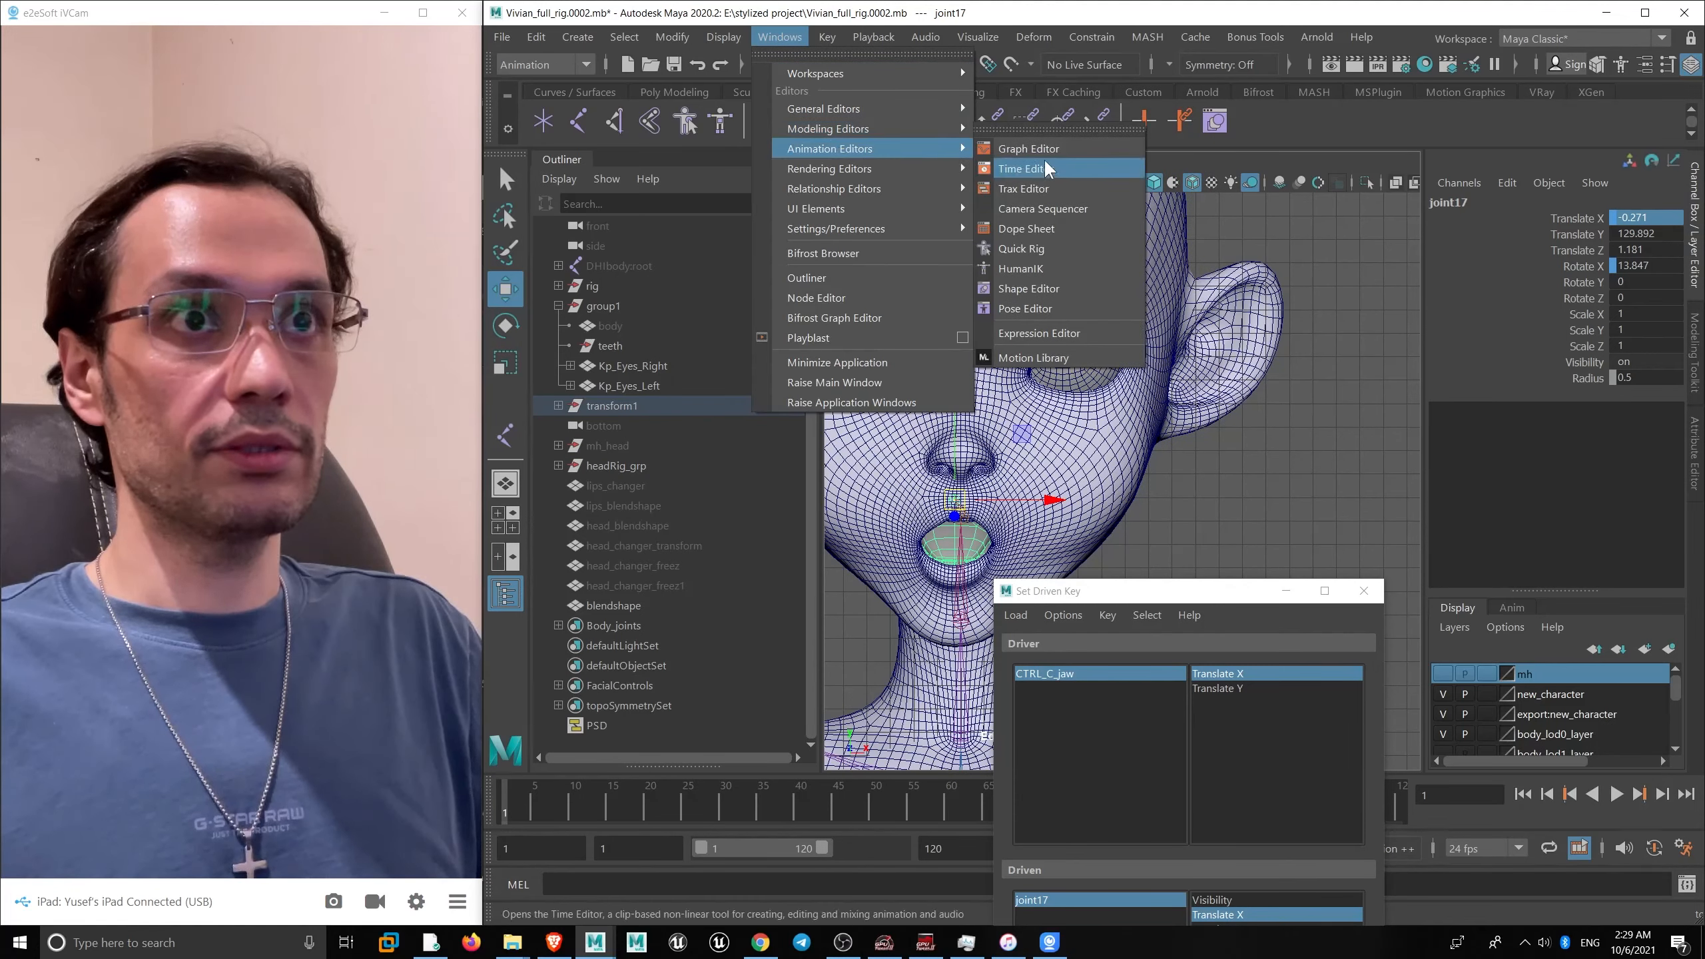
left_click(1036, 149)
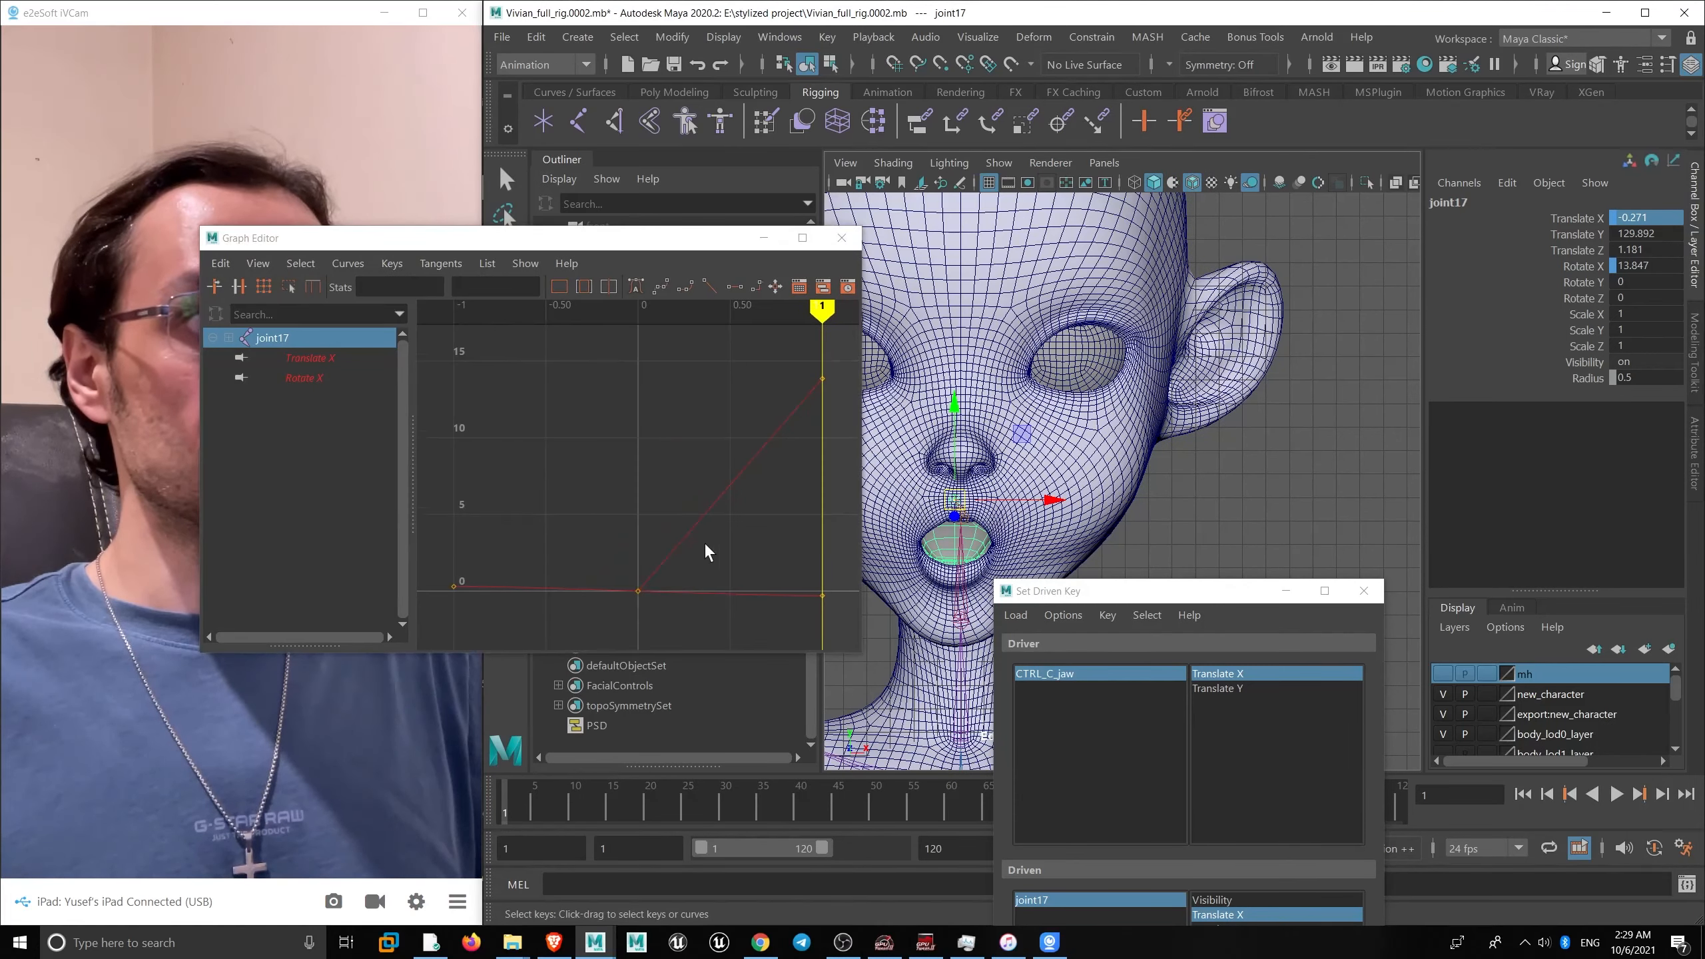
- Make the tangents of joint17's Translate X curve linear and close the Graph Editor
key("f")
left_click(309, 357)
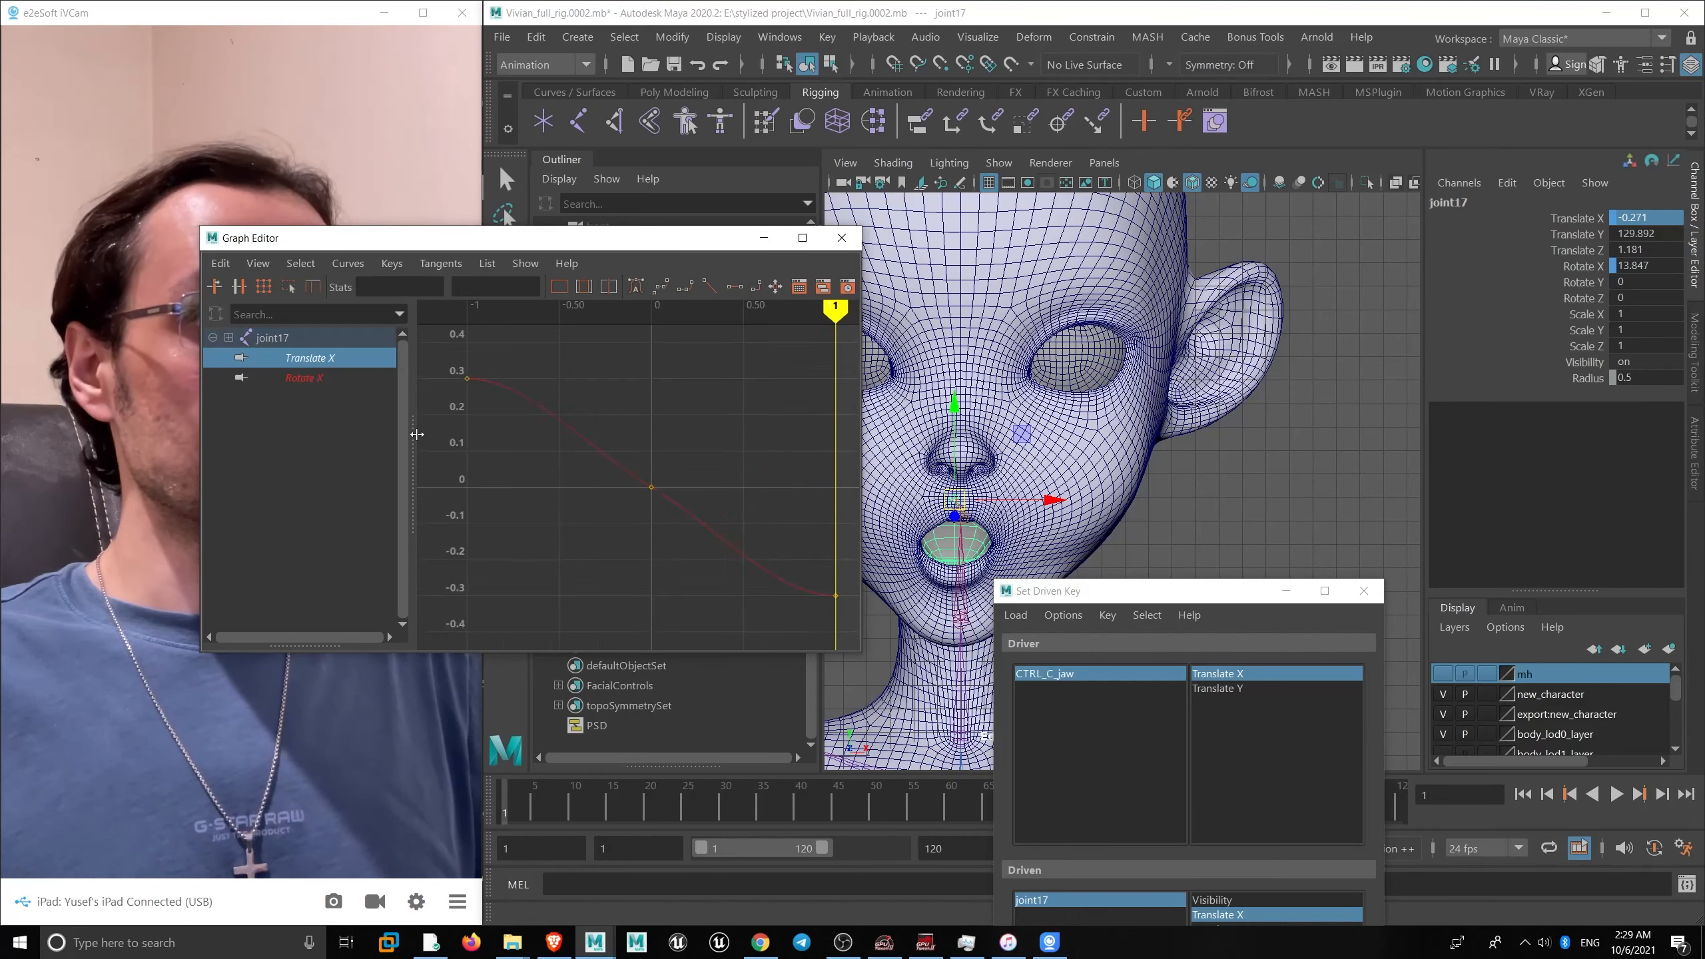
key("f")
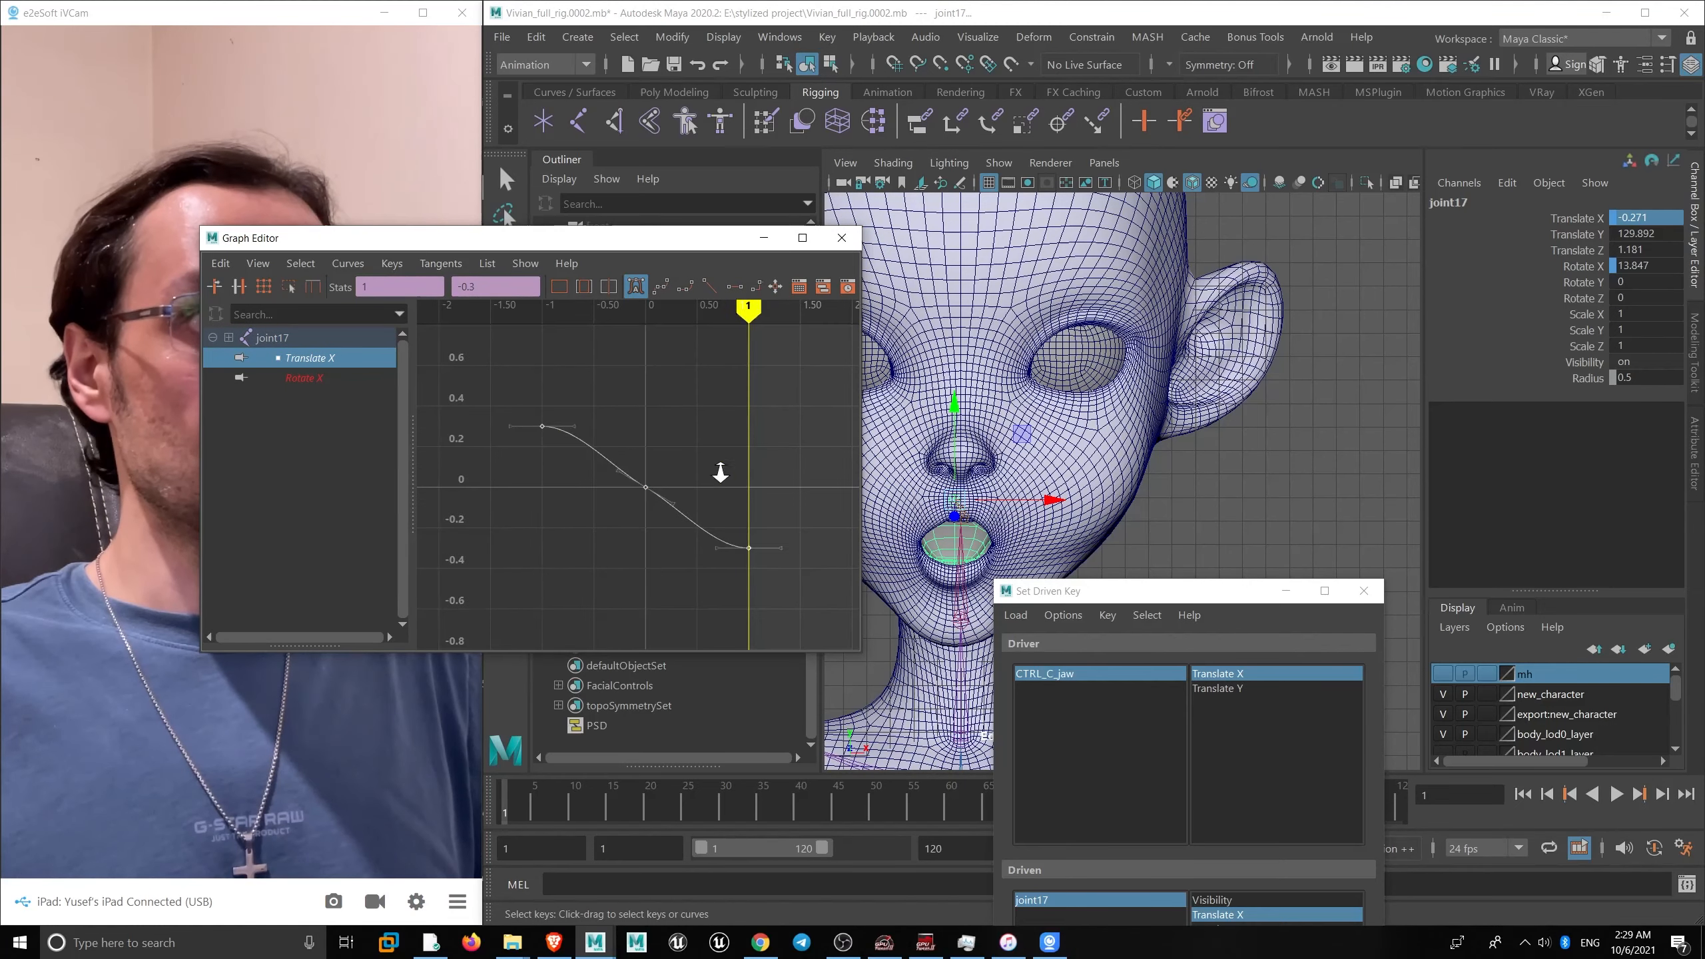
left_click(709, 287)
left_click(843, 238)
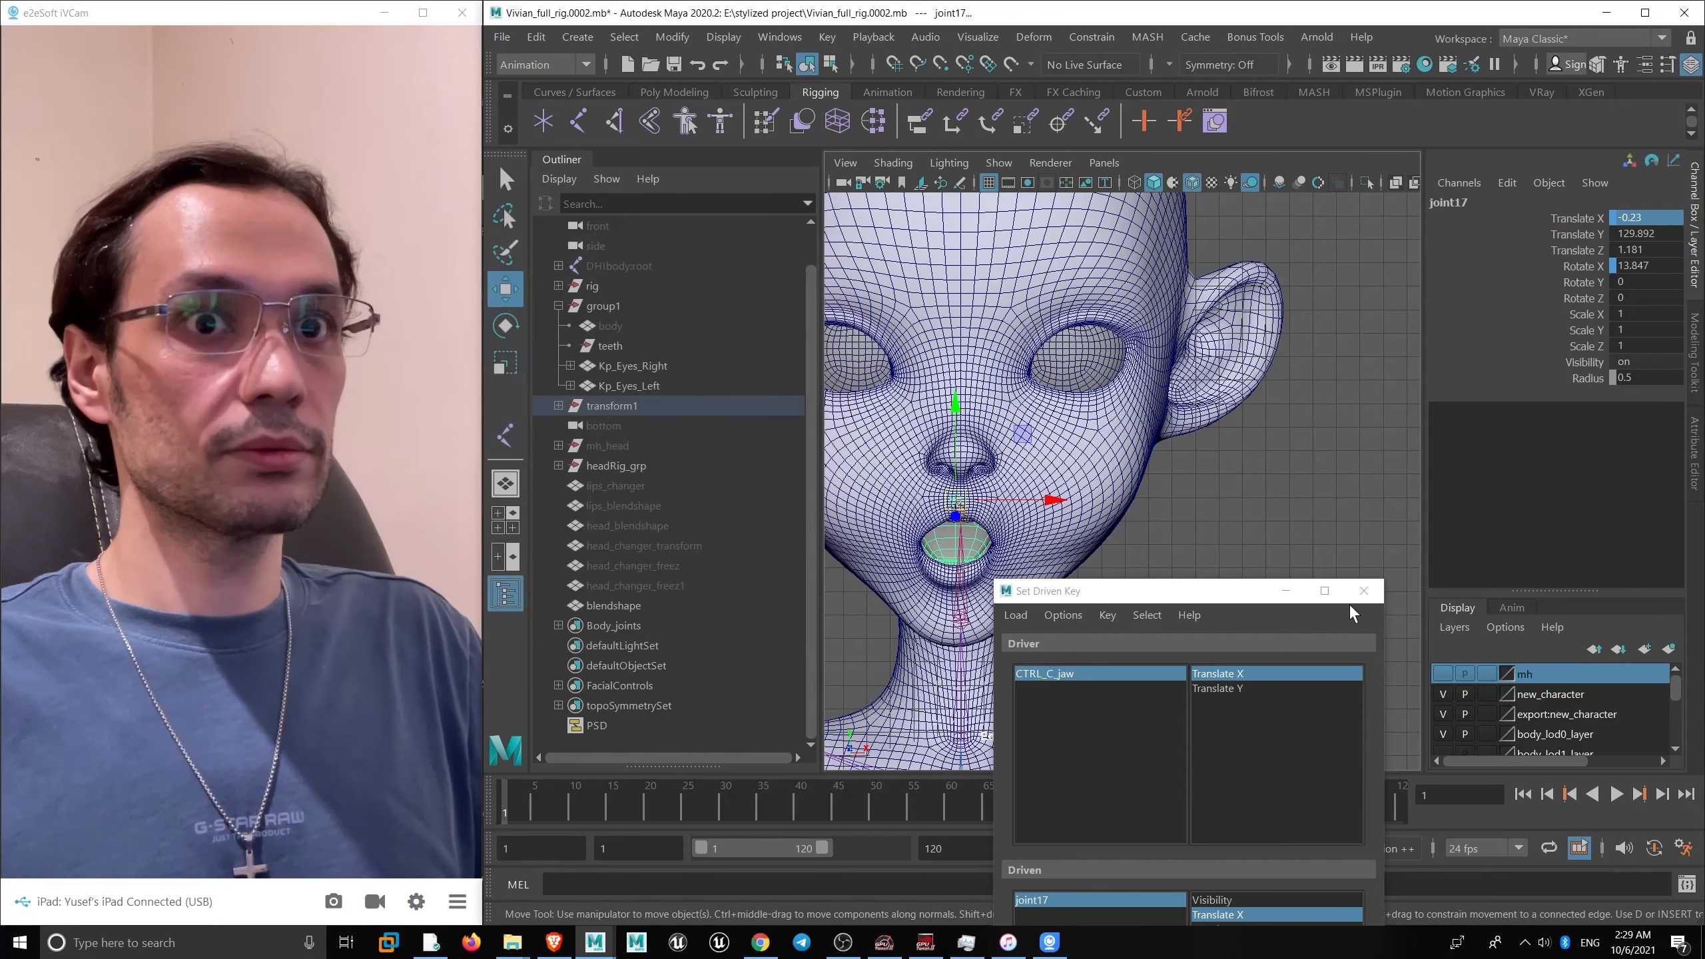
- Close the Set Driven Key window and save the scene
left_click(1363, 590)
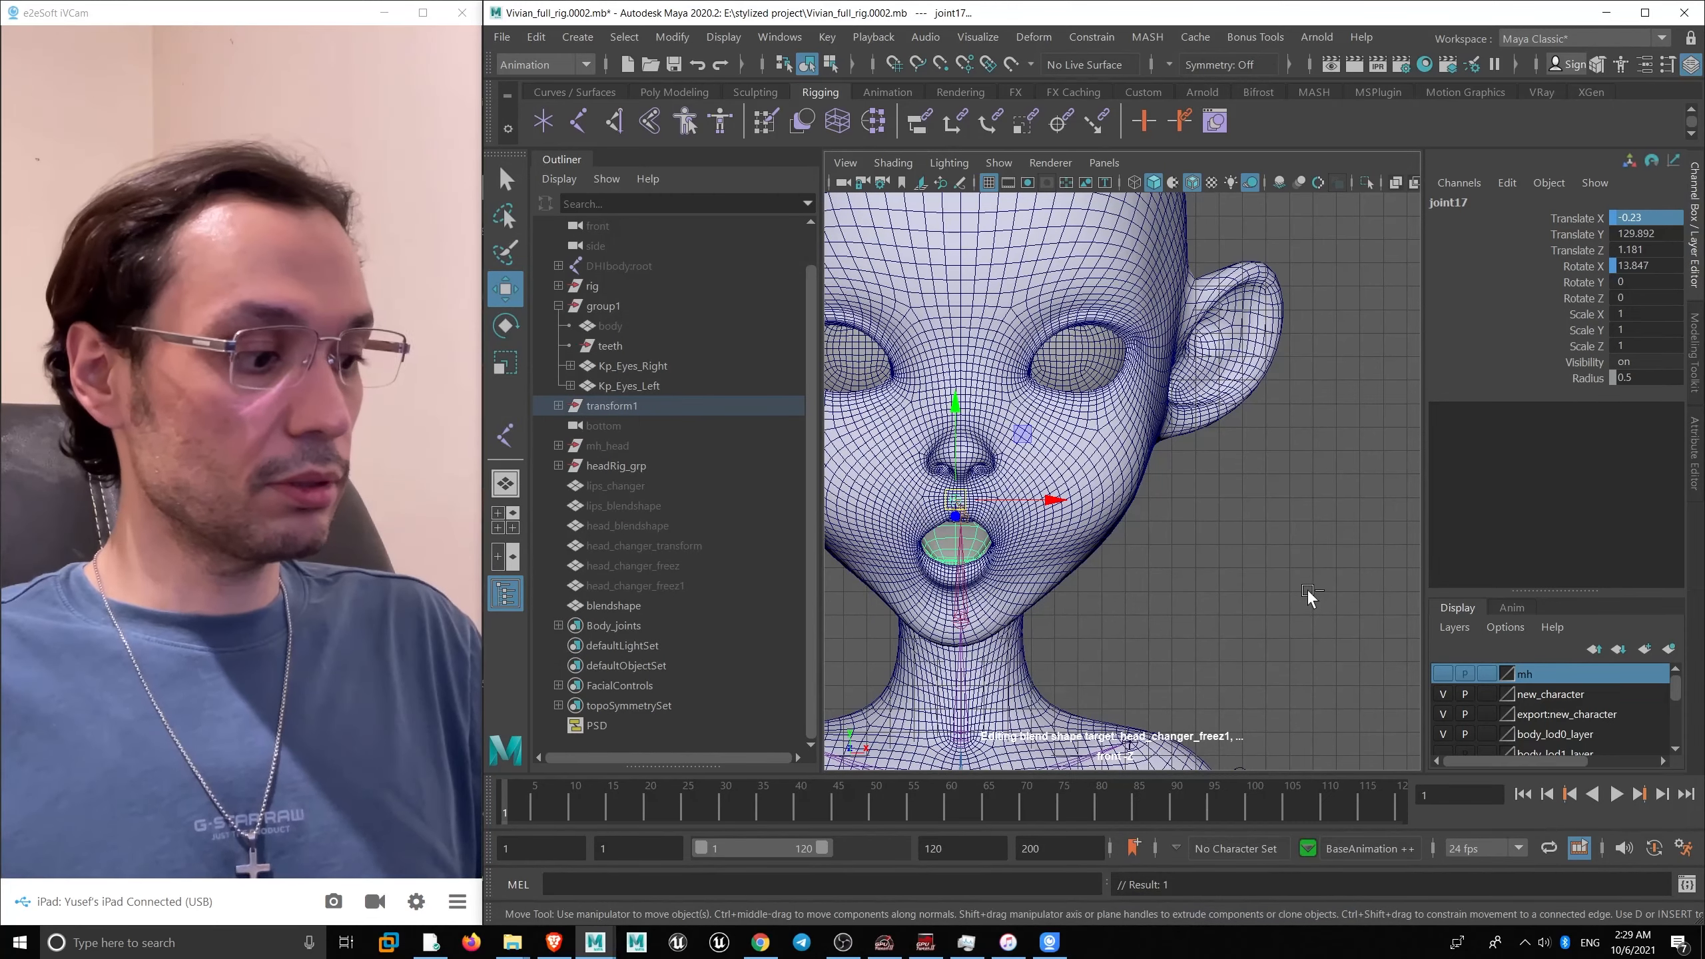
key("q")
key("ctrl+s")
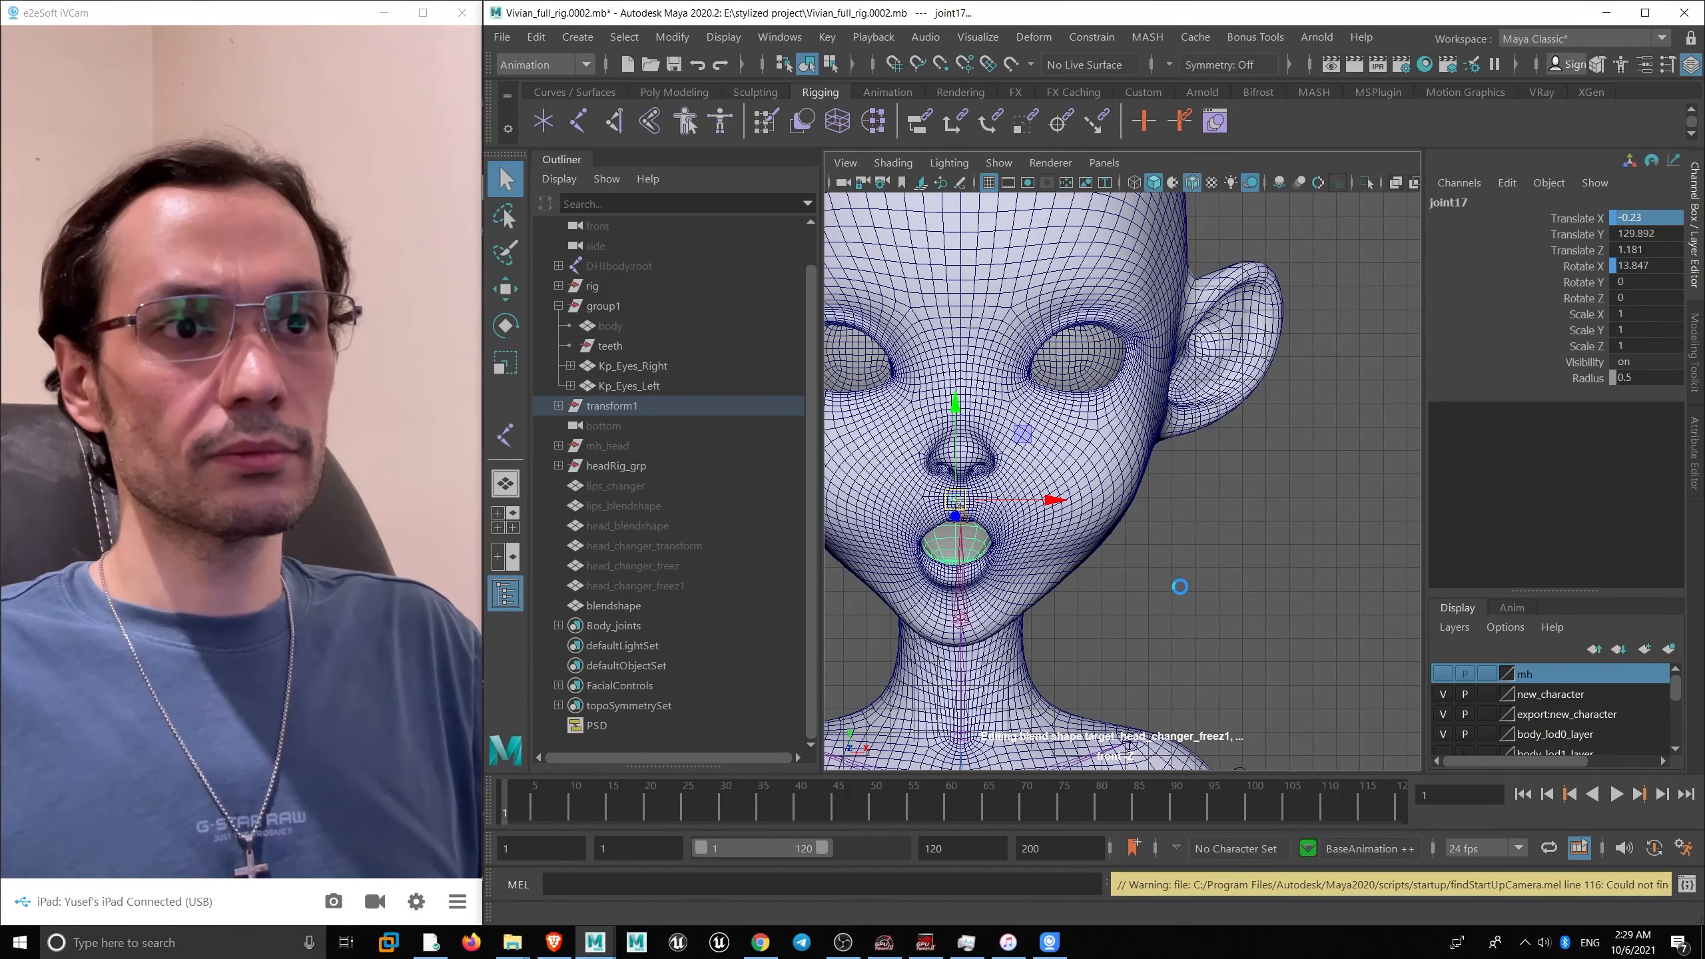
- Move CTRL_C_jaw to Translate X 1 and Translate Y about 0.62 to test sideways motion with the mouth open
key("w")
scroll(1179, 589, "down", 3)
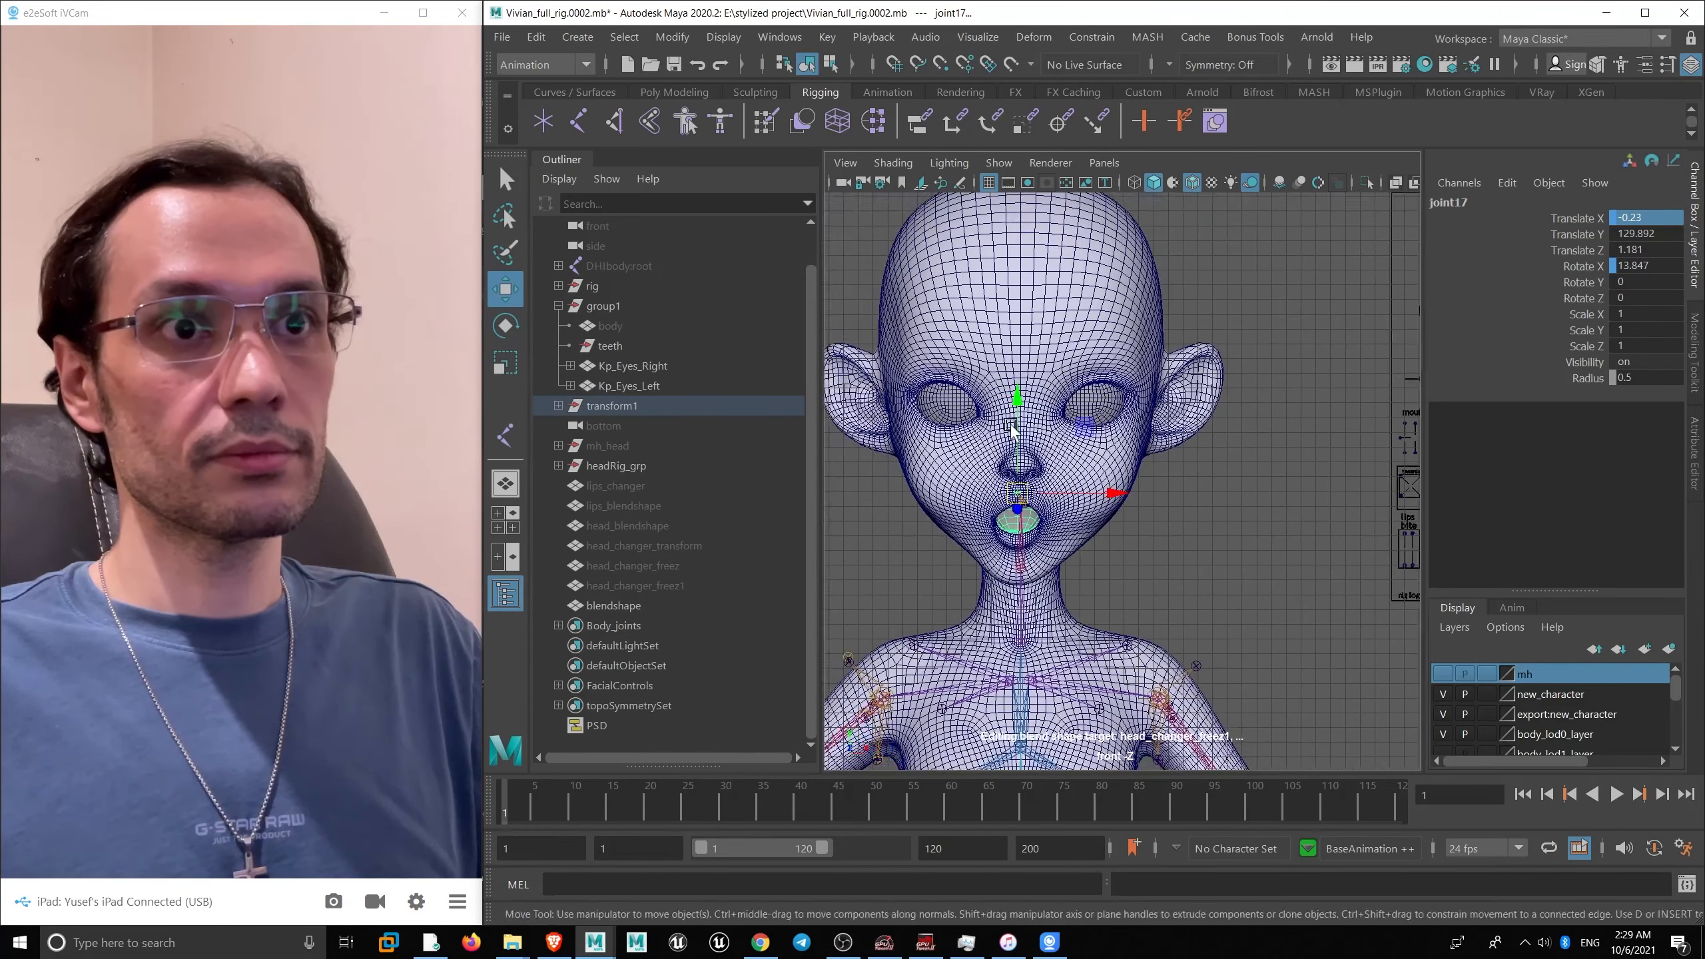
scroll(1111, 482, "up", 2)
scroll(1112, 482, "down", 2)
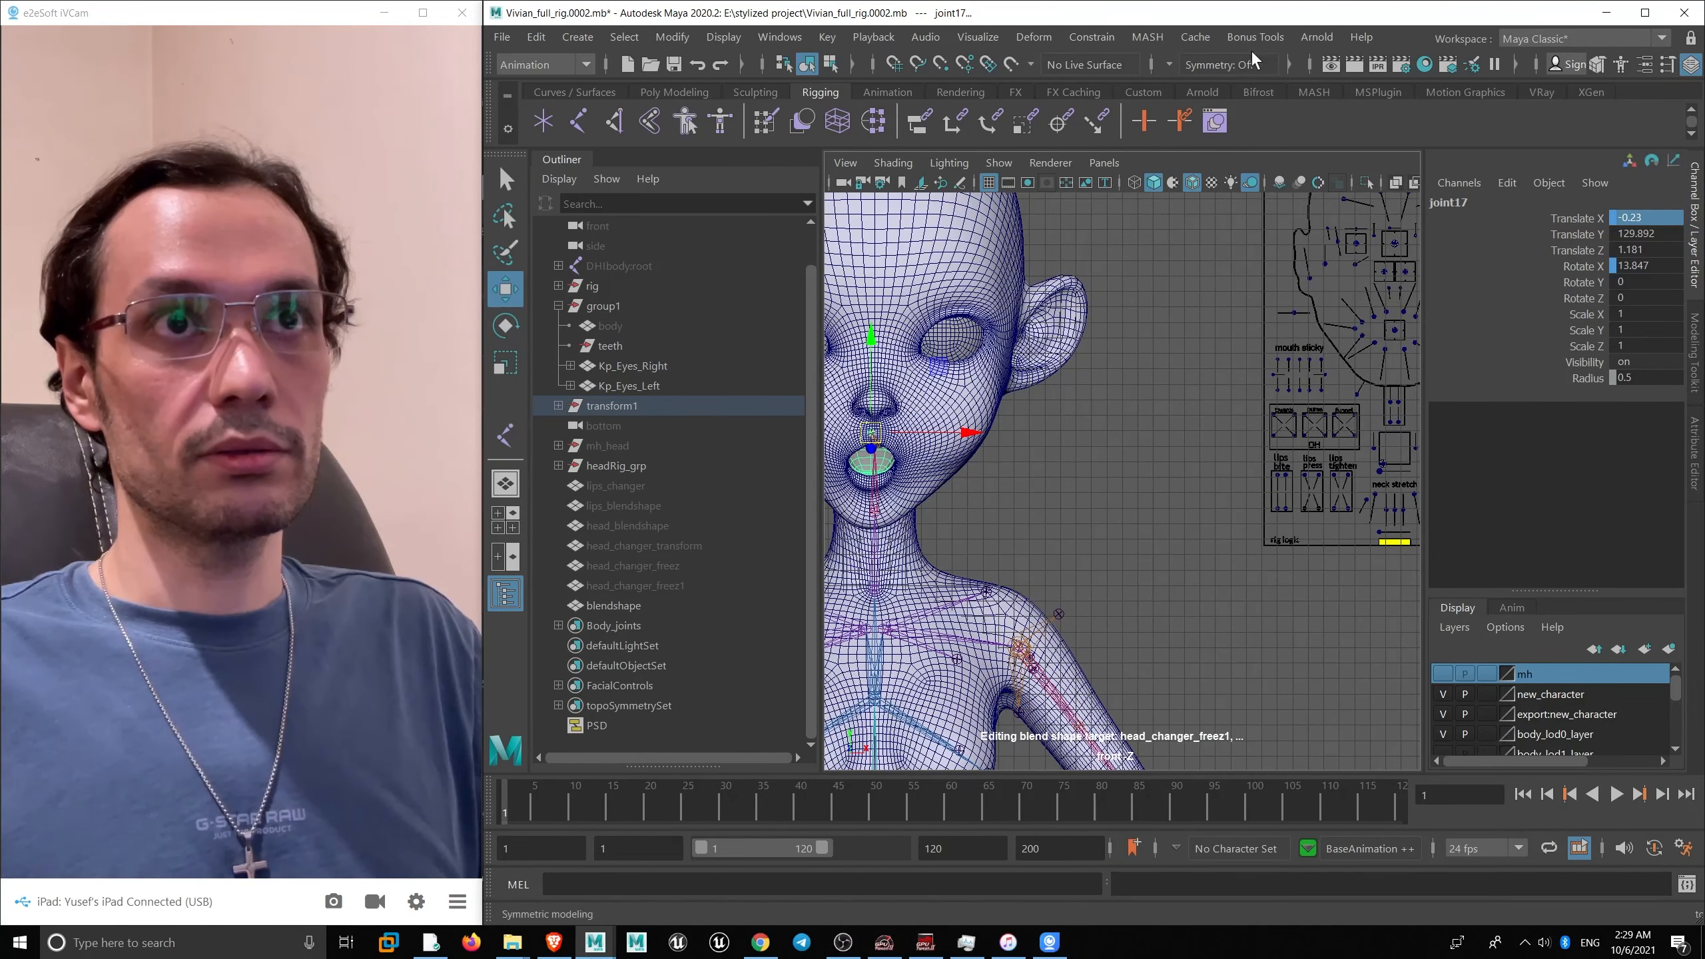
scroll(1173, 413, "down", 1)
middle_click_drag(1173, 410, 1189, 404, "alt")
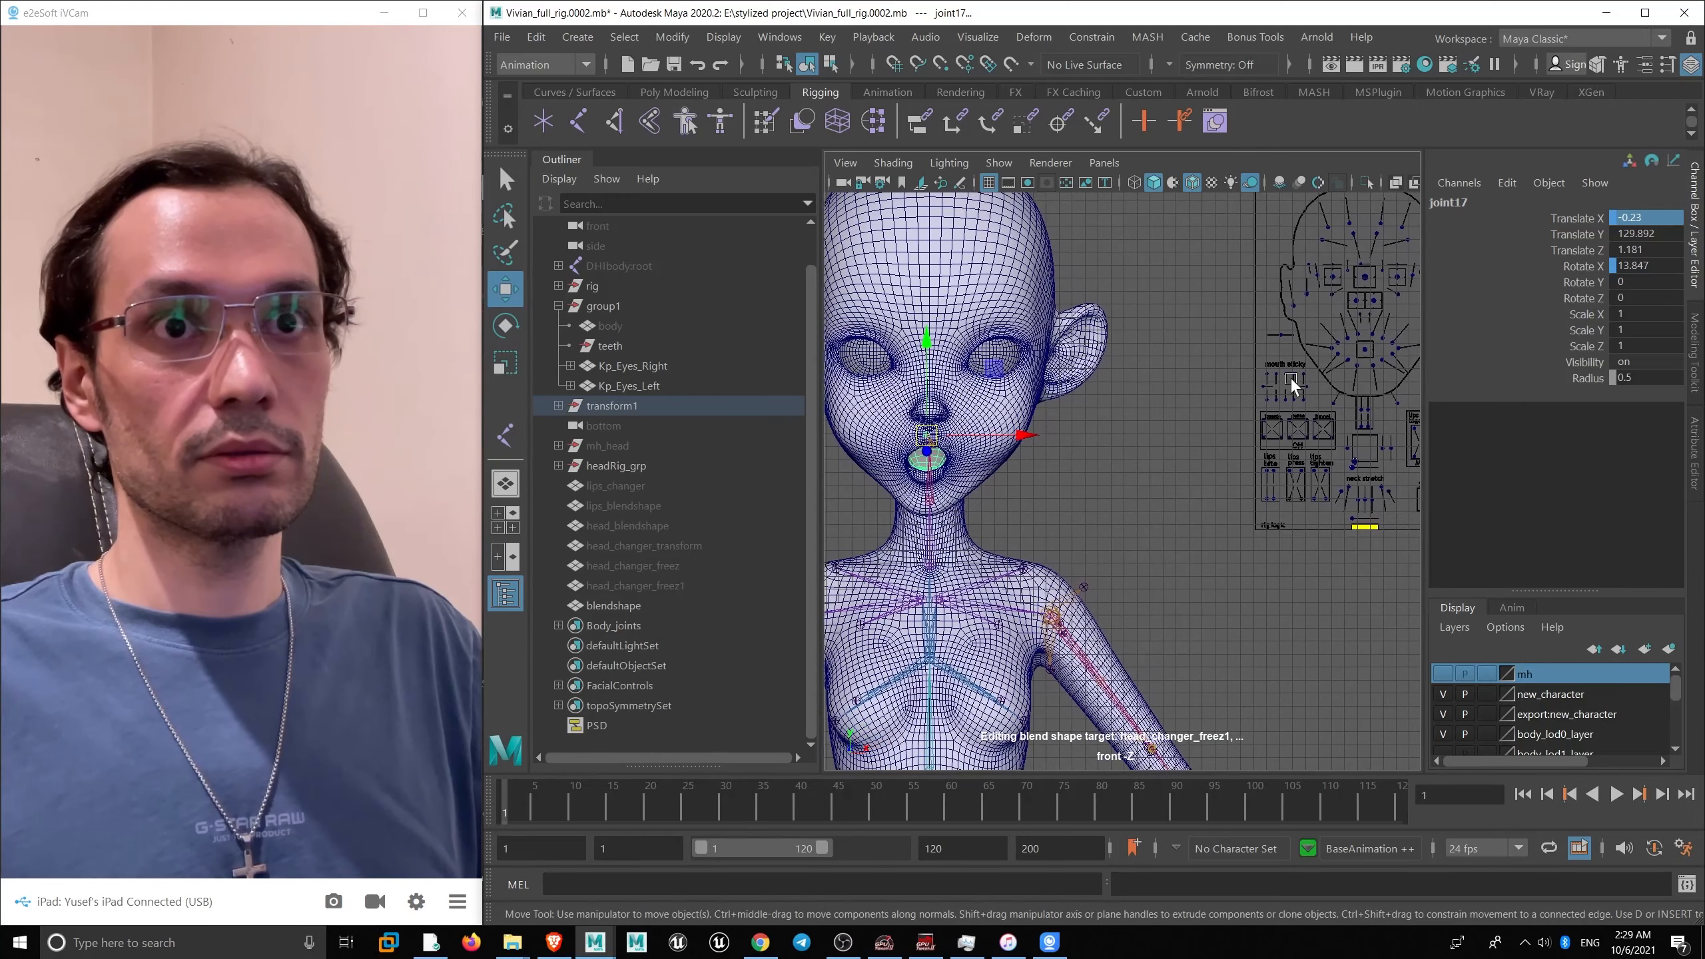
left_click(1355, 463)
mouse_move(1355, 462)
left_mouse_down()
mouse_move(1361, 445)
mouse_move(1393, 459)
mouse_move(1353, 457)
left_mouse_up()
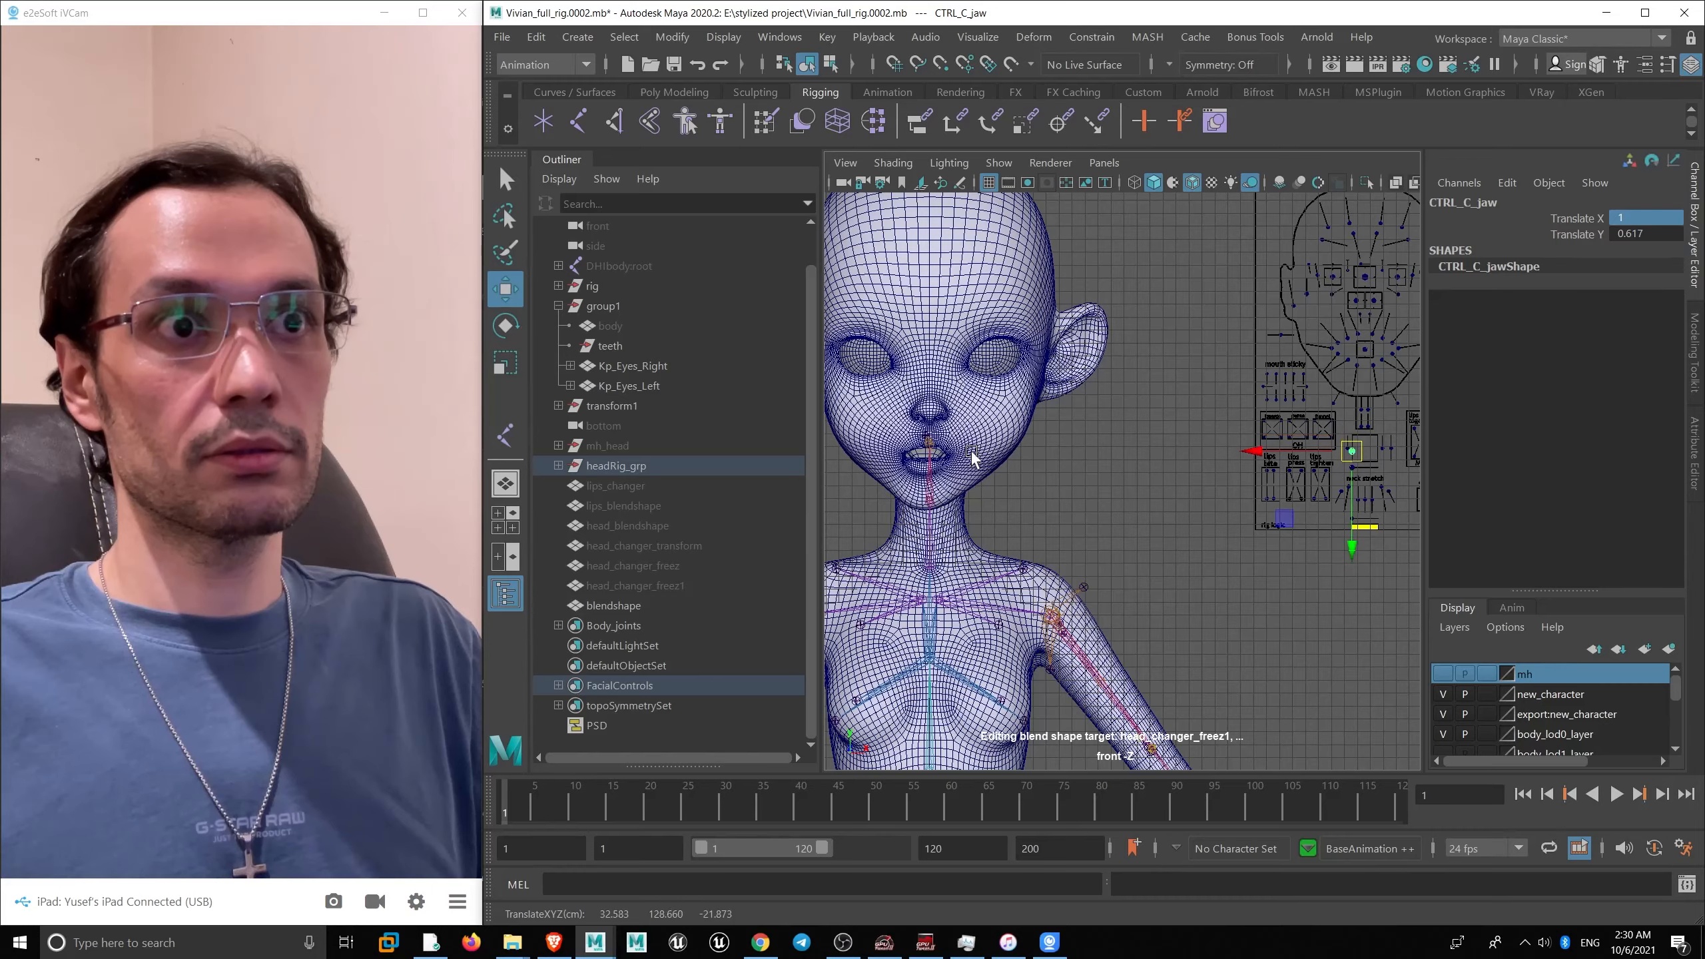
- Return the CTRL_C_jaw control to neutral, with Translate X and Translate Y at 0
middle_click_drag(971, 453, 1122, 445, "alt")
right_click_drag(1122, 445, 1251, 532, "alt")
middle_click_drag(1227, 500, 1269, 470)
right_click_drag(1269, 476, 1191, 457, "alt")
middle_click_drag(1191, 450, 1081, 442, "alt")
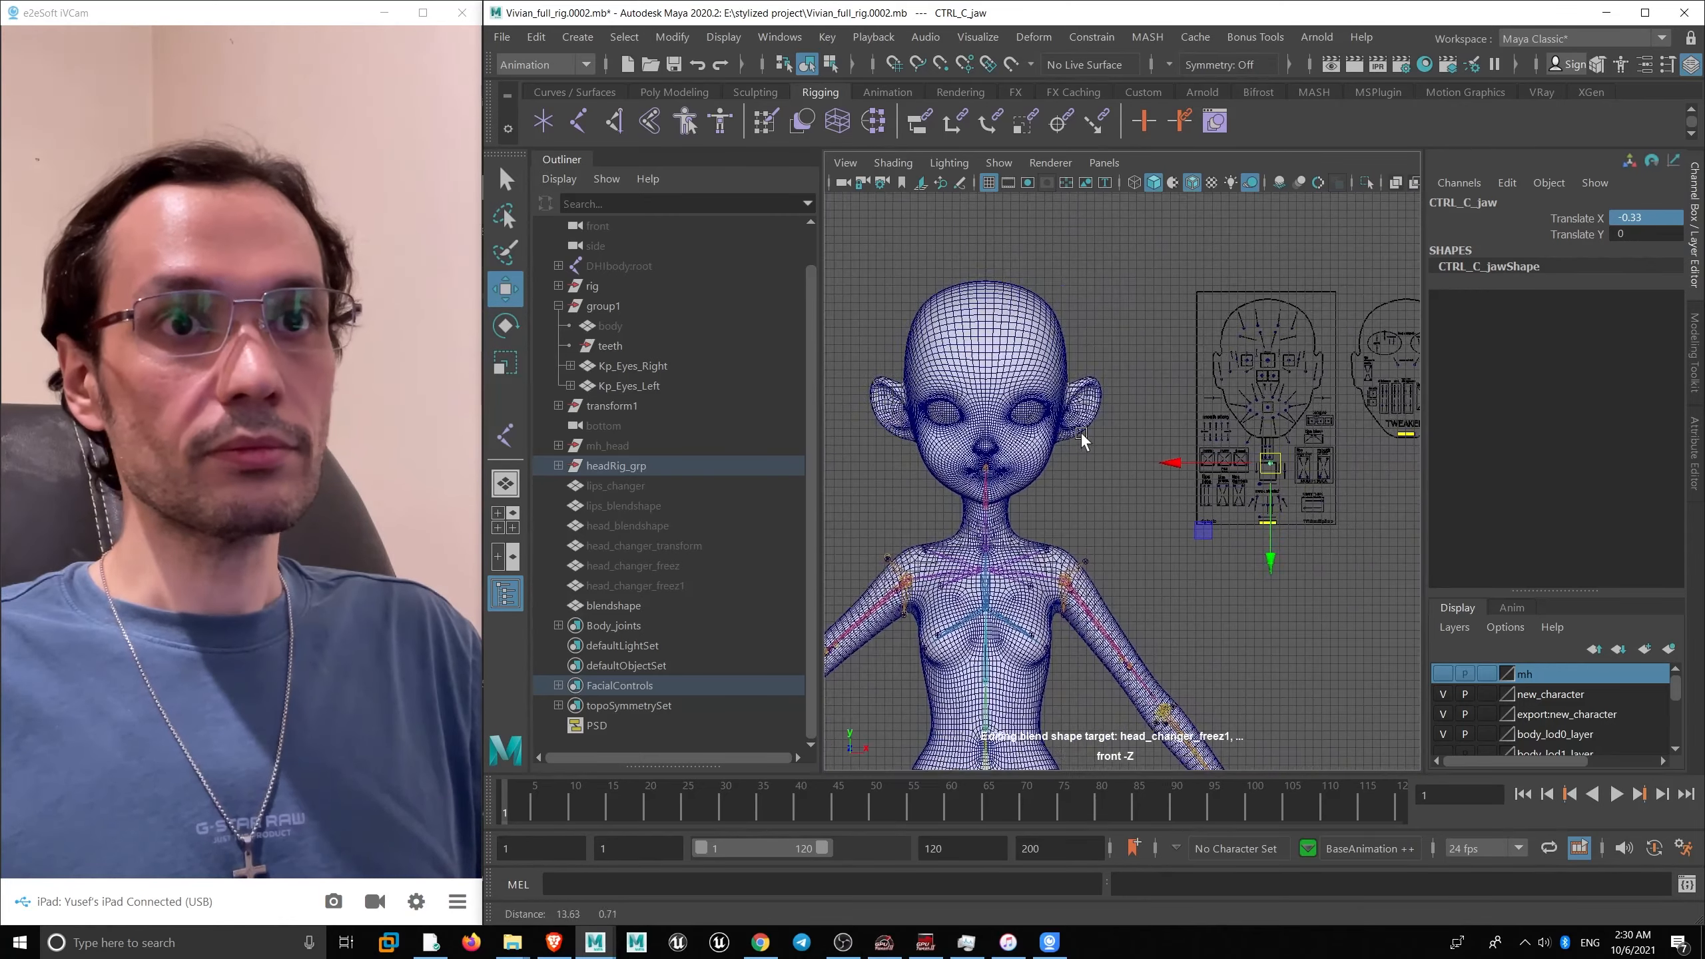
right_click_drag(1081, 442, 1108, 436, "alt")
type("0")
key("Return")
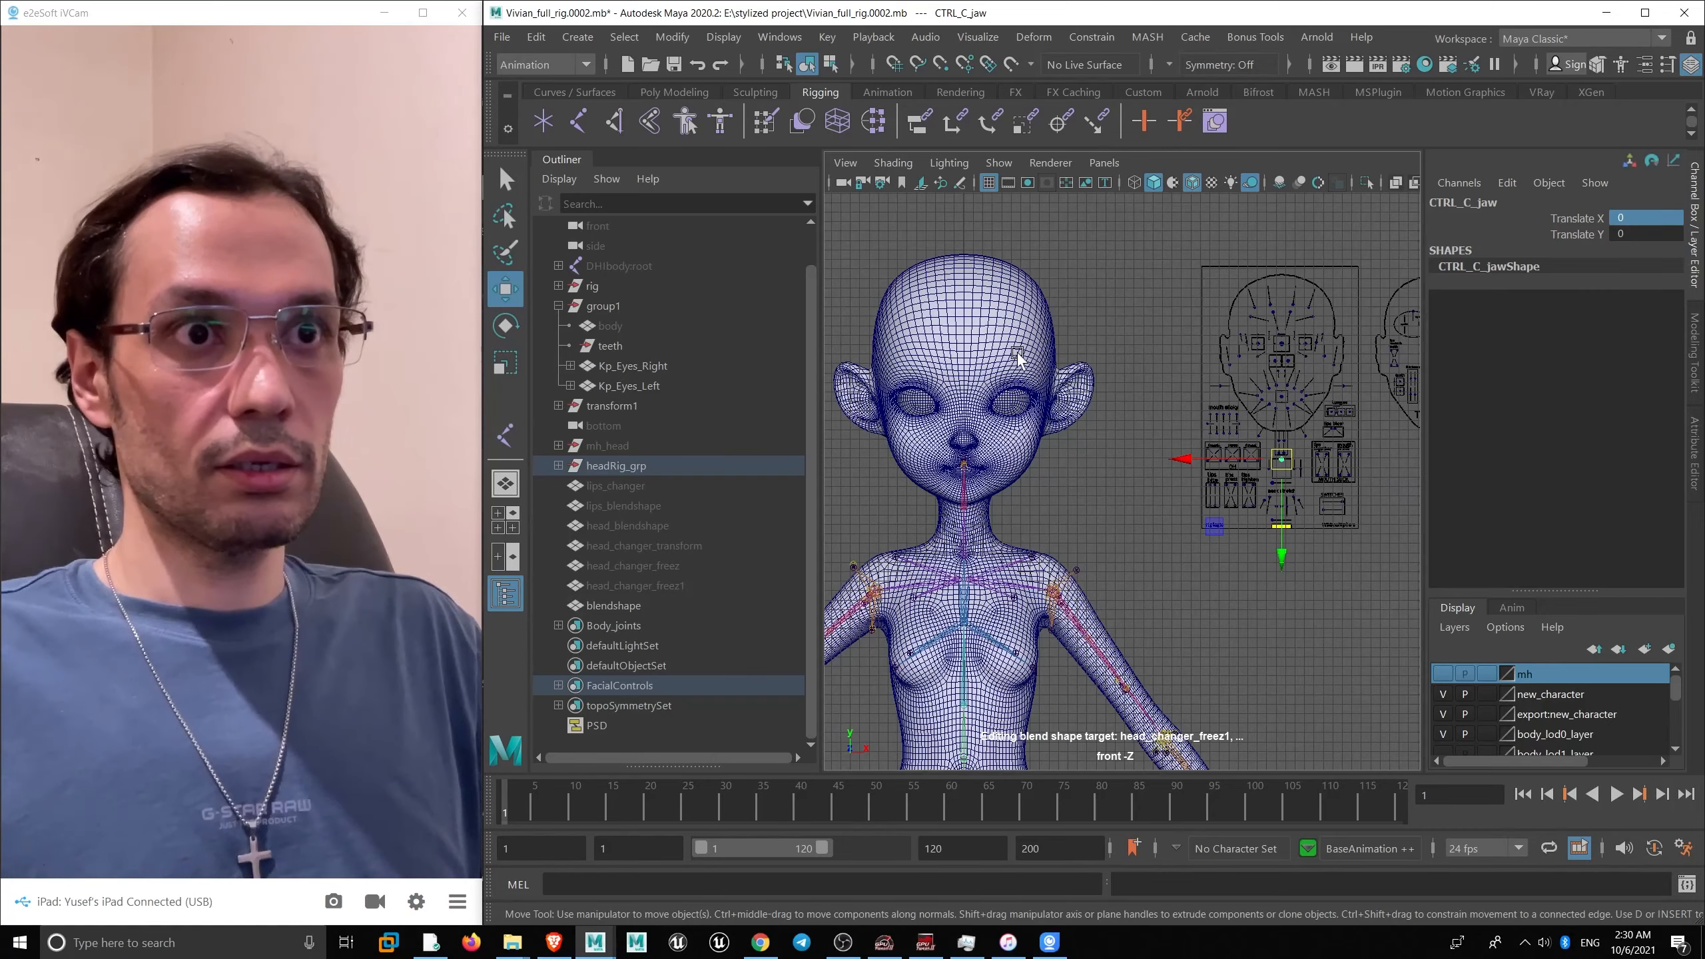
- Examine the face in its neutral pose, then select the blendshape mesh and check the whole character from the front
middle_click_drag(1016, 354, 1122, 419, "alt")
right_click_drag(1122, 419, 1126, 517, "alt")
middle_click_drag(1093, 428, 1157, 475, "alt")
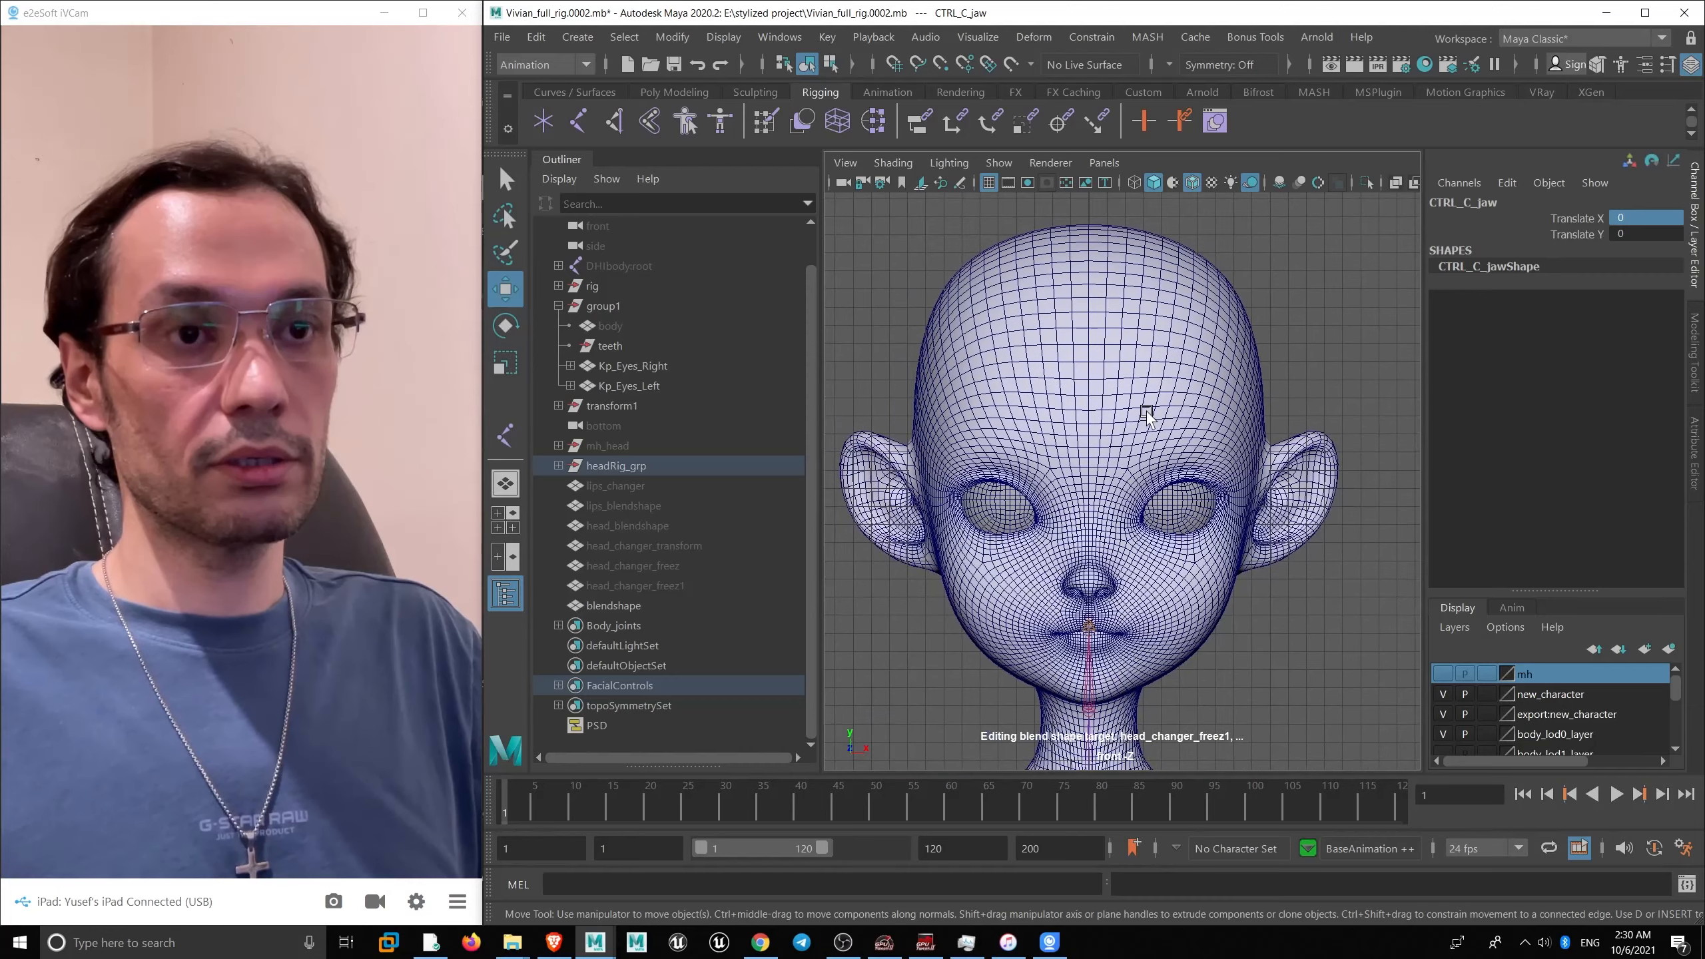
left_click(1158, 478)
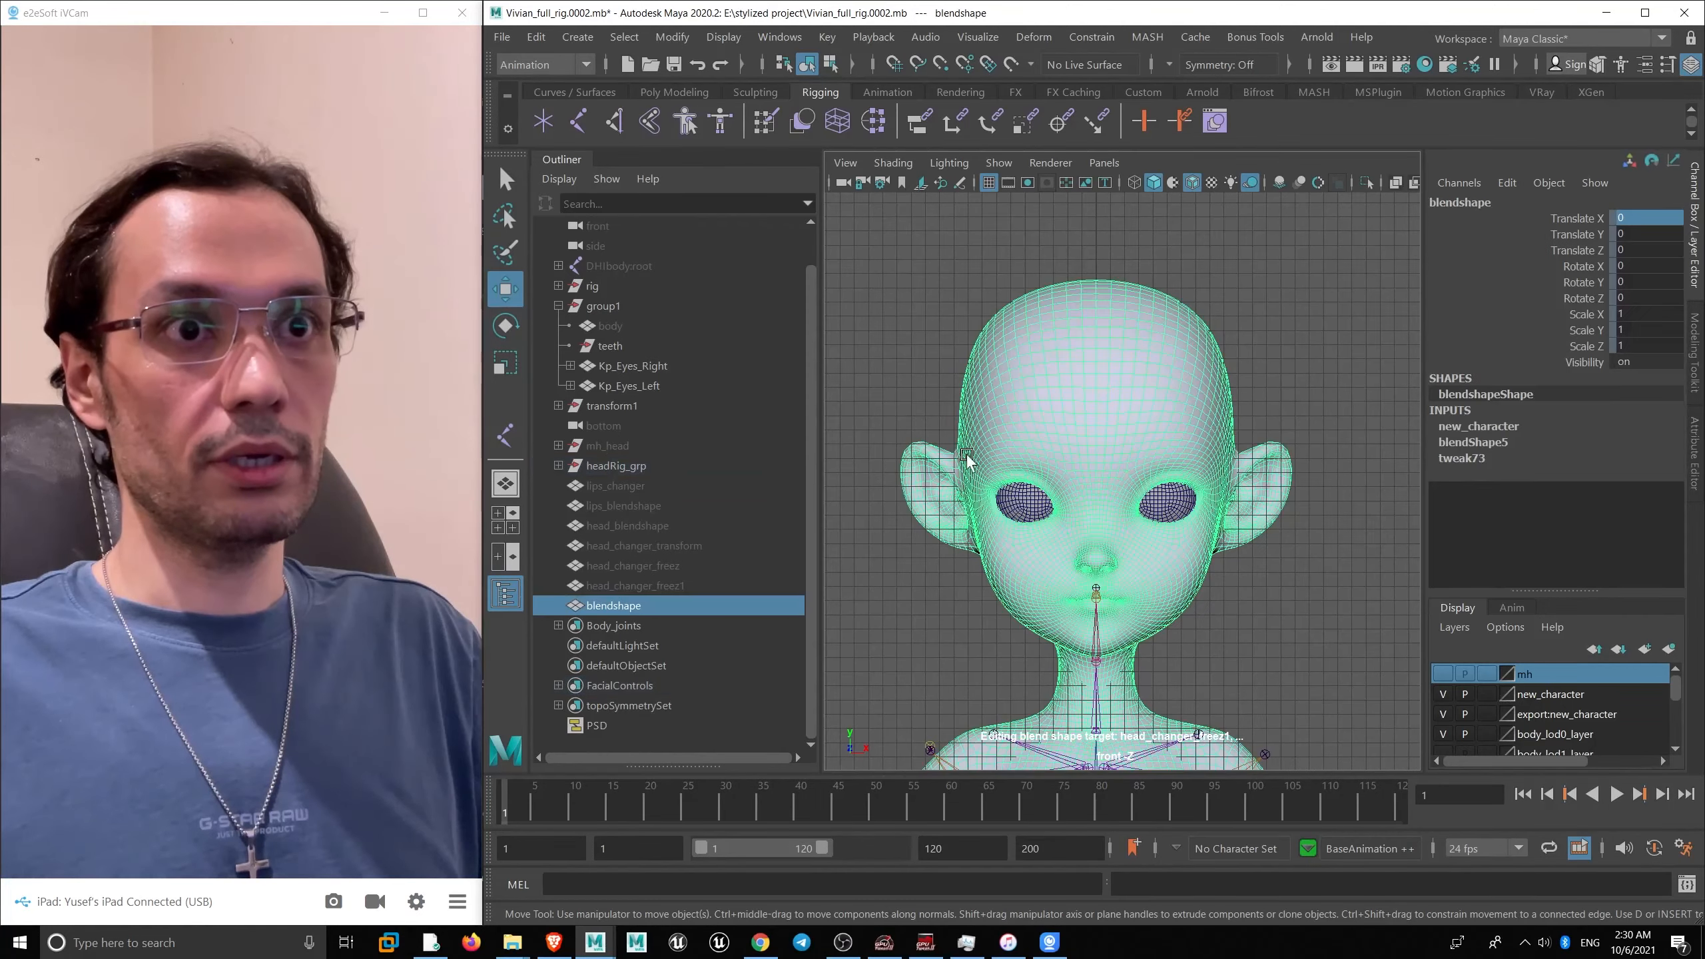
right_click_drag(1191, 464, 874, 388, "alt")
middle_click_drag(941, 337, 860, 236, "alt")
right_click_drag(859, 236, 715, 270, "alt")
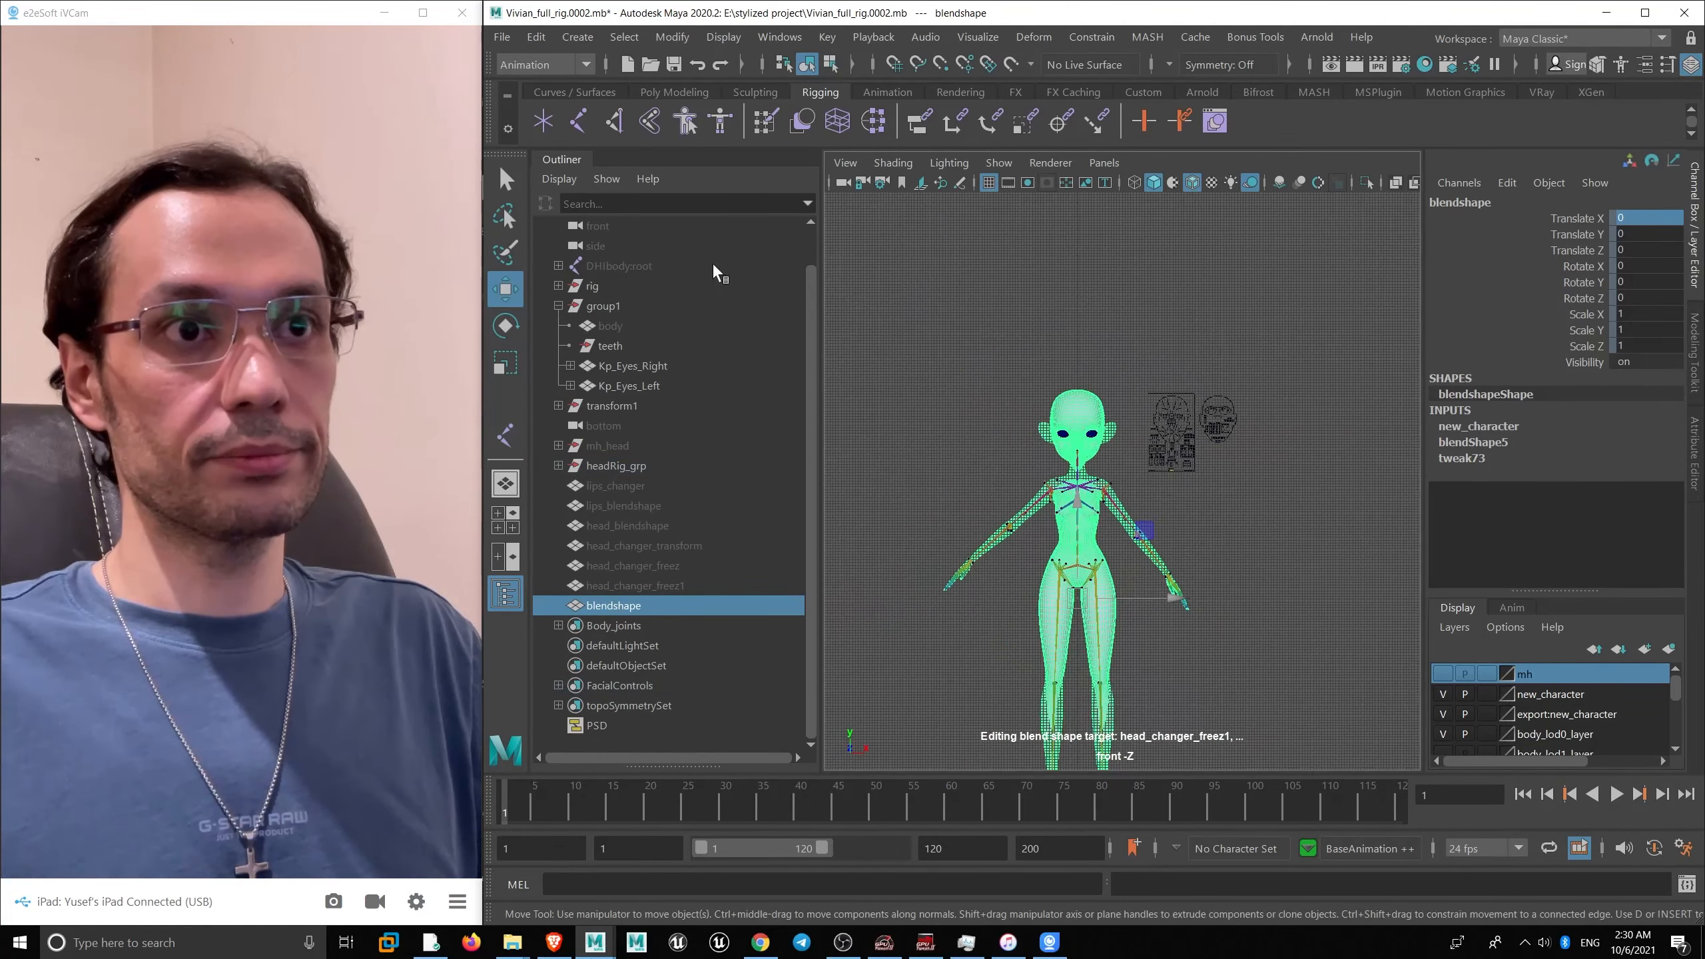
mouse_move(959, 363)
right_mouse_down("alt")
mouse_move(1016, 381)
mouse_move(959, 361)
mouse_move(955, 377)
right_mouse_up("alt")
middle_click_drag(966, 385, 974, 342, "alt")
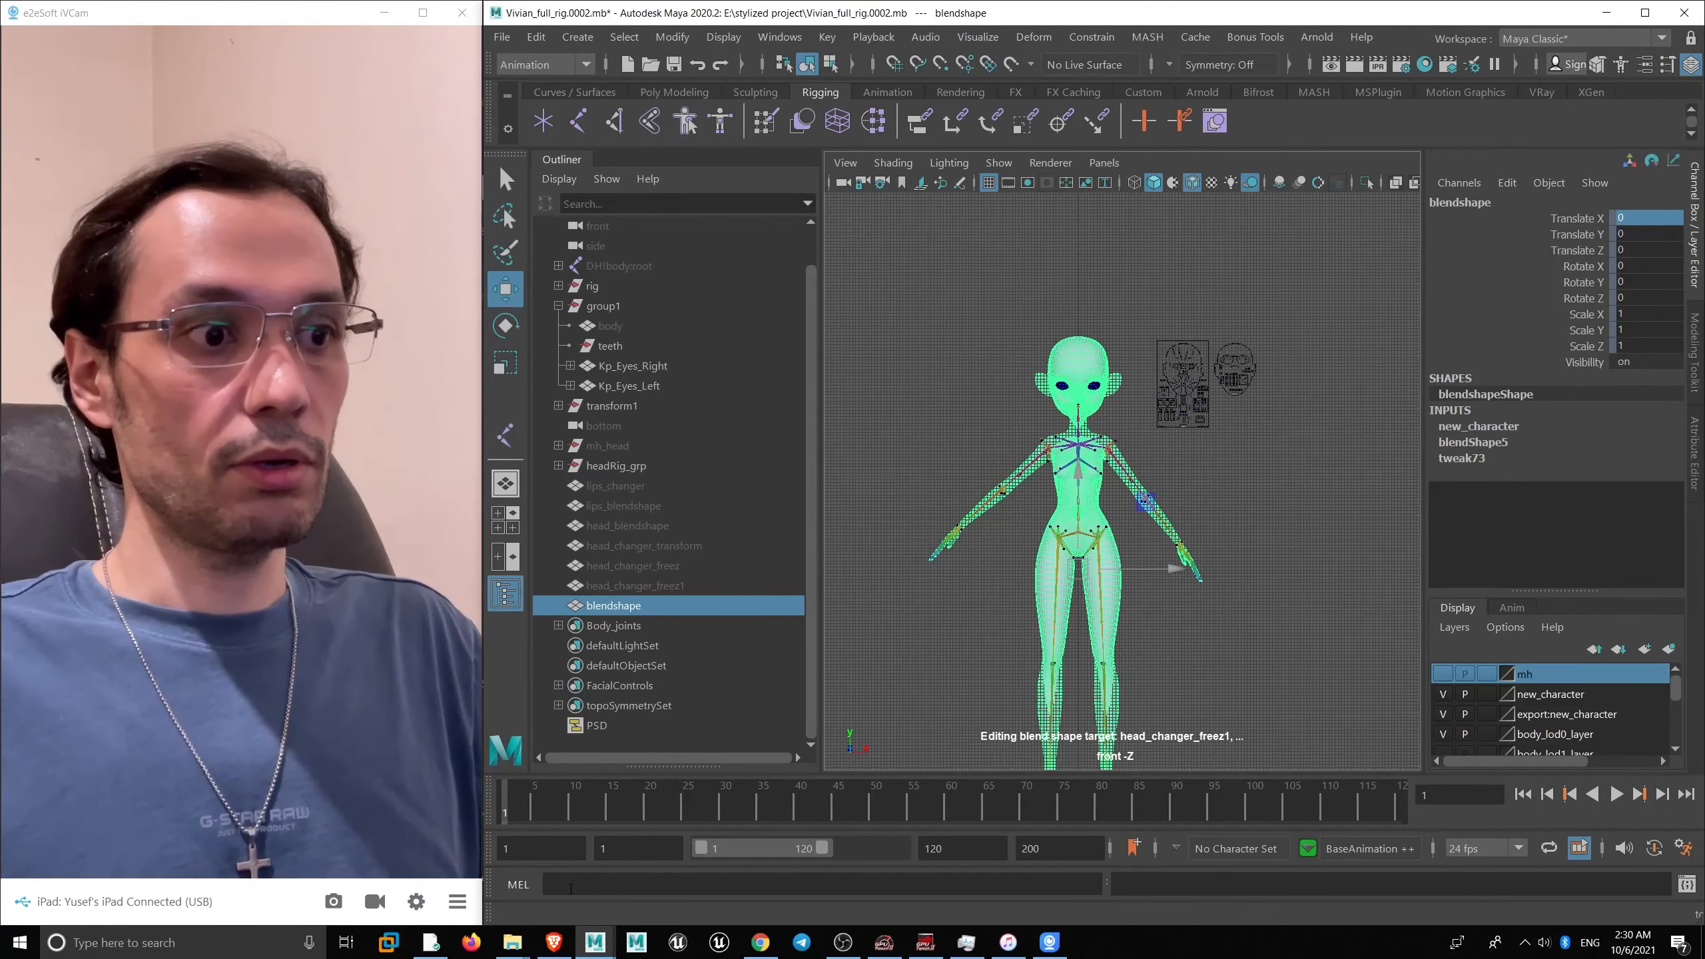
- Switch to File Explorer and open the "stylized project" folder on New Volume (E:)
left_click(515, 944)
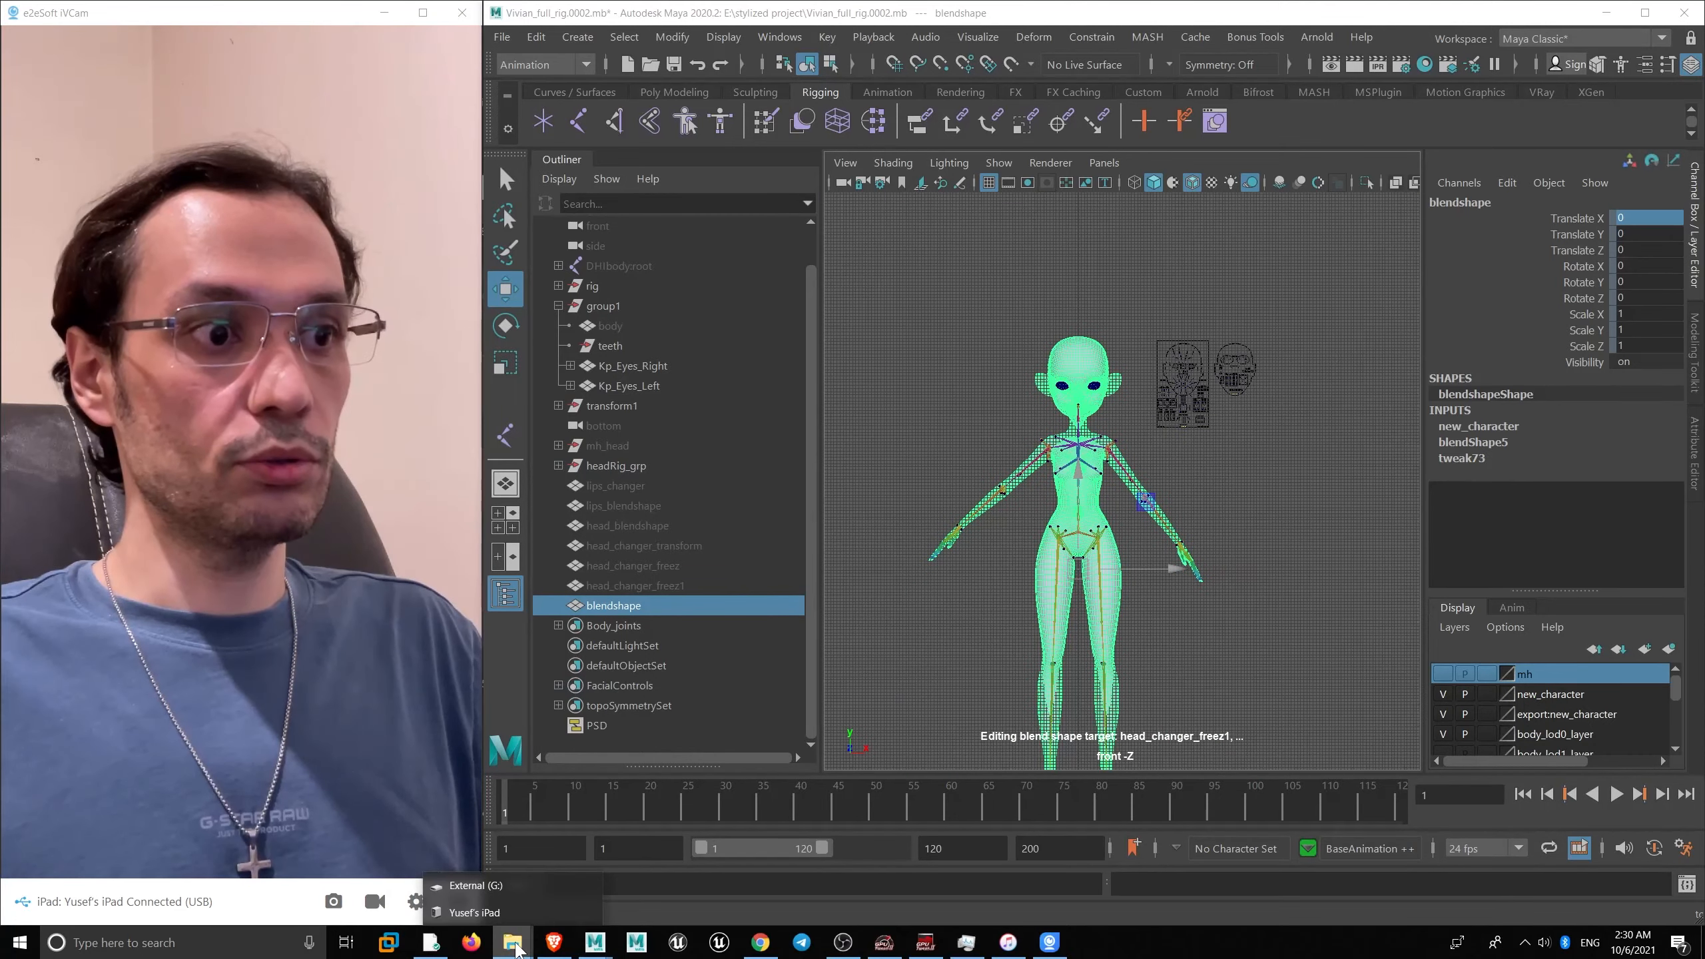
left_click(522, 886)
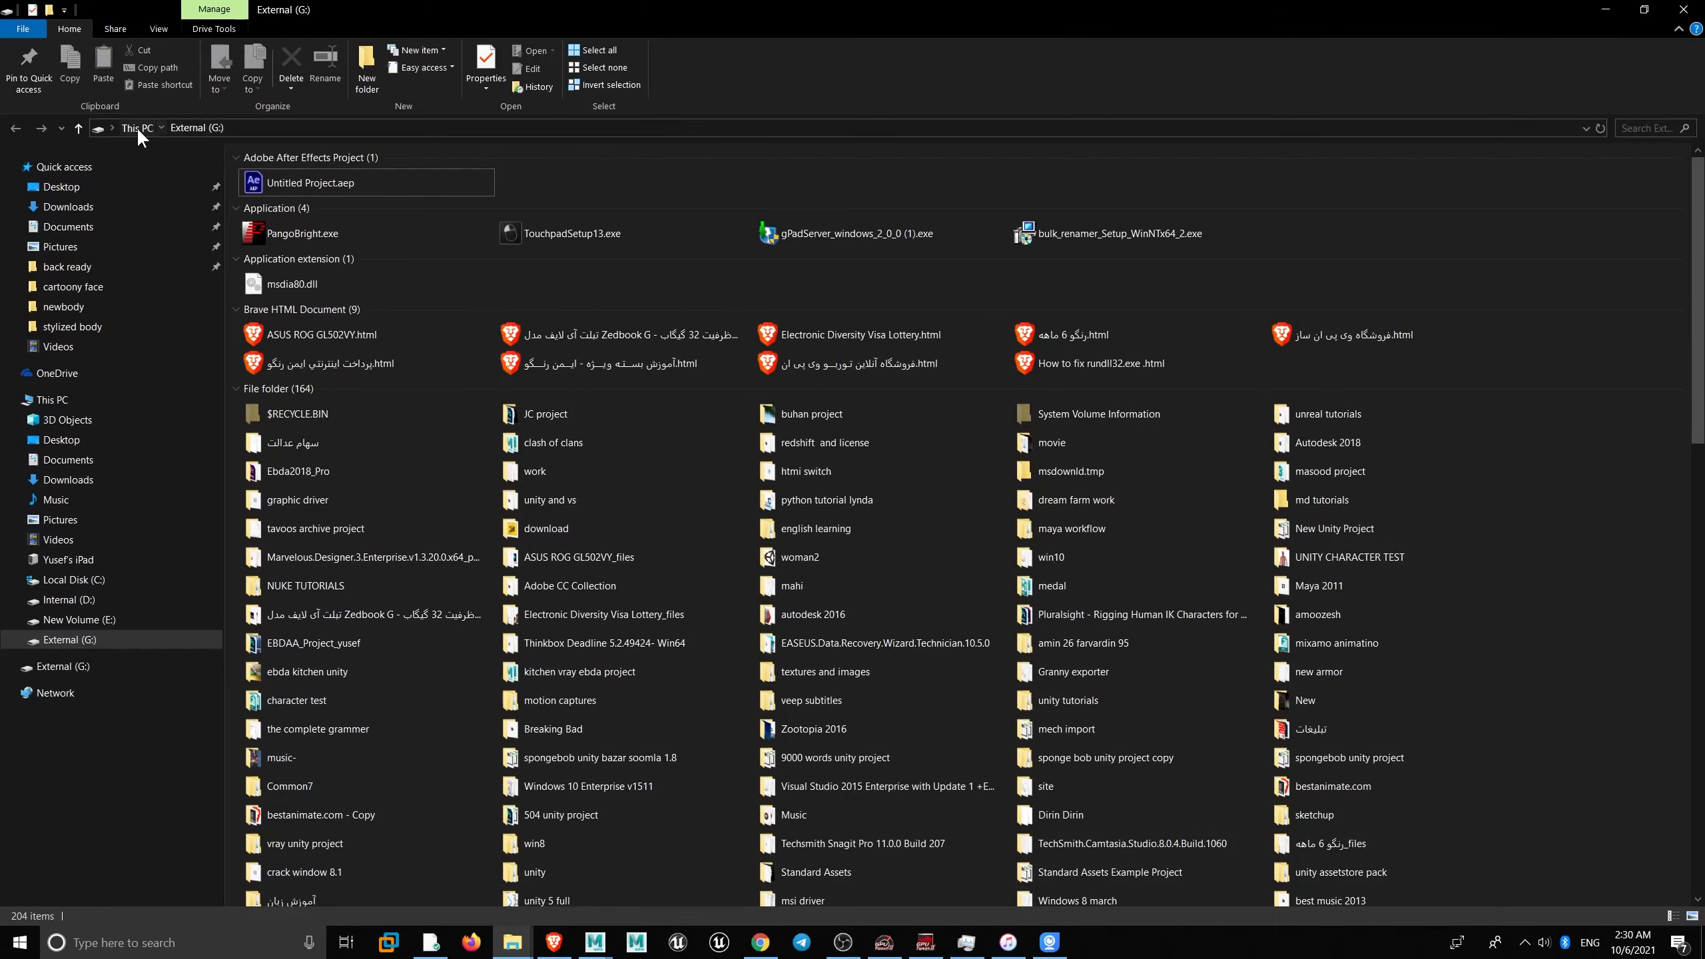
left_click(135, 128)
double_click(957, 324)
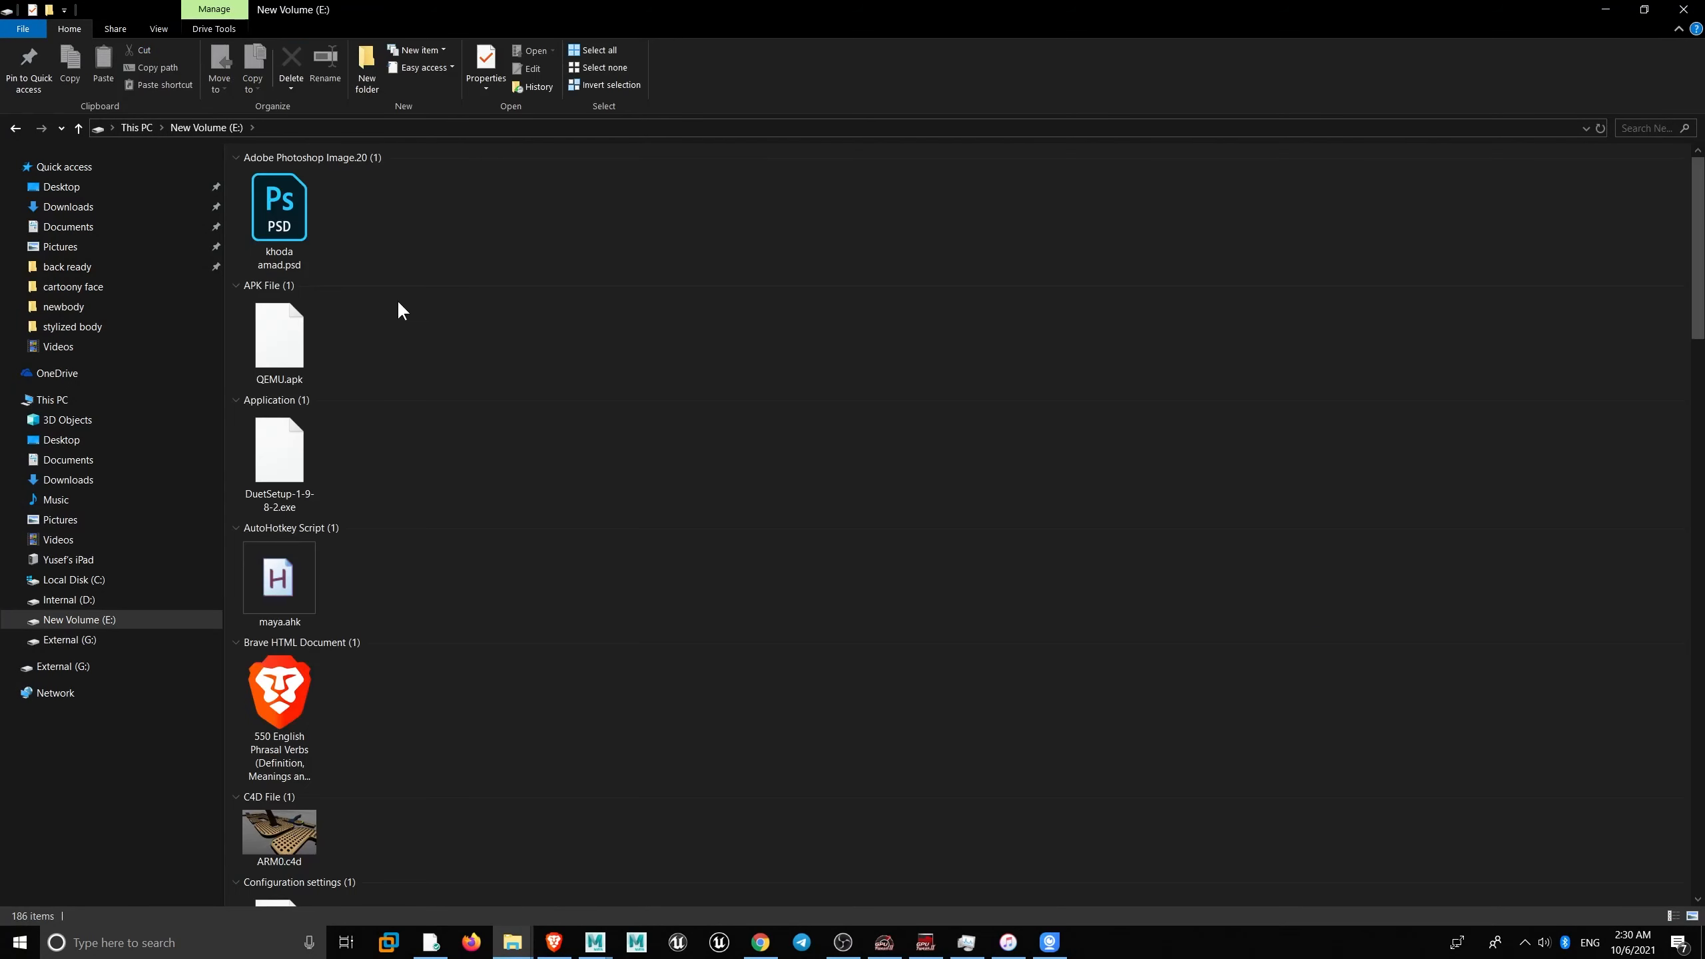
left_click(304, 246)
left_click(78, 327)
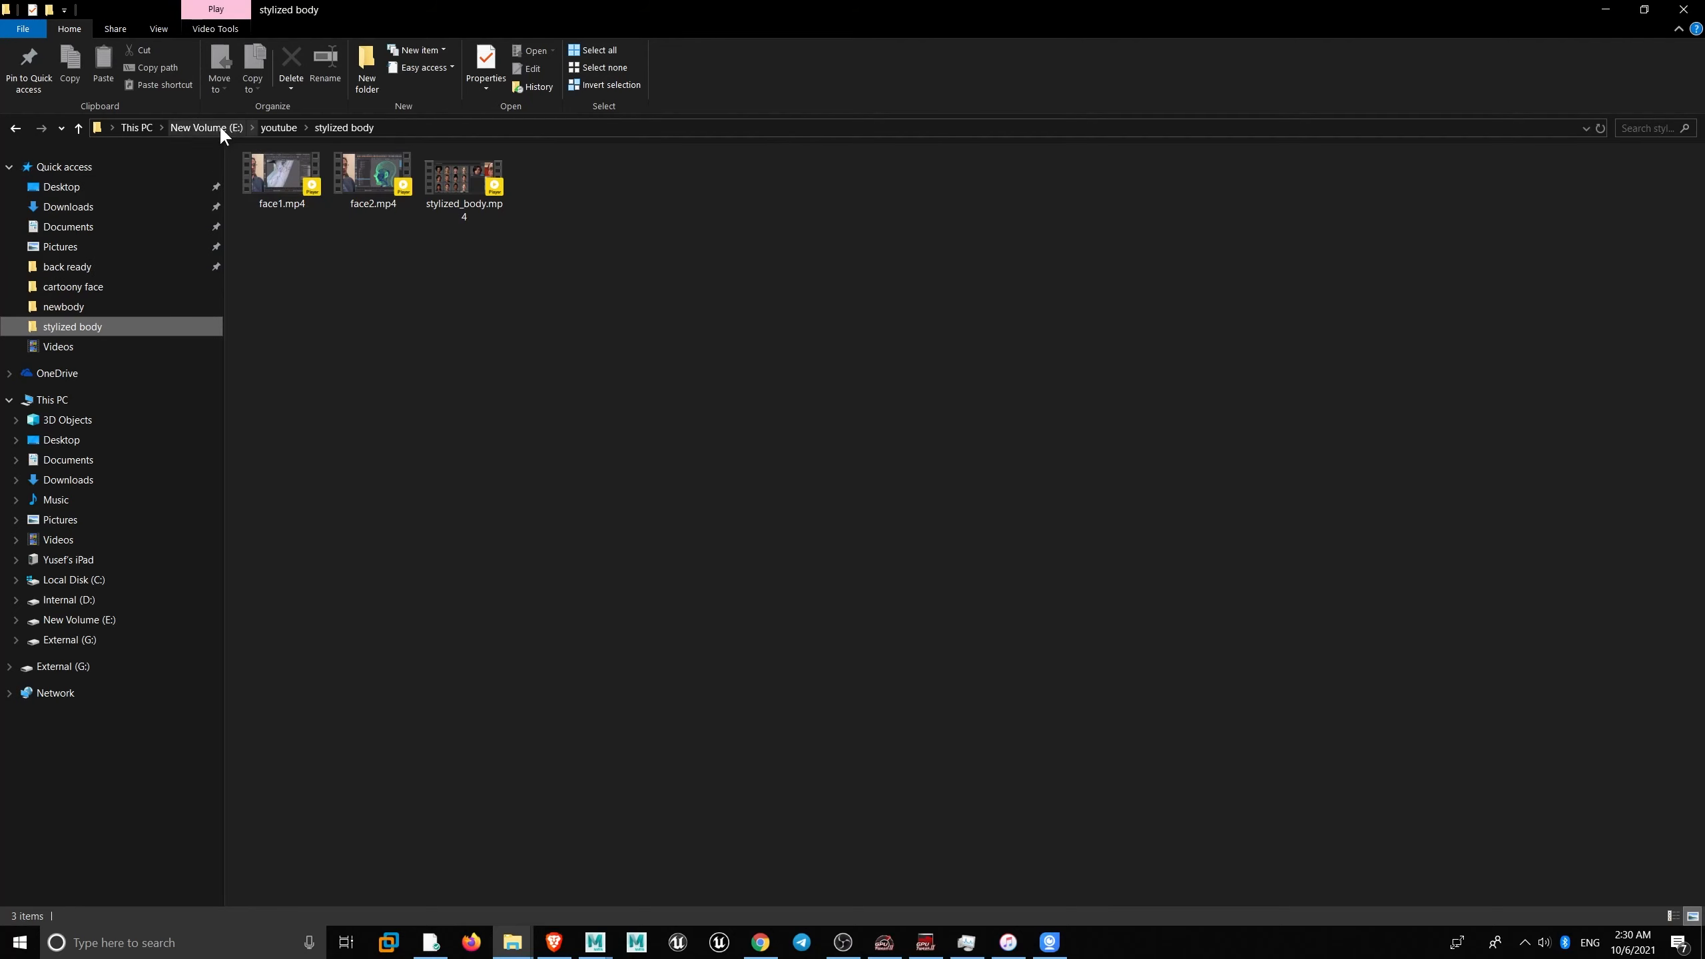
left_click(192, 127)
left_click(314, 236)
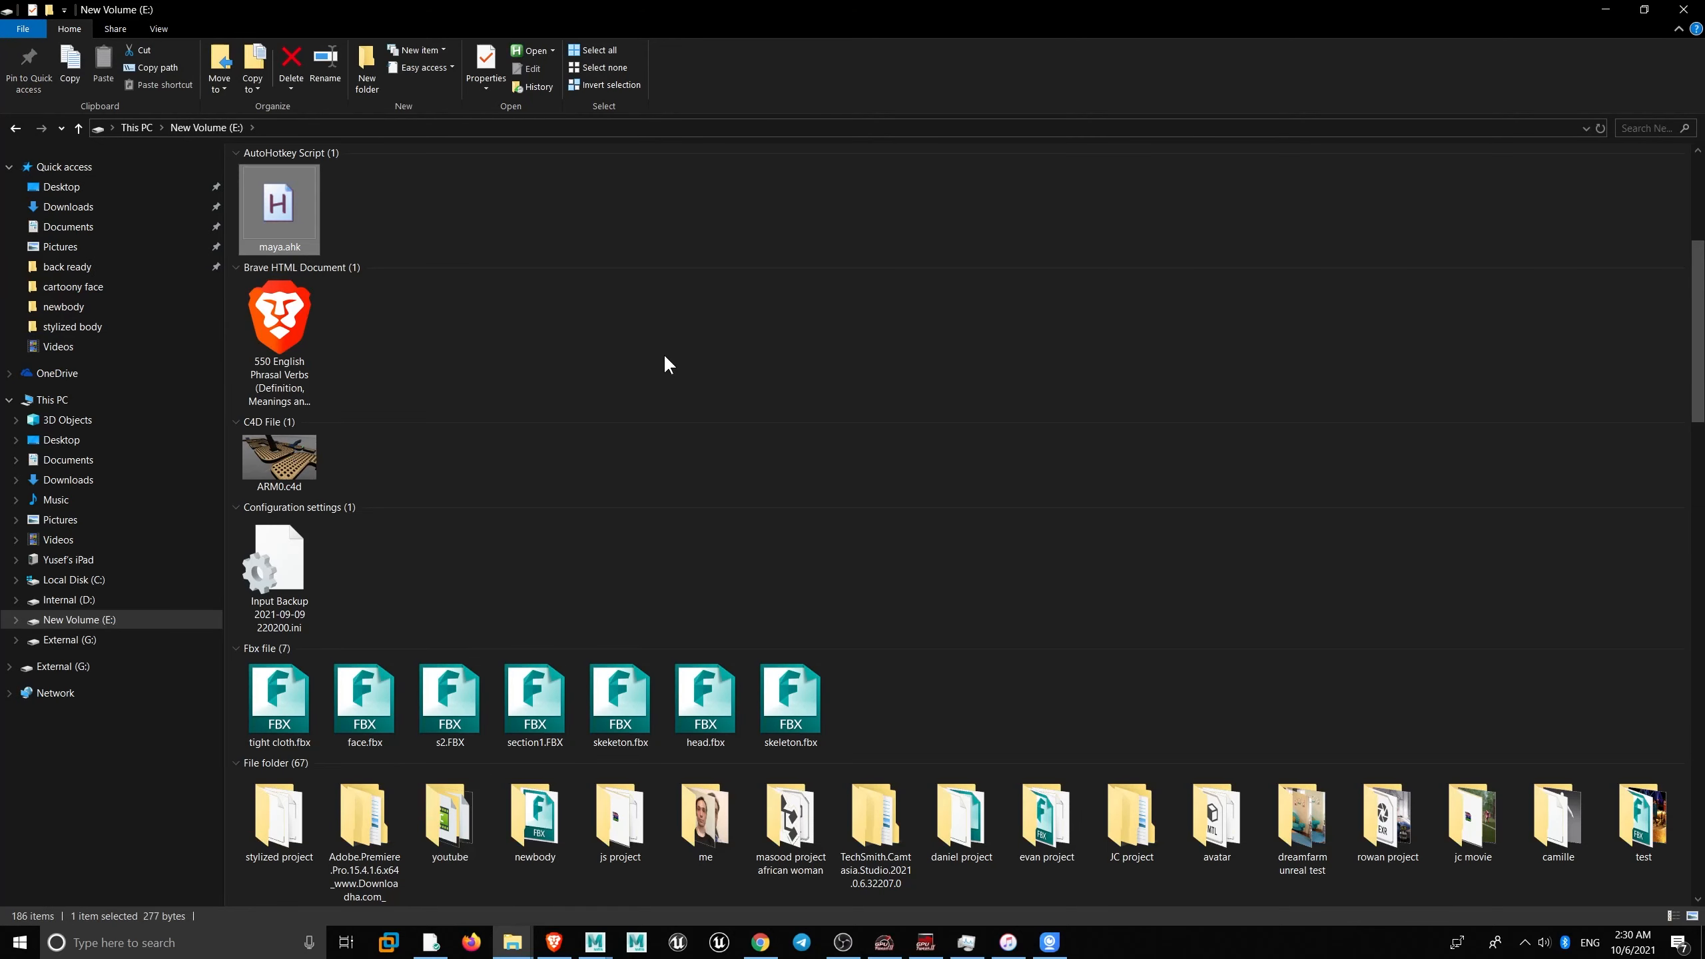
key("s")
key("t")
key("Return")
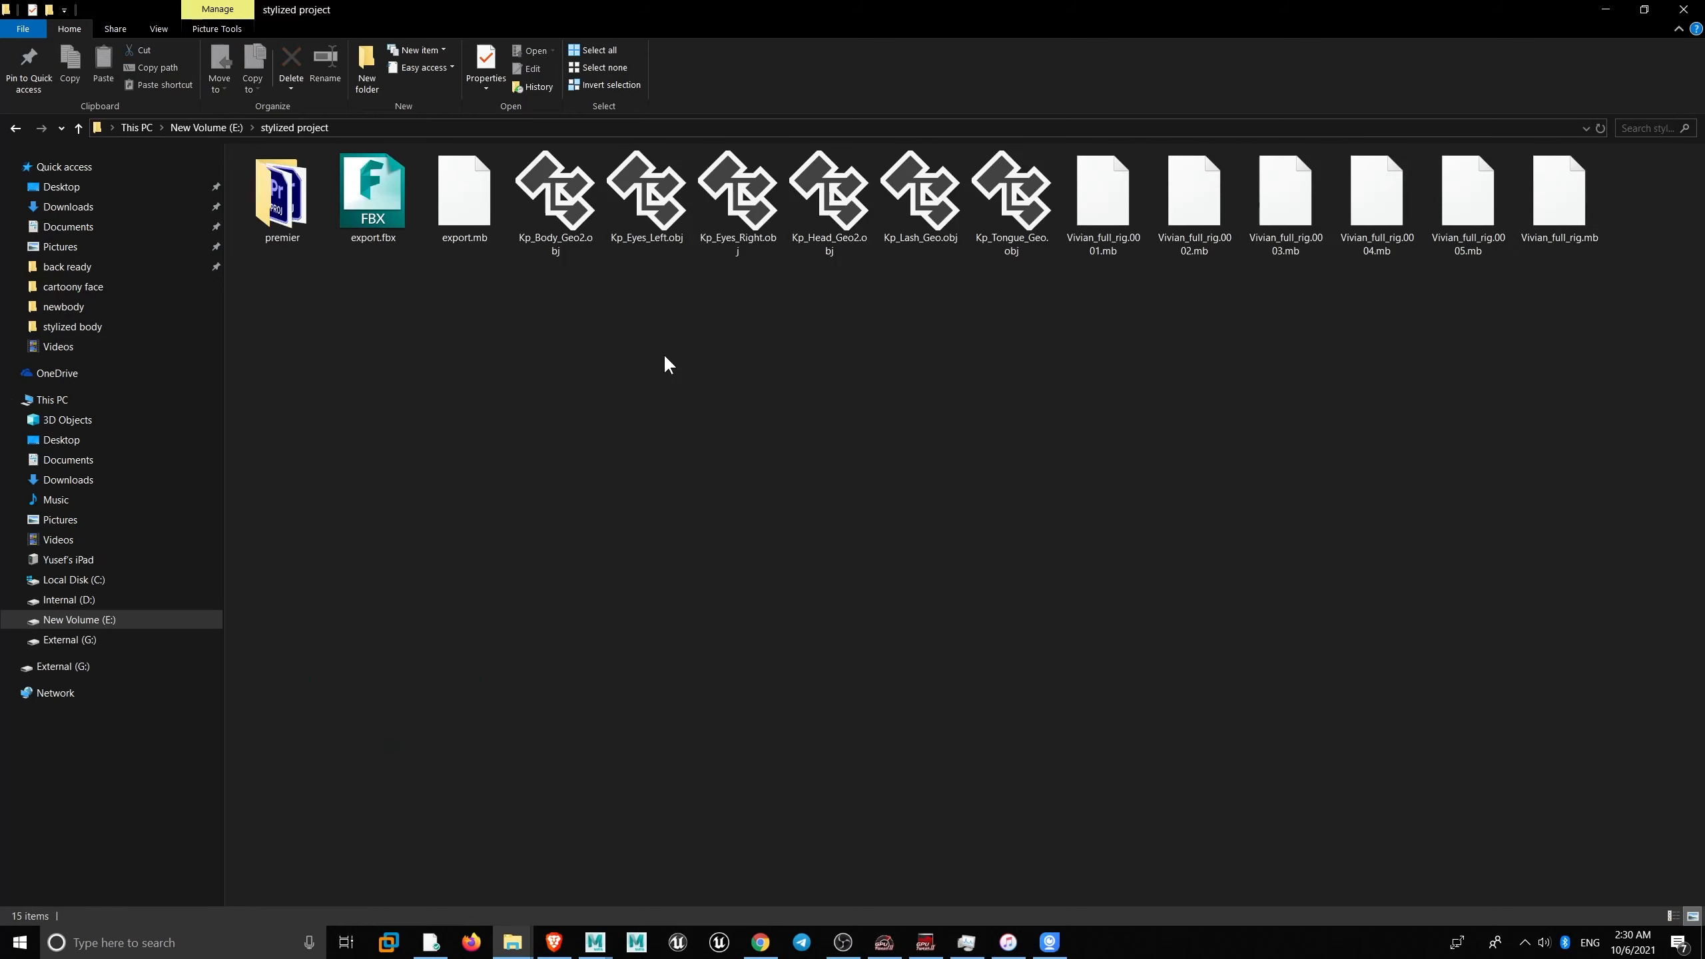
- Import Kp_Lash_Geo.obj from the project folder into the open Maya scene
left_click_drag(634, 9, 1328, 259)
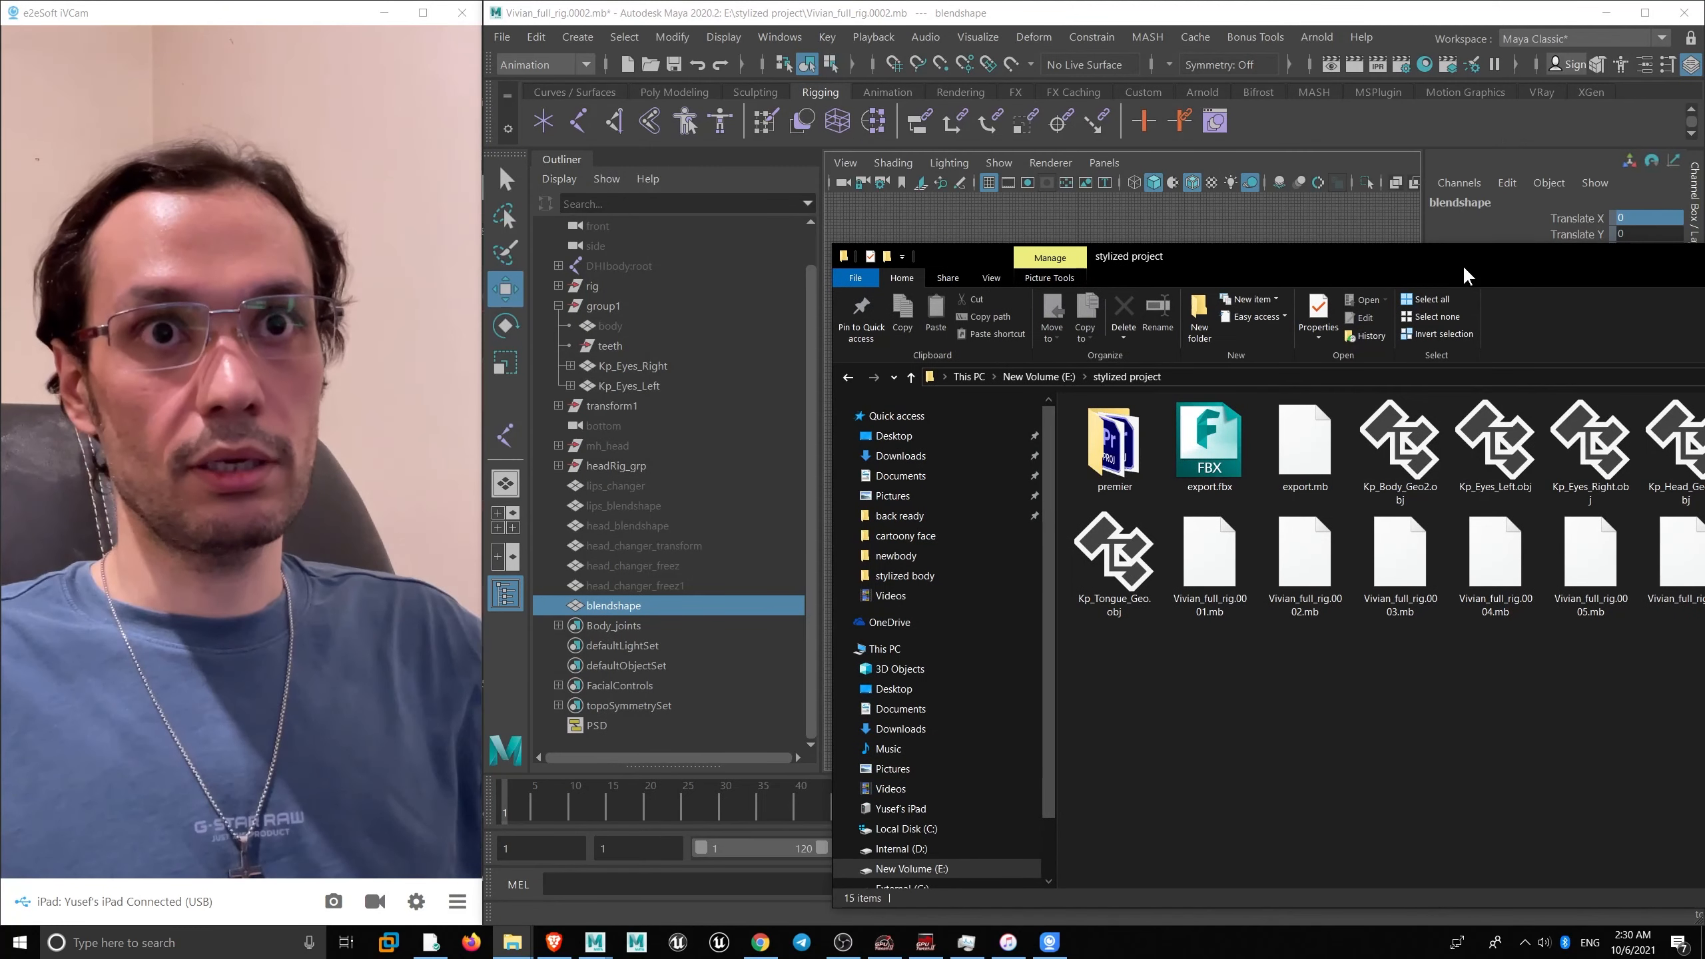
left_click_drag(1467, 266, 1282, 222)
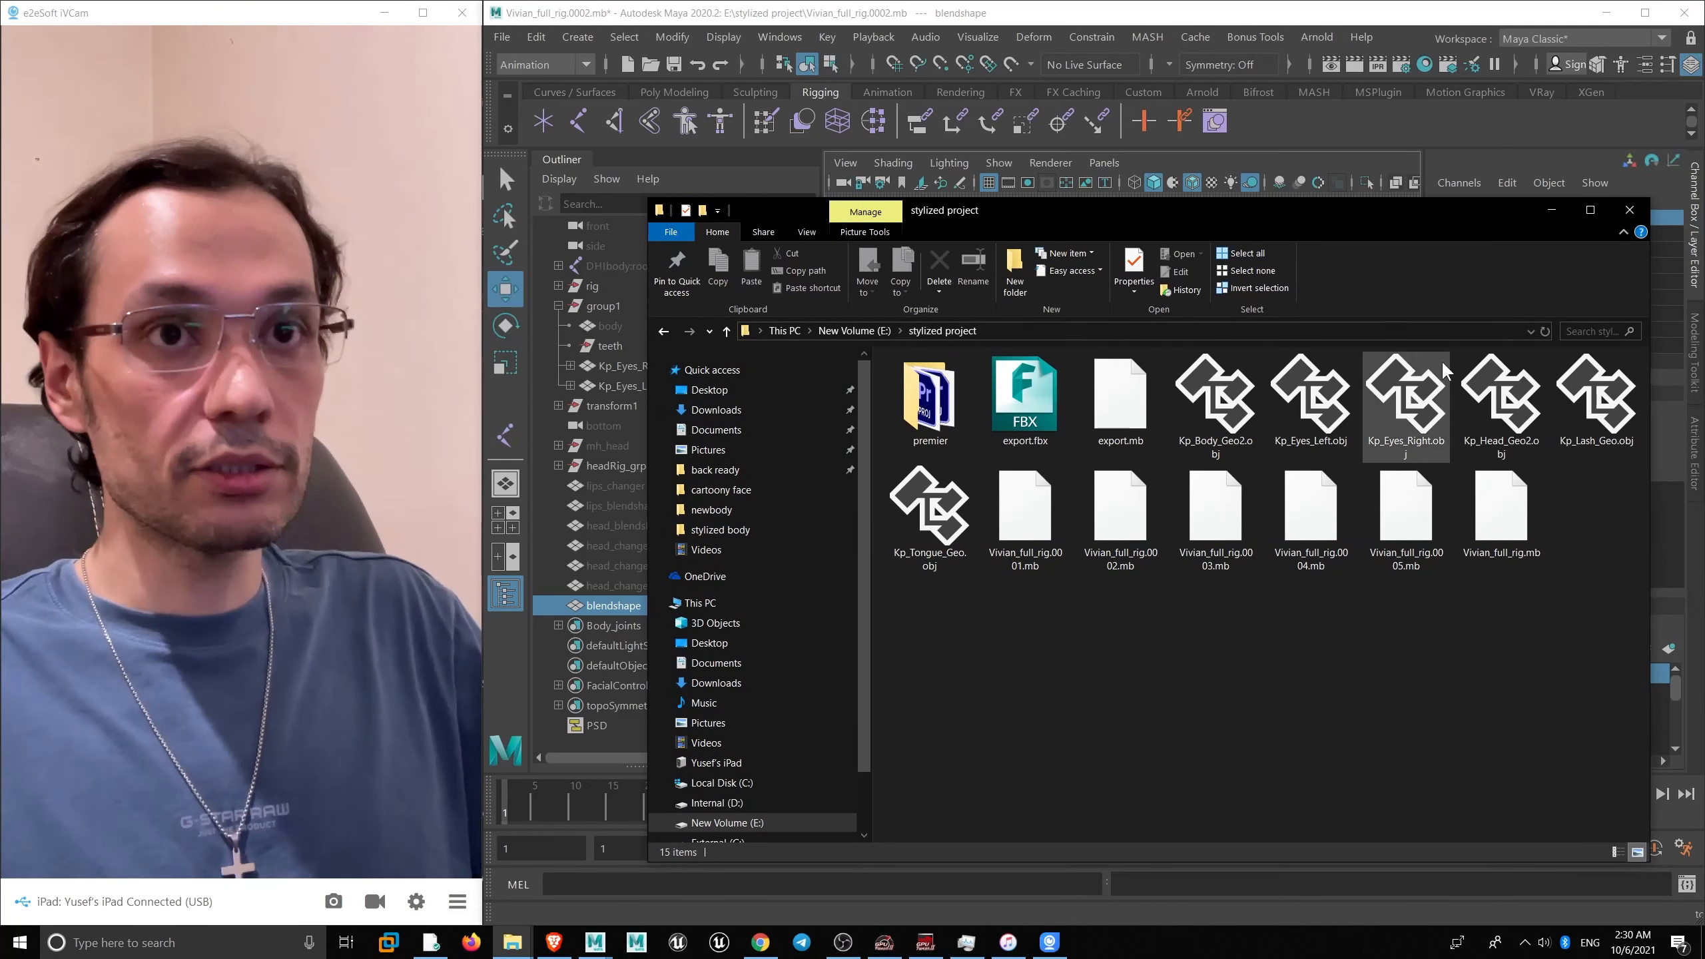
left_click(1215, 403)
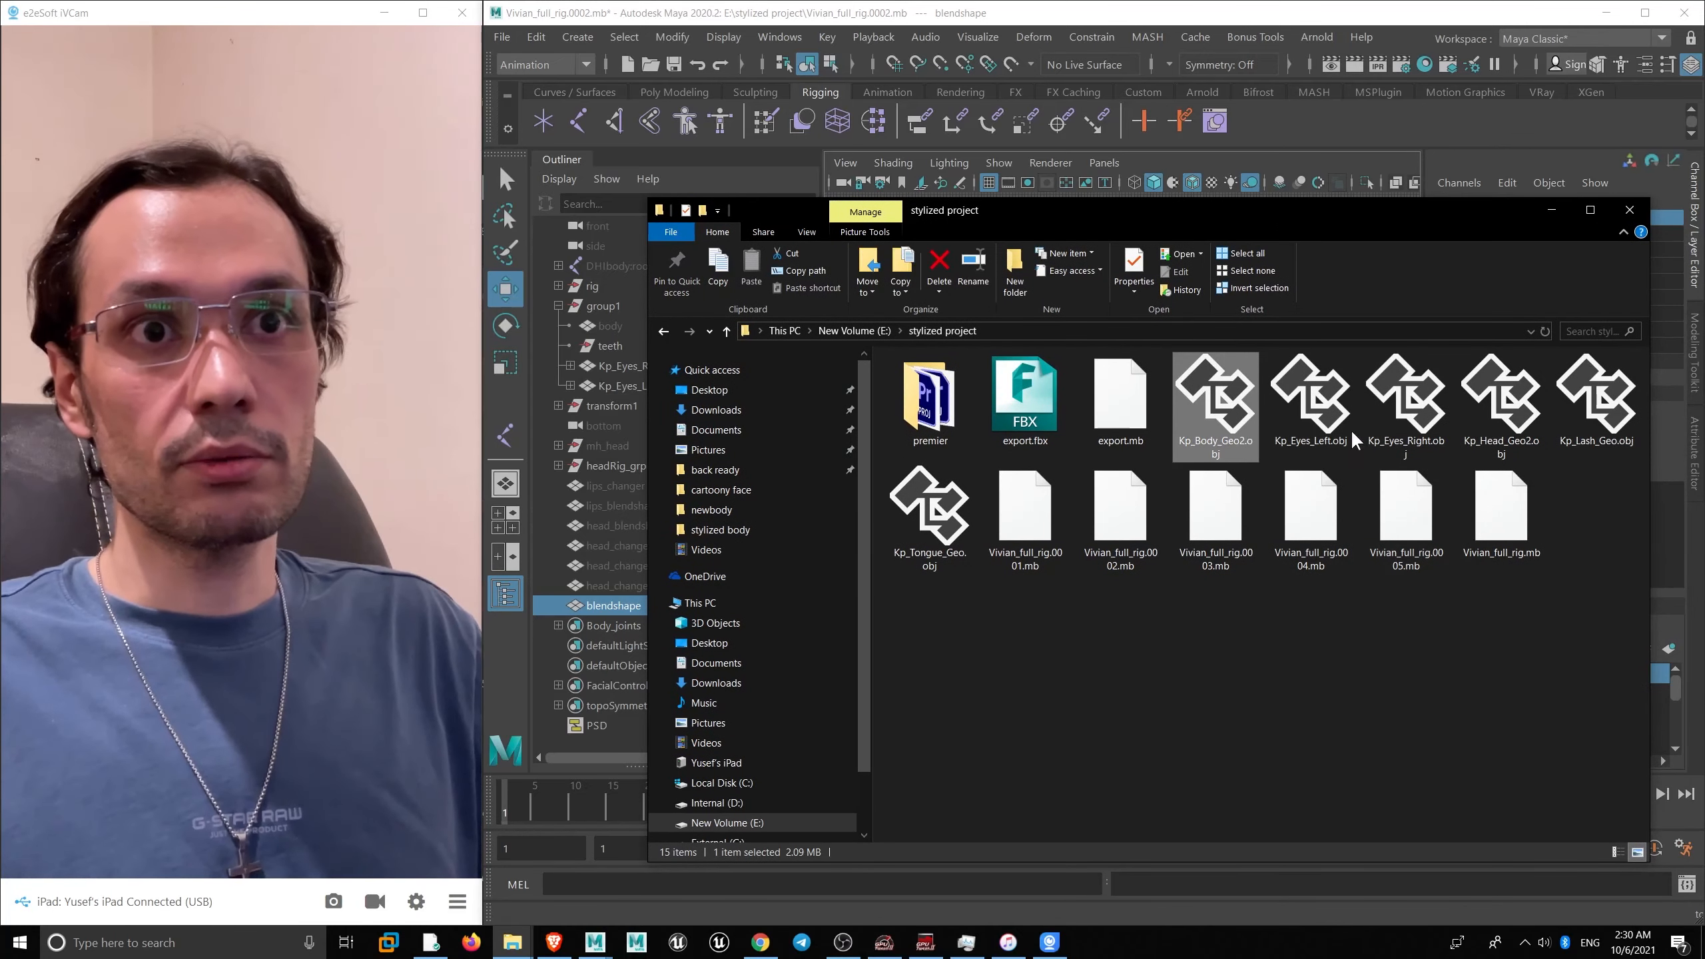
left_click(1537, 443)
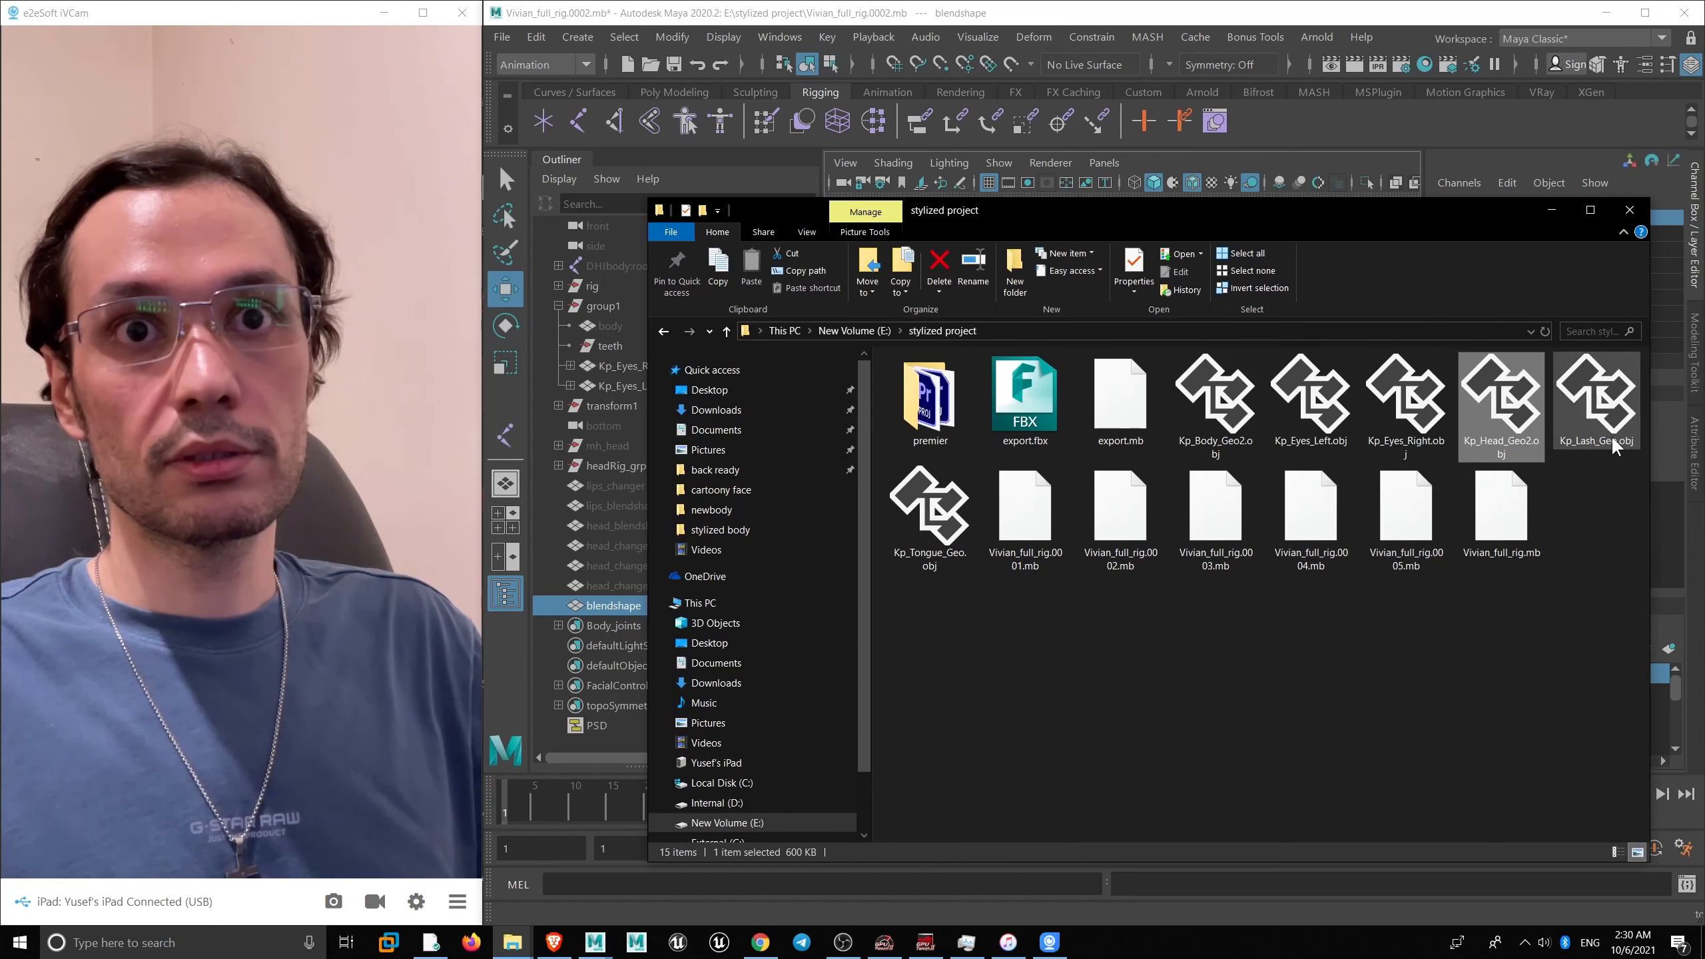
left_click(1594, 409)
left_click_drag(1376, 216, 1141, 457)
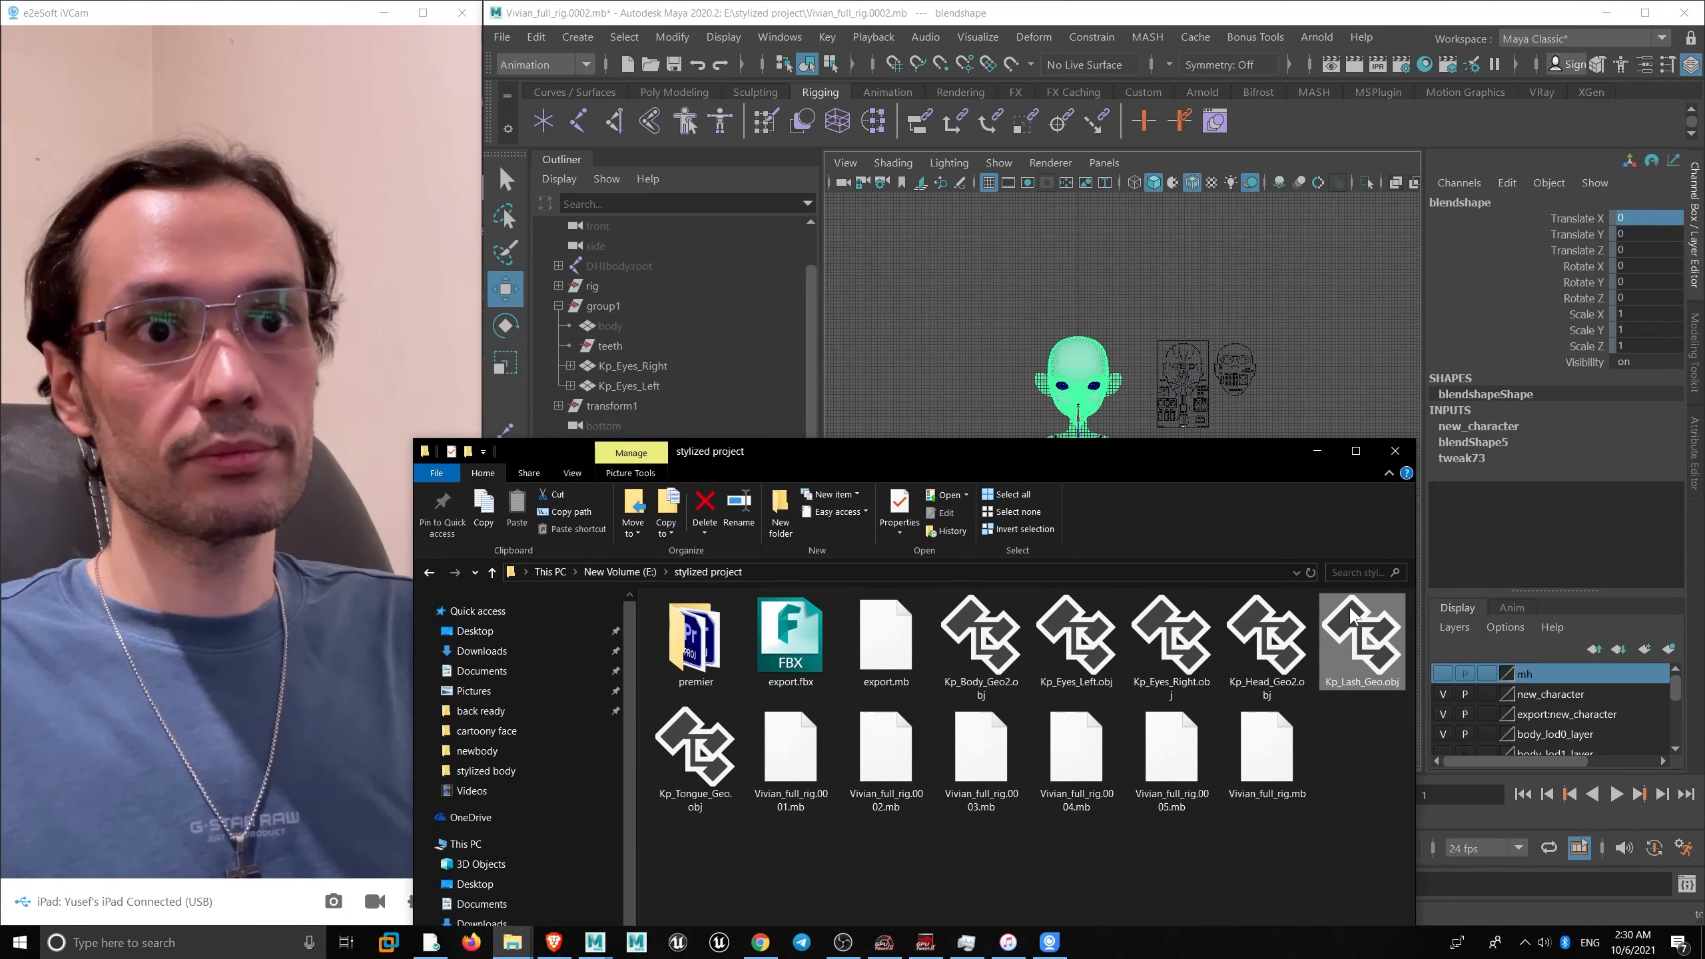
left_click_drag(1363, 628, 1256, 363)
left_click(1148, 393)
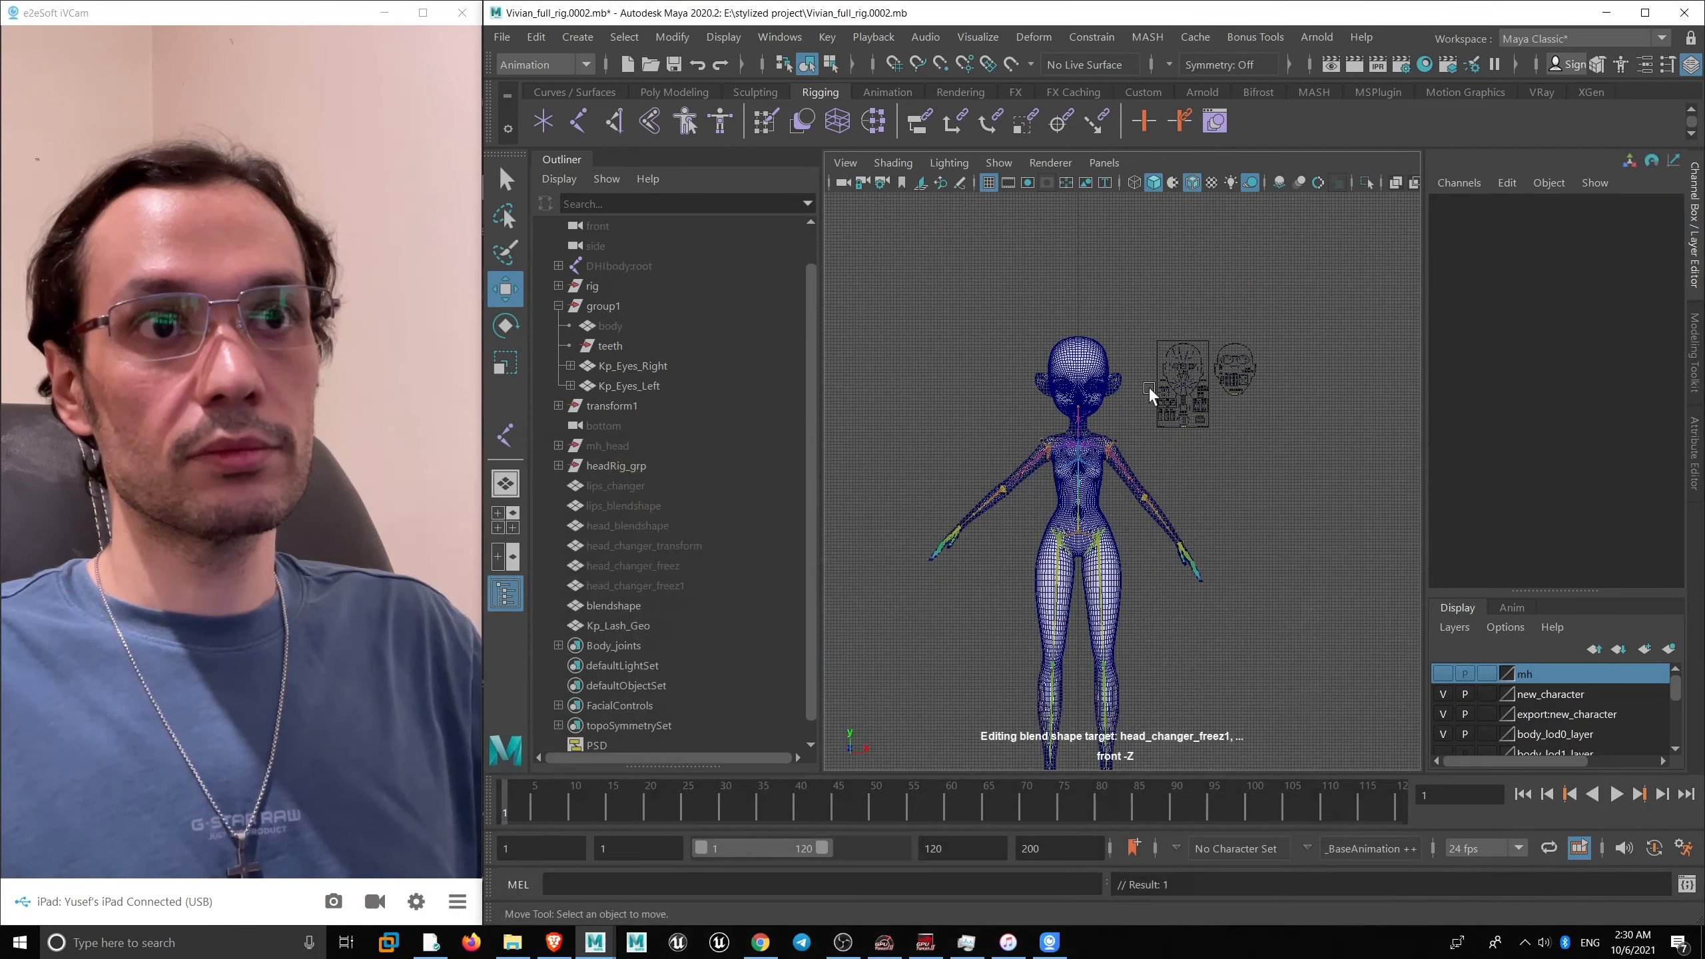
- Switch to the perspective view and inspect the imported eyelashes on the face
key("space")
left_click_drag(1150, 413, 1112, 355)
scroll(1130, 359, "down", 5)
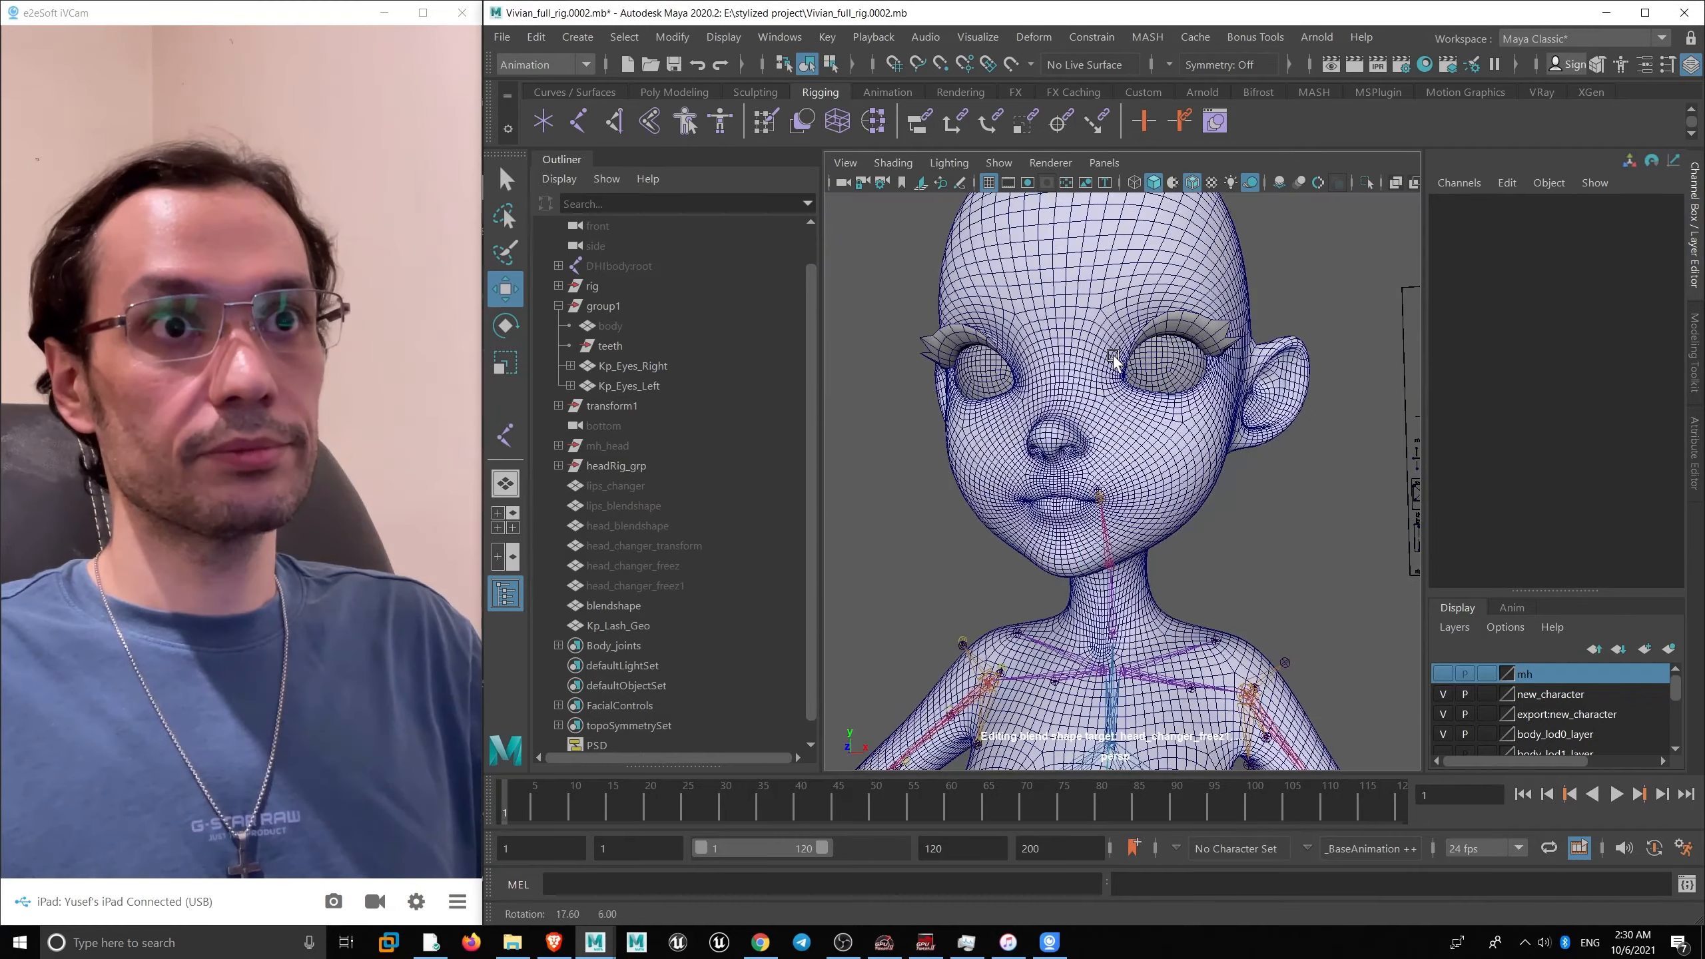
- Separate the imported Kp_Lash_Geo mesh into individual eyelashes and delete its construction history
left_click(1181, 333)
scroll(1198, 339, "up", 5)
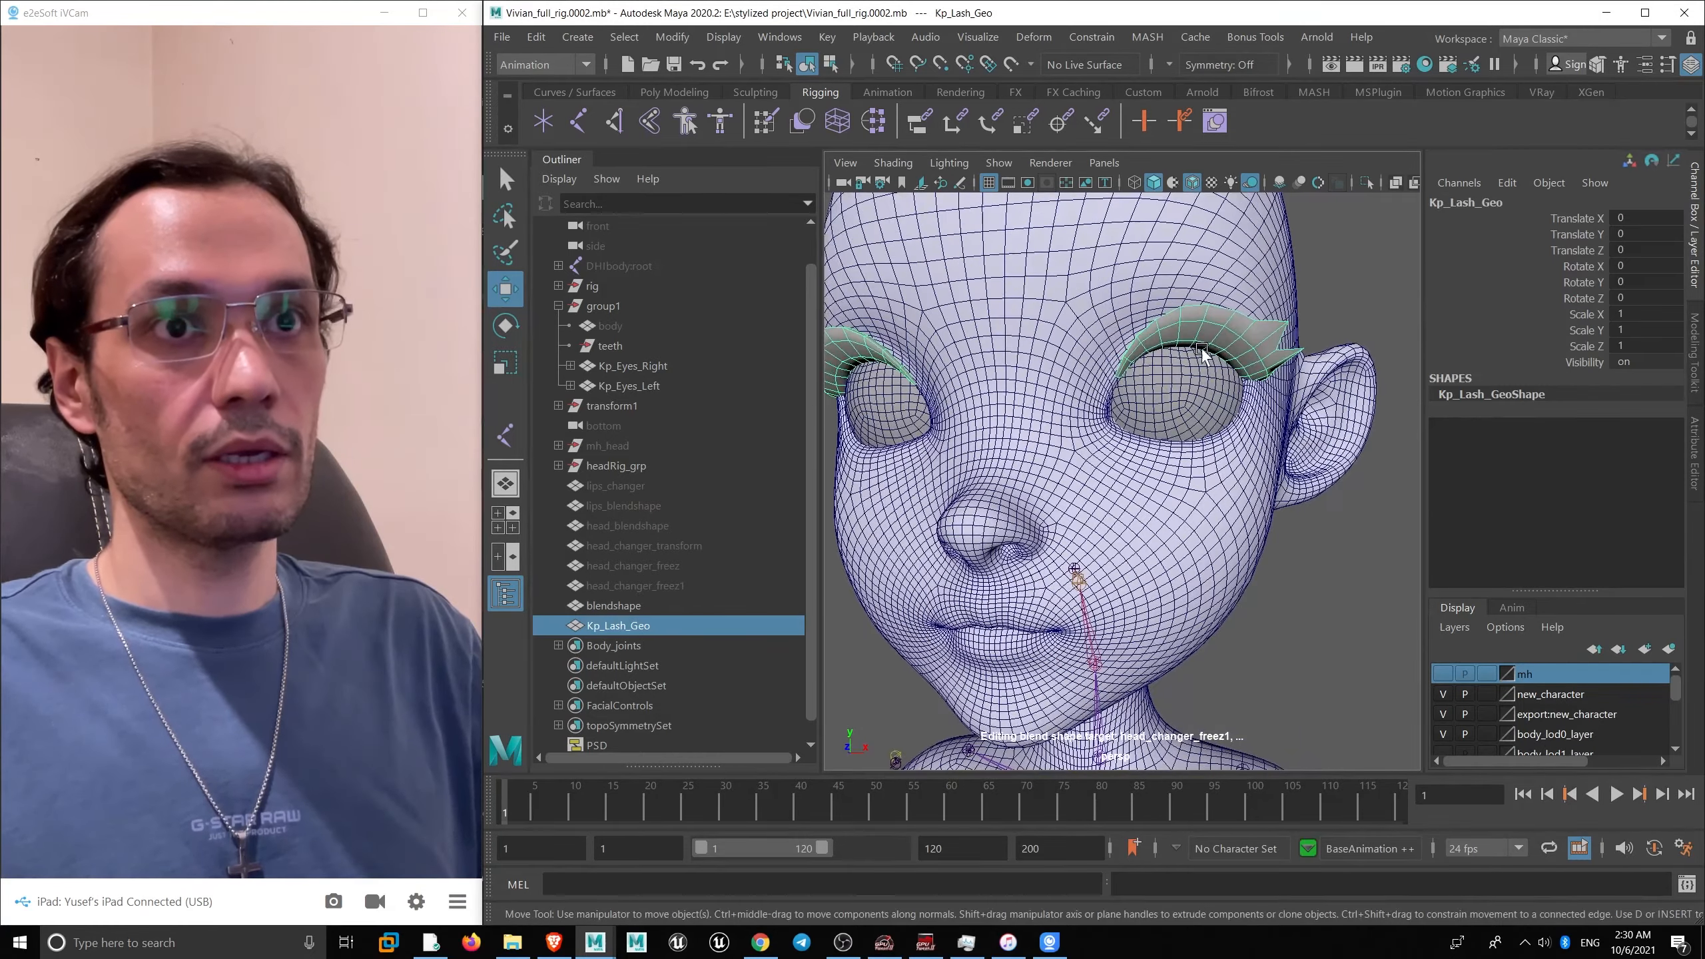
right_click(1205, 343, "shift")
left_click(1199, 732)
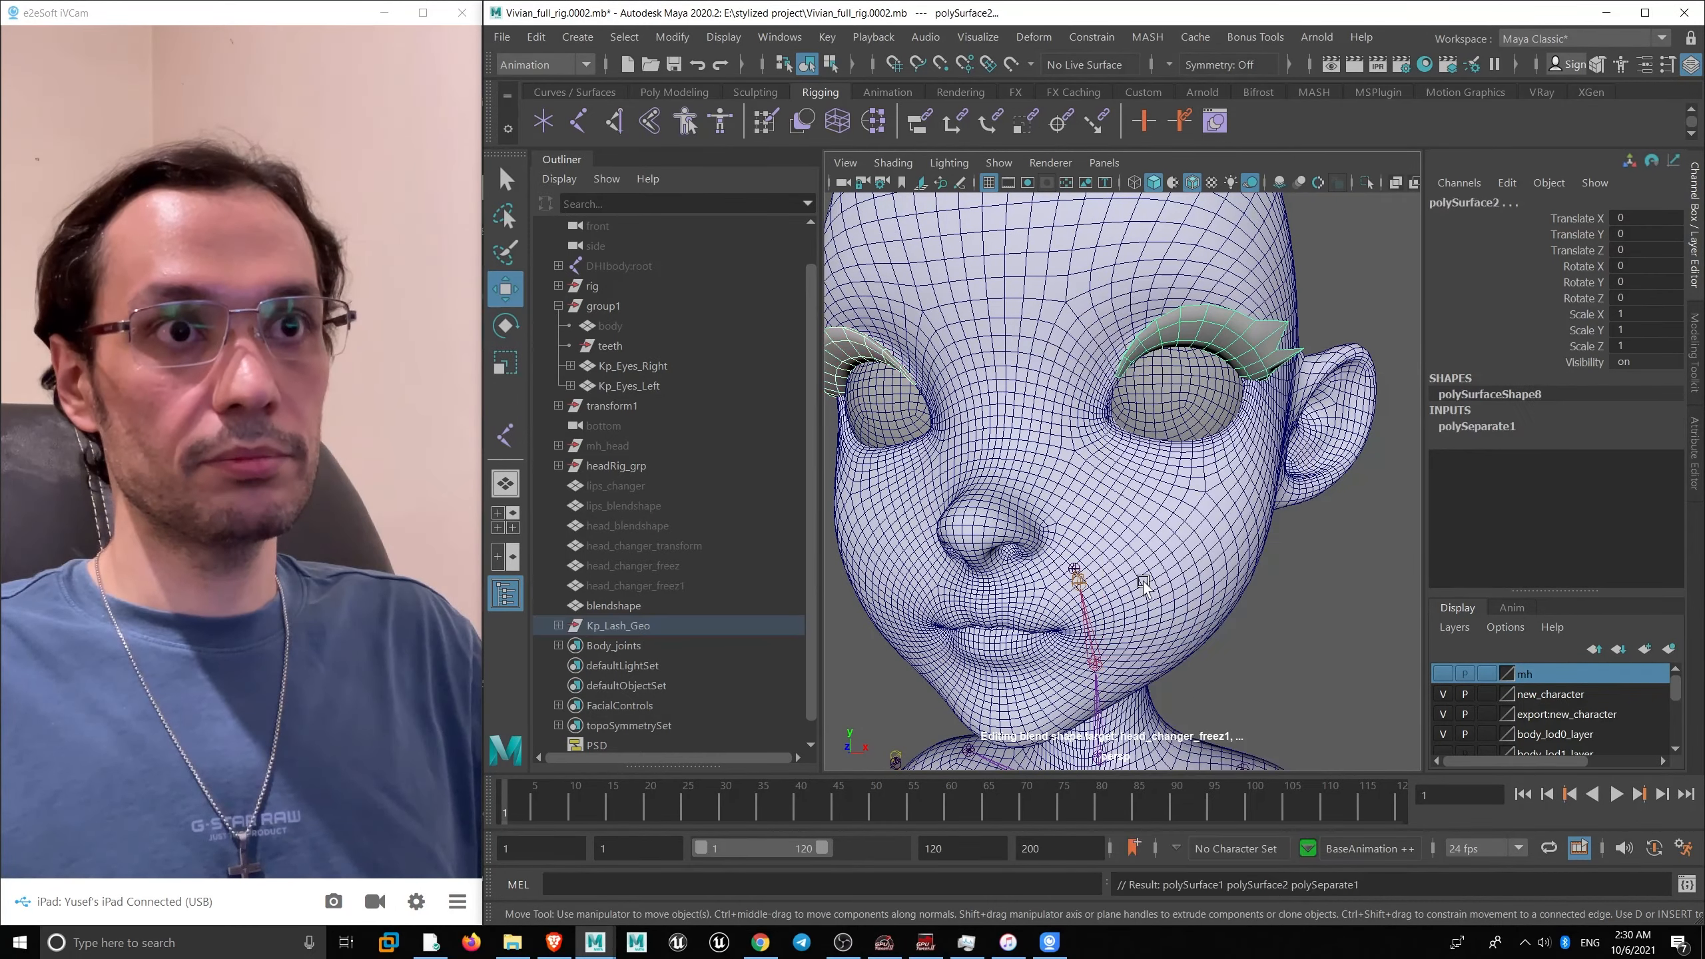
key("alt+shift+d")
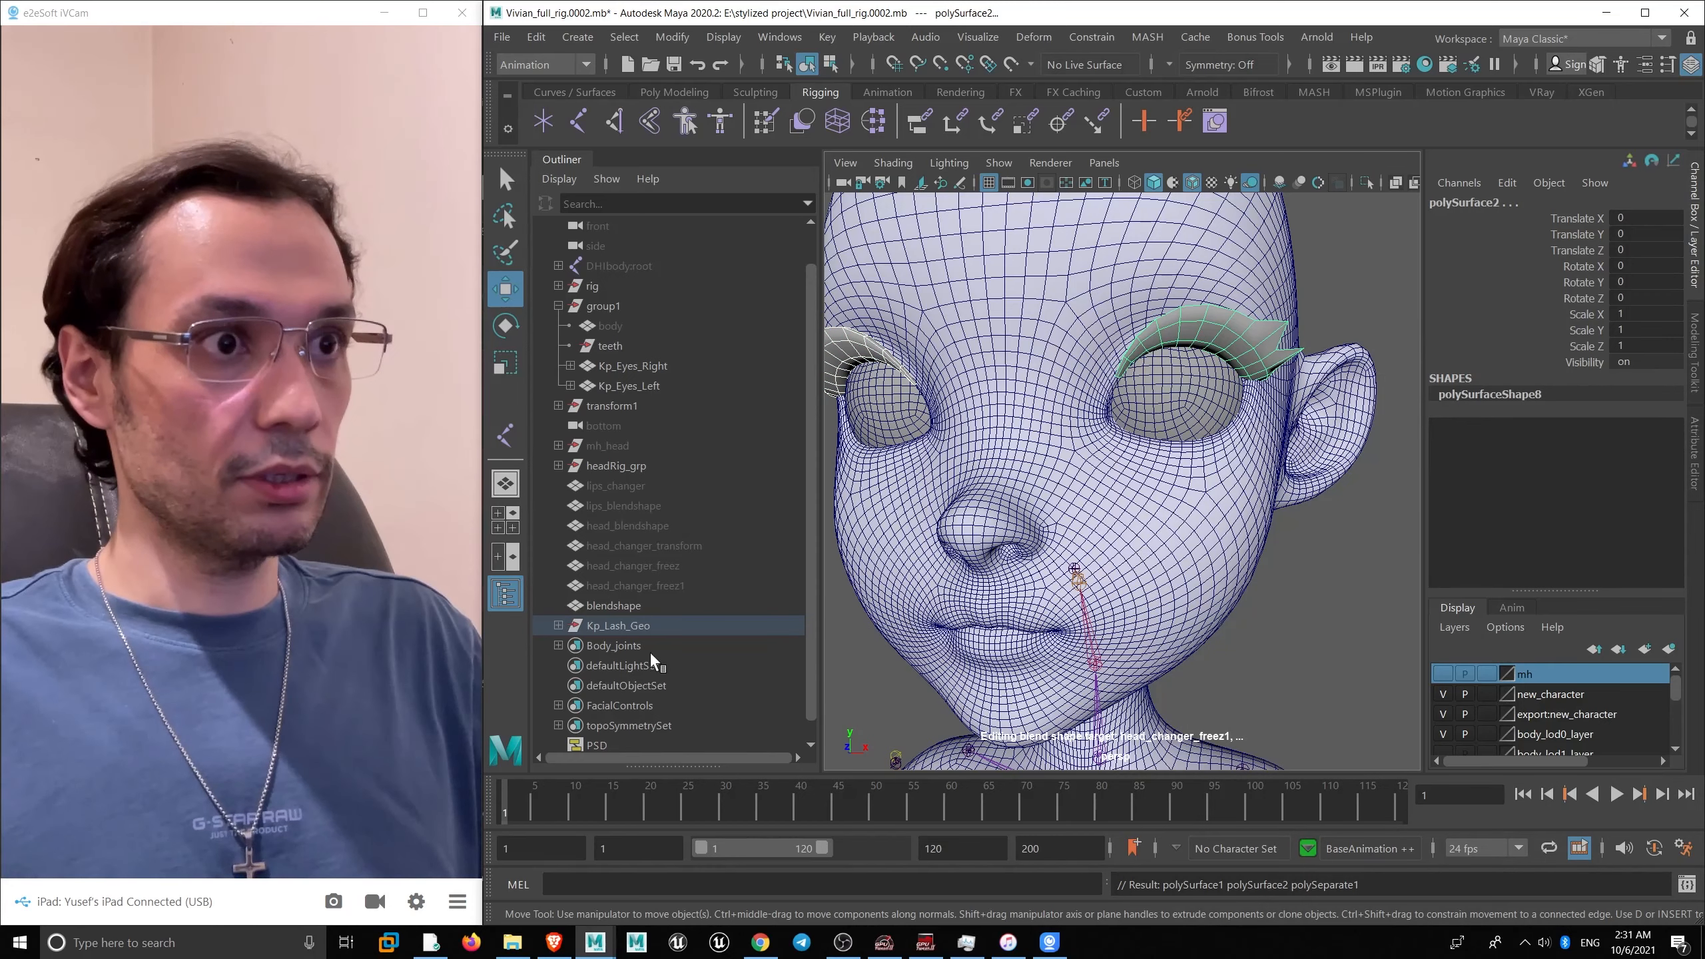
- Expand the Kp_Lash_Geo group and select its pieces in turn to check which eyelash each one is
left_click(557, 626)
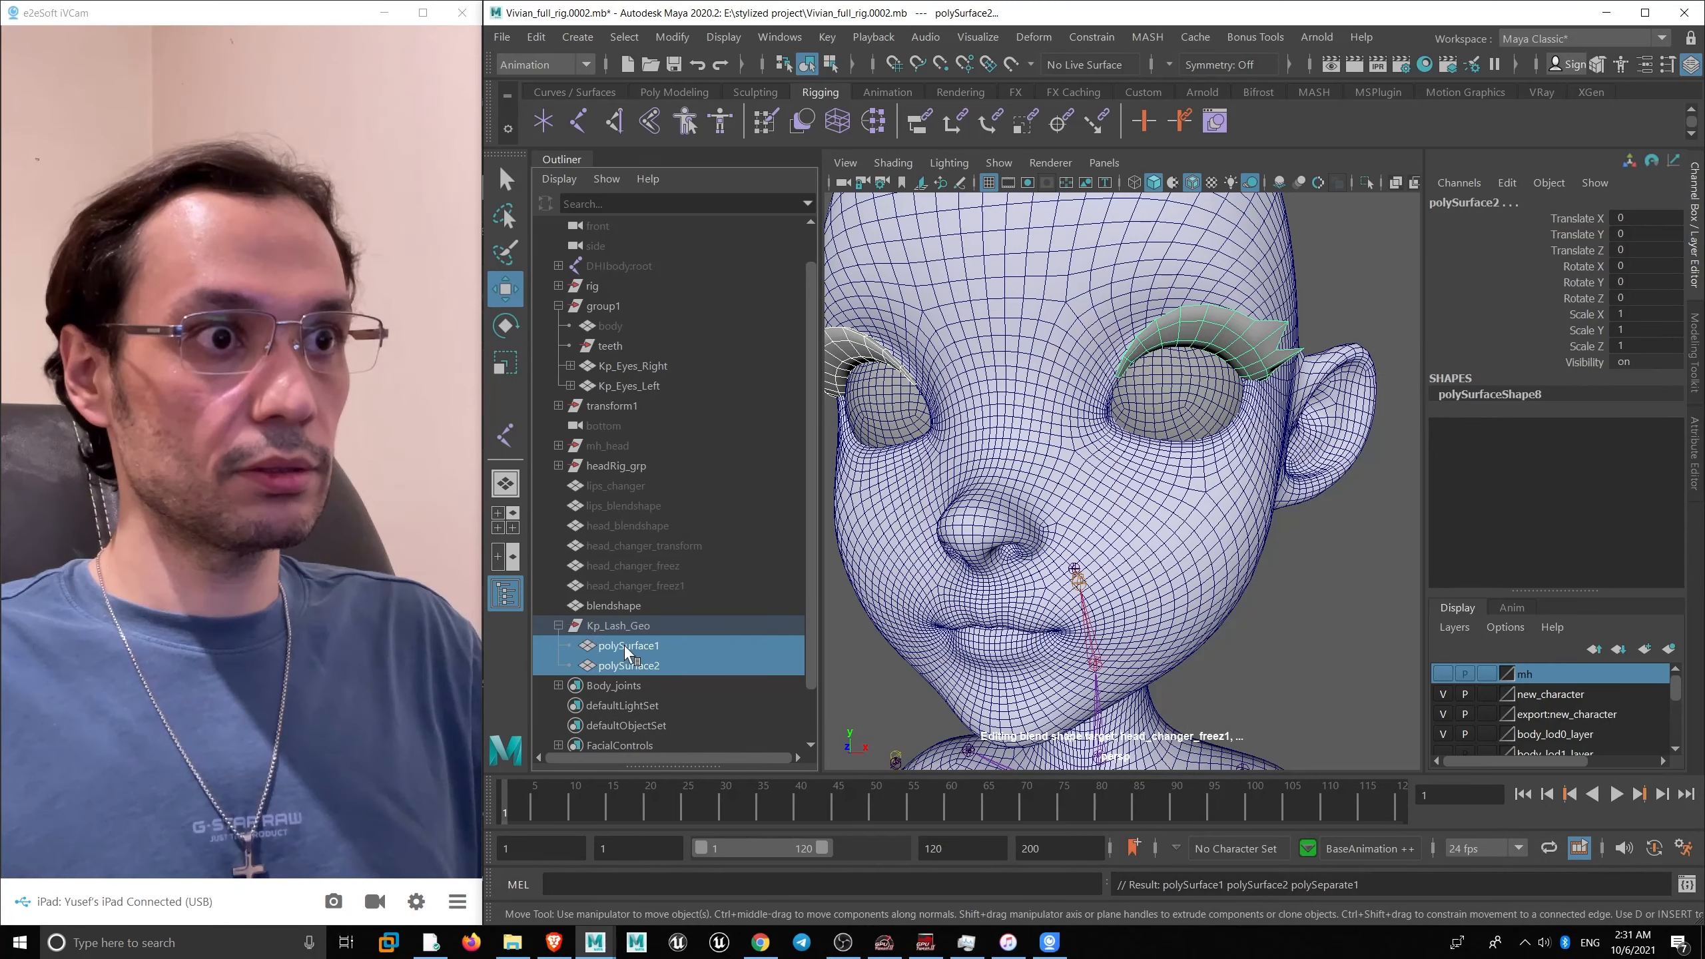
double_click(626, 628)
left_click(630, 645)
left_click(632, 630)
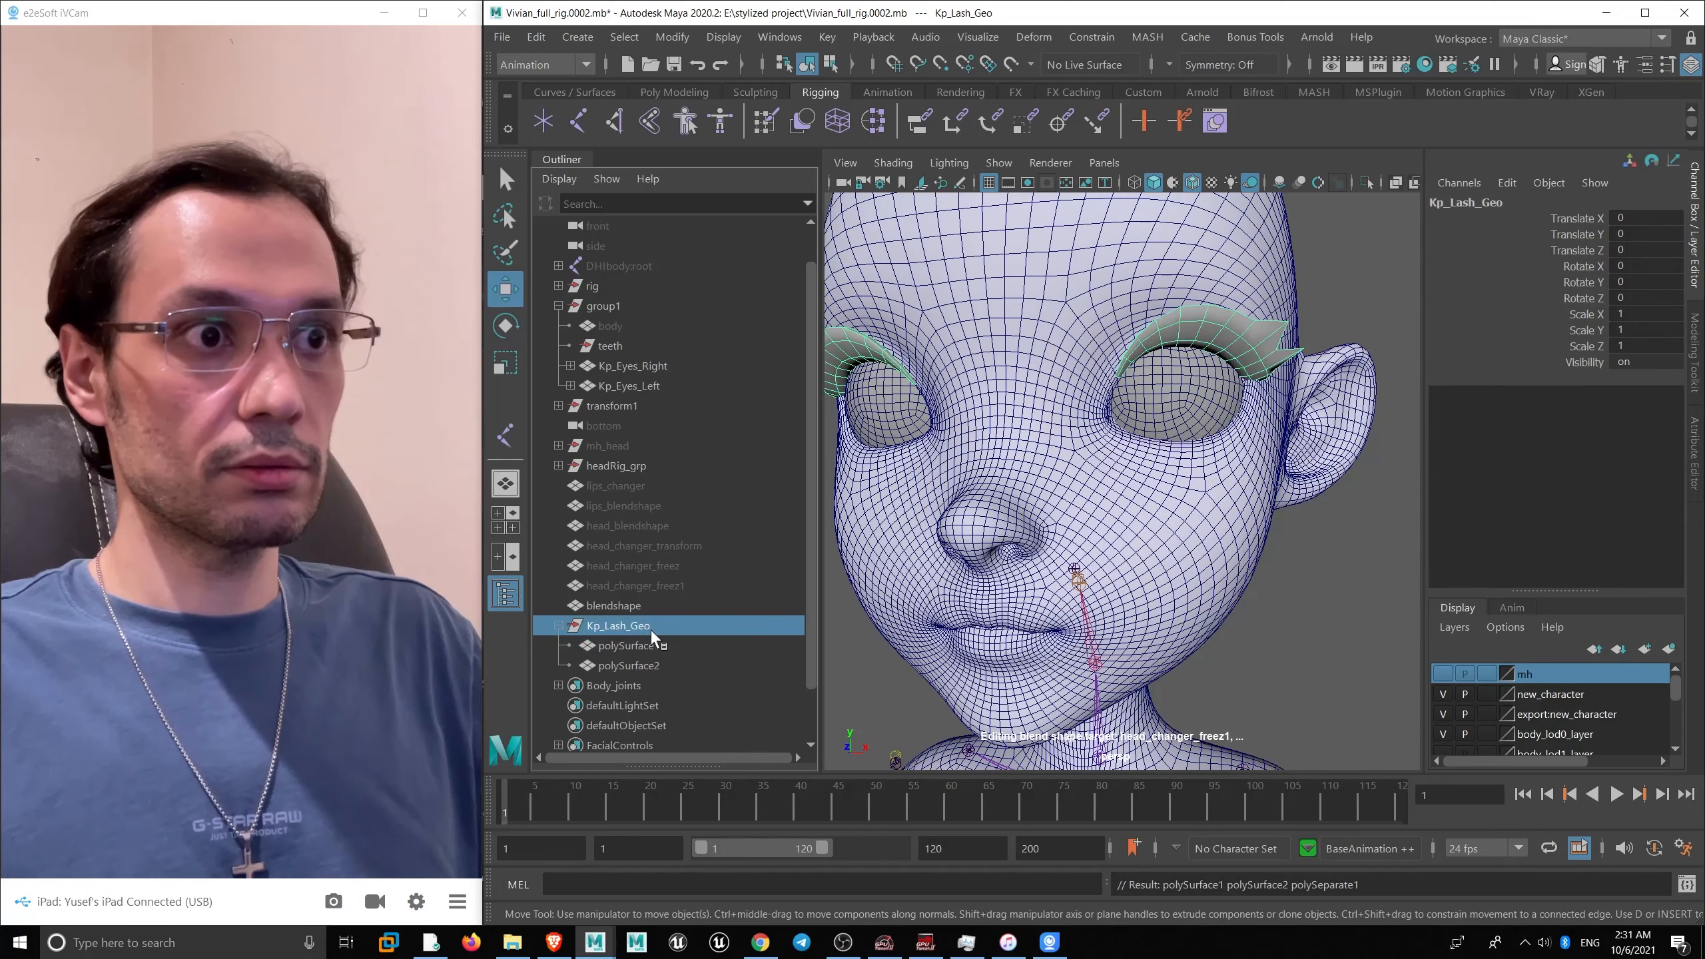
left_click(643, 646)
left_click(638, 669)
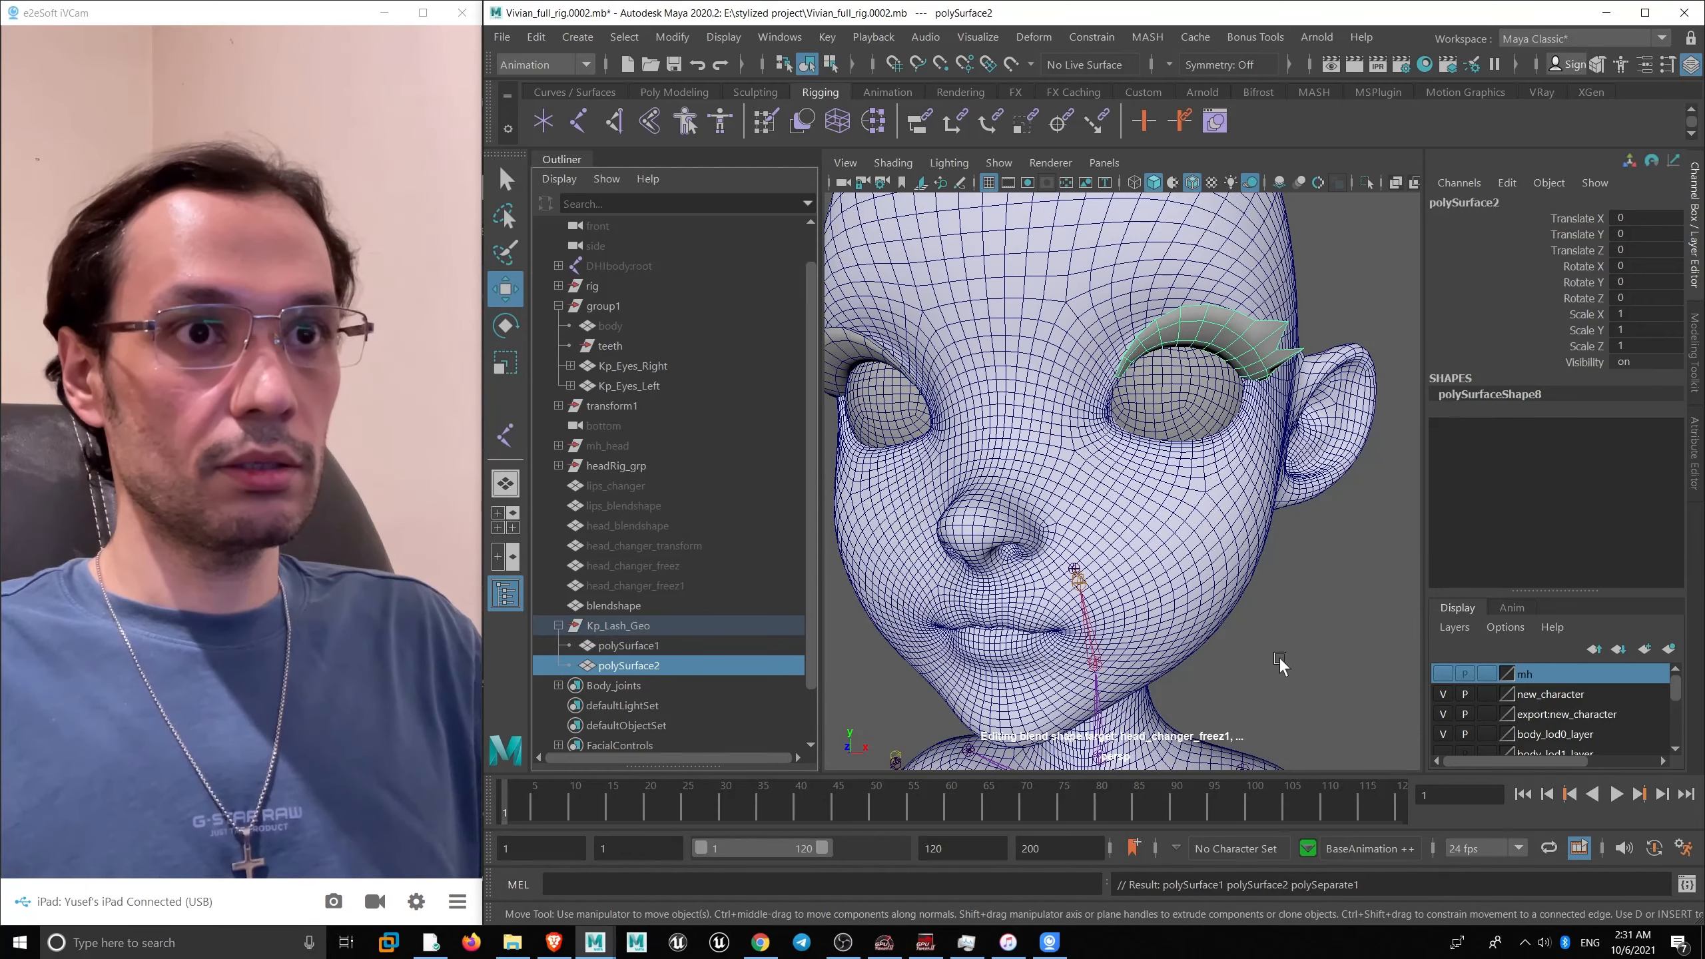
- Duplicate the blendshape head mesh twice
scroll(1069, 455, "down", 4)
left_click_drag(1069, 454, 1125, 447, "alt")
left_click(1180, 534)
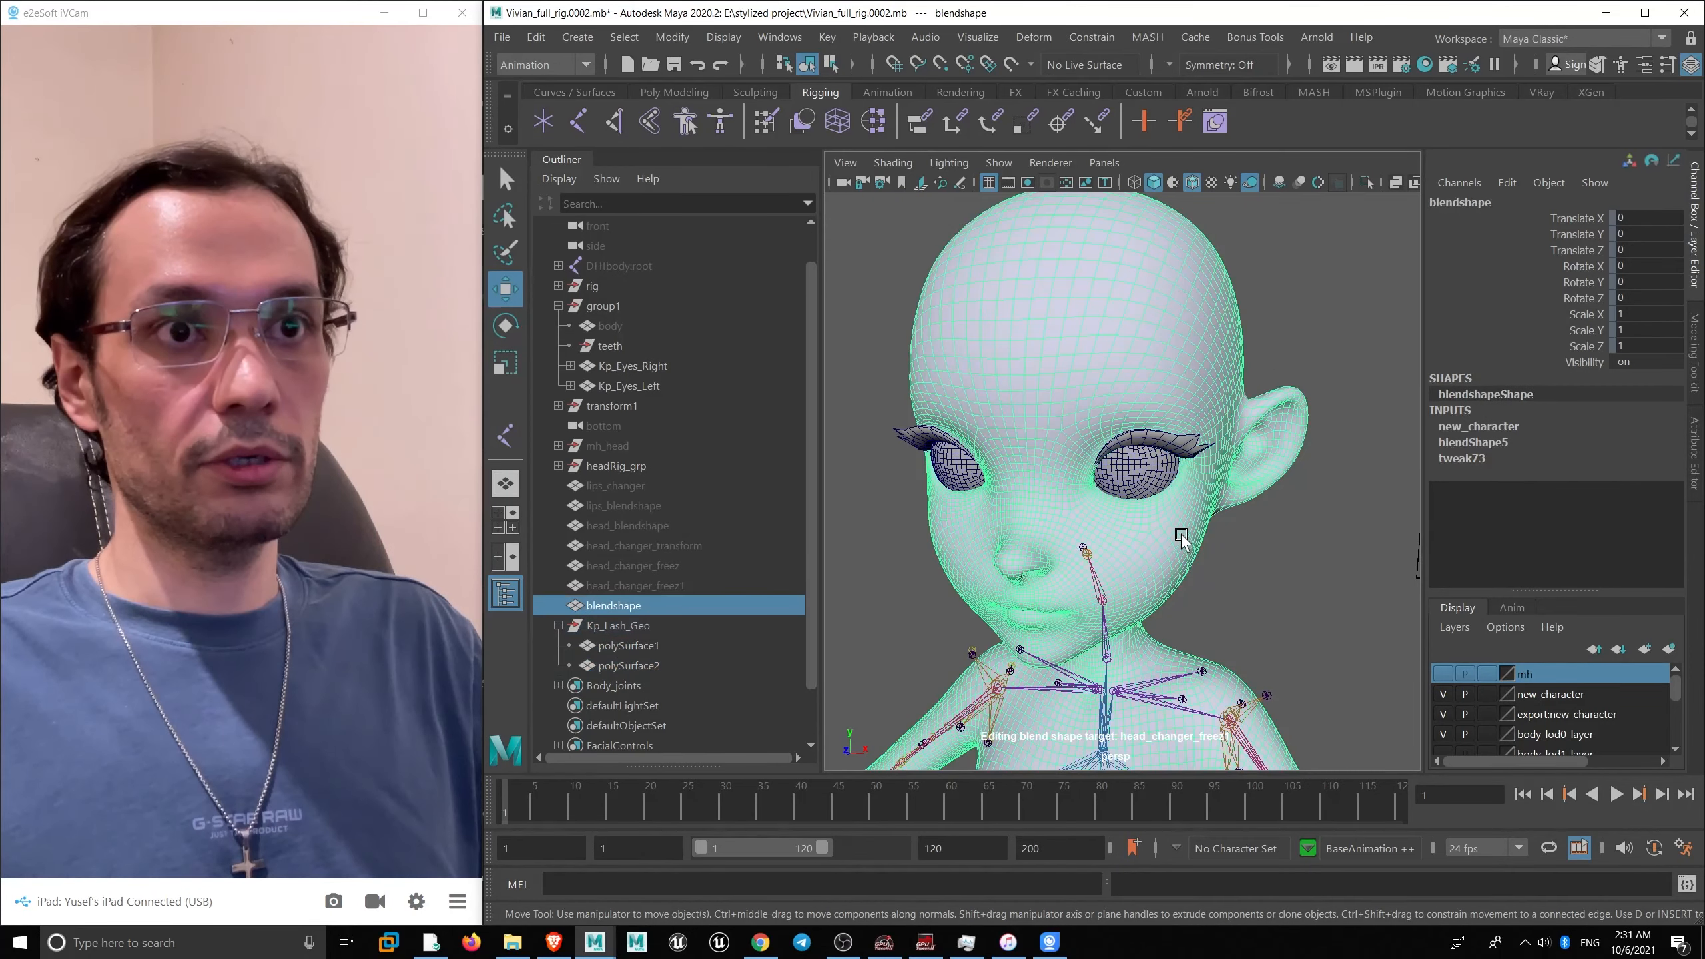
right_click_drag(1200, 496, 1190, 537, "alt")
key("ctrl+d")
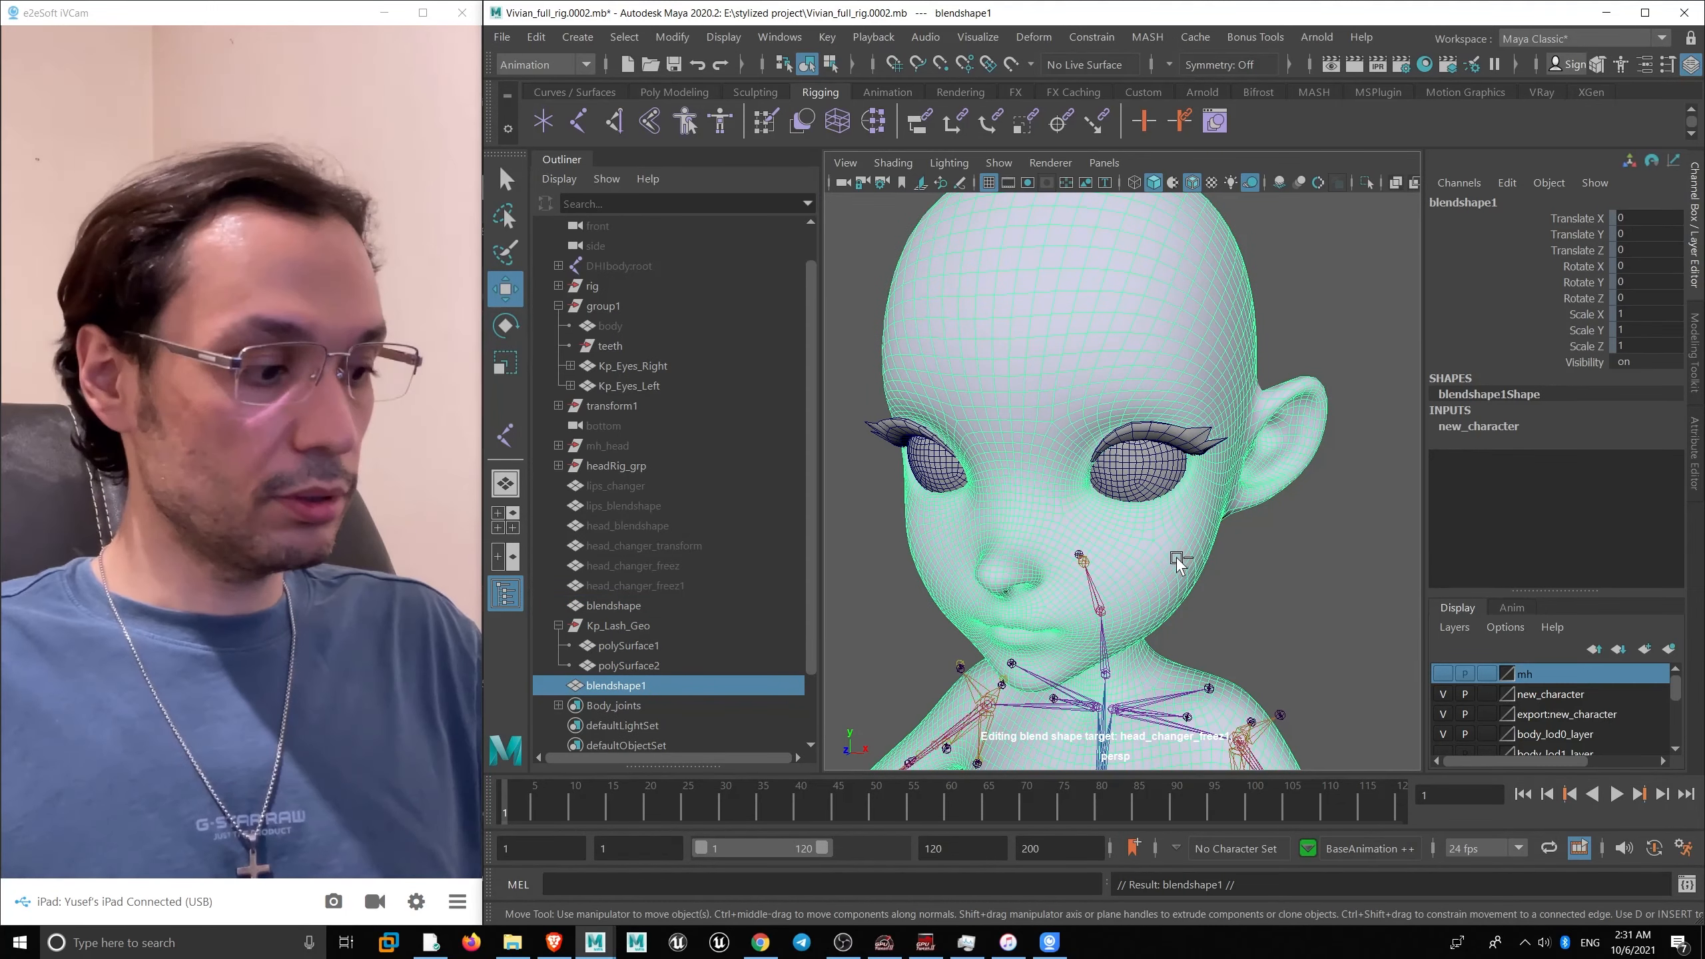
key("ctrl+d")
- Rename the first duplicate of the blendshape mesh to eyelash_left
double_click(630, 686)
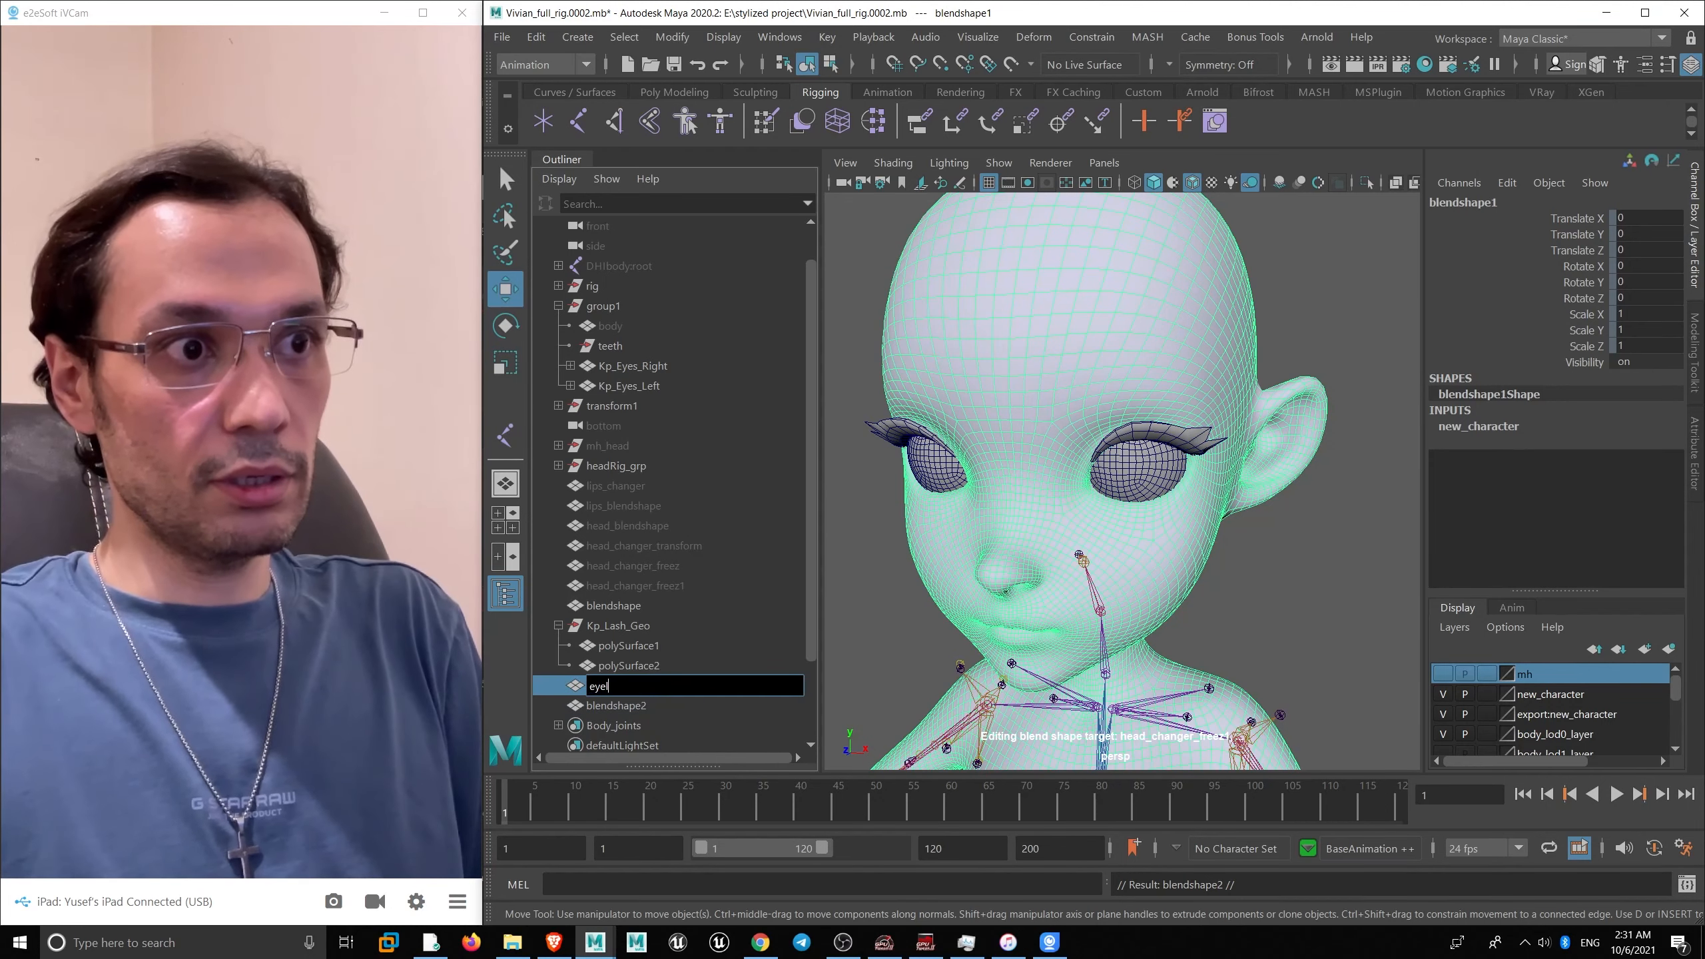
type("eyelash_left")
key("Return")
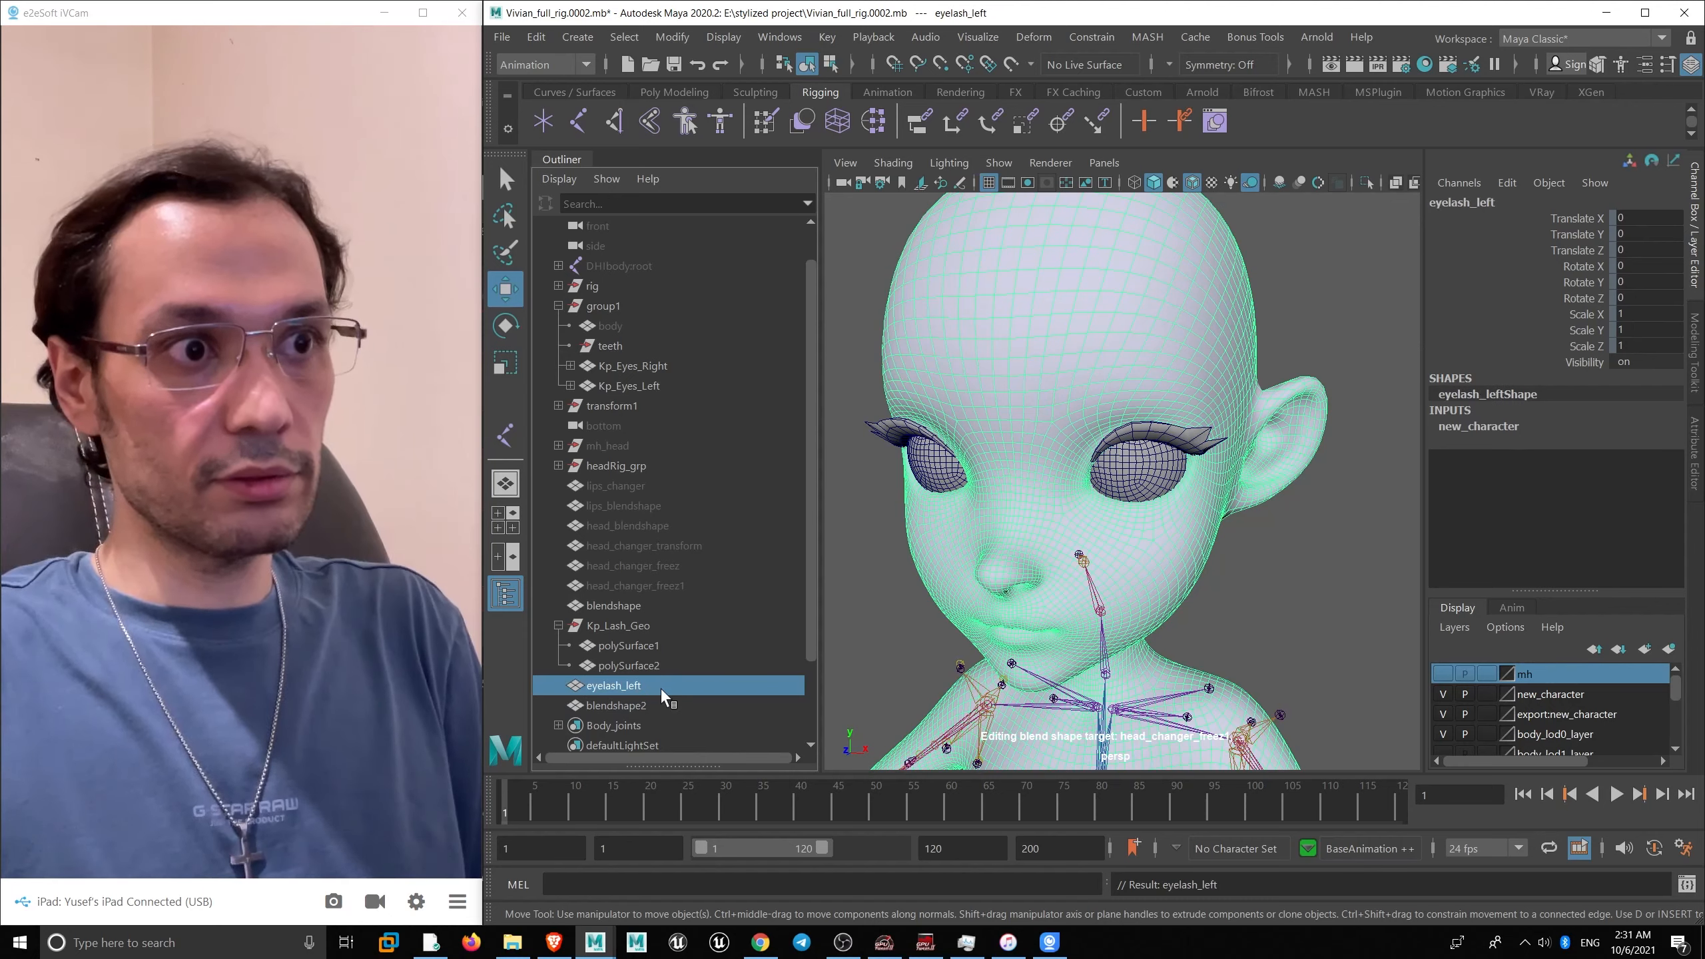
double_click(659, 710)
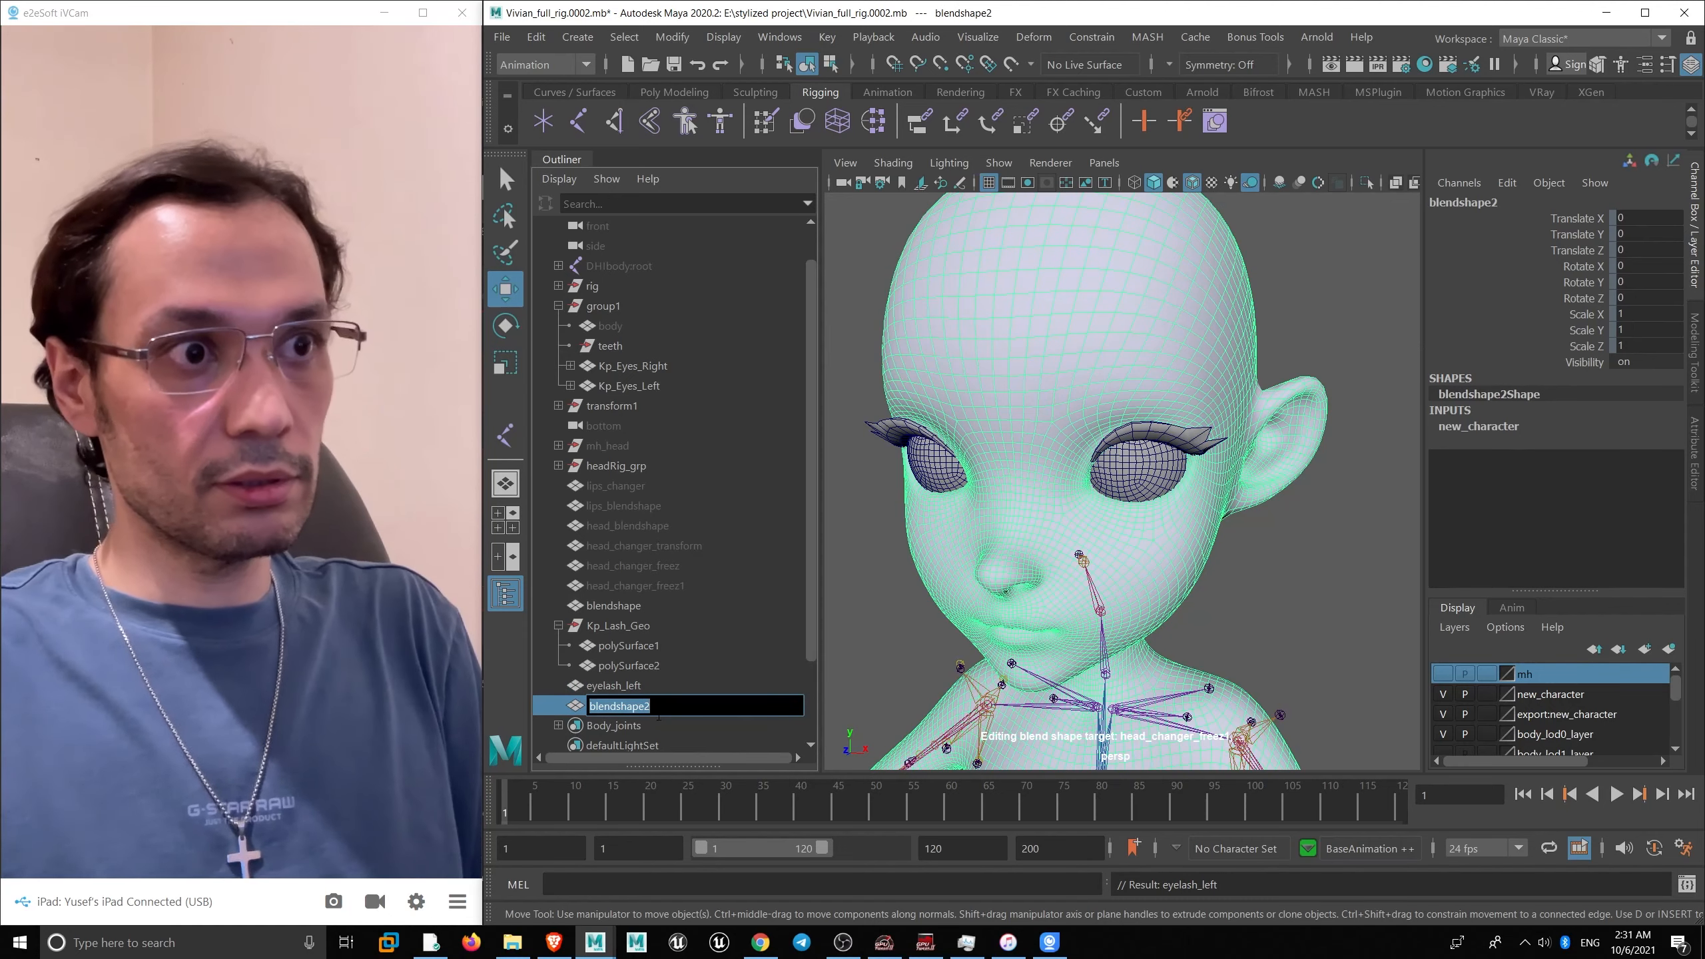
- Rename the two duplicates of the blendshape mesh to blink_left and blink_right
double_click(676, 687)
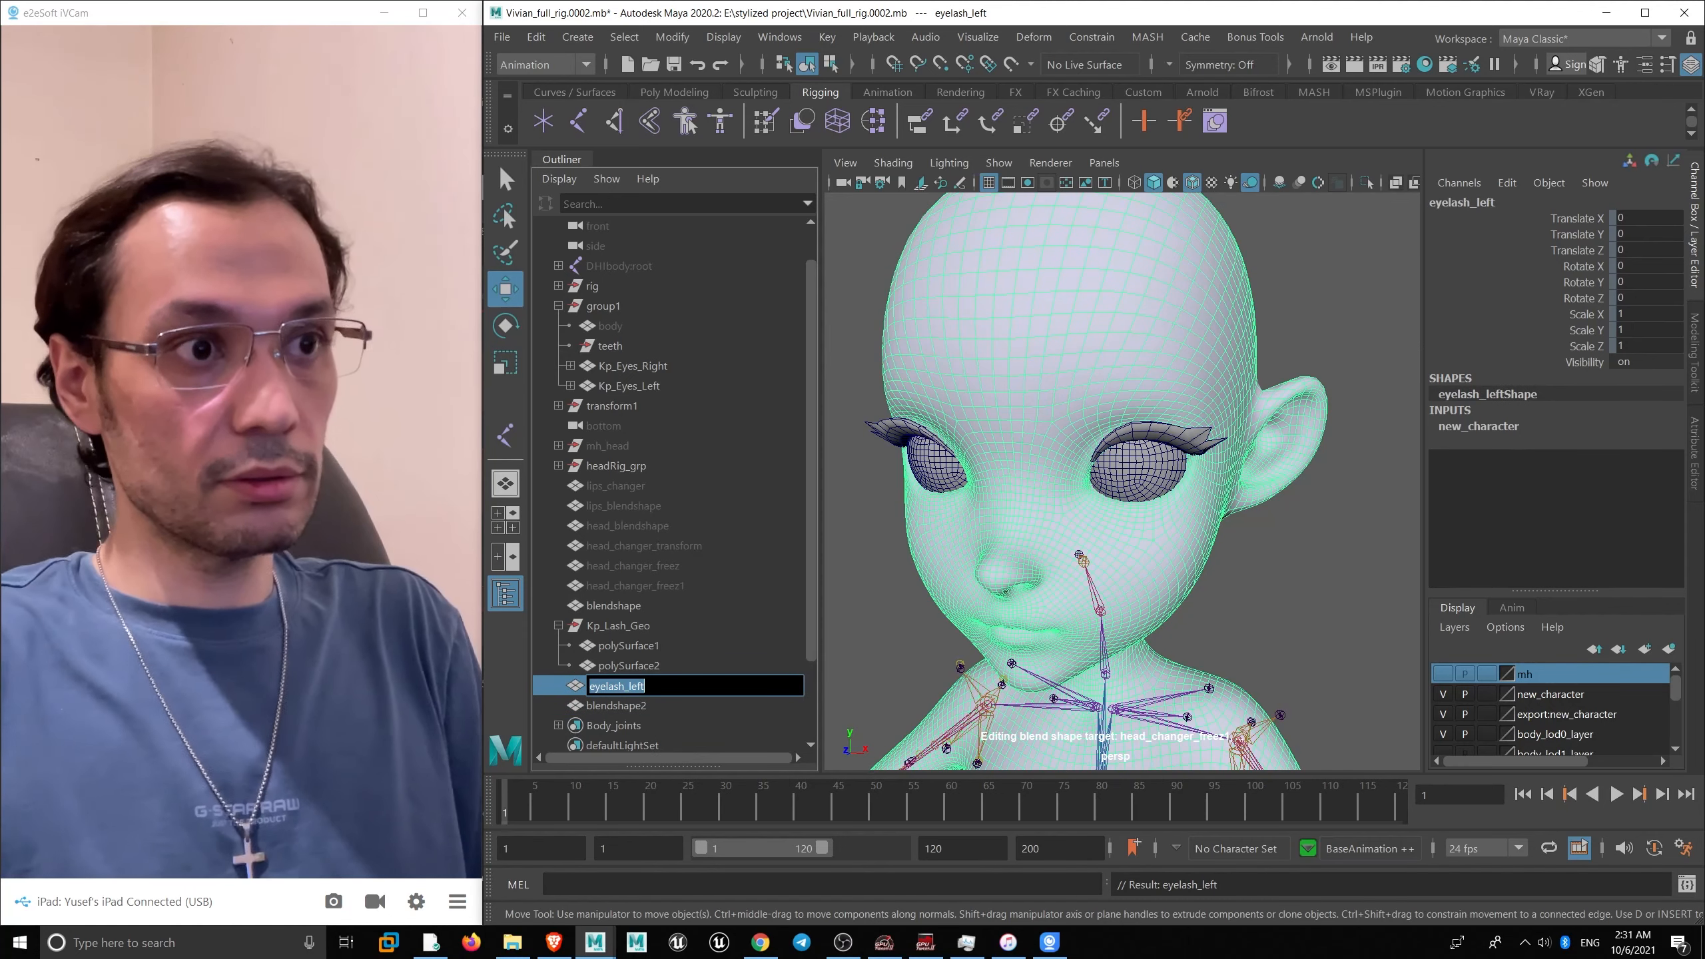
type("blink_lef")
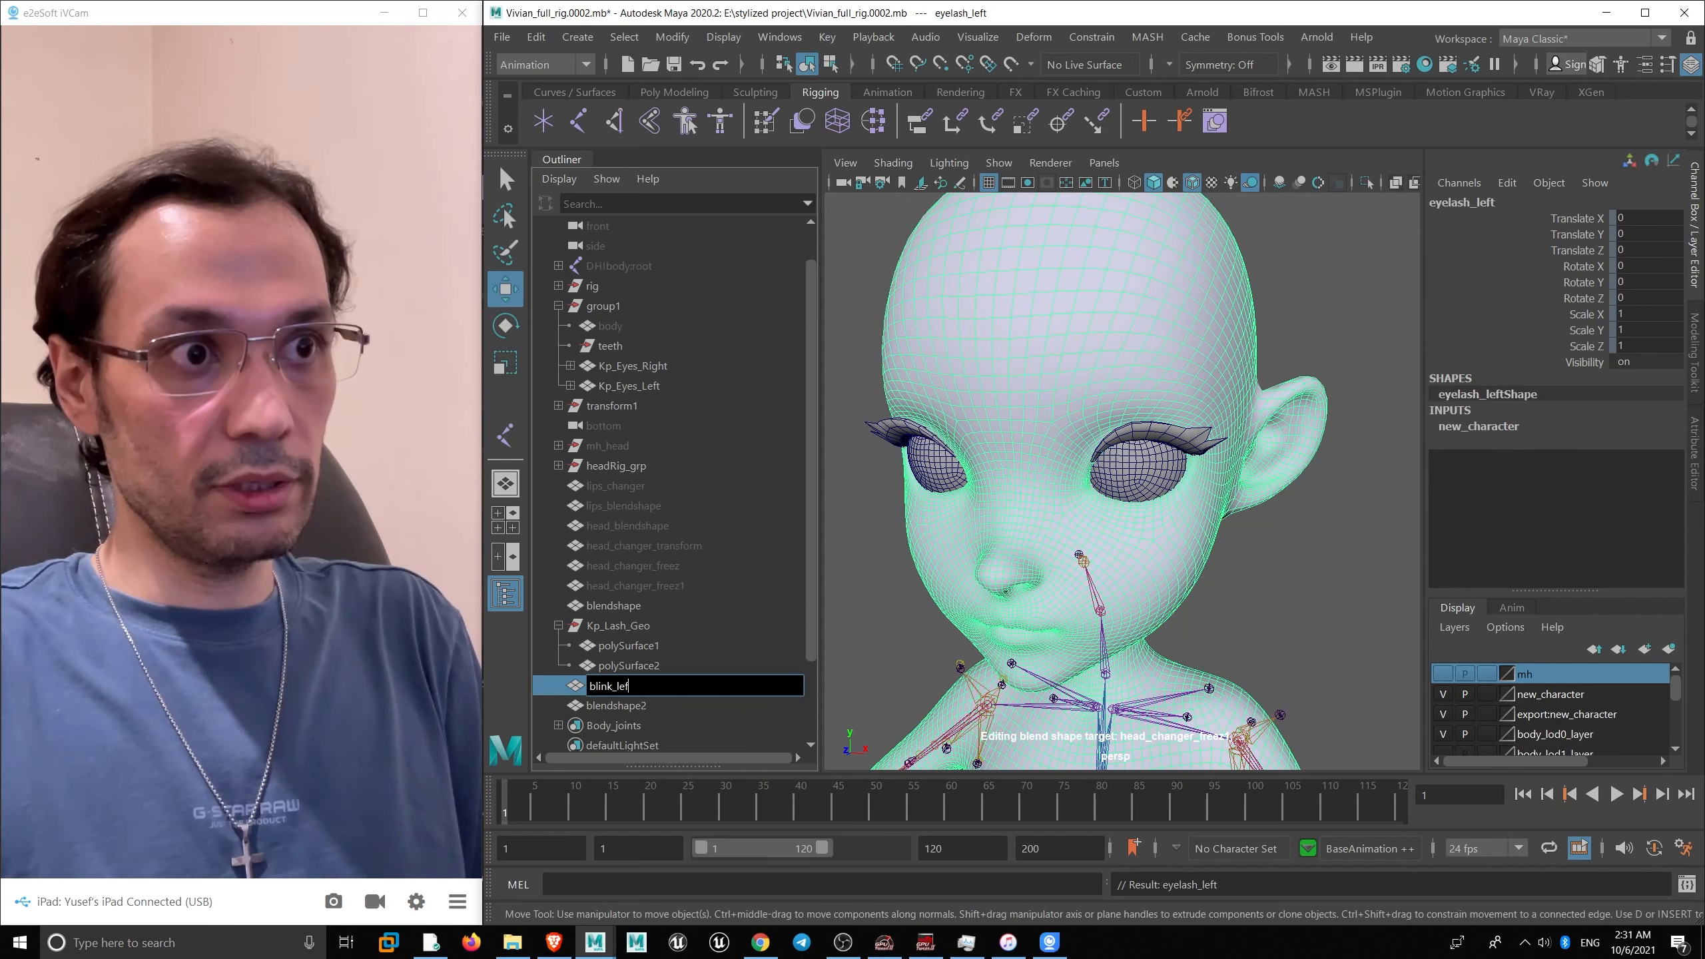
type("t")
key("Return")
double_click(618, 706)
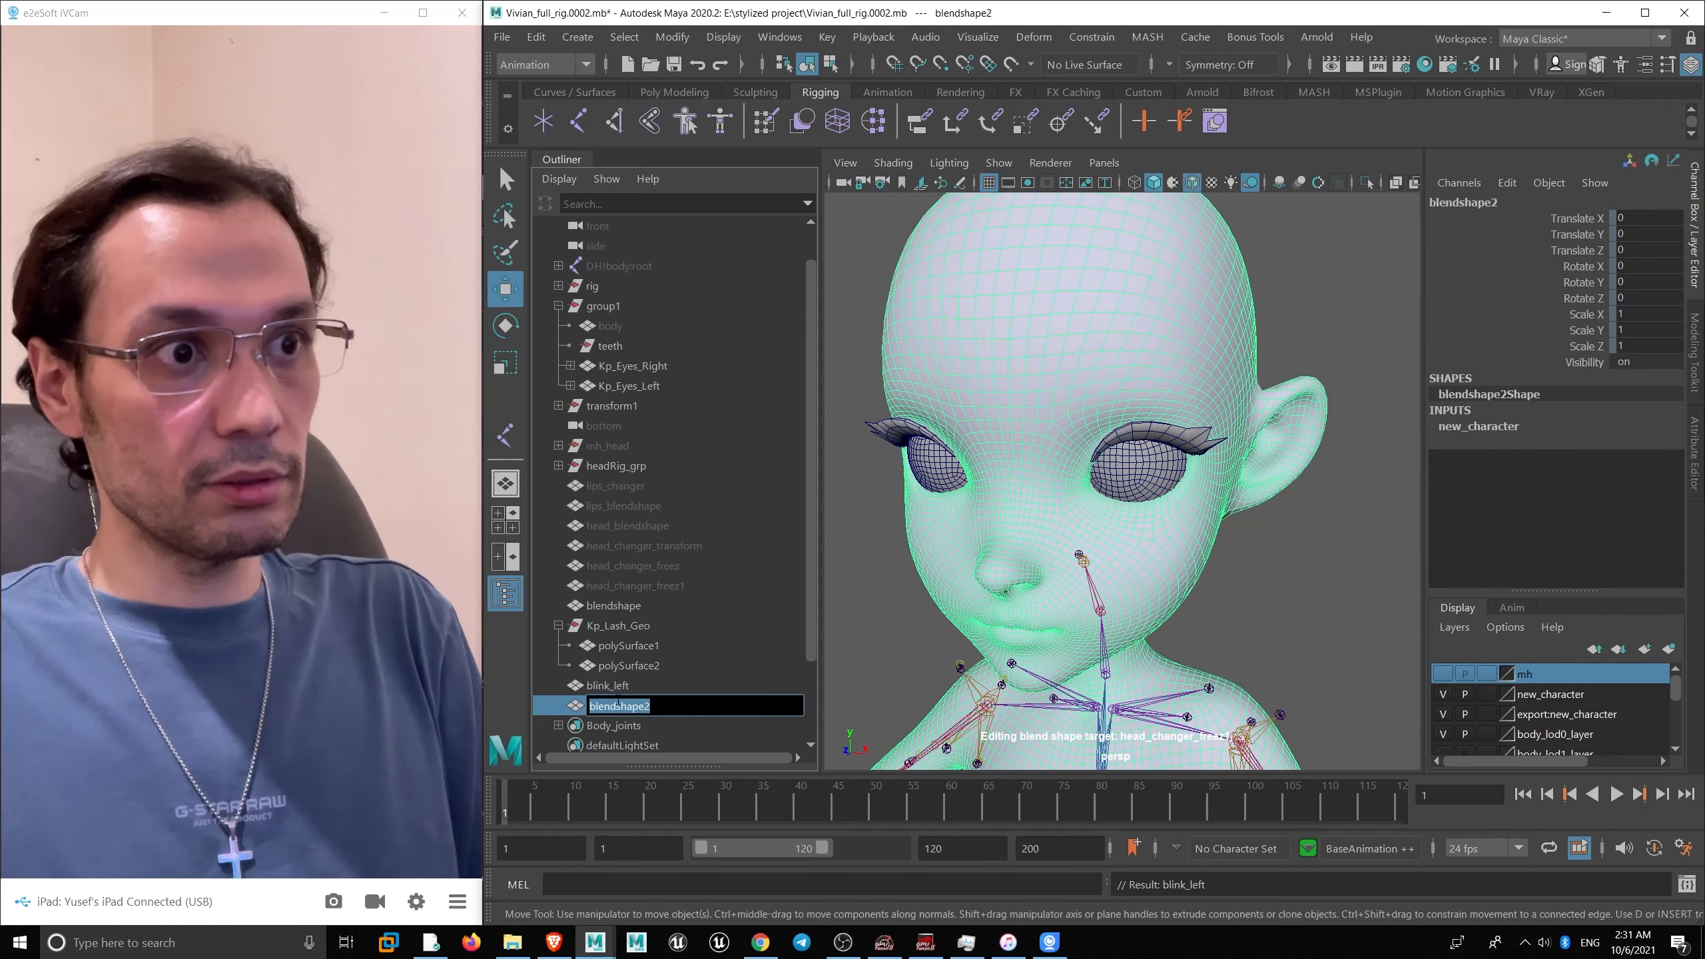
type("blink_right")
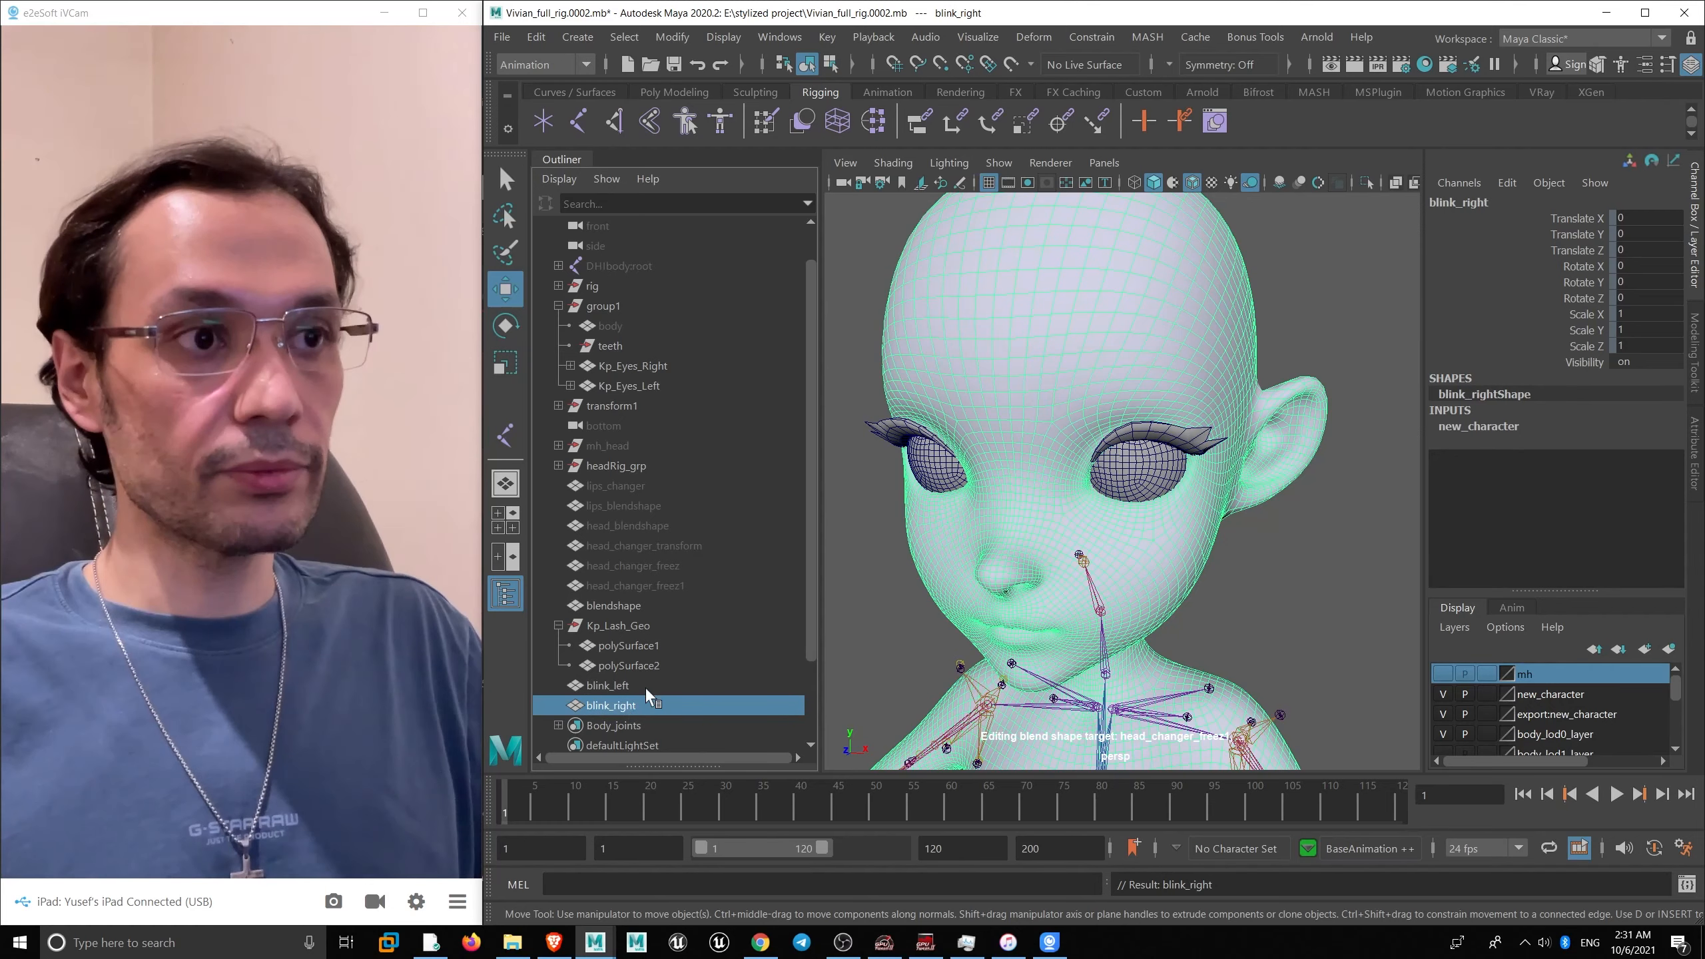
- Rename the separated lash pieces polySurface1 and polySurface2 to righ_eyelash and left_eyelash
left_click(647, 649)
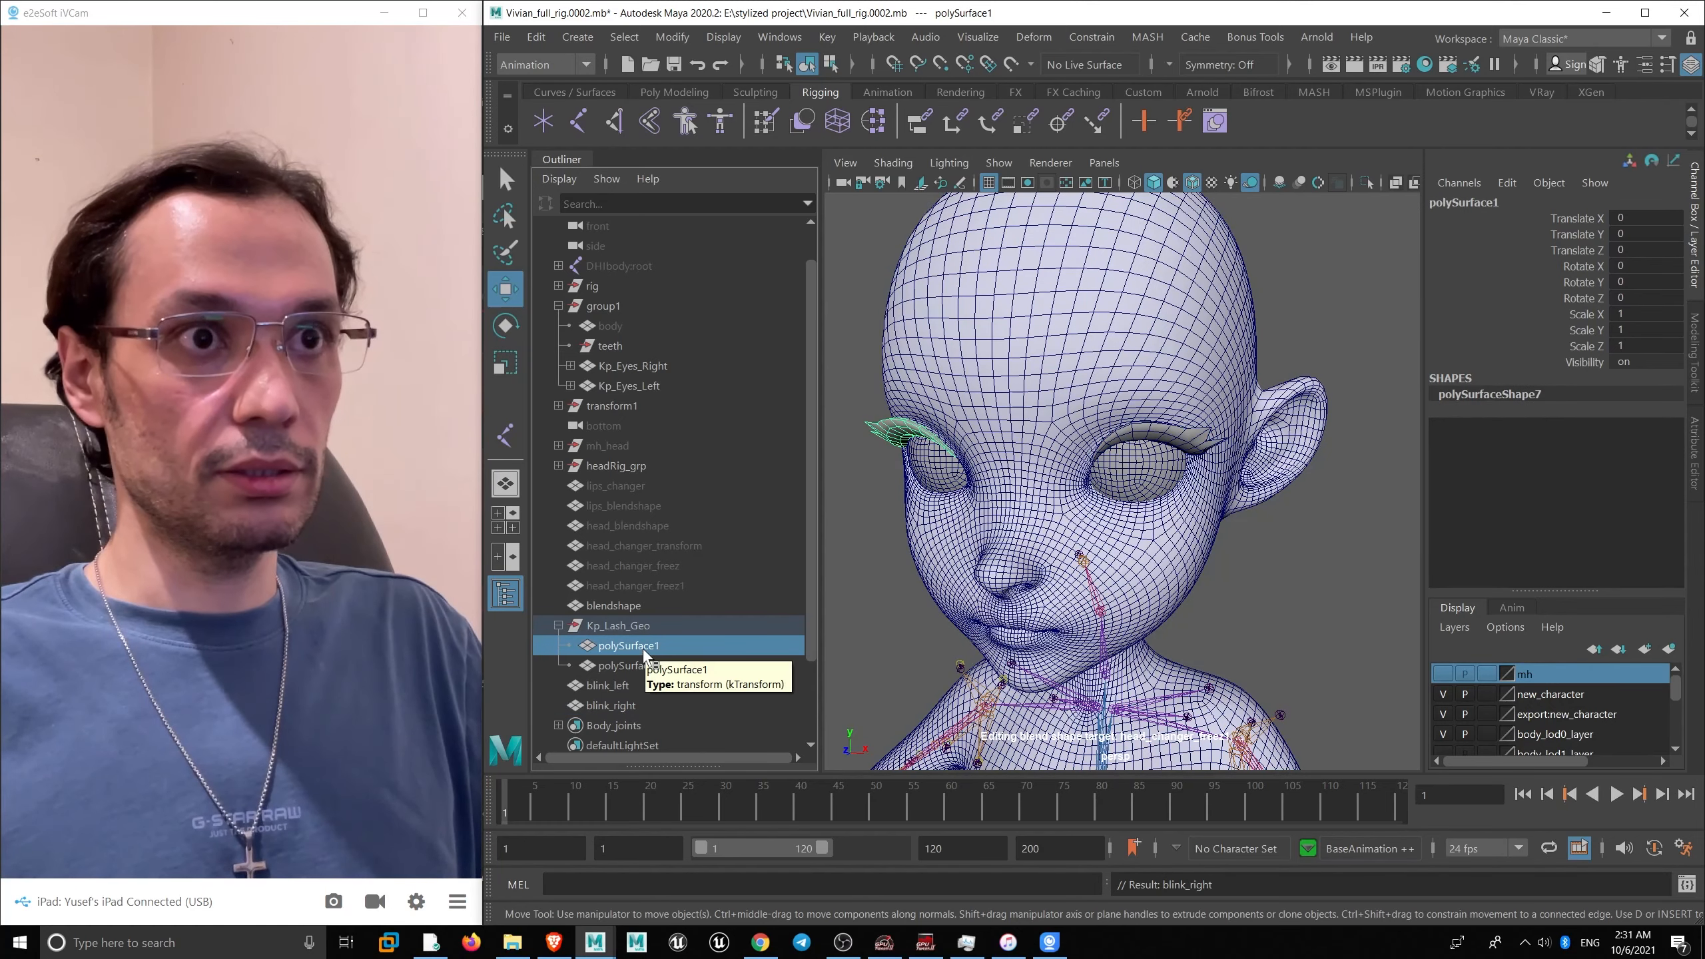
double_click(644, 647)
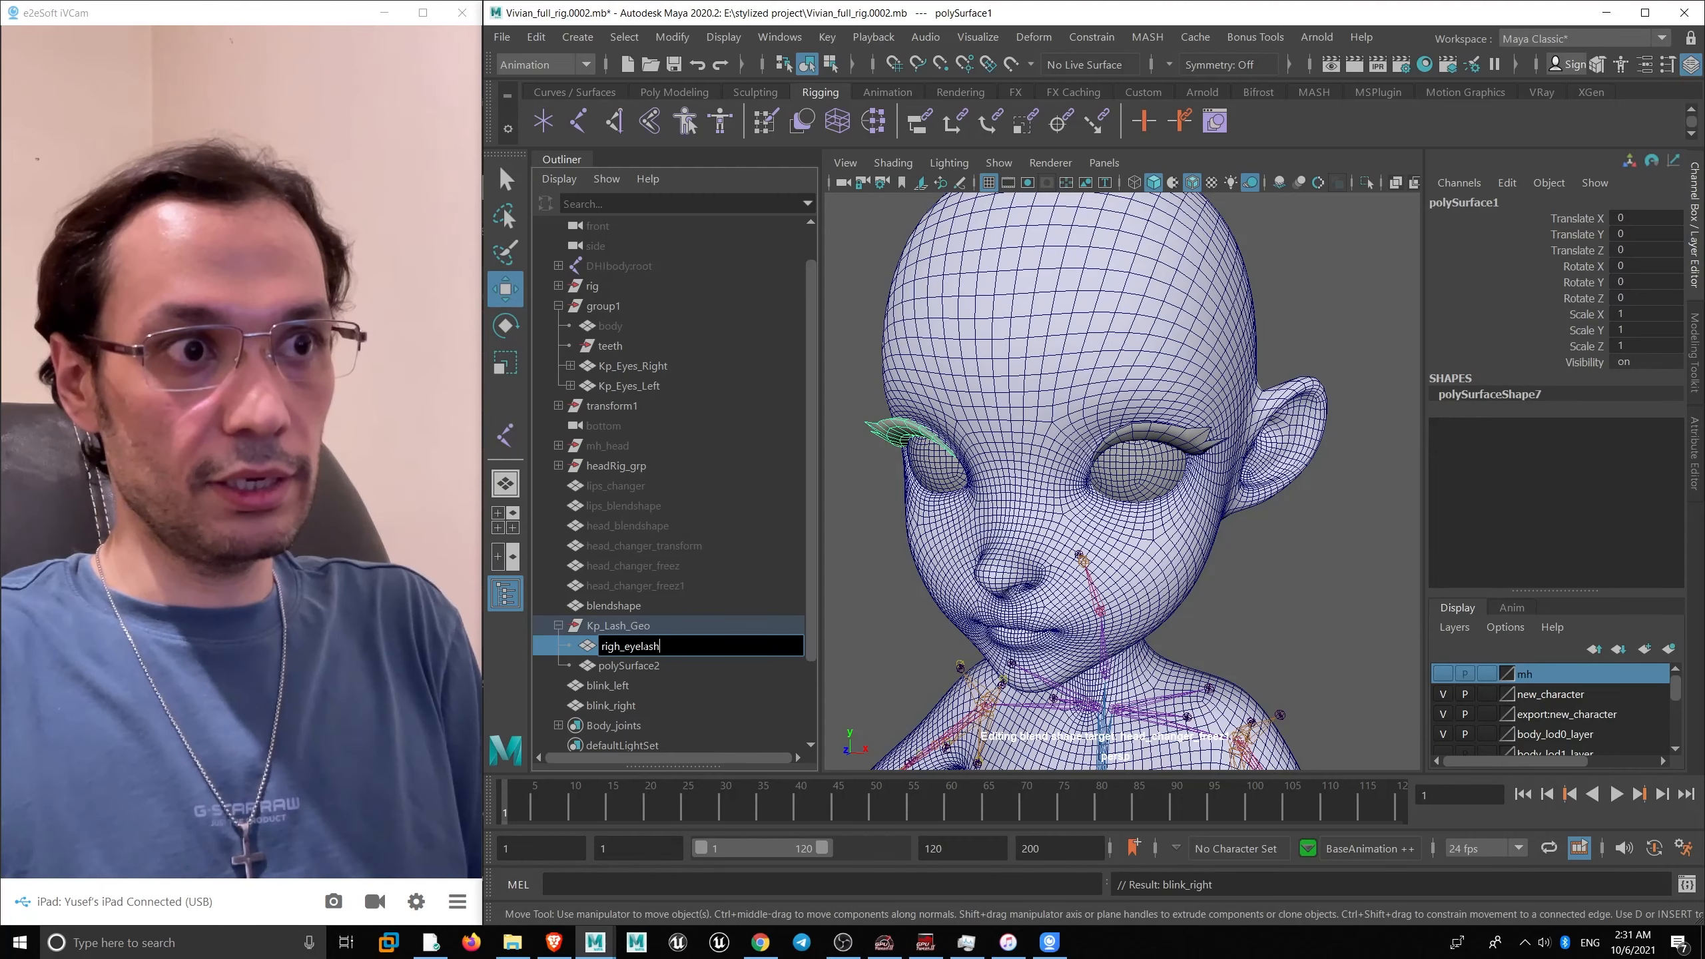
key("Return")
double_click(654, 664)
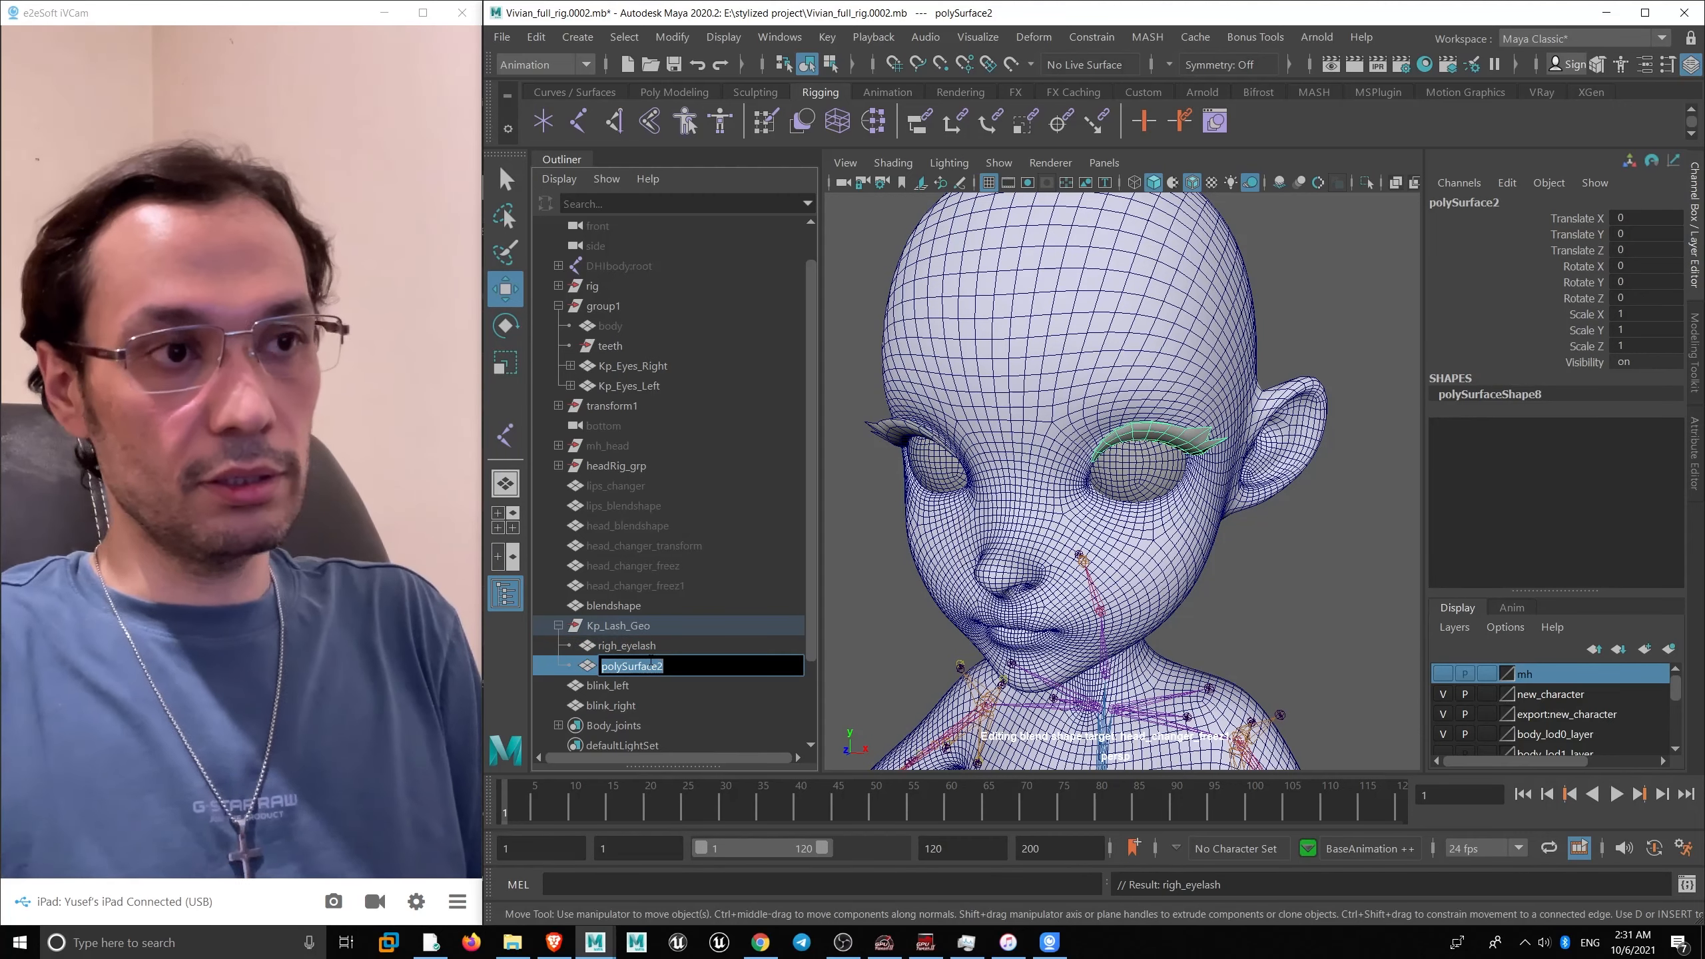
type("left_eyela")
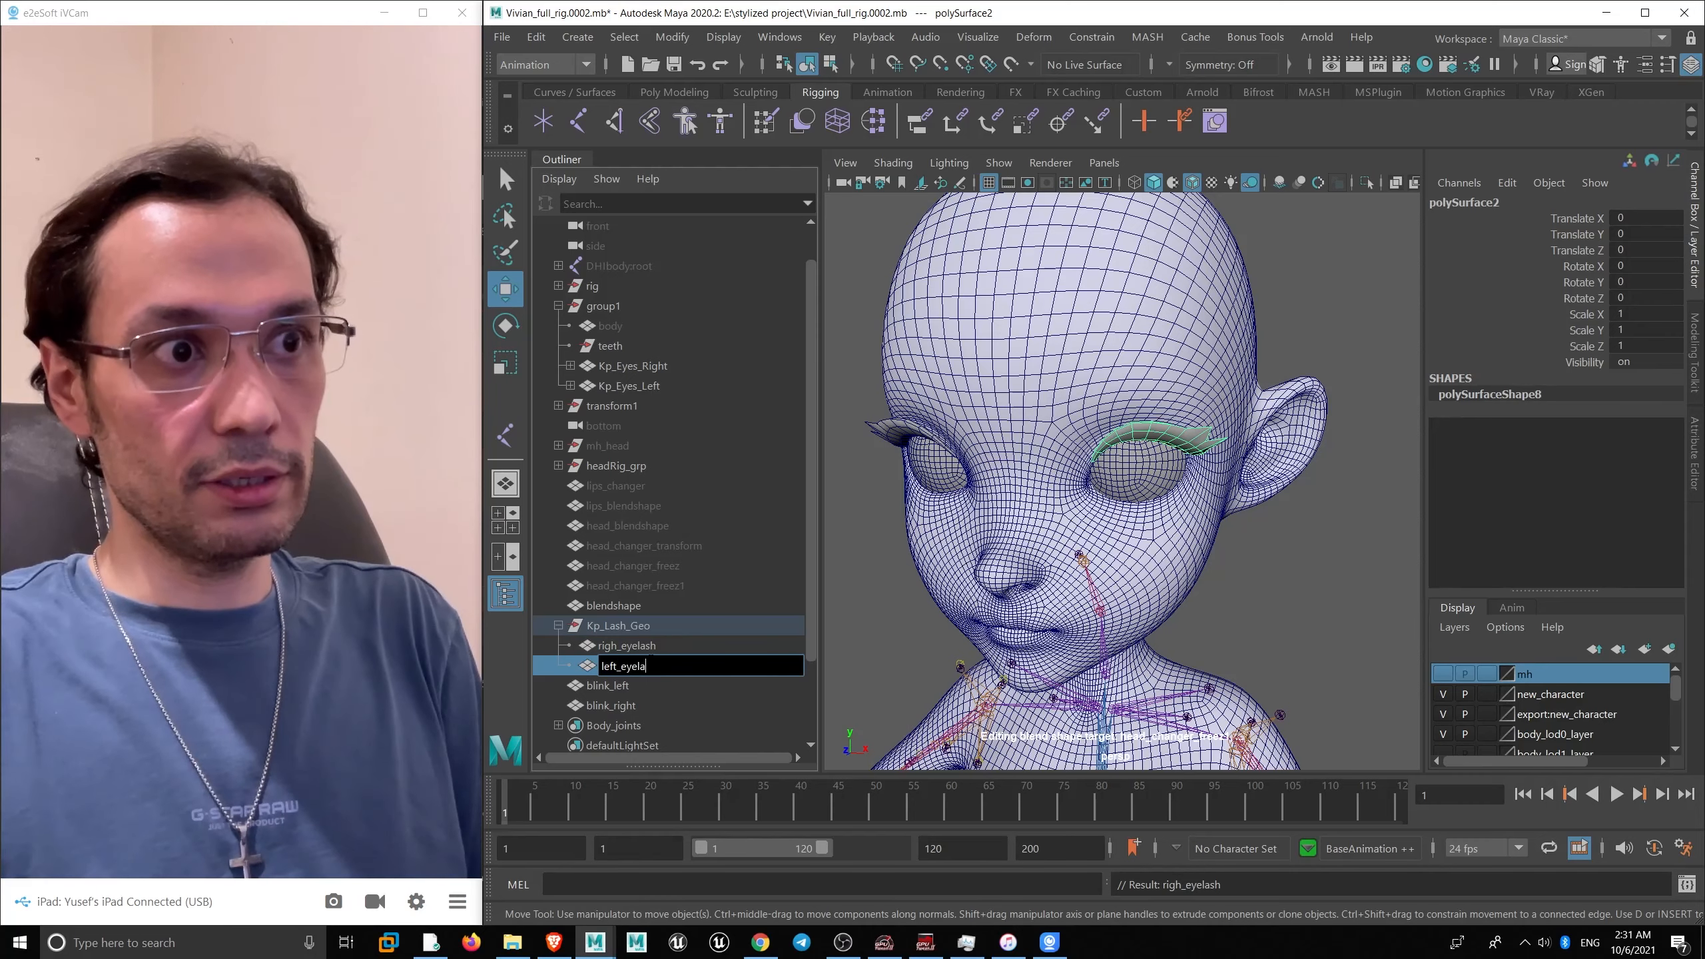
type("sh")
key("Return")
- Unparent righ_eyelash and left_eyelash from the Kp_Lash_Geo group and delete the empty group
scroll(1088, 514, "down", 5)
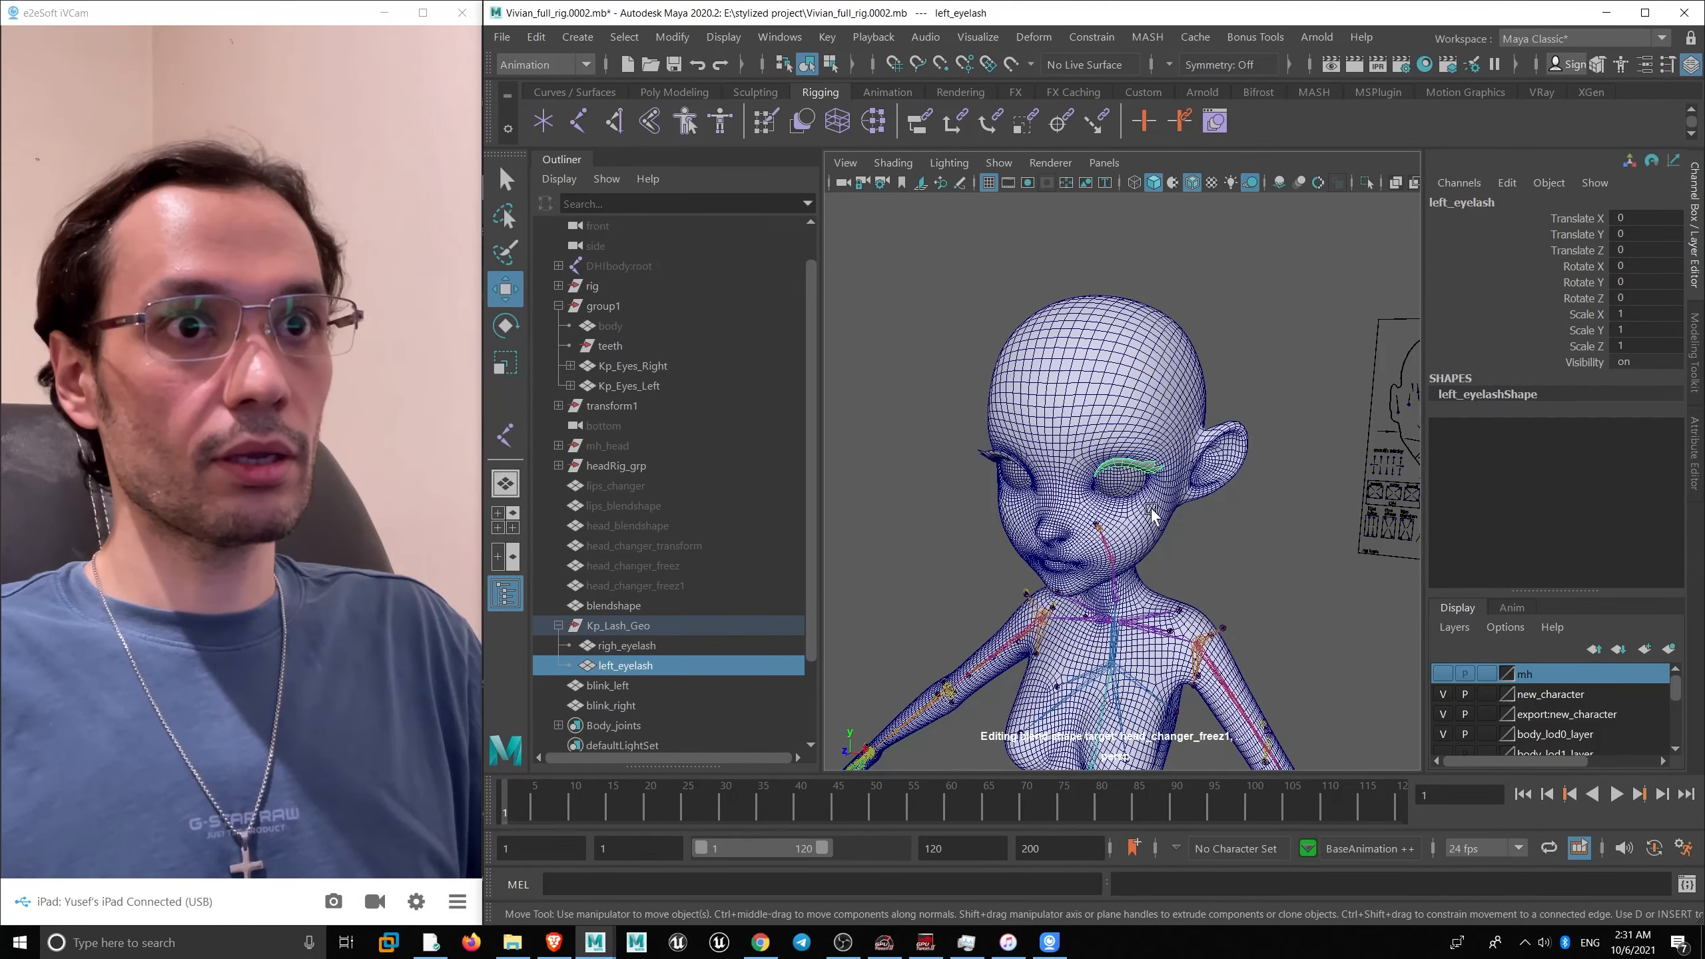
left_click_drag(1152, 515, 1084, 508, "alt")
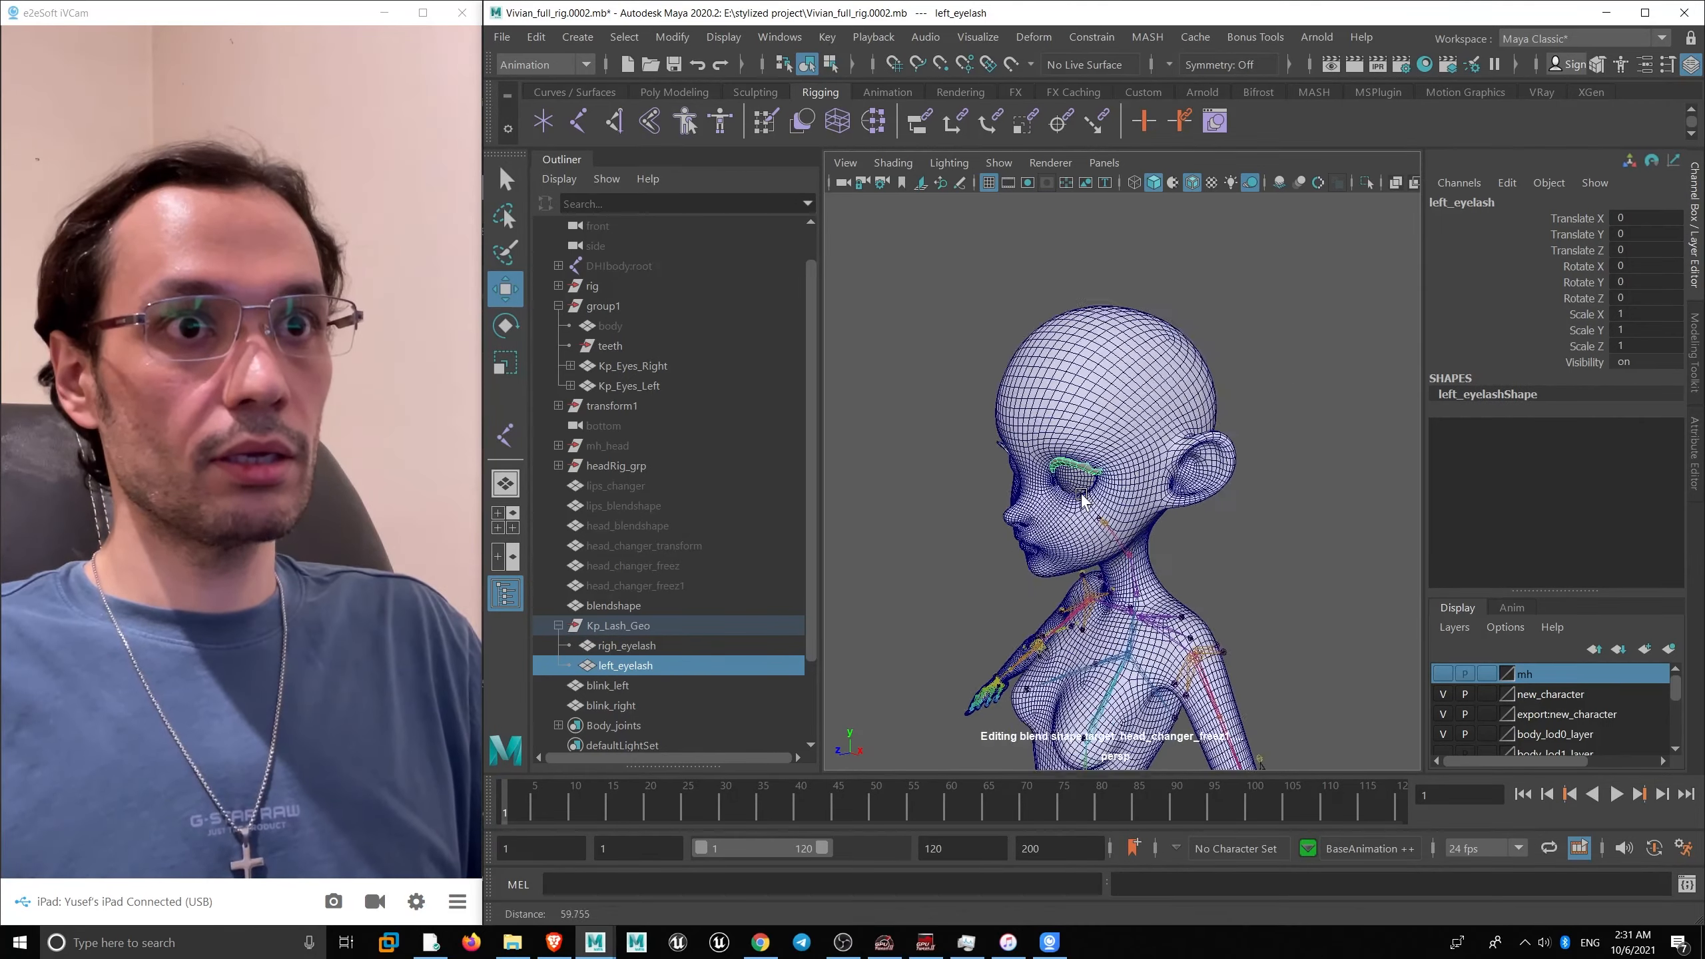
right_click_drag(1085, 507, 975, 519, "alt")
left_click(624, 644)
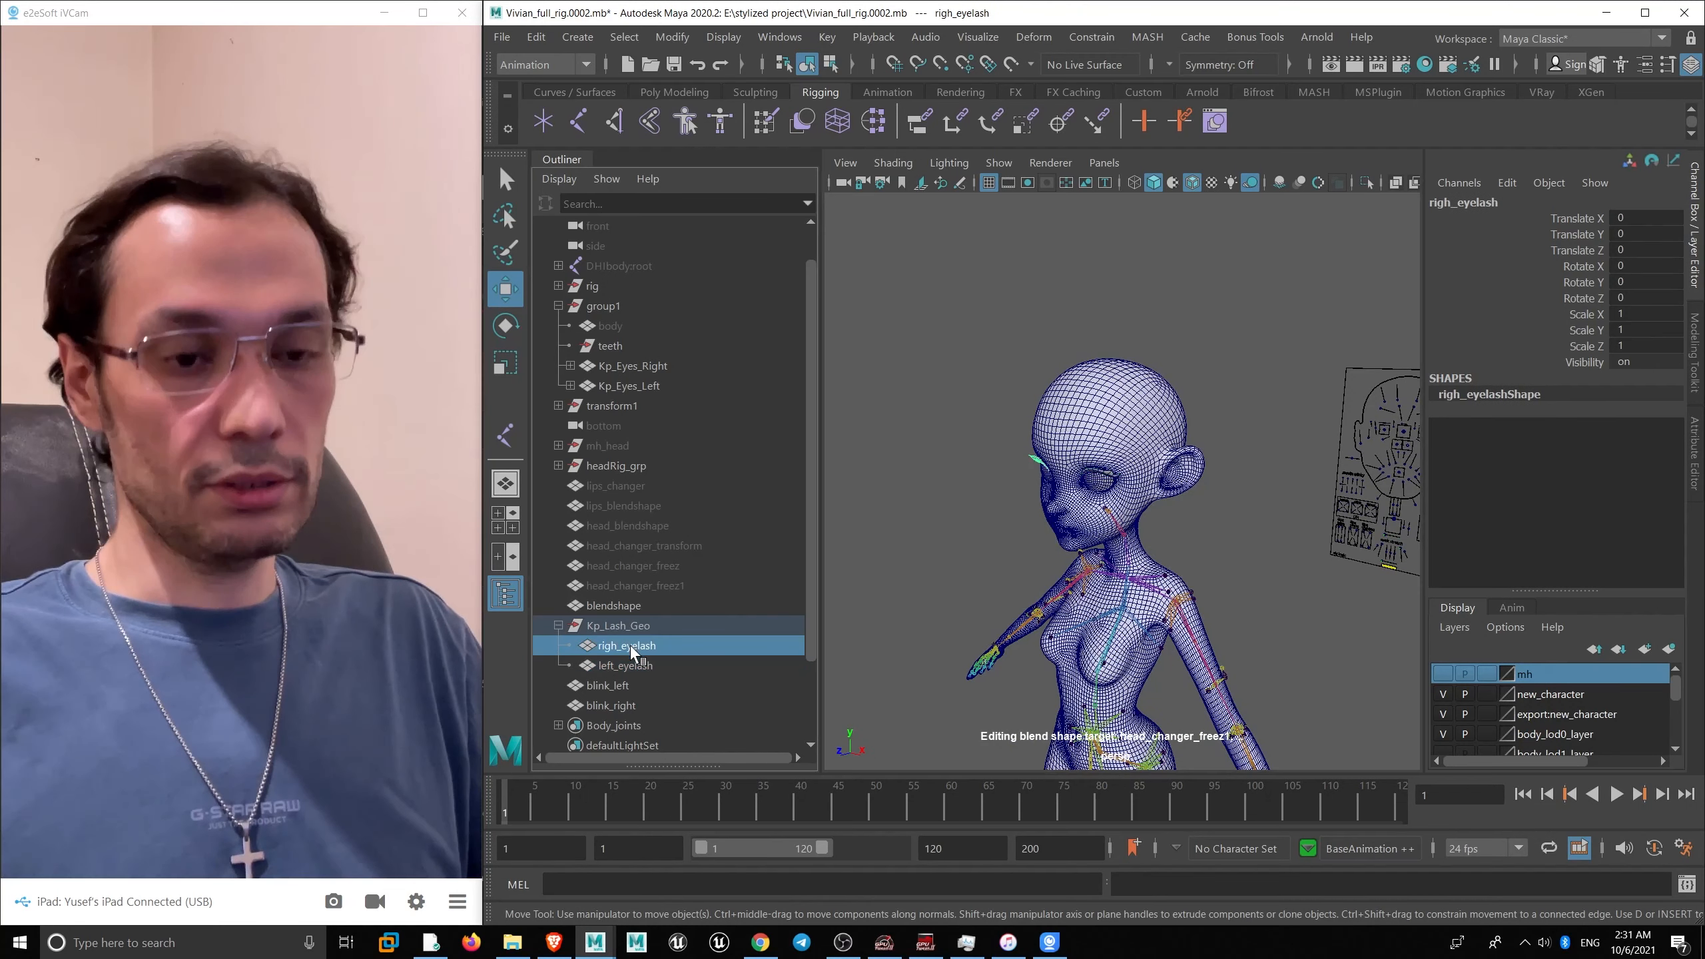
key("shift+p")
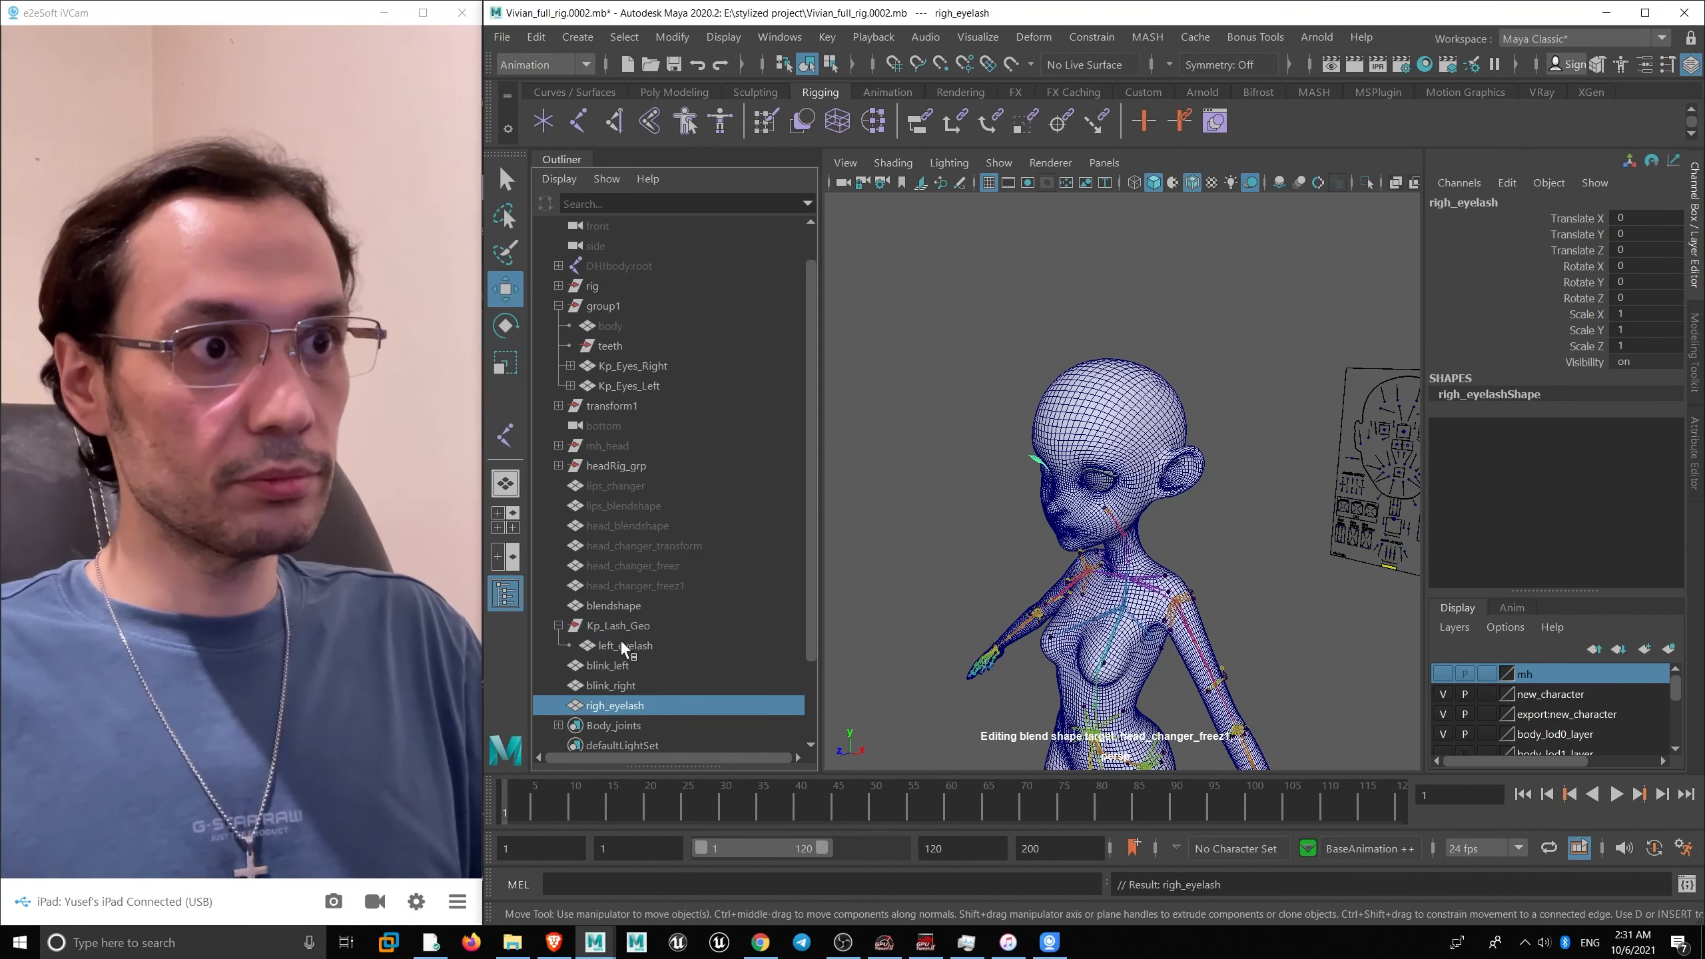
left_click(624, 645)
key("shift+p")
left_click(593, 625)
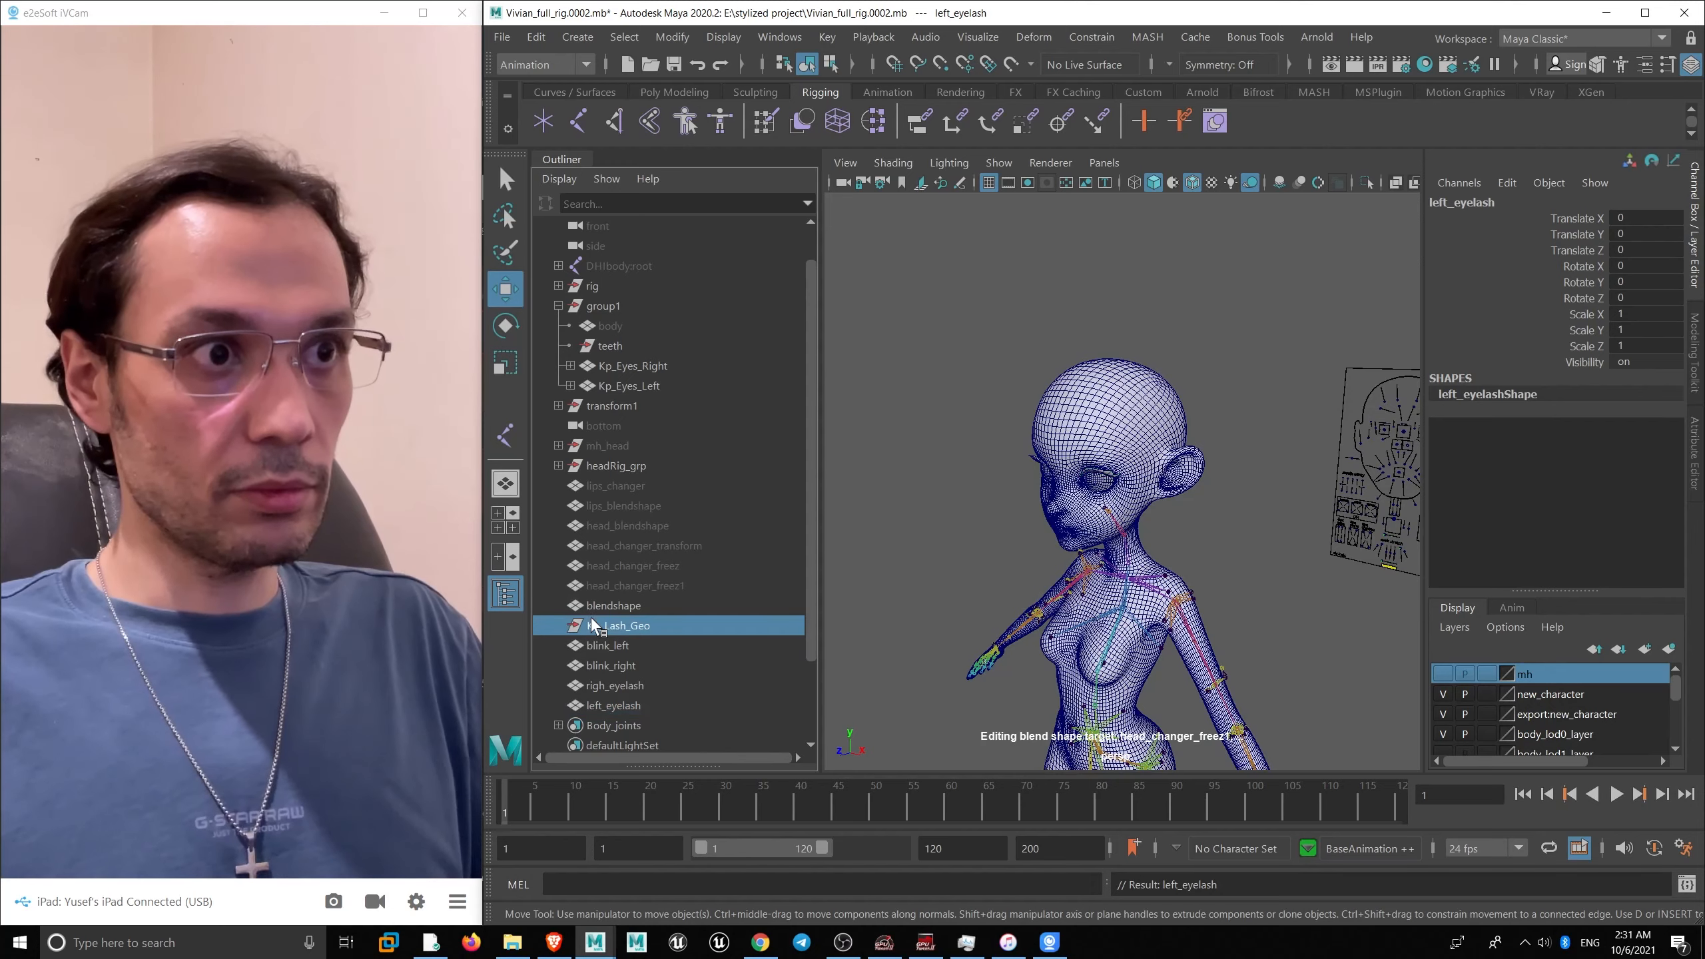
key("Delete")
- Check the eyelash and blink meshes by selecting them, then hide the original blendshape mesh
left_click(614, 686)
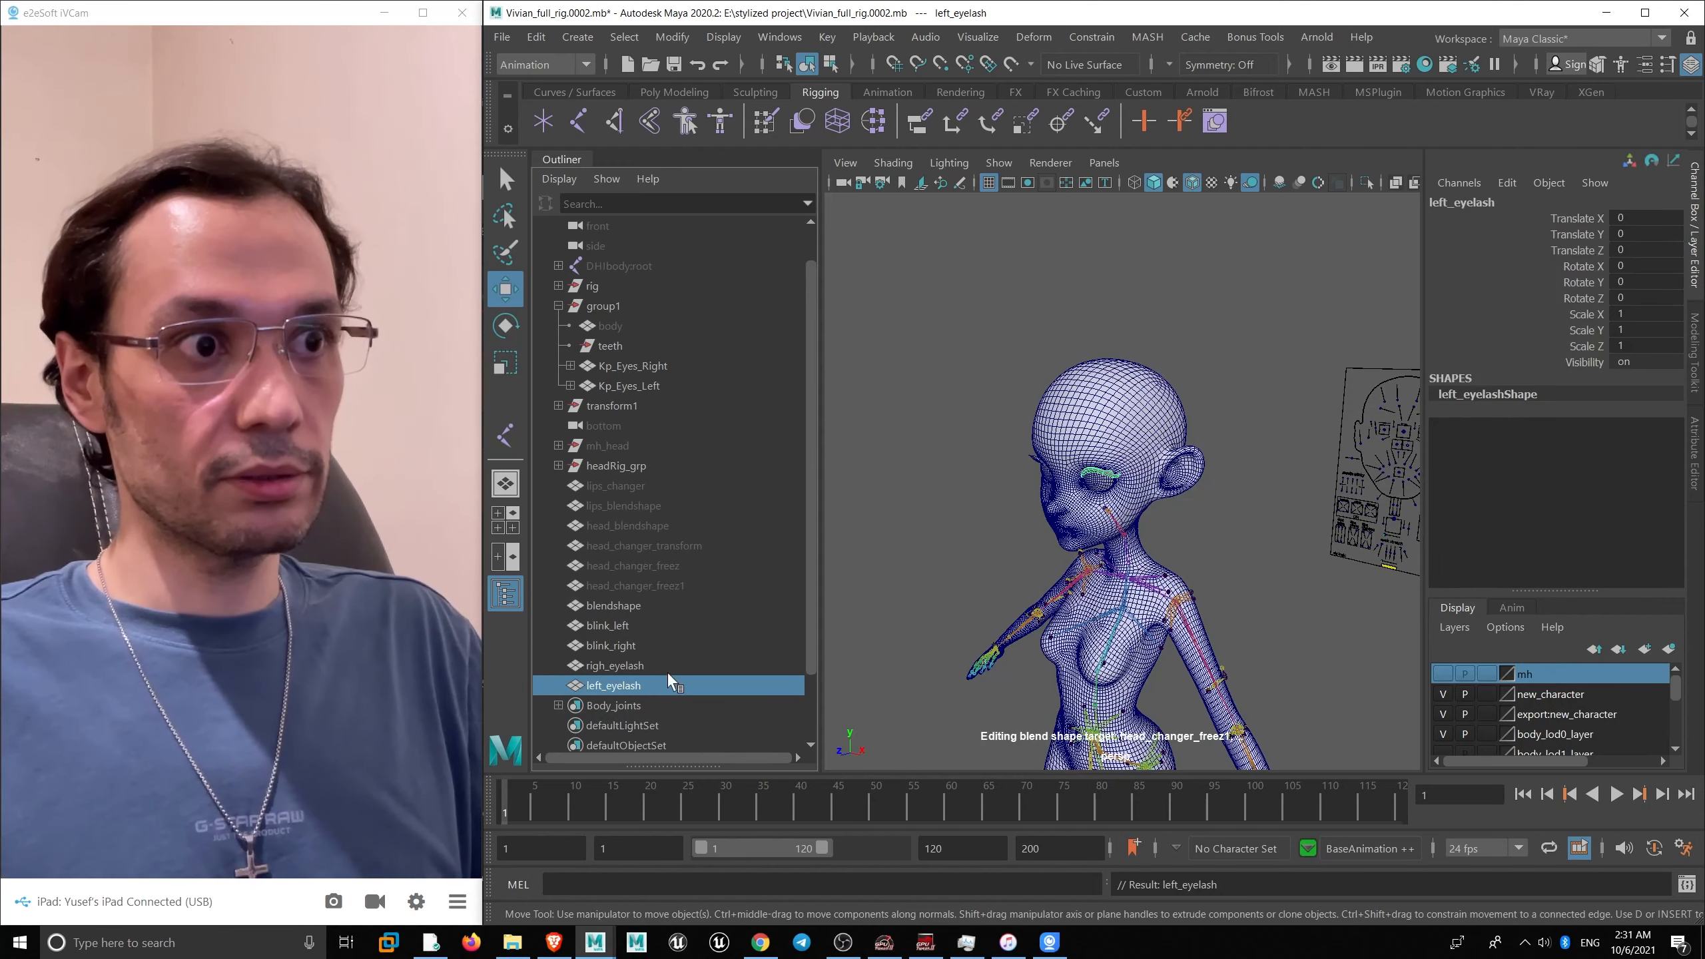
left_click(658, 666)
left_click(627, 625)
right_click_drag(1116, 393, 1160, 505, "alt")
mouse_move(1160, 504)
left_mouse_down("alt")
mouse_move(1200, 478)
mouse_move(1162, 483)
left_mouse_up("alt")
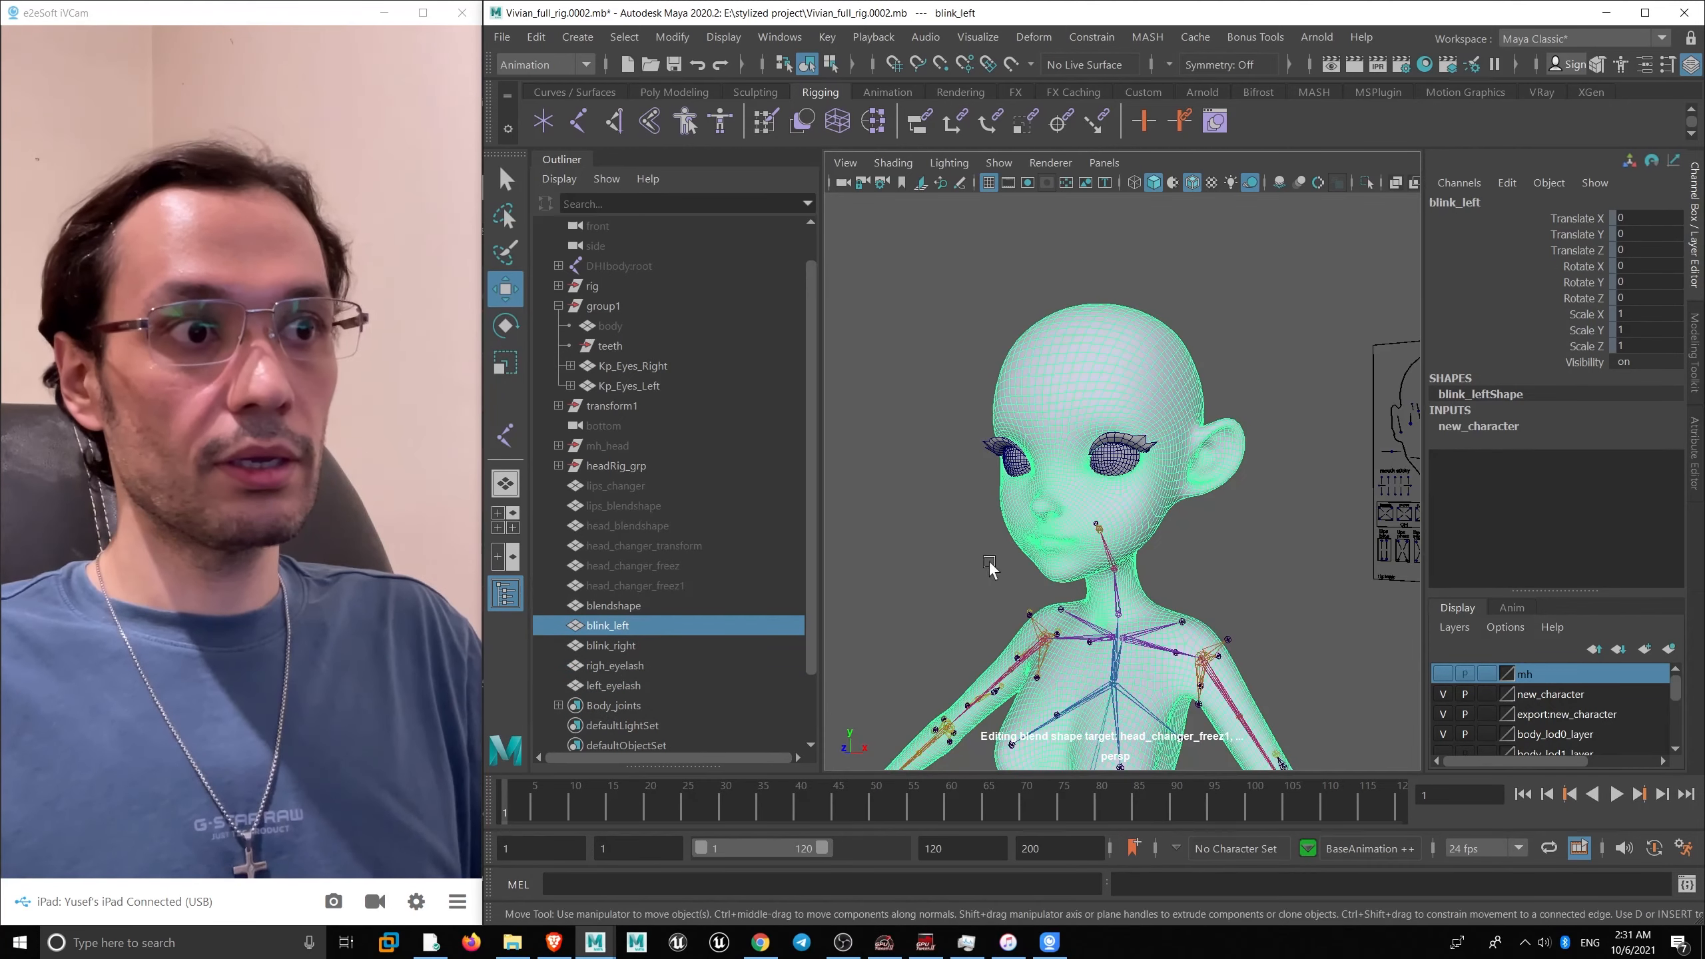
left_click(621, 646)
left_click(616, 606)
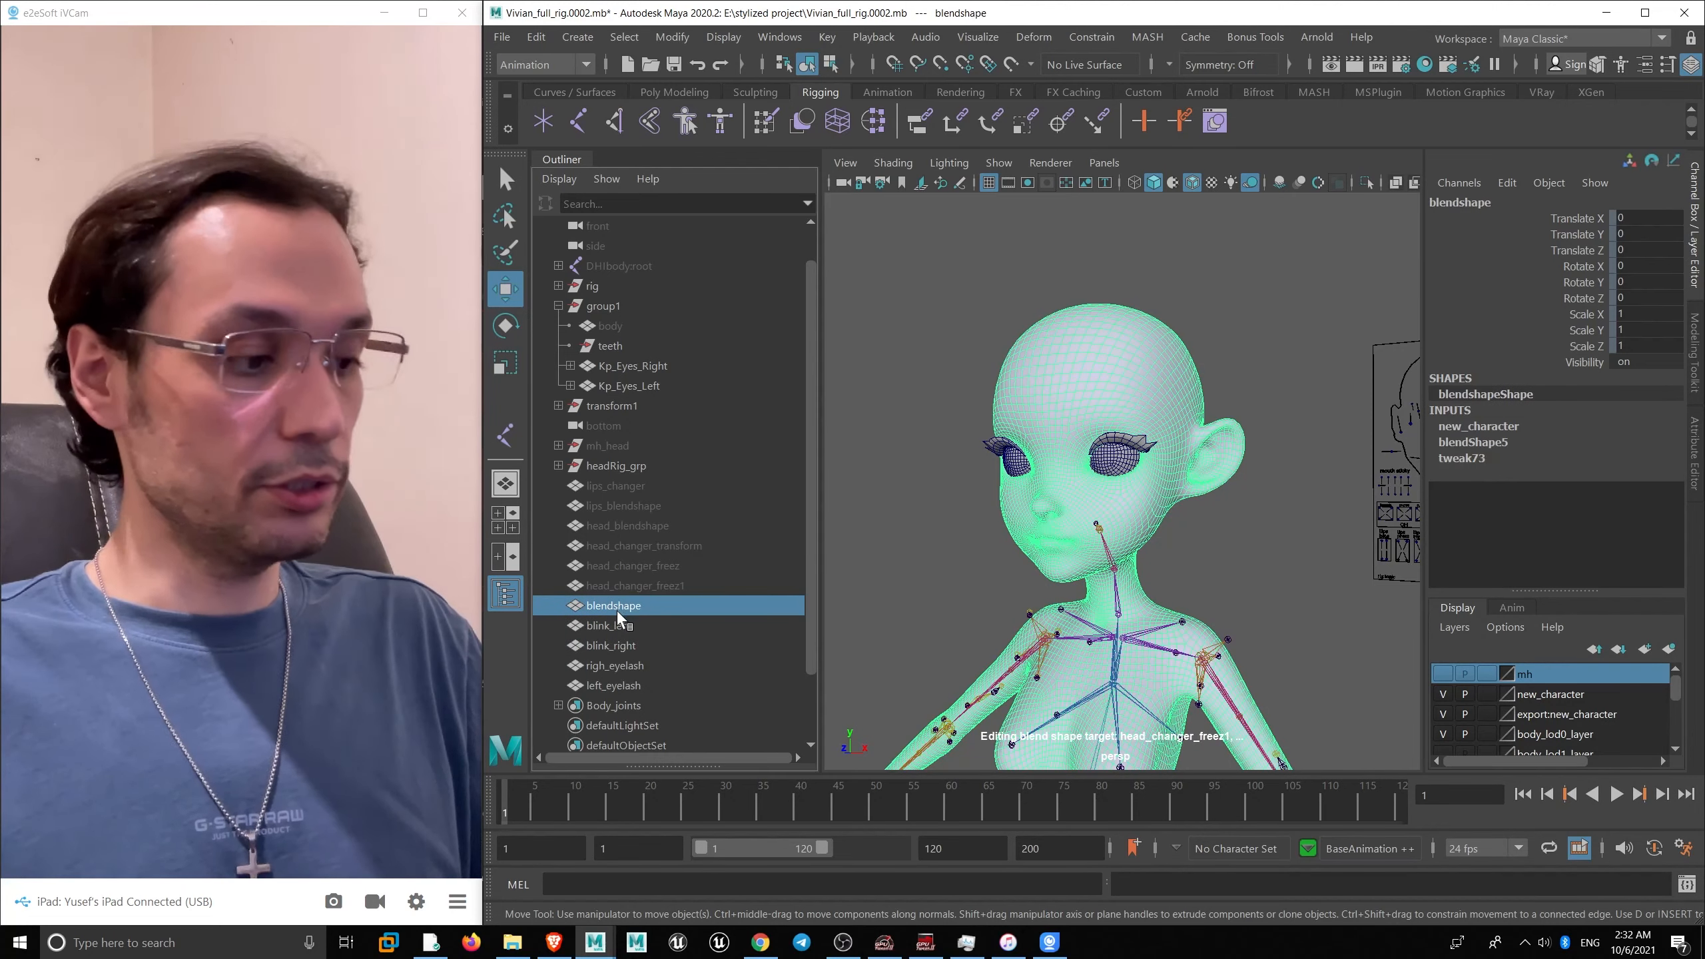
key("h")
- Inspect the blink_left mesh around the eyes and hide the blink_right mesh
left_click(612, 627)
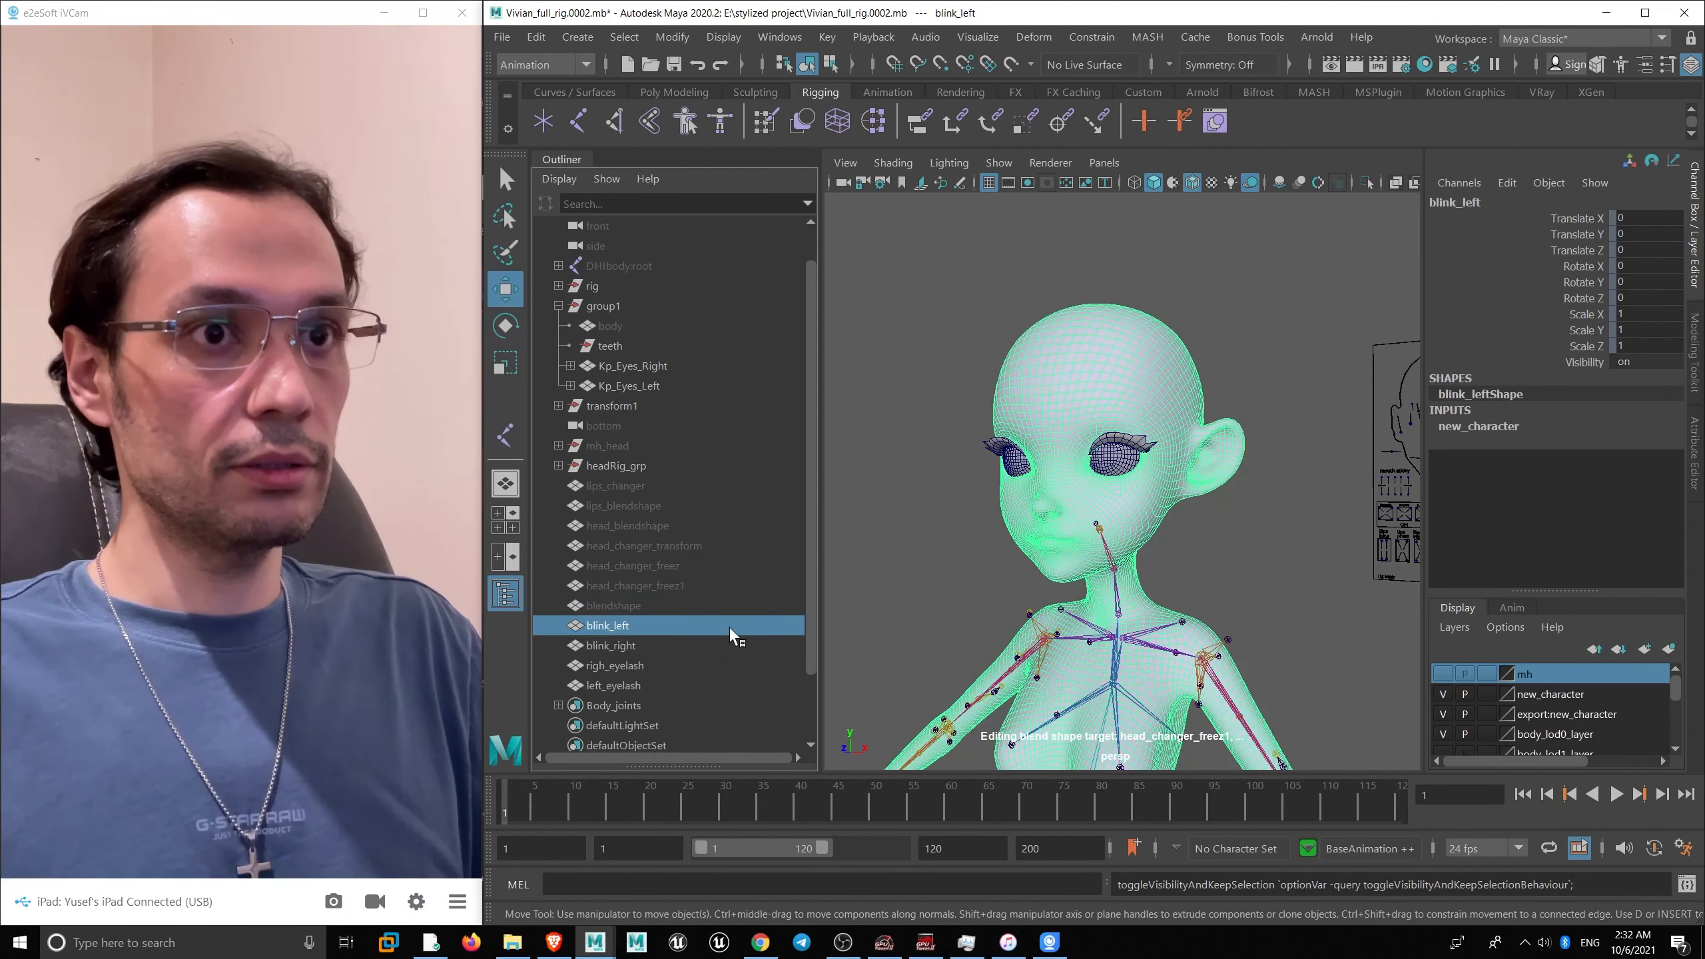
scroll(1002, 527, "up", 3)
scroll(1072, 472, "up", 2)
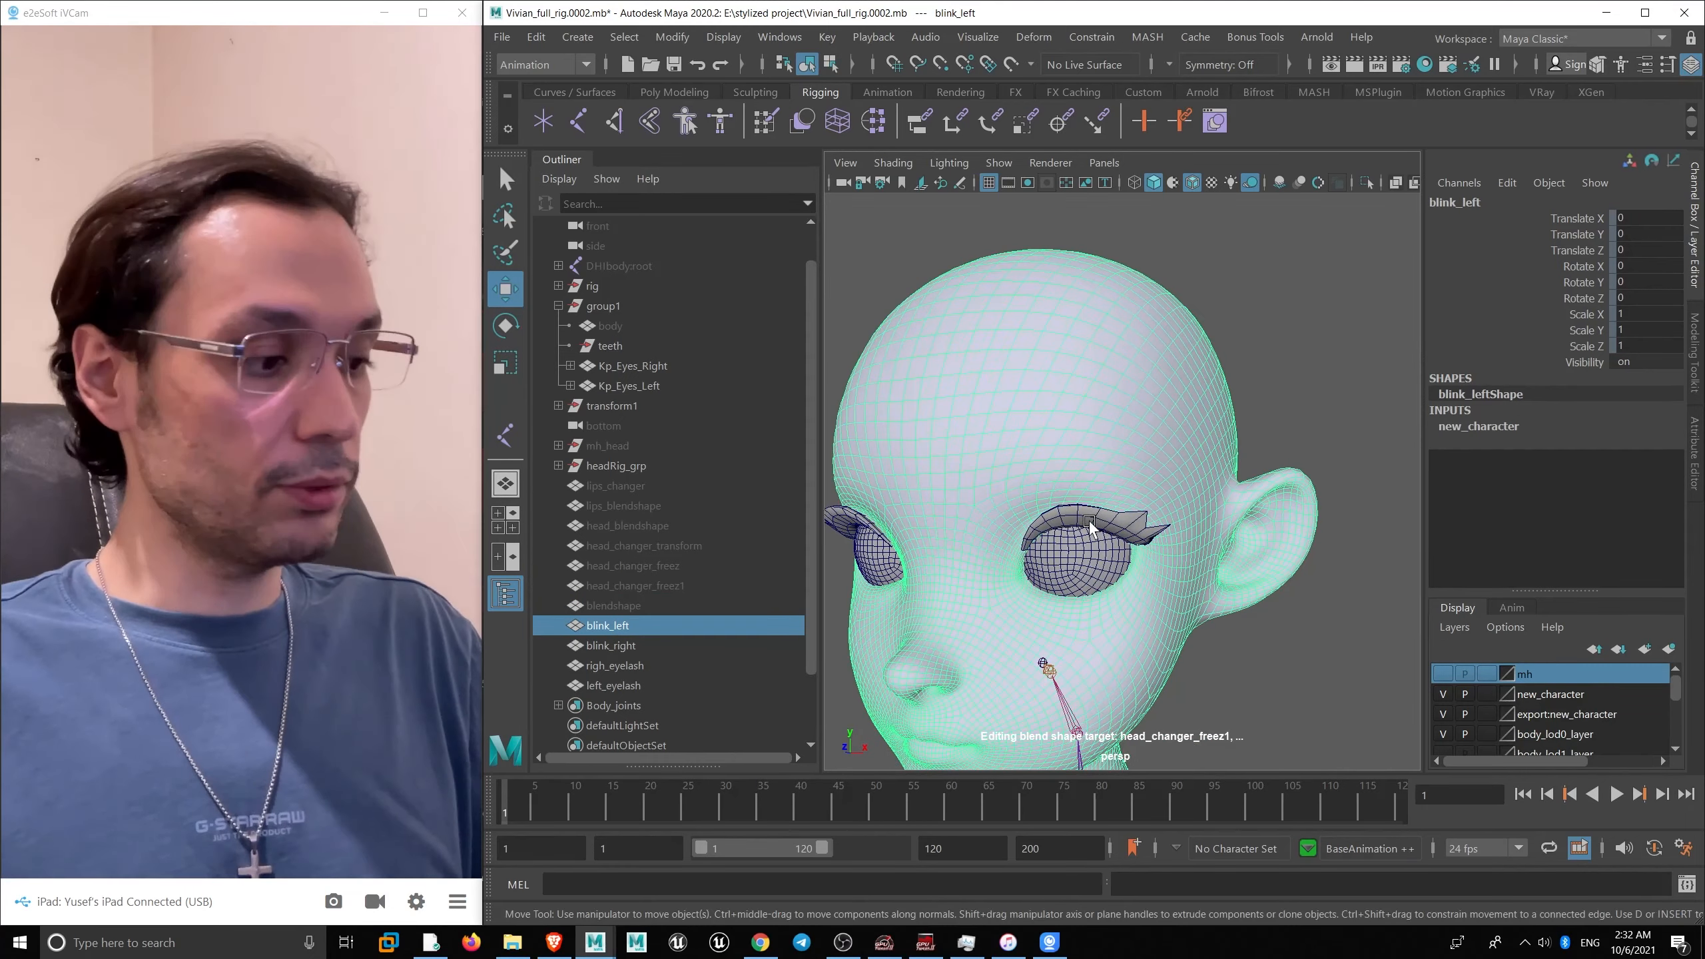
scroll(1101, 464, "up", 3)
left_click_drag(1108, 457, 1168, 464, "alt")
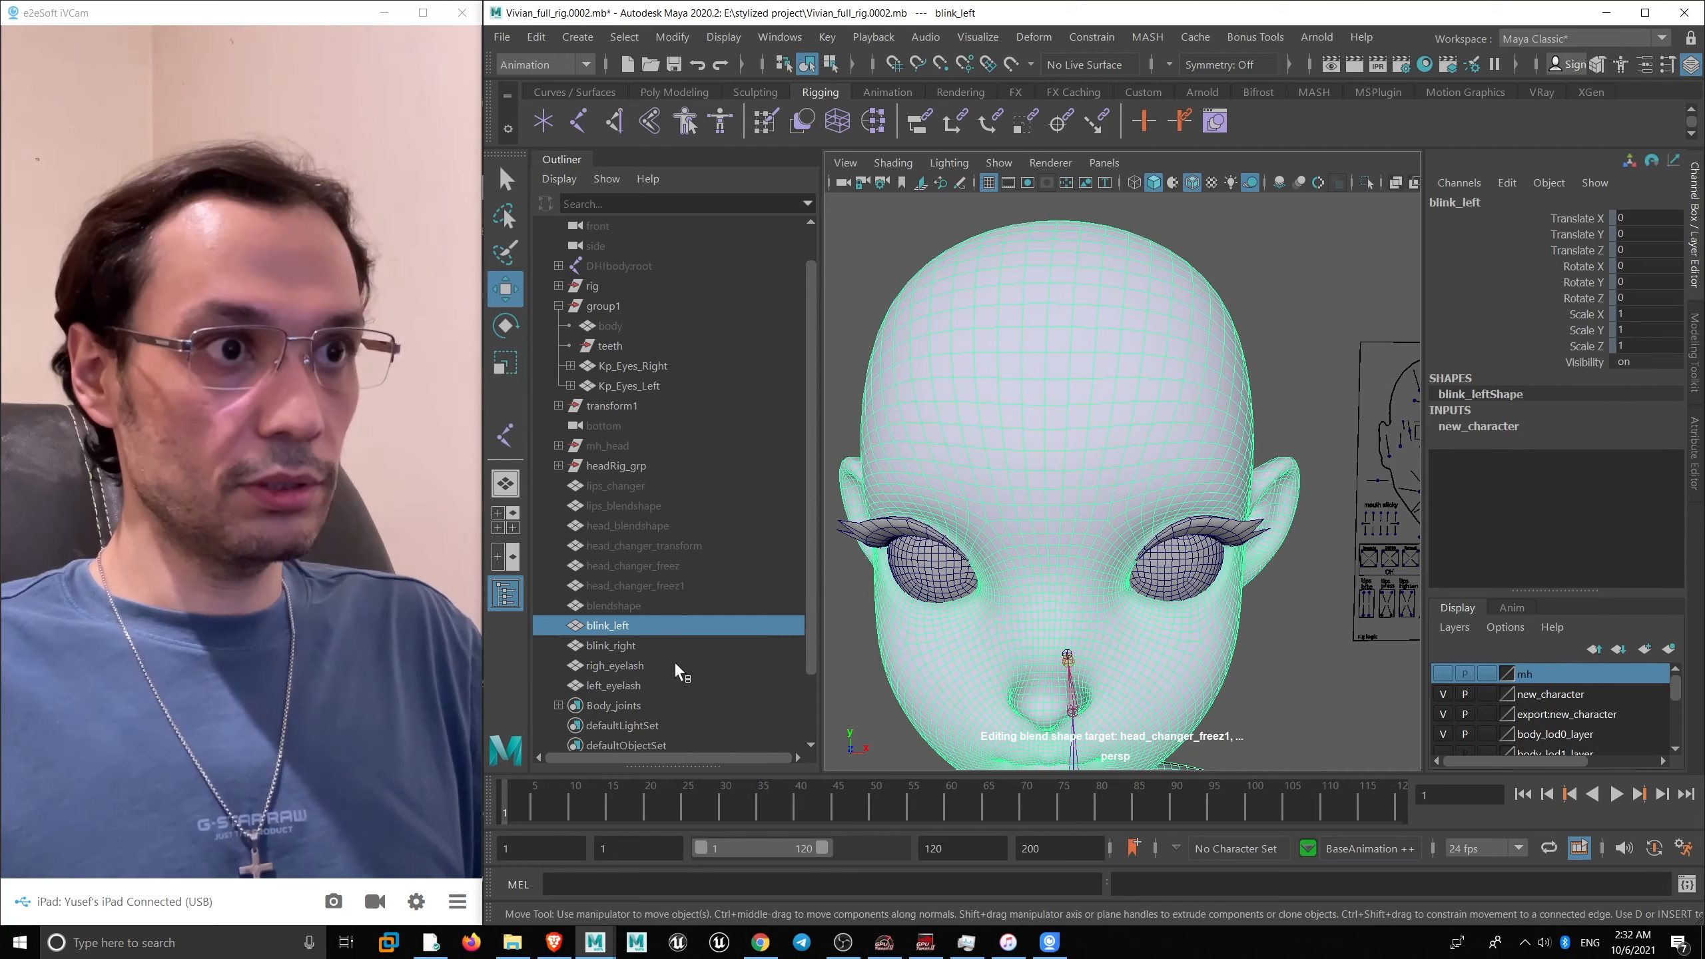
left_click_drag(1076, 621, 1168, 626, "alt")
left_click(628, 646)
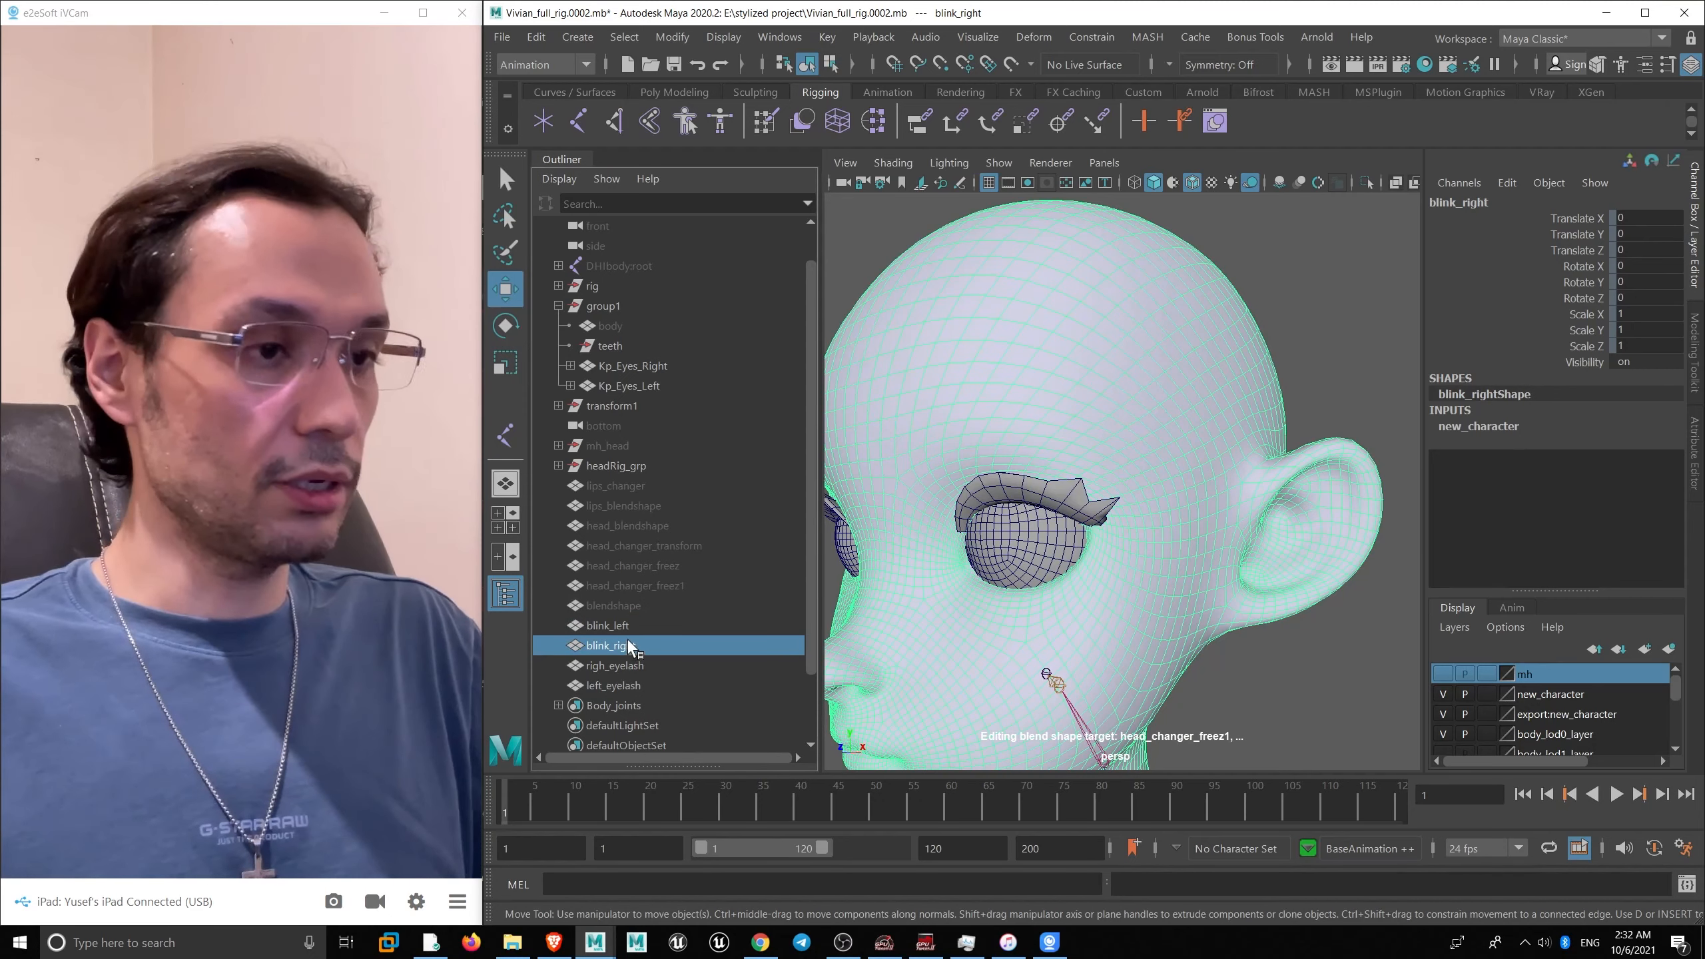
key("h")
- Hide the righ_eyelash mesh so only the left eyelash is shown with the blink_left head
left_click(614, 686)
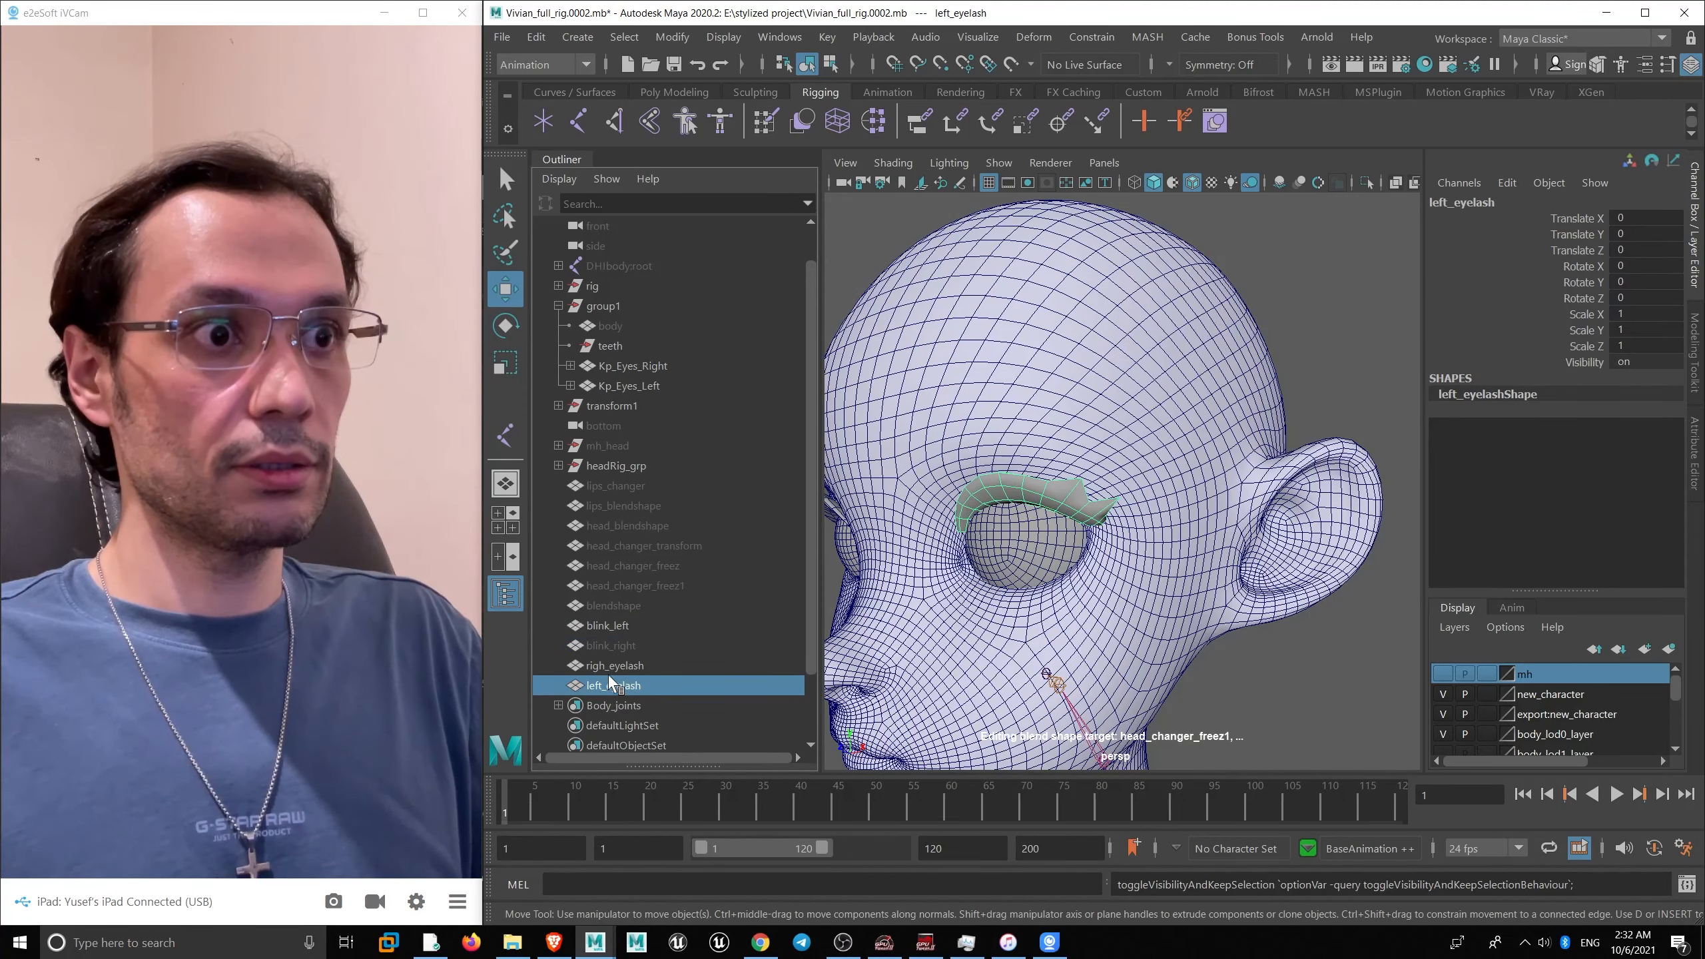
key("Up")
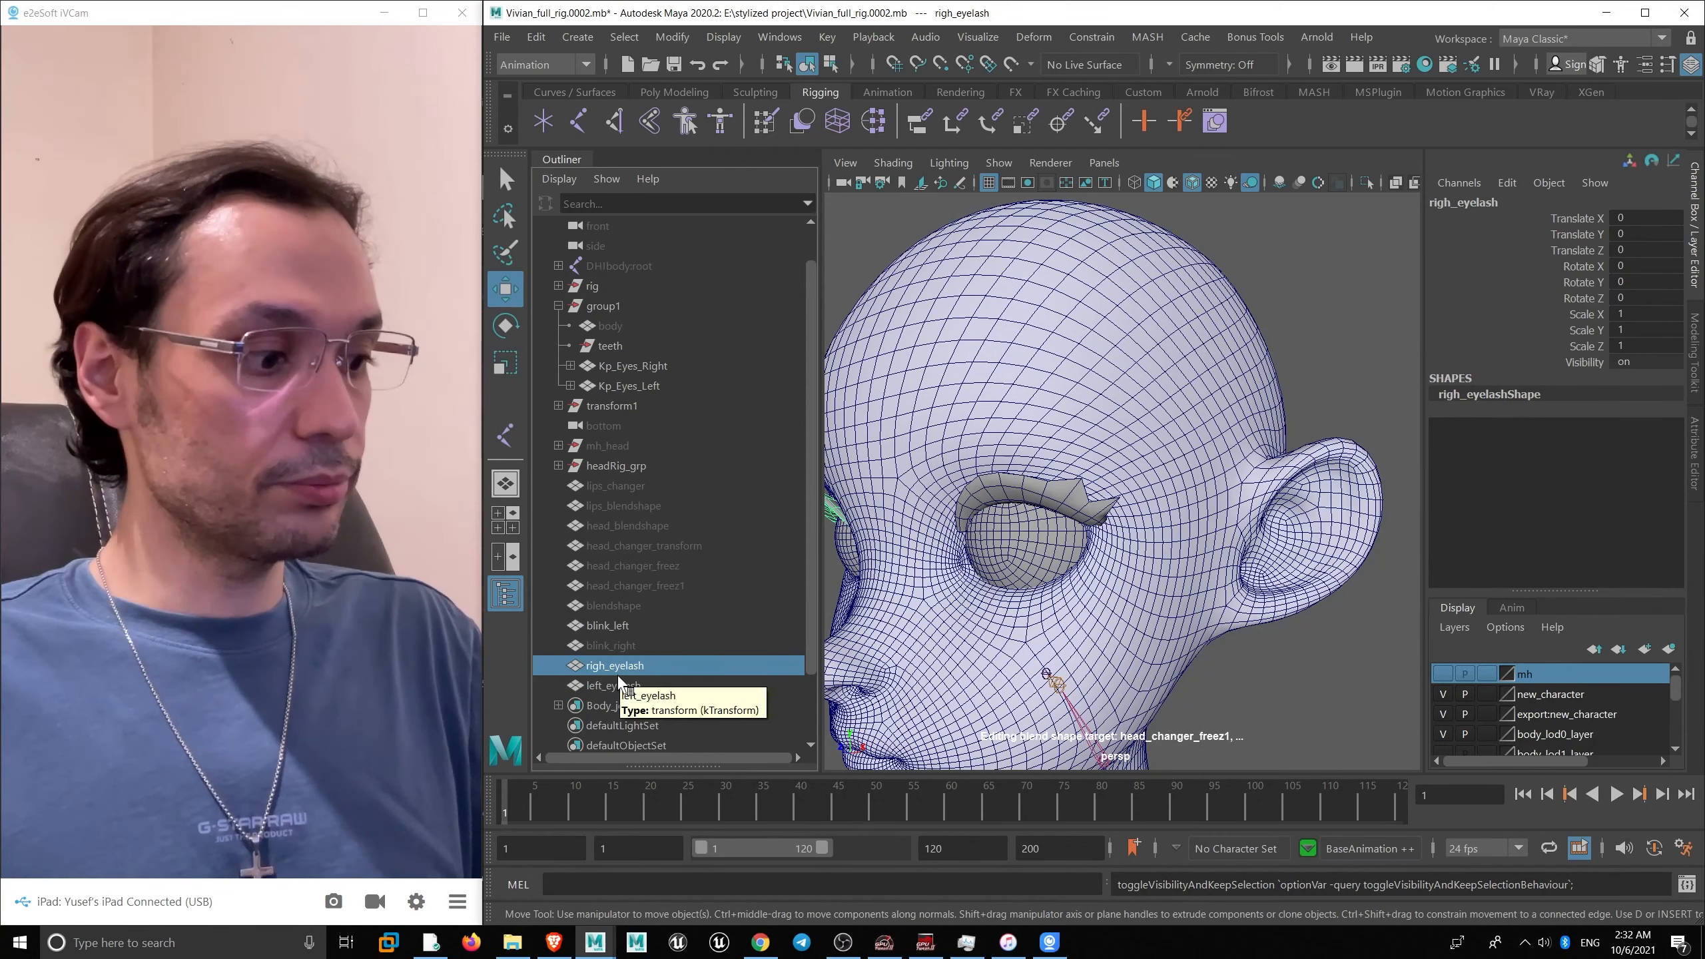
key("h")
right_click_drag(1198, 680, 1137, 513, "alt")
left_click_drag(1137, 513, 1194, 522, "alt")
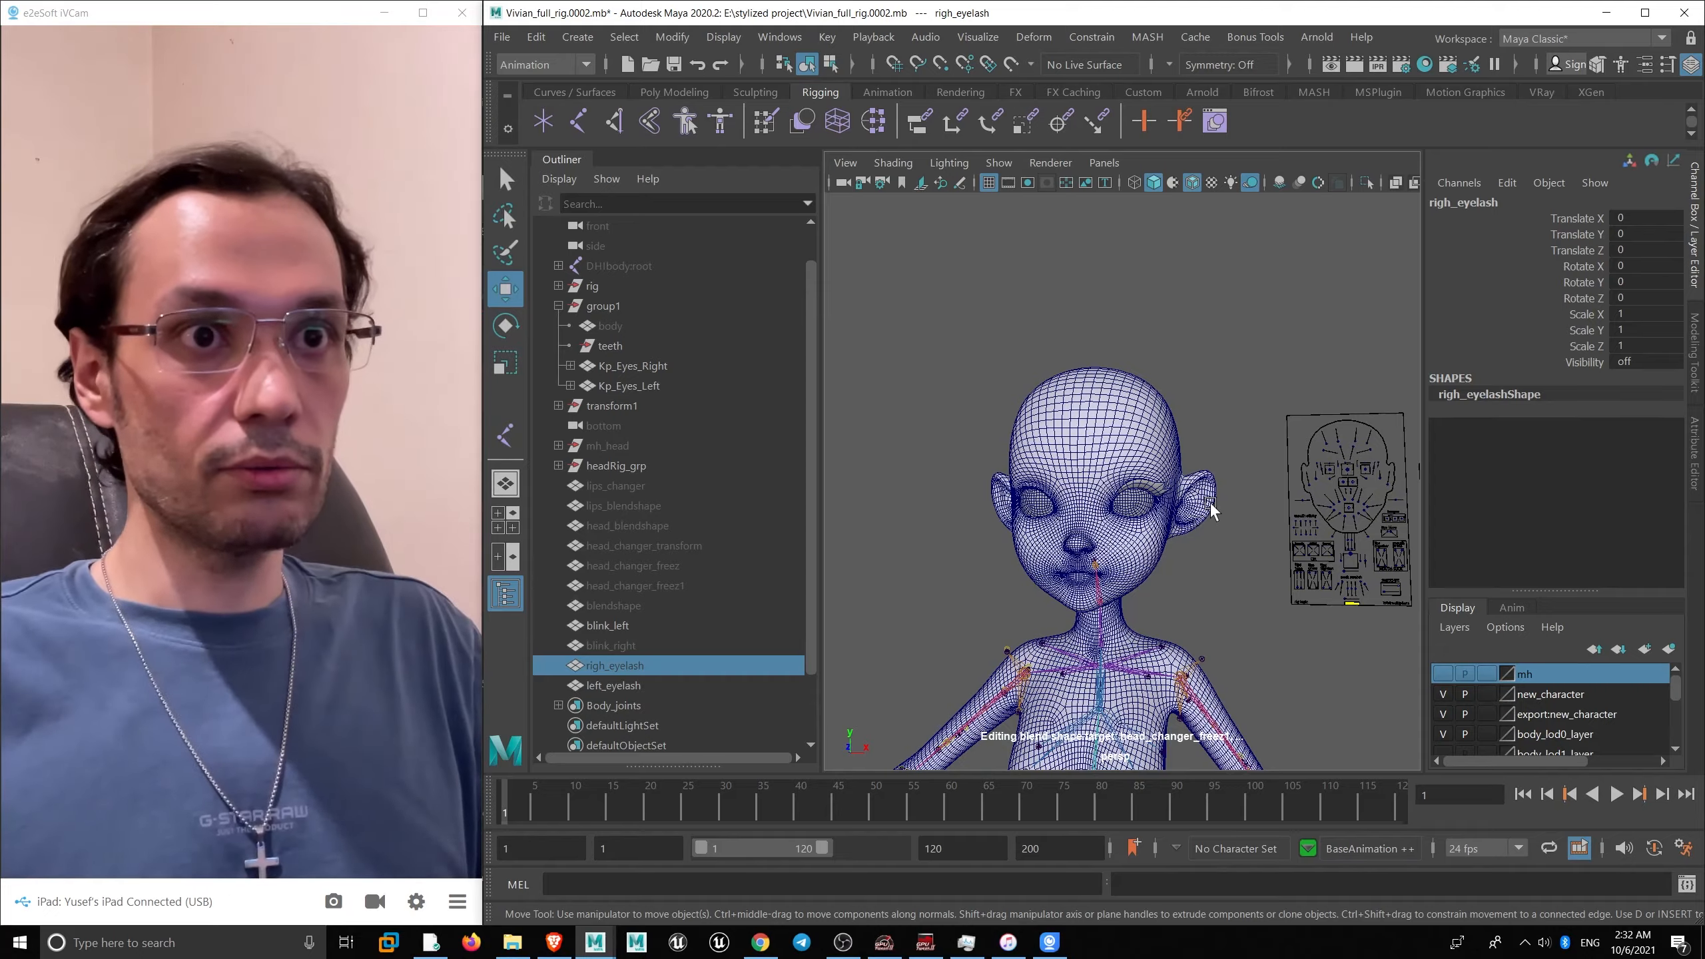
right_click_drag(1211, 511, 1178, 589, "alt")
- Select the left_eyelash mesh and center its pivot
key("Down")
key("e")
right_click_drag(1161, 517, 982, 487, "alt")
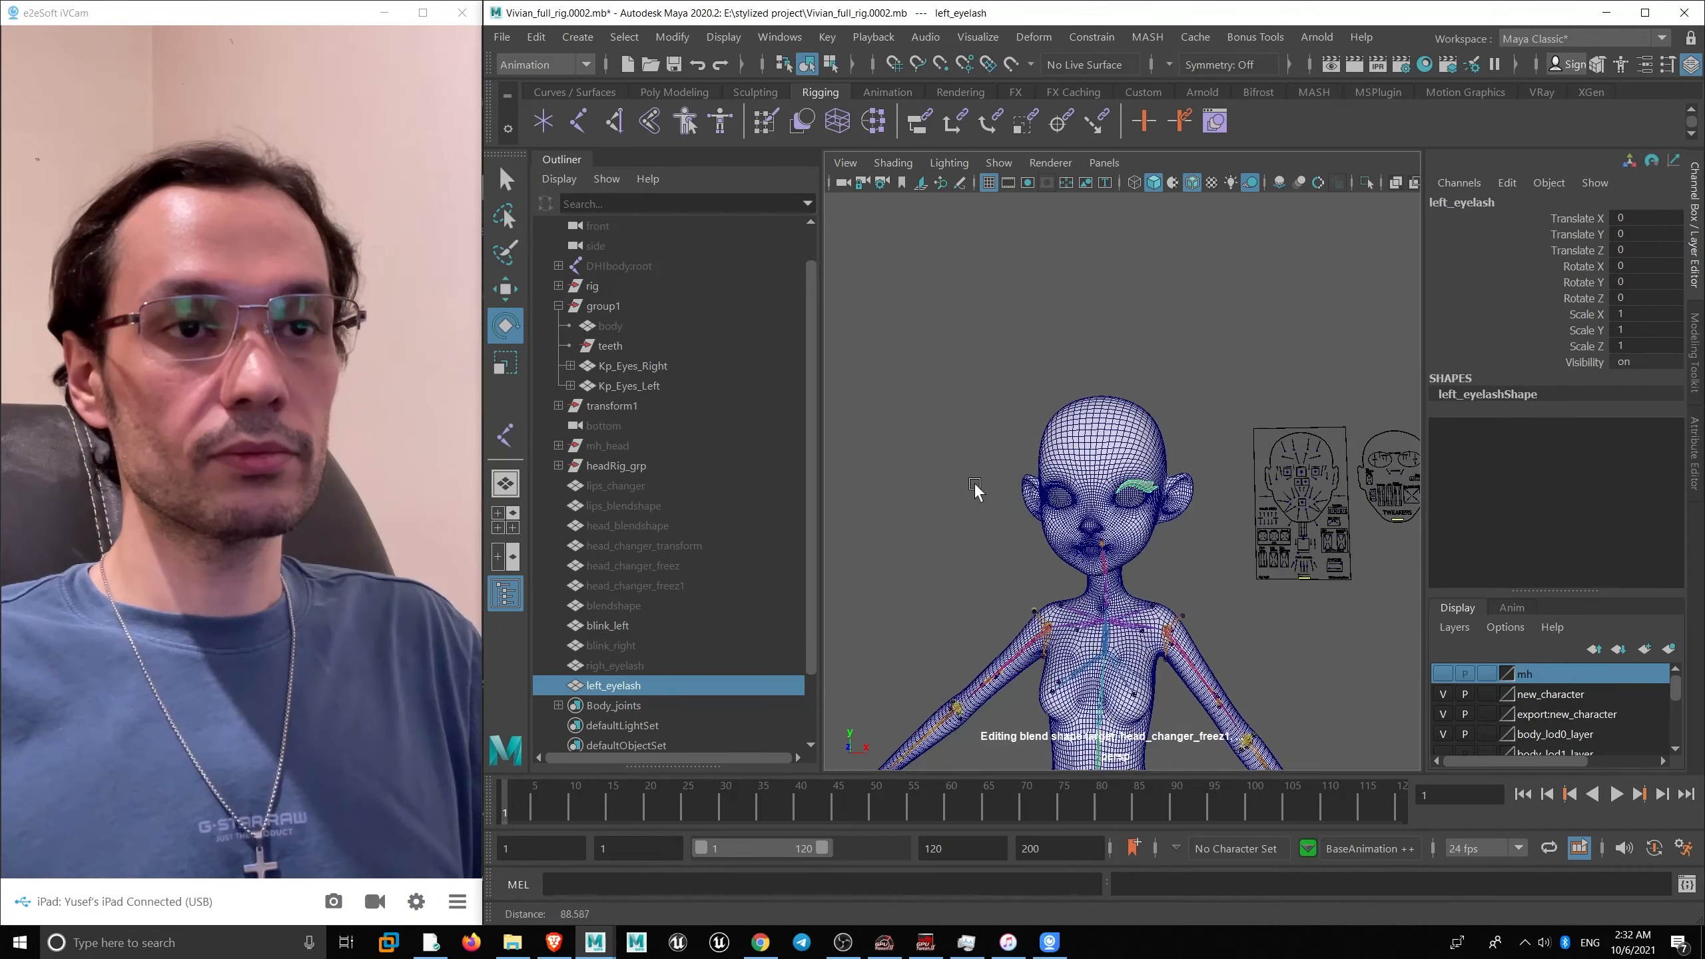
left_click_drag(982, 487, 1016, 506, "alt")
right_click_drag(1016, 506, 1052, 601, "alt")
left_click_drag(1052, 601, 1027, 506, "alt")
right_click_drag(1028, 506, 1026, 531, "alt")
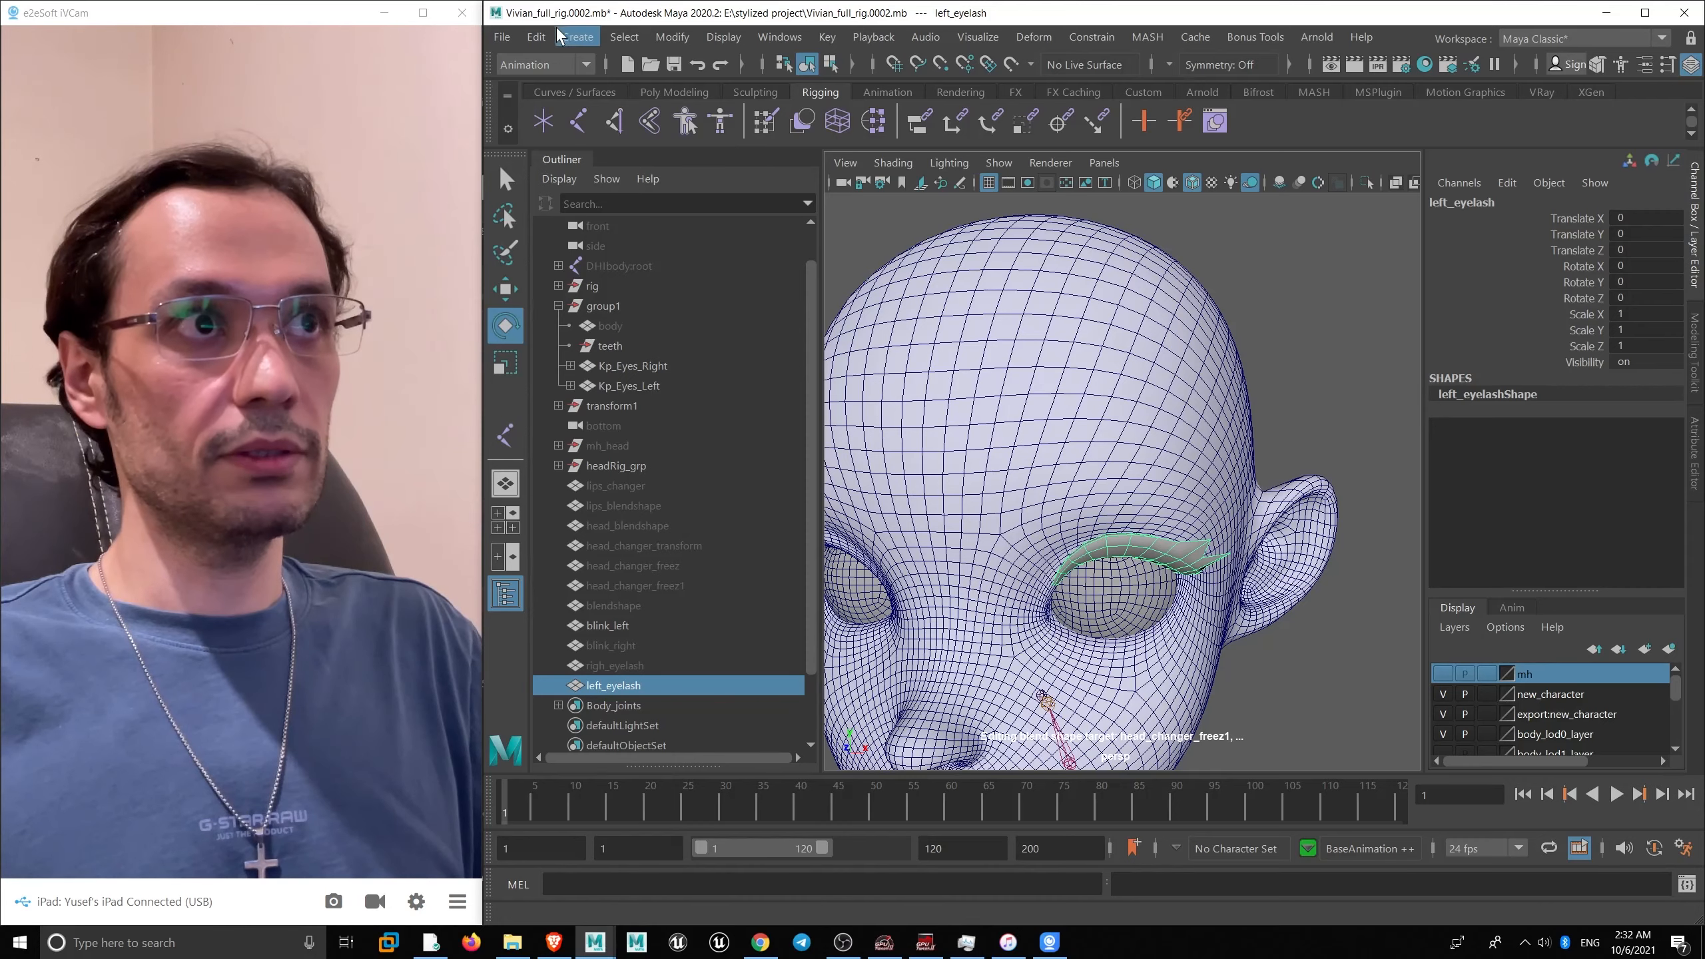
left_click(674, 39)
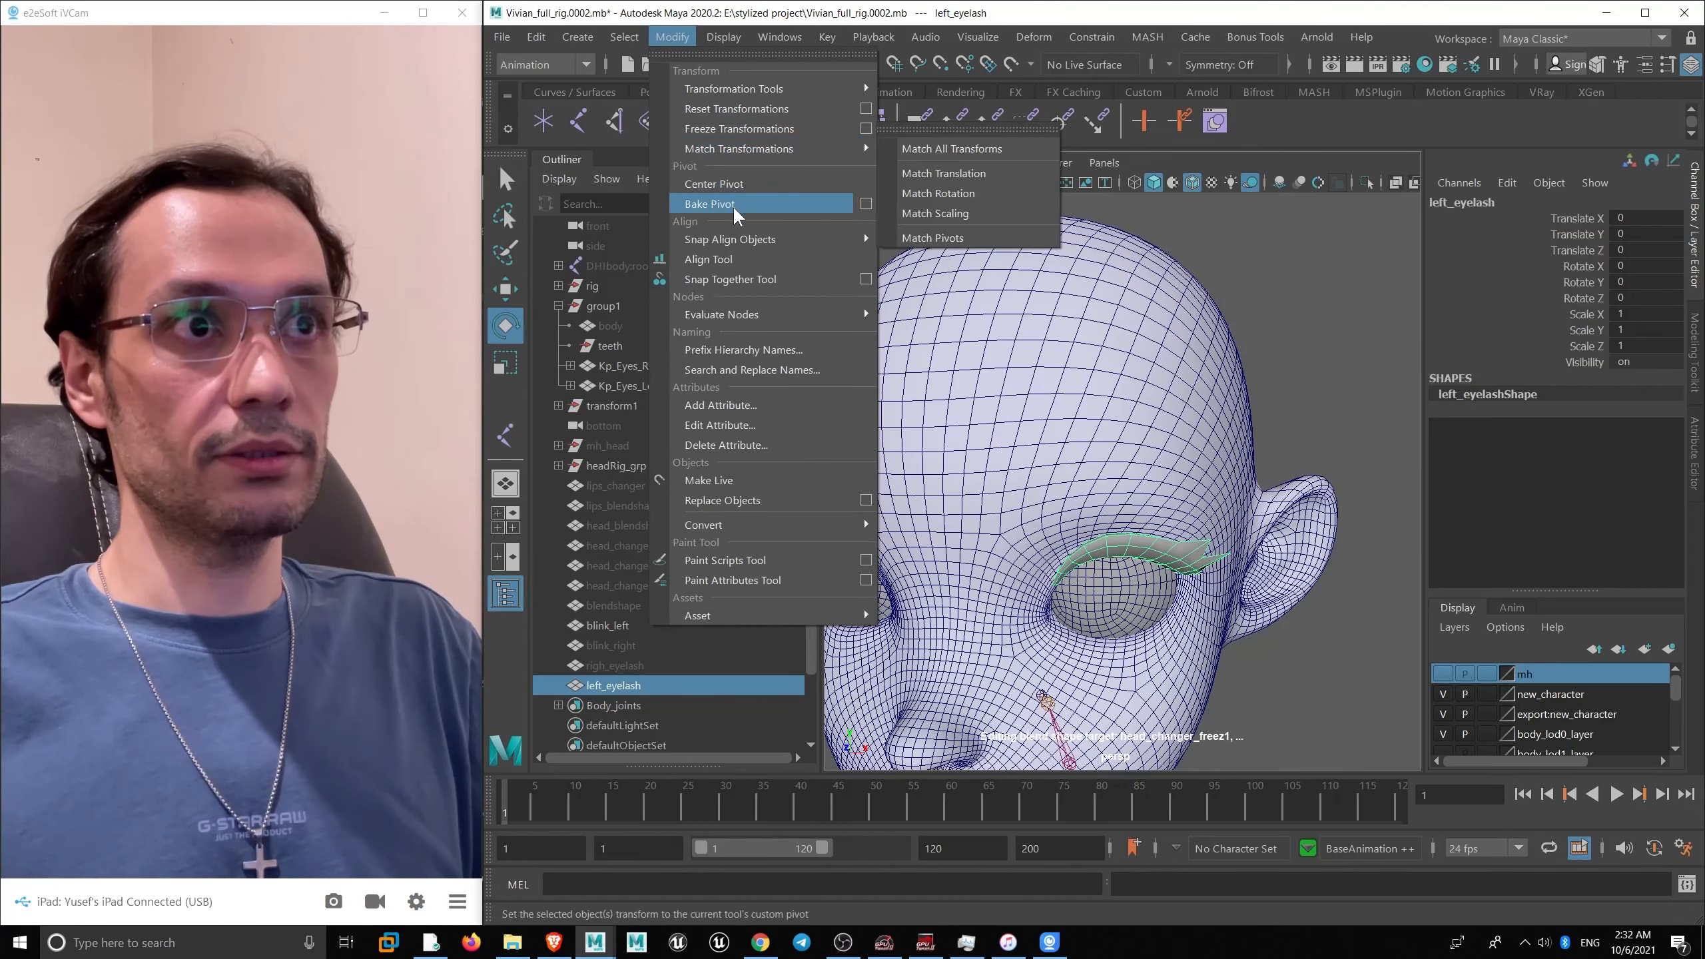
key("Escape")
scroll(1147, 453, "down", 5)
scroll(1140, 463, "up", 3)
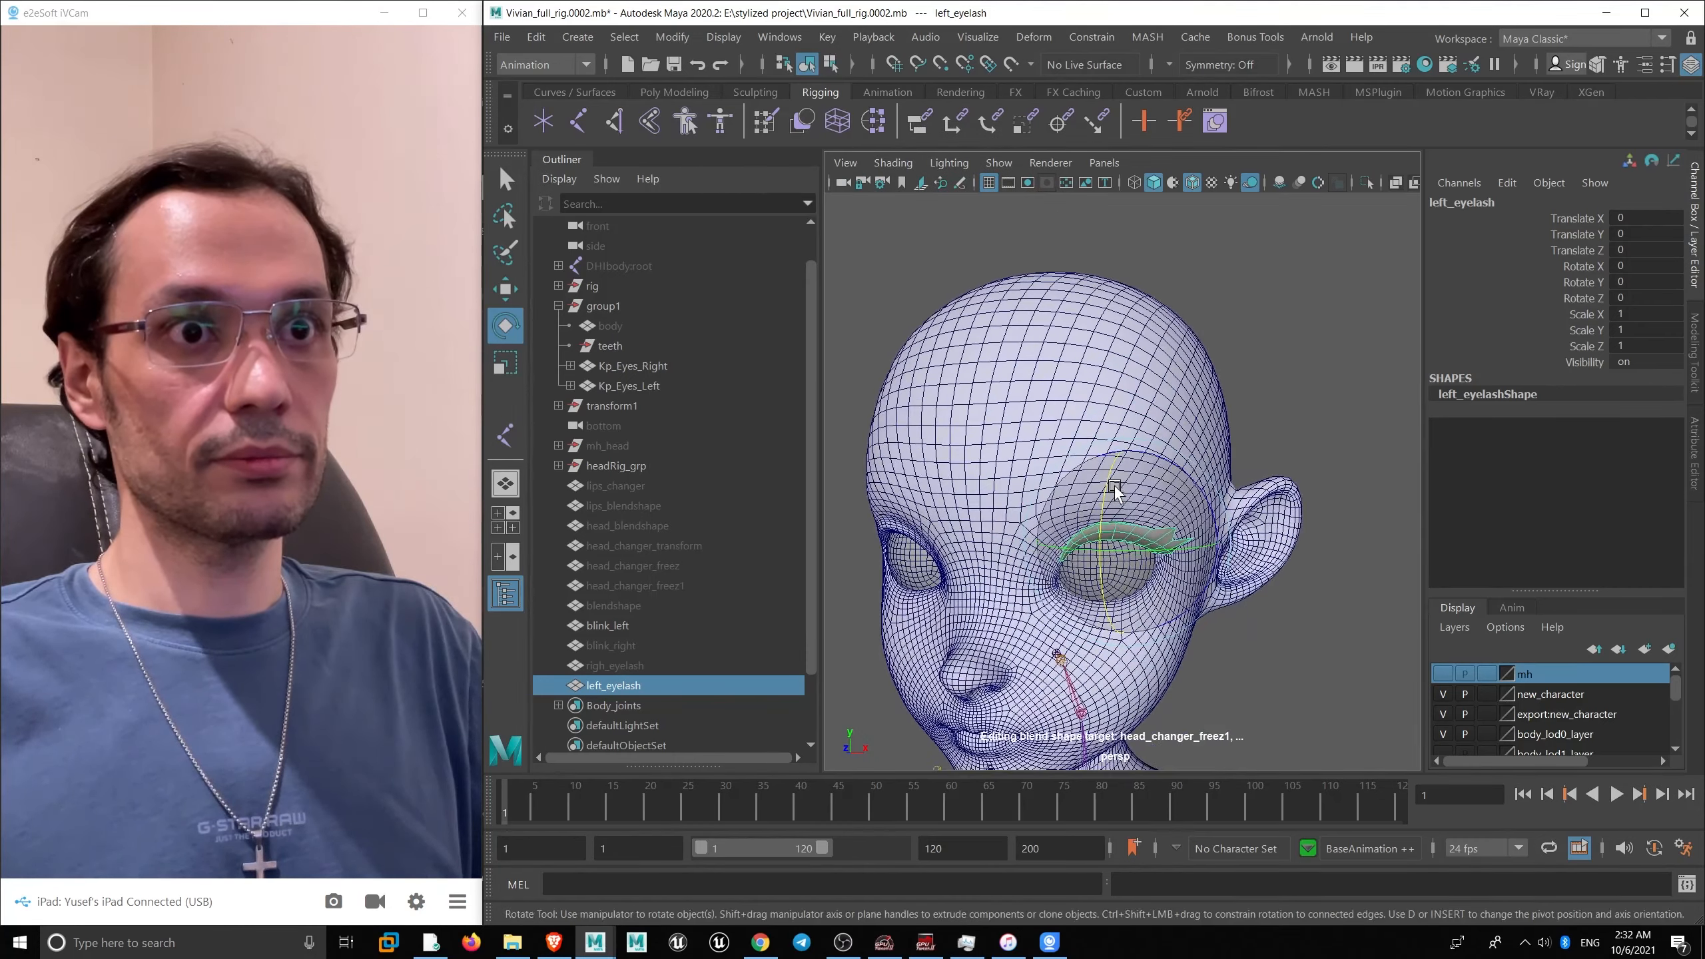
- Try rotating the left eyelash around its centered pivot and undo the rotation
left_click_drag(1107, 516, 1074, 524)
key("ctrl+z")
scroll(1131, 588, "up", 5)
scroll(1132, 587, "down", 3)
key("w")
left_click_drag(1131, 588, 1046, 510, "alt")
scroll(1168, 516, "up", 5)
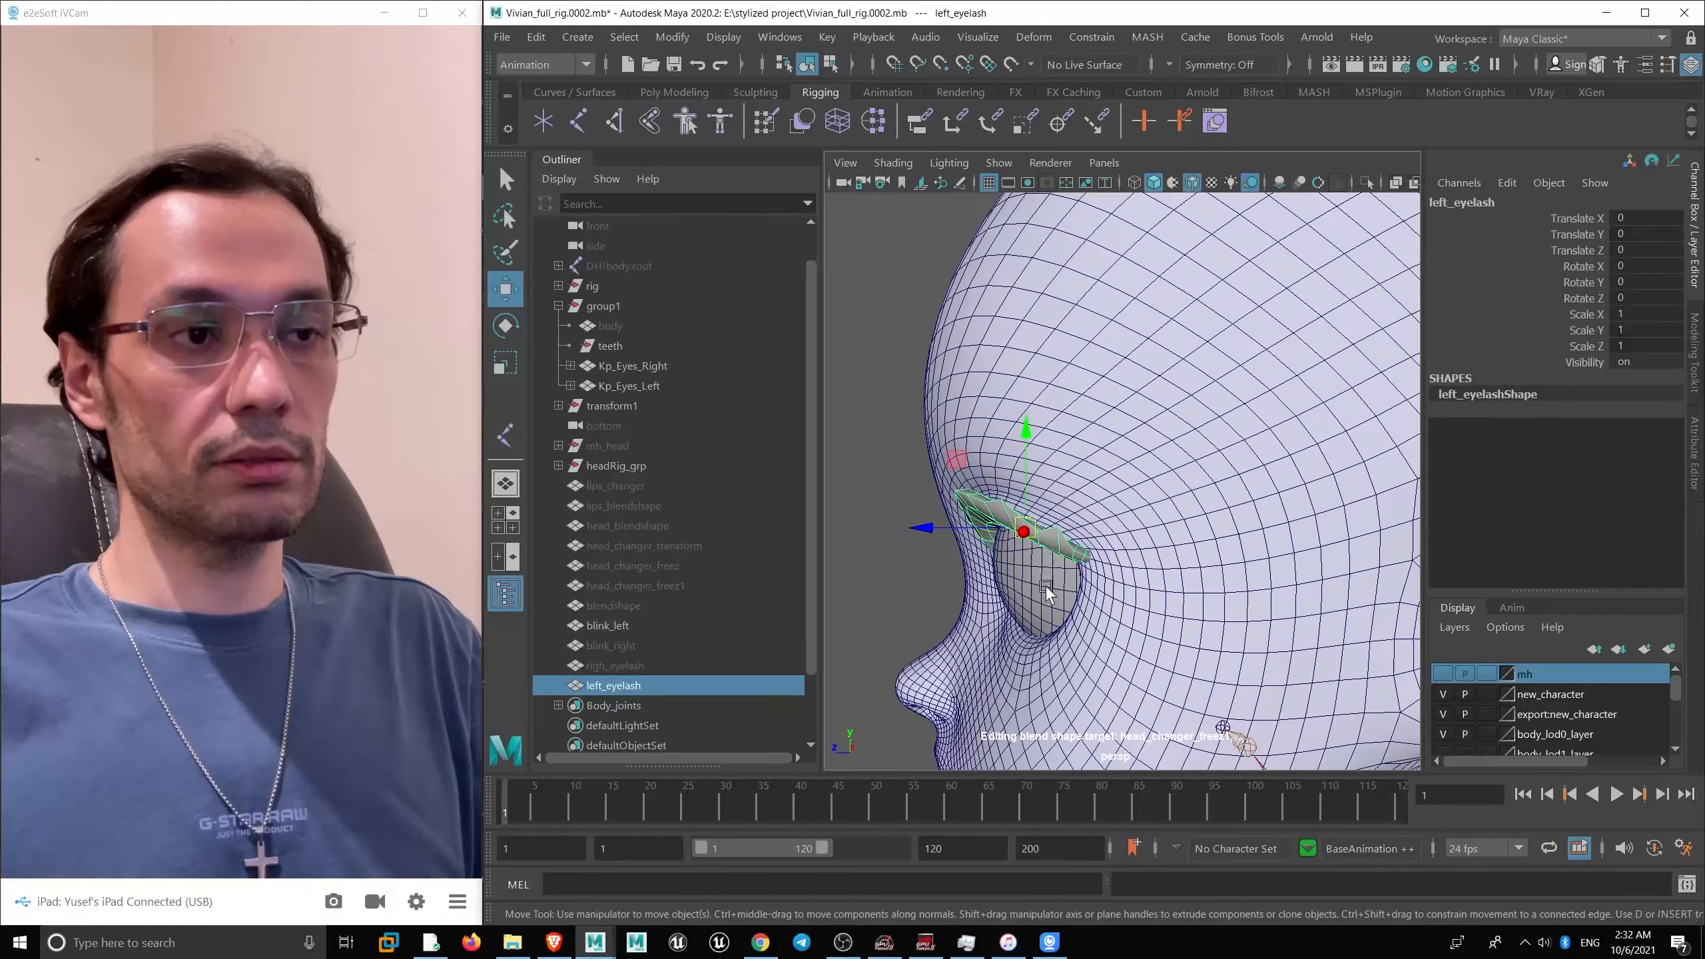
- Delete the hidden righ_eyelash mesh and reselect the left eyelash
left_click(631, 669)
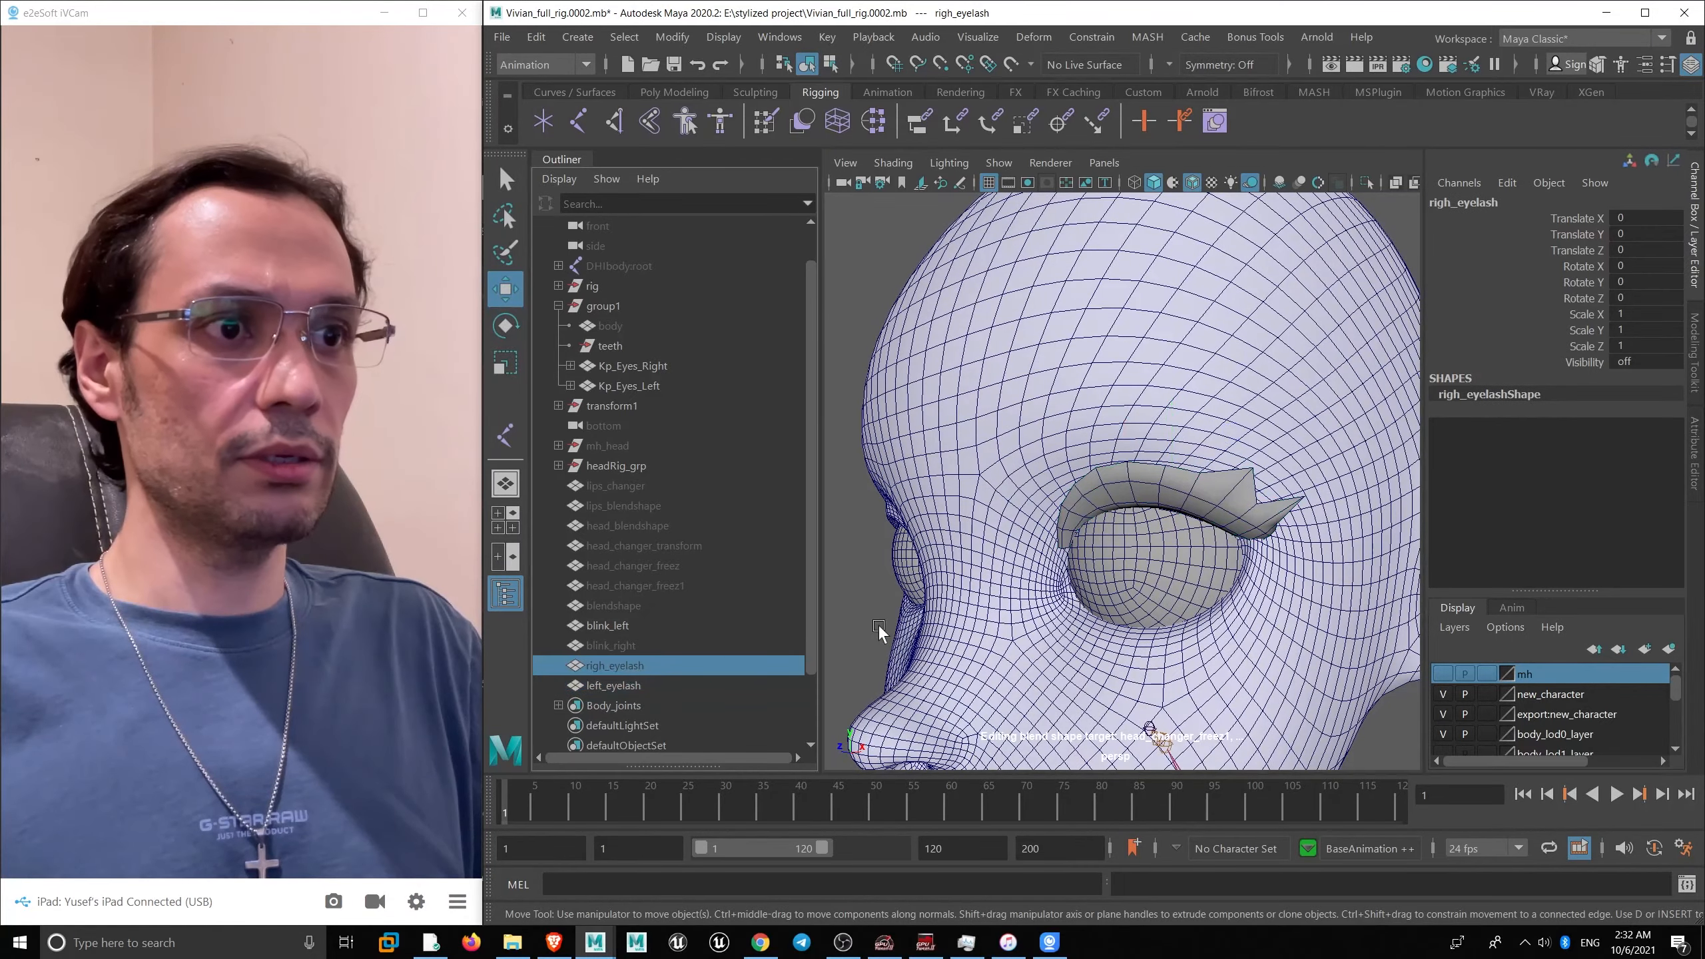
left_click_drag(879, 624, 998, 574, "alt")
key("Delete")
left_click(1141, 517)
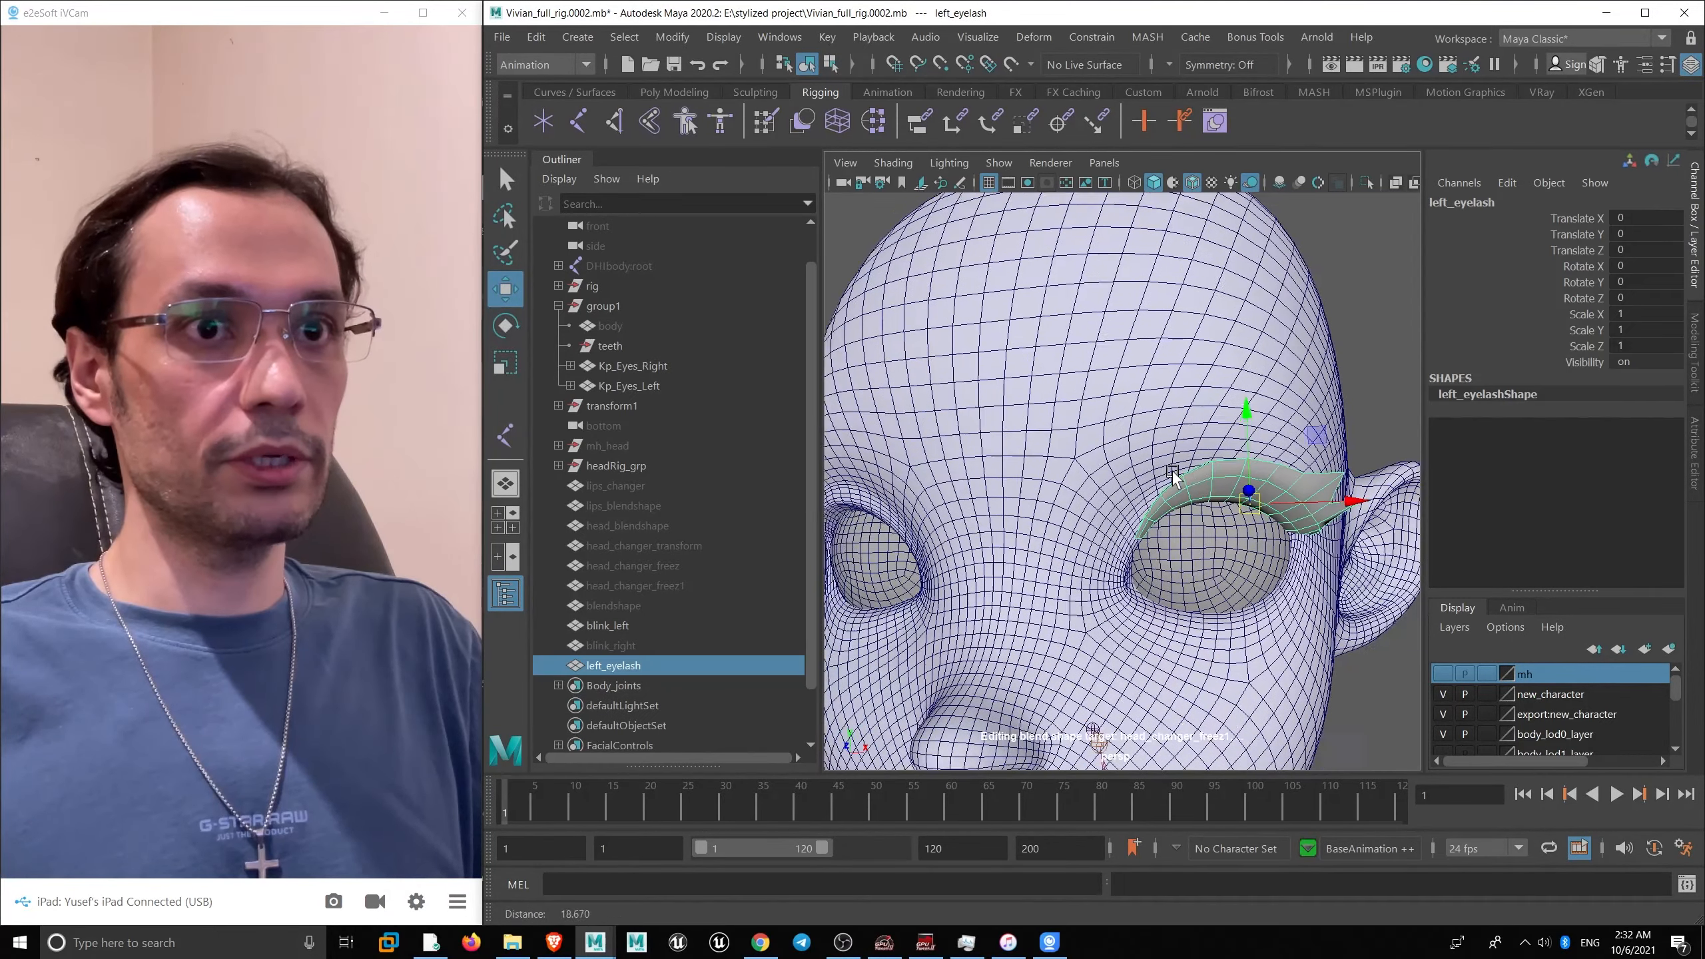
- In the side view, move the left eyelash's pivot back behind the outer corner of the eye
scroll(951, 468, "down", 3)
left_click_drag(994, 470, 958, 460, "alt")
right_click_drag(963, 433, 1039, 589, "alt")
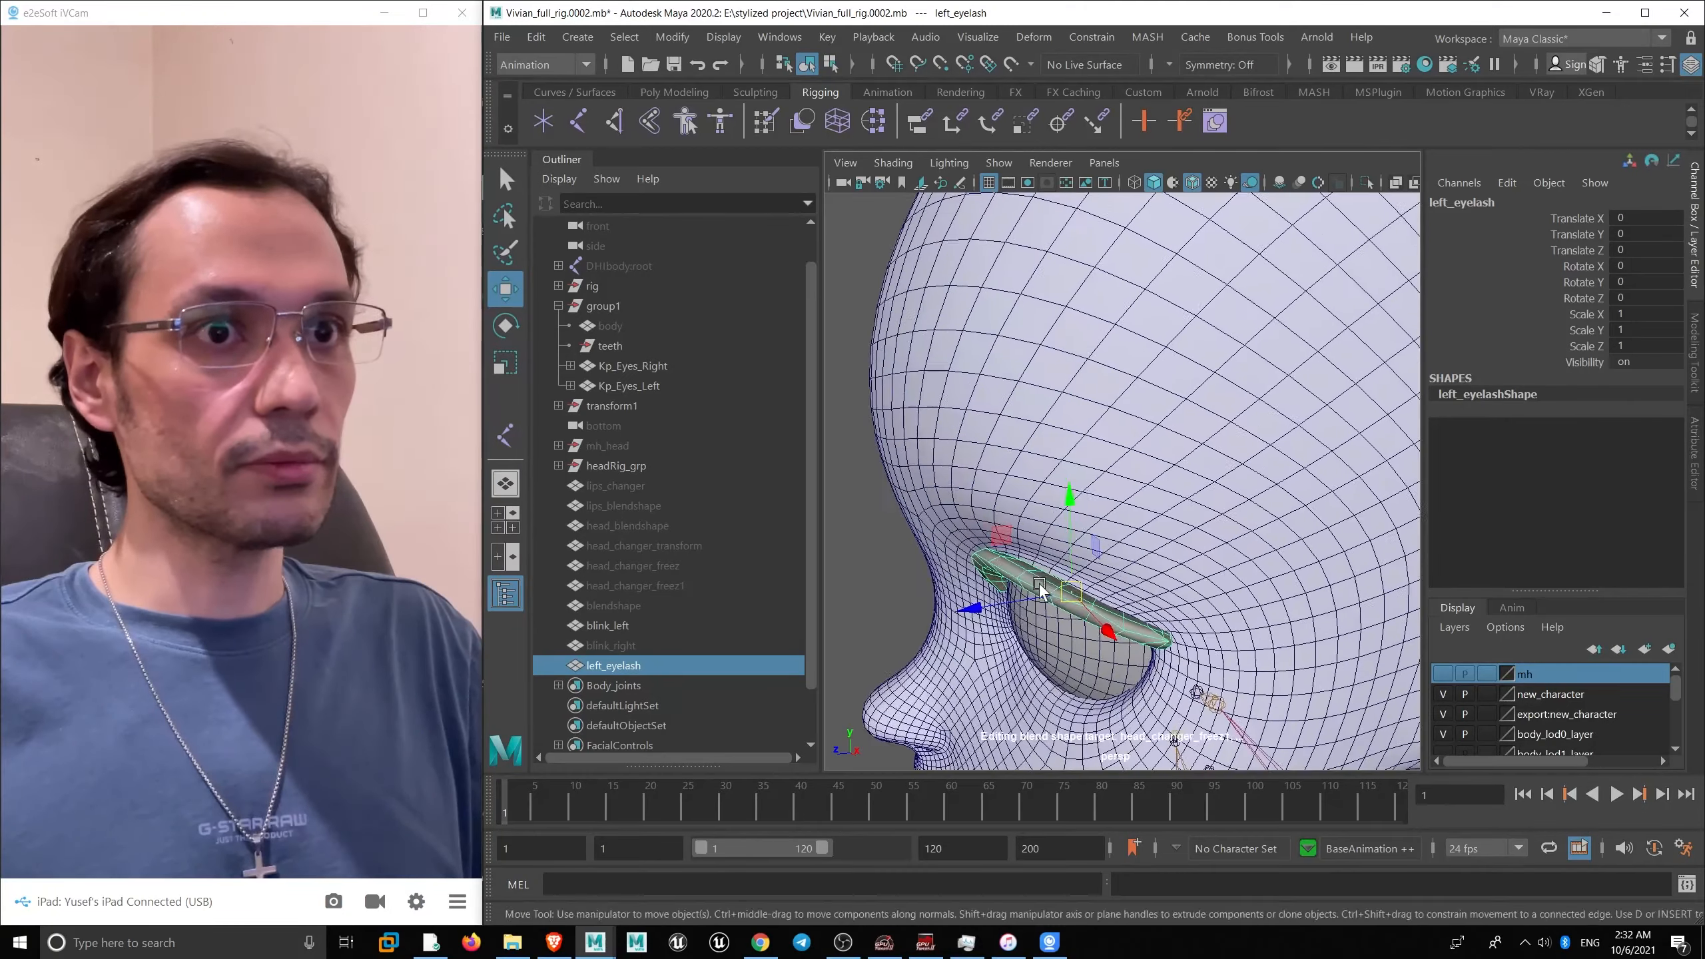
left_click_drag(1039, 588, 963, 578, "alt")
right_click_drag(964, 578, 932, 554, "alt")
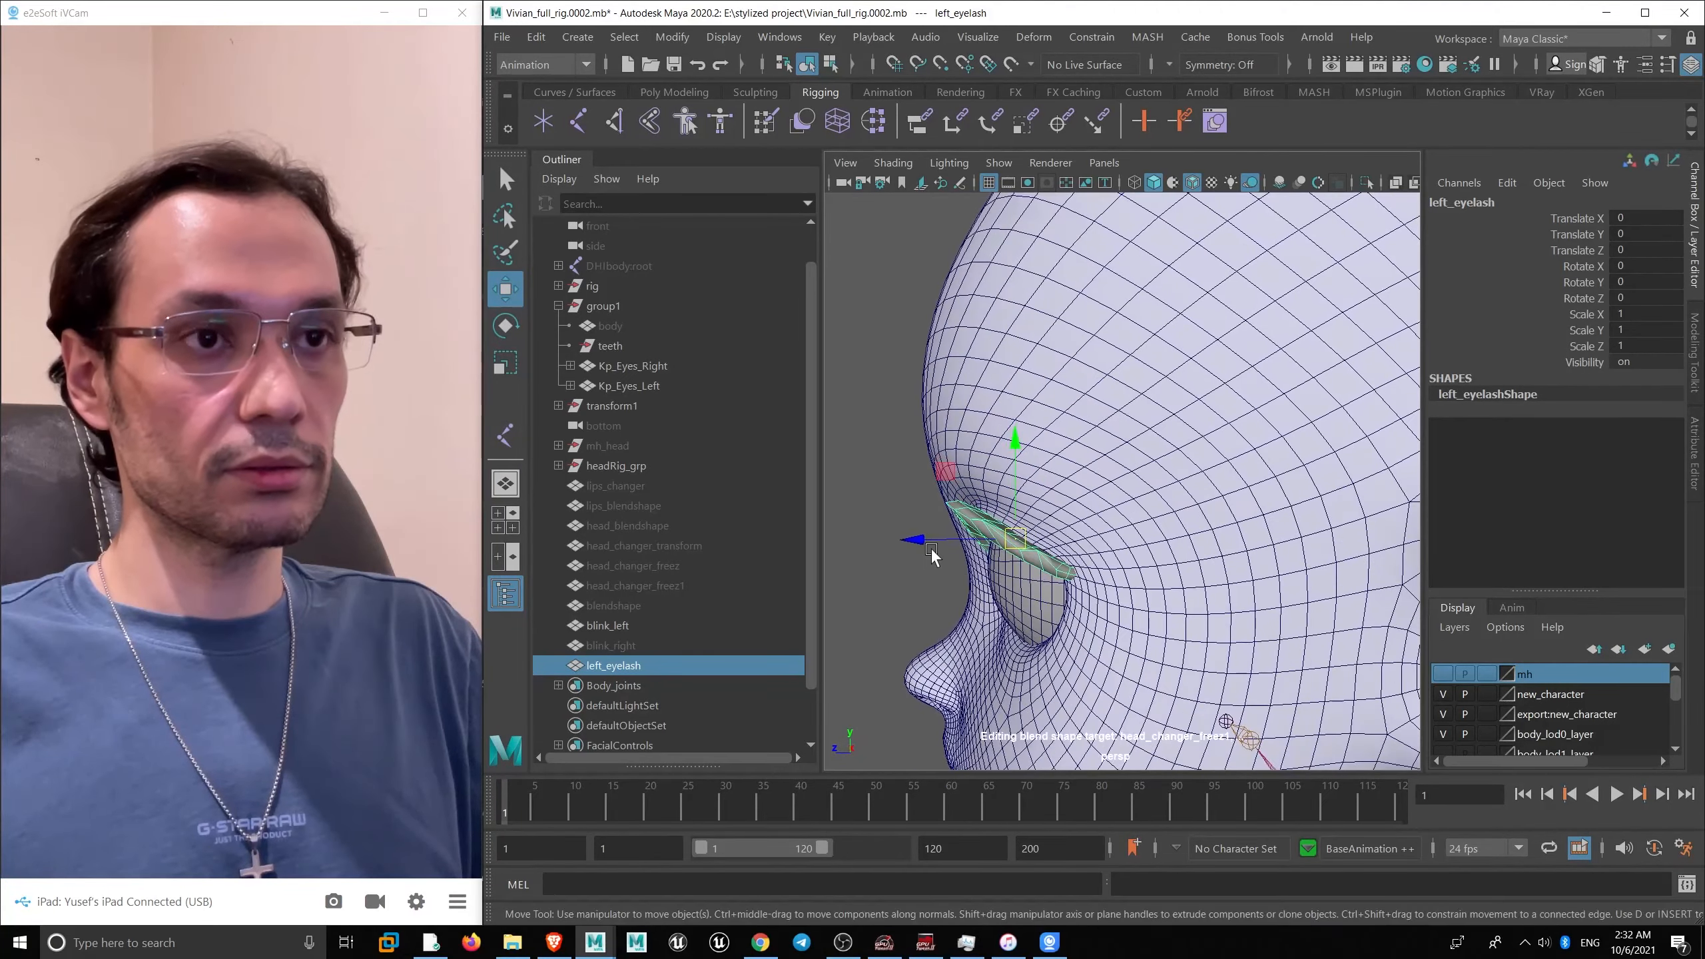
left_click_drag(1107, 548, 1136, 462, "alt")
key("space")
key("f")
right_click_drag(1130, 472, 1094, 504, "alt")
middle_click_drag(1094, 503, 1037, 480, "alt")
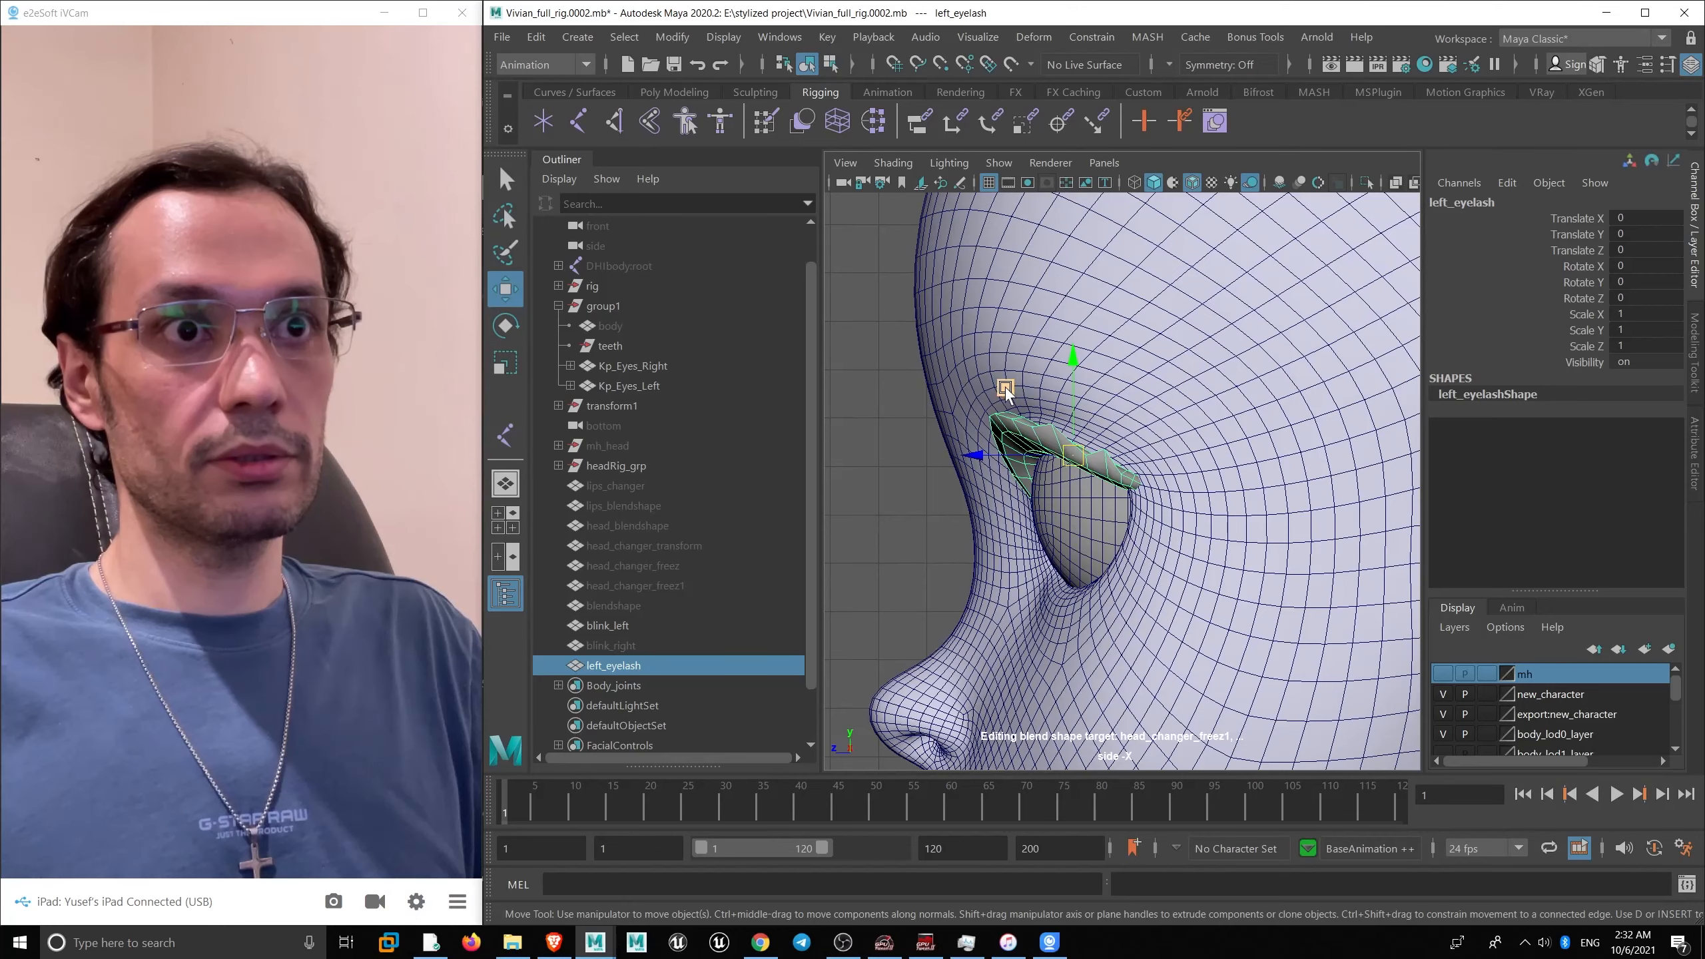
left_click_drag(1005, 393, 1114, 462)
- Try rotating the left eyelash down around X from the pivot behind the eye, and undo the rotation
key("e")
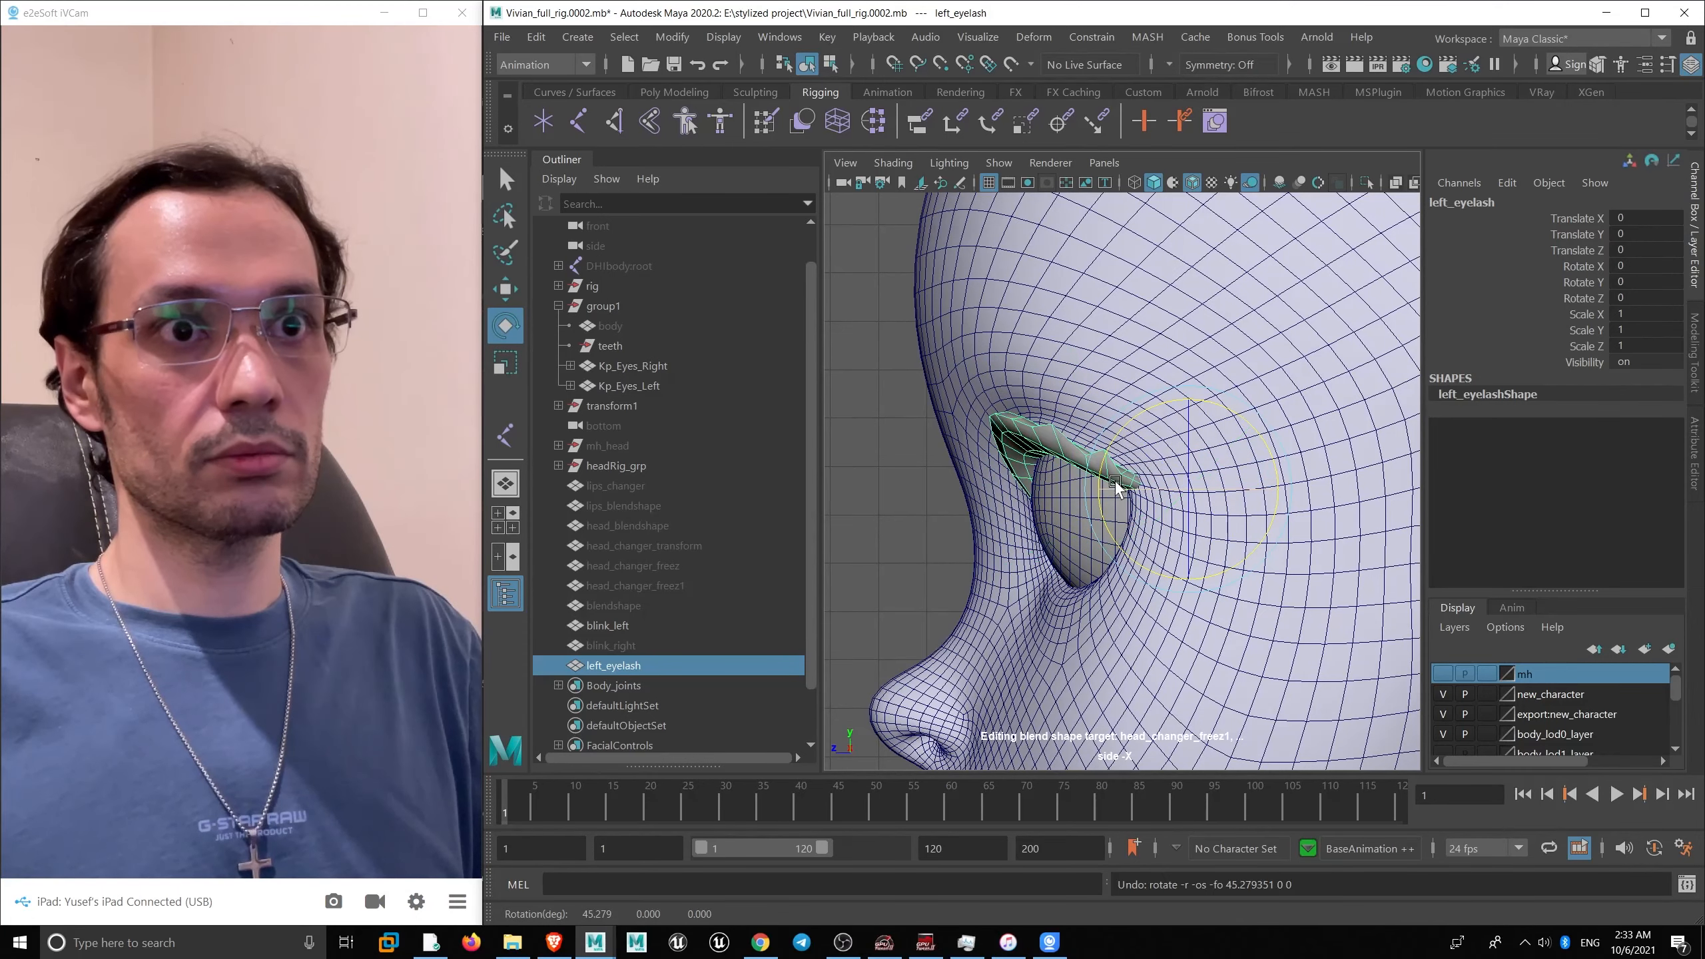
key("w")
key("e")
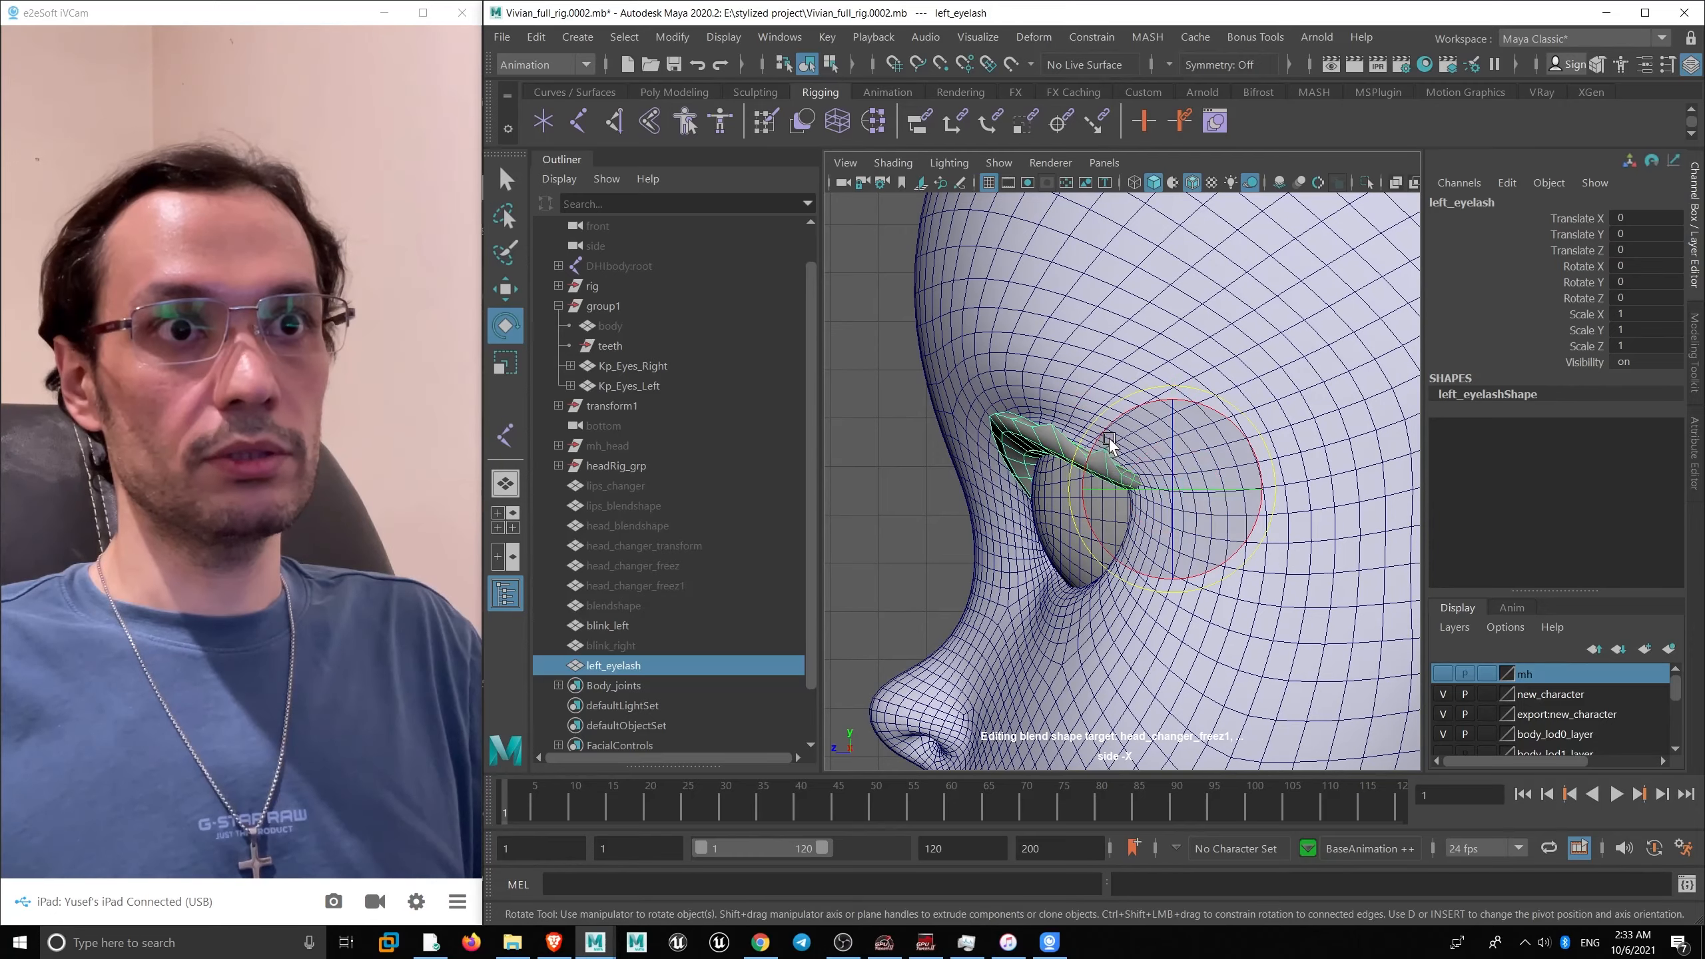
left_click_drag(1099, 478, 1227, 495)
key("space")
key("ctrl+z")
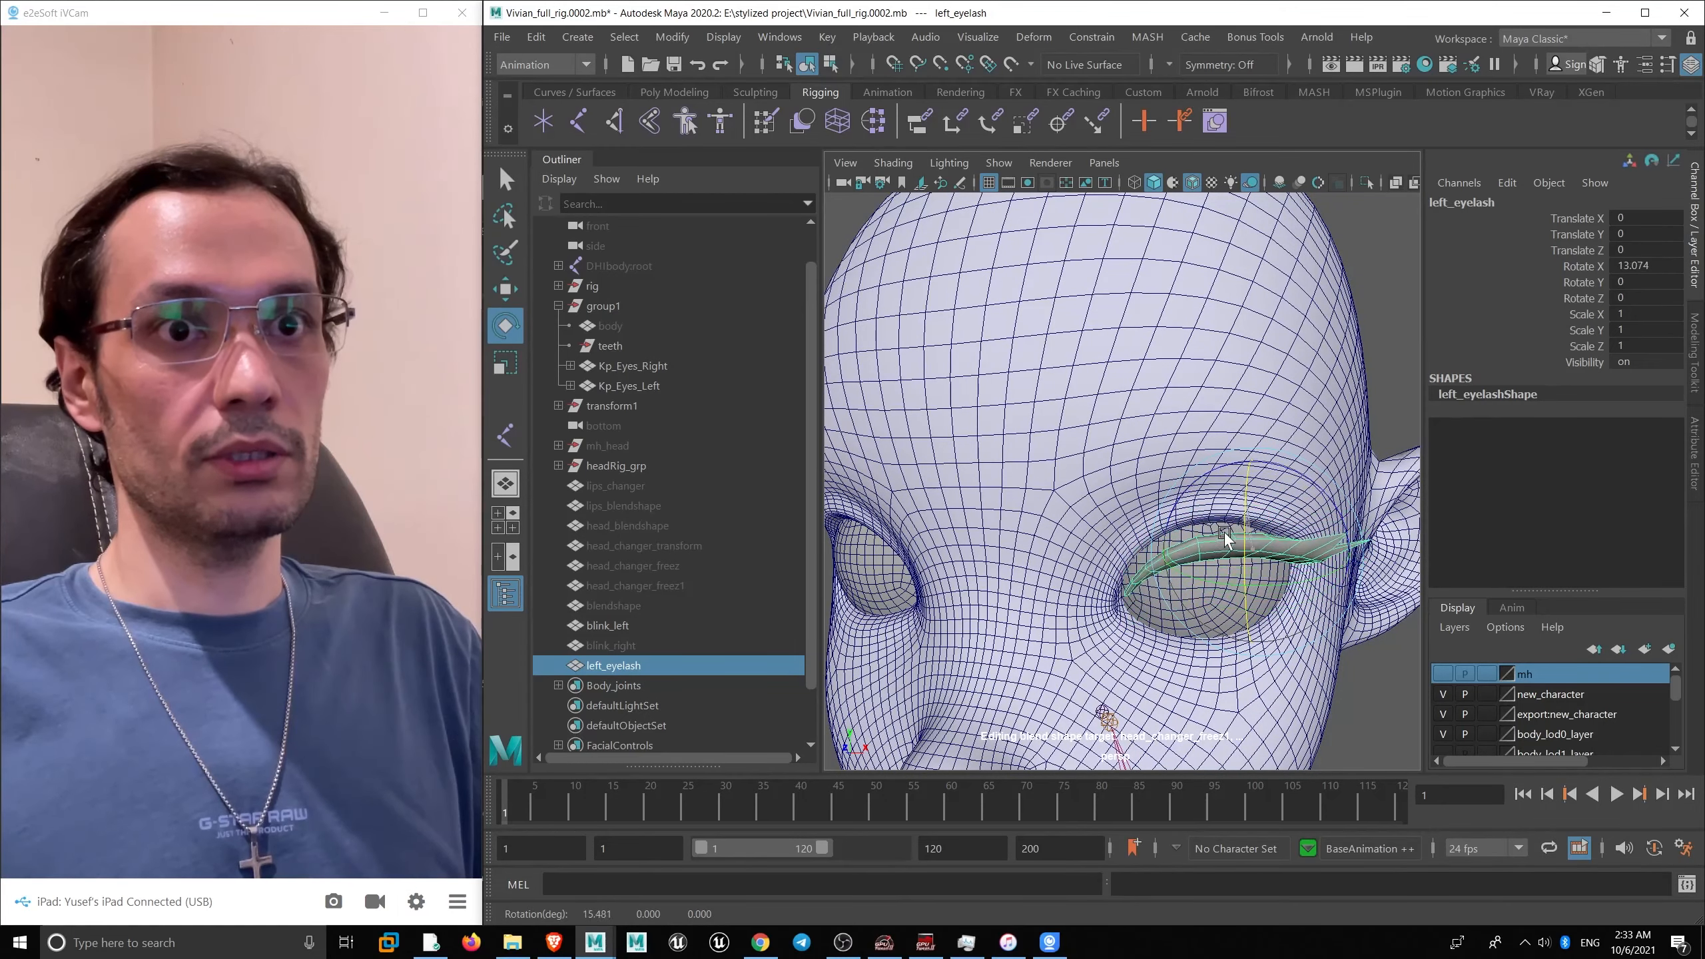
key("ctrl+z")
- Move the left eyelash's pivot to the inner corner of the eye using vertex snapping
left_click_drag(1225, 567, 1191, 568, "alt")
scroll(1182, 578, "up", 3)
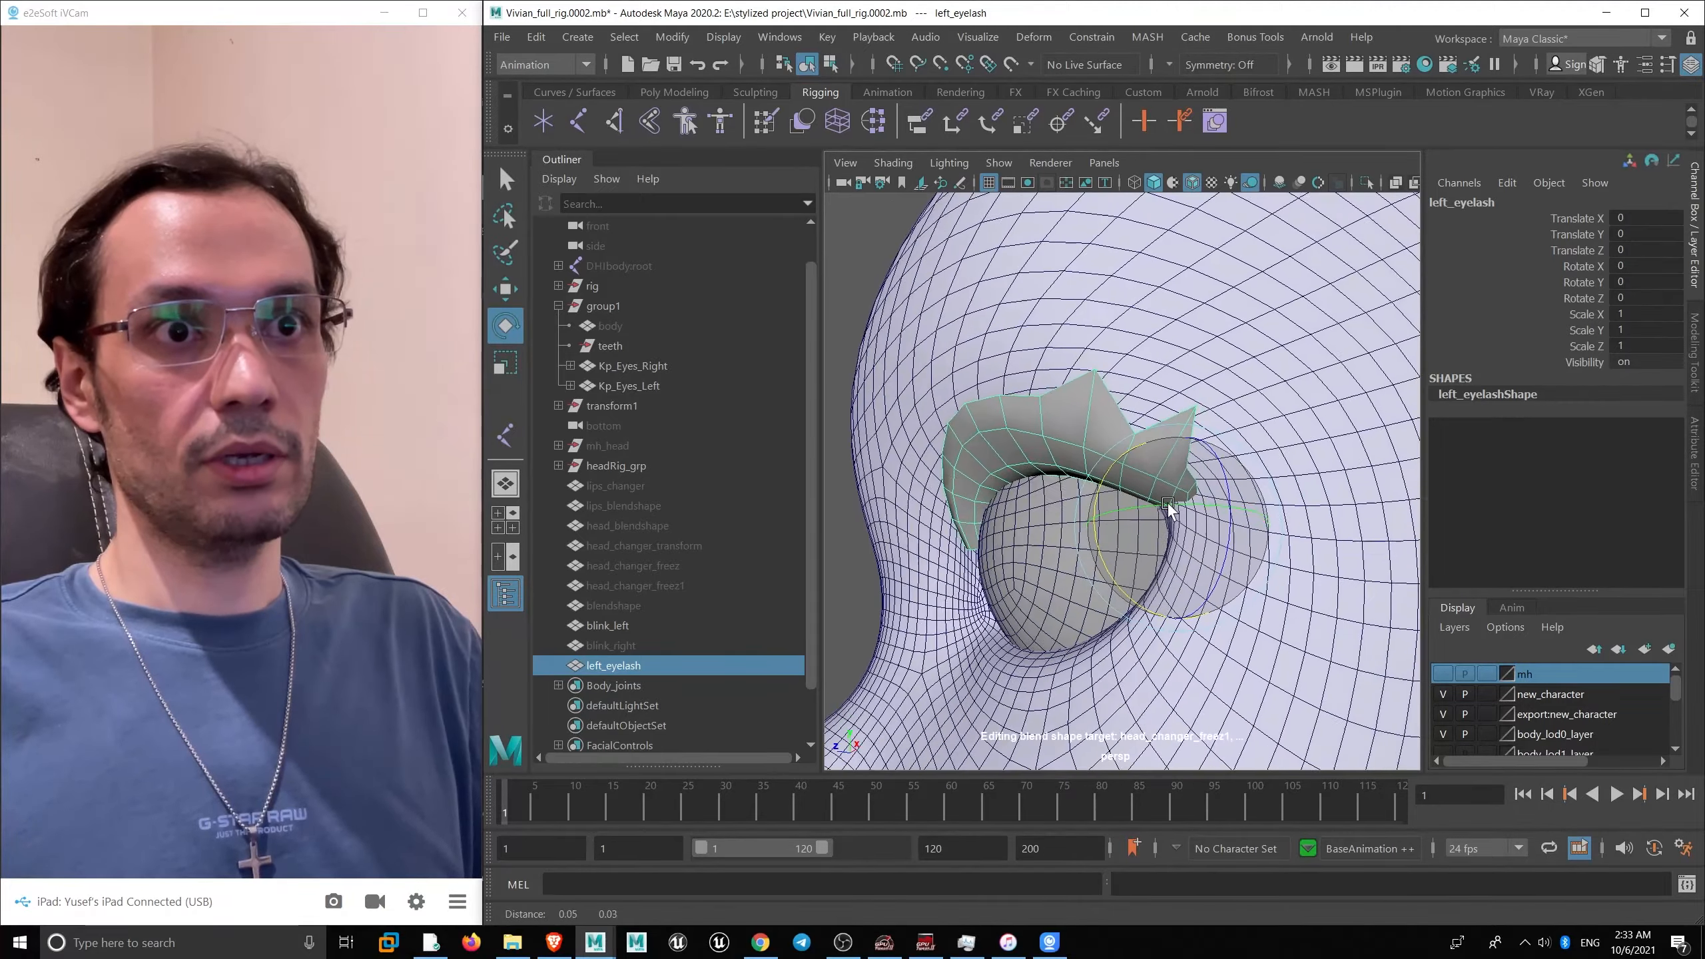
scroll(1181, 577, "up", 2)
key("w")
scroll(1171, 568, "up", 5)
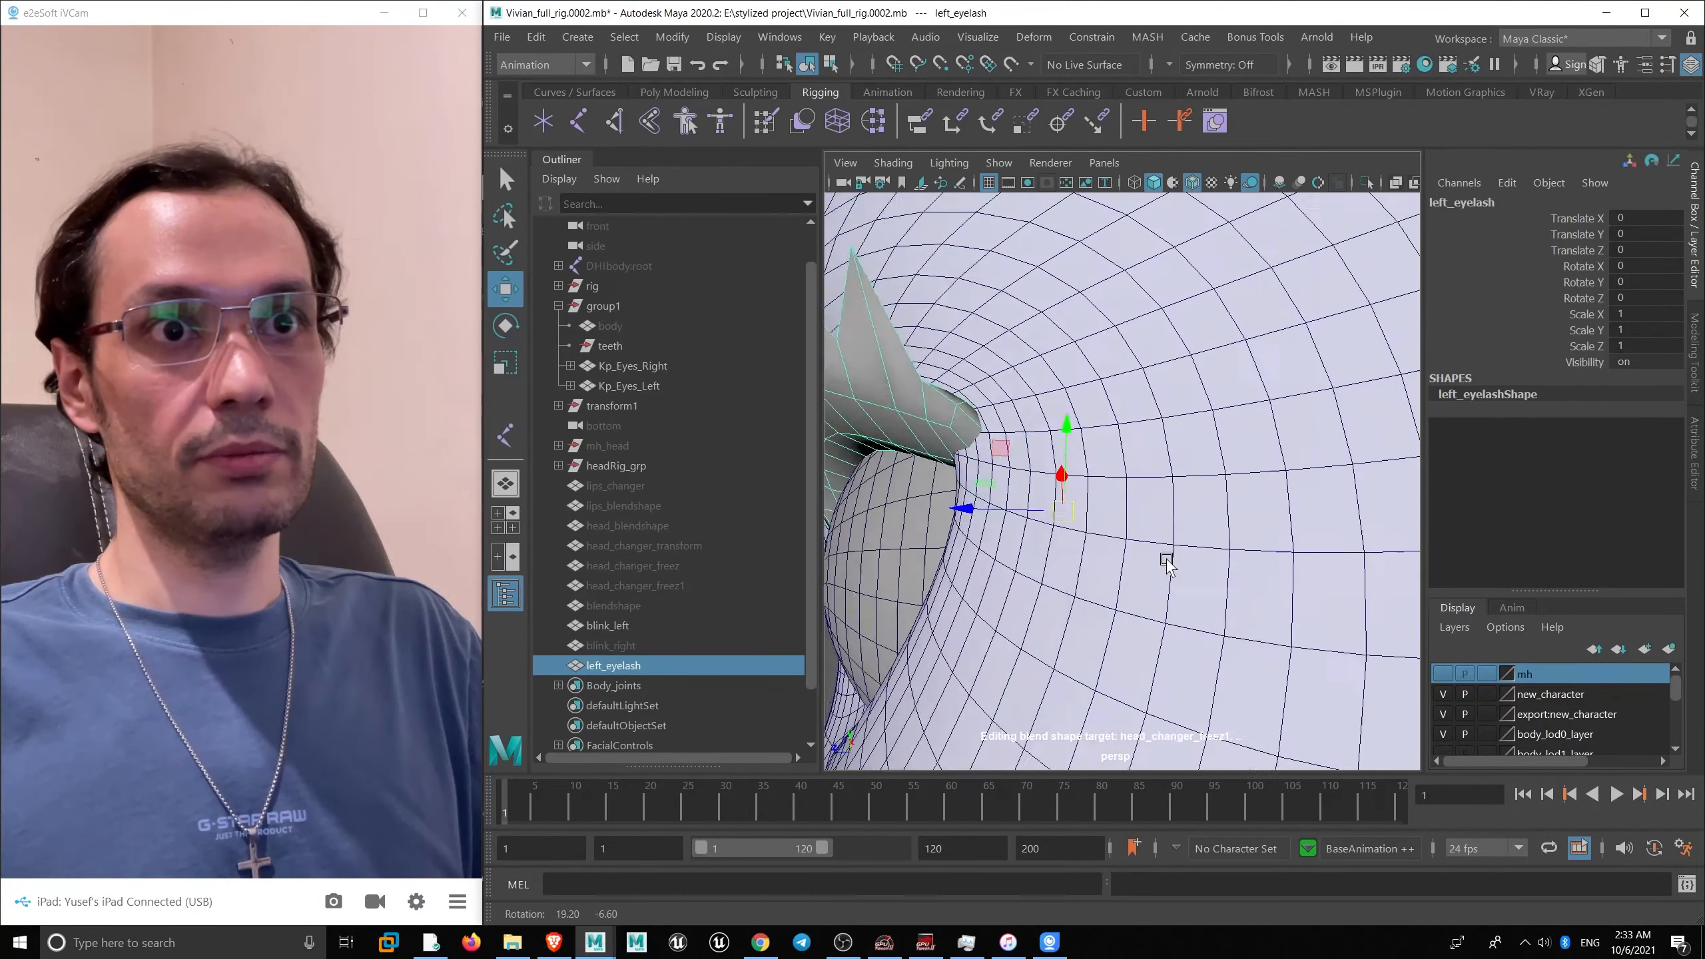
scroll(1121, 524, "down", 3)
left_click_drag(1114, 507, 1201, 517, "alt")
scroll(1176, 532, "up", 1)
key("d")
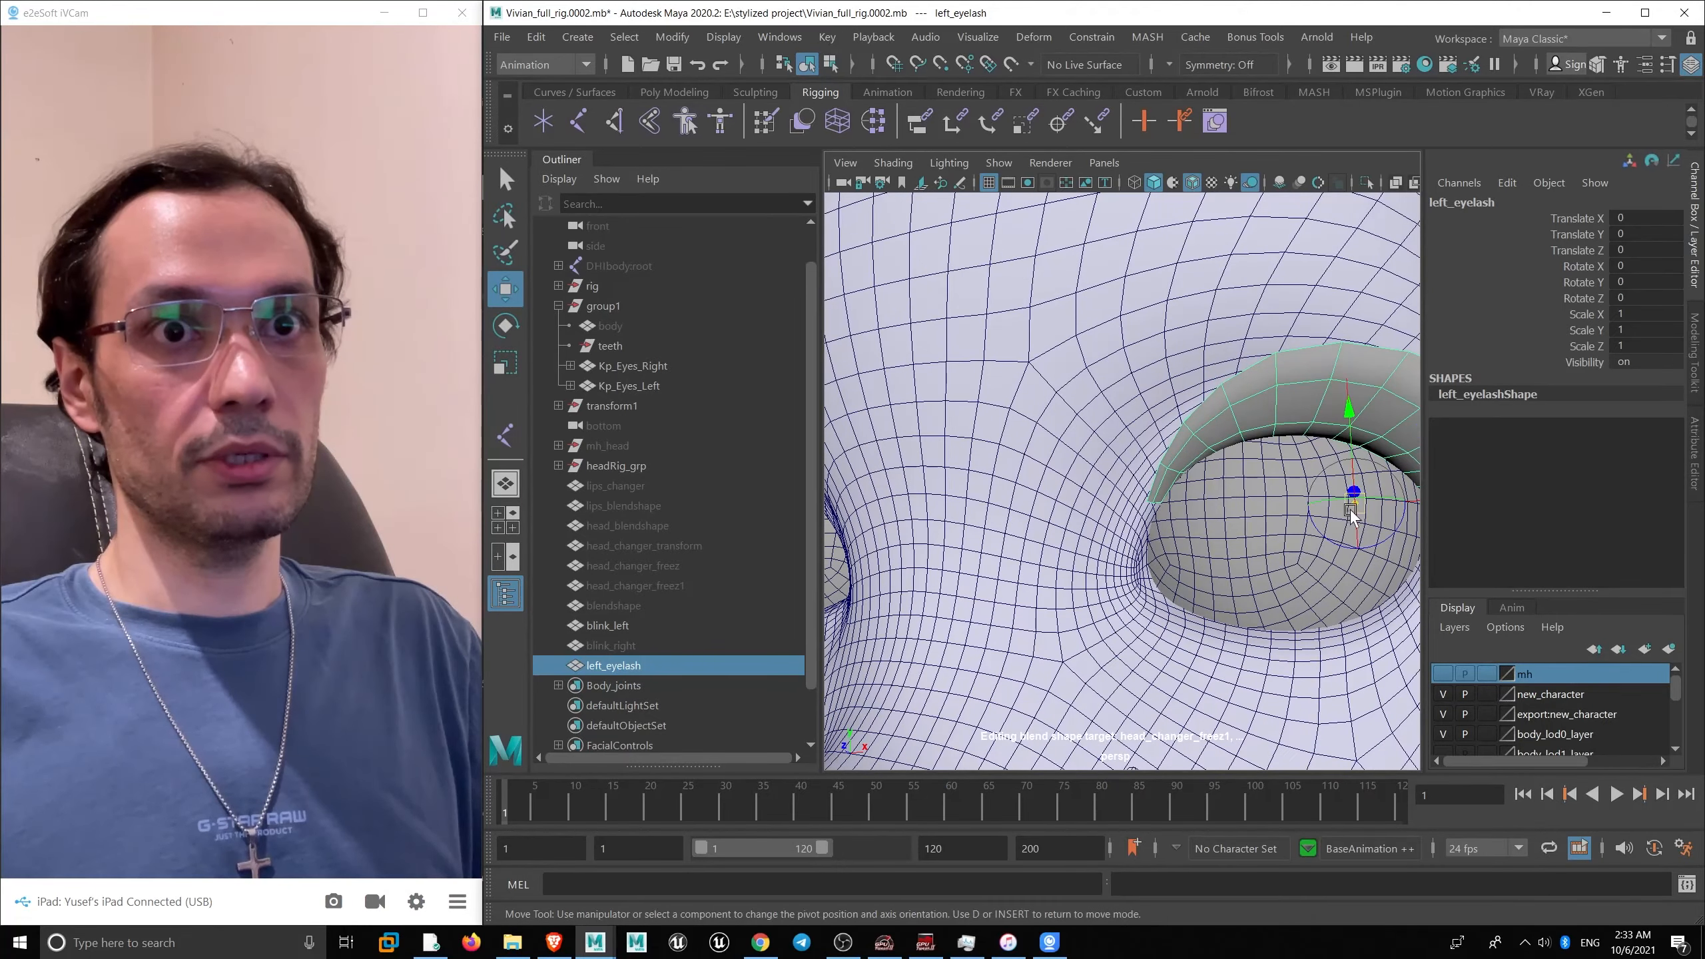
scroll(1111, 569, "up", 1)
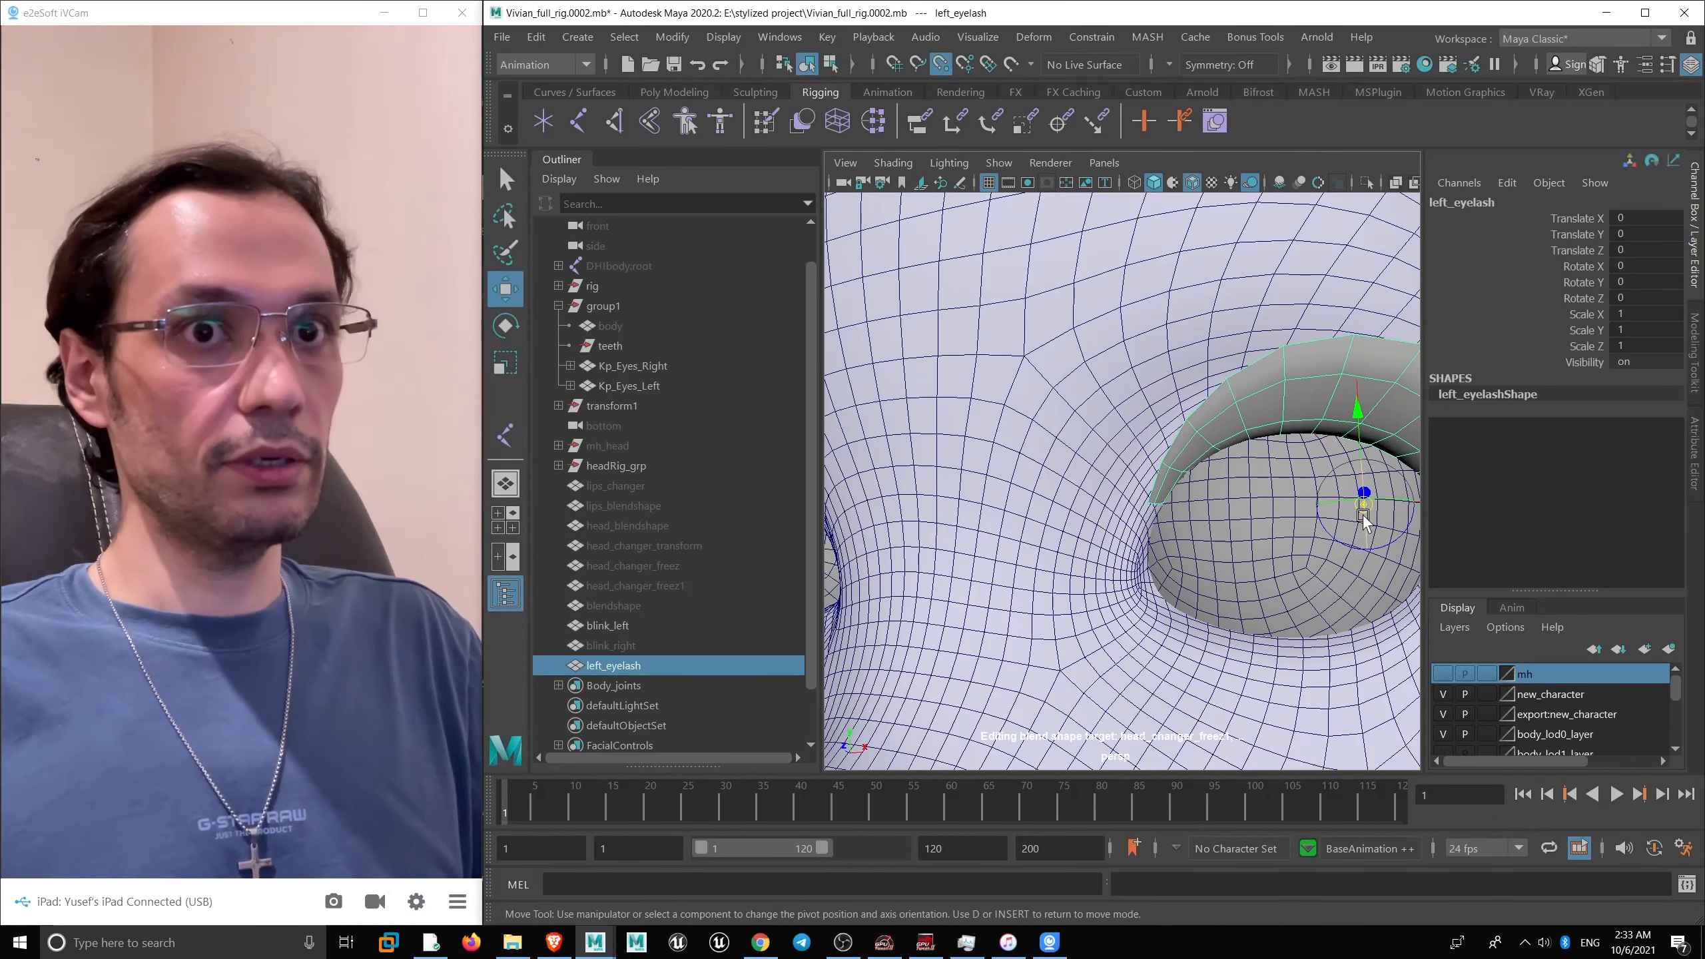
key("v")
left_click_drag(1365, 514, 1179, 576)
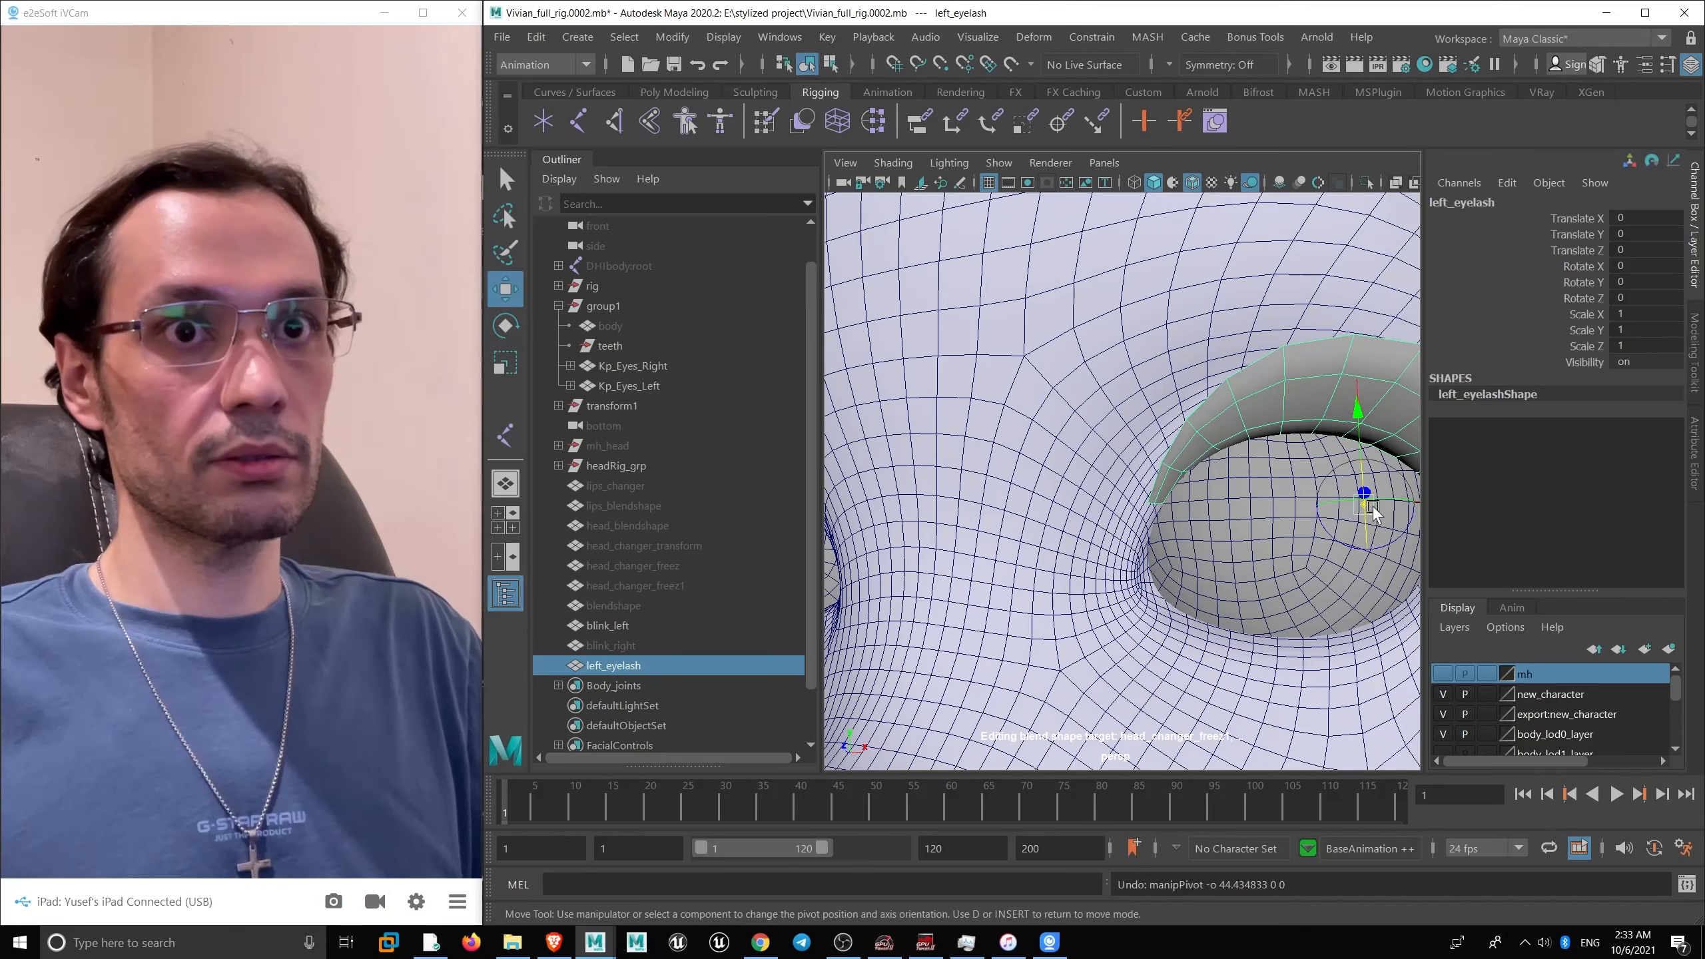
left_click_drag(1298, 557, 1261, 526, "alt")
key("v")
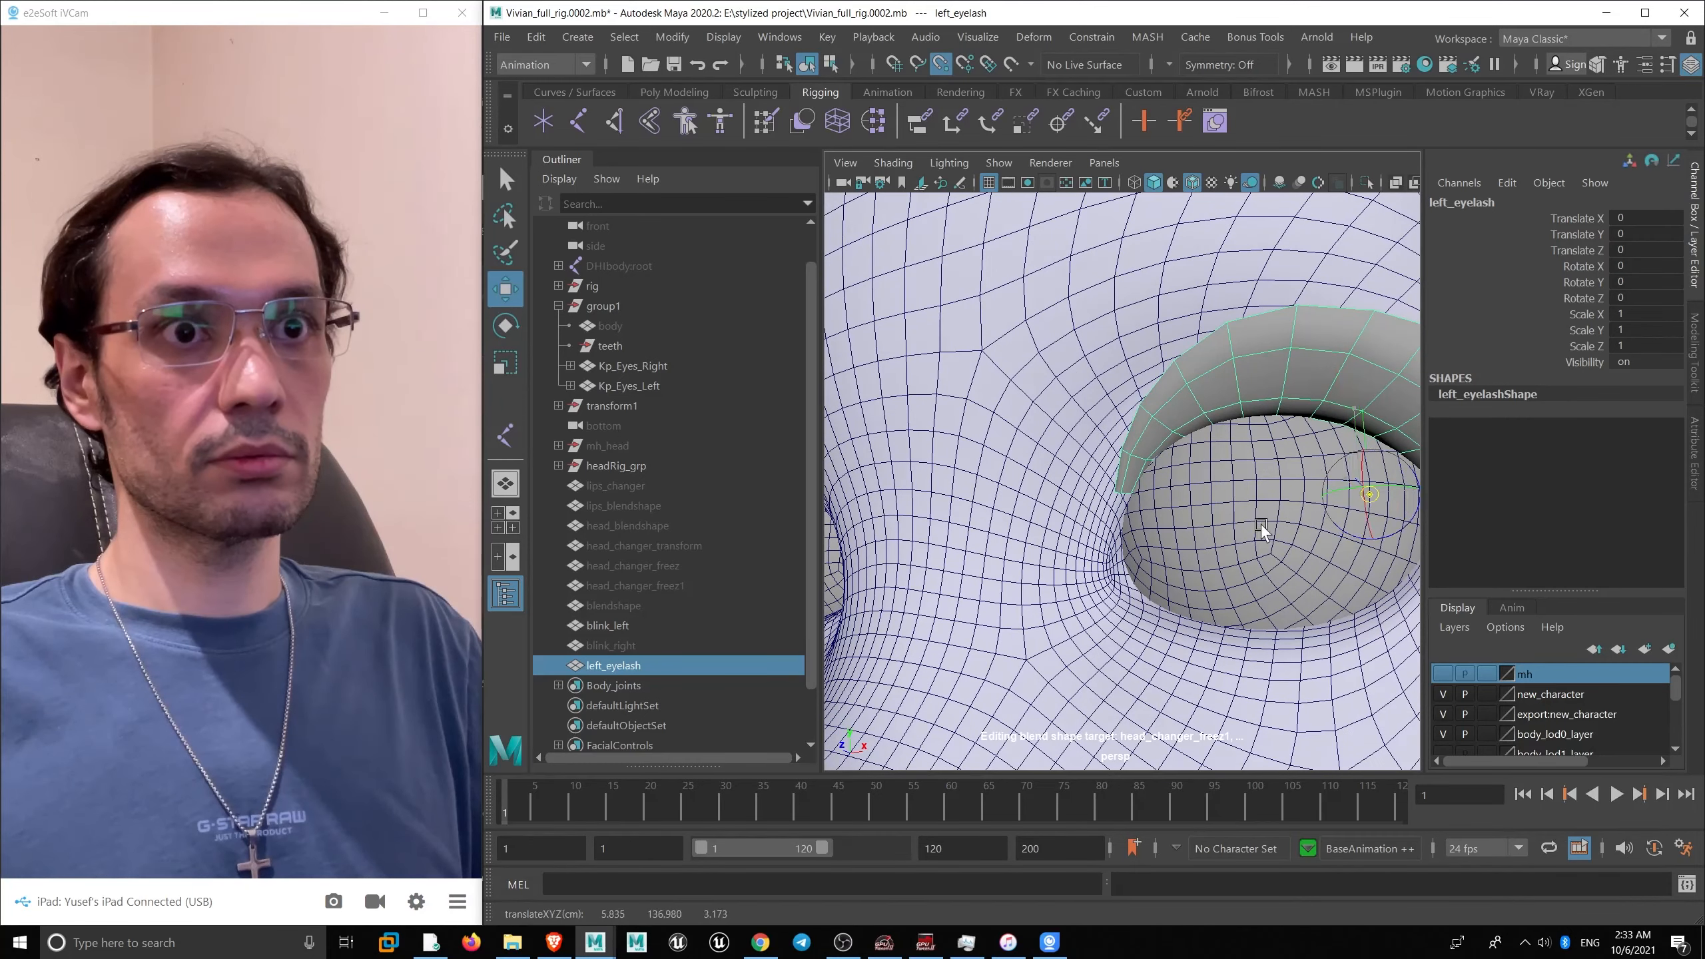
scroll(1161, 583, "down", 5)
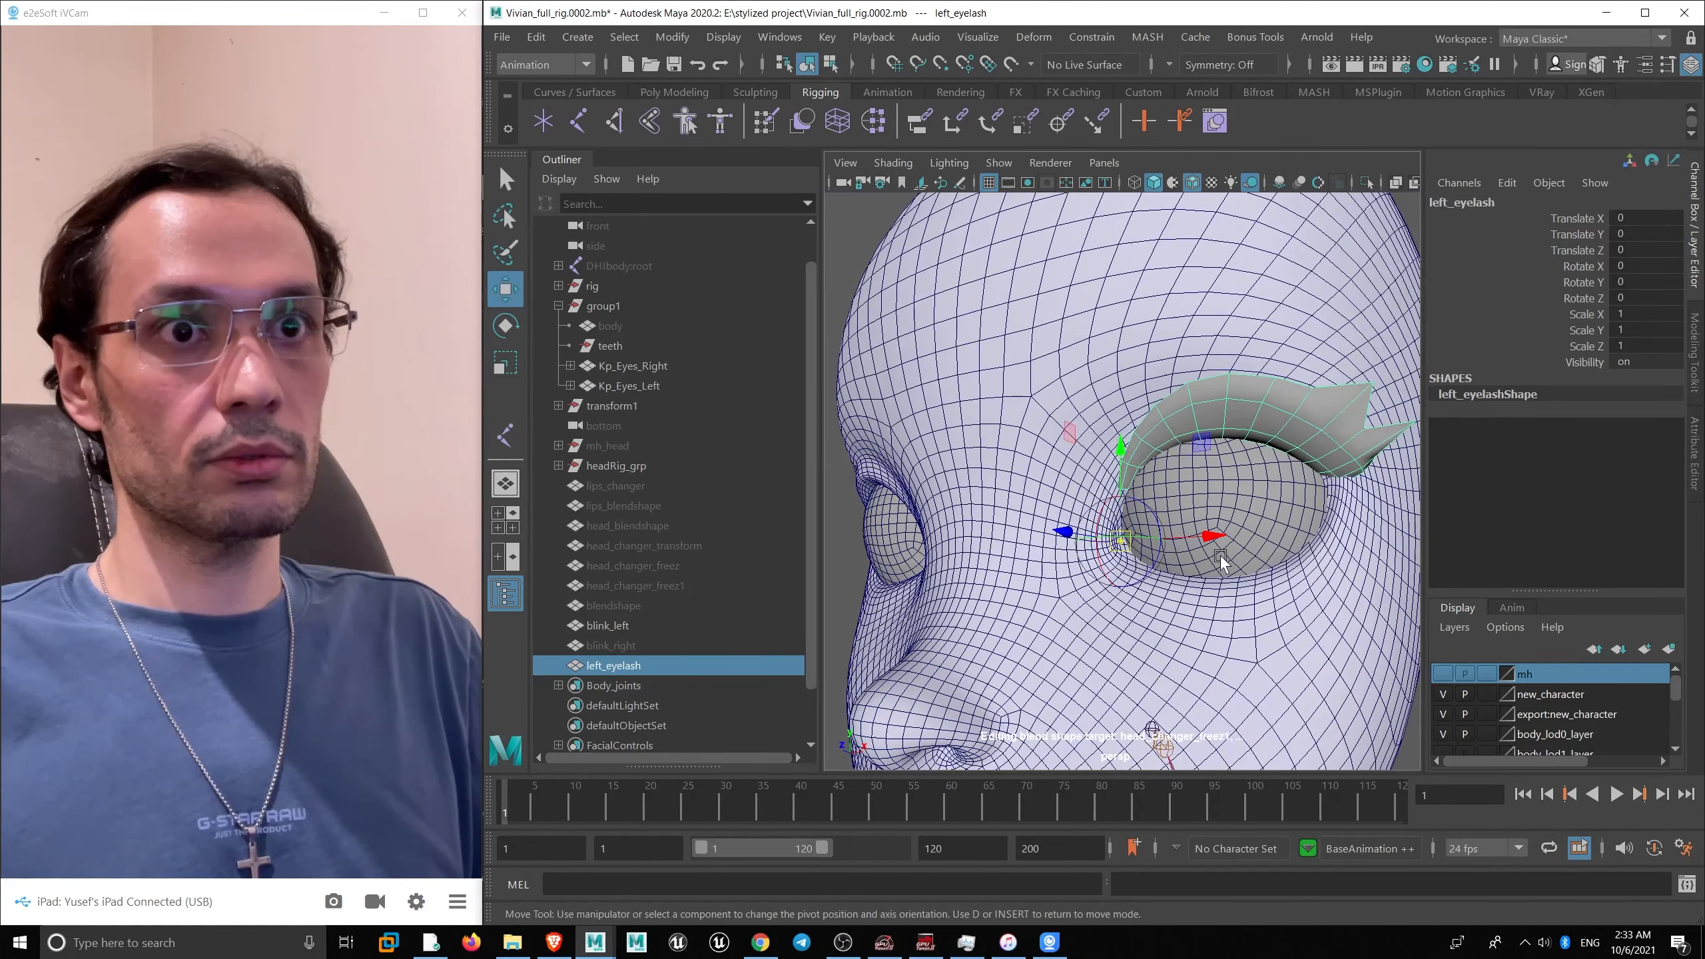
- Try rotating the left eyelash down about its inner-corner pivot and undo each attempt
key("e")
left_click_drag(1089, 477, 1065, 570)
key("ctrl+z")
key("ctrl+z")
left_click_drag(1087, 480, 1127, 597, "alt")
key("d")
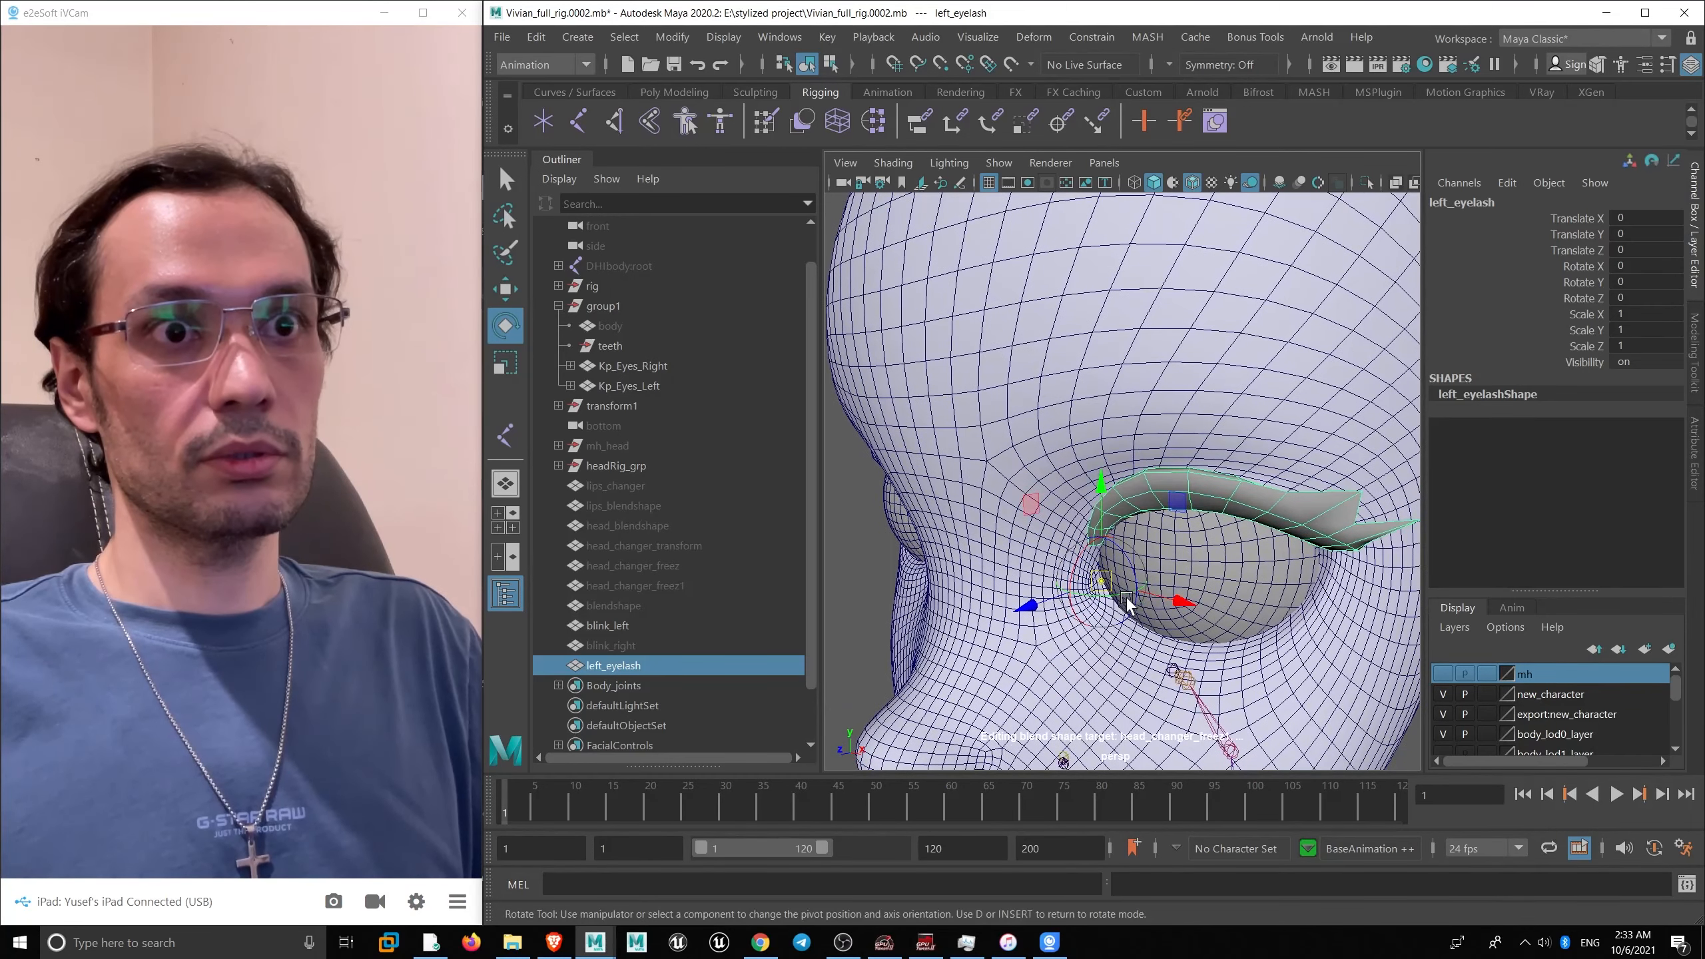
key("d")
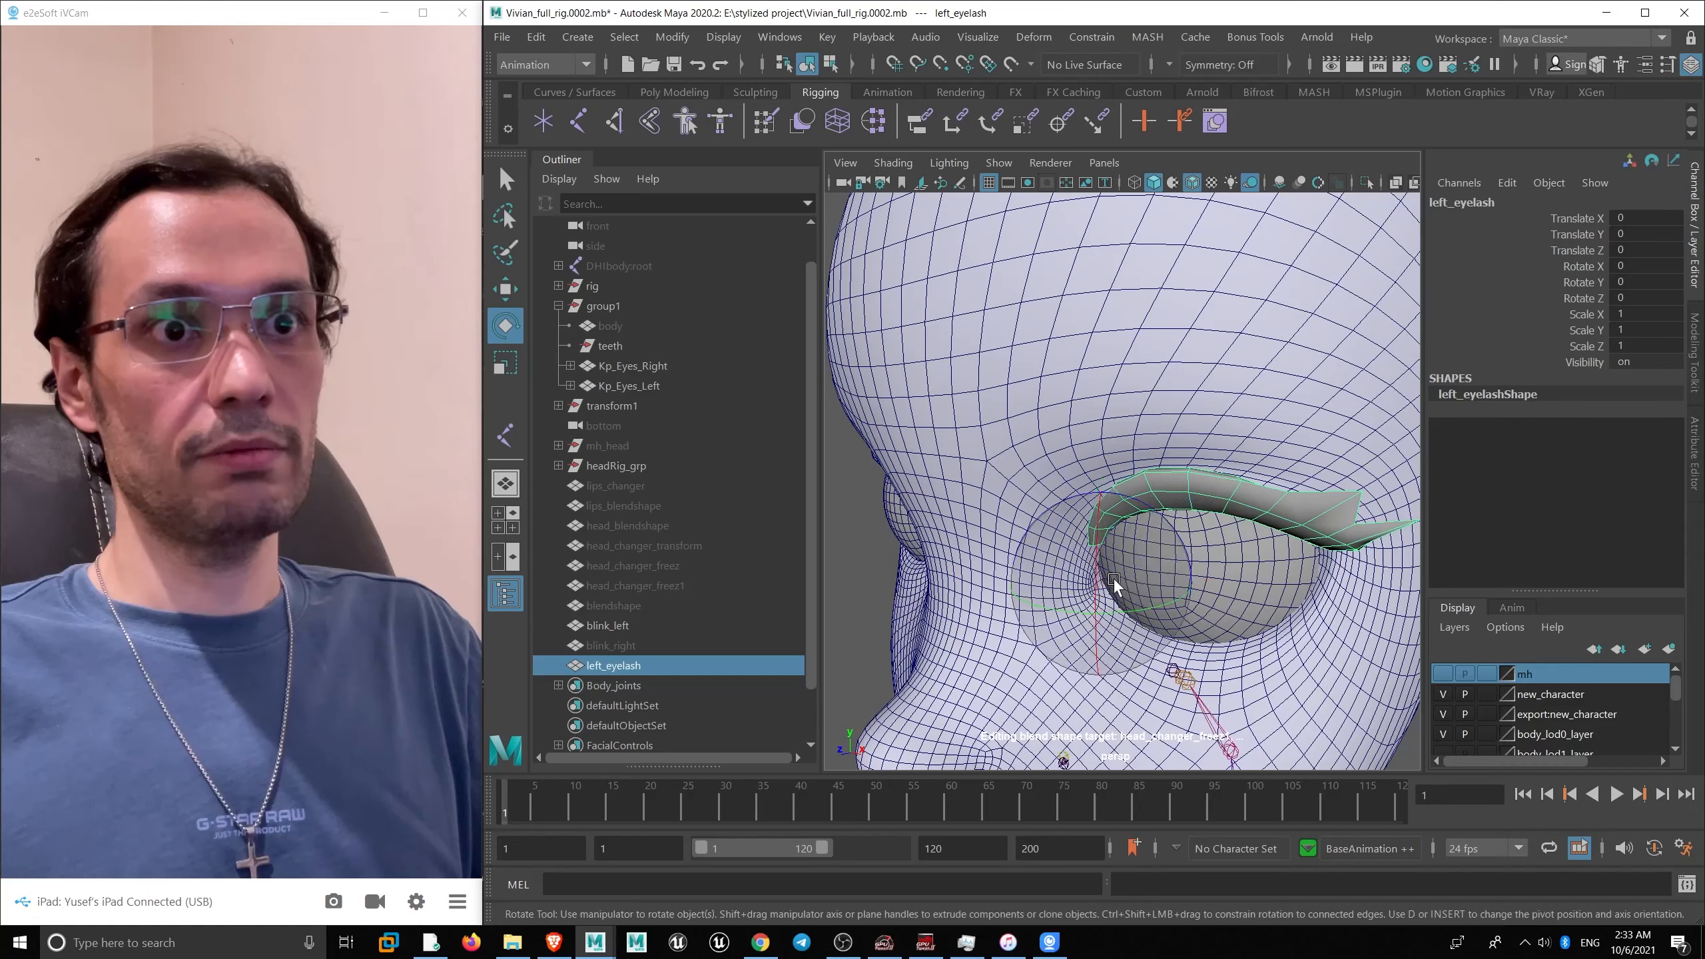
left_click_drag(1090, 558, 1099, 593)
key("ctrl+z")
key("d")
key("ctrl+z")
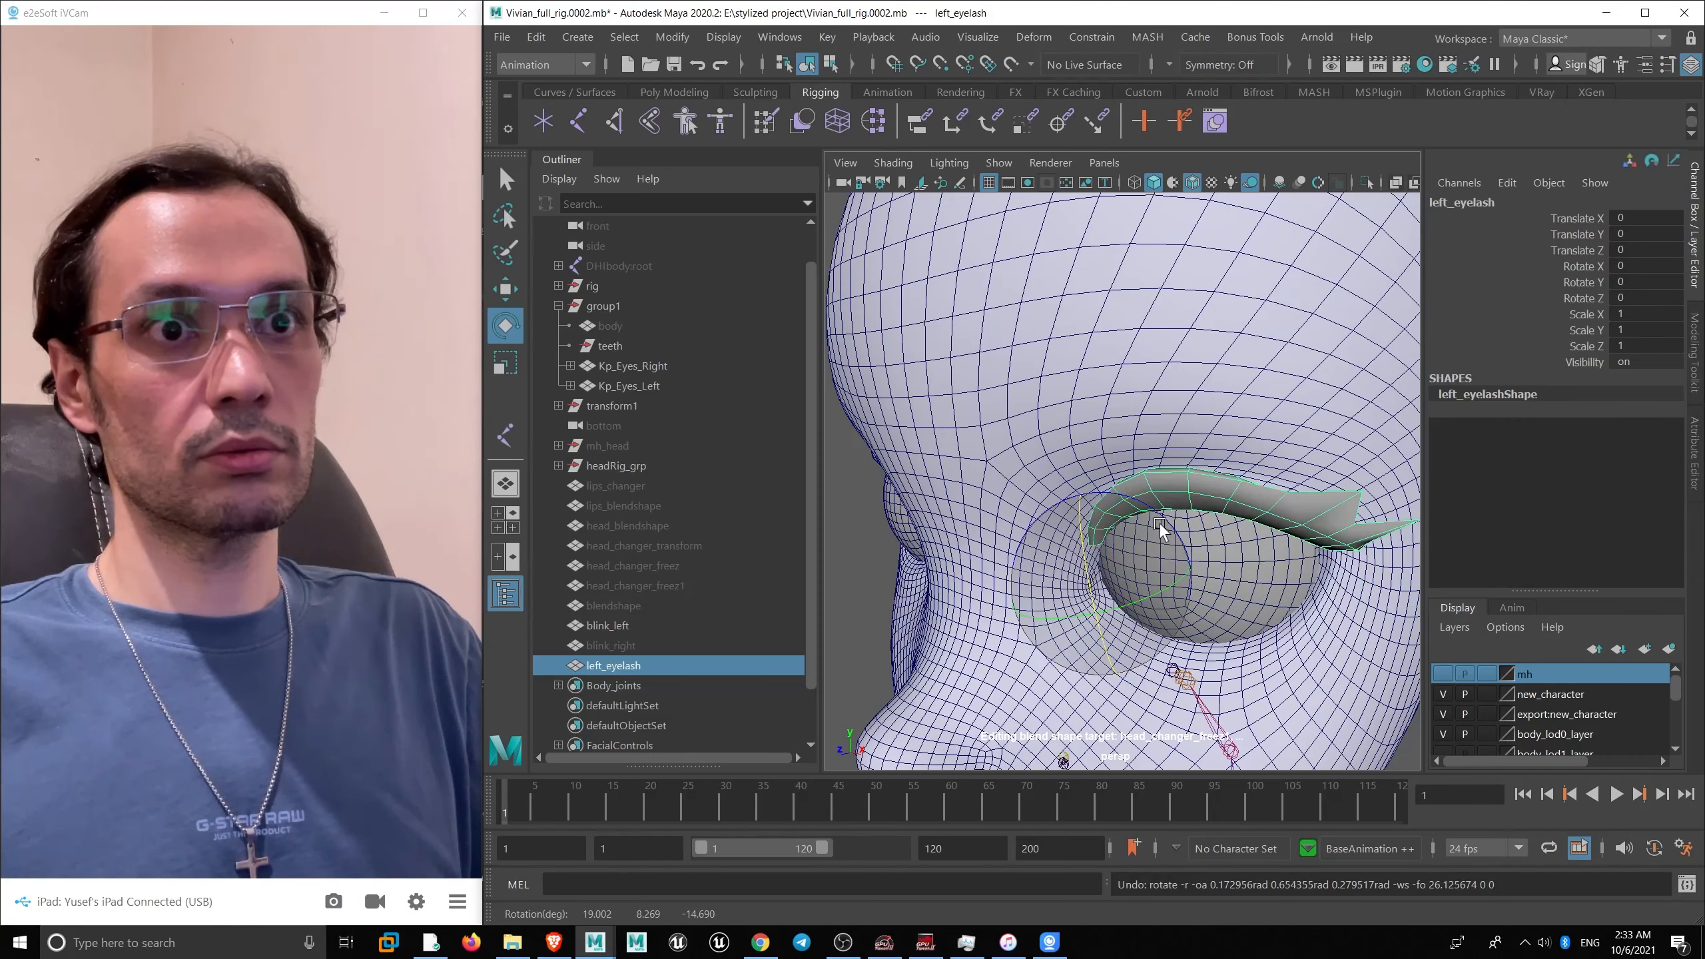
- Try adjusting the left eyelash's pivot and rotating the lash over the eye, undoing each attempt
key("d")
left_click_drag(1134, 547, 1184, 550)
key("d")
key("ctrl+z")
mouse_move(1062, 518)
left_mouse_down()
mouse_move(1050, 598)
mouse_move(1060, 536)
left_mouse_up()
key("ctrl+z")
mouse_move(1174, 547)
left_mouse_down()
mouse_move(1163, 524)
mouse_move(1165, 563)
left_mouse_up()
key("ctrl+z")
- Try rotating the left eyelash by about 18 degrees around X and undo it
right_click_drag(1165, 558, 1063, 488, "alt")
left_click_drag(1064, 489, 1079, 488, "alt")
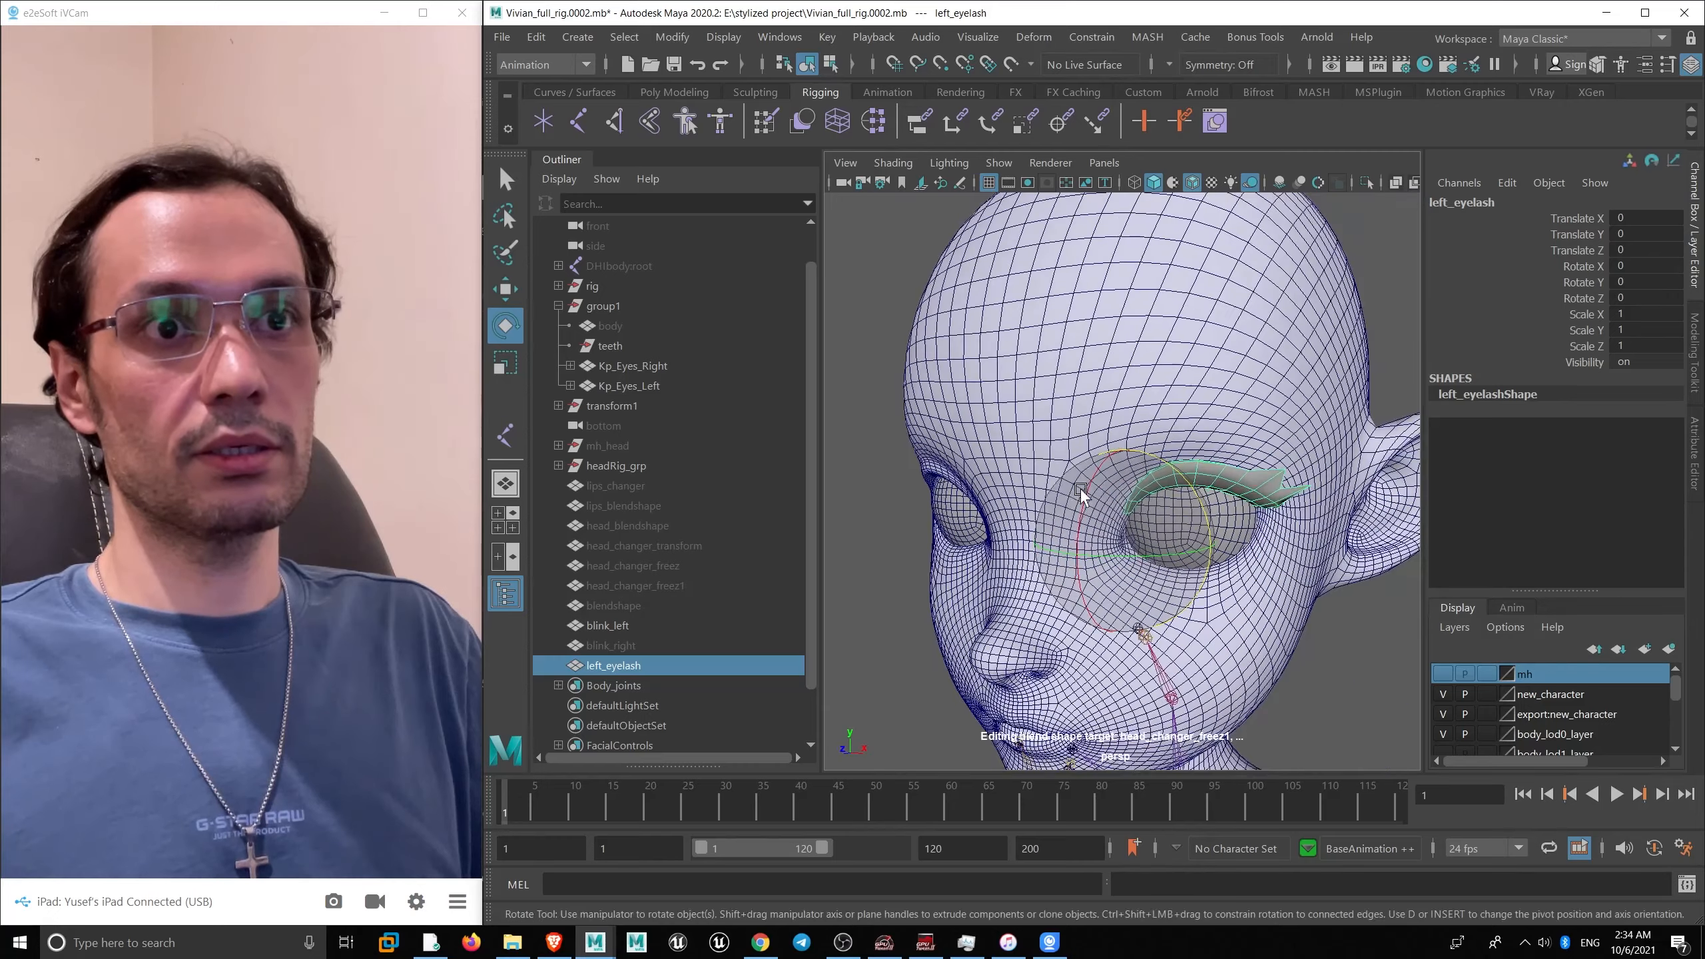
right_click_drag(1079, 488, 1102, 556, "alt")
key("w")
key("e")
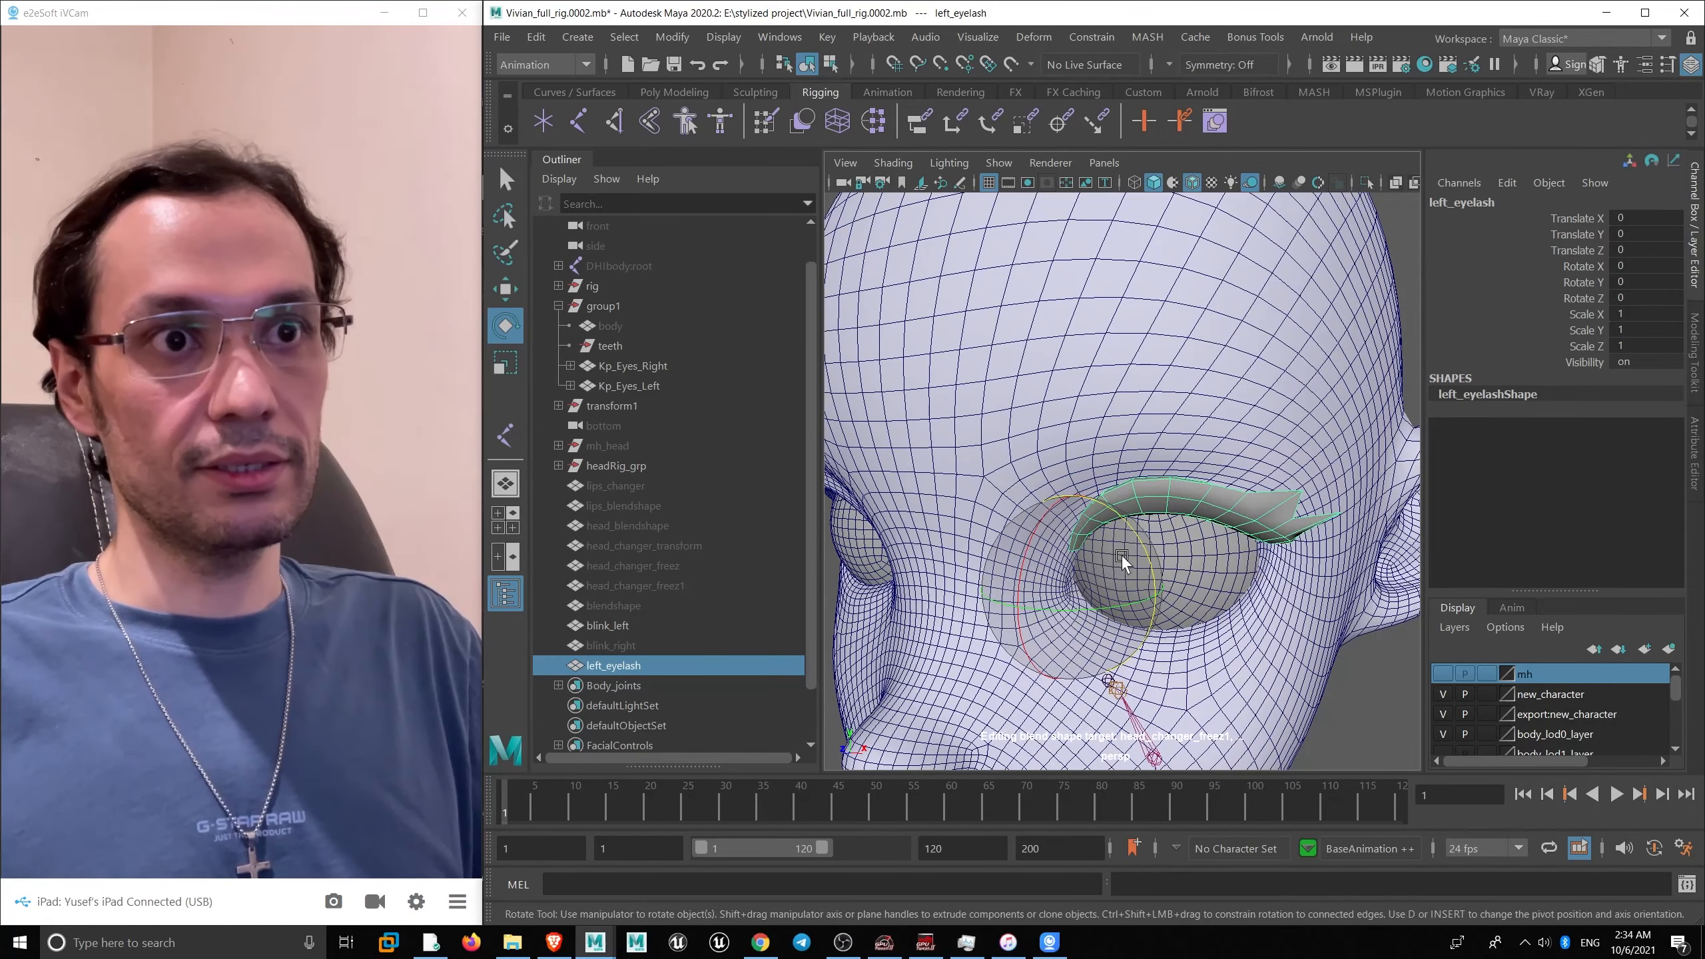
left_click_drag(1136, 558, 991, 579)
key("ctrl+z")
key("ctrl+z")
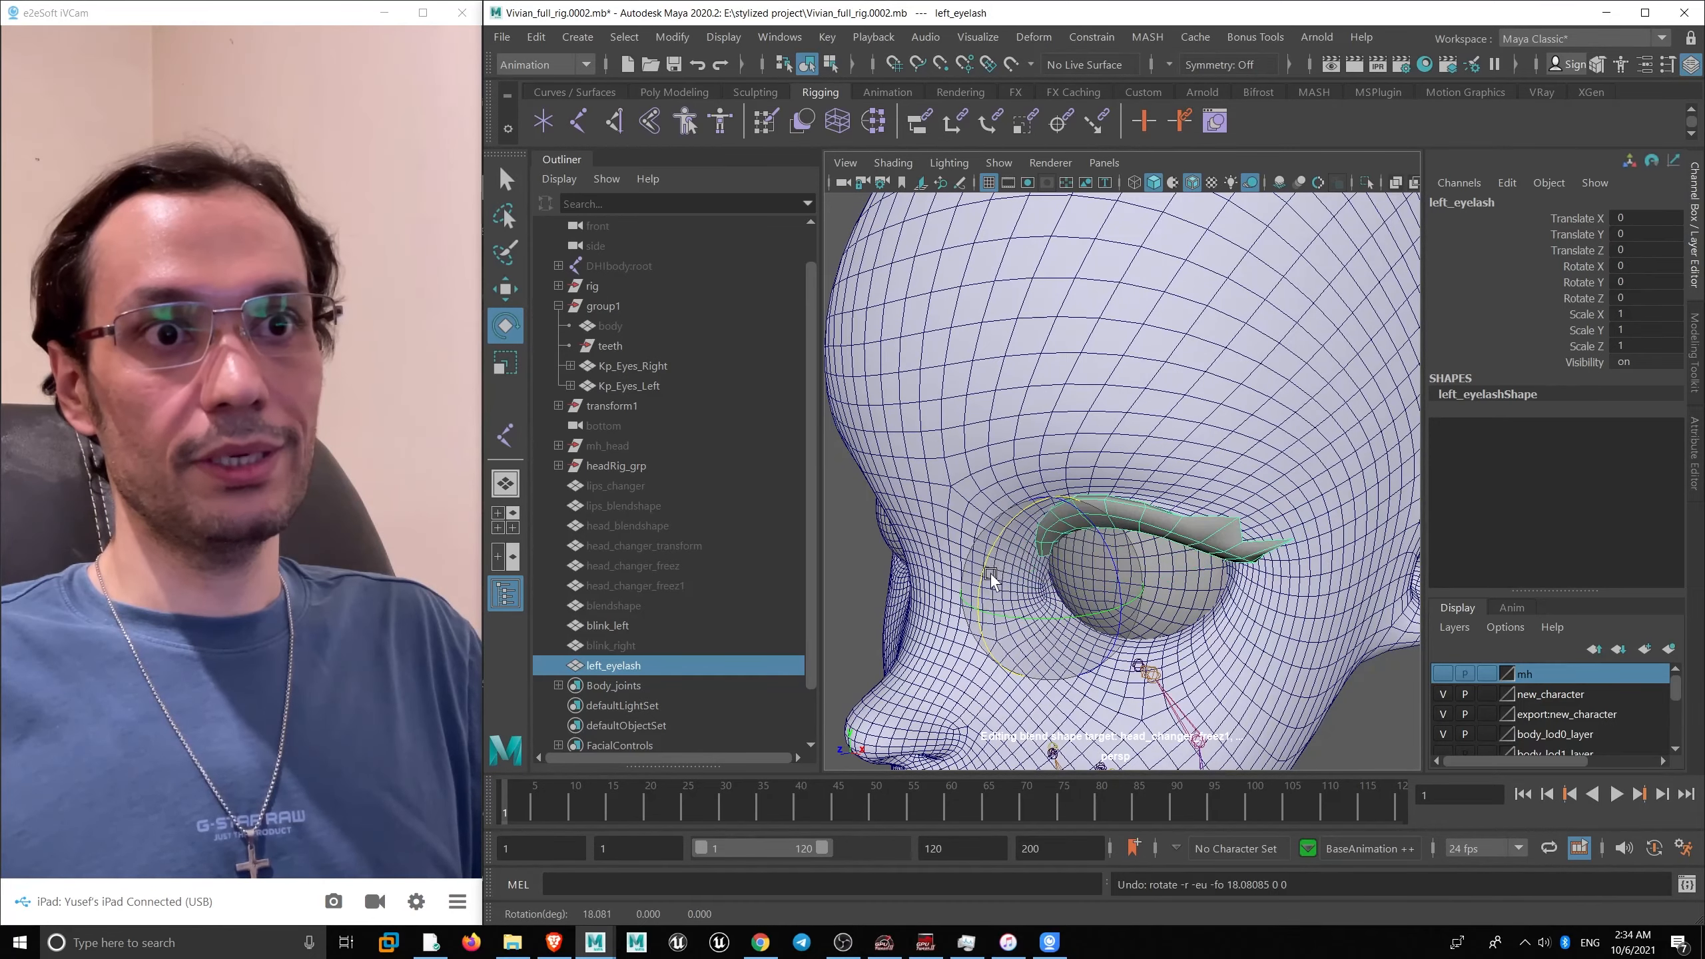
- Set the rotate order of left_eyelash to zyx in its transform attributes
scroll(1054, 500, "up", 3)
left_click_drag(1242, 531, 1281, 497, "alt")
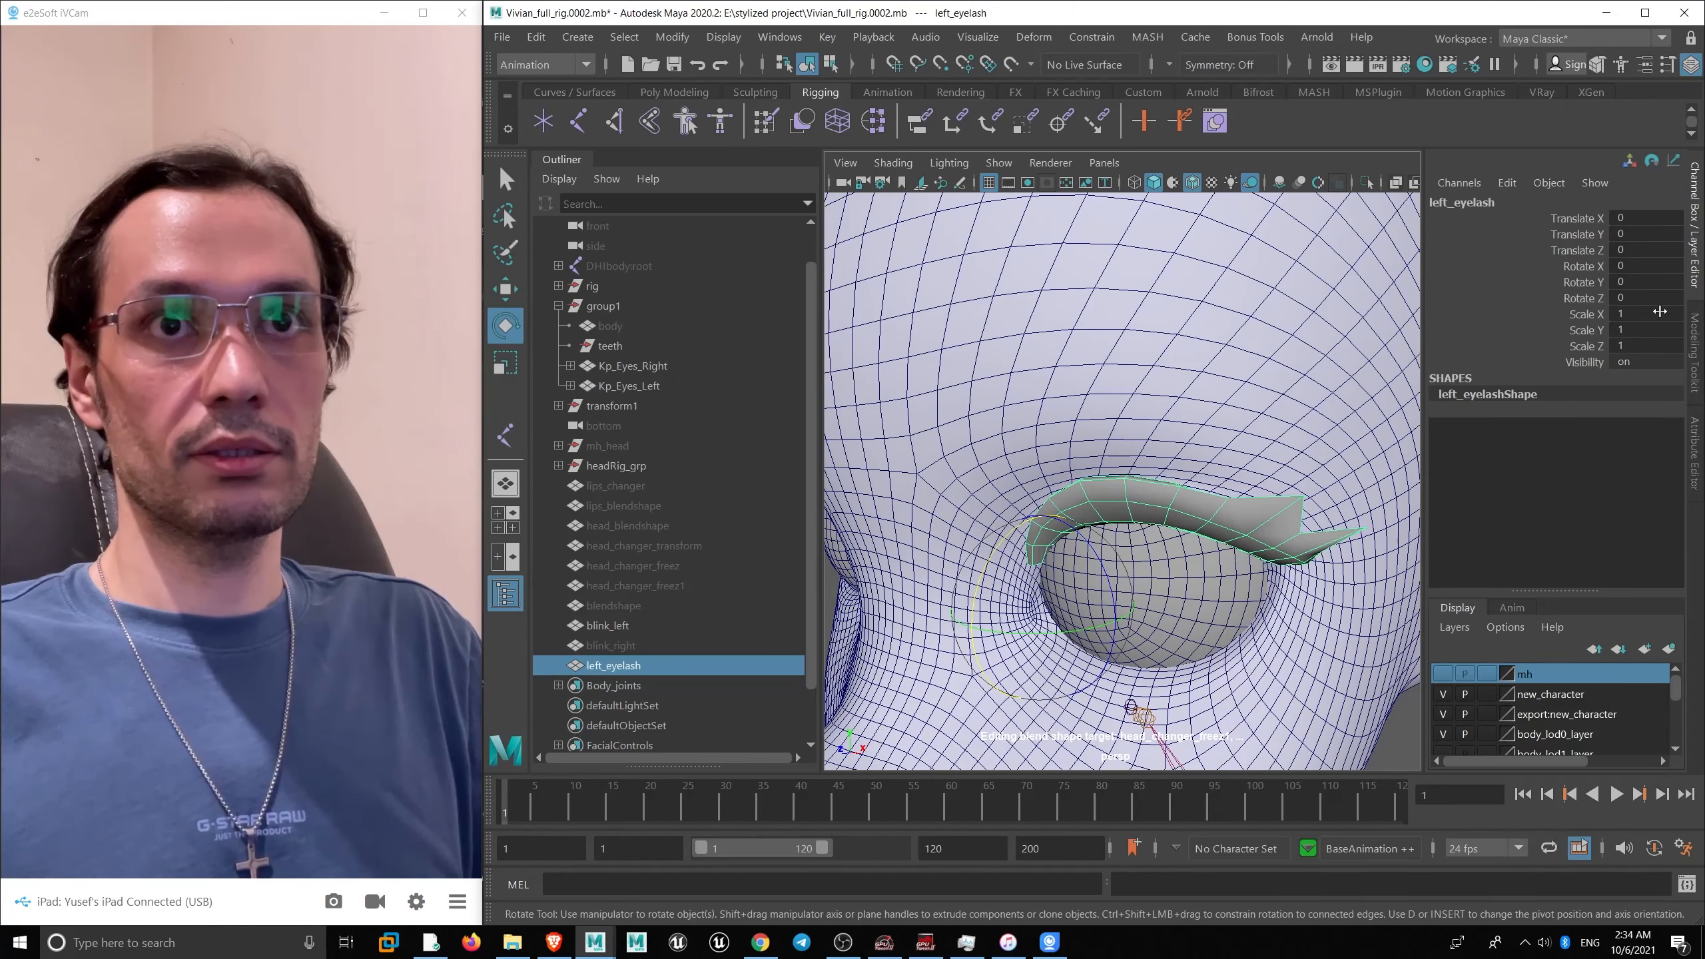
key("ctrl+a")
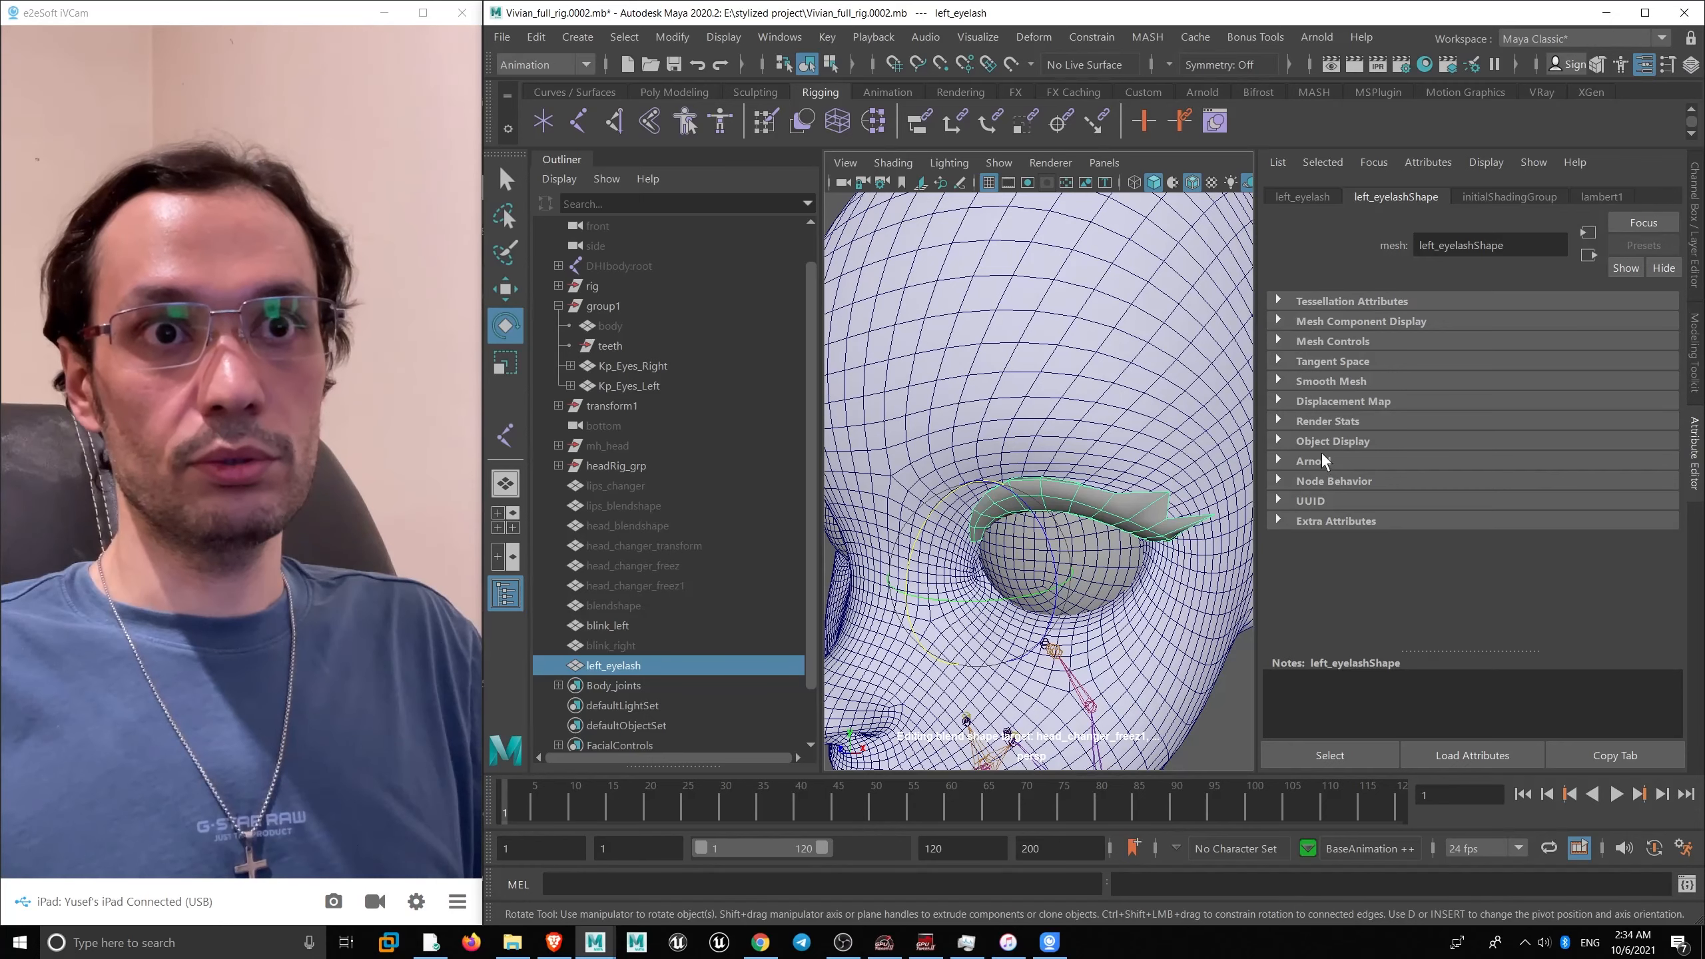
left_click(1310, 197)
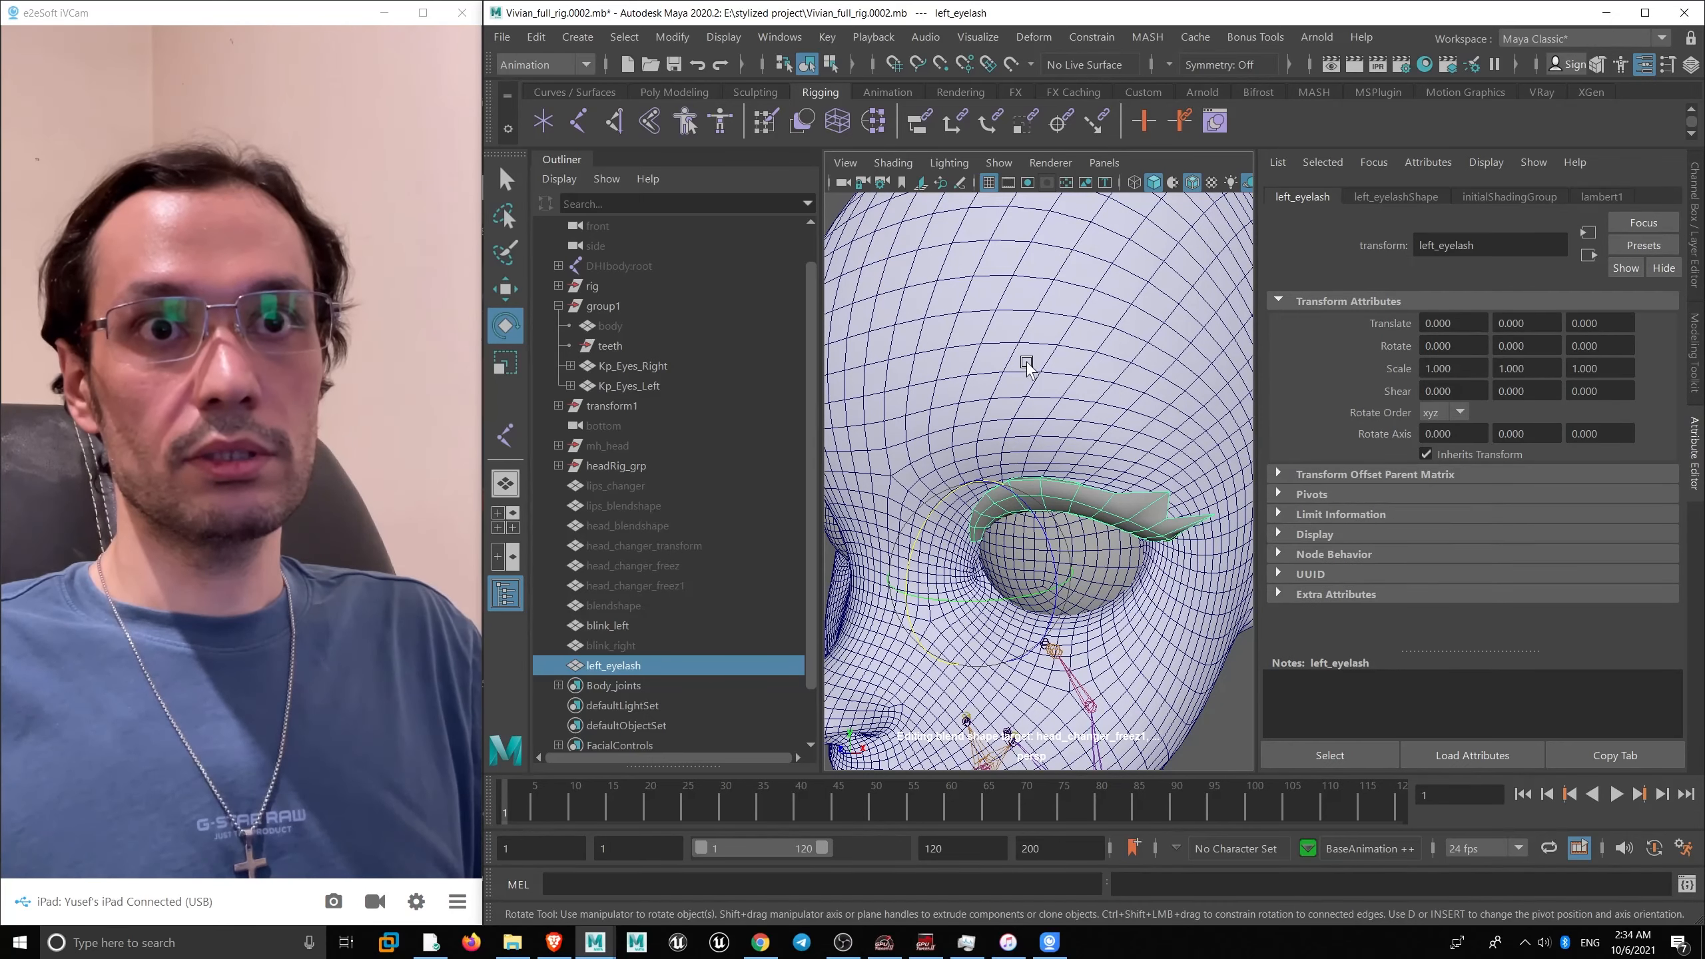
left_click_drag(1027, 363, 1101, 376, "alt")
left_click(1459, 412)
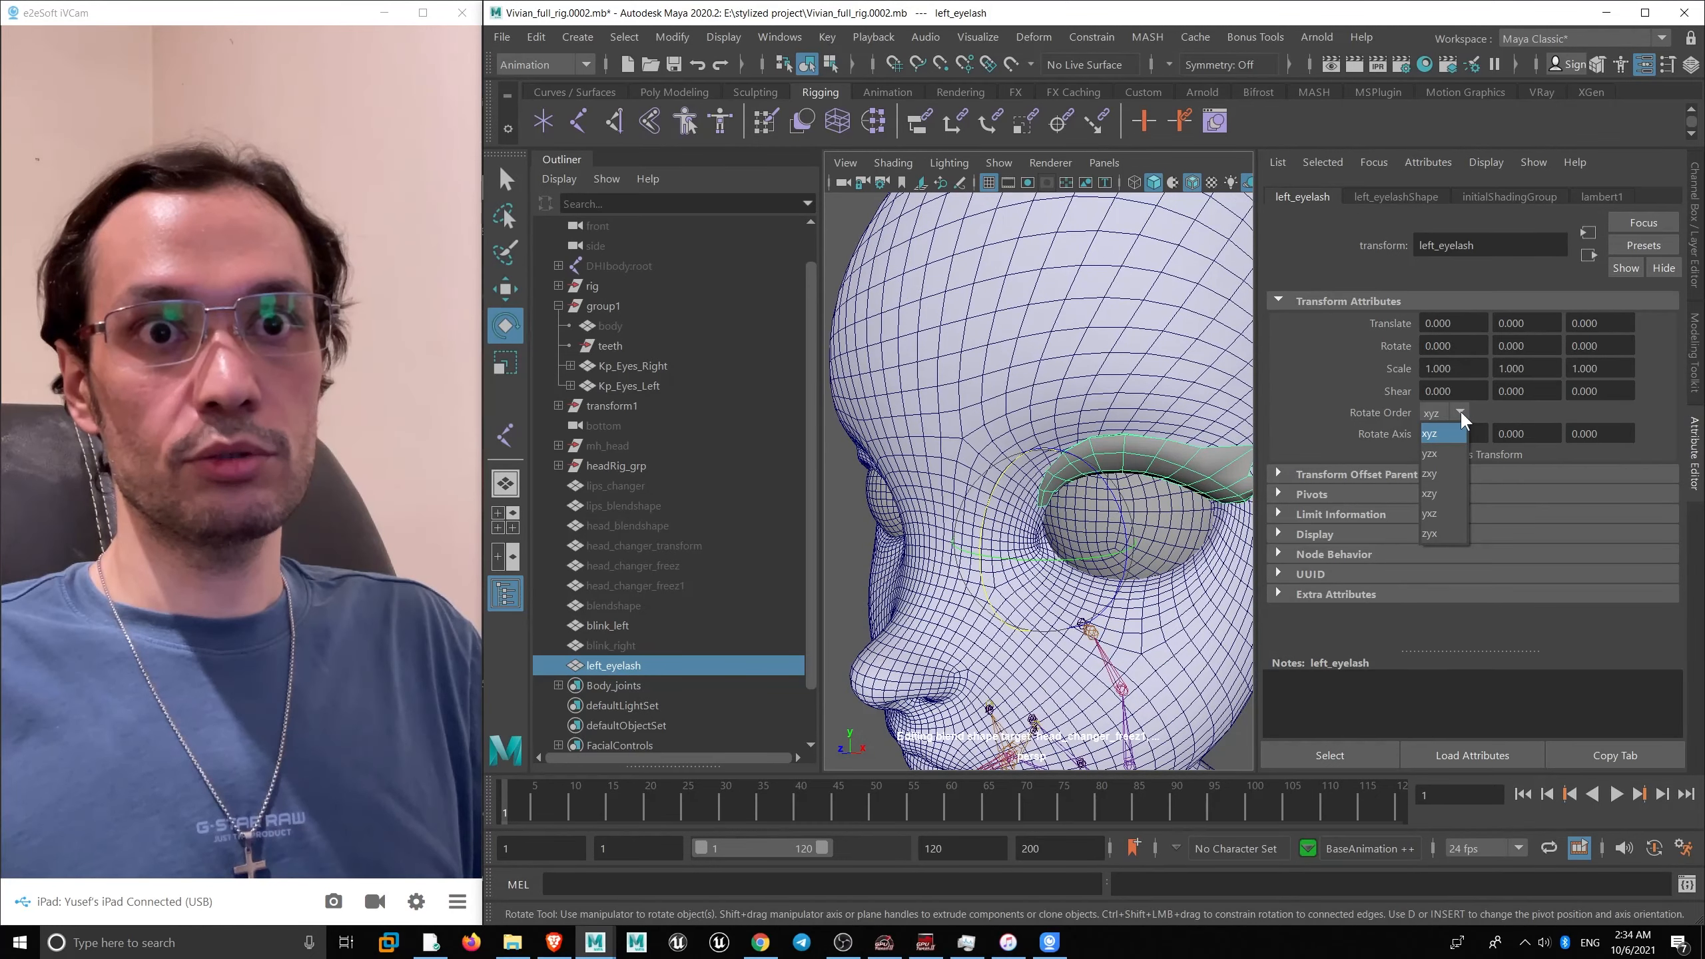
left_click(1439, 534)
- Try rotating the left eyelash with the zyx rotate order and undo it
scroll(927, 401, "up", 1)
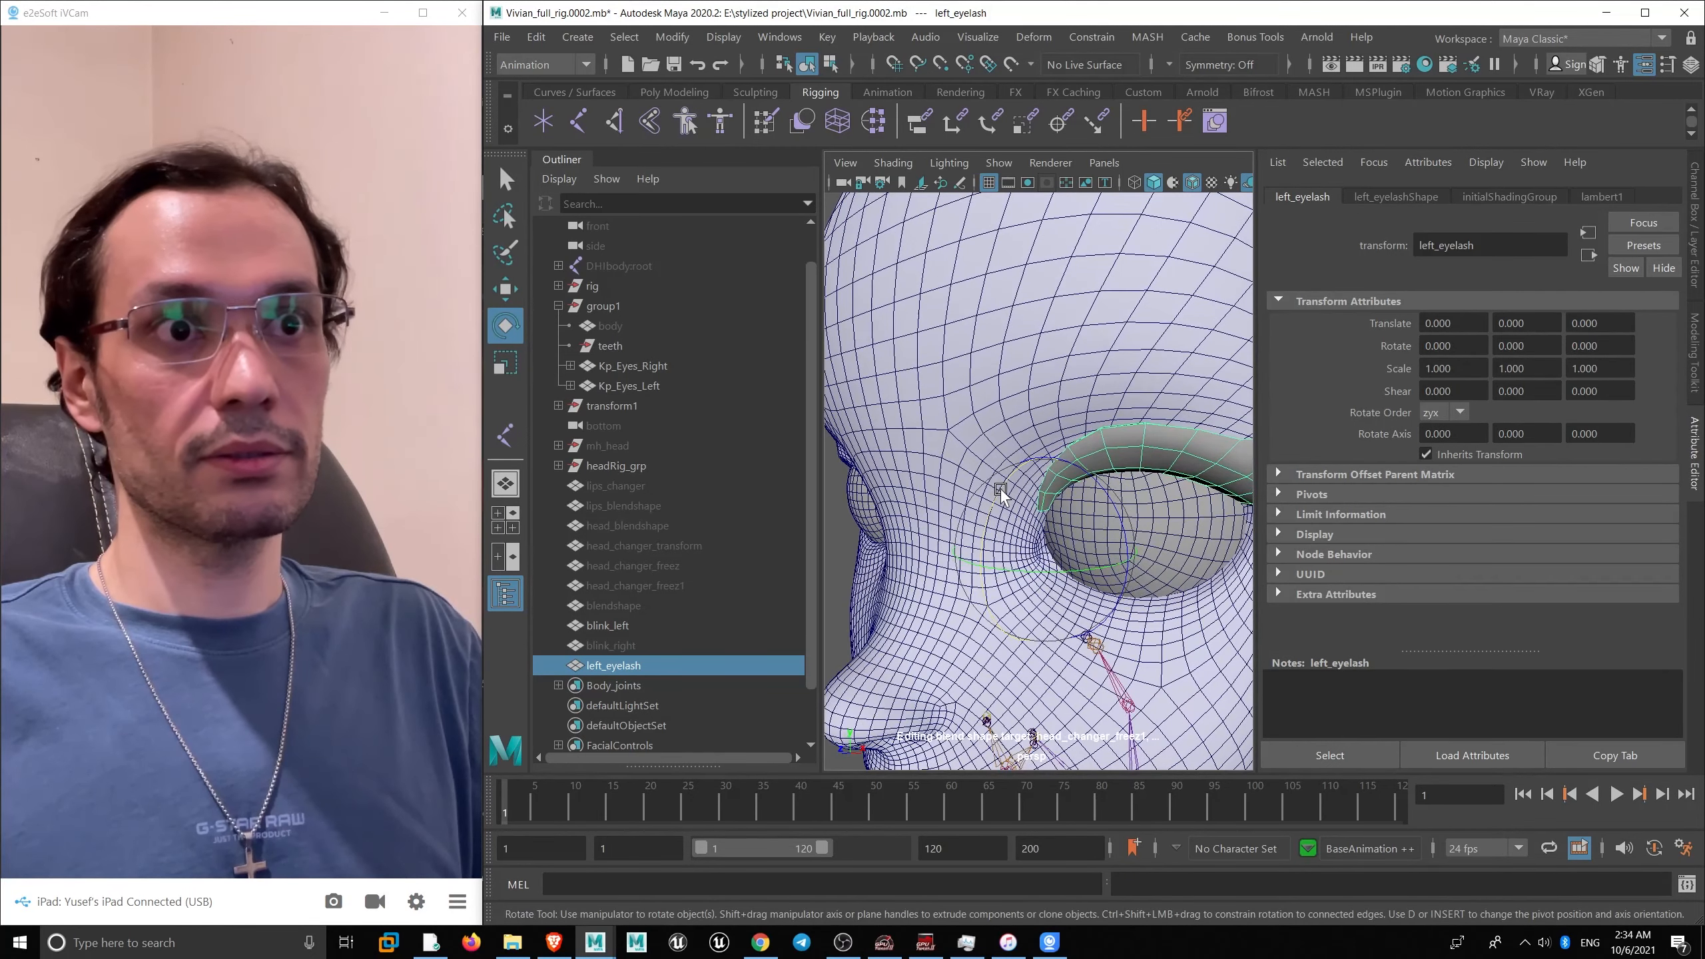
left_click_drag(999, 490, 1067, 566)
key("ctrl+z")
- Rotate the left eyelash down over the eye to about 24.1, -1.1, -5.5 degrees
key("d")
key("d")
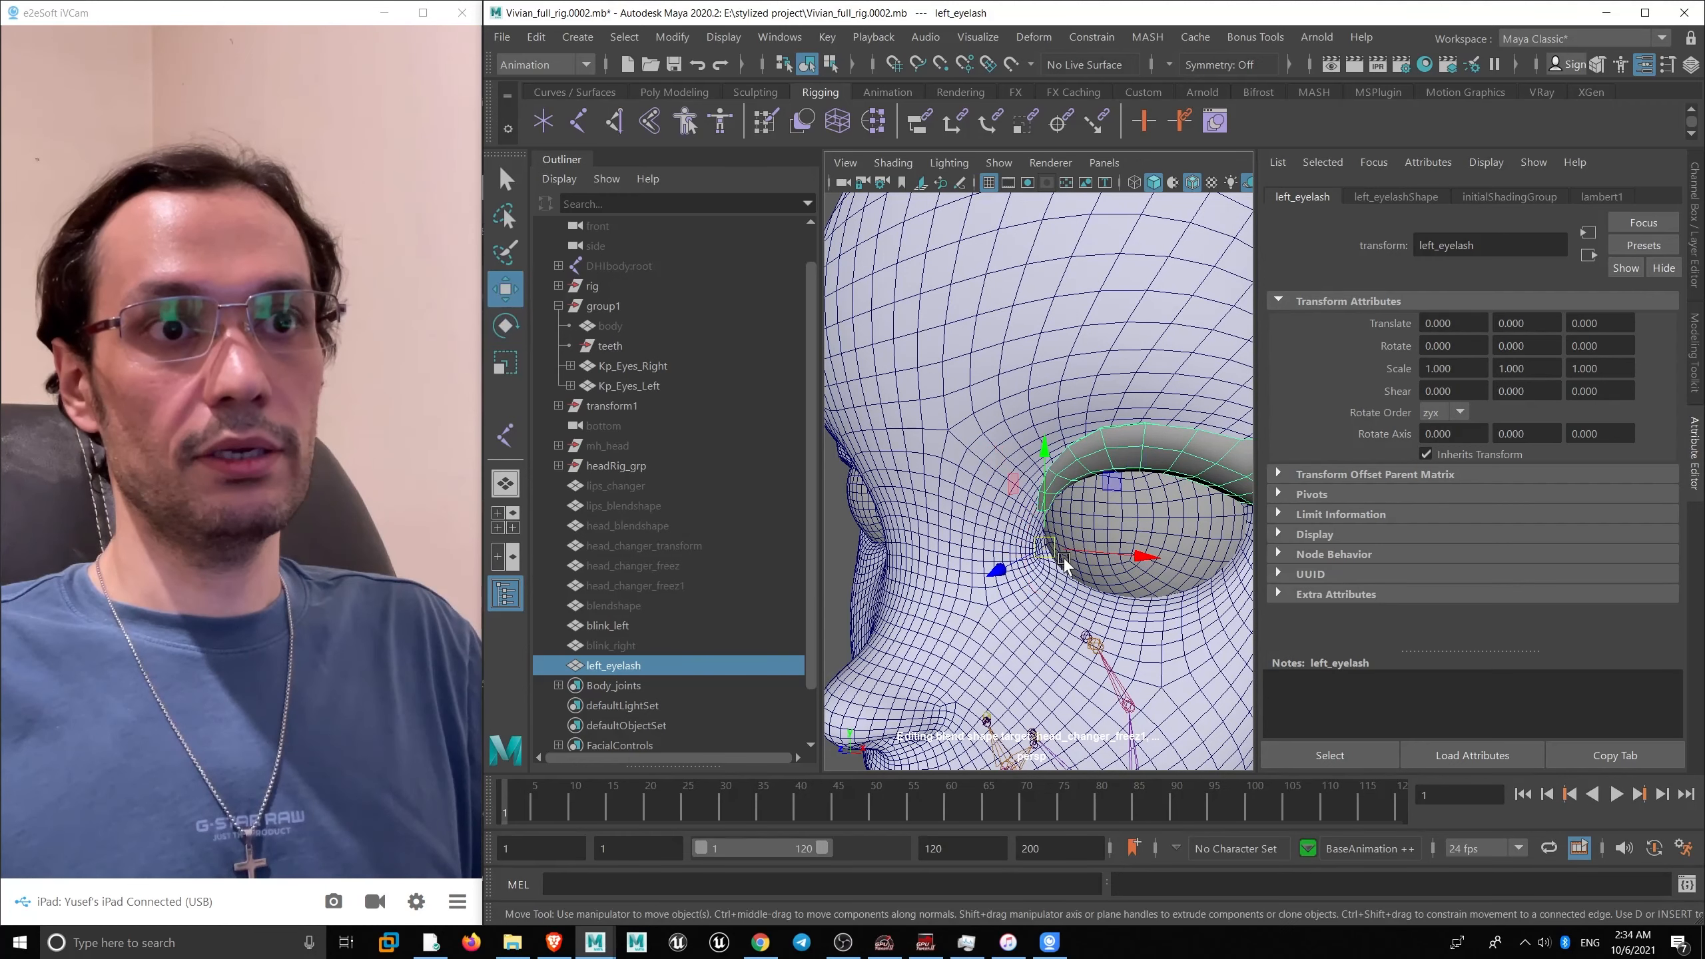
mouse_move(1002, 495)
left_mouse_down()
mouse_move(1012, 460)
mouse_move(993, 494)
left_mouse_up()
scroll(1014, 457, "down", 5)
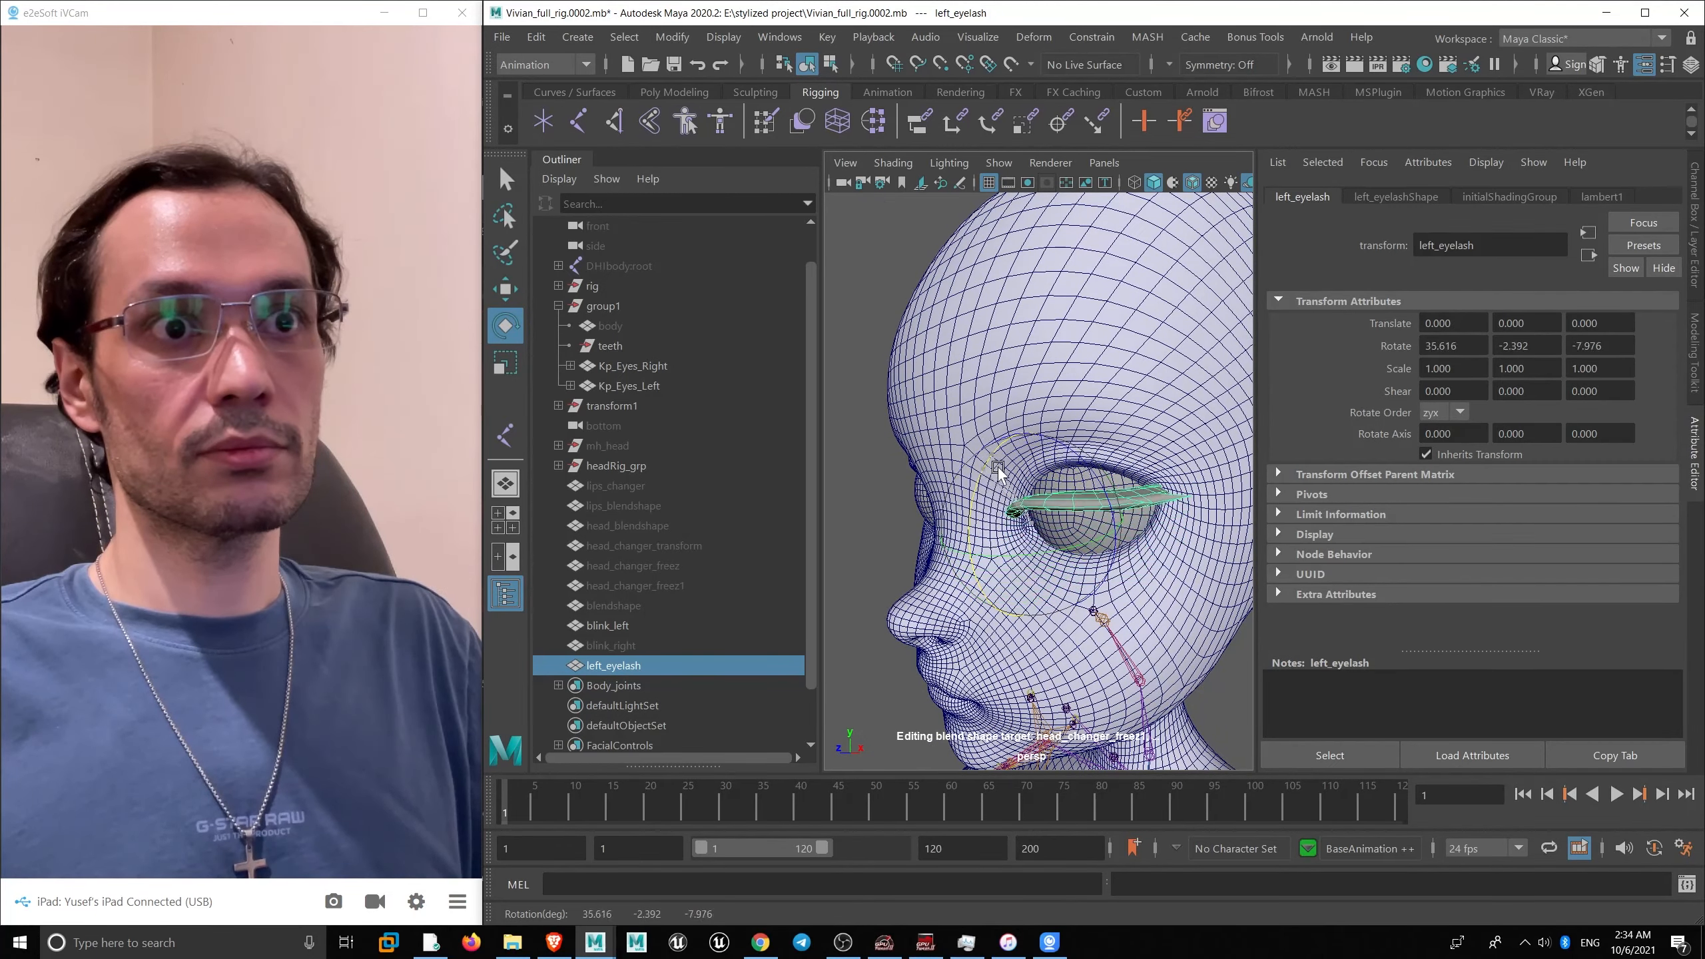
key("ctrl+z")
left_click_drag(990, 506, 1020, 499, "alt")
right_click_drag(1020, 499, 1078, 572, "alt")
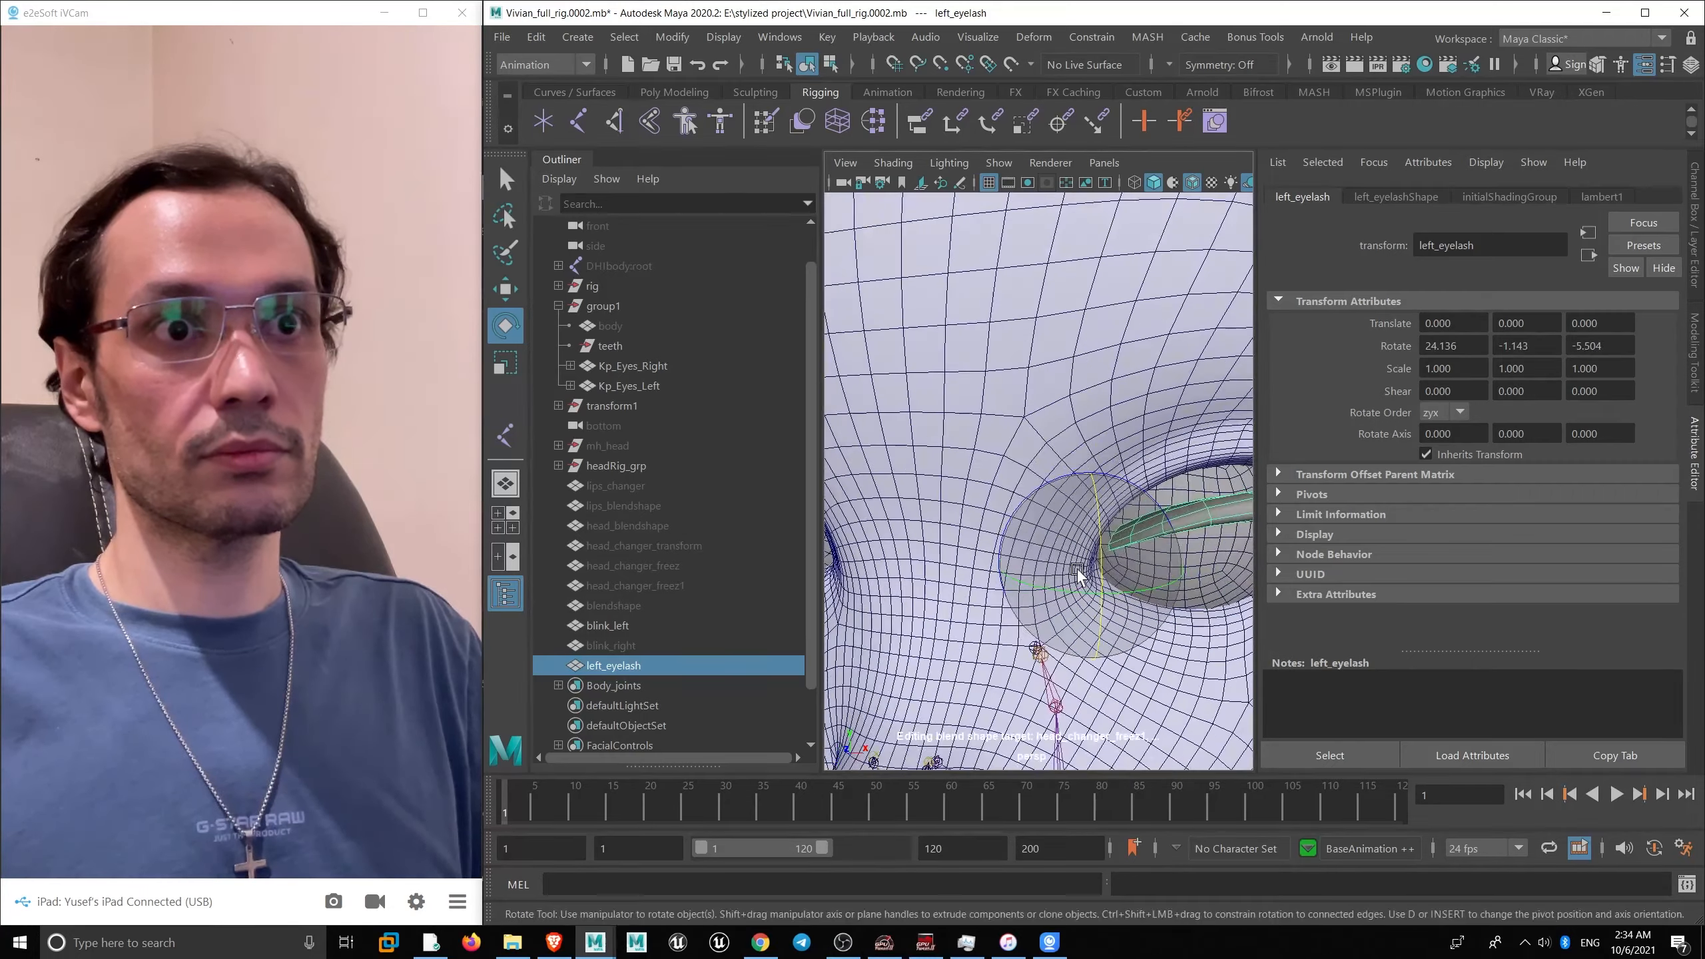
- Move the left eyelash by about 0.108, 0.021, 0.364 at the inner corner of the eye
key("w")
left_click_drag(1077, 571, 1020, 377, "alt")
right_click_drag(1020, 376, 1085, 567, "alt")
left_click_drag(1084, 567, 1023, 551, "alt")
key("d")
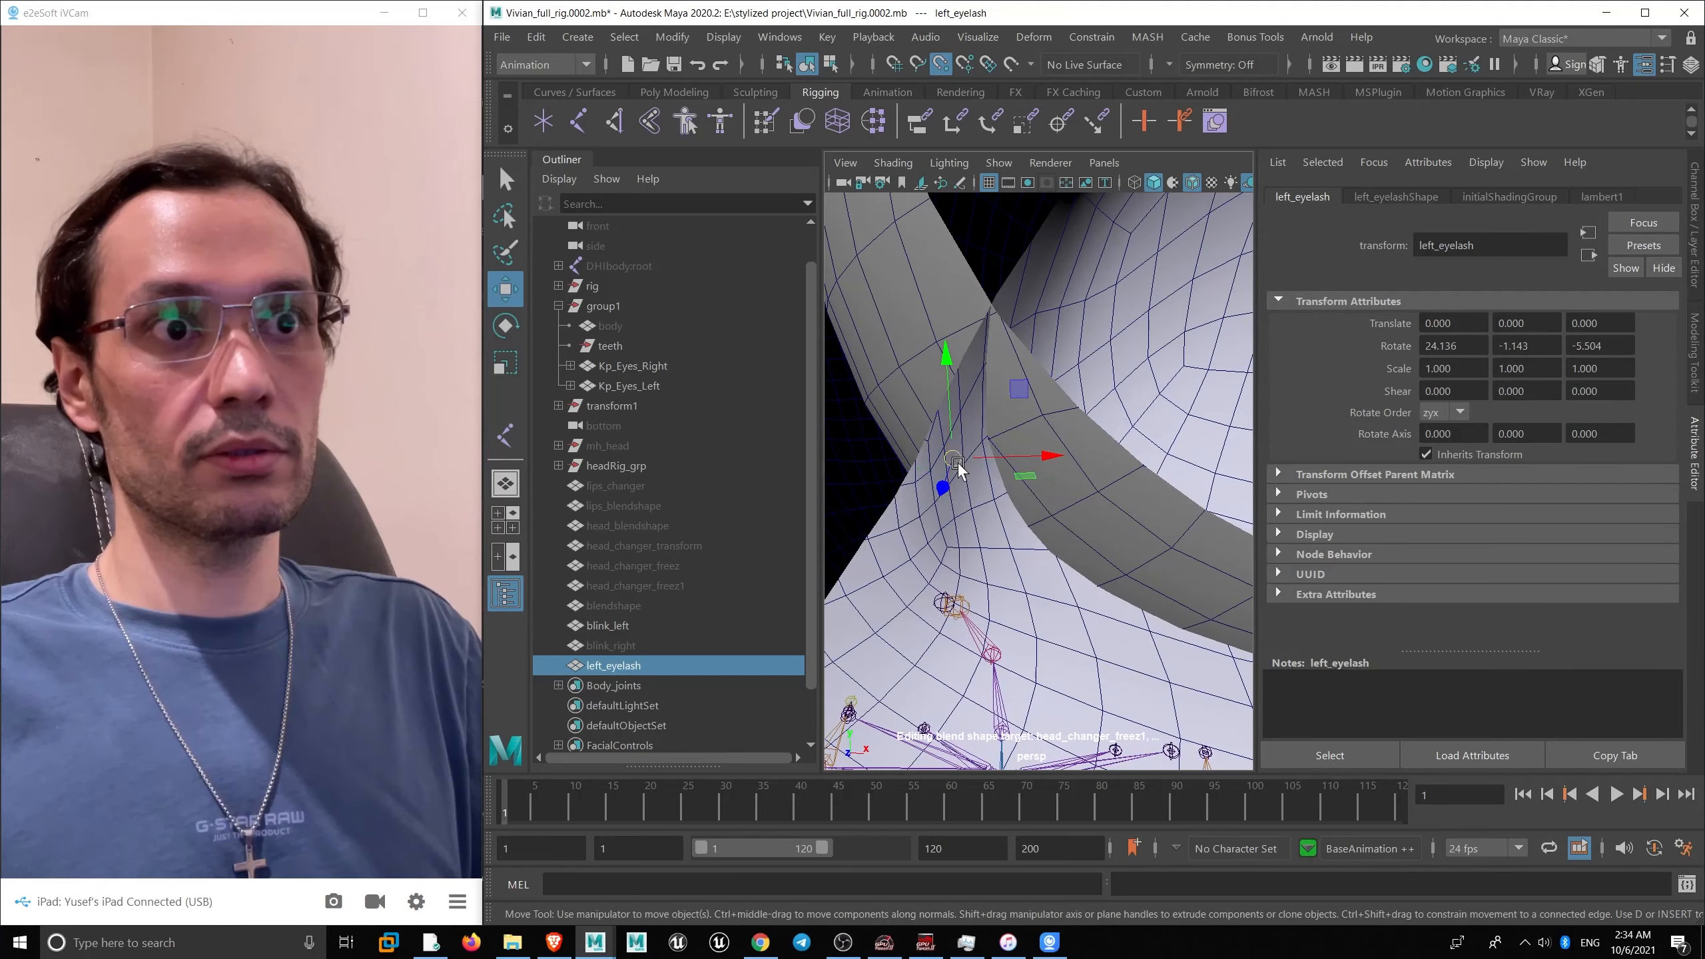
left_click_drag(964, 468, 997, 492)
right_click_drag(997, 492, 1068, 500, "alt")
key("e")
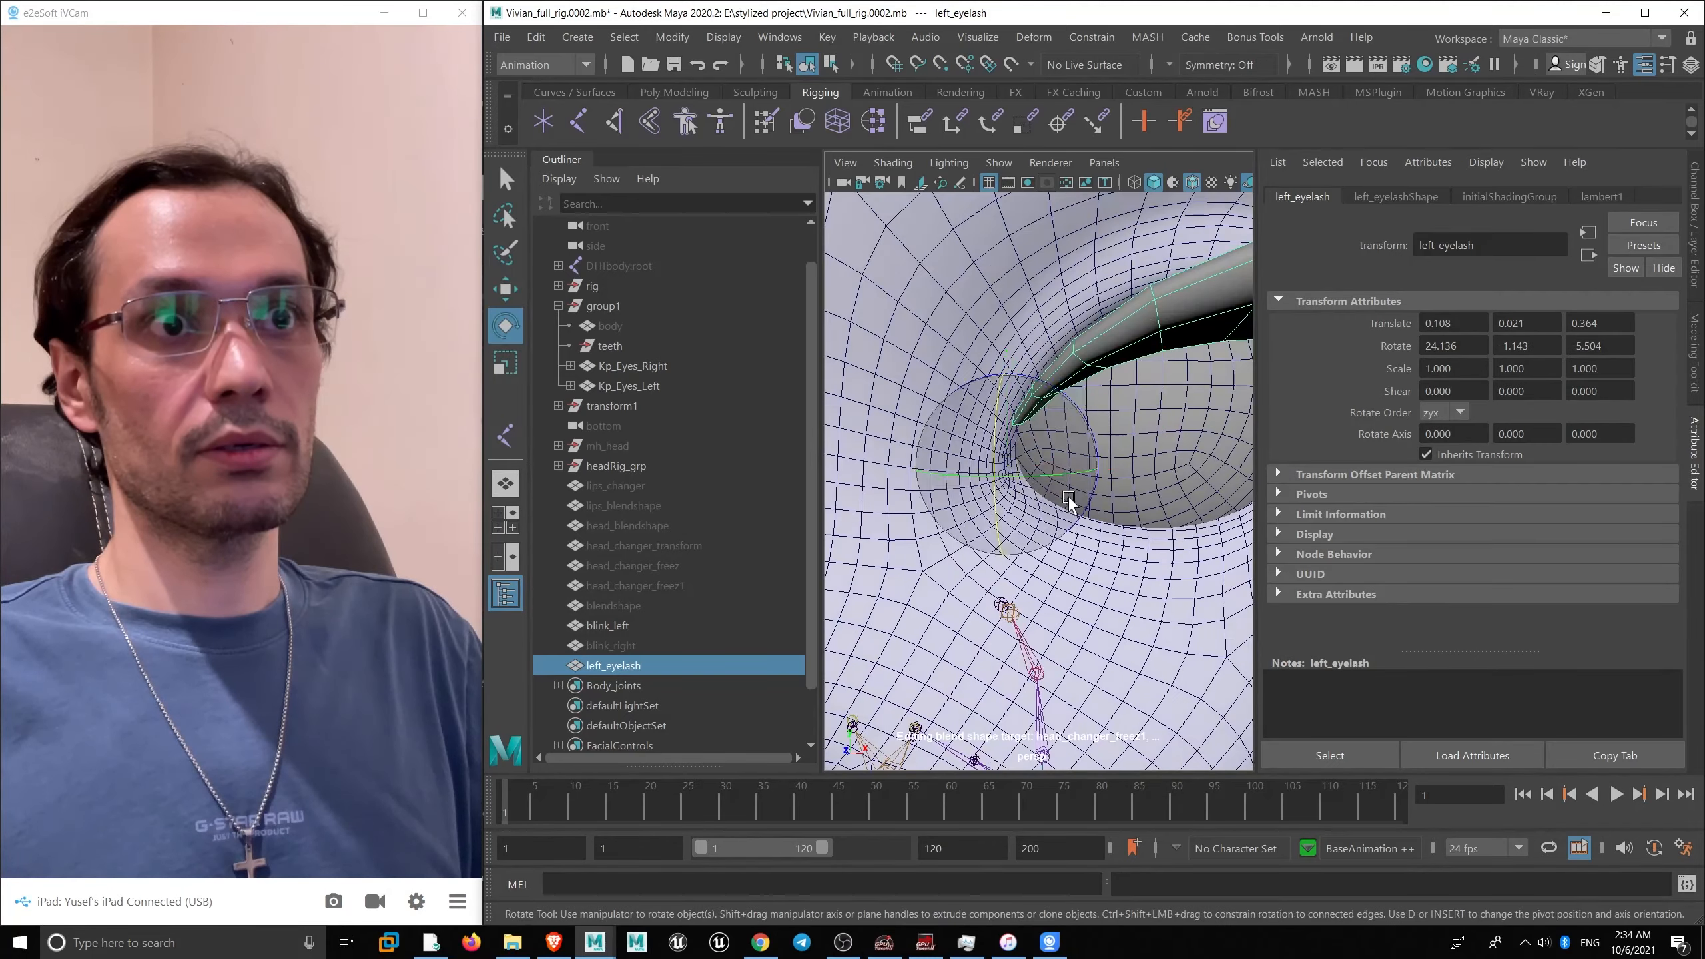
- Try rotating the moved left eyelash further down over the eye and undo the rotation
scroll(1069, 500, "down", 5)
scroll(1078, 500, "up", 3)
left_click_drag(990, 408, 997, 497)
mouse_move(1004, 488)
left_mouse_down("alt")
mouse_move(956, 488)
mouse_move(992, 497)
left_mouse_up("alt")
key("ctrl+z")
- Adjust the left eyelash's pivot and try rotating it to about 49.5, -9.9, -17.4 degrees, undoing each attempt
key("d")
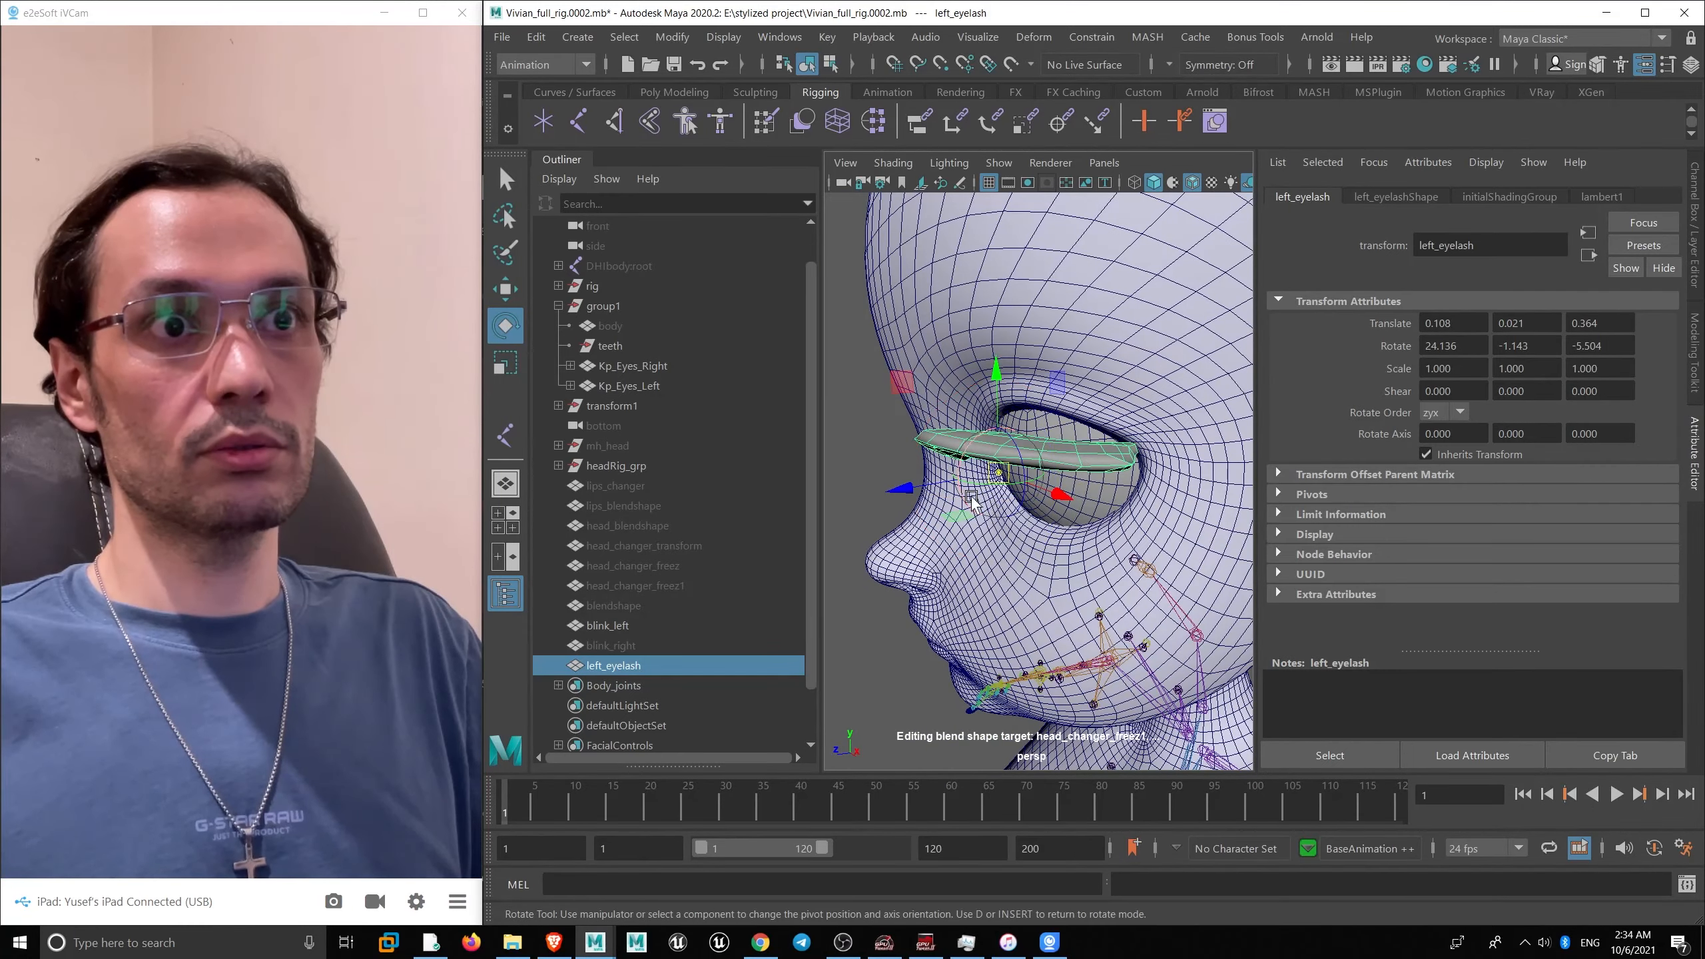
key("d")
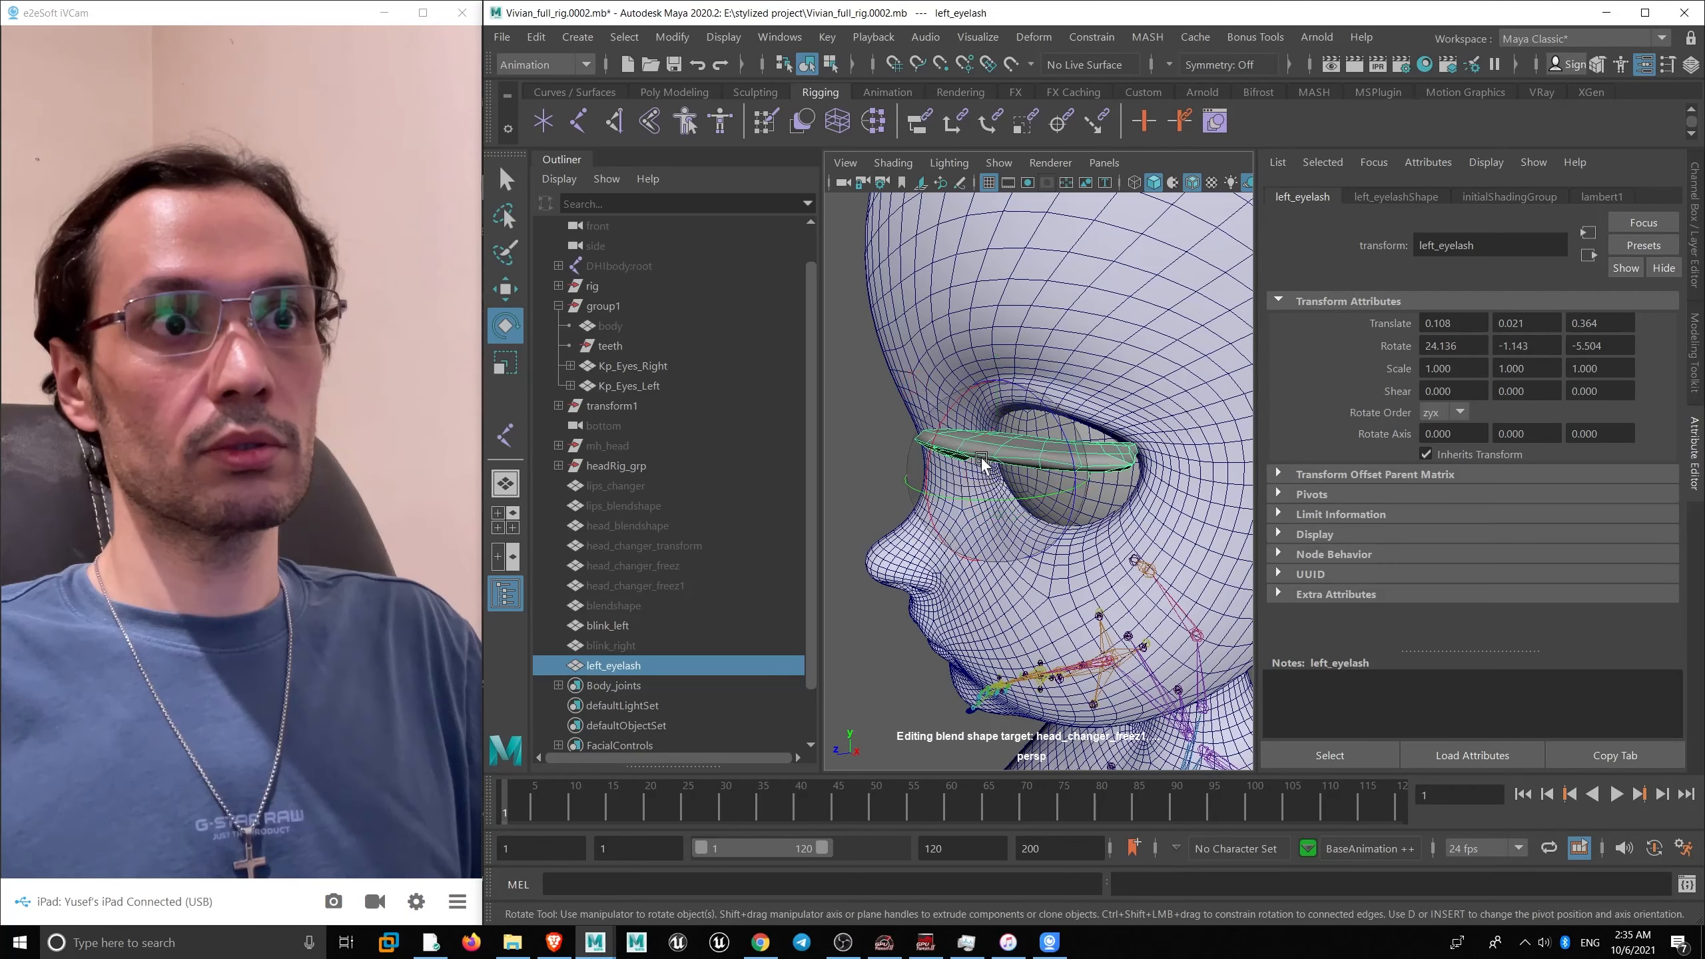
left_click_drag(956, 420, 946, 442)
key("ctrl+z")
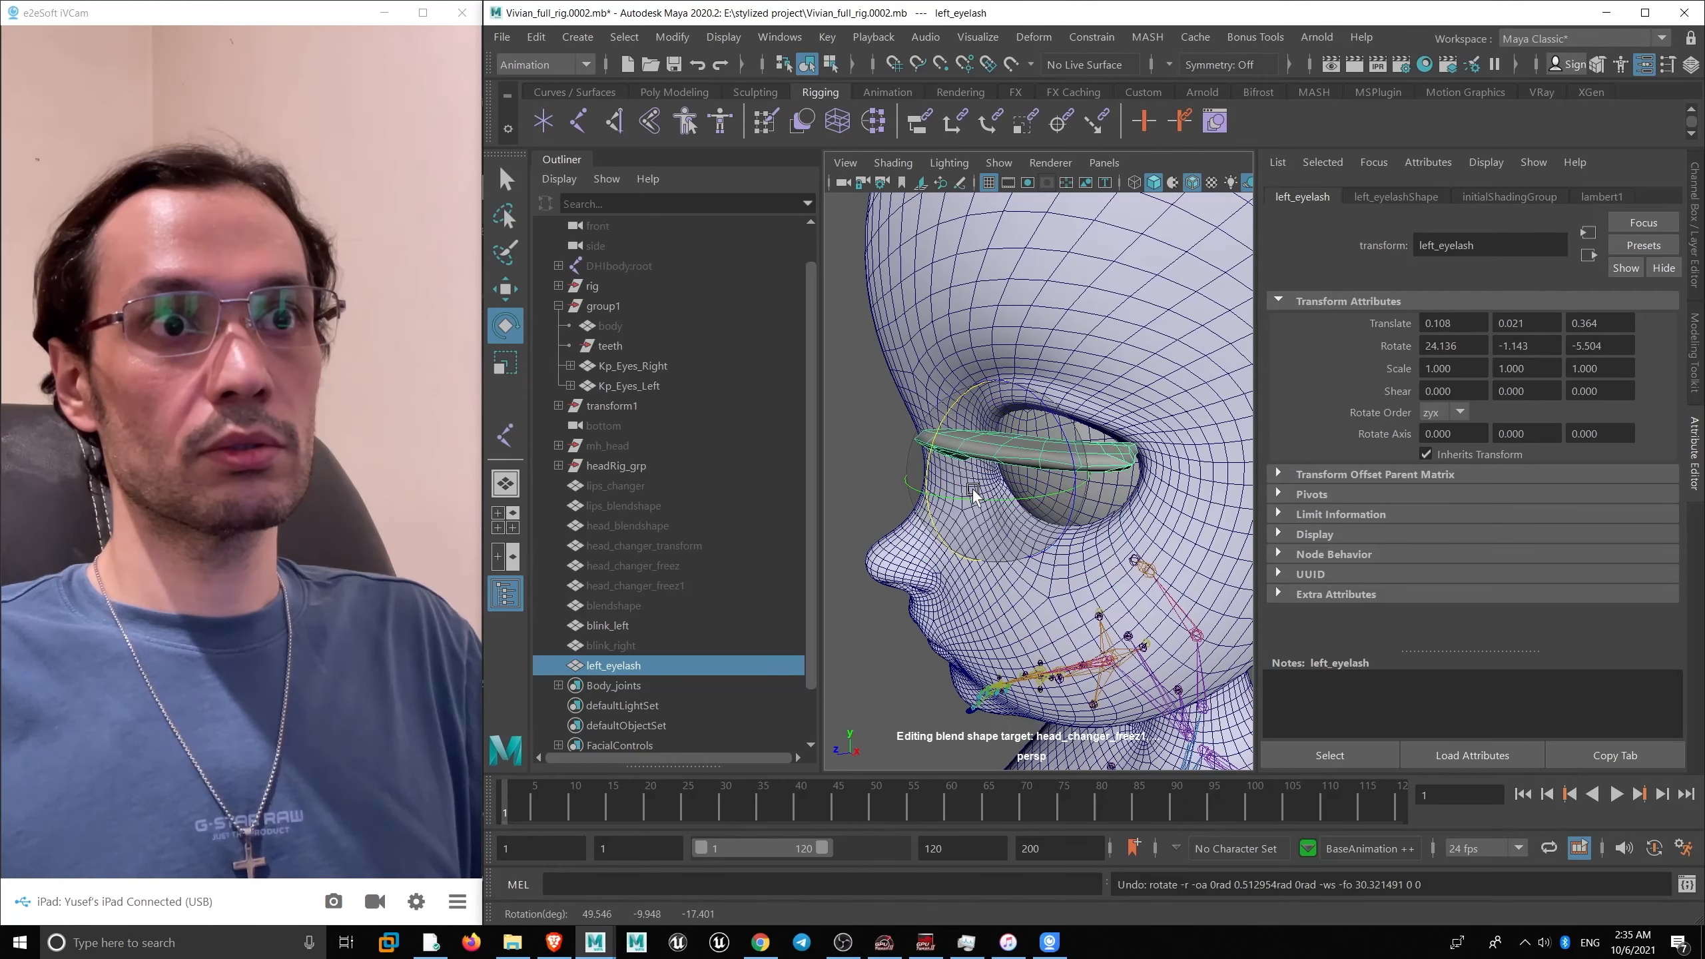
key("ctrl+z")
key("d")
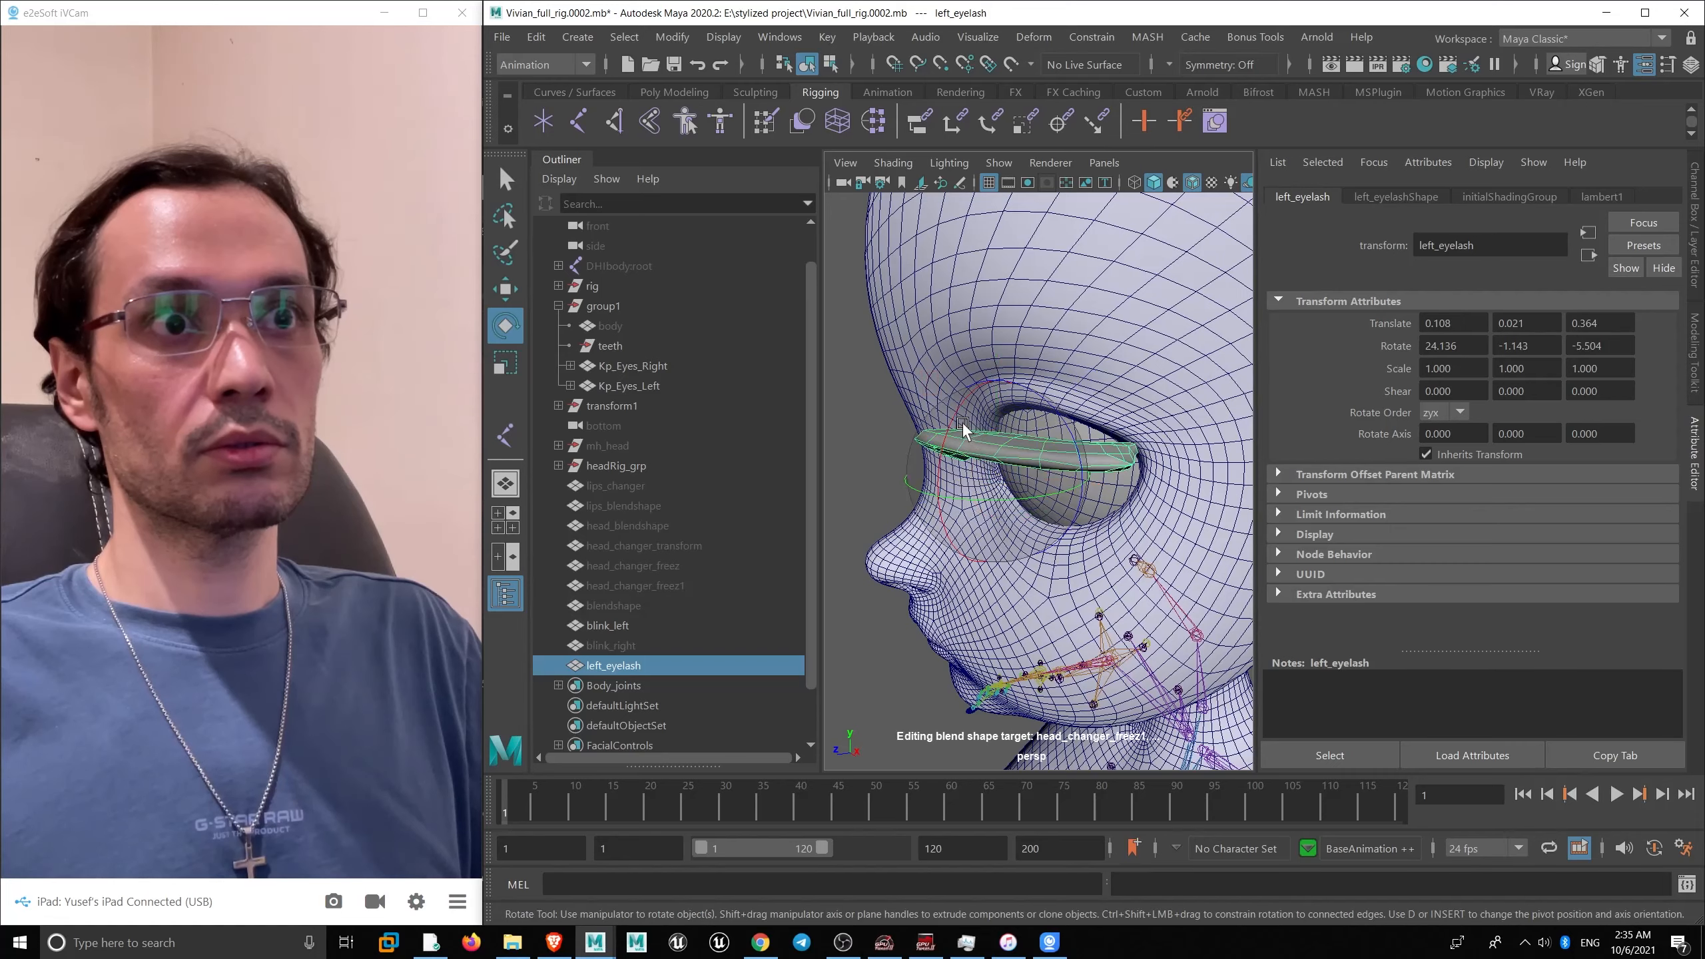
left_click_drag(986, 463, 955, 456)
key("ctrl+z")
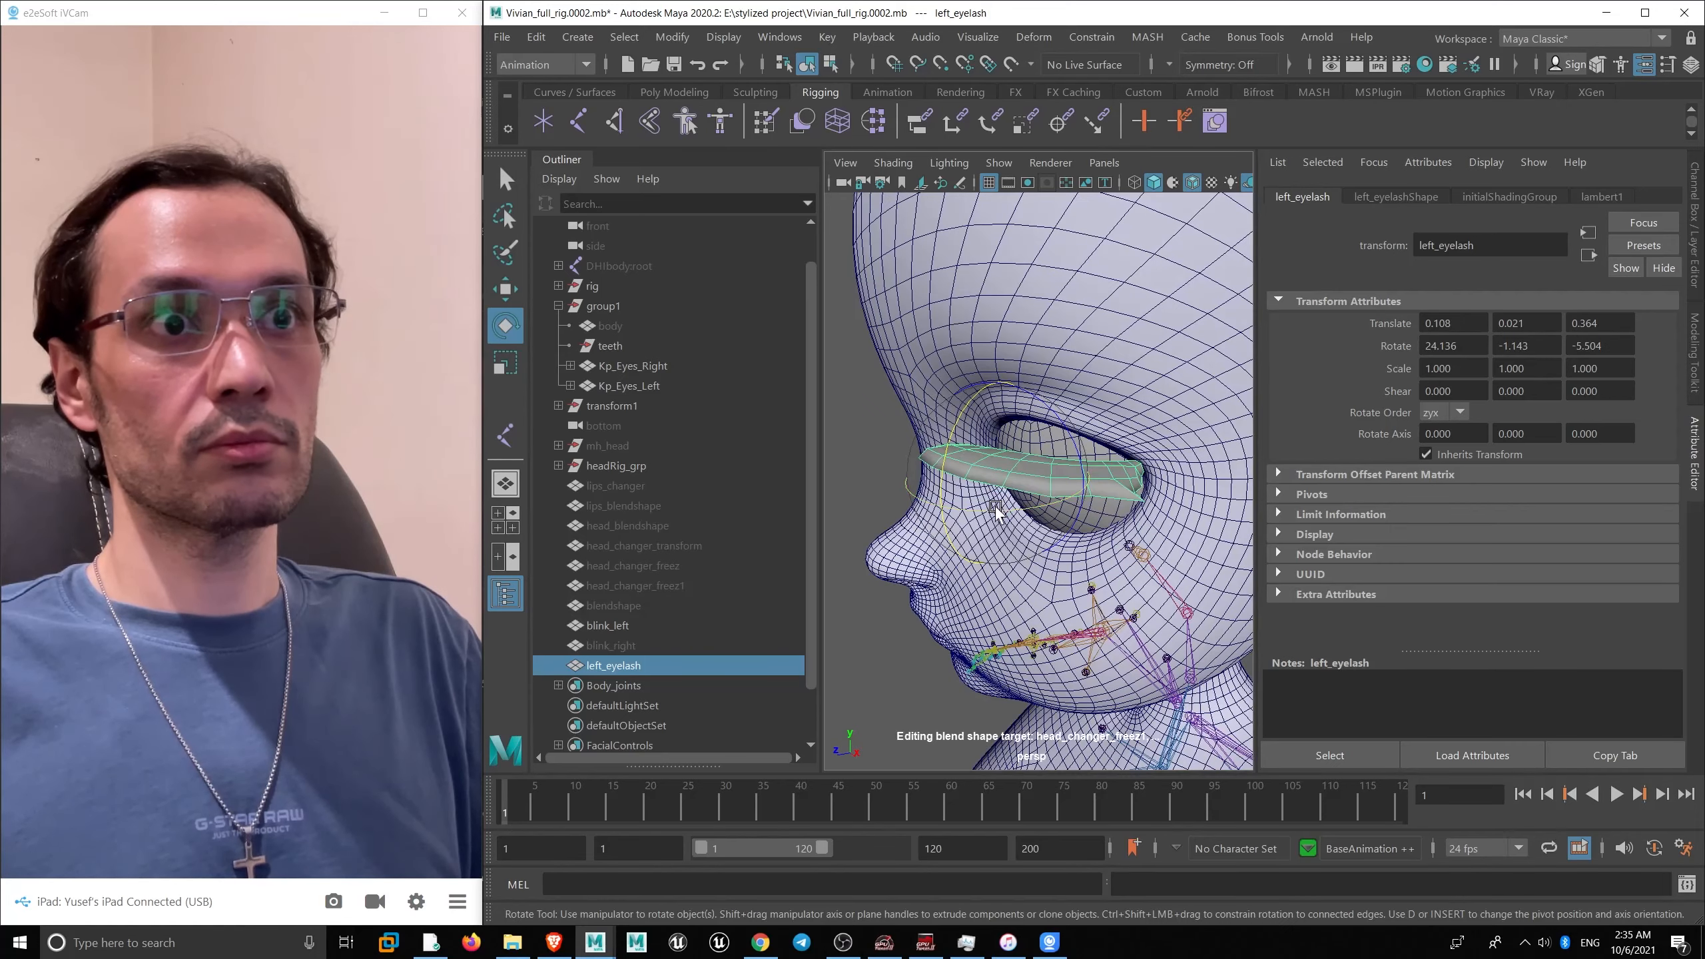
- Undo the left eyelash's move and rotation so its translate and rotate values are back at zero
key("d")
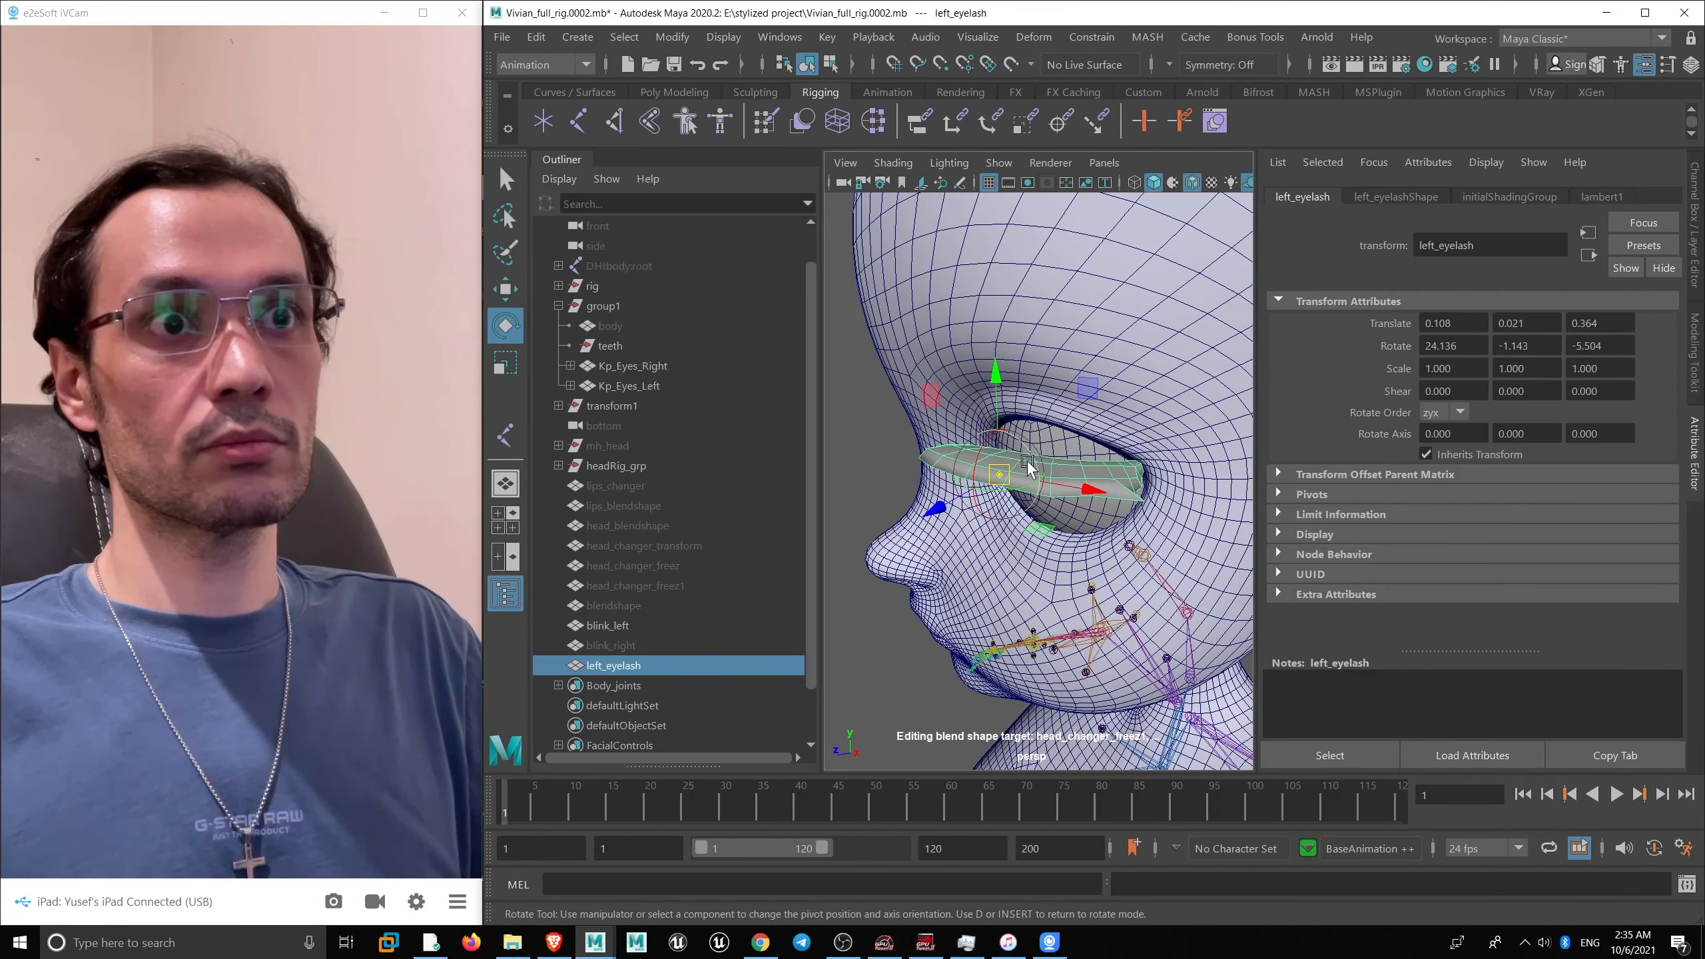
left_click_drag(1028, 467, 1044, 509, "alt")
key("ctrl+z")
key("ctrl+z")
key("ctrl+z")
- Place the left eyelash's pivot at the inner corner of the eye using vertex snapping
scroll(1044, 509, "up", 4)
key("d")
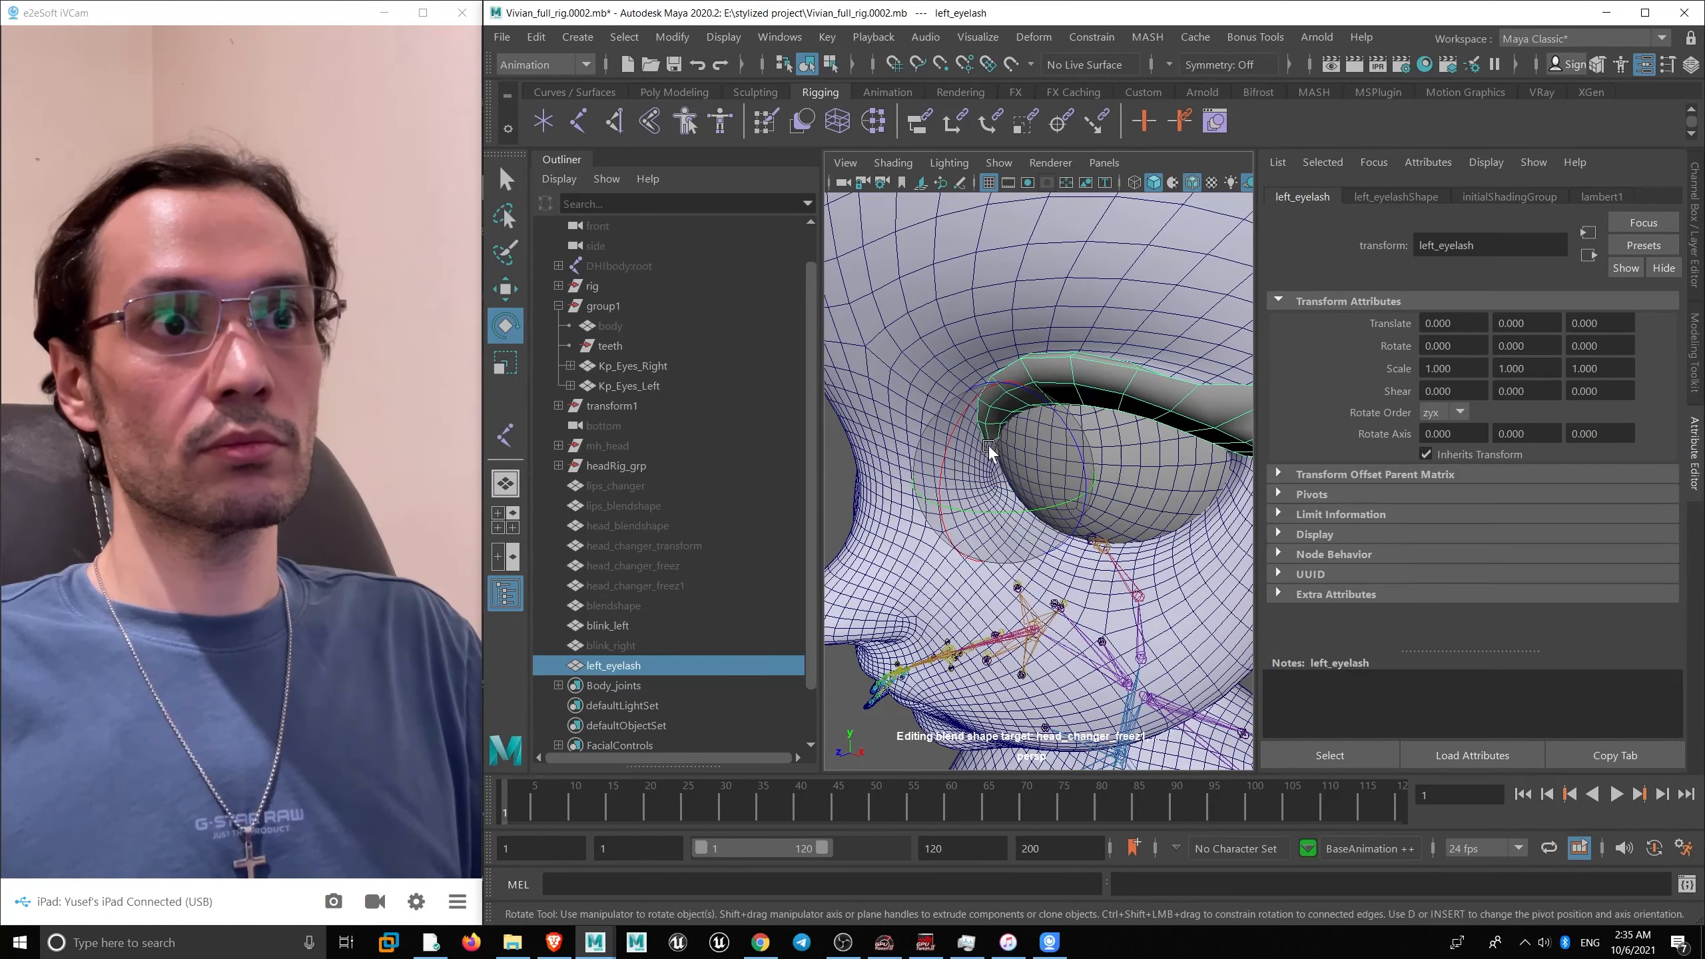
left_click_drag(989, 446, 1056, 501, "alt")
key("w")
scroll(1060, 502, "up", 5)
key("d")
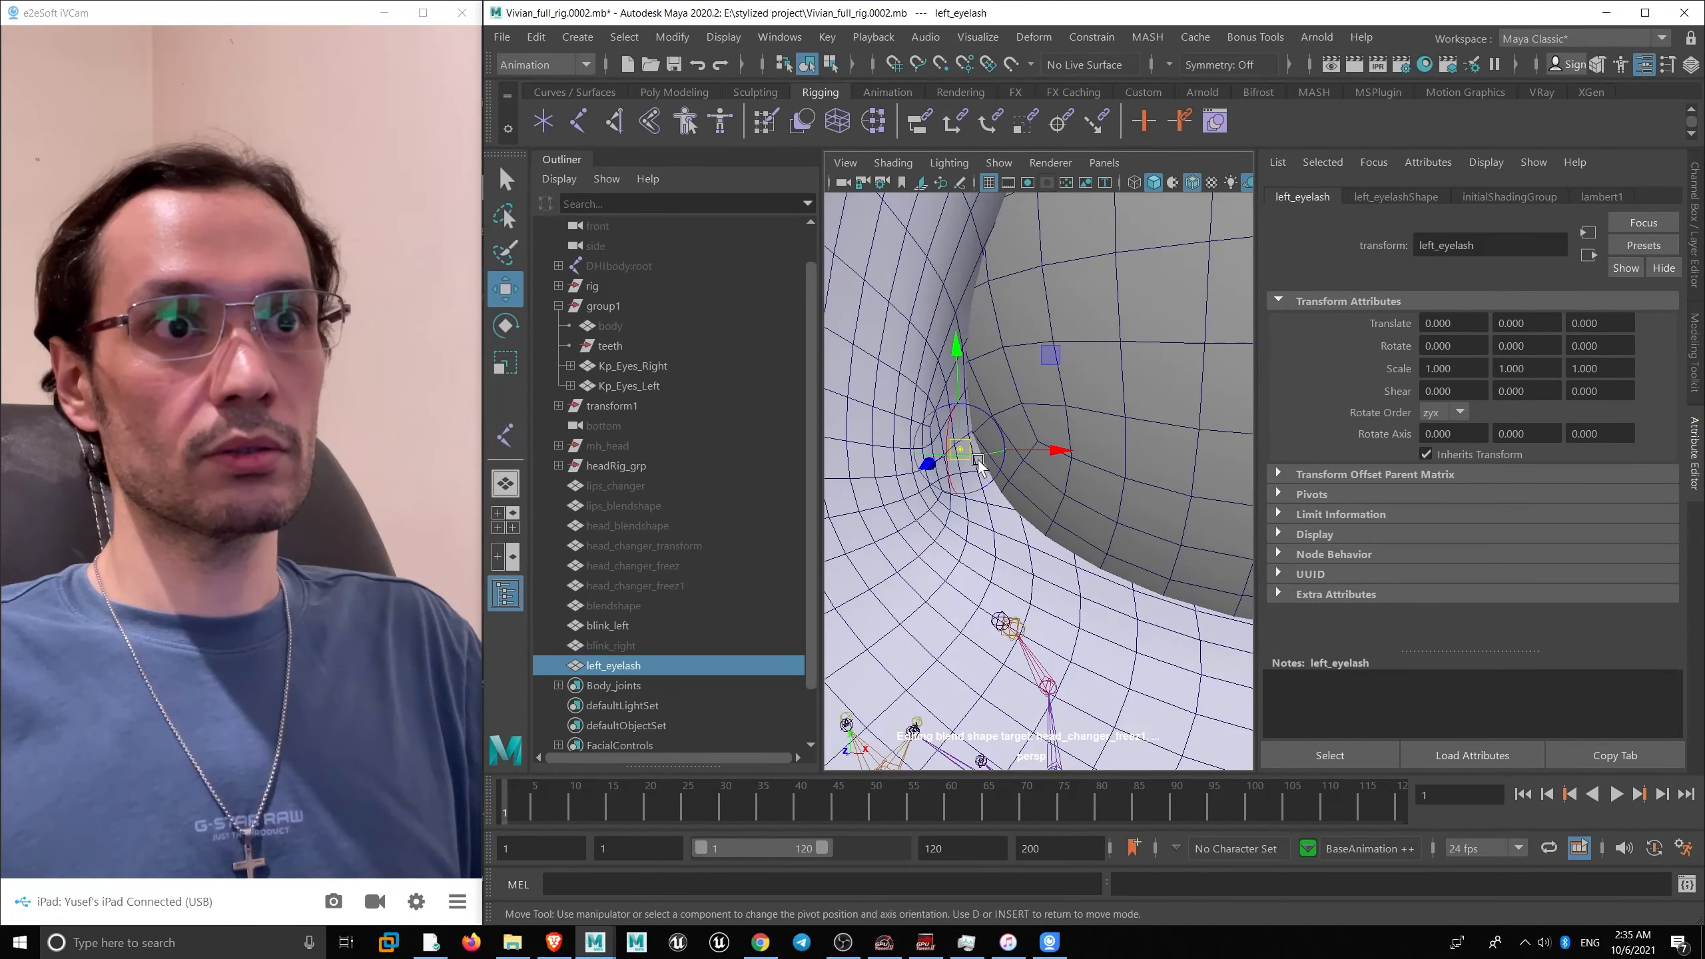
key("d")
key("v")
right_click_drag(1025, 493, 837, 408, "alt")
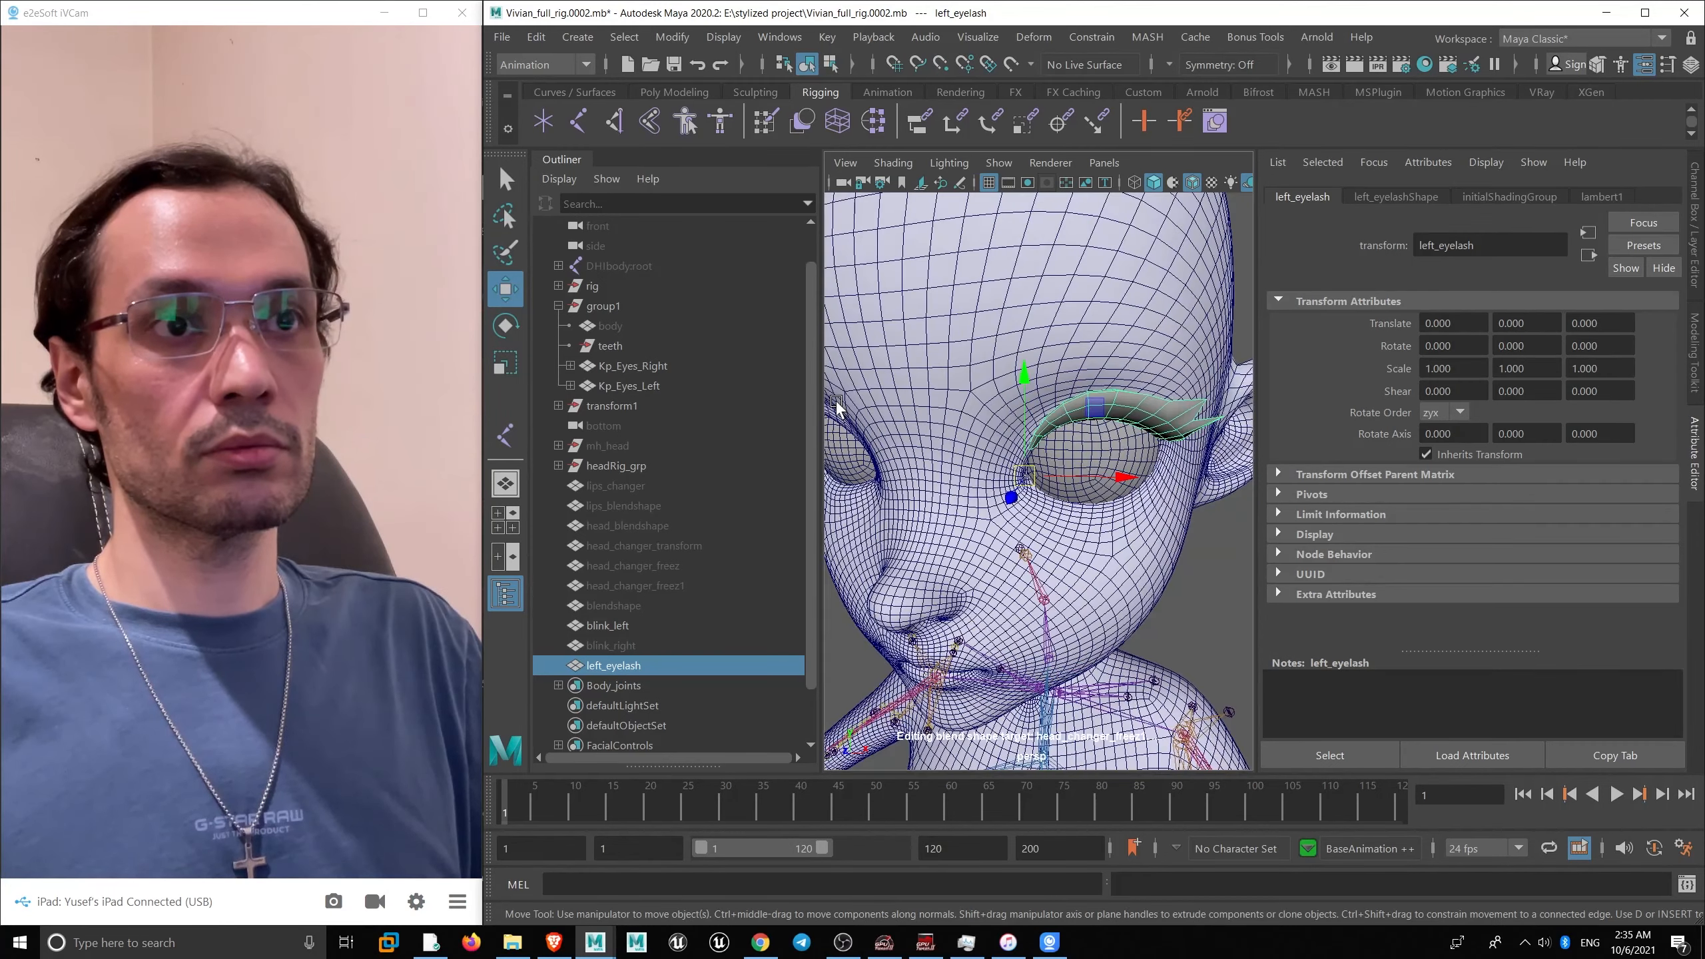
- Try rotating the left eyelash down to about 45.6, -4.0, -9.7 degrees and undo it
left_click_drag(1034, 406, 962, 420, "alt")
key("e")
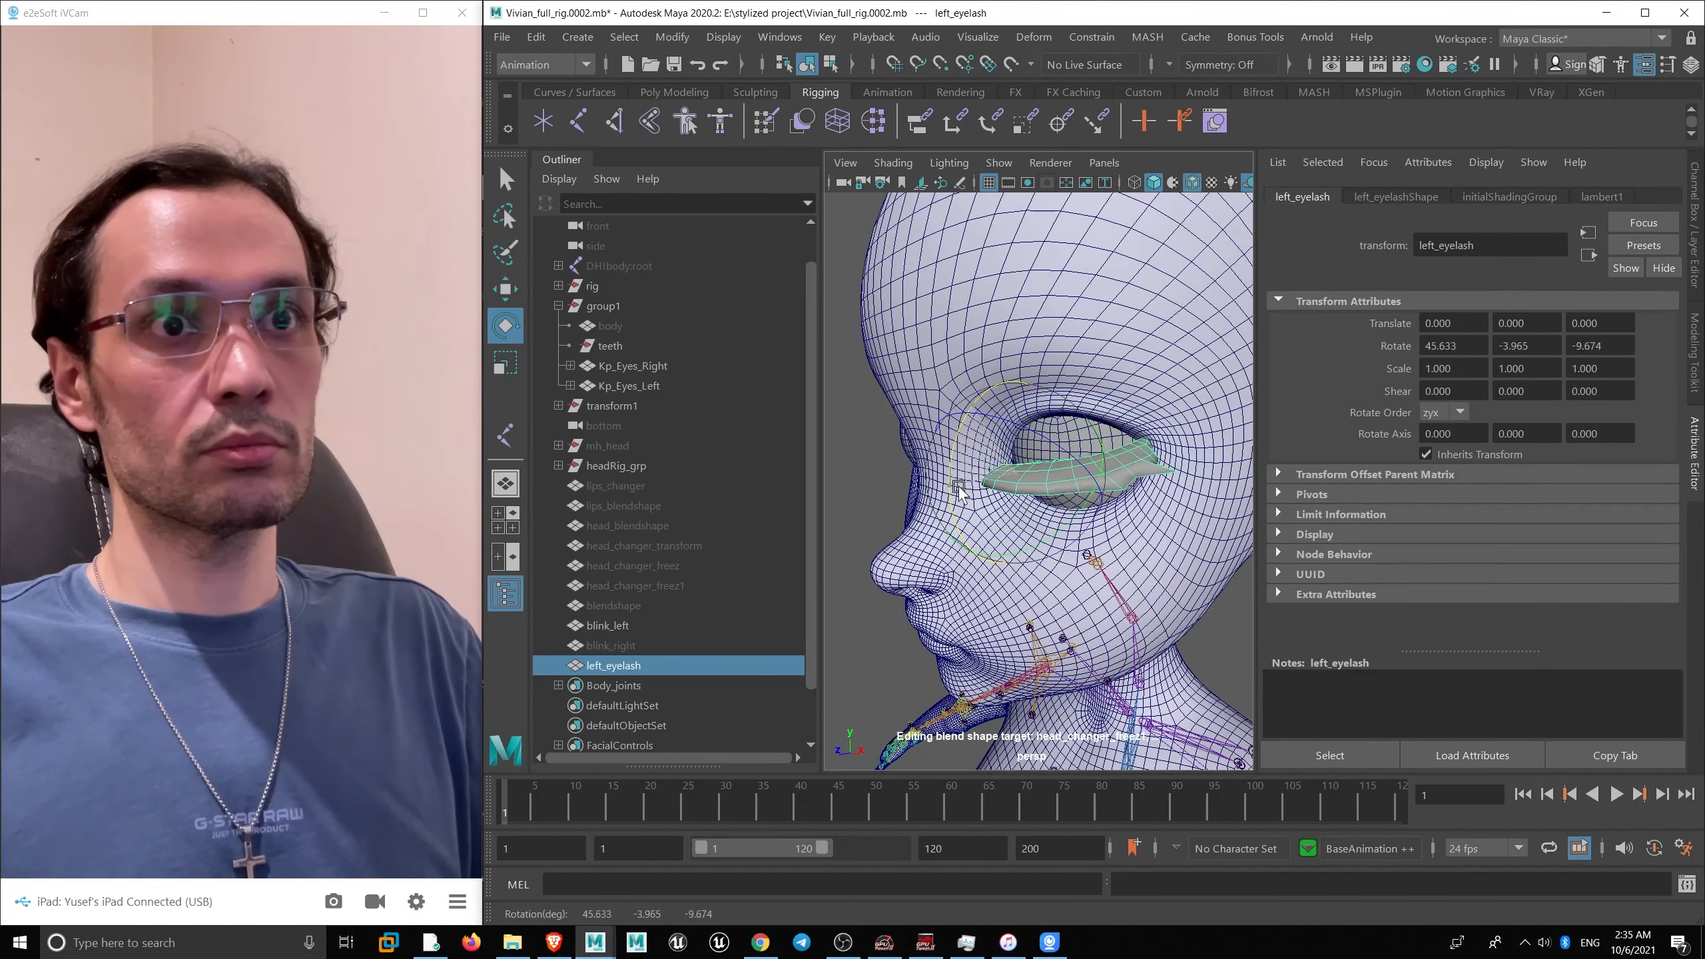
key("ctrl+z")
- Shift the left eyelash's pivot slightly at the inner eye corner, then try rotating the lash down and undo it
key("d")
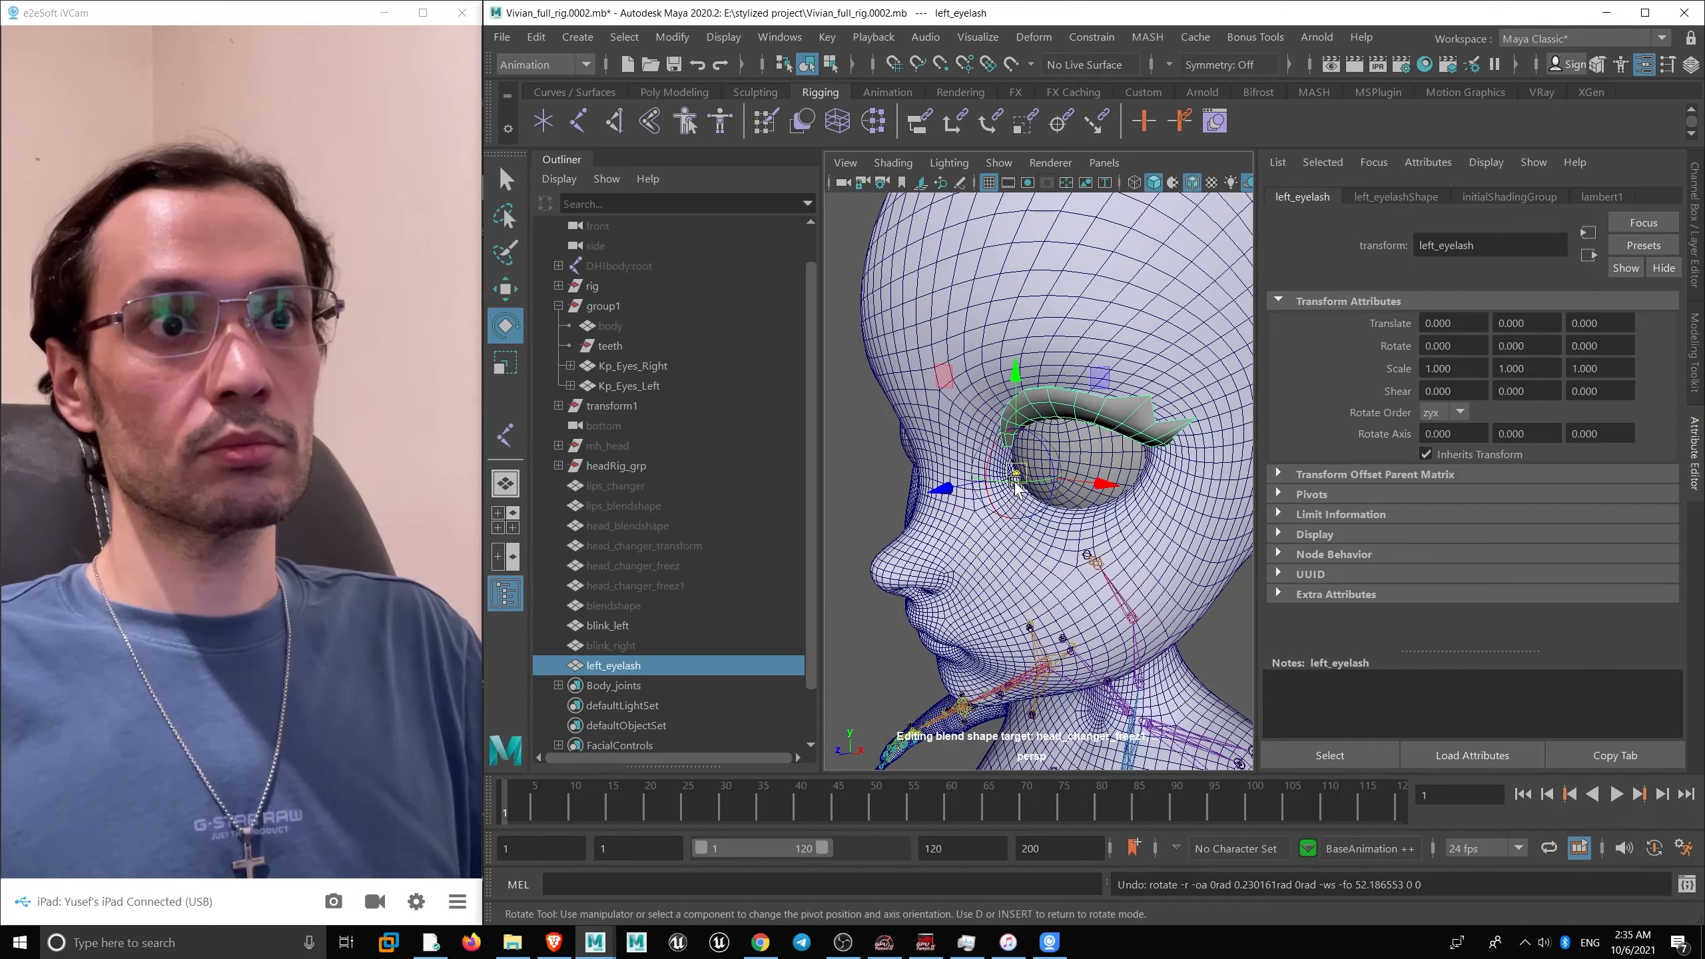
left_click_drag(1006, 482, 1017, 482)
left_click_drag(982, 426, 974, 498)
mouse_move(975, 498)
left_mouse_down("alt")
mouse_move(930, 495)
mouse_move(1004, 521)
mouse_move(1005, 491)
mouse_move(968, 485)
left_mouse_up("alt")
key("ctrl+z")
- Readjust the pivot and try rotating the left eyelash to about 37.7, -7.7, -24.2 degrees, undoing it
key("d")
key("ctrl+z")
key("d")
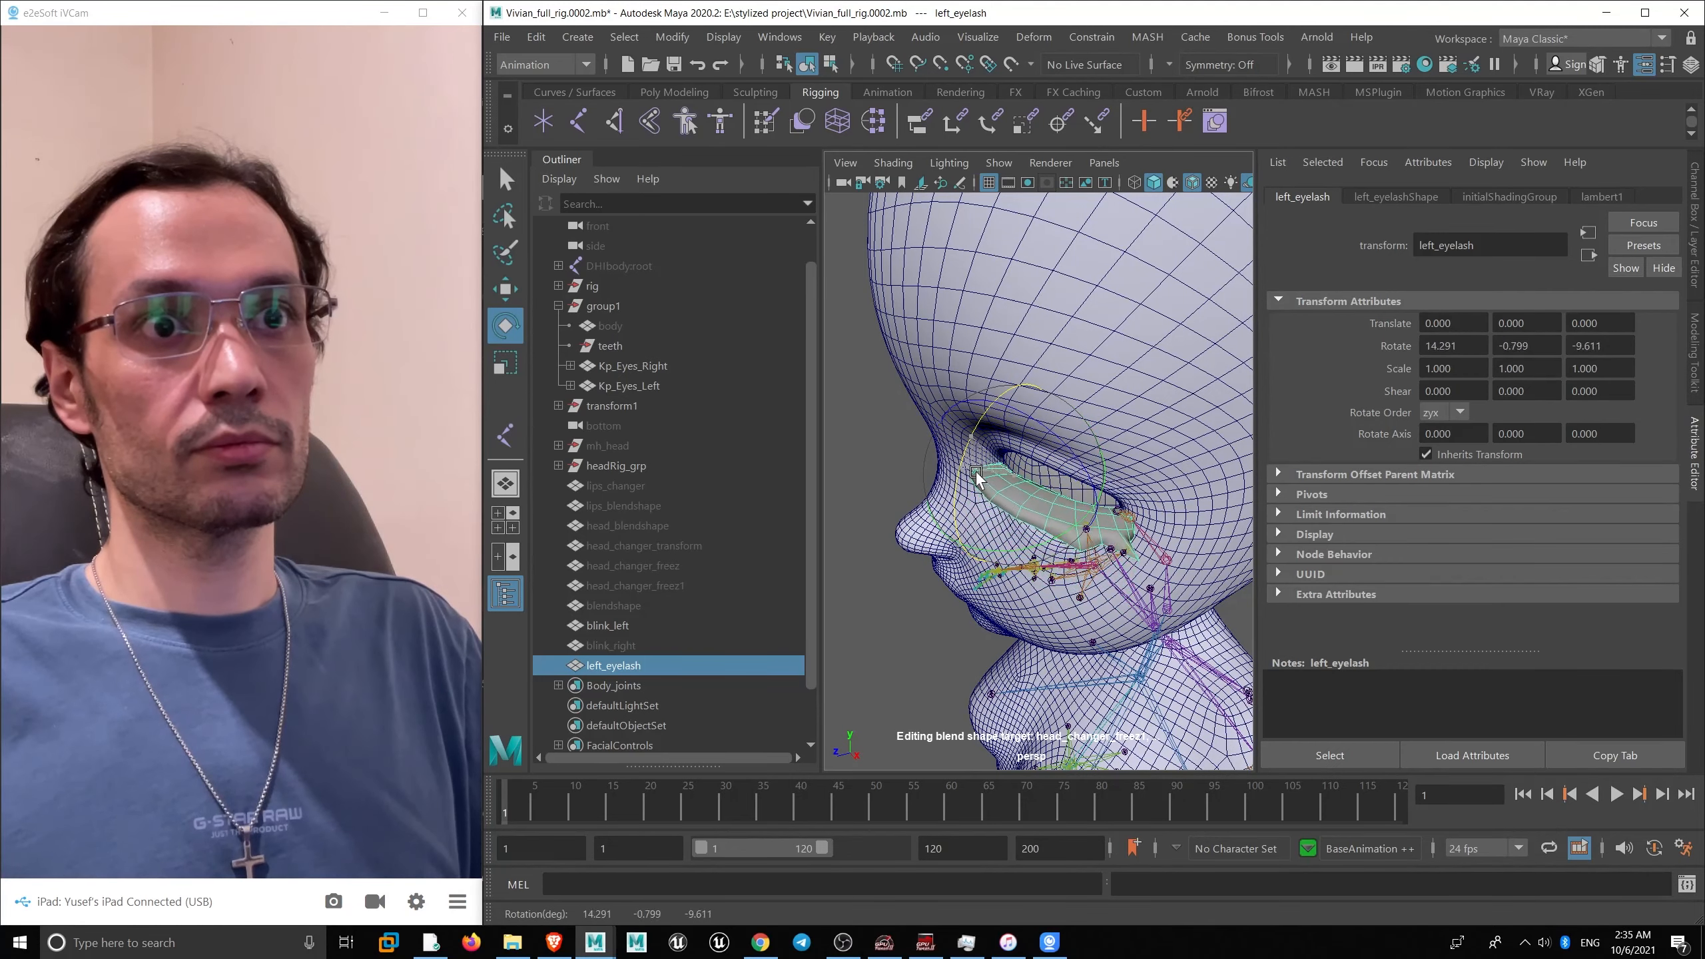
key("ctrl+z")
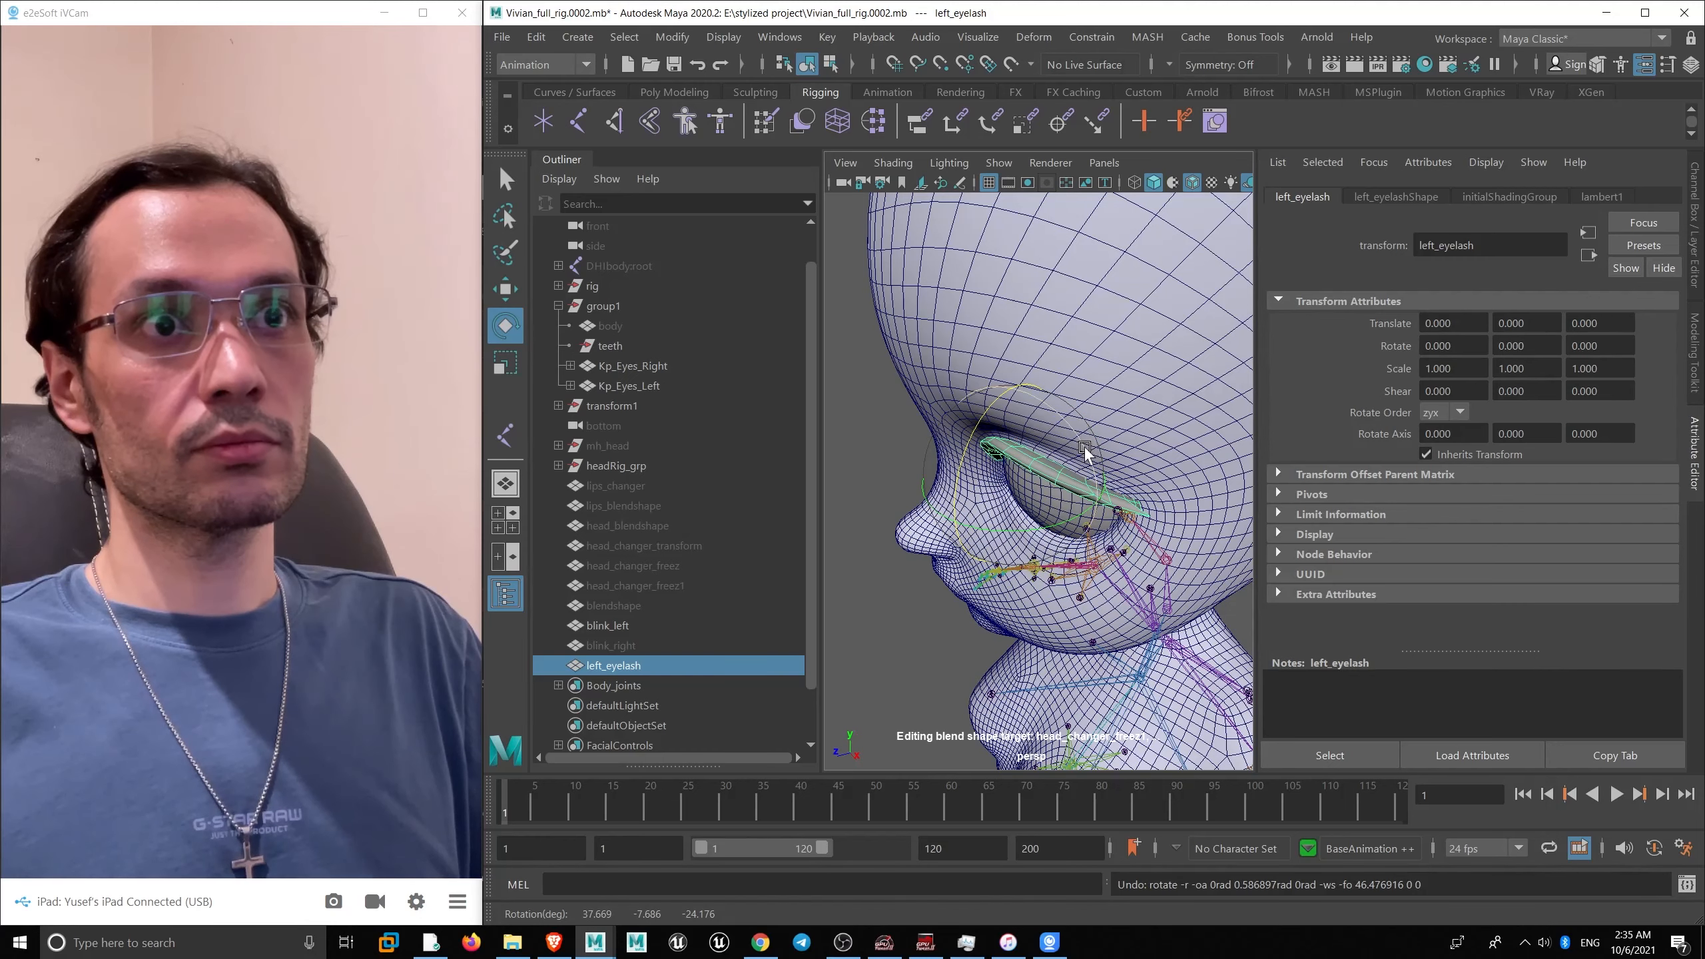
- Tilt the left eyelash's pivot axes and try rotating it to about 23.0, 2.9, -15.7 degrees, undoing the attempts
key("d")
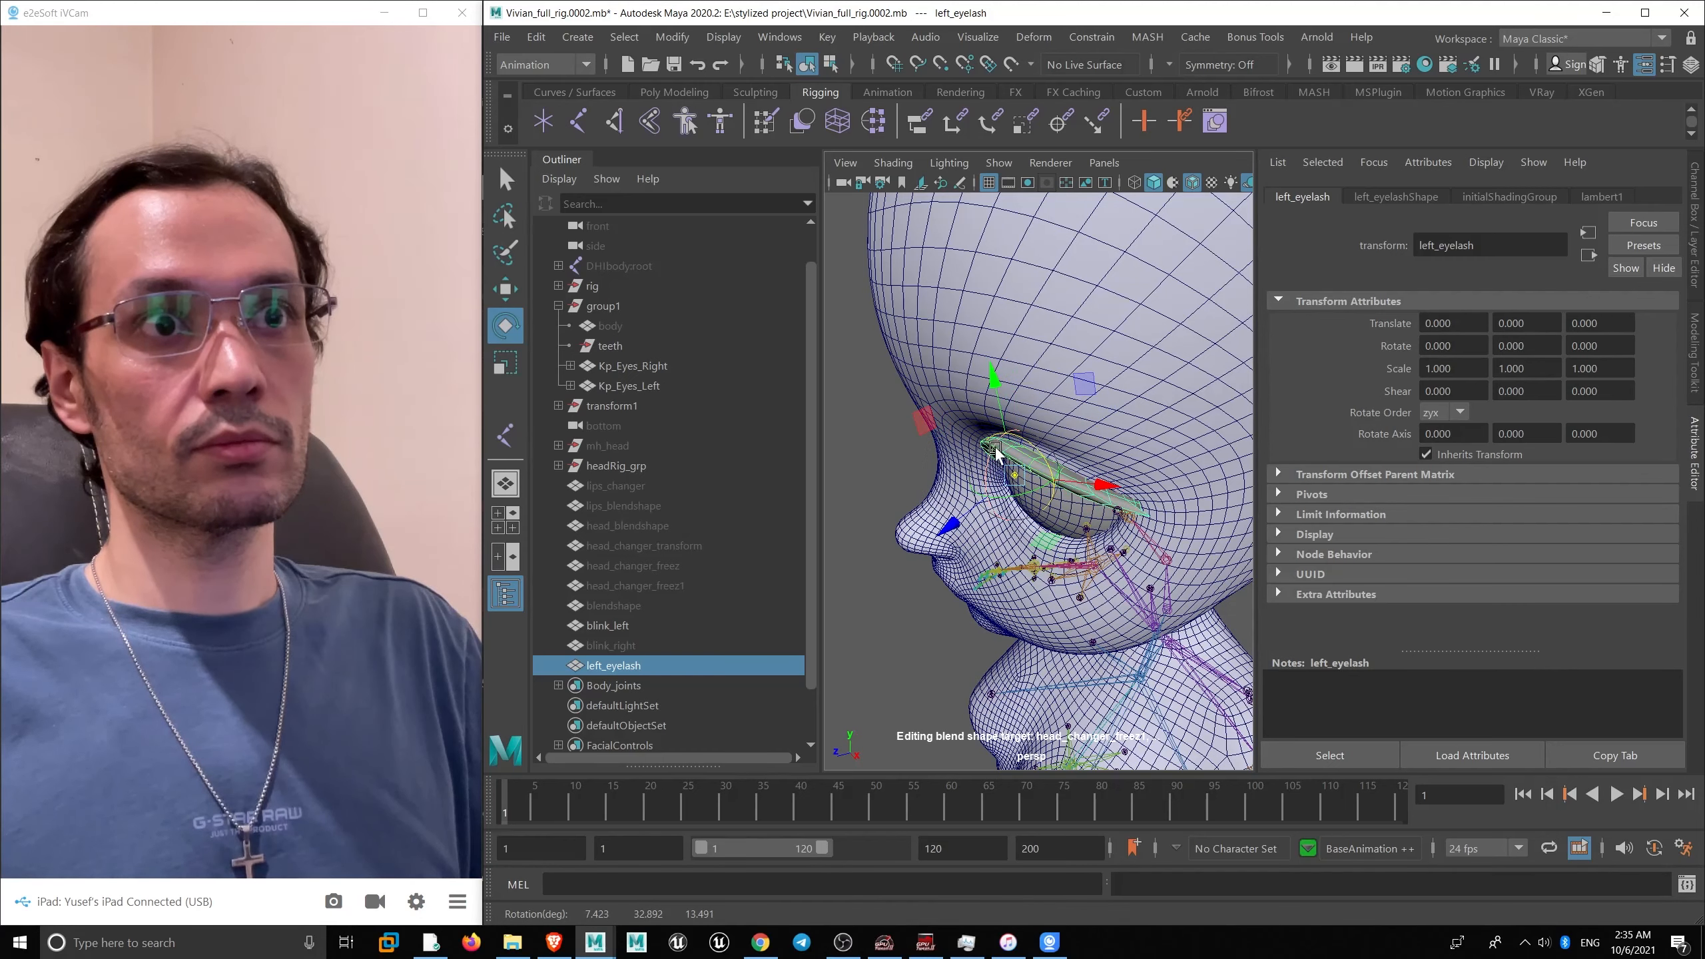
left_click_drag(996, 455, 961, 441)
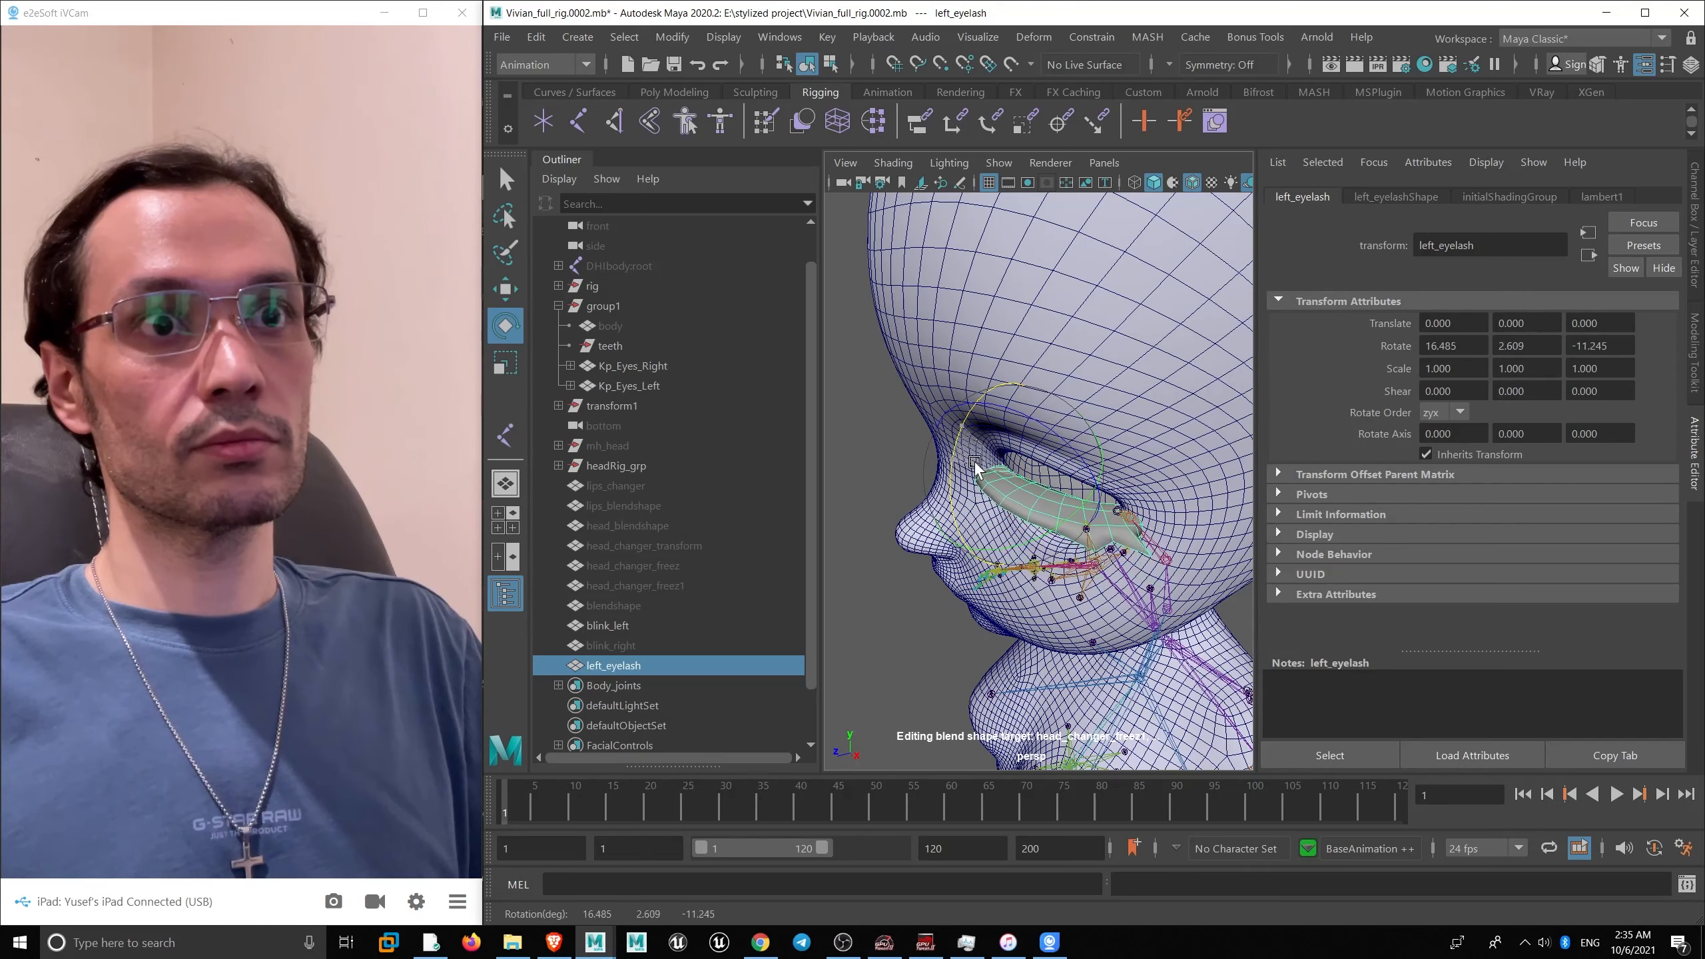
scroll(976, 468, "up", 3)
key("ctrl+z")
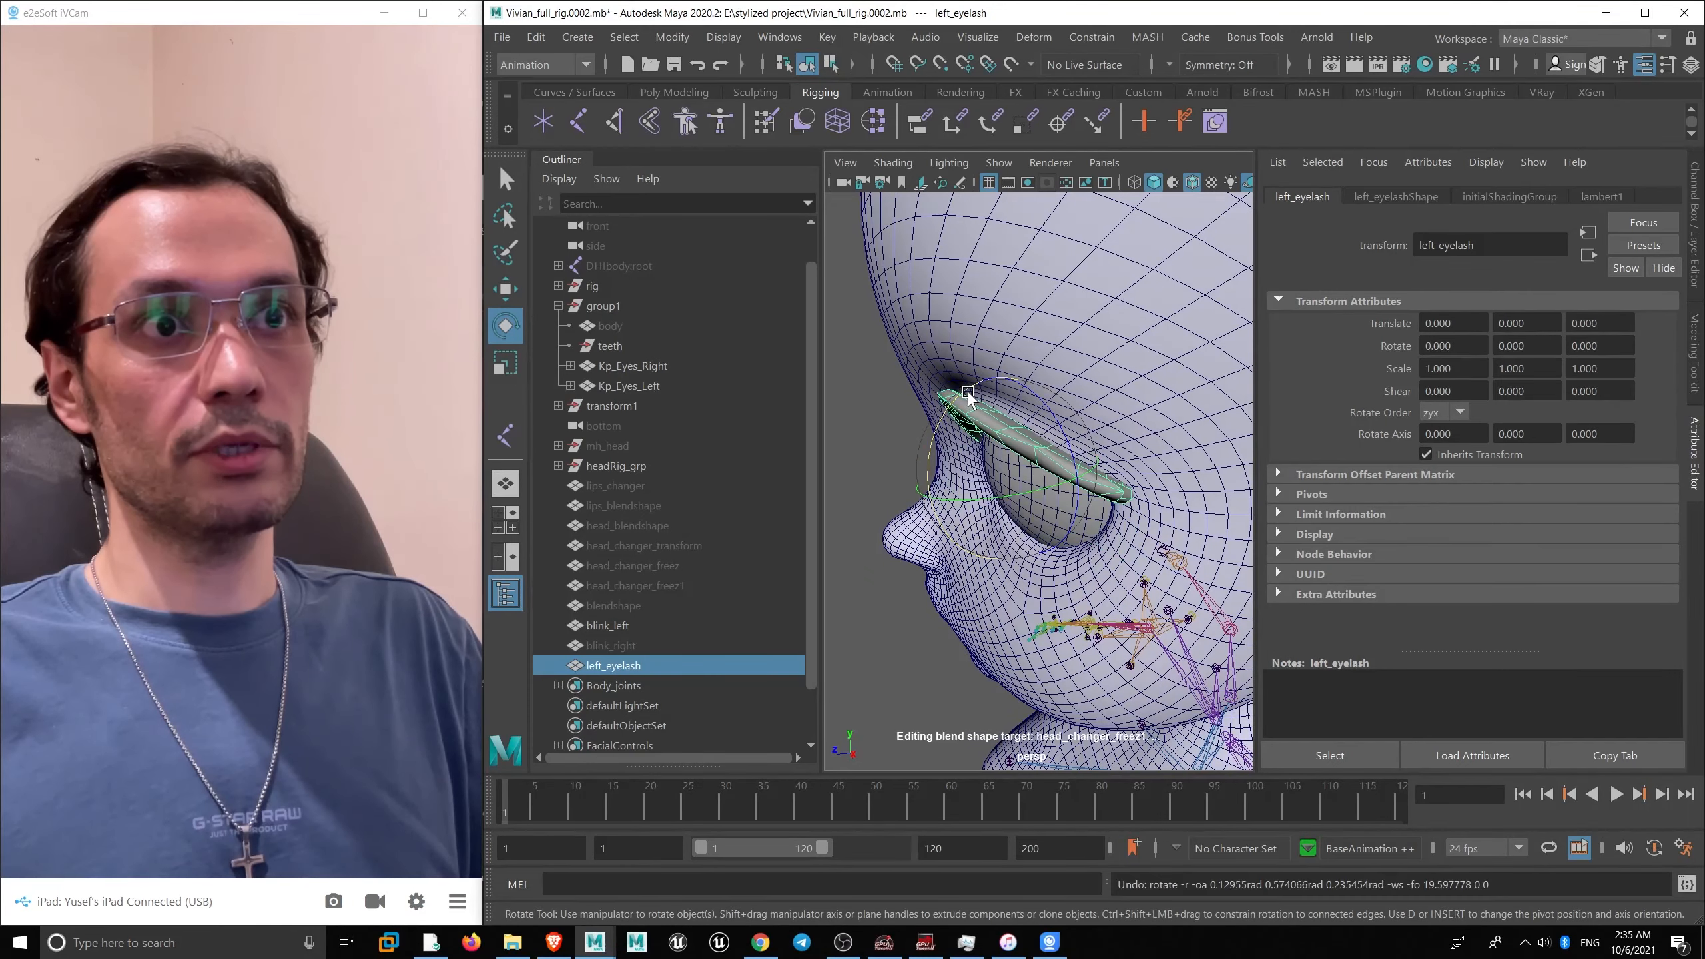
left_click_drag(969, 397, 939, 462)
key("ctrl+z")
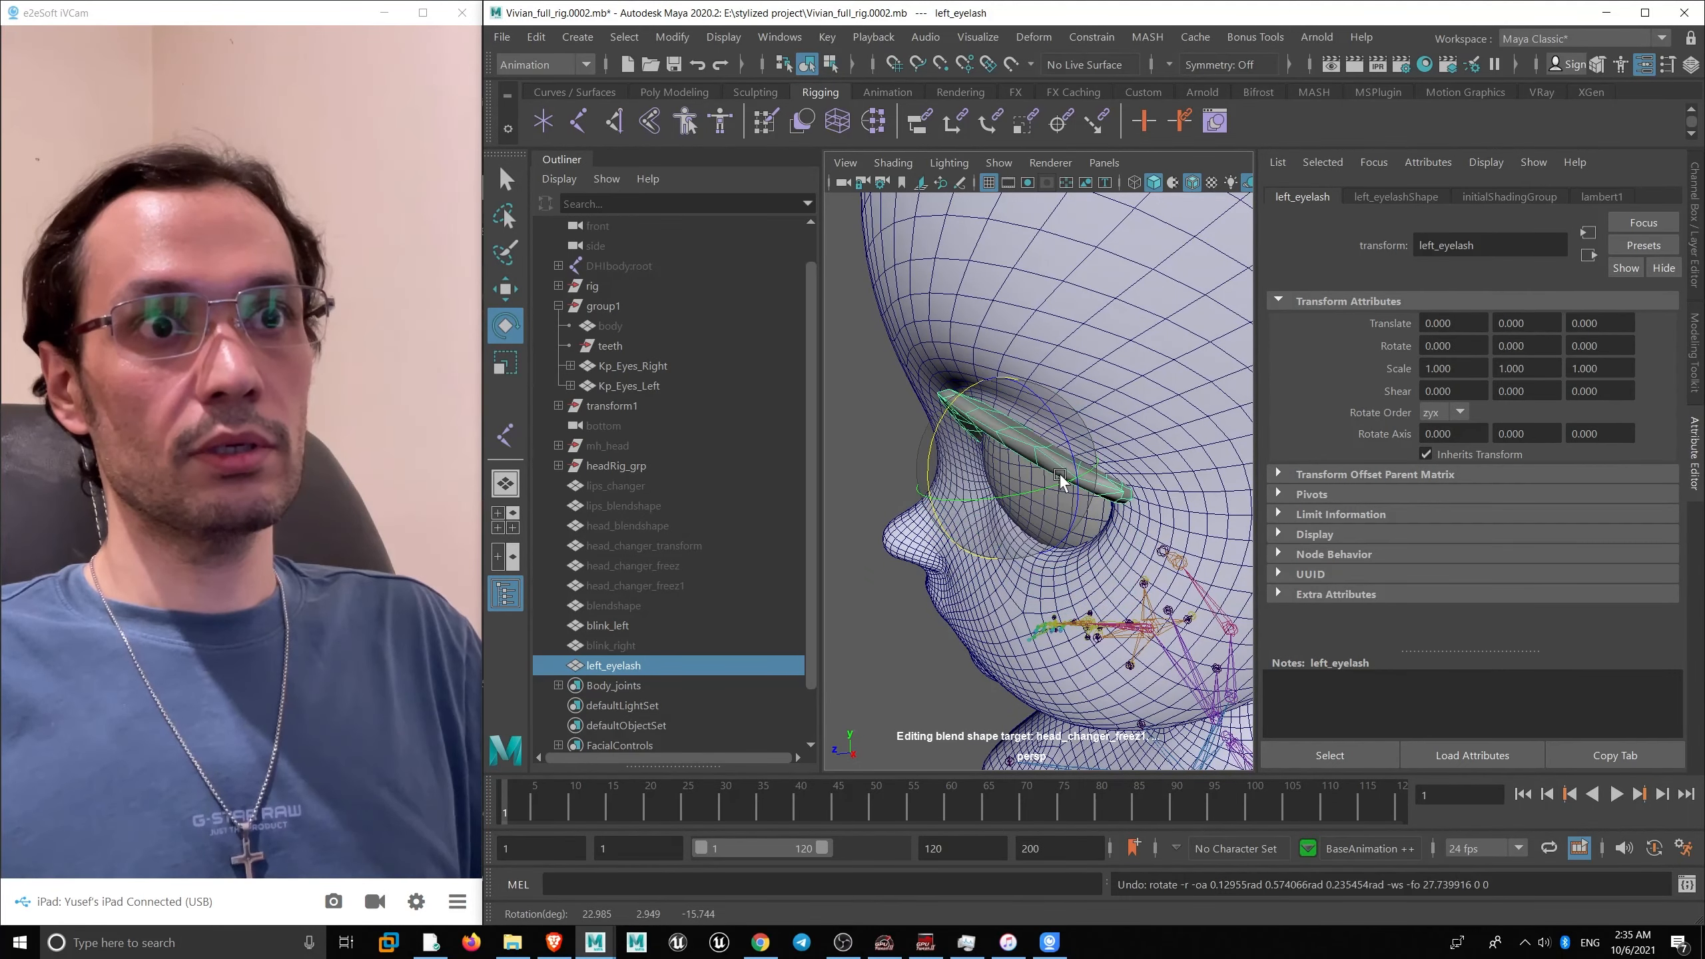
- Reorient the left eyelash's pivot again and try another downward rotation from the new angle, undoing the changes
key("d")
left_click_drag(1033, 453, 1080, 373)
key("ctrl+z")
right_click_drag(1081, 375, 1032, 420, "alt")
left_click_drag(984, 409, 1050, 483)
key("ctrl+z")
- Duplicate left_eyelash and rotate the copy onto the lower eyelid to about 87.2, -4.2, -30.1 degrees
scroll(1030, 491, "up", 6)
key("ctrl+d")
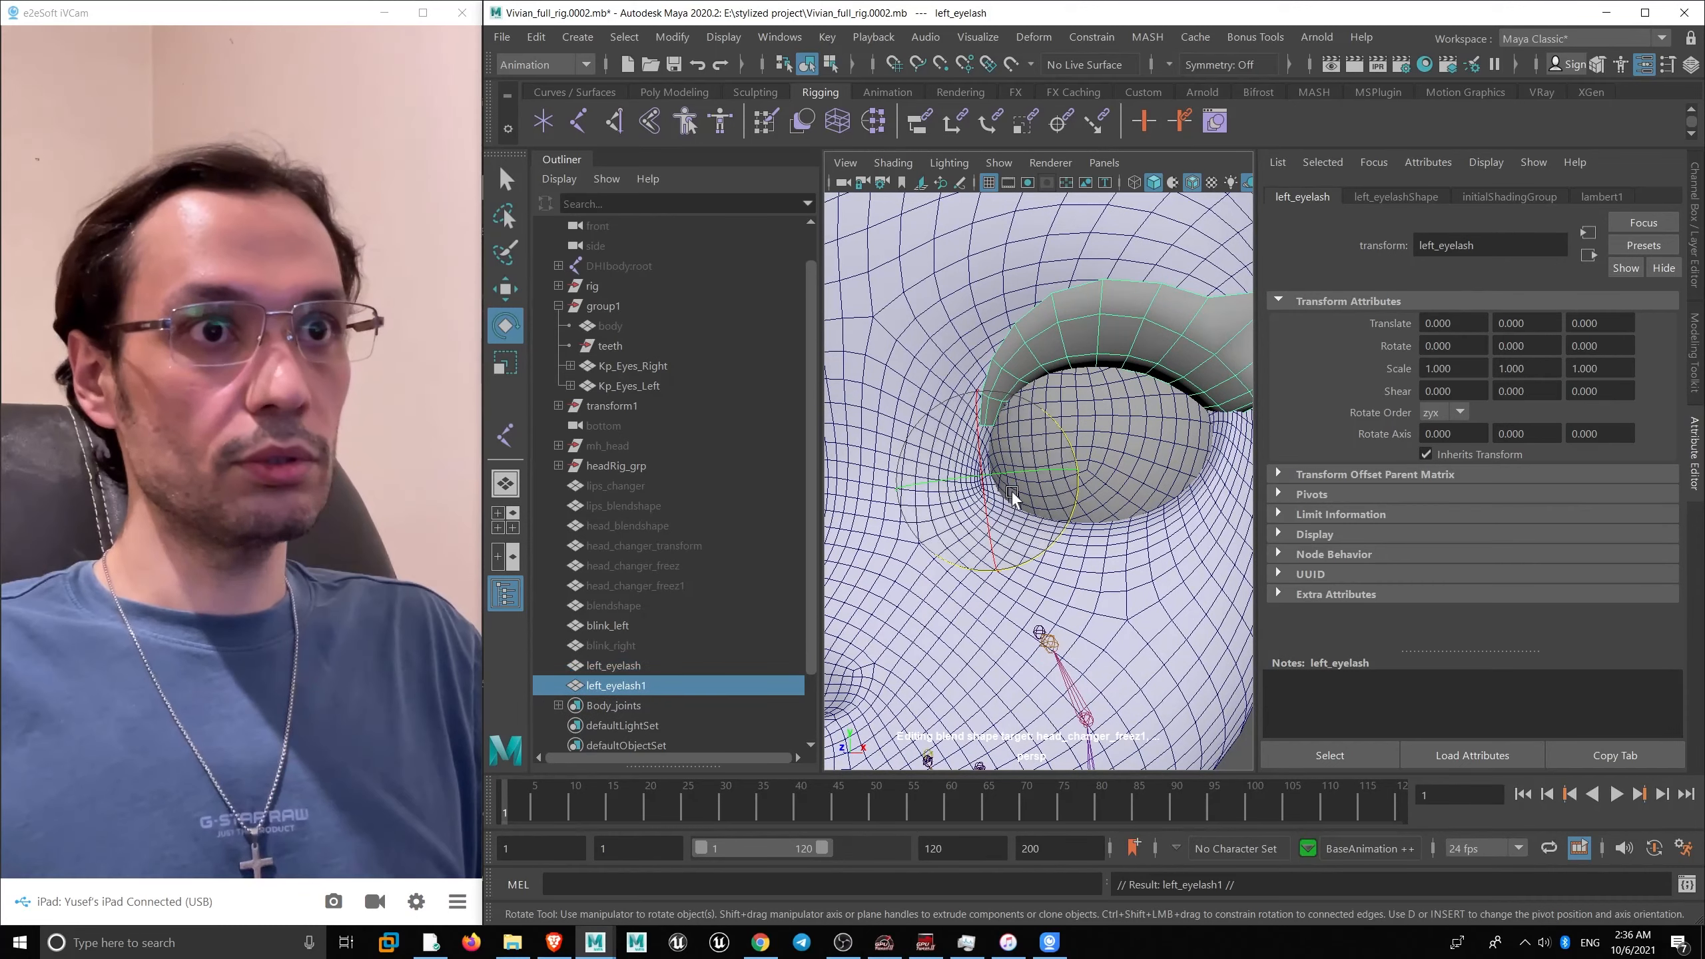
left_click_drag(978, 428, 1103, 577)
left_click_drag(1012, 544, 1007, 530)
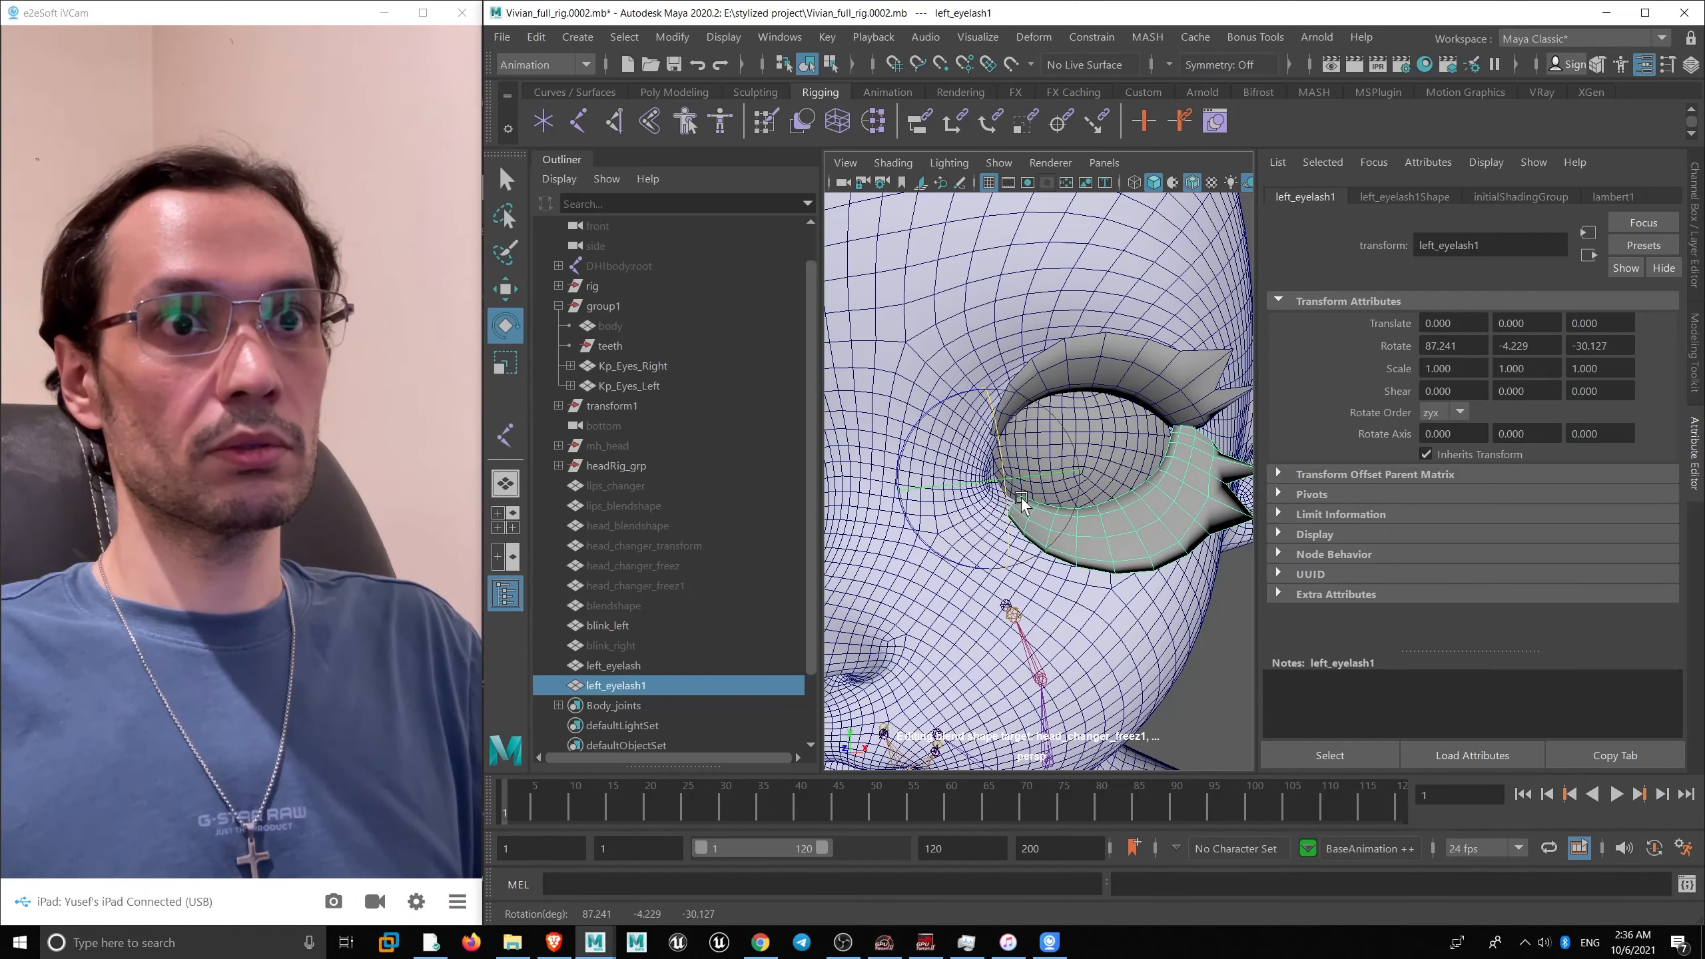
- Fine-tune the duplicated eyelash's rotation along the lower lid to about 88.7, -5.2, -30.4 degrees
left_click_drag(1021, 503, 1167, 535, "alt")
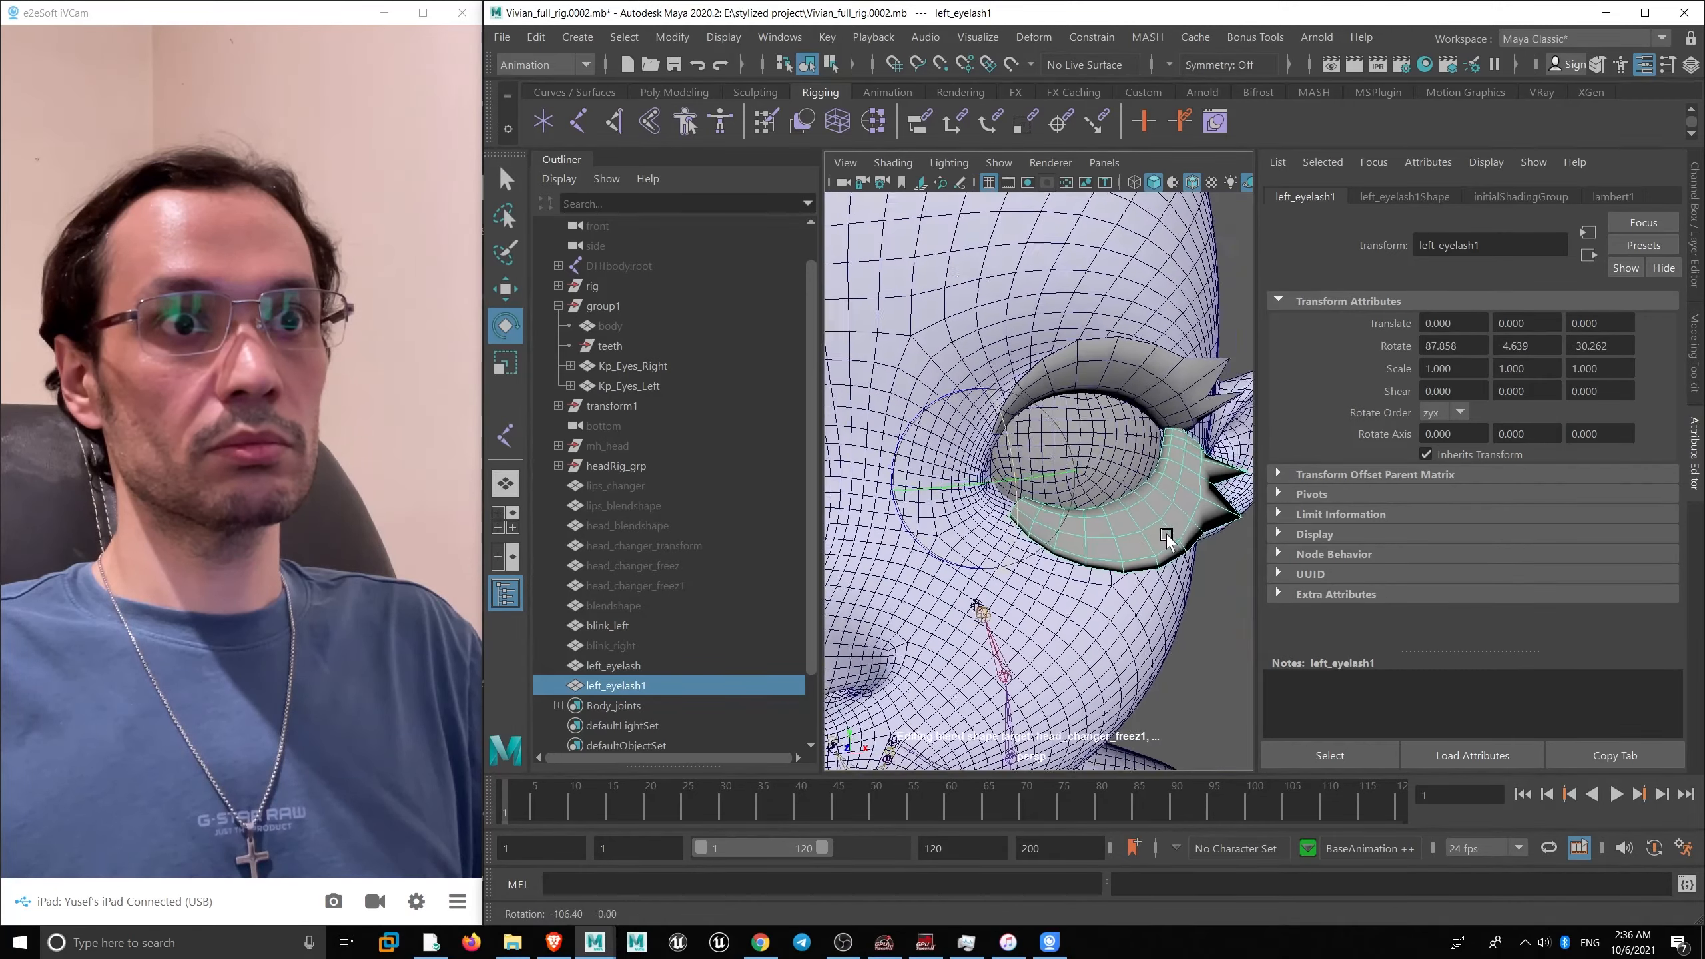
right_click_drag(1166, 535, 1015, 498, "alt")
left_click_drag(1014, 497, 1074, 537, "alt")
key("w")
right_click_drag(1074, 537, 1148, 524, "alt")
left_click_drag(1149, 524, 1030, 561, "alt")
key("e")
key("w")
right_click_drag(1000, 557, 1064, 581, "alt")
mouse_move(1064, 581)
left_mouse_down("alt")
mouse_move(1091, 575)
mouse_move(1047, 612)
mouse_move(960, 563)
mouse_move(1087, 547)
mouse_move(1054, 524)
mouse_move(1076, 566)
left_mouse_up("alt")
scroll(1076, 566, "down", 5)
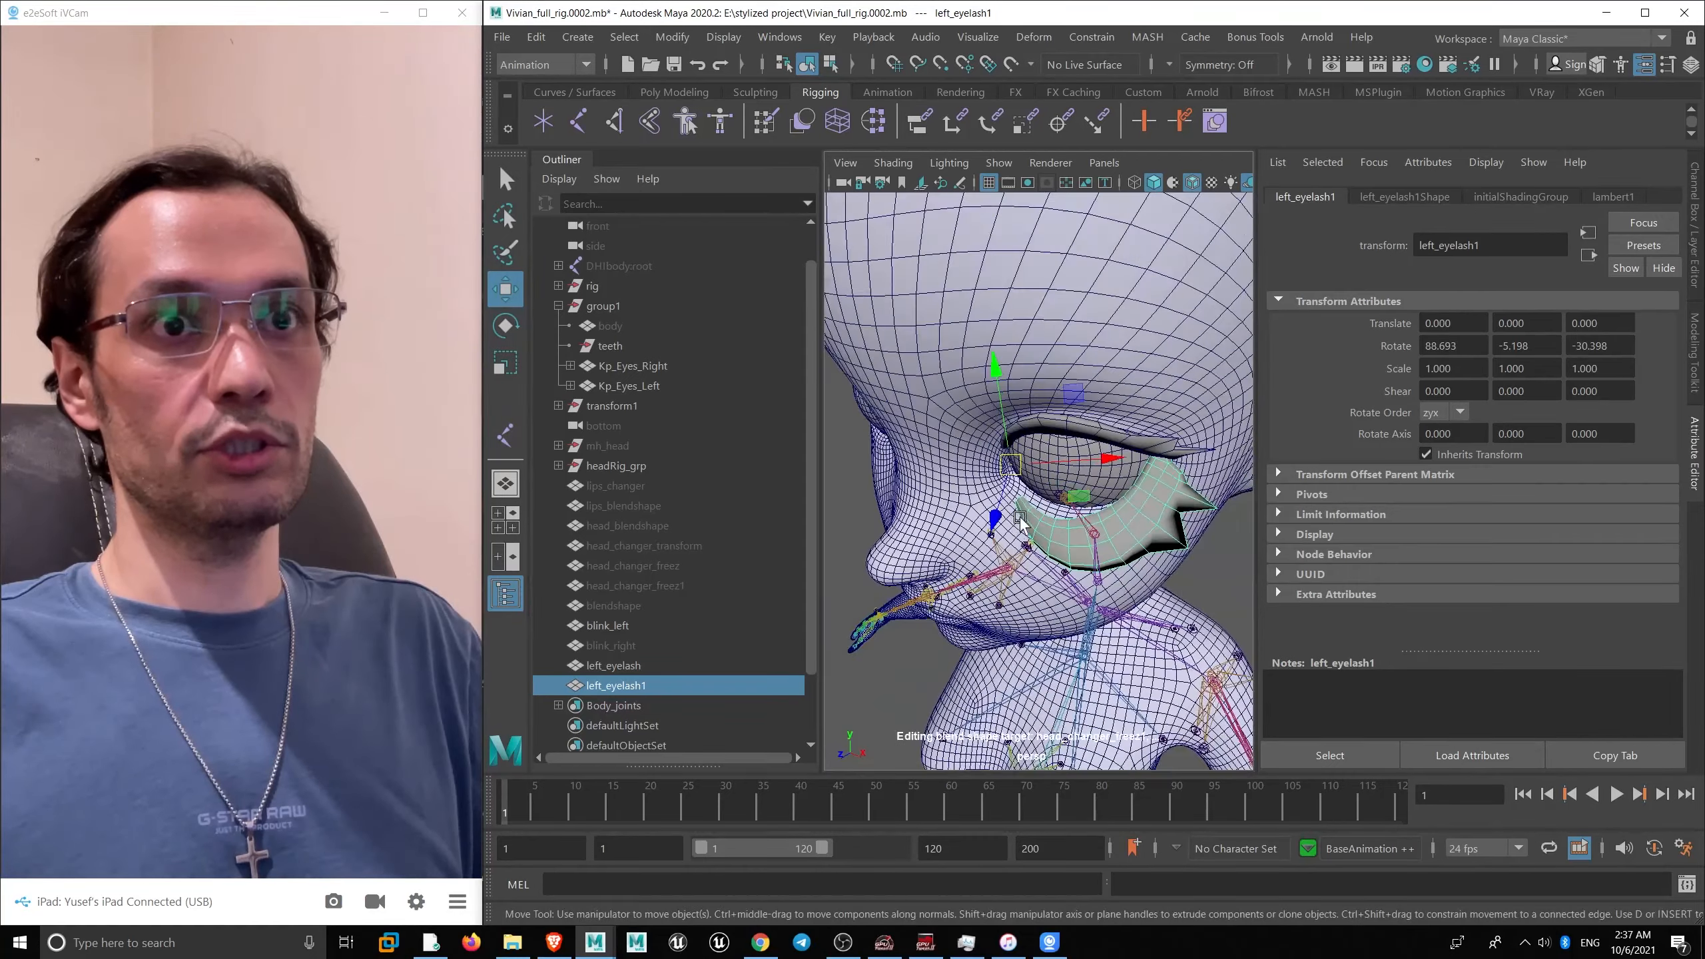
- Shift the duplicate's pivot toward the outer eye corner and rotate it to about 88.7, -8.5, -21.0 degrees
left_click_drag(1084, 468, 1127, 458)
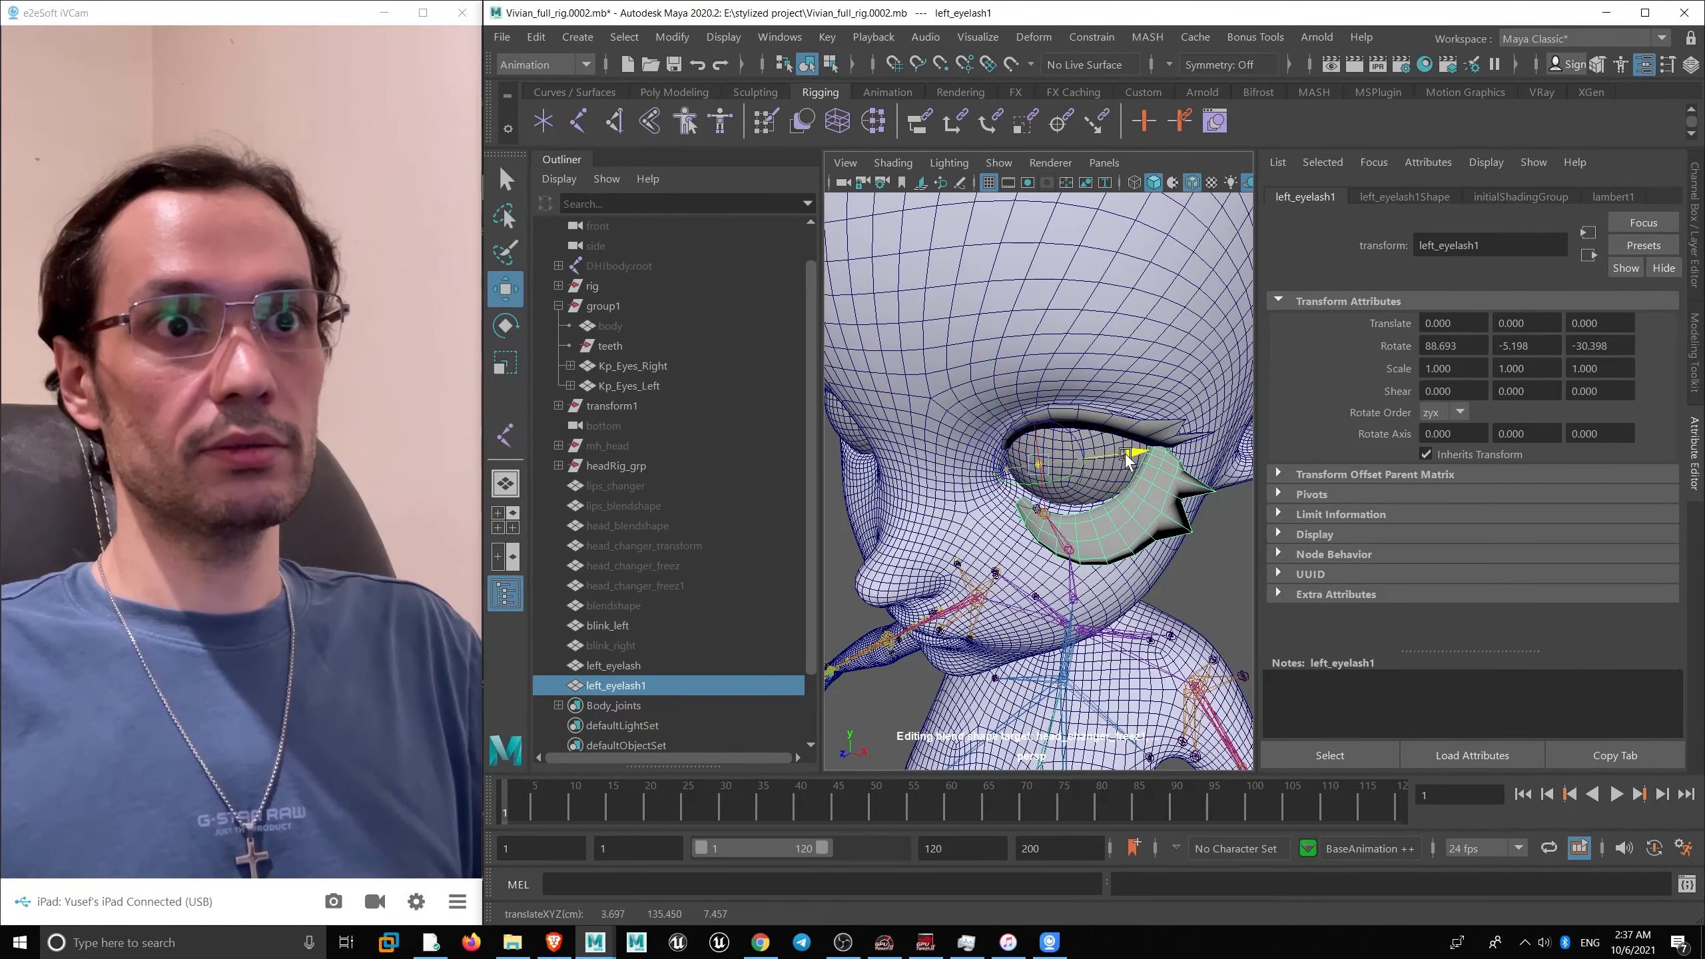
scroll(1213, 475, "up", 3)
key("e")
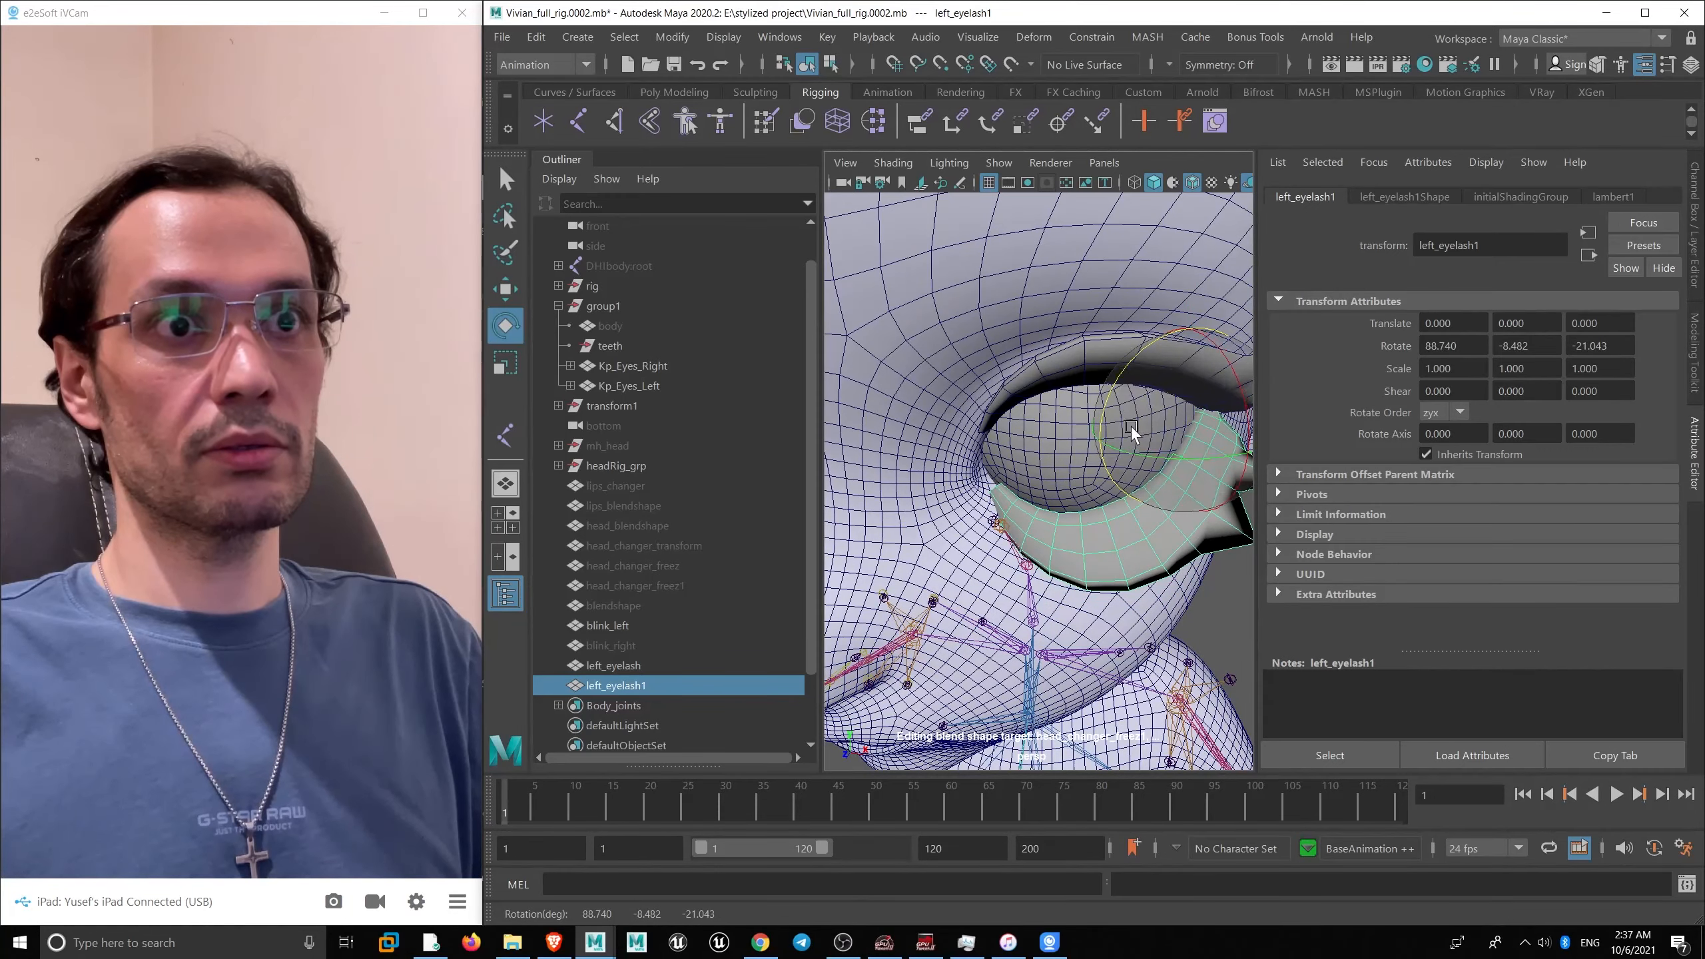
left_click_drag(1132, 432, 1175, 413, "alt")
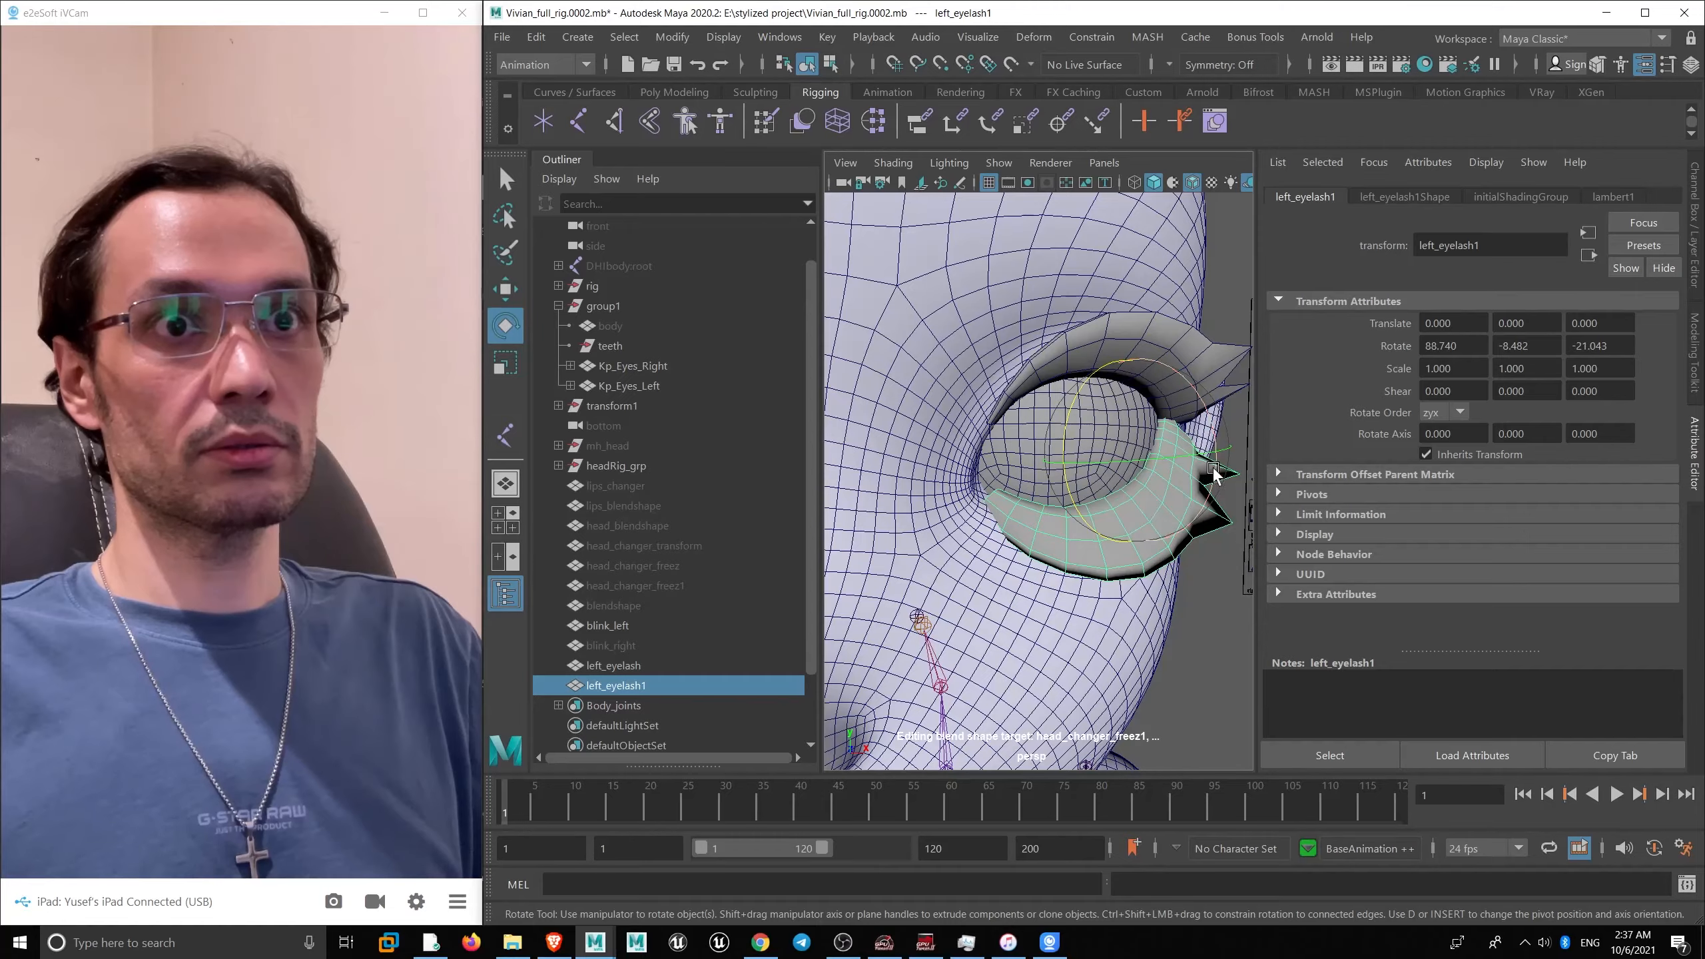
left_click_drag(1149, 456, 1081, 529)
key("ctrl+z")
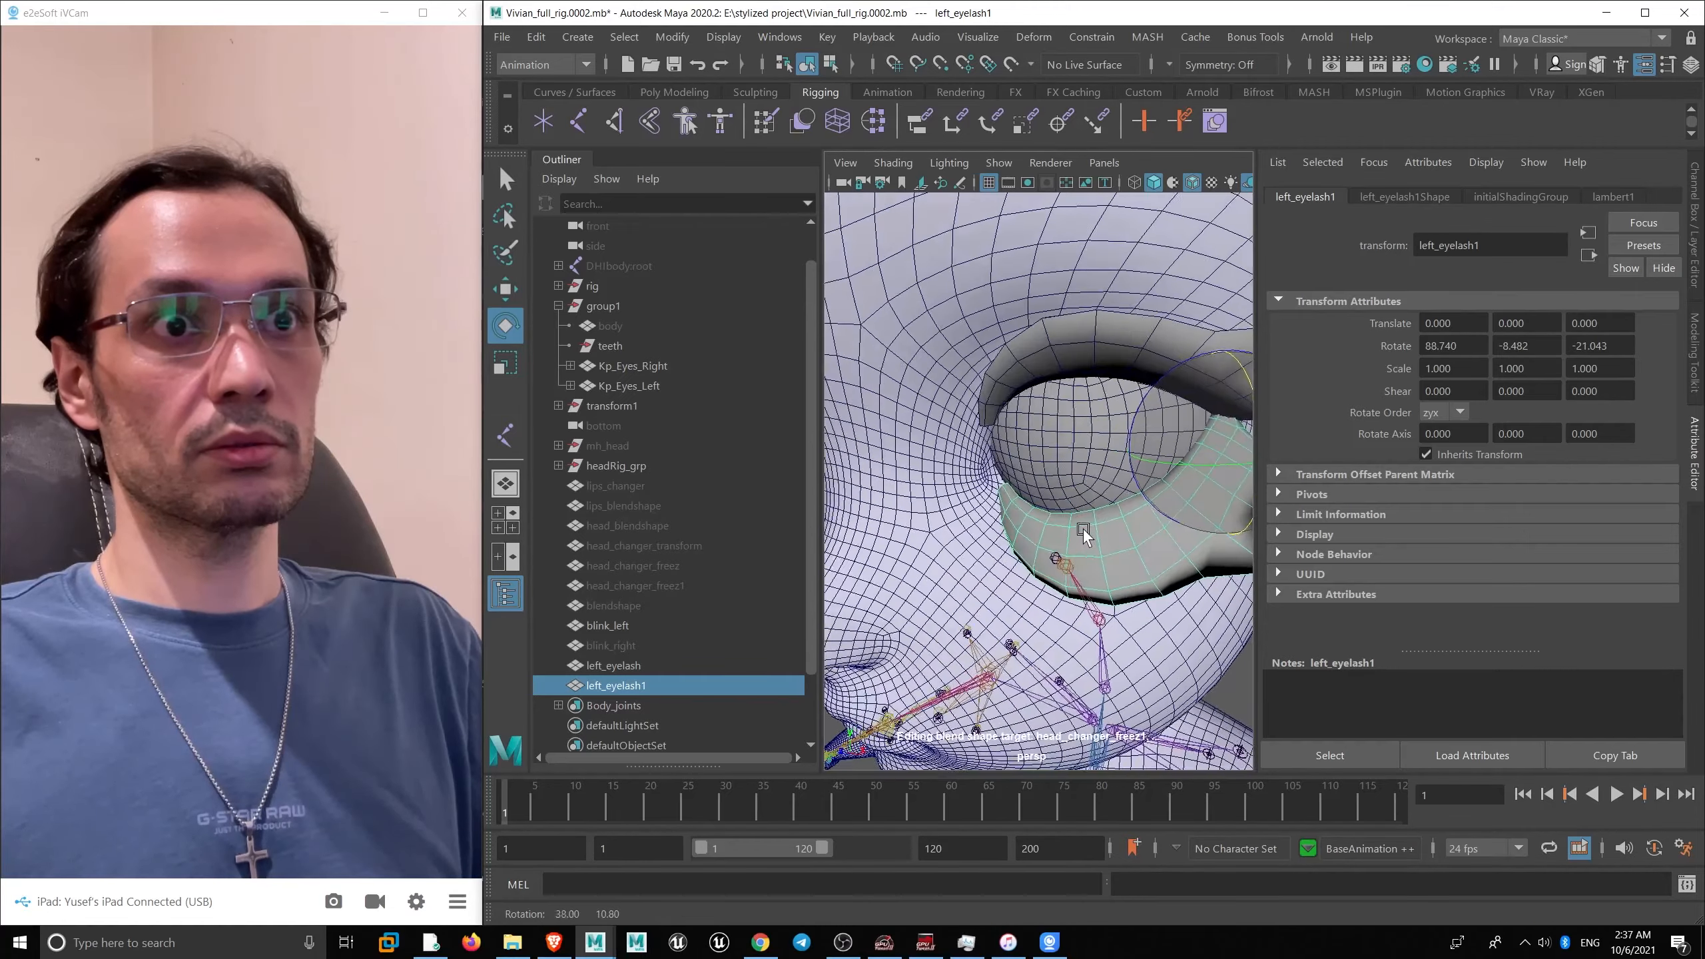
right_click_drag(1080, 529, 982, 468, "alt")
mouse_move(982, 468)
left_mouse_down("alt")
mouse_move(1033, 424)
mouse_move(979, 470)
left_mouse_up("alt")
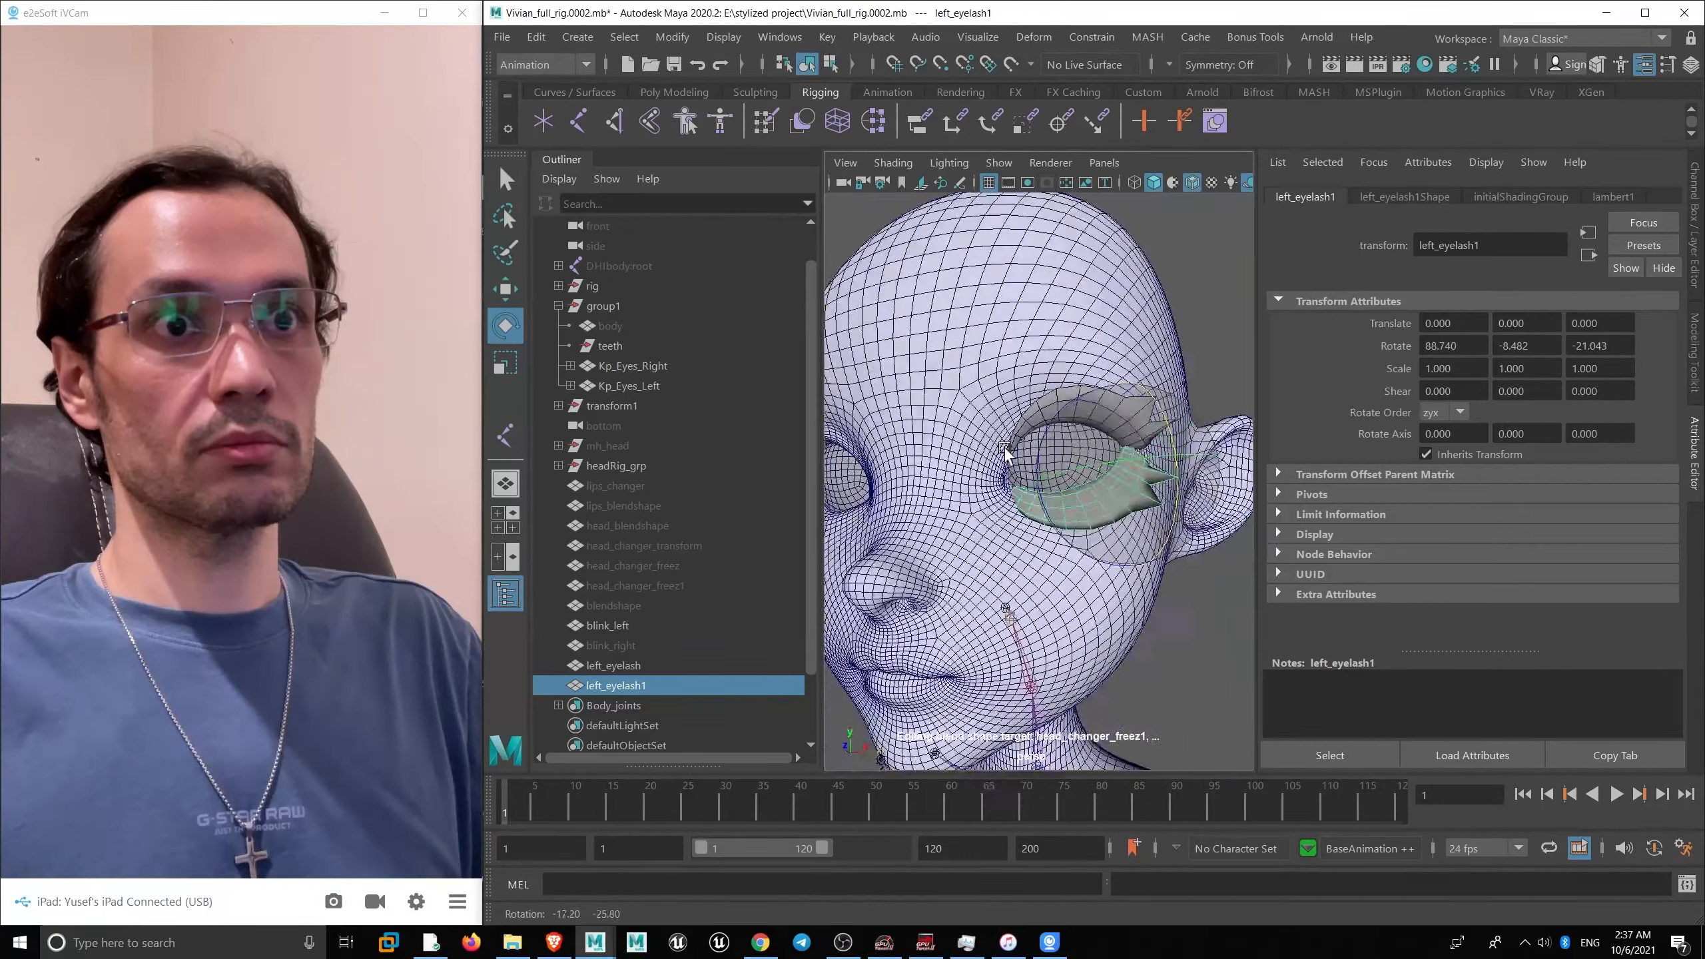
- Adjust the duplicated eyelash's rotation to about 87.9, -9.8, -21.1 degrees
right_click_drag(980, 470, 1042, 473, "alt")
left_click_drag(1044, 403, 925, 389)
right_click_drag(925, 389, 1096, 480, "alt")
key("w")
key("e")
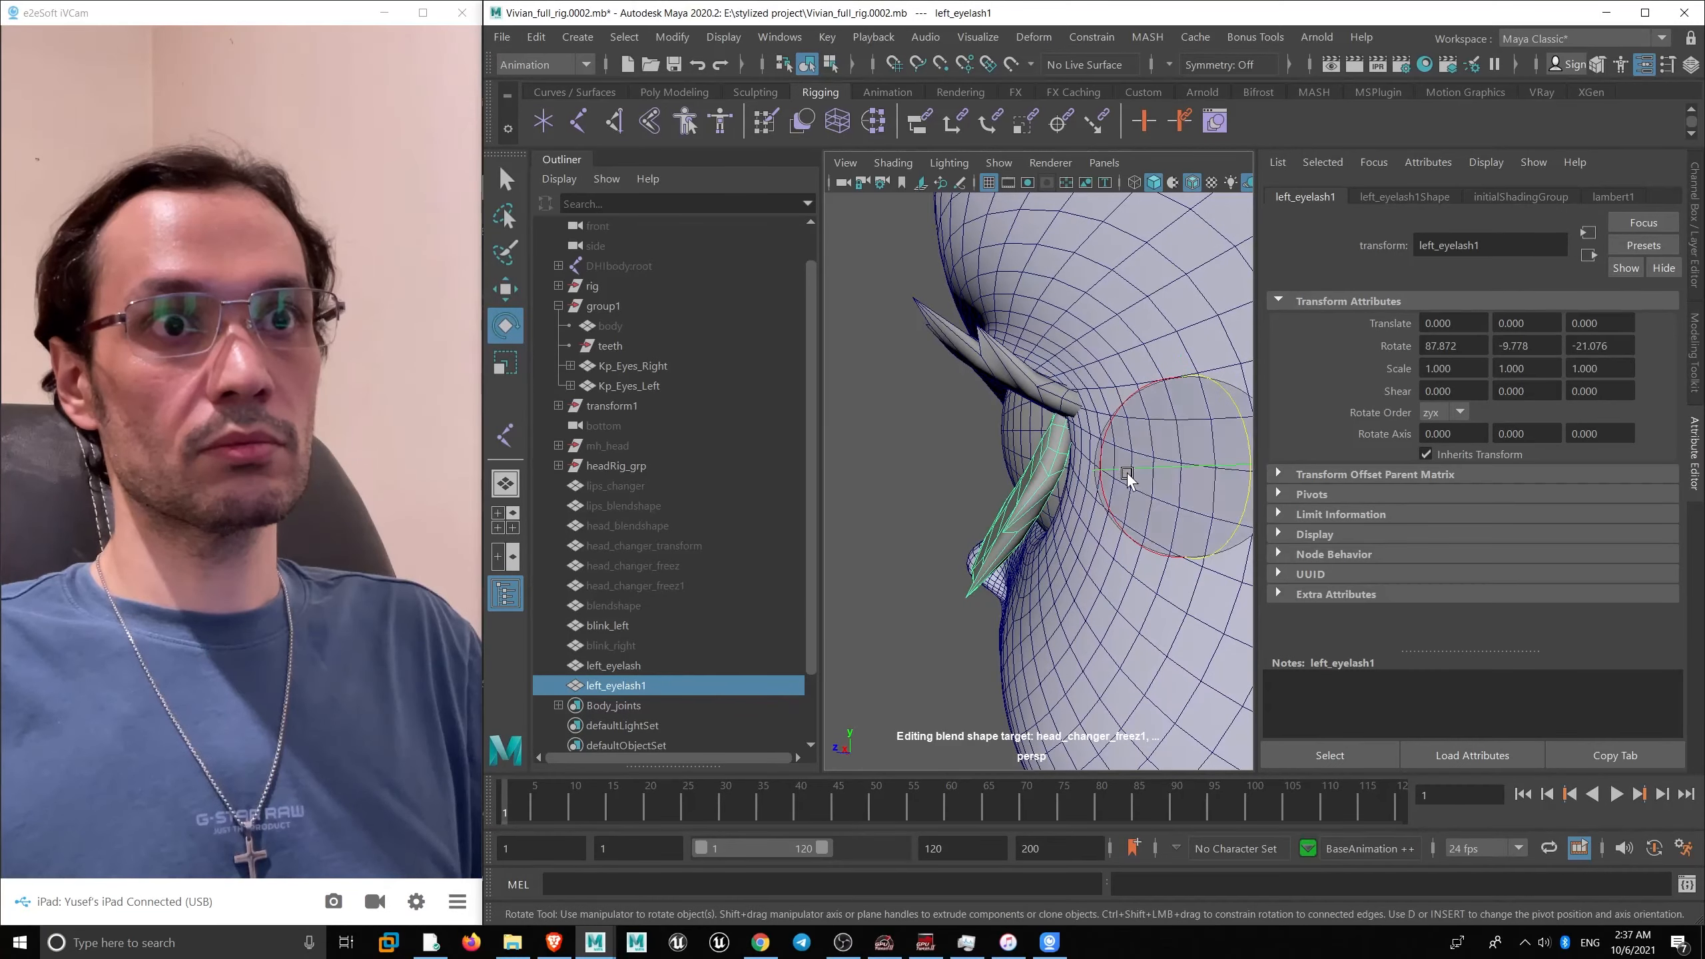
- Move the duplicated eyelash to about -0.05 in X and -0.075 in Z and rotate it to about 87.4, -9.6, -23.0 degrees
key("w")
mouse_move(1105, 478)
left_mouse_down()
mouse_move(1096, 464)
mouse_move(1165, 482)
mouse_move(1115, 468)
mouse_move(1183, 461)
mouse_move(1144, 416)
mouse_move(1110, 469)
left_mouse_up()
key("e")
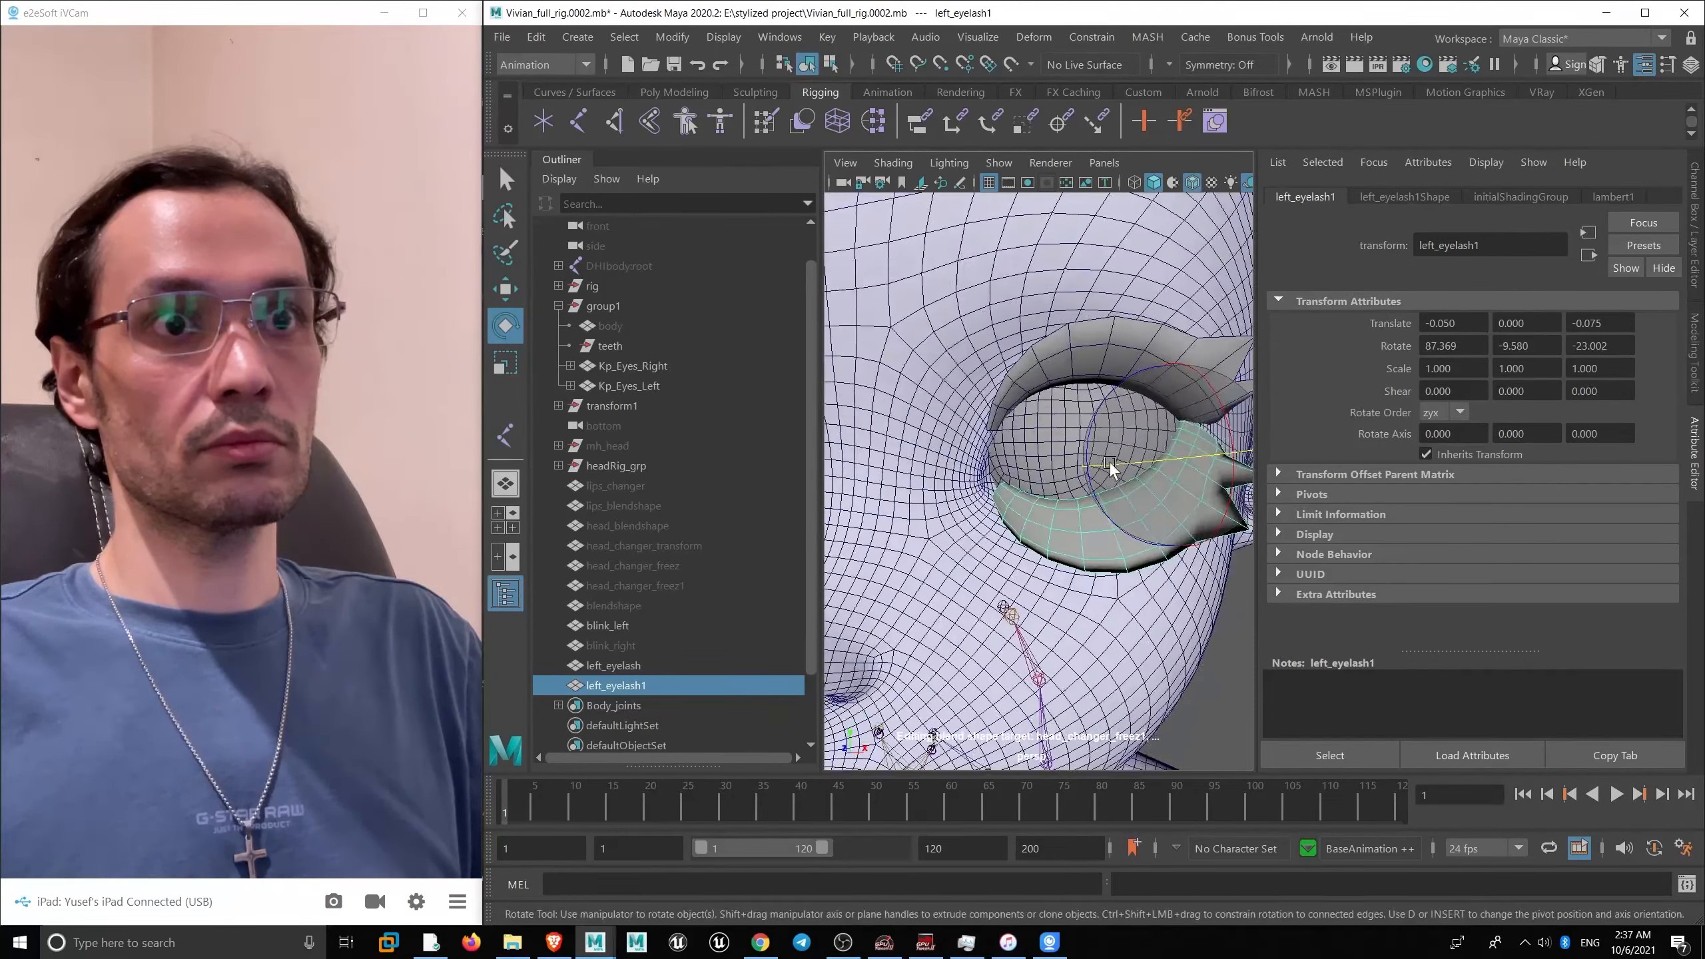
- Examine from several angles how the duplicated eyelash fits against the lower eyelid and the face
right_click_drag(1110, 469, 902, 454, "alt")
left_click_drag(902, 453, 1069, 567, "alt")
key("w")
right_click_drag(1069, 567, 1148, 621, "alt")
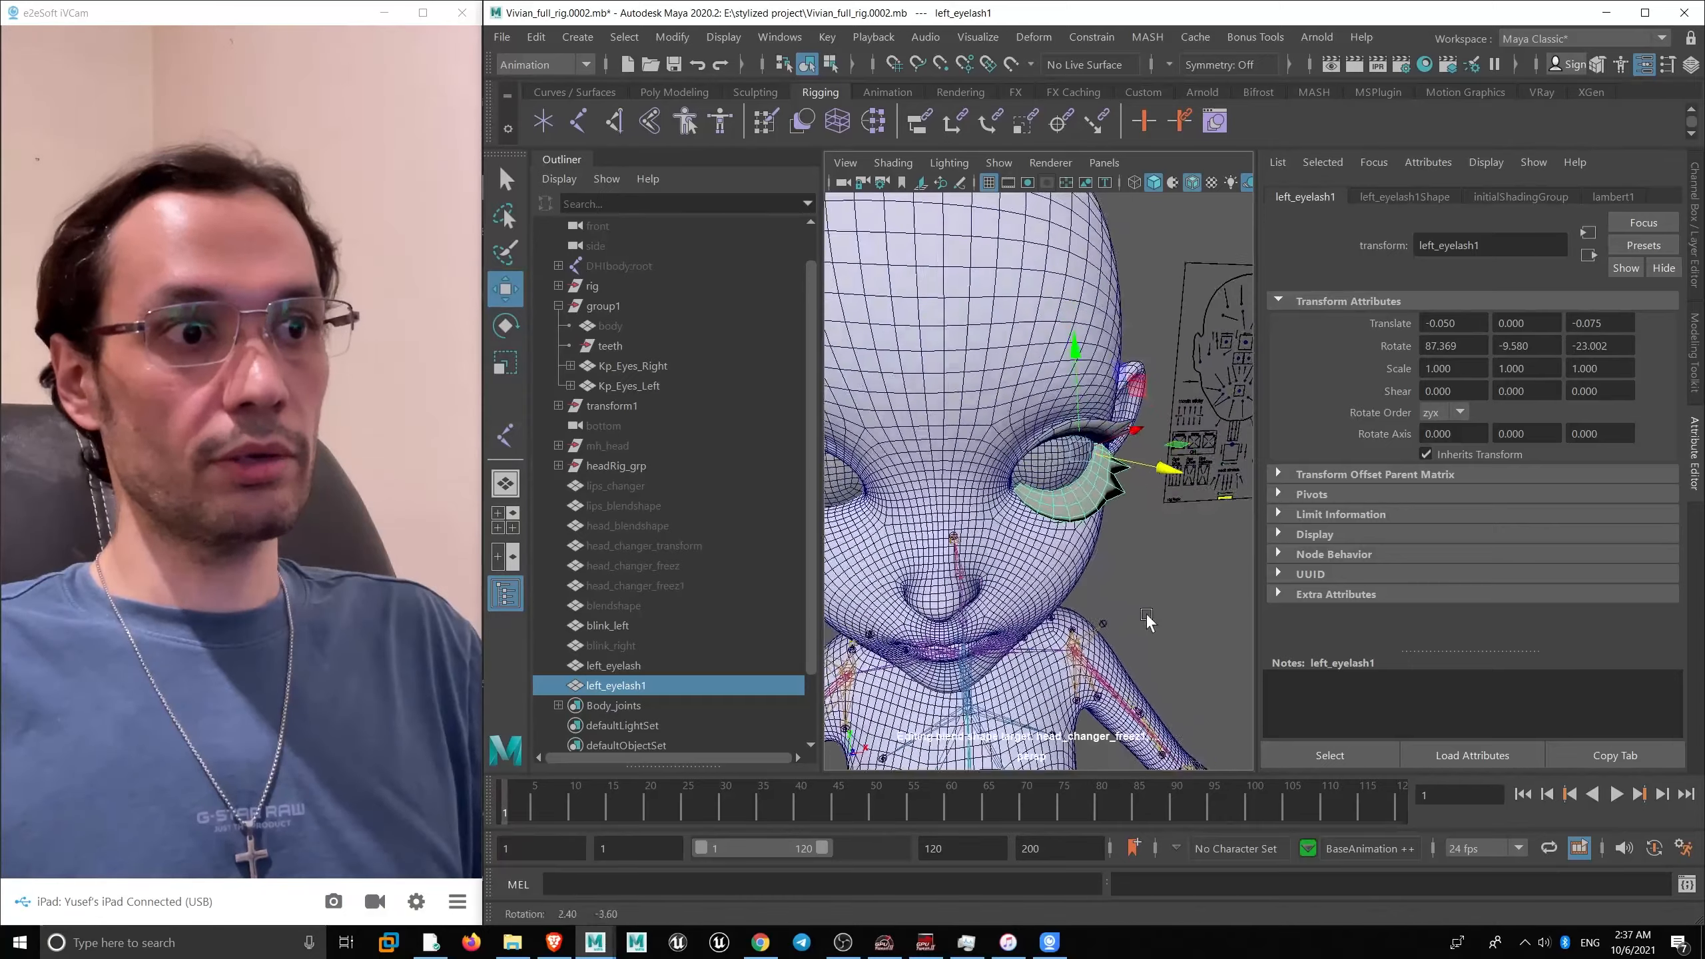
left_click_drag(1146, 615, 1008, 536, "alt")
right_click_drag(1008, 536, 1055, 596, "alt")
mouse_move(1056, 596)
left_mouse_down("alt")
mouse_move(902, 617)
mouse_move(1076, 606)
left_mouse_up("alt")
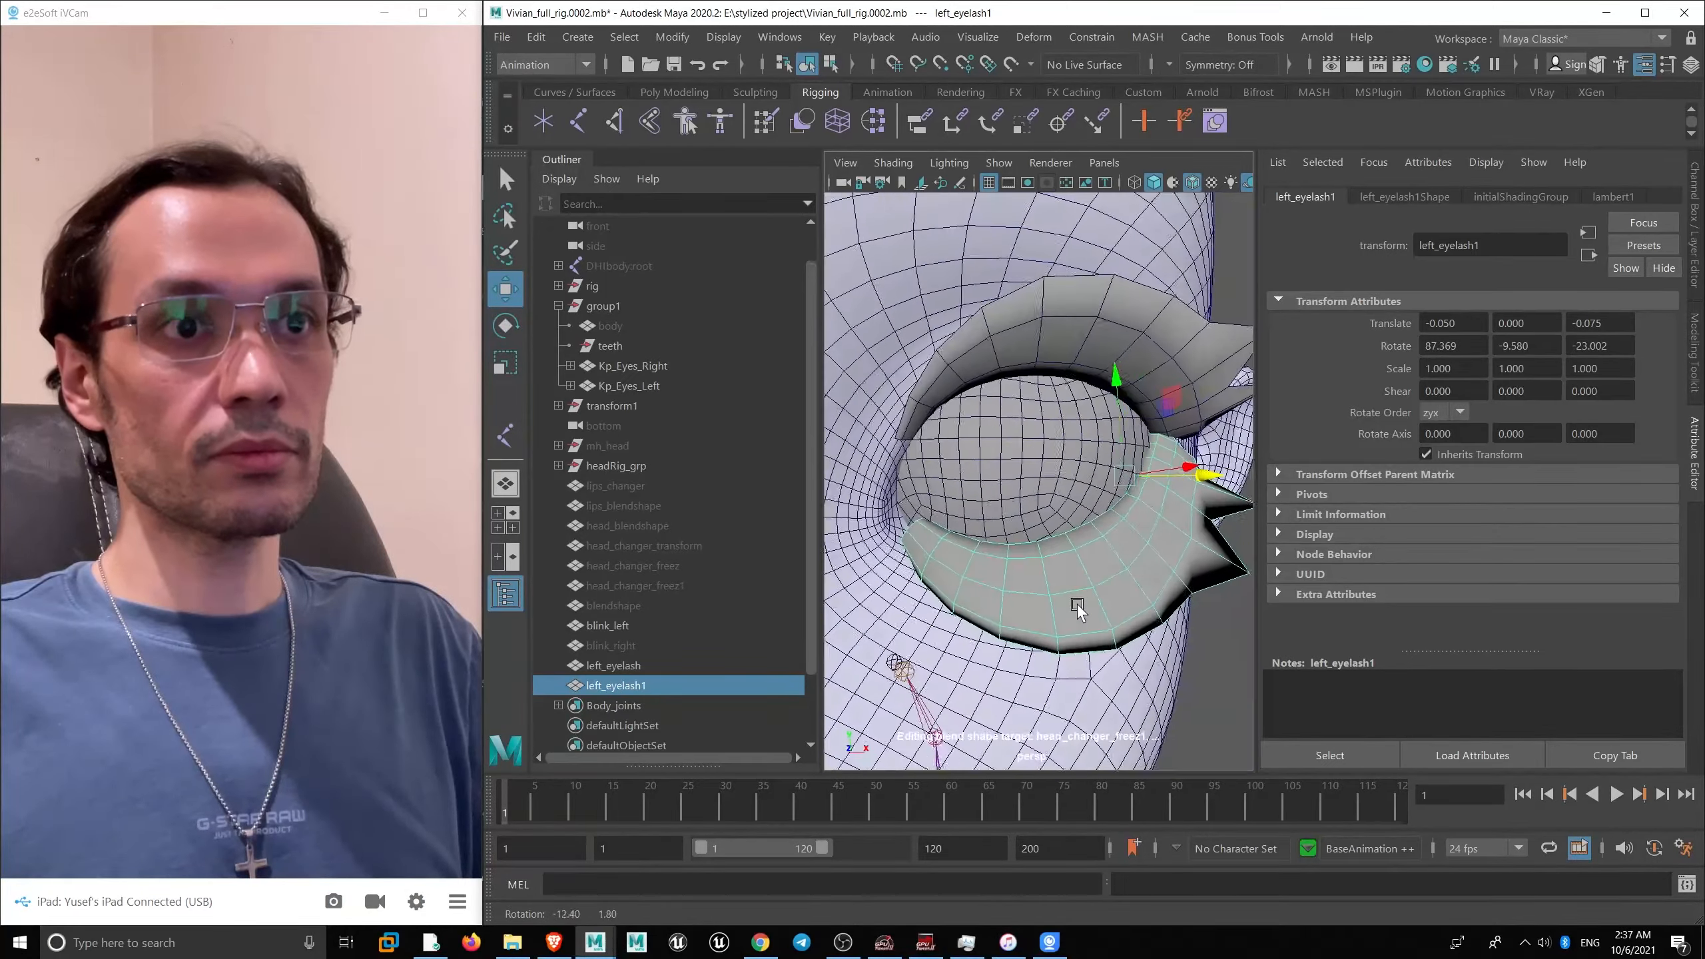
right_click_drag(1077, 610, 954, 517, "alt")
right_click_drag(1046, 624, 1009, 625, "alt")
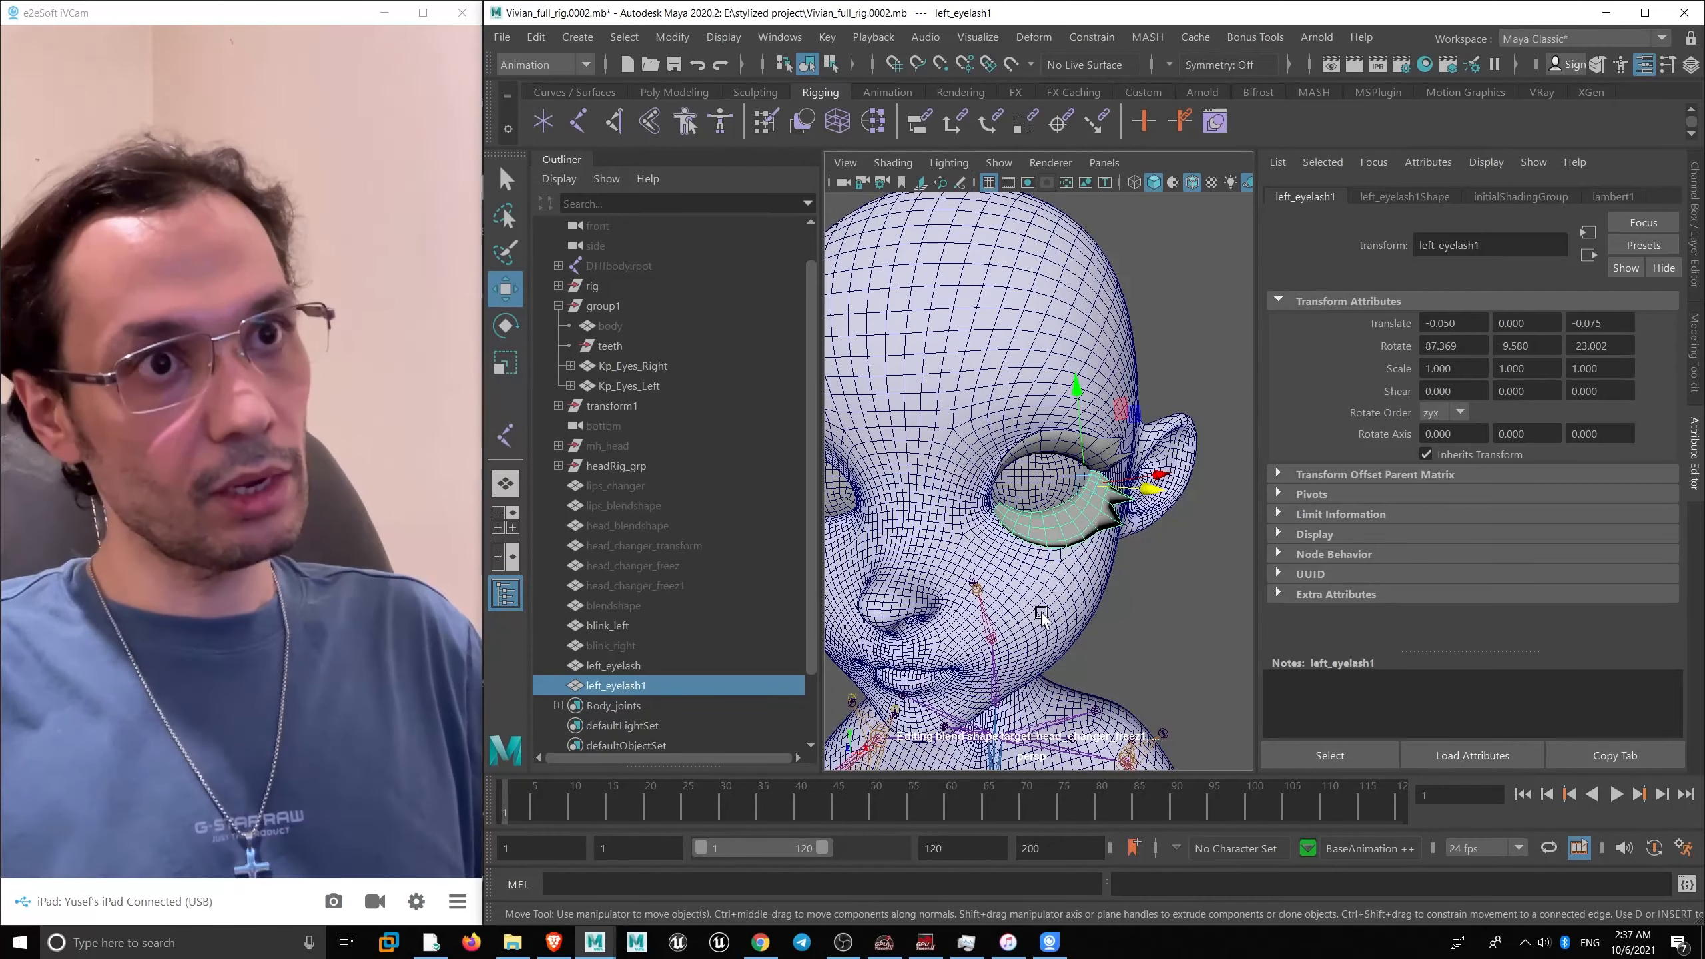
scroll(1010, 628, "up", 5)
scroll(1015, 611, "down", 3)
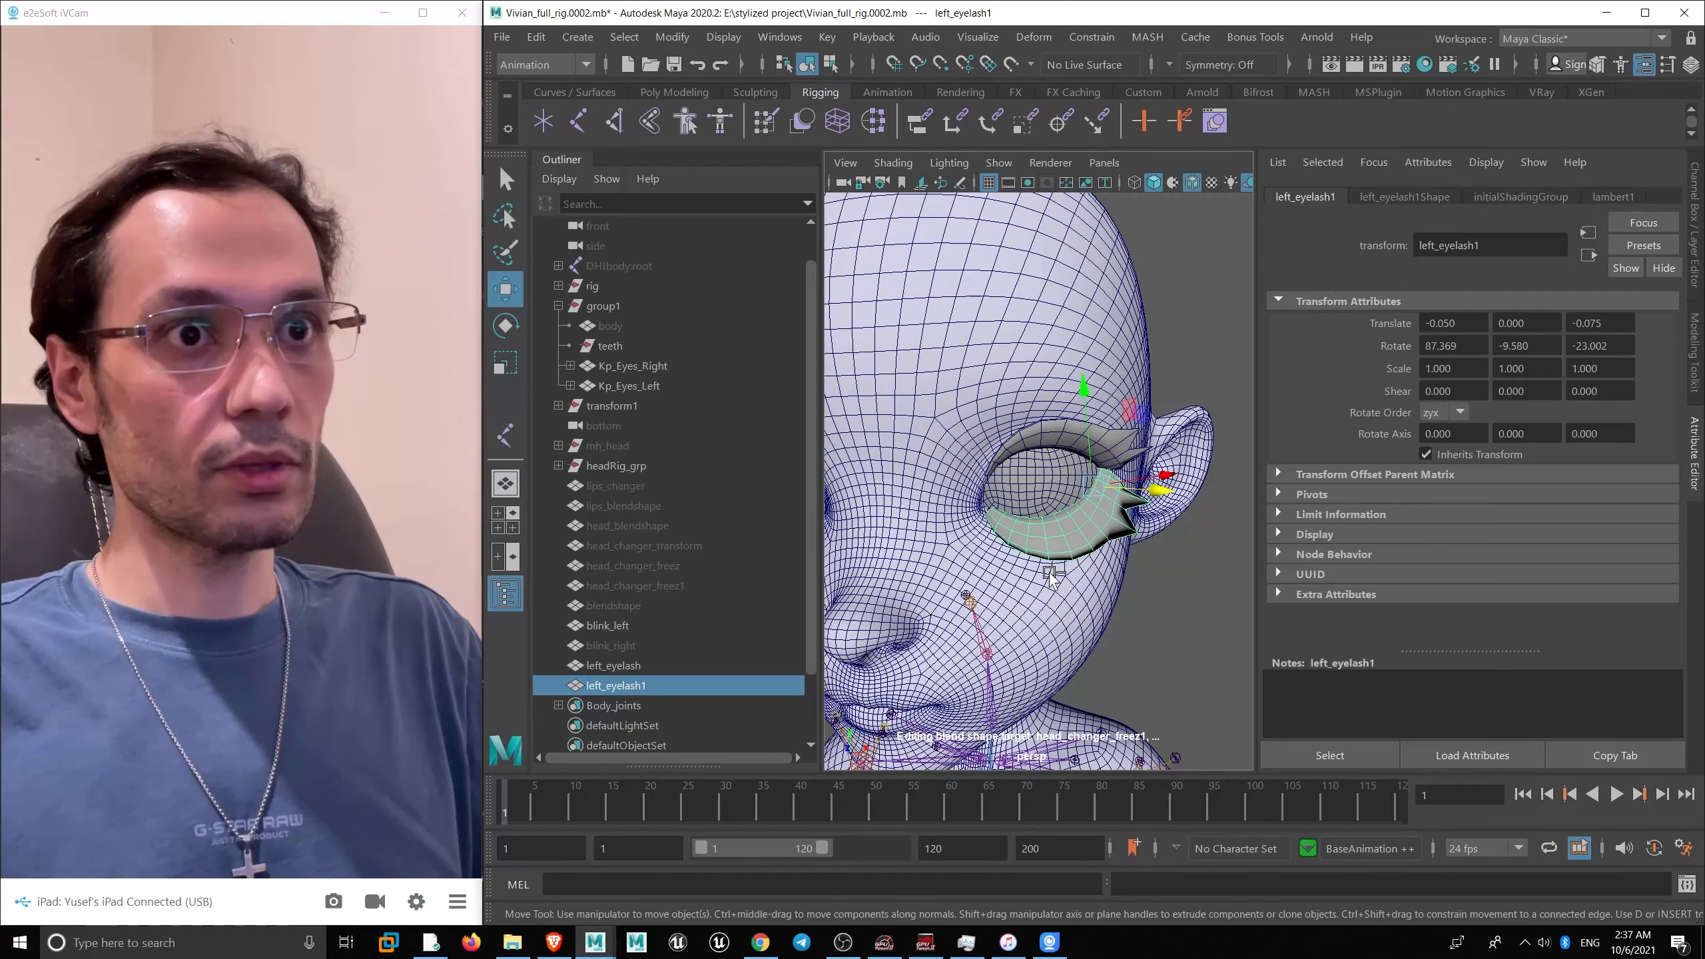
scroll(1050, 579, "up", 1)
left_click_drag(1060, 559, 1045, 511, "alt")
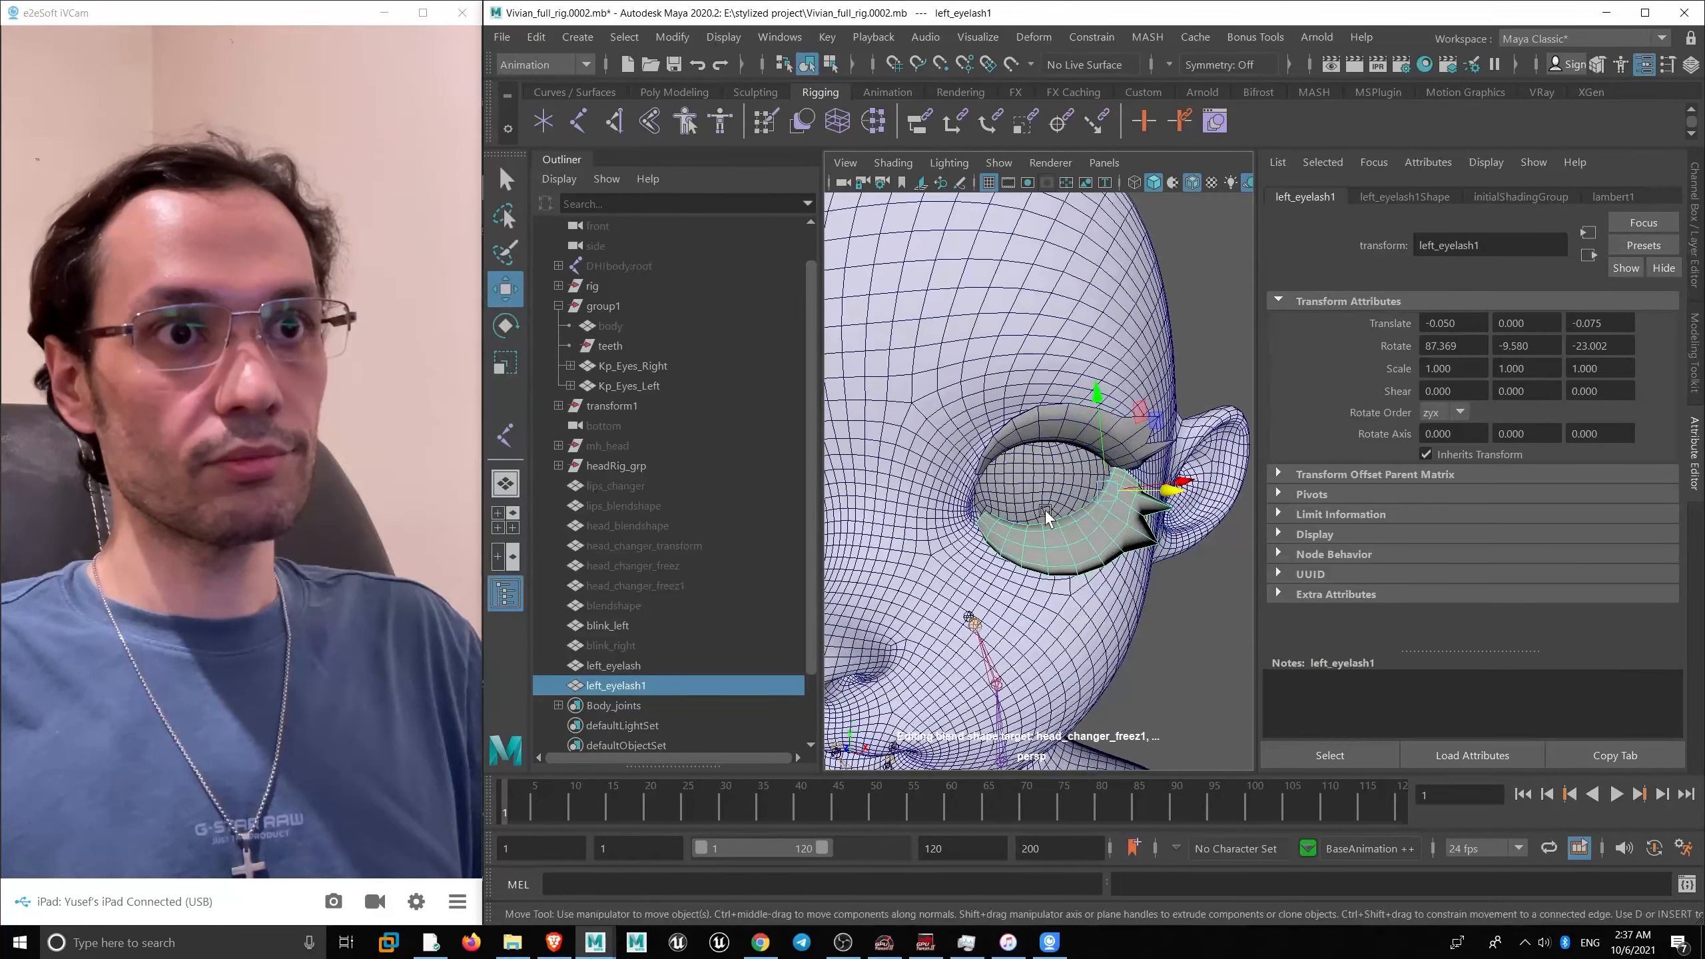
- Freeze the transformations of both the original left eyelash and its closed duplicate
left_click(1023, 433)
key("e")
left_click_drag(1146, 510, 917, 383, "alt")
left_click(1134, 531)
left_click(1010, 431, "shift")
scroll(1094, 482, "down", 5)
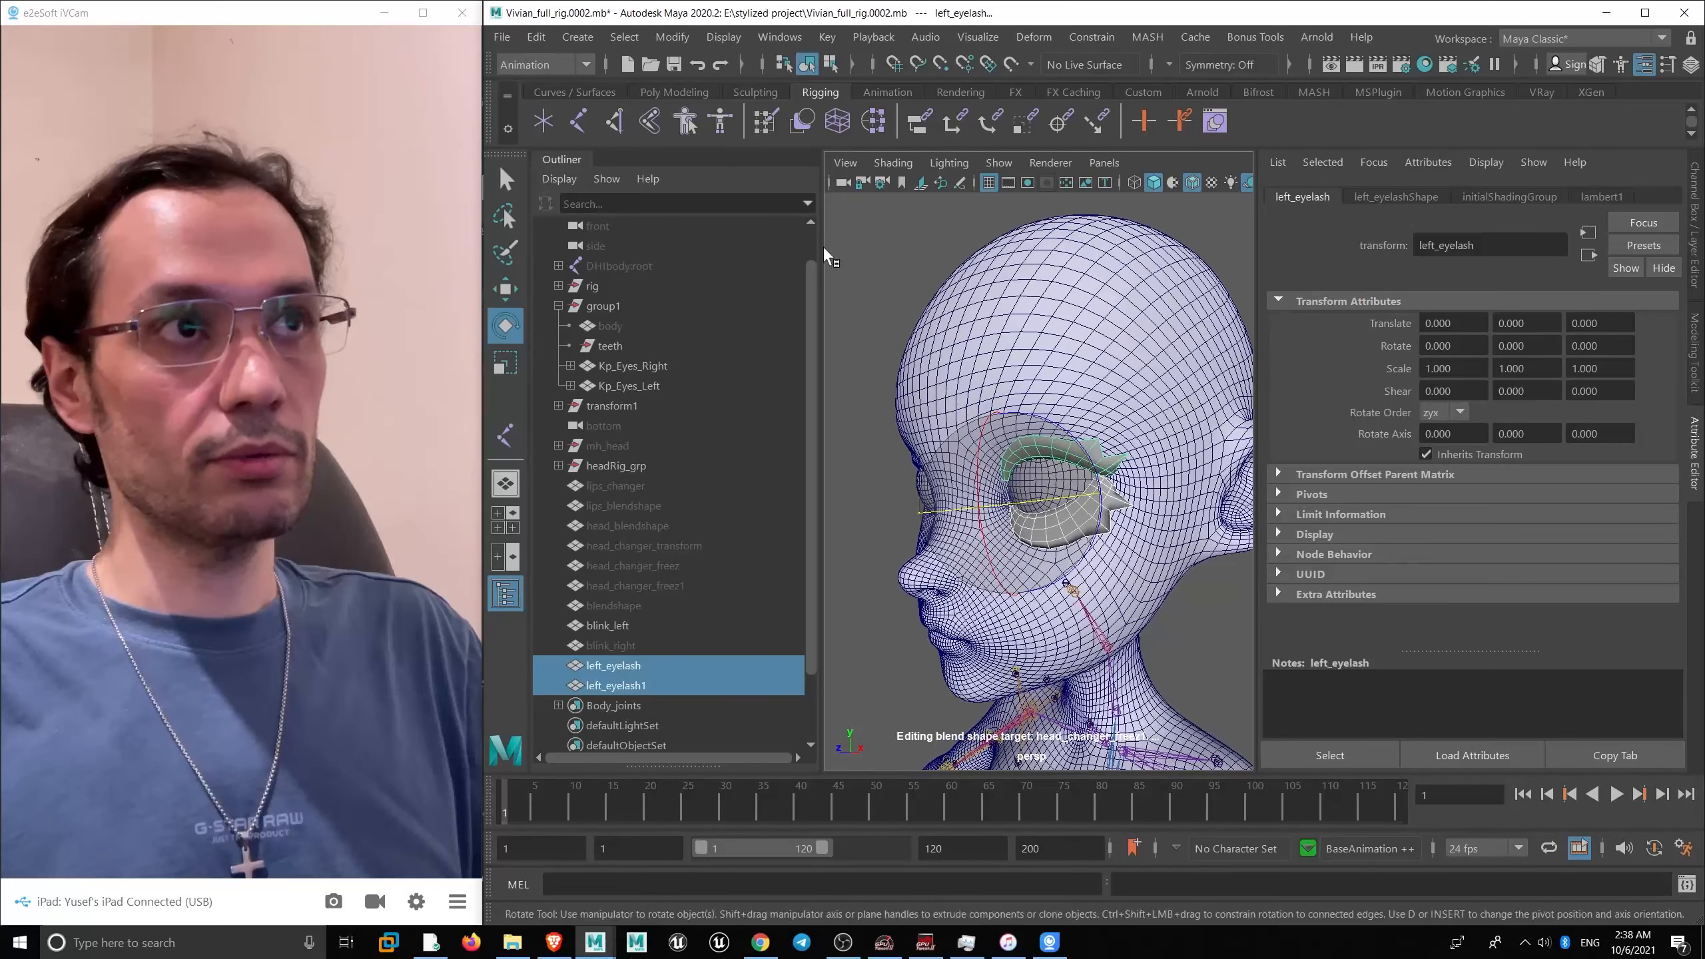
left_click(675, 37)
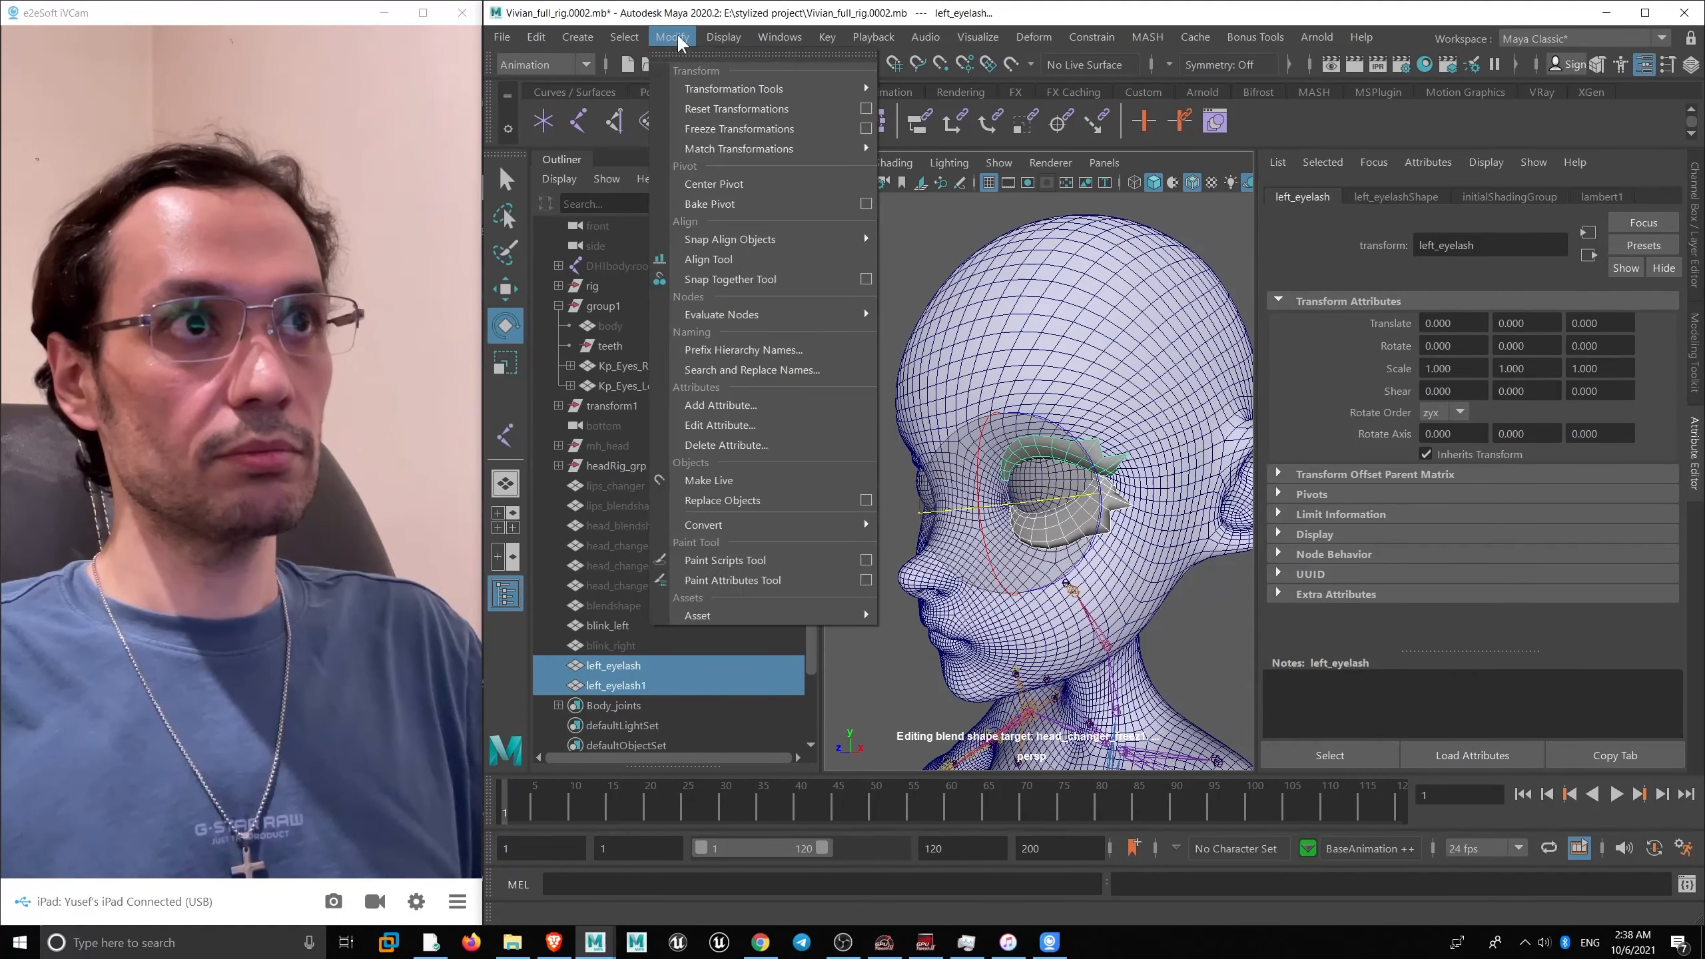
left_click(730, 132)
- Create a blend shape on the original left eyelash with the closed duplicate, left_eyelash1, as its target
scroll(927, 431, "up", 3)
key("w")
left_click(1104, 531)
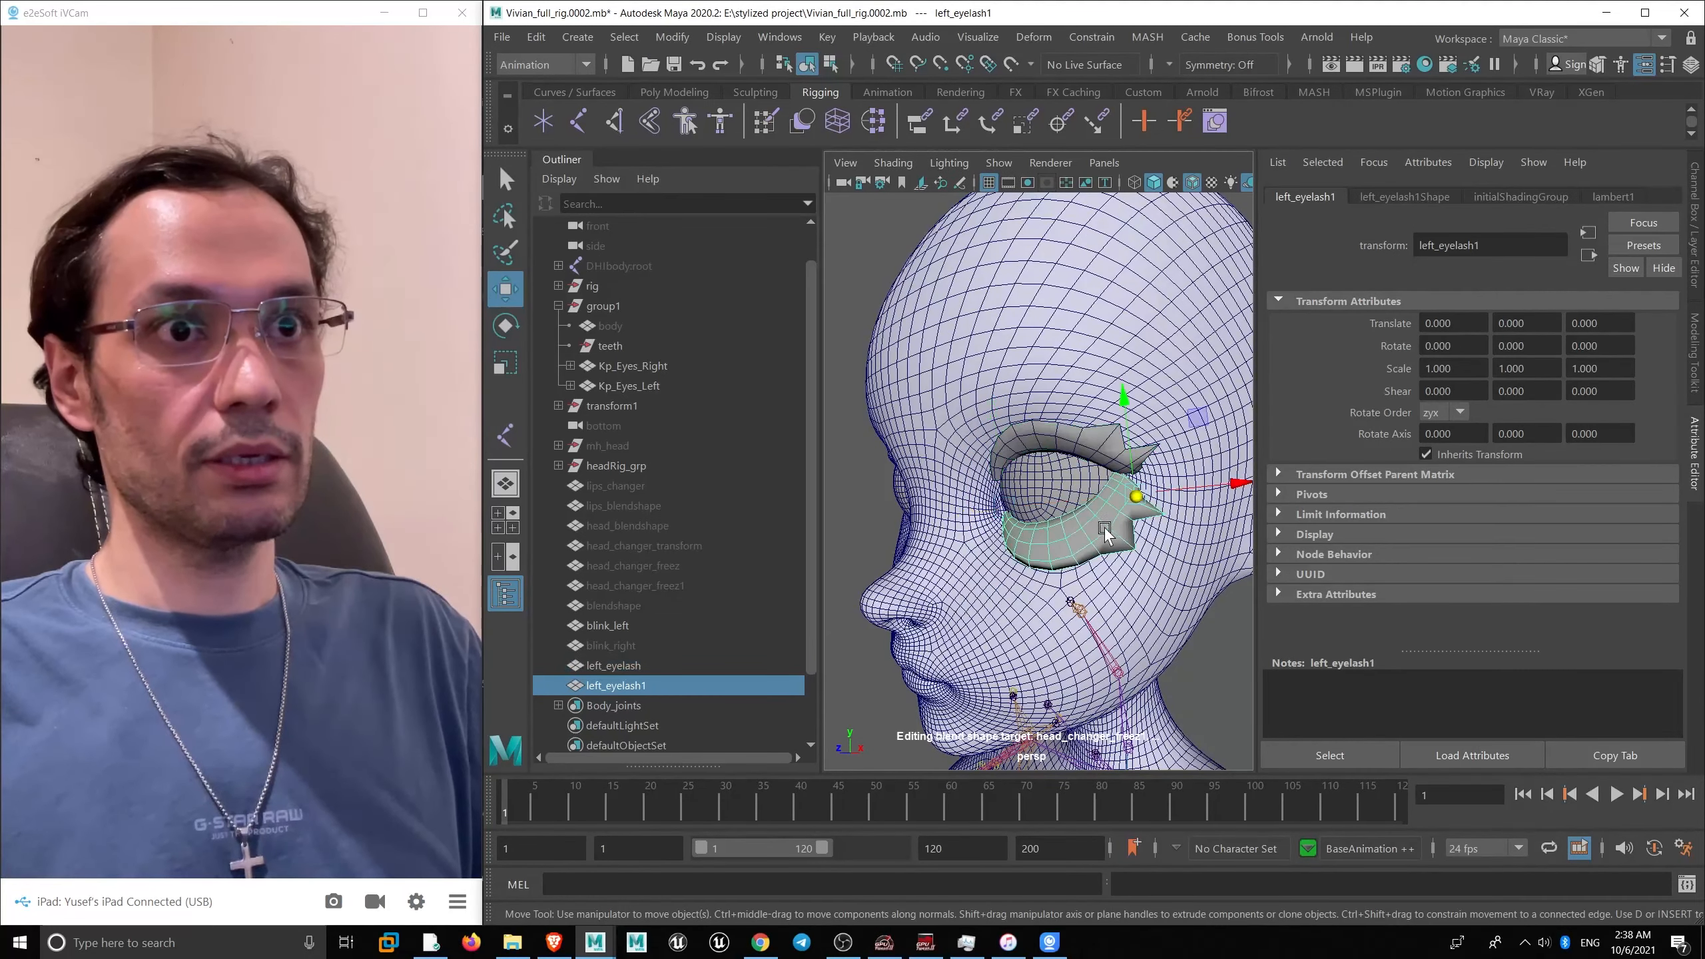
left_click(1015, 453, "shift")
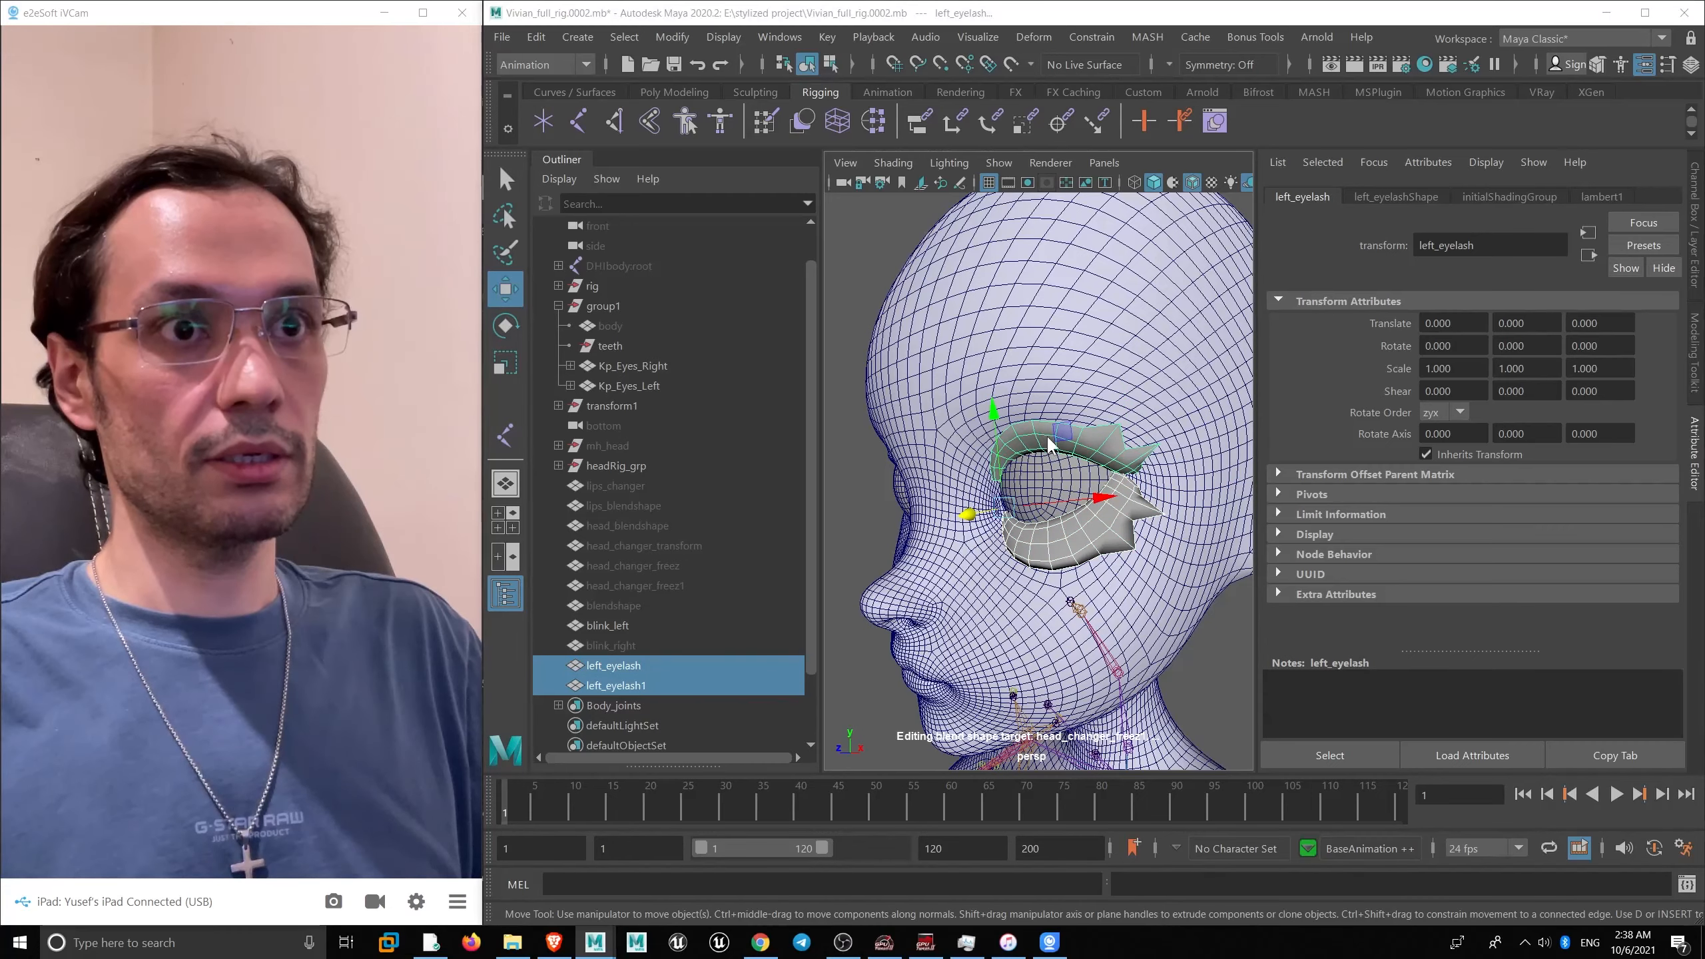
key("space")
left_click(1033, 495)
left_click(1089, 43)
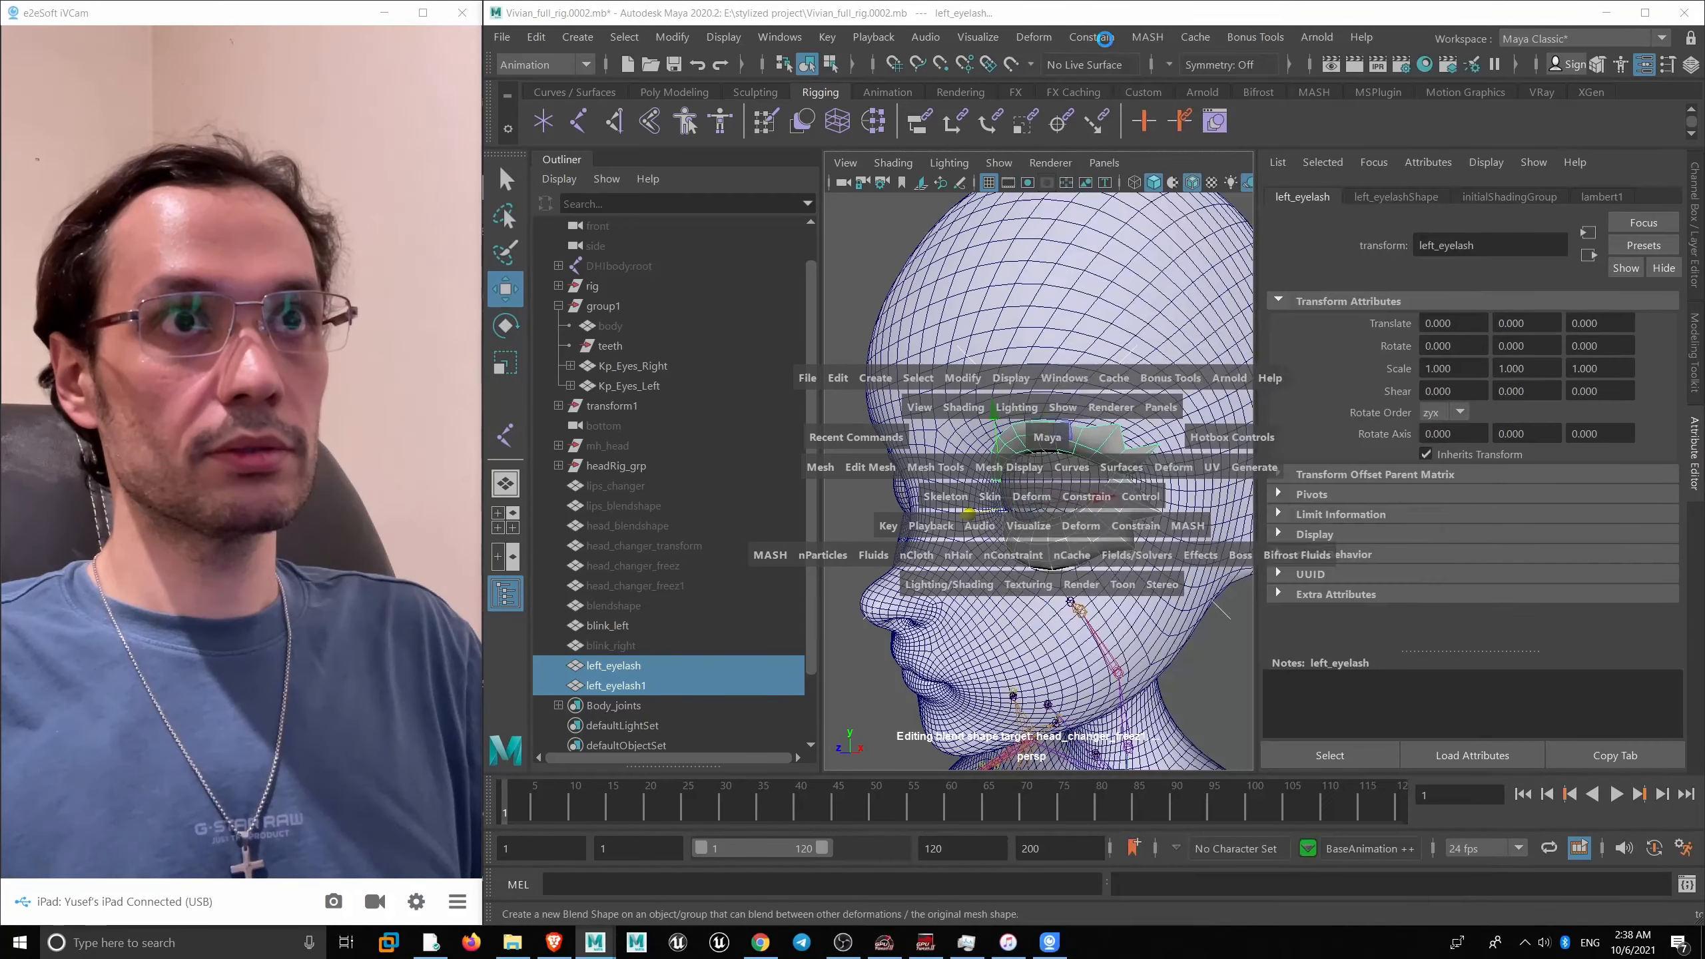
- Open the original left eyelash's blend shape attributes and test the left_eyelash1 weight up to about 0.4
left_click_drag(1039, 378, 1070, 398, "alt")
left_click(1134, 446)
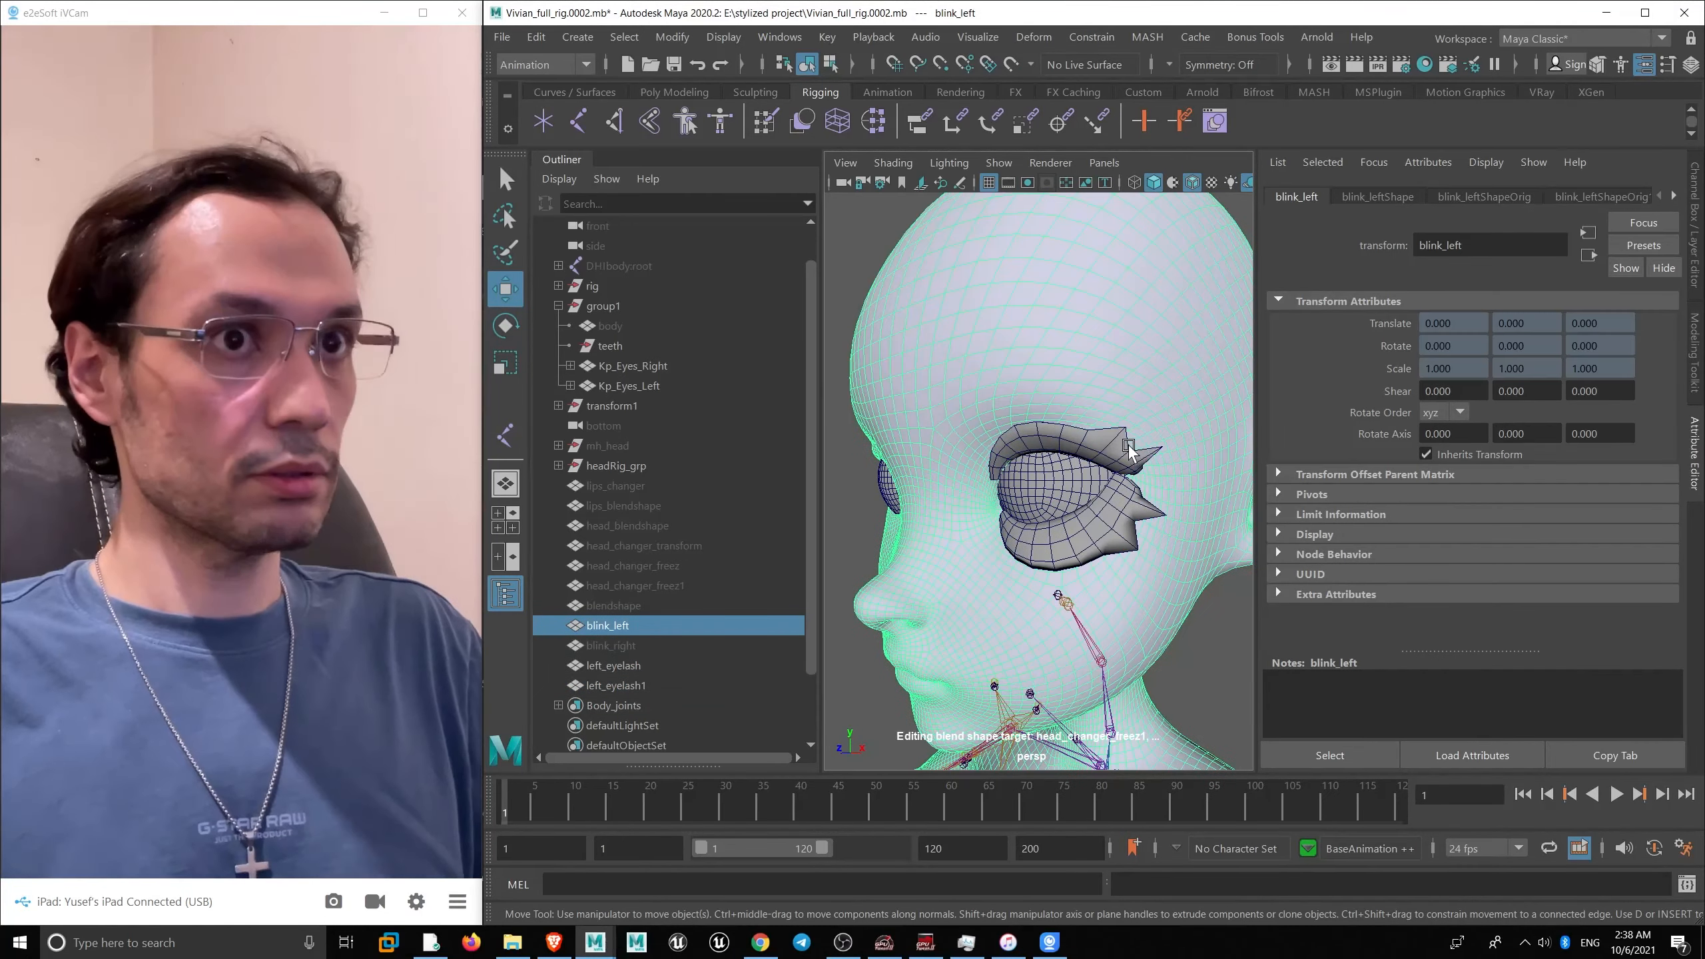
left_click(1093, 463)
key("ctrl+a")
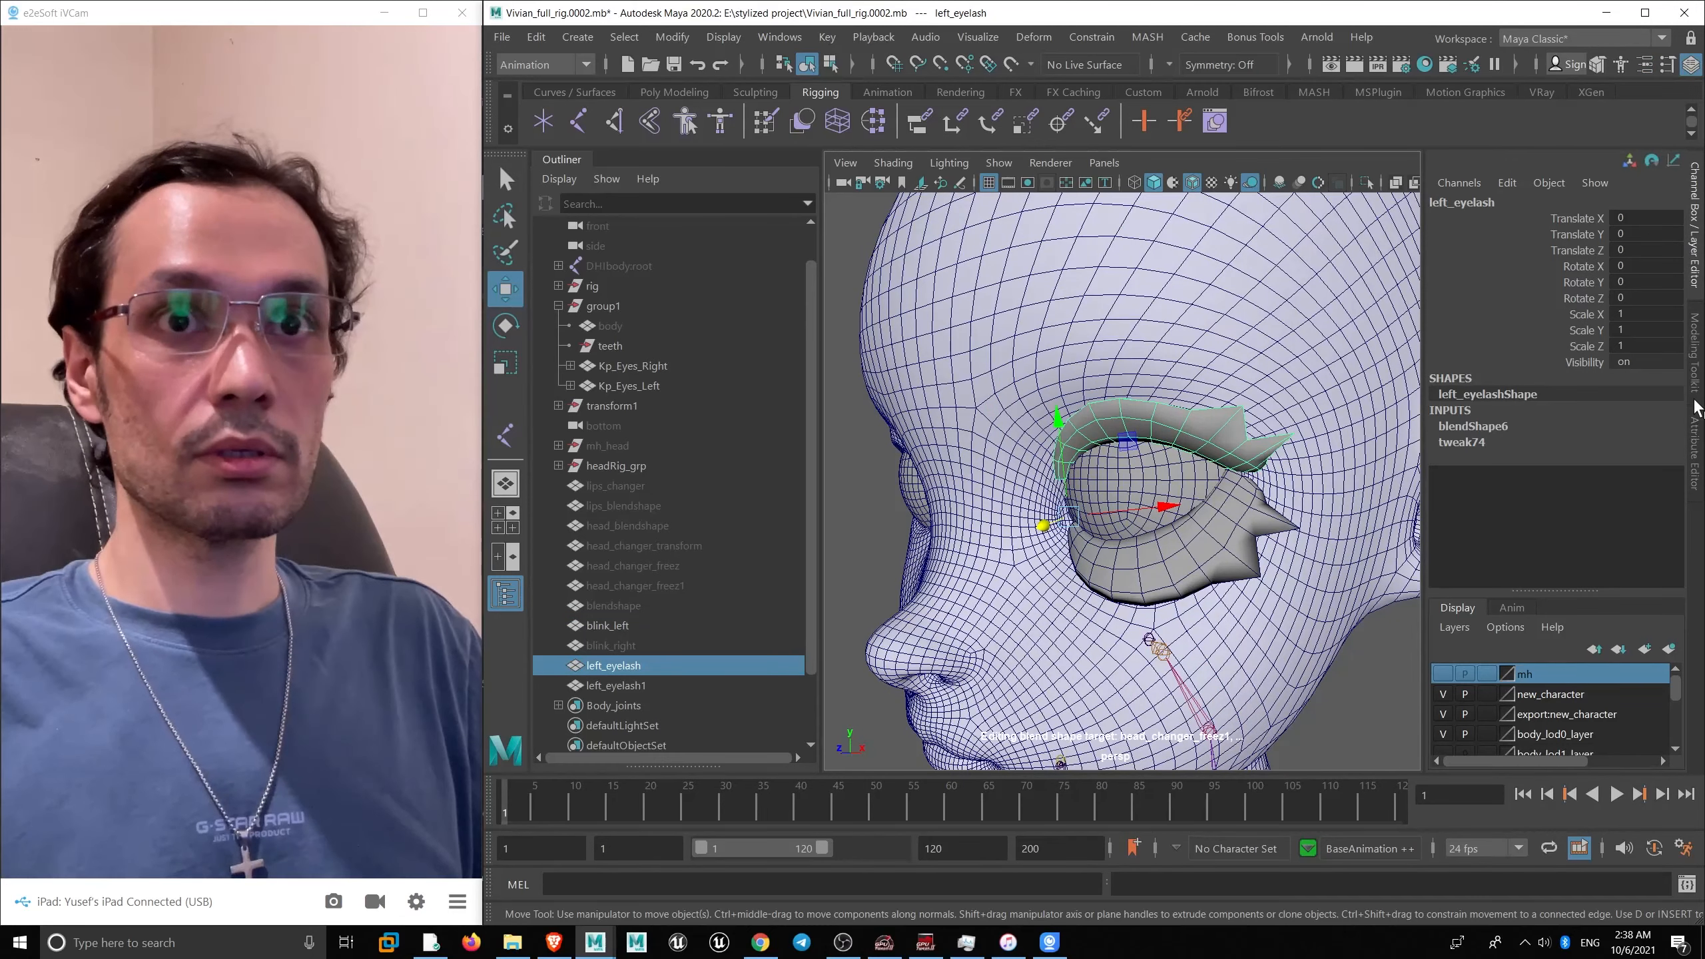
left_click(1694, 409)
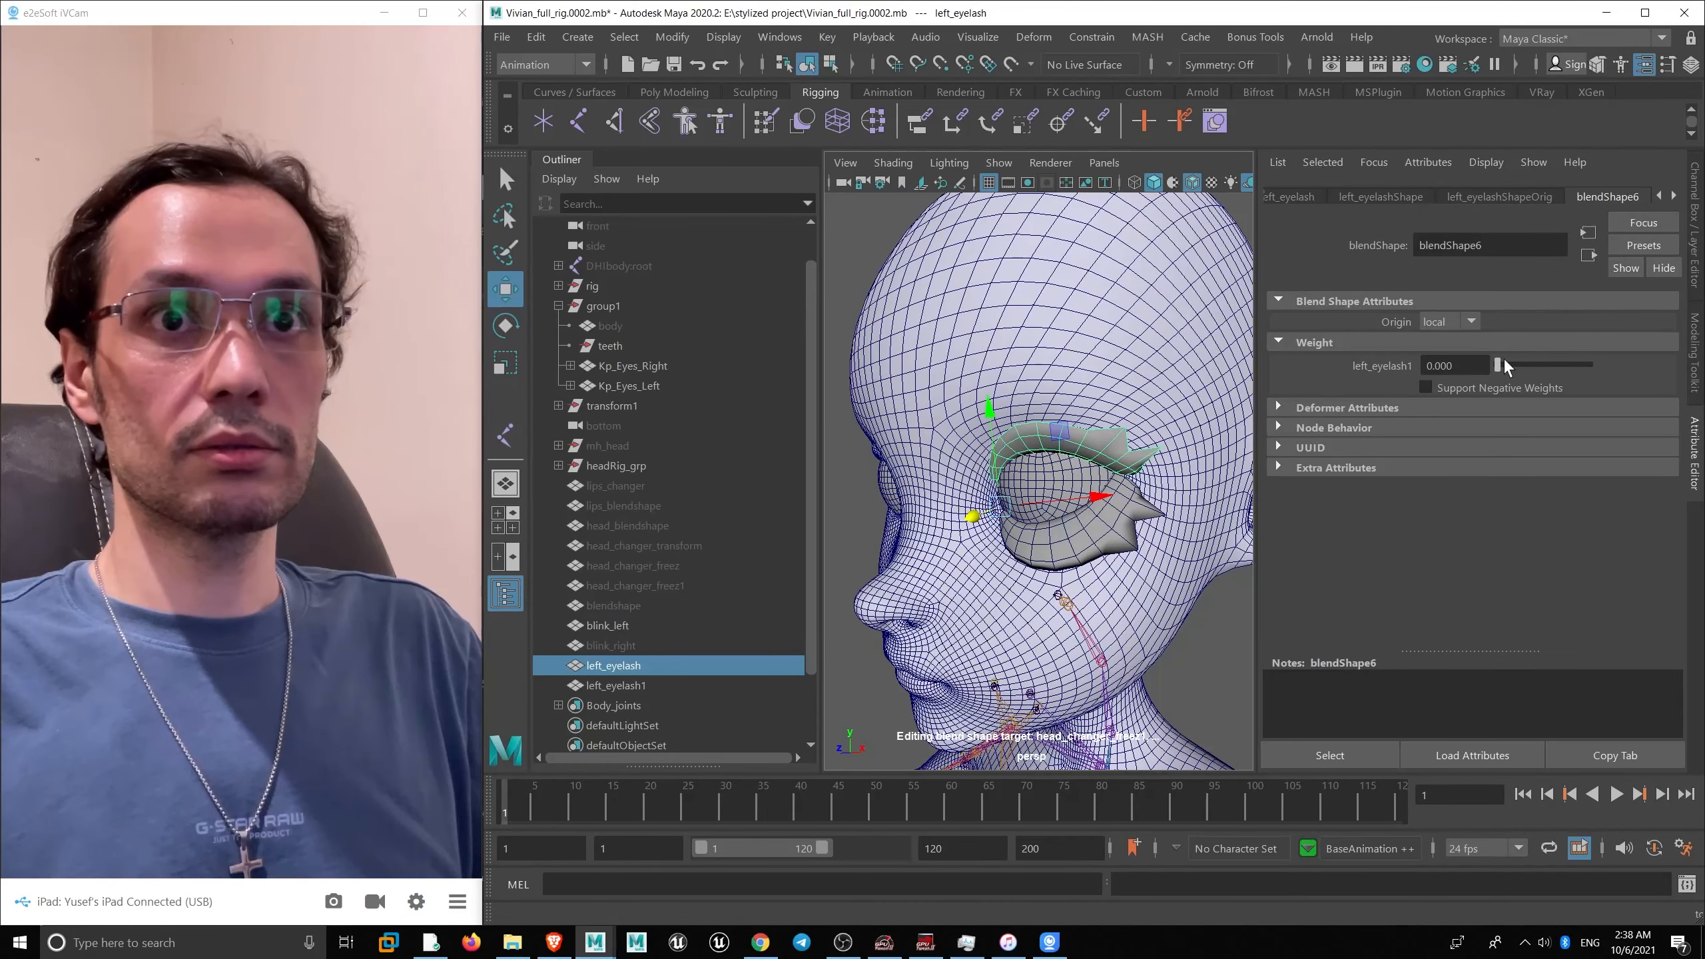
left_click_drag(1504, 366, 1465, 373)
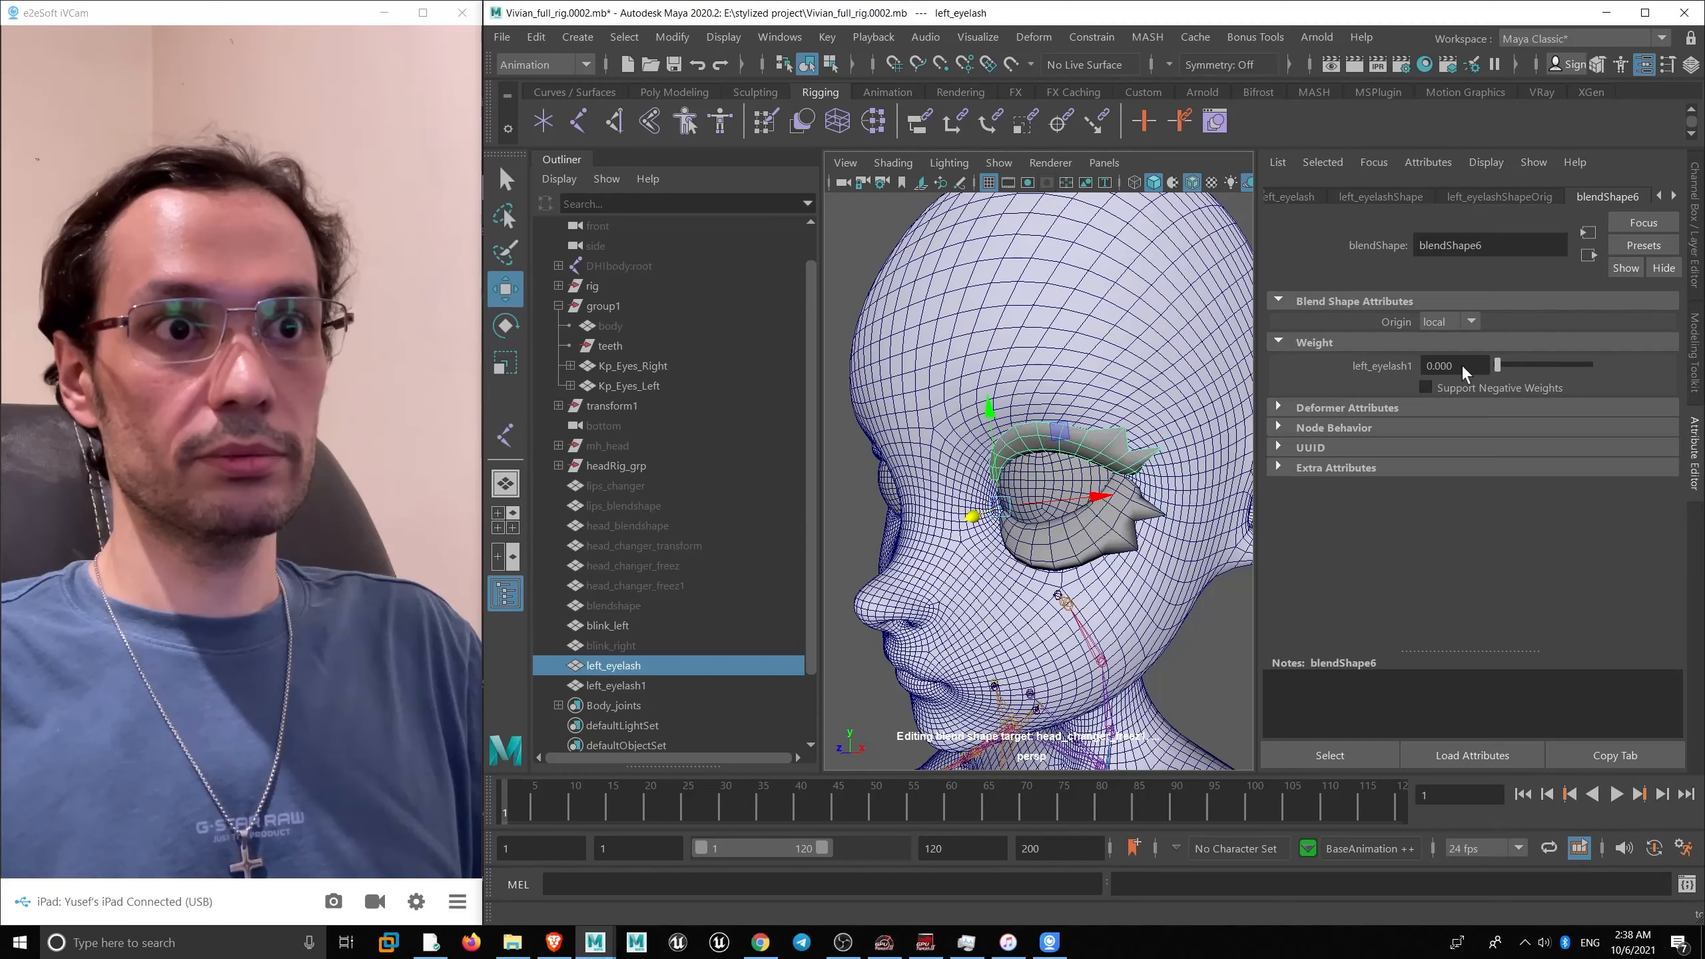
left_click_drag(1020, 497, 1101, 497, "alt")
scroll(1100, 497, "up", 4)
left_click_drag(1499, 366, 1534, 366)
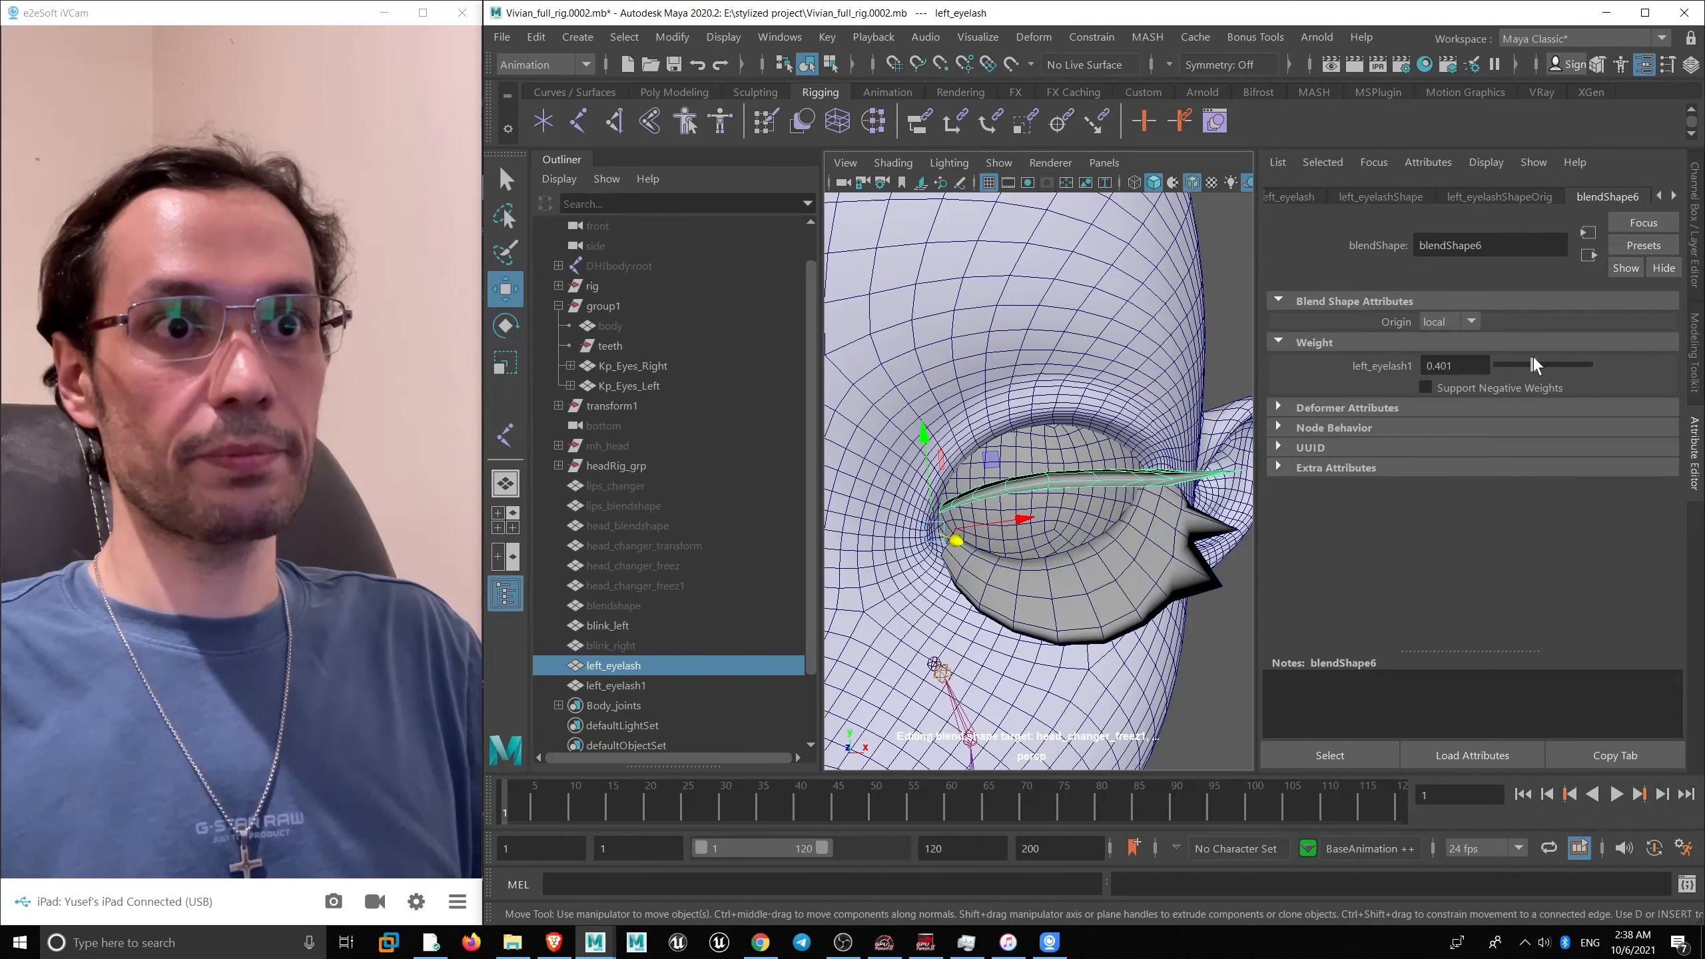
- Set the left_eyelash1 blend shape weight to 0.5 and check the half-closed eyelash from the front and side
double_click(1473, 366)
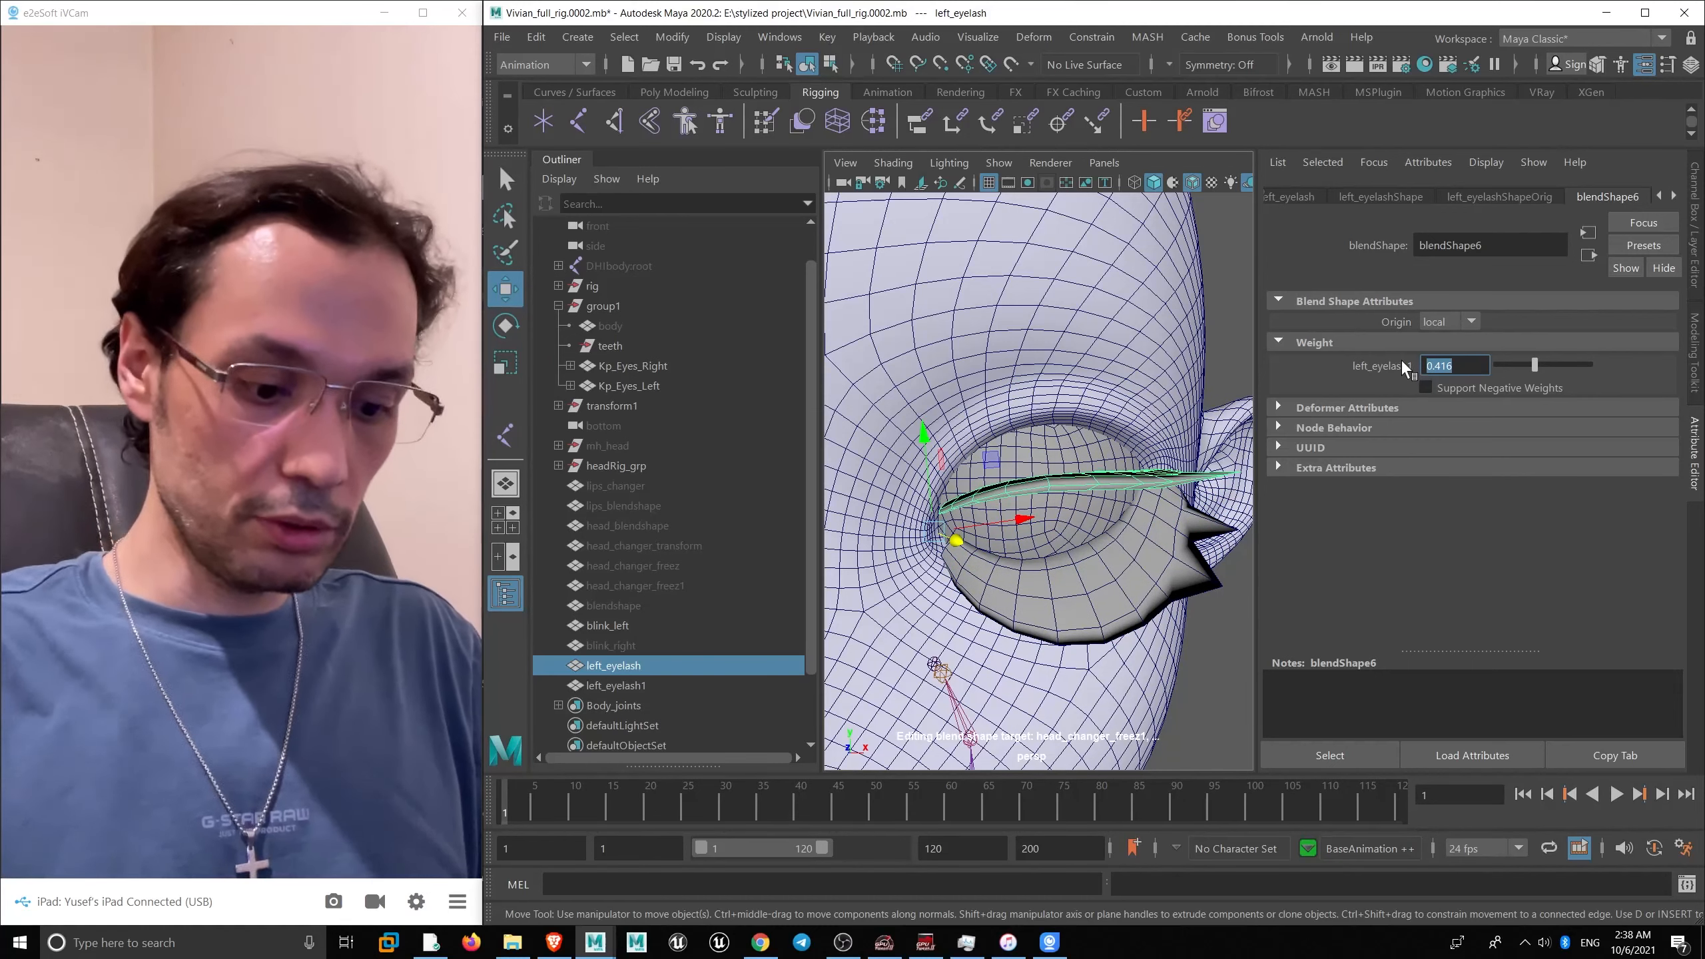
key("BackSpace")
type(".5")
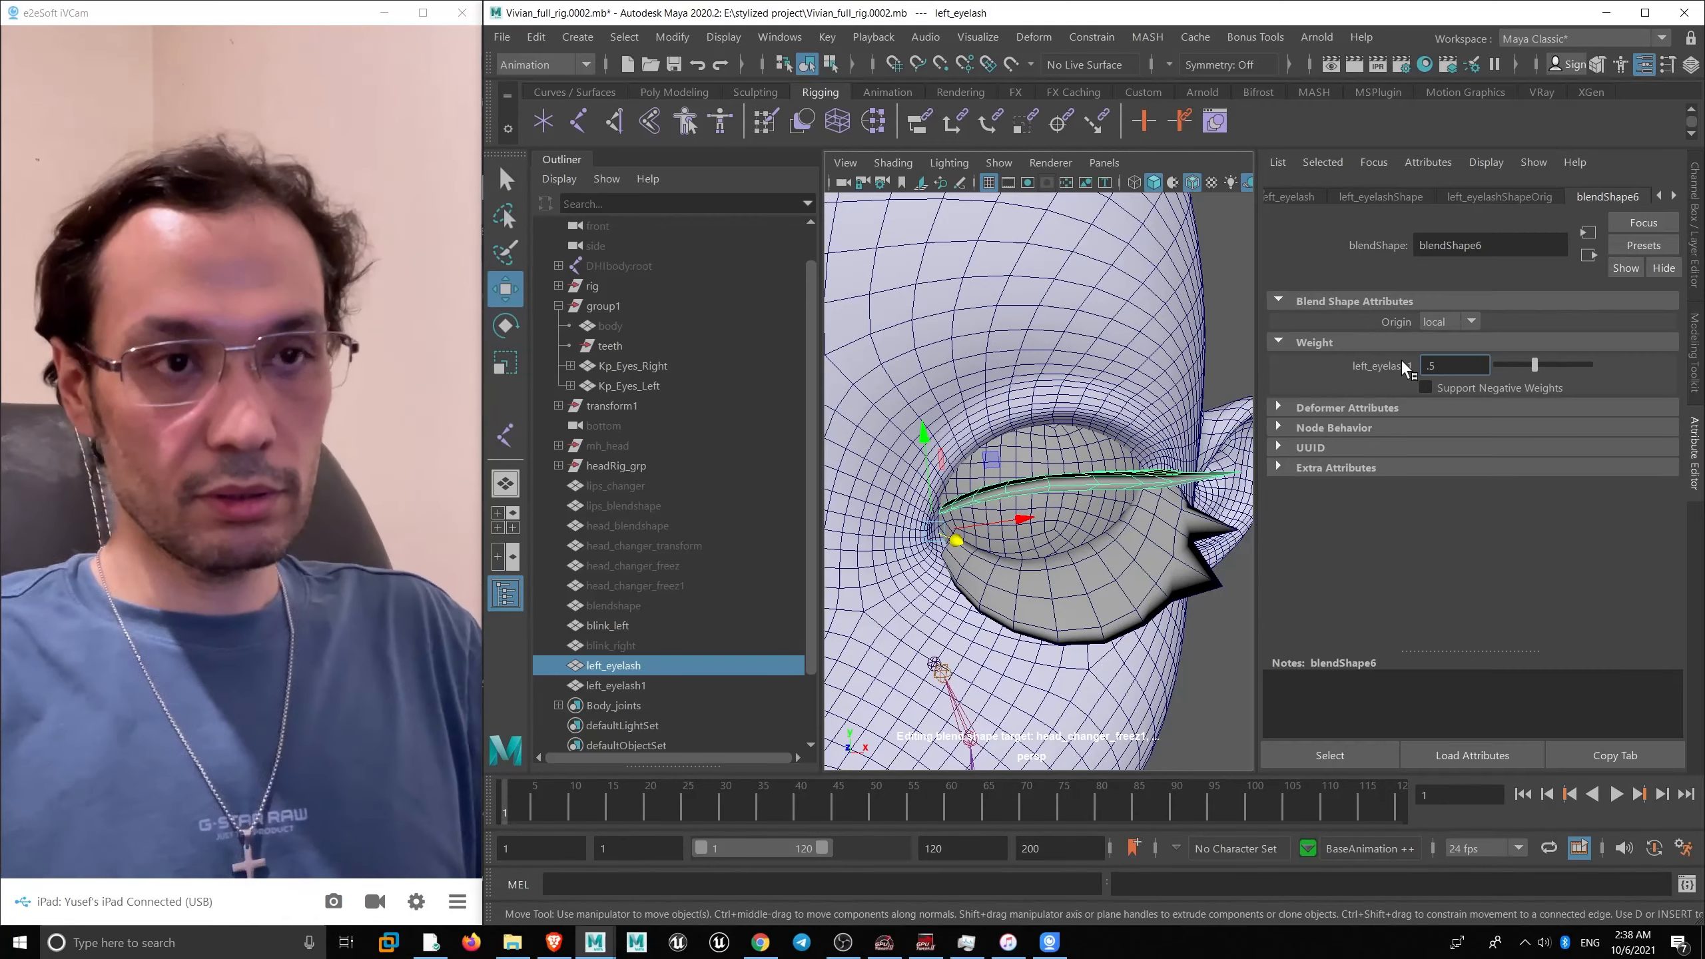
key("Return")
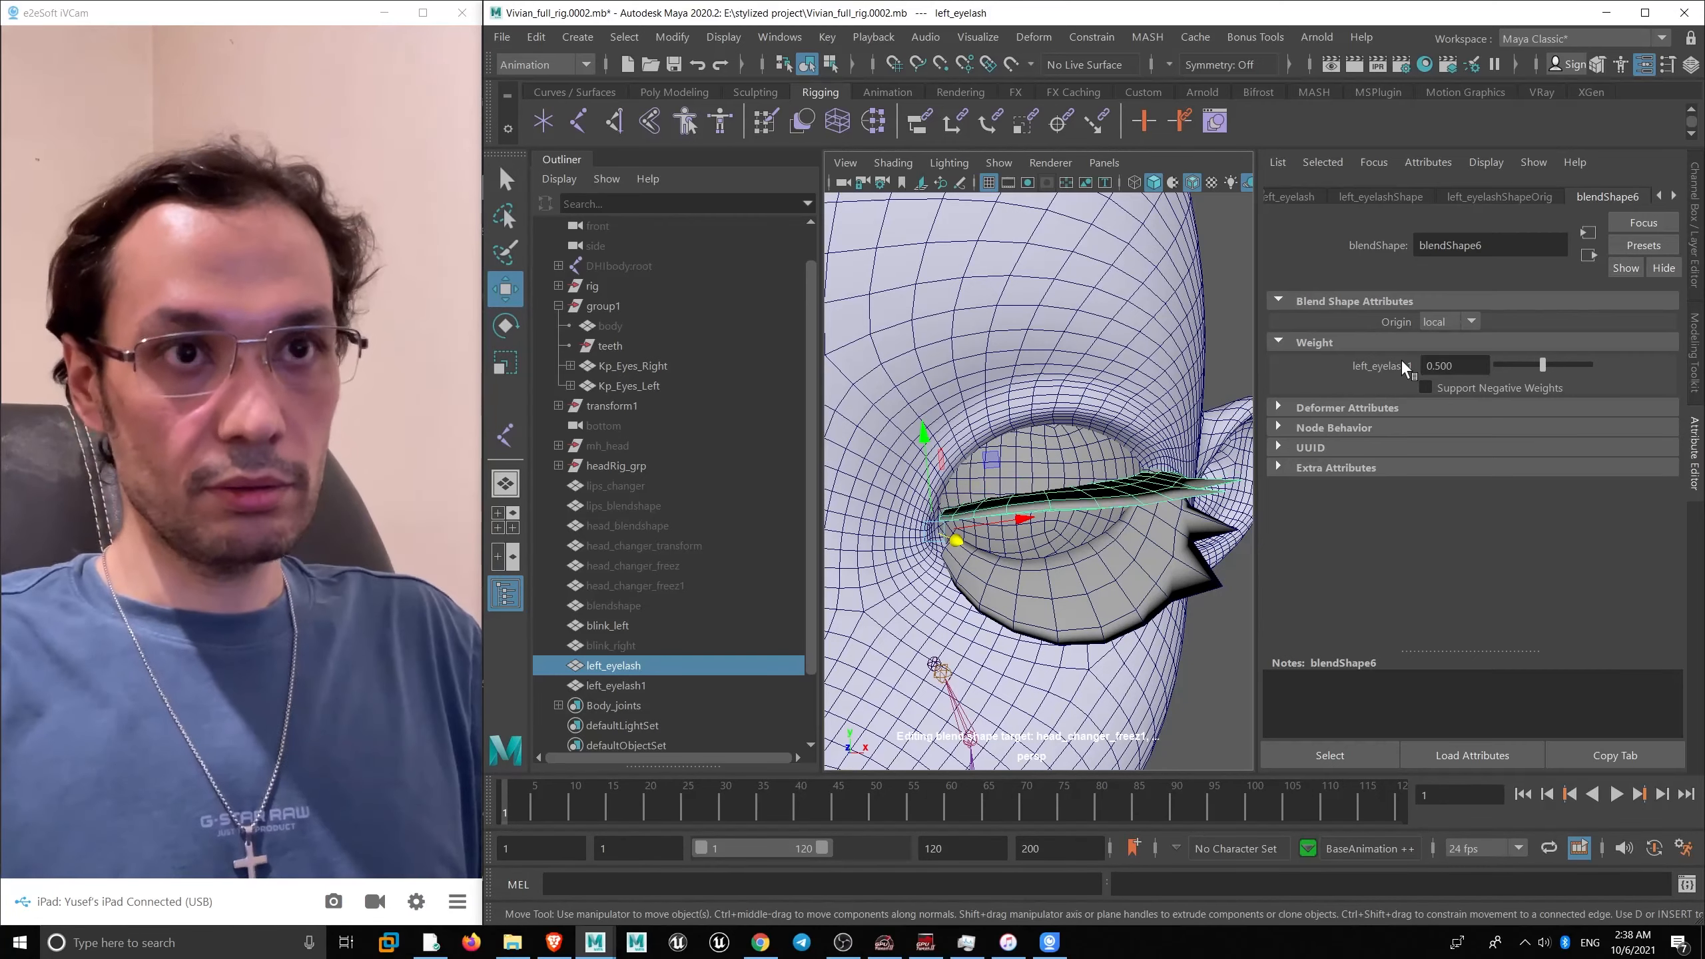
left_click_drag(1110, 493, 954, 498, "alt")
left_click_drag(1008, 674, 1046, 615, "alt")
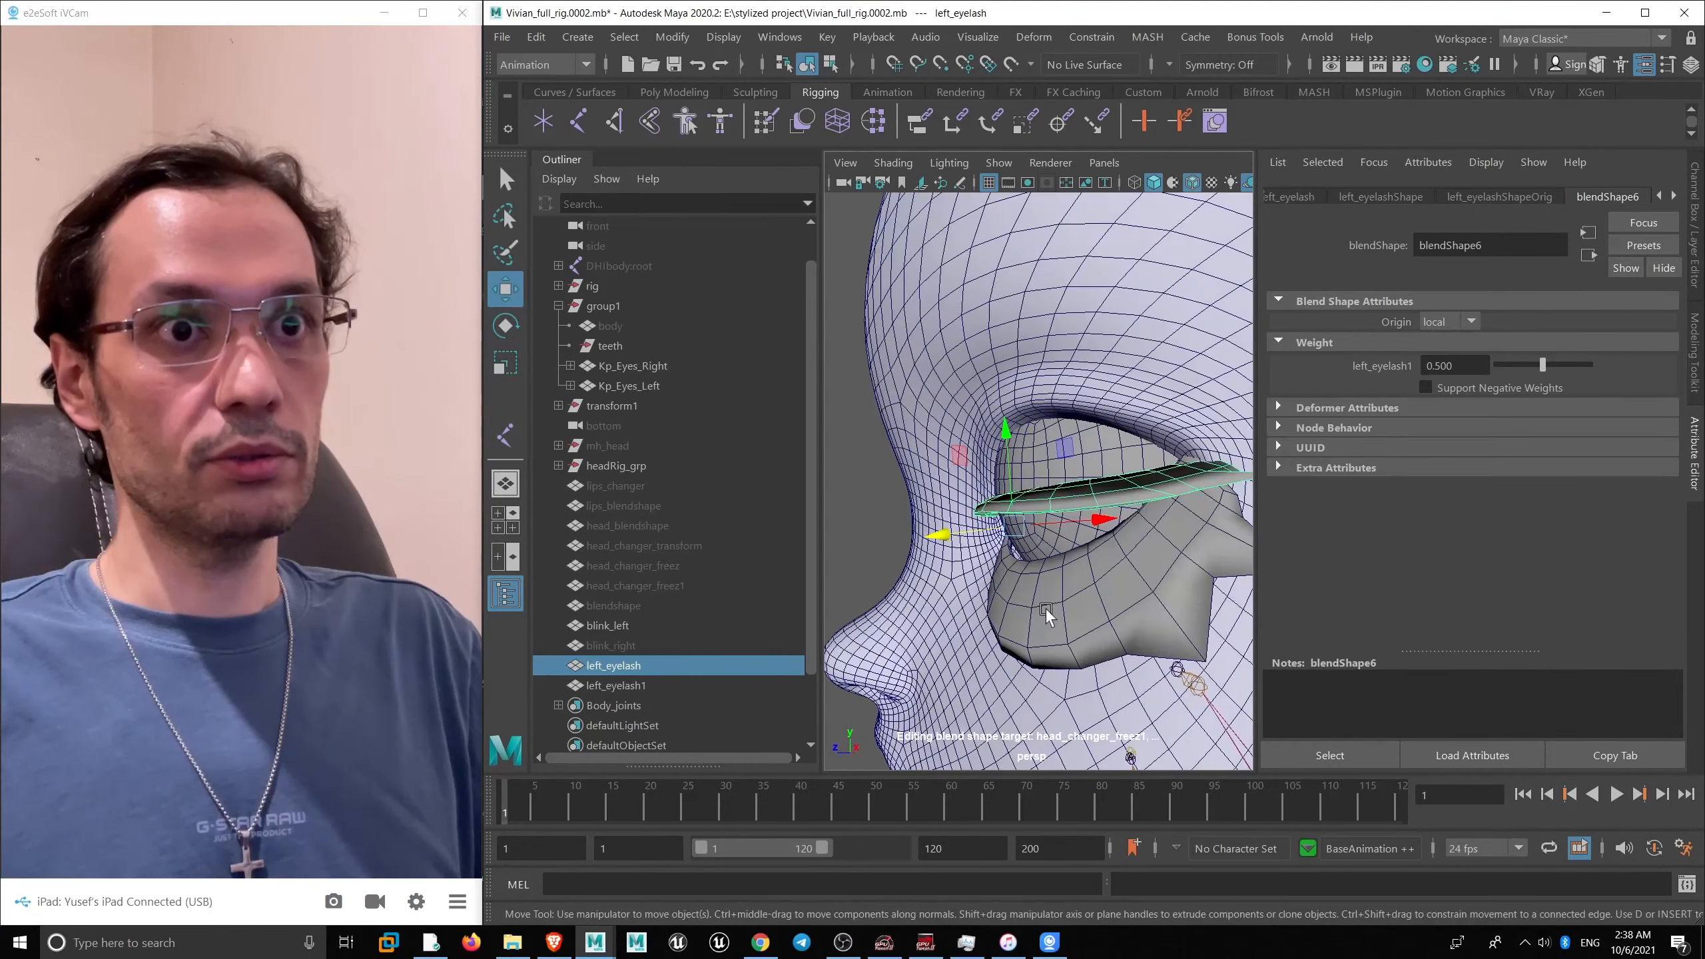
- Duplicate the closed eyelash left_eyelash1 and raise the copy to a half-closed pose across the middle of the left eye
left_click(1044, 616)
right_click_drag(1041, 618, 986, 588, "alt")
left_click_drag(989, 585, 1069, 560, "alt")
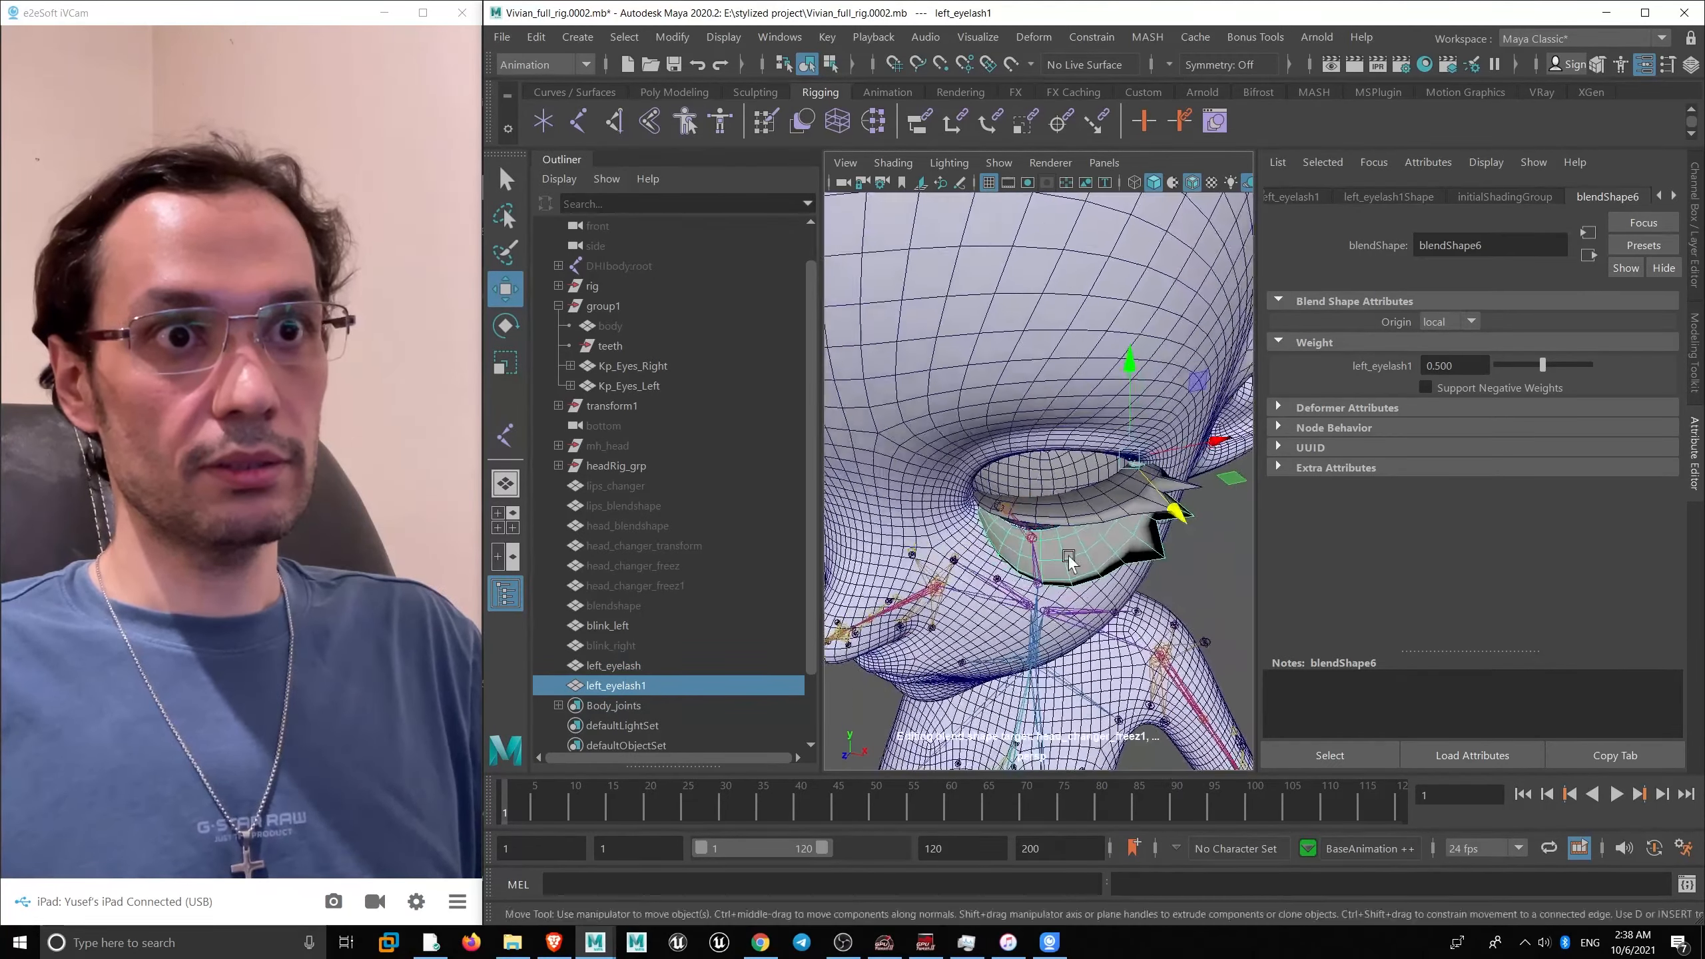
right_click_drag(1069, 559, 1069, 522, "alt")
mouse_move(1069, 522)
left_mouse_down("alt")
mouse_move(1058, 495)
mouse_move(1081, 507)
left_mouse_up("alt")
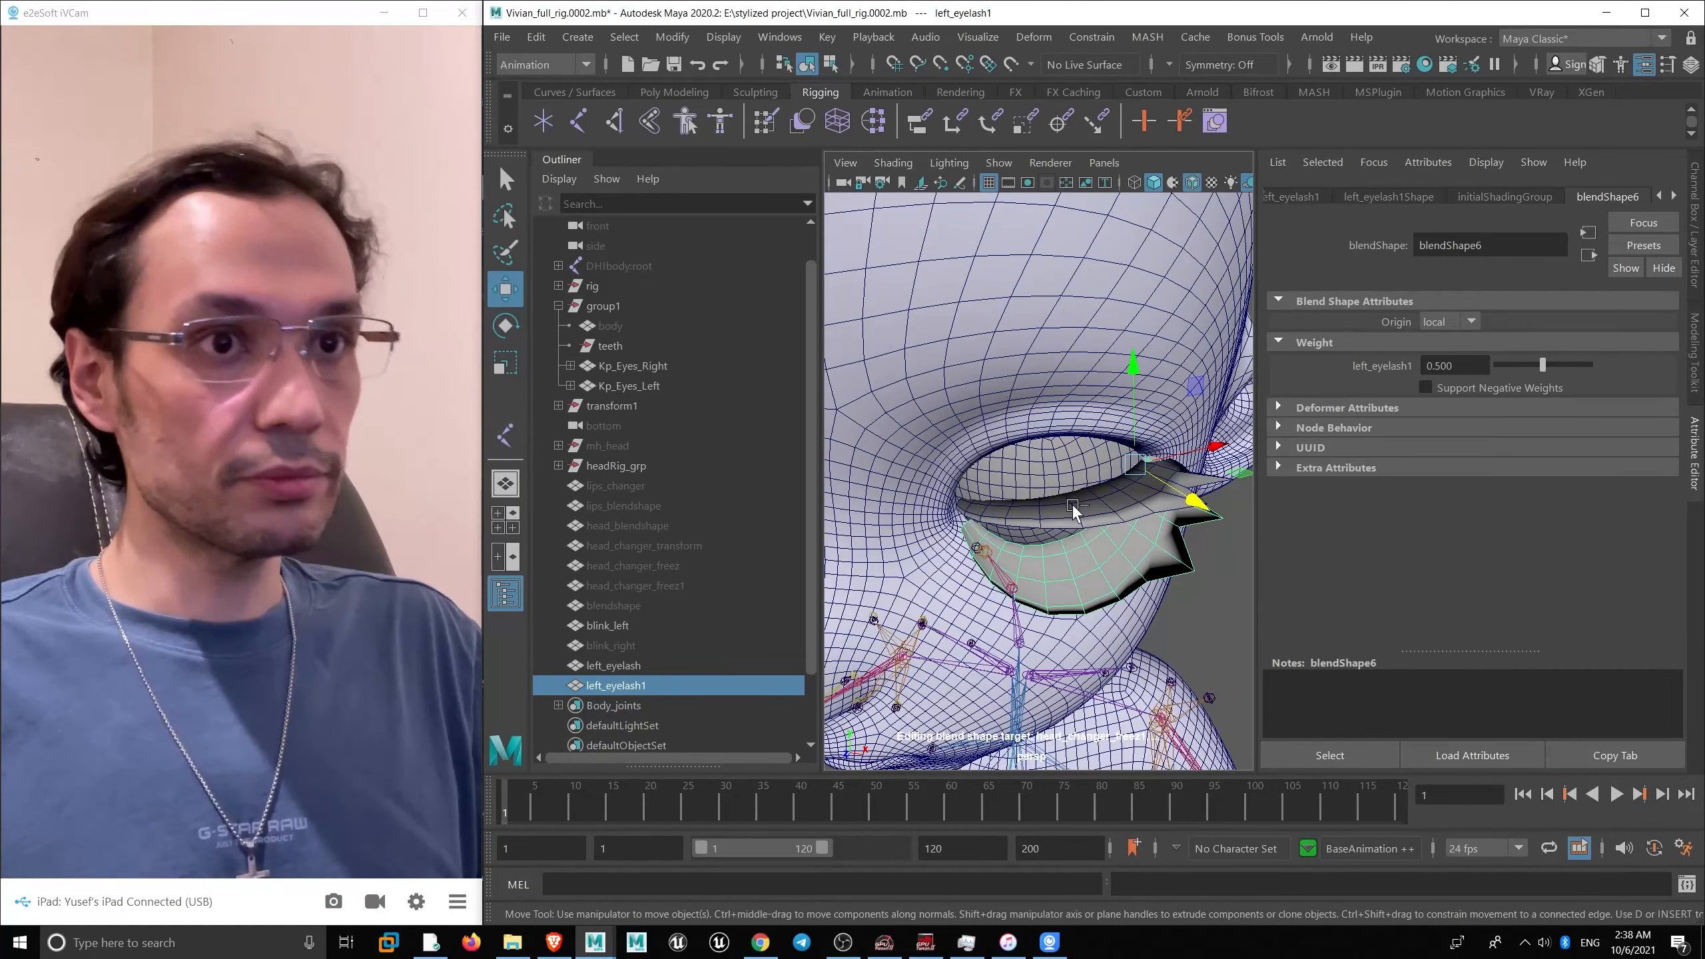
key("ctrl+d")
left_click_drag(1074, 568, 1099, 494, "alt")
key("e")
key("w")
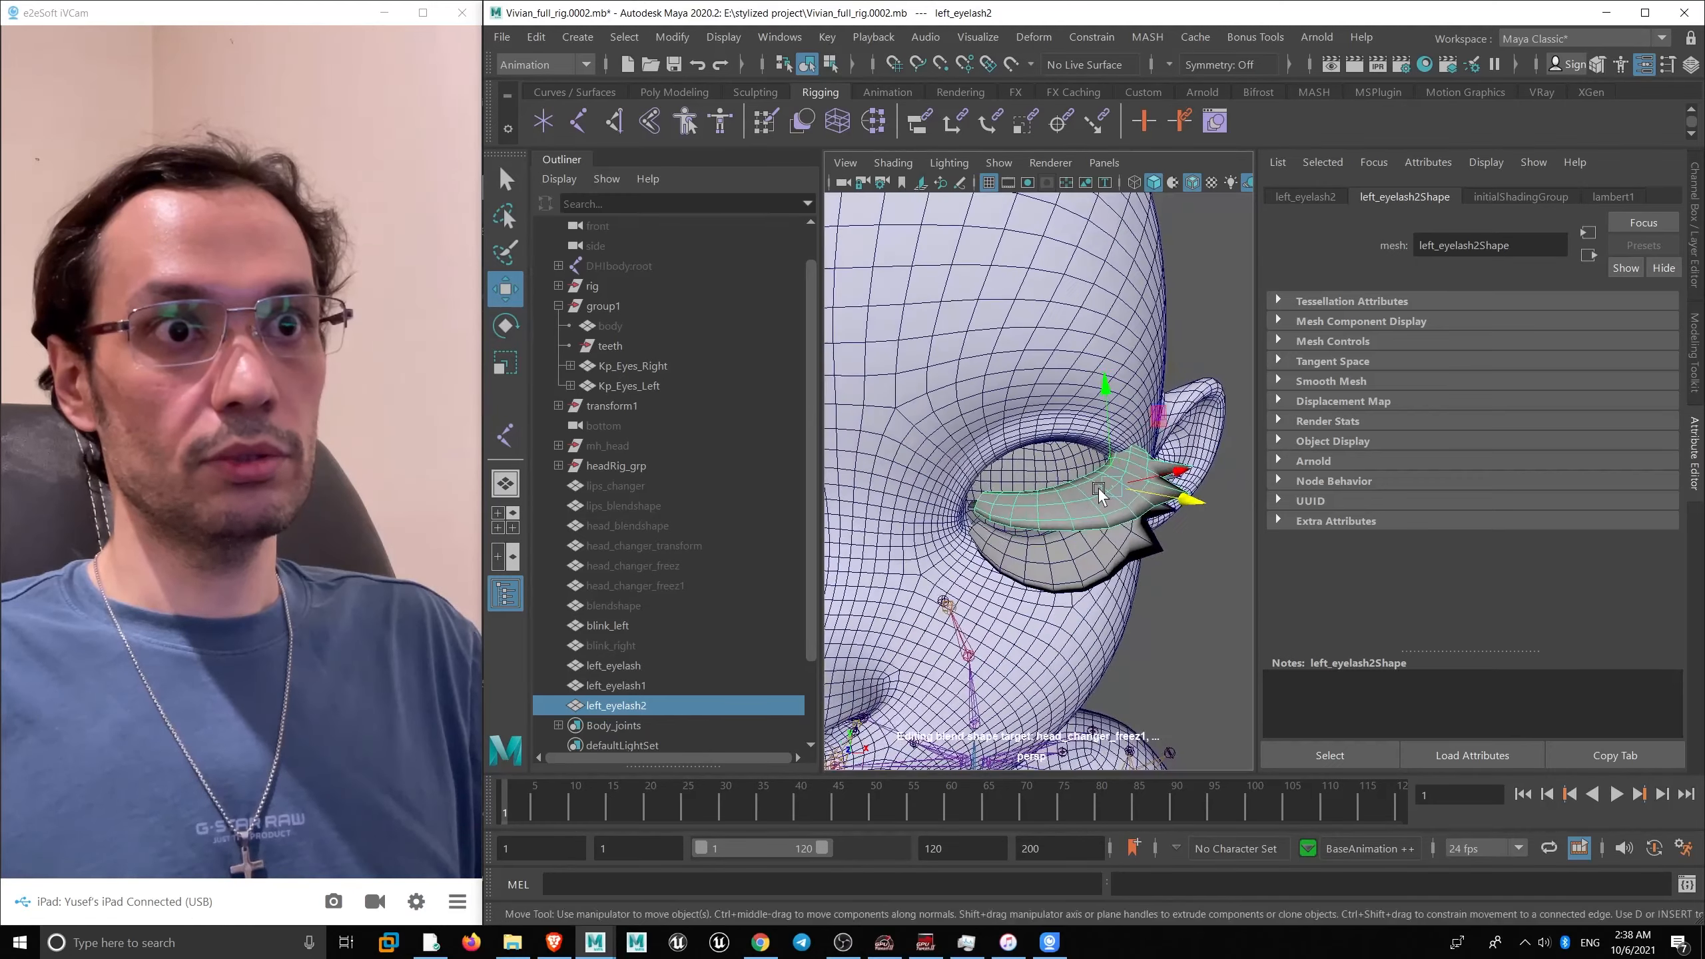
- Rotate the half-closed eyelash copy to about -32, -6.4, 16.1 degrees so it follows the curve of the eyeball
scroll(1031, 503, "up", 5)
key("e")
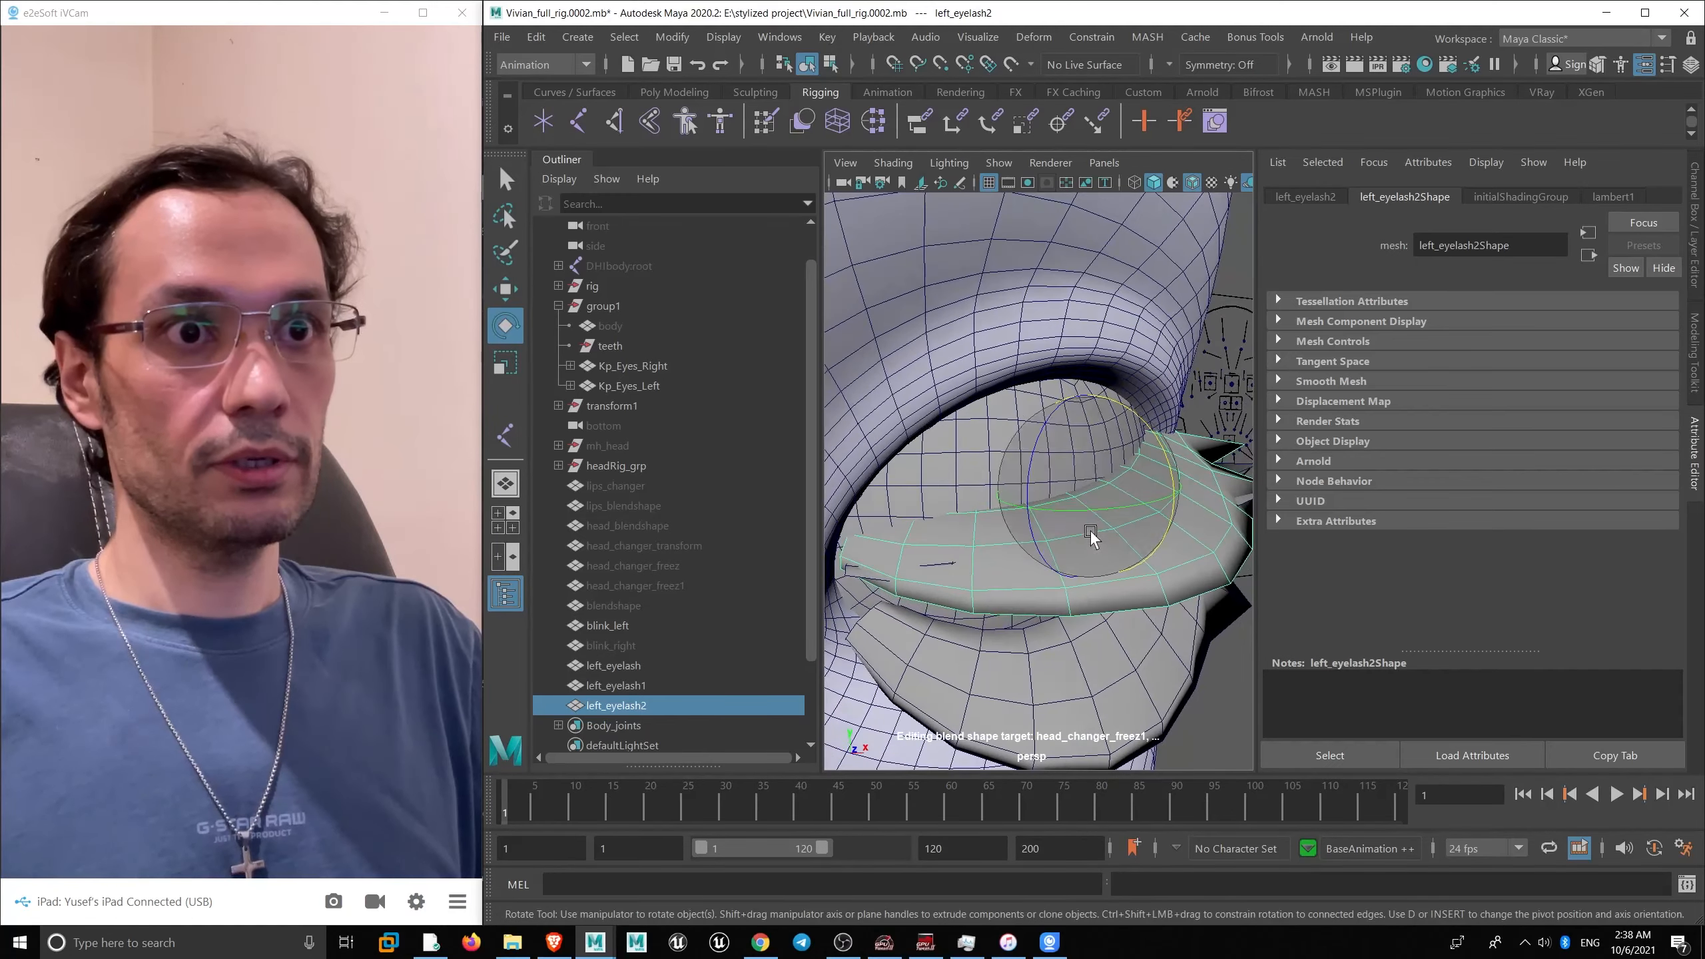
left_click_drag(1079, 515, 952, 502, "alt")
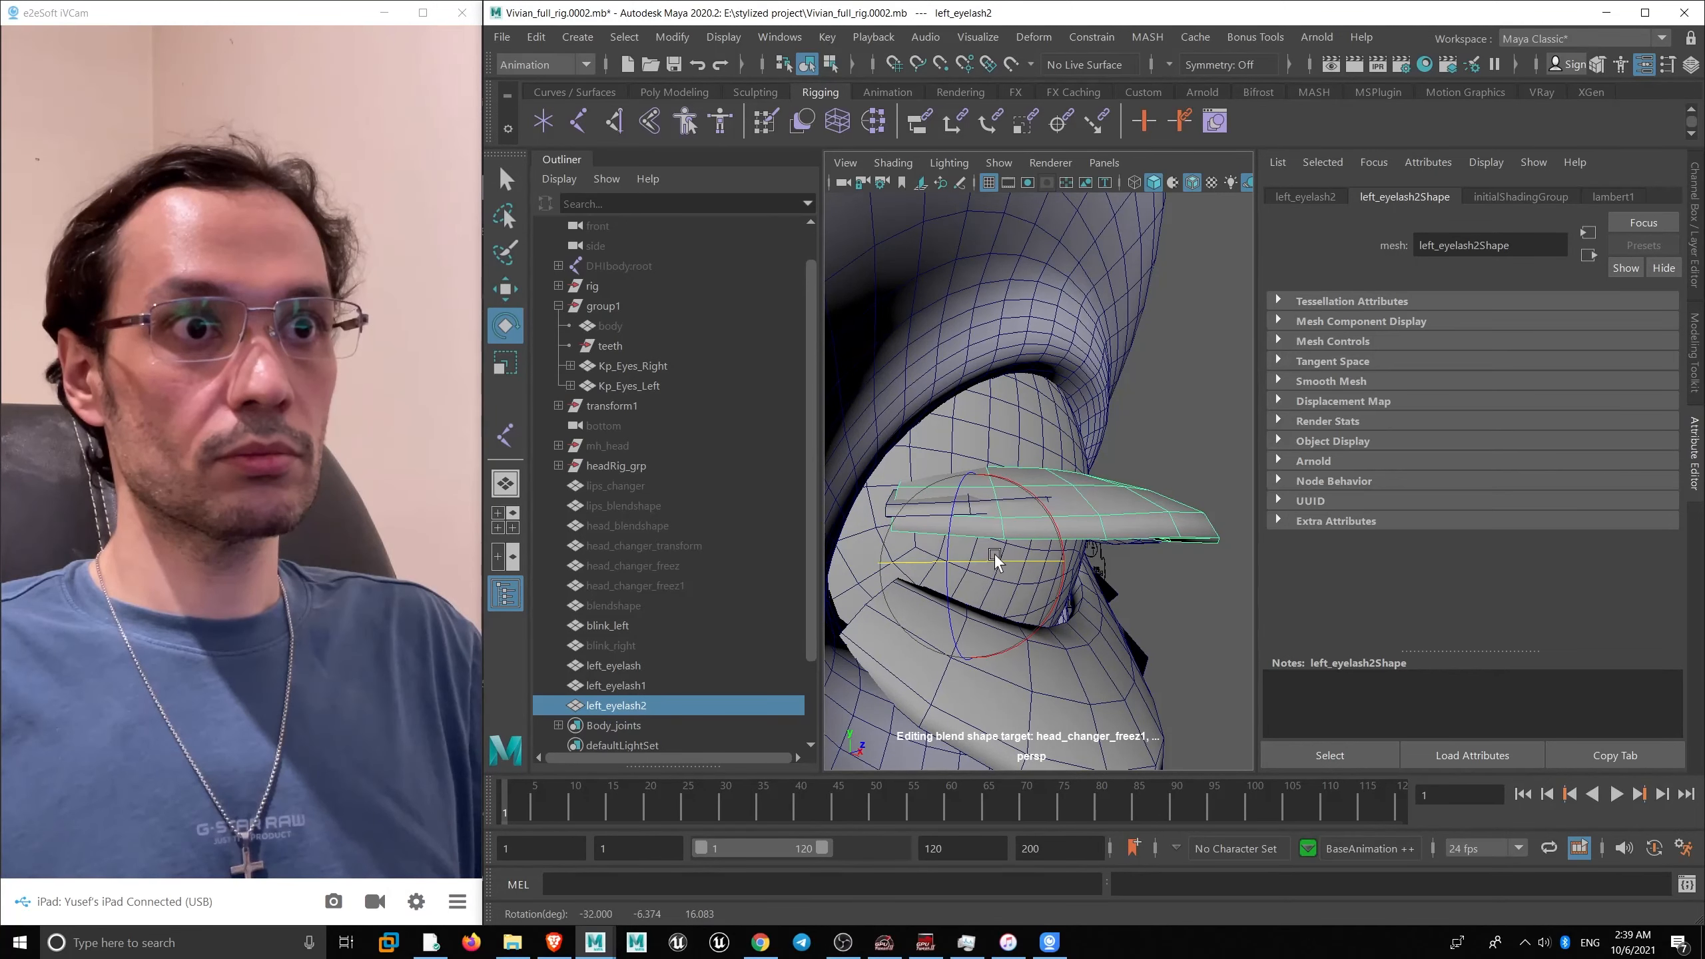
left_click_drag(1025, 553, 1153, 526, "alt")
key("w")
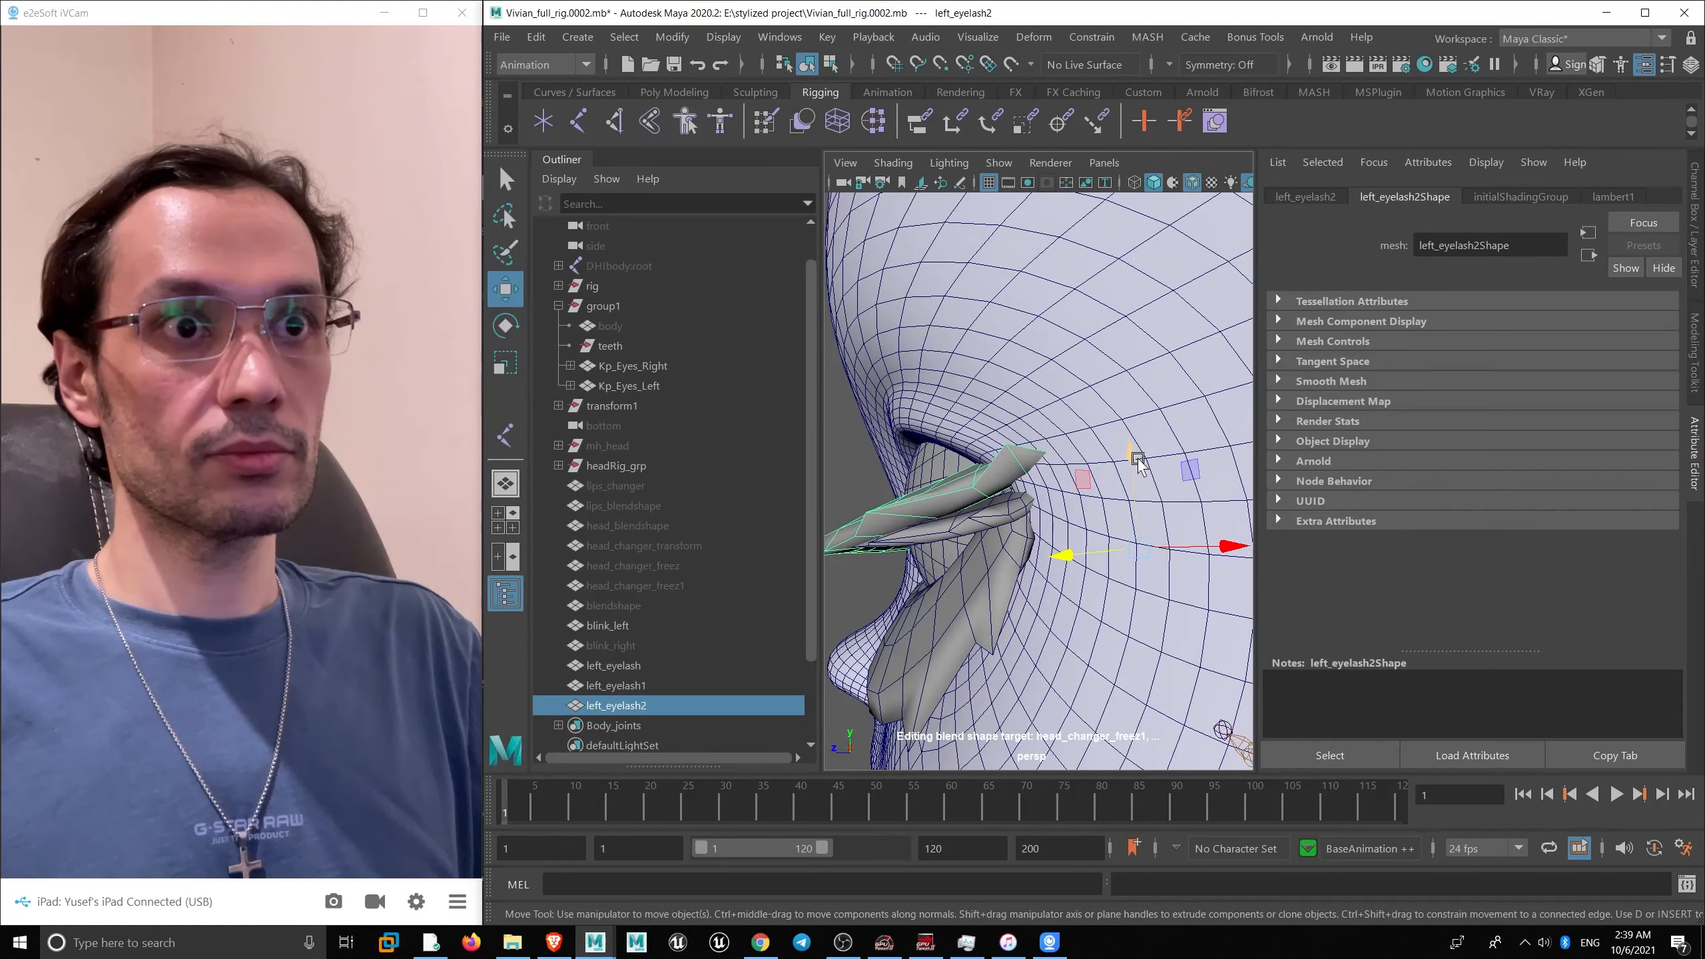
- Refine the half-closed eyelash's position and tilt so it spans the left eye from inner to outer corner
left_click_drag(1138, 464, 963, 597)
key("e")
left_click(1129, 564)
right_click_drag(962, 597, 886, 561, "alt")
left_click_drag(908, 552, 980, 557, "alt")
key("w")
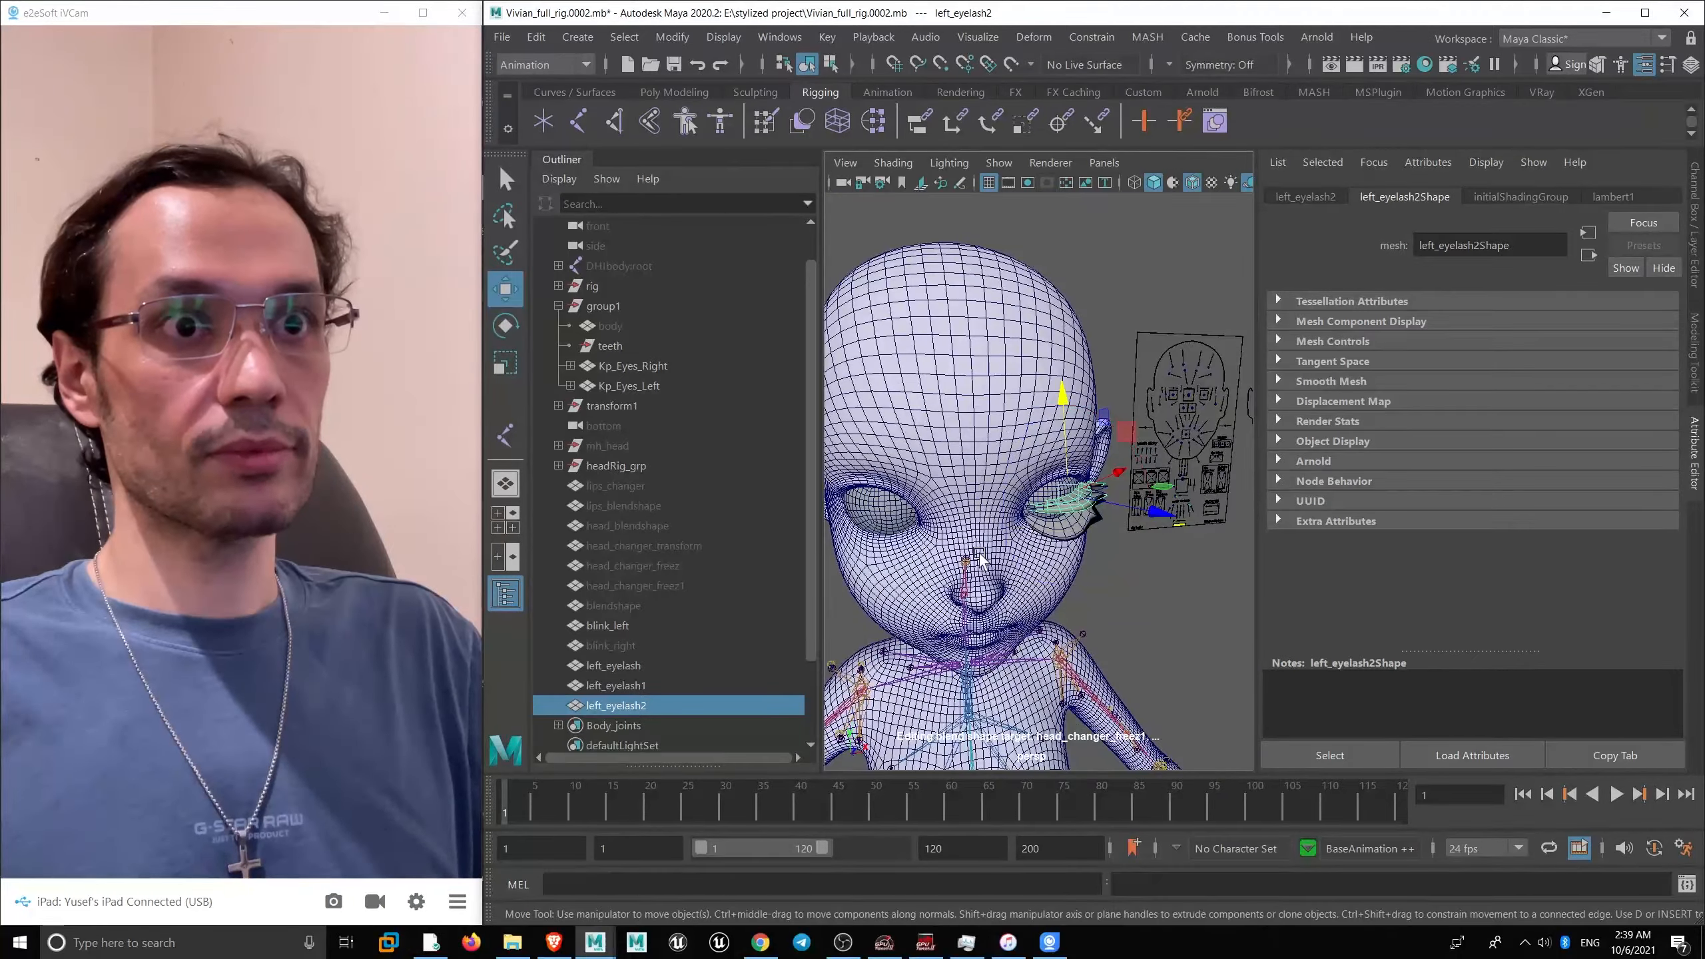
scroll(1130, 590, "up", 5)
left_click_drag(1134, 621, 1114, 564, "alt")
- Select the closed eyelash left_eyelash1 and save the rig scene
left_click(1139, 588)
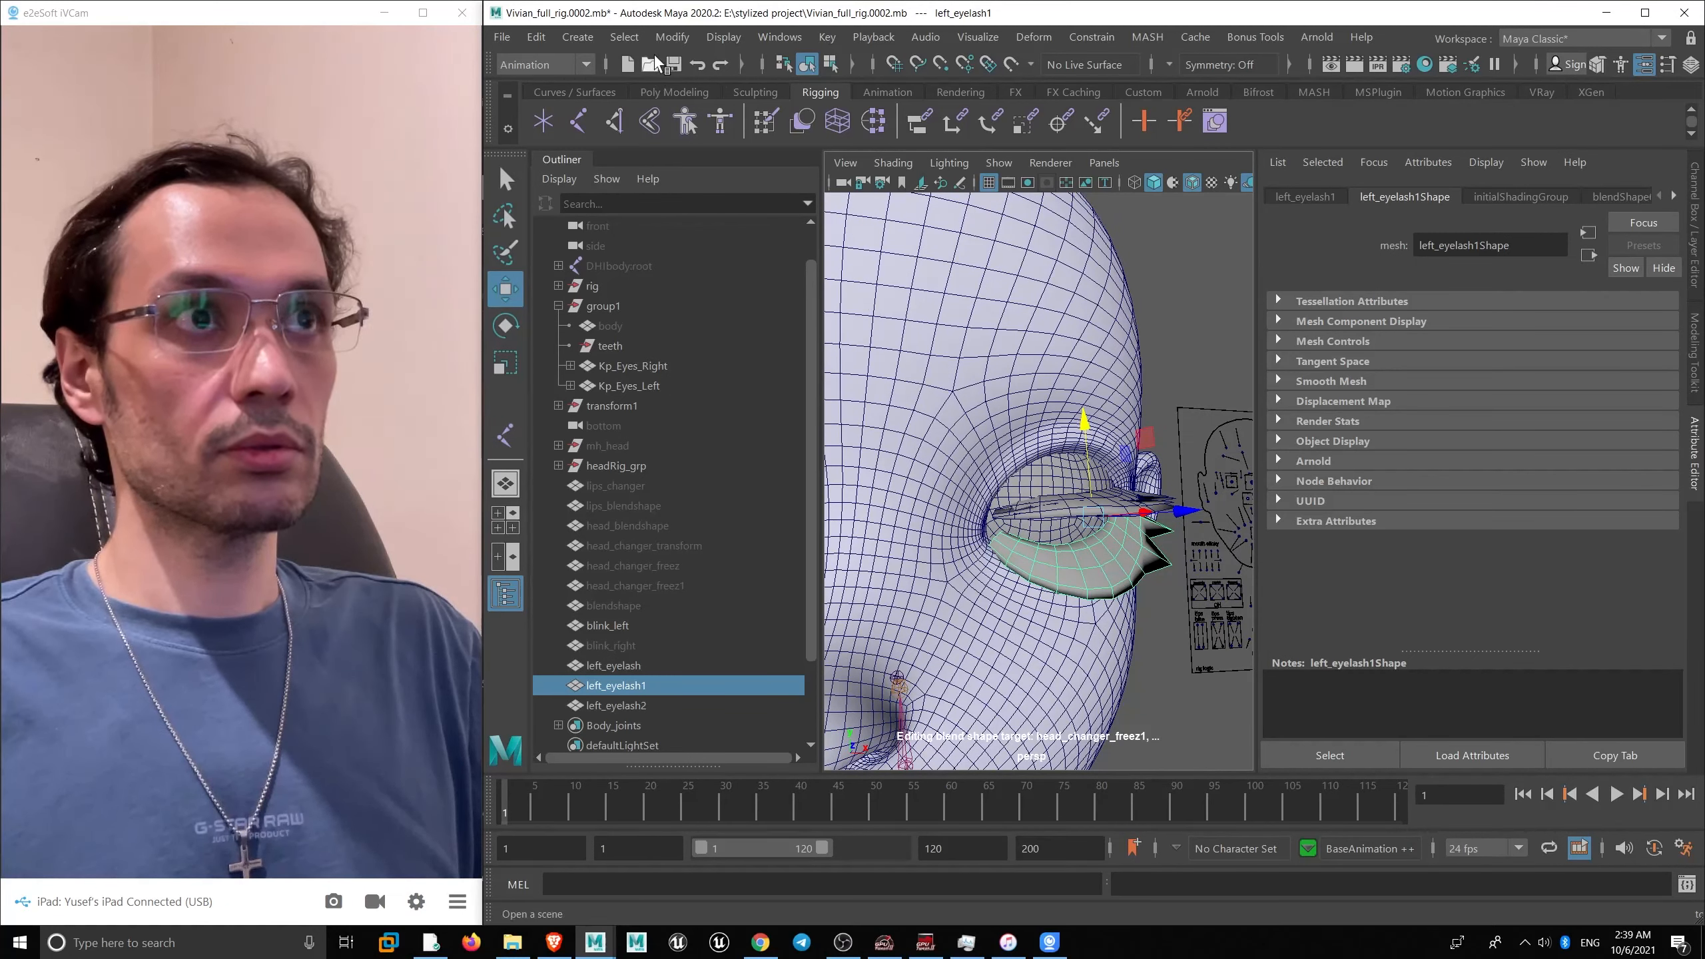
left_click(762, 41)
mouse_move(837, 152)
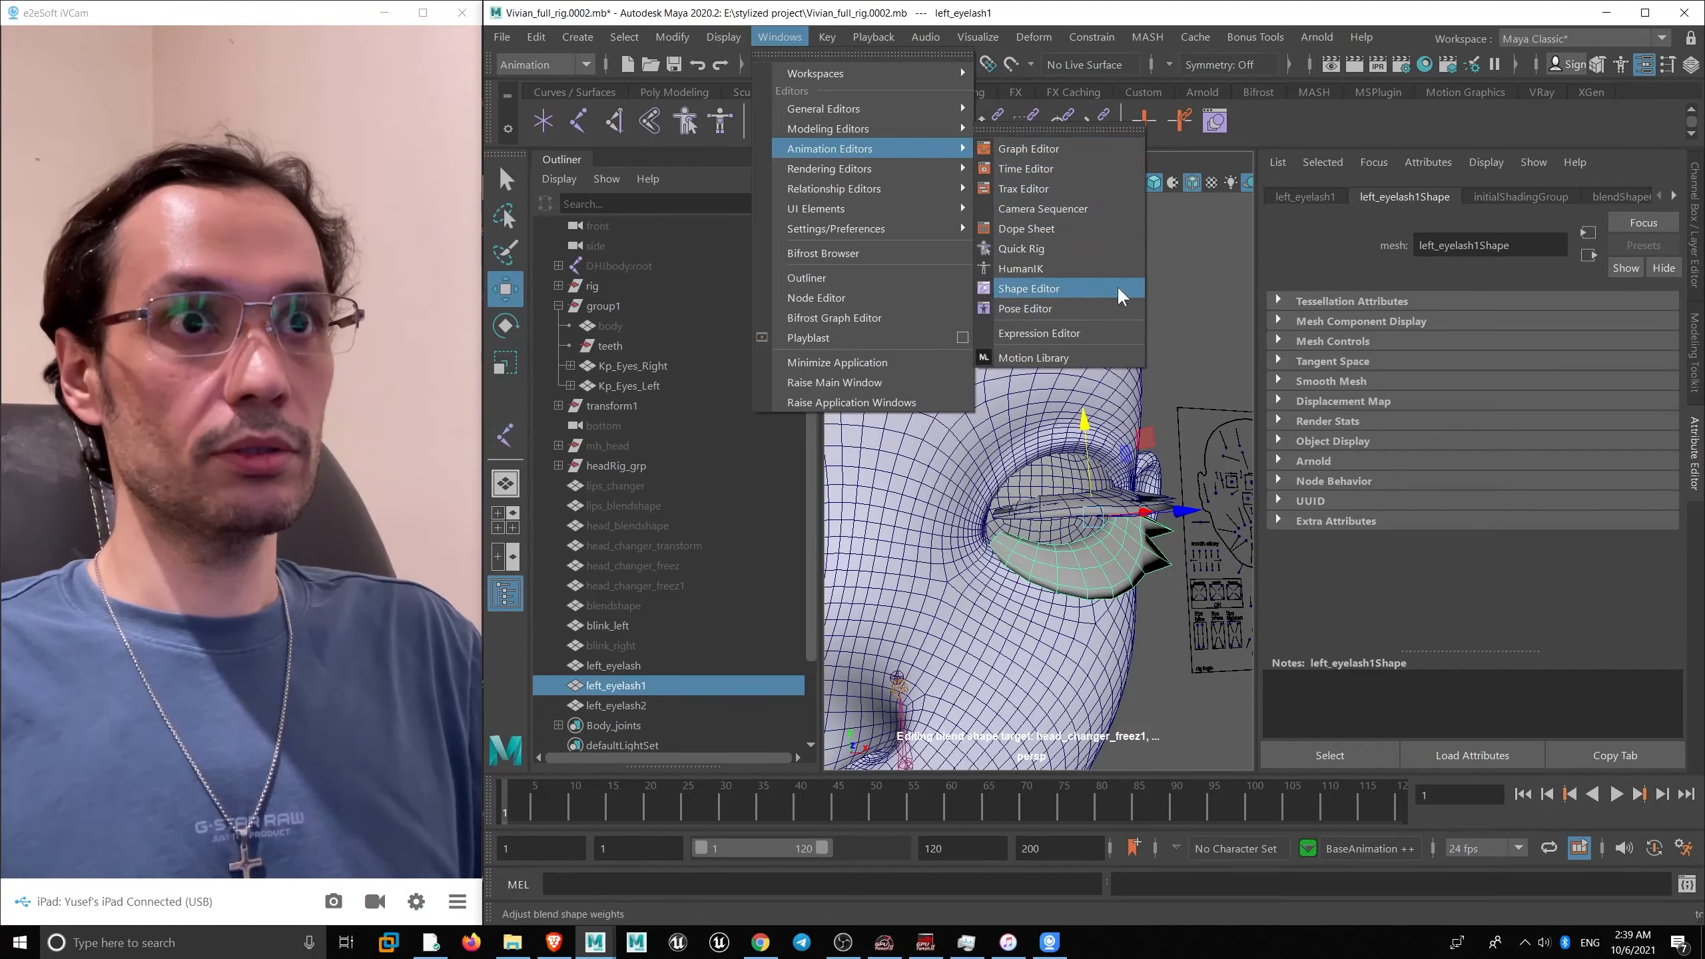
left_click(1028, 288)
key("ctrl+s")
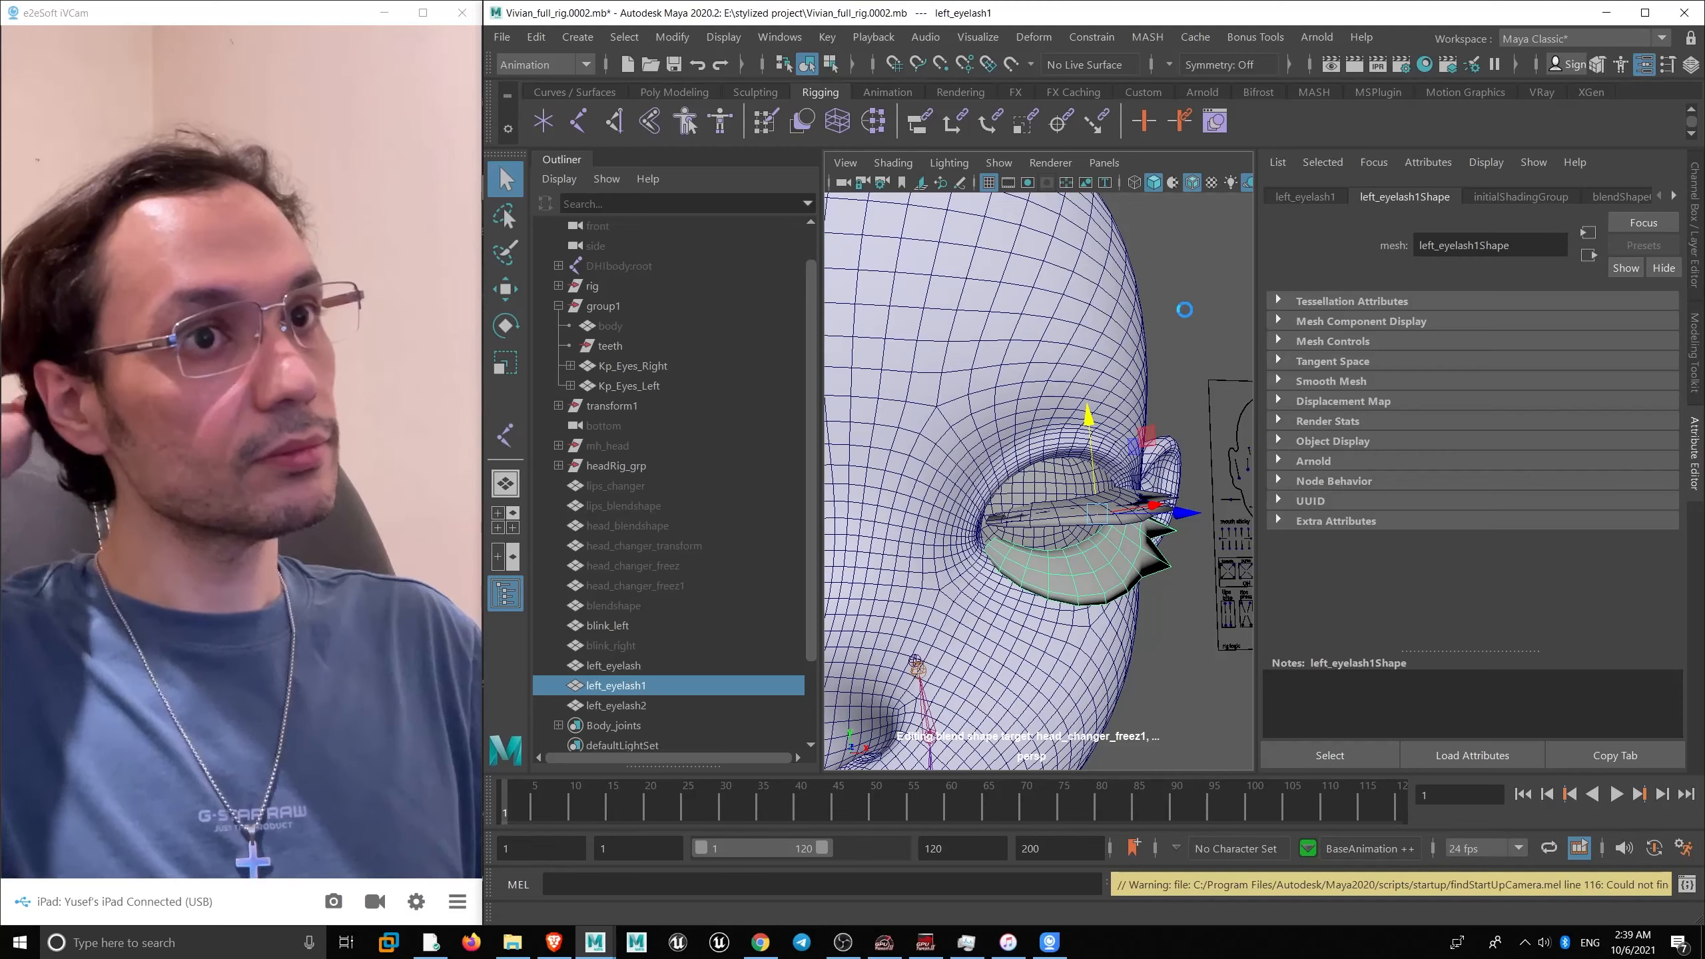
key("w")
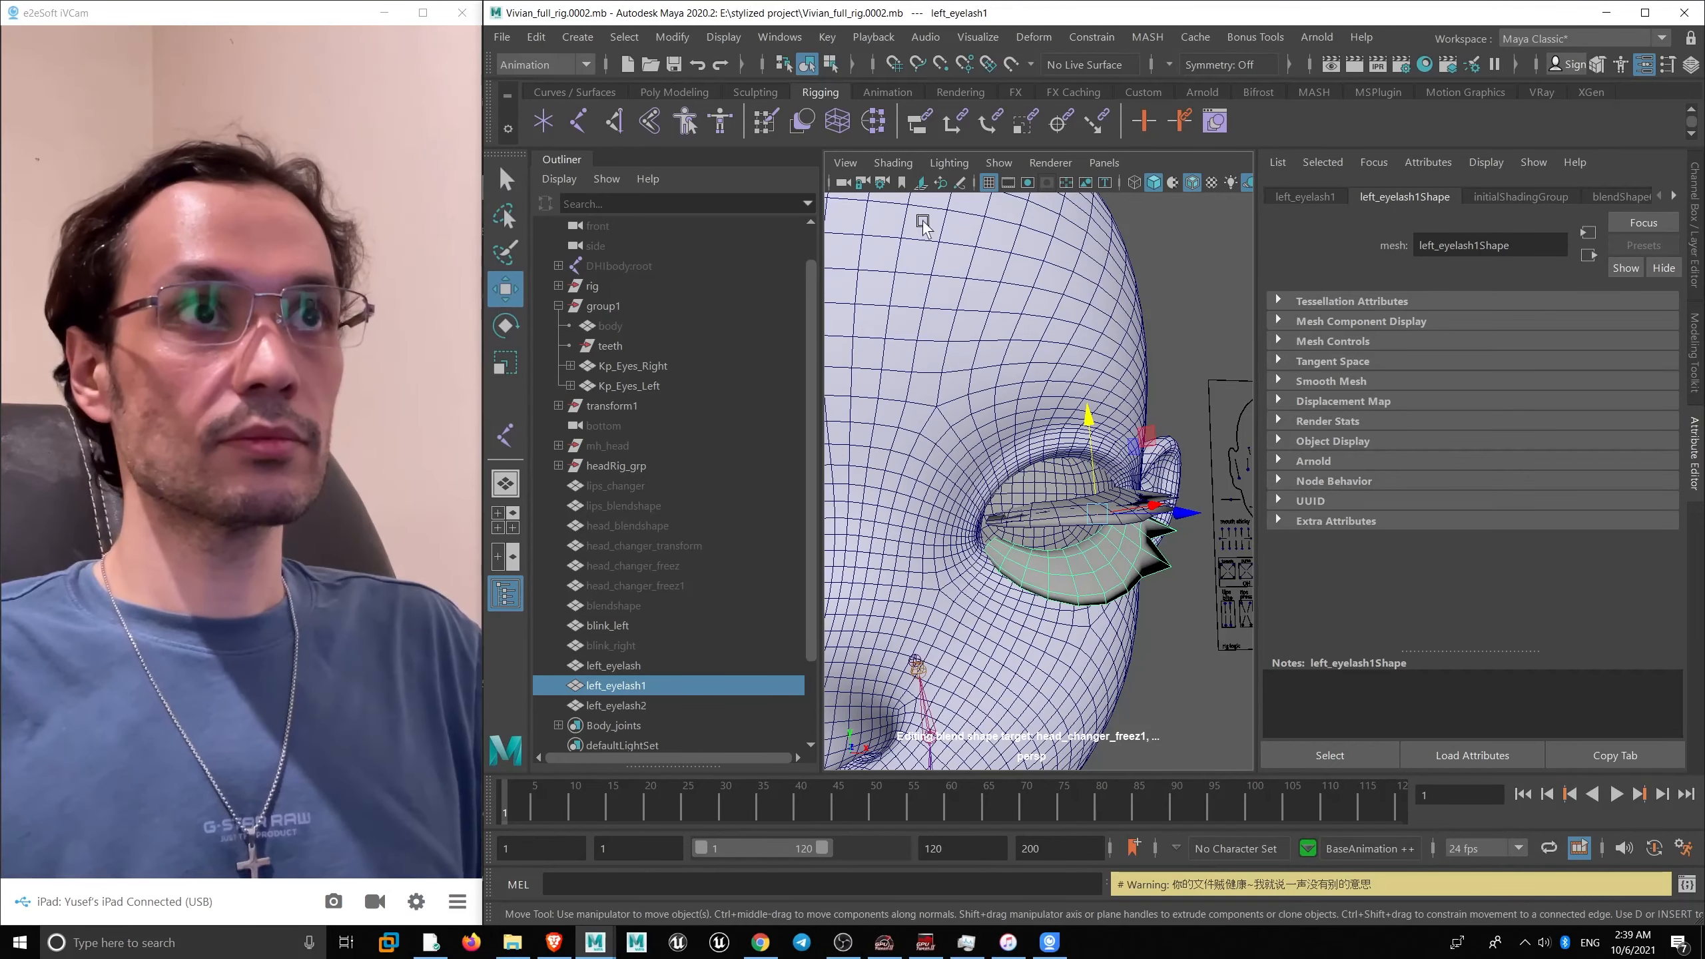
- Open the Shape Editor, select the left_eyelash1 target under blendShape6 and turn off target editing in blendShape3
left_click(779, 36)
mouse_move(849, 178)
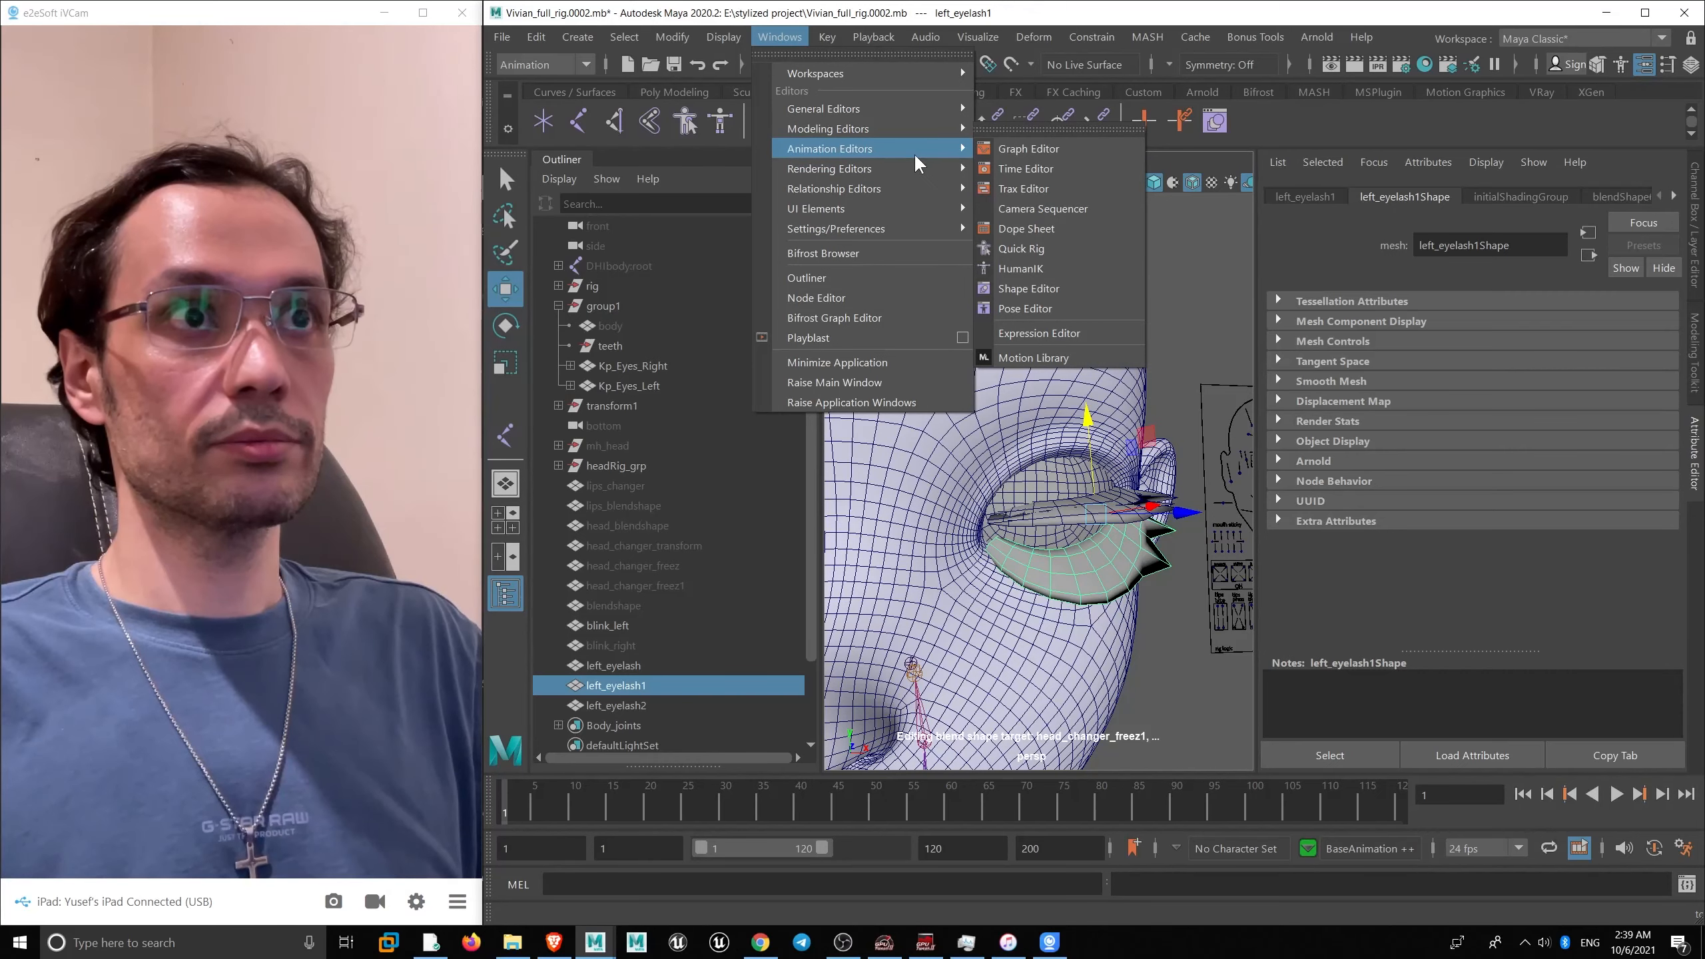
left_click(1090, 290)
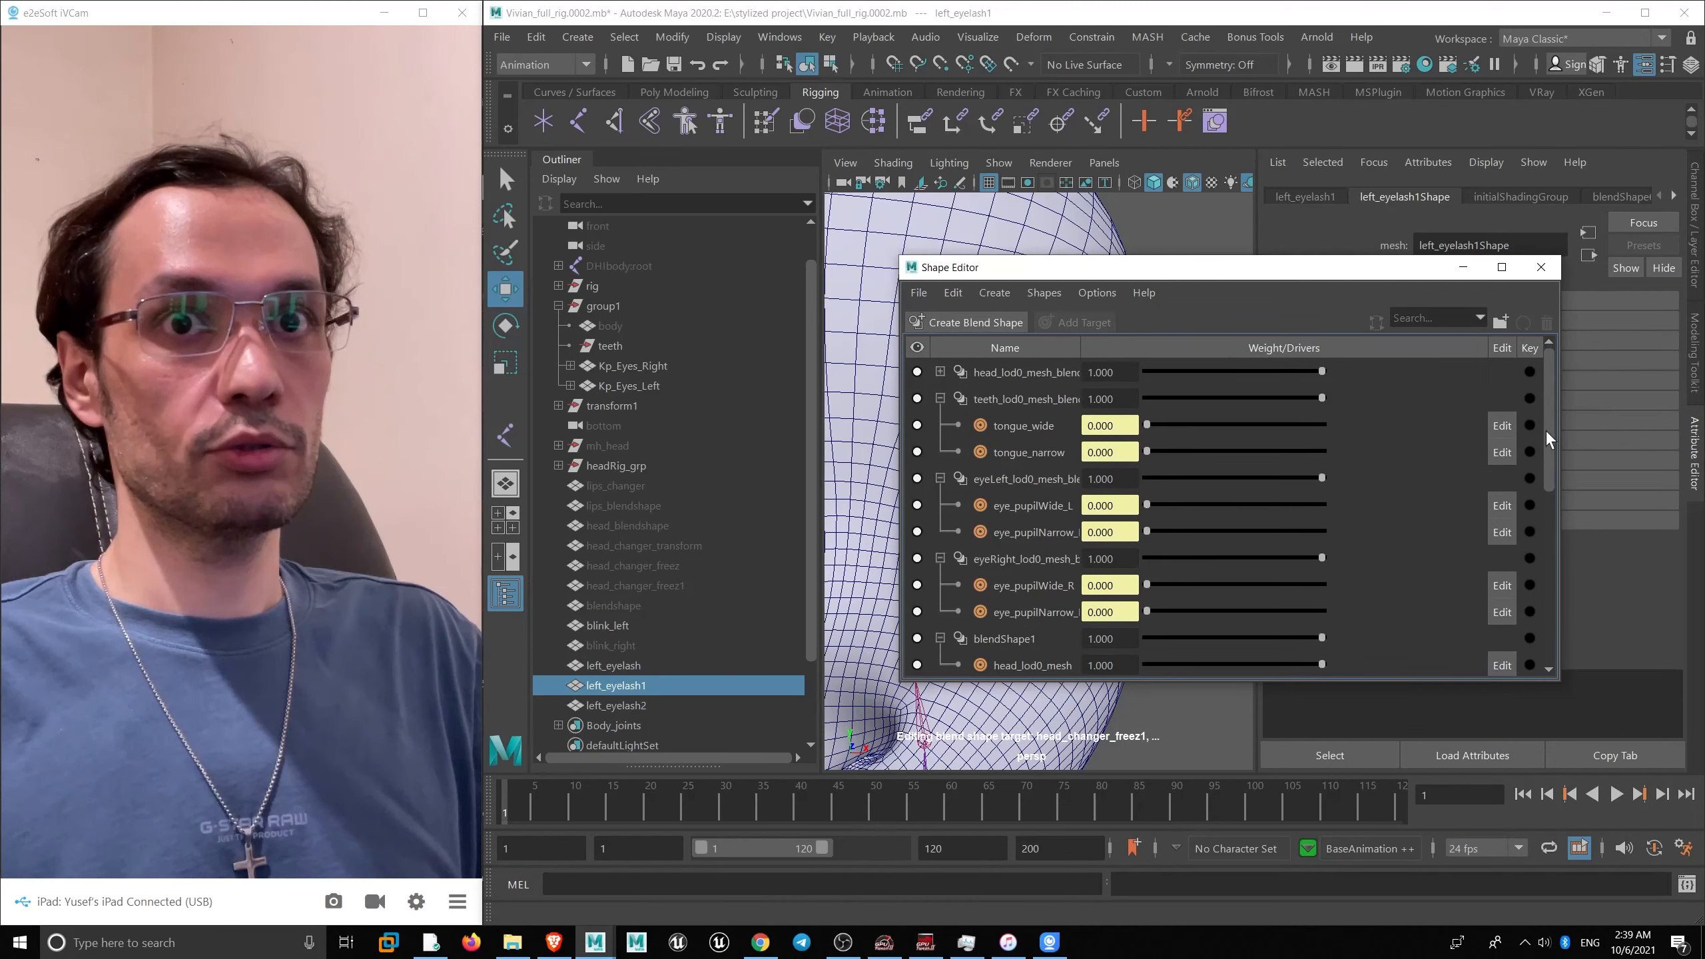
left_click_drag(1547, 440, 1550, 608)
left_click(1033, 643)
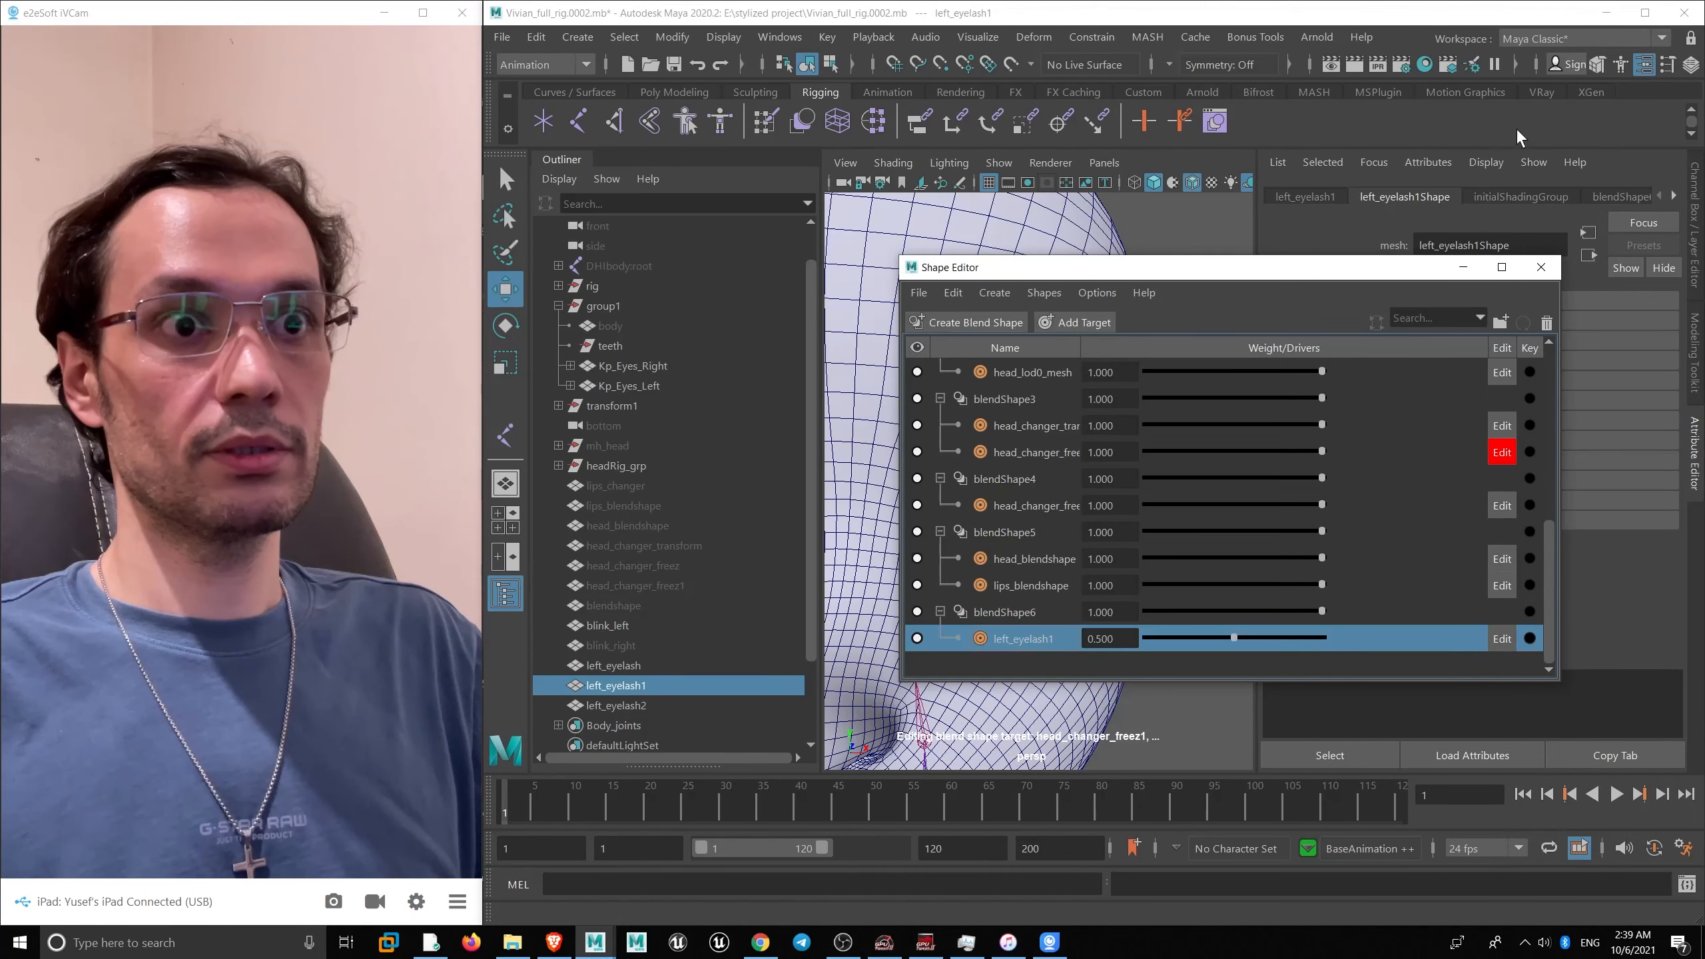
left_click(1501, 453)
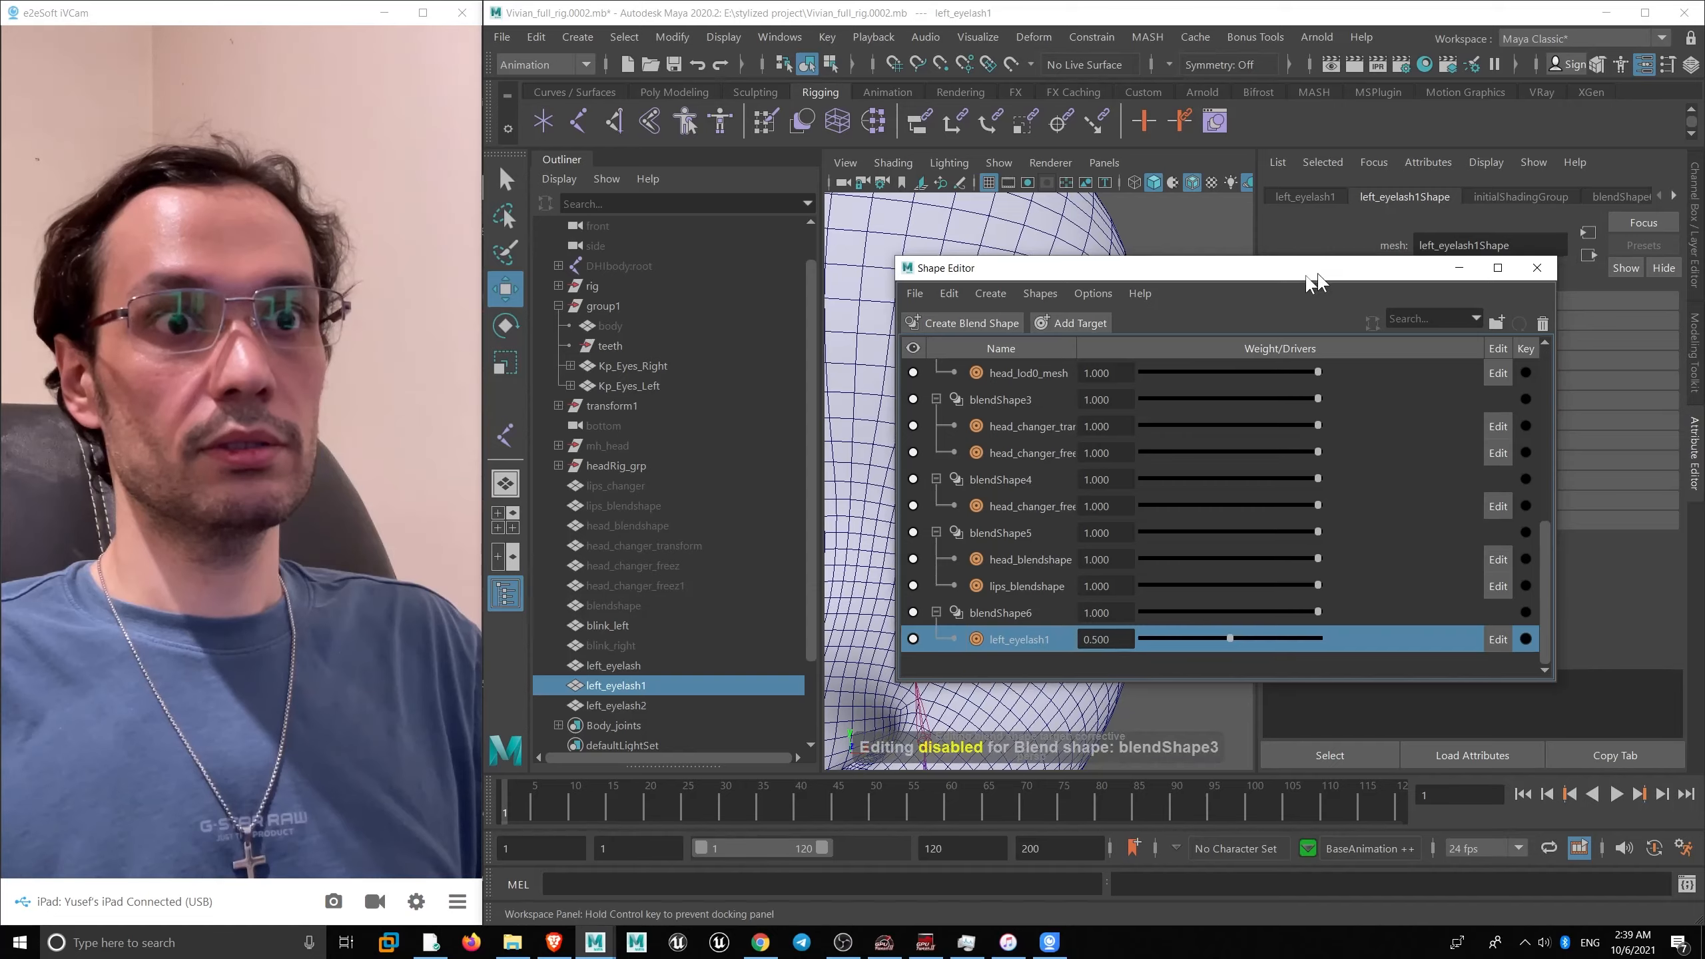
- Add the half-closed eyelash left_eyelash2 as an in-between target of left_eyelash1 at weight 0.5
left_click_drag(1325, 271, 507, 185)
left_click(661, 704)
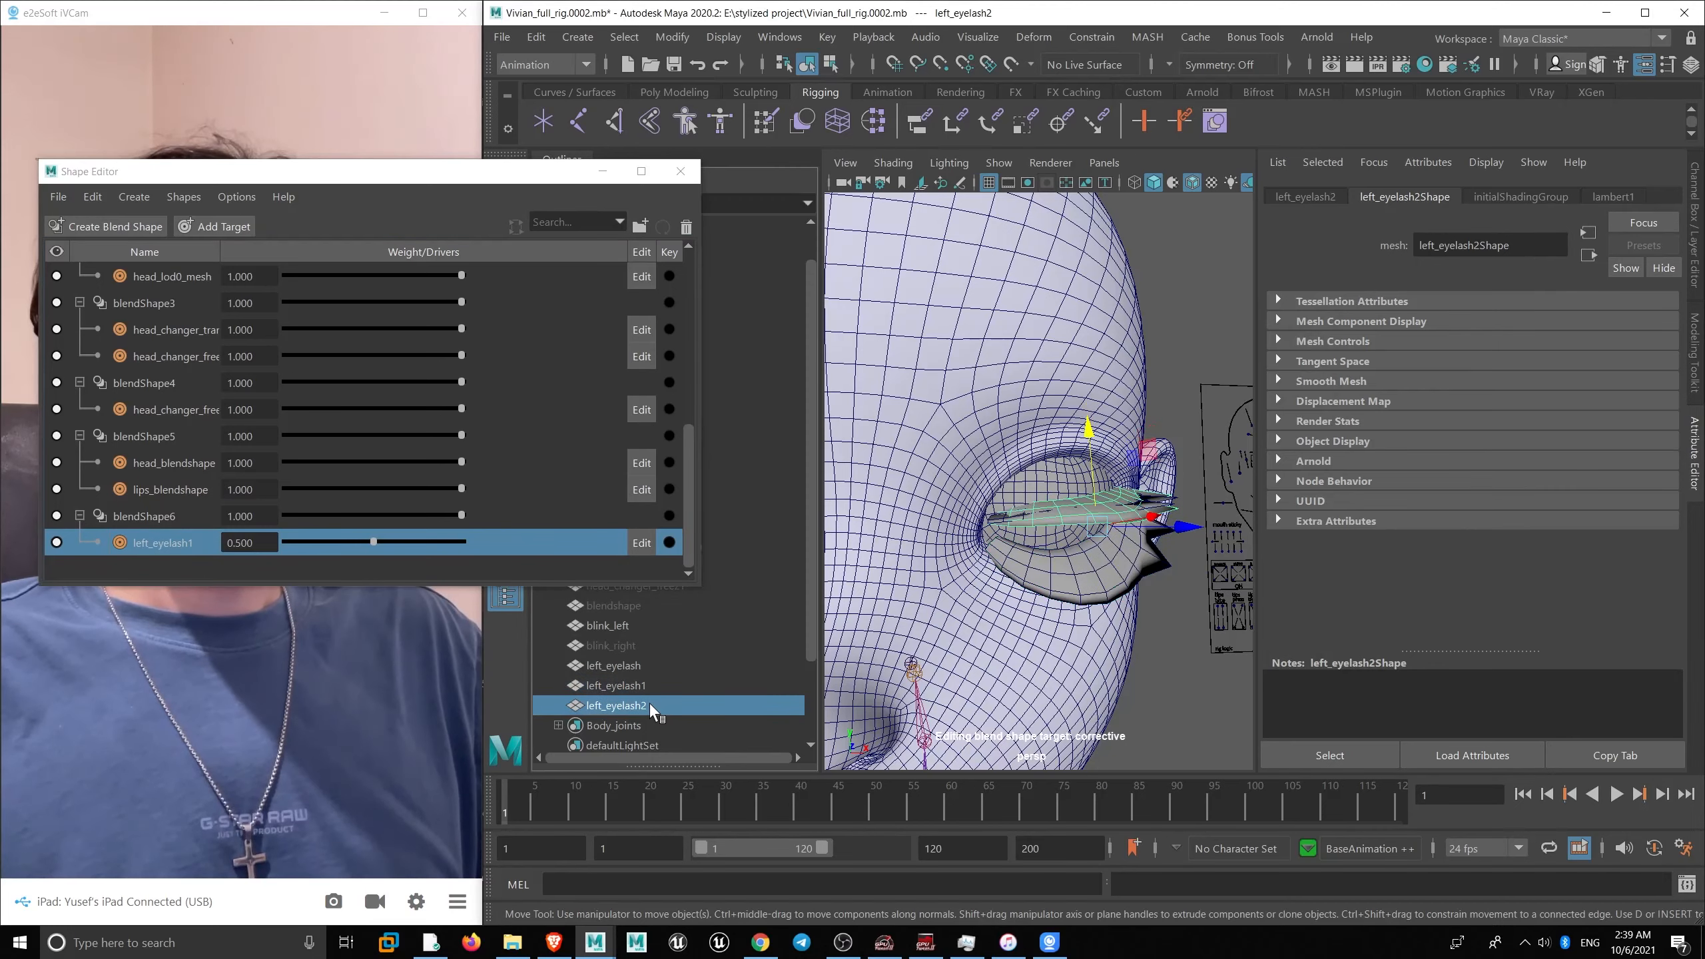
right_click(178, 543)
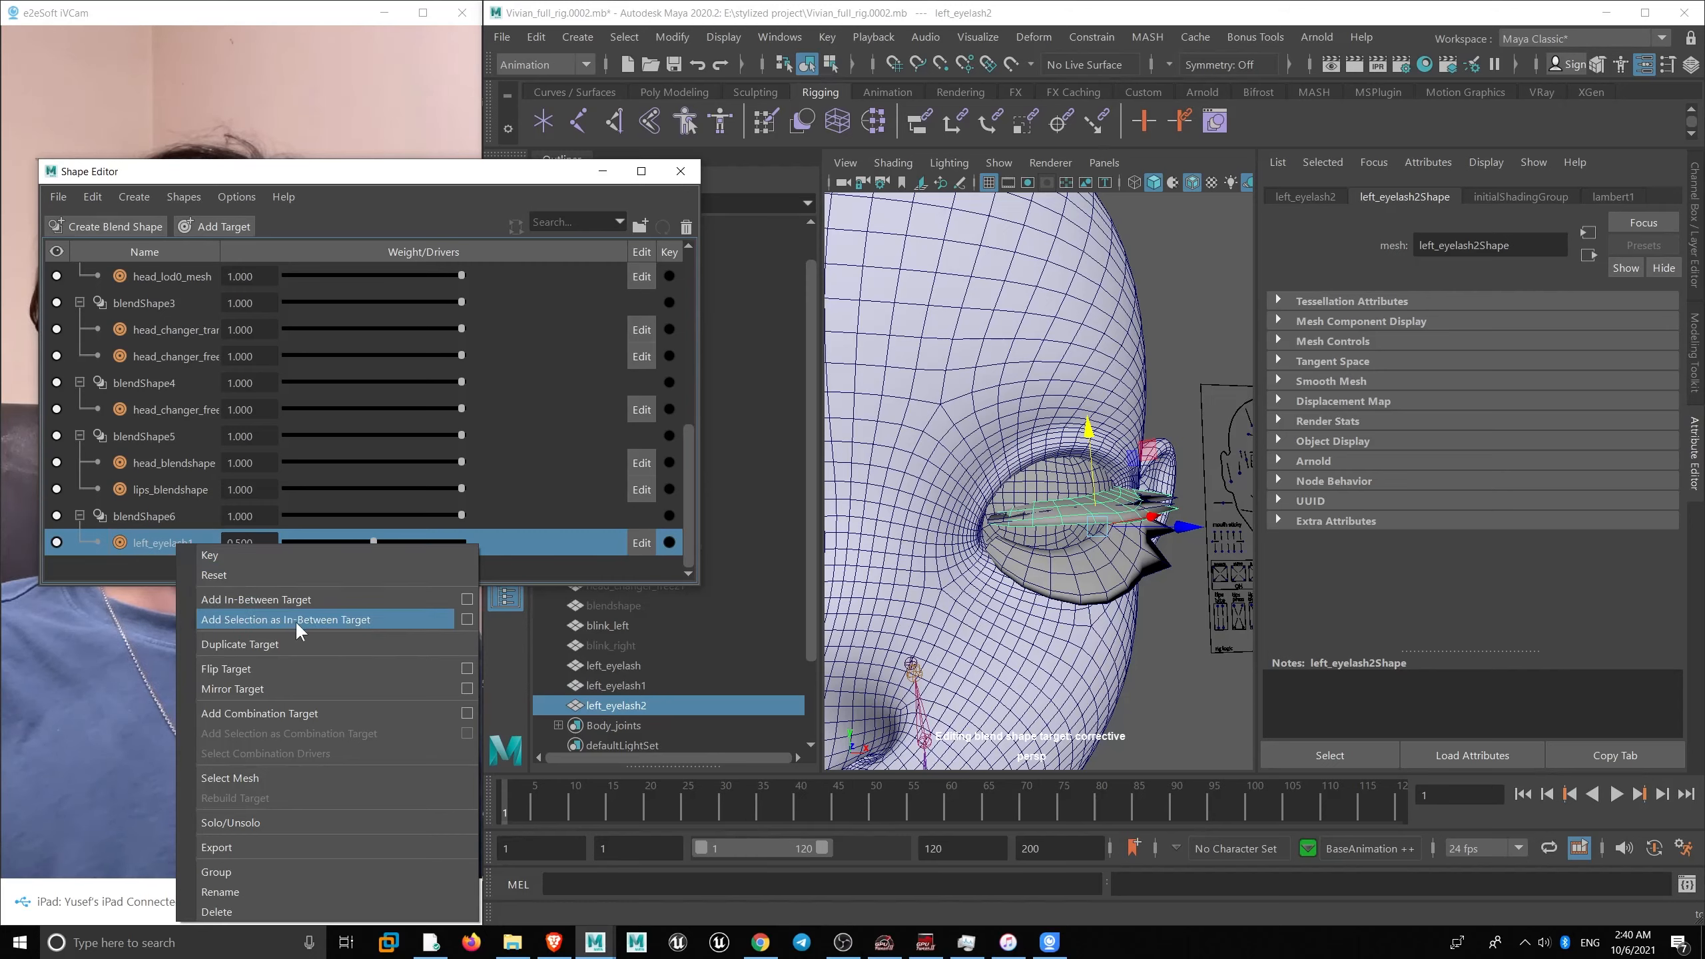
left_click(354, 619)
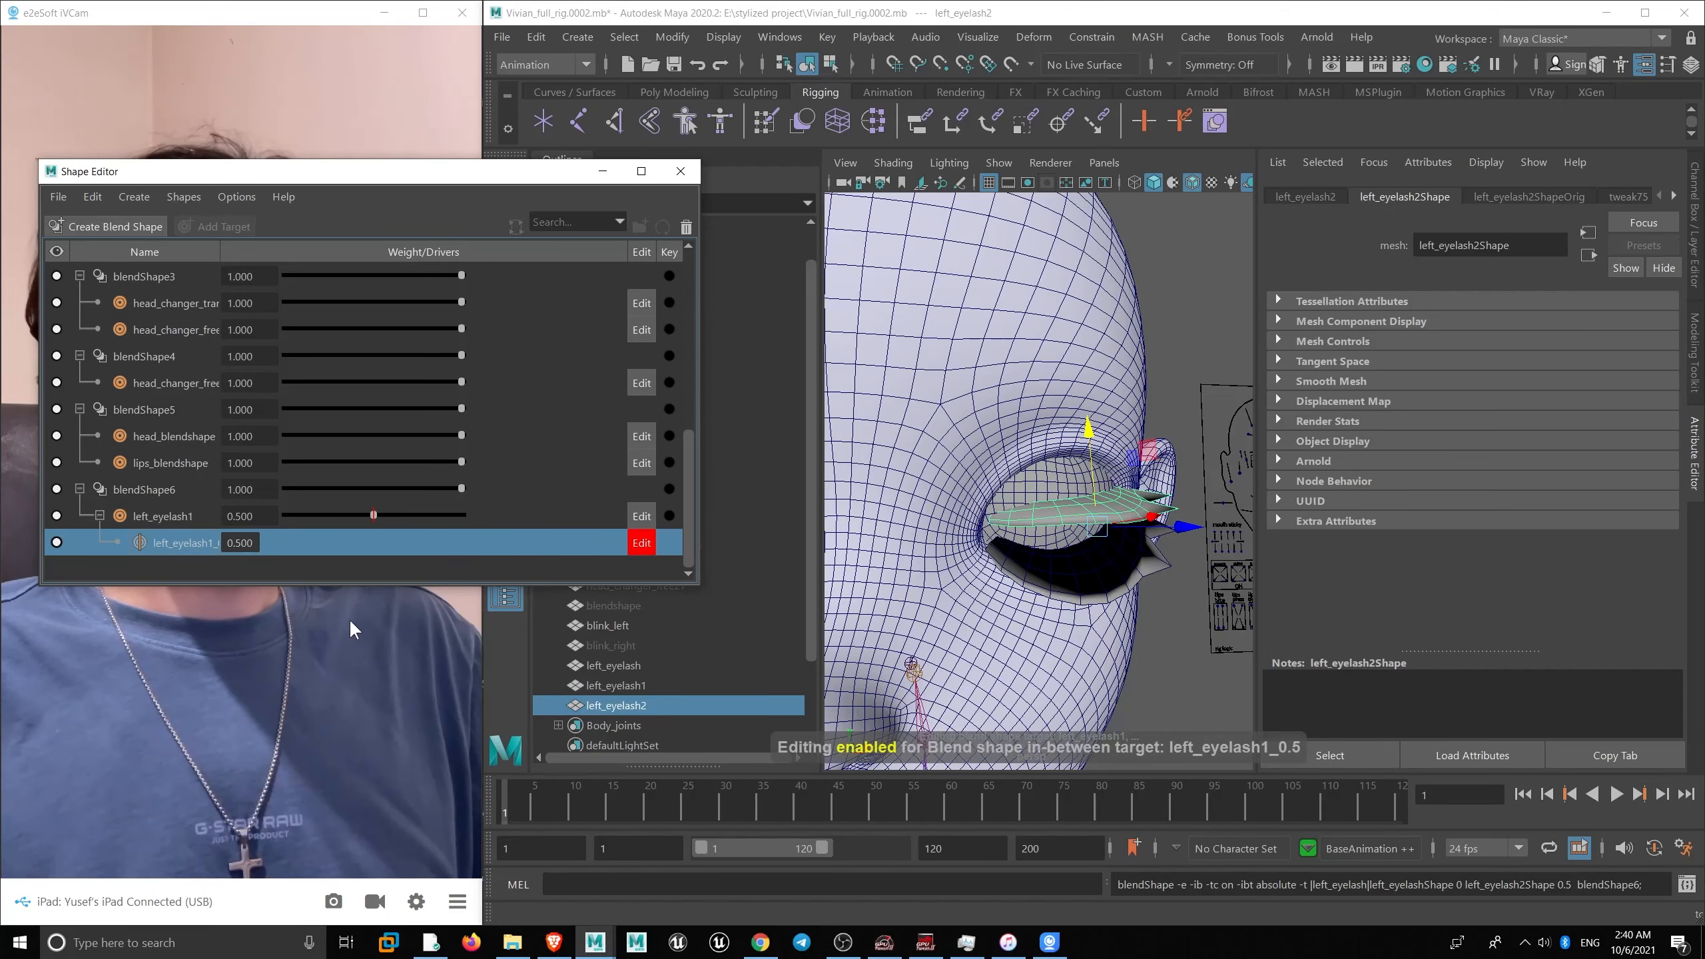
- Return the left_eyelash1 weight to 0, hide the closed and half-closed target eyelashes, and select the original eyelash
right_click_drag(1130, 508, 1324, 426, "alt")
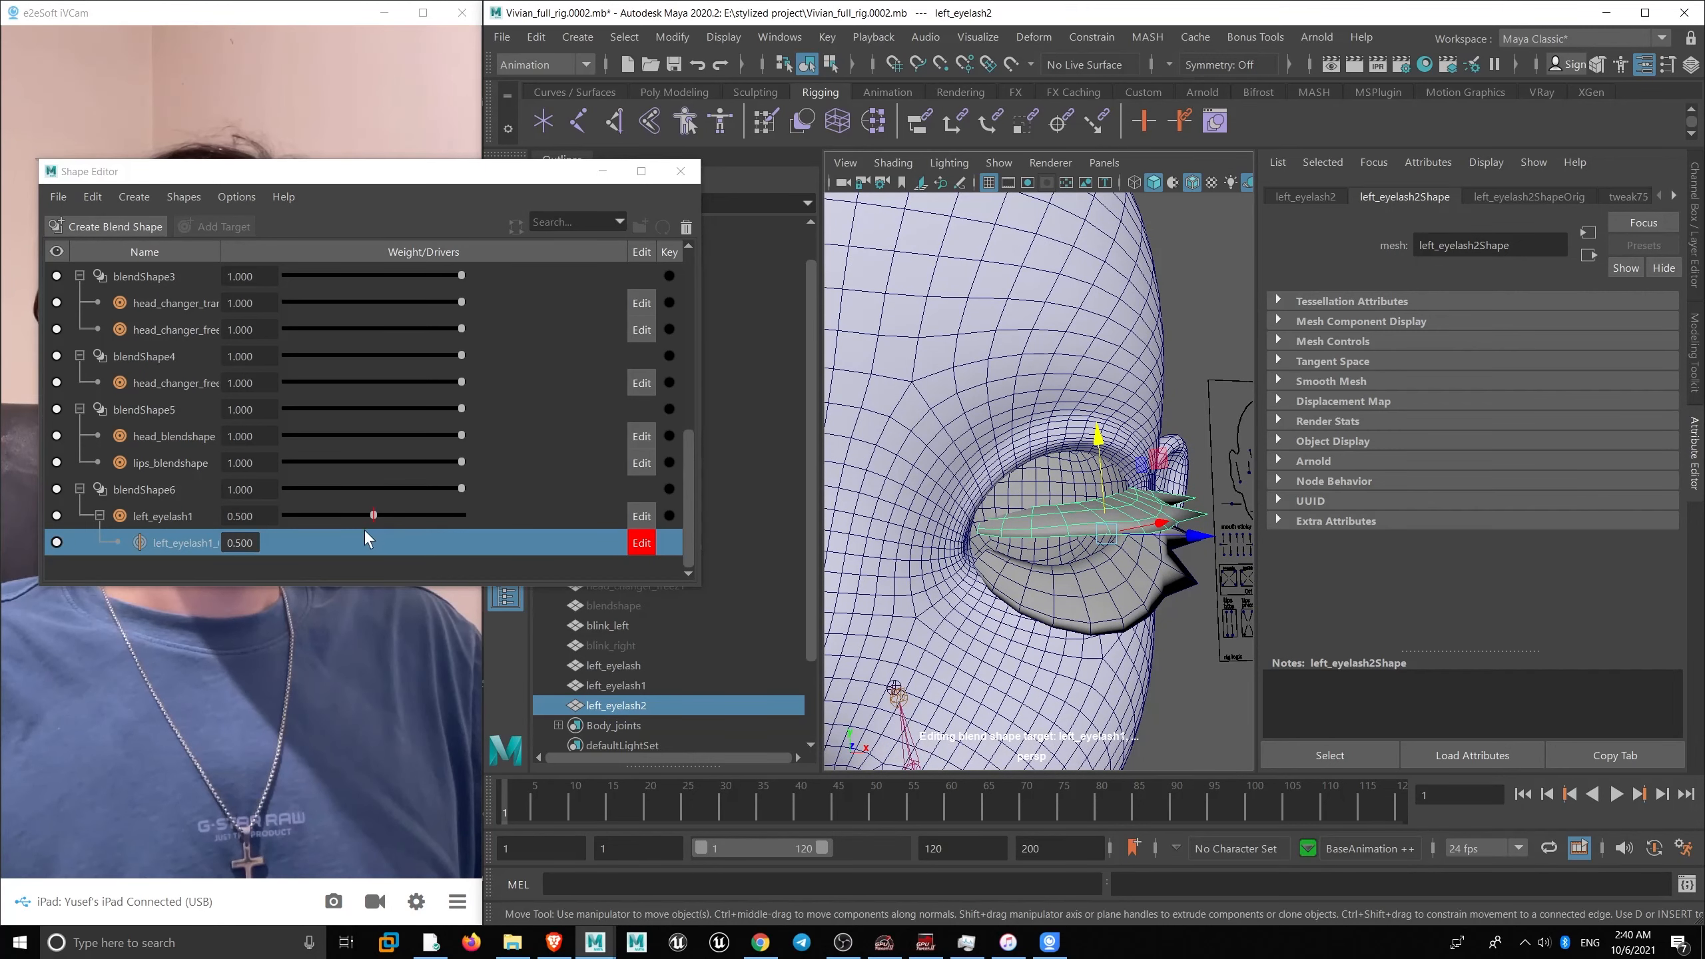
left_click_drag(368, 516, 258, 498)
mouse_move(1066, 547)
left_mouse_down("alt")
mouse_move(1140, 583)
mouse_move(1020, 511)
mouse_move(977, 515)
mouse_move(1036, 533)
left_mouse_up("alt")
left_click(1140, 582, "shift")
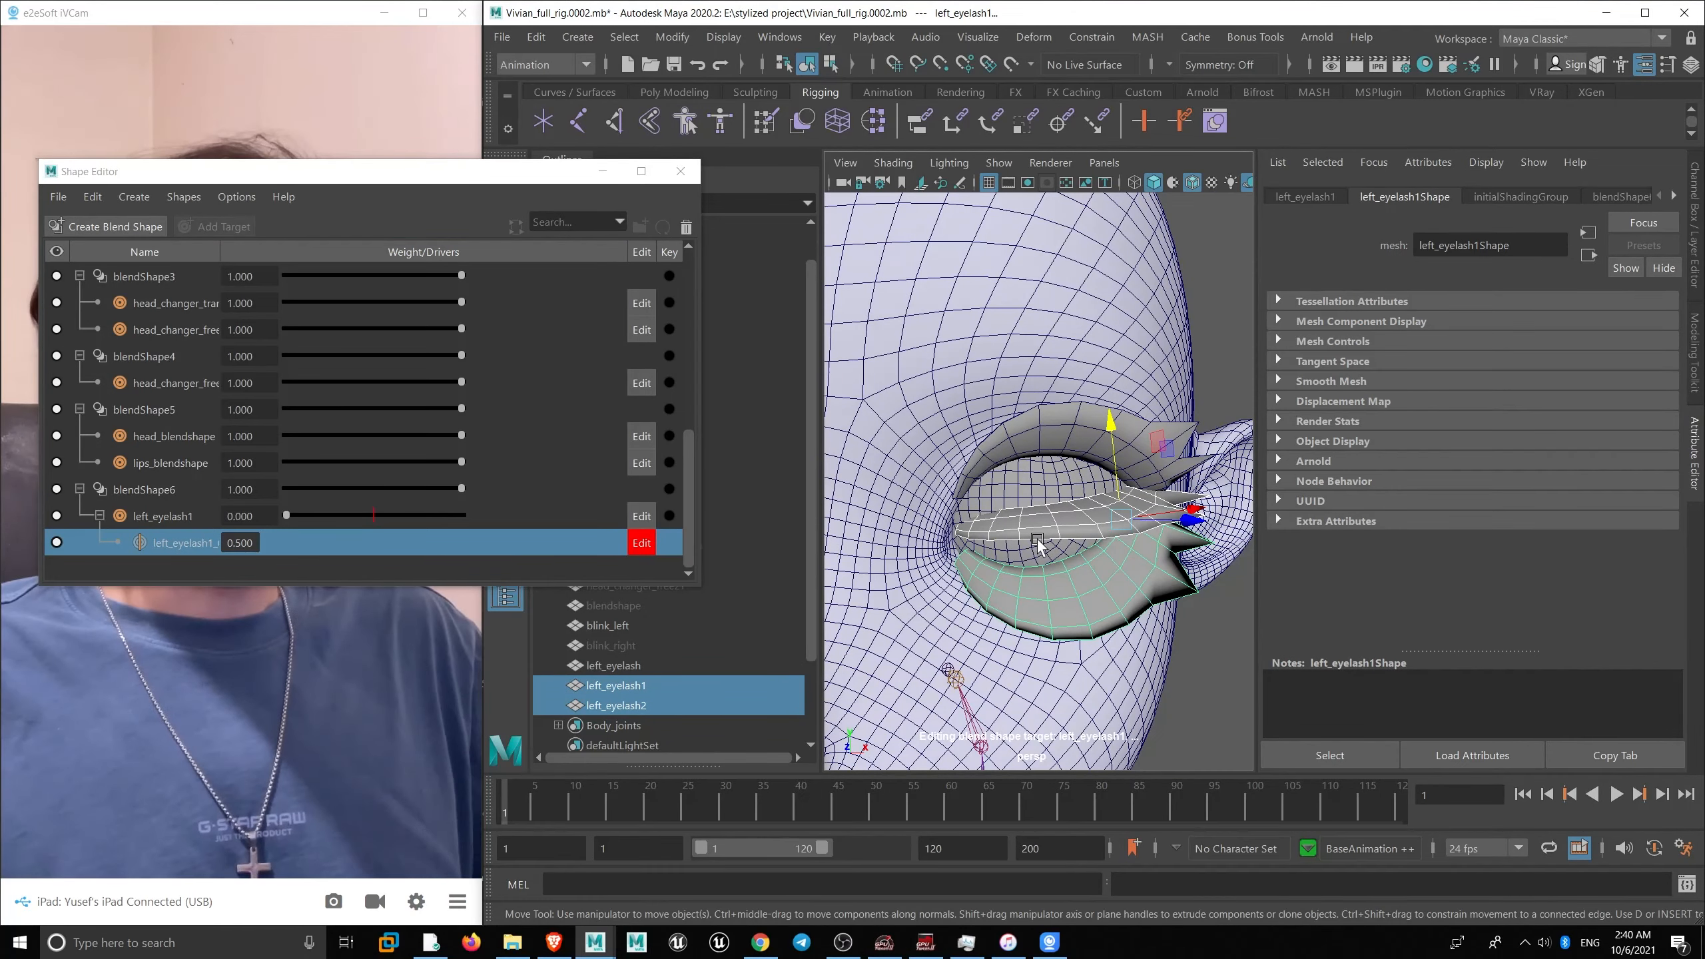
key("ctrl+h")
left_click(1031, 432)
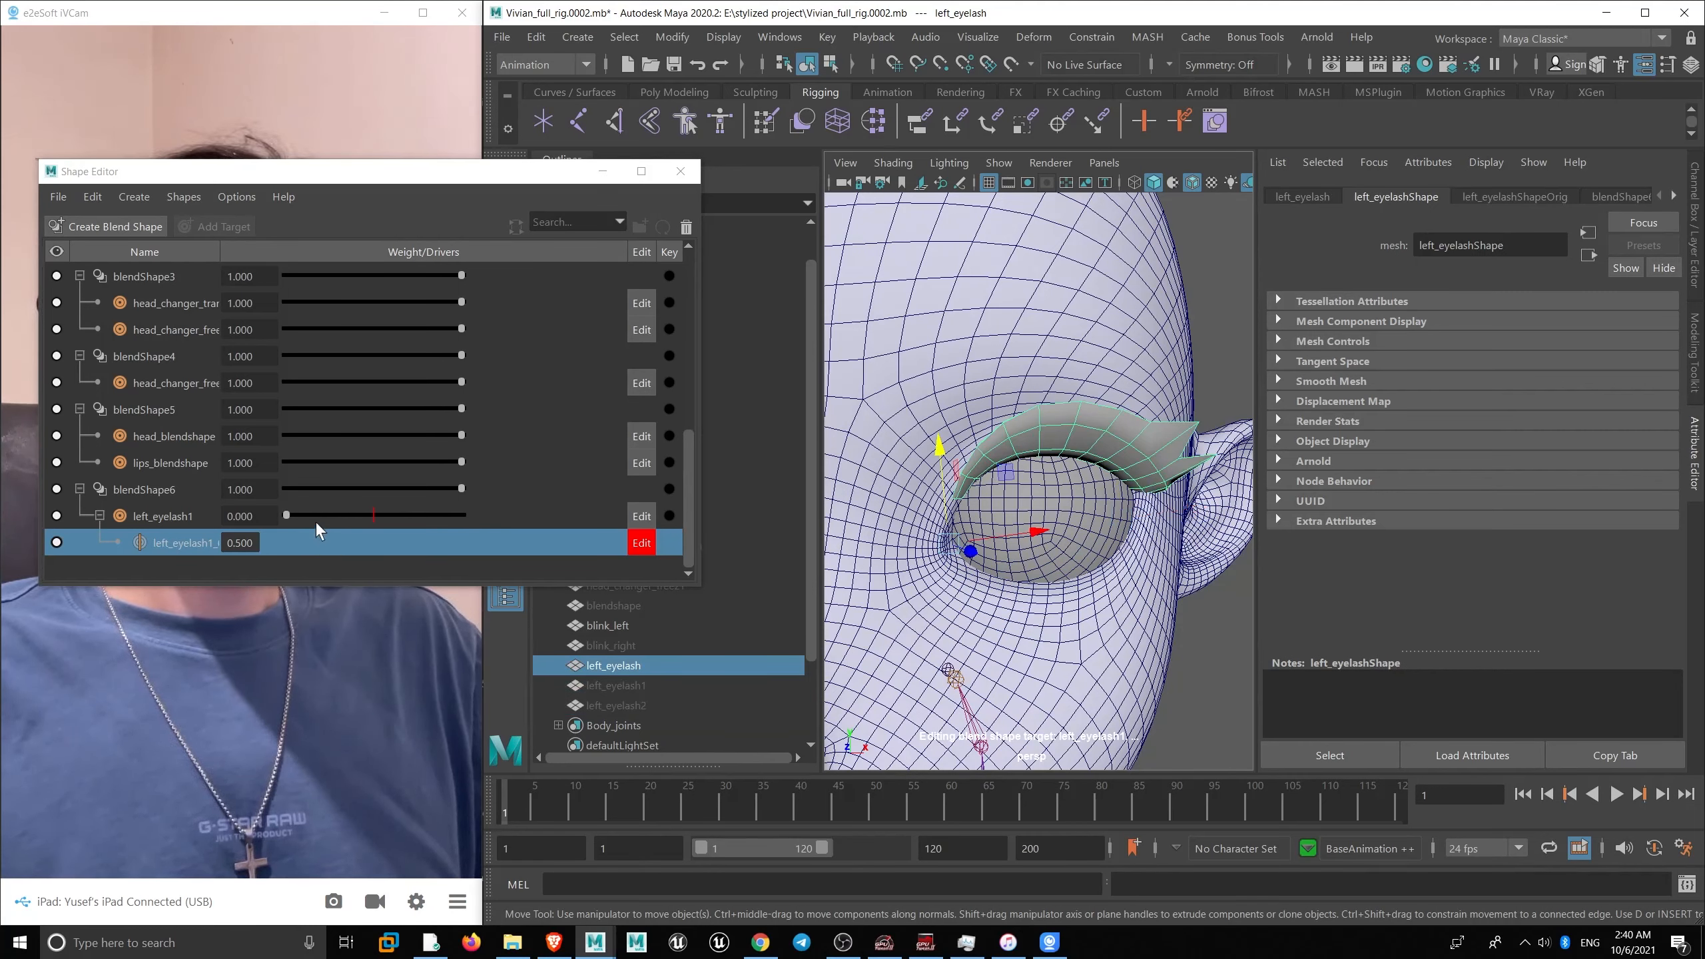
- Scrub the left_eyelash1 weight upward from 0 and examine how the eyelash moves over the eye from the side
mouse_move(286, 515)
left_mouse_down()
mouse_move(421, 499)
mouse_move(286, 511)
left_mouse_up()
left_click_drag(996, 403, 602, 490, "alt")
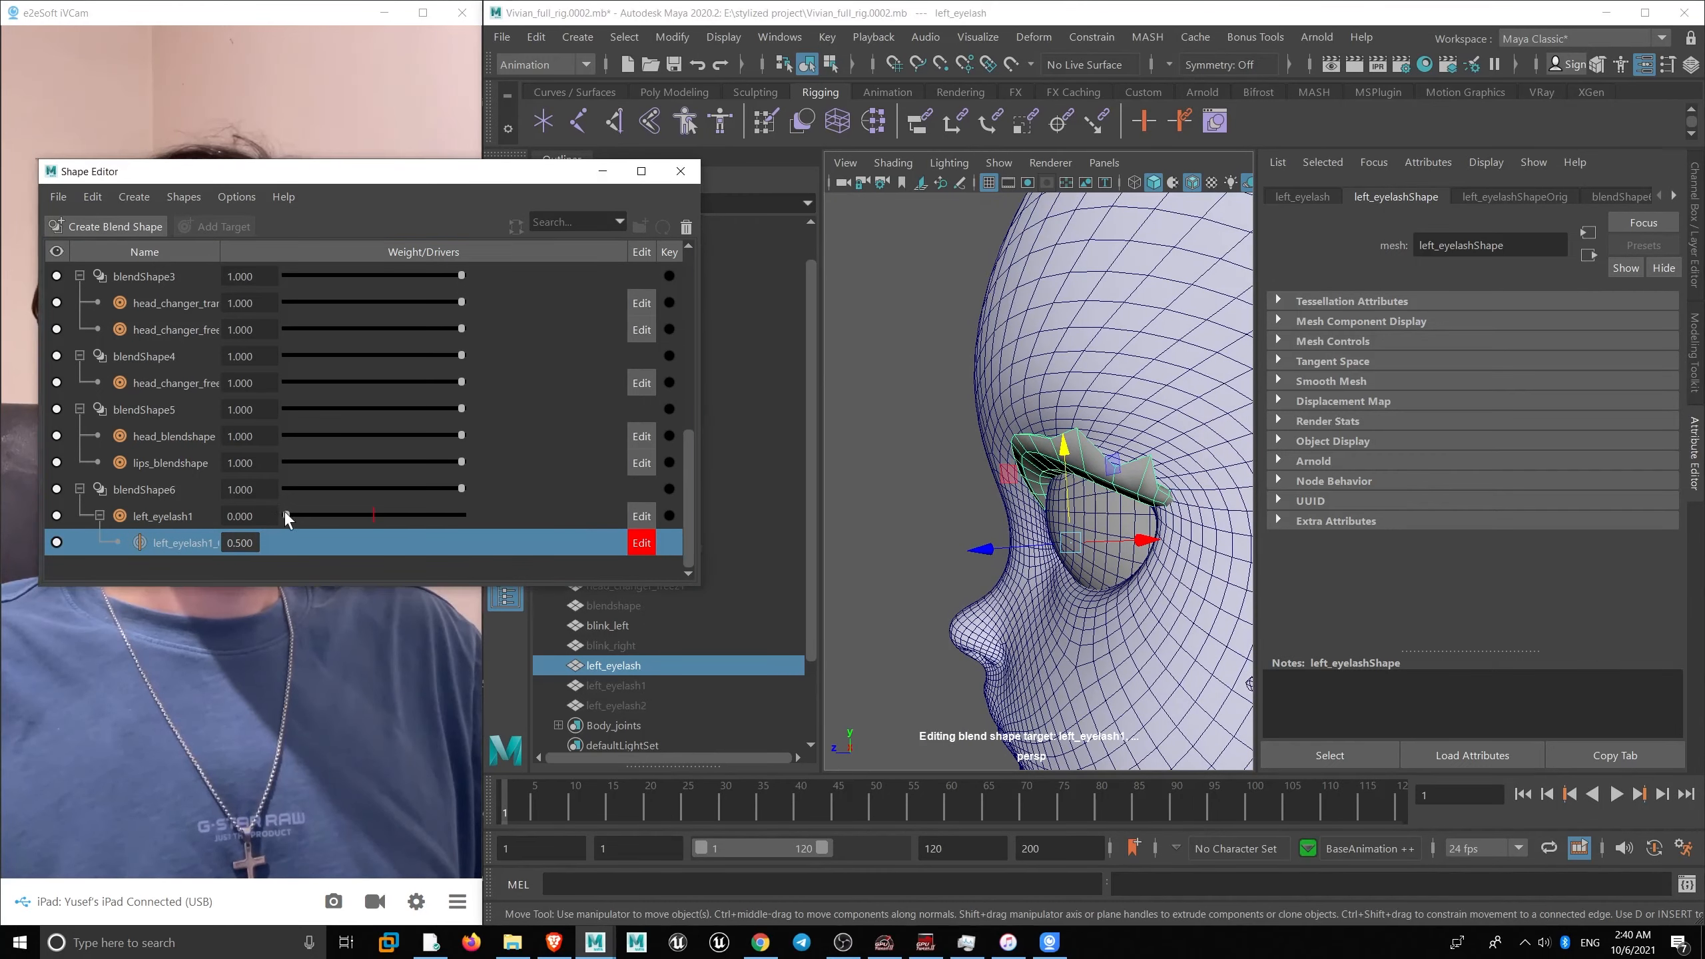
left_click_drag(286, 515, 338, 517)
left_click_drag(307, 511, 327, 512)
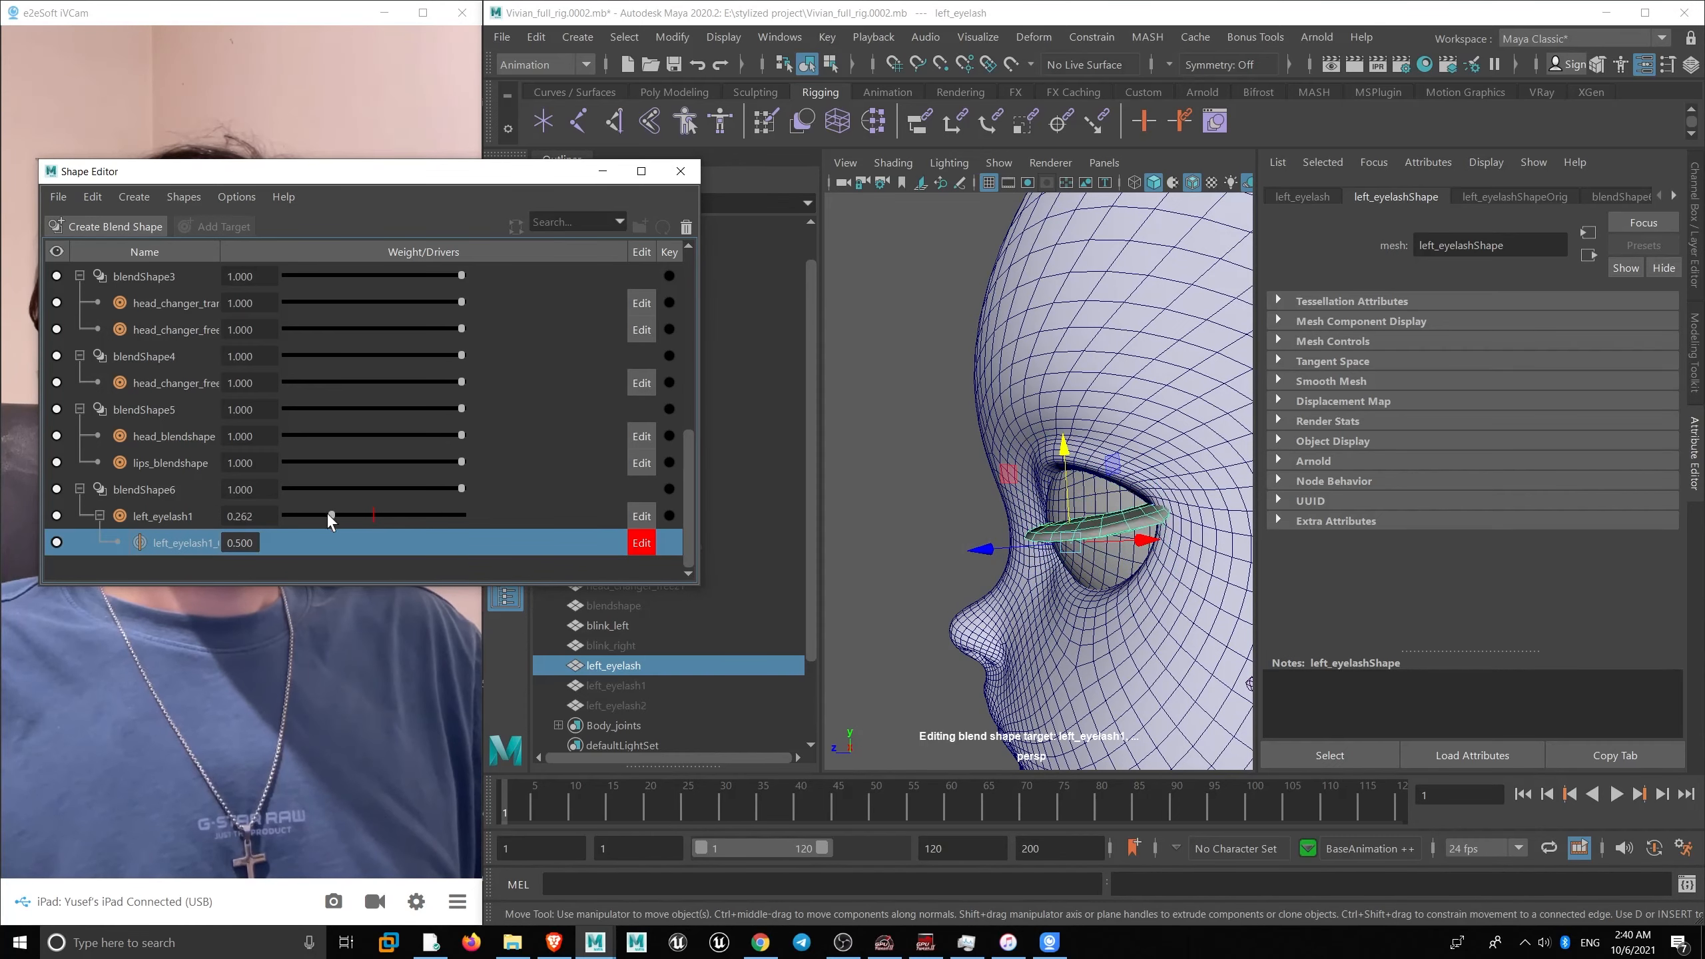
left_click_drag(1067, 446, 1095, 520, "alt")
scroll(1095, 520, "up", 2)
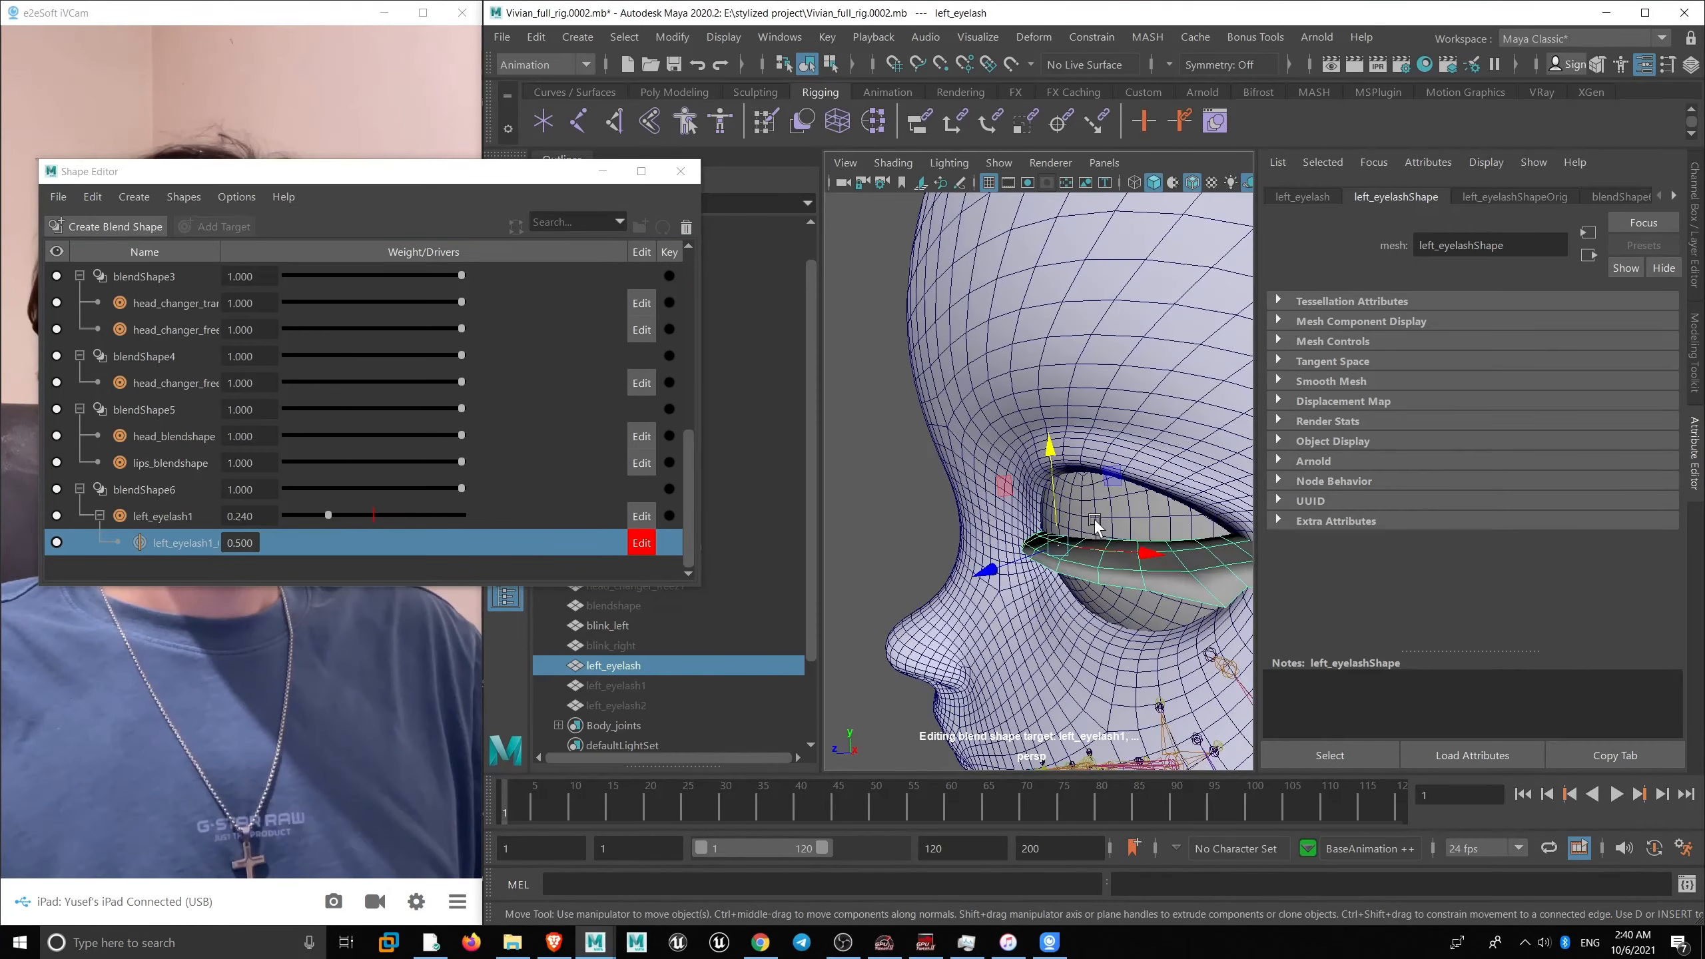
- Turn off editing of the left_eyelash1 in-between target and test the eyelash at weights below 0.5
left_click(642, 542)
scroll(1149, 478, "up", 2)
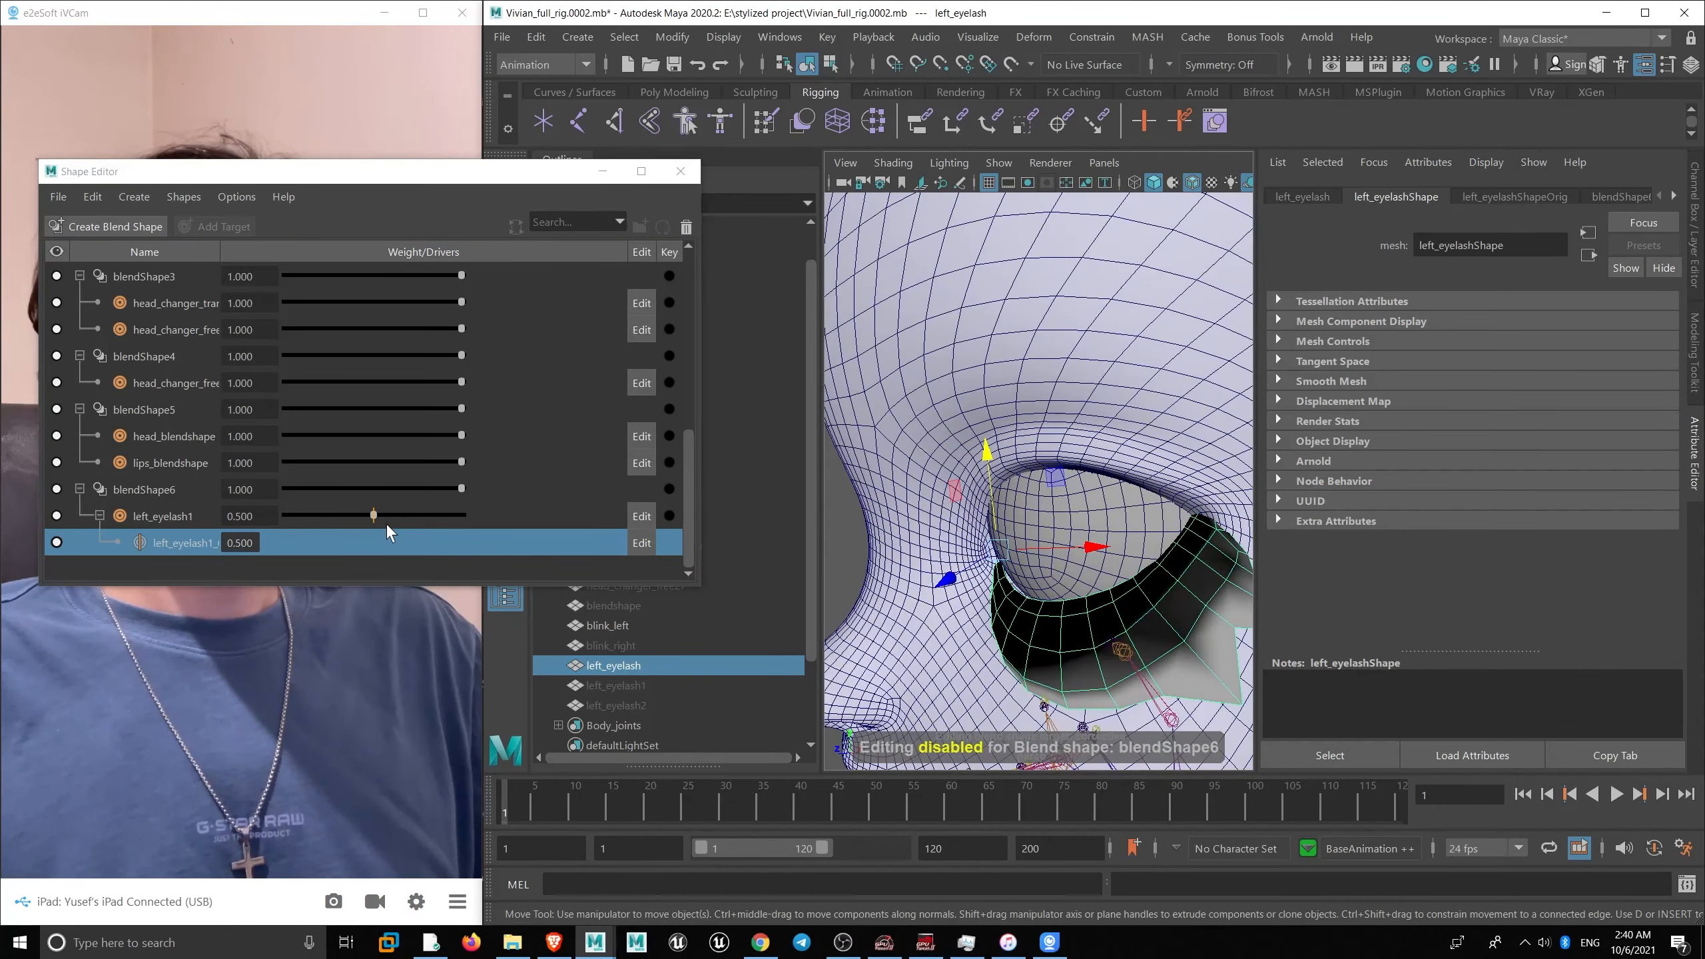
left_click_drag(373, 514, 339, 520)
left_click_drag(1047, 470, 1093, 442, "alt")
- Undo the weight tests, the editing change and the hiding of the target eyelashes, back to left_eyelash2 selected with the weight at 0.5
key("ctrl+z")
key("ctrl+z")
key("ctrl+z")
key("ctrl+z")
key("ctrl+z")
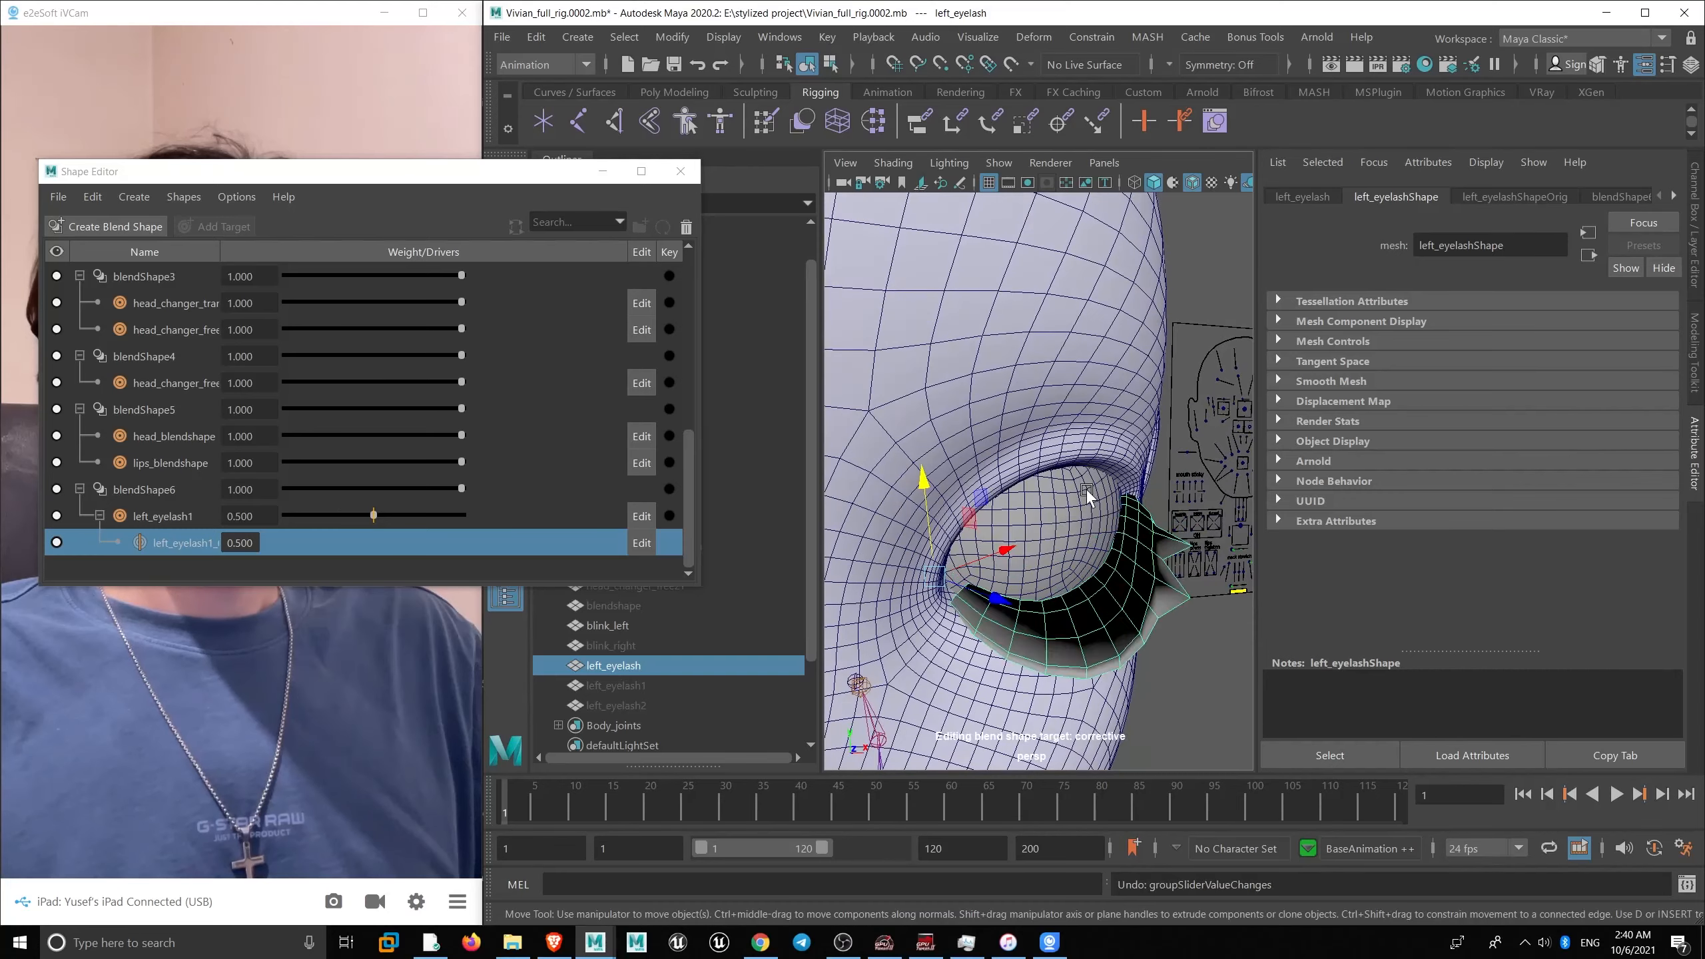
key("ctrl+z")
key("ctrl+z")
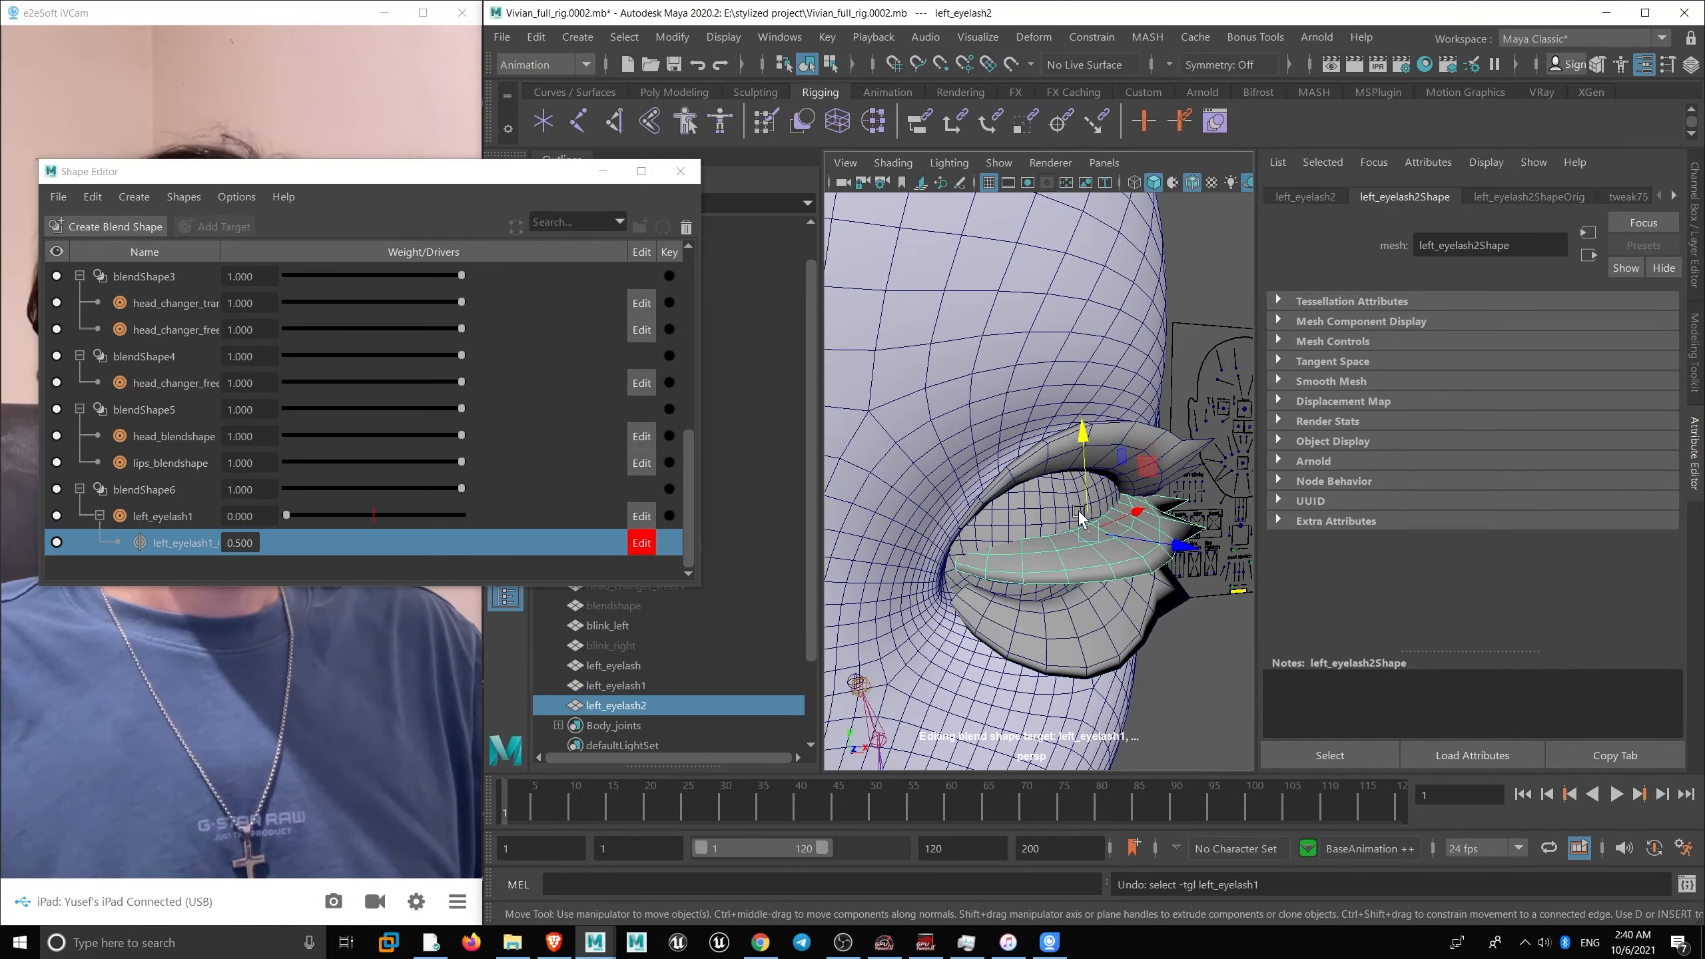
mouse_move(1079, 530)
left_mouse_down("alt")
mouse_move(1042, 525)
mouse_move(1054, 520)
left_mouse_up("alt")
right_click_drag(1054, 521, 1084, 635, "alt")
left_click_drag(1105, 593, 1099, 589, "alt")
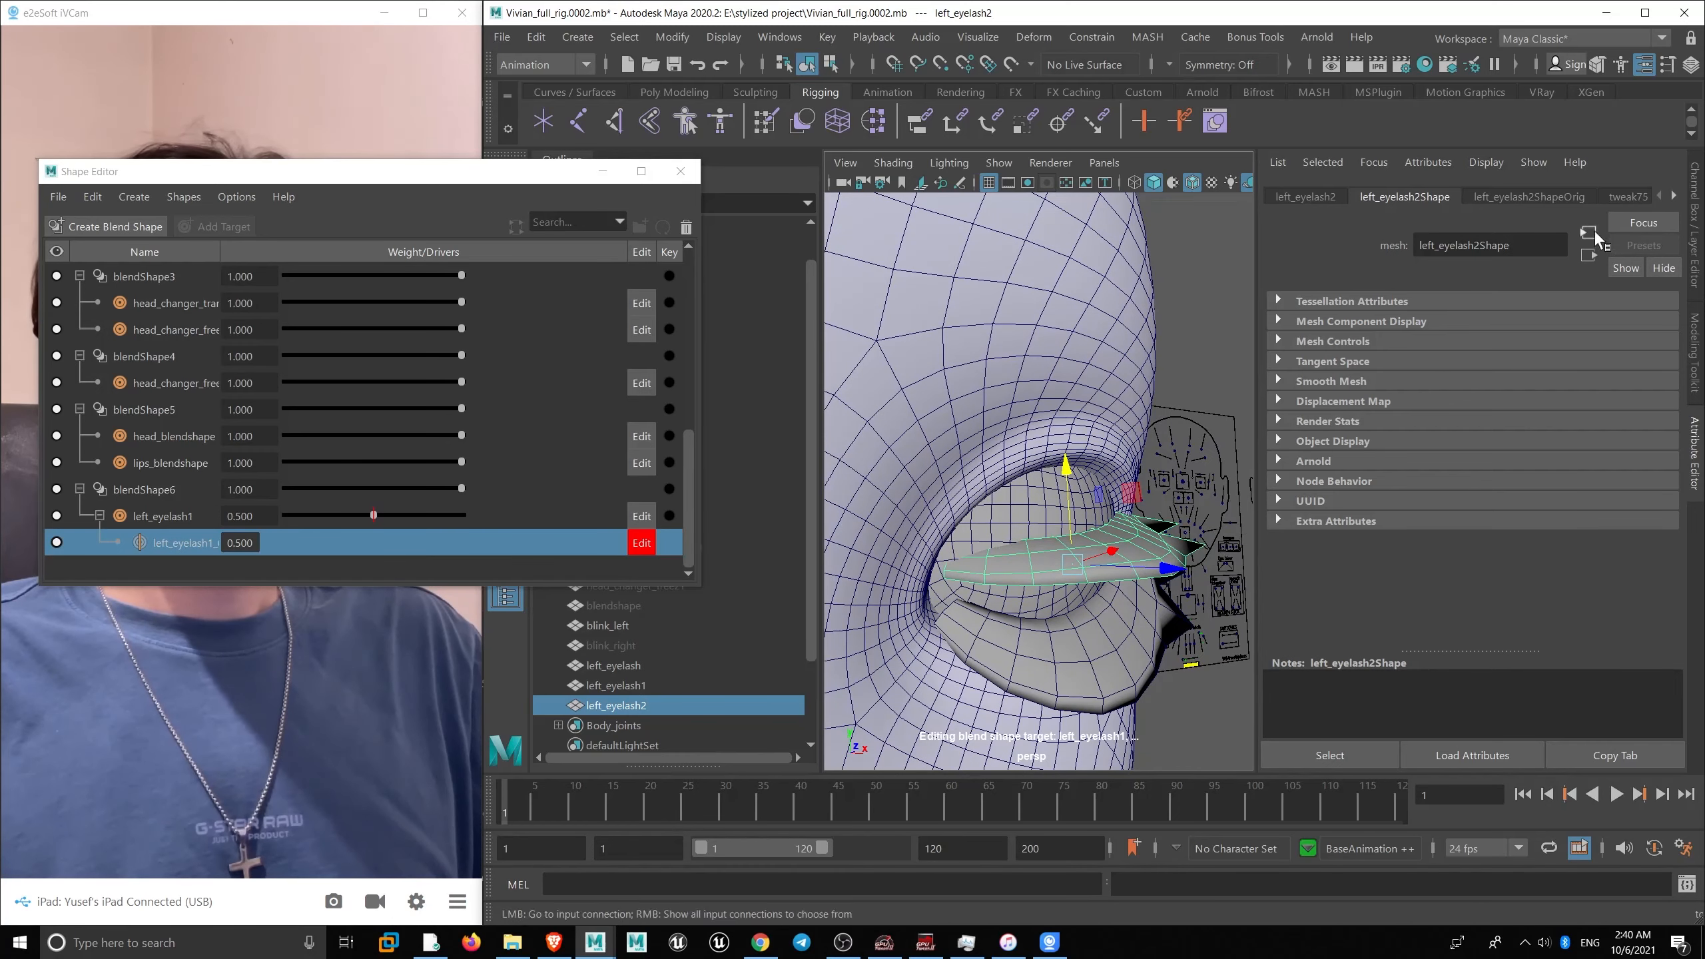
- Open the blendShape6 attributes and test lowering the left_eyelash1 weight from there
left_click(1637, 196)
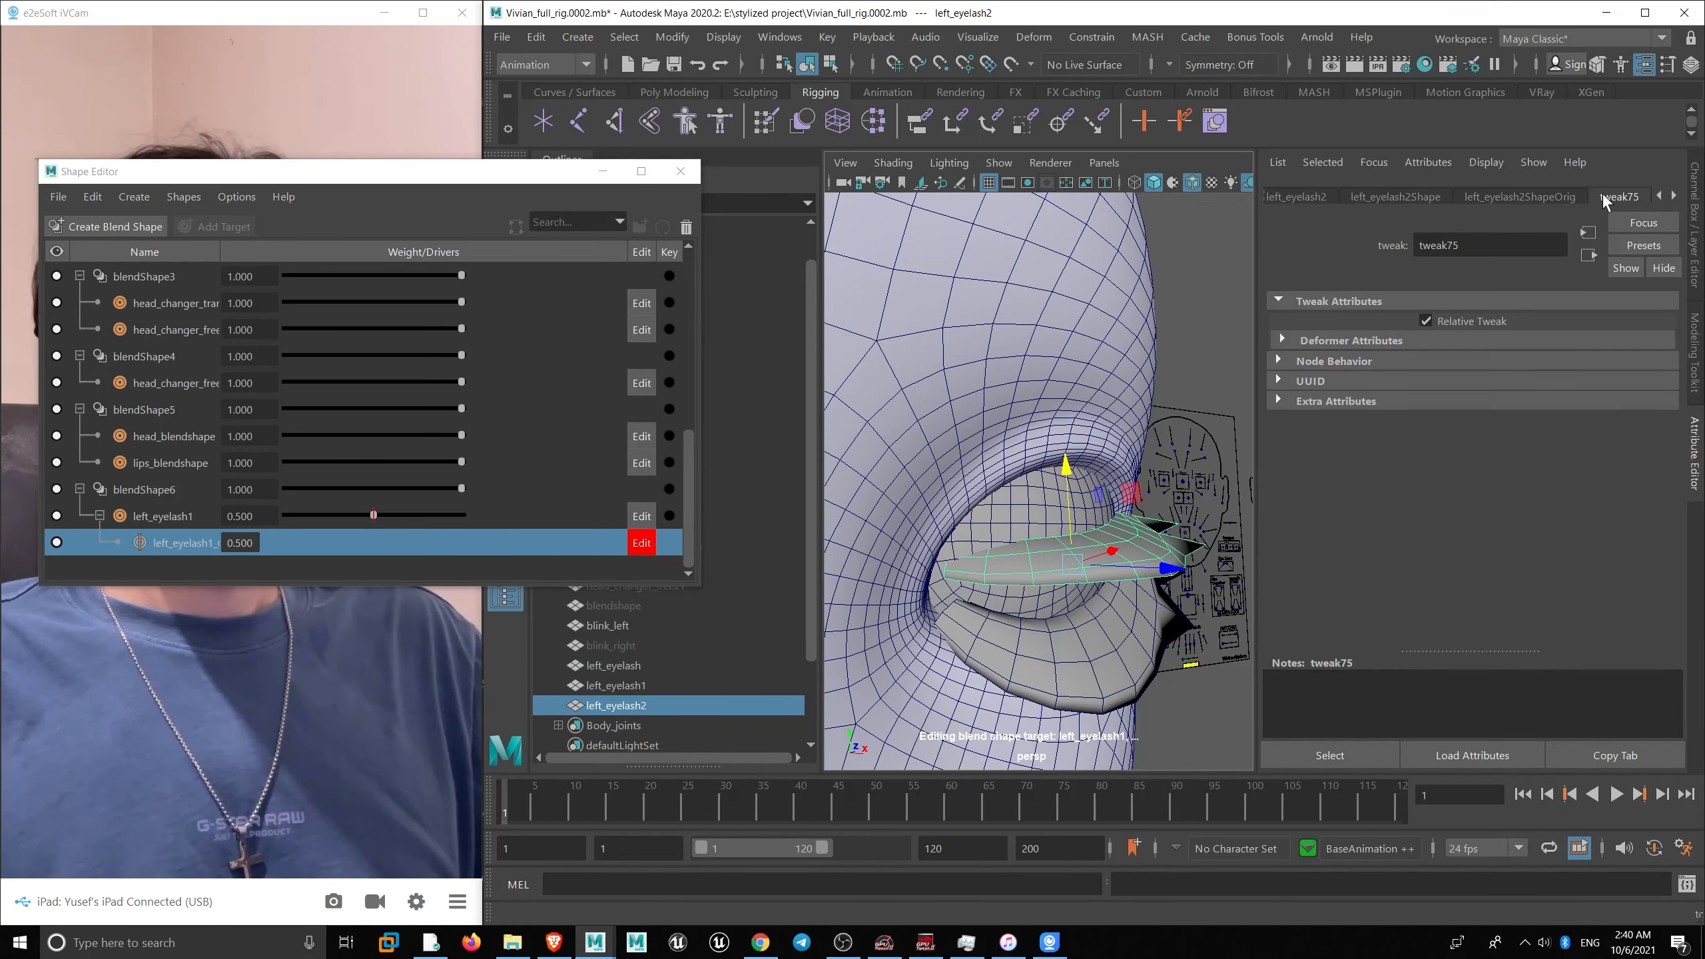
left_click(1674, 194)
left_click(1539, 198)
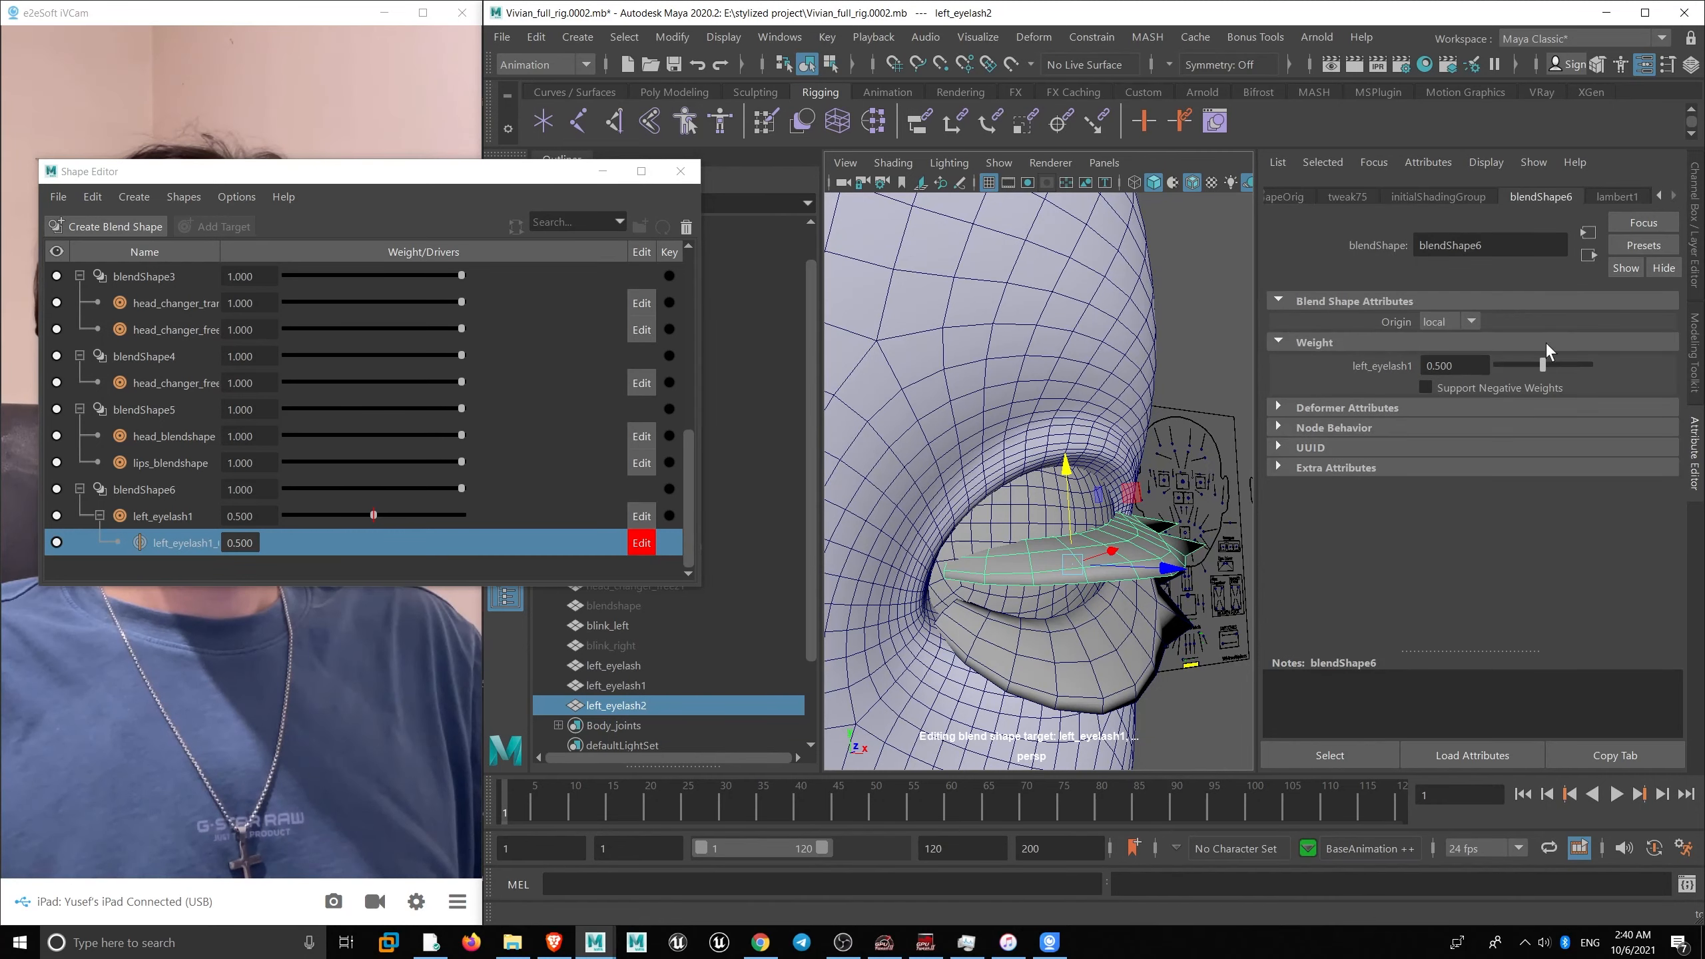
mouse_move(1542, 366)
left_mouse_down()
mouse_move(1502, 371)
mouse_move(1542, 367)
mouse_move(1521, 367)
left_mouse_up()
- Undo the weight test and the addition of the 0.5 in-between target to left_eyelash1
key("ctrl+z")
key("ctrl+z")
key("ctrl+z")
key("ctrl+z")
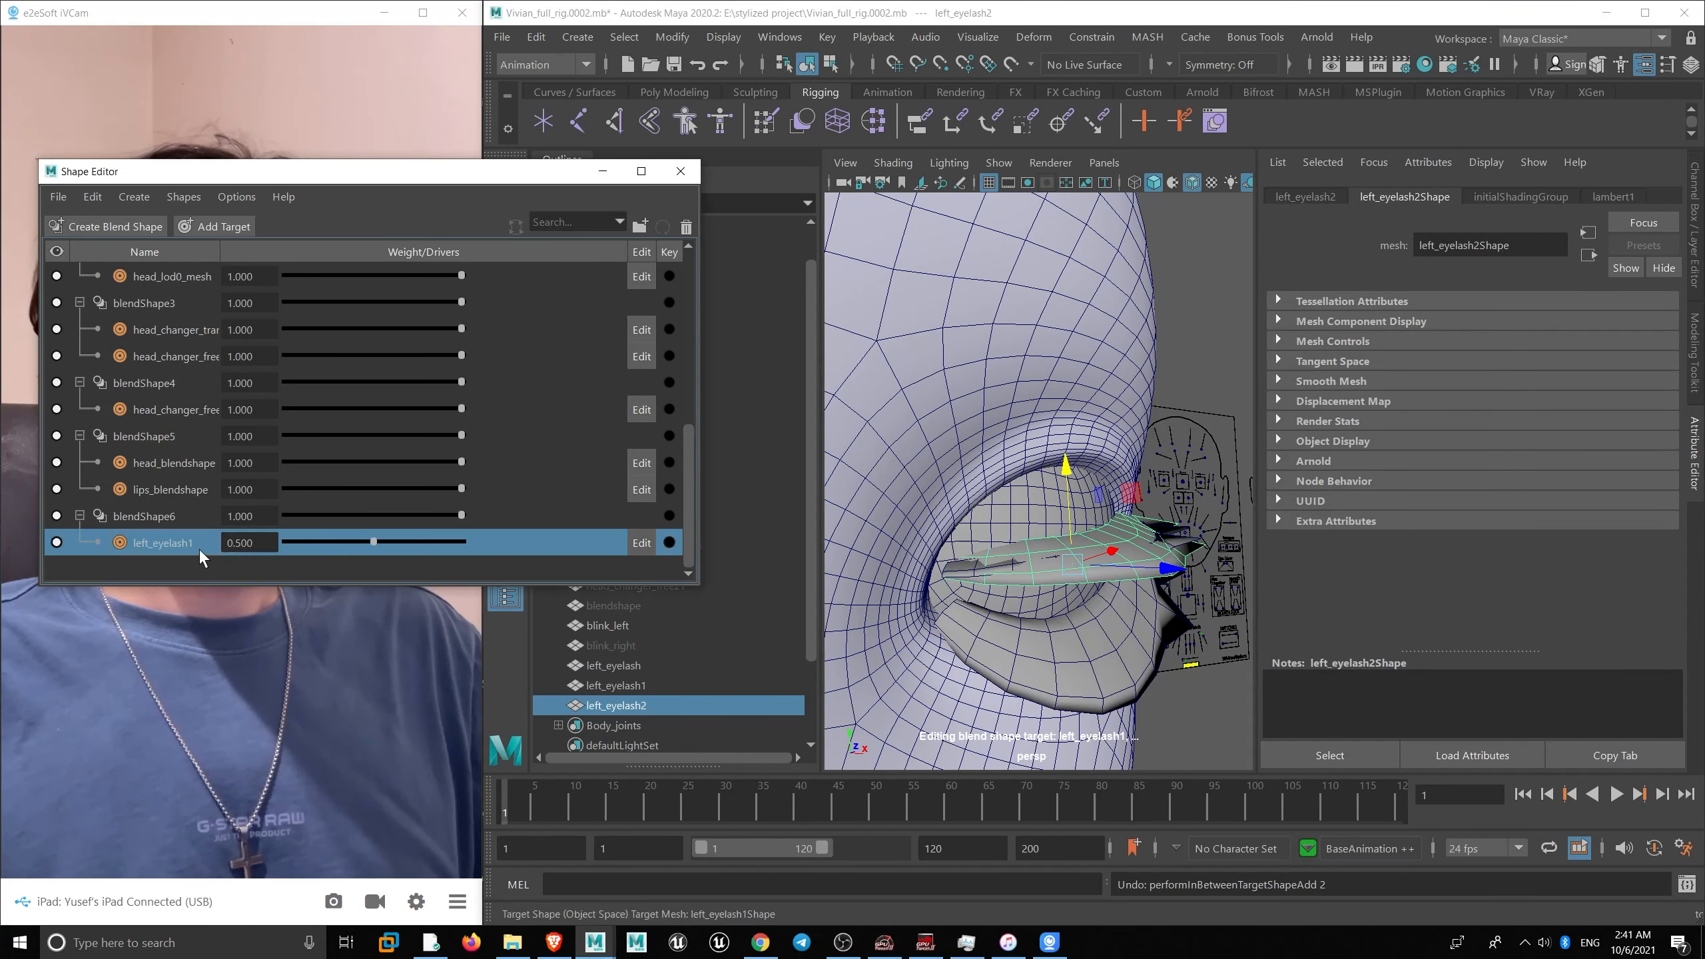
- Raise the left_eyelash1 weight to about 0.539 and compare the eyelash with the half-closed left_eyelash2
left_click(375, 543)
mouse_move(378, 539)
left_mouse_down()
mouse_move(355, 541)
mouse_move(478, 523)
mouse_move(343, 534)
mouse_move(379, 533)
left_mouse_up()
left_click_drag(971, 389, 959, 433, "alt")
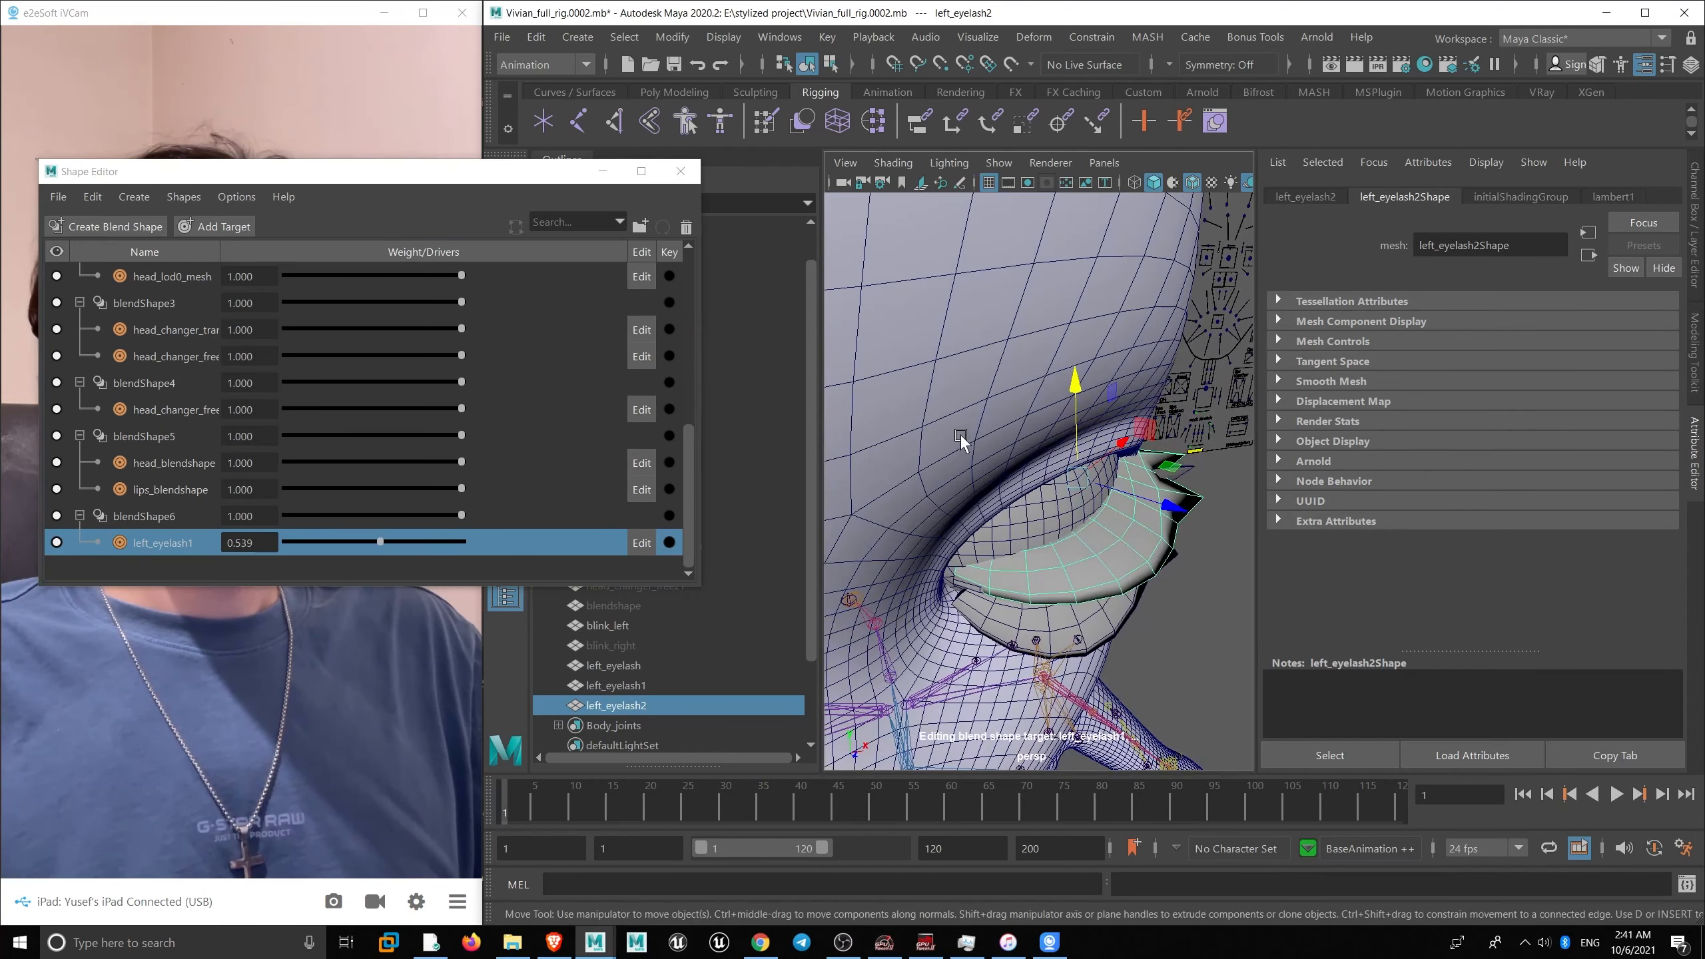
middle_click_drag(959, 433, 940, 413, "alt")
scroll(940, 413, "up", 2)
left_click_drag(940, 413, 1064, 350, "alt")
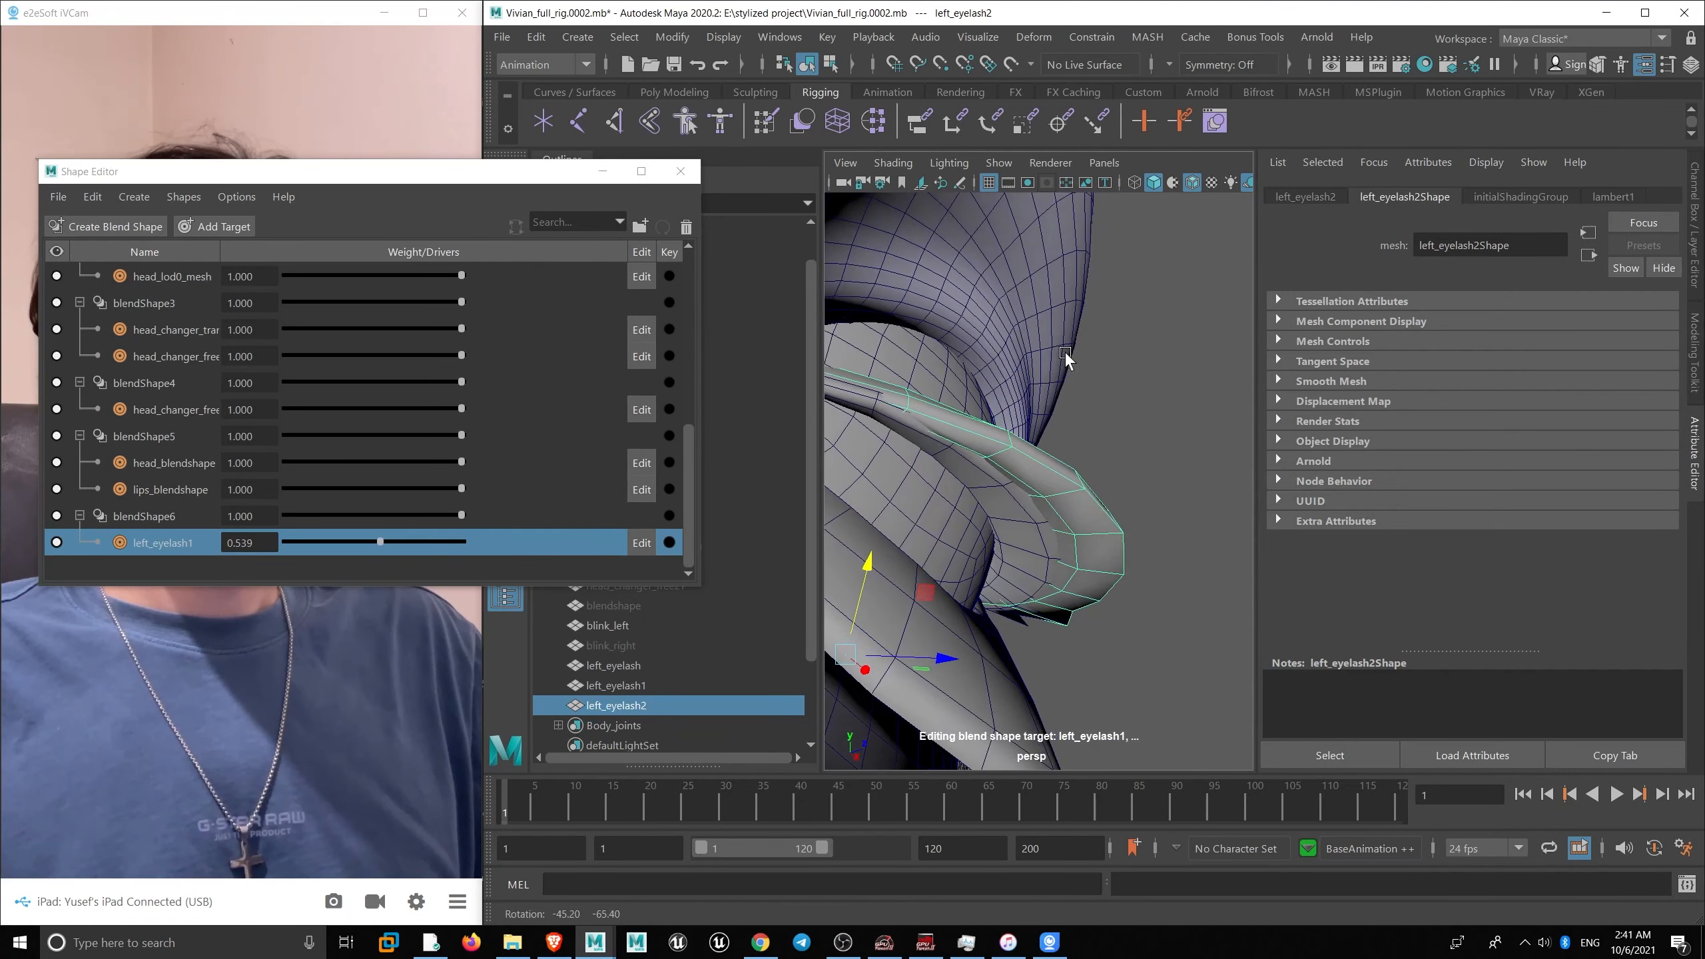
- Show the scene in wireframe and refine the left_eyelash1 weight to 0.562 against the half-closed eyelash
left_click_drag(378, 541, 379, 541)
left_click_drag(1135, 418, 1100, 447, "alt")
key("4")
left_click_drag(371, 541, 384, 542)
left_click_drag(1107, 402, 1047, 470, "alt")
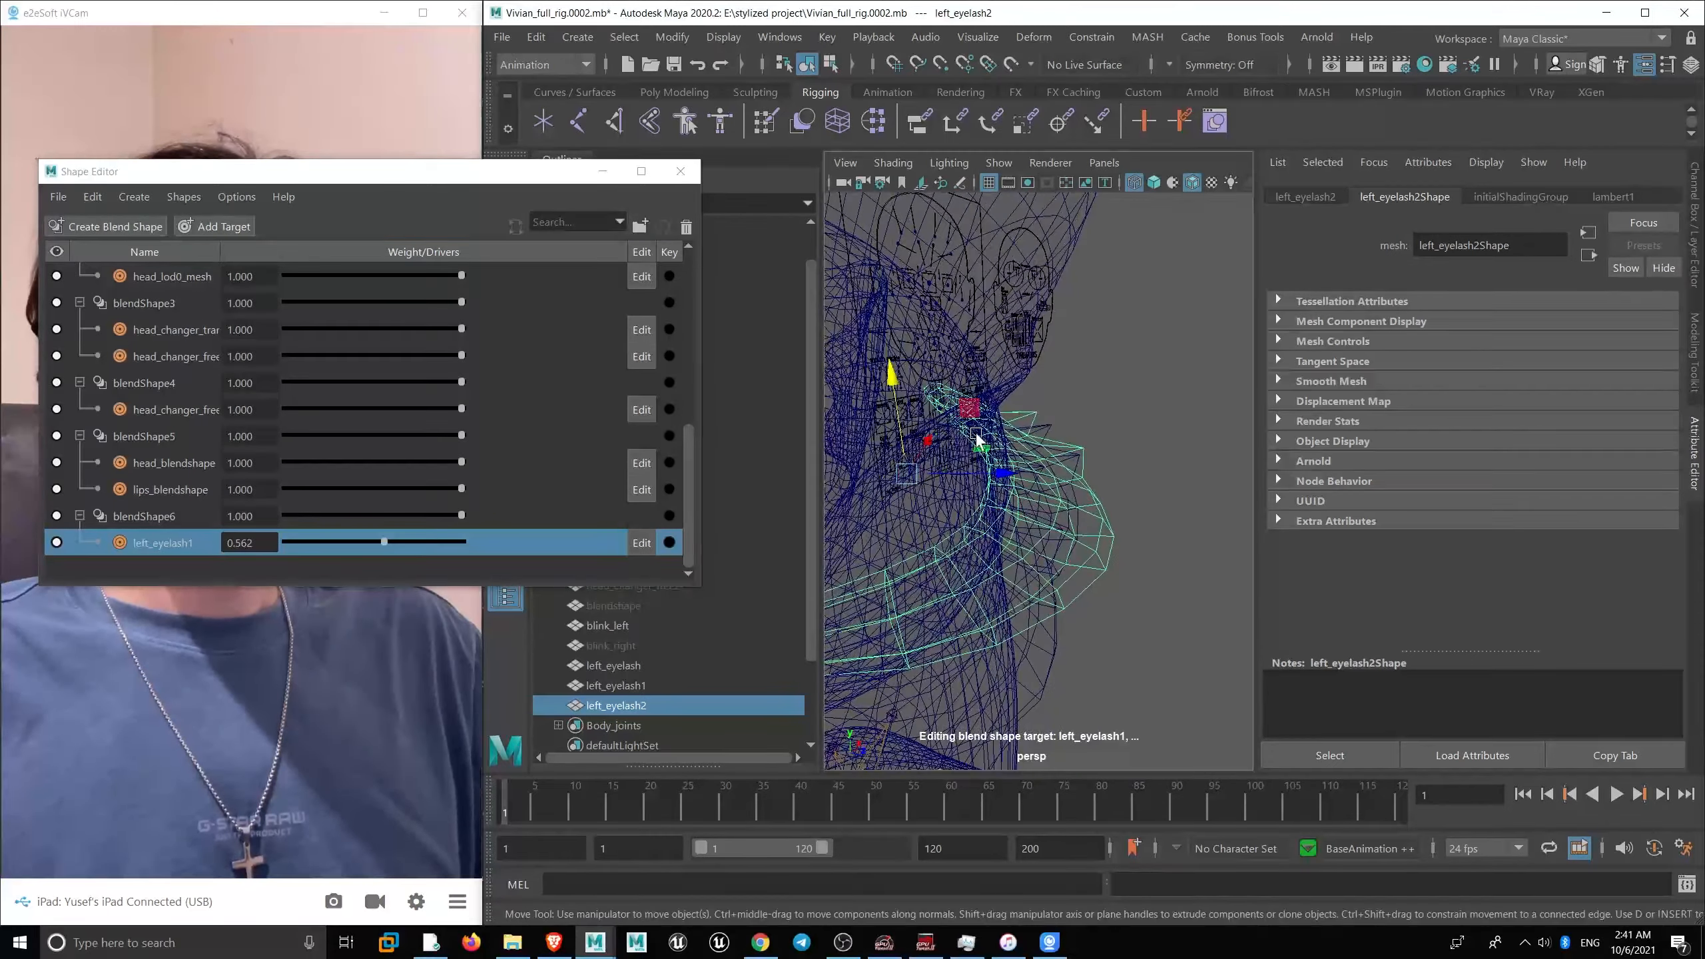
- Add left_eyelash2 as an in-between target of left_eyelash1 at weight 0.562 and test the eyelash at about 0.33
left_click(186, 545)
right_click(185, 544)
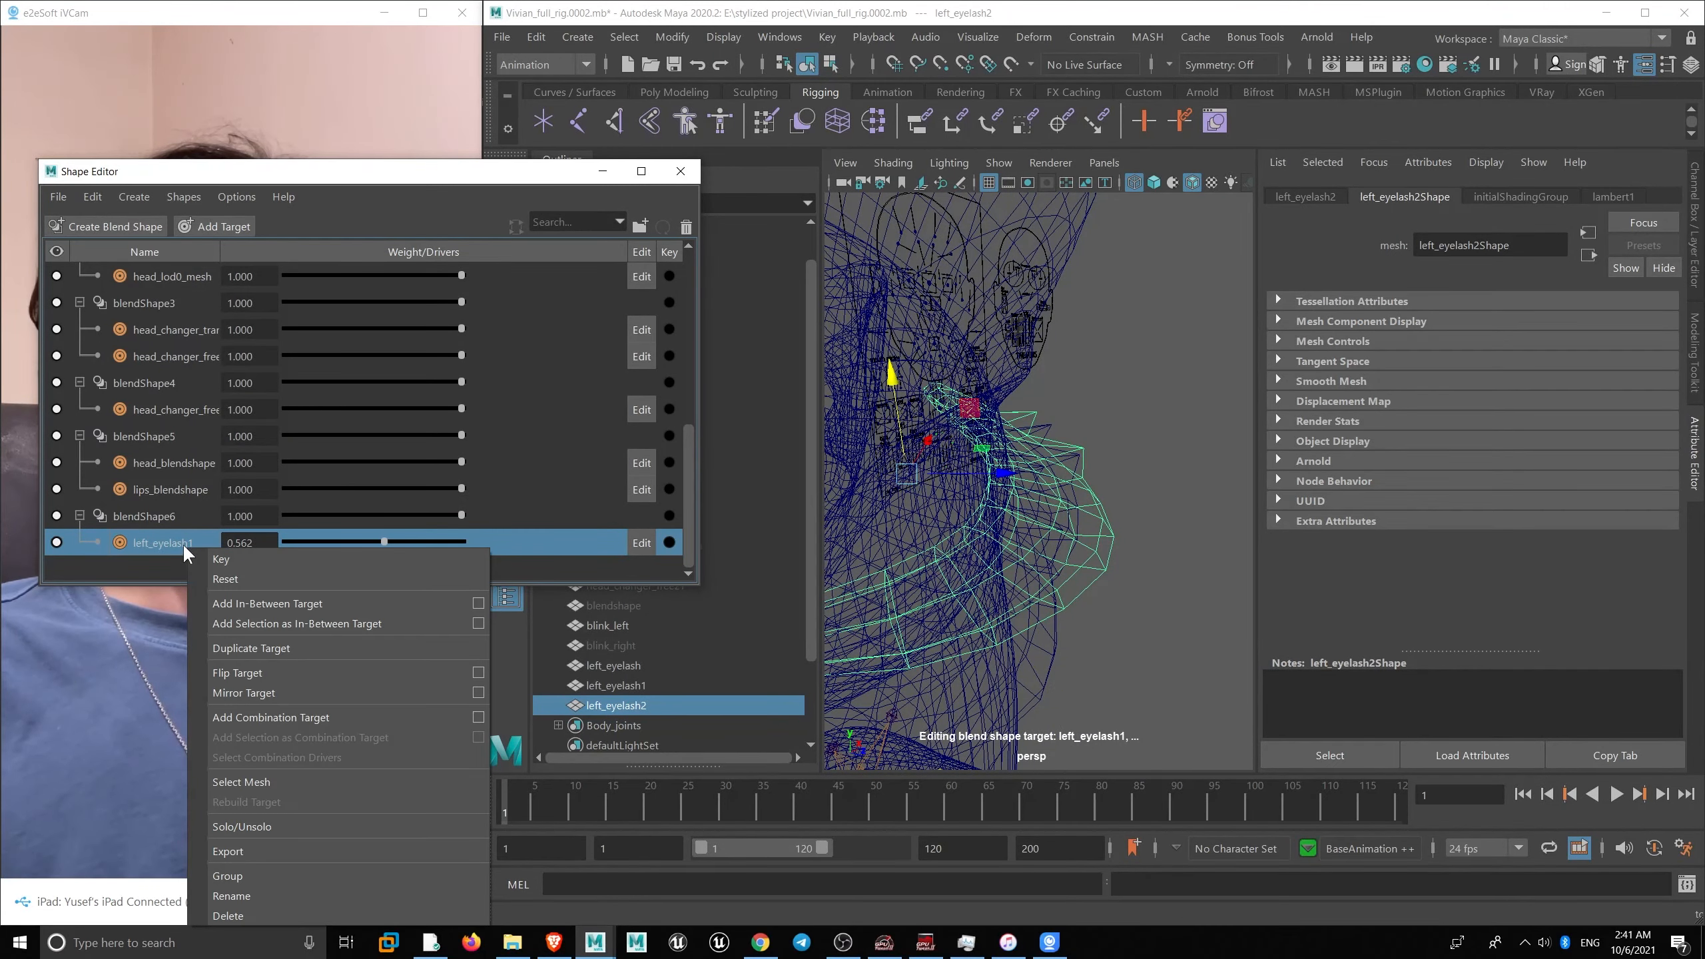
left_click(335, 627)
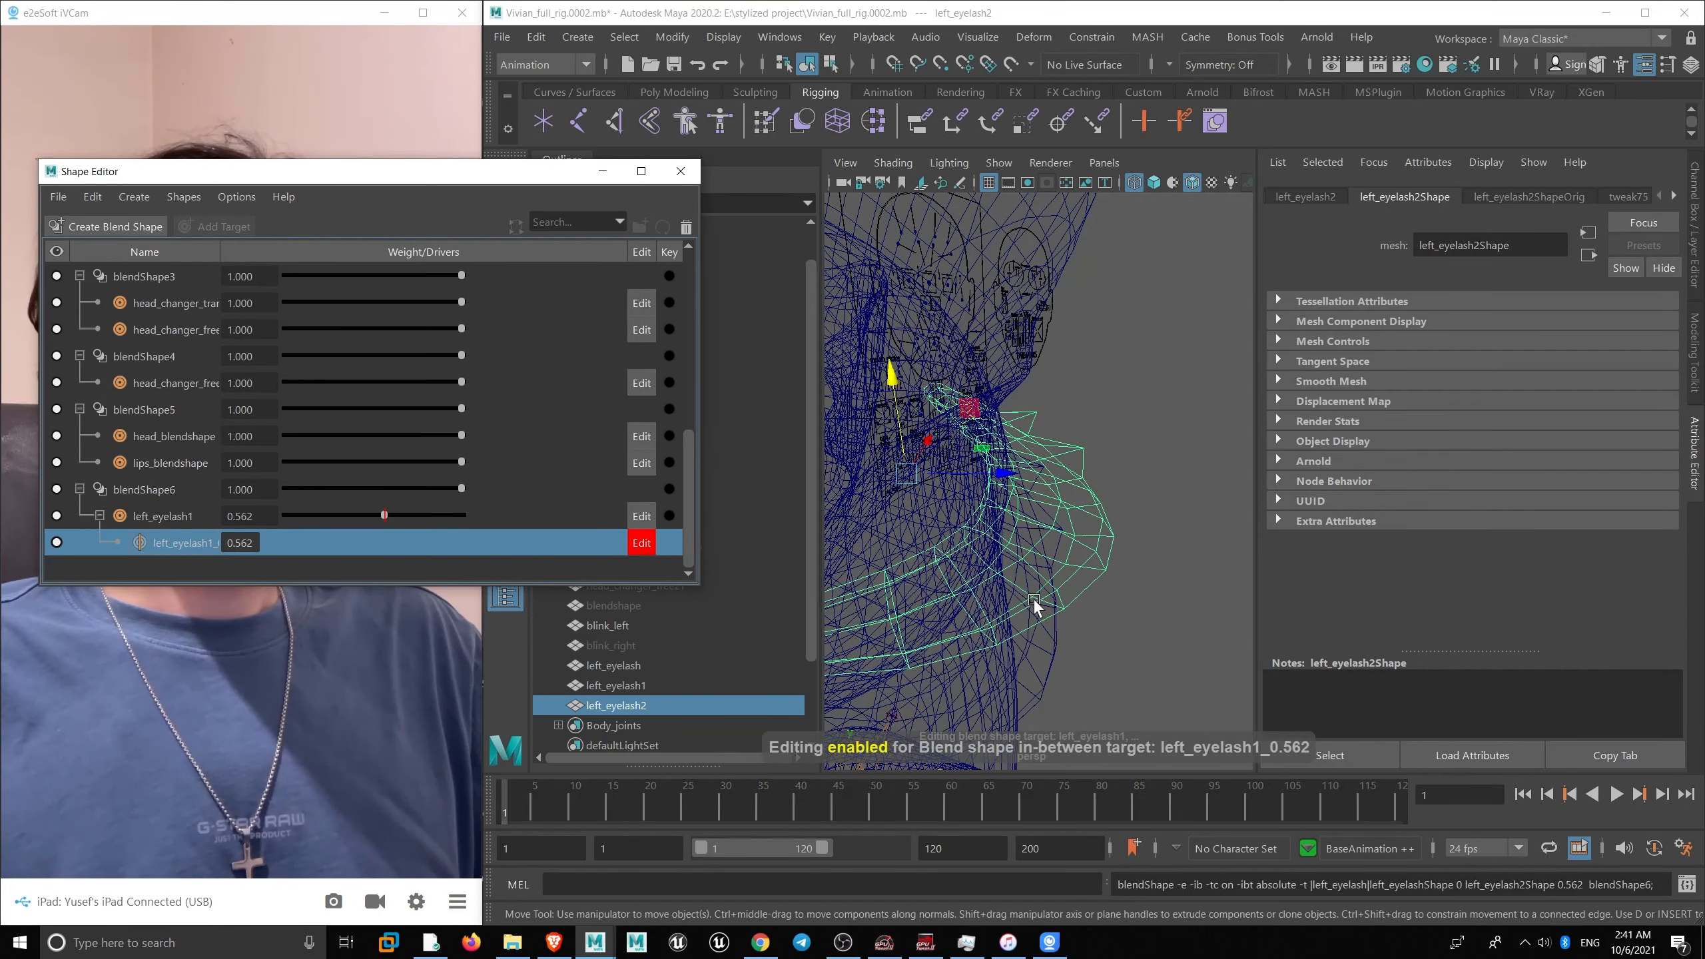
left_click_drag(1033, 597, 1025, 535, "alt")
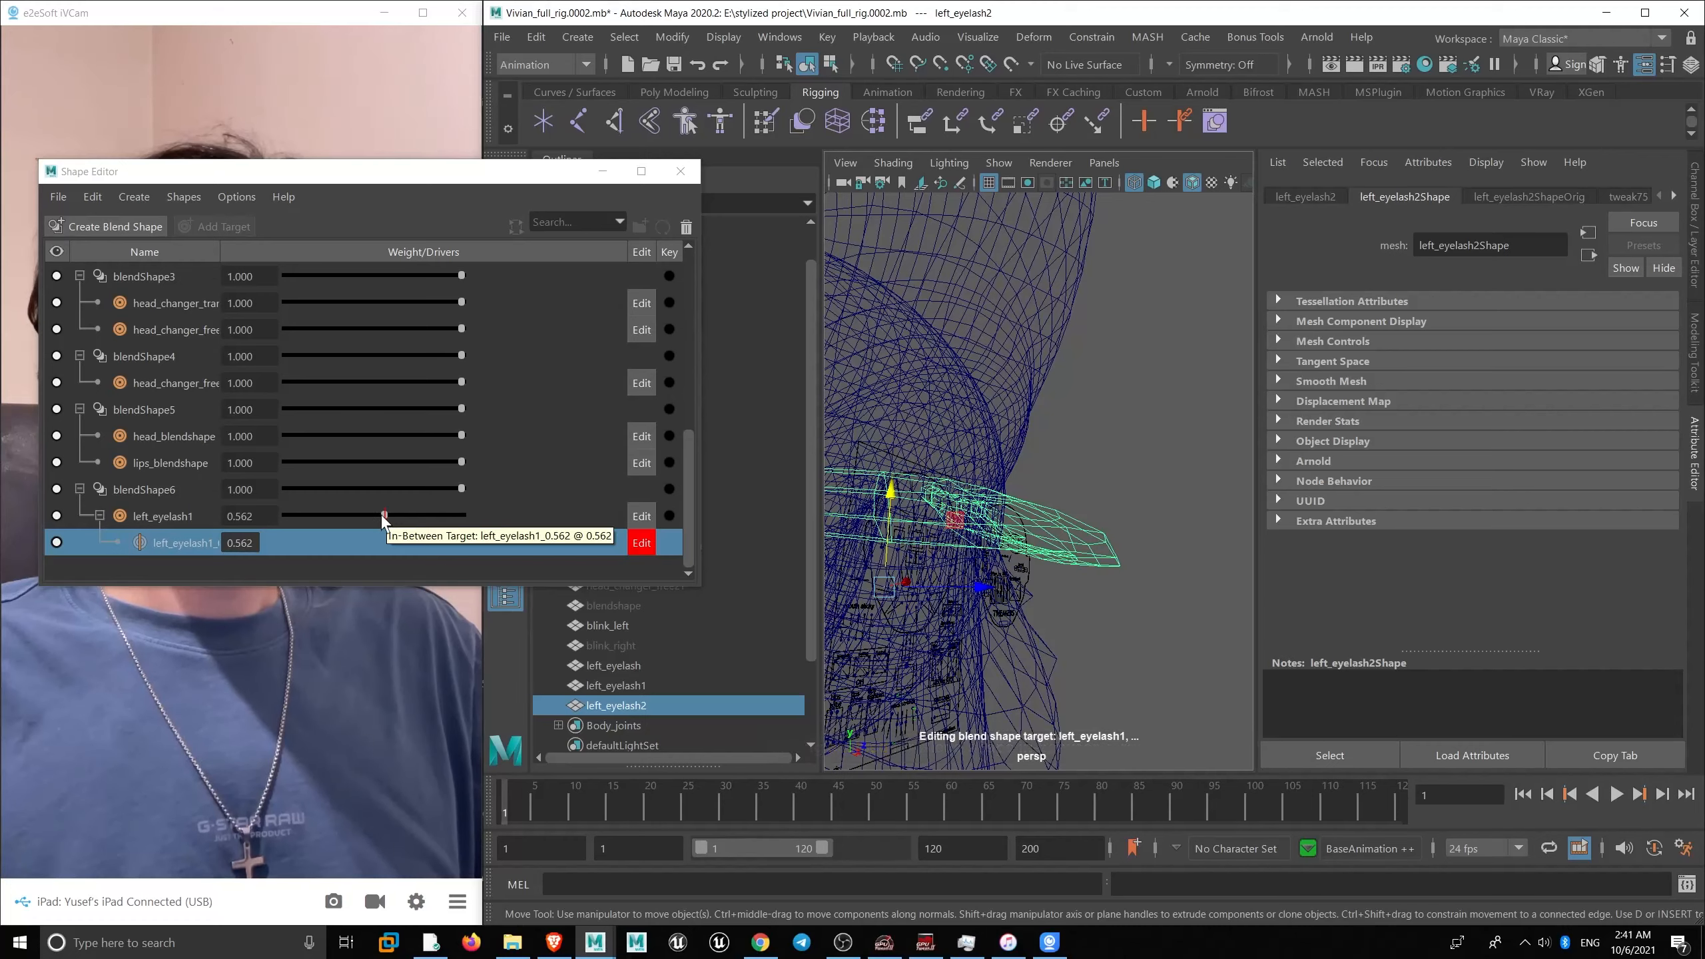
left_click_drag(385, 515, 339, 515)
mouse_move(1067, 524)
left_mouse_down("alt")
mouse_move(1092, 495)
mouse_move(1089, 509)
left_mouse_up("alt")
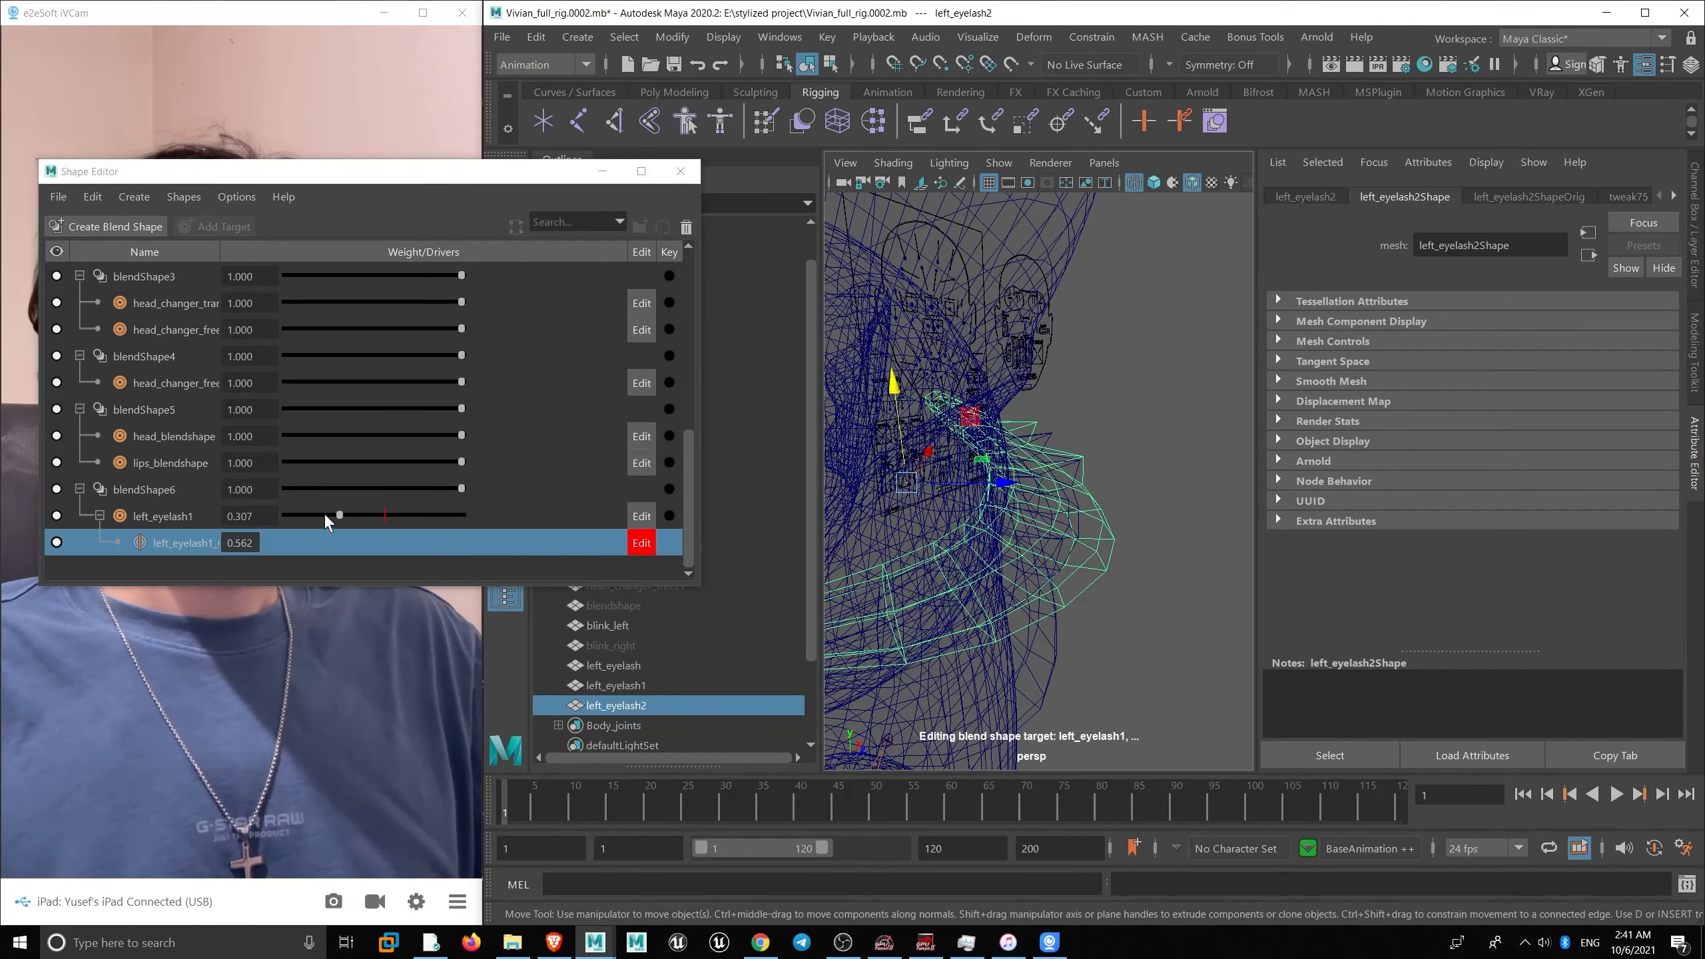
mouse_move(324, 515)
left_mouse_down()
mouse_move(281, 514)
mouse_move(342, 517)
left_mouse_up()
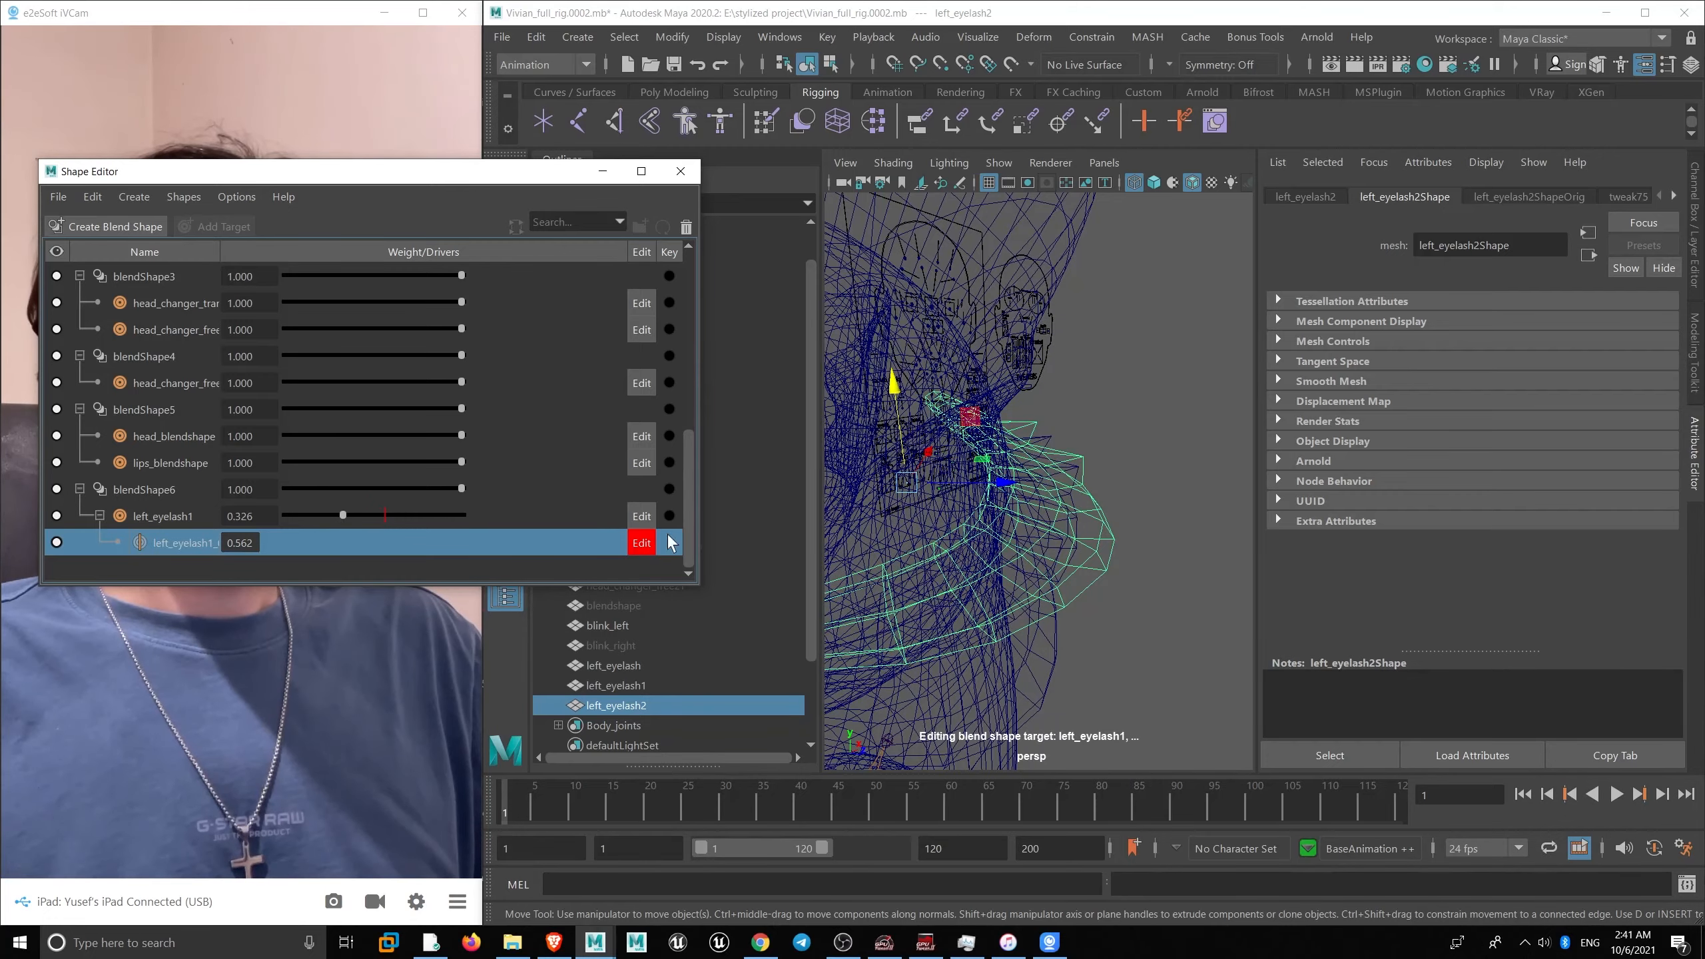
- Undo the weight test and the addition of the 0.562 in-between target
left_click_drag(1086, 524, 966, 478, "alt")
key("ctrl+z")
key("ctrl+z")
- Add left_eyelash2 again as an in-between target of left_eyelash1 at weight 0.562
left_click(189, 544)
right_click(189, 544)
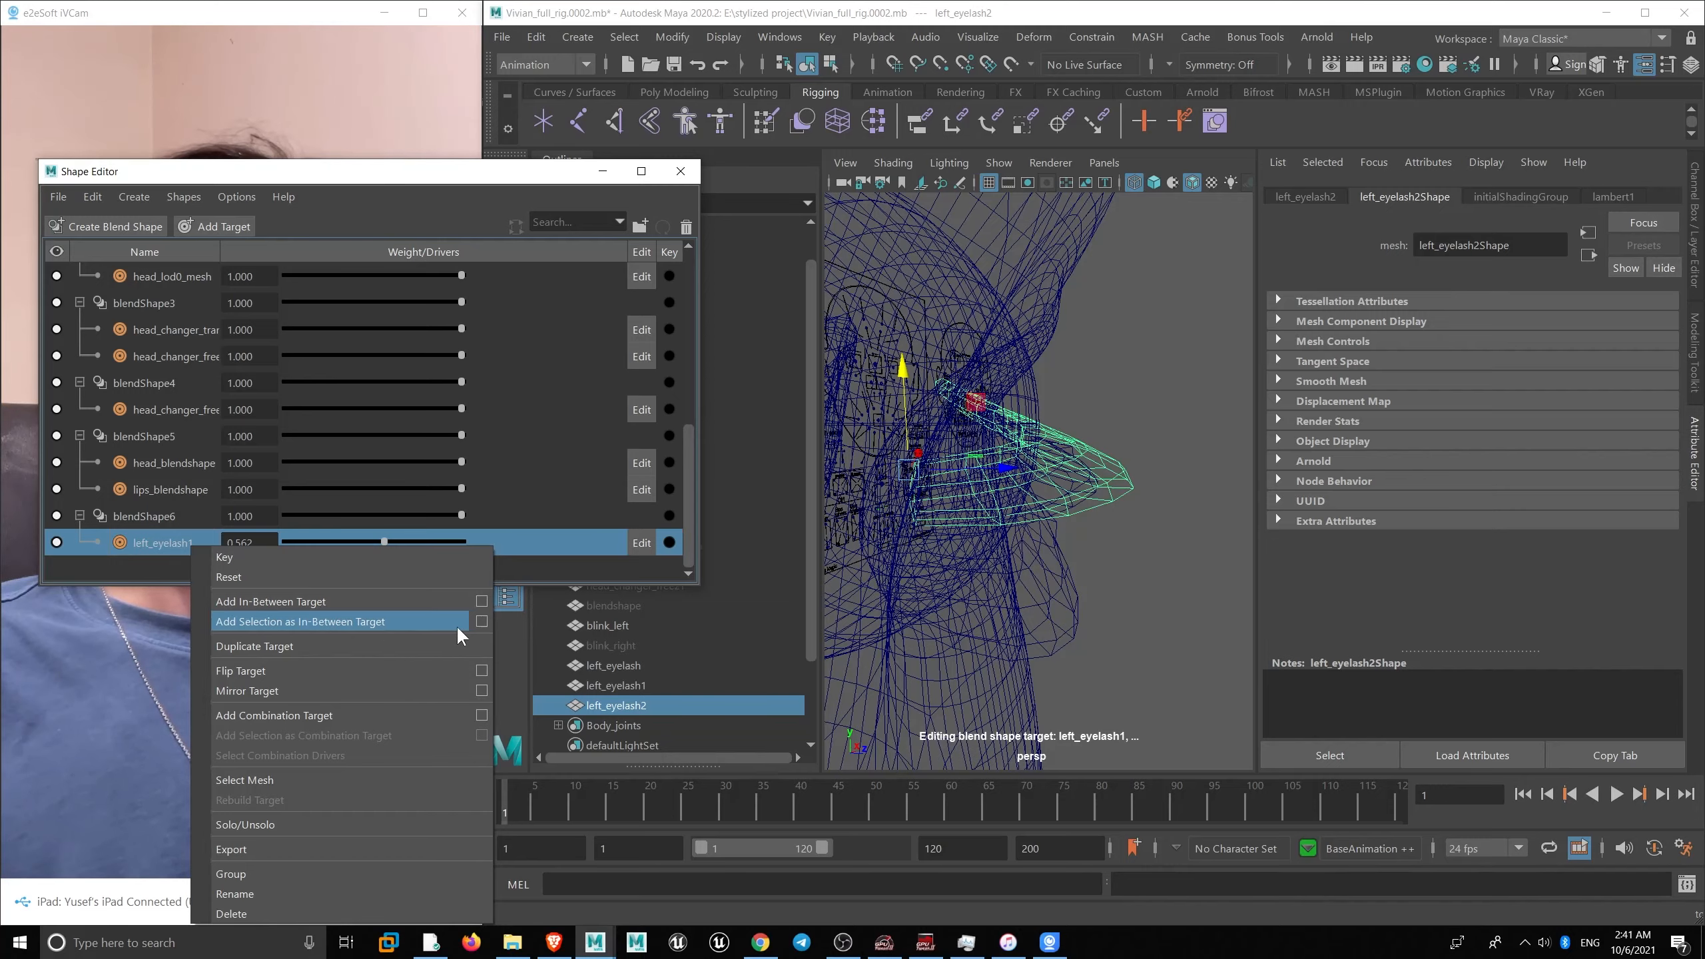
left_click(1145, 371)
left_click_drag(1145, 371, 1117, 430, "alt")
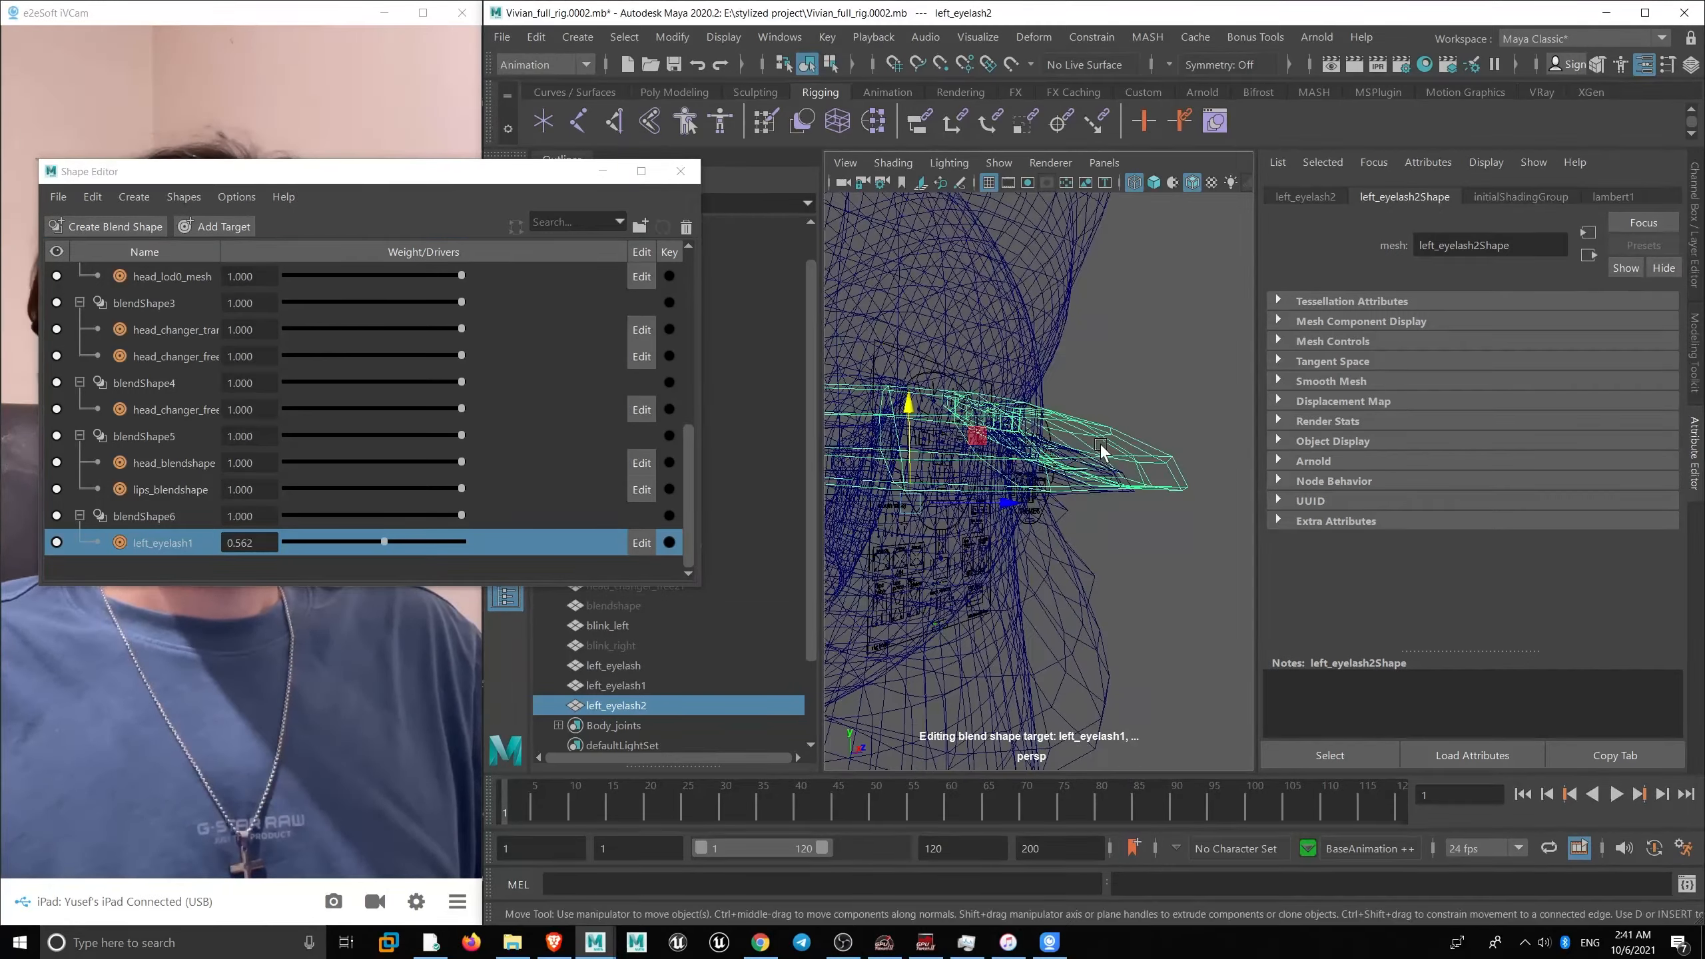
right_click(164, 542)
left_click(346, 622)
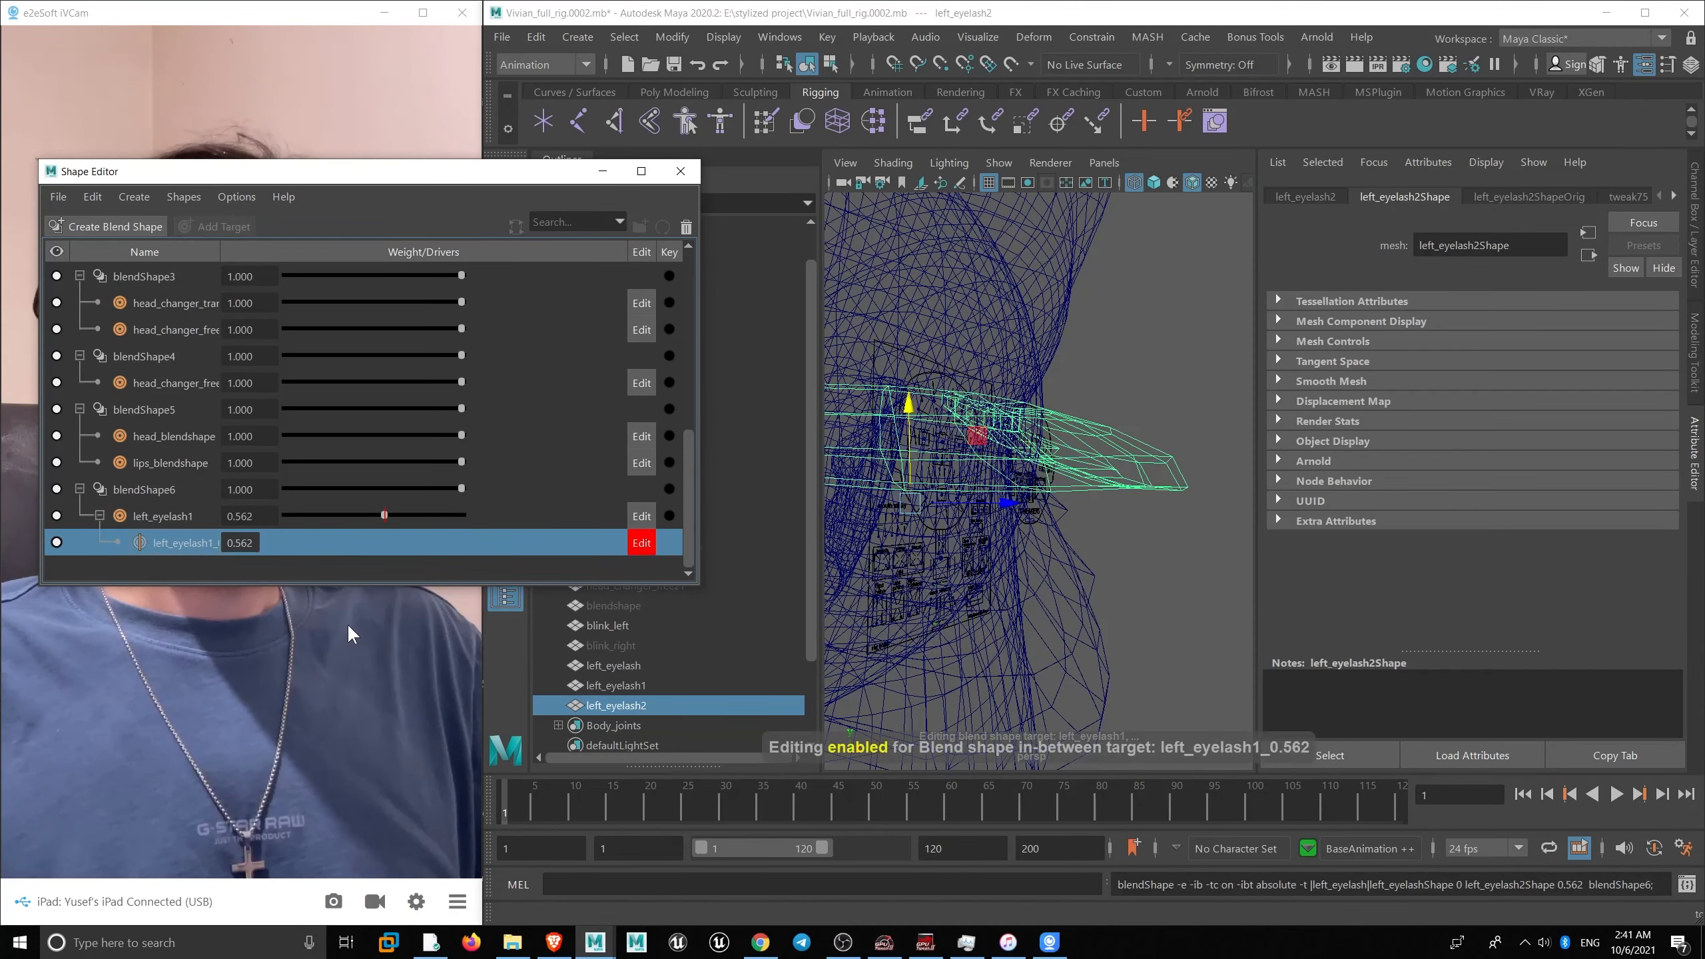
left_click_drag(978, 530, 861, 460, "alt")
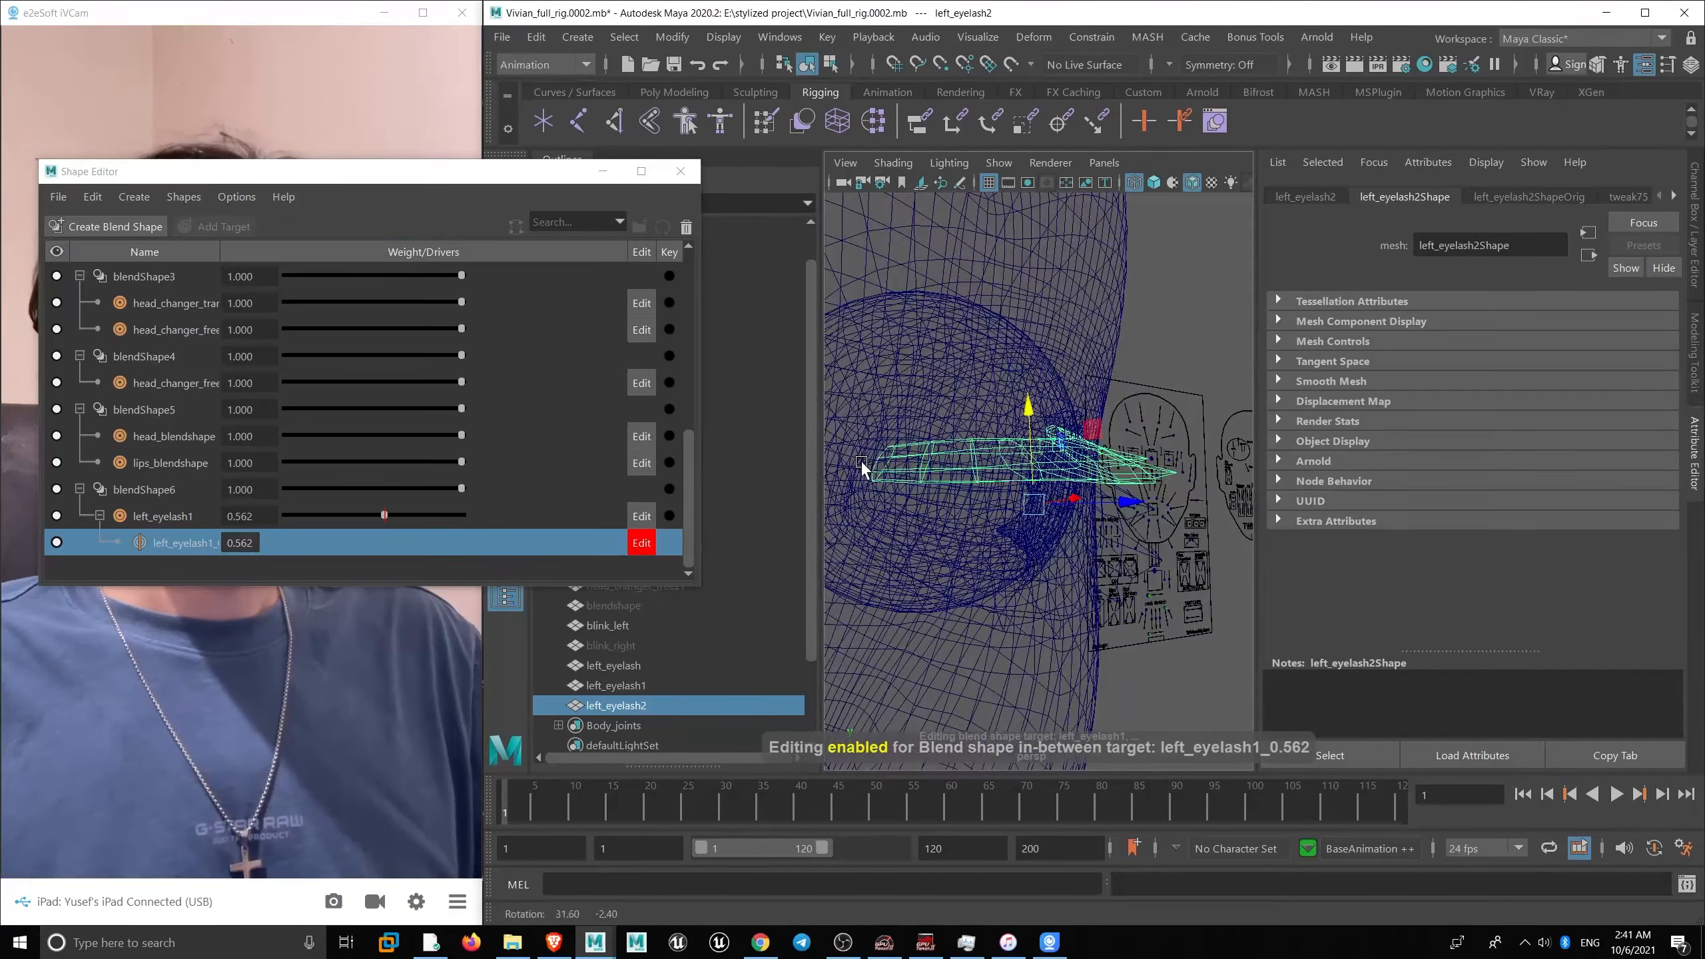
- Test the eyelash at left_eyelash1 weights of about 0.3 and 0.5
left_click_drag(389, 514, 338, 523)
left_click_drag(849, 456, 967, 506, "alt")
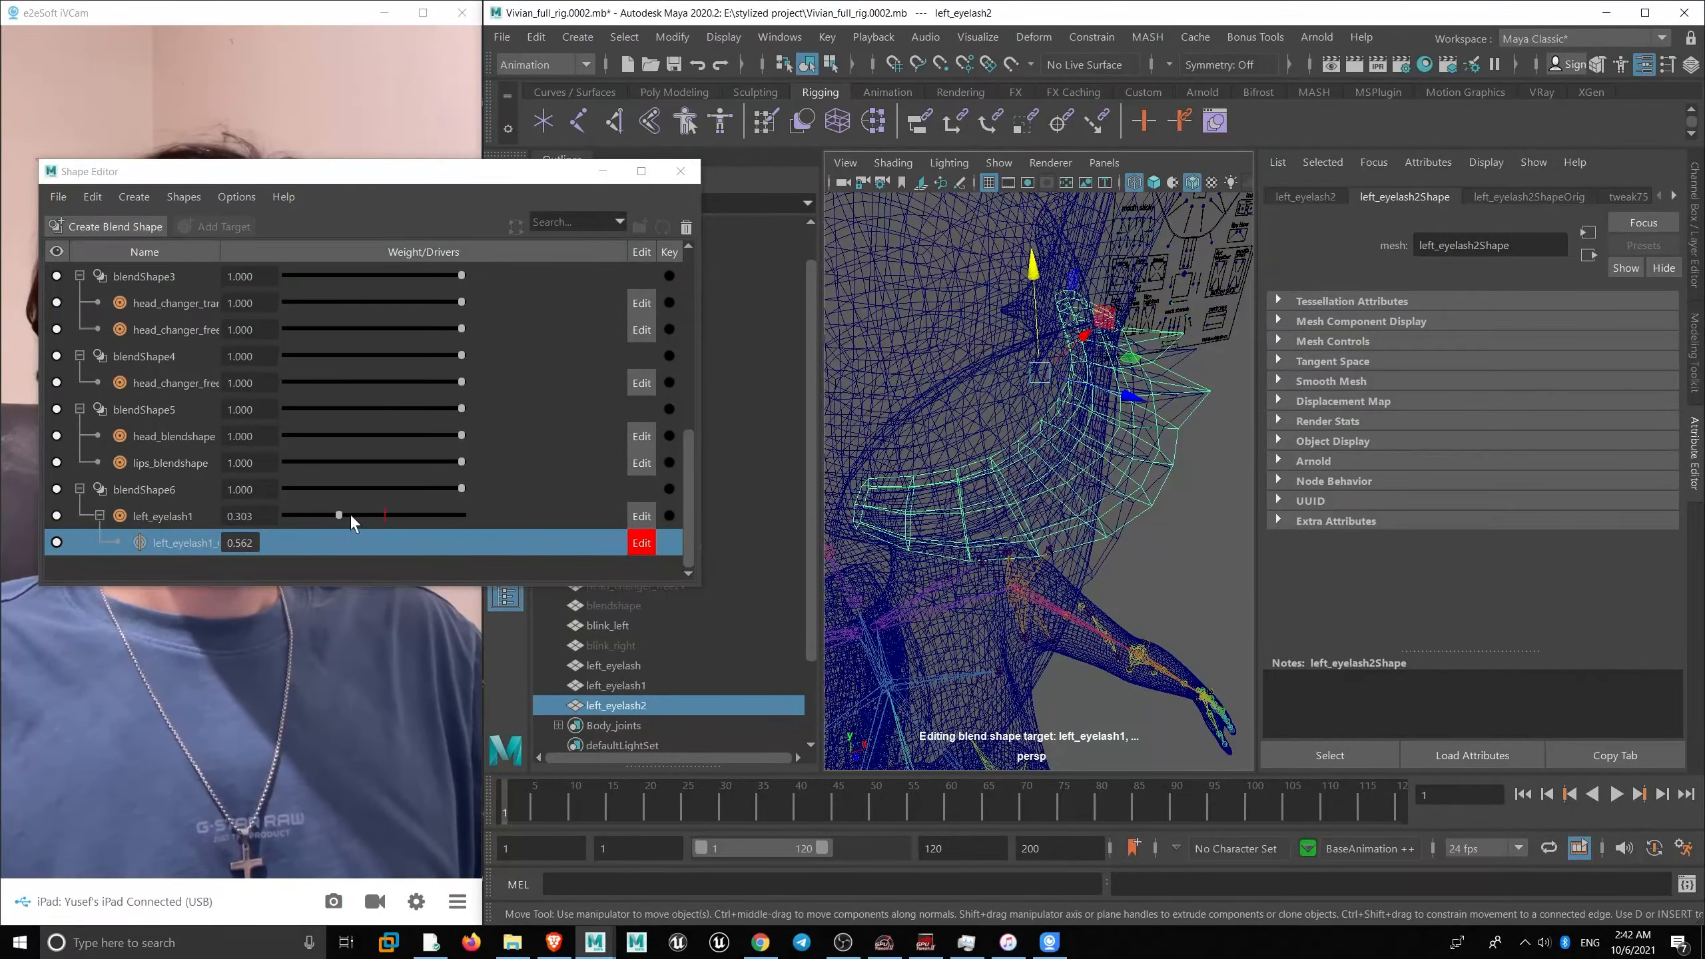
left_click_drag(349, 514, 373, 514)
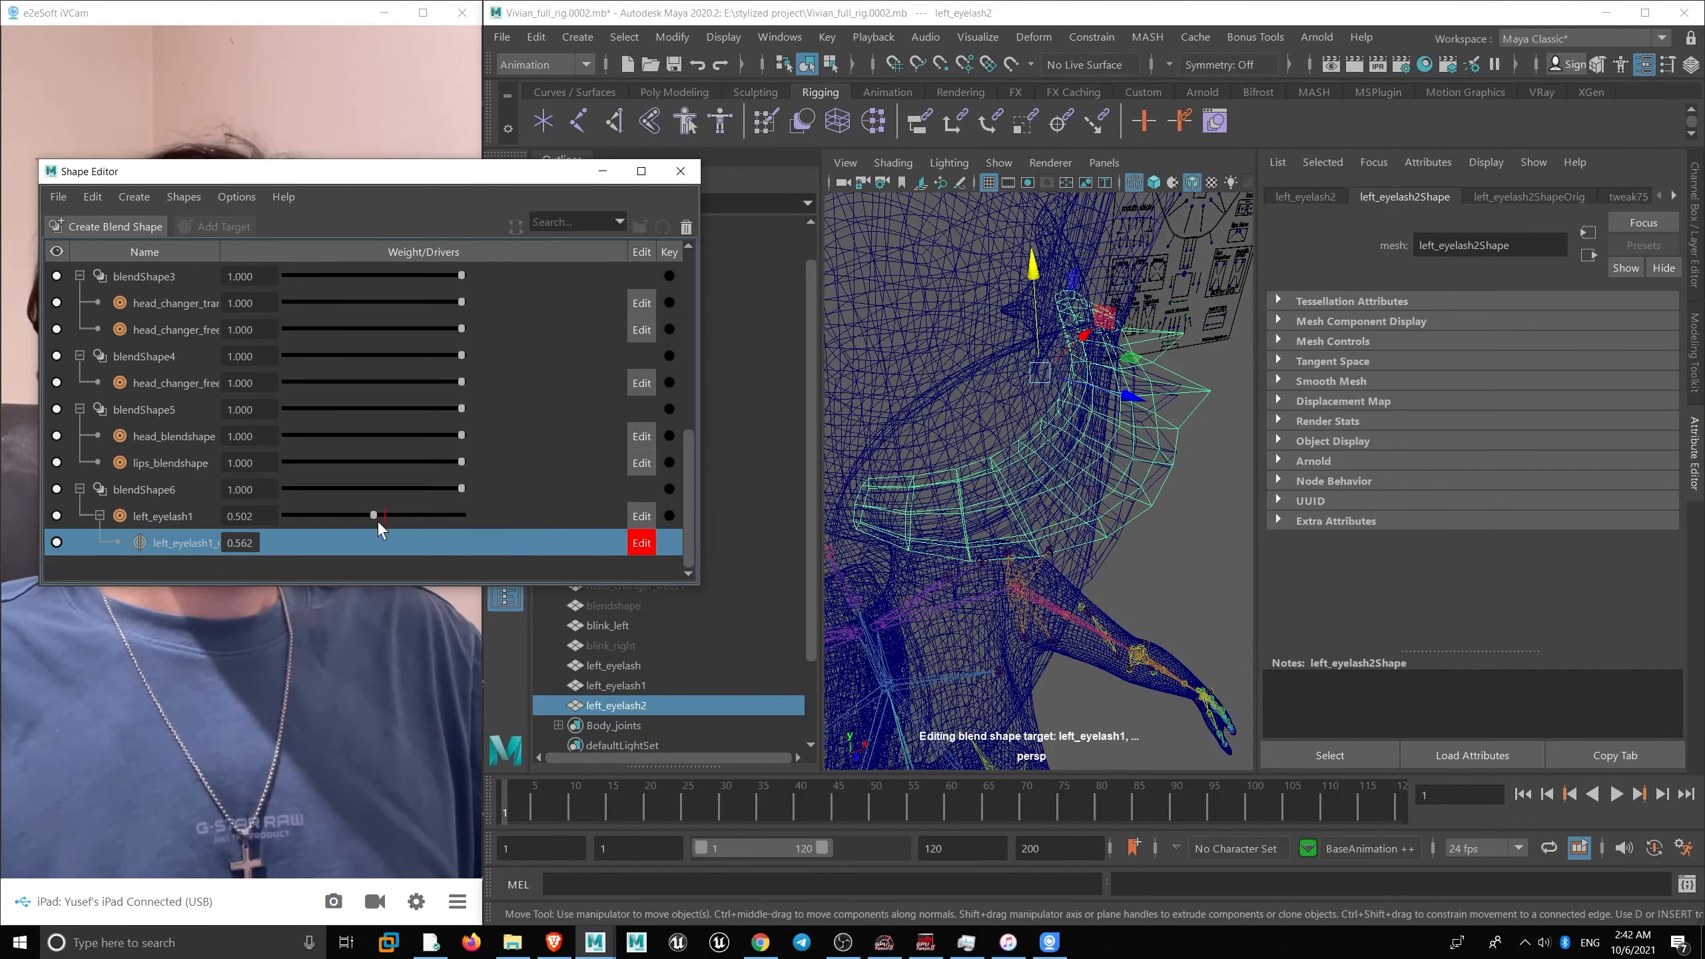
- Undo the latest weight changes and the repeated 0.562 in-between target
mouse_move(1132, 415)
left_mouse_down("alt")
mouse_move(1164, 421)
mouse_move(1140, 449)
left_mouse_up("alt")
key("ctrl+z")
key("ctrl+z")
key("ctrl+z")
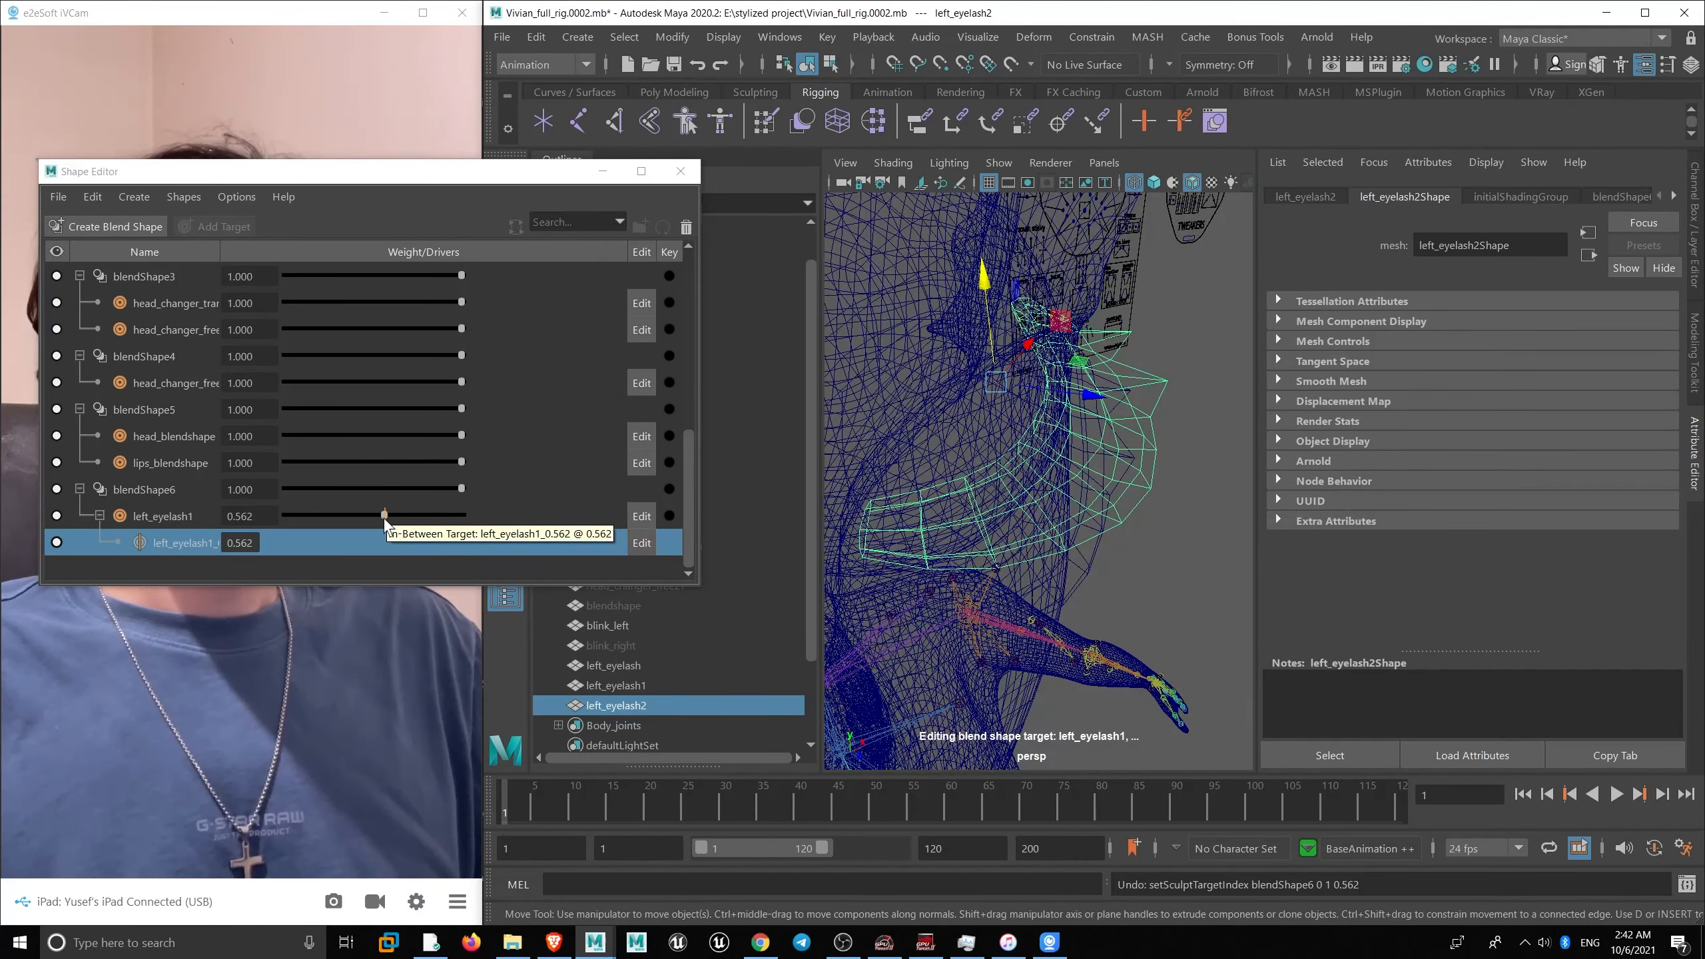
- Set the left_eyelash1 weight to 0.532 and add left_eyelash2 as an in-between target at that weight
left_click_drag(392, 546, 366, 546)
left_click_drag(902, 430, 972, 416, "alt")
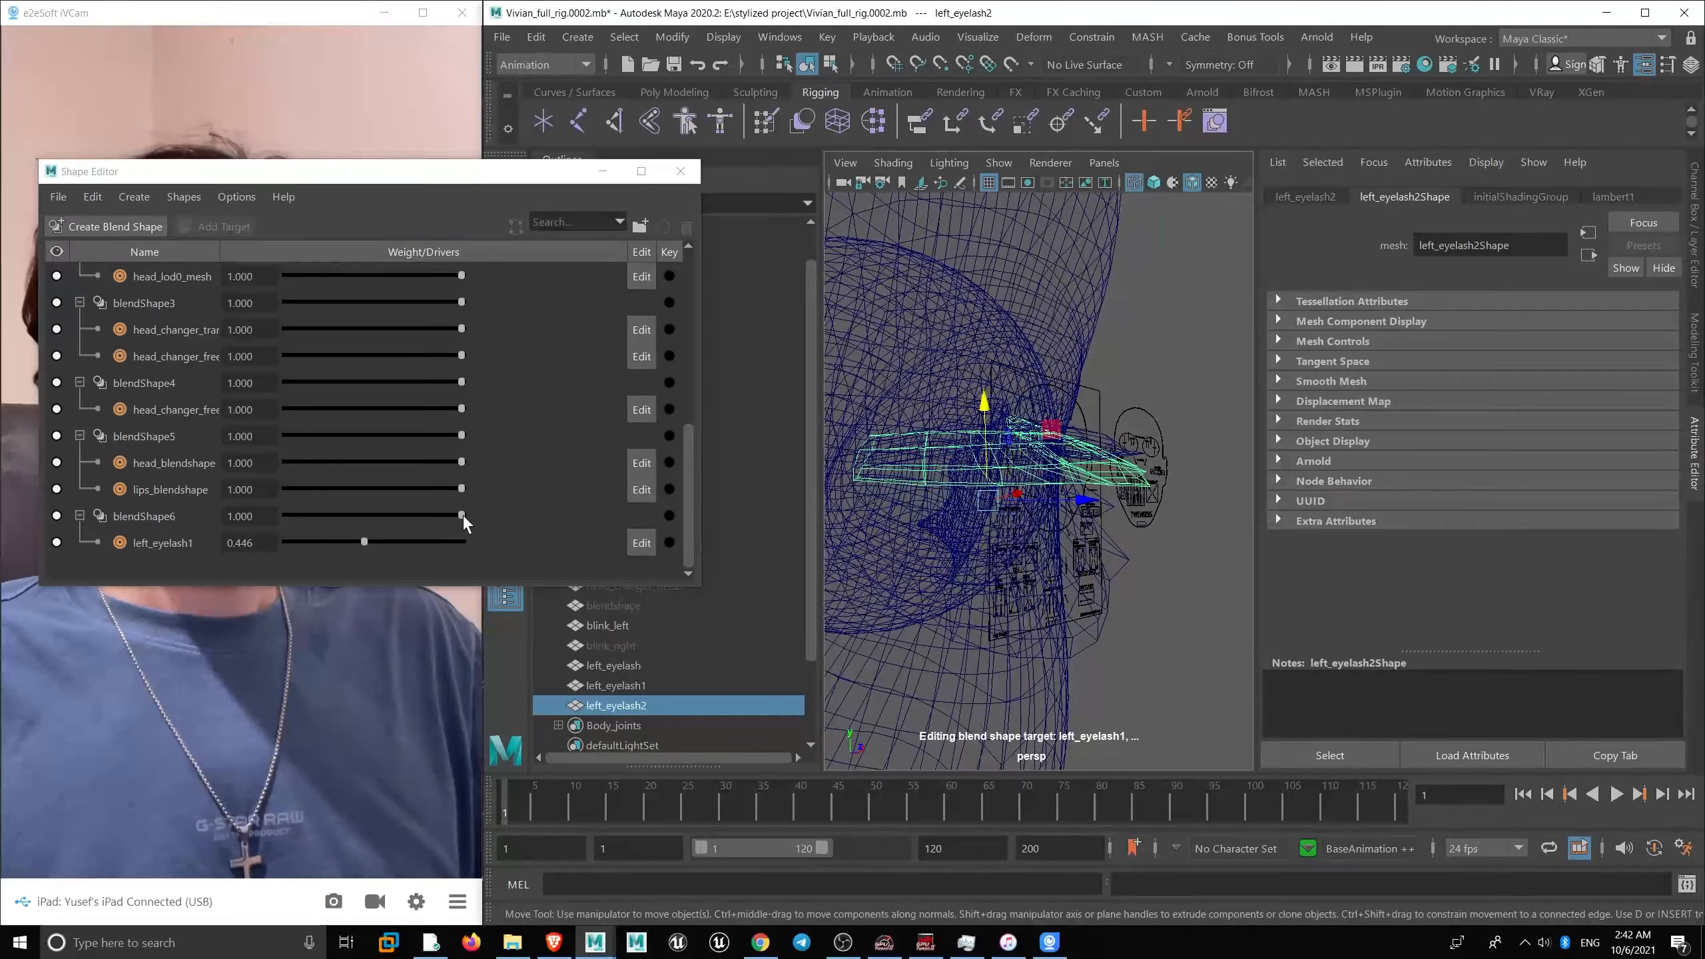
left_click_drag(364, 542, 378, 541)
right_click(379, 543)
left_click(430, 577)
- Return the left_eyelash1 weight to 0, then raise it to about 0.273 and examine the eyelash in shaded and wireframe display
left_click_drag(380, 515, 285, 509)
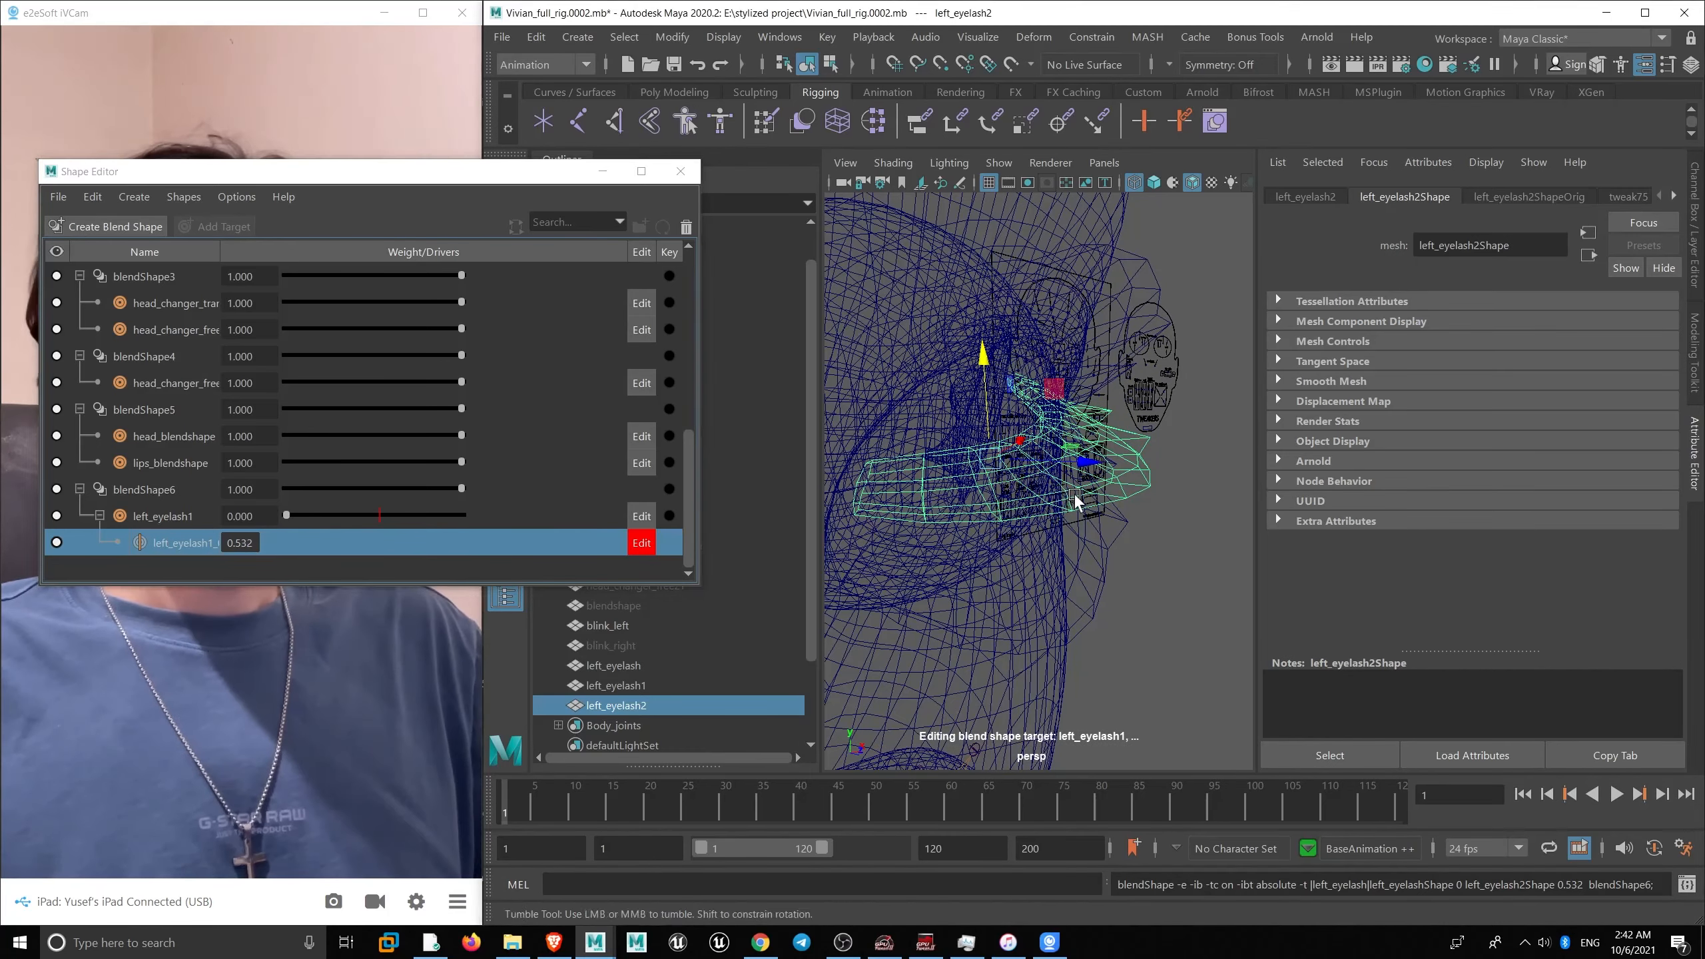
left_click_drag(1074, 493, 1088, 514, "alt")
key("5")
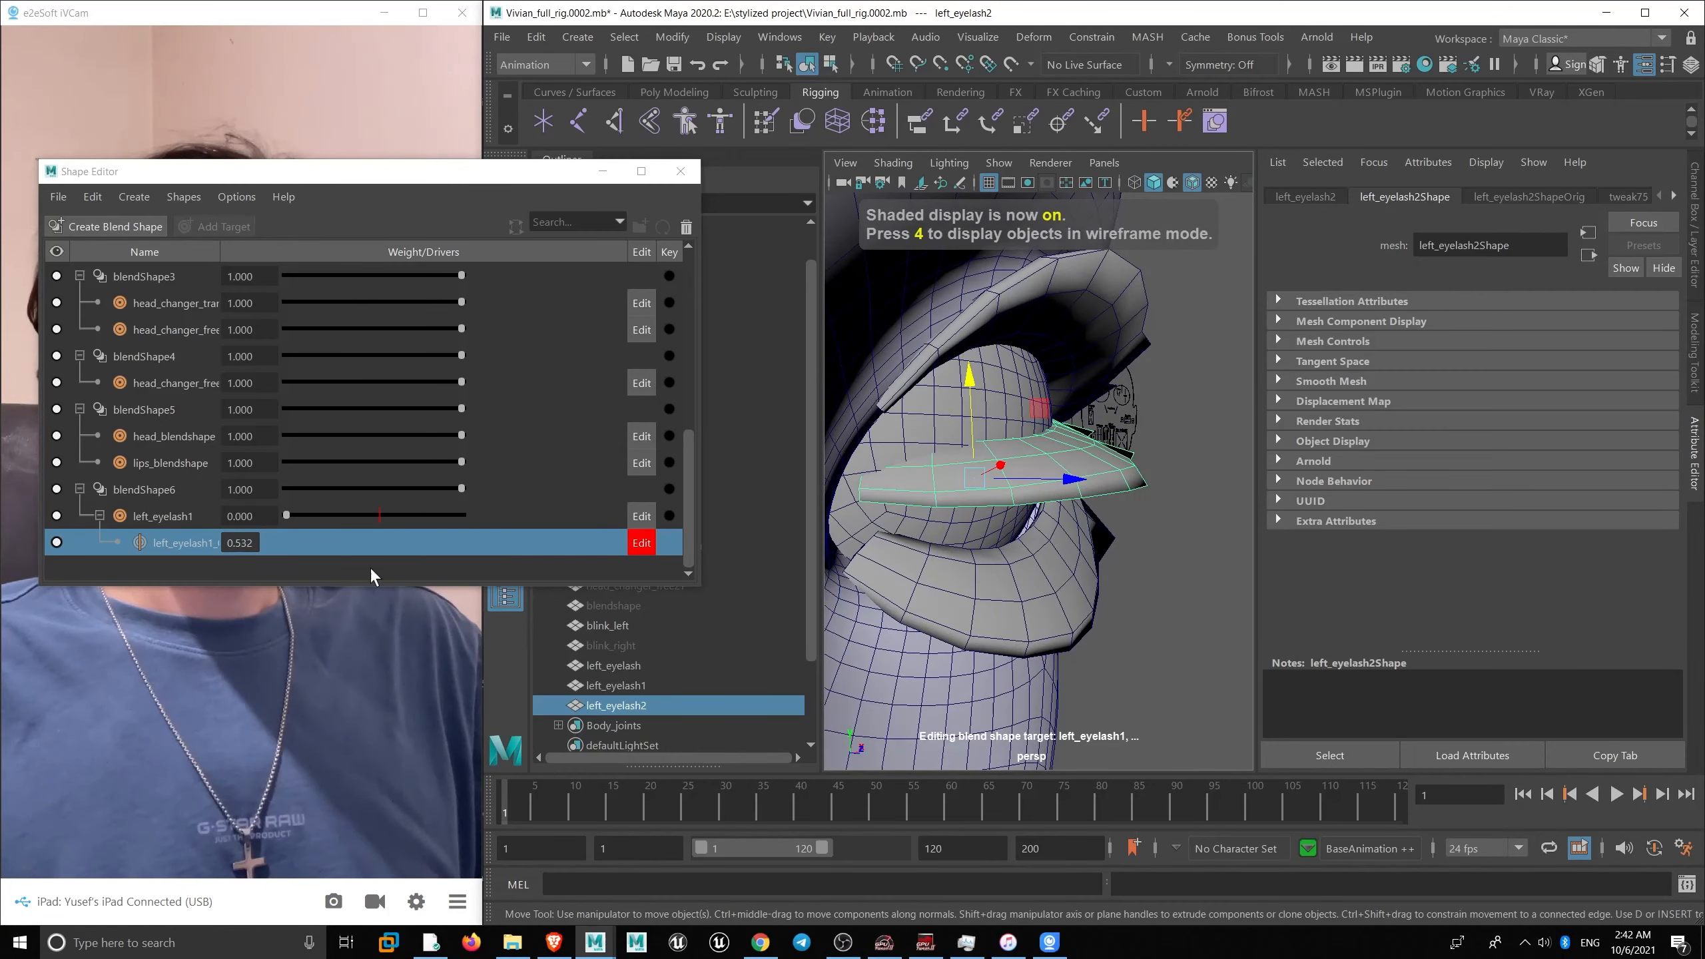
left_click_drag(306, 516, 341, 517)
left_click_drag(940, 390, 966, 481, "alt")
key("4")
mouse_move(336, 515)
left_mouse_down()
mouse_move(367, 517)
mouse_move(334, 513)
left_mouse_up()
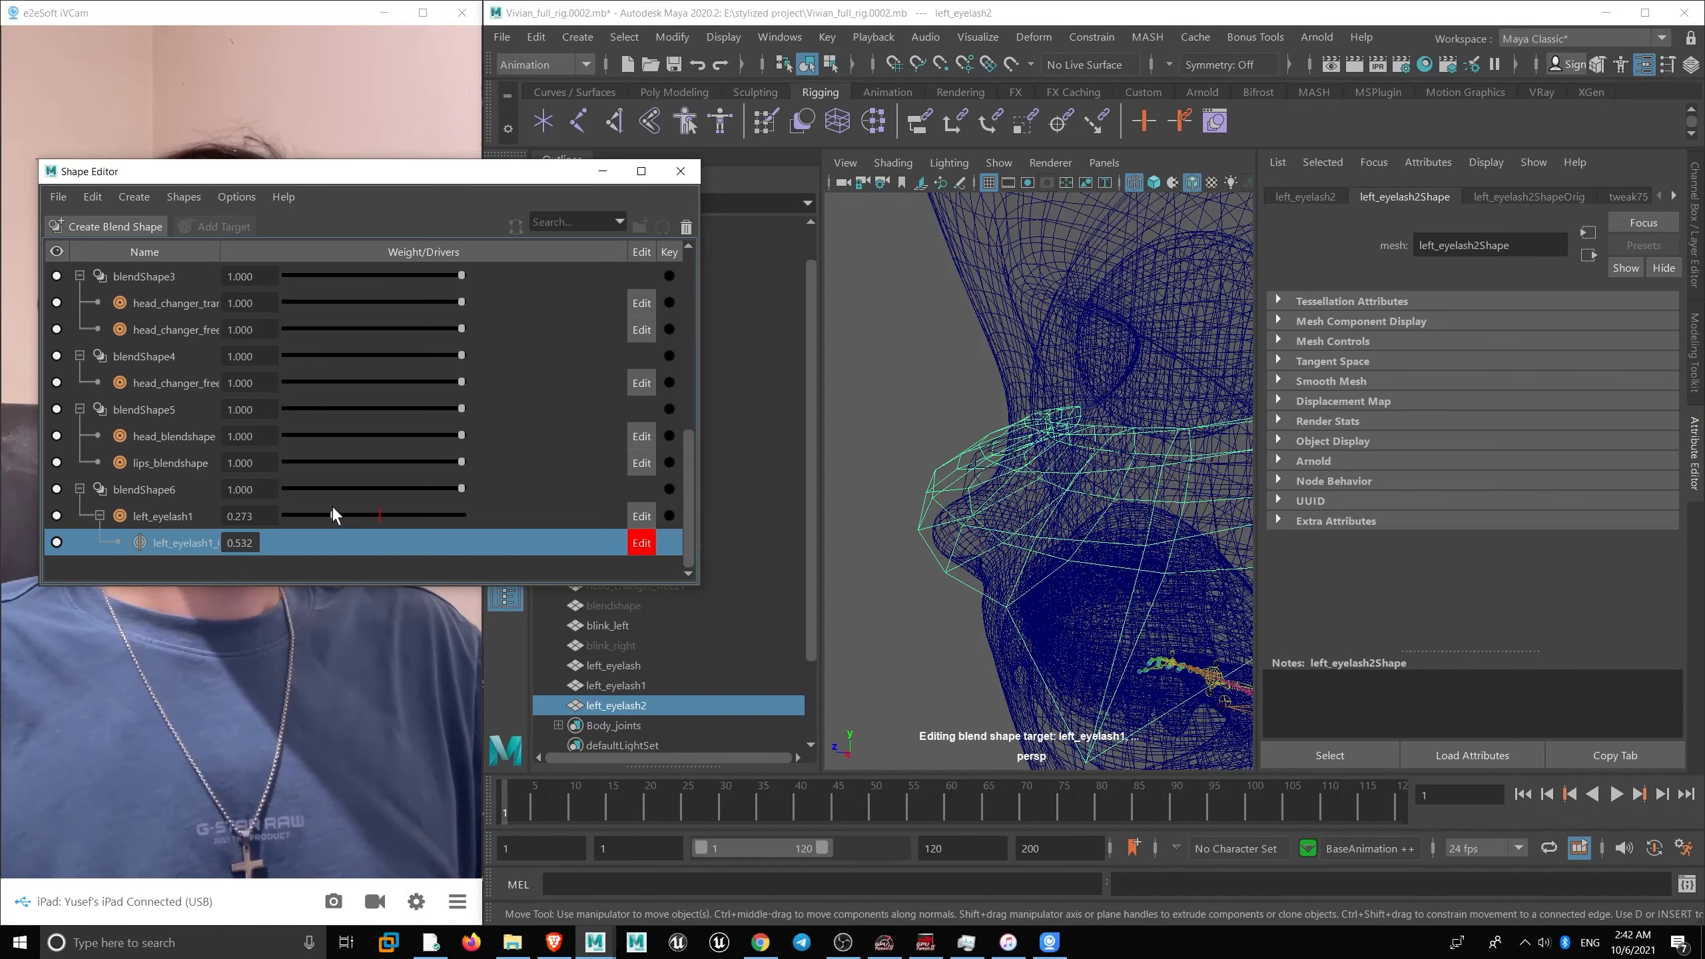
- Undo the weight tests and the addition of the 0.532 in-between target
left_click_drag(1092, 370, 1087, 340, "alt")
key("ctrl+z")
key("ctrl+z")
key("ctrl+z")
key("ctrl+z")
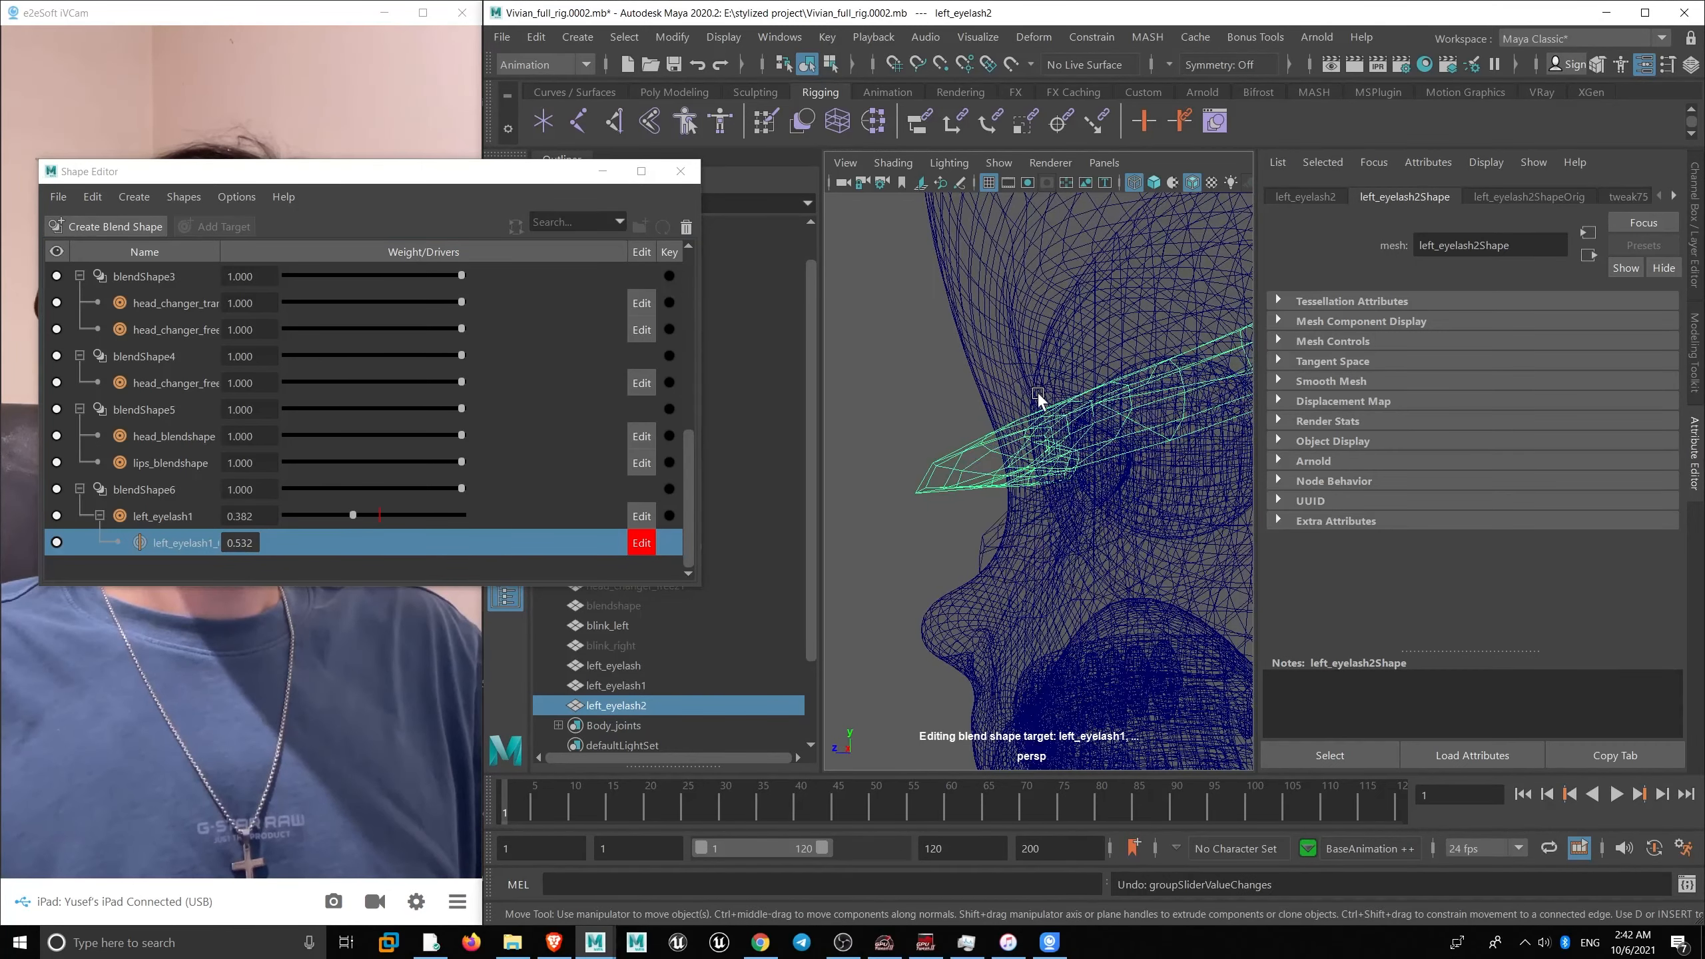
key("ctrl+z")
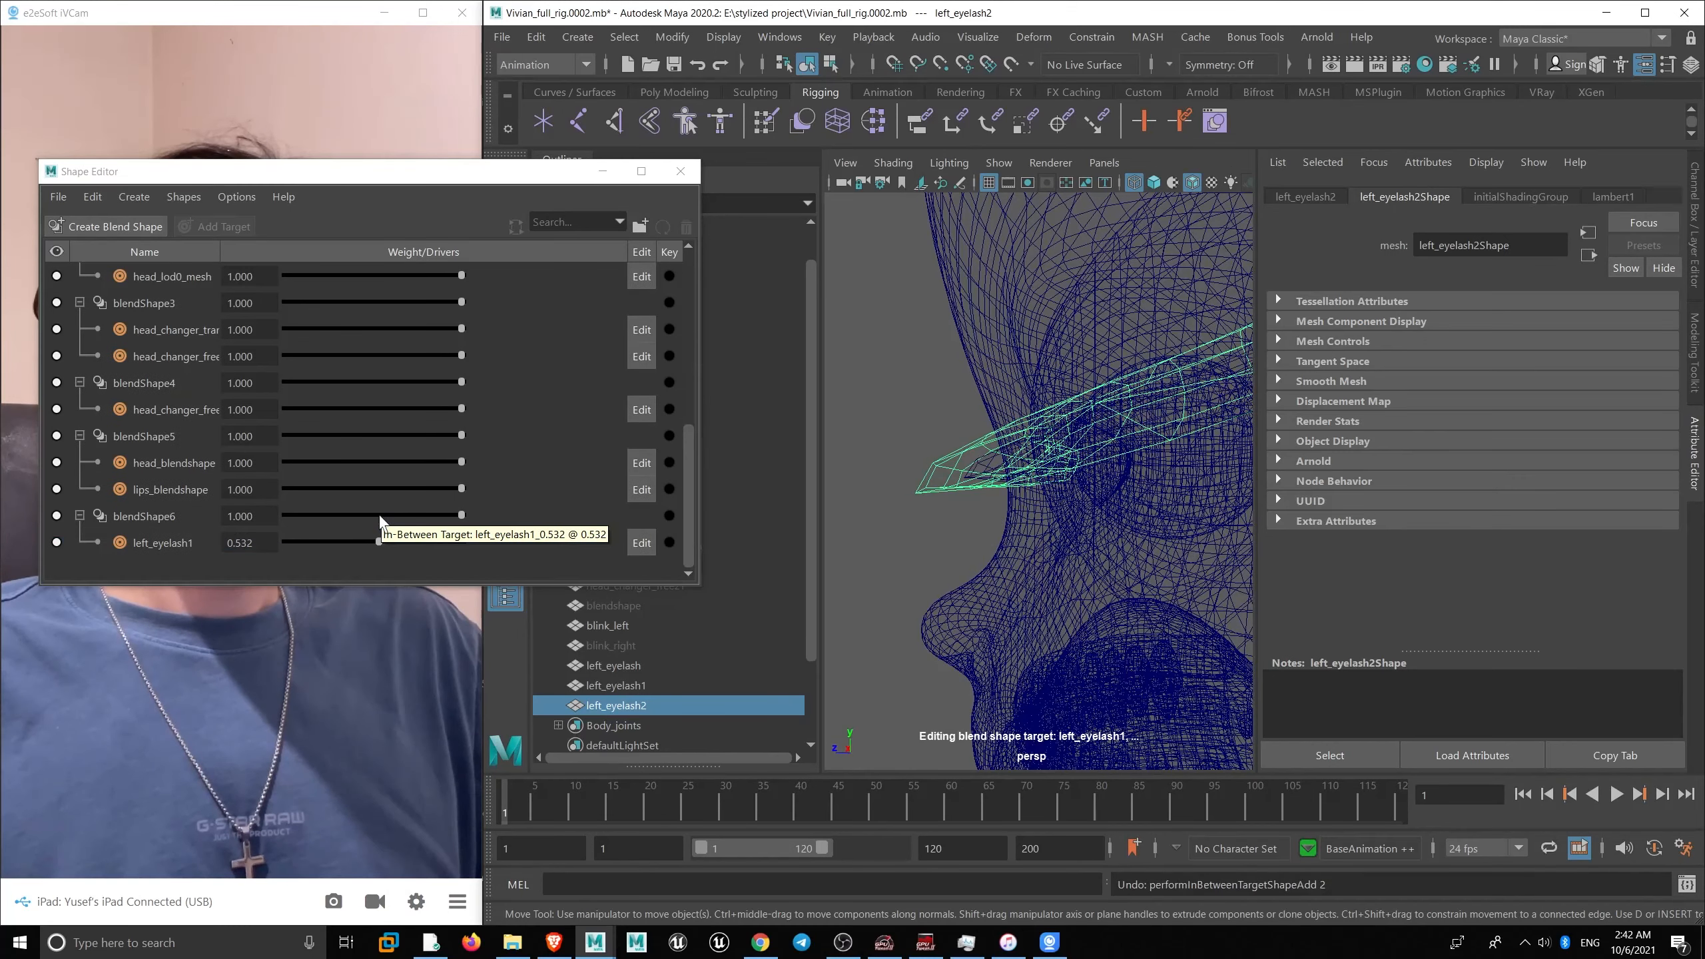
- Select the left_eyelash1 target and set its weight to 0.3
left_click_drag(379, 542, 336, 544)
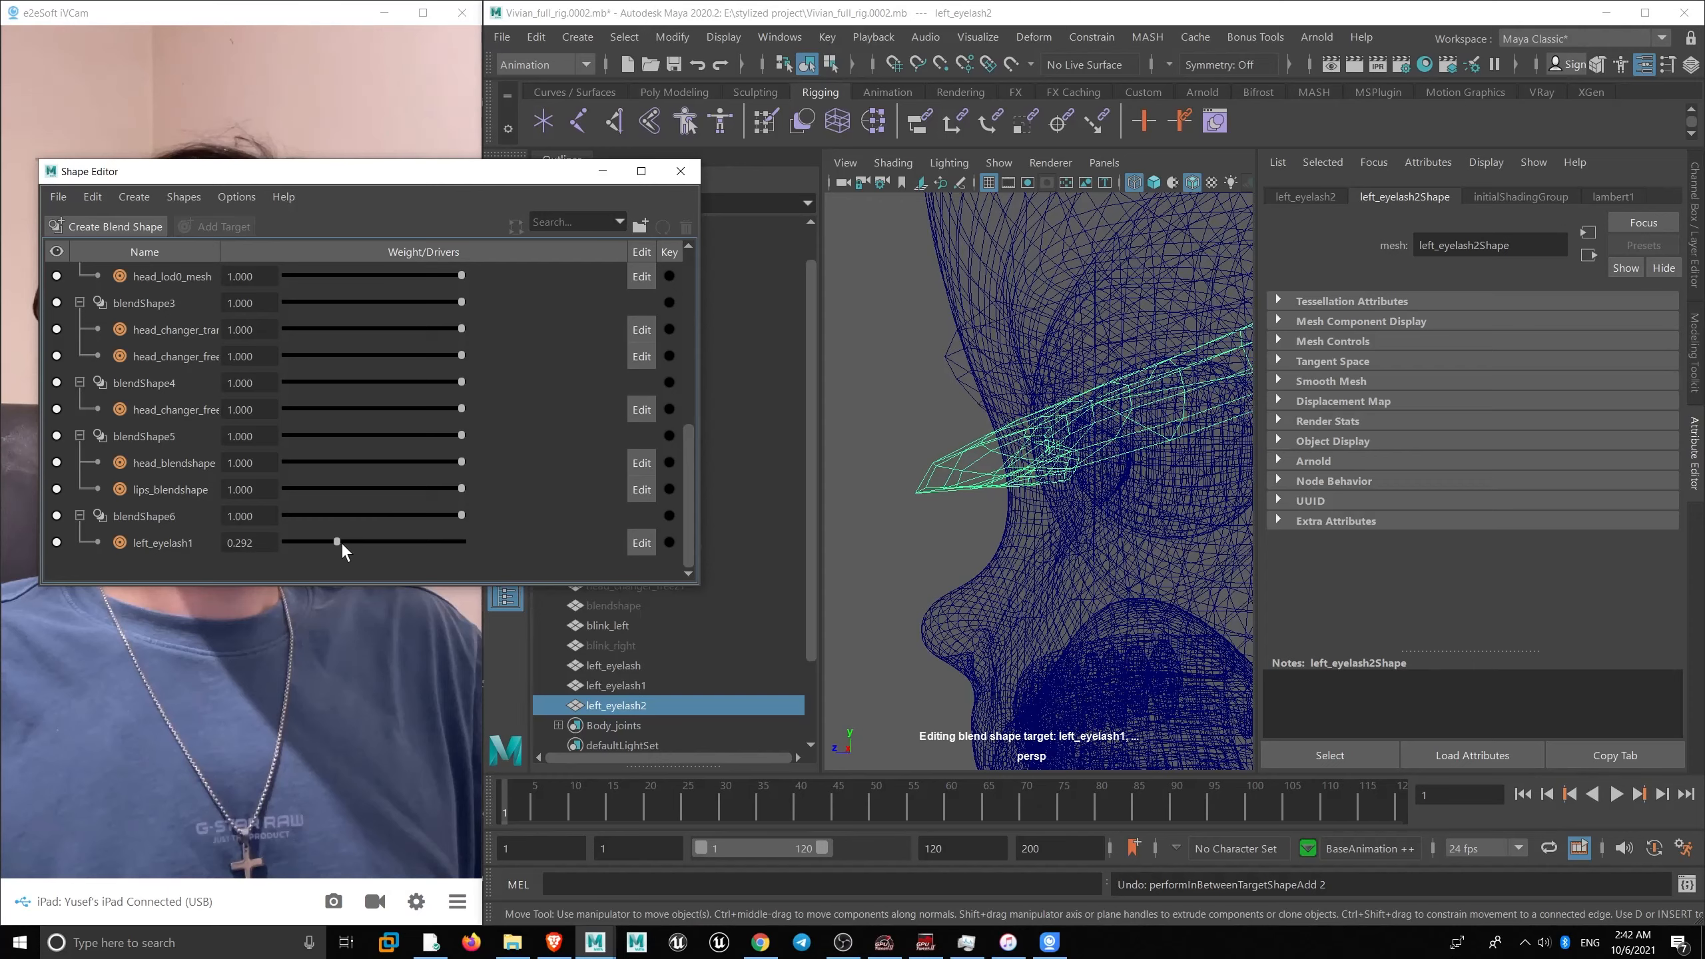
left_click(166, 545)
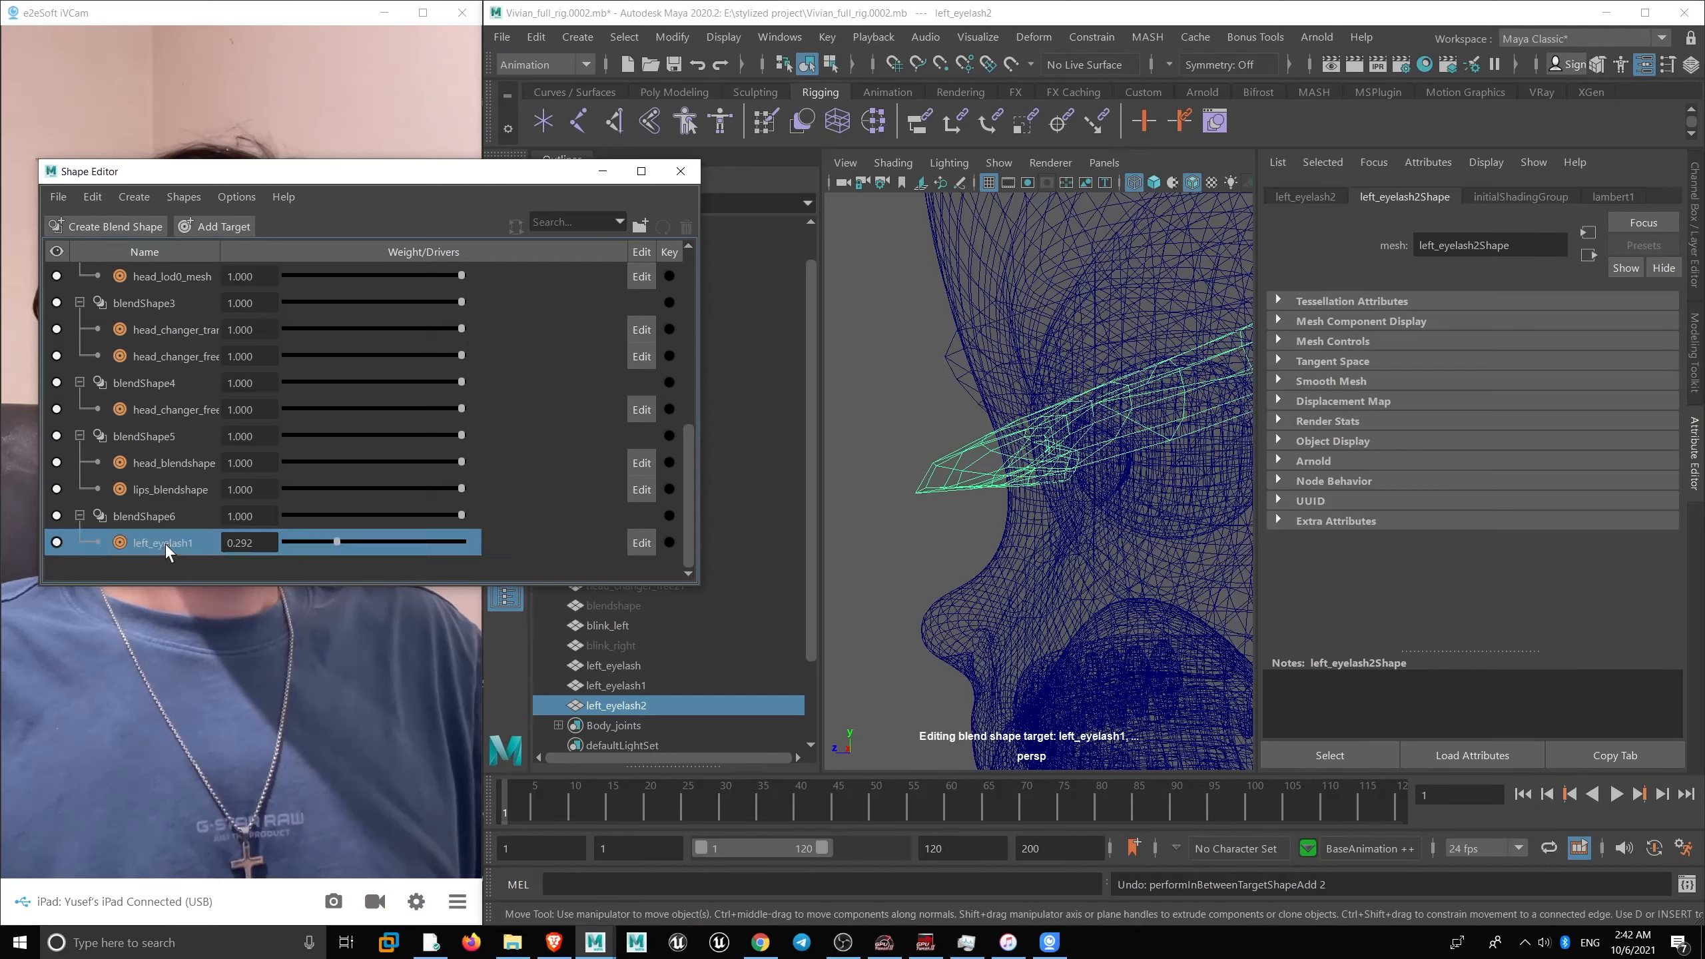
double_click(245, 542)
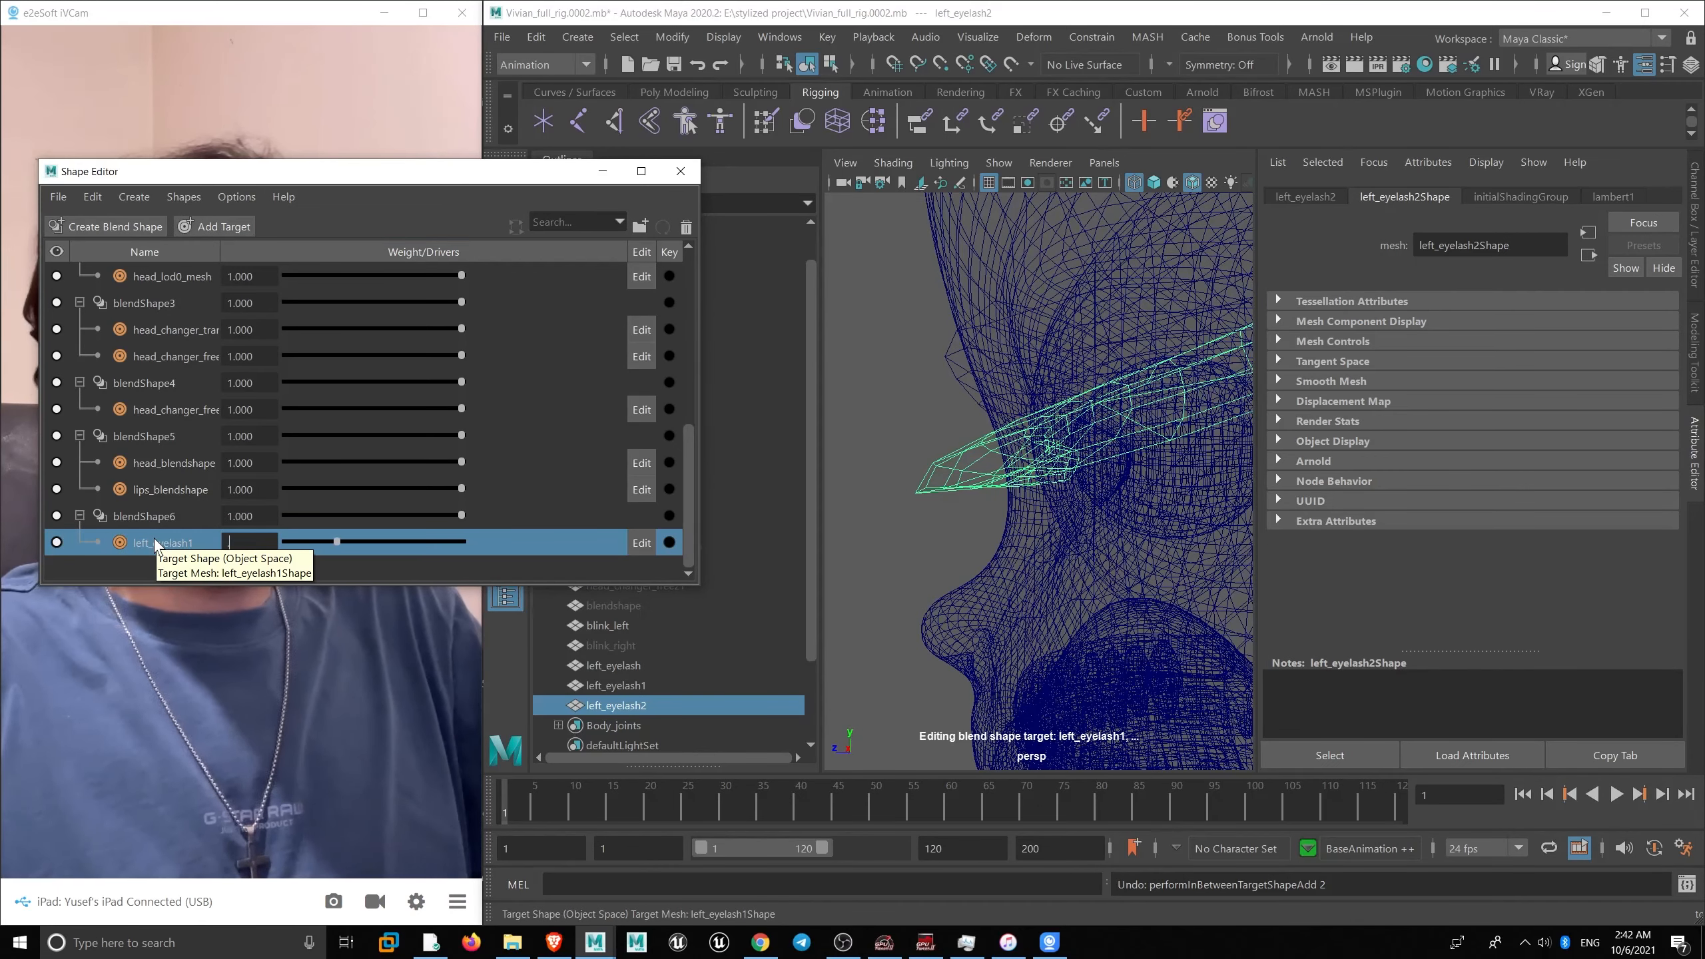
type("0.3")
key("Return")
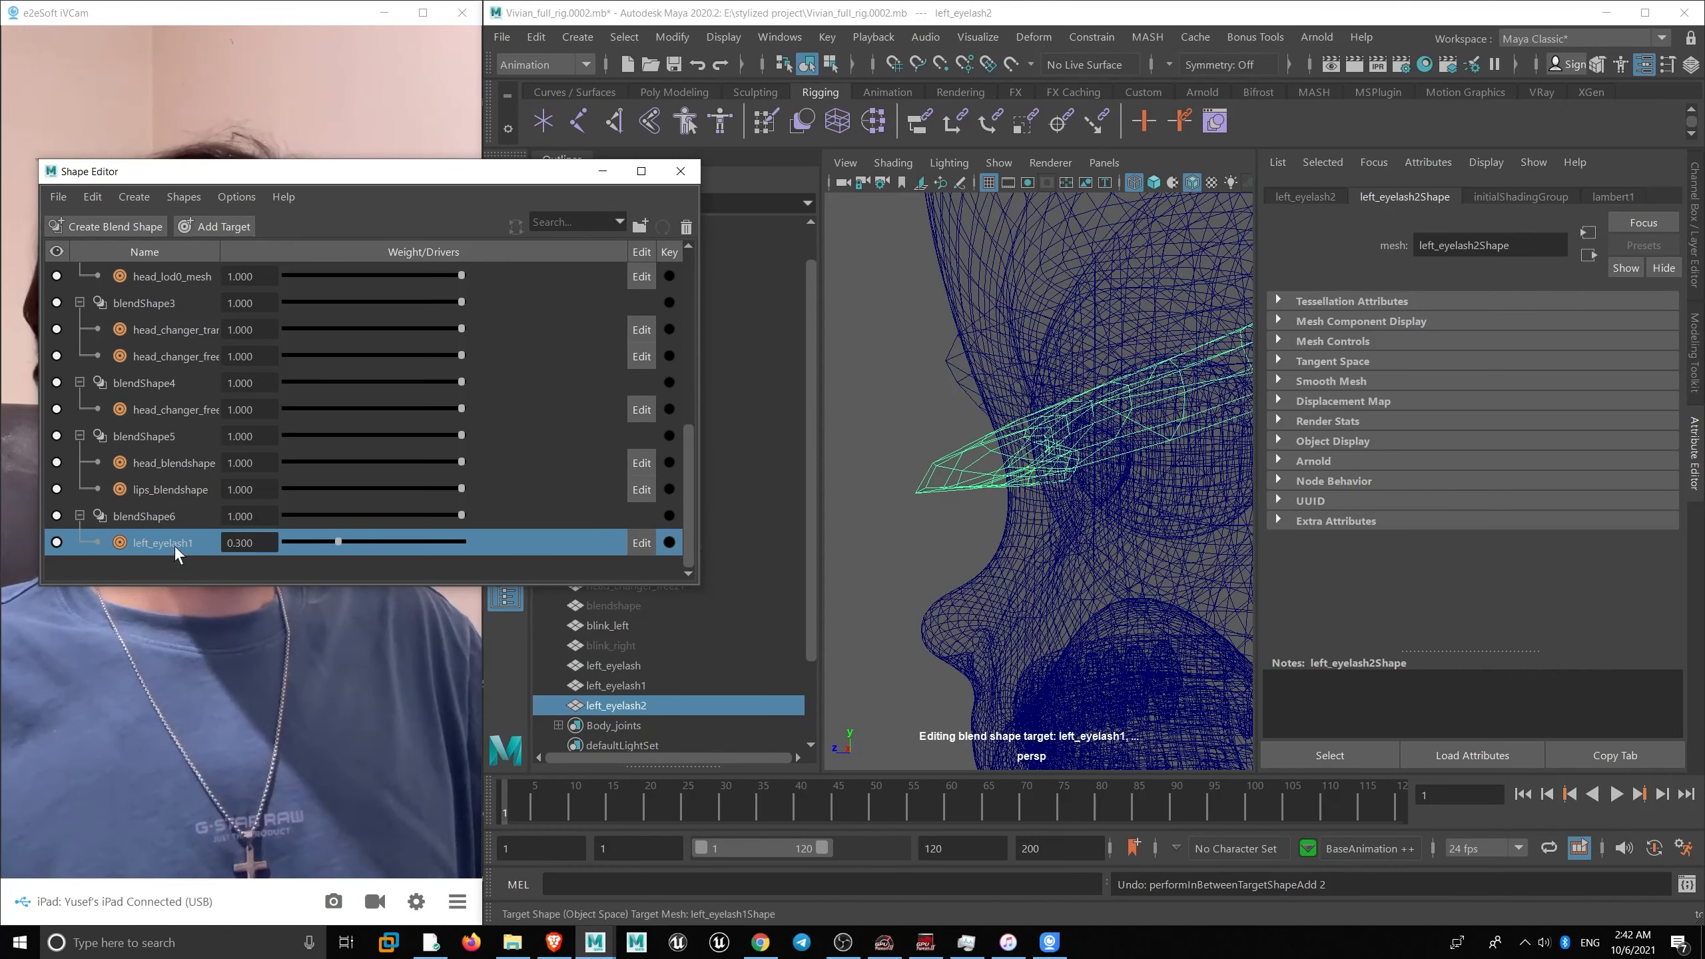
- Add left_eyelash2 as an in-between target of left_eyelash1 at weight 0.3 and test it by returning the weight to 0
right_click(174, 546)
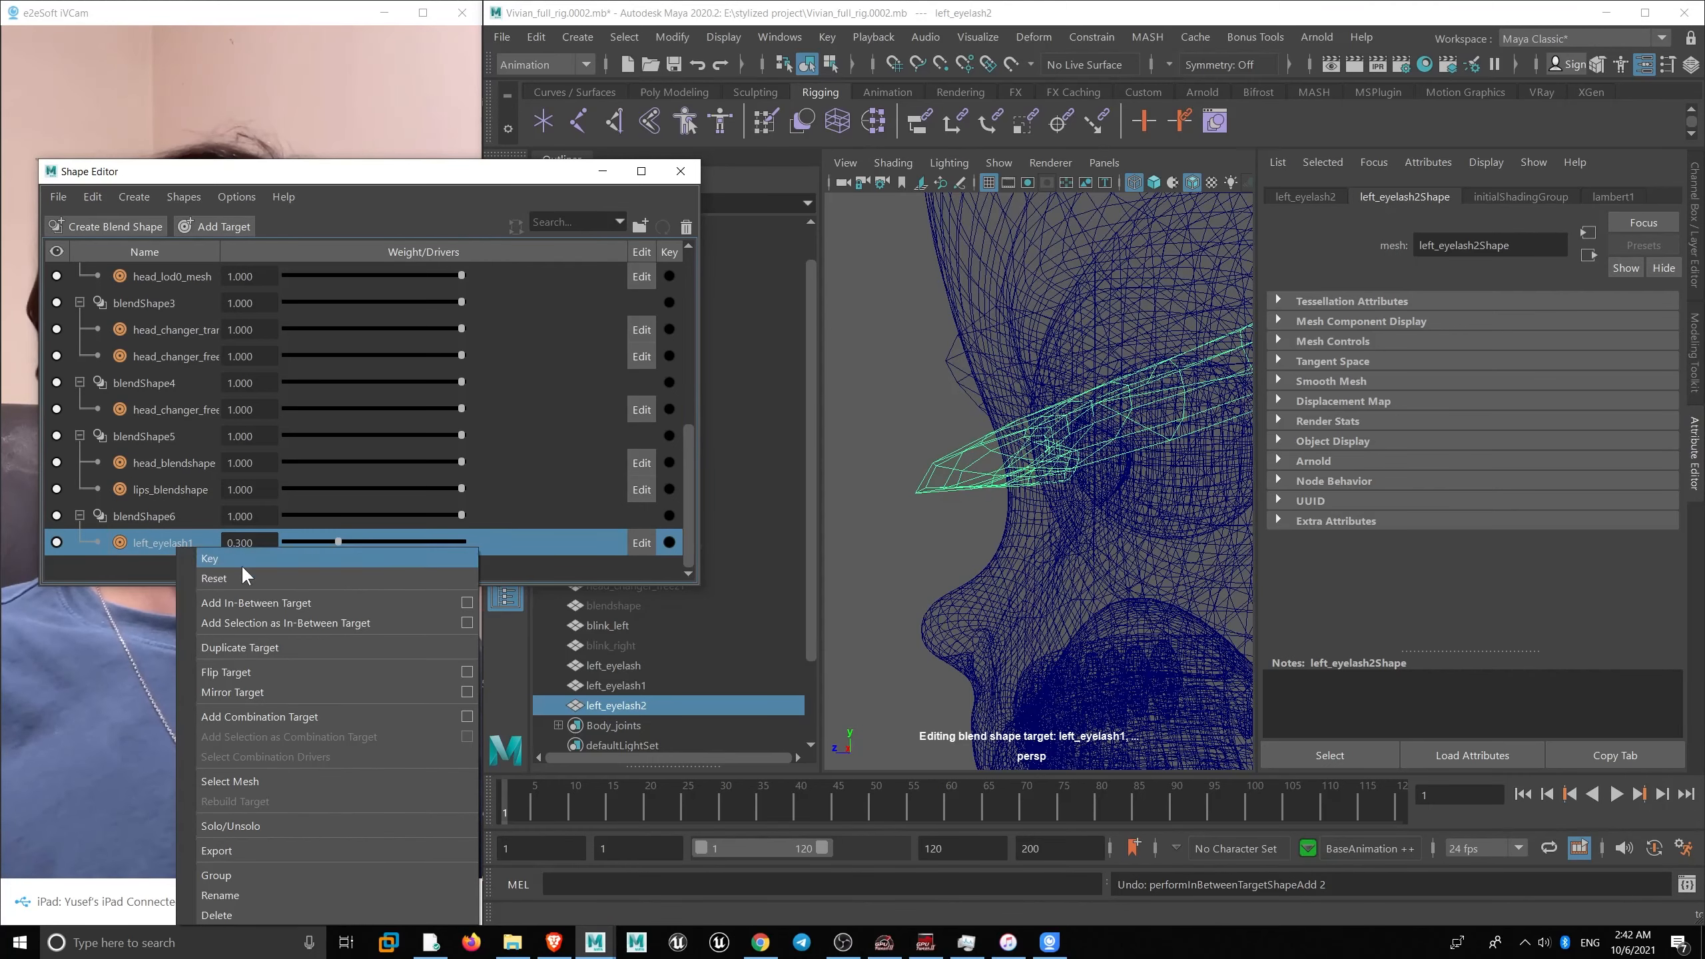
left_click(277, 622)
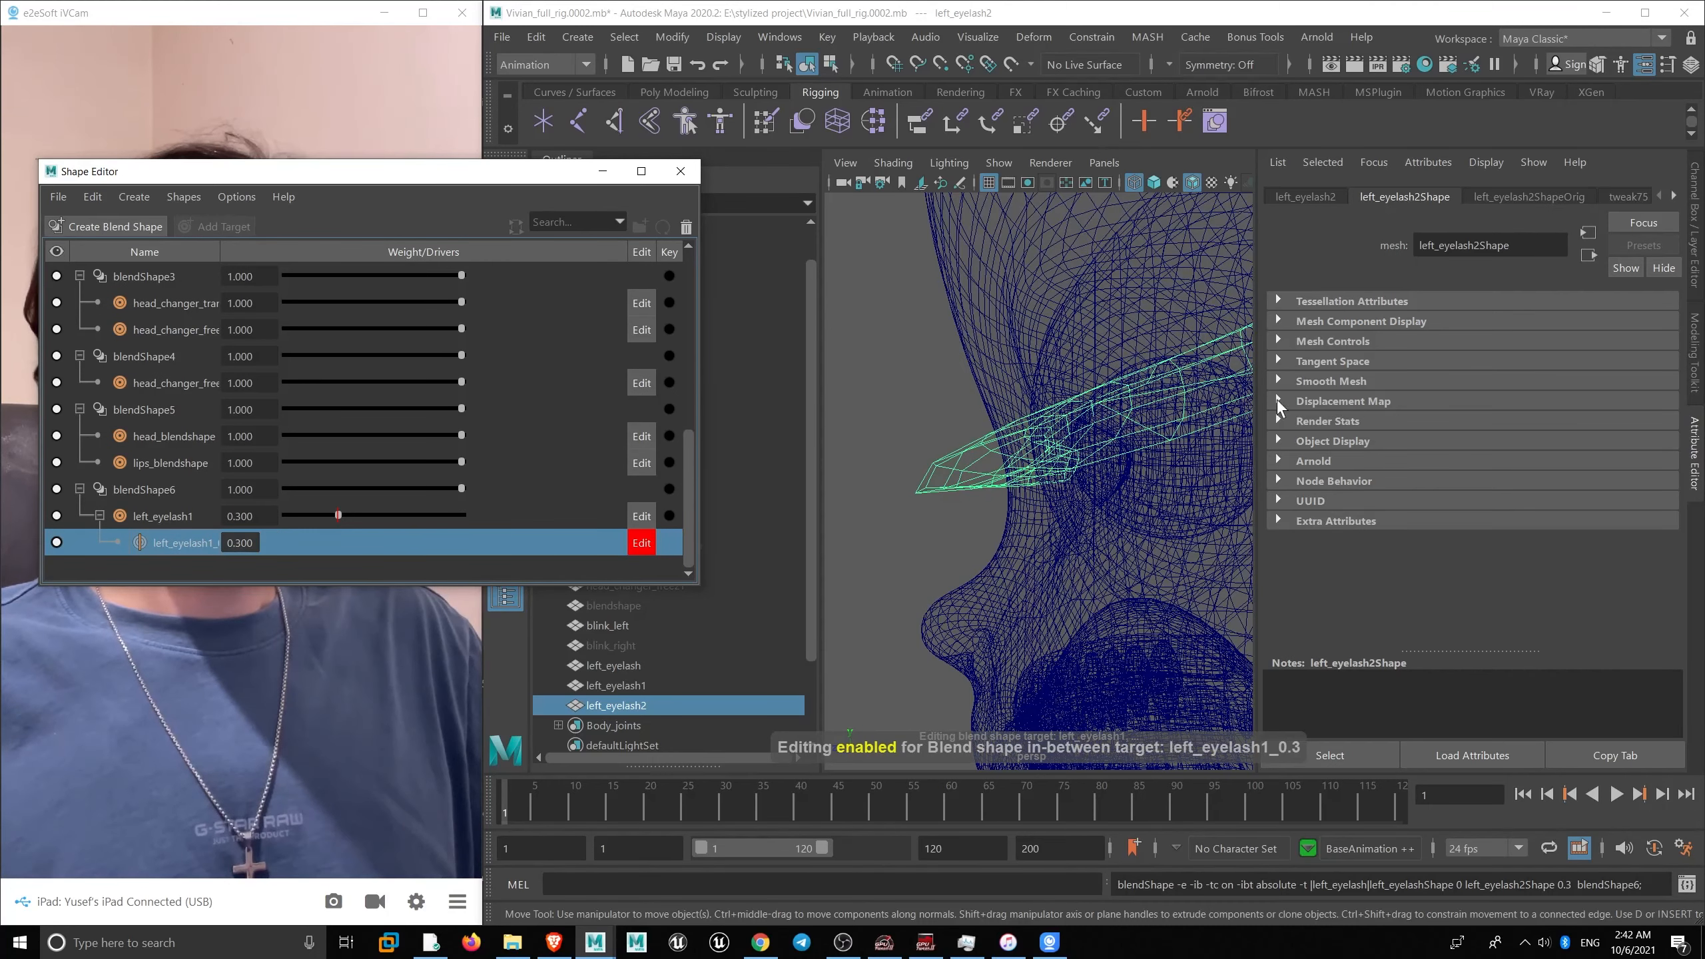
left_click_drag(1168, 407, 994, 378, "alt")
left_click_drag(338, 515, 266, 498)
left_click_drag(901, 418, 936, 389, "alt")
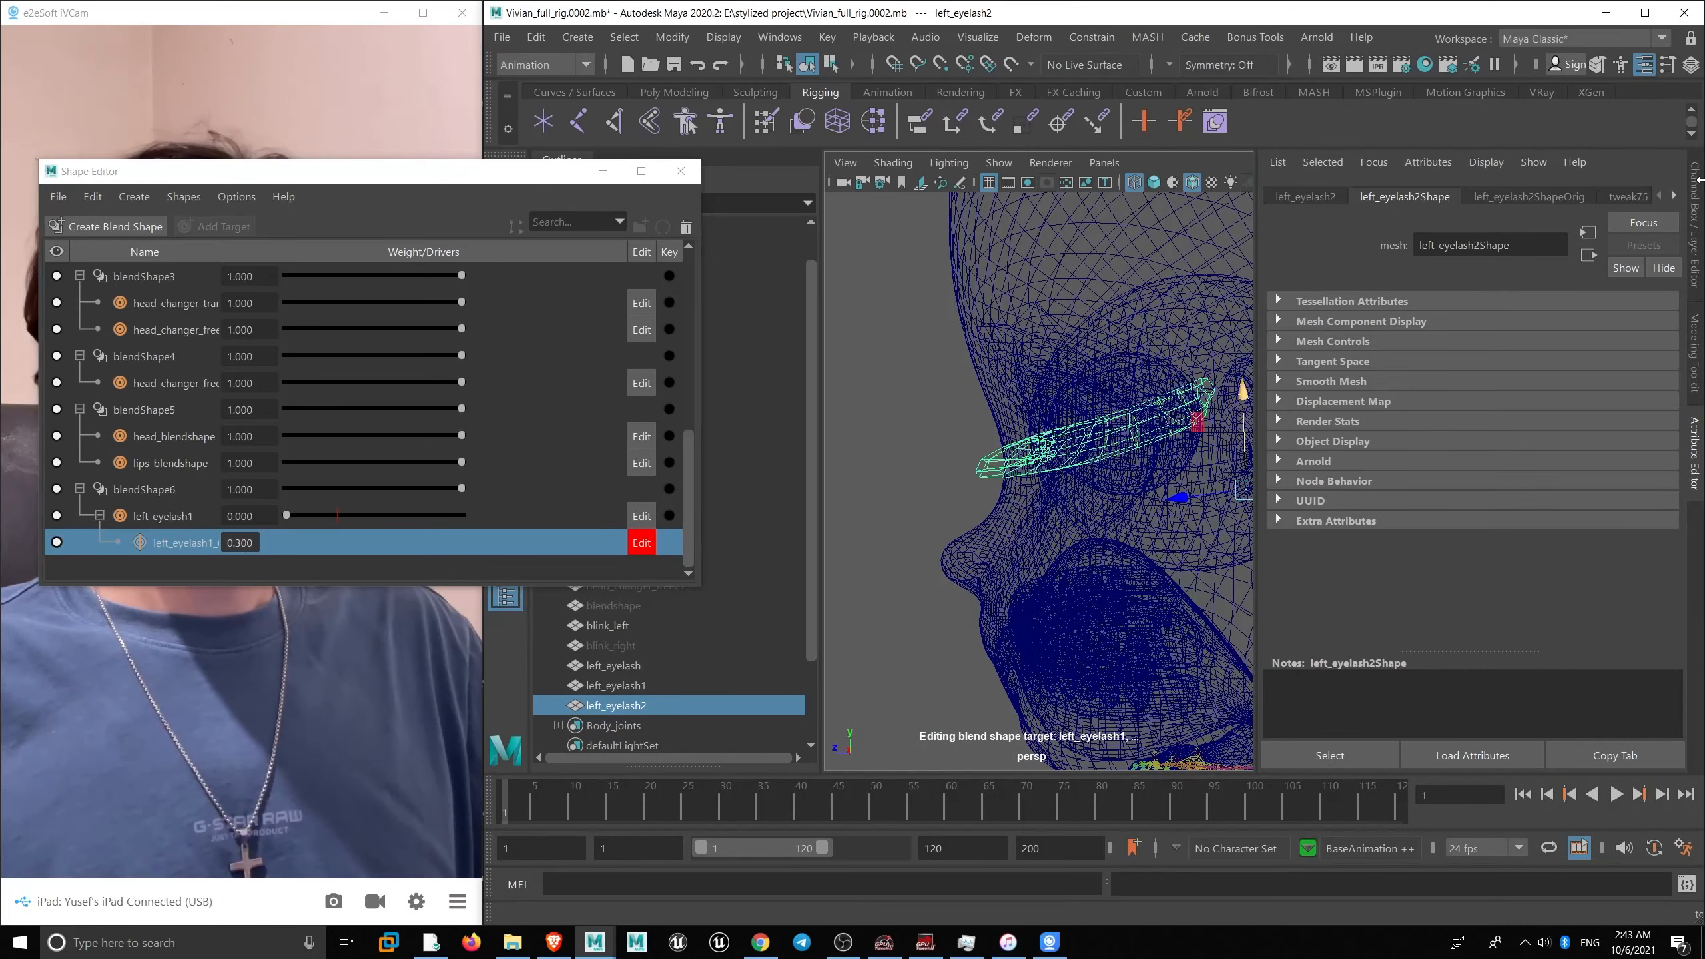
- Show the transform channels of left_eyelash2 and undo the weight changes and the addition of the 0.3 in-between target
left_click(1696, 202)
left_click_drag(1100, 376, 1047, 400, "alt")
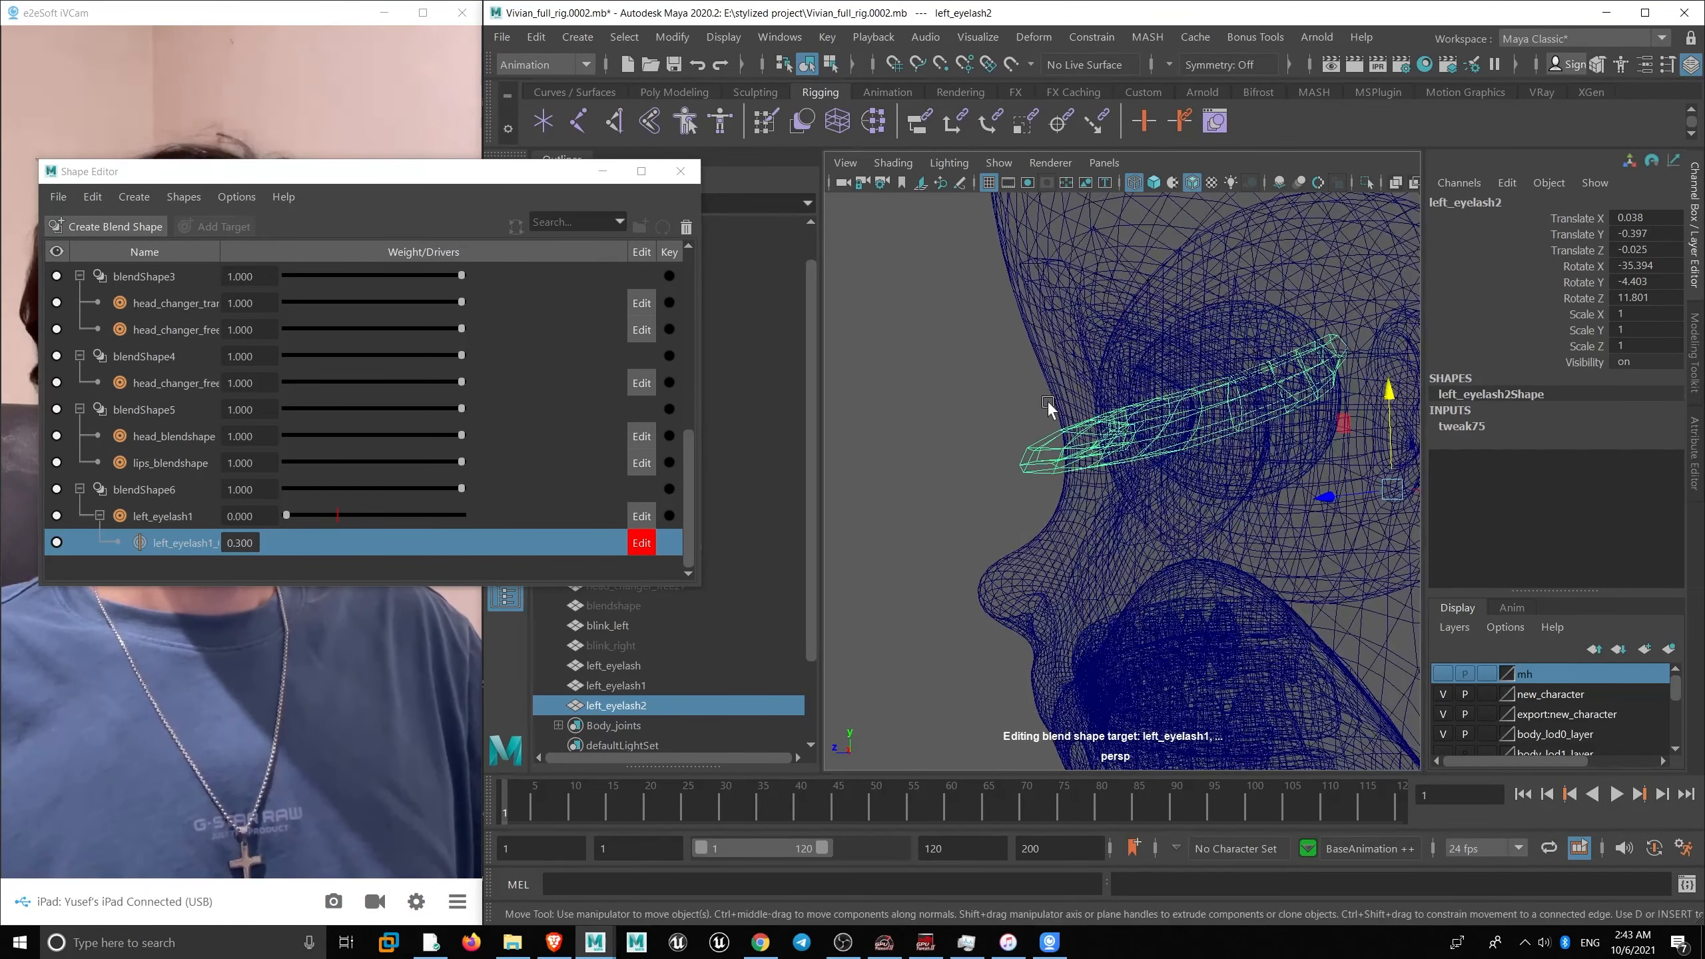
key("ctrl+z")
key("ctrl+z")
key("ctrl+z")
key("ctrl+z")
key("ctrl+z")
key("ctrl+z")
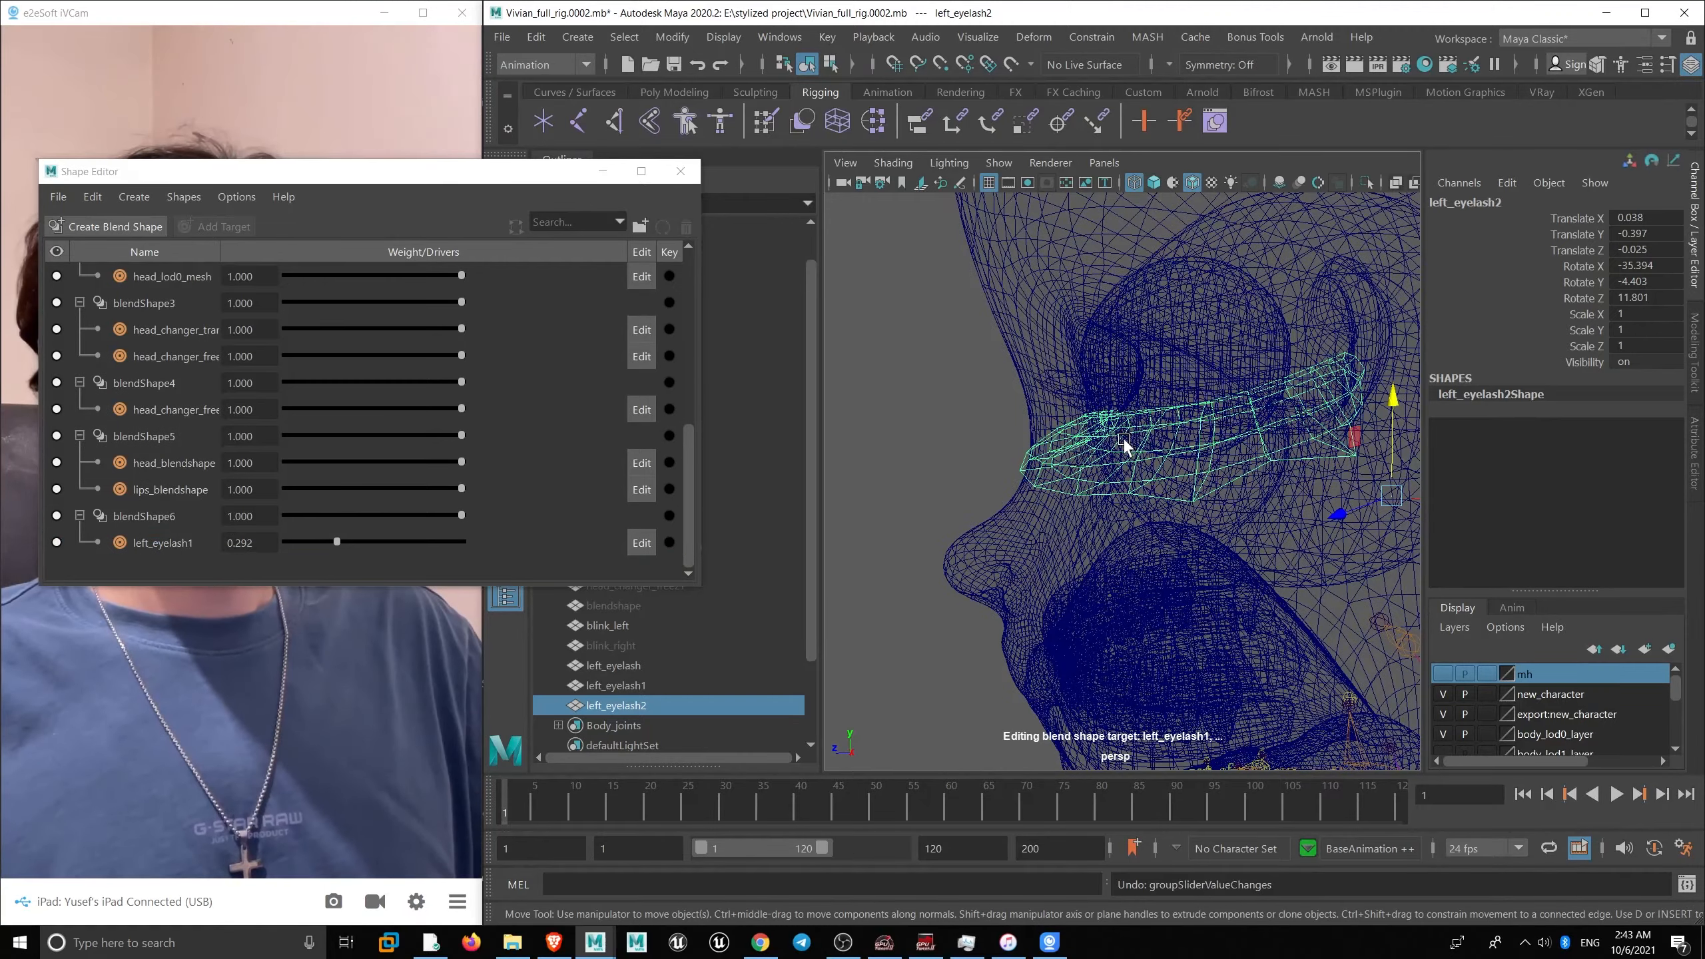
- Compare the transforms of left_eyelash1 and left_eyelash2, and freeze the transformations of the left_eyelash2 mesh
left_click_drag(1100, 496, 1094, 544, "alt")
left_click(1104, 521)
left_click(1093, 550)
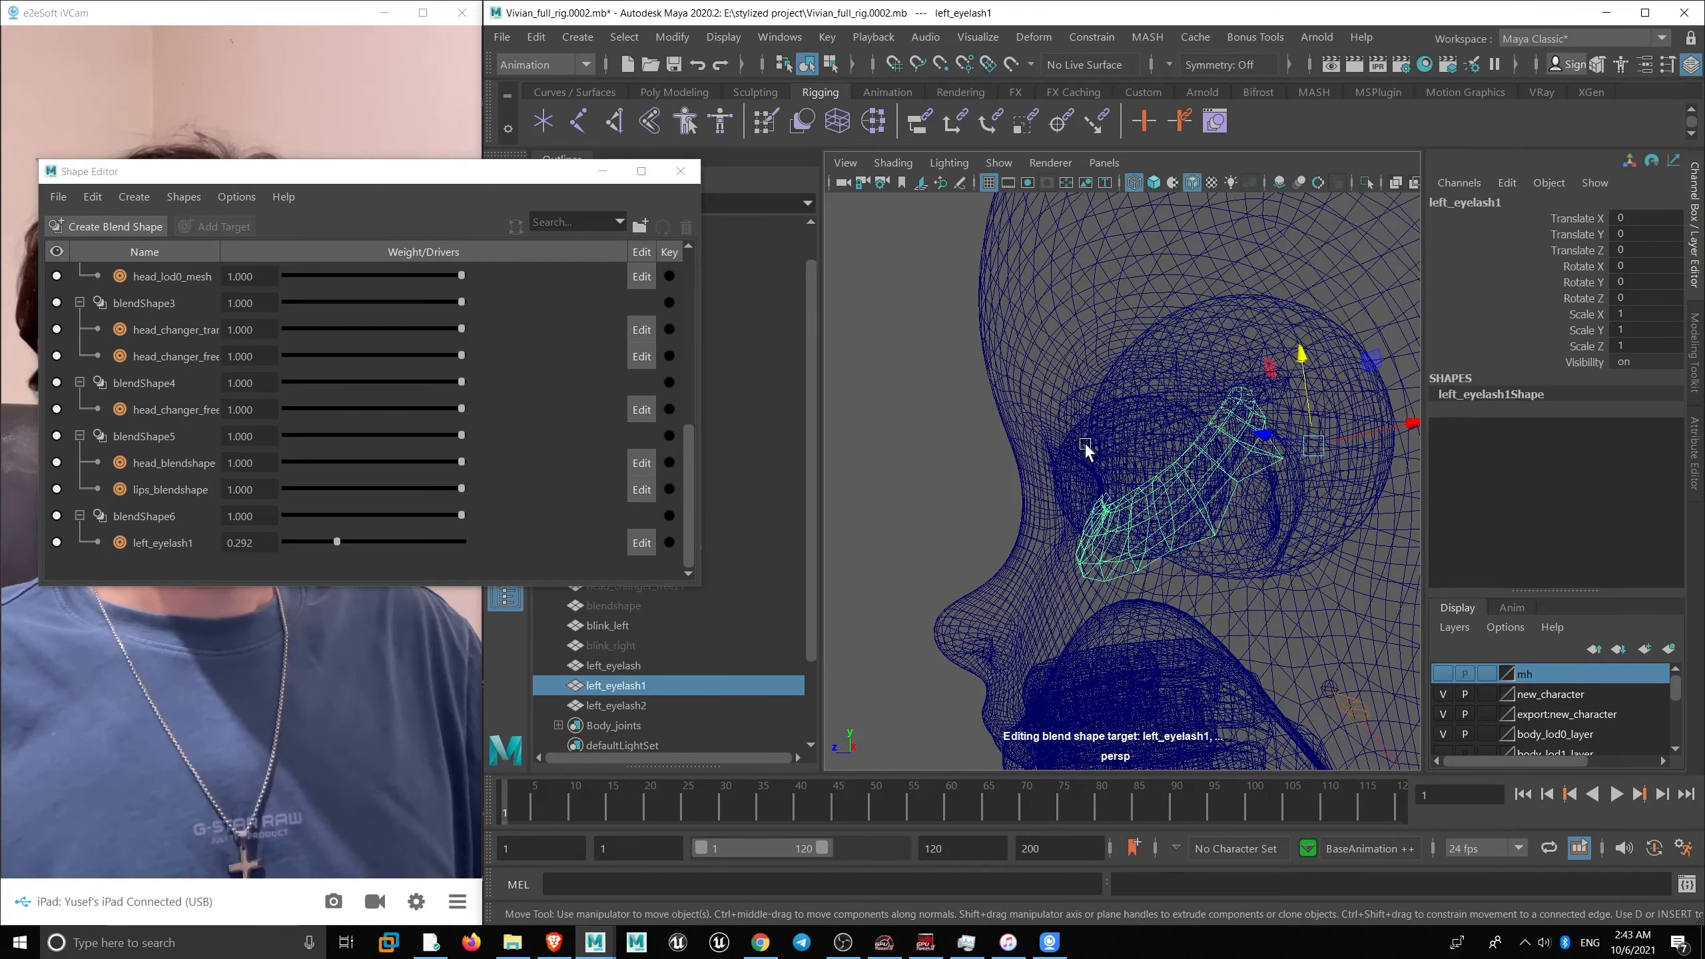
left_click_drag(1087, 451, 987, 463, "alt")
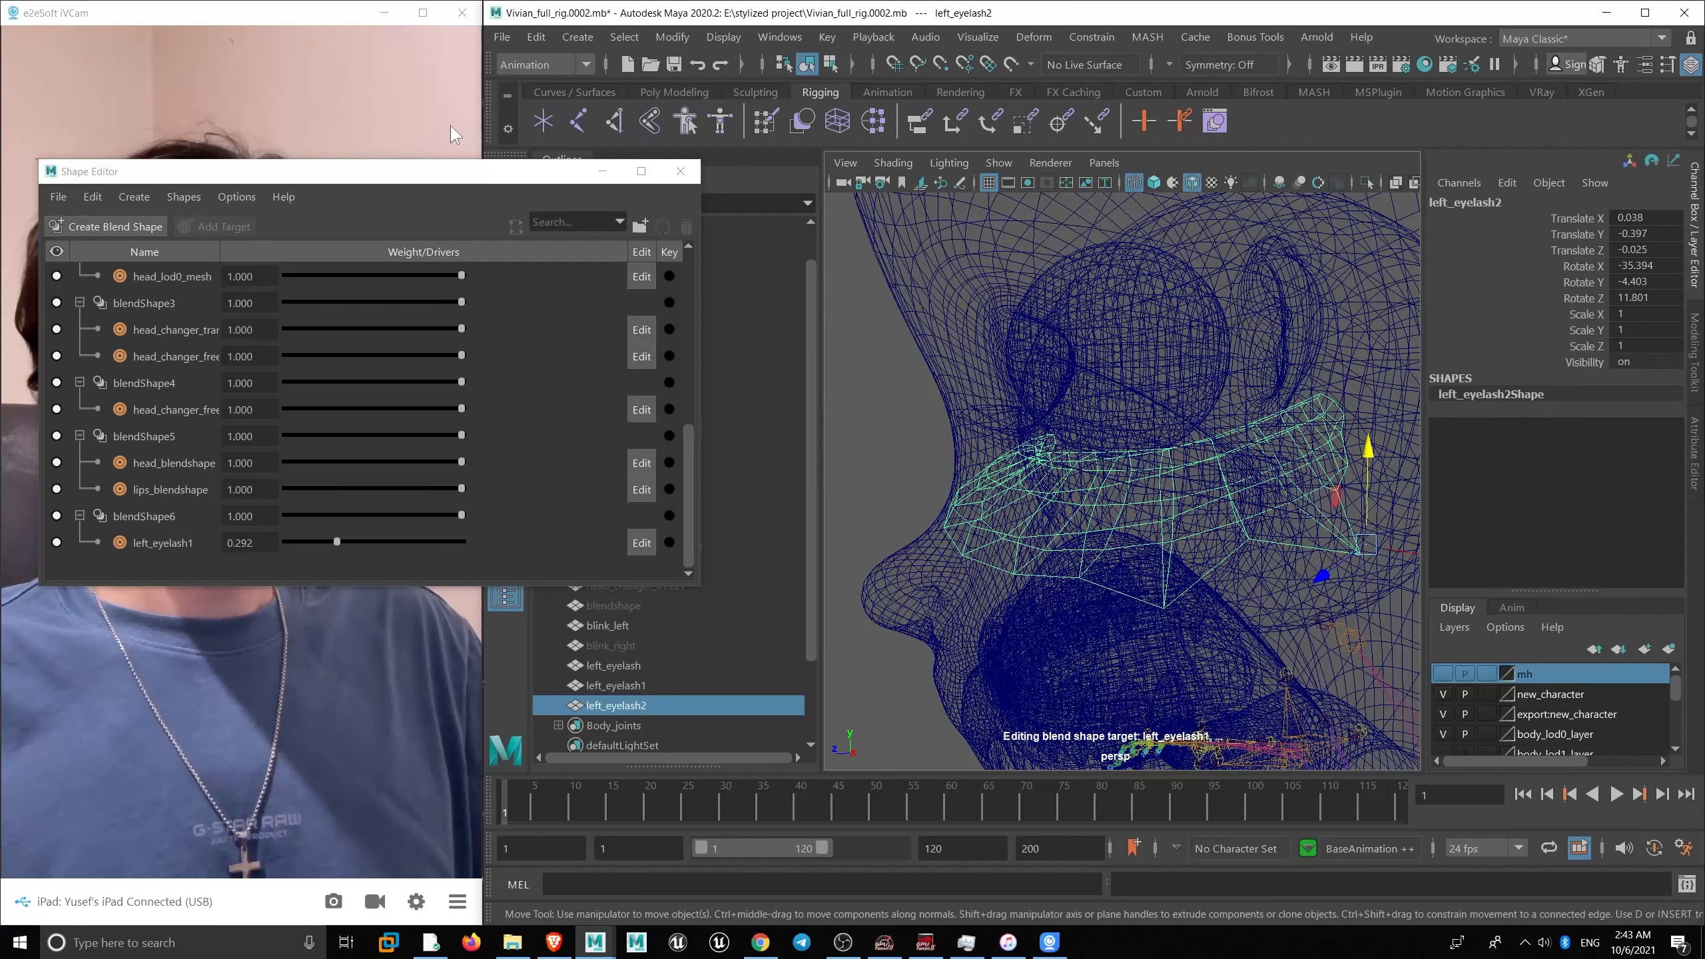
left_click(726, 38)
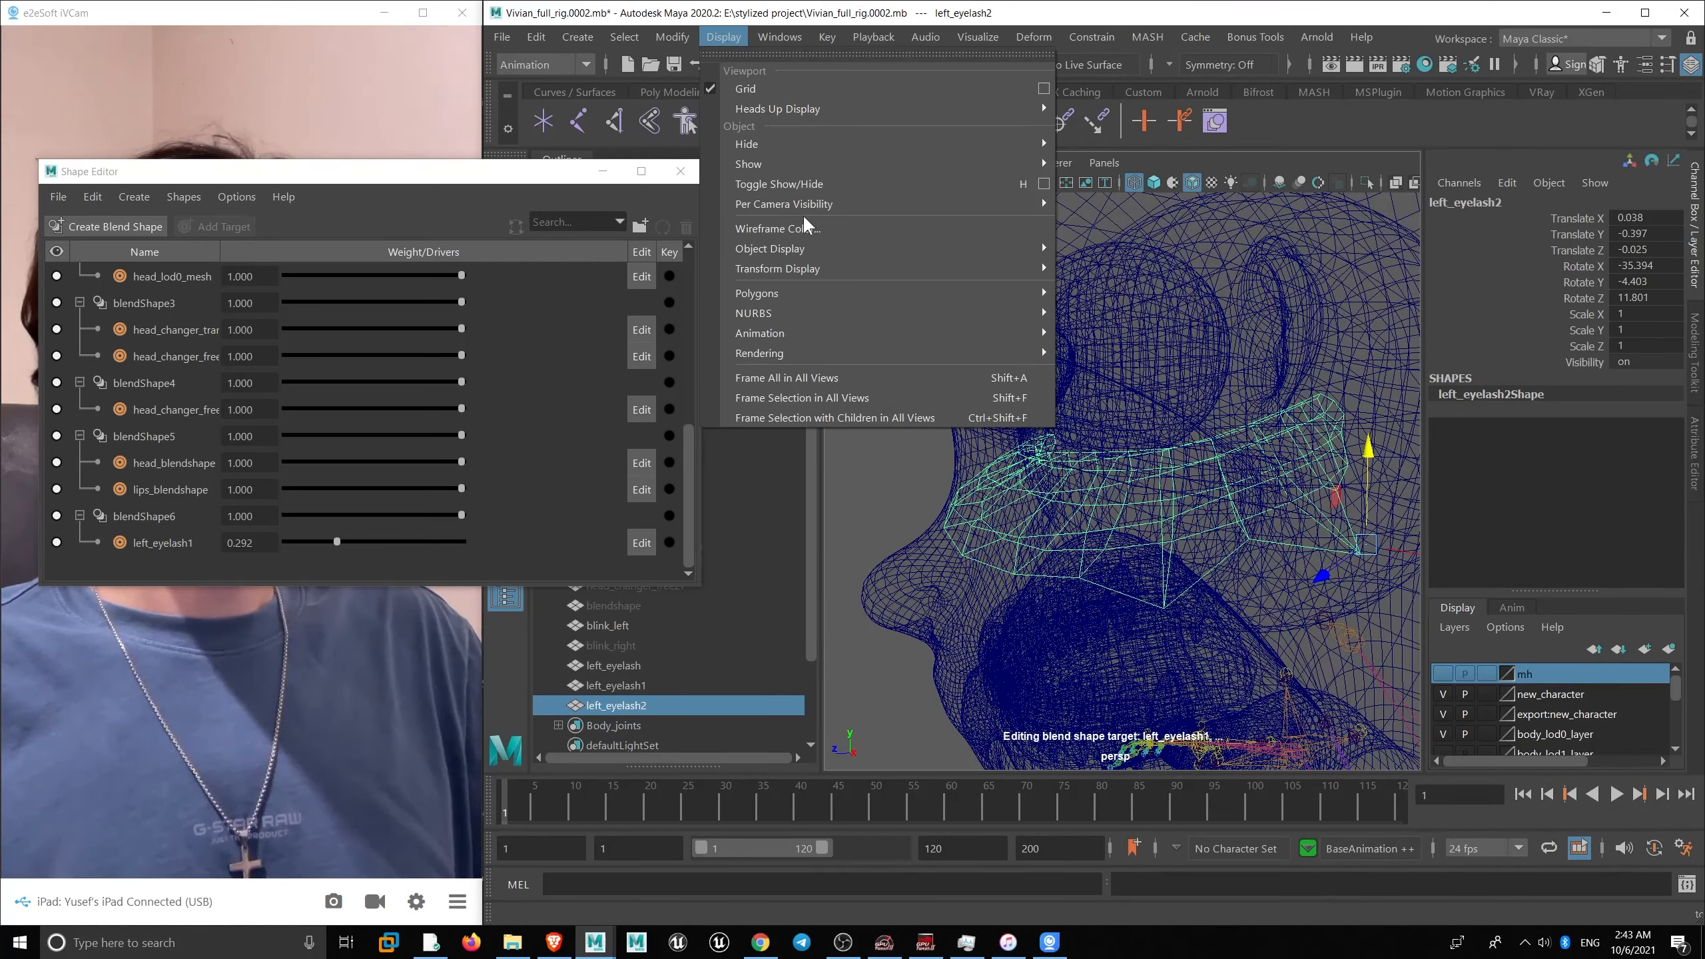
mouse_move(672, 36)
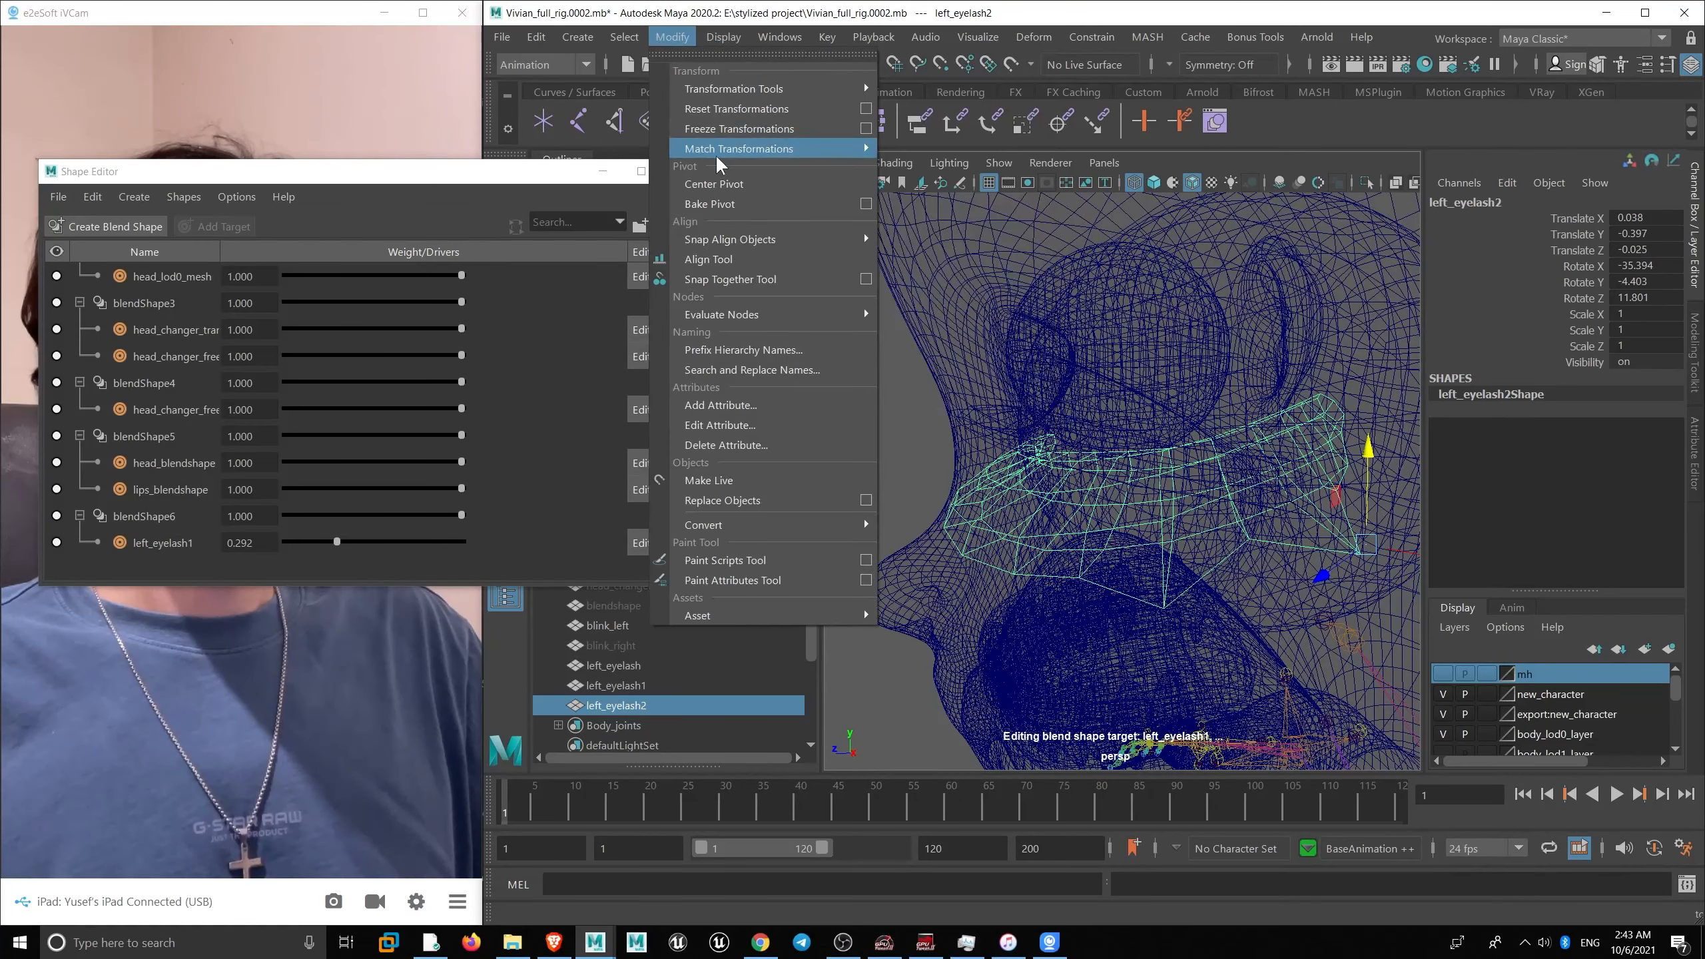
left_click(721, 128)
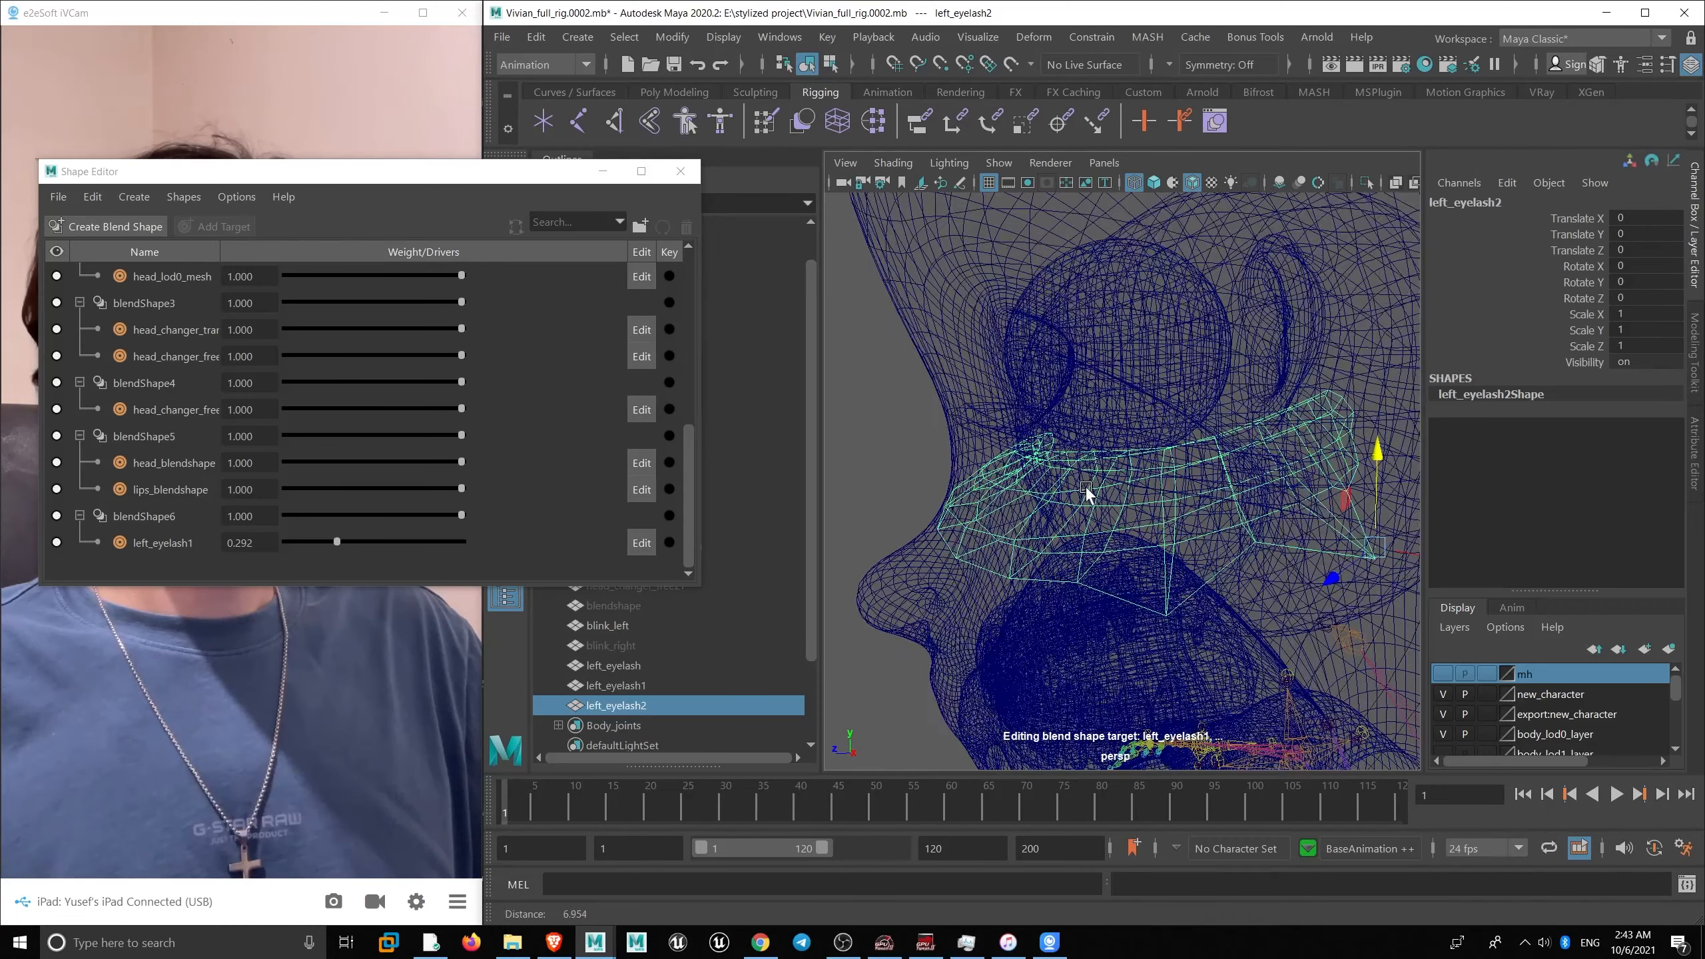
- Set the left_eyelash1 target weight to 0.3
scroll(1086, 487, "down", 2)
left_click_drag(263, 543, 106, 518)
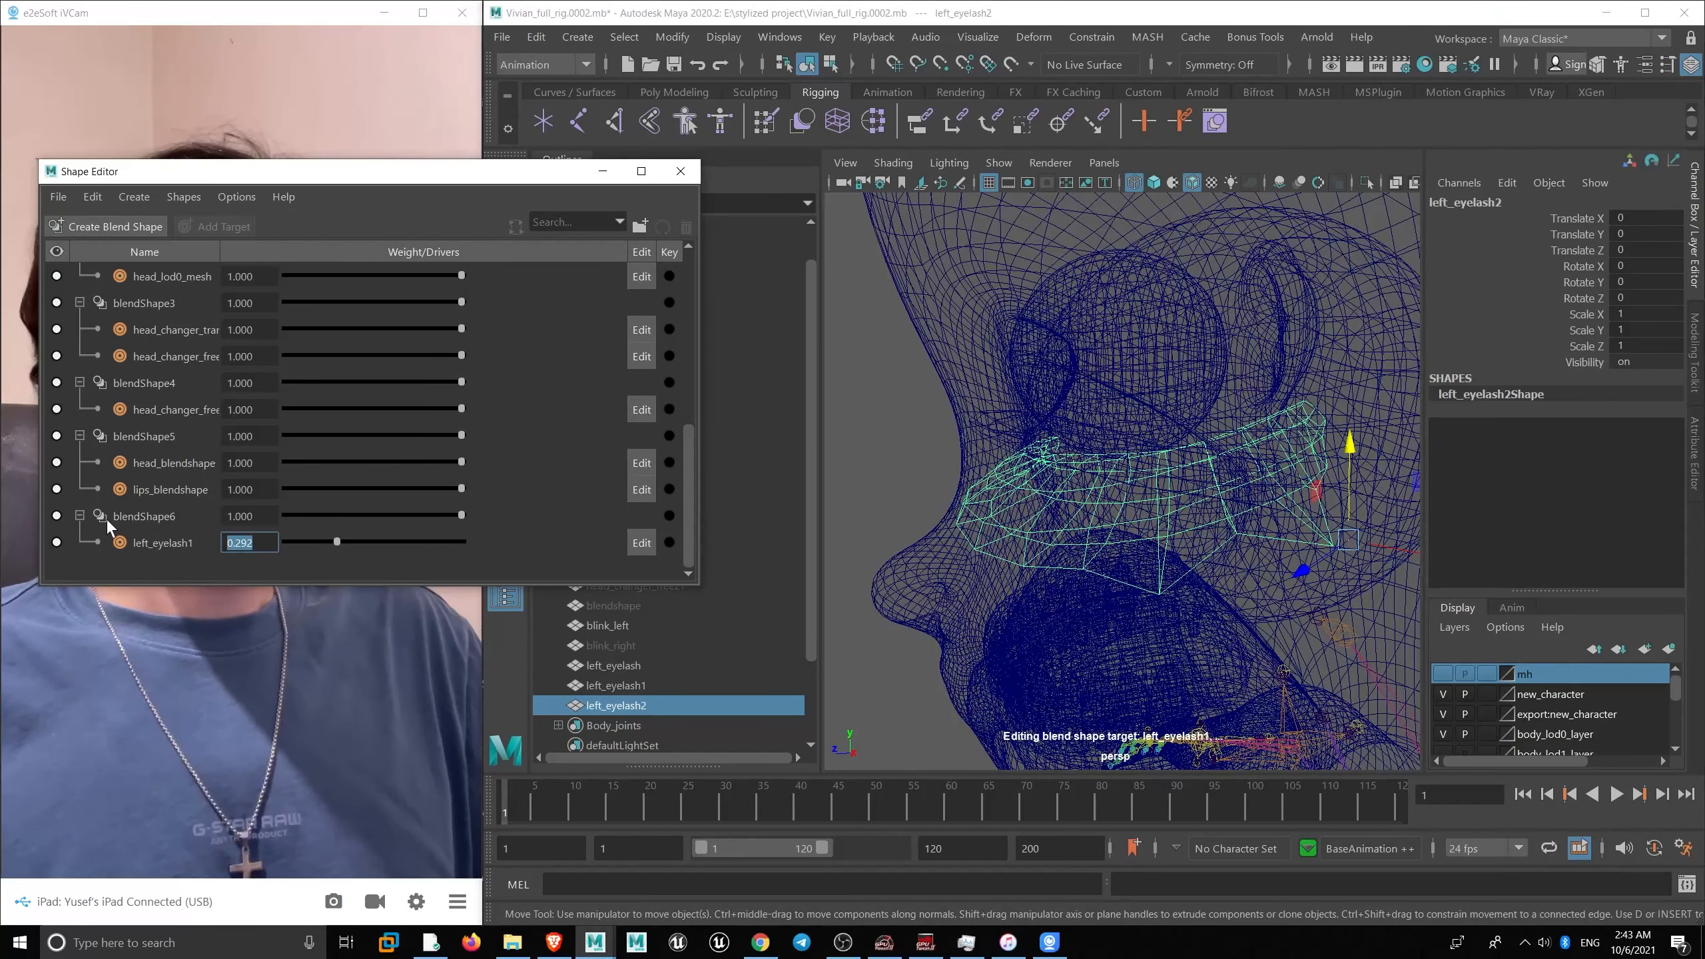
type("0.3")
key("Return")
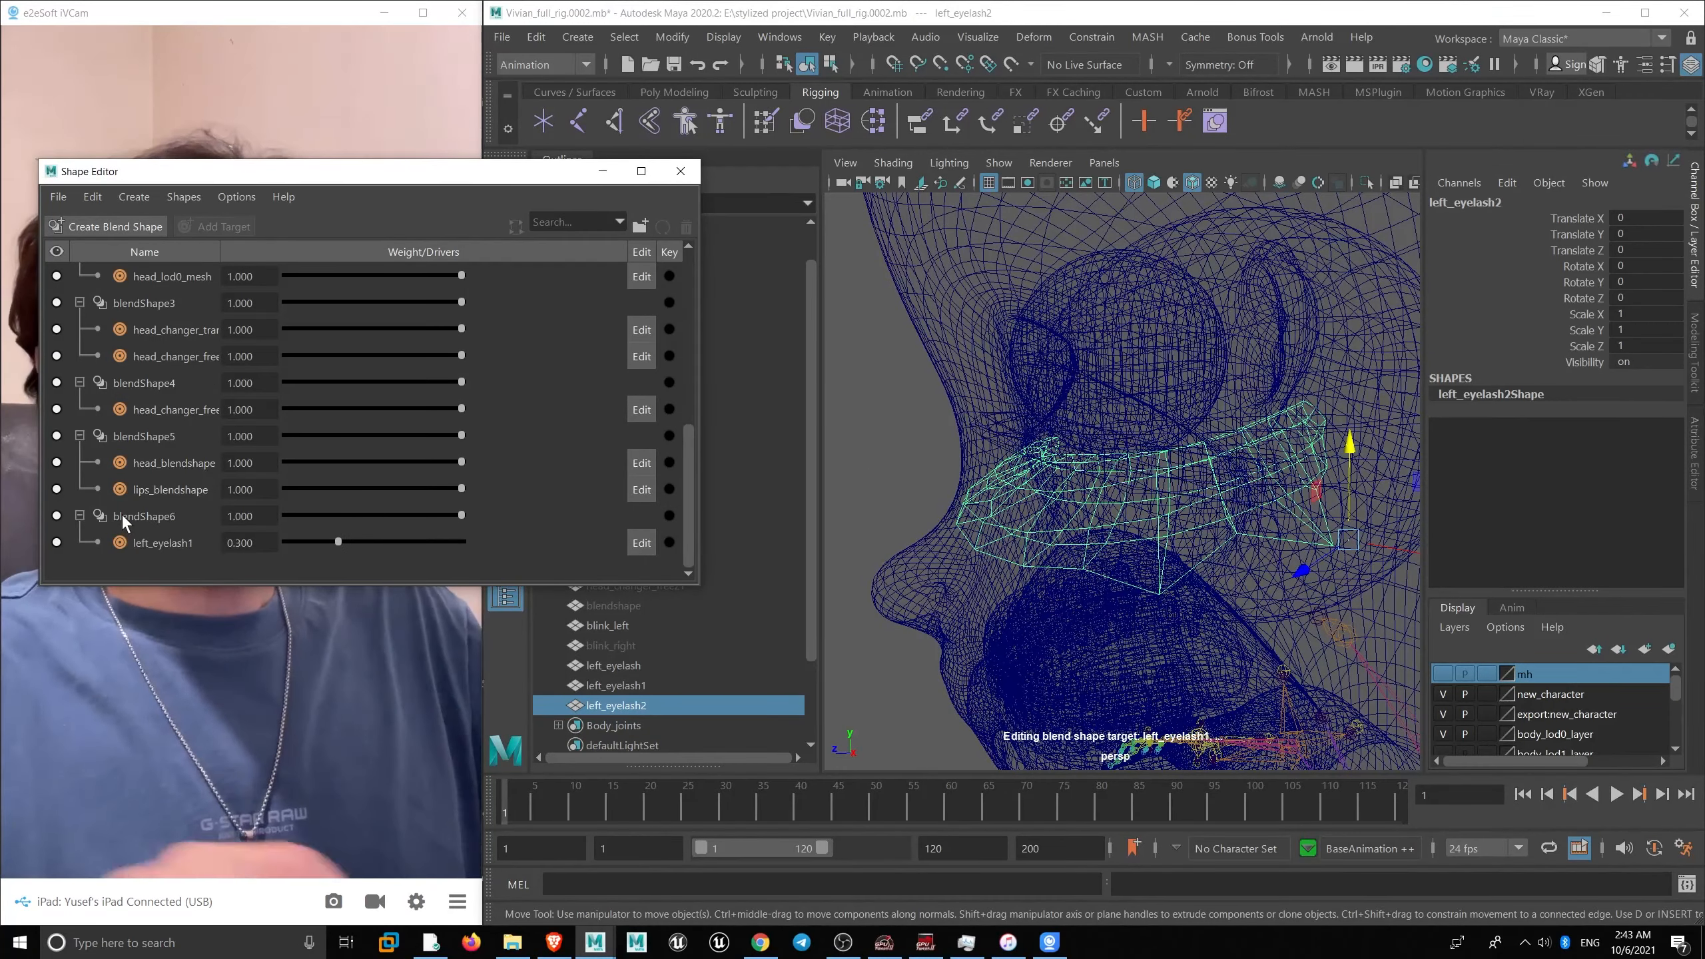
- Set the left_eyelash1 weight to 0.5 and add the left_eyelash2 mesh as an in-between target at that weight
left_click_drag(263, 543, 101, 503)
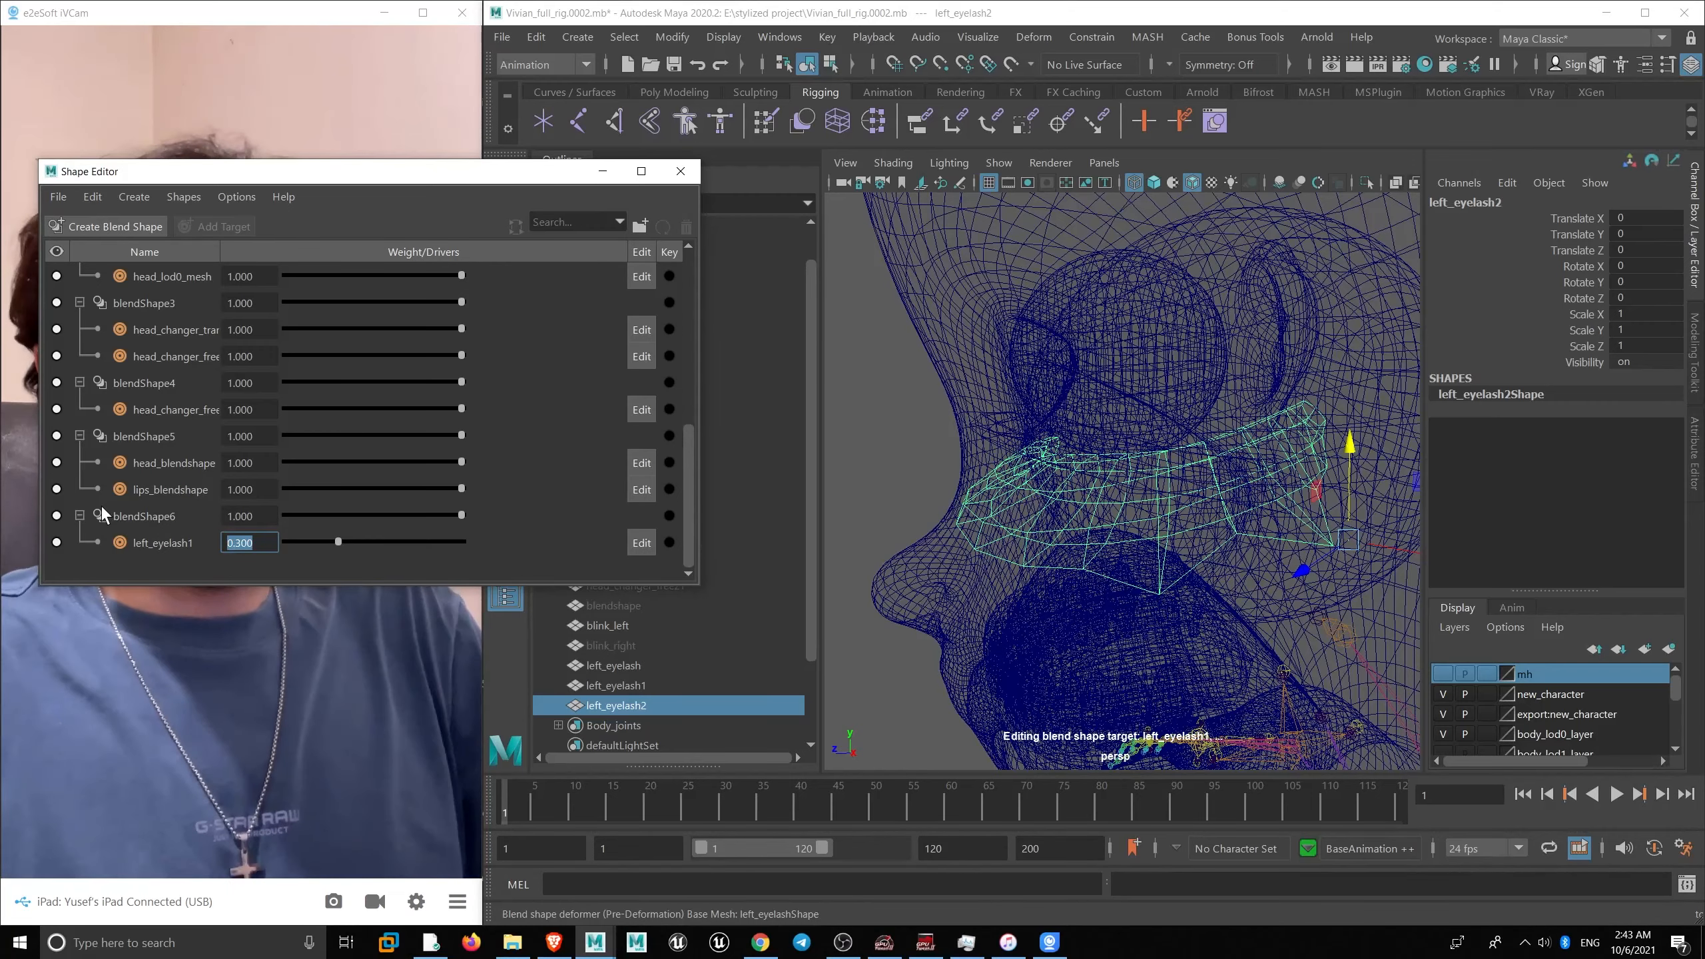
type("0.5")
key("Return")
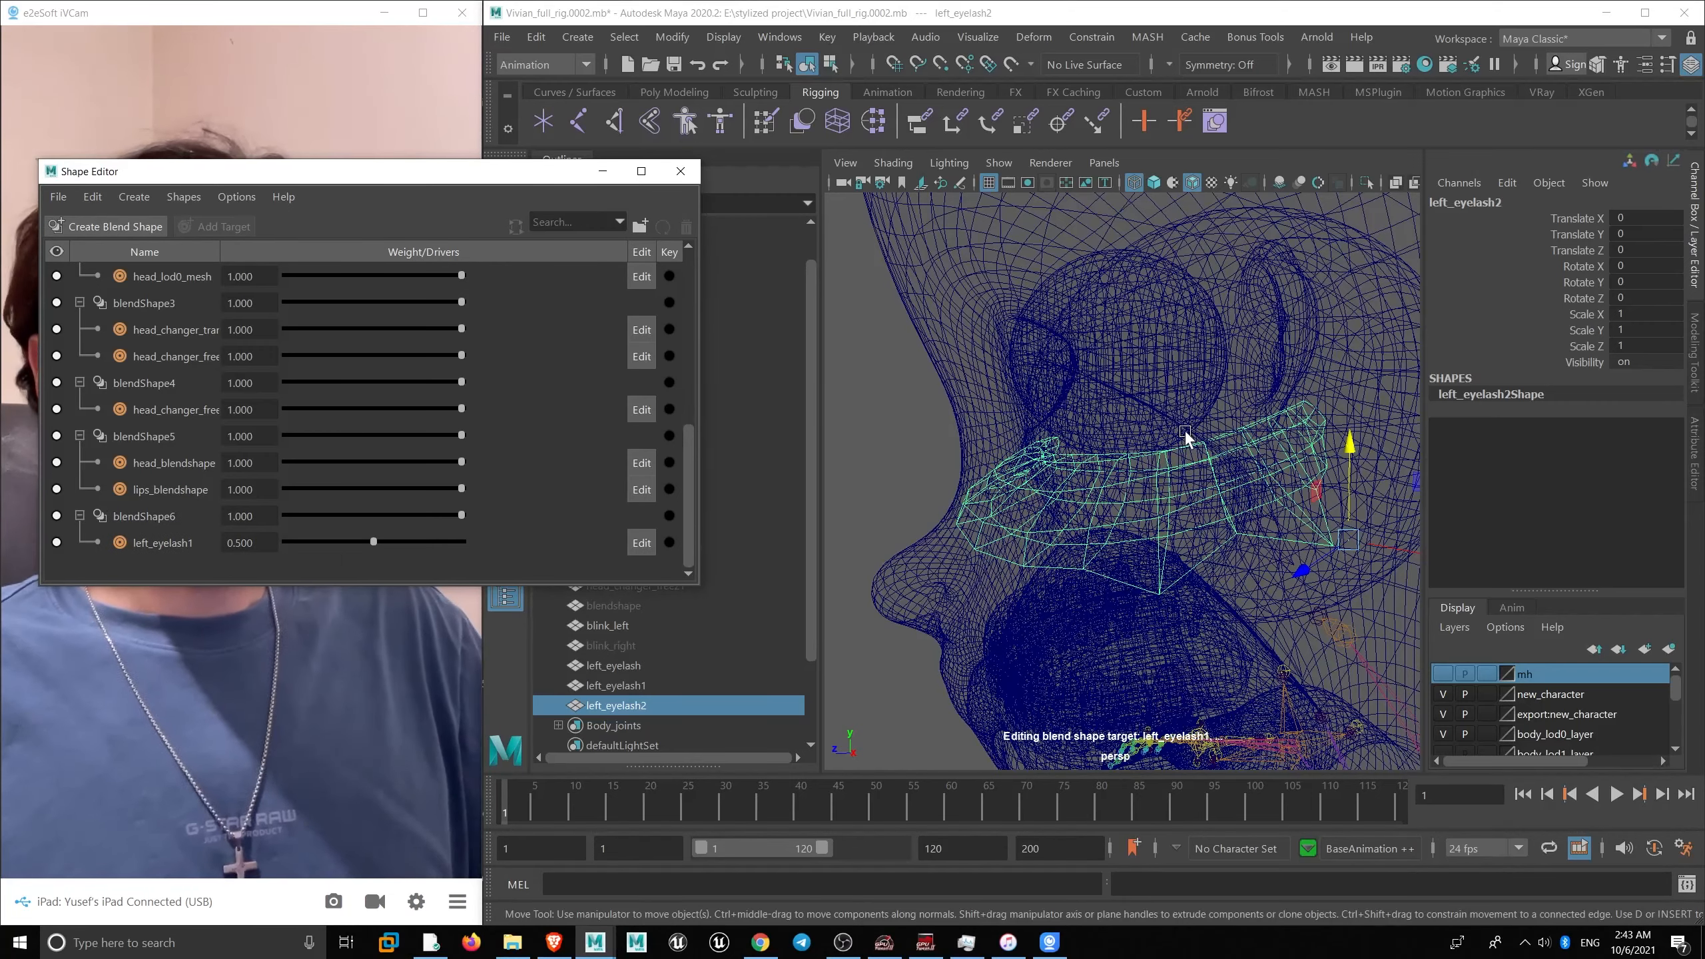
left_click_drag(1155, 452, 1147, 396, "alt")
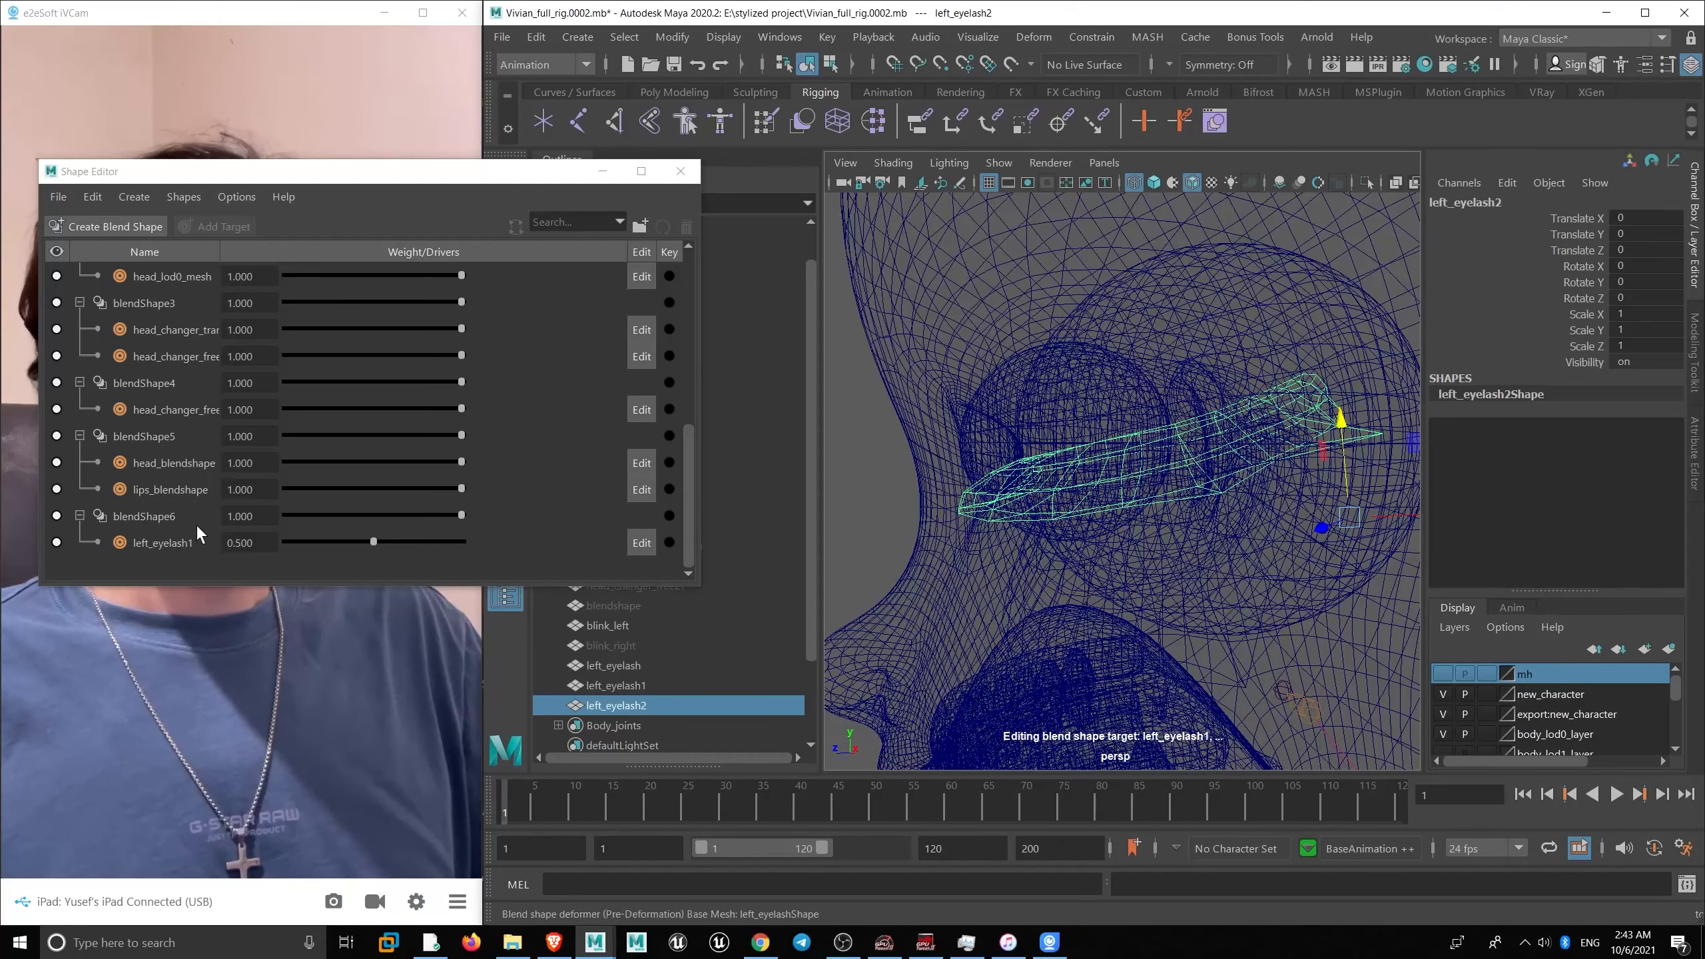
left_click(155, 544)
right_click(179, 540)
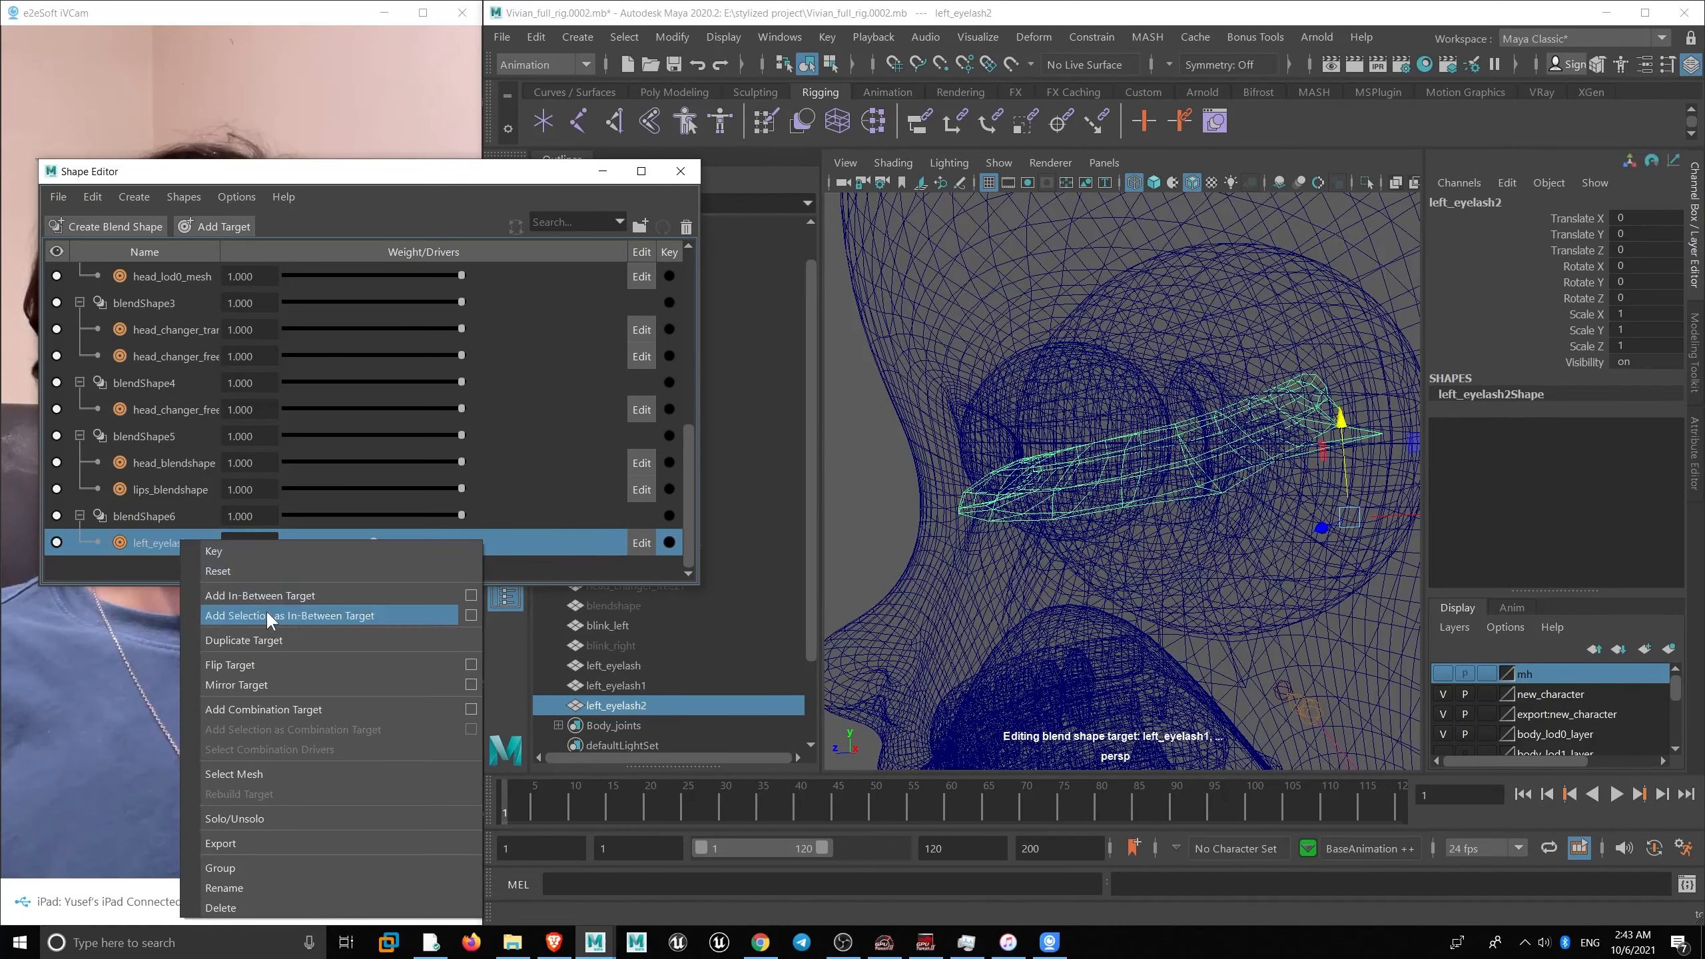
left_click(330, 618)
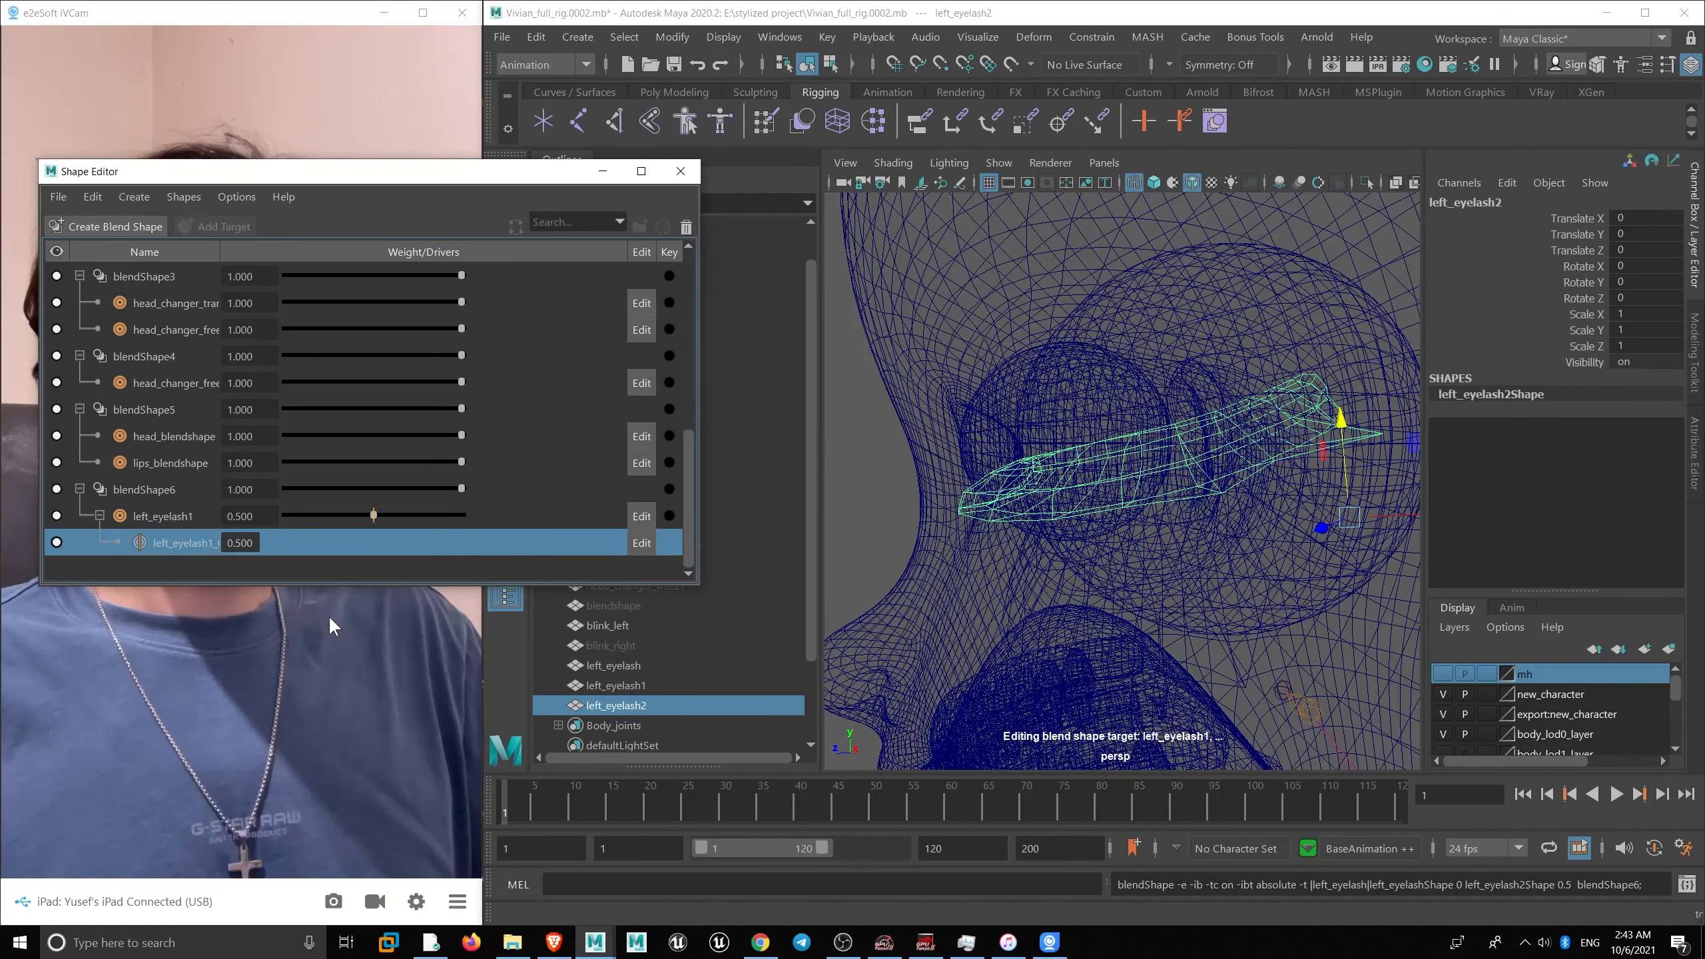
- Raise the left_eyelash1 weight to 1 and examine the deformed eyelash in shaded display
right_click_drag(1058, 473, 1030, 471, "alt")
left_click_drag(372, 514, 474, 520)
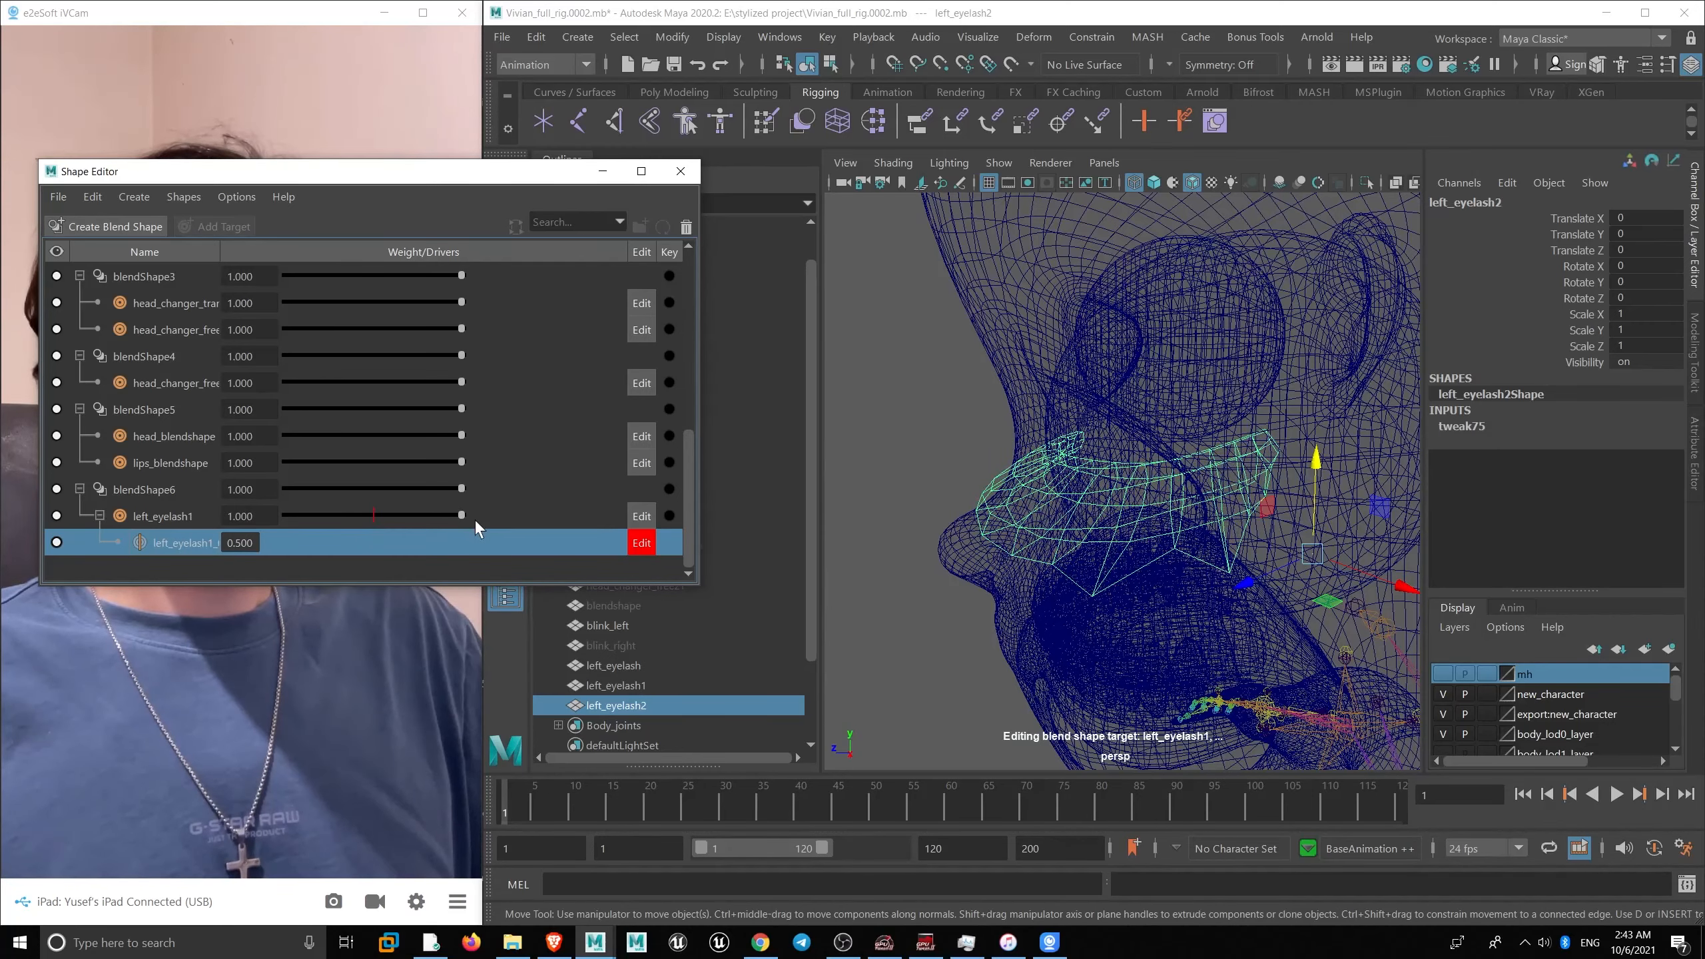
left_click_drag(1217, 453, 1259, 434, "alt")
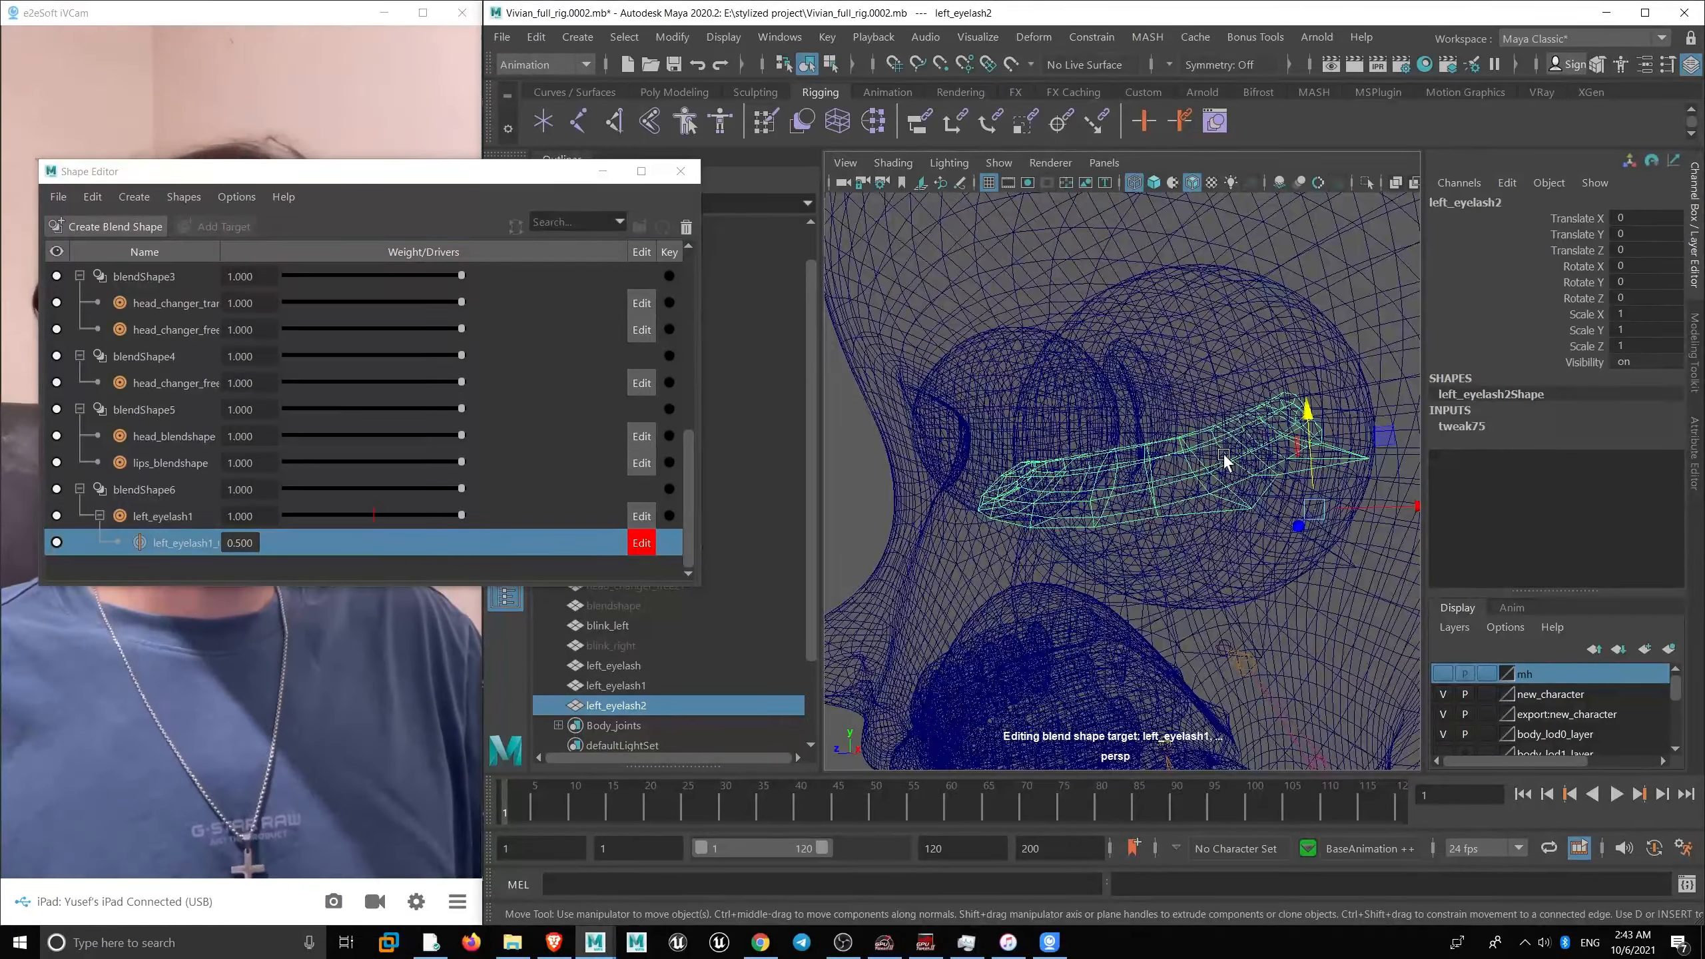
key("5")
left_click_drag(1036, 407, 1122, 513, "alt")
- Hide the left_eyelash2 and left_eyelash1 target meshes and return the left_eyelash1 weight to 0
key("h")
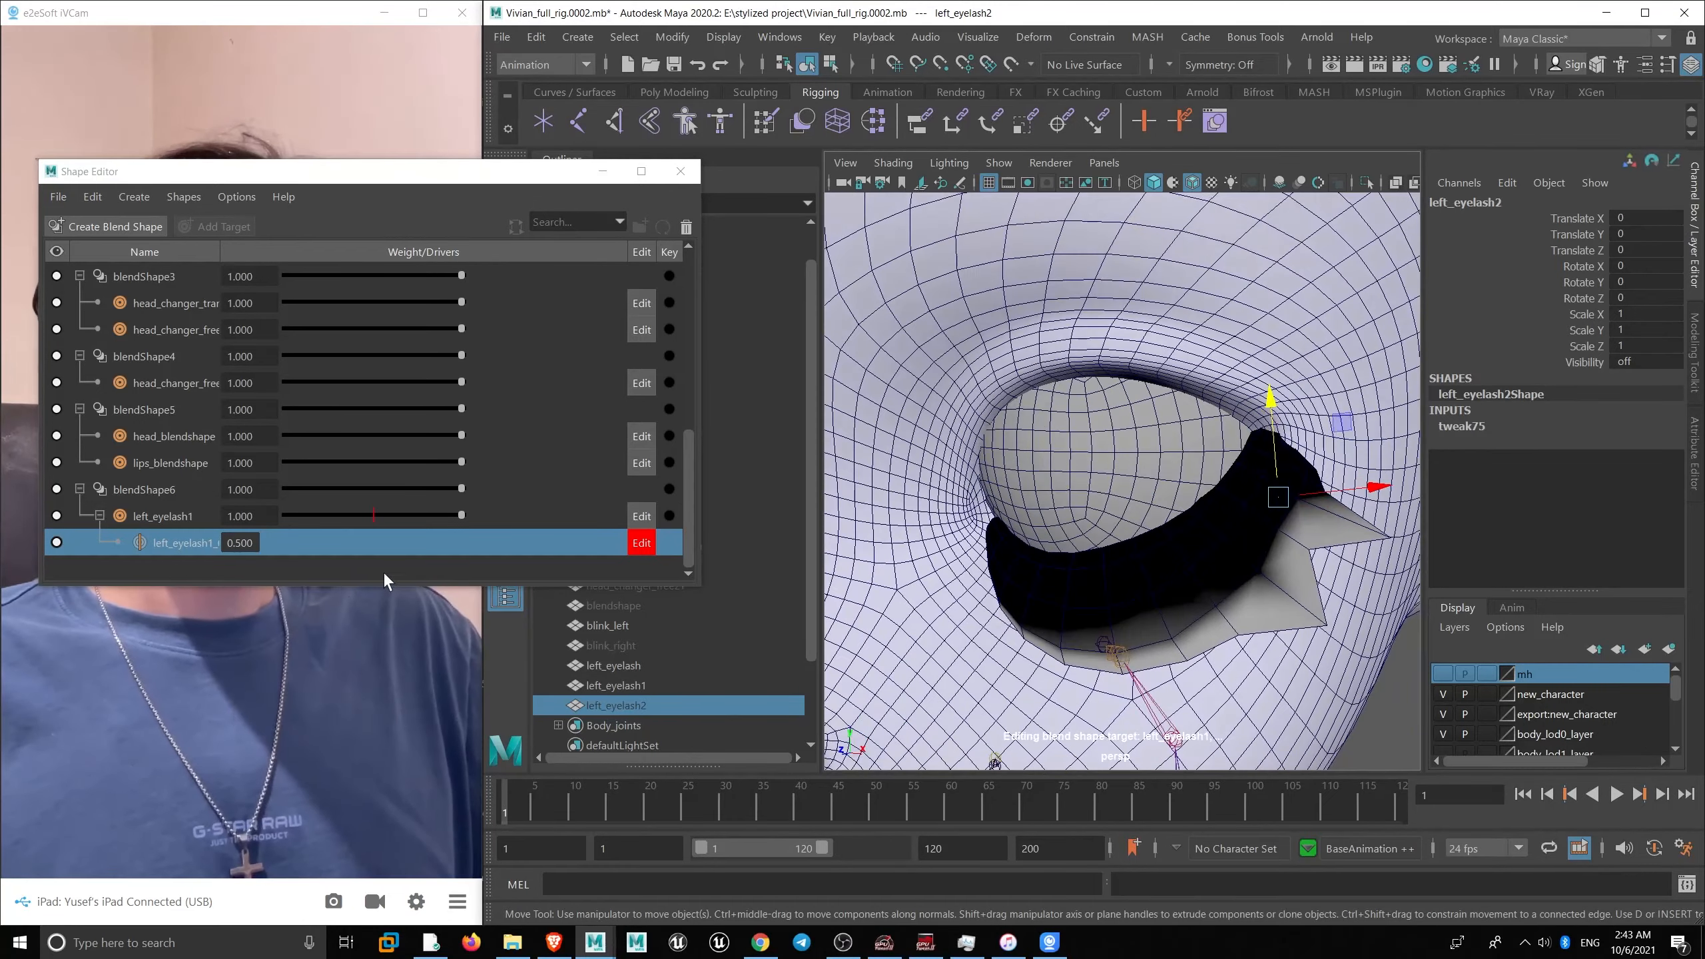
left_click_drag(401, 513, 170, 505)
left_click(1104, 585)
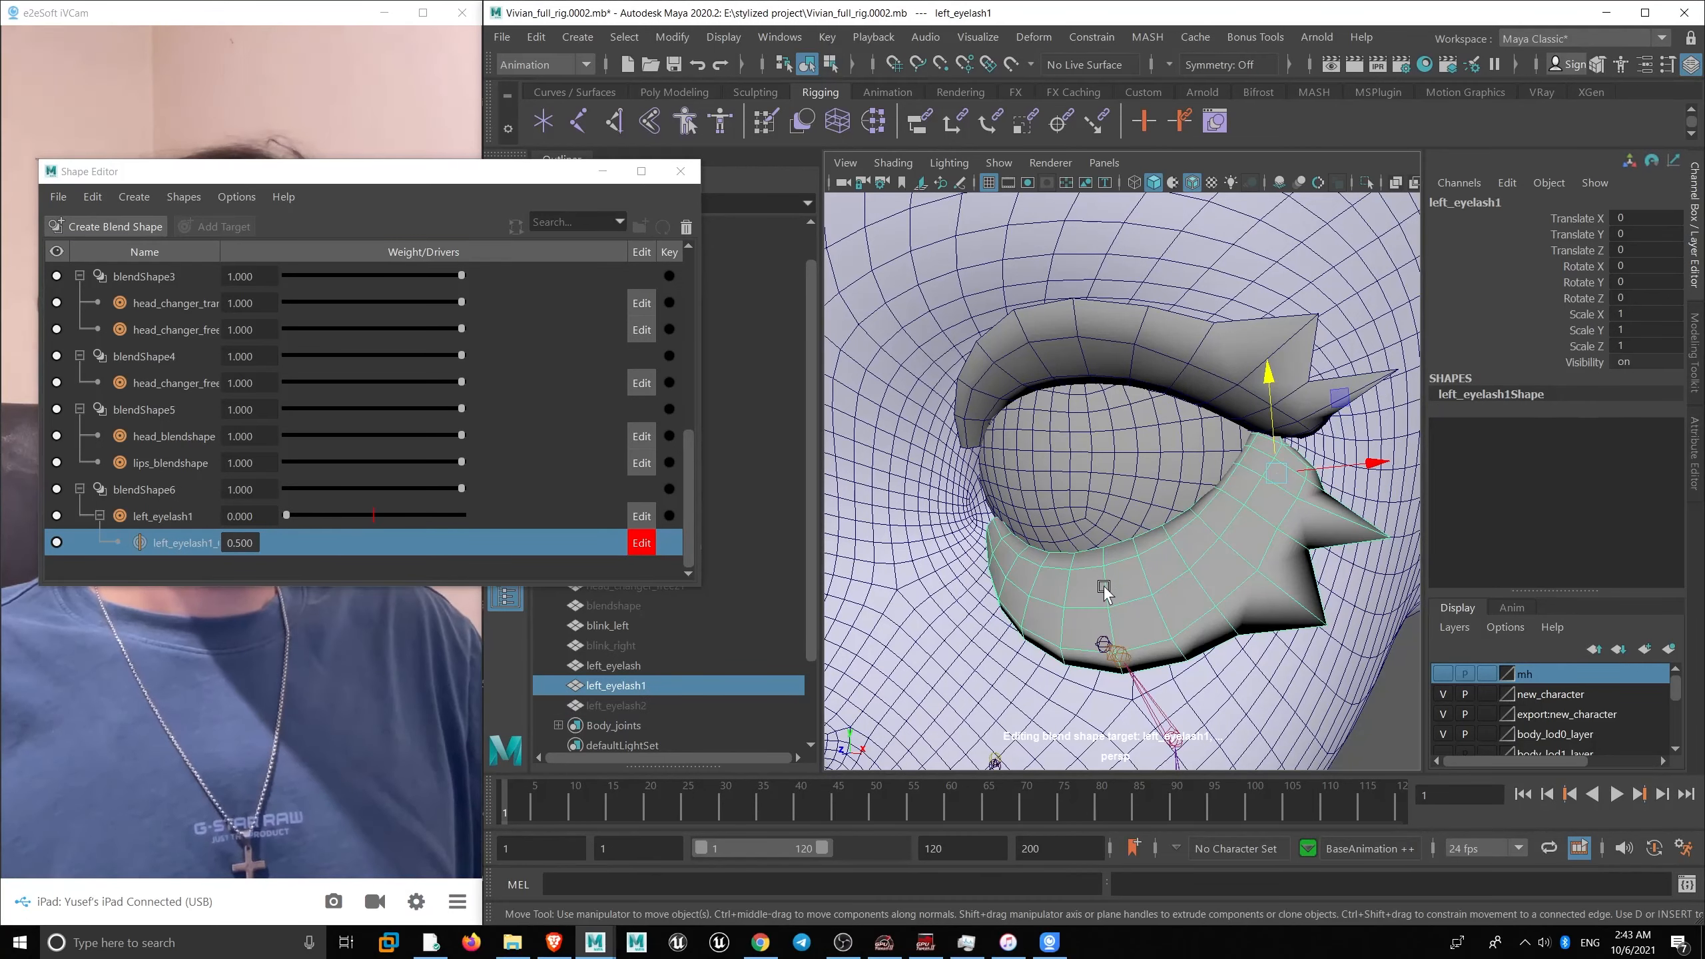
key("h")
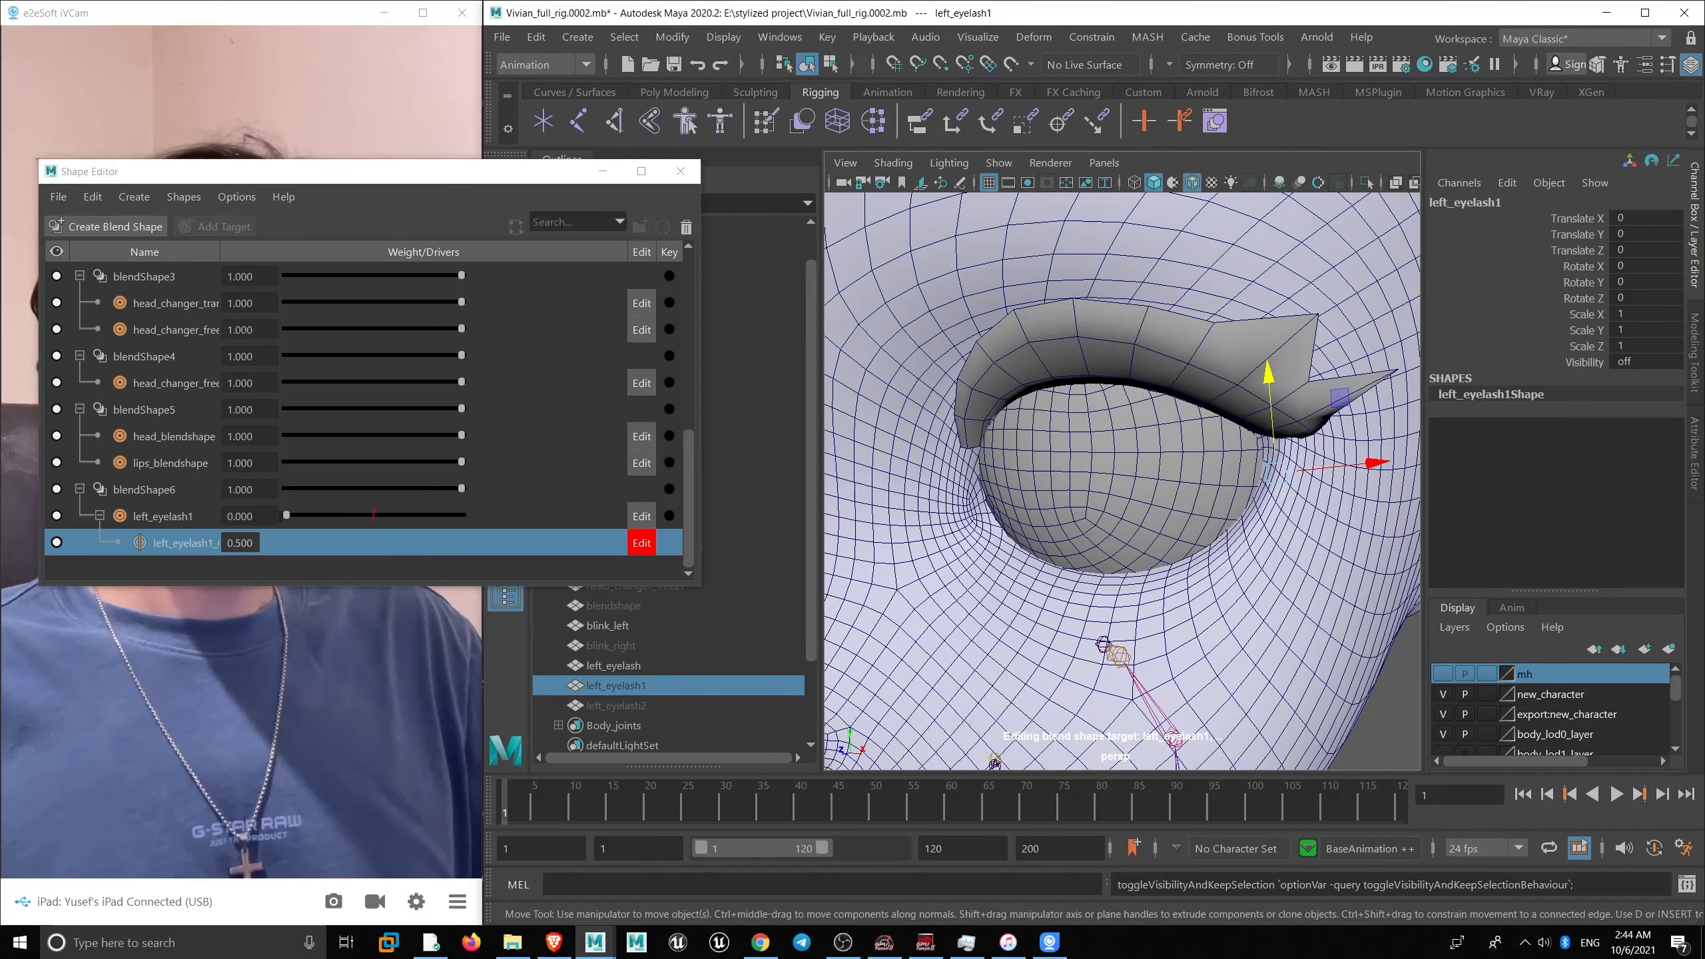
- Test the left_eyelash1 weight from 0 to 1 and back to 0, examining the eyelash motion from the front and side
left_click_drag(375, 514, 463, 516)
right_click_drag(1116, 511, 940, 420, "alt")
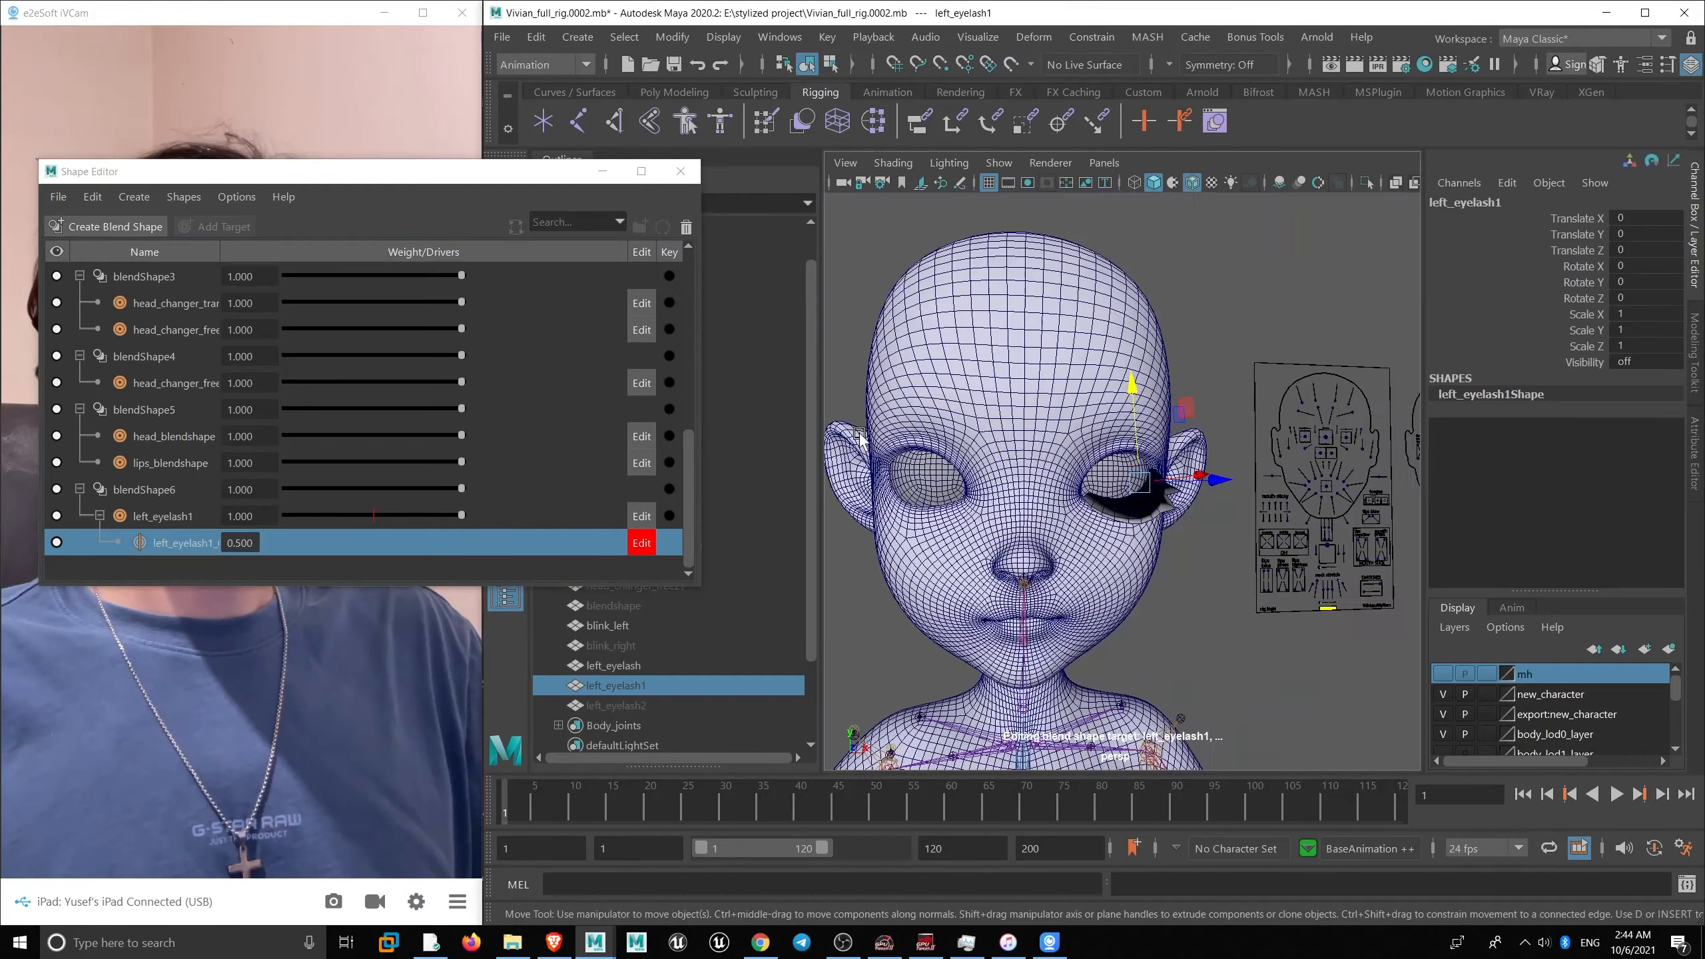
left_click_drag(939, 419, 902, 436, "alt")
right_click_drag(902, 436, 1090, 470, "alt")
left_click_drag(1090, 470, 970, 461, "alt")
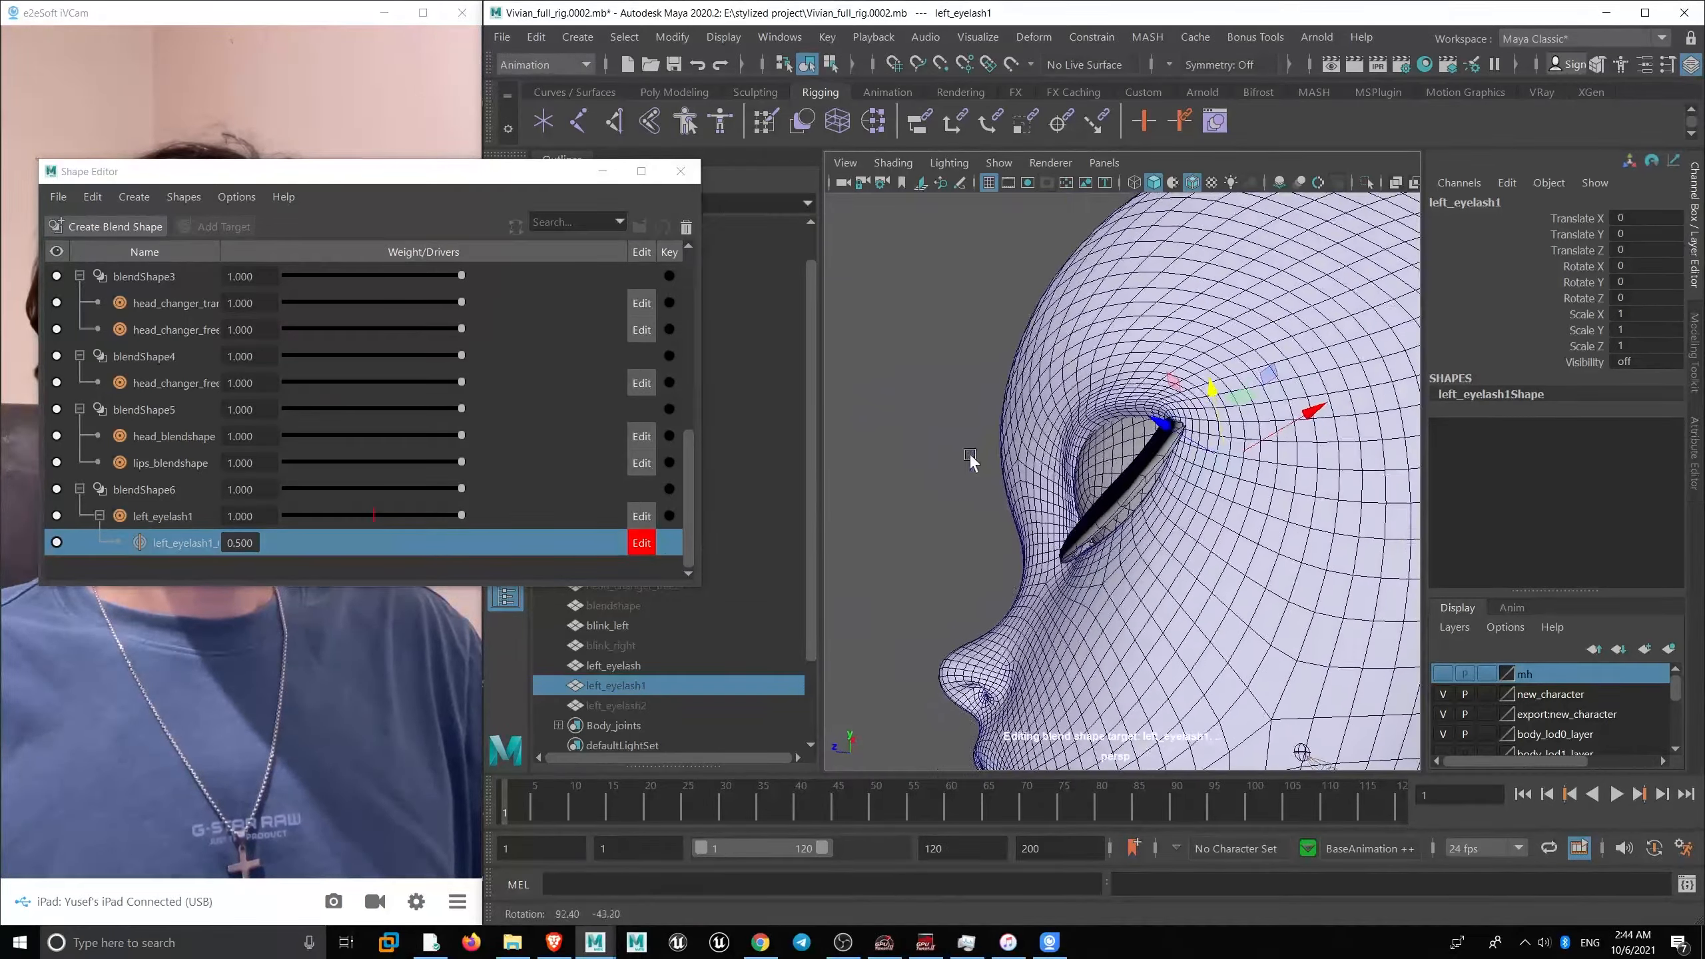
left_click_drag(461, 516, 262, 524)
left_click_drag(932, 499, 765, 381, "alt")
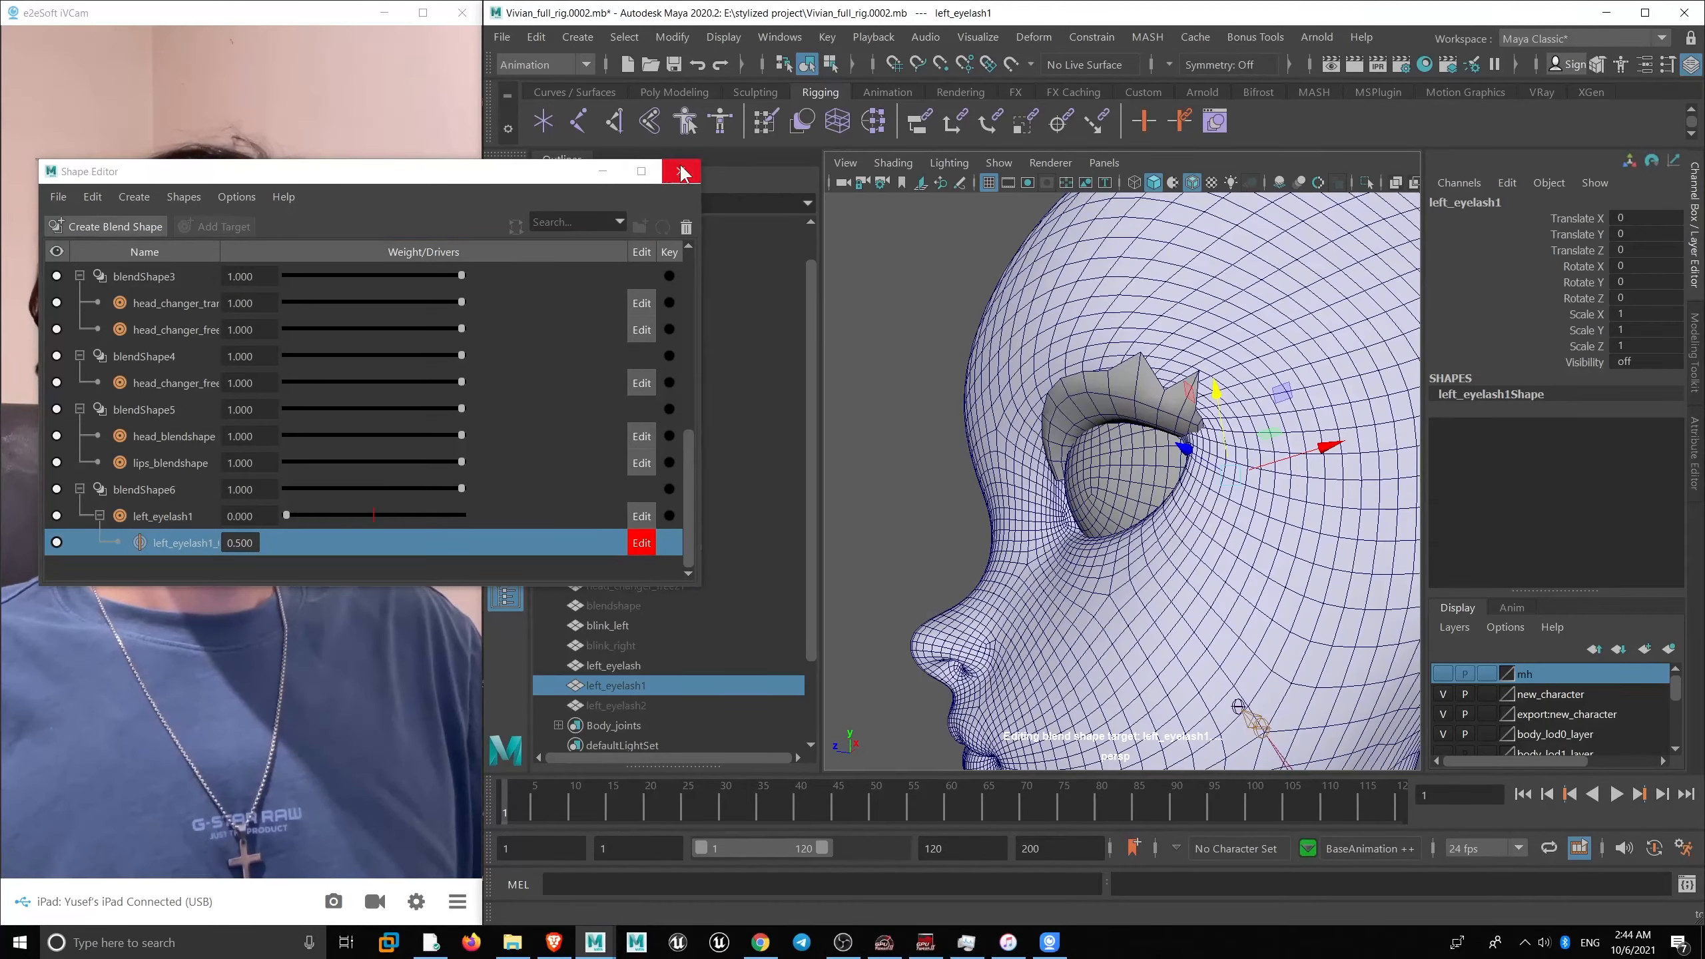